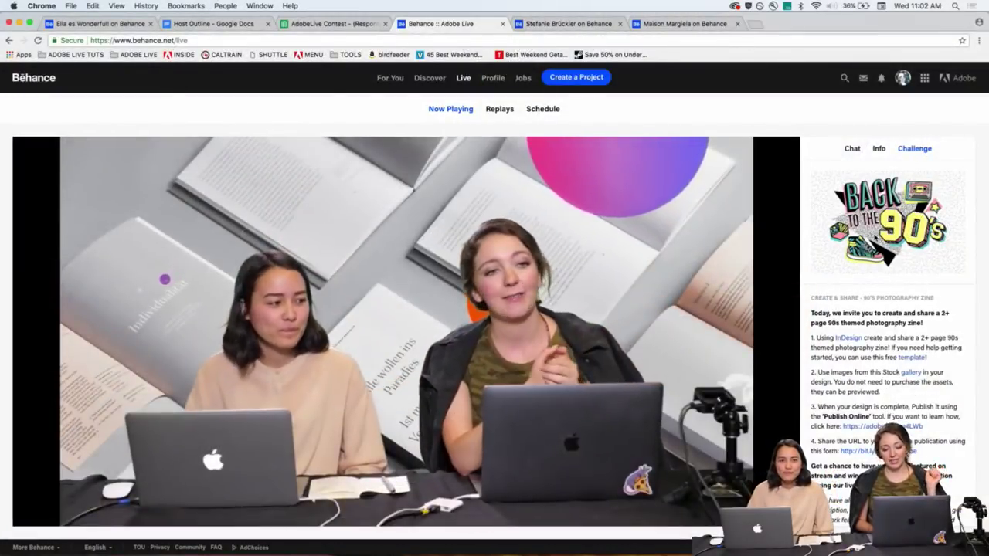
# Show the extra Behance site links.
pyautogui.moveTo(412, 435)
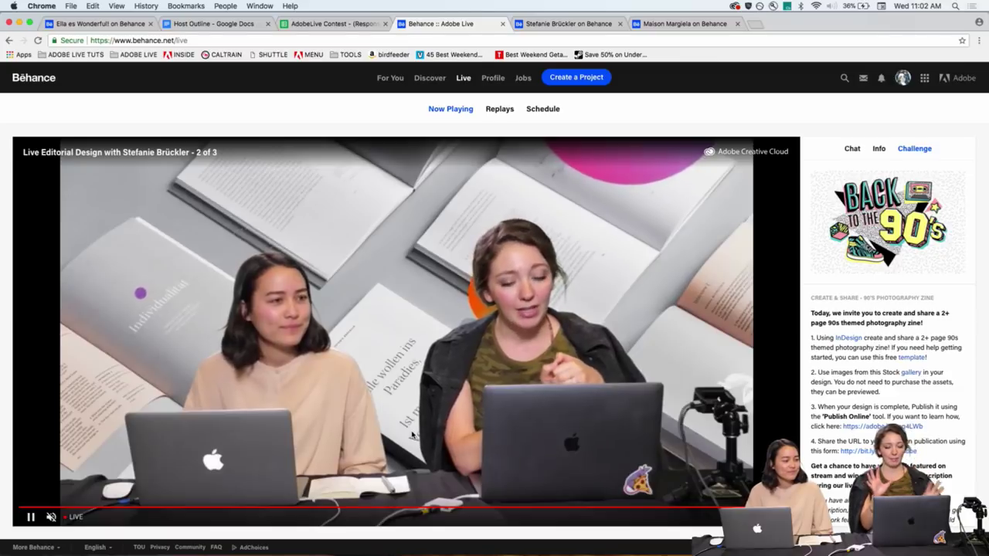
pyautogui.click(43, 545)
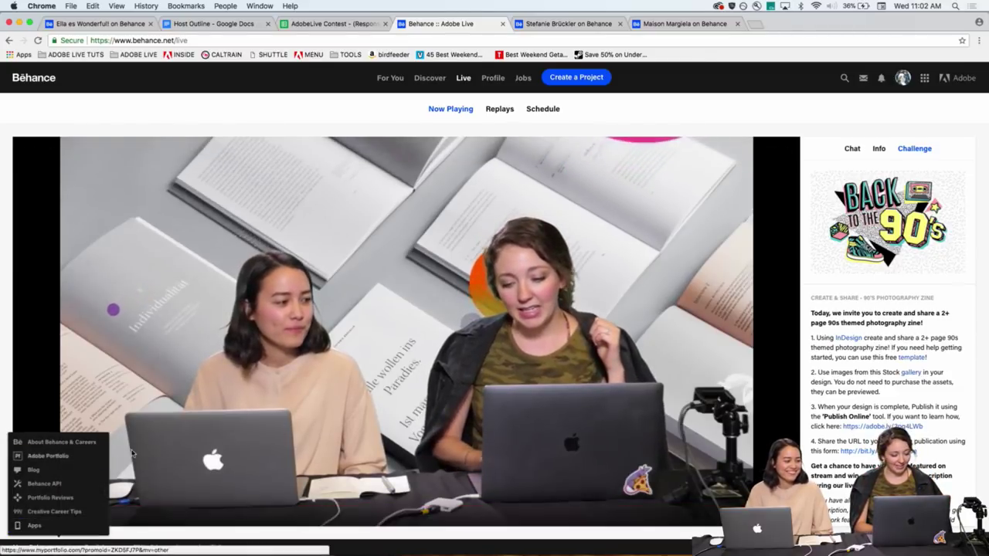
pyautogui.moveTo(31, 516)
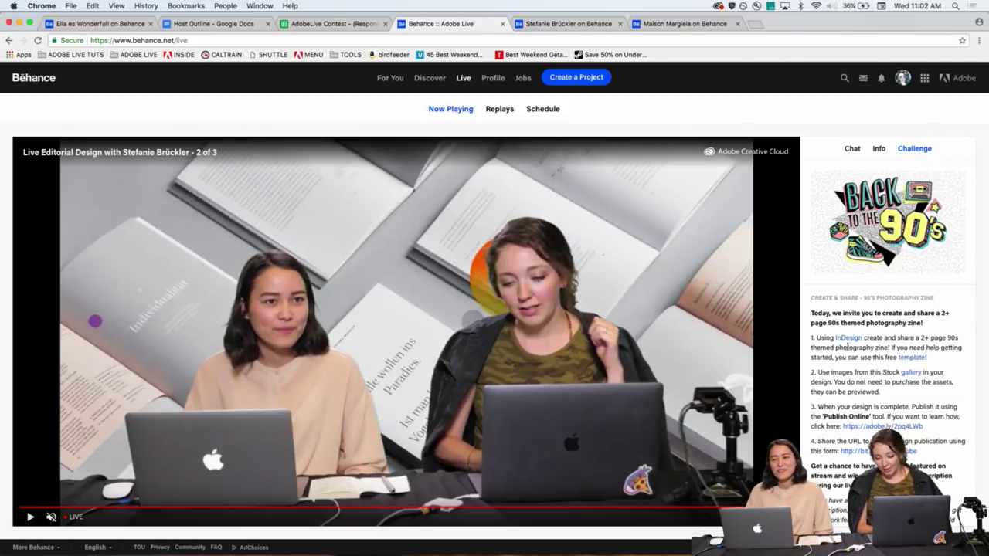
# Preview the backpack girl photo's details in Back to the 90's, then switch to the Maison Margiela project.
pyautogui.scroll(-2, 848, 347)
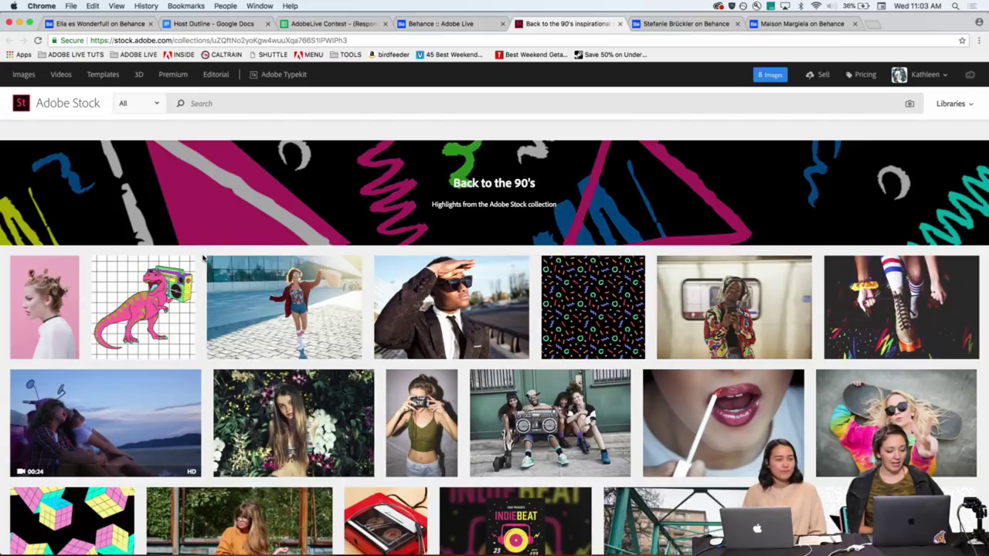
pyautogui.scroll(-3, 204, 258)
pyautogui.moveTo(307, 239)
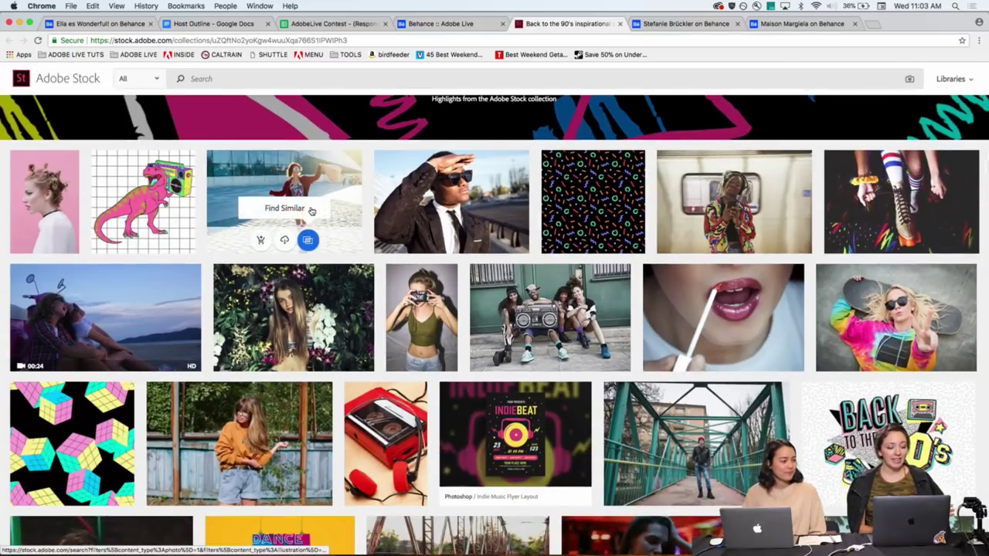
pyautogui.scroll(-3, 325, 177)
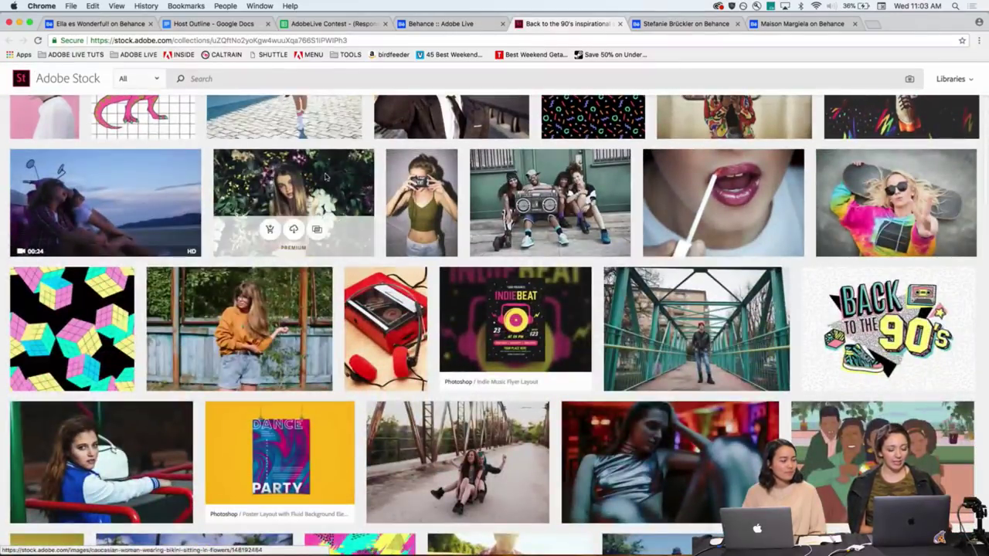
pyautogui.click(309, 120)
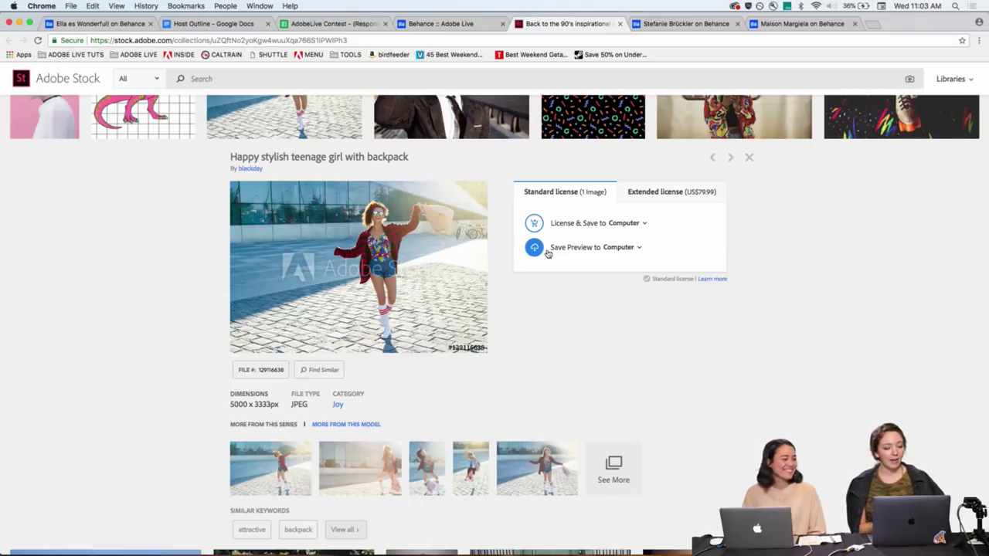
pyautogui.click(786, 24)
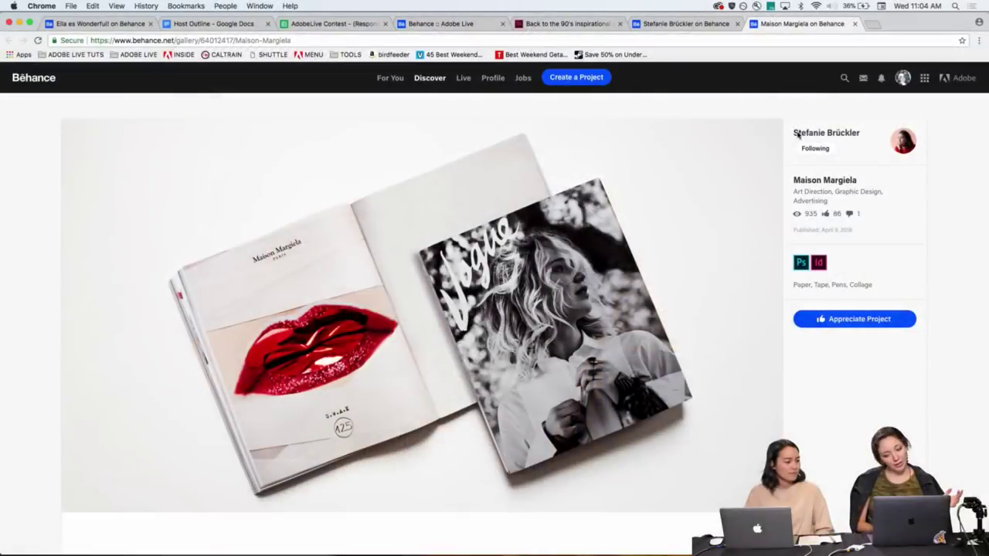
# Open the designer's Behance profile from the project's author name and scroll her project grid.
pyautogui.click(807, 136)
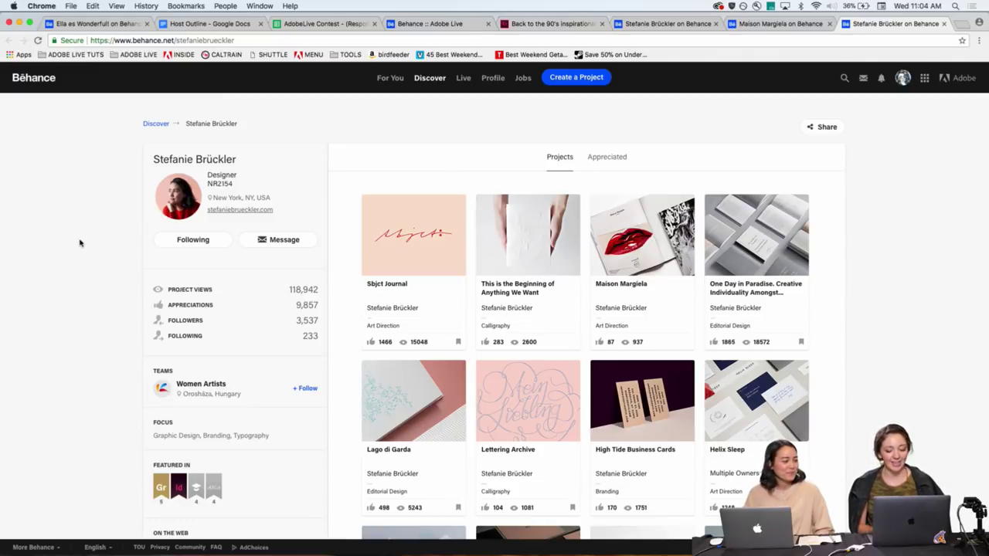
pyautogui.scroll(-4, 351, 298)
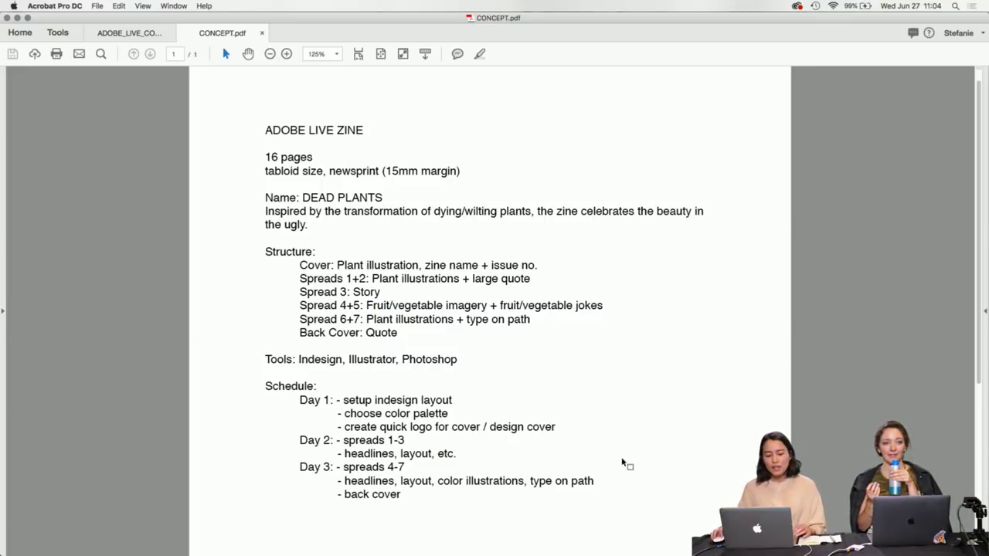
pyautogui.scroll(-1, 477, 197)
pyautogui.scroll(-1, 476, 197)
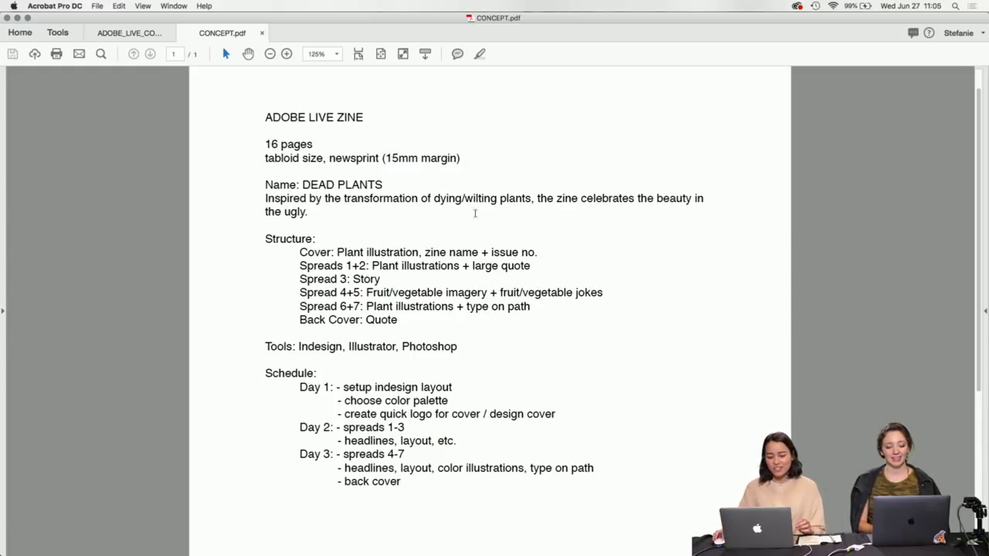
pyautogui.scroll(-2, 500, 372)
pyautogui.moveTo(541, 549)
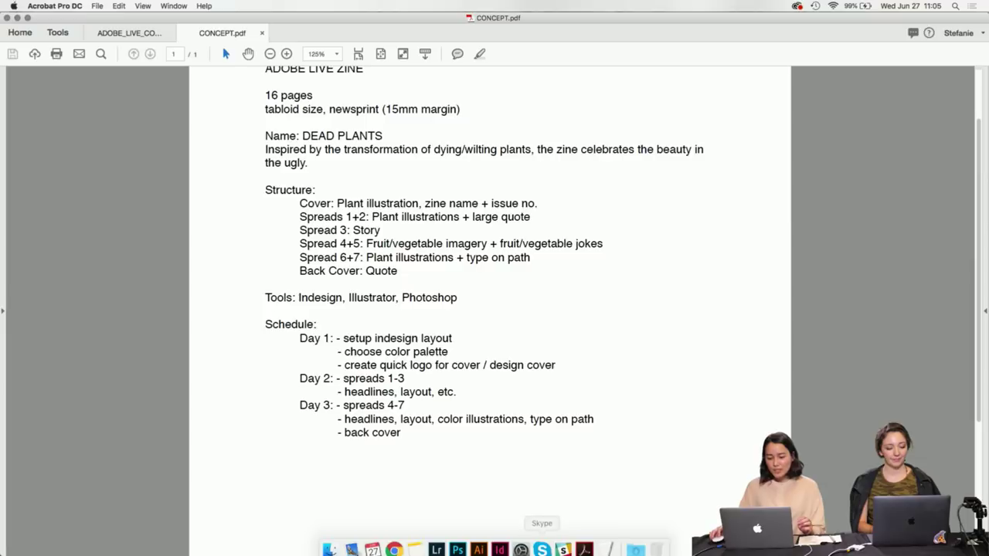
# Bring the zine layout to the front and zoom in and out on its cover.
pyautogui.click(500, 543)
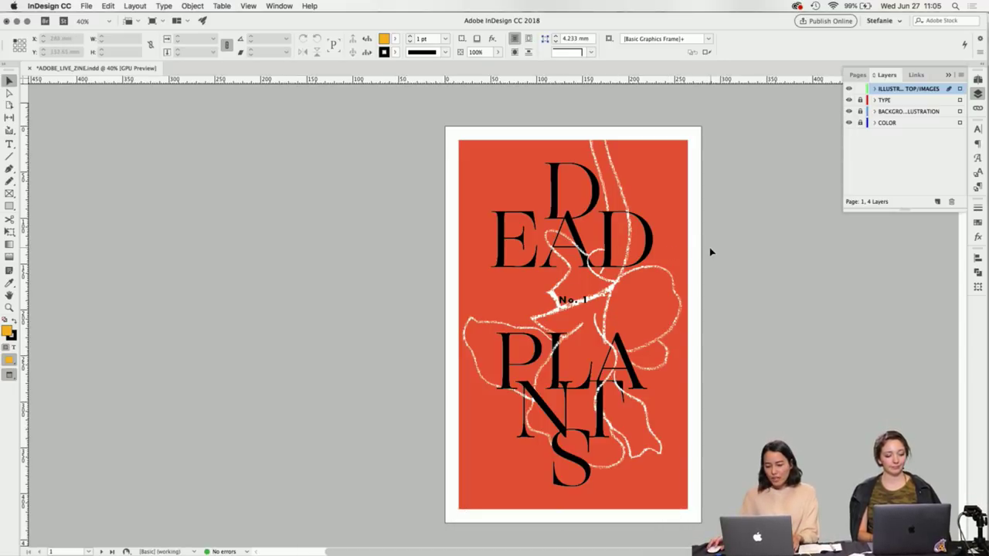
pyautogui.scroll(-3, 712, 252)
pyautogui.scroll(2, 715, 248)
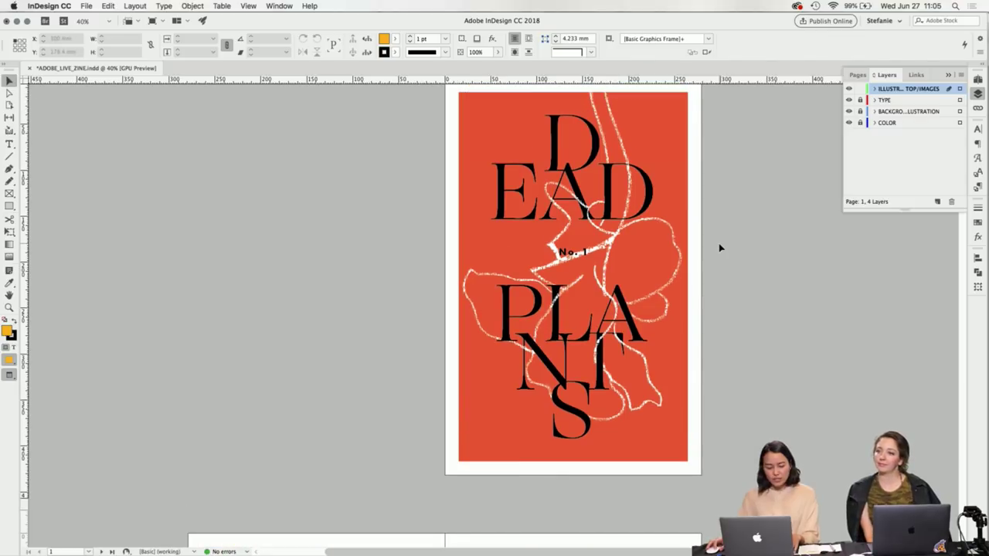
pyautogui.scroll(1, 709, 263)
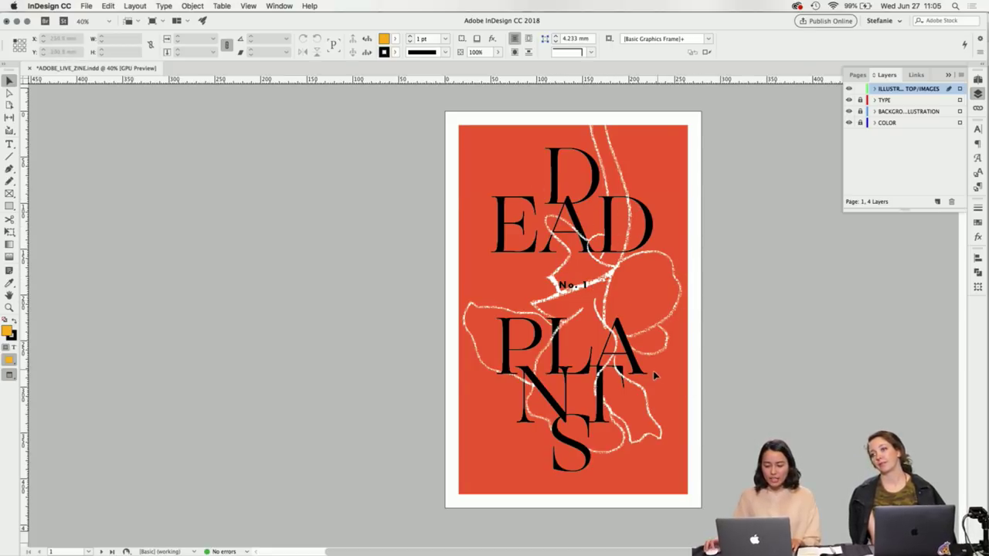
pyautogui.scroll(1, 653, 371)
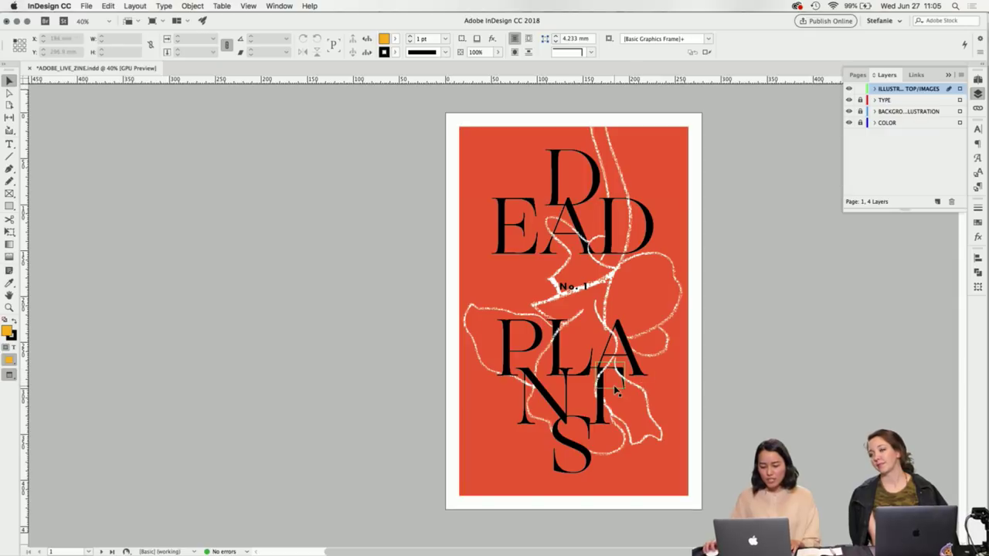
pyautogui.scroll(5, 614, 385)
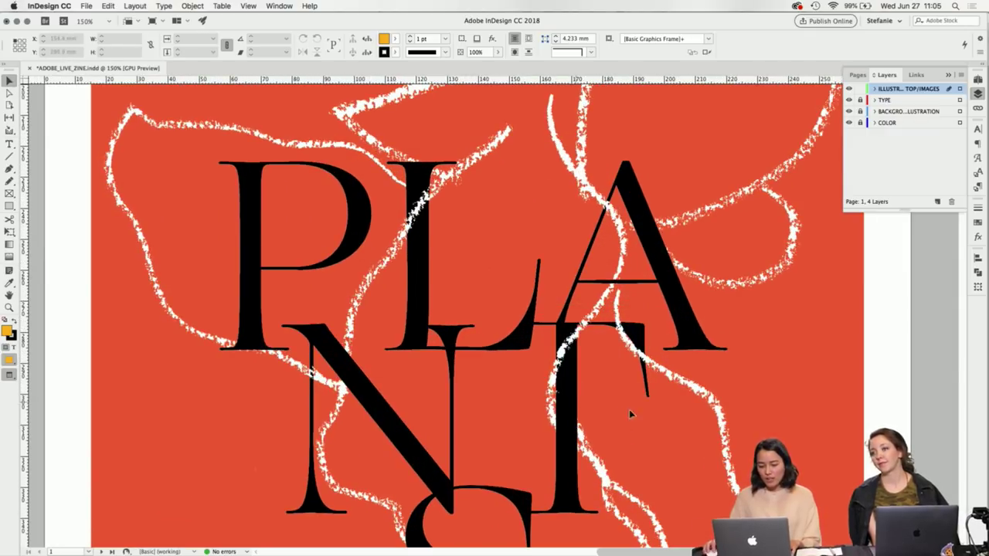
pyautogui.scroll(2, 630, 406)
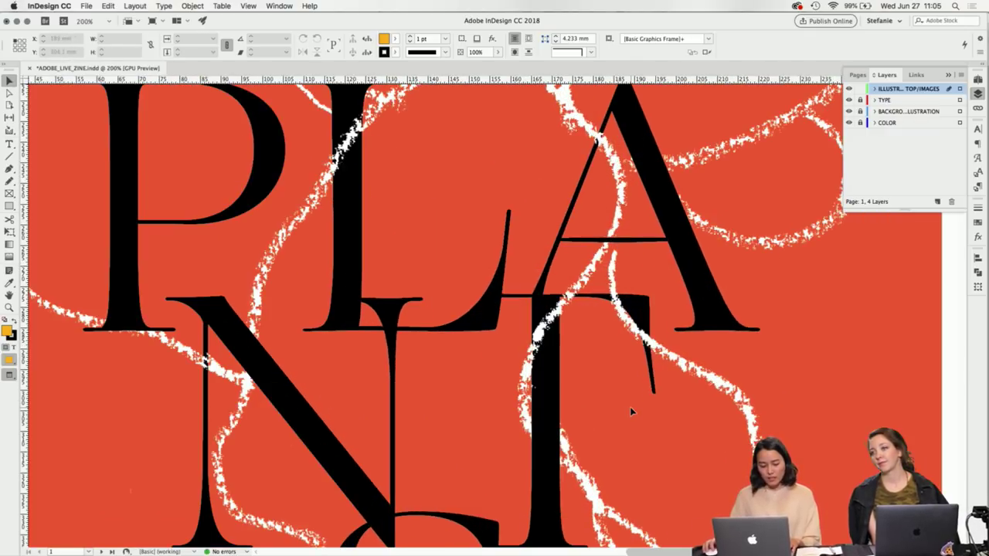
pyautogui.scroll(3, 629, 406)
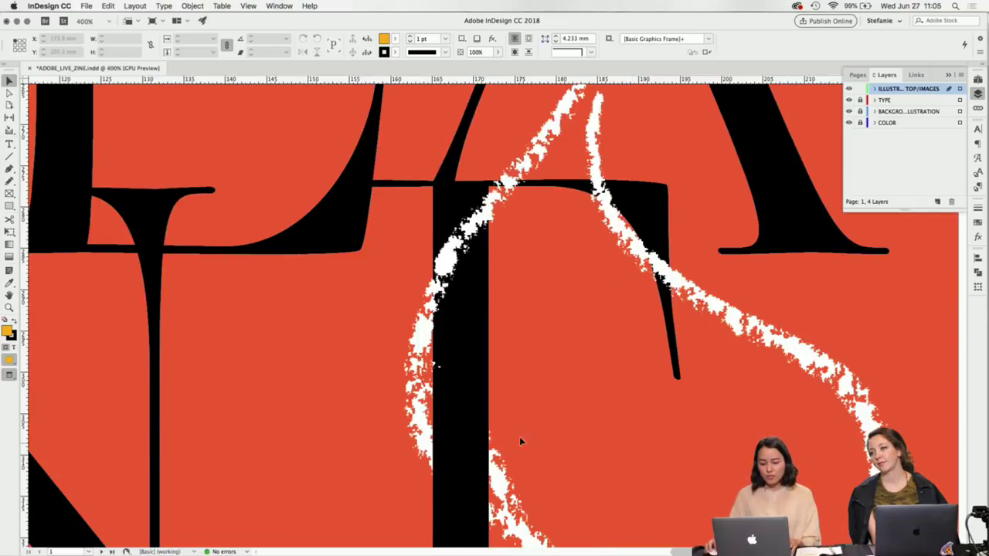
# Scroll down the spreads to the blue shrieking-quote spread, then return to the concept PDF.
pyautogui.scroll(-3, 508, 363)
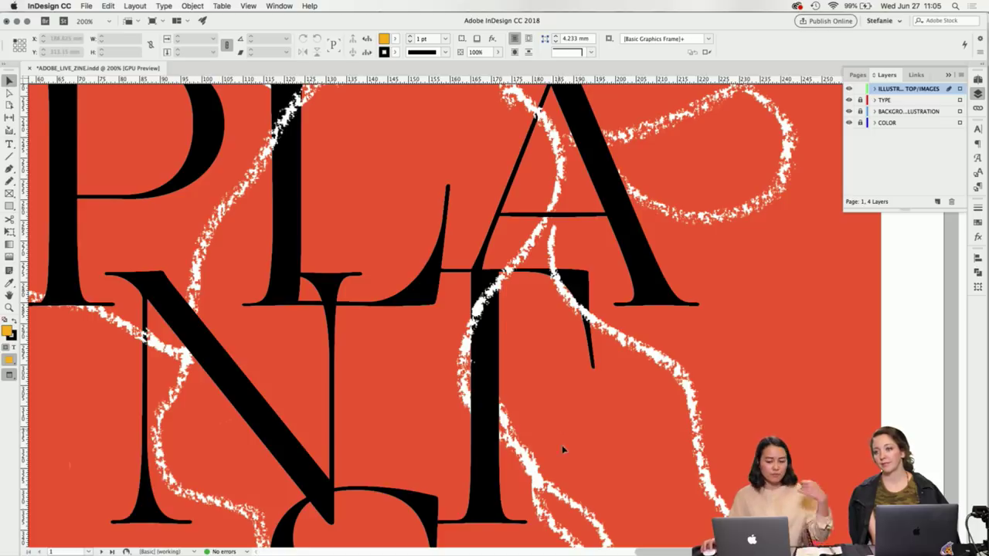
pyautogui.scroll(-1, 576, 412)
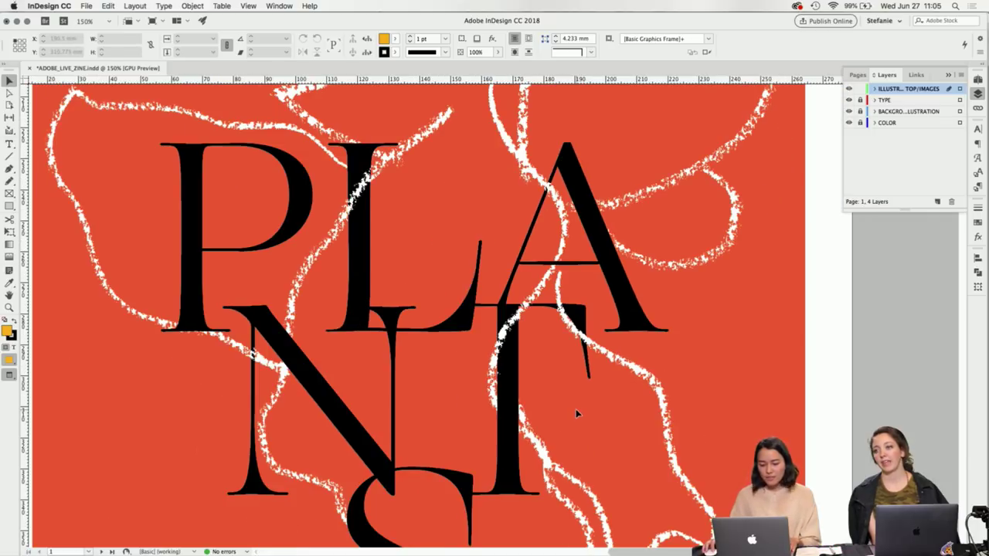
pyautogui.scroll(-1, 575, 414)
pyautogui.scroll(-2, 575, 414)
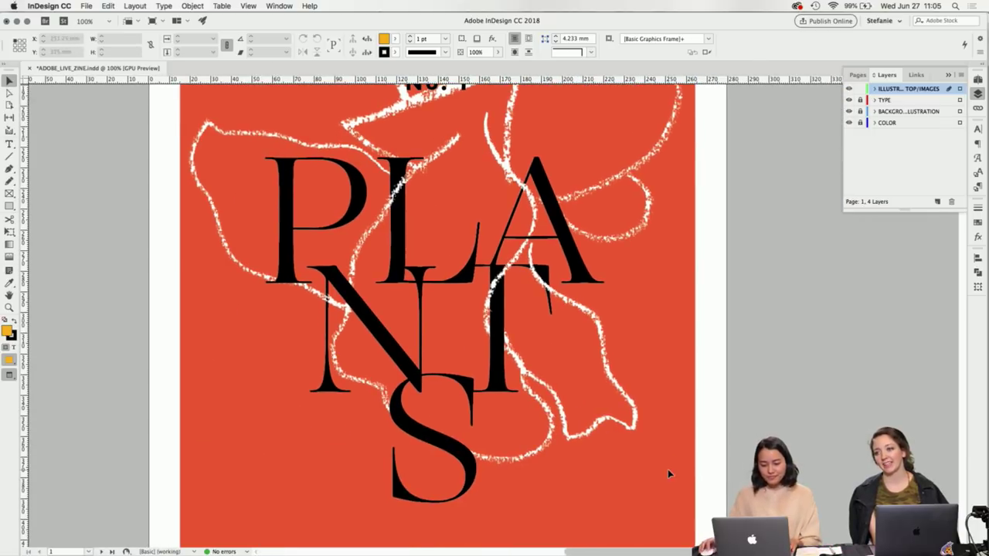
pyautogui.scroll(-1, 614, 355)
pyautogui.scroll(-1, 614, 355)
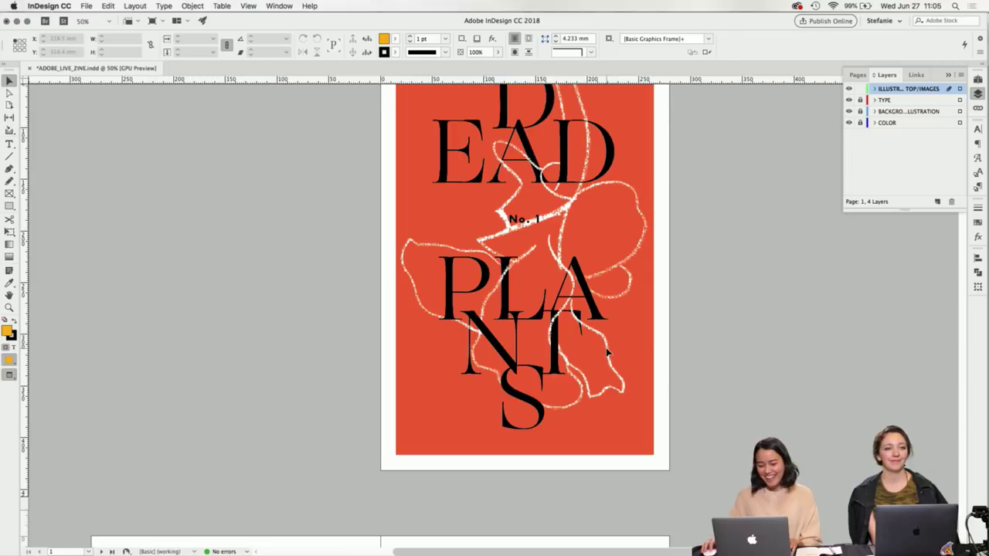
pyautogui.scroll(-5, 606, 349)
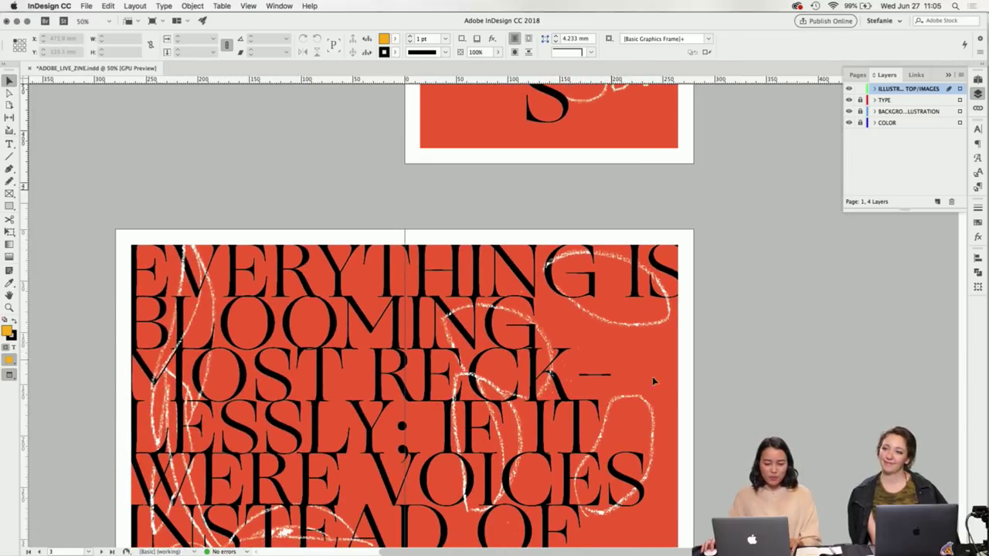
pyautogui.scroll(-3, 695, 352)
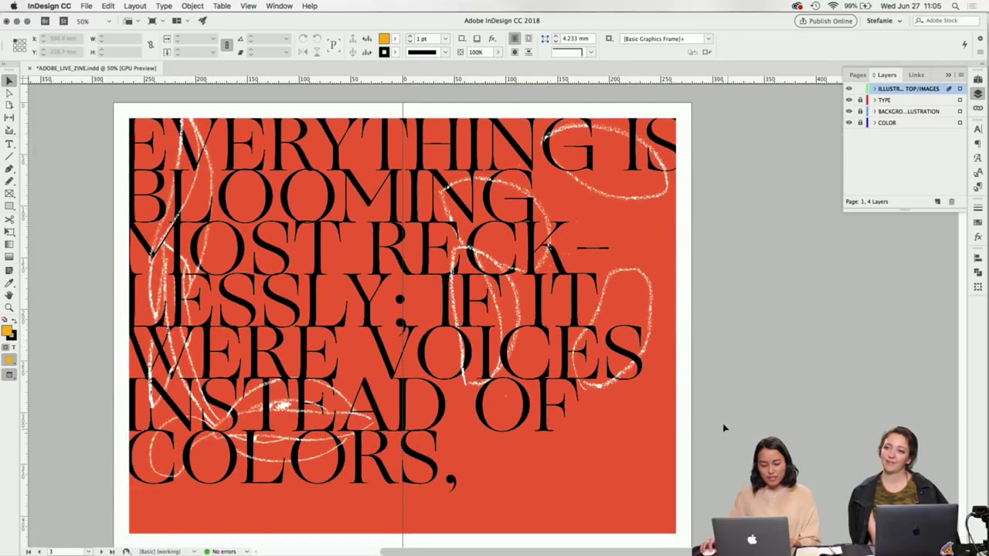
pyautogui.scroll(-2, 629, 329)
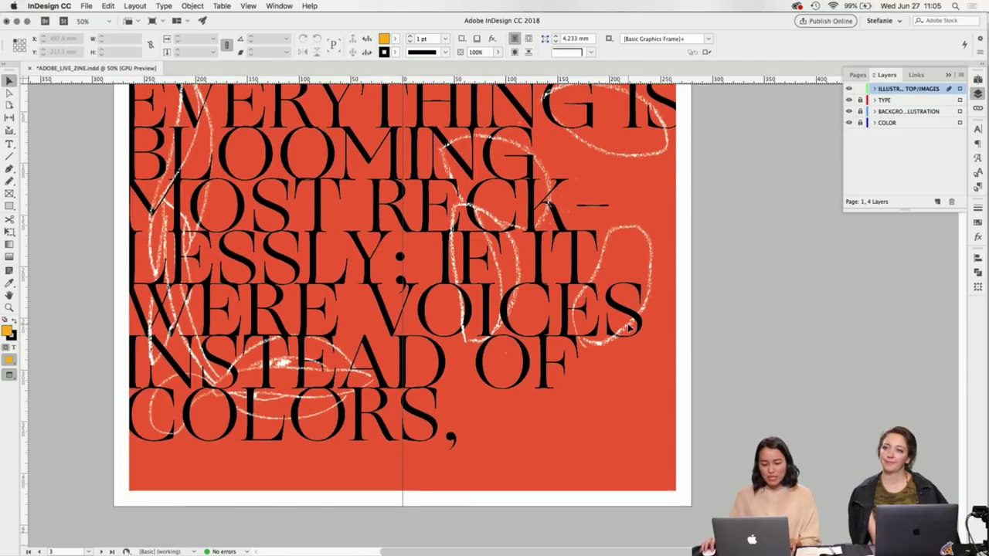
pyautogui.scroll(-10, 630, 329)
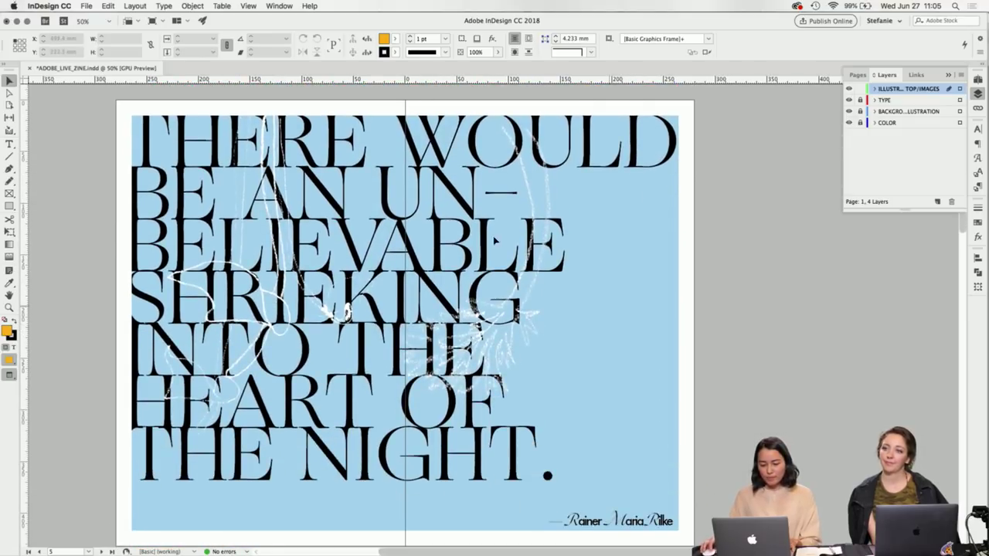
pyautogui.scroll(1, 649, 383)
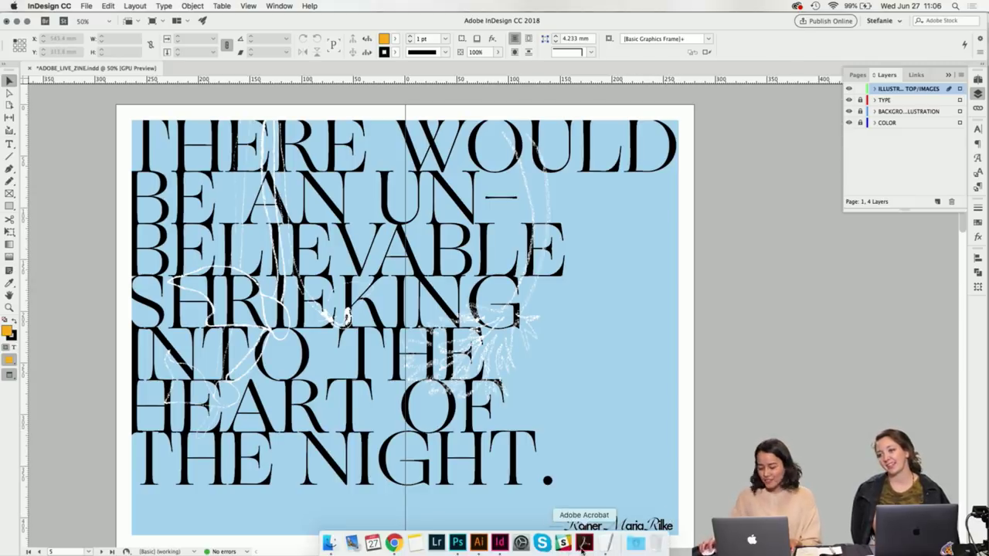
pyautogui.click(584, 539)
# View the colour moodboard PDF, then return to ADOBE_LIVE_ZINE.indd in InDesign.
pyautogui.click(129, 32)
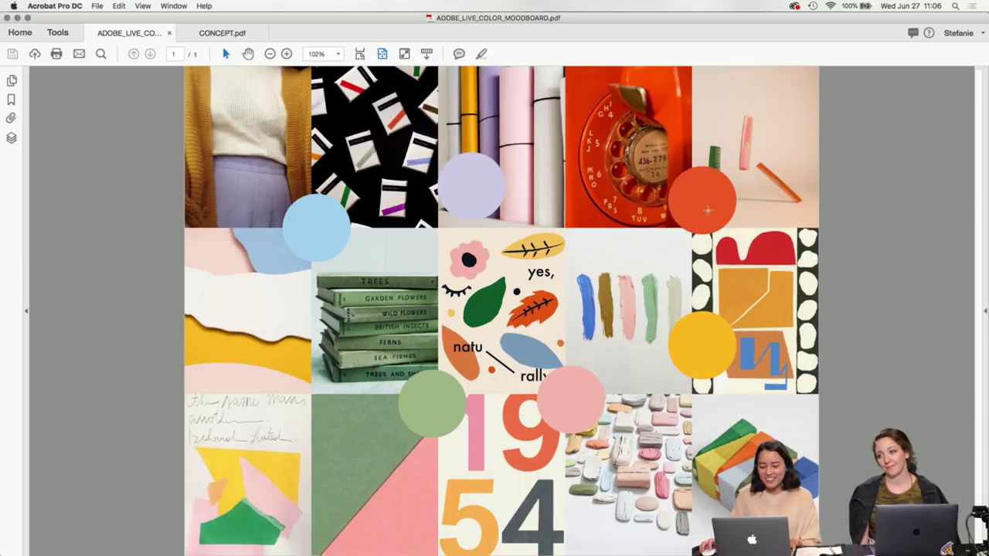
pyautogui.moveTo(619, 550)
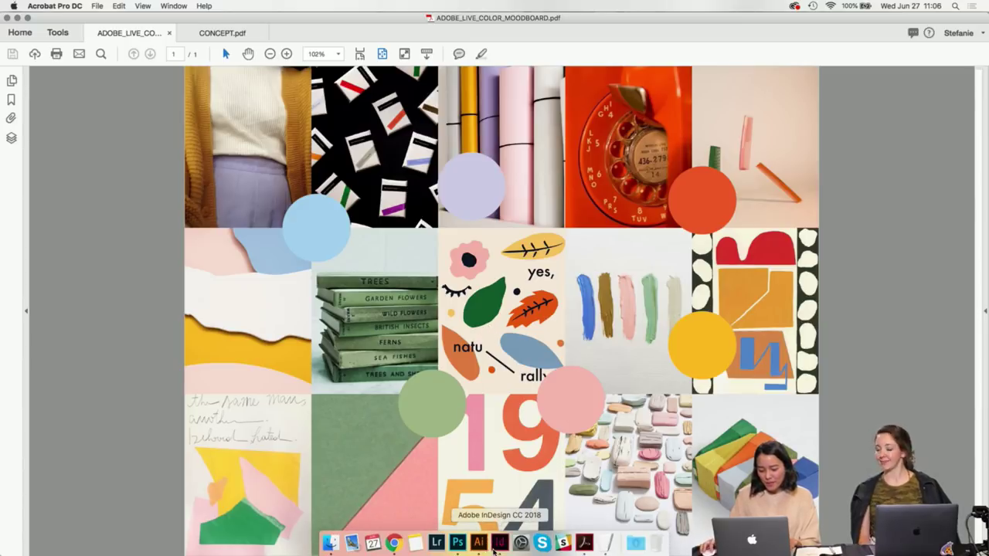
pyautogui.click(500, 543)
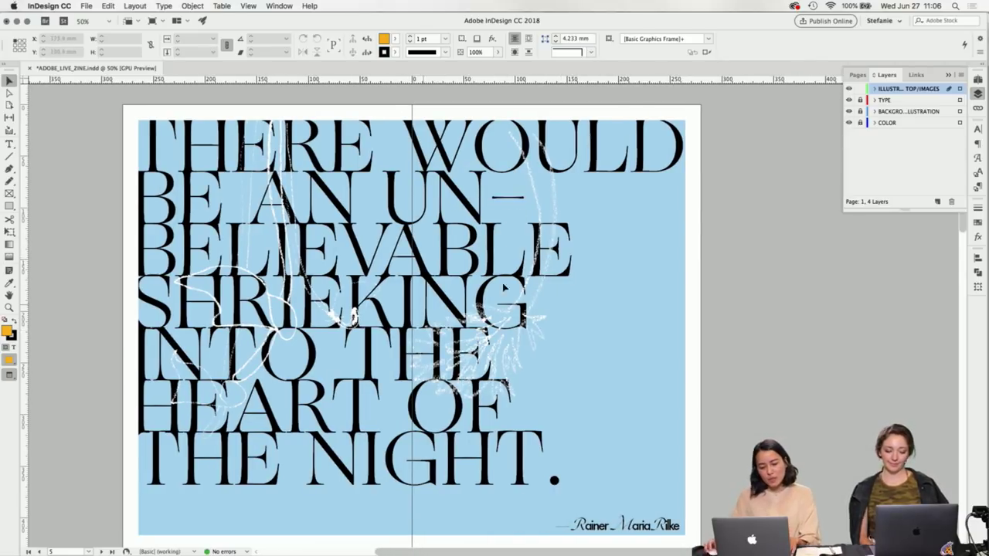
pyautogui.scroll(8, 516, 280)
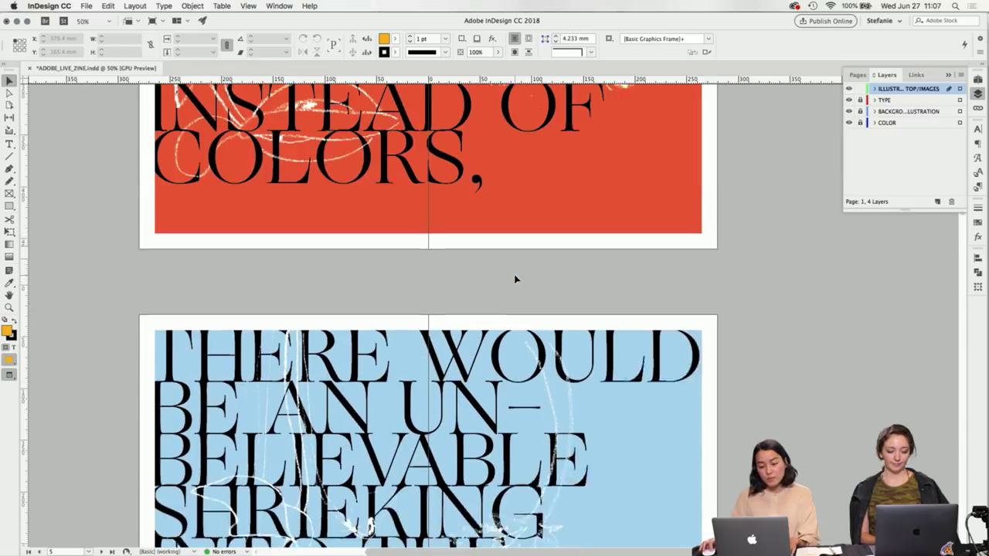
pyautogui.scroll(-8, 513, 274)
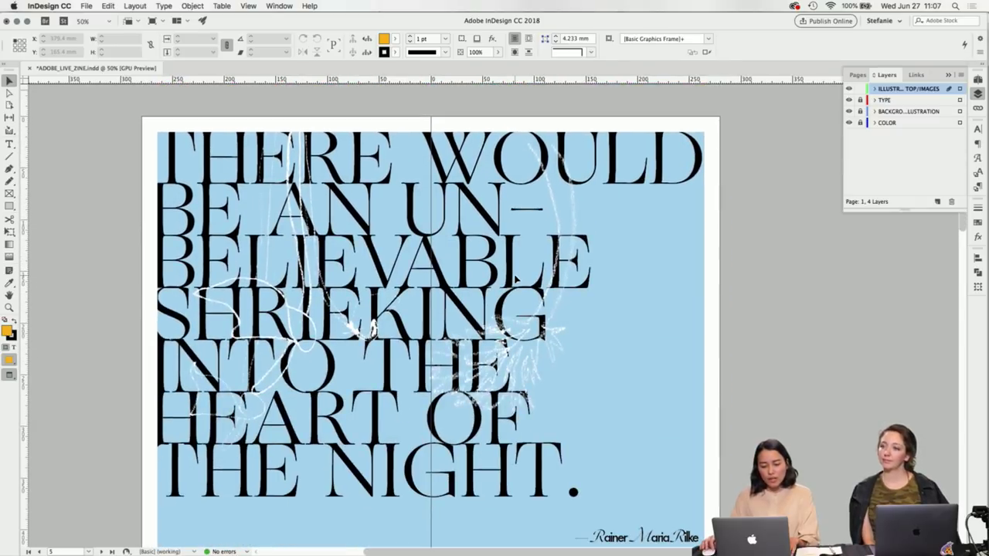
pyautogui.scroll(8, 531, 268)
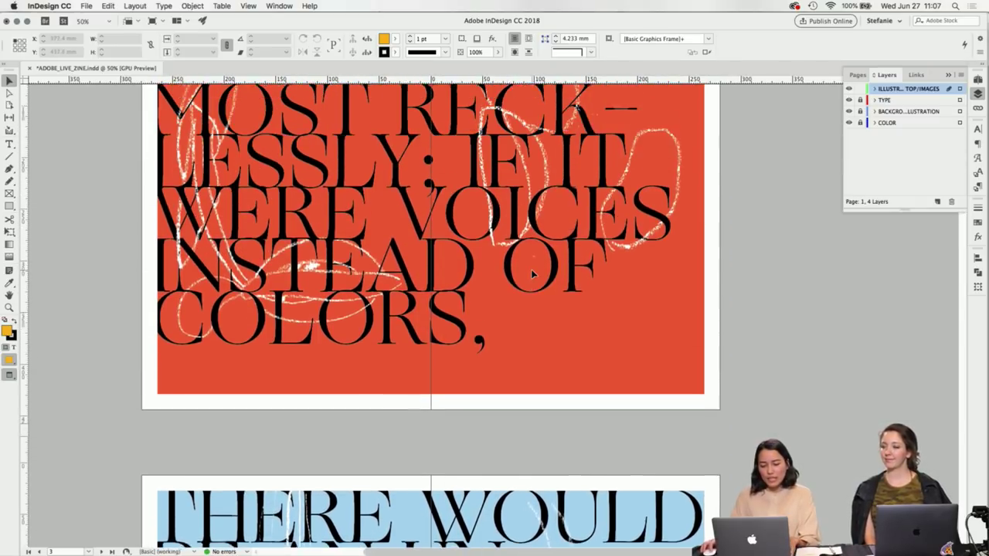
pyautogui.scroll(-8, 531, 269)
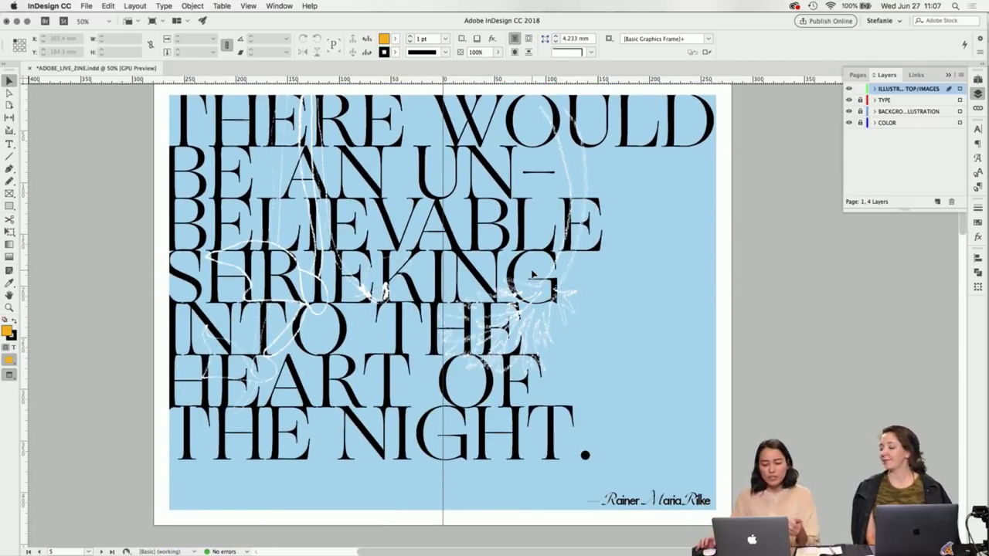
pyautogui.scroll(3, 544, 275)
pyautogui.scroll(10, 545, 274)
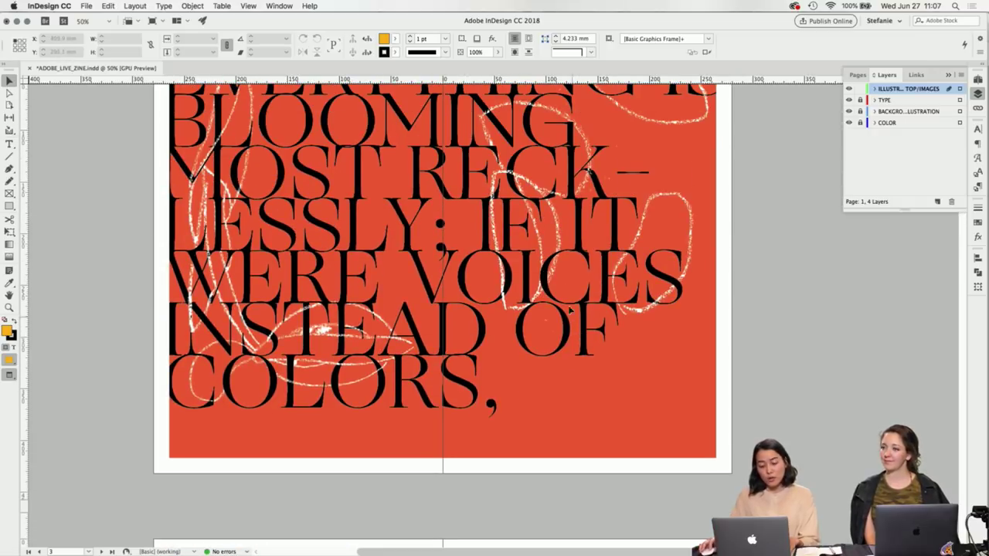
pyautogui.scroll(-10, 564, 282)
pyautogui.scroll(2, 564, 282)
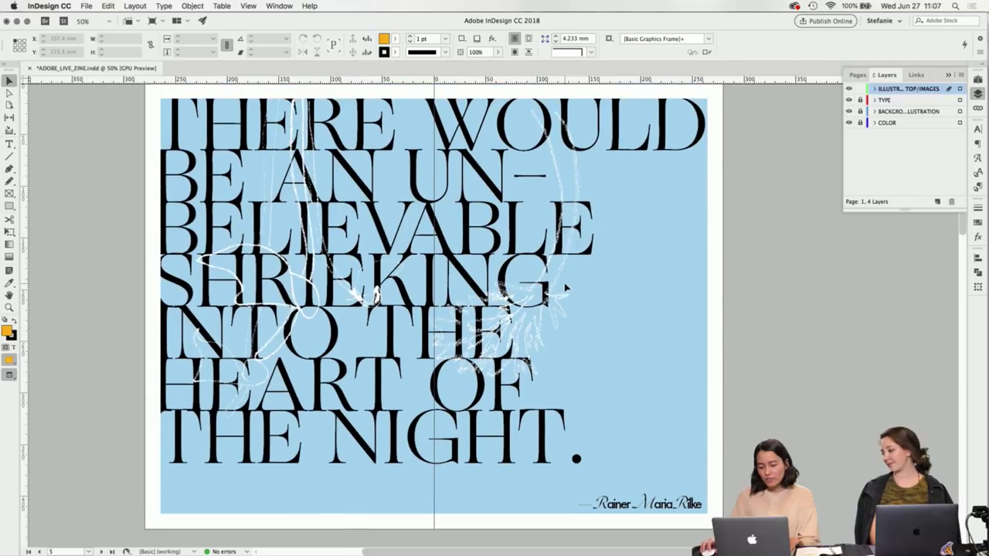
# Unlock the background illustration layer and select the blue background frame.
pyautogui.click(859, 112)
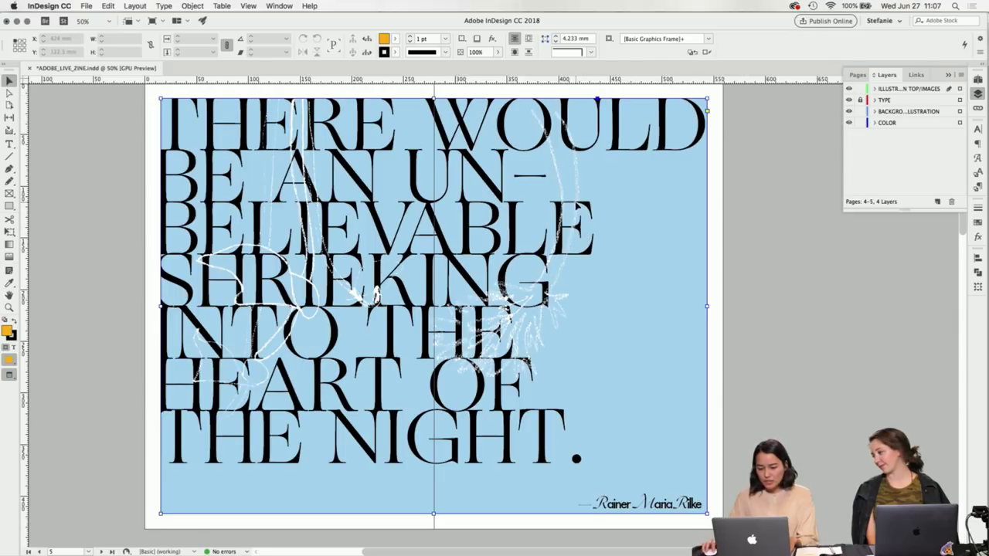
pyautogui.click(581, 202)
pyautogui.press('shift+super+a')
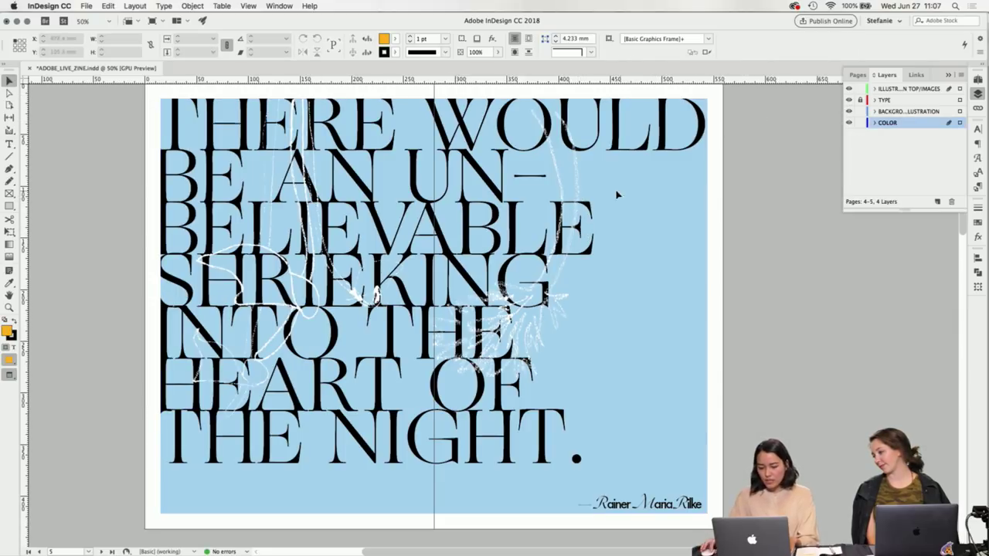
pyautogui.click(618, 199)
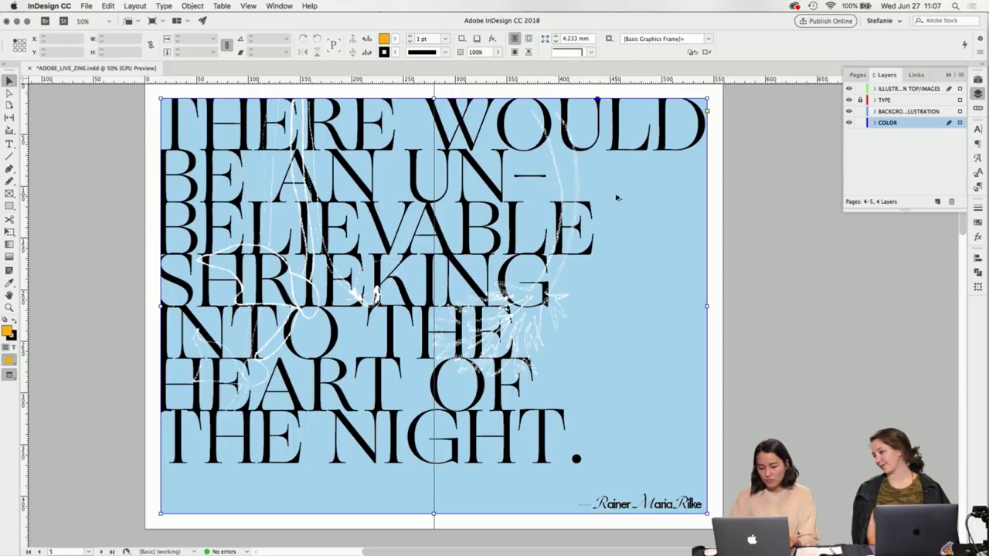
pyautogui.click(736, 186)
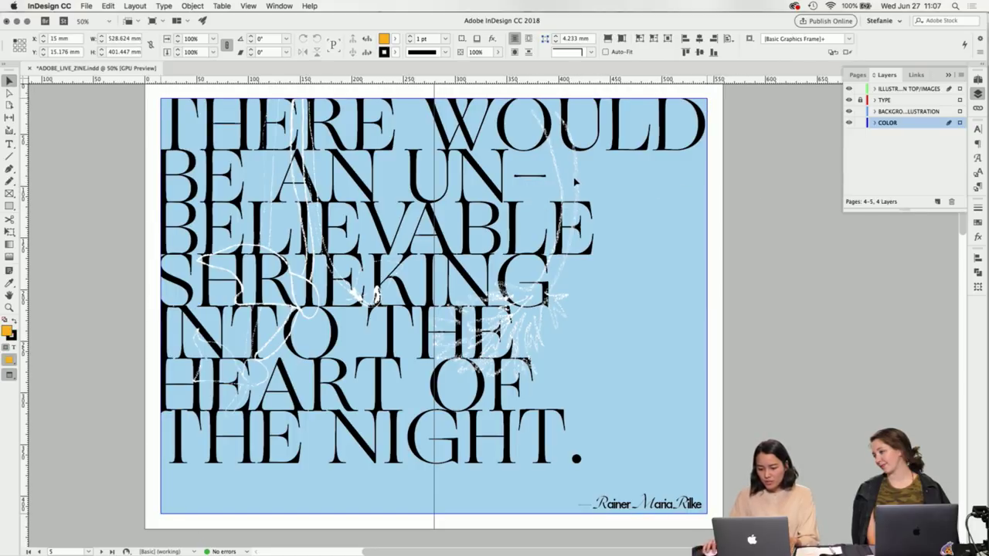
pyautogui.click(631, 202)
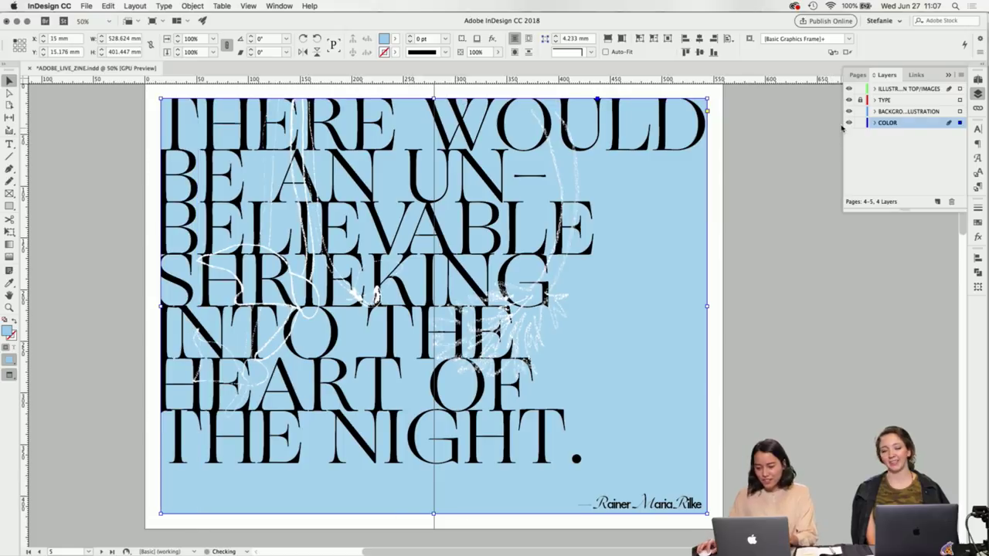
# Unlock the TYPE layer and inspect its frames, briefly hiding and showing the layer.
pyautogui.click(860, 100)
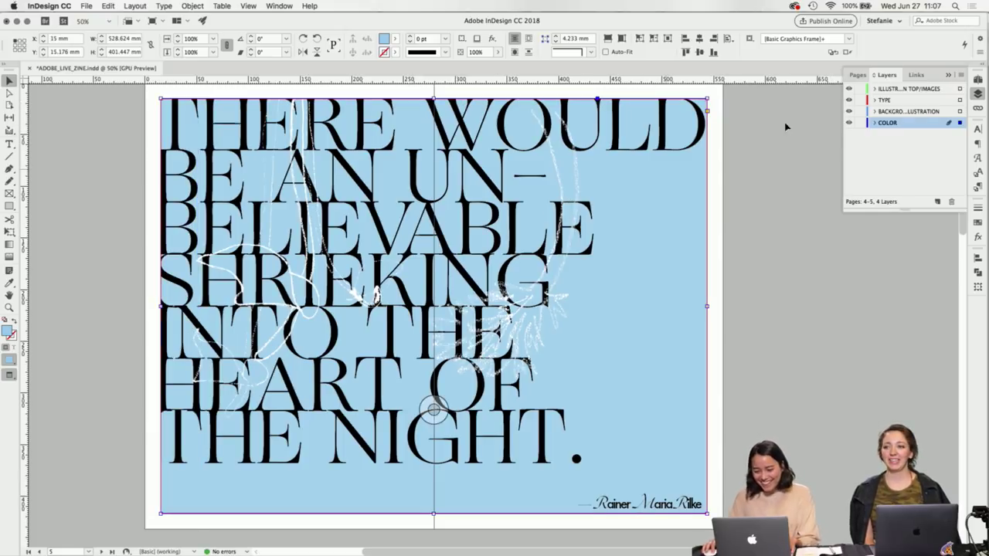
pyautogui.click(601, 194)
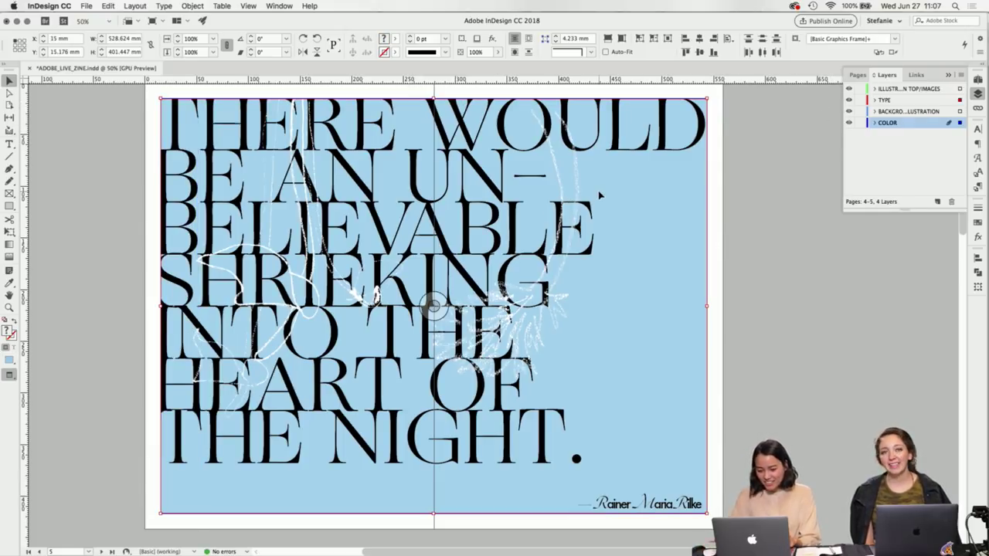
pyautogui.click(725, 193)
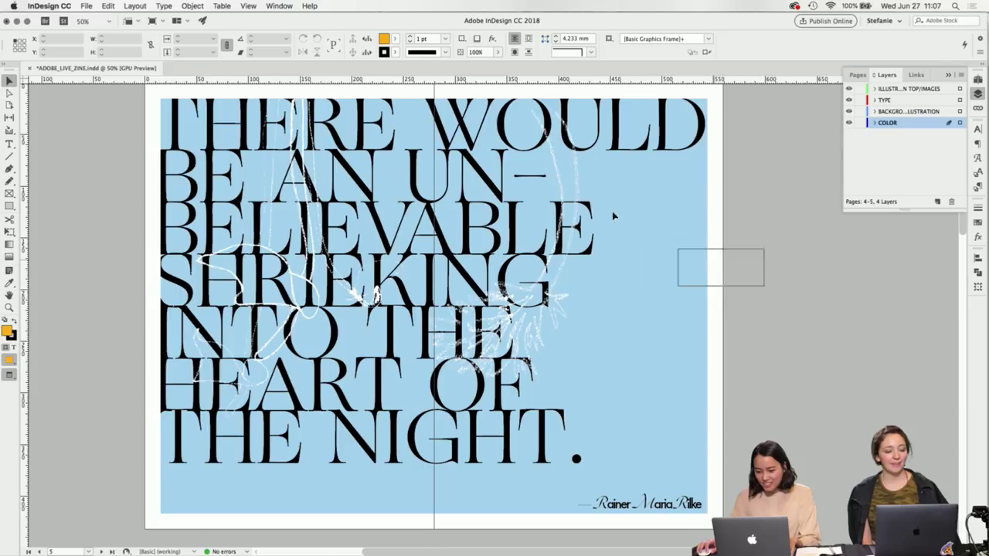
pyautogui.click(702, 226)
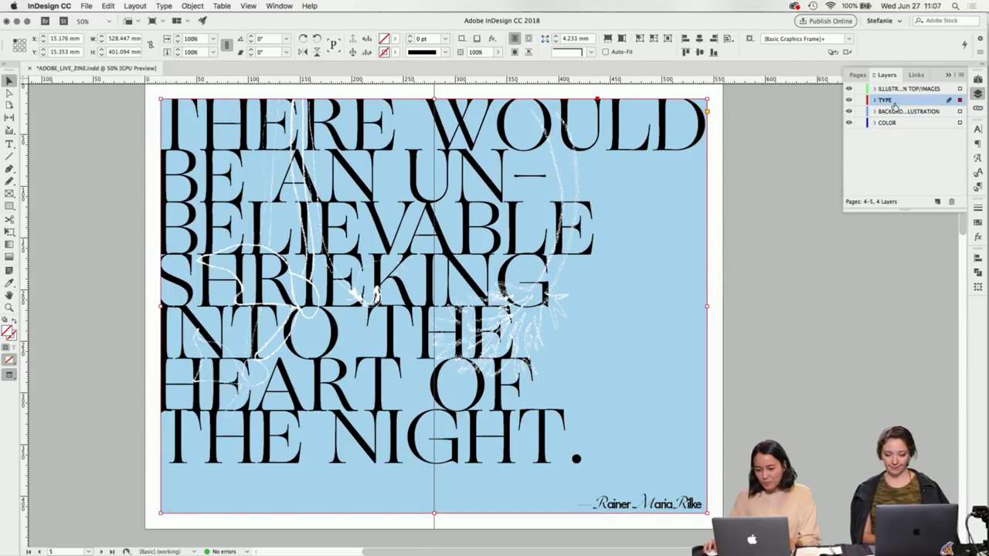
pyautogui.click(850, 100)
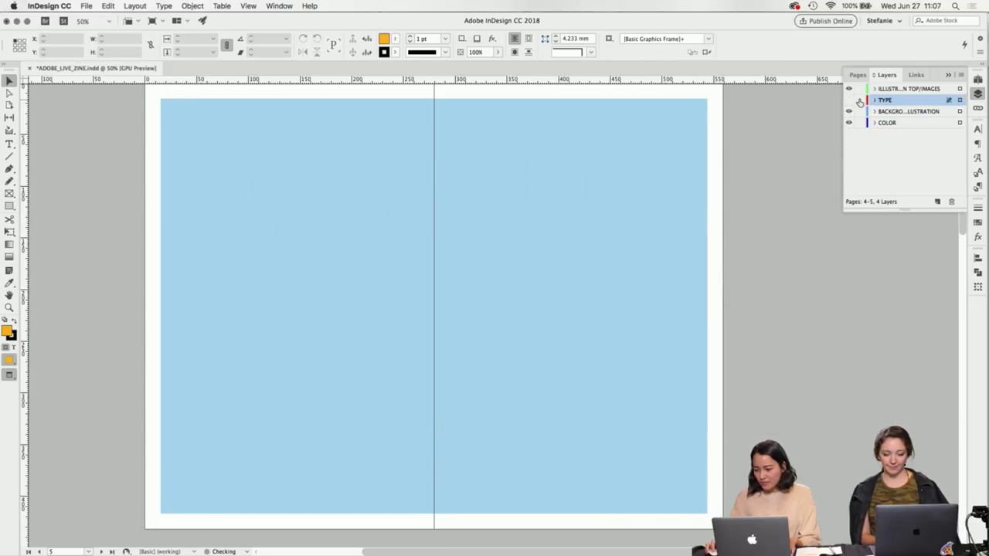
pyautogui.click(849, 100)
pyautogui.click(516, 244)
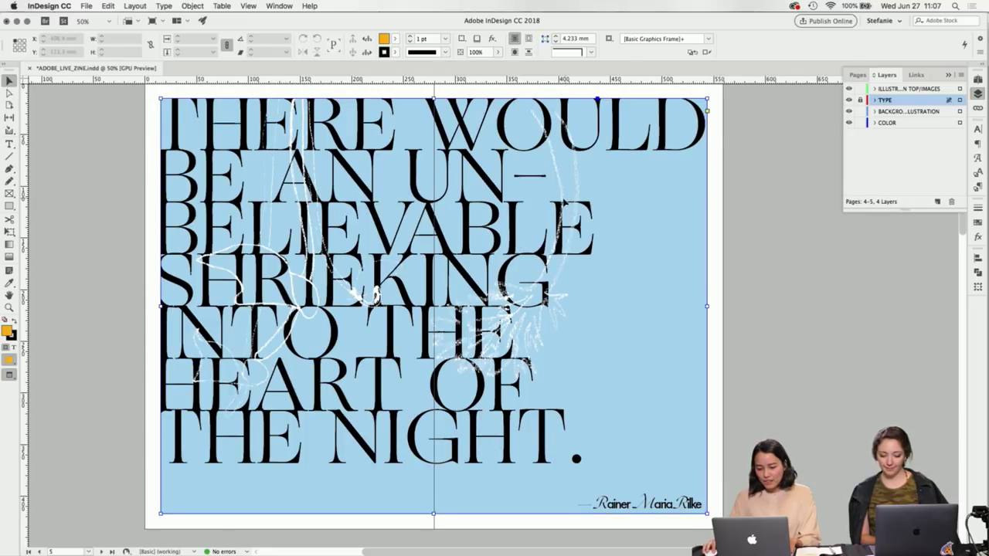
pyautogui.click(718, 232)
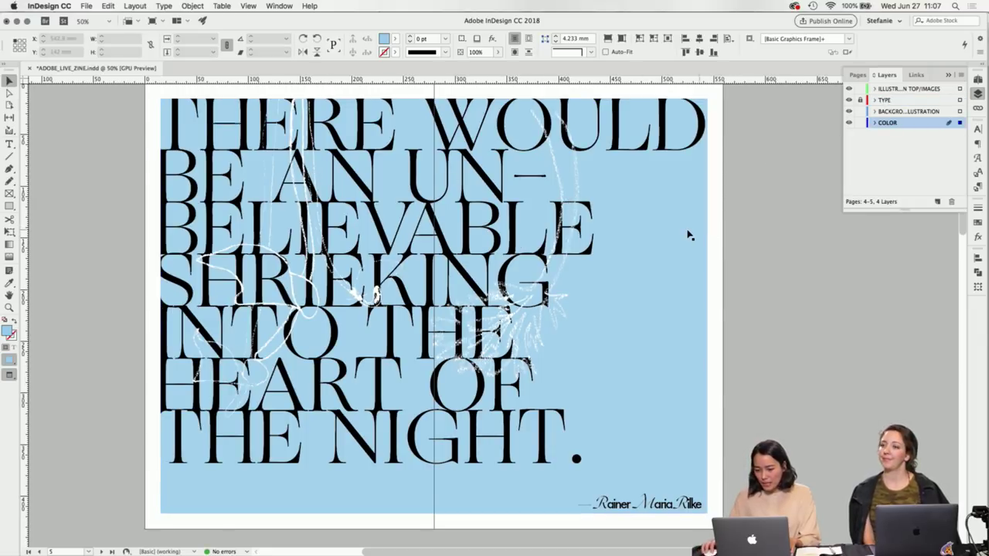
pyautogui.click(689, 233)
# Select the quote's type frames and move them onto the background illustration layer.
pyautogui.click(855, 123)
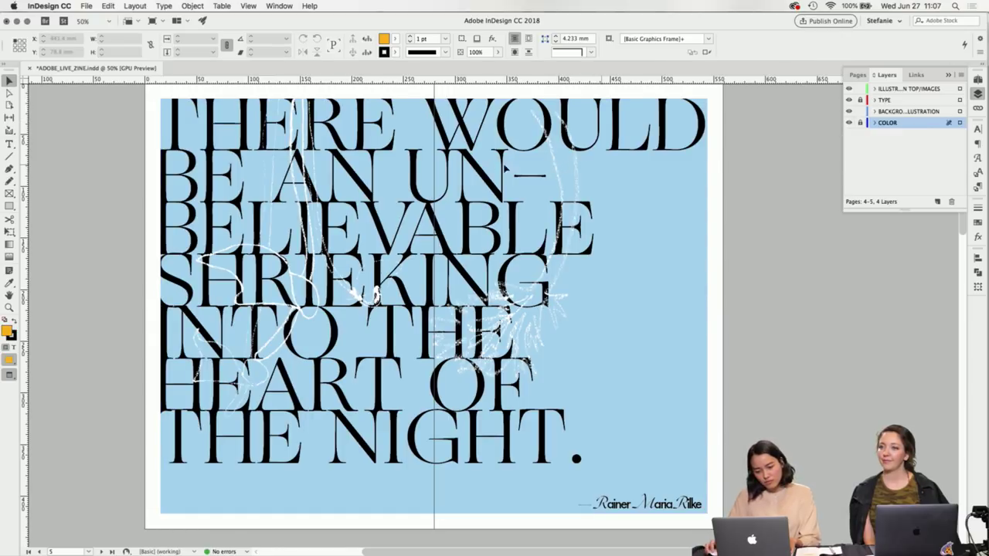
pyautogui.moveTo(769, 183); pyautogui.dragTo(410, 115)
pyautogui.moveTo(724, 169); pyautogui.dragTo(224, 109)
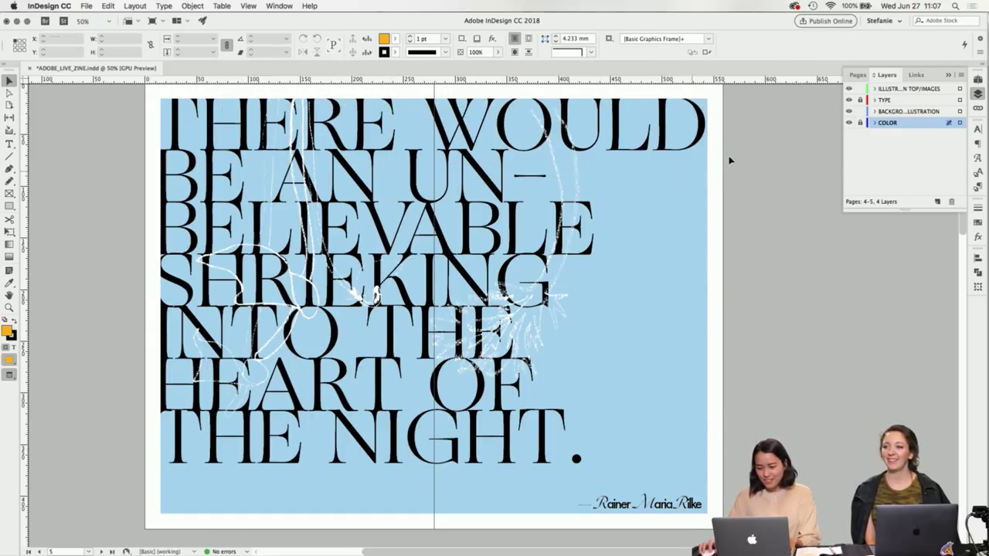
pyautogui.click(862, 125)
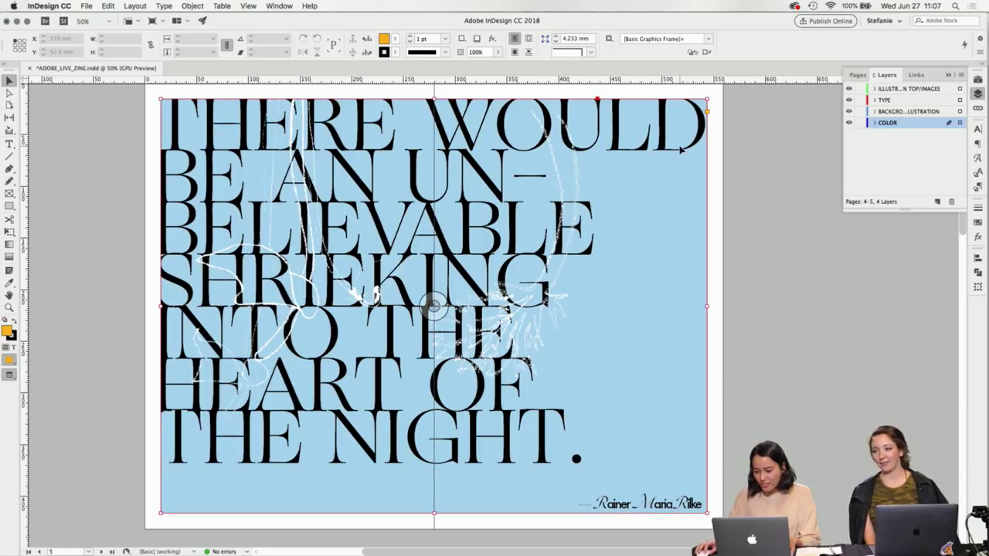
pyautogui.click(683, 177)
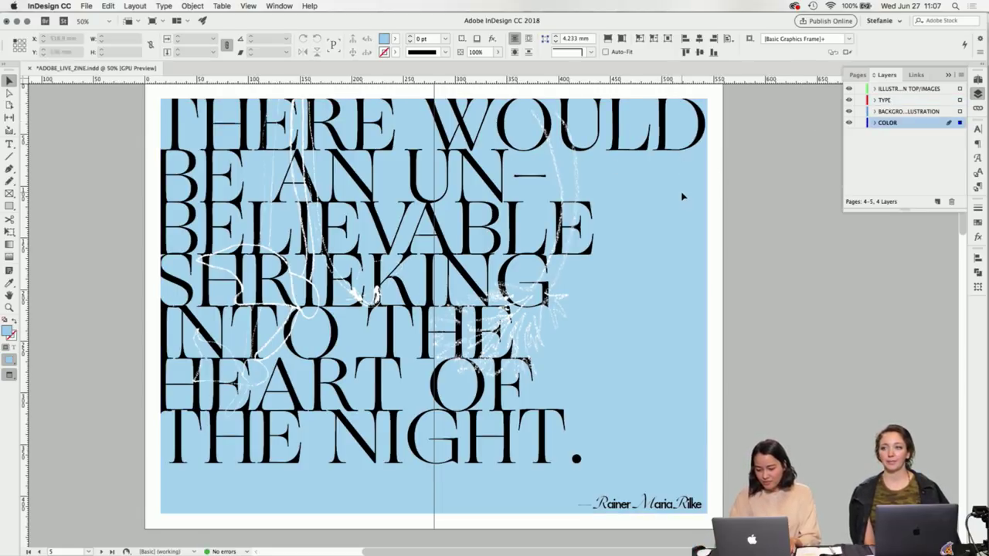
pyautogui.click(298, 257)
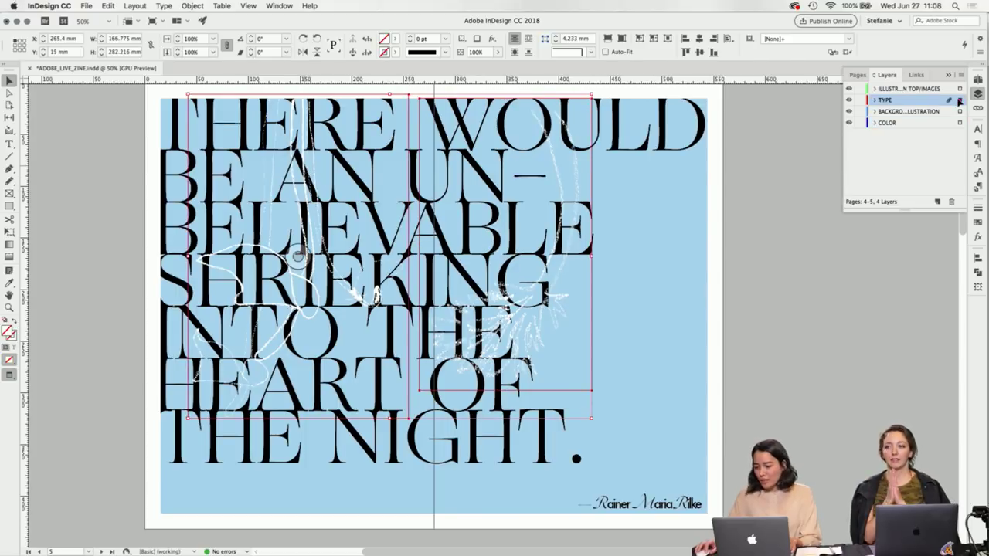
pyautogui.click(959, 100)
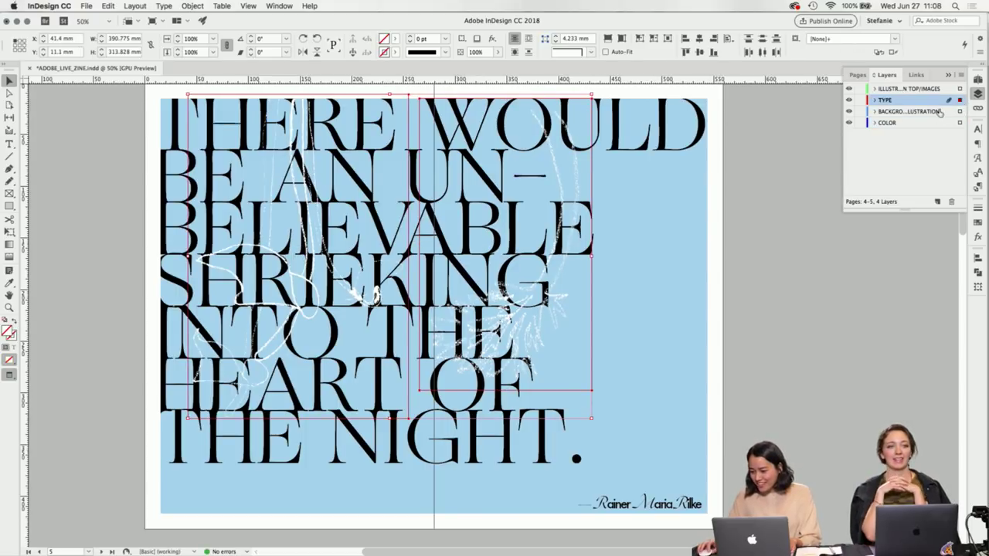
pyautogui.moveTo(959, 100); pyautogui.dragTo(959, 112)
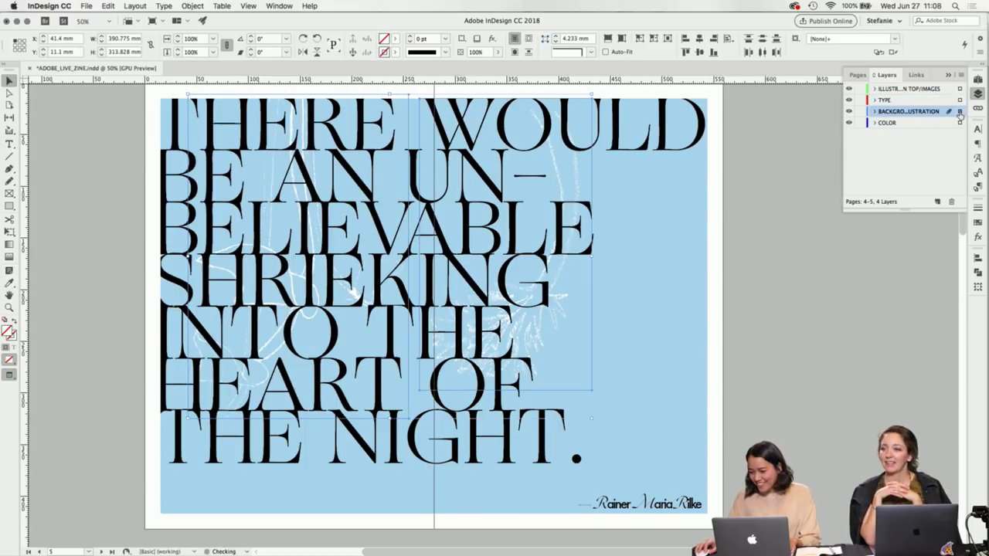
# Lock the TYPE and COLOR layers and move the flower illustration right and down onto the right page.
pyautogui.click(860, 99)
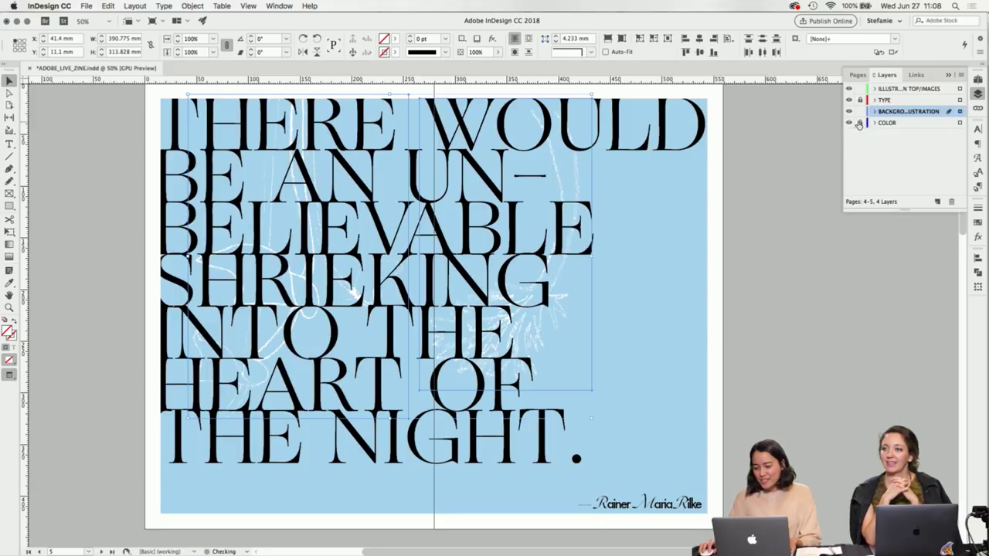
pyautogui.click(859, 124)
pyautogui.click(779, 219)
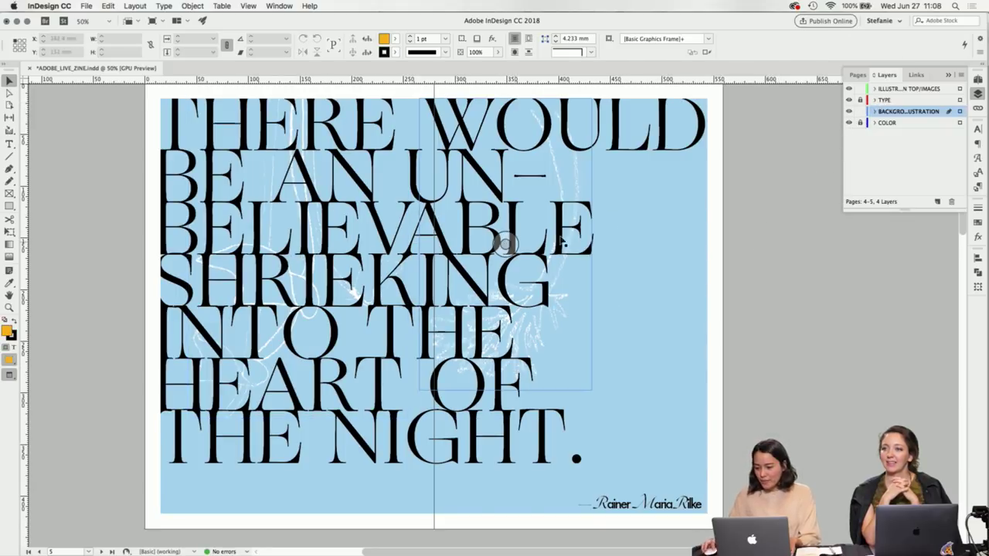
pyautogui.click(375, 240)
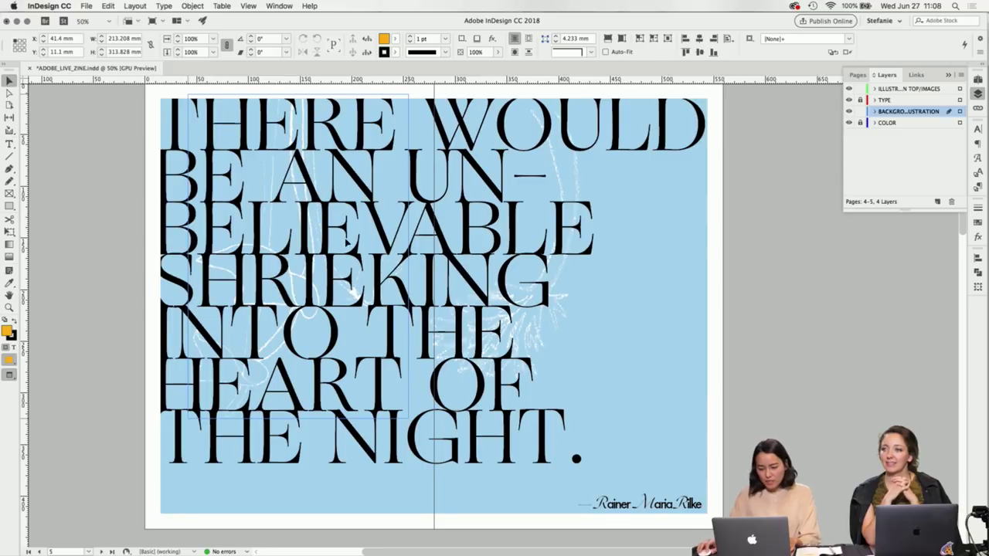
pyautogui.moveTo(321, 199); pyautogui.dragTo(578, 264)
# Rotate the right flower 180°, move it lower right, and enlarge its frame to the page edge.
pyautogui.click(274, 114)
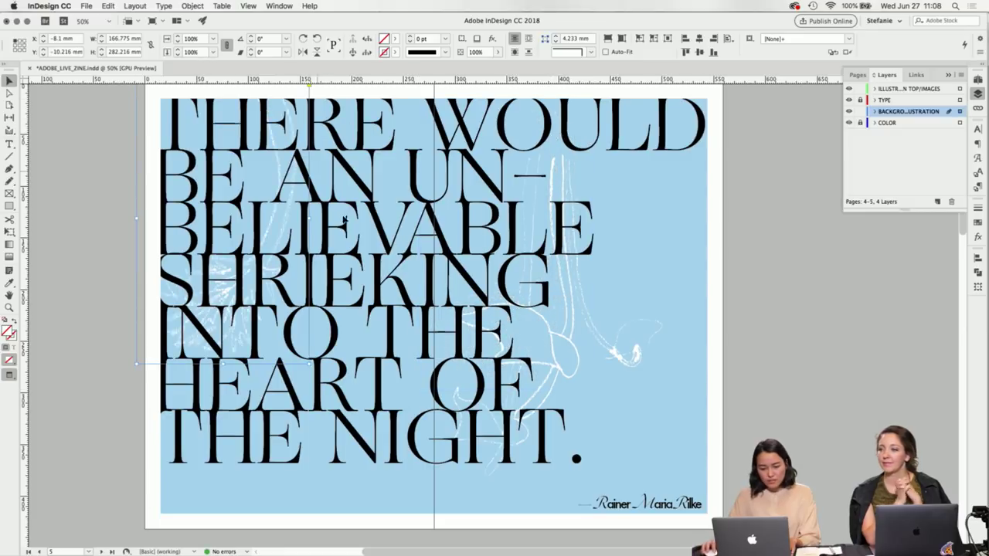
pyautogui.click(632, 308)
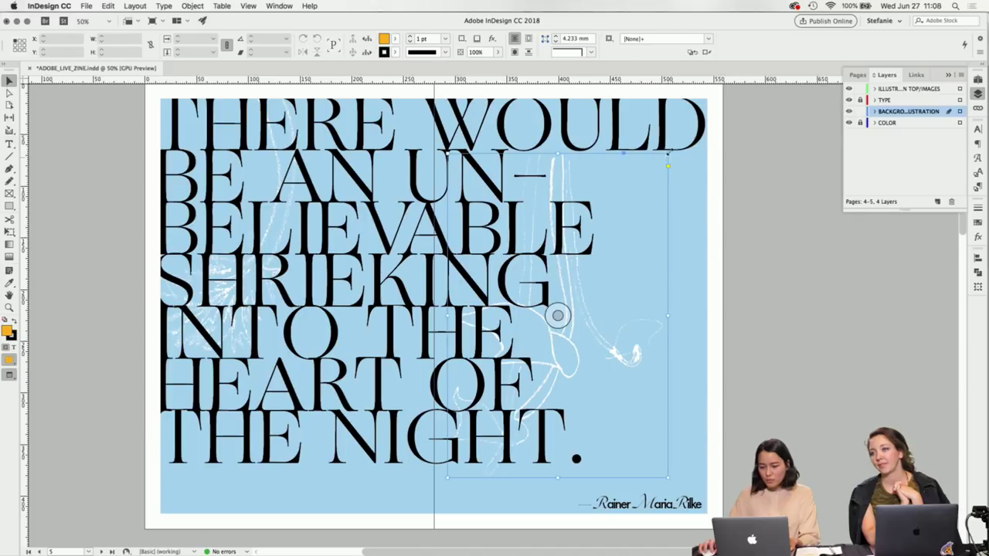
pyautogui.moveTo(674, 151); pyautogui.dragTo(456, 418)
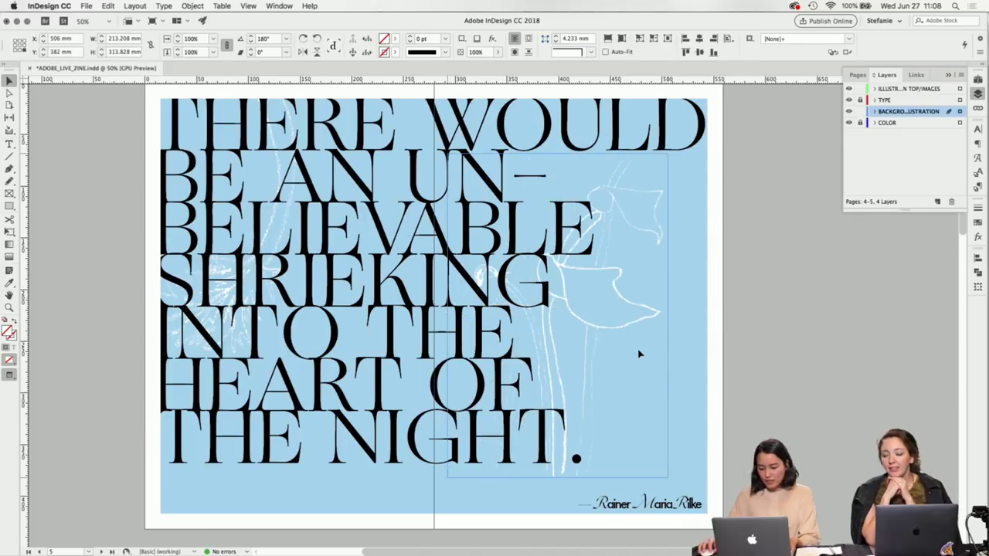
pyautogui.moveTo(640, 348)
pyautogui.mouseDown()
pyautogui.moveTo(651, 335)
pyautogui.moveTo(642, 330)
pyautogui.mouseUp()
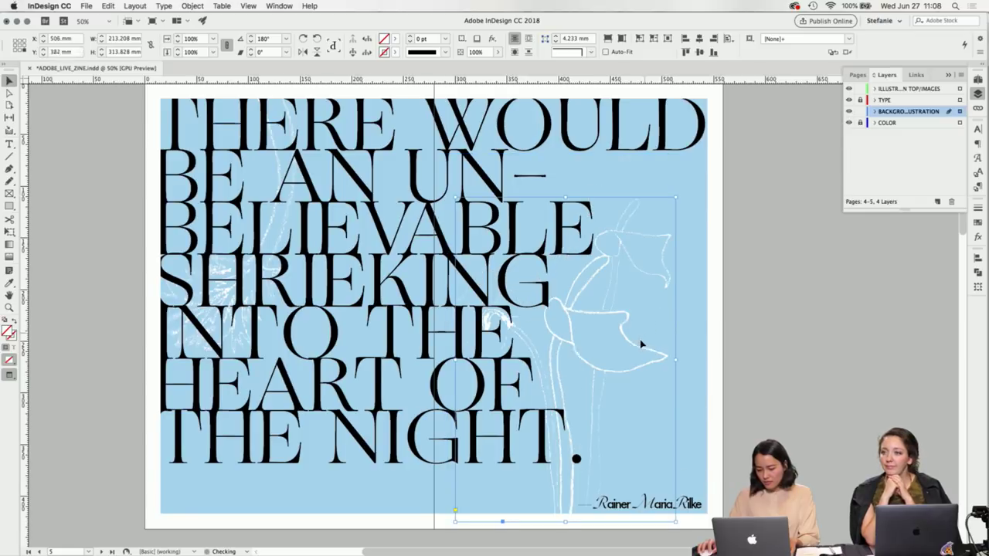
pyautogui.scroll(1, 677, 199)
pyautogui.moveTo(678, 200); pyautogui.dragTo(718, 136)
# Scale the placed flower image up to fill its frame and reposition it inside.
pyautogui.doubleClick(647, 260)
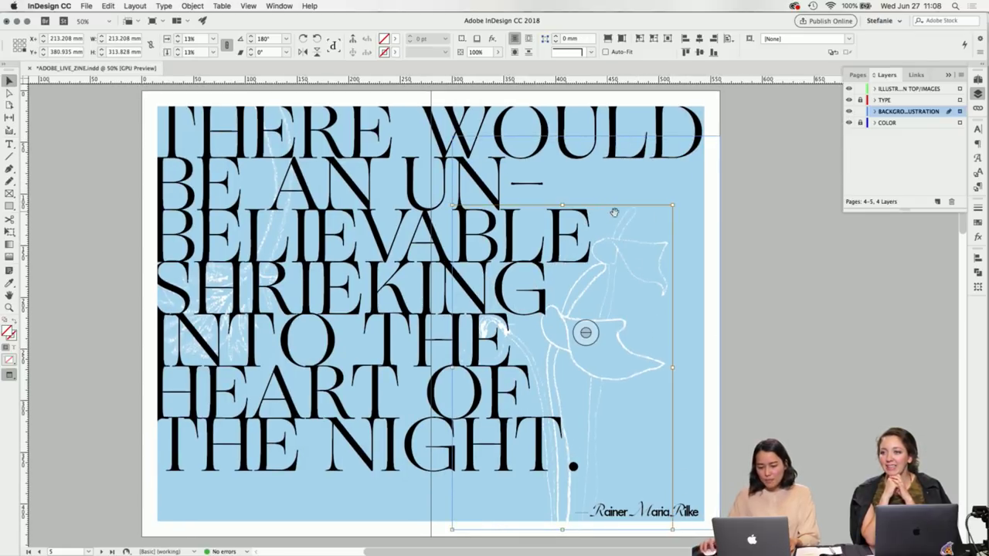
pyautogui.moveTo(672, 206); pyautogui.dragTo(725, 139)
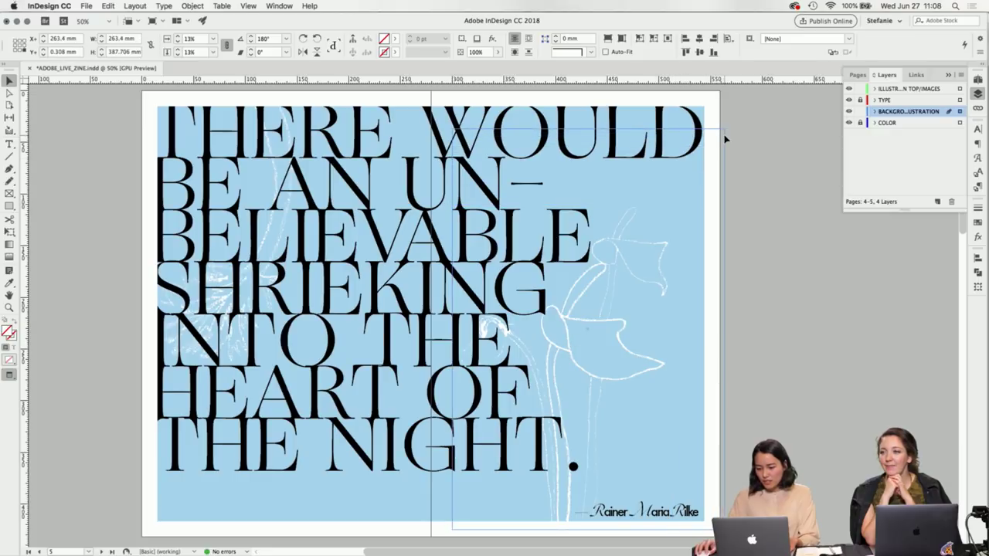
pyautogui.press('super+alt+shift+c')
pyautogui.press('super+shift+a')
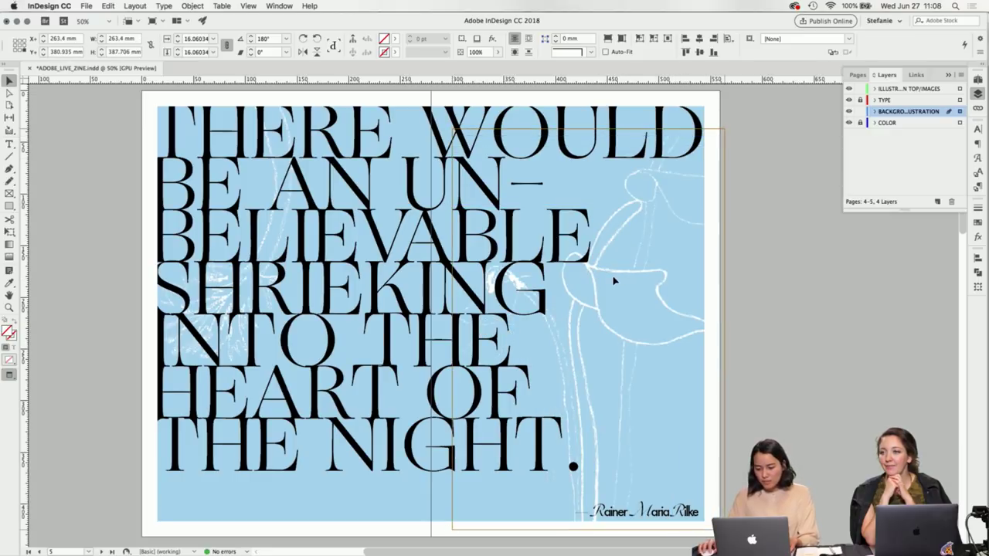
pyautogui.moveTo(684, 286); pyautogui.dragTo(778, 248)
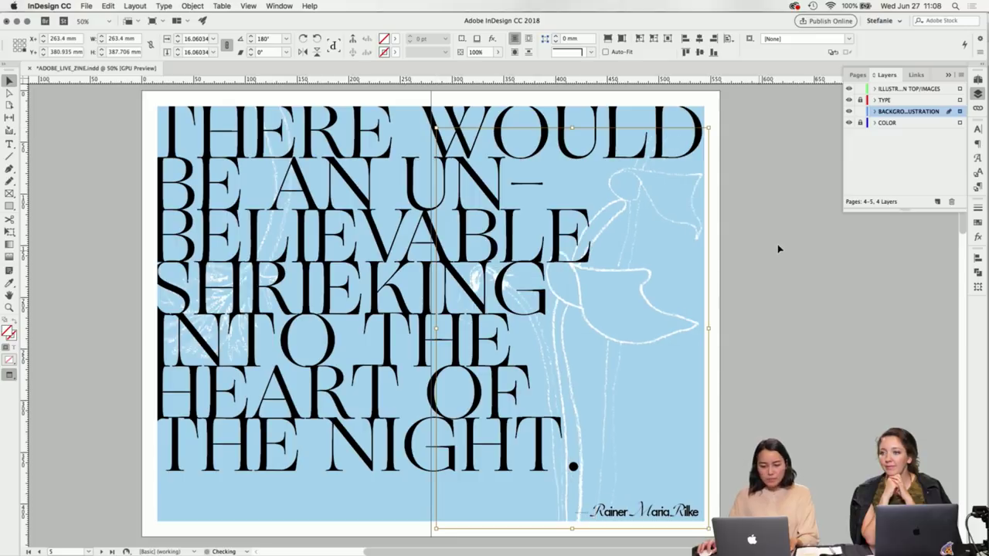
pyautogui.click(673, 269)
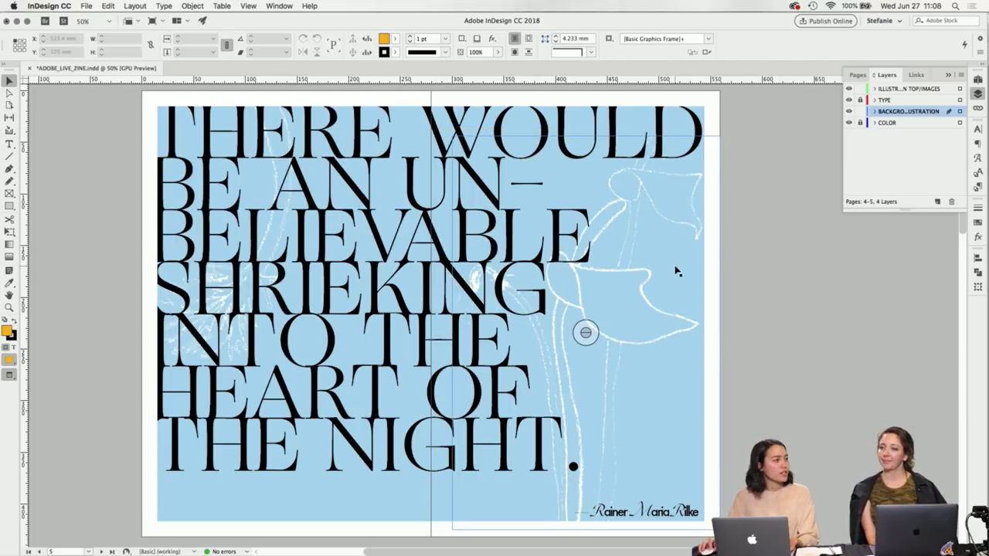
pyautogui.doubleClick(683, 265)
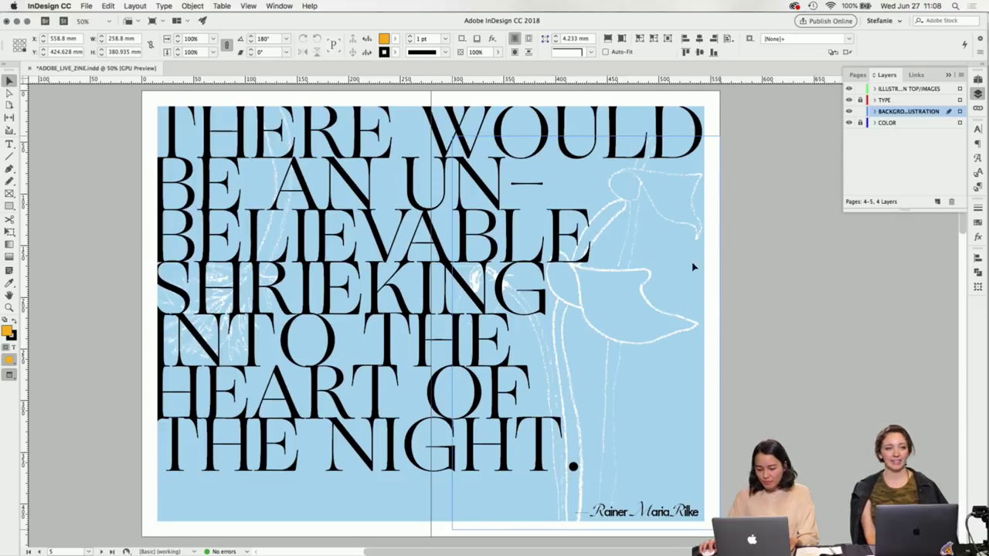
# Enlarge the left-page illustration proportionally.
pyautogui.click(791, 251)
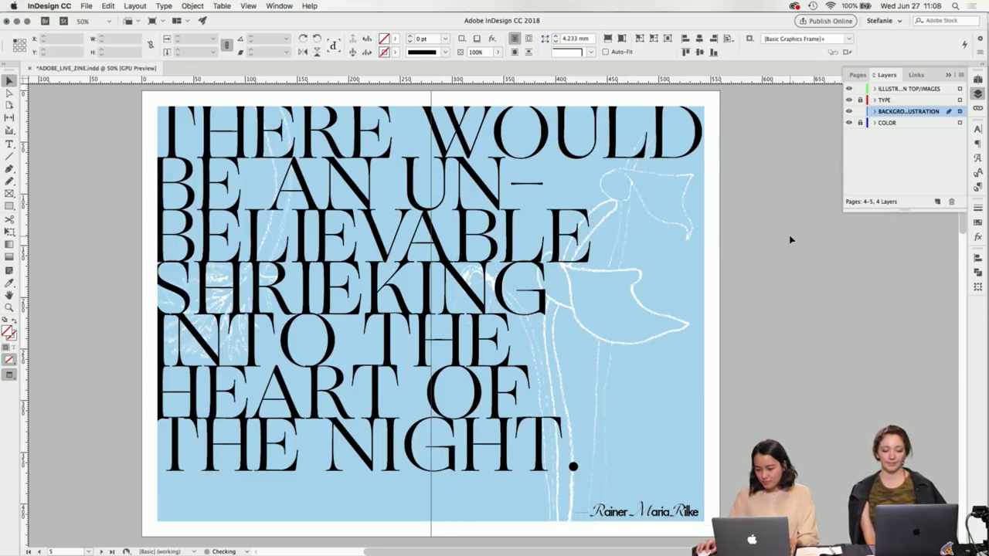
pyautogui.click(297, 285)
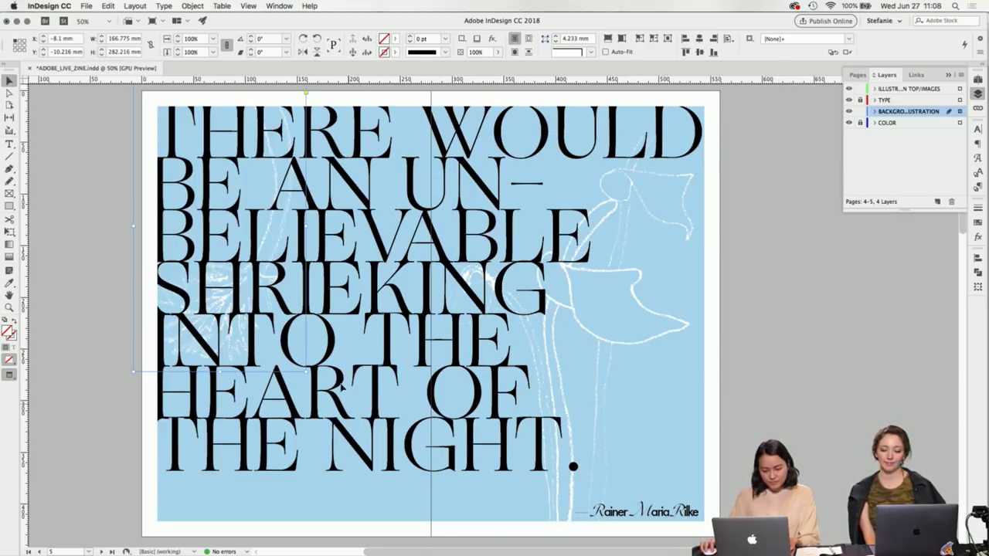
pyautogui.moveTo(305, 370); pyautogui.dragTo(363, 466)
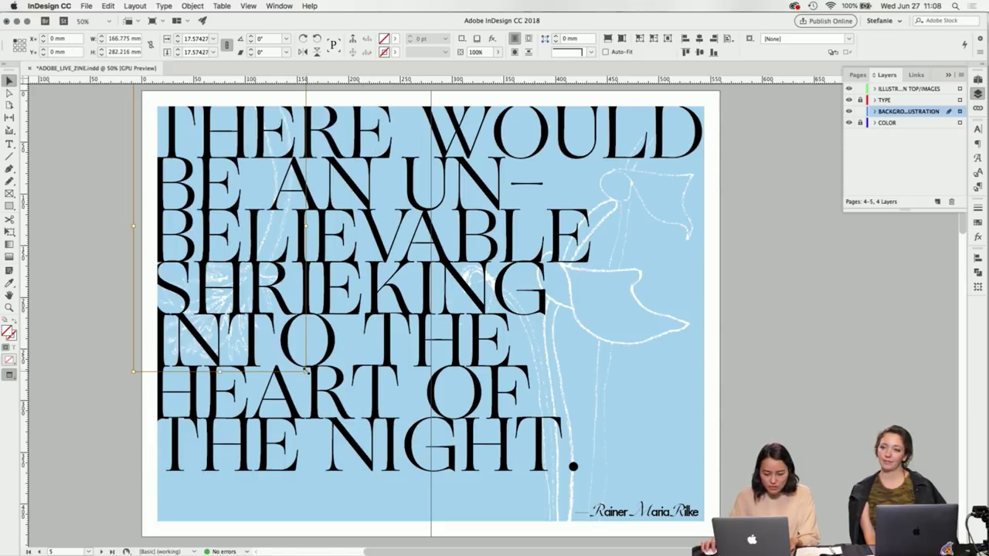
pyautogui.moveTo(363, 421); pyautogui.dragTo(379, 430)
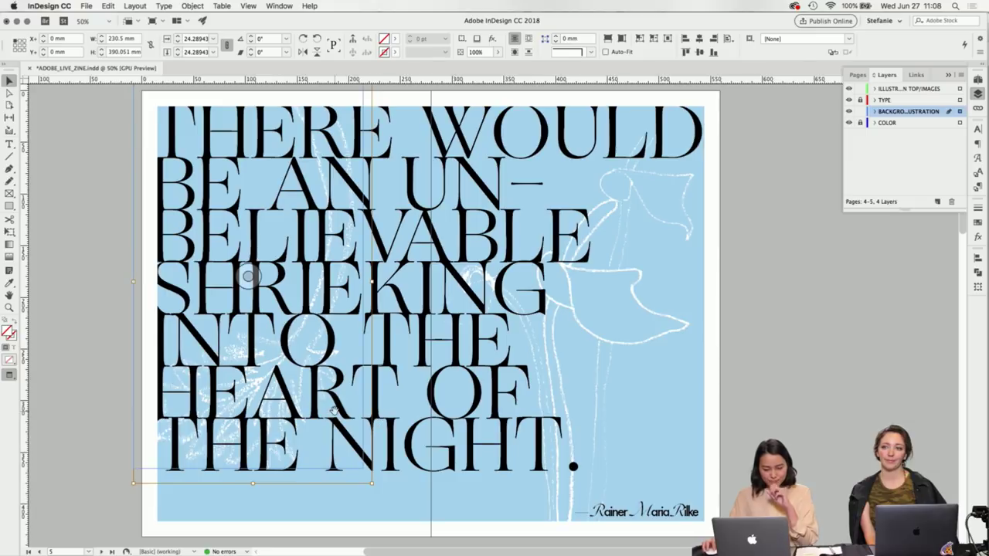
pyautogui.click(110, 363)
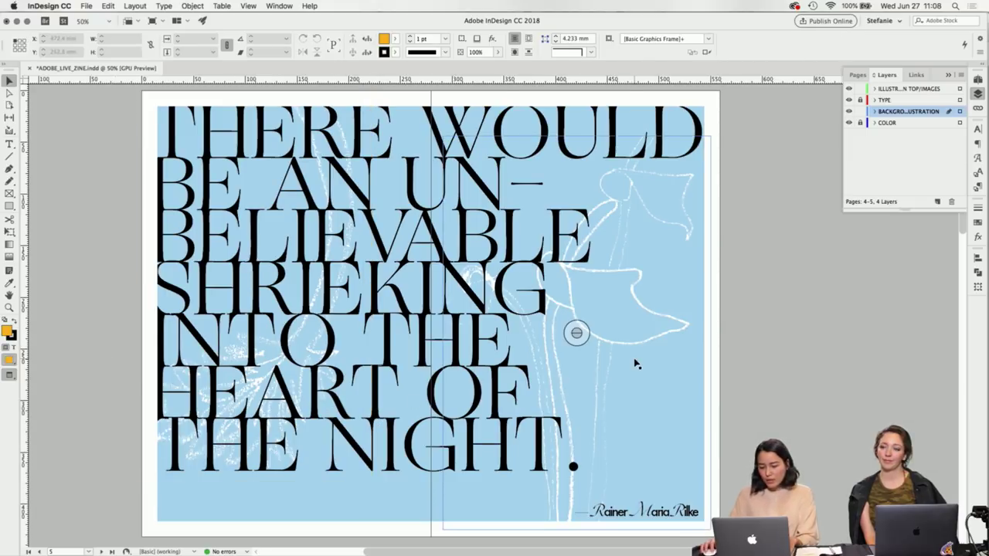
# Extend the right flower's frame upward to 405.635 mm tall, reaching the page top.
pyautogui.scroll(-1, 657, 324)
pyautogui.click(569, 136)
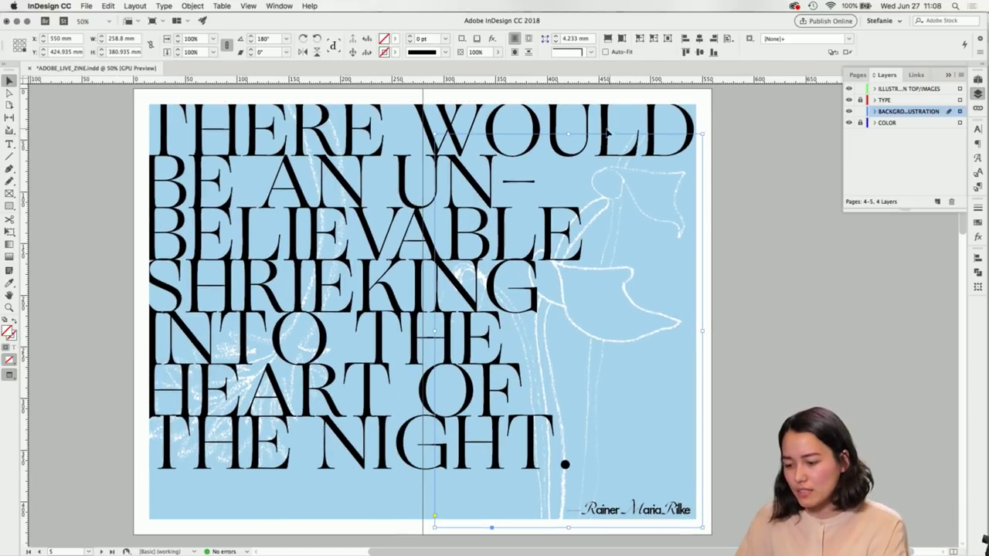
pyautogui.moveTo(569, 136); pyautogui.dragTo(583, 109)
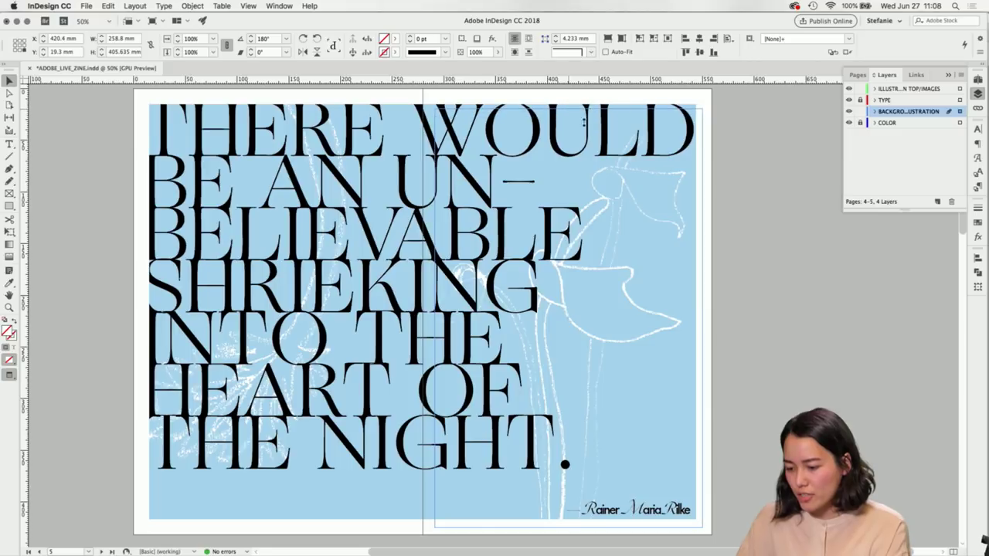
pyautogui.click(807, 271)
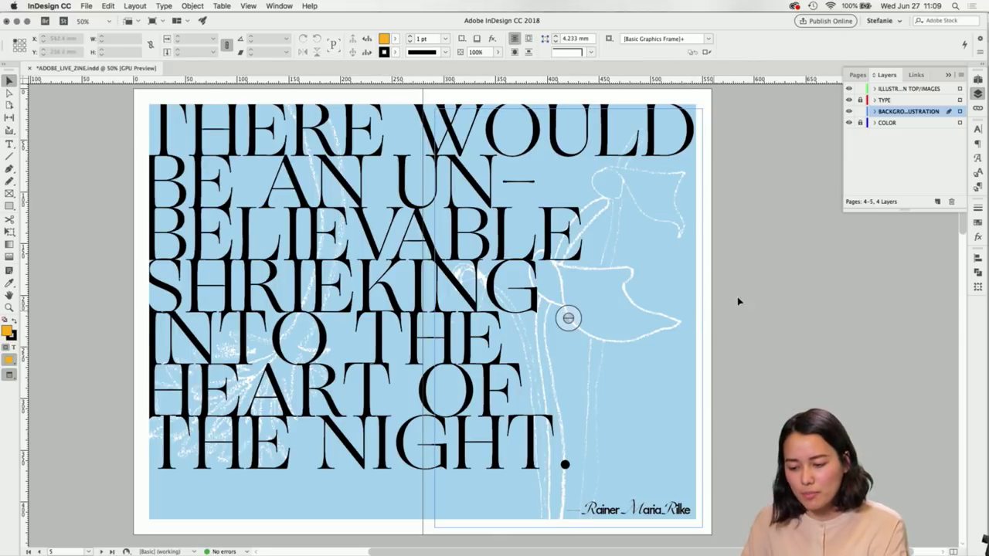
# Copy the flower frame and make ILLUSTRATION TOP/IMAGES the target layer.
pyautogui.click(678, 290)
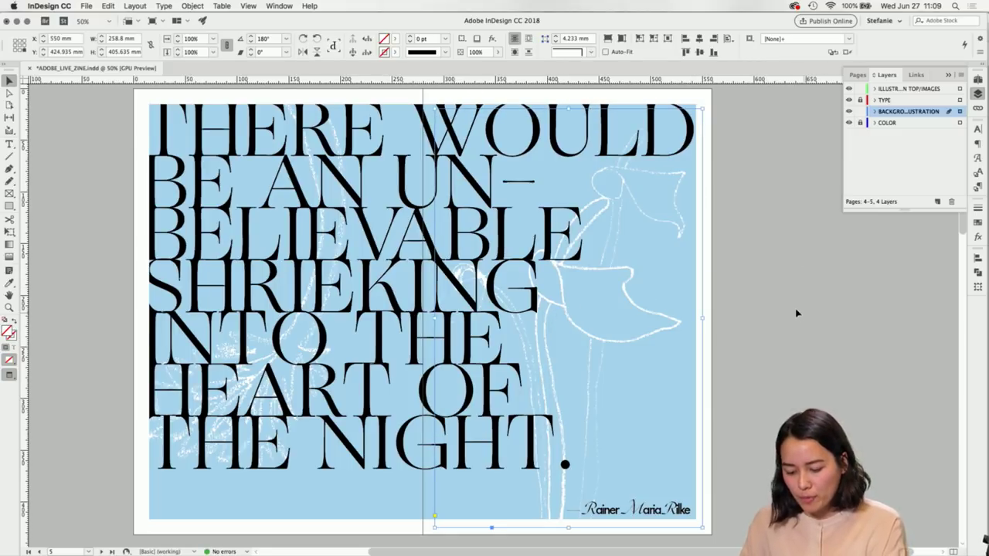
pyautogui.rightClick(594, 240)
pyautogui.click(761, 263)
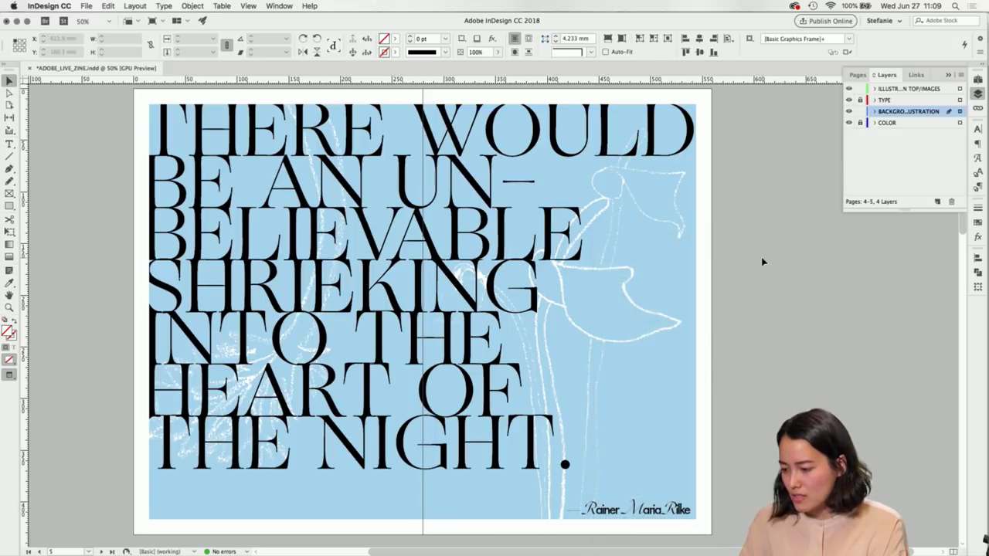
pyautogui.click(902, 89)
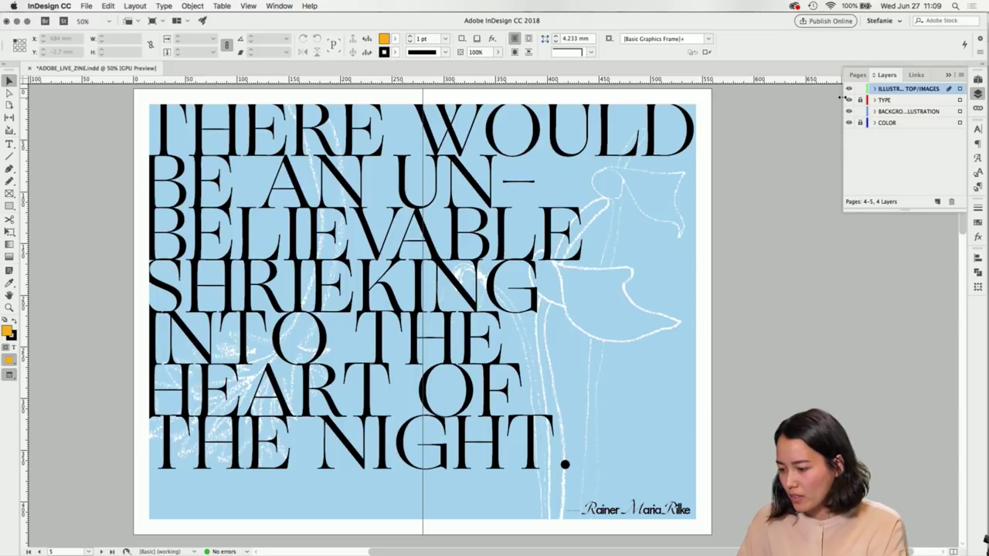
# Paste the flower copy in place on ILLUSTRATION TOP/IMAGES and zoom to 75%.
pyautogui.moveTo(840, 96); pyautogui.dragTo(750, 96)
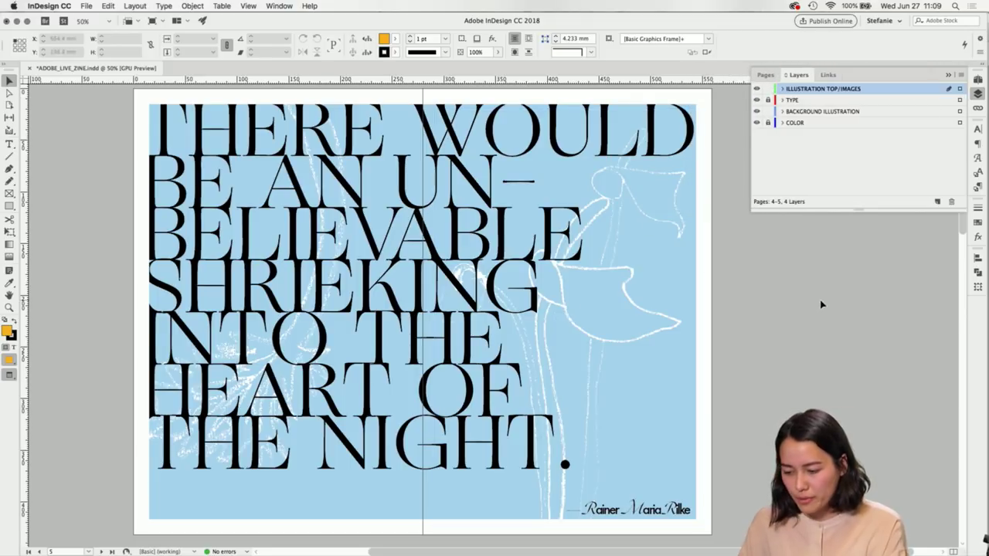
pyautogui.rightClick(568, 318)
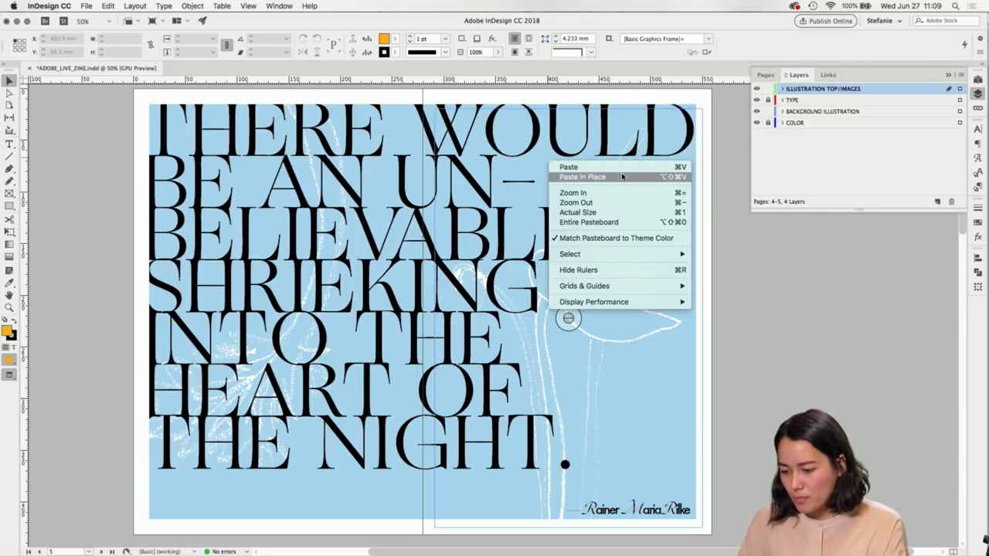
pyautogui.click(769, 251)
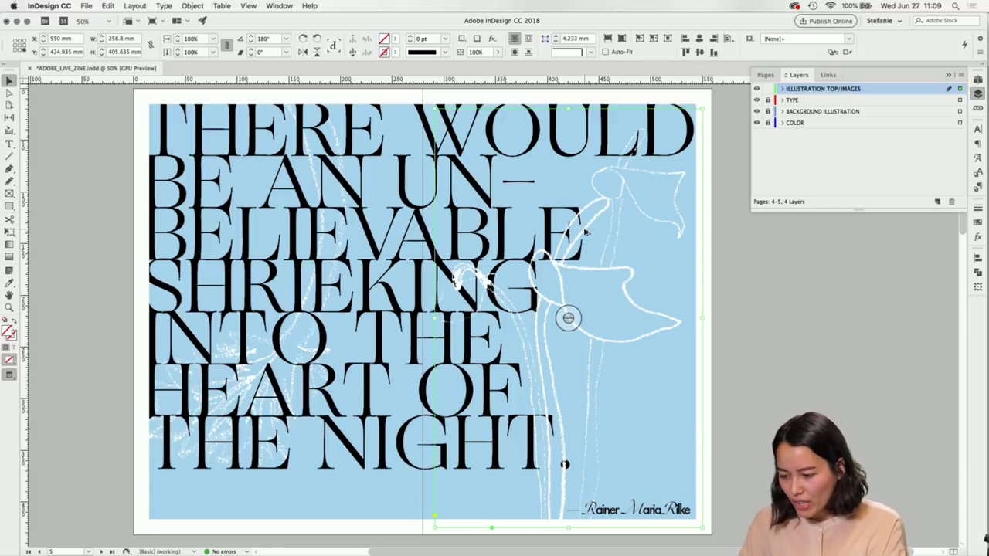
pyautogui.press('super+equal')
pyautogui.scroll(2, 585, 232)
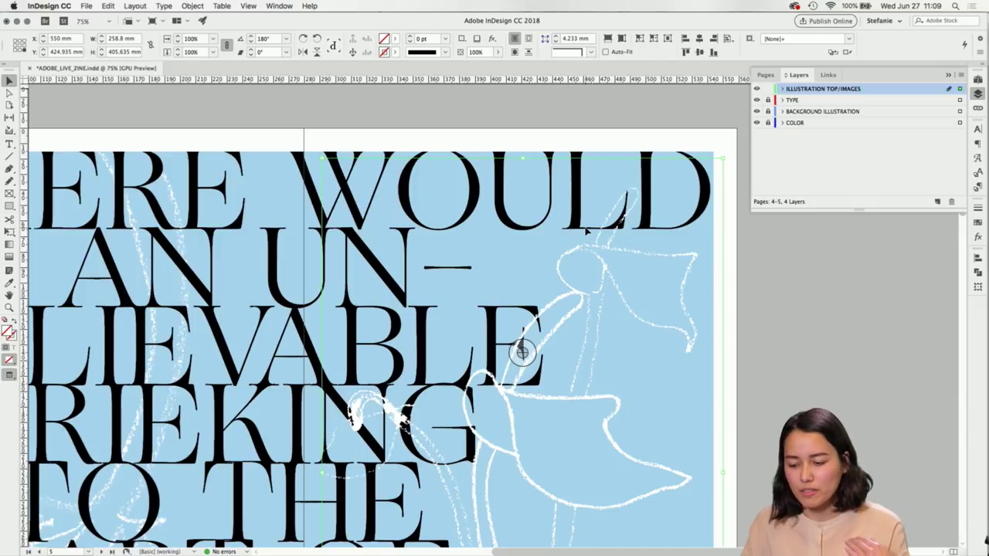
# Crop the top-layer flower copy to a 13.758 × 14.333 mm patch over WOULD's L.
pyautogui.moveTo(522, 160); pyautogui.dragTo(523, 193)
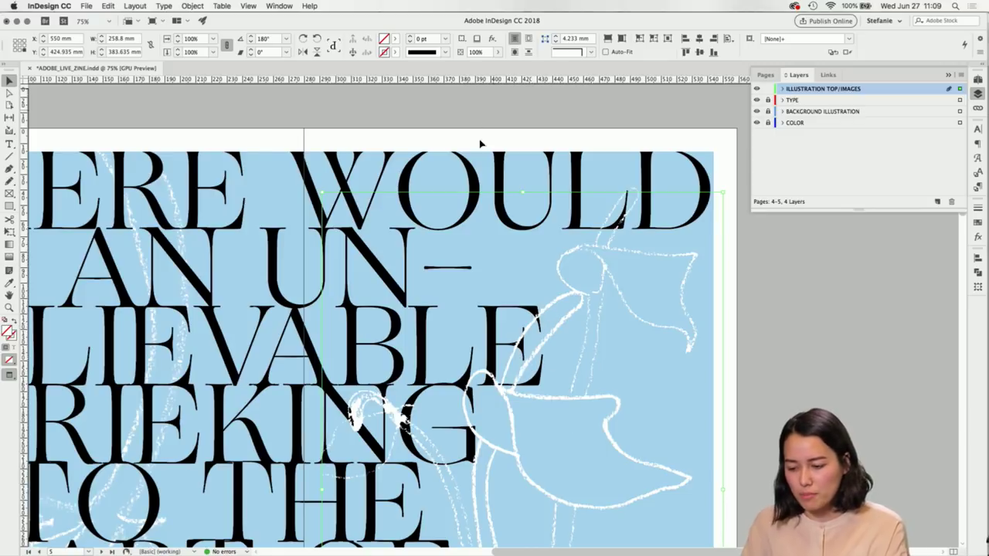
pyautogui.moveTo(522, 194); pyautogui.dragTo(523, 217)
pyautogui.scroll(-2, 683, 380)
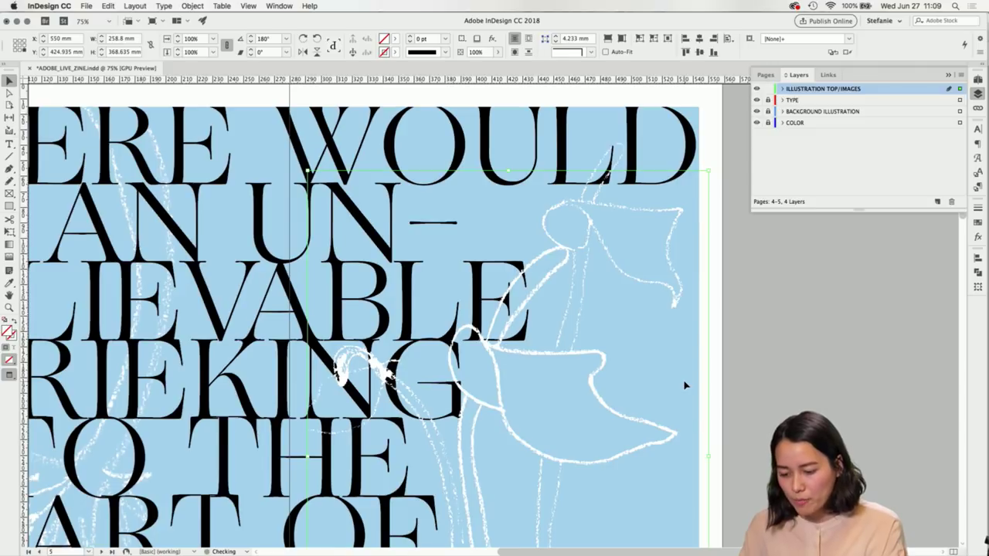
pyautogui.scroll(-8, 684, 385)
pyautogui.moveTo(520, 526); pyautogui.dragTo(591, 124)
pyautogui.scroll(5, 676, 413)
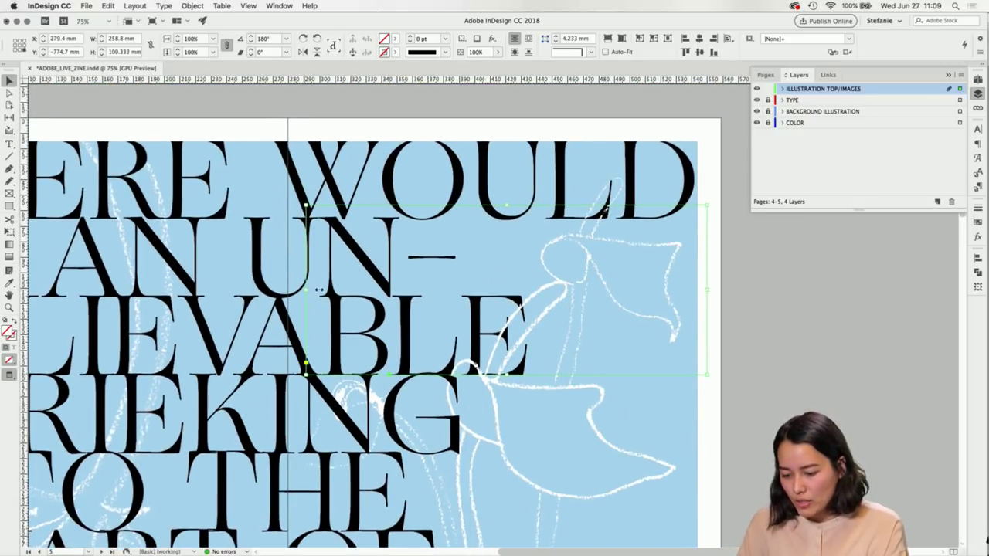
pyautogui.moveTo(306, 290); pyautogui.dragTo(571, 286)
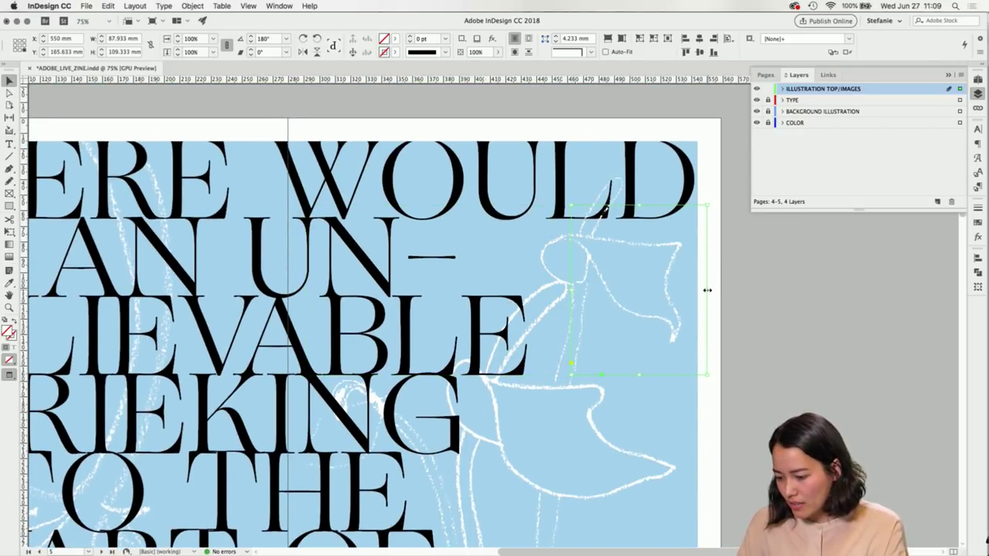
pyautogui.moveTo(706, 286); pyautogui.dragTo(592, 282)
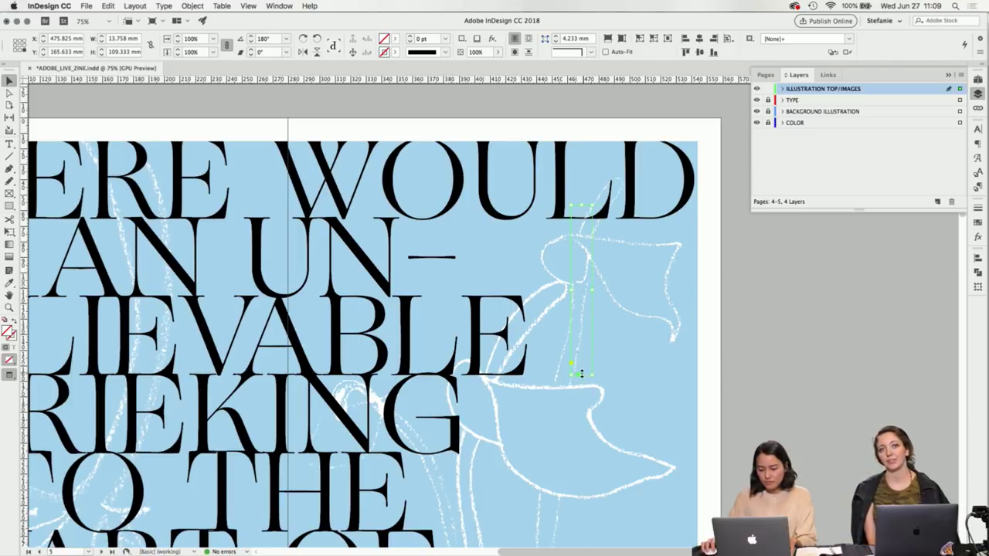
pyautogui.moveTo(582, 376); pyautogui.dragTo(583, 228)
# Zoom in and check the cropped flower patch over the L.
pyautogui.click(760, 284)
pyautogui.scroll(8, 594, 231)
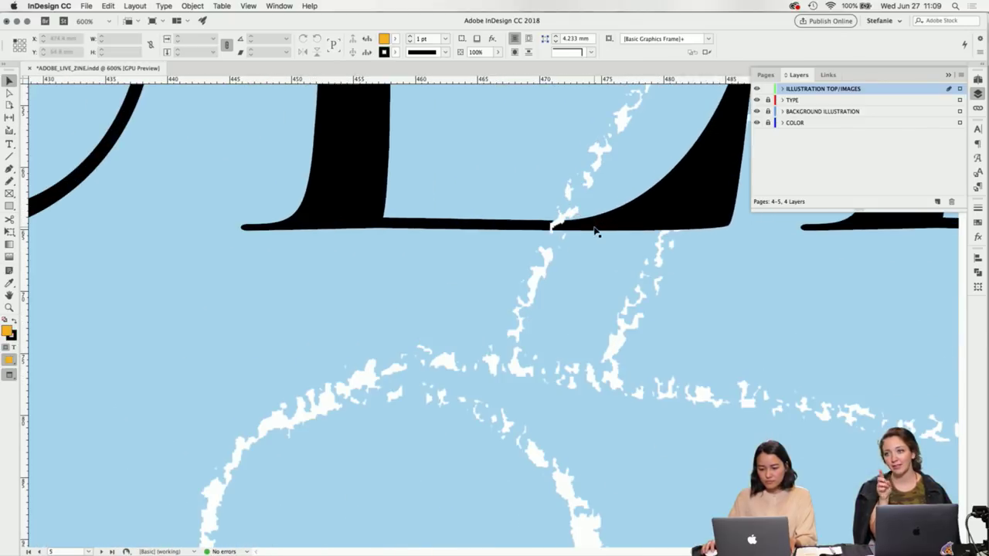
pyautogui.scroll(5, 614, 238)
pyautogui.hscroll(3, 614, 238)
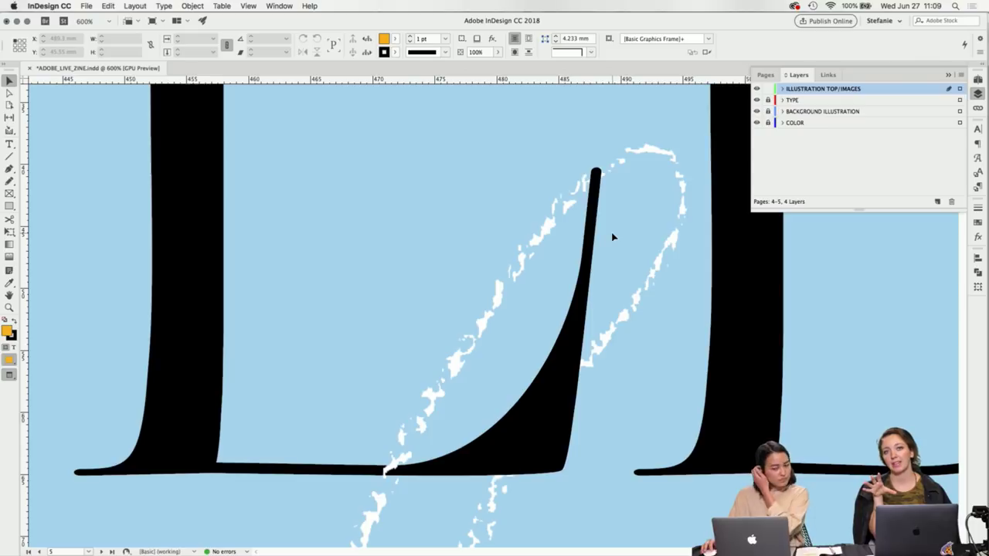
pyautogui.scroll(-2, 582, 317)
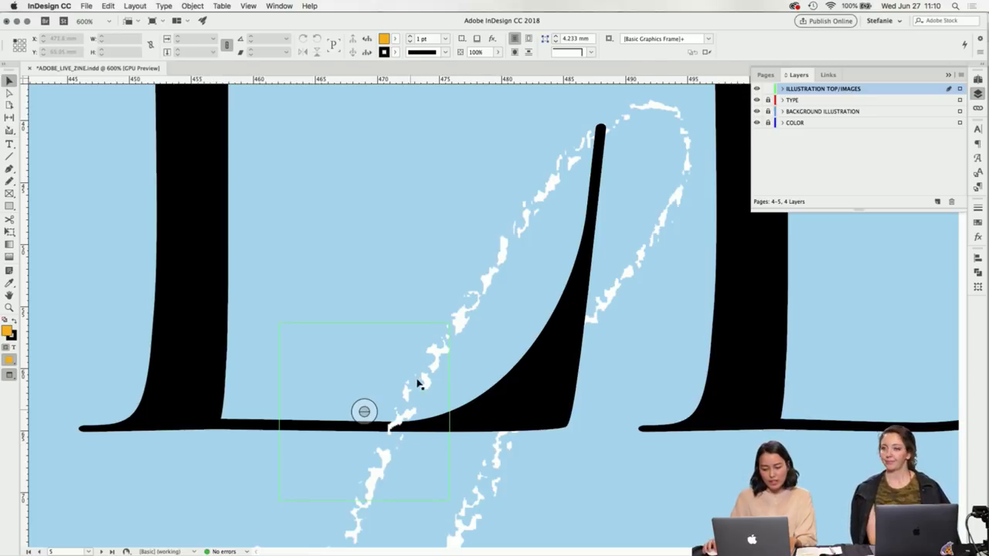
pyautogui.click(401, 429)
pyautogui.scroll(-3, 529, 388)
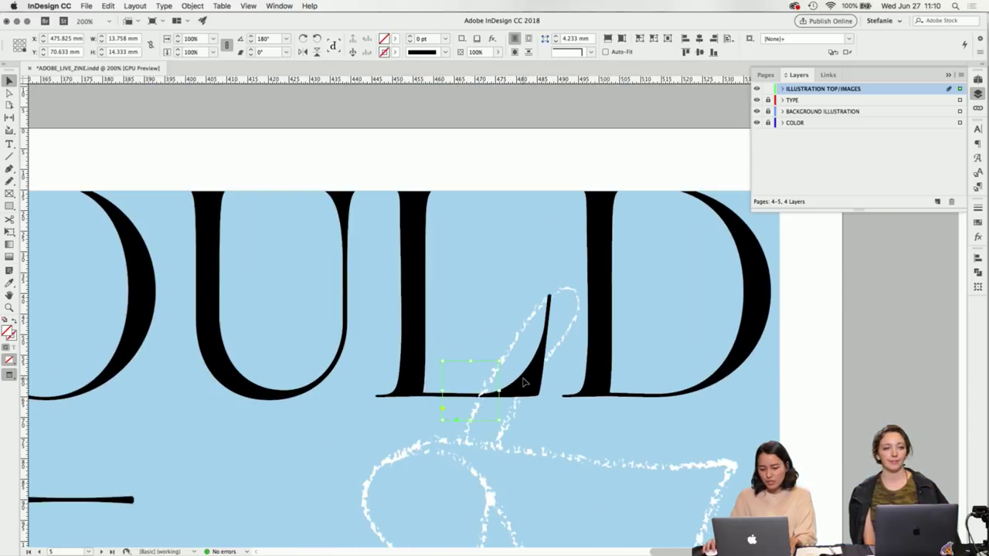
pyautogui.scroll(-1, 523, 380)
pyautogui.scroll(-4, 523, 381)
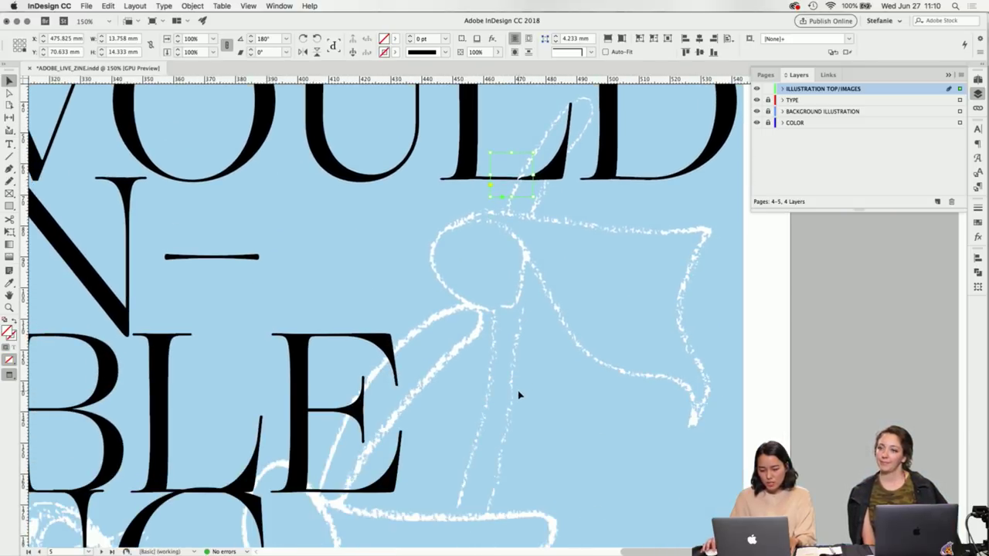
pyautogui.click(585, 408)
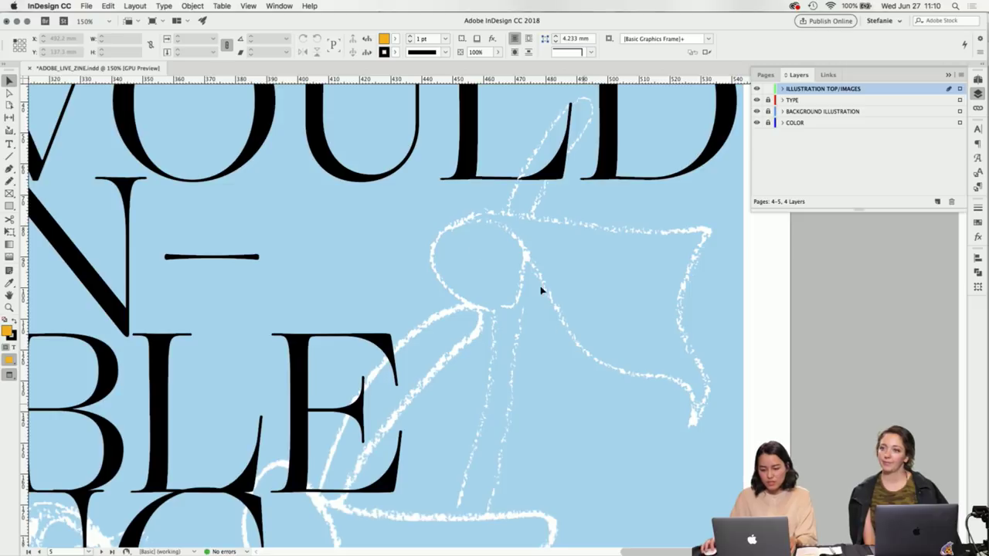
# Paste another patch in place and crop it to 11.6 × 24.6 mm over BLE's E.
pyautogui.press('super+alt+bracketright')
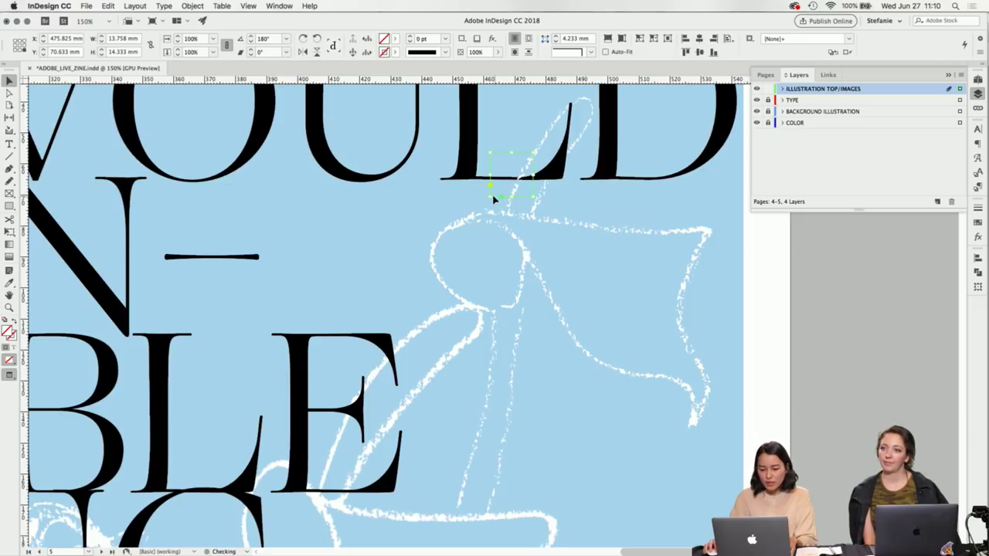
pyautogui.moveTo(490, 195); pyautogui.dragTo(334, 434)
pyautogui.moveTo(533, 292); pyautogui.dragTo(370, 291)
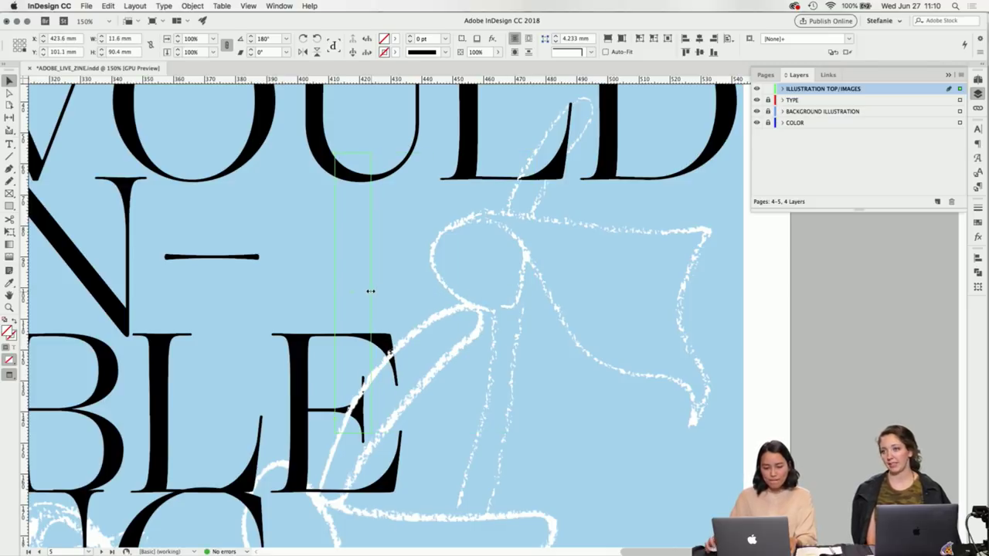
pyautogui.moveTo(353, 155); pyautogui.dragTo(353, 362)
pyautogui.click(600, 479)
# Copy the small flower patch on the E and paste it in place.
pyautogui.scroll(-10, 552, 371)
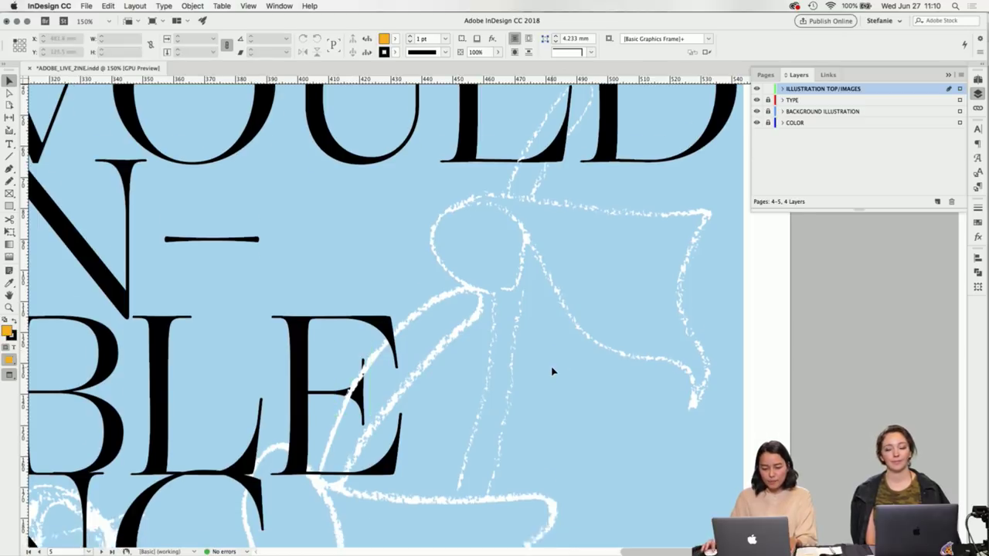
pyautogui.scroll(5, 552, 372)
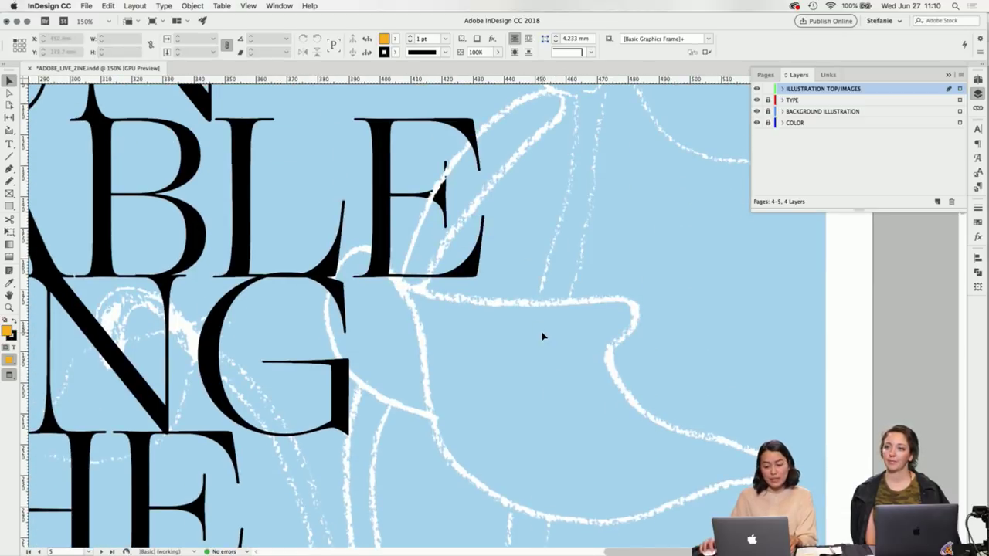
pyautogui.scroll(1, 541, 279)
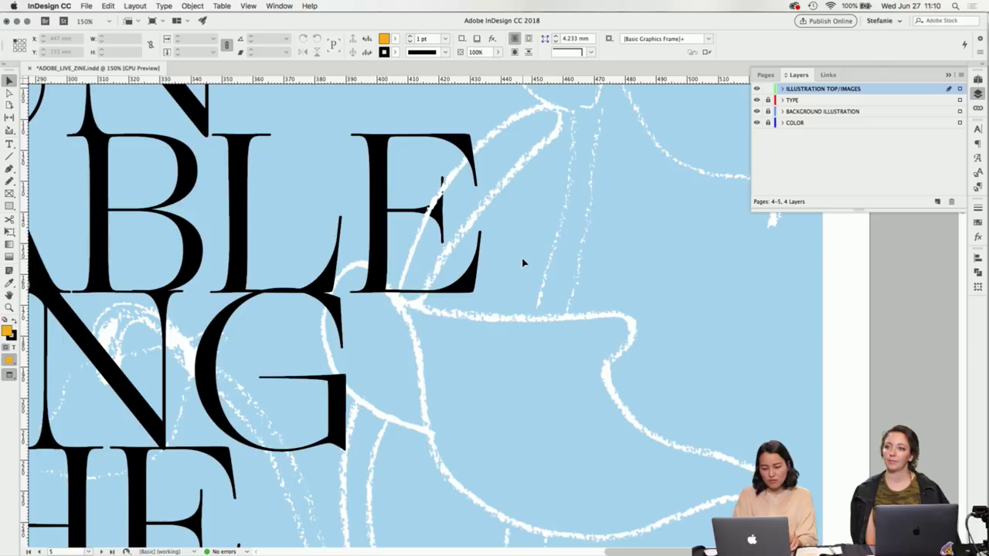
pyautogui.click(447, 225)
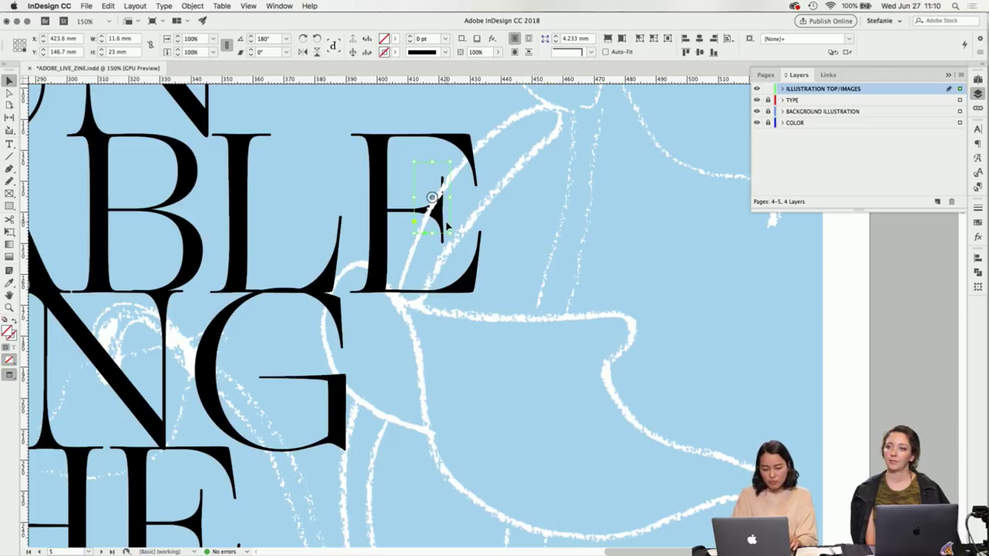
pyautogui.rightClick(447, 226)
pyautogui.click(479, 239)
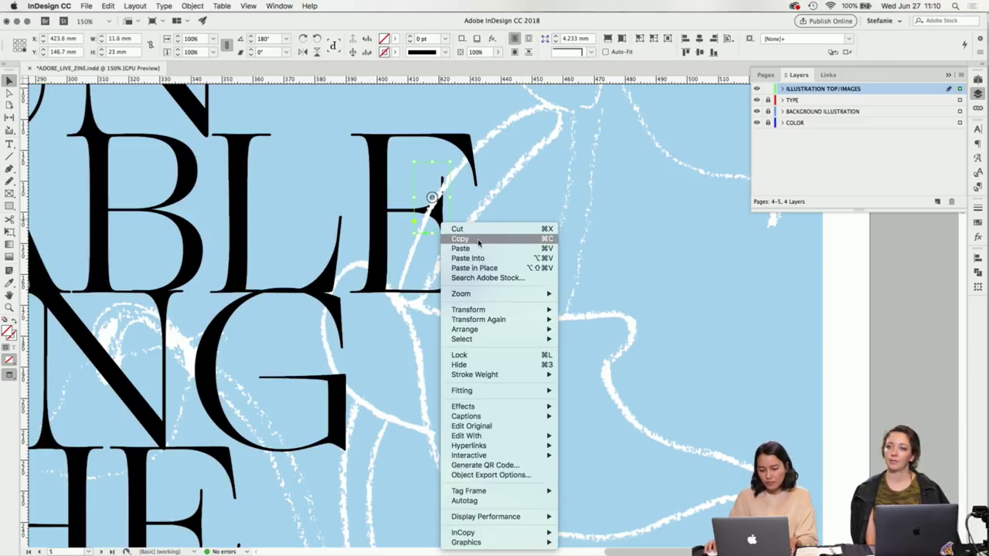
pyautogui.click(423, 248)
pyautogui.rightClick(422, 247)
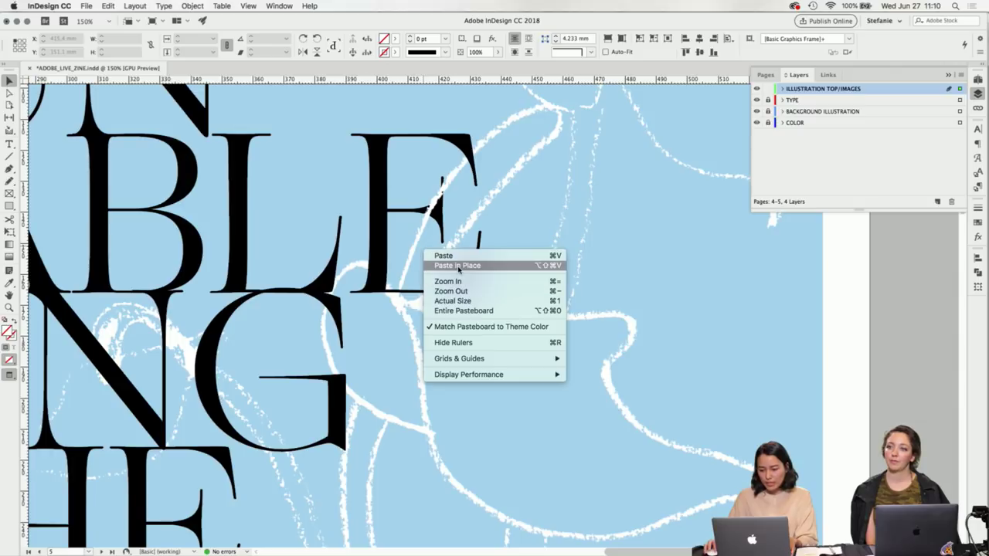
pyautogui.click(555, 459)
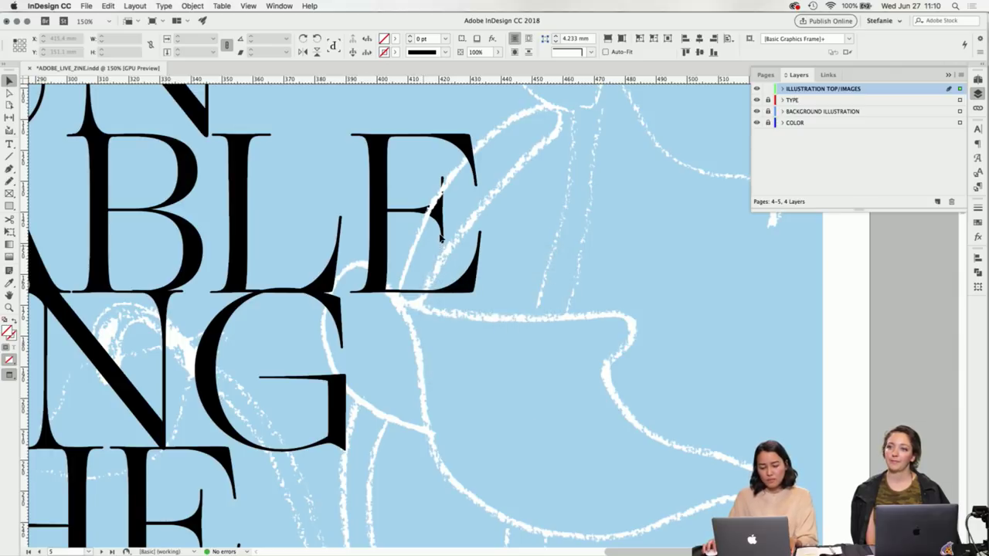
pyautogui.press('super+alt+shift+v')
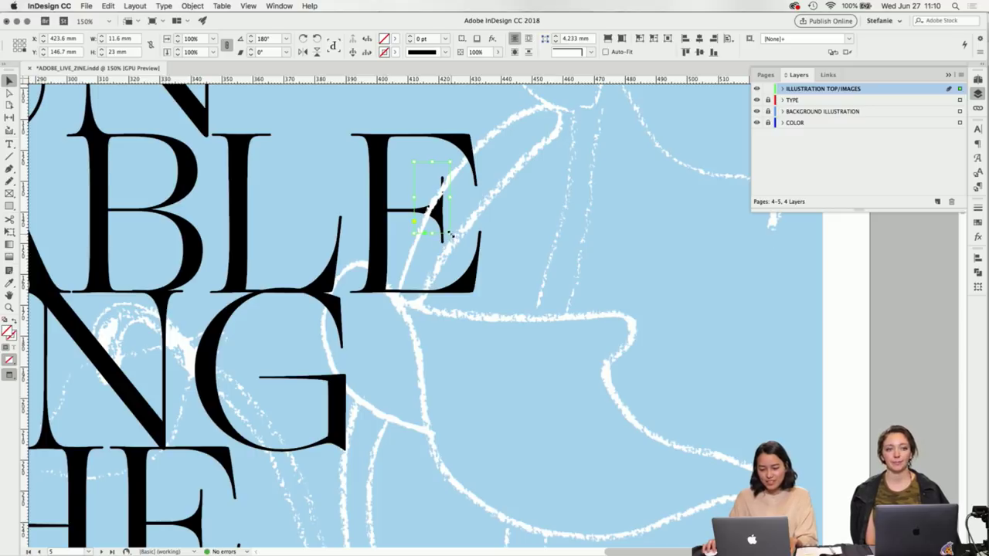
# Crop the pasted patch to 13.758 × 7.8 mm at the lower E's base.
pyautogui.moveTo(452, 234); pyautogui.dragTo(457, 286)
pyautogui.moveTo(437, 155); pyautogui.dragTo(437, 281)
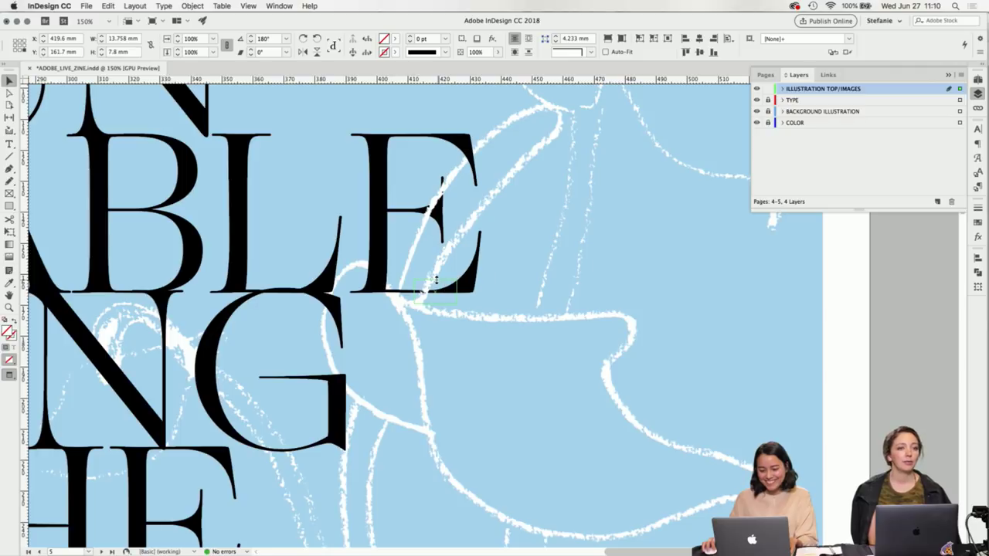
pyautogui.hscroll(-5, 534, 281)
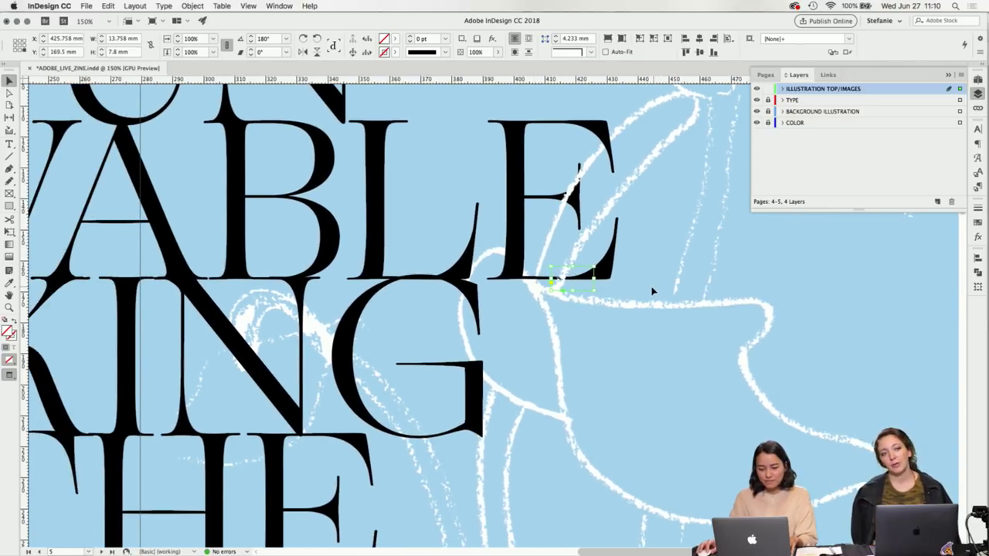
# Stretch the E-base patch left and down, then narrow it so the line crosses the serif.
pyautogui.click(565, 306)
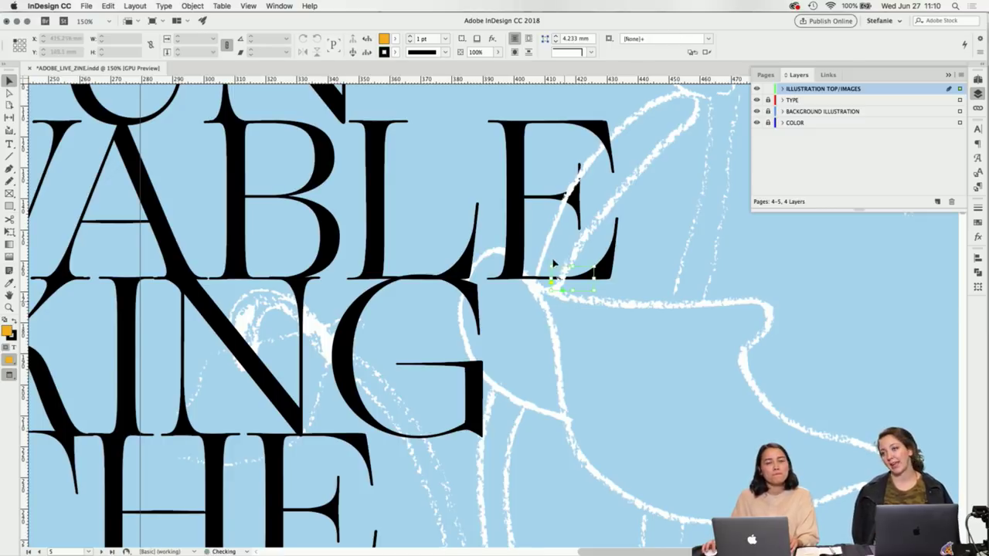
pyautogui.click(553, 274)
pyautogui.moveTo(550, 288); pyautogui.dragTo(454, 301)
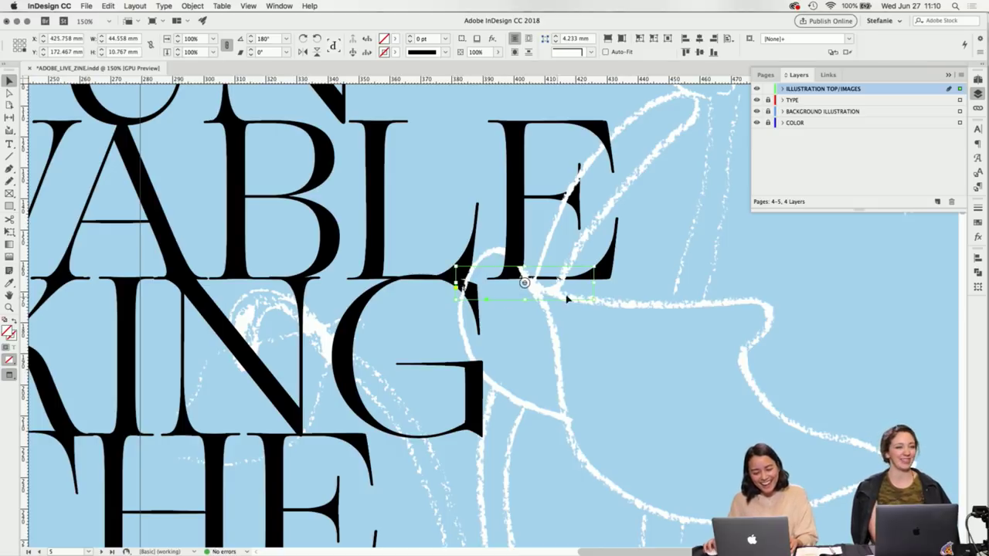
pyautogui.moveTo(594, 285); pyautogui.dragTo(473, 262)
pyautogui.click(549, 340)
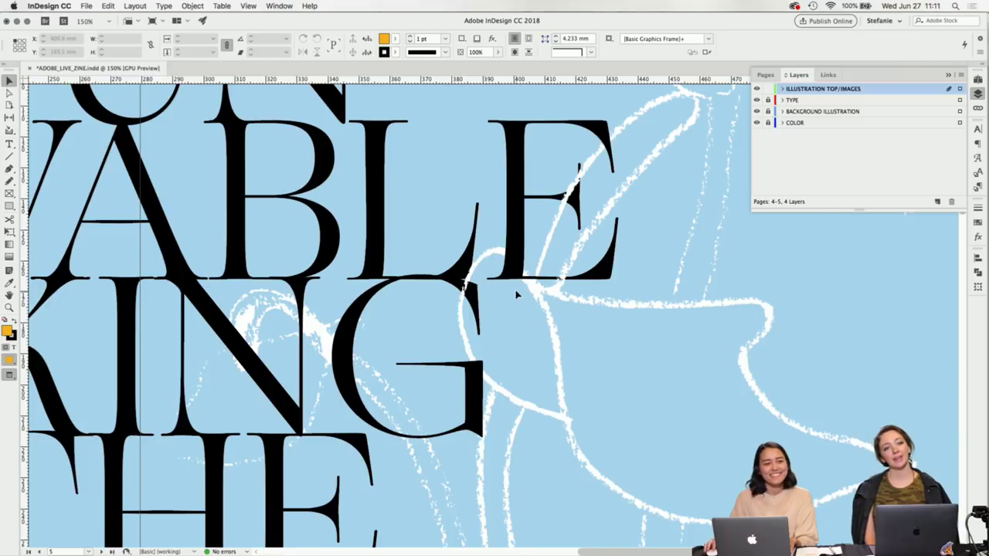
# Recrop the patch near the G to 14.6 × 9.418 mm over the G's base.
pyautogui.scroll(-3, 517, 294)
pyautogui.click(514, 291)
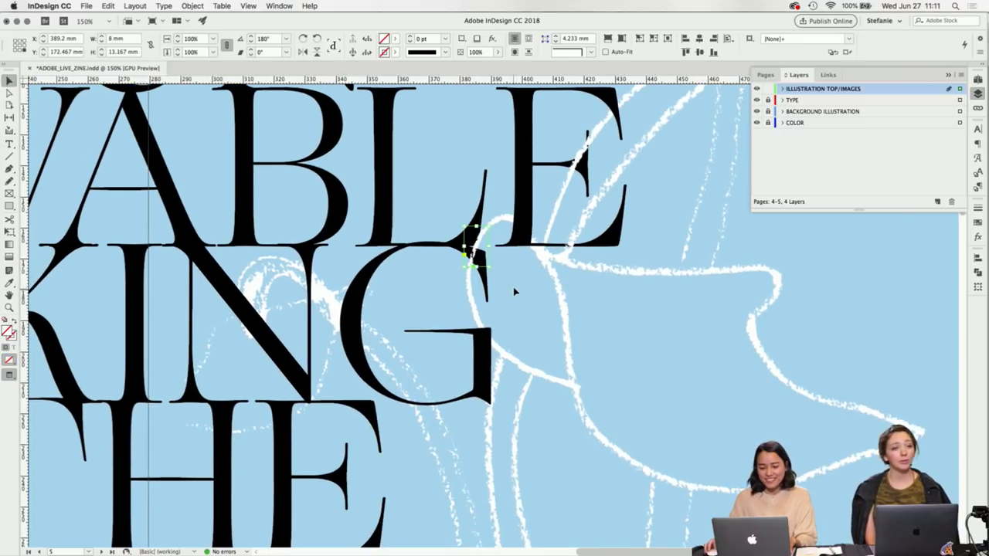
pyautogui.scroll(-5, 514, 288)
pyautogui.scroll(6, 515, 288)
pyautogui.click(536, 284)
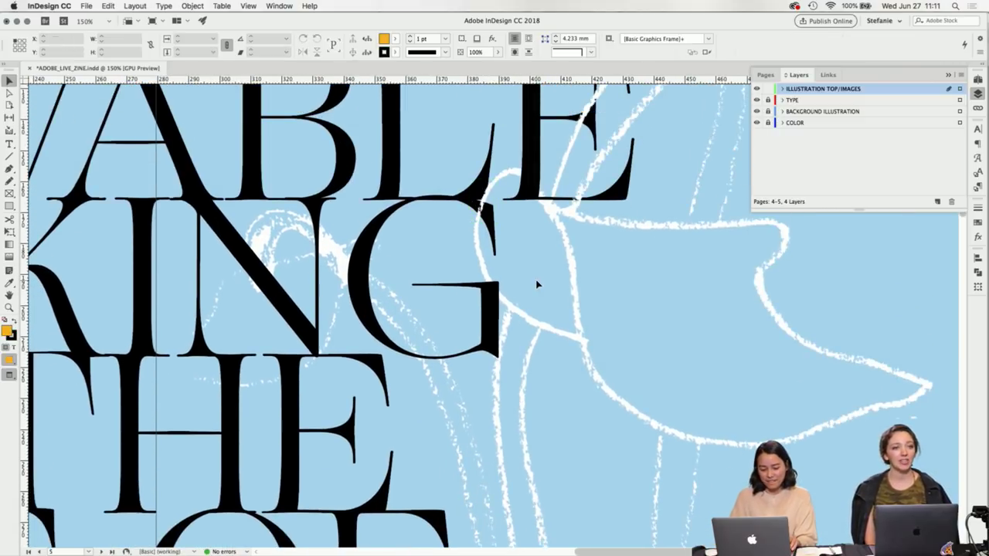
pyautogui.click(479, 229)
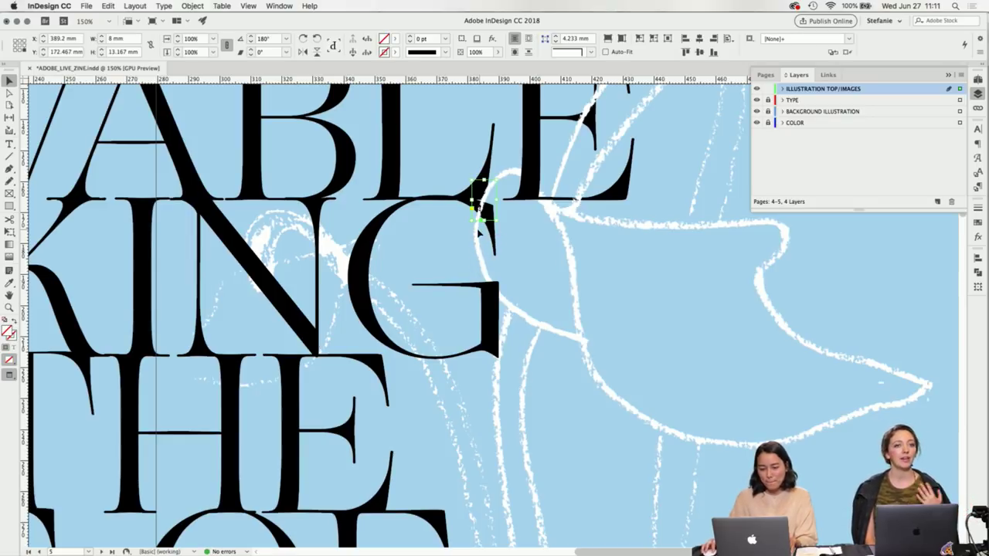
pyautogui.moveTo(468, 228); pyautogui.dragTo(408, 374)
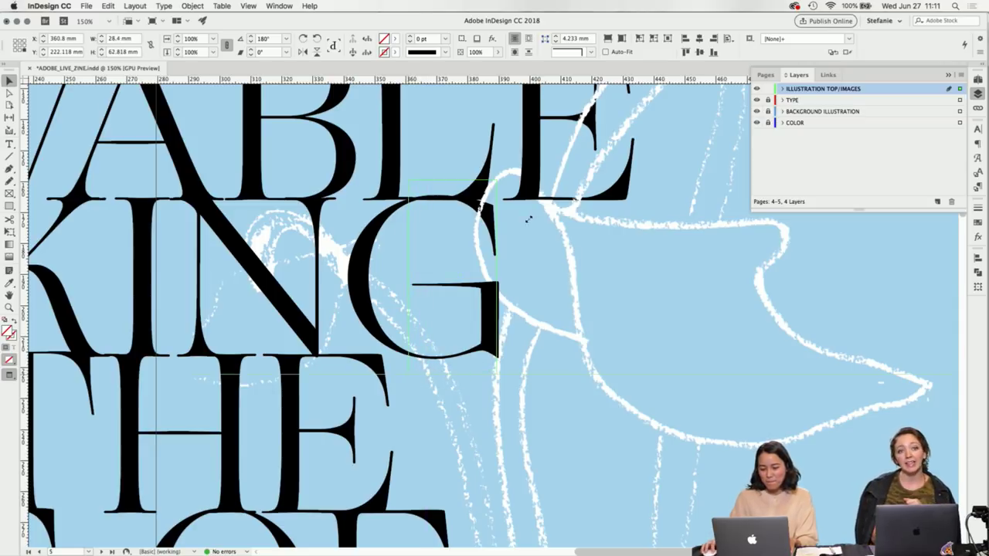
pyautogui.moveTo(498, 180); pyautogui.dragTo(453, 347)
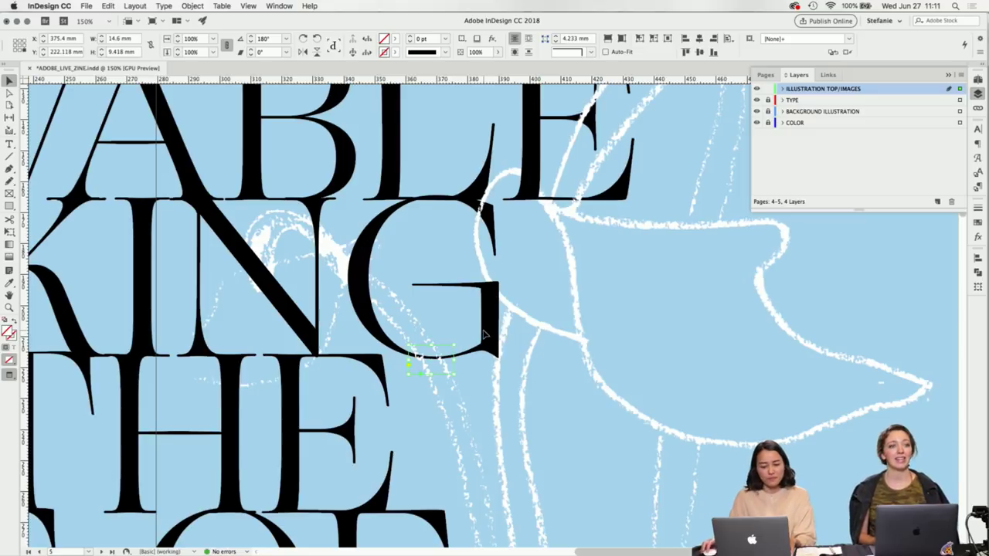
pyautogui.hscroll(-4, 463, 344)
pyautogui.hscroll(-3, 484, 334)
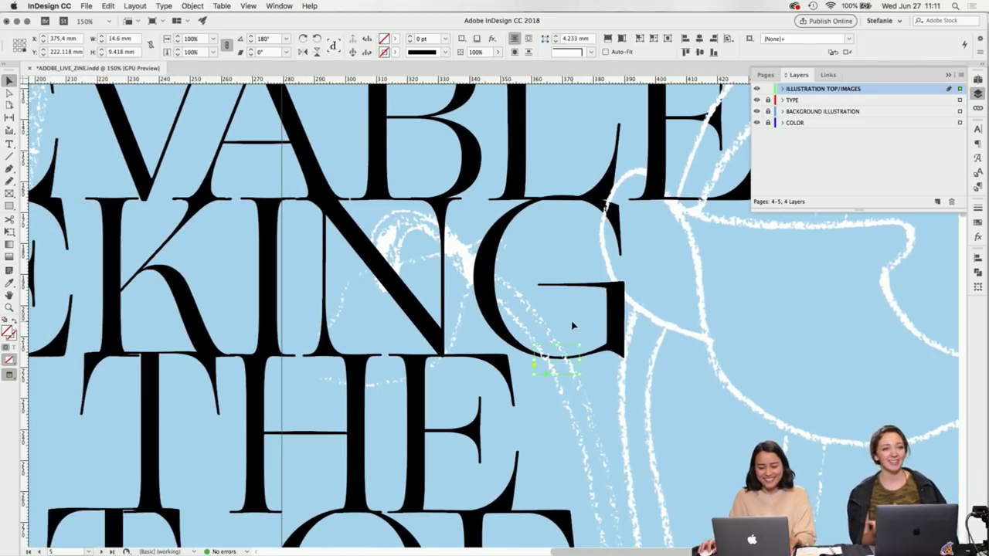
# Crop the patch below the G so its white lines sit over the H of THE.
pyautogui.click(572, 325)
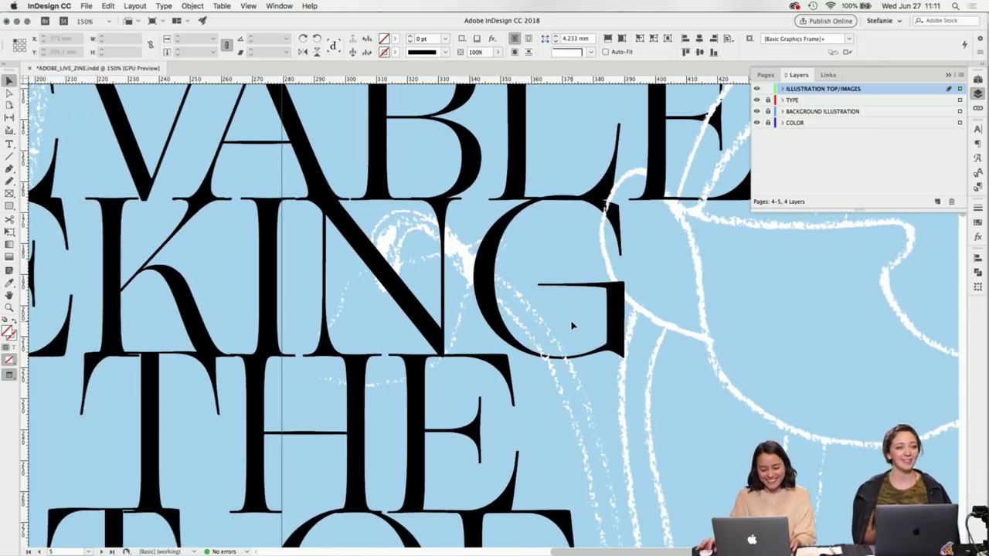
pyautogui.click(533, 347)
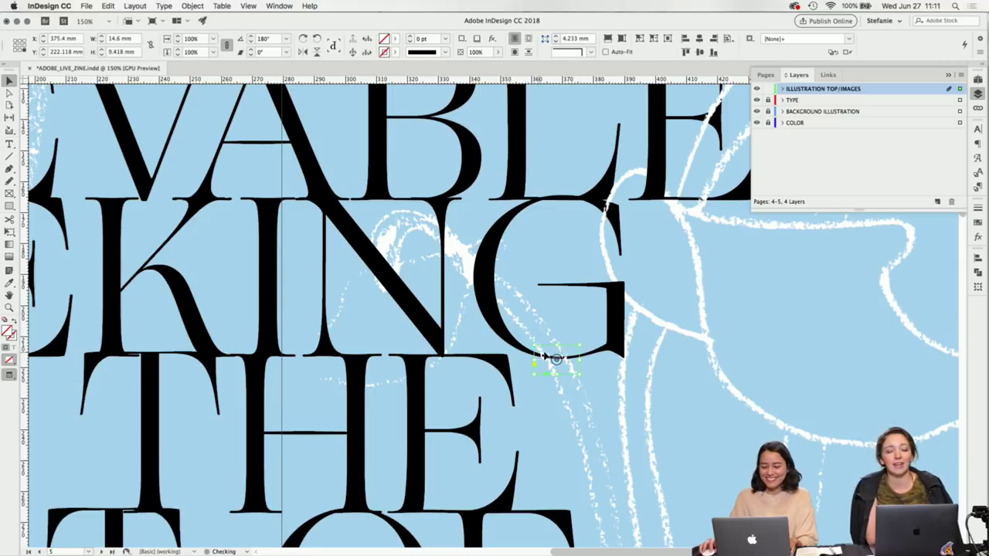
pyautogui.moveTo(533, 373); pyautogui.dragTo(331, 395)
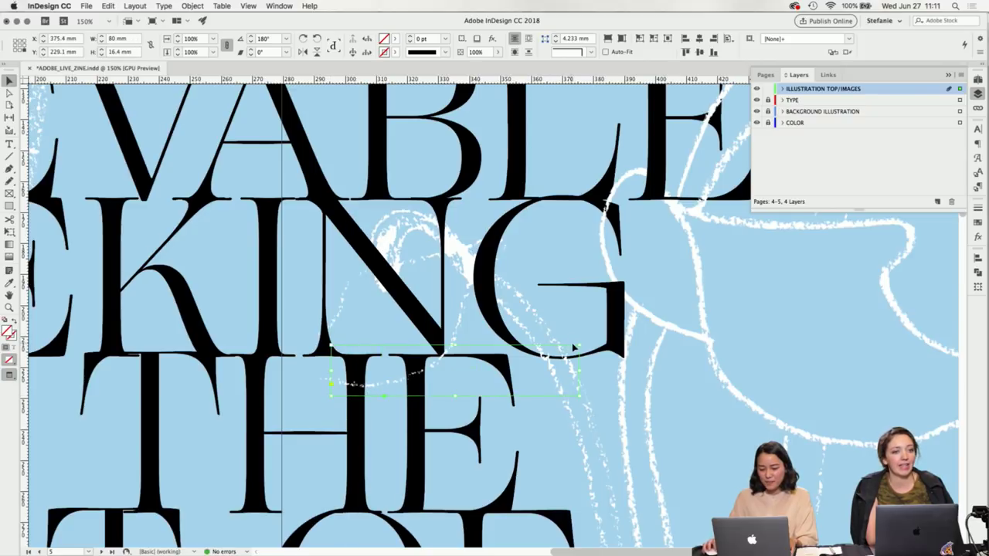
pyautogui.moveTo(580, 344); pyautogui.dragTo(429, 355)
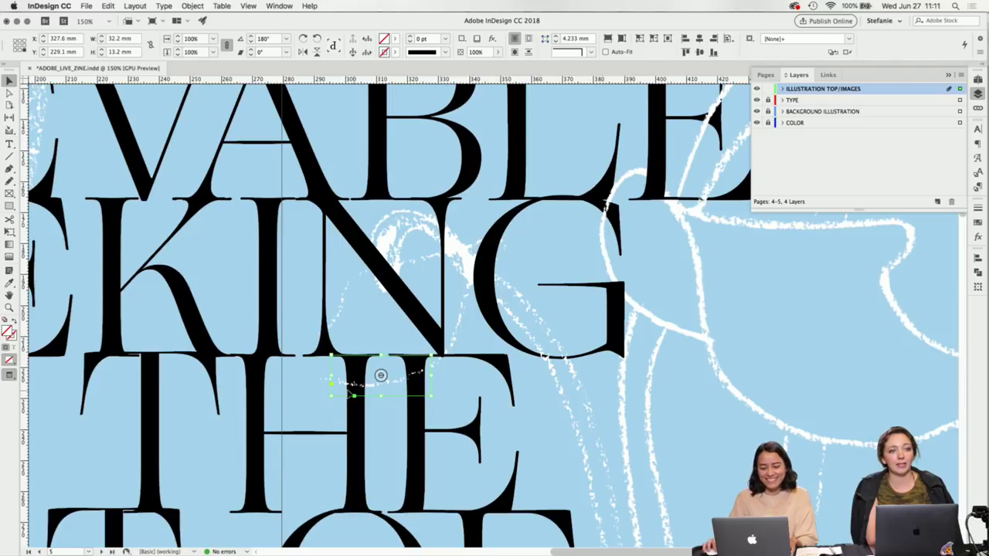
pyautogui.moveTo(353, 395); pyautogui.dragTo(395, 397)
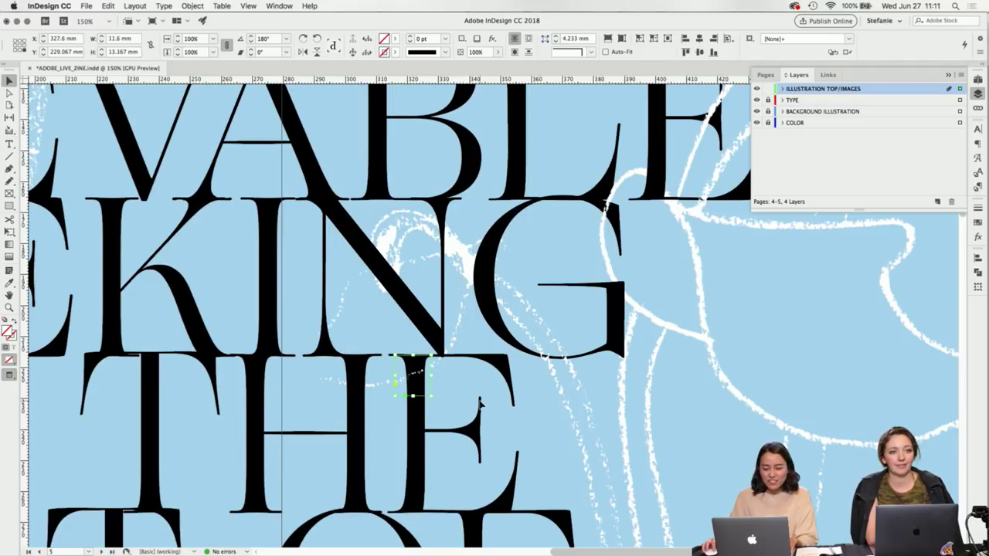
pyautogui.click(479, 402)
pyautogui.click(410, 379)
pyautogui.click(481, 390)
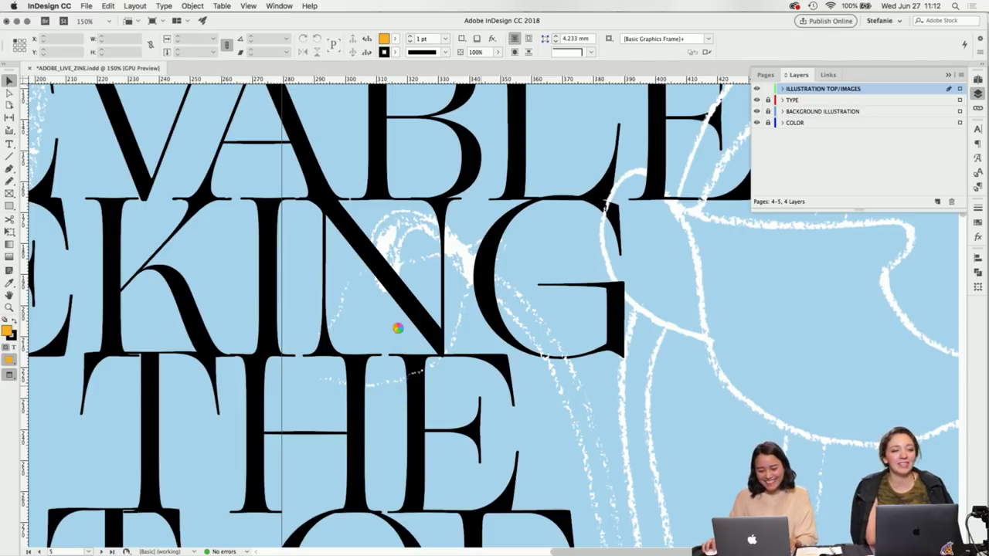
# Resize another patch to 10.2 × 11.7 mm over the foot of the I in KING.
pyautogui.click(446, 381)
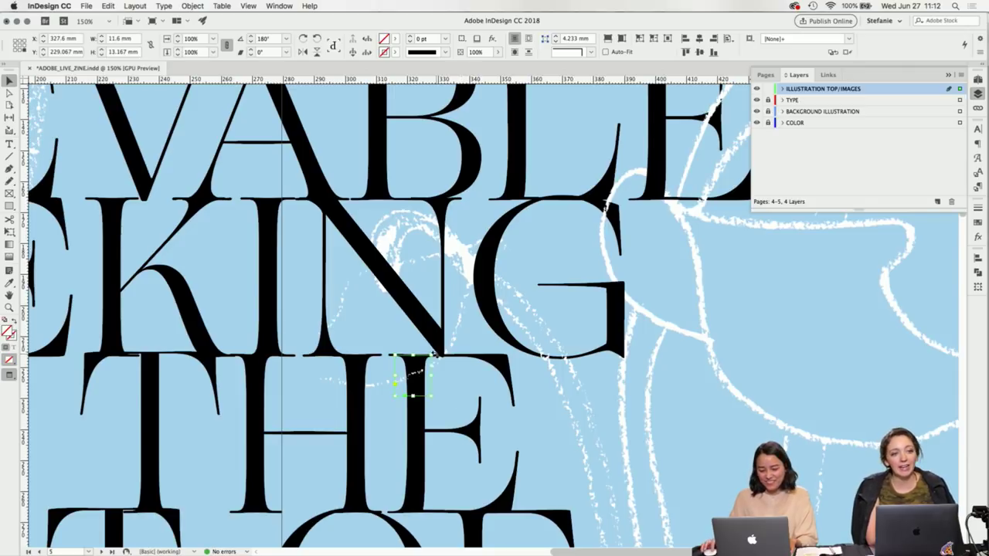
pyautogui.moveTo(394, 356); pyautogui.dragTo(308, 309)
pyautogui.moveTo(431, 397); pyautogui.dragTo(338, 342)
pyautogui.click(312, 334)
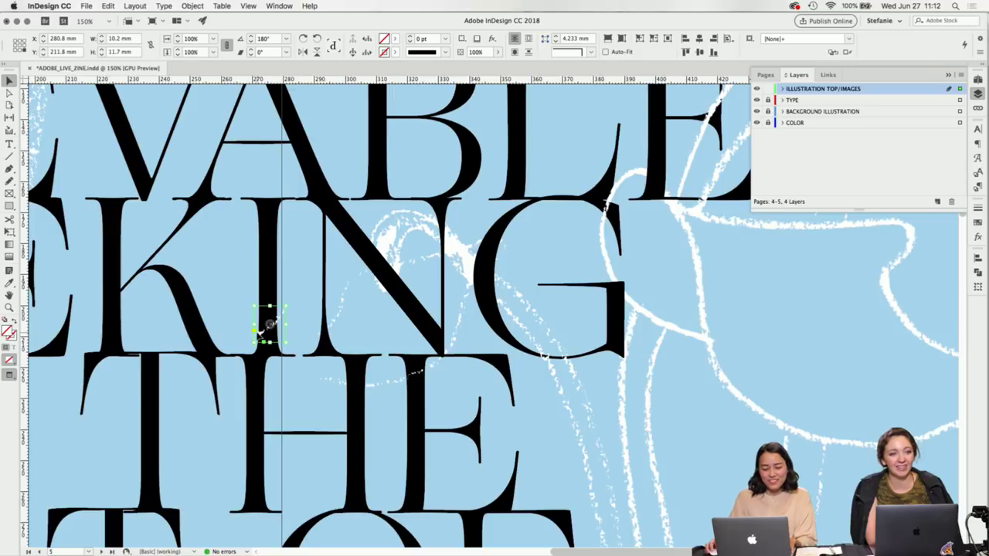
# Shift the patch right and crop a 9.85 × 16.6 mm patch over the N of KING.
pyautogui.moveTo(270, 328); pyautogui.dragTo(294, 327)
pyautogui.click(352, 328)
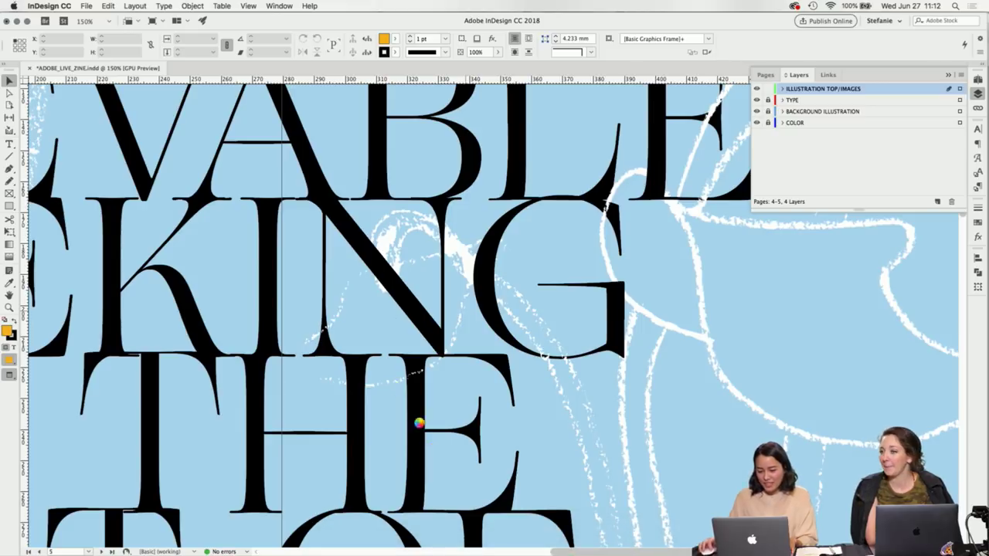
pyautogui.click(337, 317)
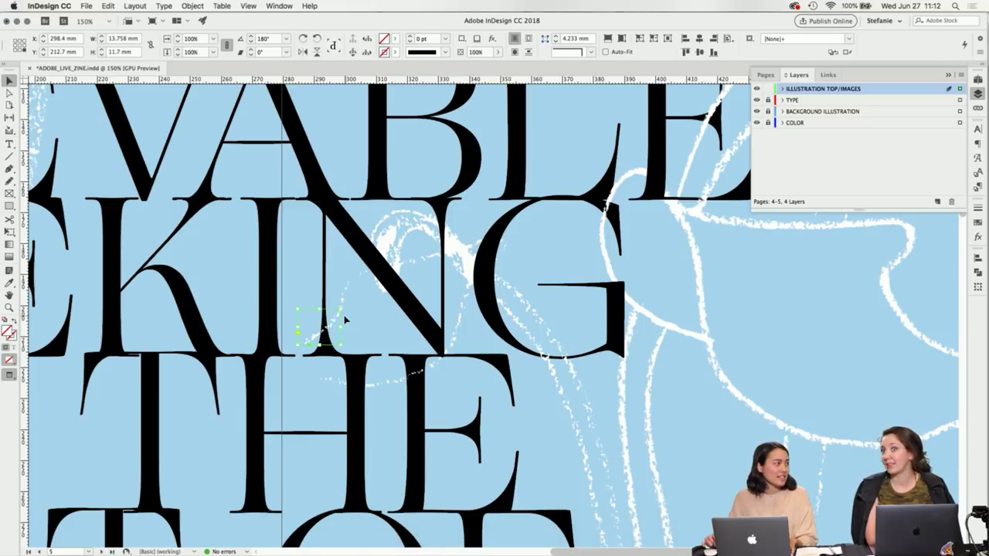
pyautogui.moveTo(340, 310); pyautogui.dragTo(456, 207)
pyautogui.moveTo(298, 344); pyautogui.dragTo(423, 255)
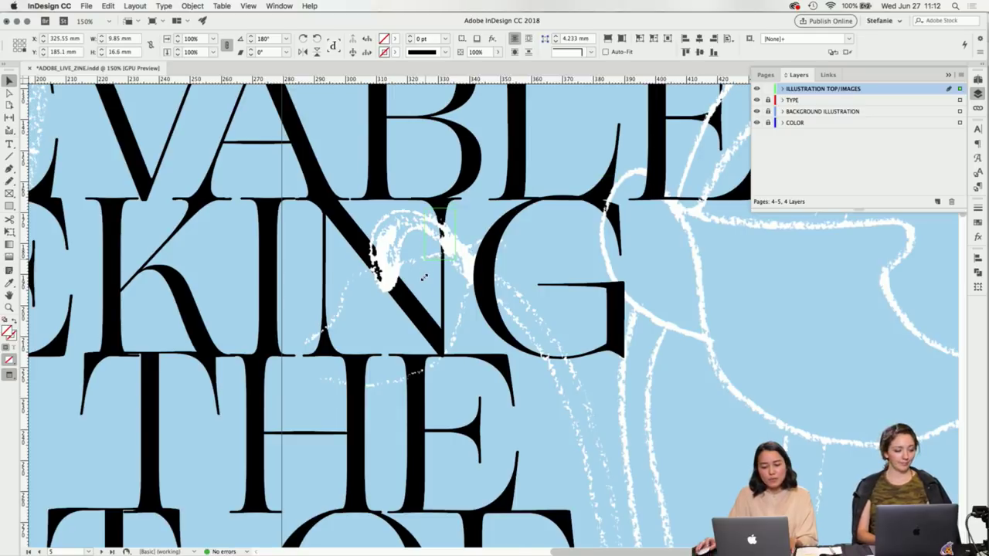
pyautogui.click(477, 233)
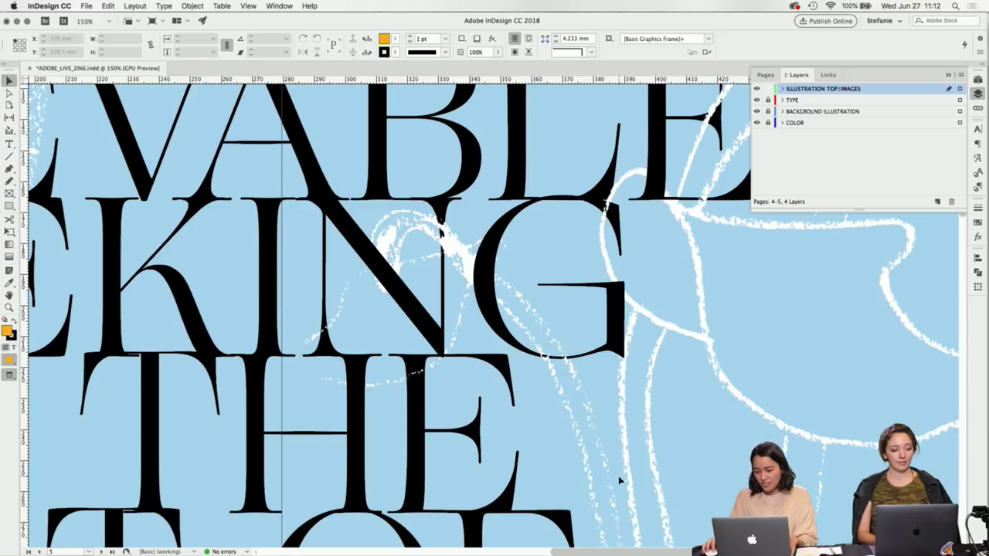
# Zoom out and scroll down to the quote's last line ending with NIGHT.
pyautogui.press('super+minus')
pyautogui.press('super+minus')
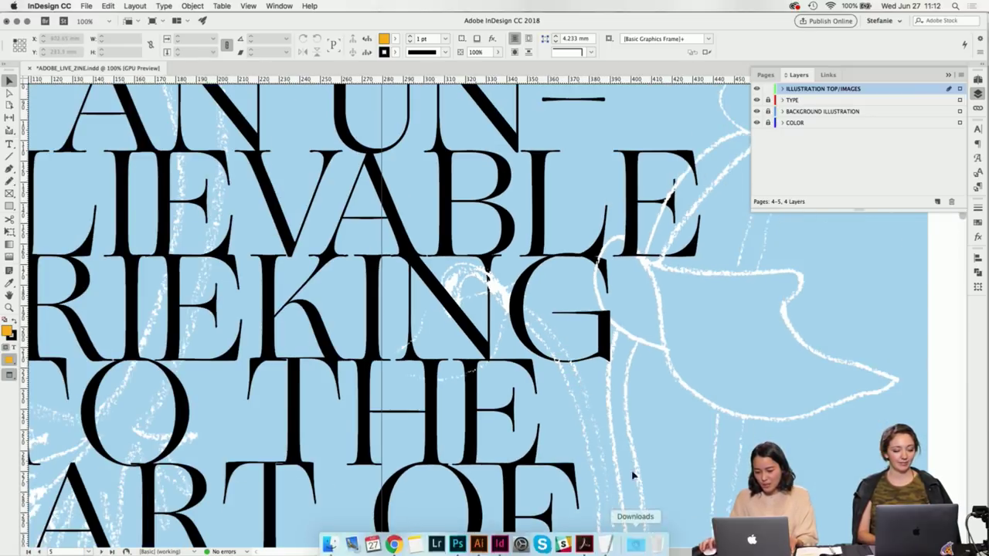
pyautogui.hscroll(5, 629, 459)
pyautogui.scroll(-2, 627, 456)
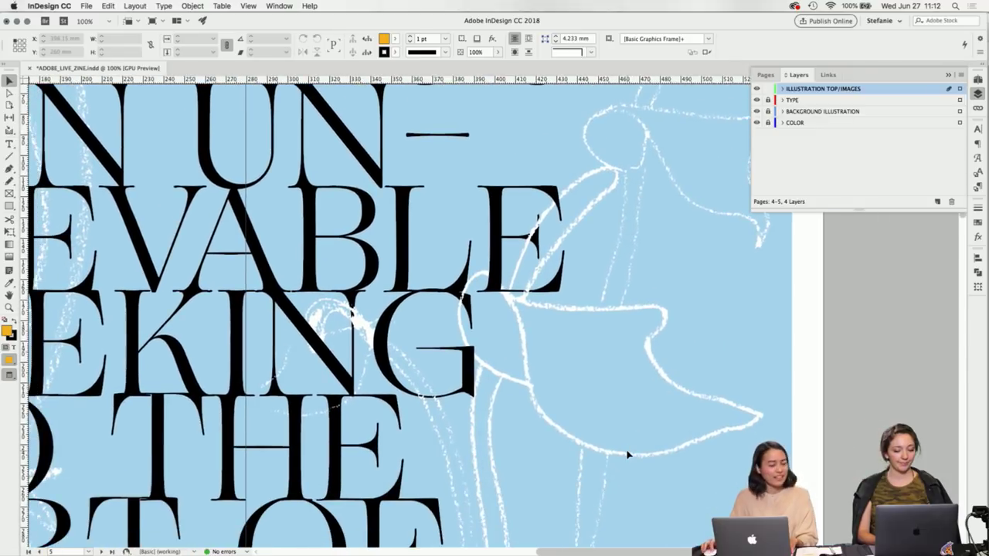
pyautogui.scroll(2, 628, 456)
pyautogui.hscroll(-5, 627, 456)
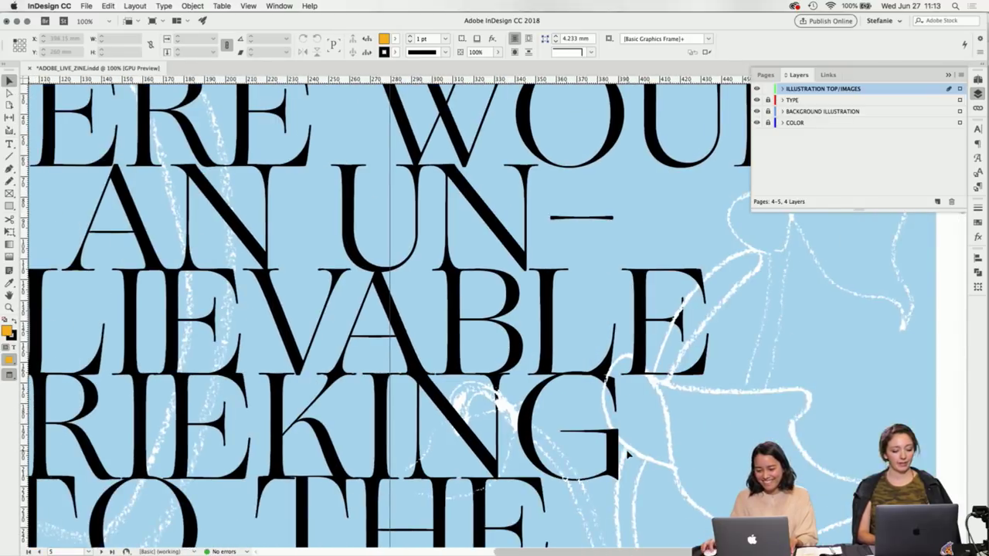
pyautogui.scroll(-5, 627, 456)
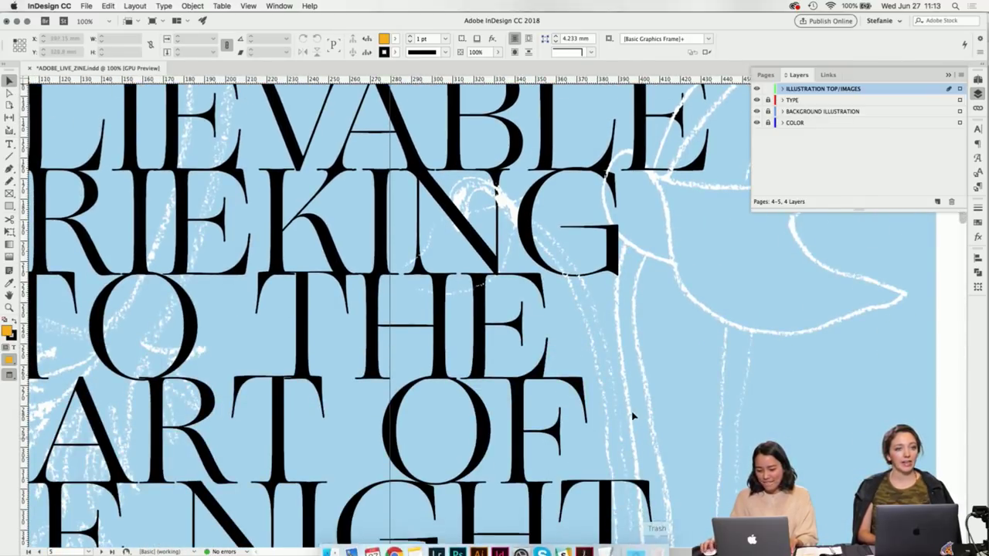
pyautogui.scroll(-5, 625, 415)
pyautogui.hscroll(5, 625, 415)
pyautogui.scroll(1, 594, 399)
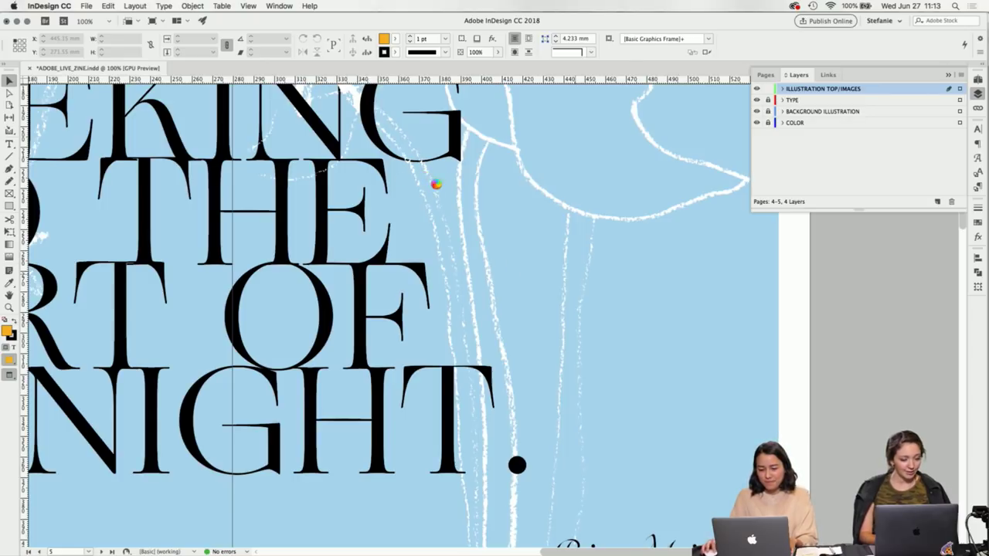
# Stretch the patch to 11.6 × 62.2 mm so the white stem runs over NIGHT's T.
pyautogui.click(422, 165)
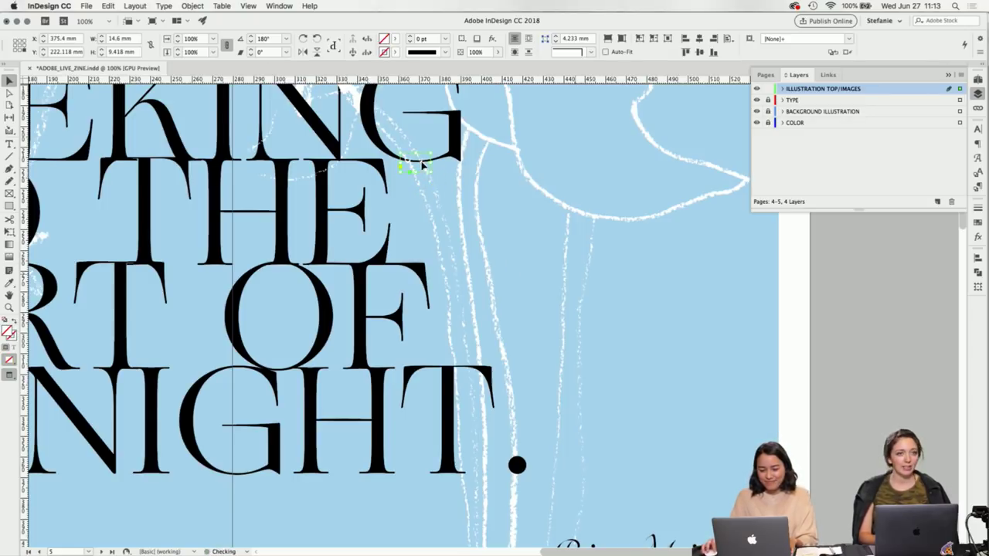
pyautogui.moveTo(428, 171); pyautogui.dragTo(472, 378)
pyautogui.moveTo(401, 266); pyautogui.dragTo(449, 266)
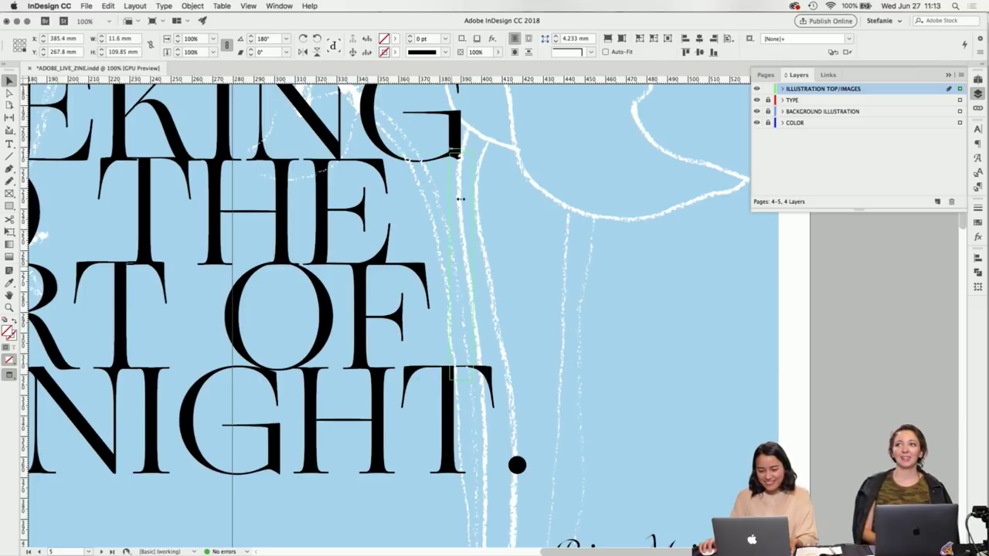
pyautogui.moveTo(461, 154); pyautogui.dragTo(471, 357)
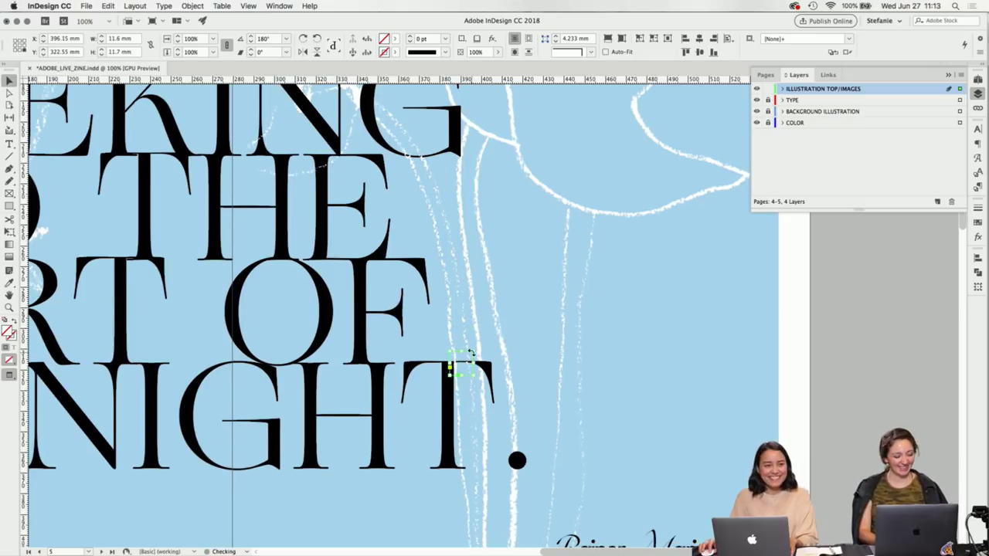
pyautogui.scroll(-3, 471, 355)
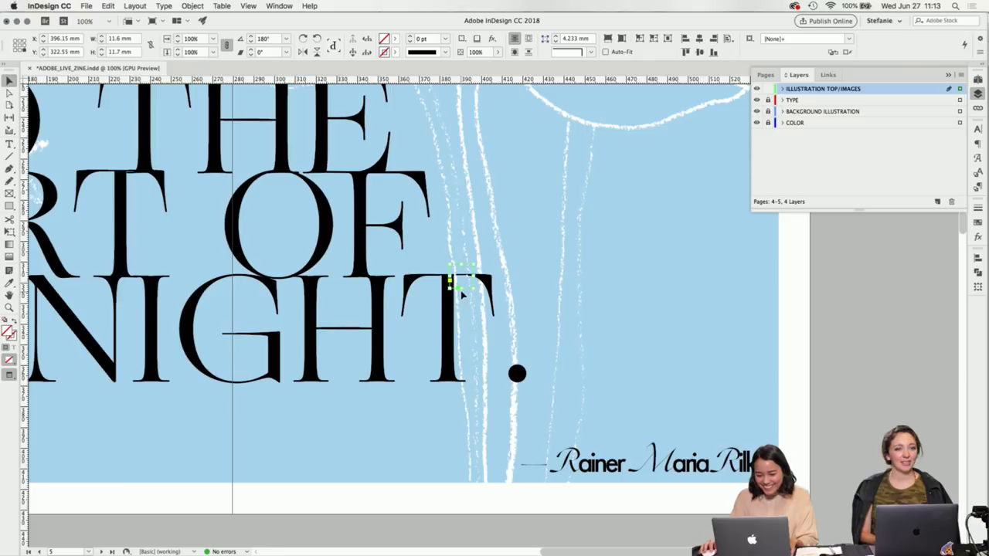
pyautogui.moveTo(459, 288); pyautogui.dragTo(462, 392)
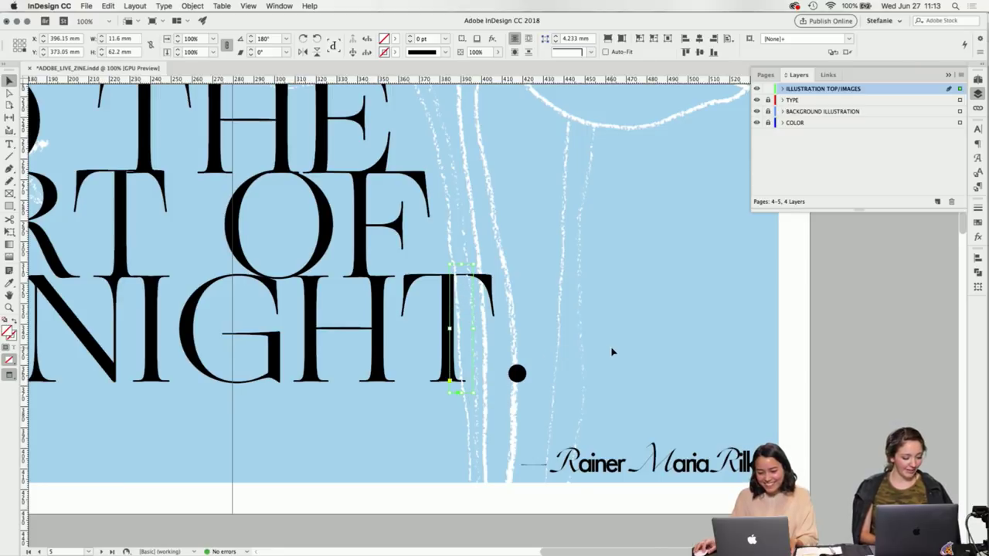
pyautogui.click(653, 541)
pyautogui.press('cmd+minus')
pyautogui.scroll(5, 555, 358)
pyautogui.hscroll(-8, 555, 358)
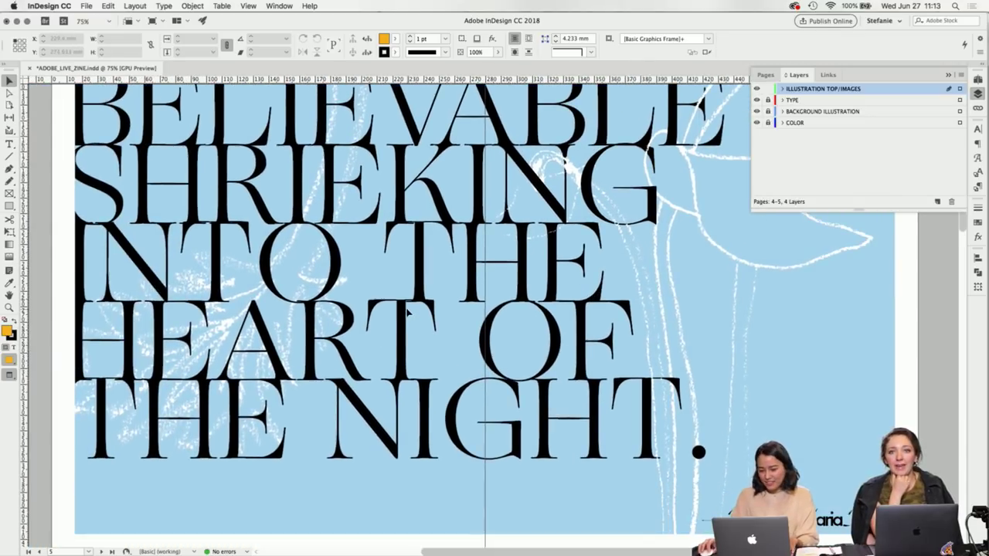
pyautogui.press('super+minus')
pyautogui.scroll(2, 740, 353)
# Save, then unlock the BACKGROUND ILLUSTRATION layer and lengthen its flower illustration frame downward.
pyautogui.press('super+s')
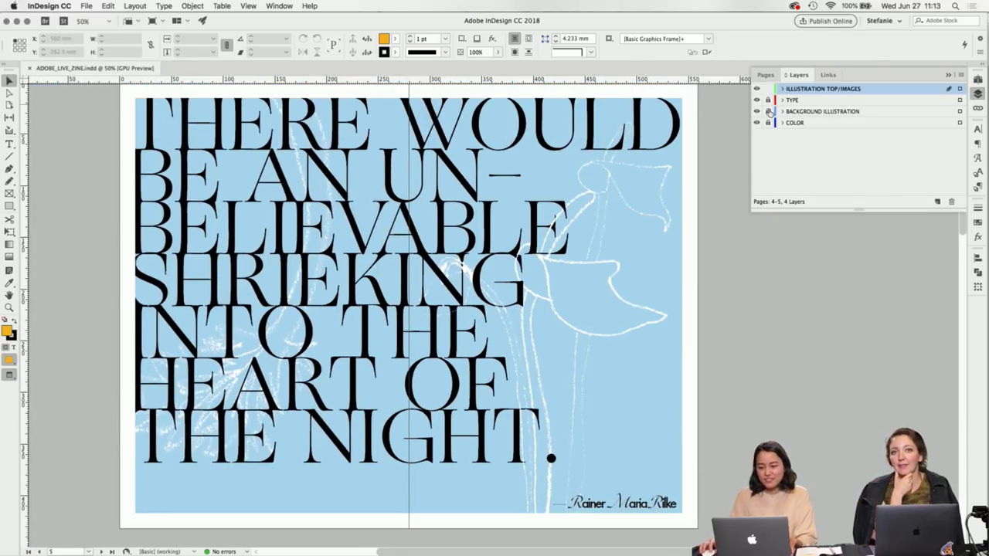
pyautogui.click(769, 112)
pyautogui.click(221, 270)
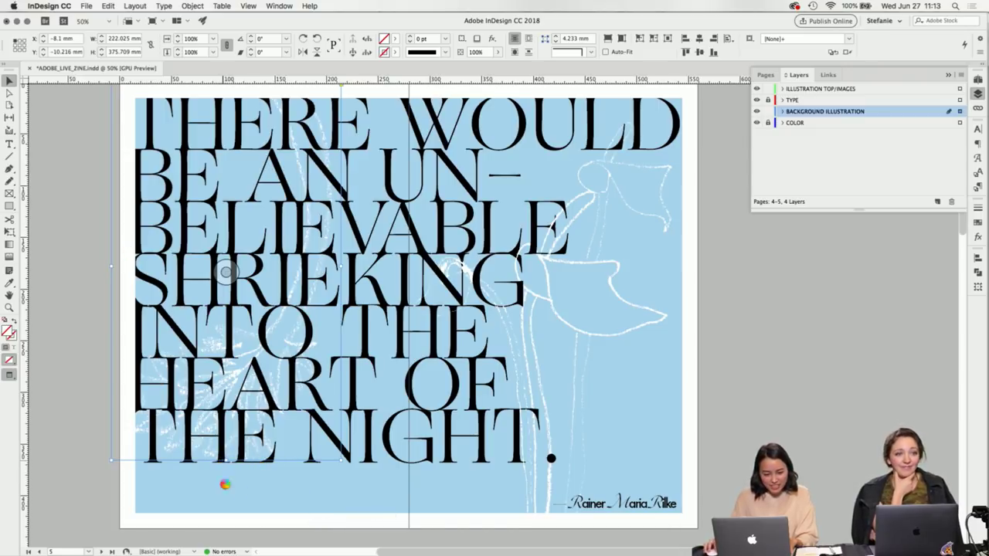
pyautogui.moveTo(225, 459); pyautogui.dragTo(226, 487)
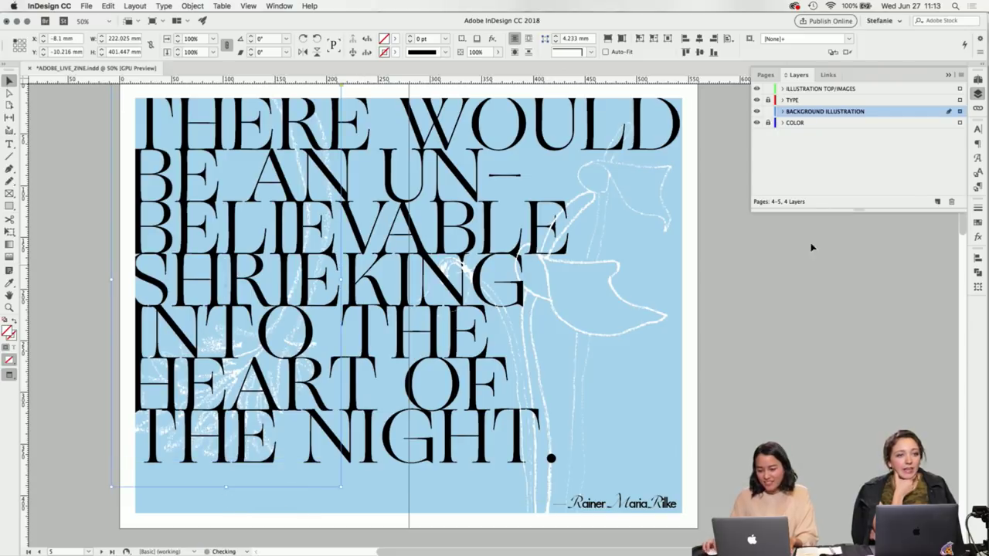
pyautogui.click(840, 274)
# On the ILLUSTRATION TOP/IMAGES layer, crop the illustration copy to 62.975 × 62.2 mm over THERE.
pyautogui.click(820, 89)
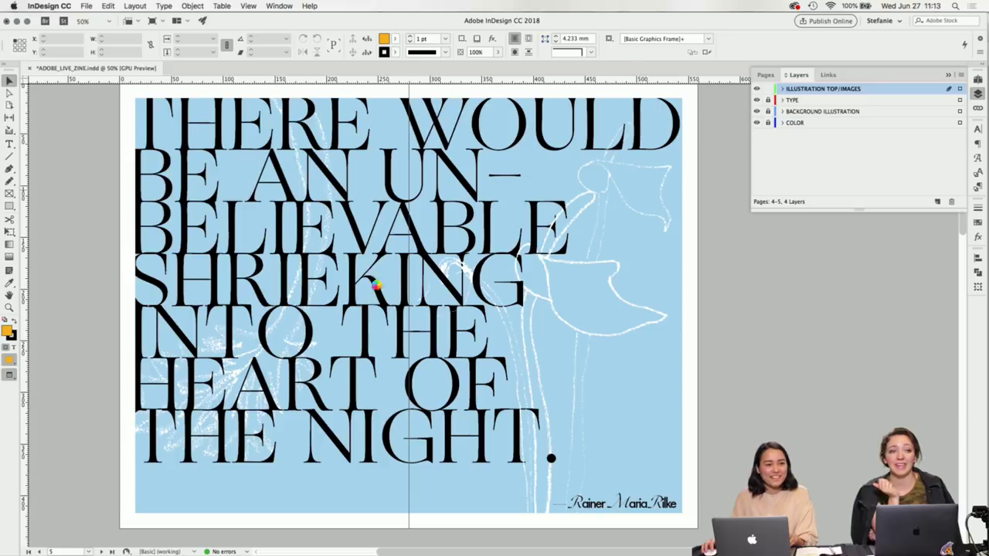
pyautogui.click(333, 490)
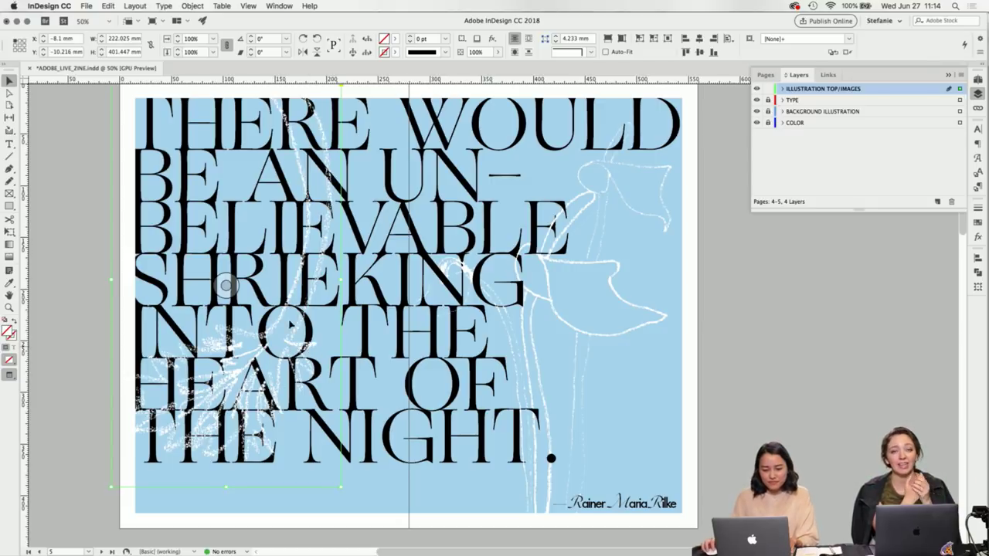
pyautogui.scroll(1, 290, 323)
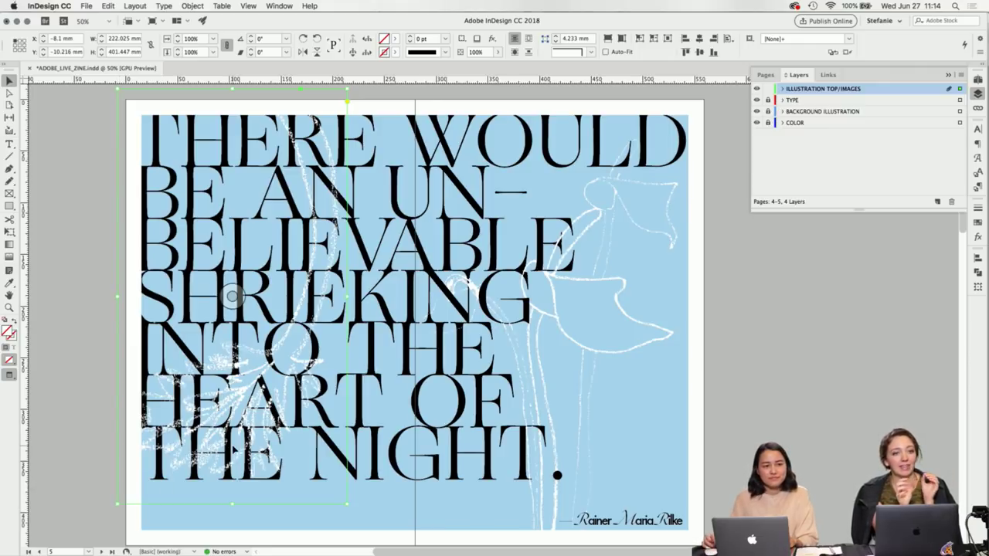
pyautogui.moveTo(117, 504); pyautogui.dragTo(281, 154)
# Narrow the top-layer crop to the streak crossing the R of THERE.
pyautogui.scroll(3, 300, 127)
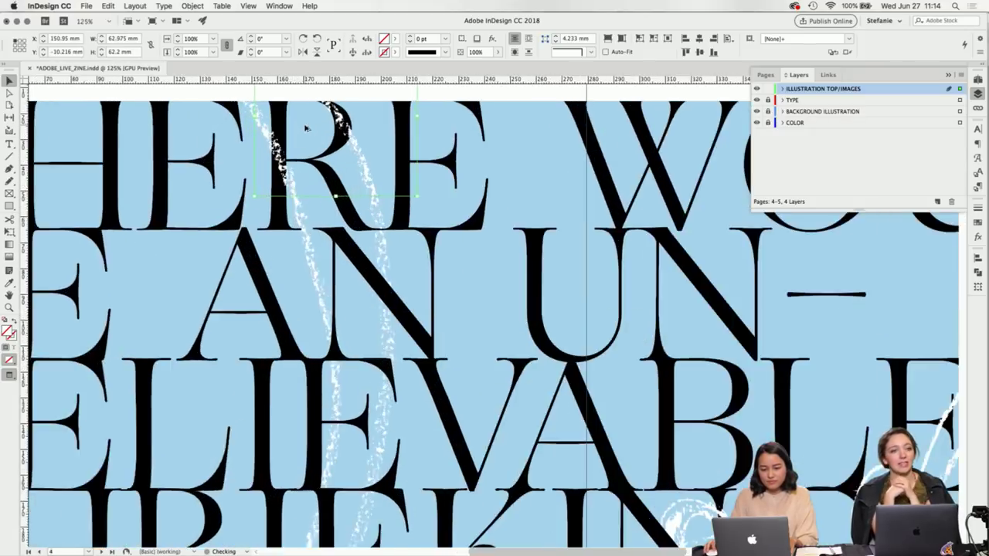
pyautogui.moveTo(485, 166); pyautogui.dragTo(295, 164)
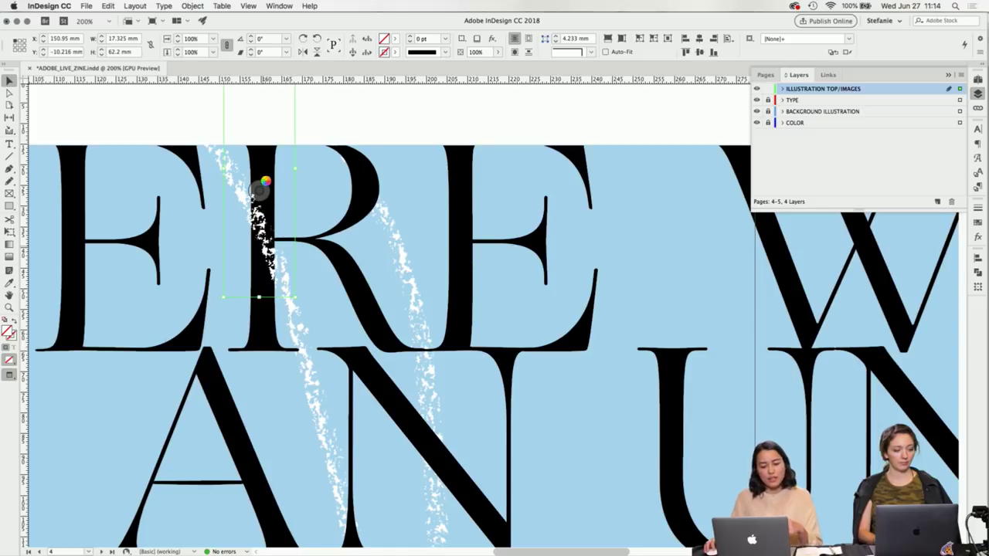
pyautogui.scroll(3, 266, 185)
pyautogui.scroll(3, 280, 144)
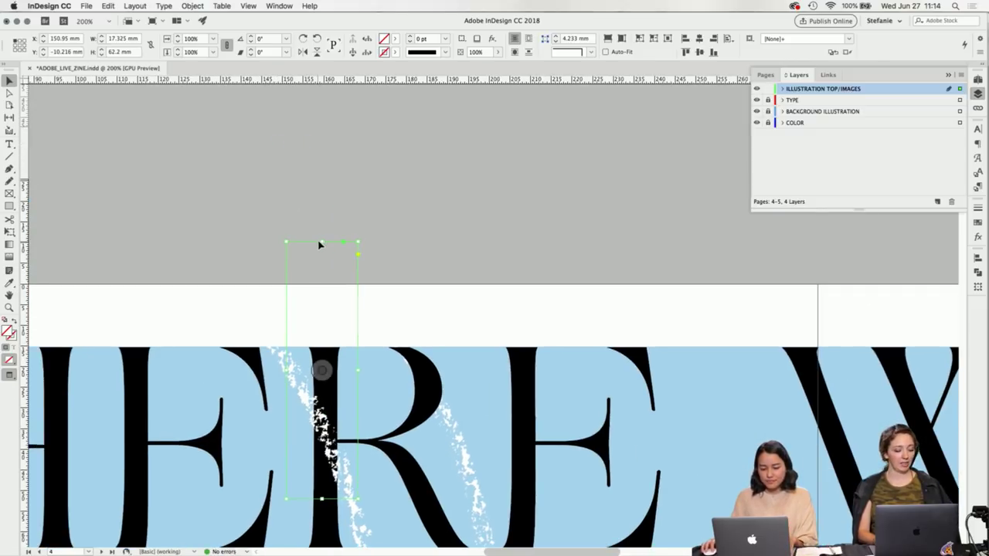
pyautogui.moveTo(322, 241); pyautogui.dragTo(332, 365)
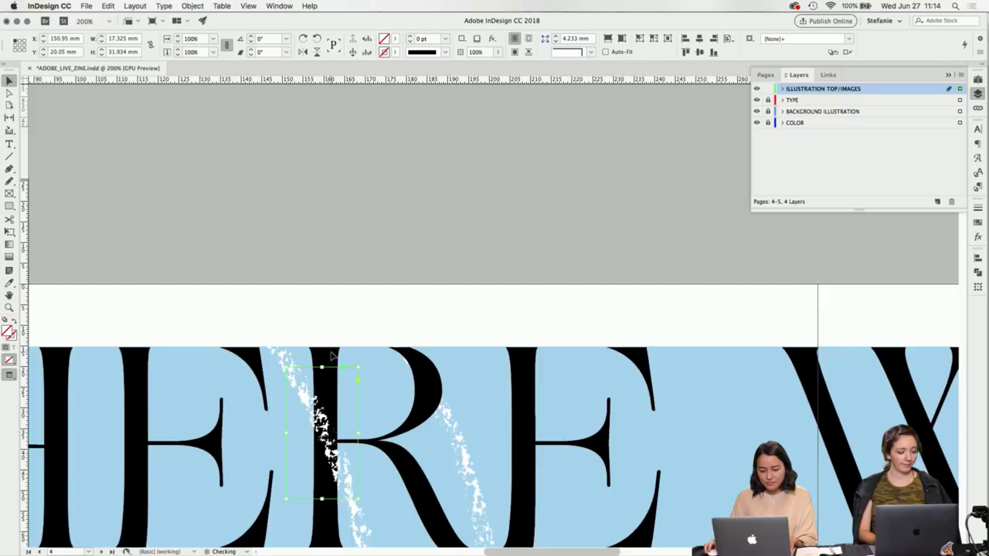
pyautogui.scroll(-20, 334, 364)
pyautogui.scroll(10, 337, 365)
pyautogui.scroll(-5, 371, 319)
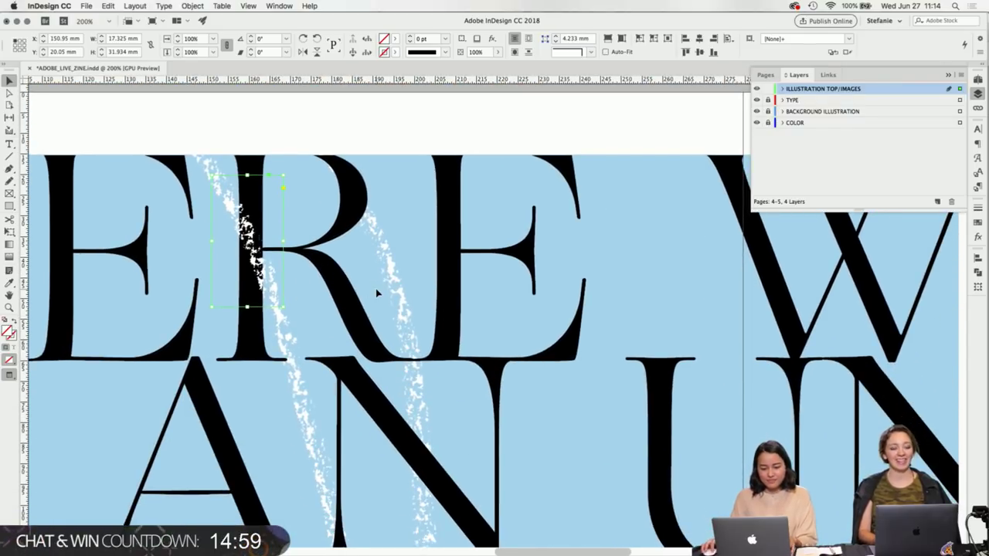
pyautogui.click(376, 288)
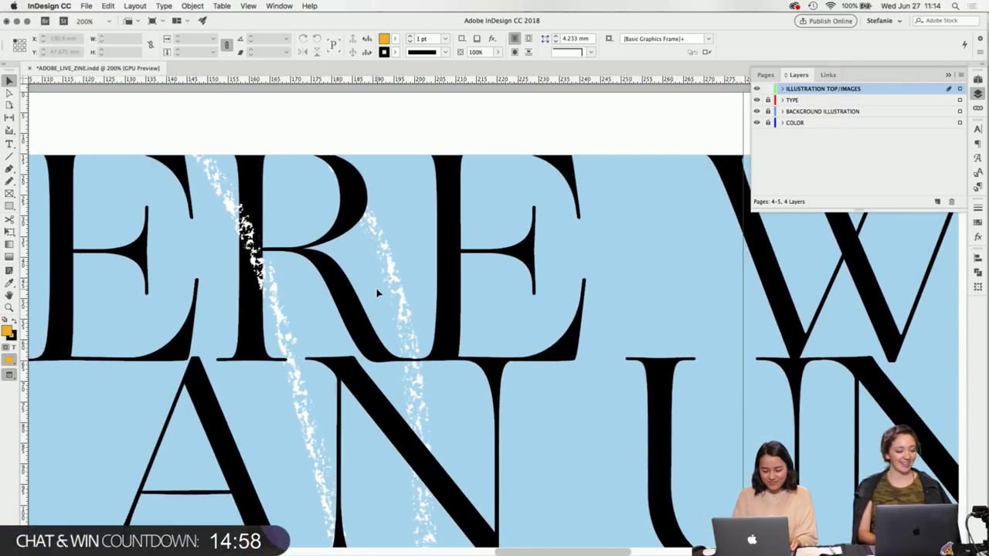
# Recrop the piece to where the second streak meets the letters.
pyautogui.click(285, 307)
pyautogui.moveTo(285, 307)
pyautogui.mouseDown()
pyautogui.moveTo(355, 271)
pyautogui.moveTo(427, 380)
pyautogui.mouseUp()
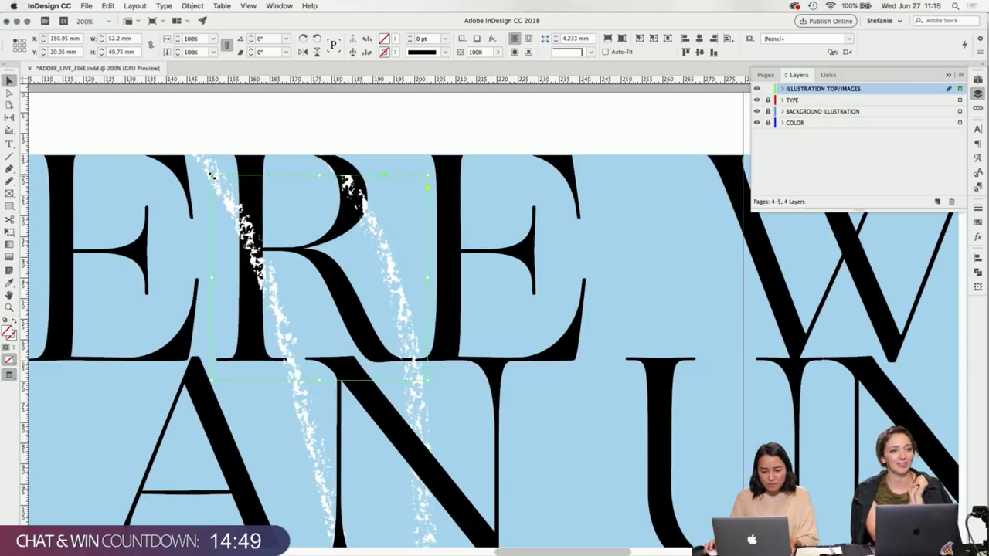
pyautogui.moveTo(211, 176)
pyautogui.mouseDown()
pyautogui.moveTo(317, 284)
pyautogui.moveTo(388, 336)
pyautogui.mouseUp()
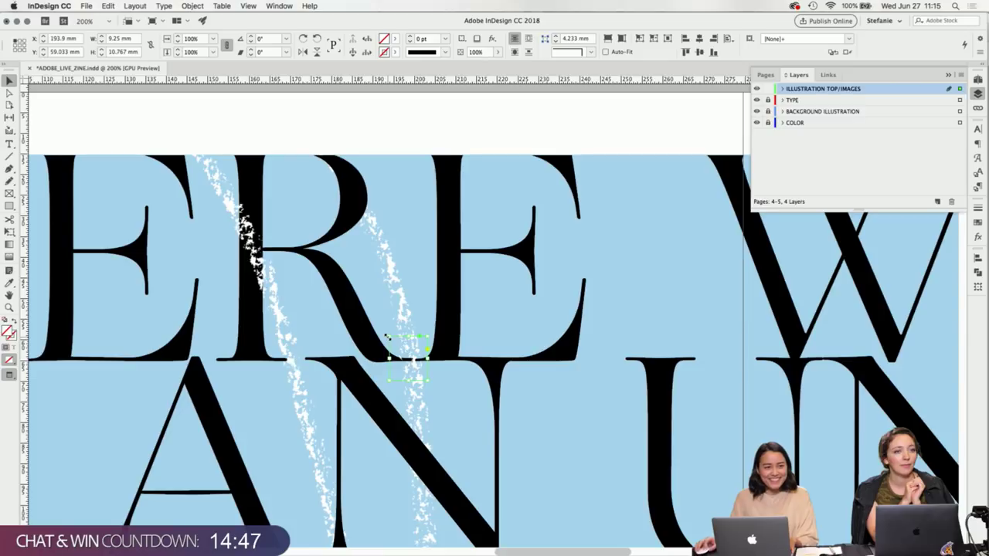
pyautogui.scroll(-3, 401, 324)
pyautogui.scroll(-3, 402, 325)
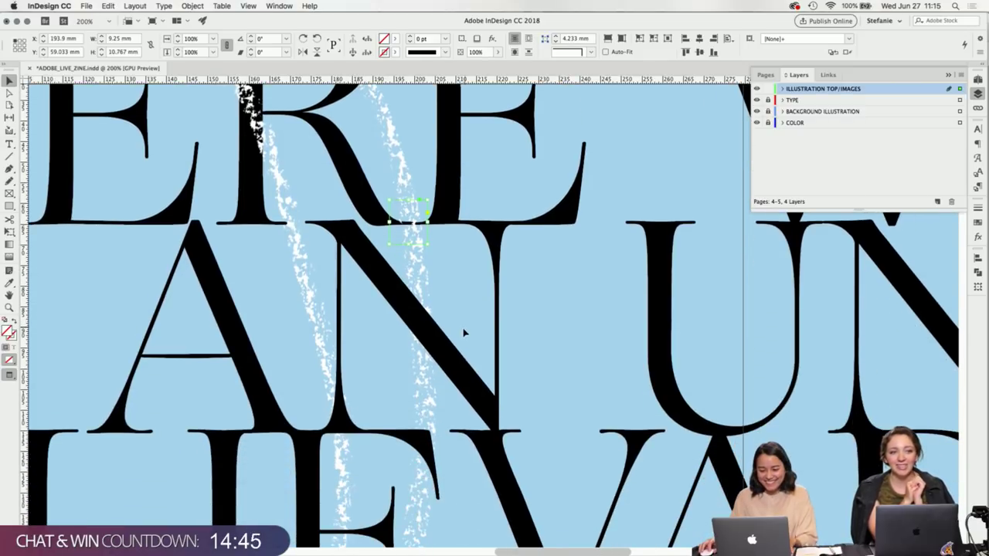
pyautogui.click(478, 347)
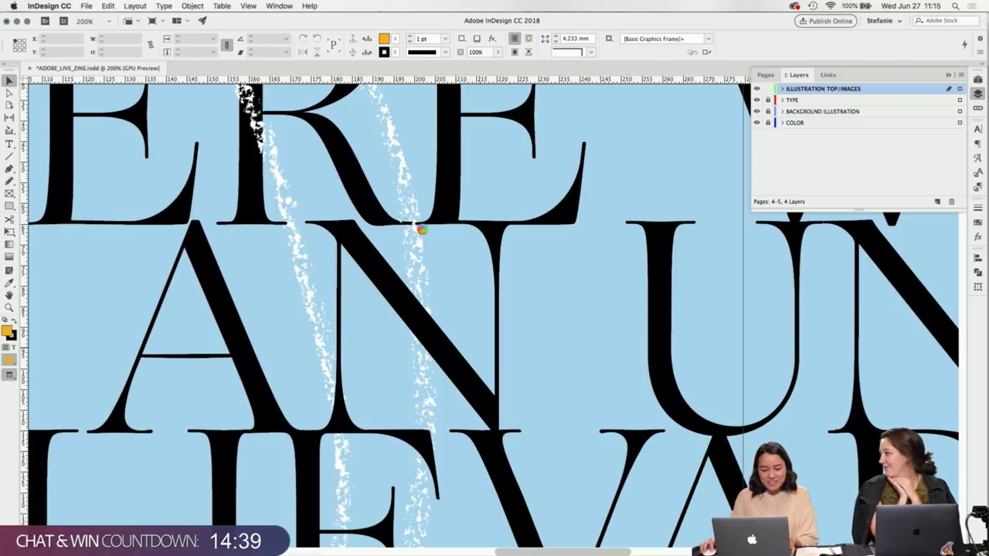
# Crop a 14.6 × 27.233 mm patch over the foot of the N in AN, undoing one misstep.
pyautogui.click(422, 239)
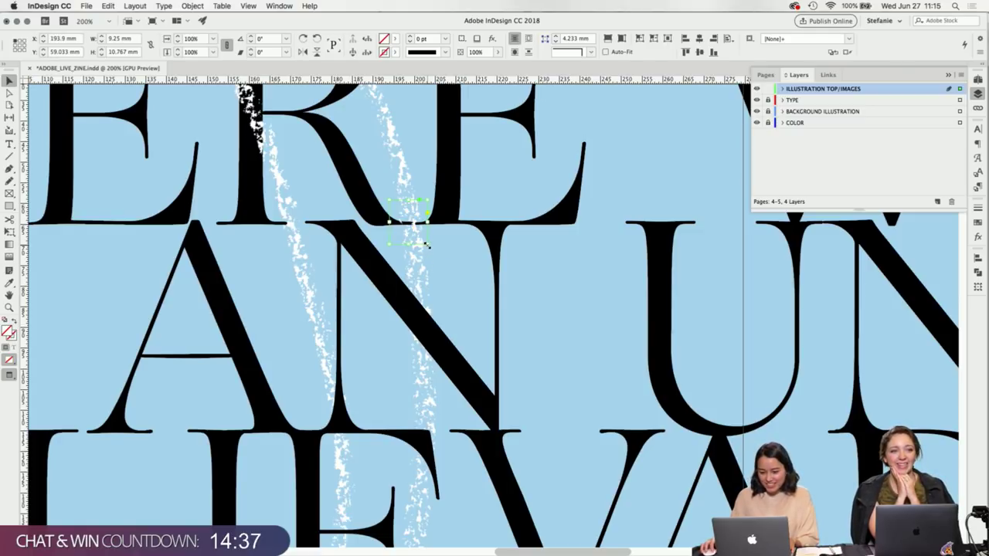
pyautogui.moveTo(427, 246); pyautogui.dragTo(323, 457)
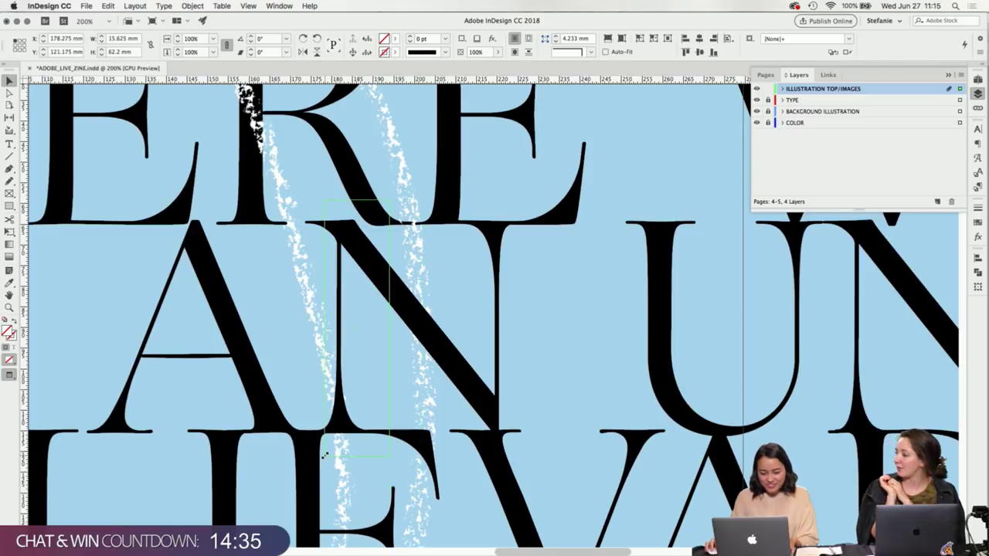
pyautogui.click(357, 328)
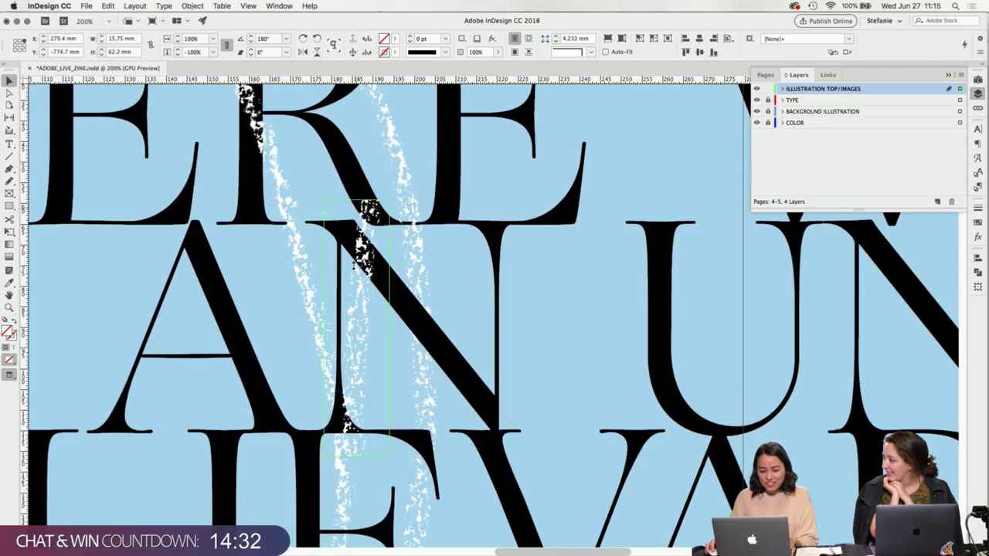
pyautogui.moveTo(356, 202); pyautogui.dragTo(356, 396)
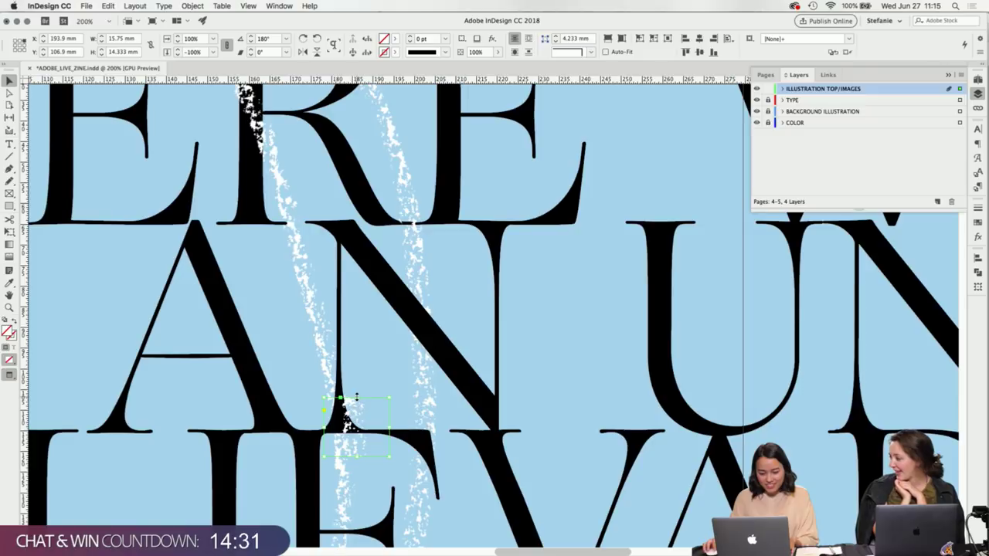
pyautogui.press('super+z')
pyautogui.press('super+z')
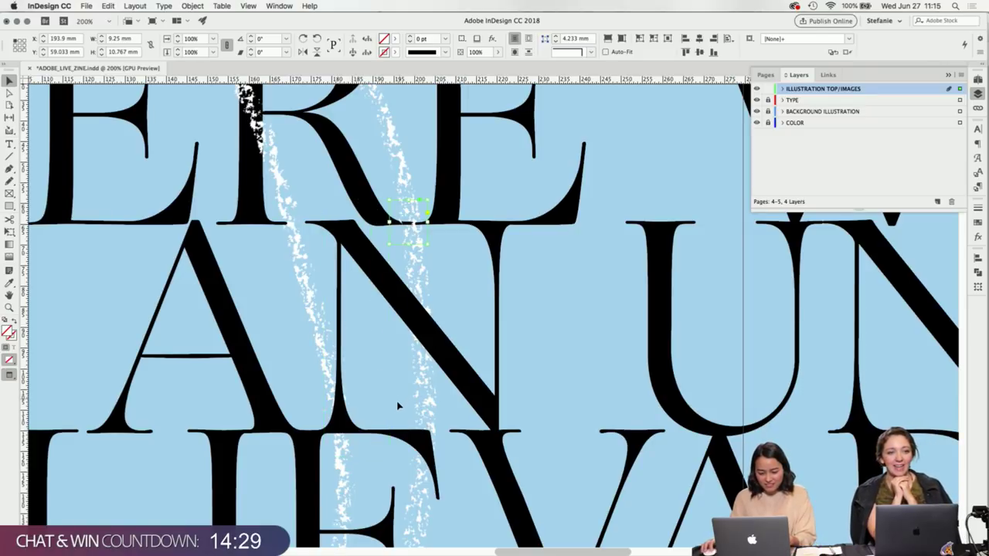
pyautogui.moveTo(389, 245); pyautogui.dragTo(316, 456)
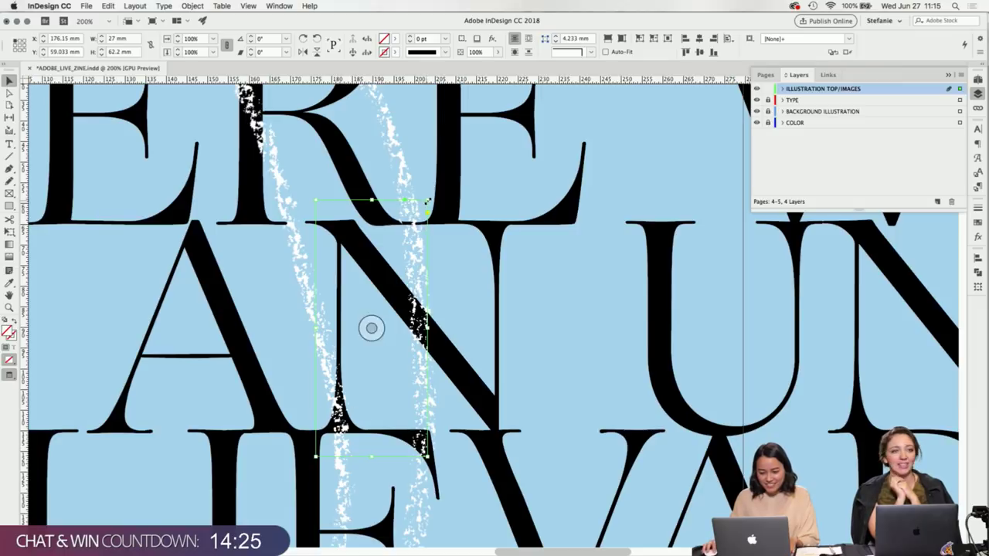
pyautogui.moveTo(427, 202); pyautogui.dragTo(376, 343)
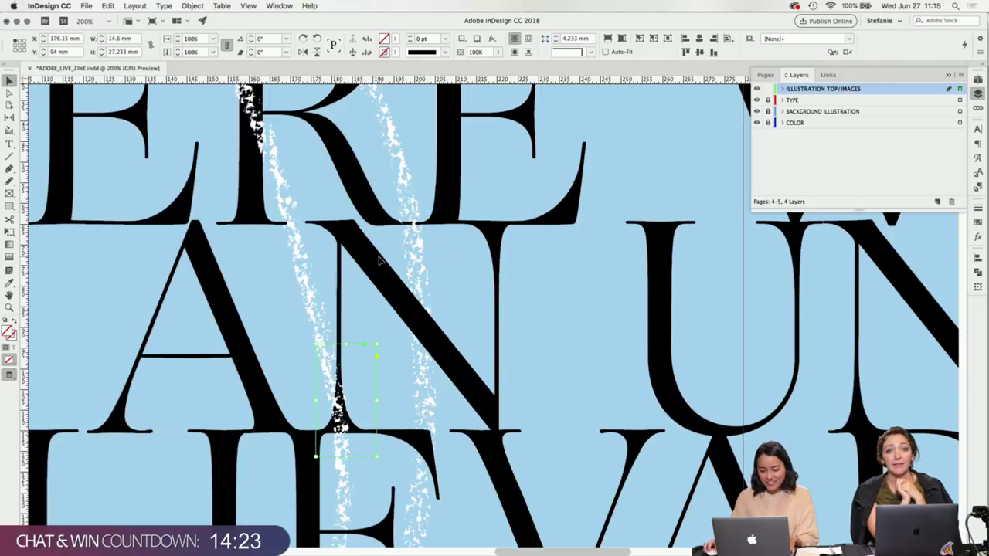
pyautogui.scroll(-8, 378, 261)
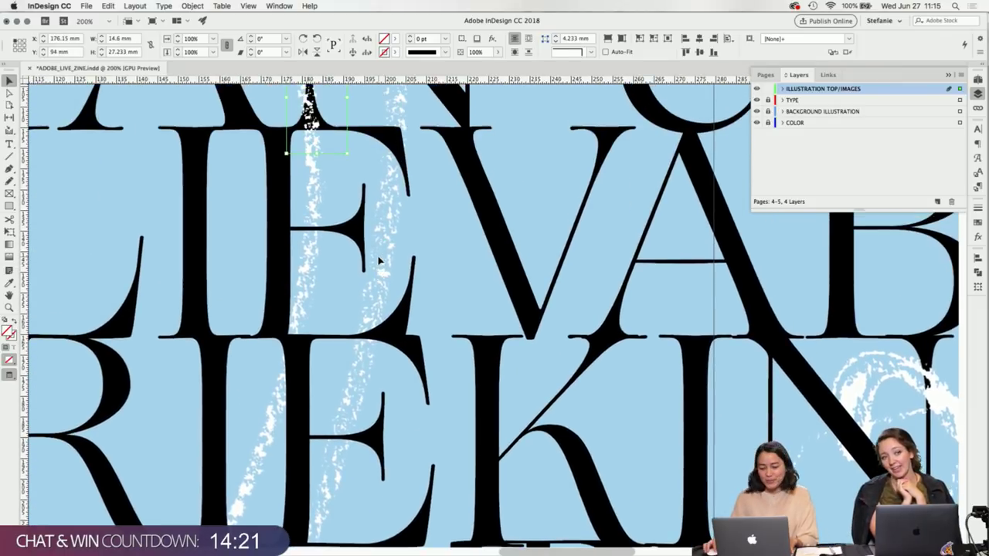
# Extend the existing crop down over the third line, trimming it to the streak's crossing point.
pyautogui.scroll(1, 417, 264)
pyautogui.click(458, 268)
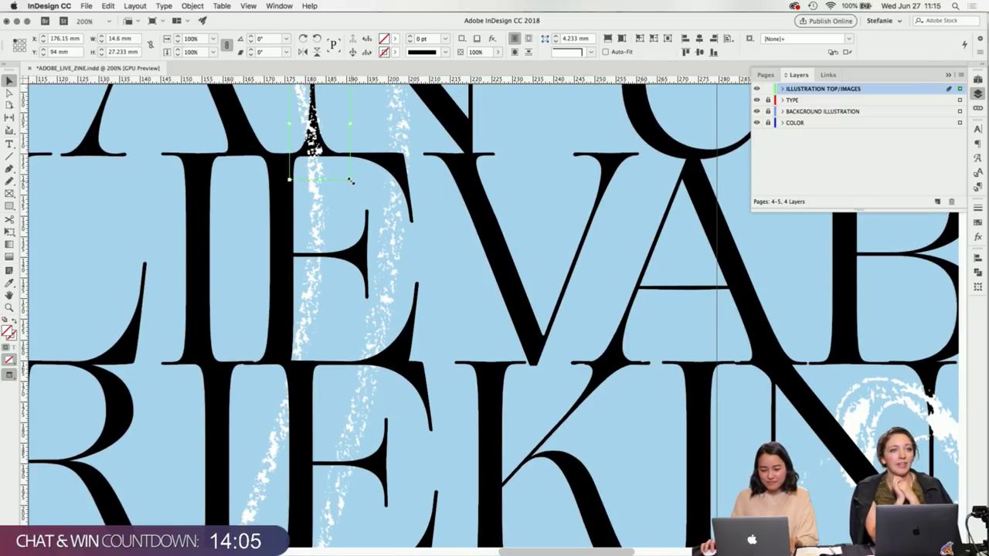
pyautogui.moveTo(350, 180); pyautogui.dragTo(400, 378)
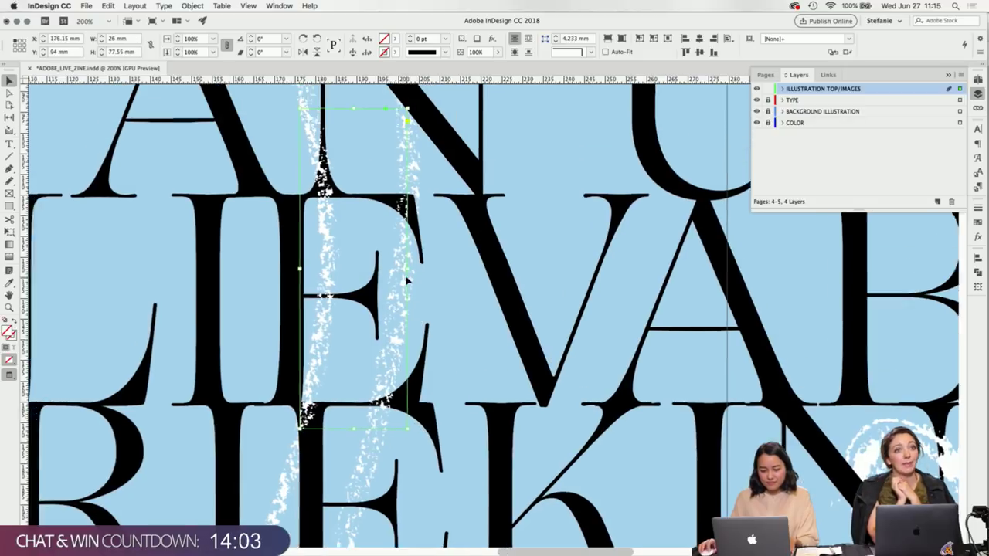
pyautogui.scroll(3, 326, 382)
pyautogui.moveTo(307, 333); pyautogui.dragTo(364, 334)
pyautogui.moveTo(387, 172); pyautogui.dragTo(394, 429)
pyautogui.scroll(-12, 404, 421)
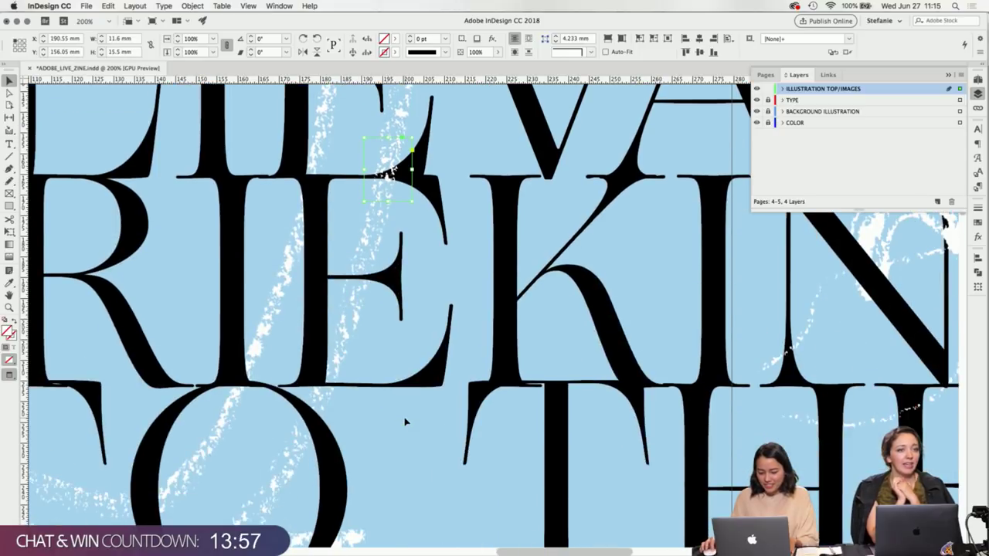
pyautogui.scroll(6, 423, 325)
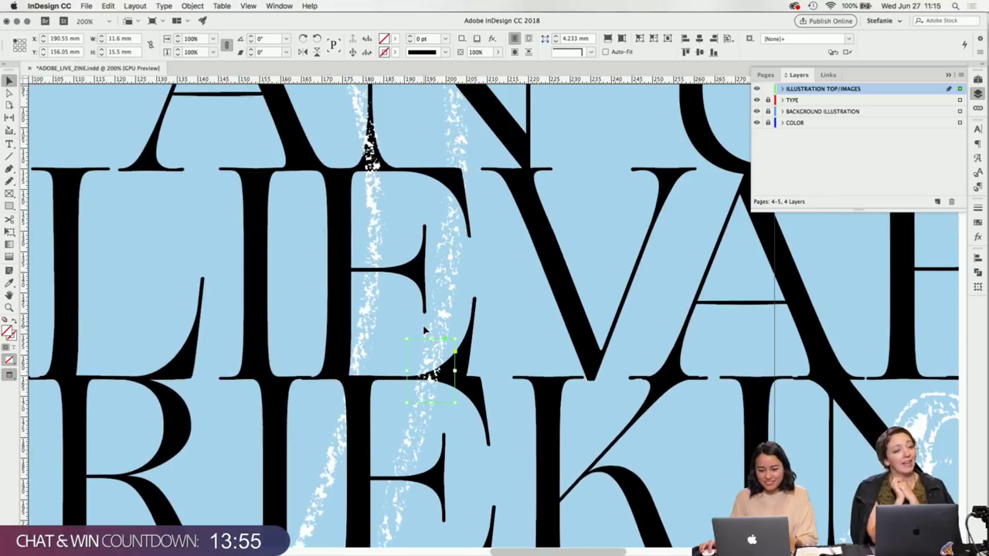
pyautogui.scroll(-1, 430, 319)
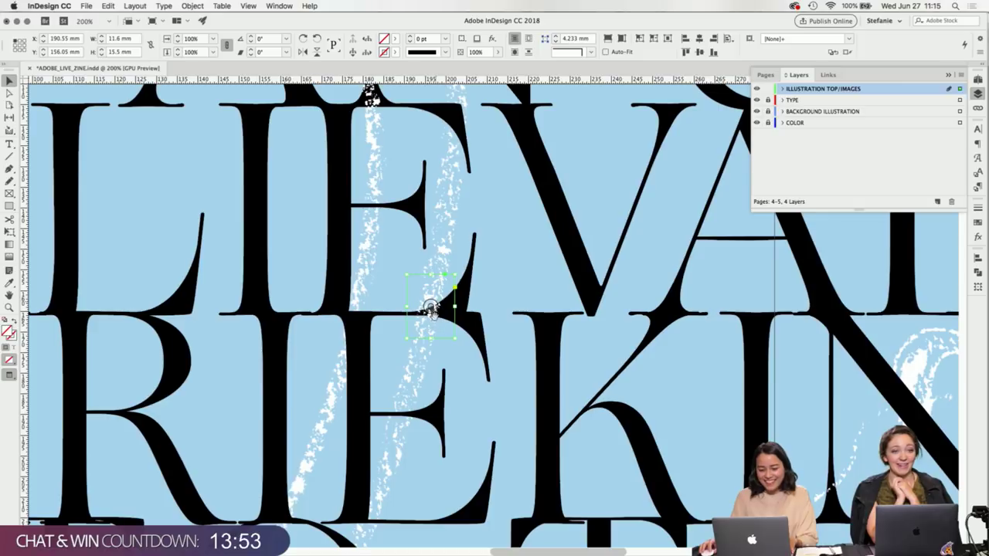
pyautogui.scroll(-1, 433, 378)
pyautogui.click(434, 376)
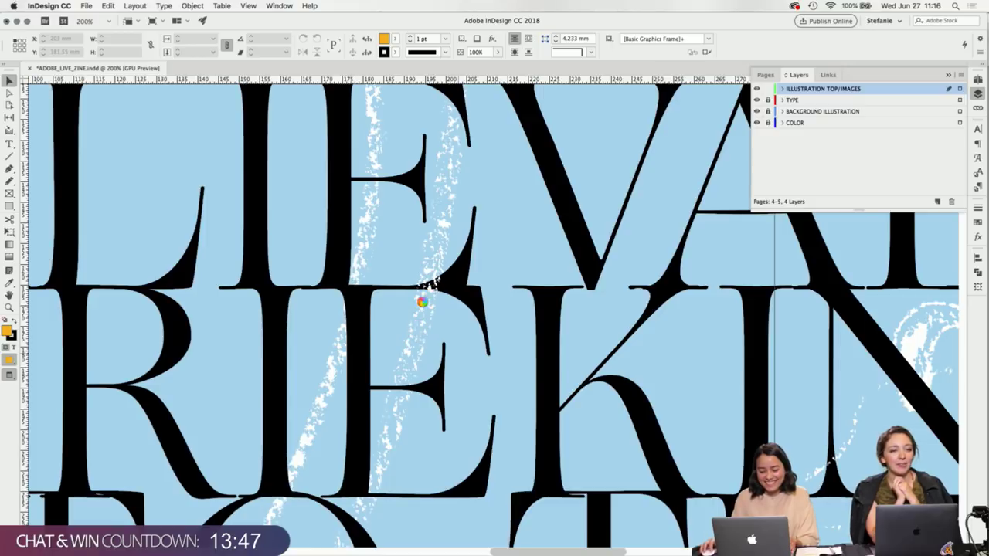
# Draw a new 29.15 × 26.3 mm frame carrying the streak over the E's base in SHRIEKING.
pyautogui.moveTo(429, 280); pyautogui.dragTo(333, 540)
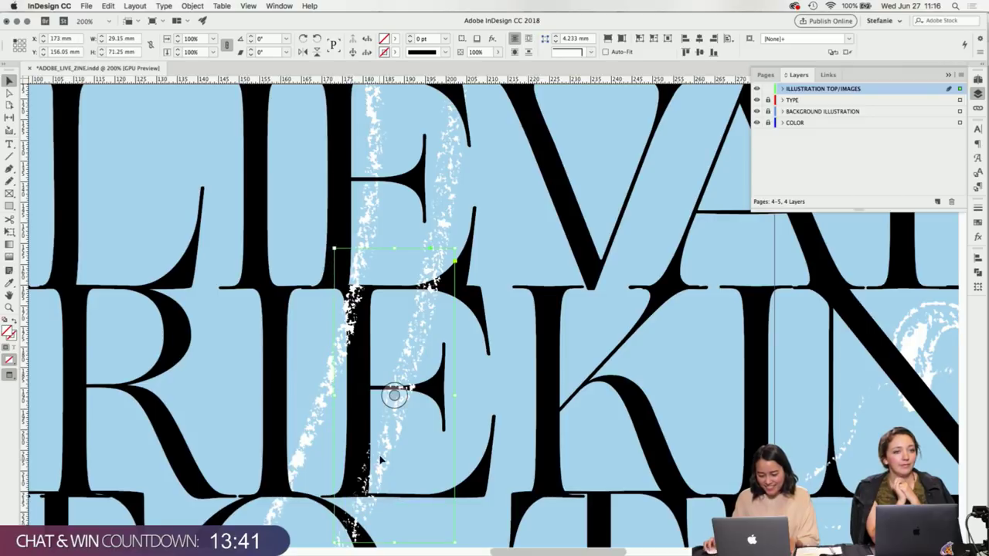
pyautogui.scroll(-5, 411, 147)
pyautogui.scroll(3, 411, 148)
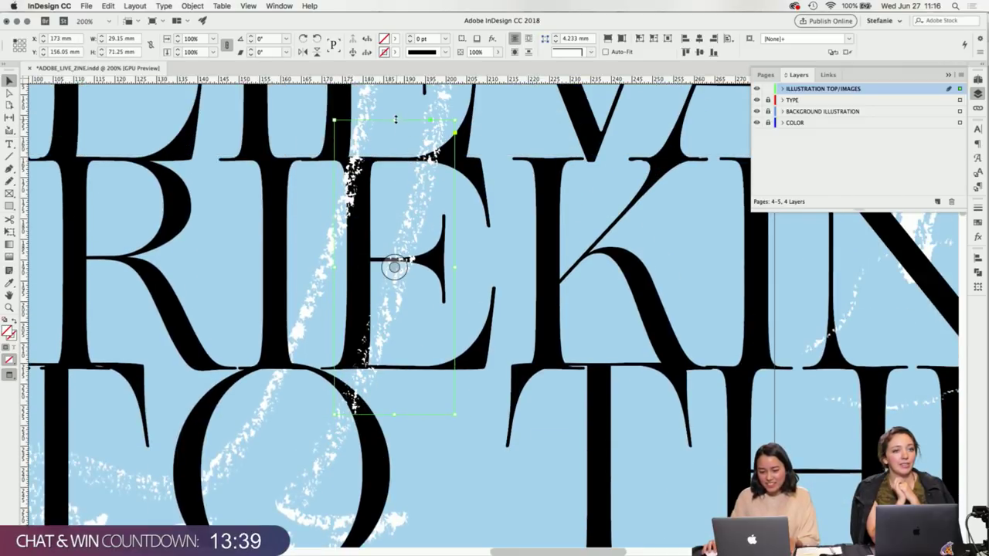
pyautogui.moveTo(396, 119); pyautogui.dragTo(389, 307)
pyautogui.hscroll(-3, 421, 359)
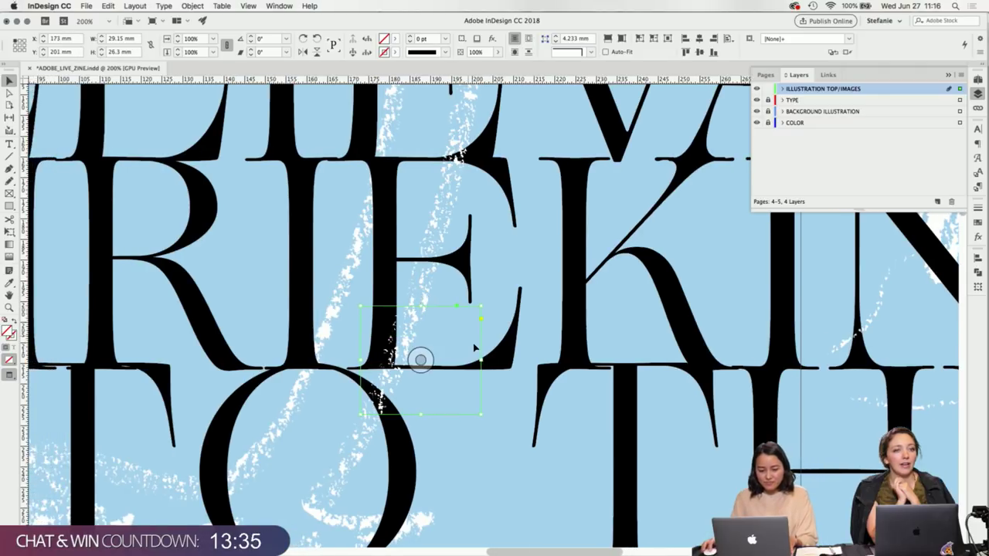
pyautogui.hscroll(-1, 479, 325)
# Crop the top-layer illustration piece so the flower covers only the O's left curve.
pyautogui.scroll(-5, 479, 324)
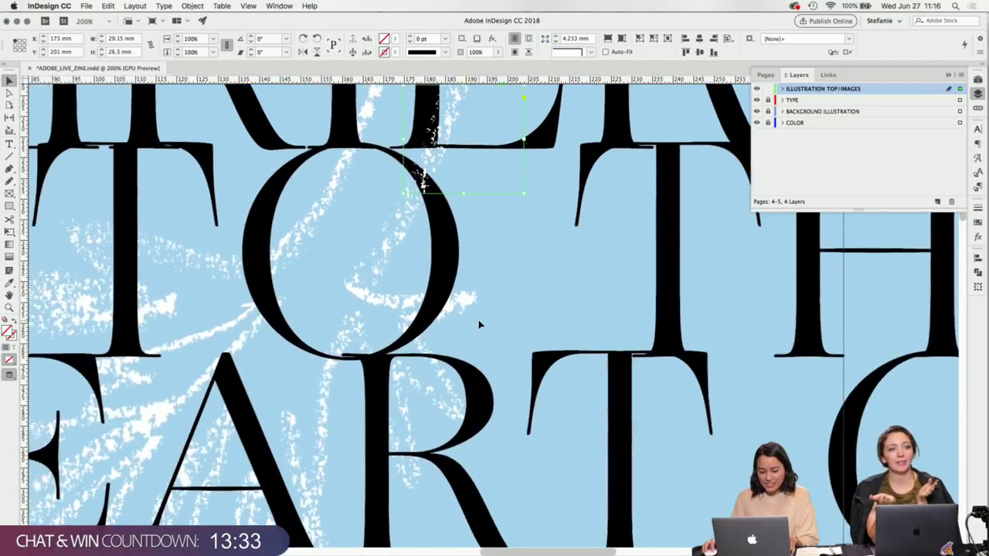
pyautogui.scroll(3, 541, 340)
pyautogui.hscroll(-2, 541, 340)
pyautogui.click(587, 356)
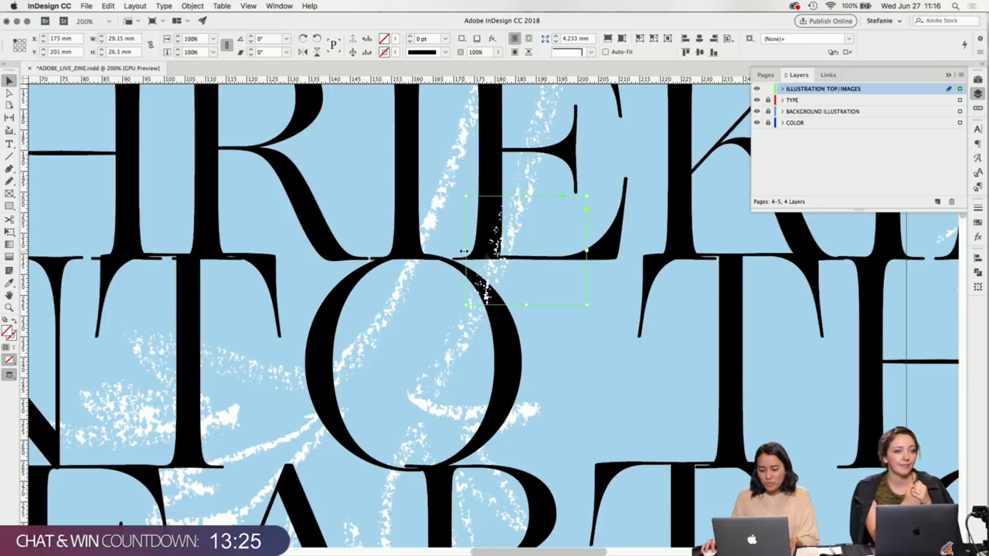
pyautogui.moveTo(468, 249); pyautogui.dragTo(282, 247)
pyautogui.moveTo(433, 307); pyautogui.dragTo(434, 399)
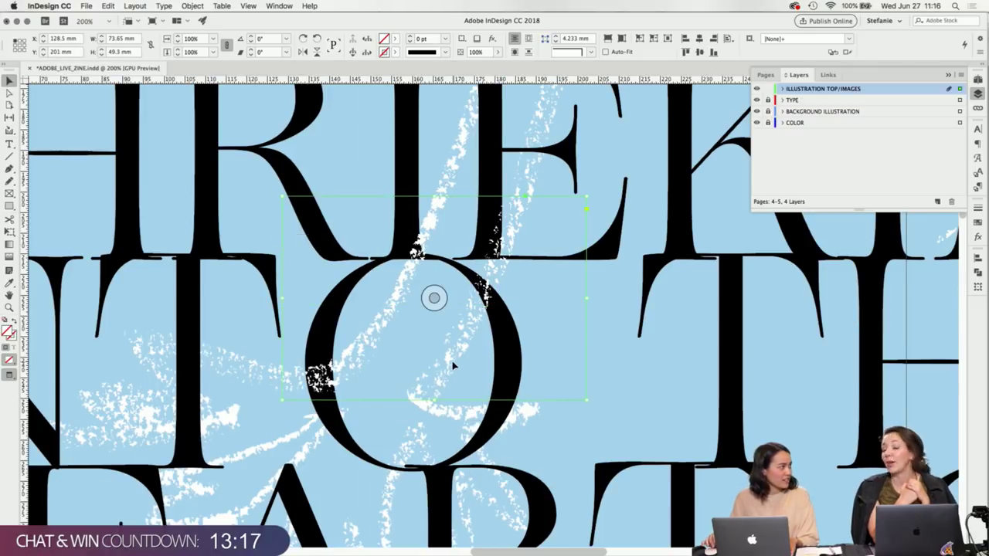
pyautogui.moveTo(583, 299); pyautogui.dragTo(345, 298)
pyautogui.moveTo(312, 195); pyautogui.dragTo(315, 331)
pyautogui.scroll(-3, 316, 329)
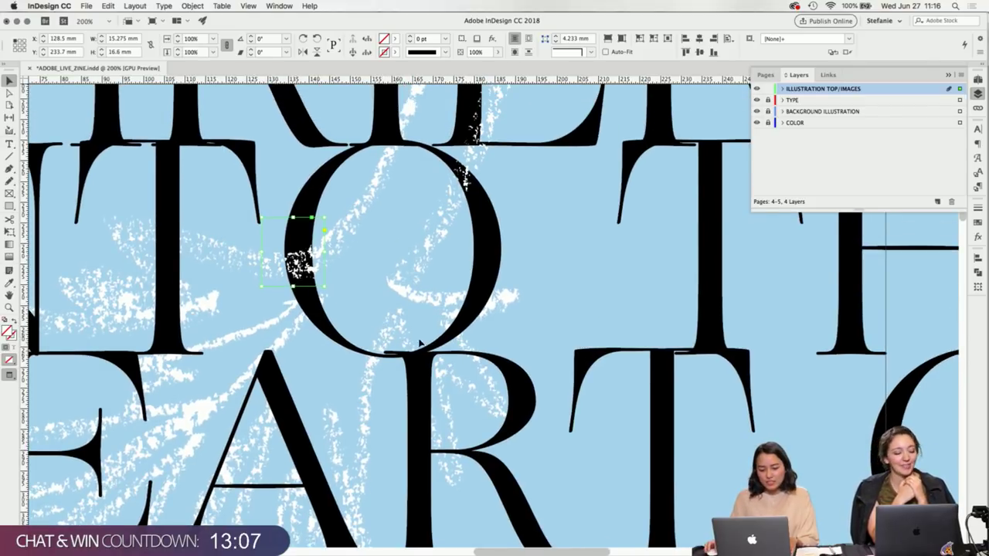
pyautogui.scroll(-2, 424, 340)
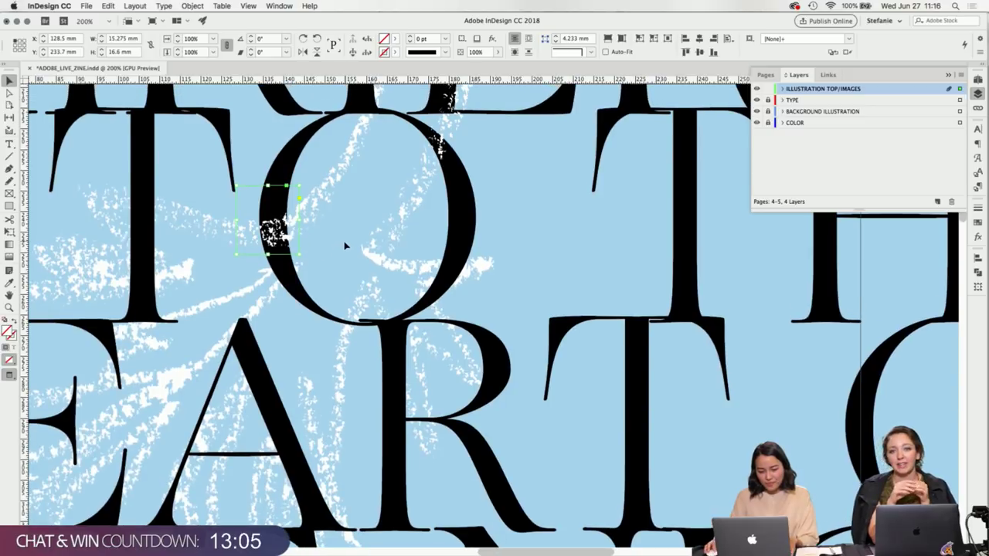
pyautogui.click(346, 248)
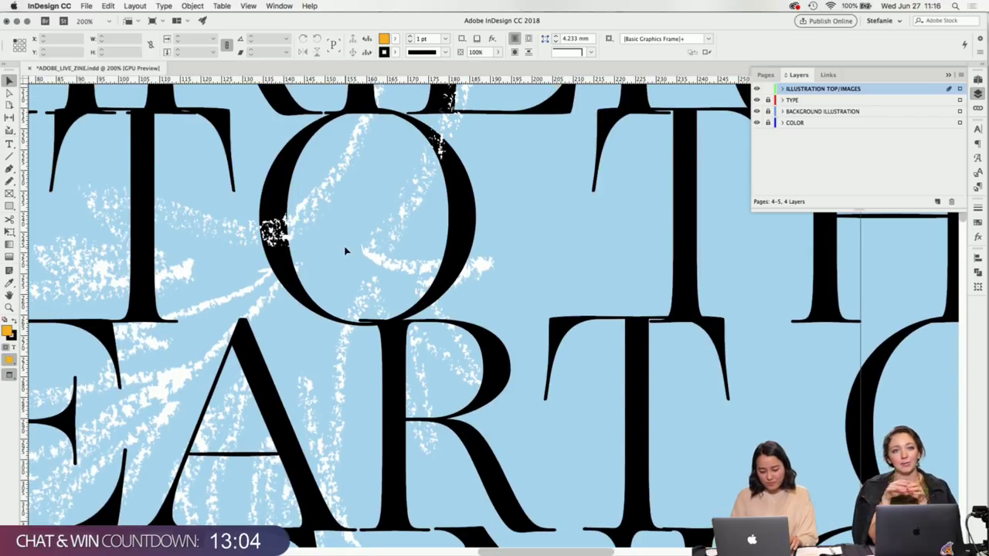
# Recrop the splatter piece on the O so it sits over the top of the R.
pyautogui.click(300, 218)
pyautogui.moveTo(299, 220); pyautogui.dragTo(499, 242)
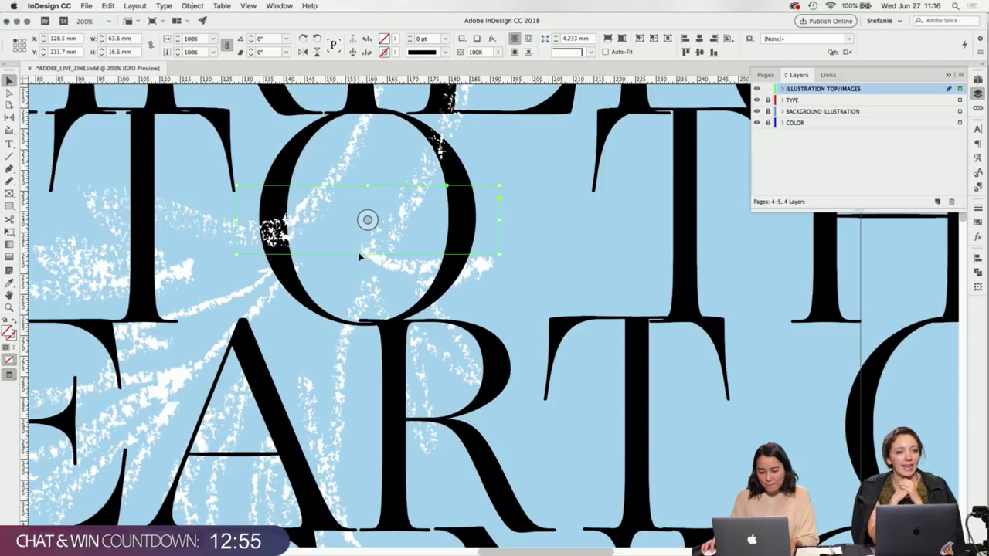
pyautogui.moveTo(360, 255); pyautogui.dragTo(384, 311)
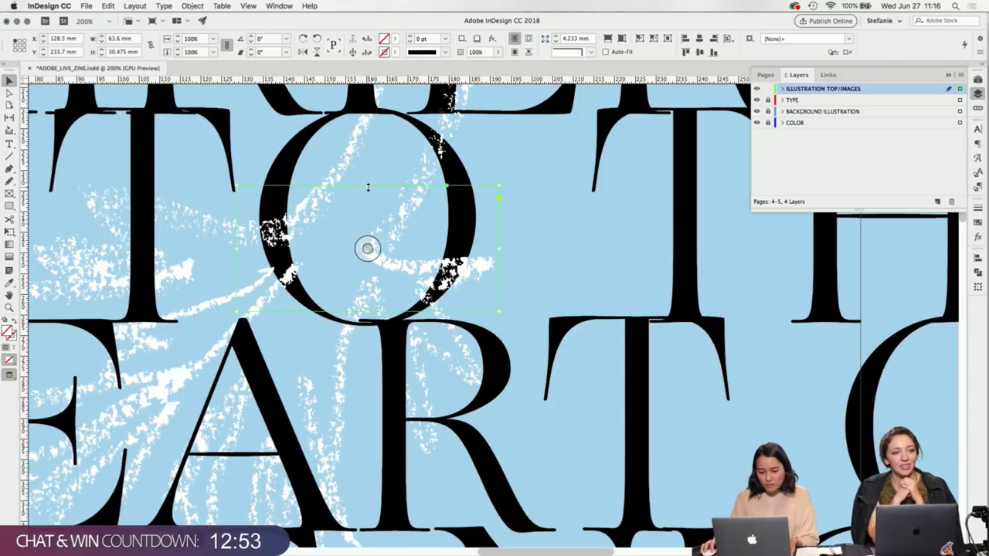
pyautogui.moveTo(367, 187); pyautogui.dragTo(367, 292)
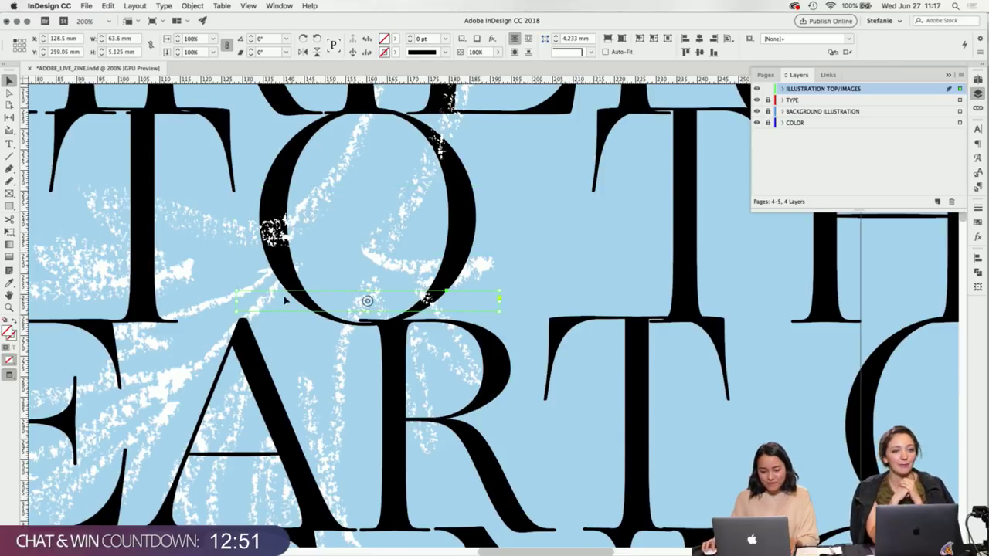
pyautogui.moveTo(236, 301); pyautogui.dragTo(405, 303)
pyautogui.click(588, 288)
# Crop another illustration piece down to just the R's stem, from its top down.
pyautogui.scroll(-5, 536, 269)
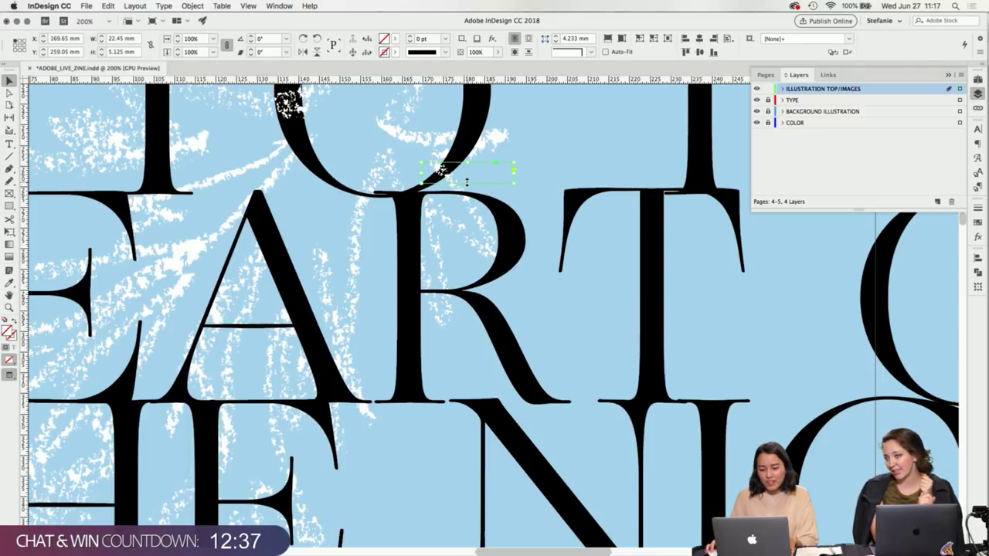
pyautogui.moveTo(467, 183); pyautogui.dragTo(466, 301)
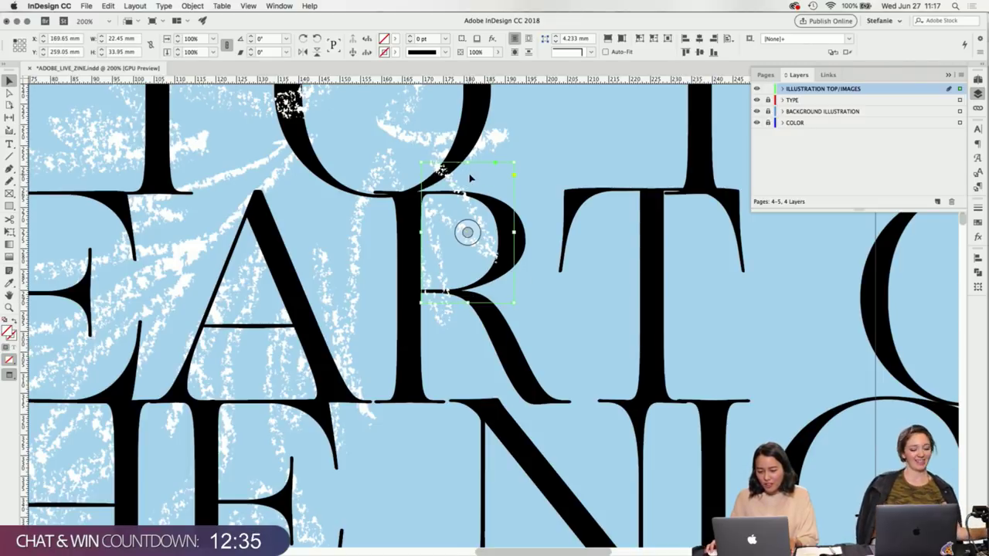
pyautogui.moveTo(468, 163); pyautogui.dragTo(467, 252)
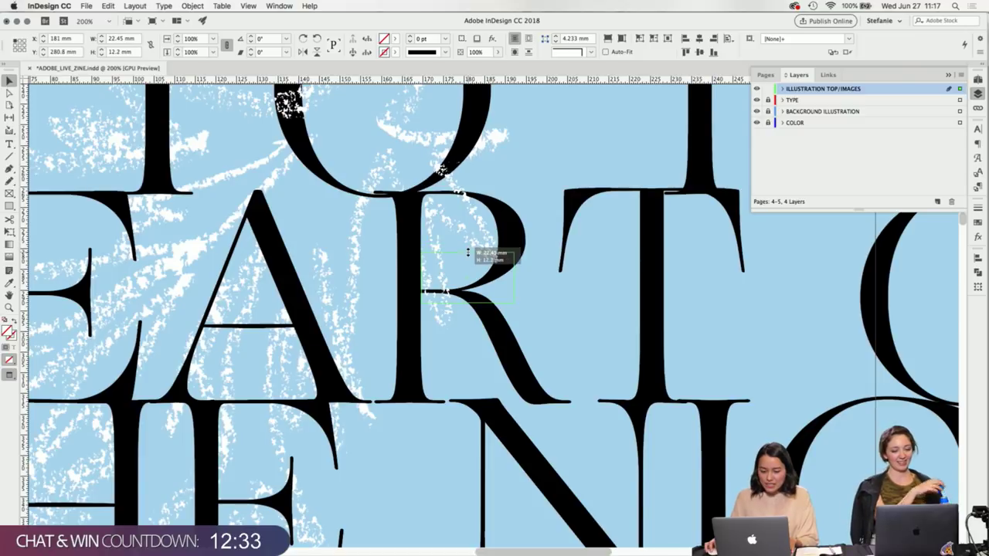
pyautogui.moveTo(421, 277); pyautogui.dragTo(395, 278)
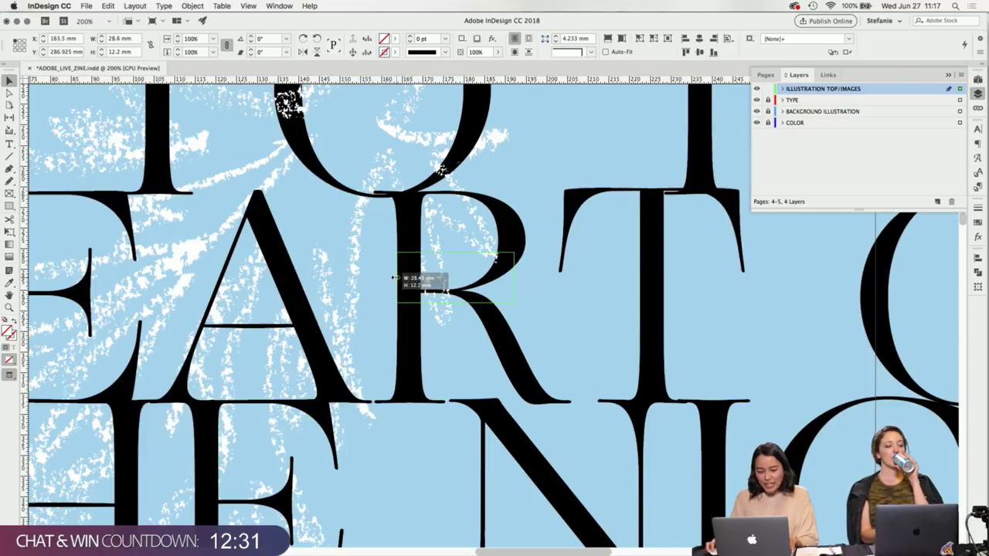
pyautogui.moveTo(451, 252); pyautogui.dragTo(445, 184)
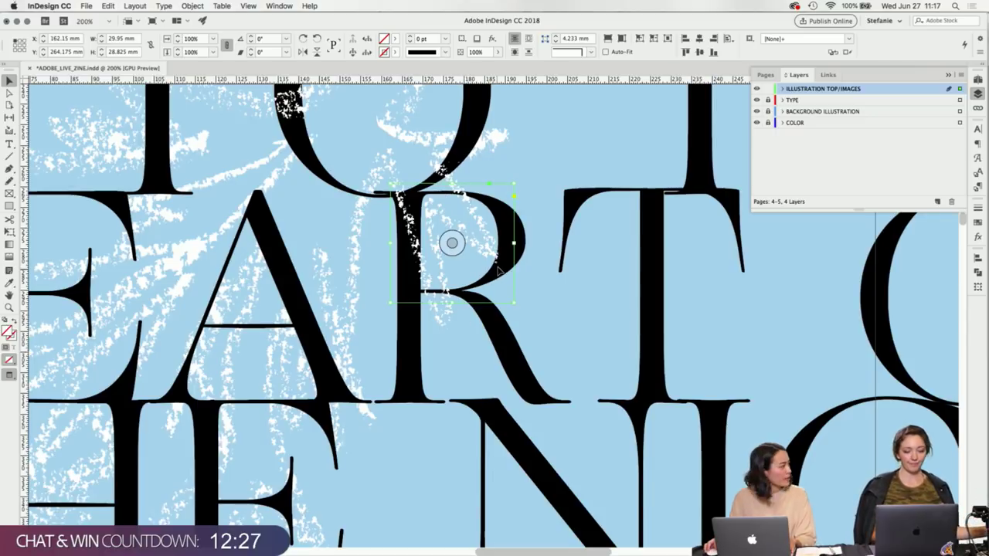
pyautogui.moveTo(513, 245); pyautogui.dragTo(424, 243)
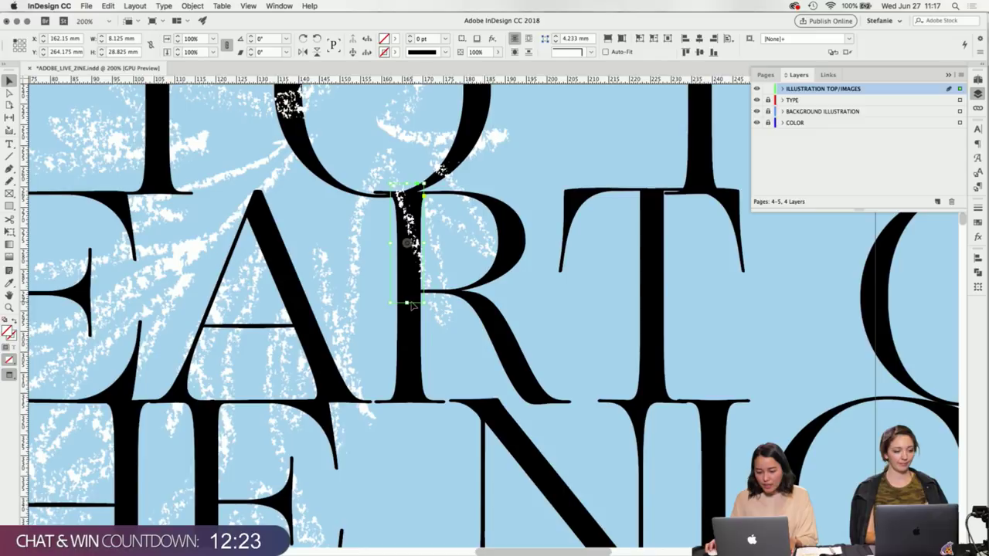
pyautogui.moveTo(408, 303); pyautogui.dragTo(406, 287)
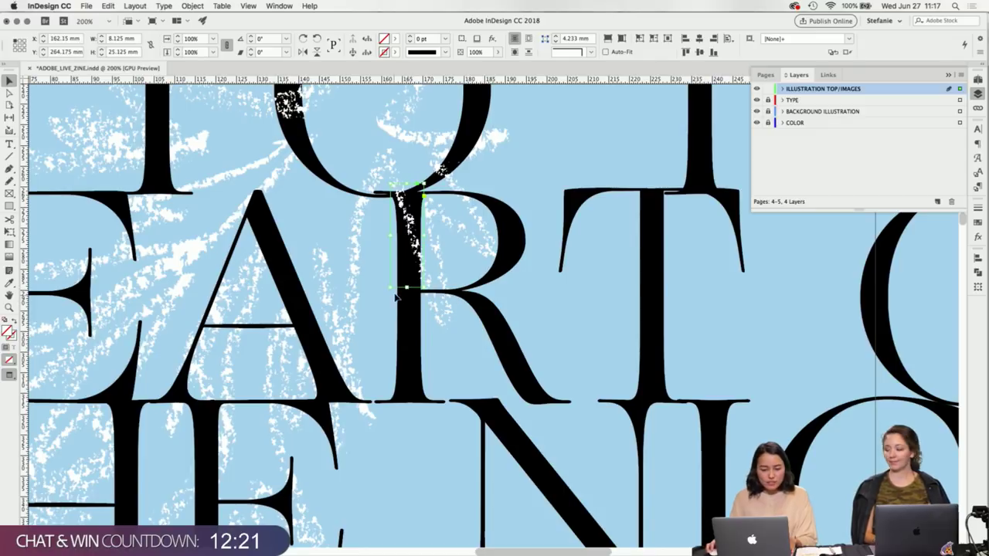
pyautogui.click(381, 290)
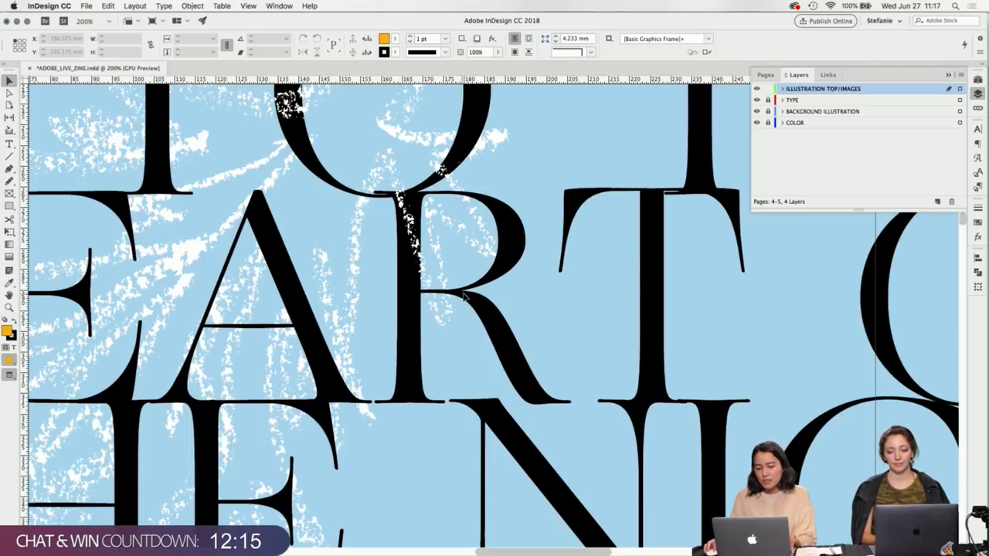
# Widen the R-stem illustration crop slightly to the left.
pyautogui.hscroll(-4, 462, 289)
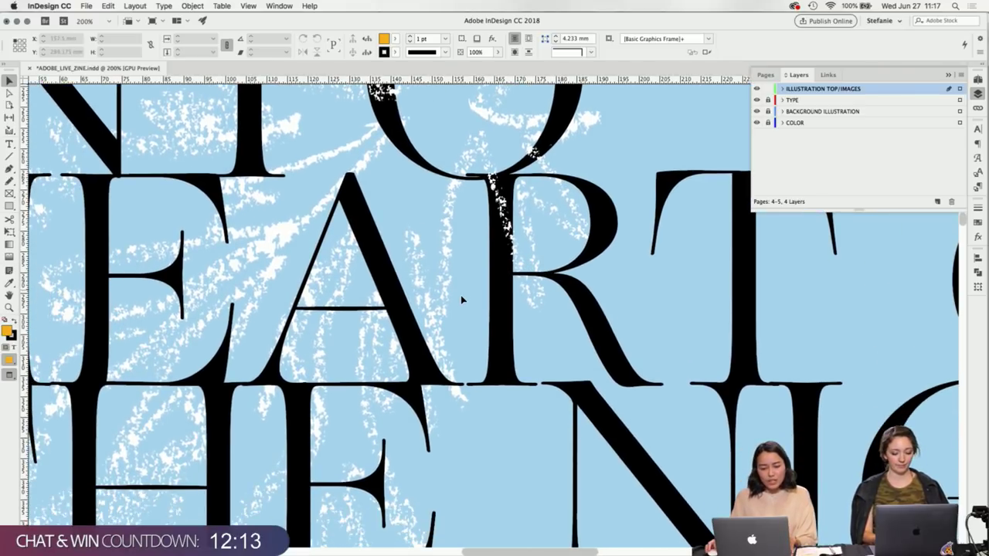
pyautogui.click(501, 244)
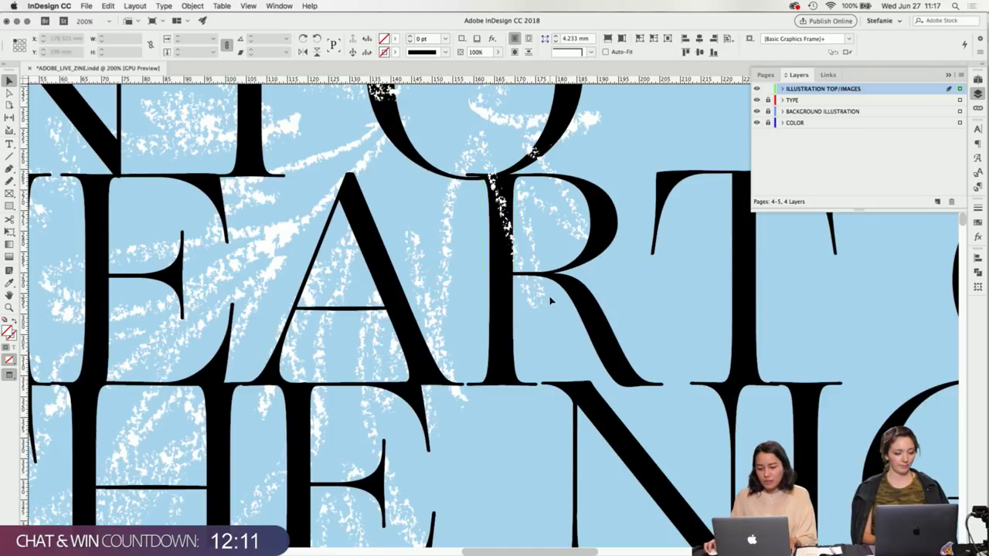
pyautogui.click(550, 302)
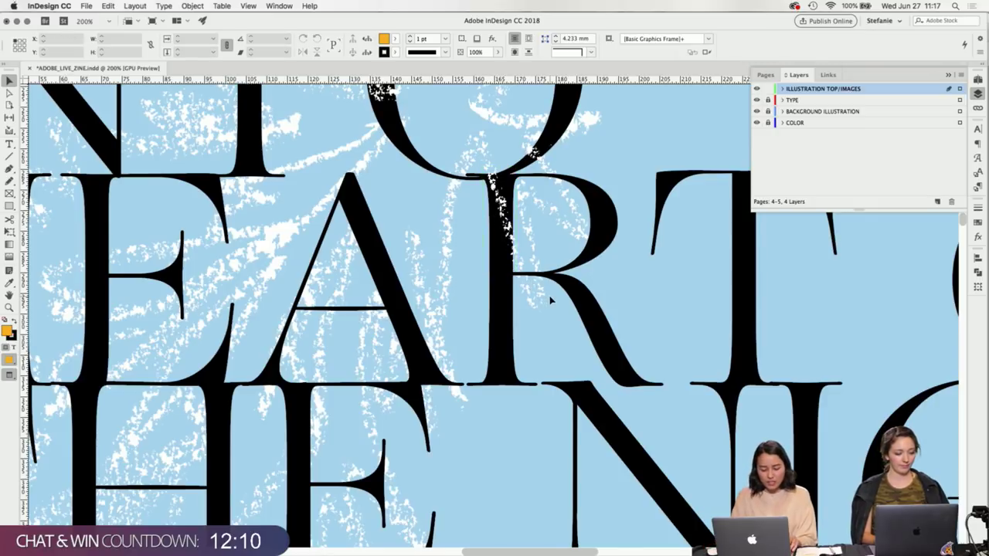
pyautogui.click(485, 213)
pyautogui.scroll(3, 621, 388)
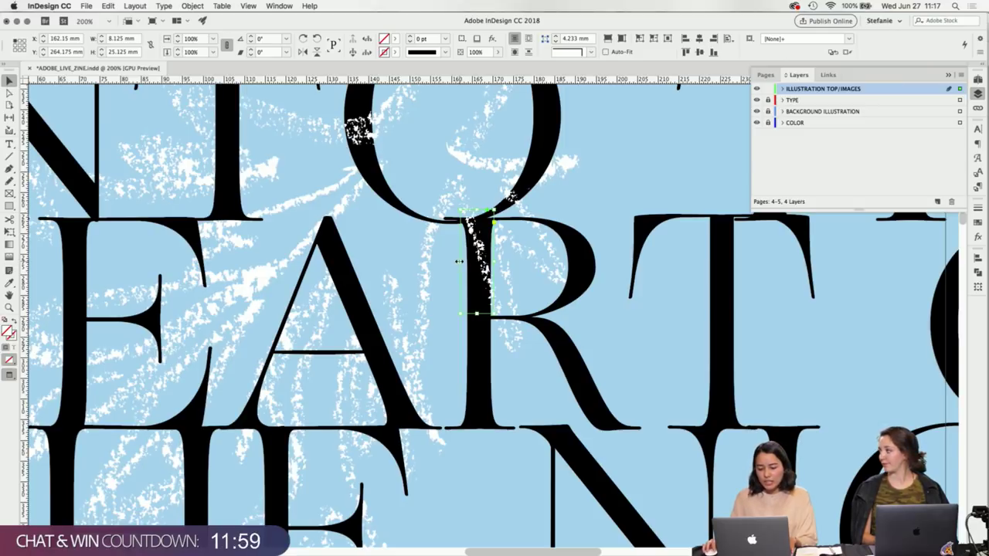
pyautogui.moveTo(458, 261); pyautogui.dragTo(417, 257)
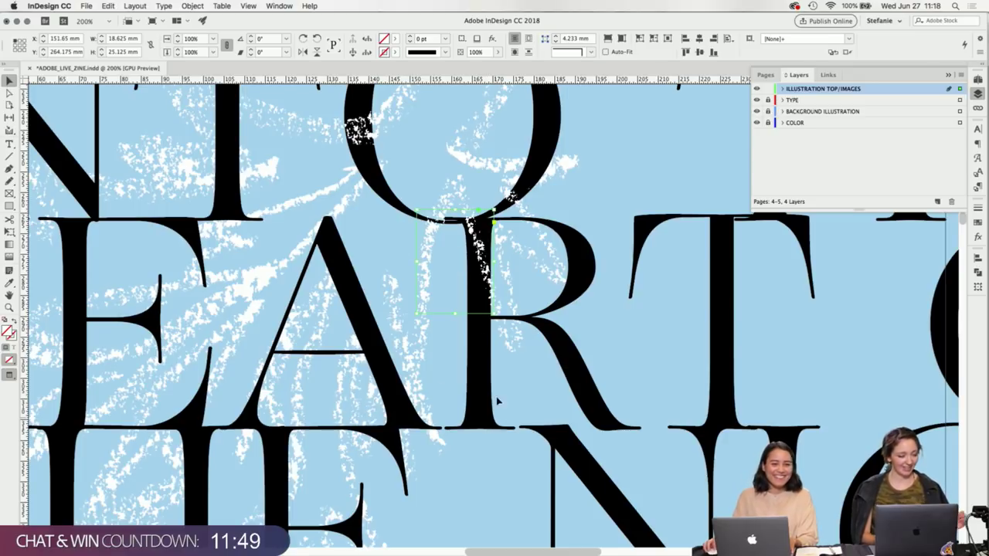
pyautogui.scroll(3, 479, 286)
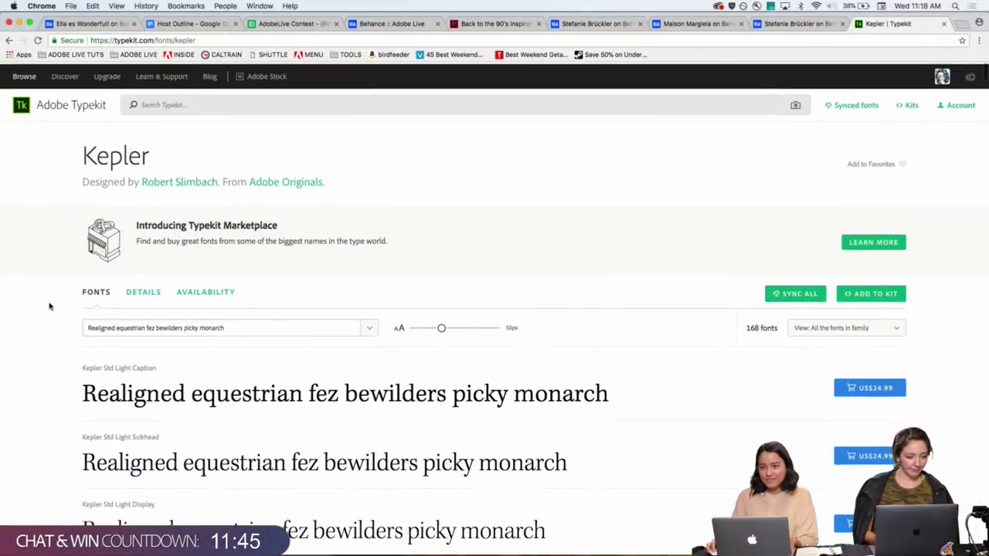
# Scroll the Kepler family's 168 fonts to compare their 'Realigned equestrian fez' sample lines.
pyautogui.scroll(-2, 49, 307)
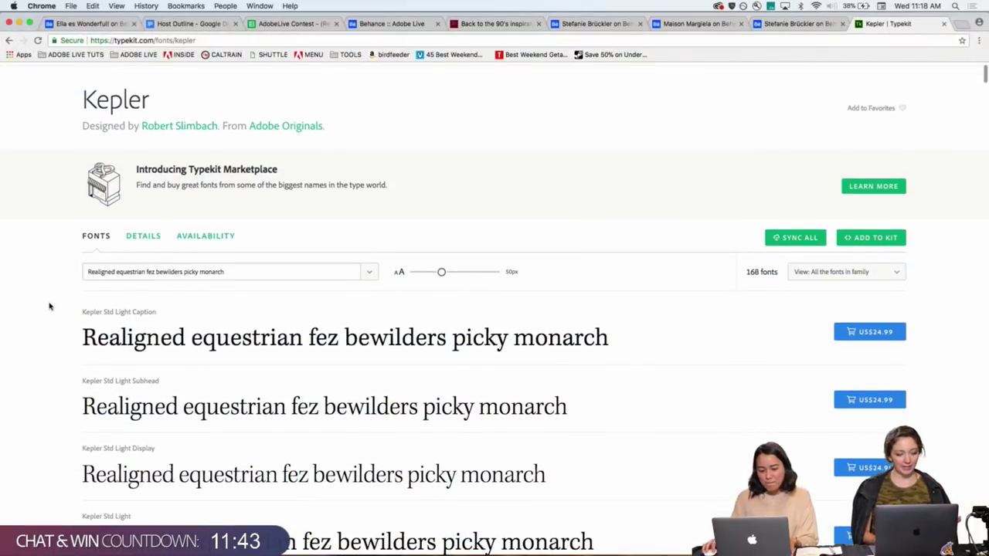
pyautogui.scroll(2, 47, 231)
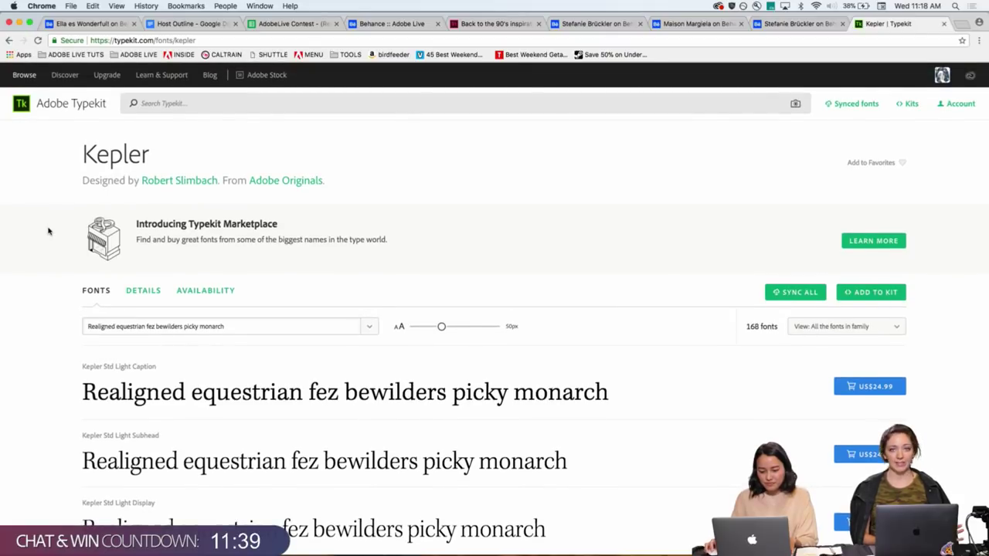
pyautogui.scroll(-2, 48, 231)
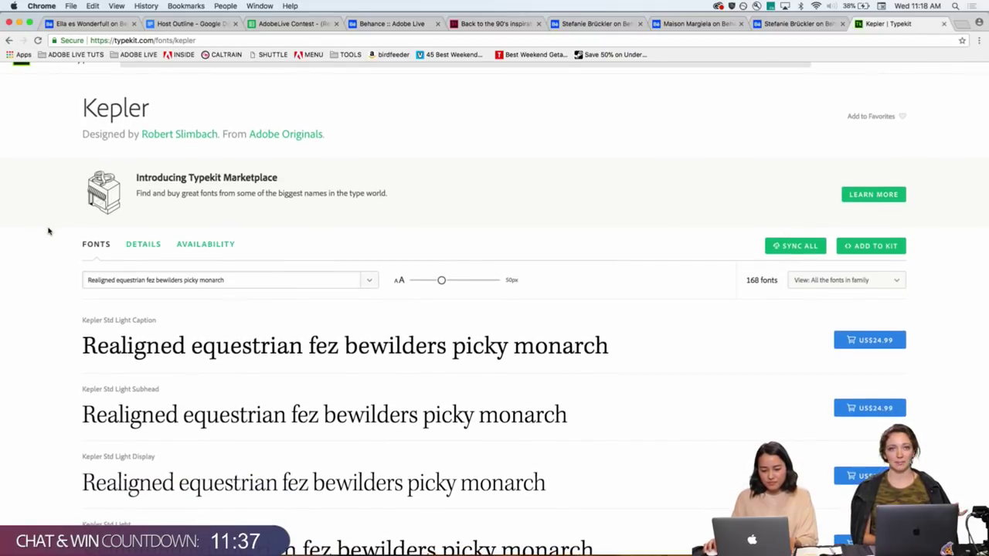
pyautogui.scroll(2, 48, 231)
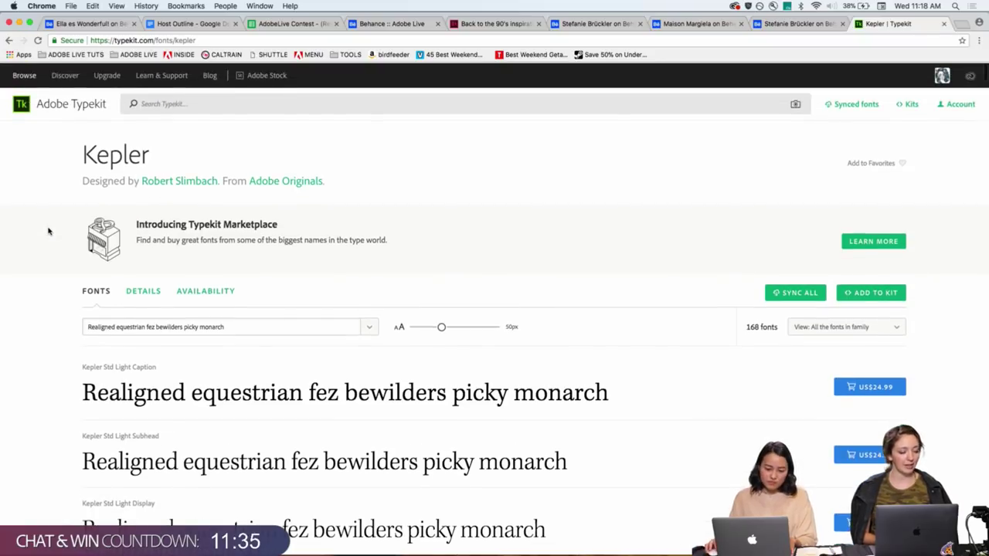
pyautogui.scroll(-10, 48, 231)
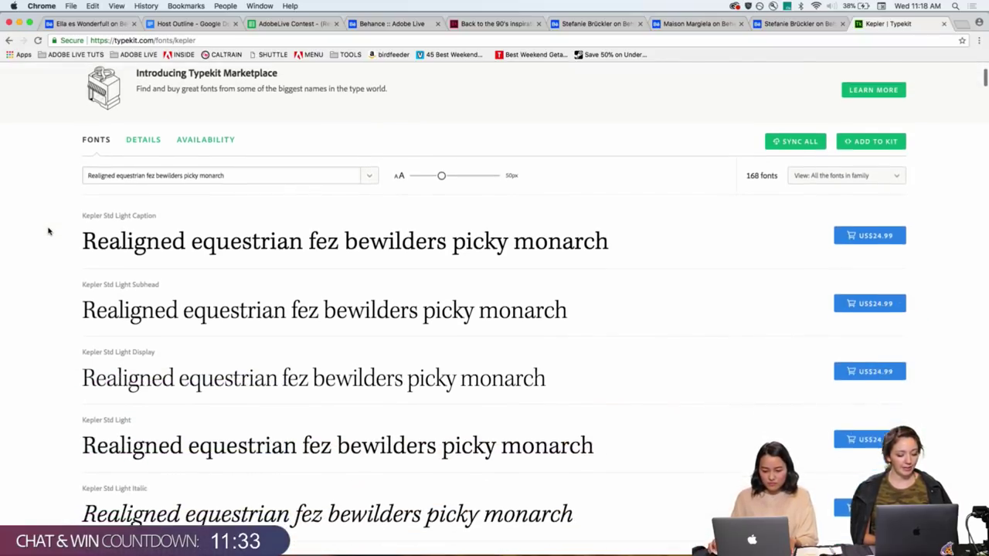
pyautogui.scroll(-10, 48, 231)
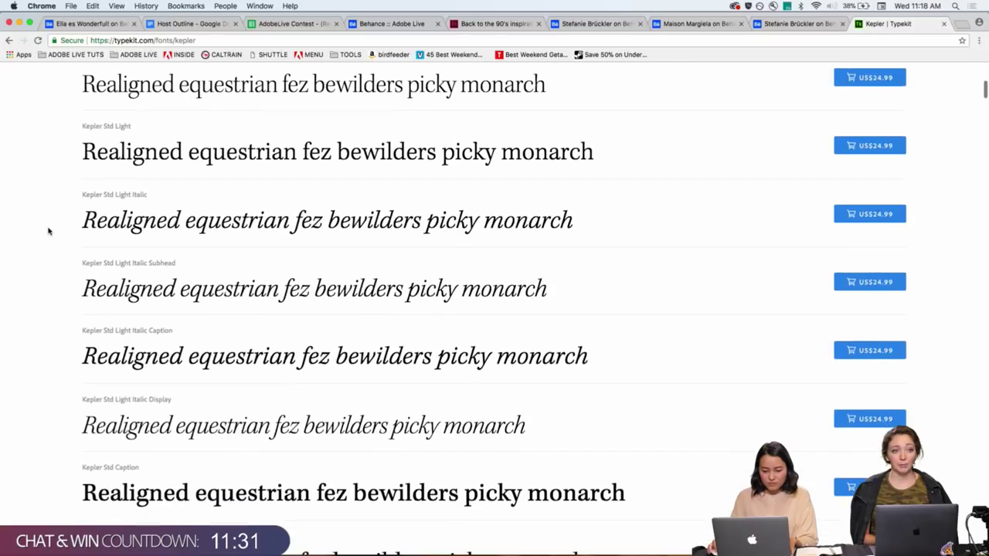
pyautogui.scroll(-10, 48, 231)
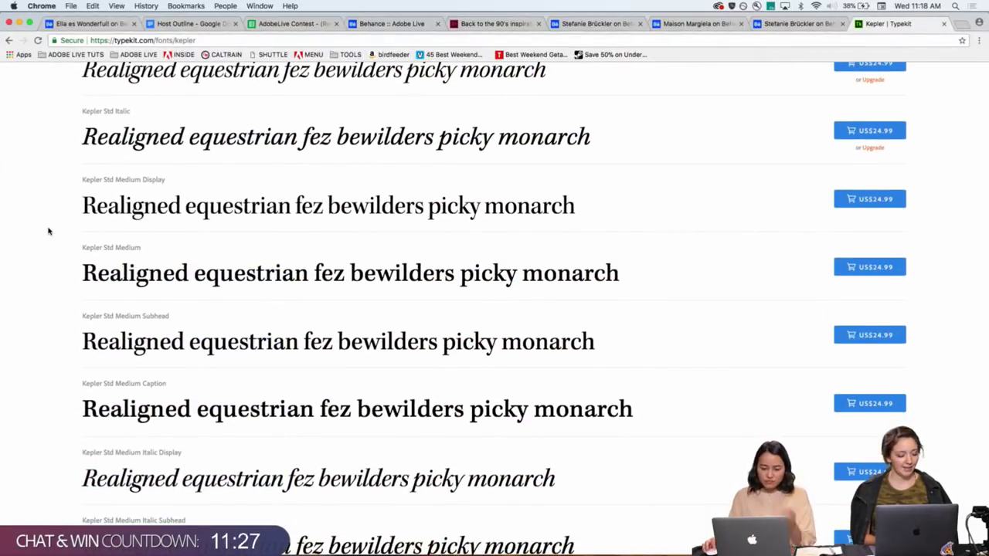
pyautogui.scroll(20, 48, 230)
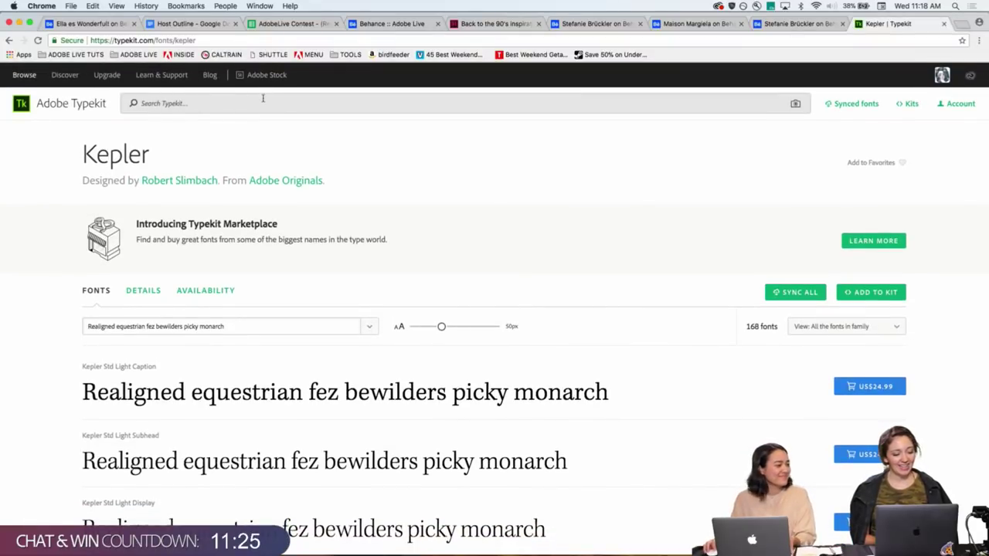
# Load the Typekit Hidden Treasures of the Bauhaus Dessau page from the 'hidd' address suggestion.
pyautogui.click(142, 40)
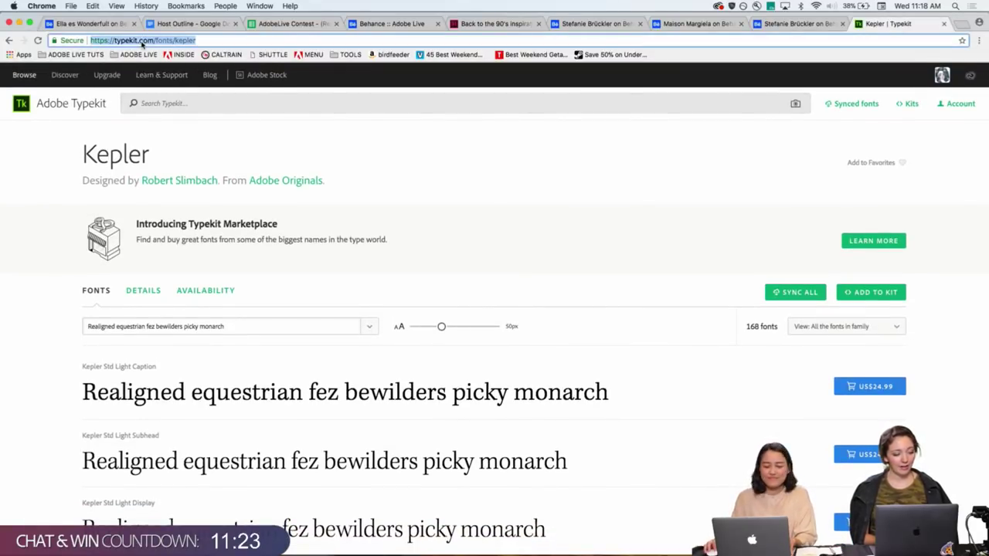
pyautogui.write('hidd')
pyautogui.press('Down')
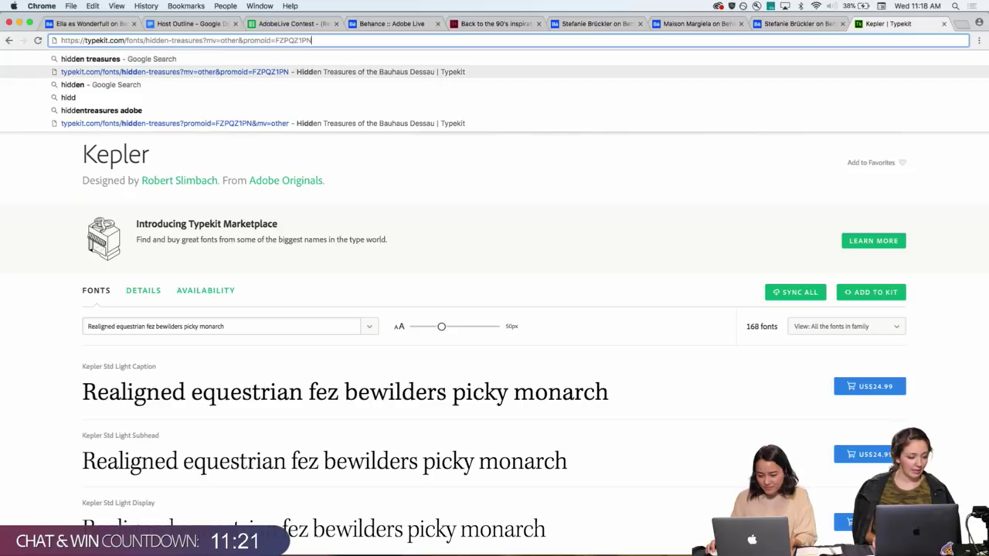
pyautogui.press('Return')
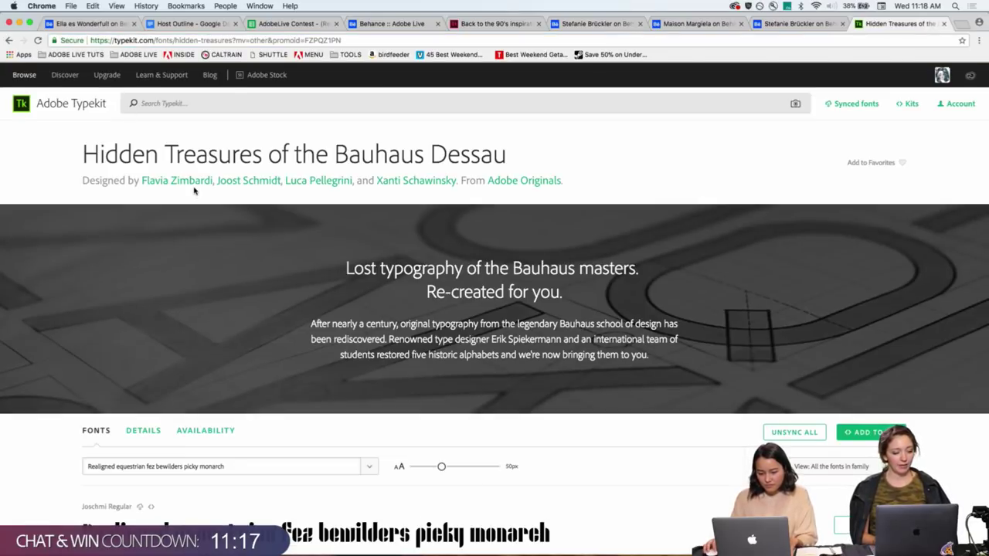
# Scroll to the Joschmi and Xants font samples and highlight the two sample lines.
pyautogui.scroll(-2, 247, 198)
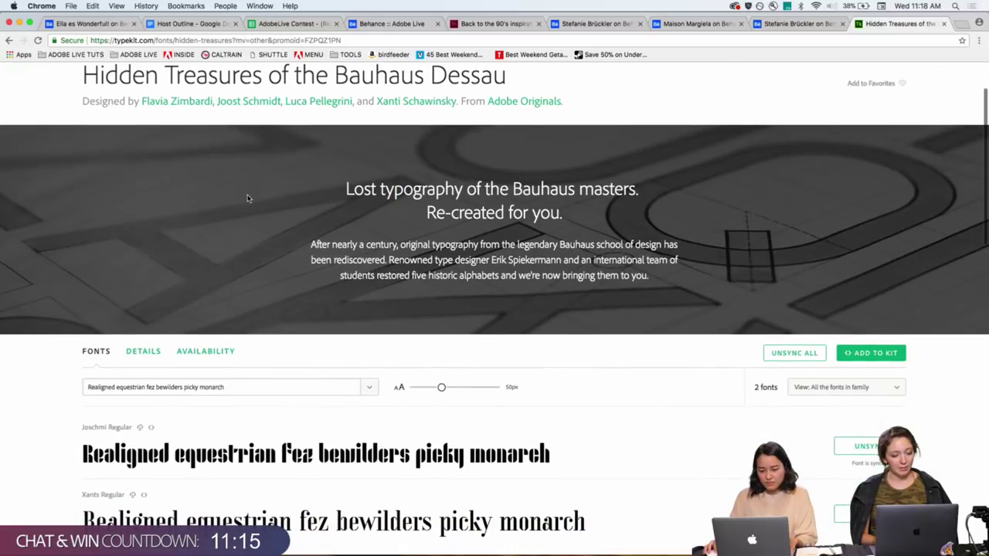
pyautogui.scroll(-5, 145, 295)
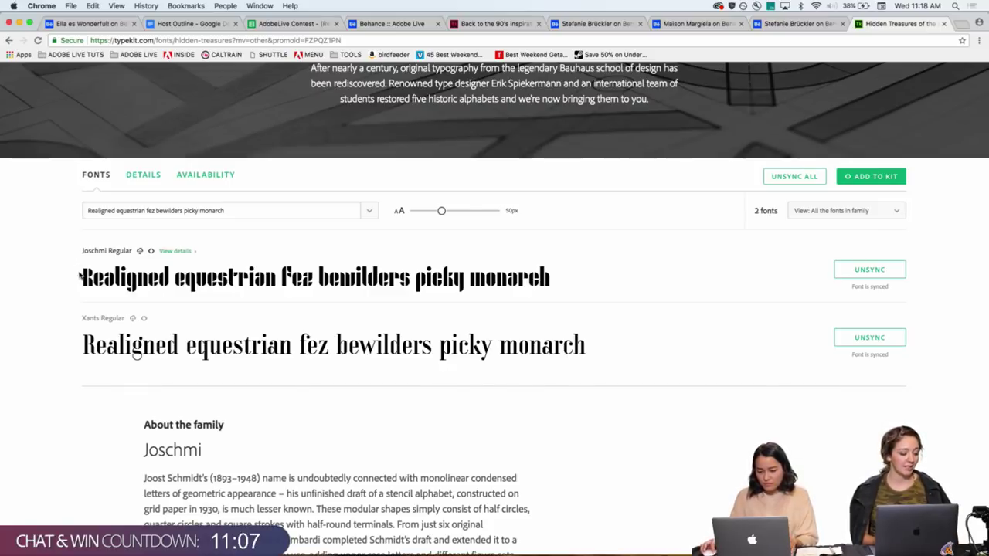
pyautogui.scroll(-1, 78, 272)
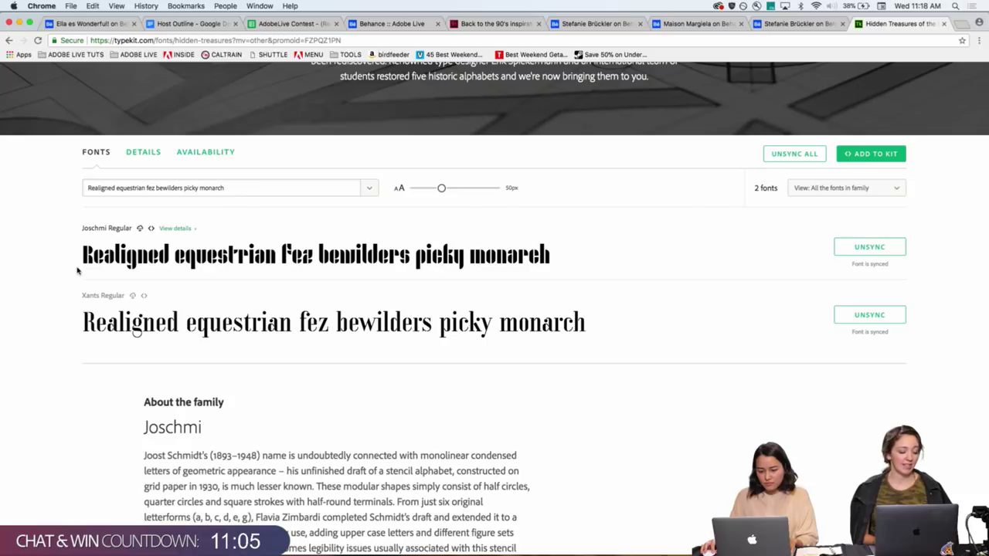
pyautogui.moveTo(82, 257); pyautogui.dragTo(560, 327)
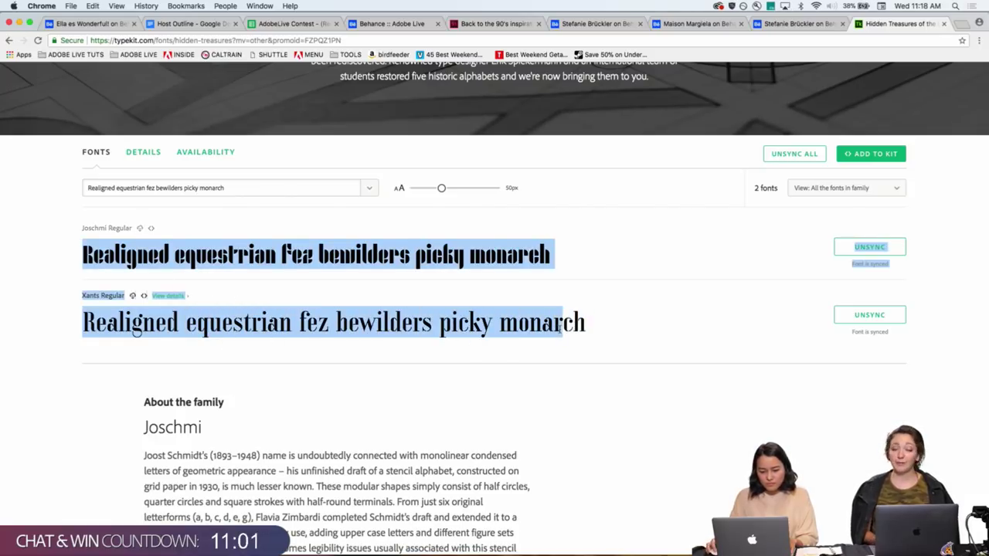
pyautogui.scroll(5, 102, 288)
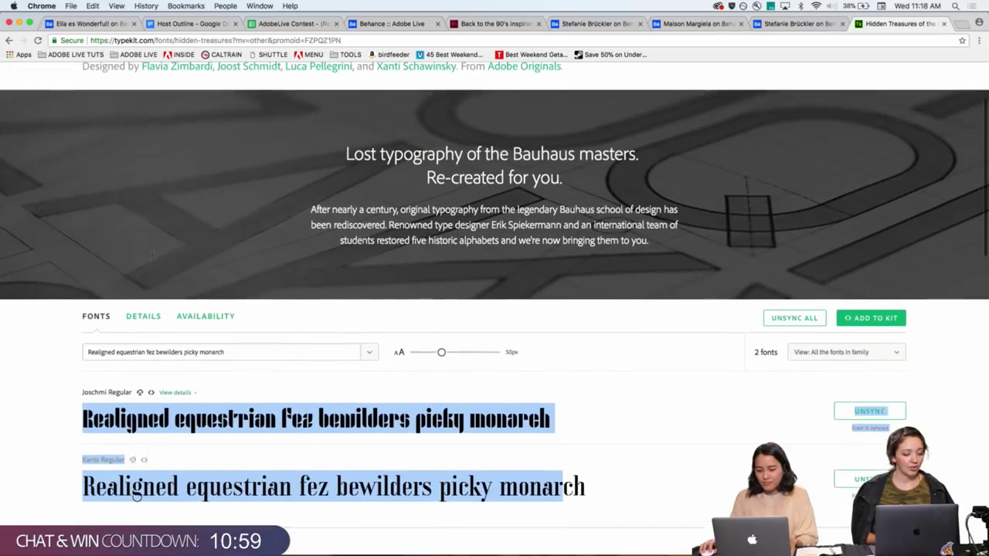
pyautogui.scroll(2, 101, 287)
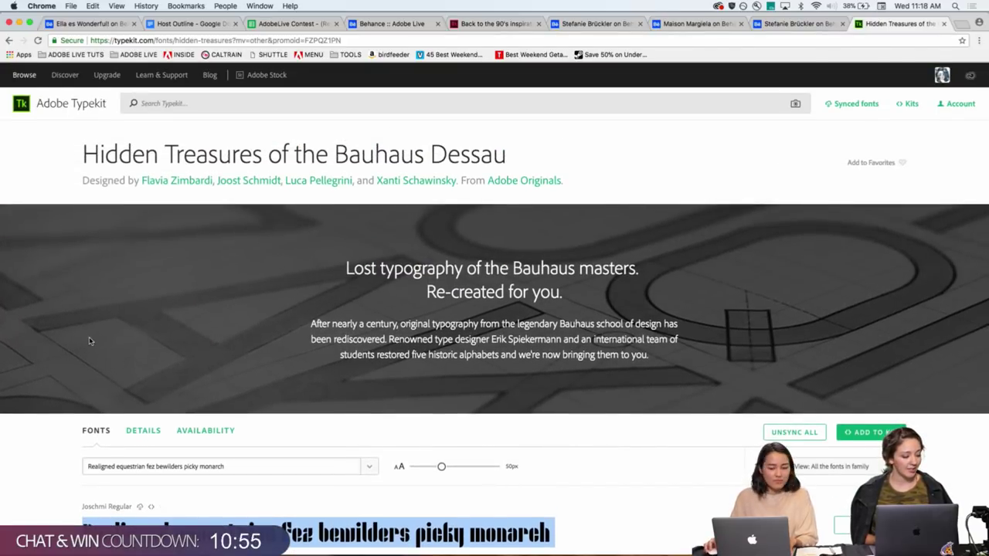
pyautogui.scroll(-4, 89, 340)
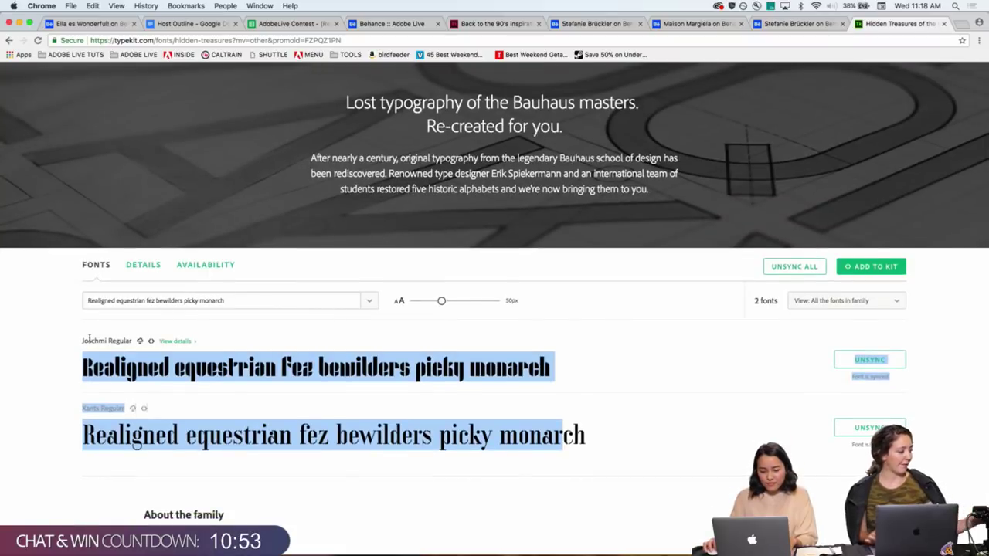
pyautogui.click(78, 378)
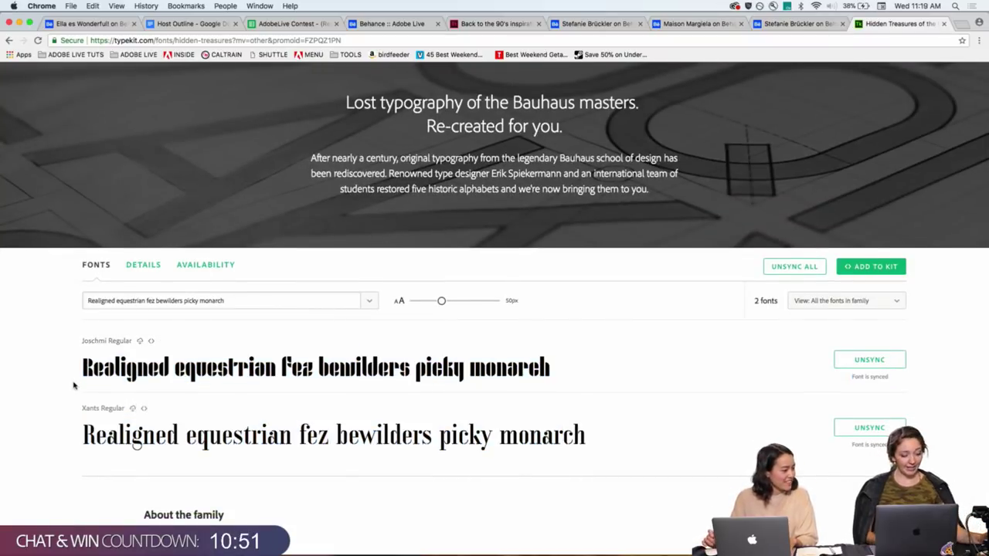
pyautogui.scroll(-2, 73, 384)
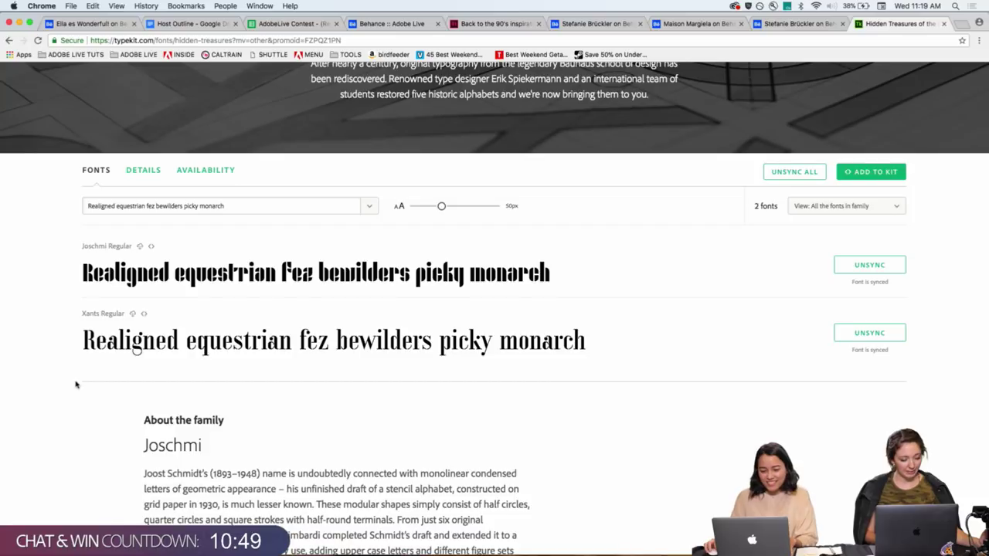
pyautogui.scroll(-2, 76, 384)
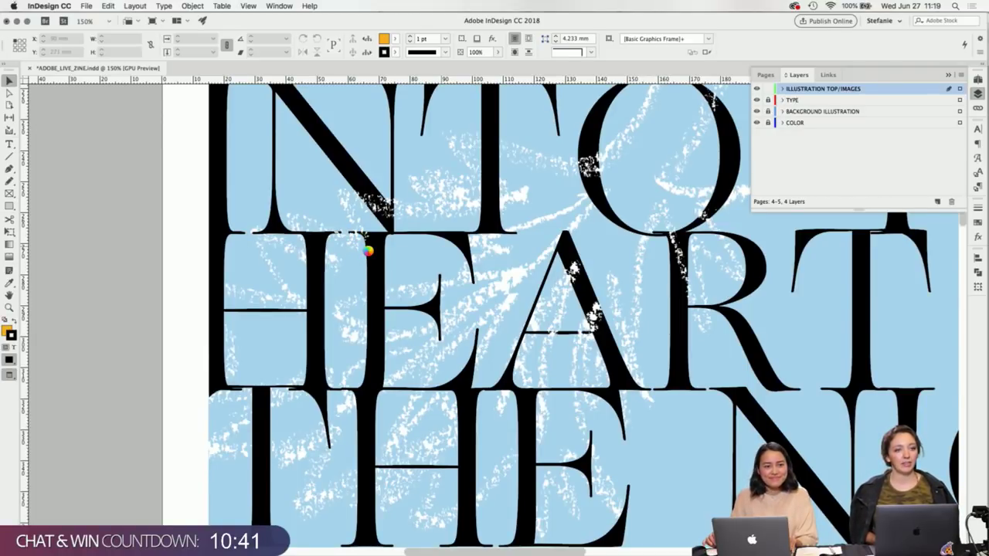
# Stretch the small illustration frame over the letters taller and shorten it from the top.
pyautogui.click(368, 250)
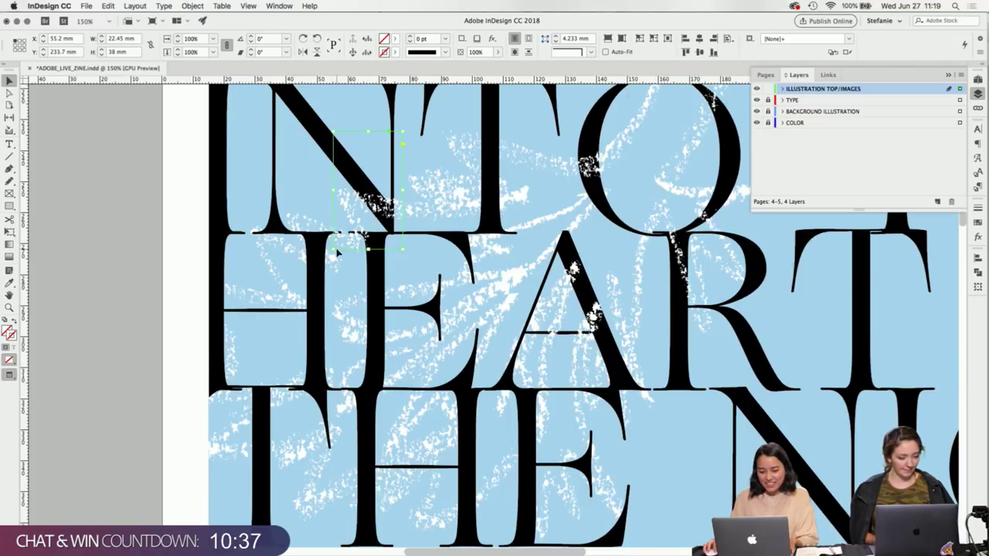
pyautogui.moveTo(332, 251); pyautogui.dragTo(353, 347)
pyautogui.moveTo(377, 131); pyautogui.dragTo(375, 271)
pyautogui.scroll(-2, 386, 270)
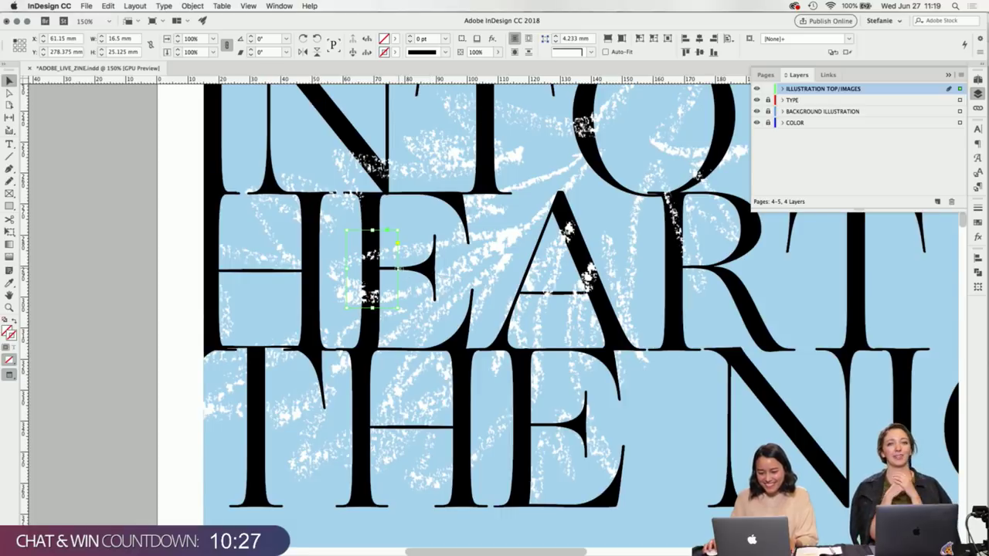
pyautogui.moveTo(397, 269)
pyautogui.mouseDown()
pyautogui.moveTo(452, 271)
pyautogui.moveTo(405, 269)
pyautogui.mouseUp()
pyautogui.scroll(-1, 396, 285)
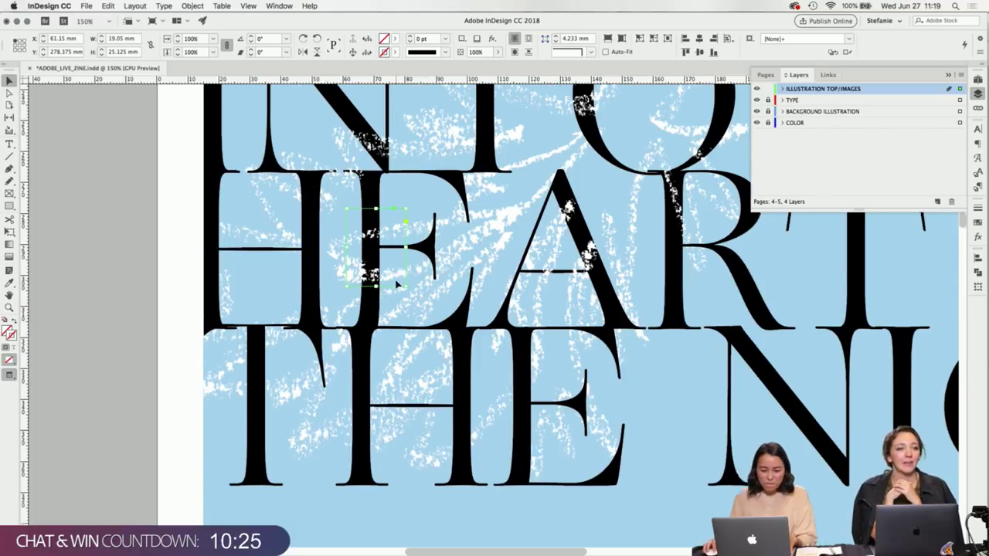
pyautogui.scroll(-3, 396, 284)
pyautogui.hscroll(2, 410, 261)
pyautogui.scroll(2, 409, 261)
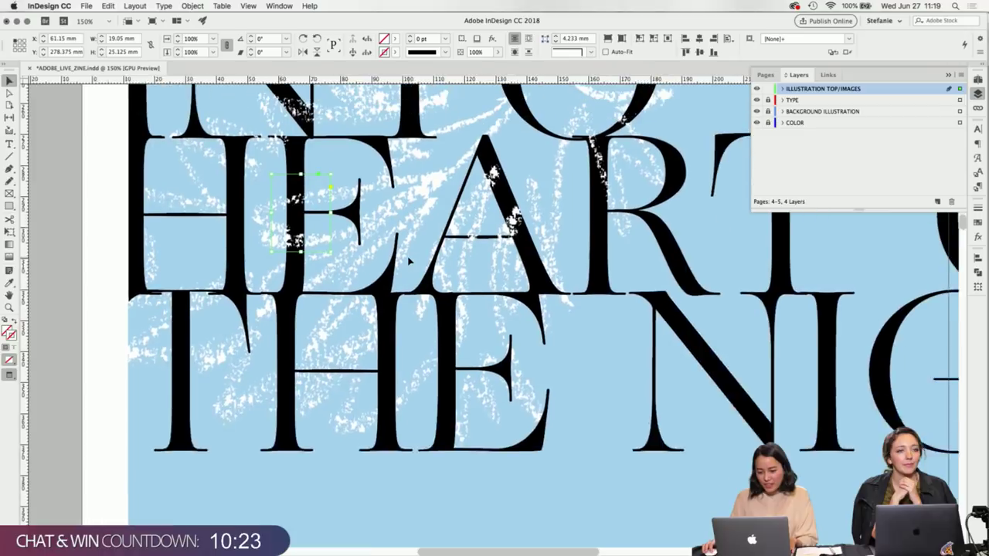
pyautogui.scroll(2, 409, 261)
pyautogui.hscroll(-1, 409, 262)
pyautogui.click(430, 281)
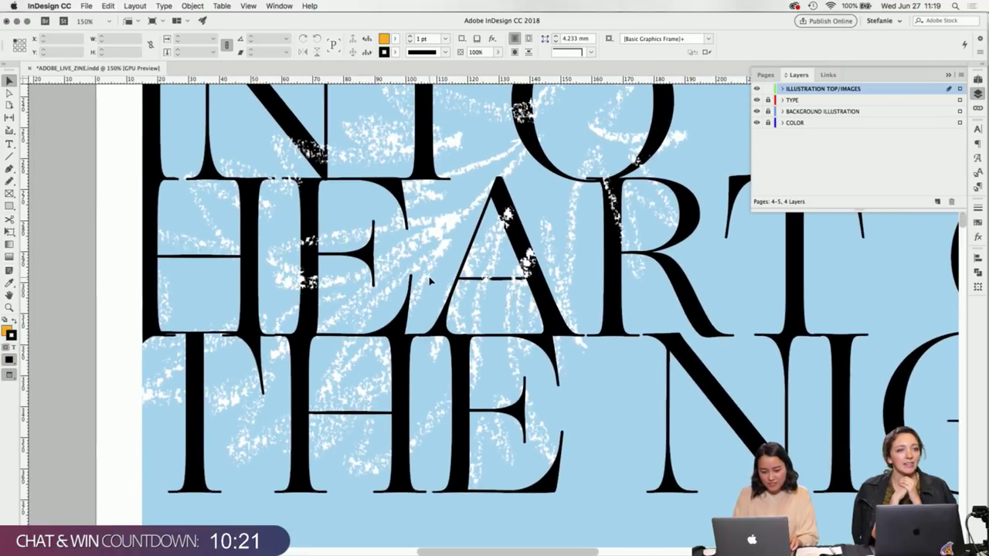
# Move the frame onto the H and fit it to the left stroke, extending it downward.
pyautogui.click(355, 289)
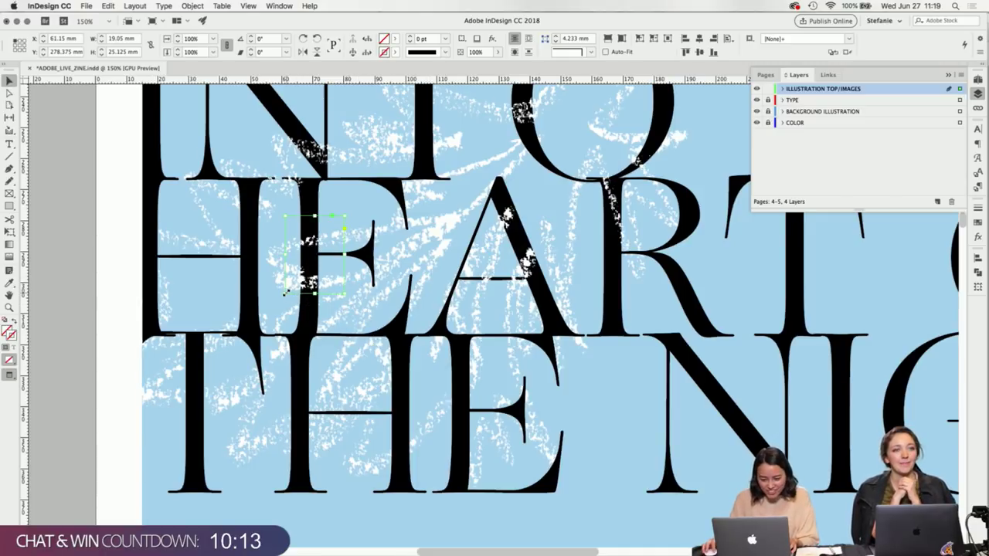
pyautogui.moveTo(285, 293); pyautogui.dragTo(139, 282)
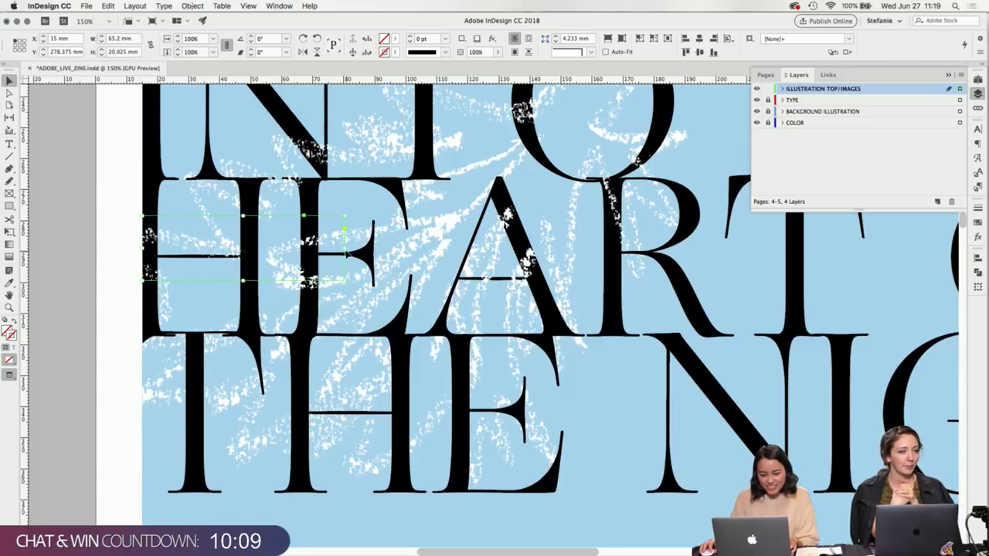
pyautogui.moveTo(345, 249); pyautogui.dragTo(183, 248)
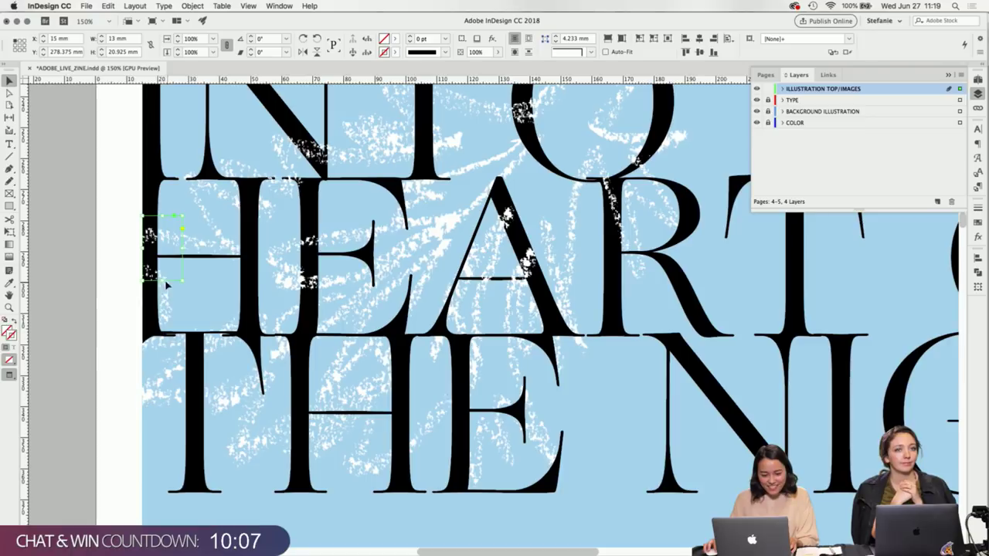
pyautogui.moveTo(167, 286); pyautogui.dragTo(160, 357)
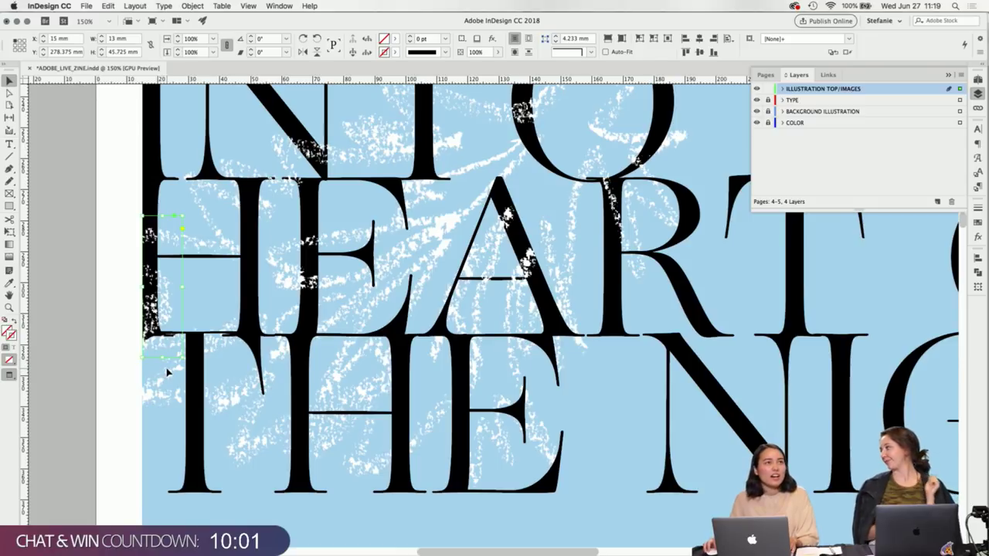
pyautogui.scroll(-1, 166, 373)
pyautogui.moveTo(161, 352)
pyautogui.mouseDown()
pyautogui.moveTo(161, 392)
pyautogui.moveTo(162, 357)
pyautogui.mouseUp()
pyautogui.click(265, 493)
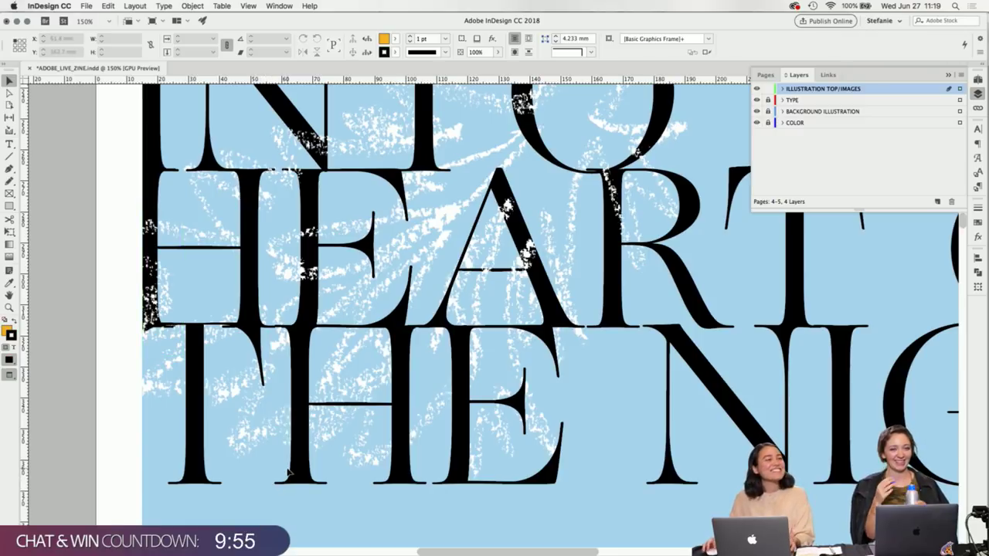
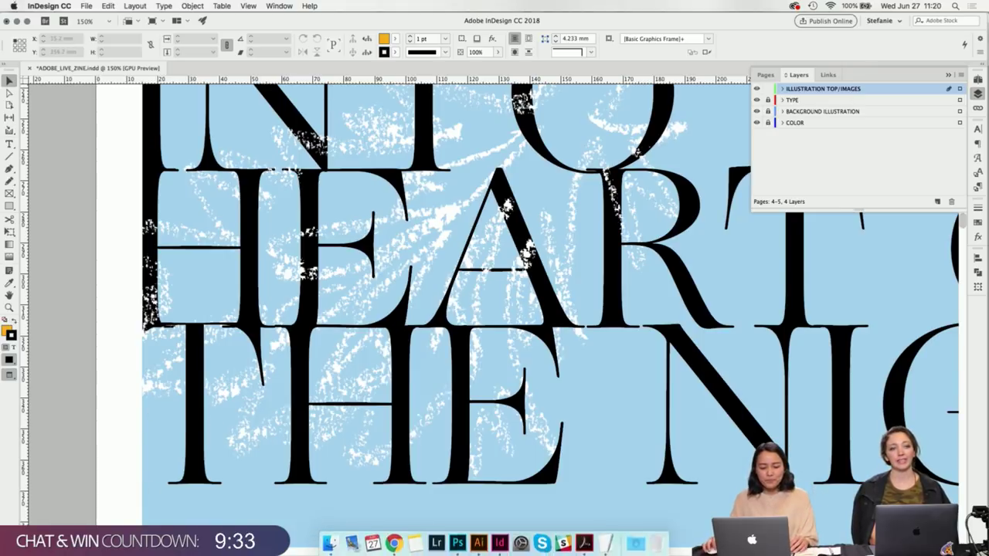
# Select the speckle piece at HEART's left edge and narrow it slightly.
pyautogui.click(165, 328)
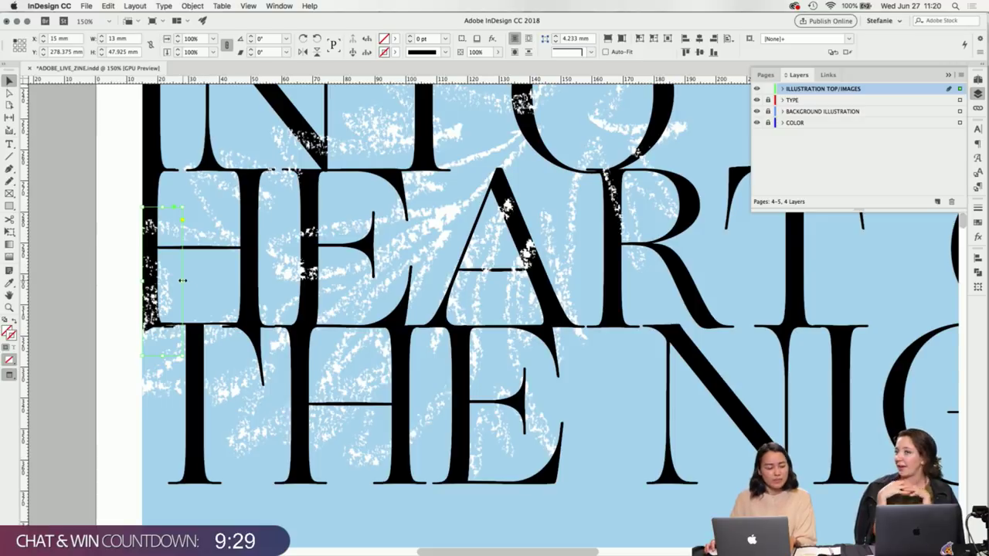
pyautogui.moveTo(182, 280)
pyautogui.mouseDown()
pyautogui.moveTo(209, 280)
pyautogui.moveTo(174, 280)
pyautogui.mouseUp()
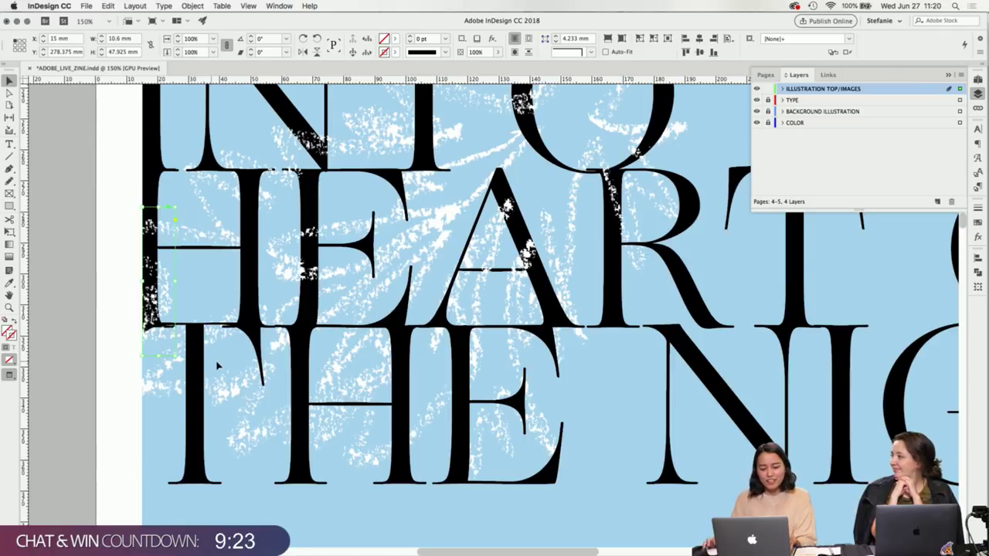
pyautogui.hscroll(1, 238, 385)
pyautogui.hscroll(2, 238, 385)
pyautogui.scroll(-1, 238, 384)
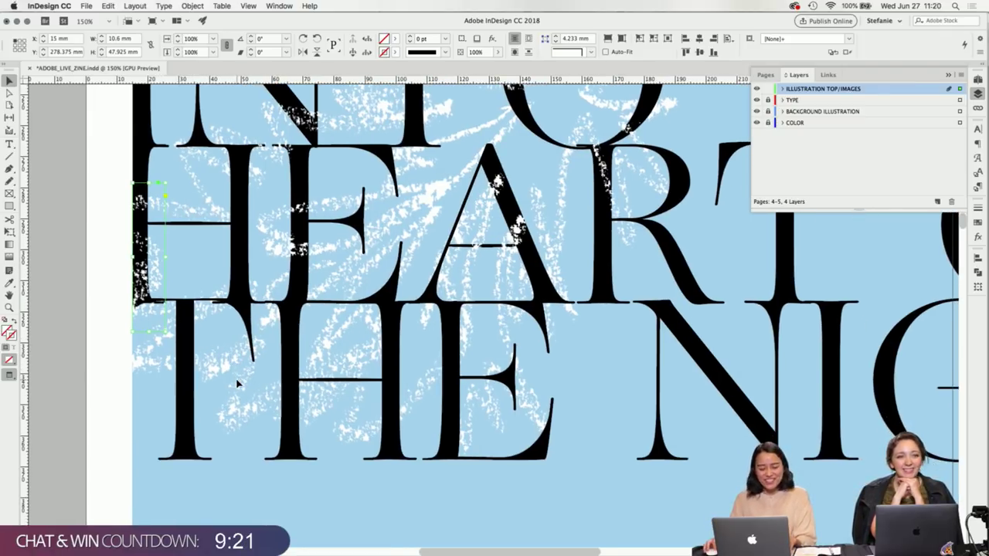
pyautogui.click(137, 284)
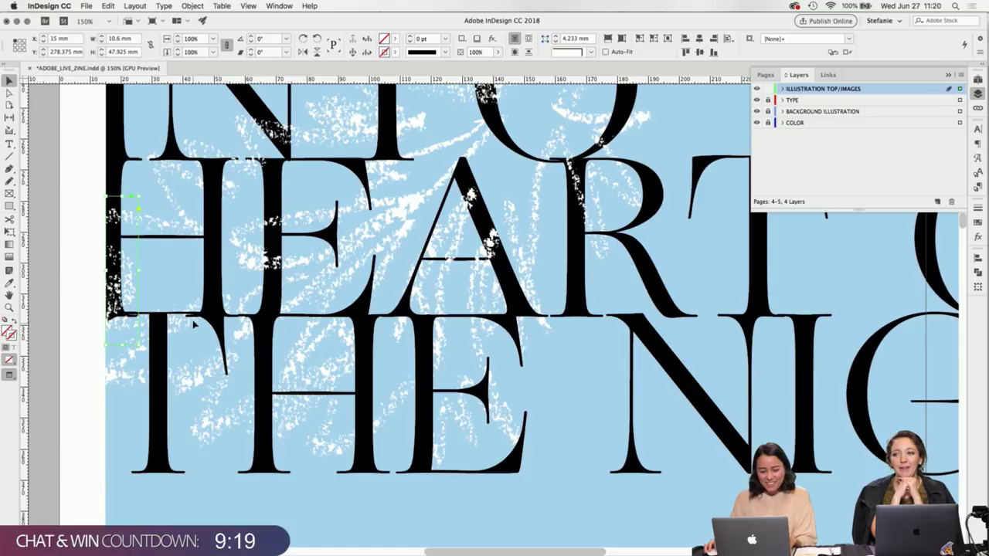
pyautogui.scroll(-3, 276, 415)
pyautogui.hscroll(1, 276, 414)
pyautogui.scroll(2, 282, 392)
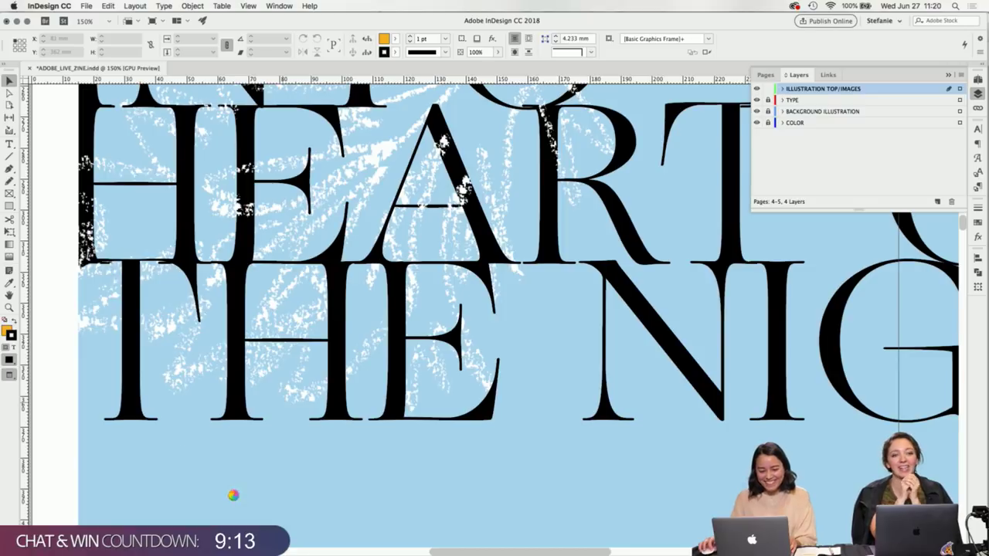
# Re-crop the speckle piece down onto the stem of the T in THE.
pyautogui.click(114, 271)
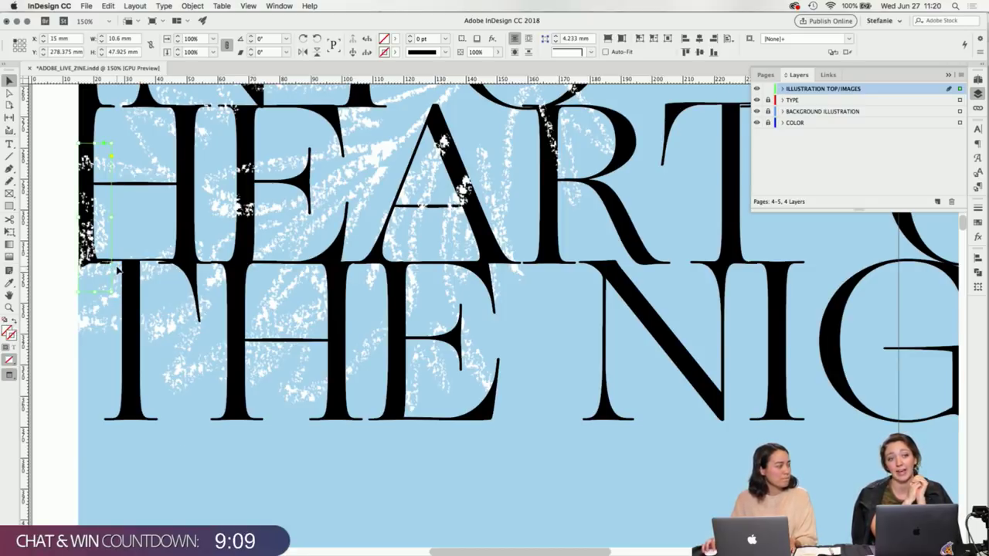
pyautogui.moveTo(113, 293); pyautogui.dragTo(247, 396)
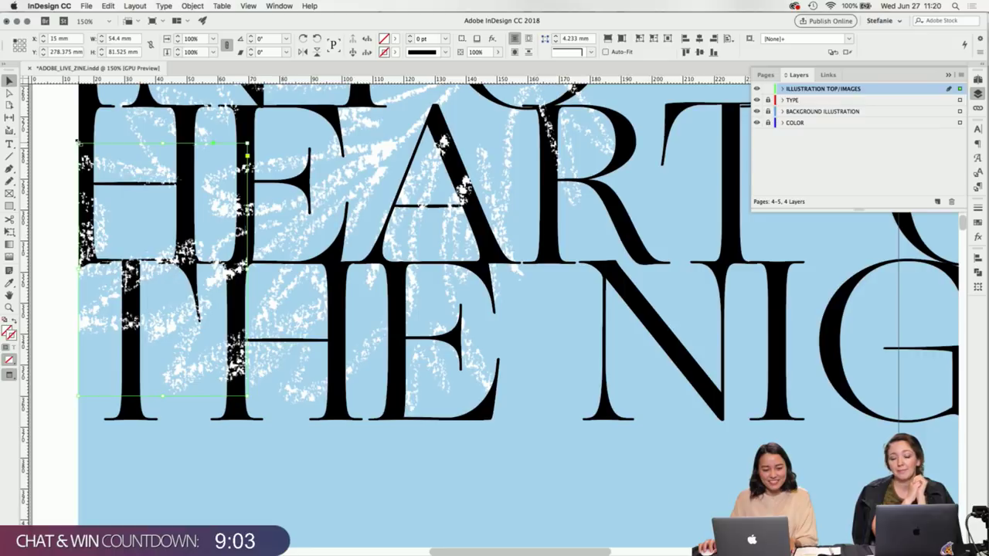
pyautogui.moveTo(77, 142); pyautogui.dragTo(222, 330)
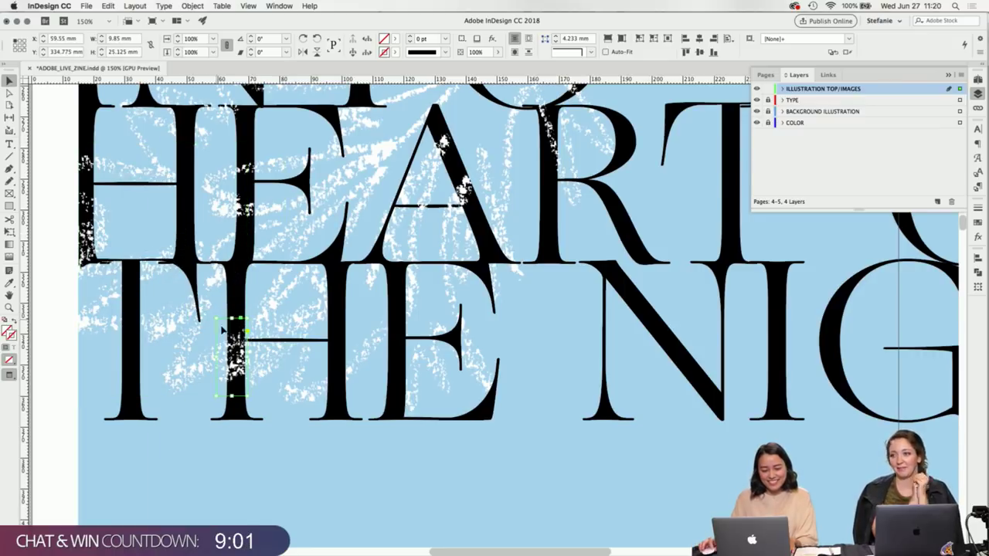
pyautogui.press('super+equal')
pyautogui.press('super+equal')
pyautogui.press('super+equal')
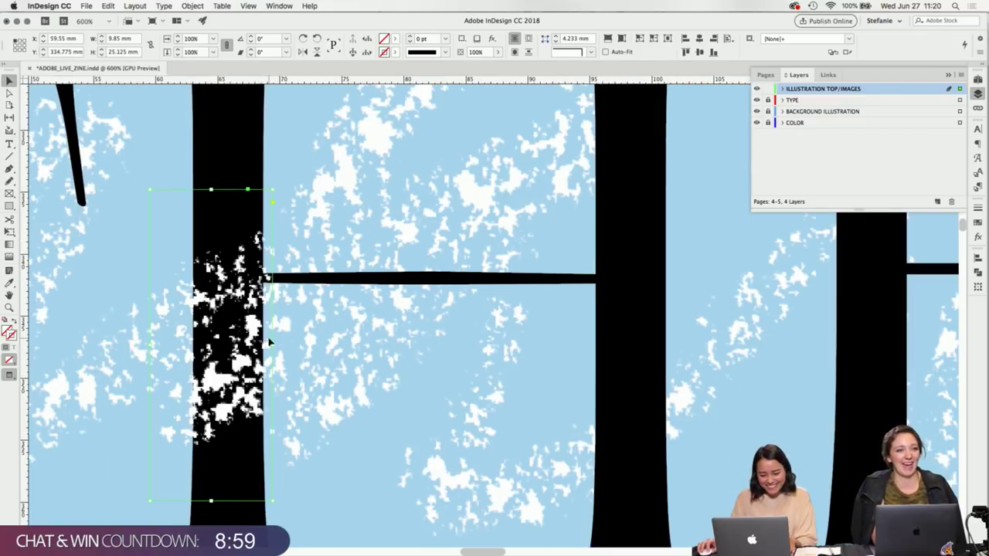
# Trim the crop's right side so it matches the T stem's width.
pyautogui.moveTo(270, 342); pyautogui.dragTo(264, 344)
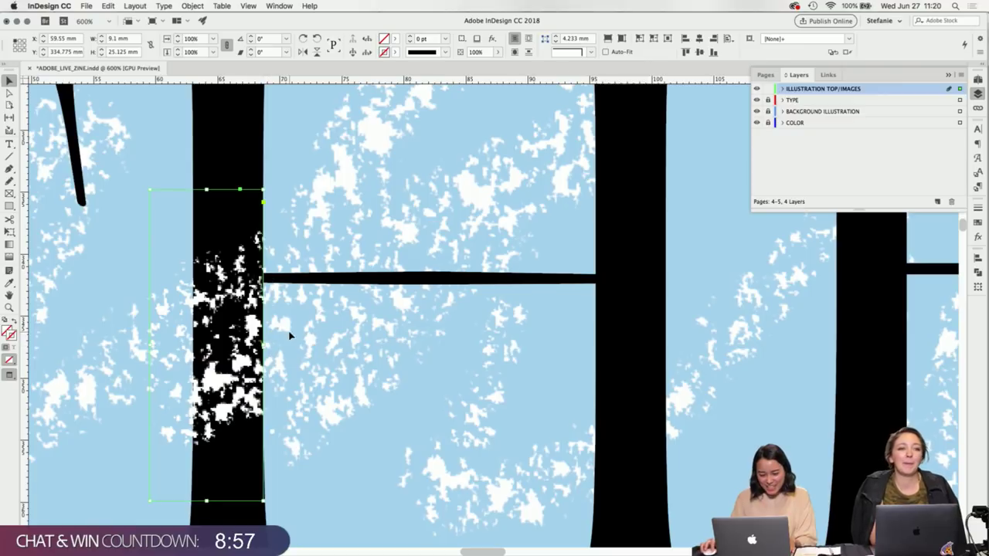
pyautogui.click(290, 334)
pyautogui.press('super+minus')
pyautogui.press('super+minus')
pyautogui.scroll(2, 233, 303)
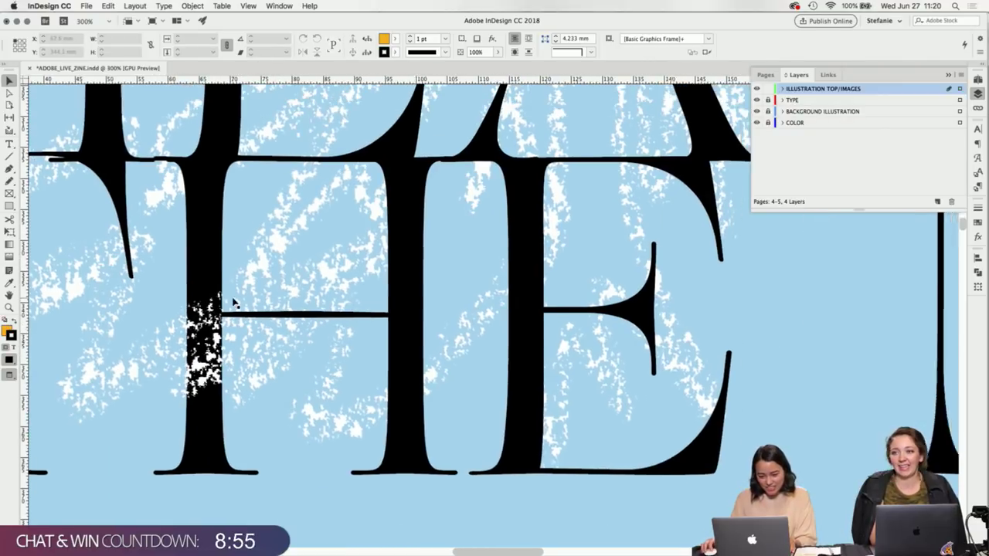
pyautogui.scroll(2, 233, 303)
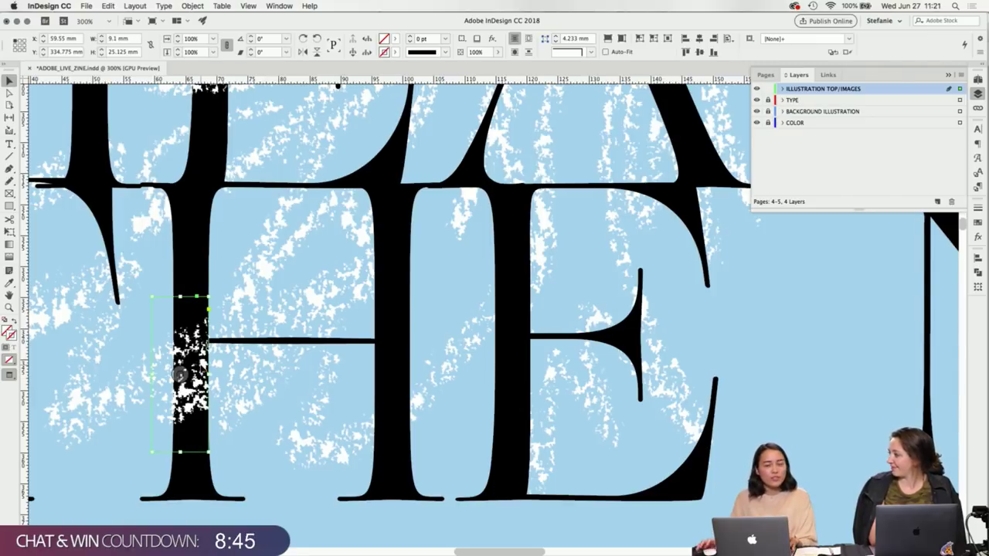
# Reposition the crop as a 6 mm strip over the H's left stem.
pyautogui.moveTo(208, 375); pyautogui.dragTo(408, 388)
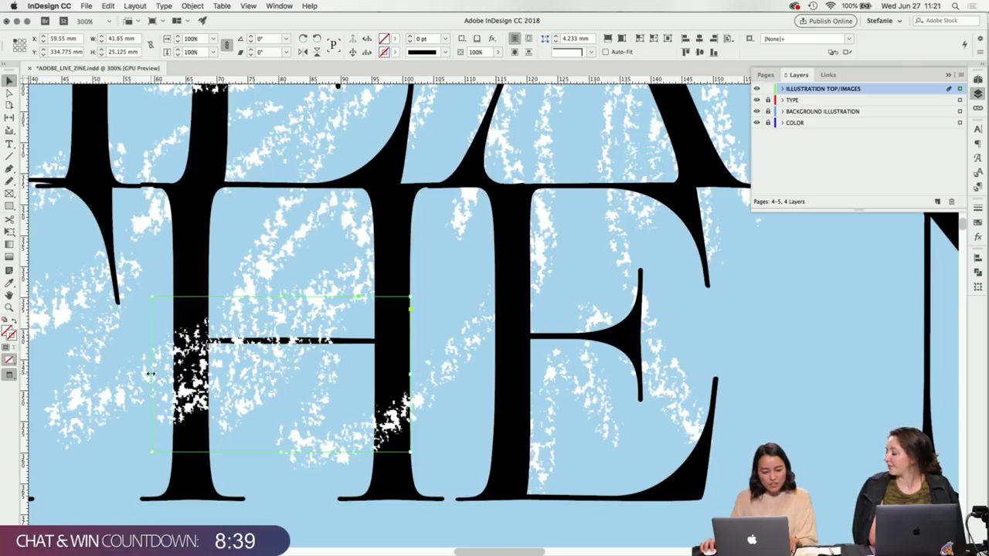
pyautogui.moveTo(152, 374); pyautogui.dragTo(374, 381)
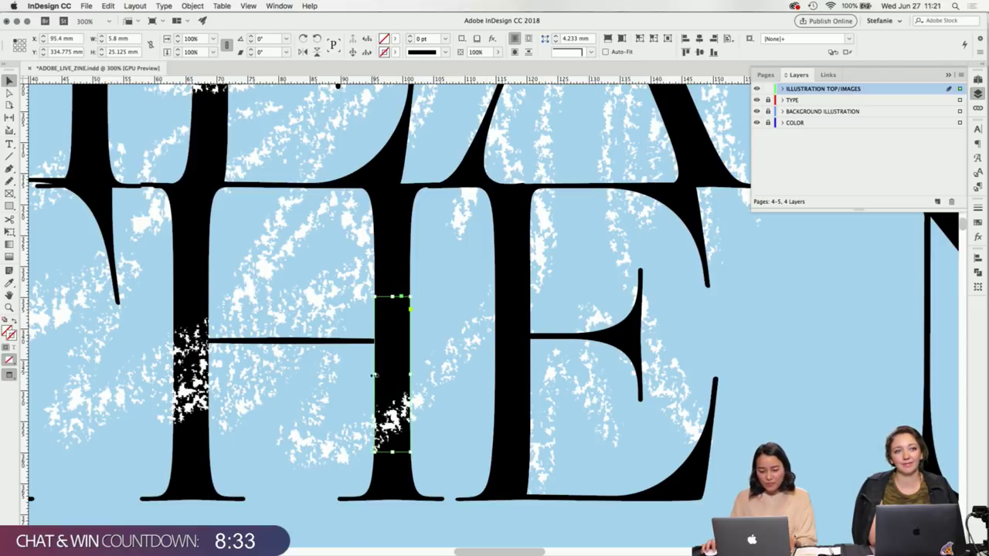
pyautogui.moveTo(373, 376); pyautogui.dragTo(372, 376)
# Widen the H-stem crop toward the E, trimming its left side past the H.
pyautogui.click(442, 418)
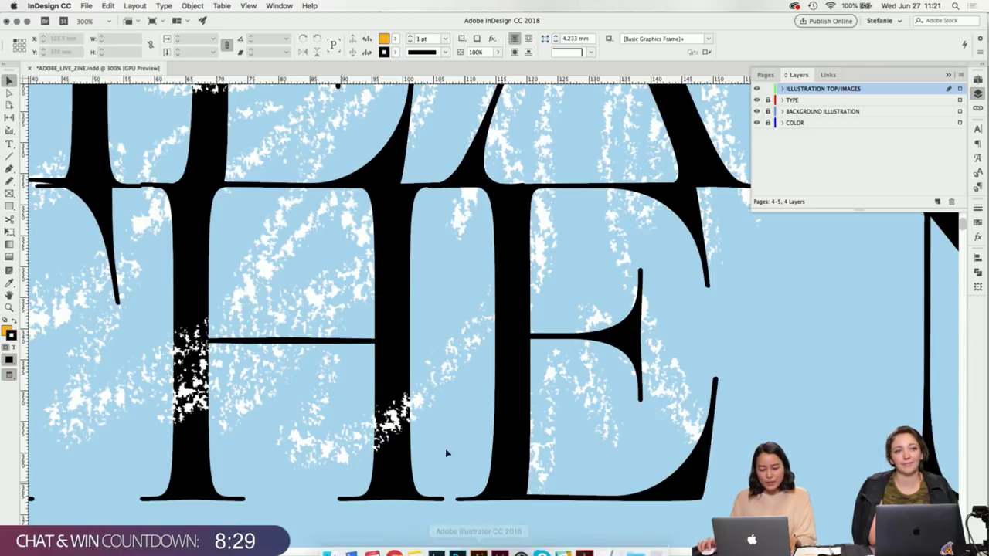
pyautogui.scroll(-1, 445, 453)
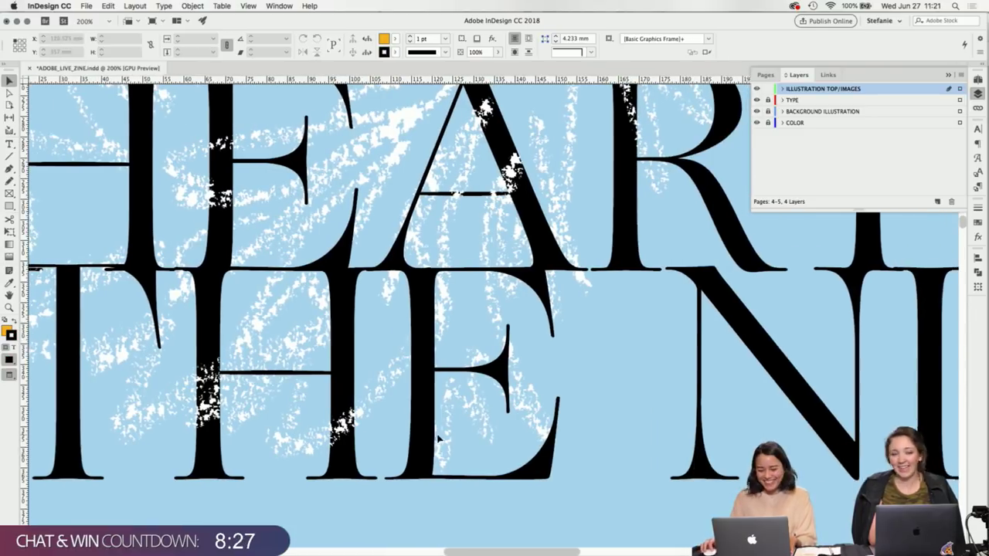
pyautogui.hscroll(2, 438, 439)
pyautogui.click(342, 426)
pyautogui.hscroll(1, 409, 432)
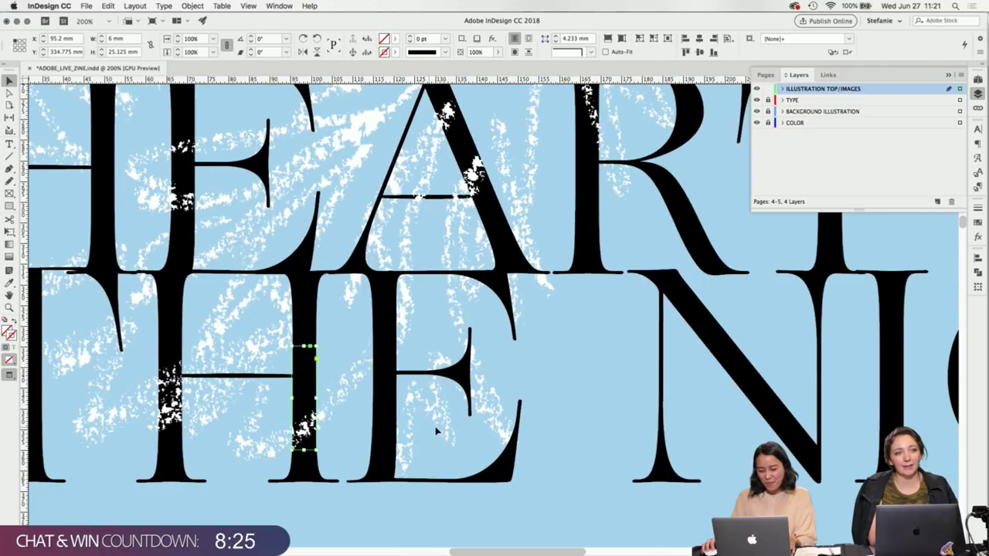
pyautogui.click(437, 431)
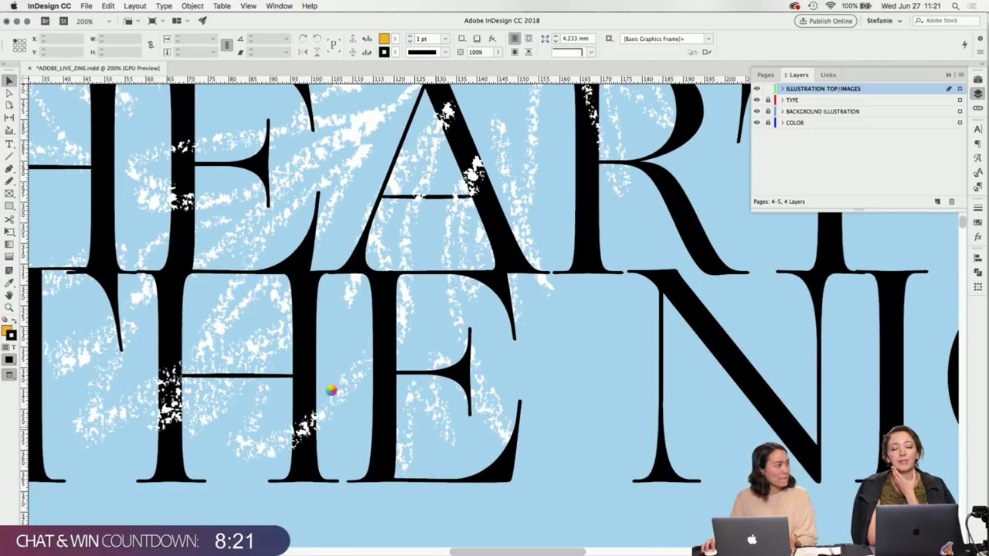
pyautogui.click(335, 430)
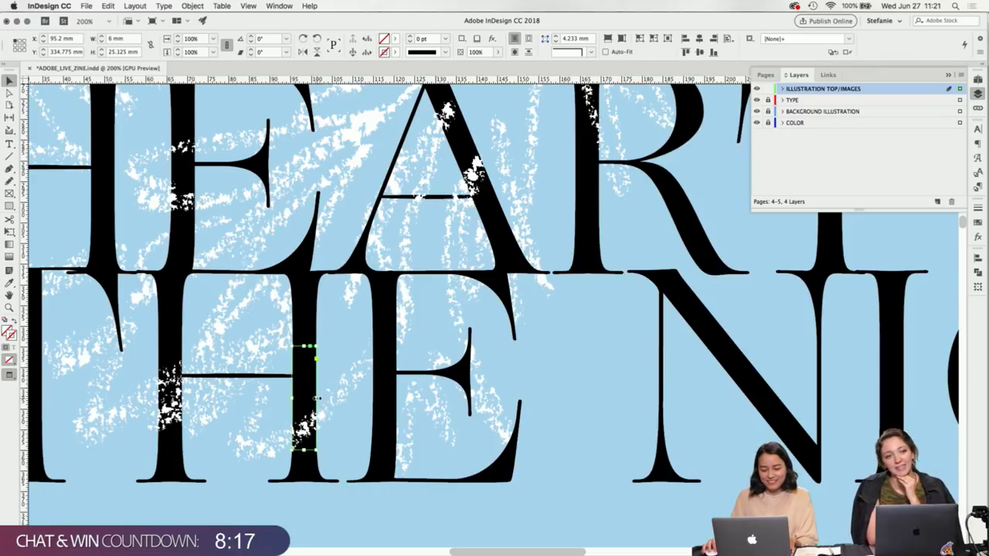
pyautogui.moveTo(317, 398); pyautogui.dragTo(431, 408)
pyautogui.moveTo(293, 402); pyautogui.dragTo(368, 399)
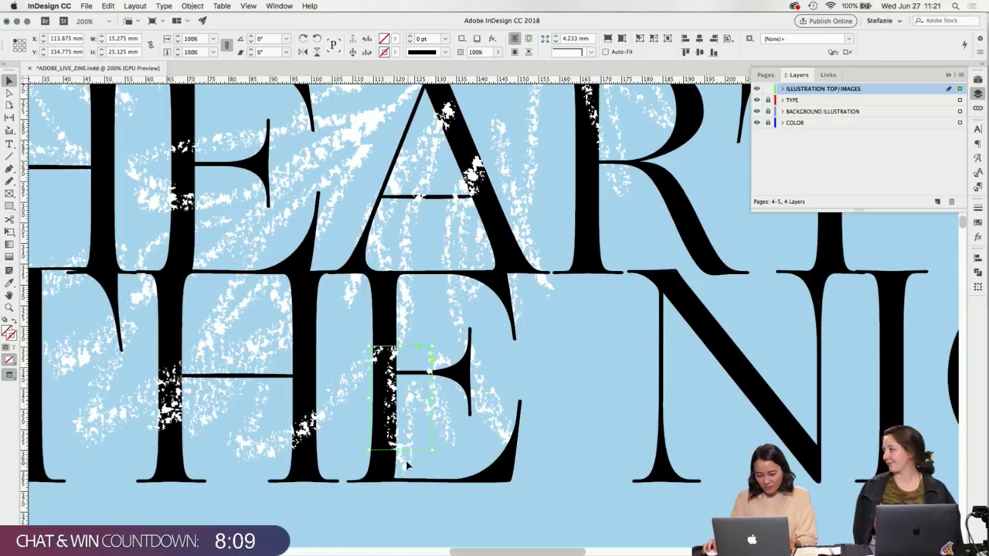
# Adjust the crop's top and bottom into a small 13.125 × 10.767 mm piece over the E's top.
pyautogui.moveTo(401, 451)
pyautogui.mouseDown()
pyautogui.moveTo(400, 476)
pyautogui.moveTo(402, 451)
pyautogui.mouseUp()
pyautogui.scroll(5, 405, 454)
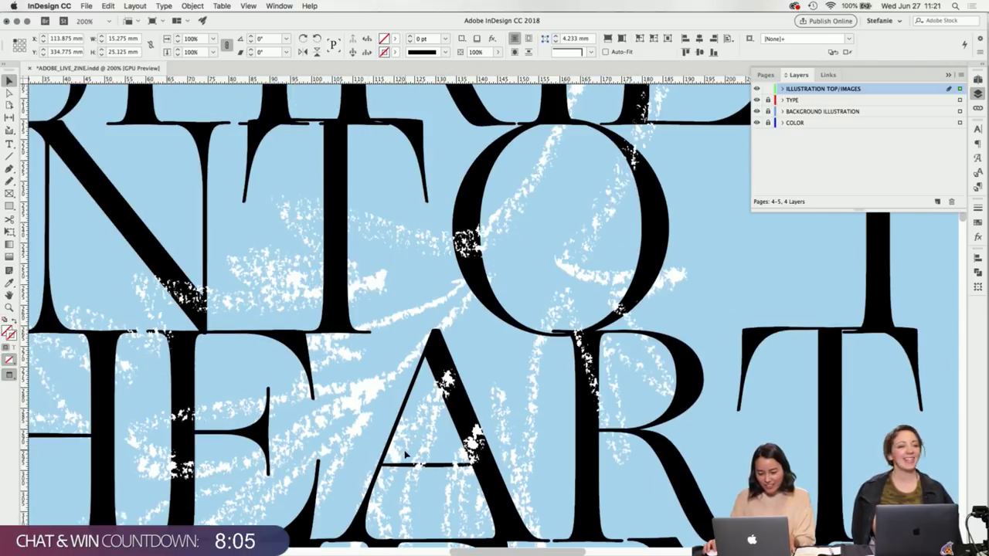
pyautogui.scroll(-4, 405, 454)
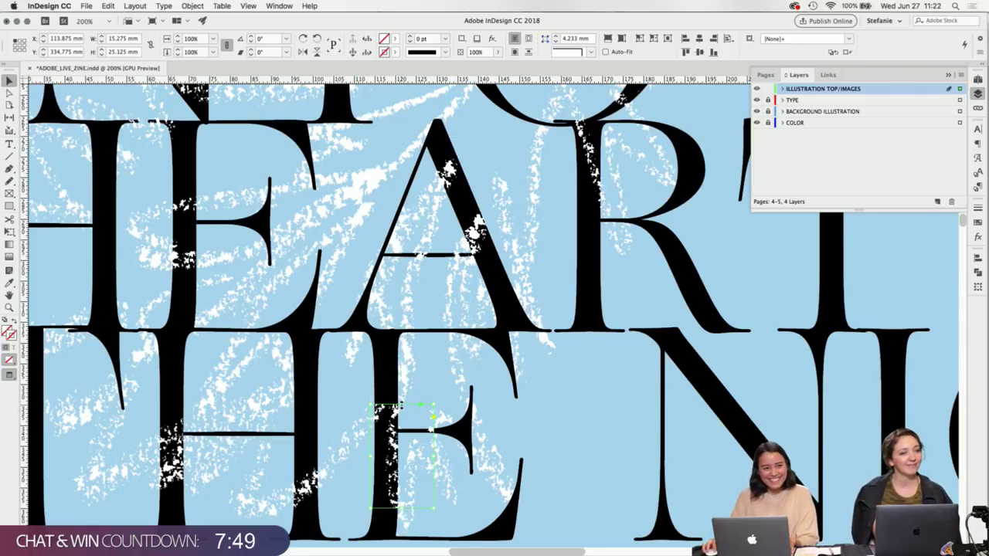
pyautogui.moveTo(401, 403); pyautogui.dragTo(403, 320)
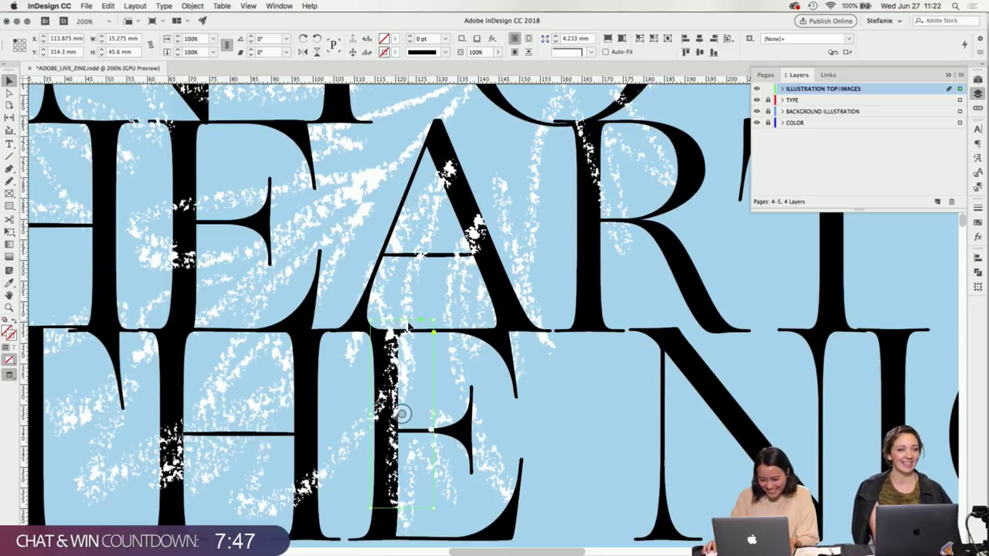
pyautogui.moveTo(402, 502); pyautogui.dragTo(491, 342)
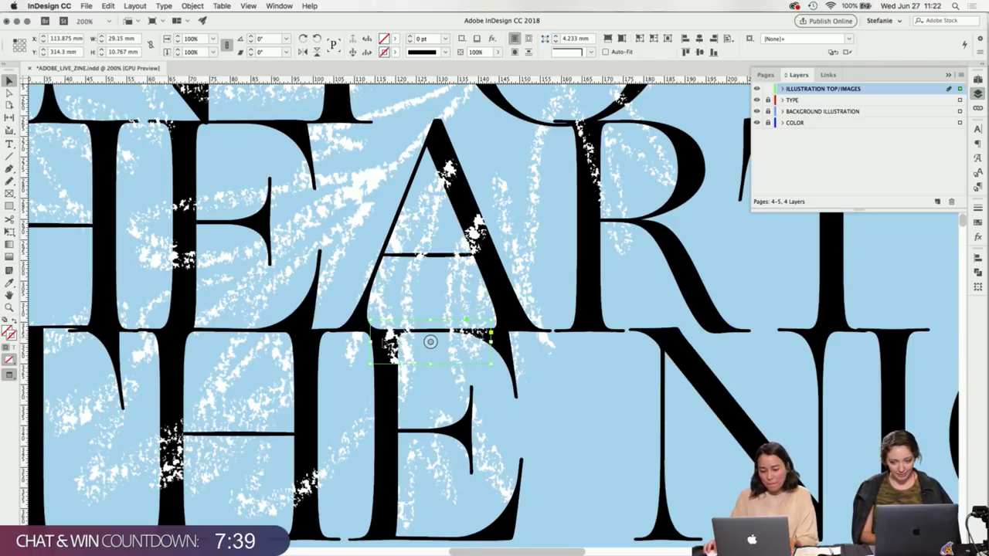
pyautogui.moveTo(371, 342); pyautogui.dragTo(436, 343)
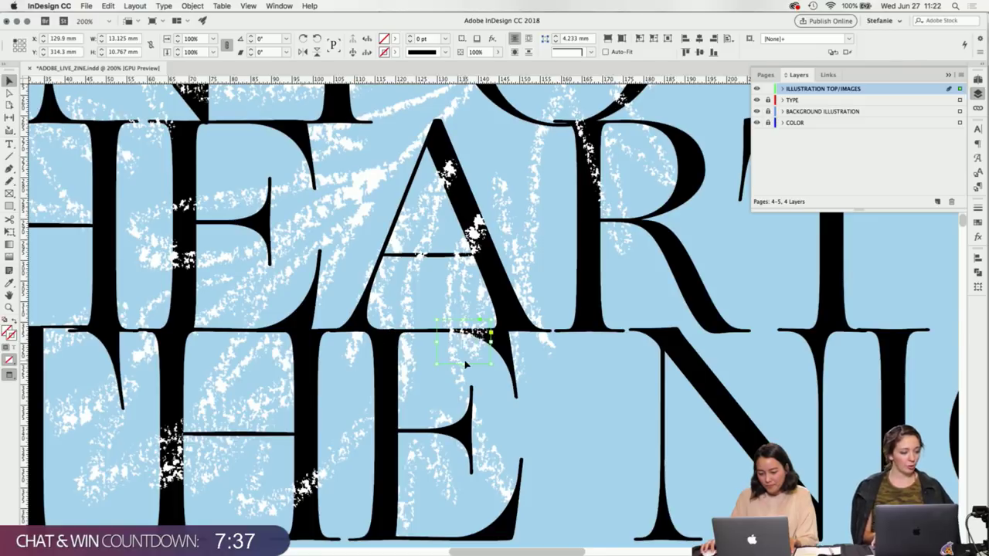
# Zoom out to review the headline and select the small crop above the E.
pyautogui.scroll(2, 502, 357)
pyautogui.press('super+shift+a')
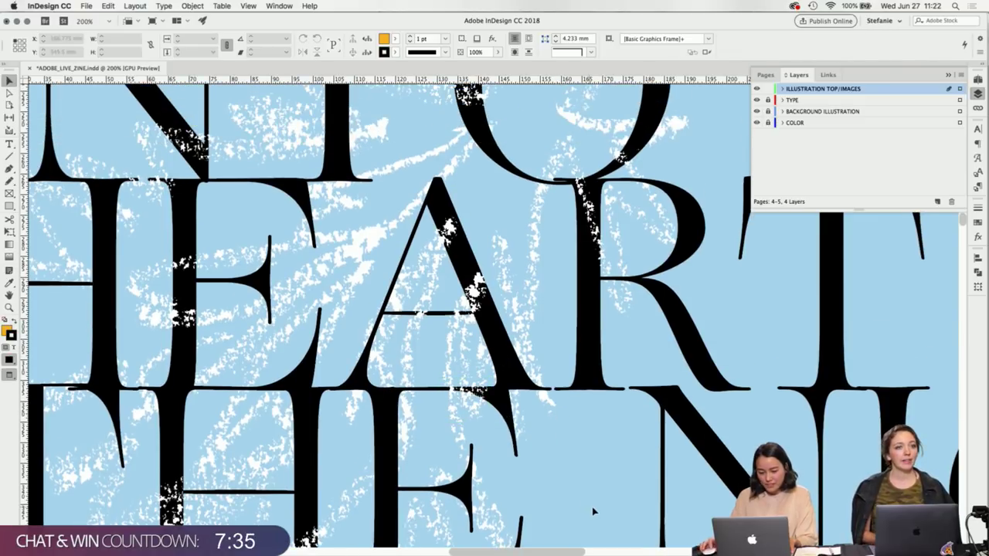
pyautogui.press('super+minus')
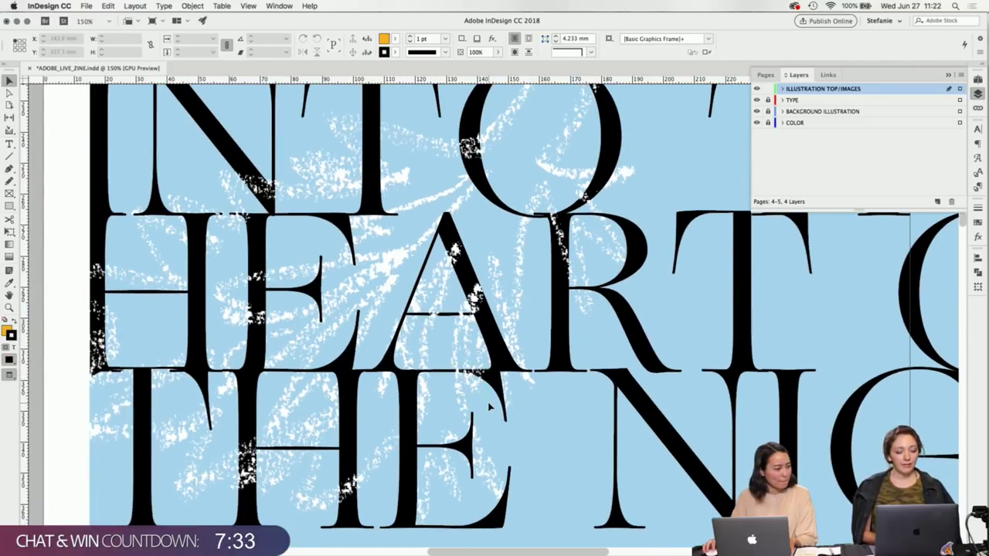
pyautogui.hscroll(-1, 482, 394)
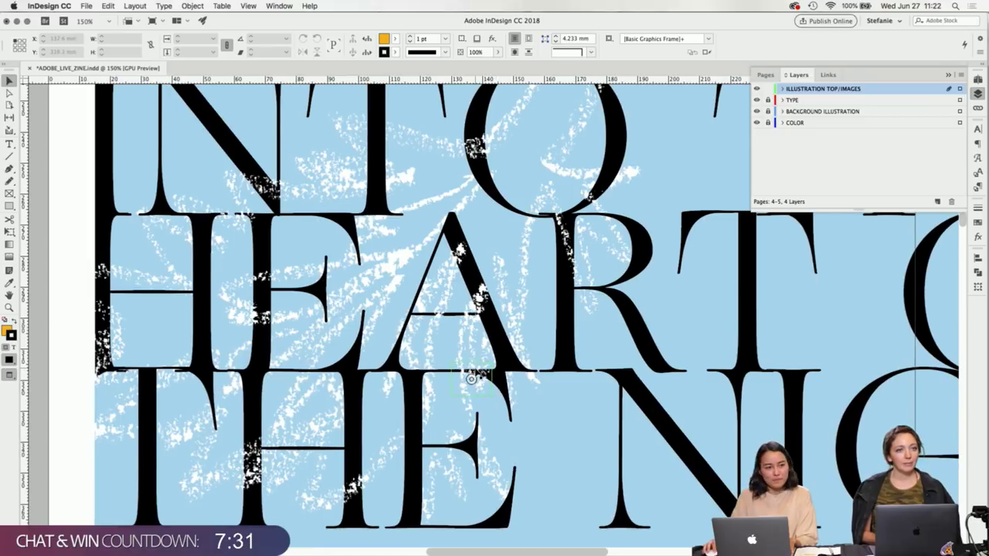
pyautogui.click(471, 378)
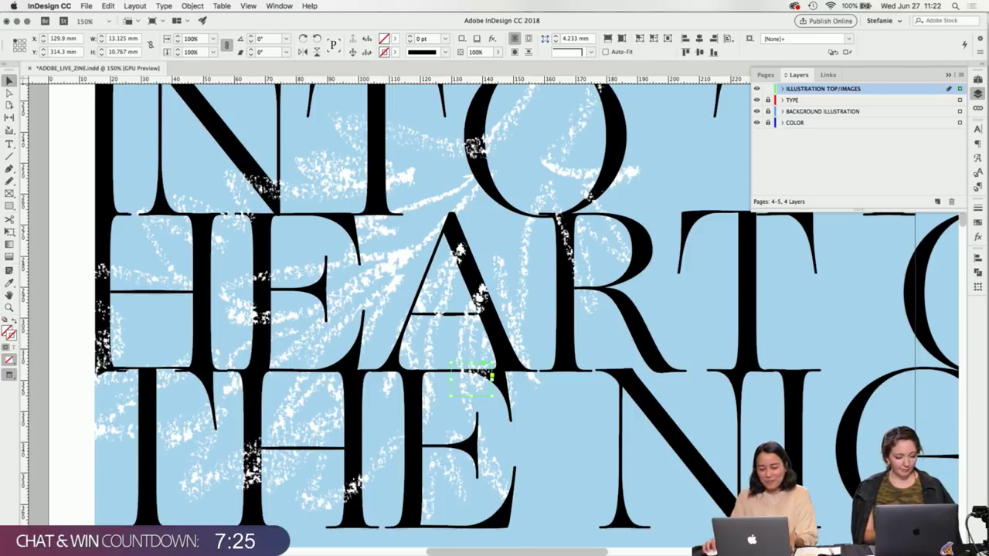
# At 125%, delete the small stray object among the letters near HEART's A.
pyautogui.scroll(5, 509, 427)
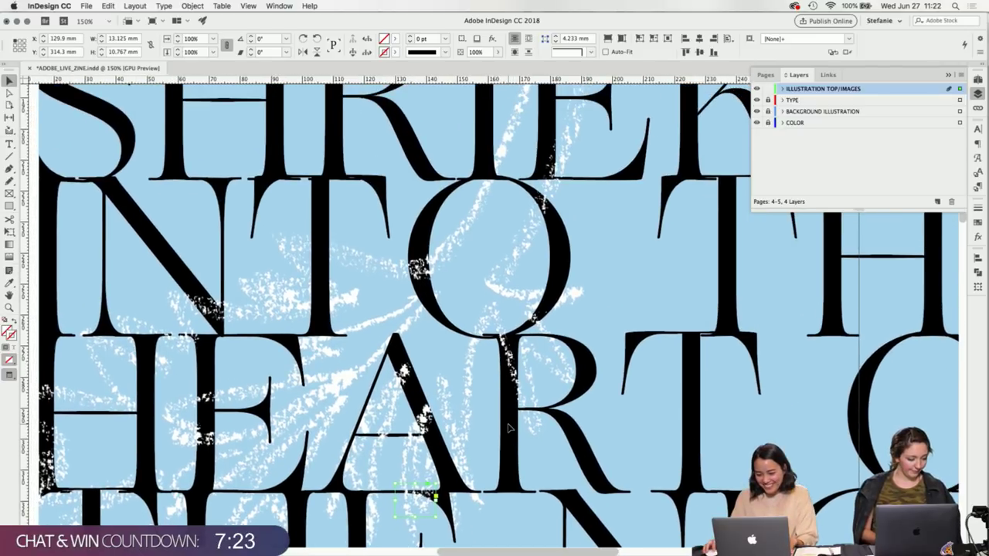
pyautogui.press('super+minus')
pyautogui.hscroll(-3, 502, 425)
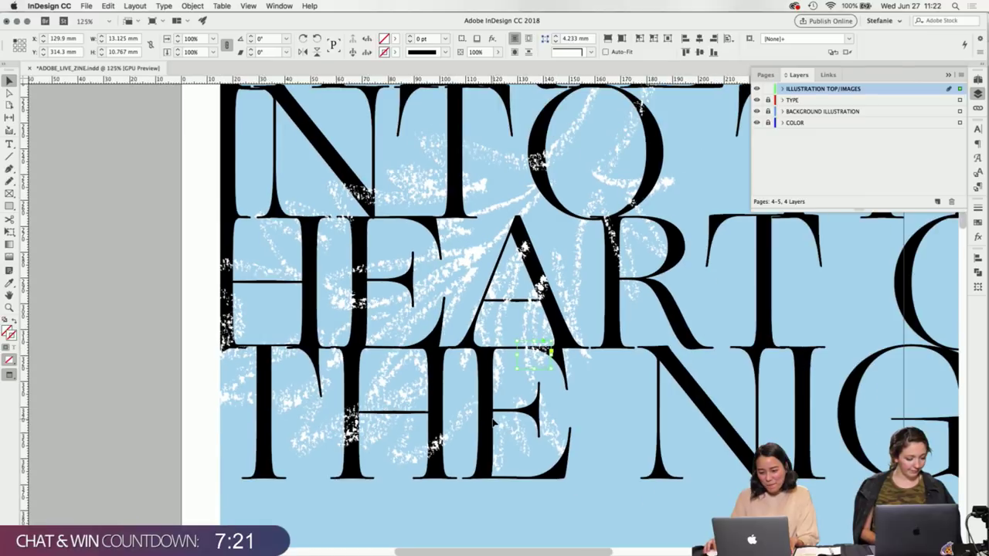
pyautogui.hscroll(3, 494, 423)
pyautogui.click(480, 434)
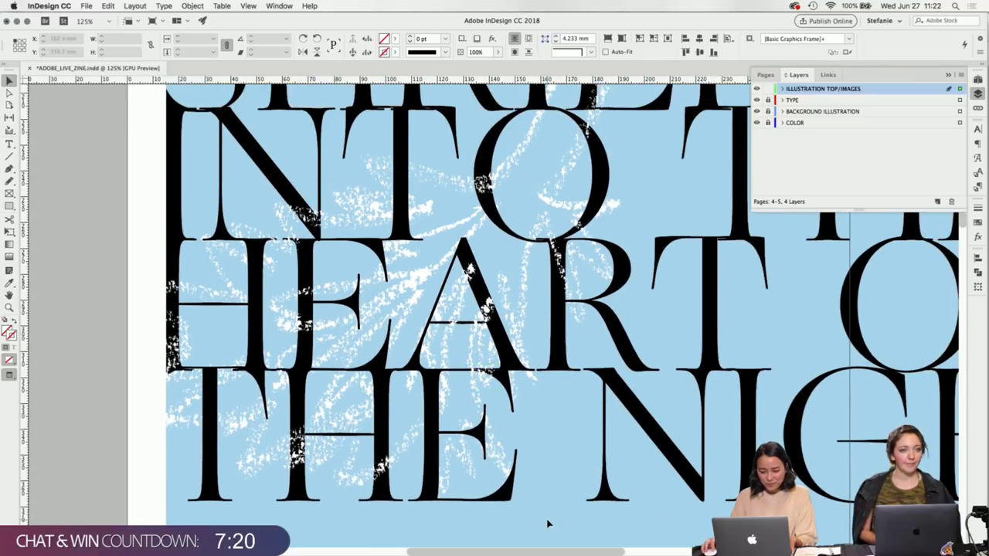
pyautogui.click(487, 390)
pyautogui.press('Delete')
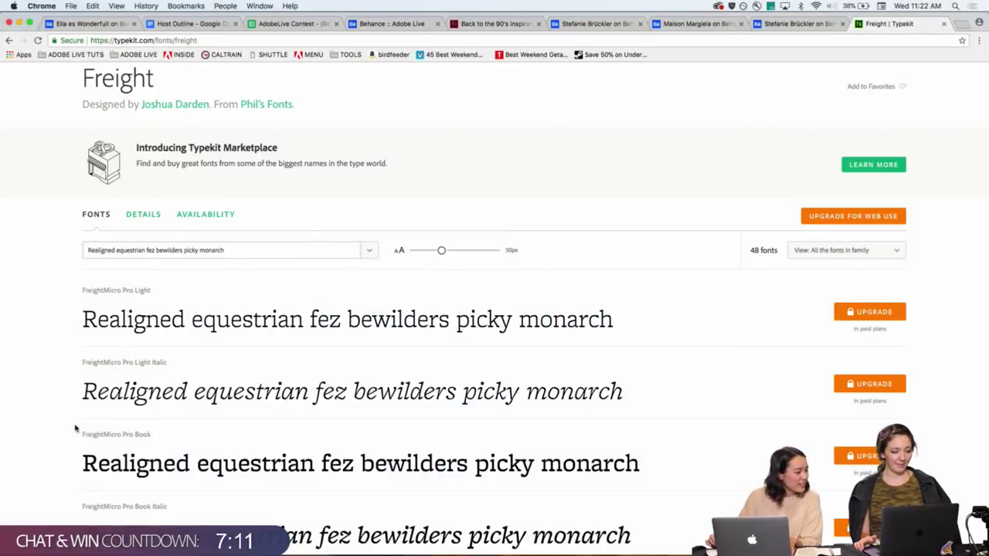
# Scroll through the Typekit Freight listing comparing FreightMicro, FreightBig, FreightDisp and FreightMacro styles.
pyautogui.scroll(-2, 78, 514)
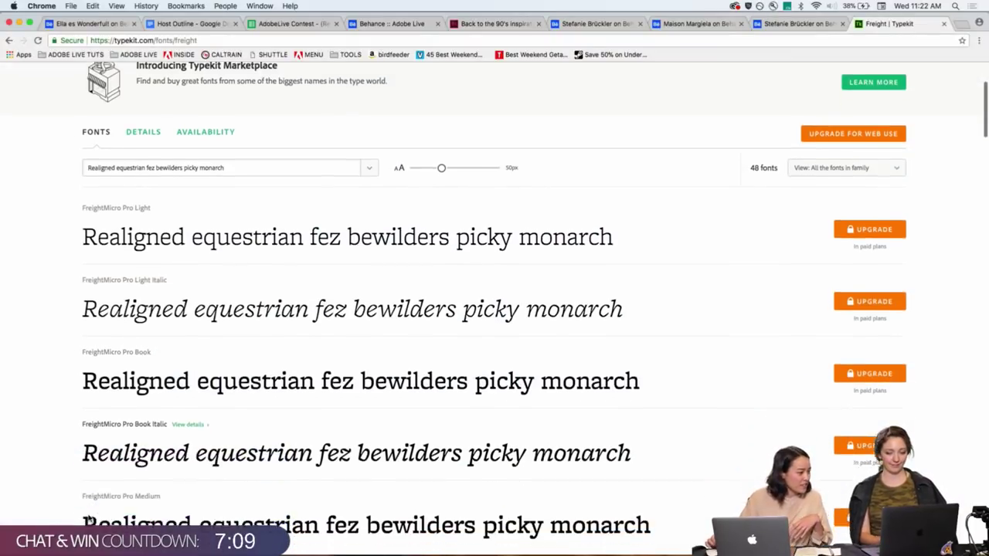
pyautogui.scroll(-5, 87, 519)
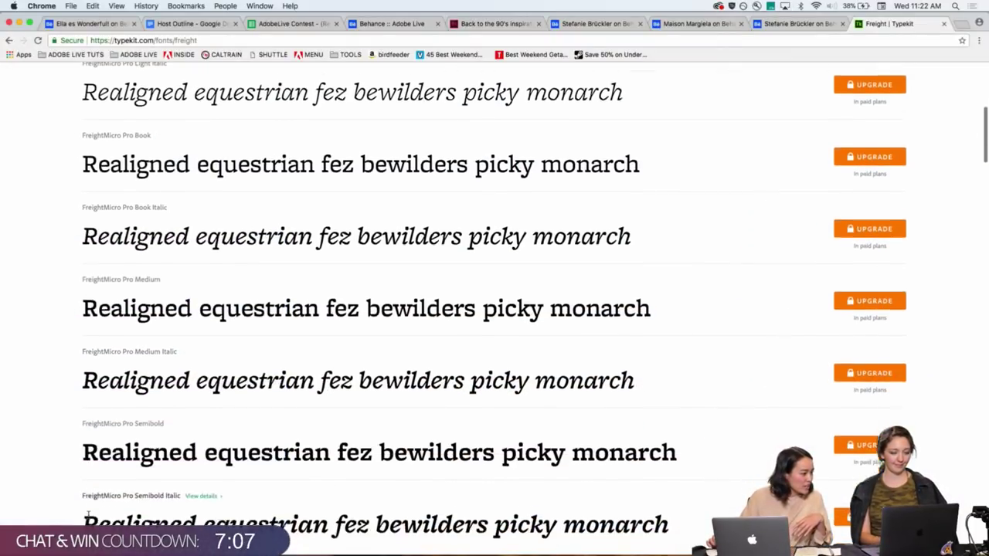
pyautogui.scroll(-7, 87, 516)
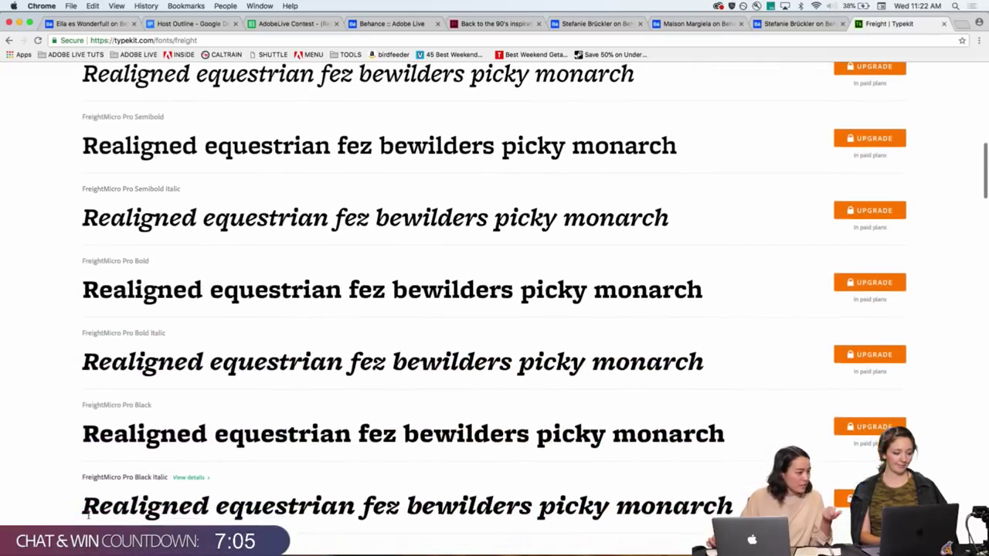
pyautogui.scroll(-3, 88, 516)
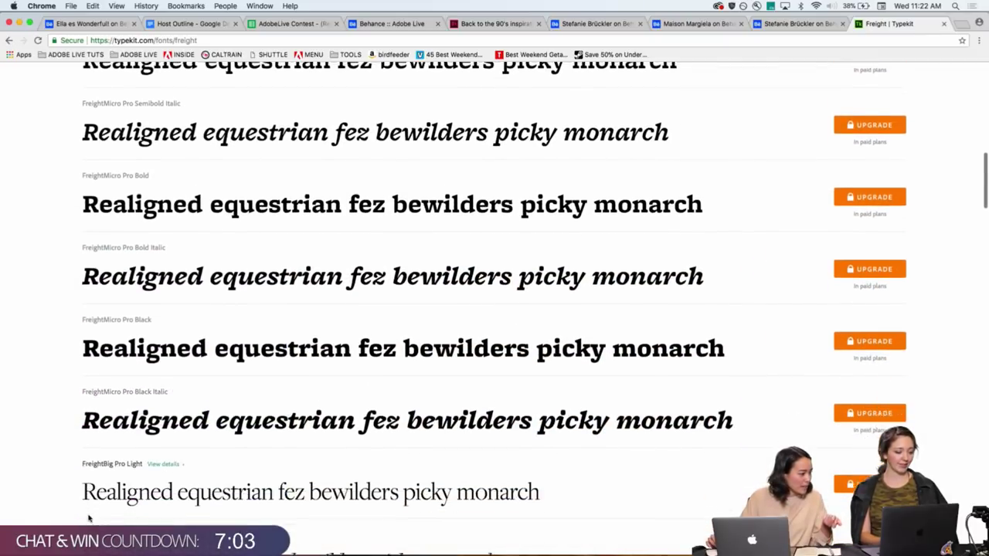
pyautogui.scroll(-4, 88, 519)
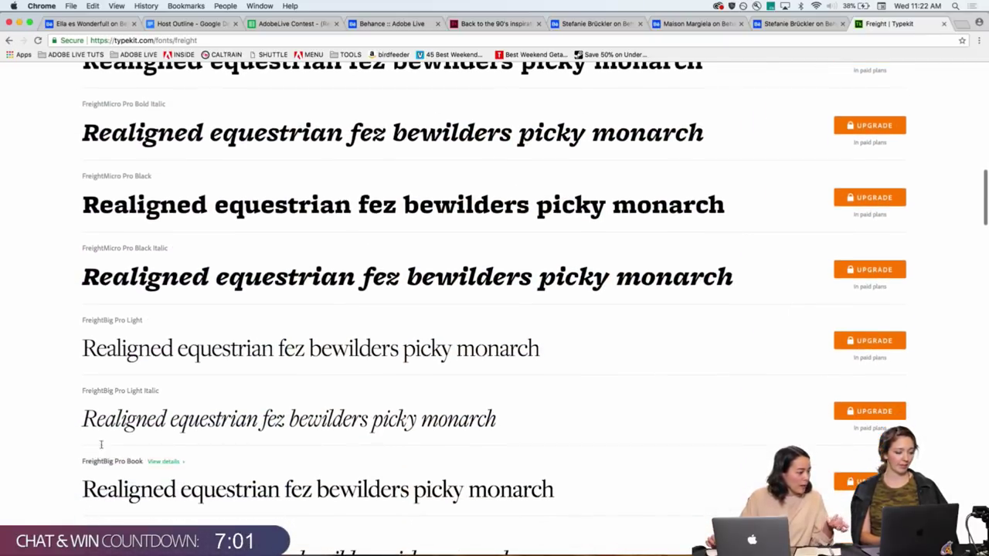
pyautogui.scroll(-8, 69, 465)
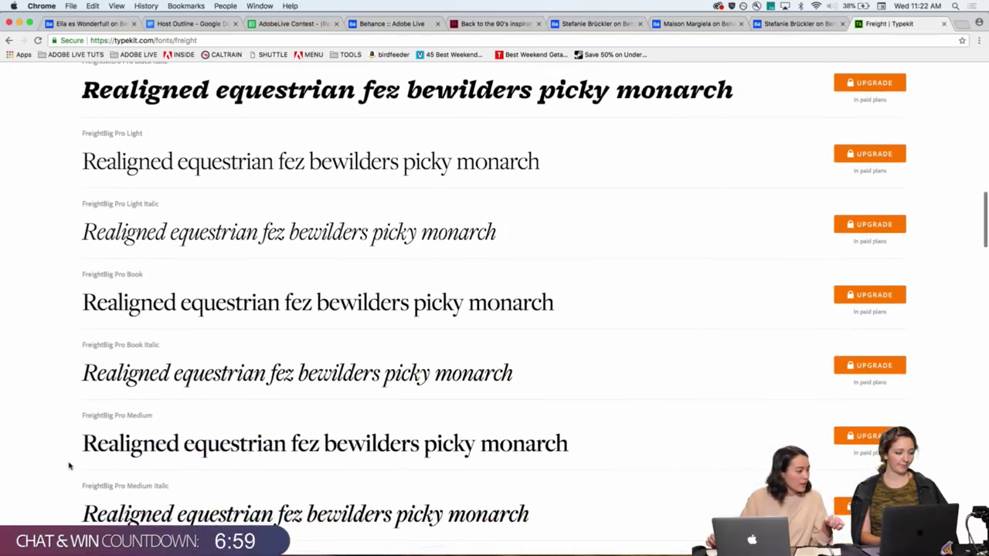
pyautogui.scroll(-6, 69, 465)
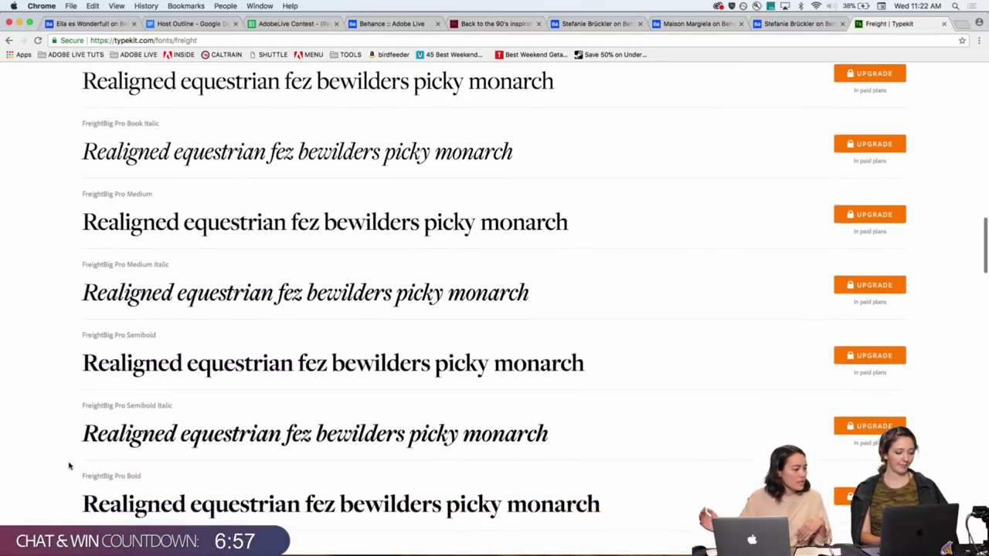
pyautogui.scroll(-8, 69, 465)
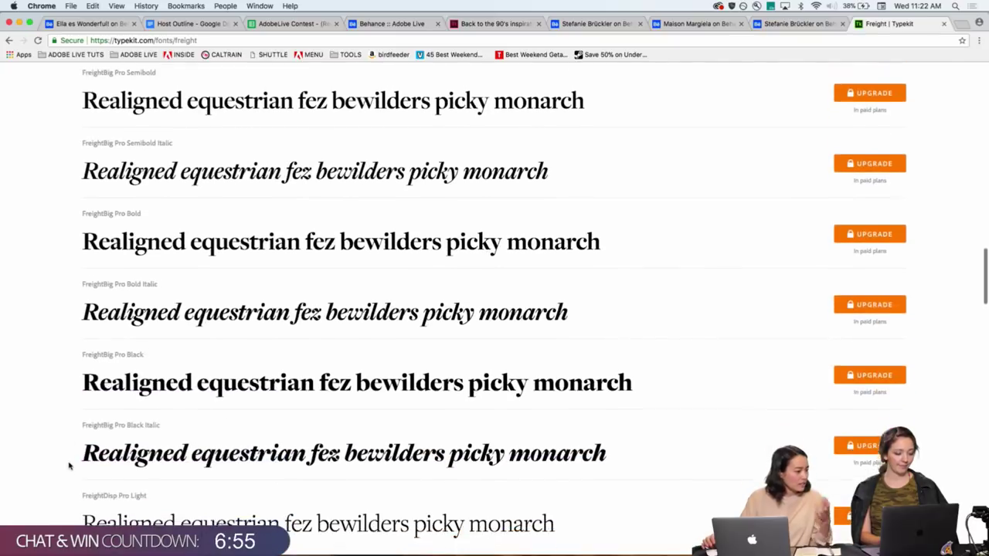
pyautogui.scroll(-4, 68, 466)
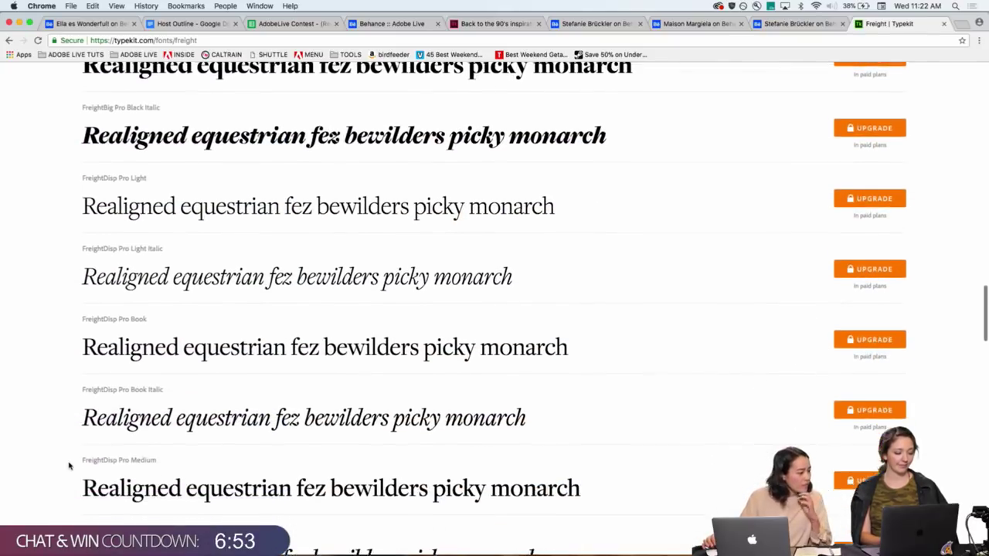
pyautogui.scroll(-9, 68, 466)
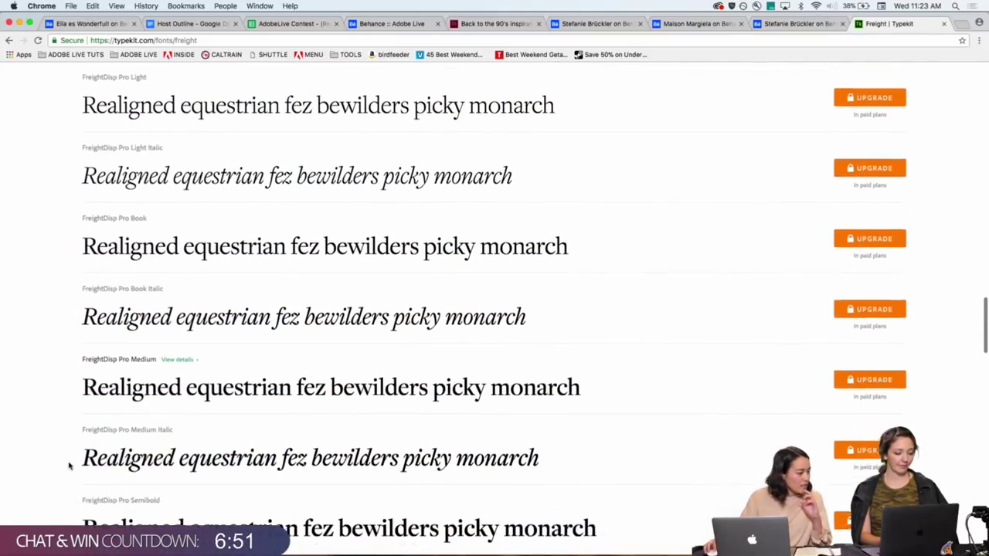
pyautogui.scroll(-6, 69, 466)
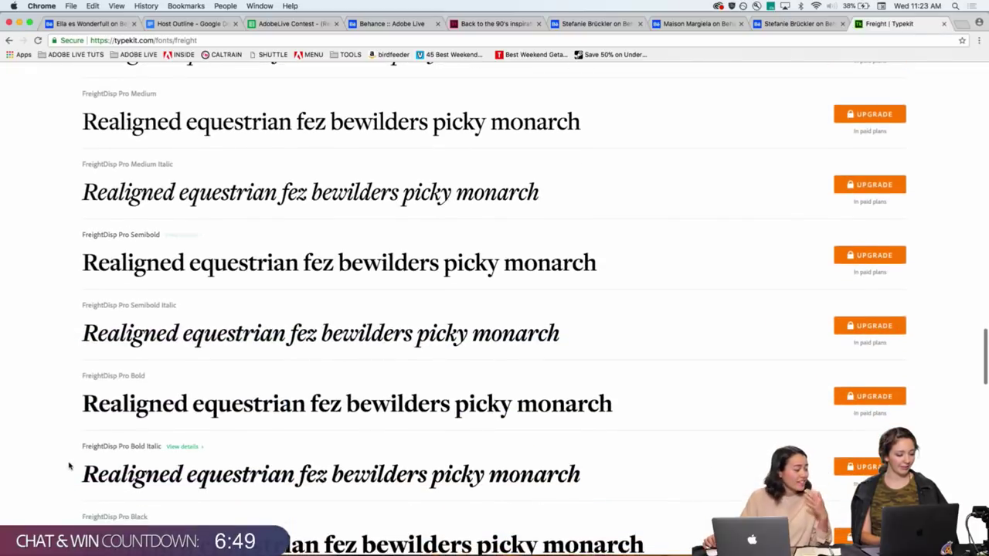
pyautogui.scroll(-11, 68, 466)
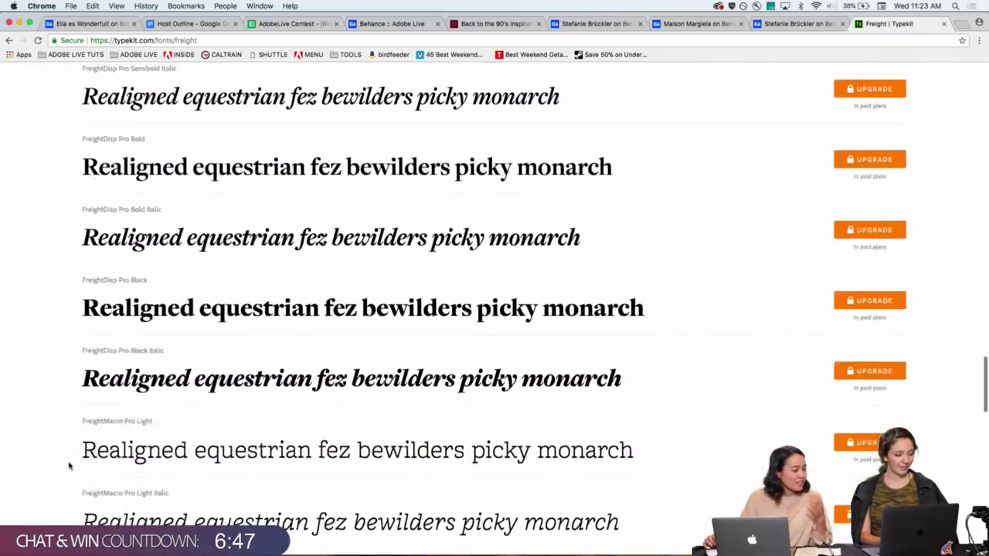
pyautogui.scroll(-13, 69, 466)
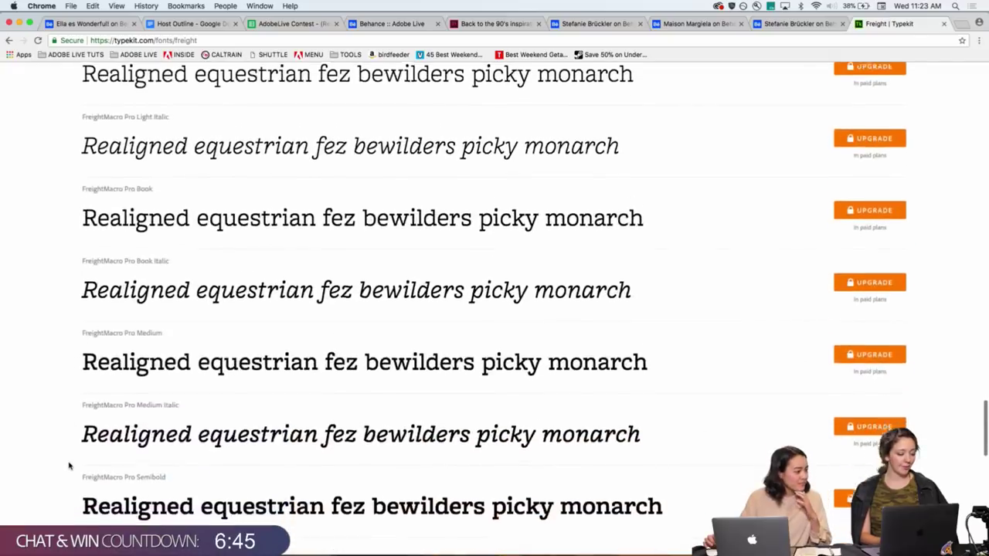
pyautogui.scroll(-1, 69, 465)
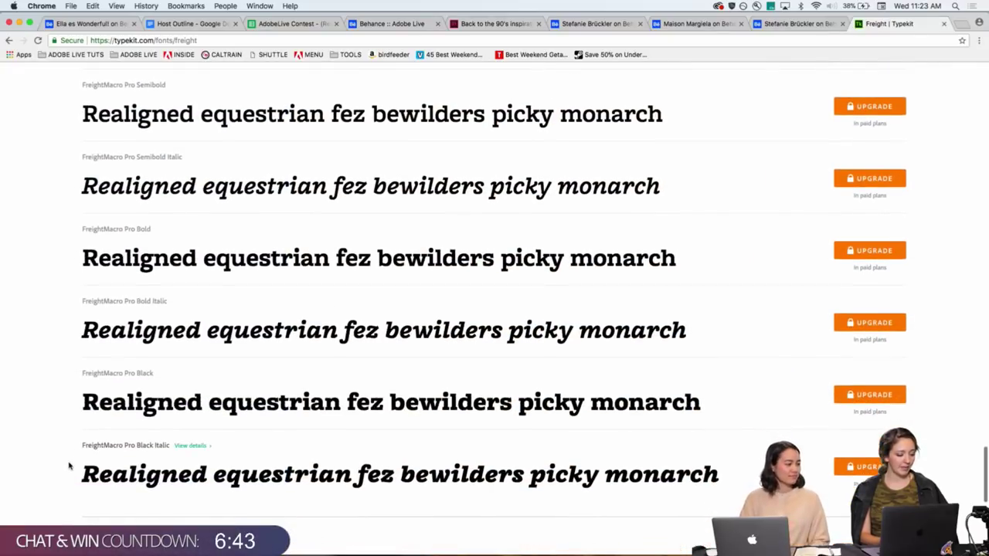
pyautogui.scroll(-2, 70, 460)
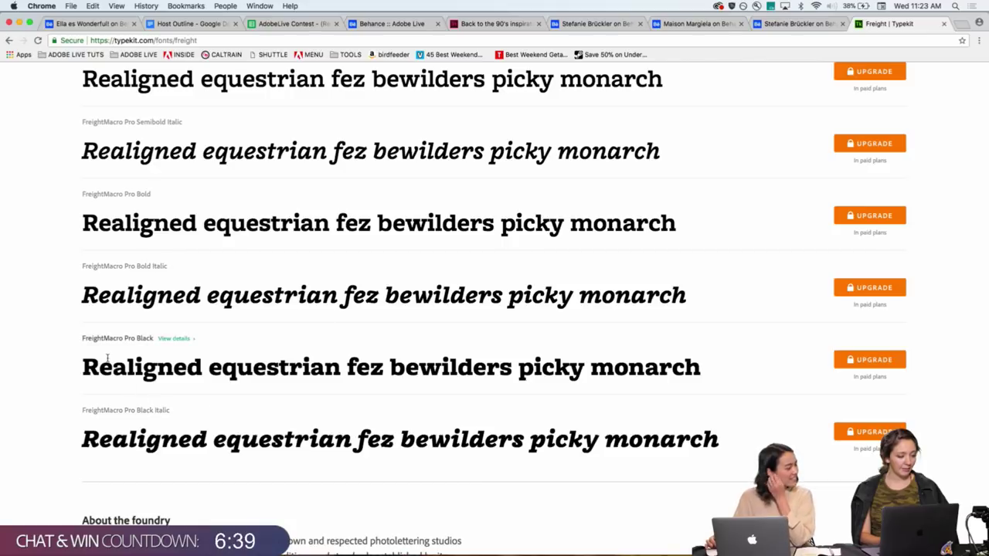
pyautogui.scroll(15, 107, 357)
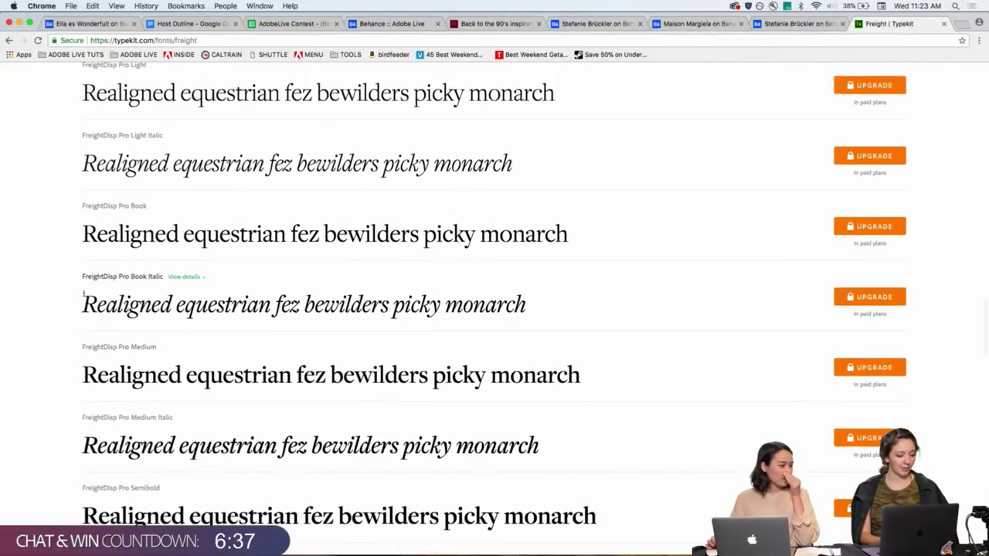
pyautogui.scroll(5, 161, 202)
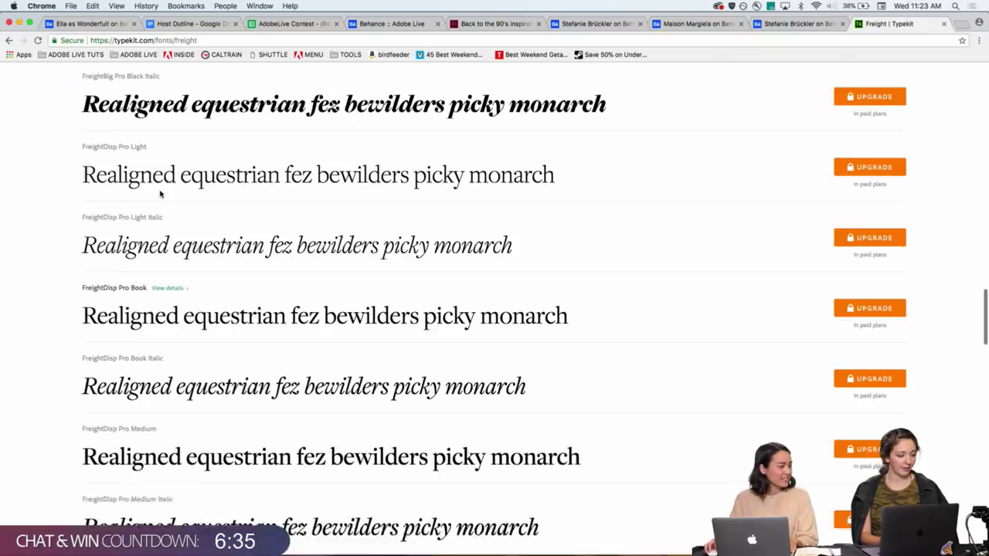
pyautogui.scroll(4, 160, 191)
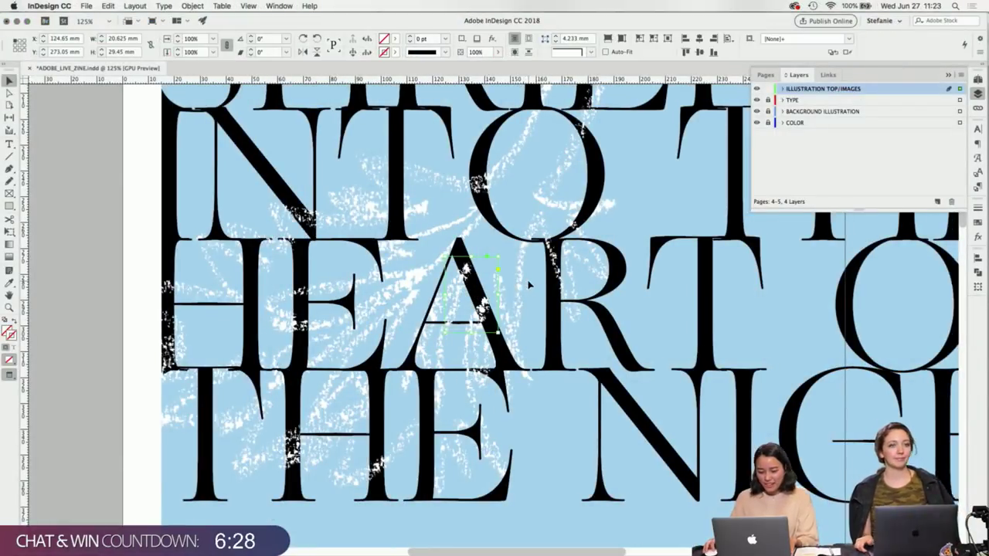
pyautogui.hscroll(2, 540, 309)
# Review the blue quote spread at several zoom levels and check the illustration piece near HEART.
pyautogui.click(572, 345)
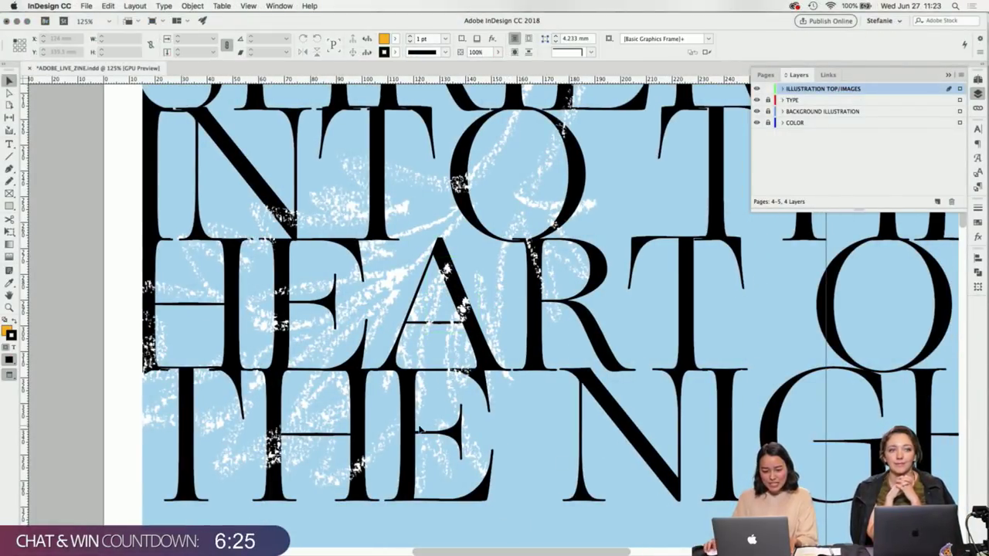
pyautogui.press('super+minus')
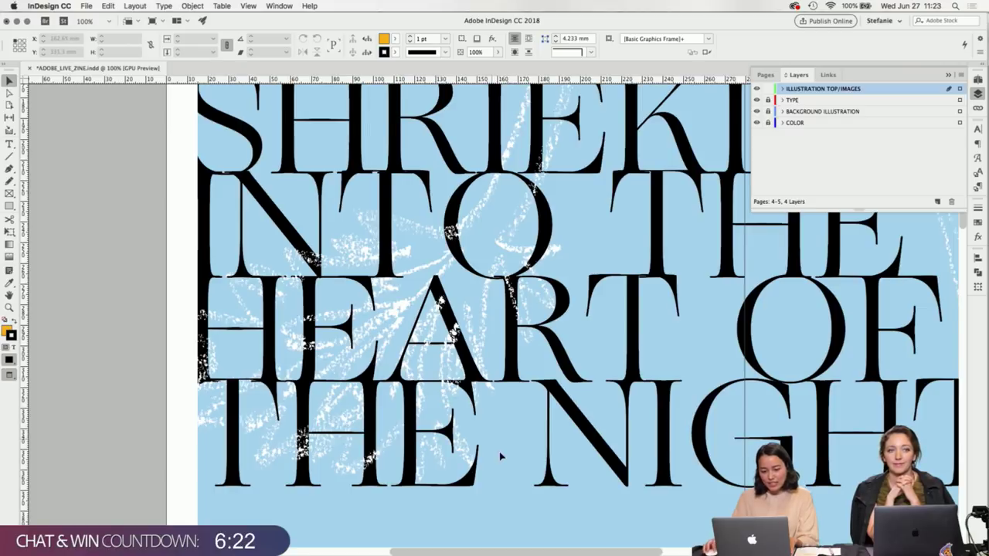
pyautogui.press('super+minus')
pyautogui.press('super+minus')
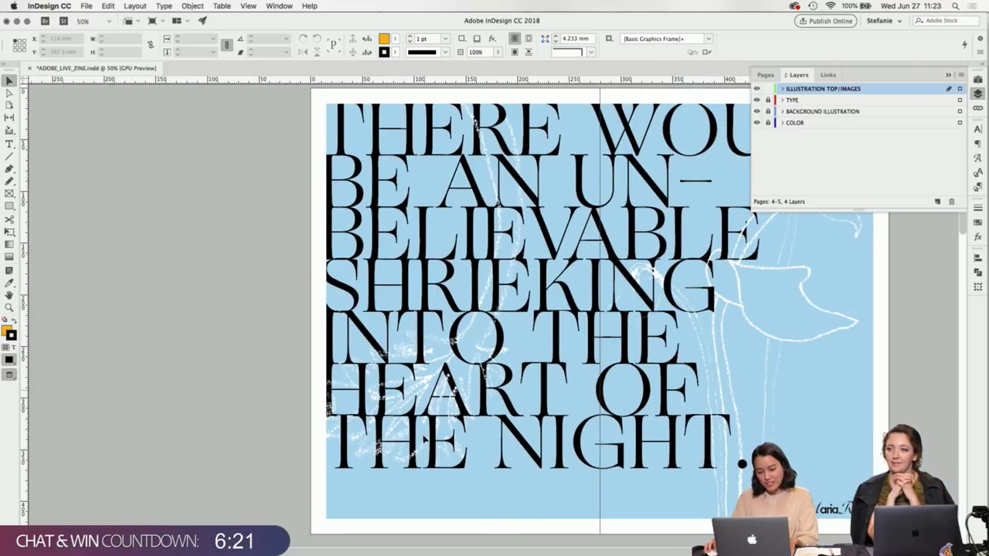
pyautogui.moveTo(604, 547)
pyautogui.press('super+equal')
pyautogui.press('super+equal')
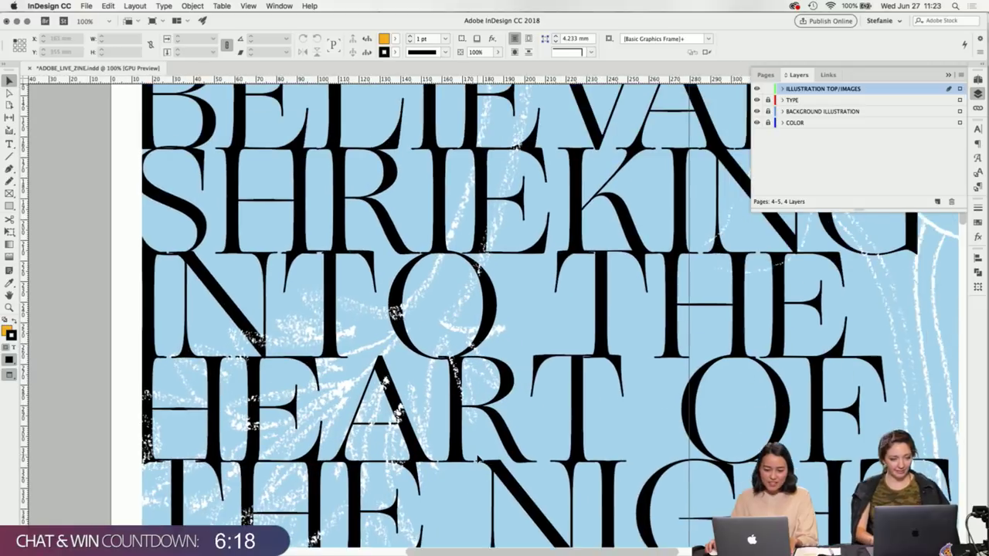
pyautogui.scroll(-2, 517, 468)
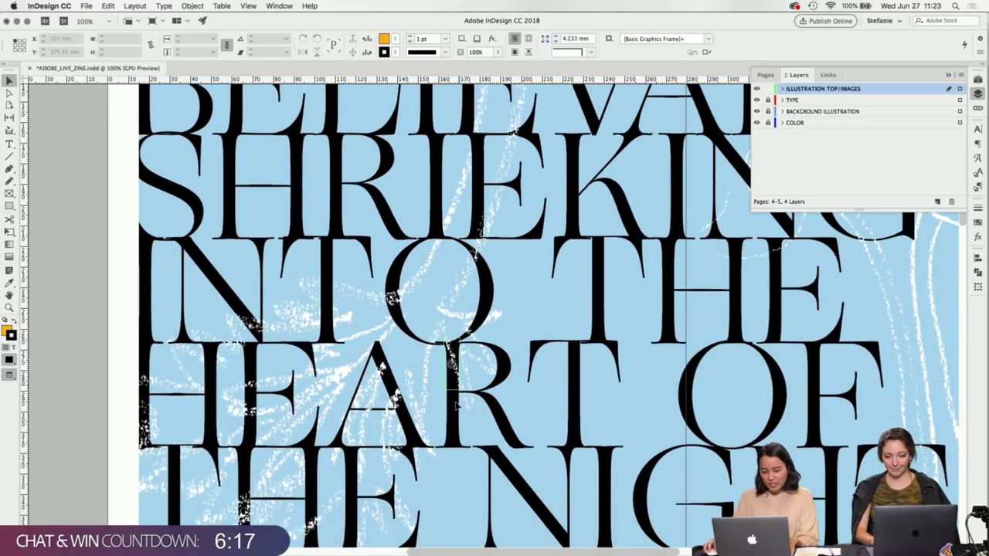
pyautogui.press('super+minus')
pyautogui.press('super+minus')
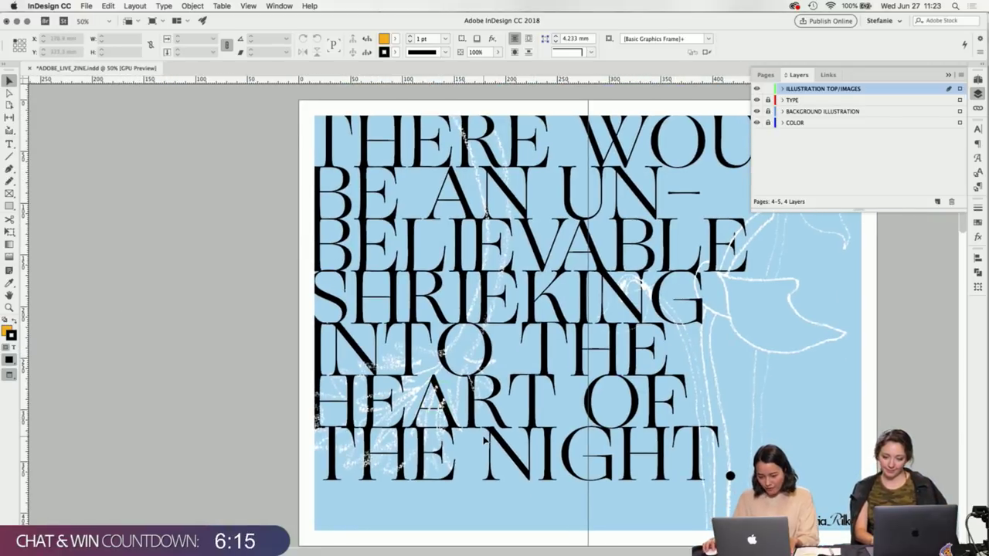
pyautogui.press('super+equal')
pyautogui.hscroll(2, 587, 541)
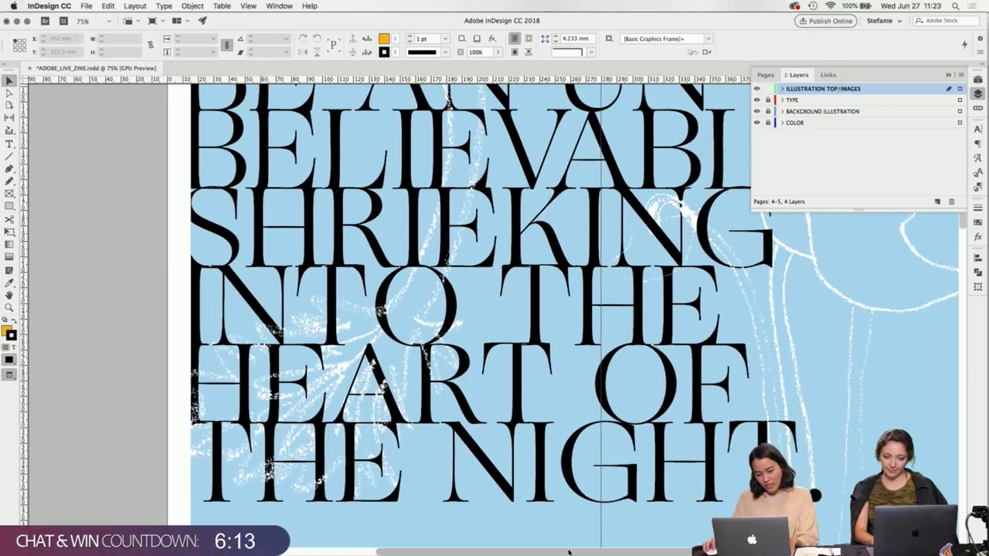
pyautogui.click(383, 359)
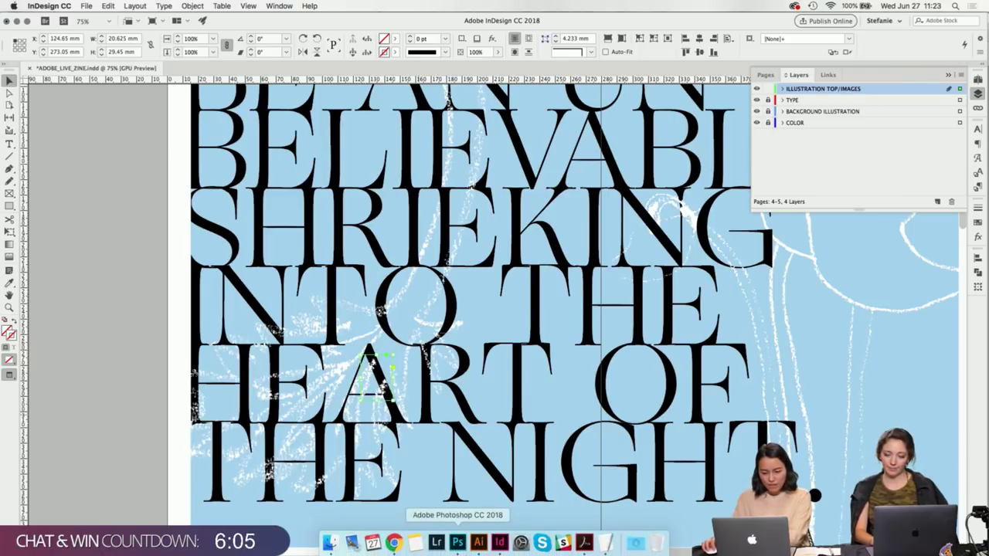
# Save the zine and move down to the empty pink spread with column guides.
pyautogui.press('super+shift+a')
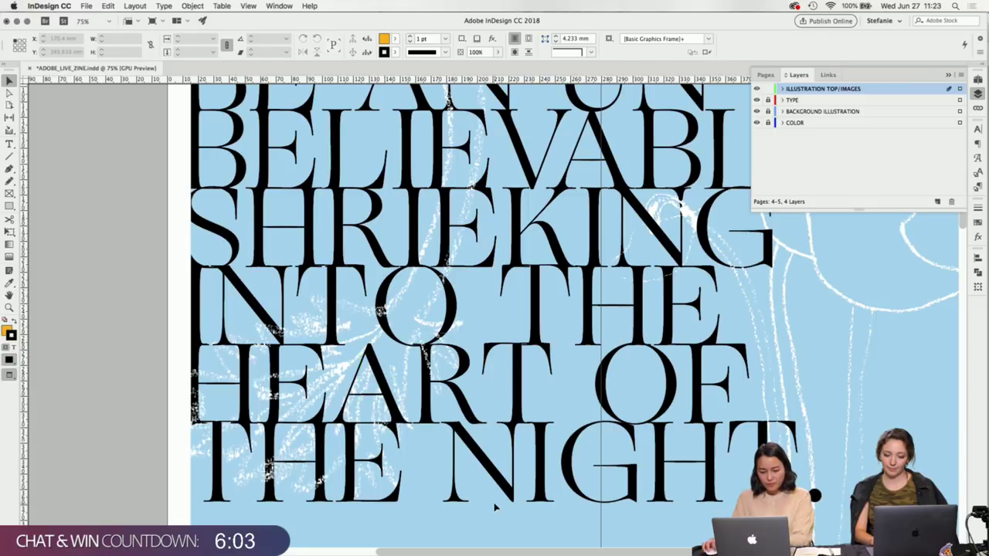
pyautogui.press('super+minus')
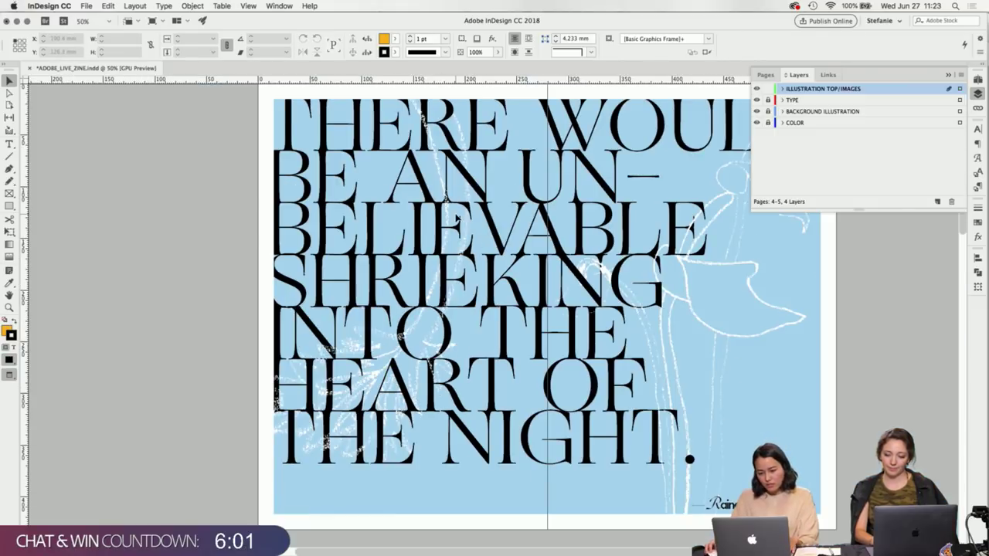
pyautogui.scroll(2, 456, 218)
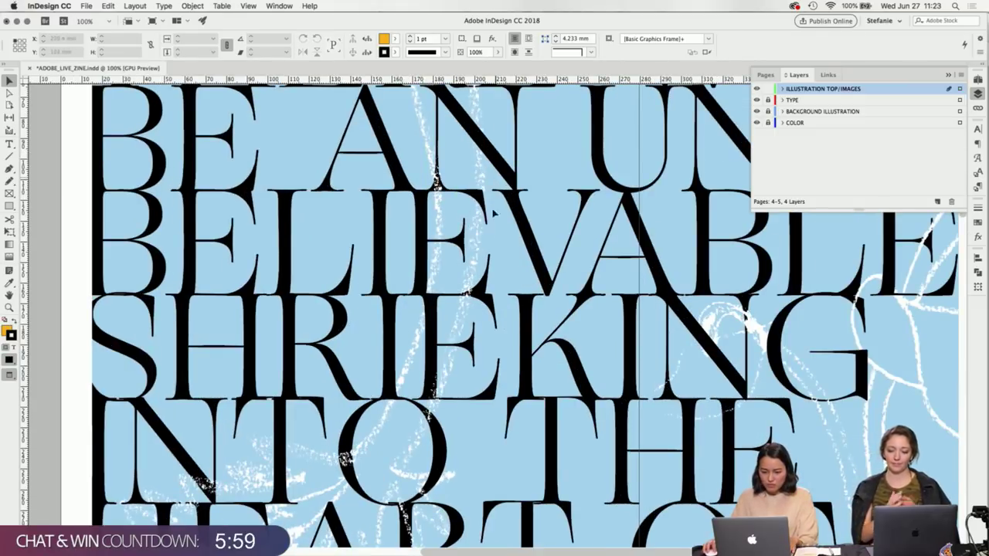
pyautogui.scroll(2, 495, 214)
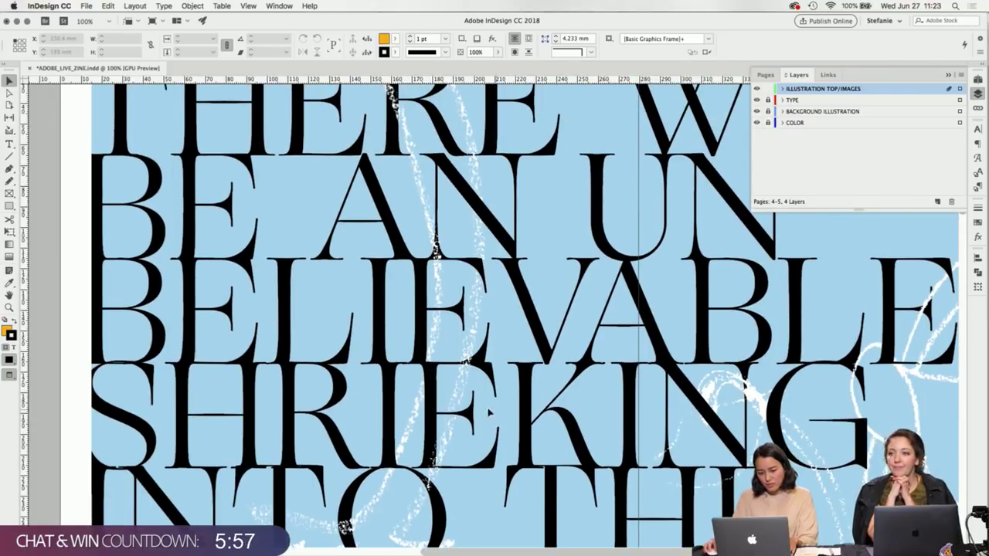
pyautogui.scroll(-1, 441, 241)
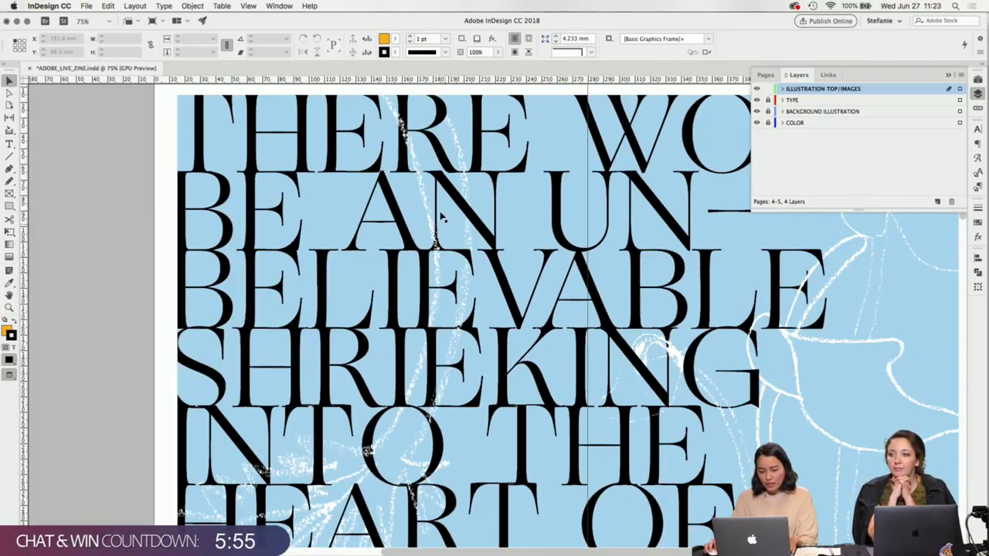
pyautogui.scroll(-3, 442, 217)
pyautogui.scroll(2, 587, 392)
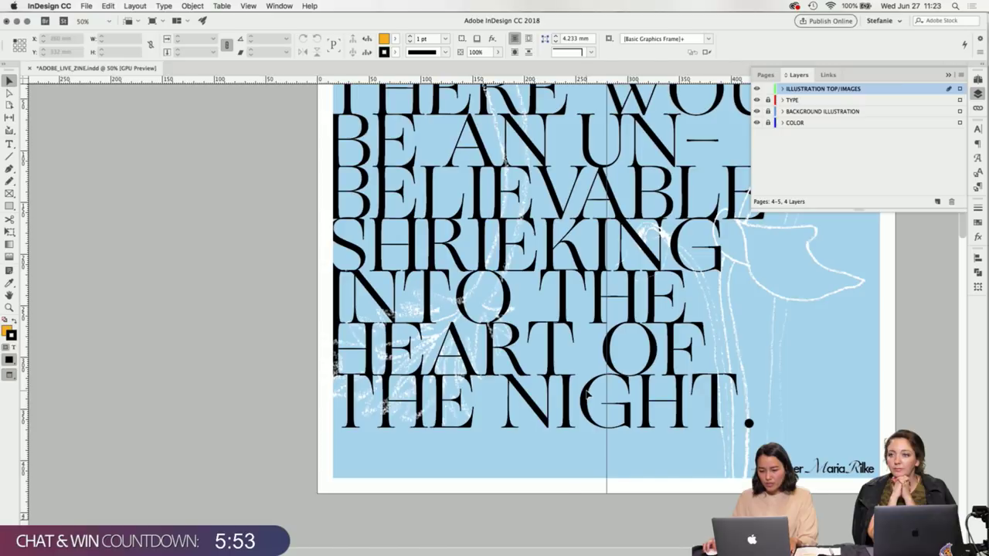
pyautogui.scroll(-2, 587, 394)
pyautogui.scroll(2, 691, 401)
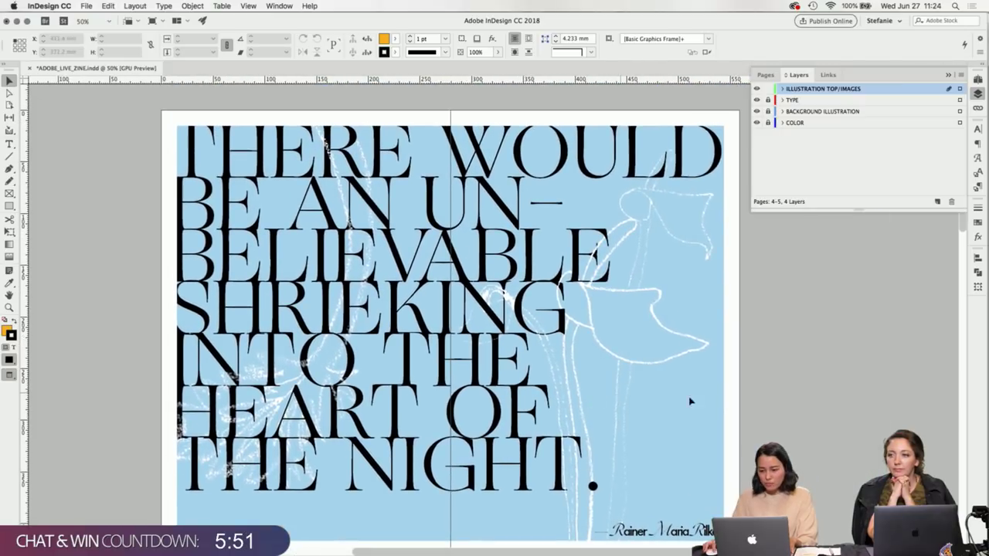
pyautogui.press('super+s')
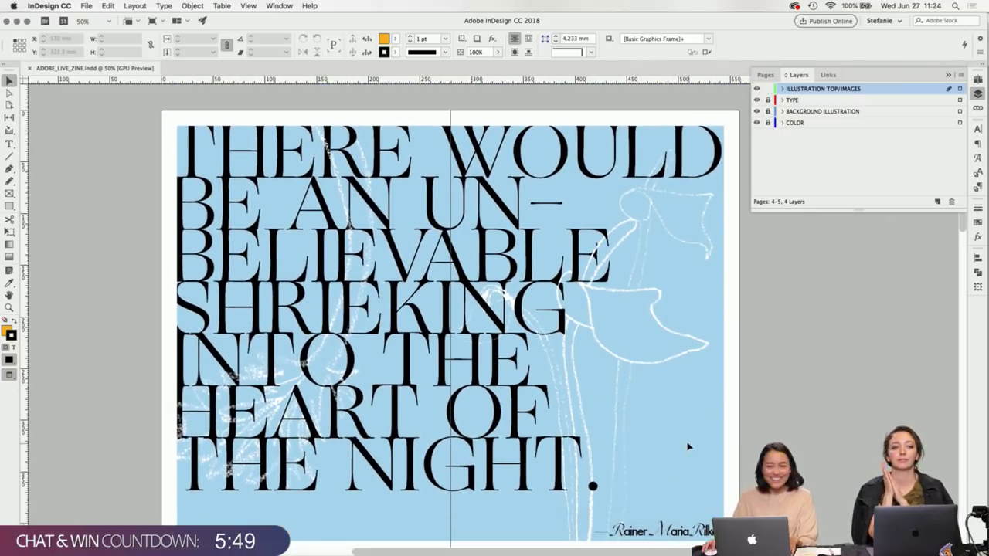
pyautogui.scroll(-2, 618, 391)
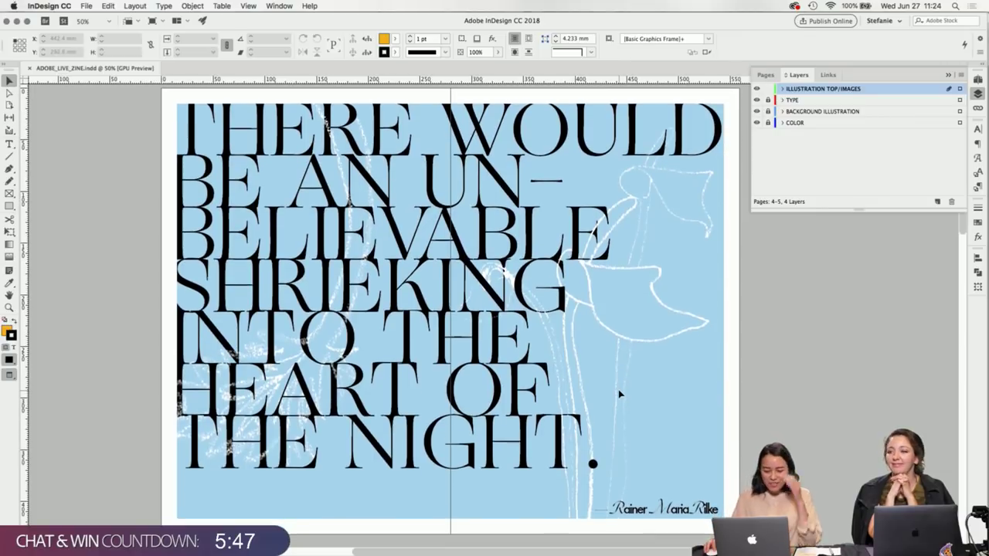
pyautogui.scroll(-10, 618, 394)
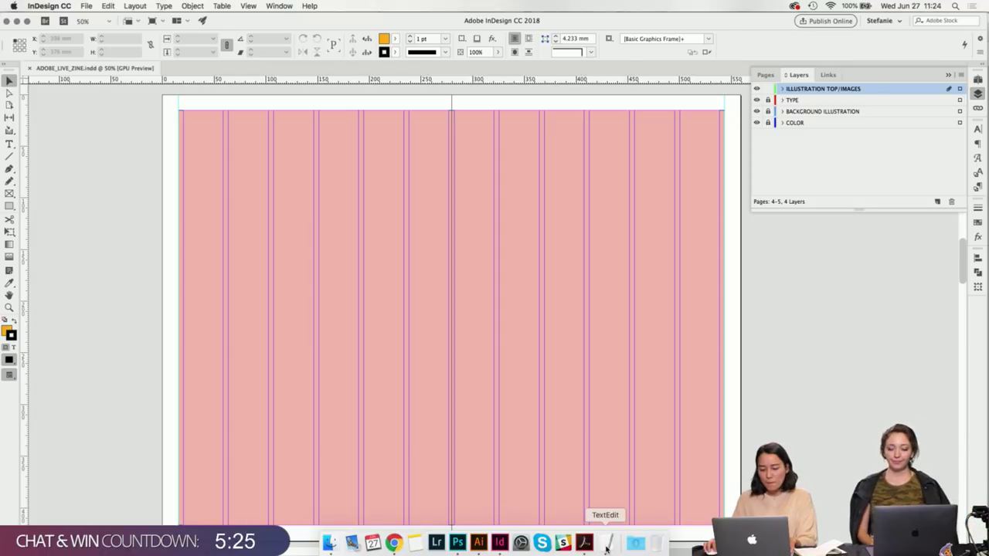
pyautogui.click(607, 545)
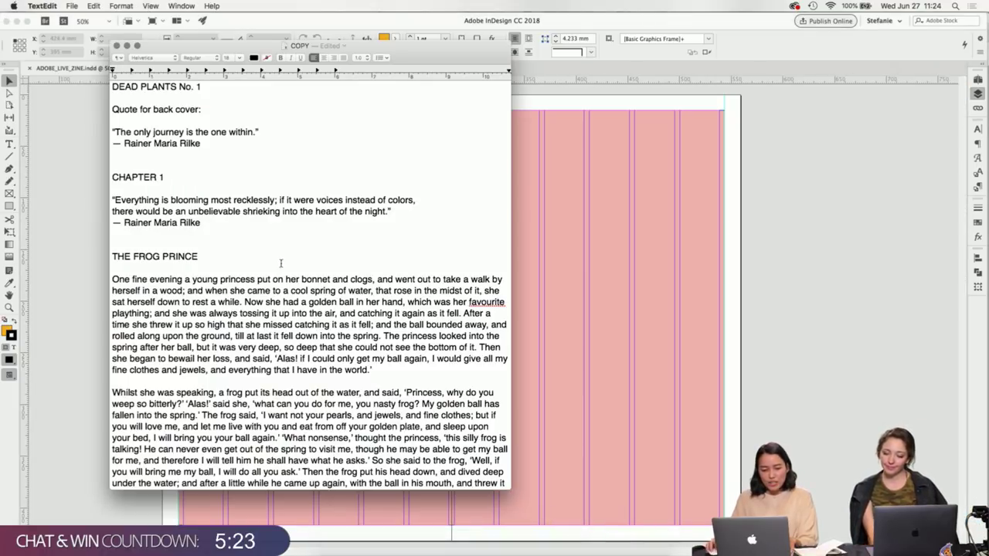
pyautogui.scroll(-5, 280, 263)
pyautogui.scroll(1, 286, 264)
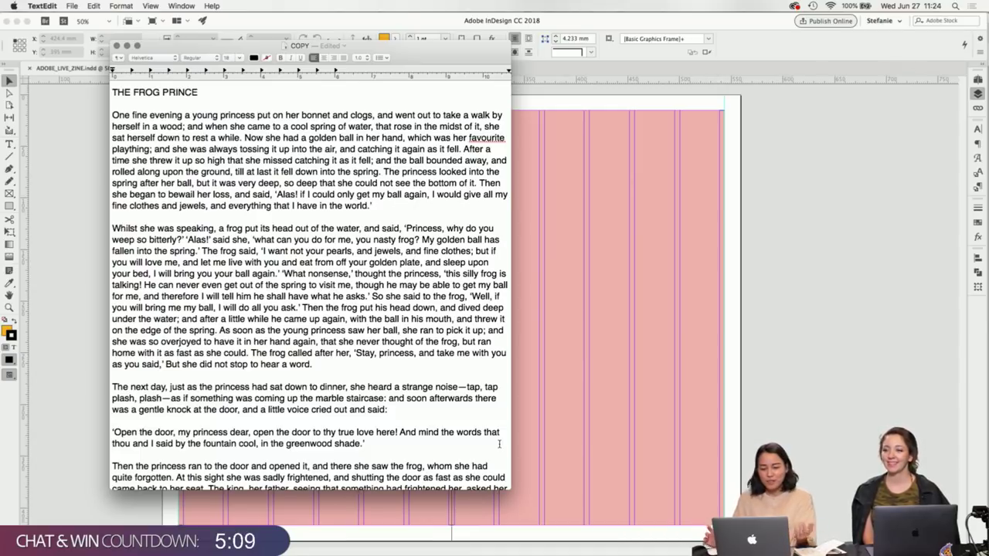
pyautogui.moveTo(629, 545)
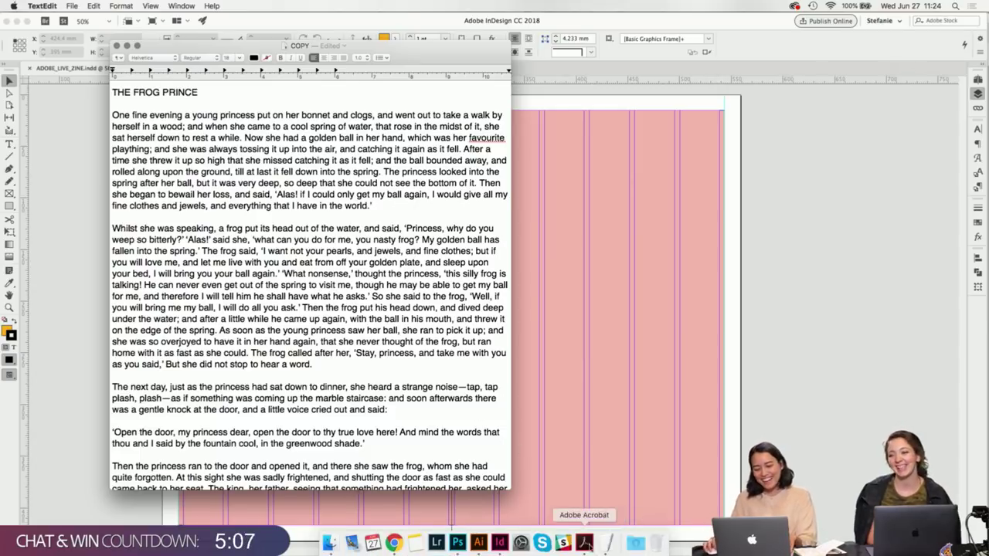
pyautogui.click(587, 483)
pyautogui.hscroll(3, 587, 482)
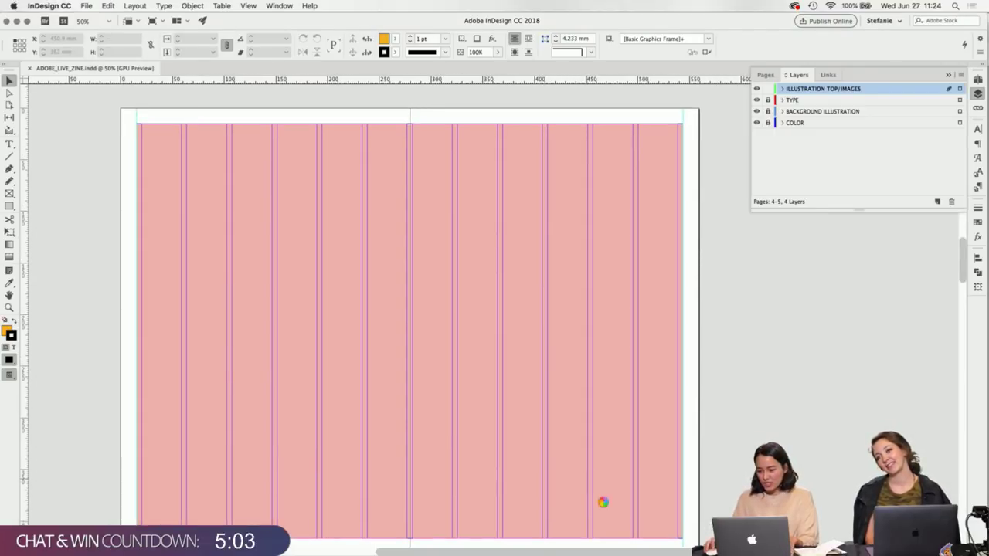
# Unlock the TYPE layer and switch to the Type tool on the pink spread.
pyautogui.click(767, 100)
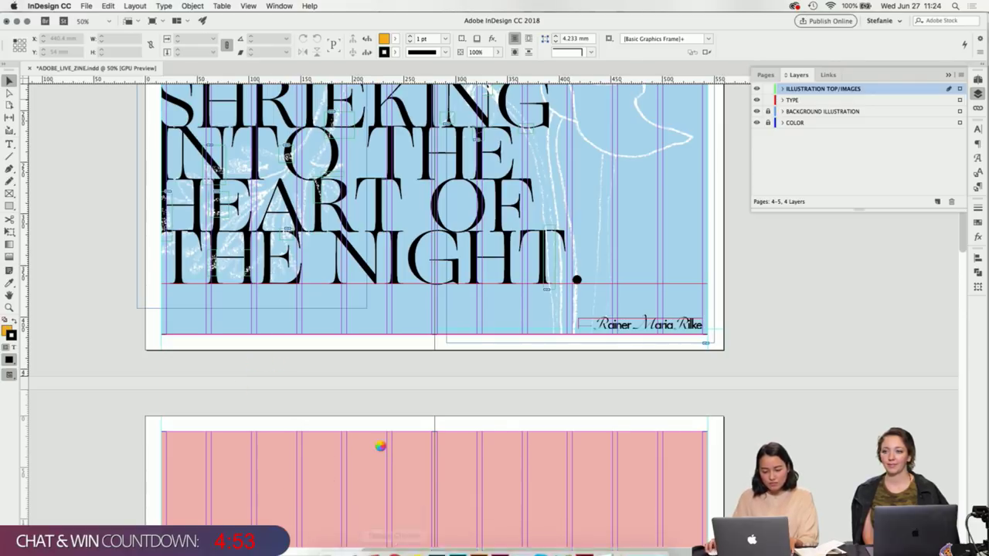
pyautogui.scroll(-5, 376, 439)
pyautogui.press('t')
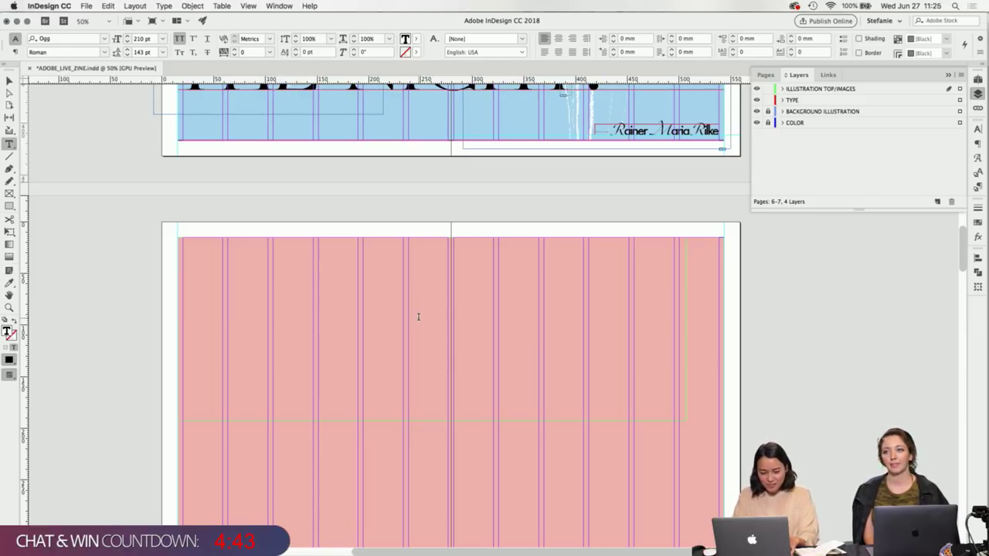
# Type the headline 'THE FROG PRINCE' and check its HEADLINE paragraph style.
pyautogui.write('THE FROG')
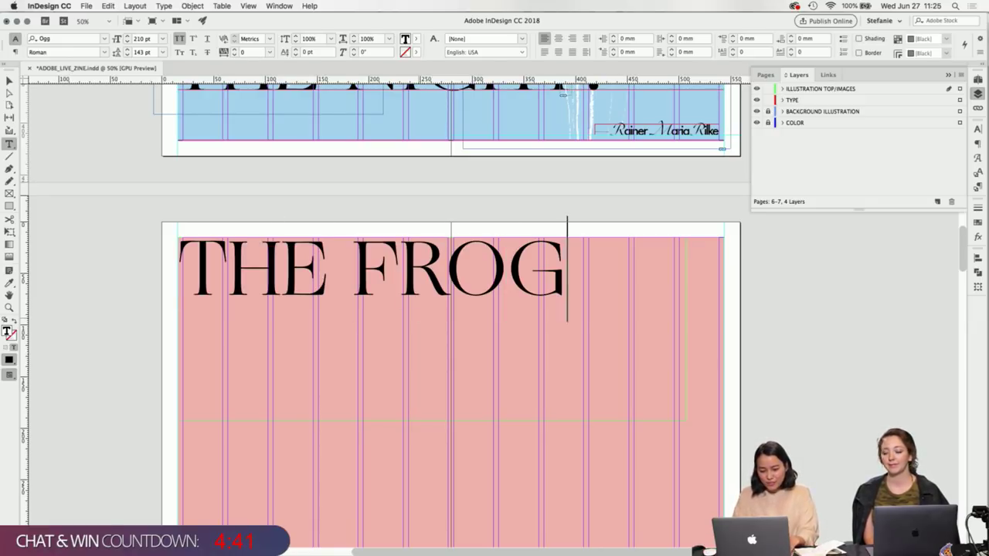
pyautogui.write(' PRINCE')
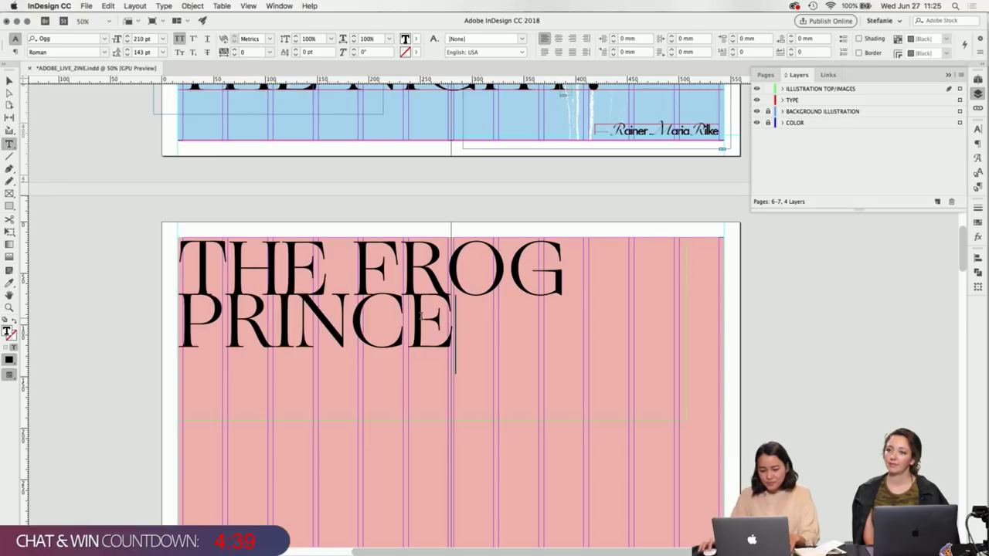
pyautogui.press('super+a')
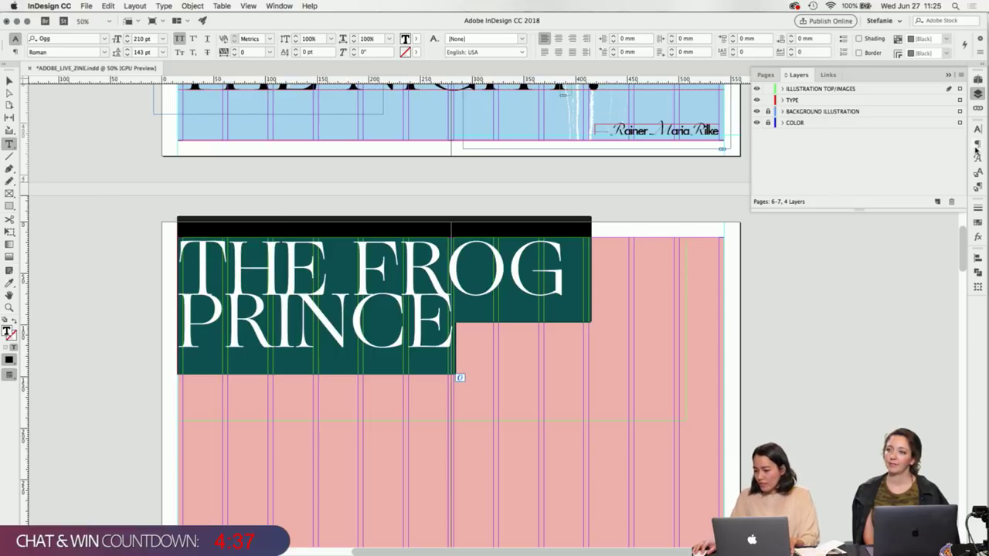
pyautogui.click(976, 188)
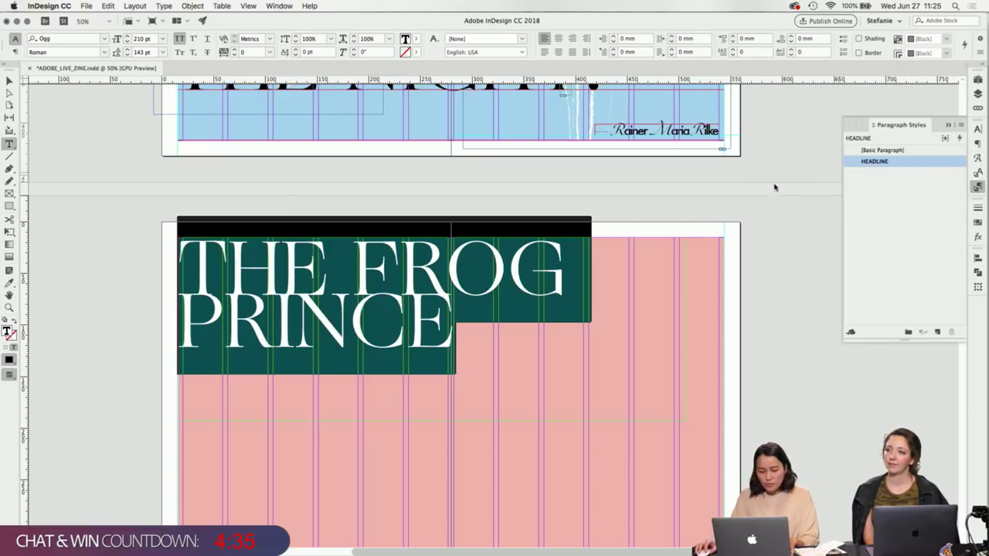
# Zoom in to adjust the headline's kerning, then select the whole headline.
pyautogui.click(486, 338)
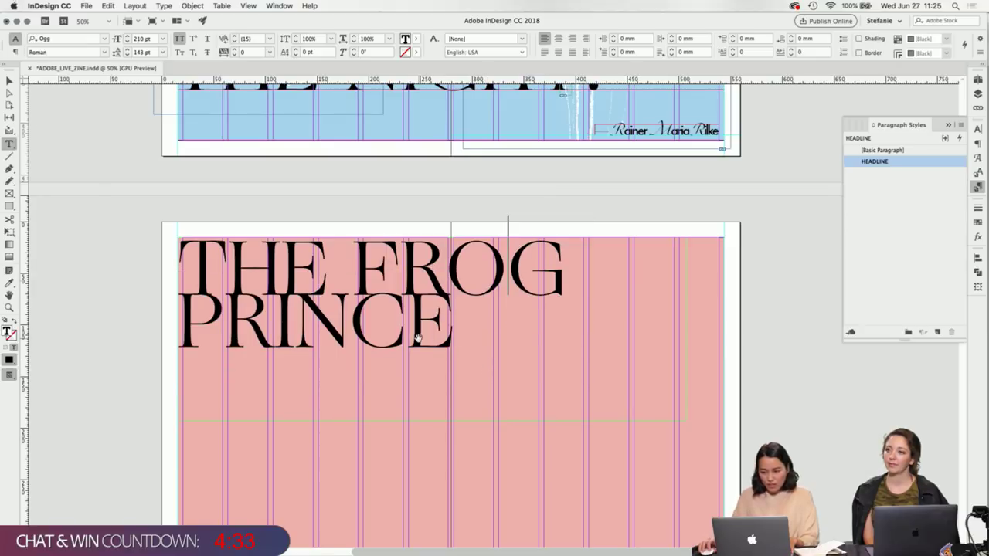
pyautogui.press('super+equal')
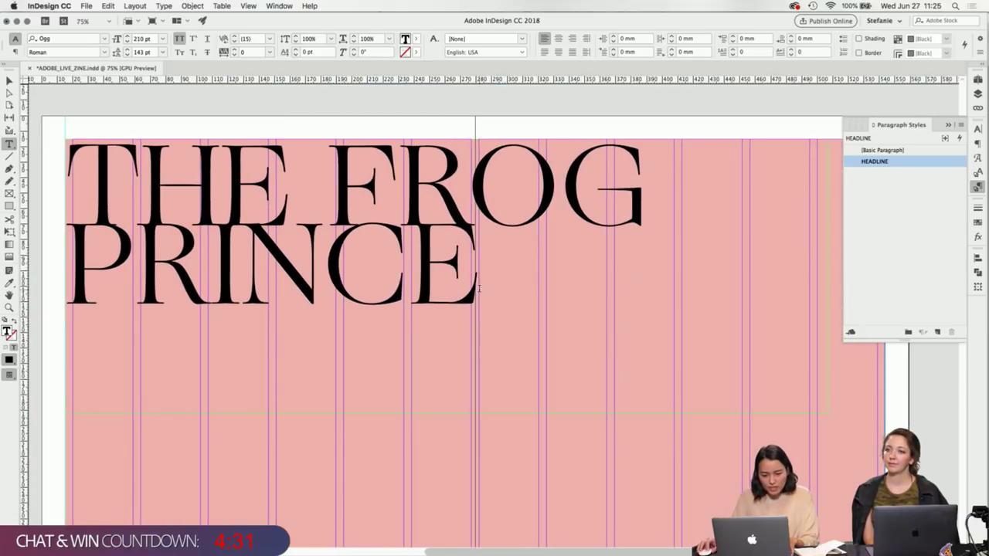
pyautogui.moveTo(488, 324); pyautogui.dragTo(69, 154)
pyautogui.click(490, 323)
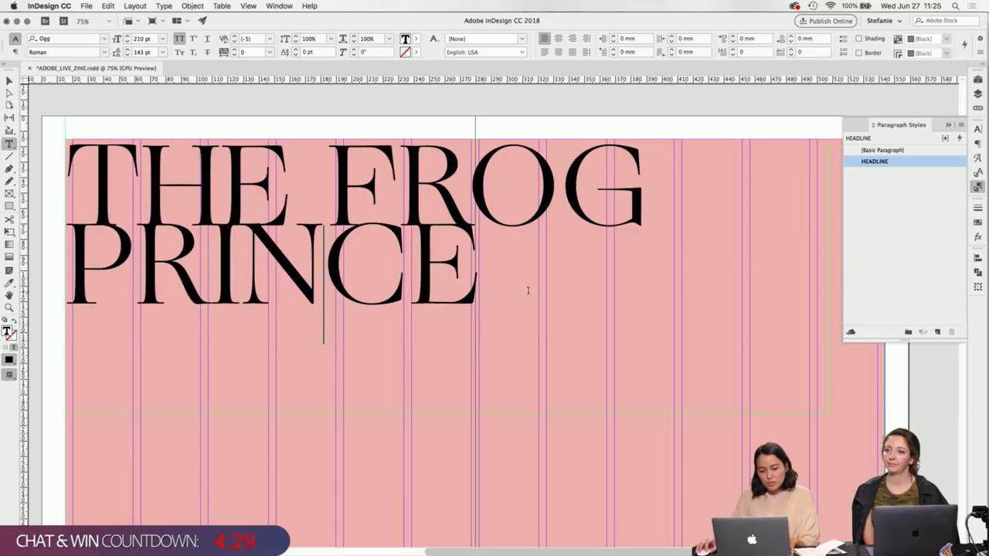
pyautogui.press('super+a')
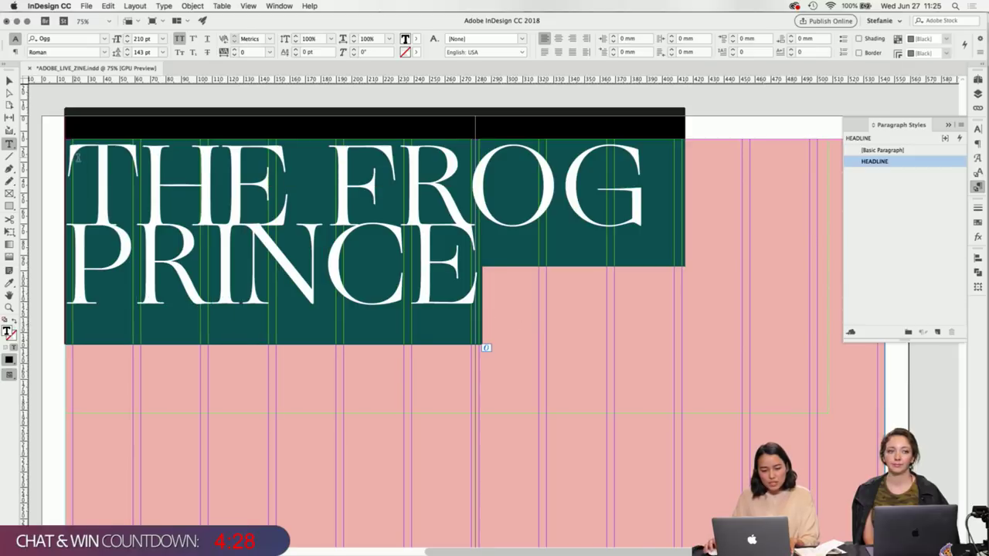
pyautogui.click(976, 170)
# Create a WHITE character style with Paper text colour for the headline.
pyautogui.doubleClick(917, 162)
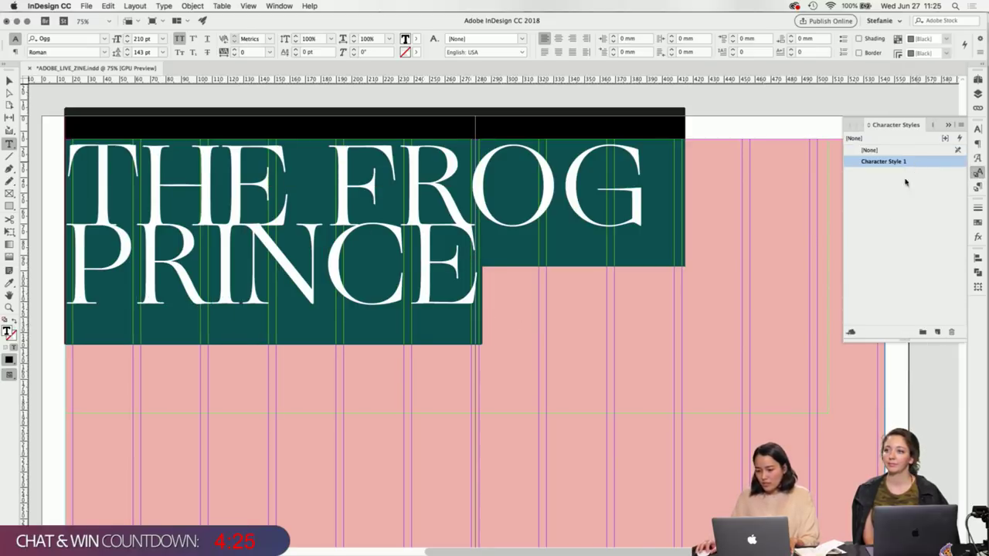
pyautogui.moveTo(442, 123); pyautogui.dragTo(606, 171)
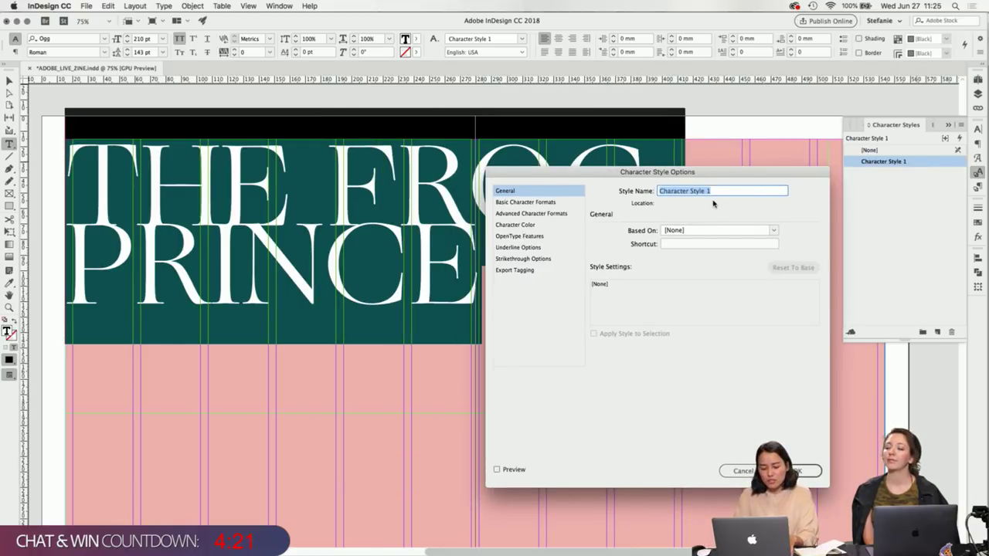
pyautogui.write('WHITE')
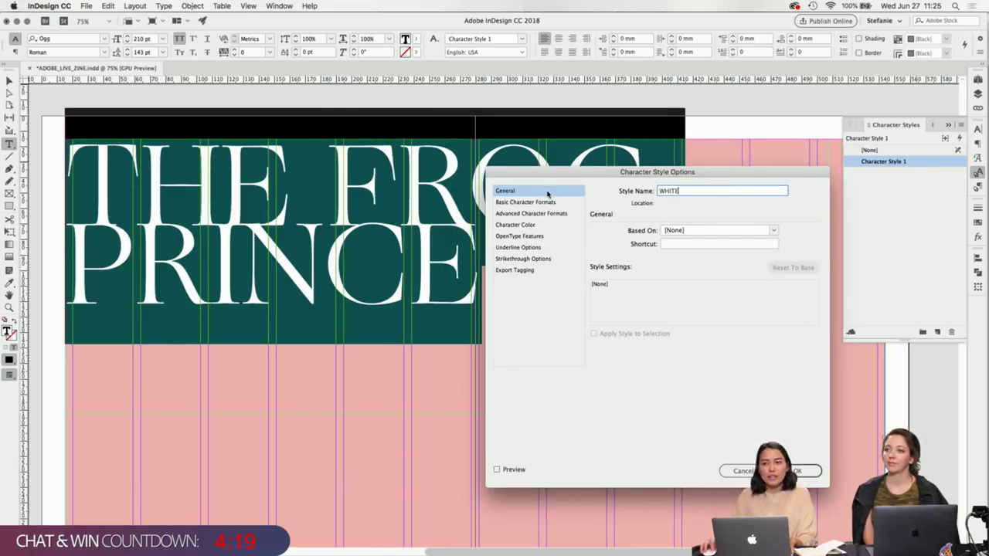
pyautogui.click(544, 204)
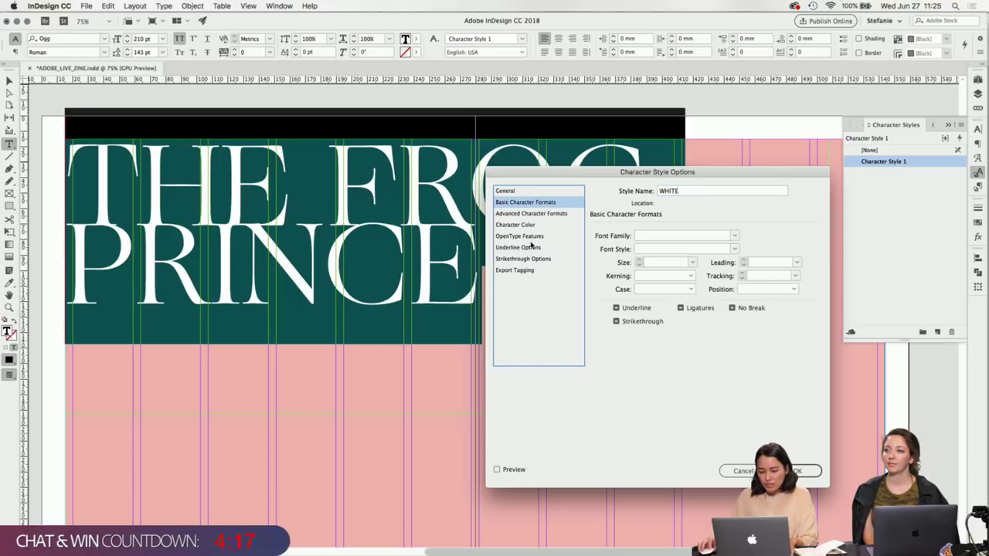
pyautogui.click(521, 226)
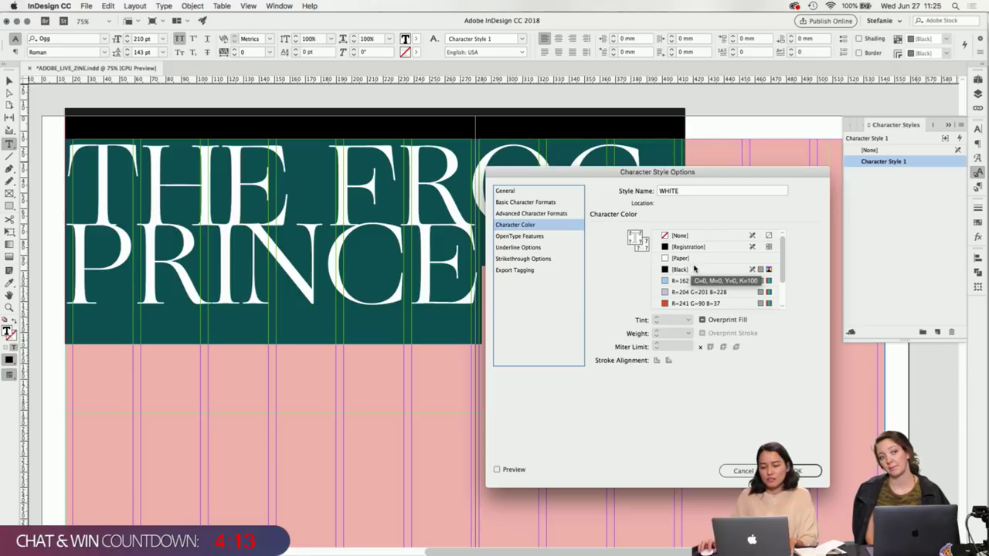
pyautogui.click(700, 260)
pyautogui.click(797, 471)
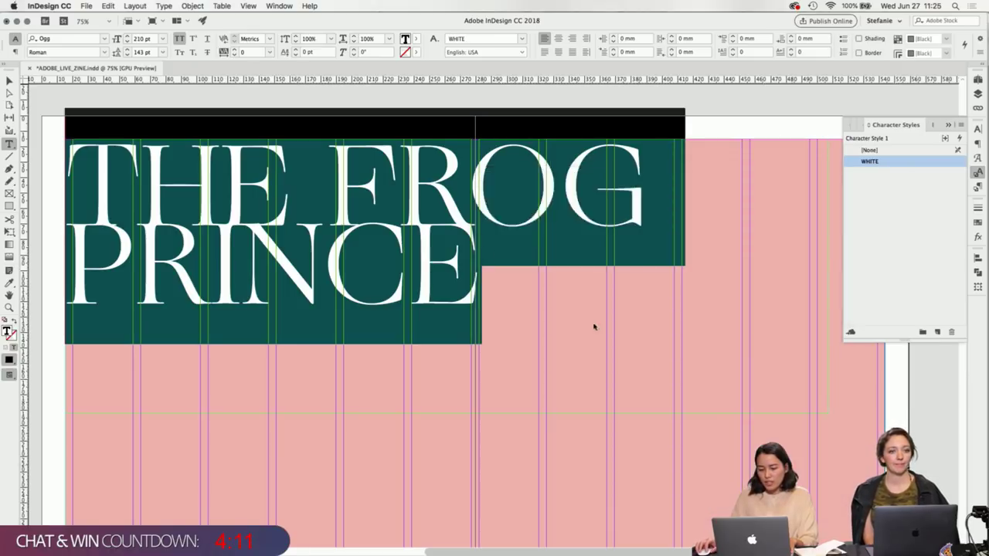
# Shorten the headline frame to fit its two lines (H 113.824 mm).
pyautogui.click(410, 217)
pyautogui.press('Escape')
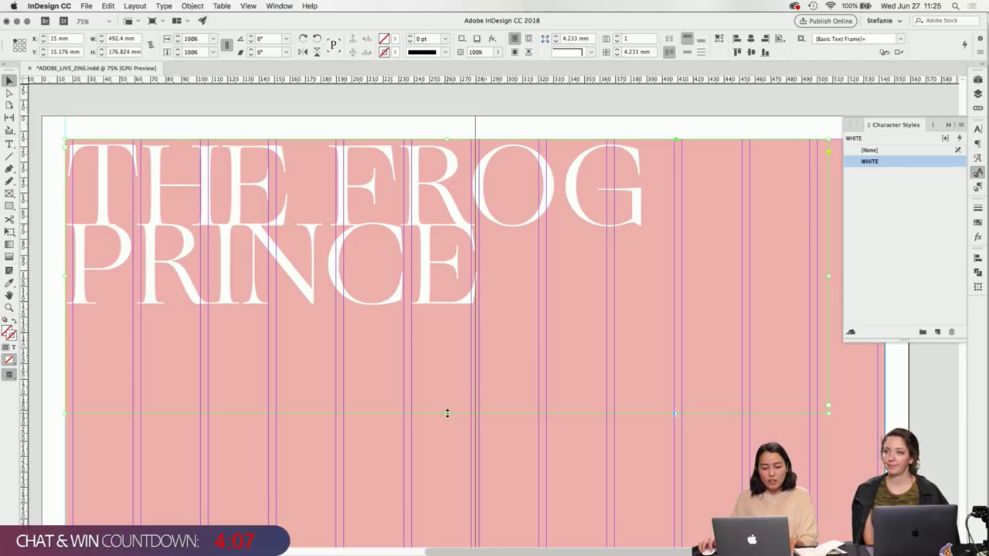
pyautogui.moveTo(446, 414); pyautogui.dragTo(447, 315)
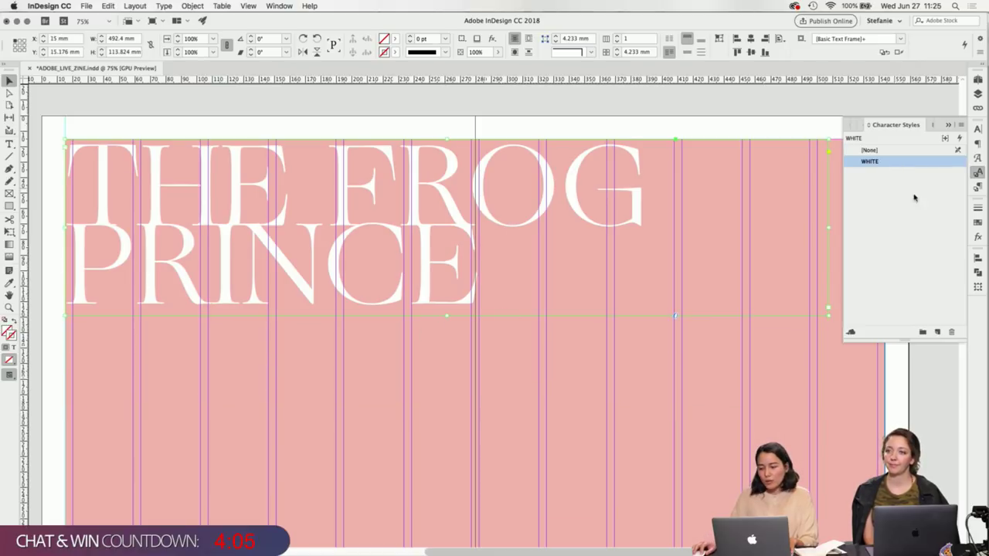
pyautogui.click(977, 186)
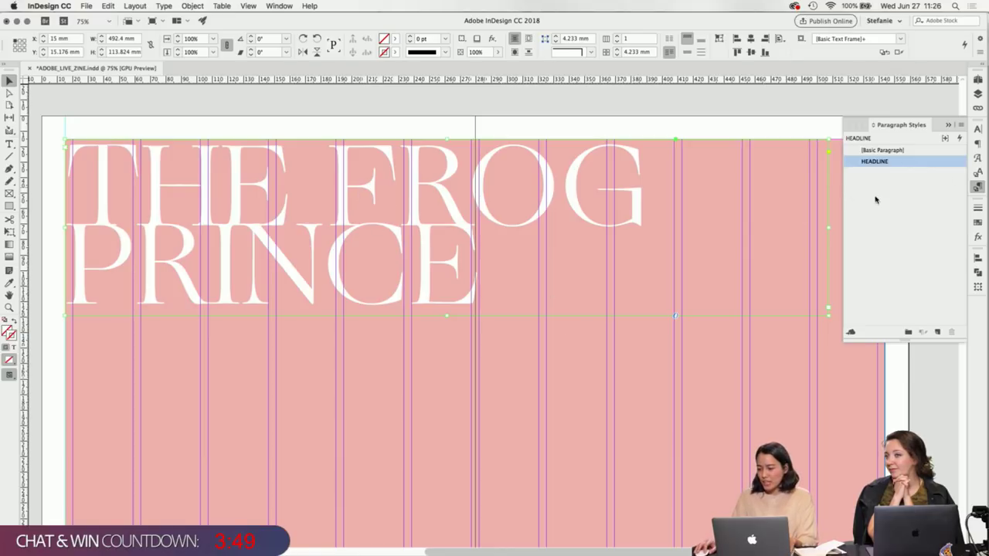
# Nudge the headline frame up and left toward the pink page's top-left corner.
pyautogui.moveTo(371, 242); pyautogui.dragTo(378, 238)
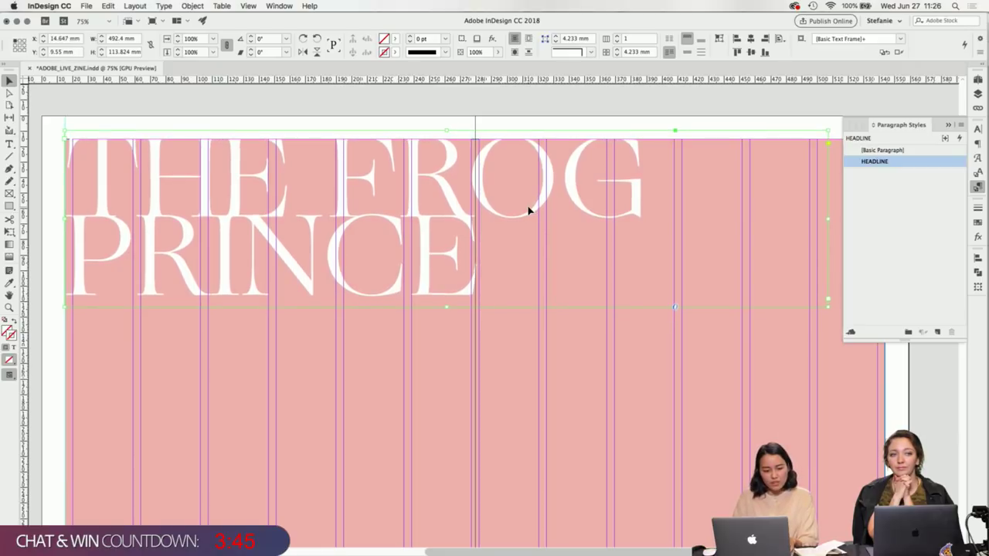
pyautogui.press('Left')
pyautogui.press('Up')
pyautogui.press('Left')
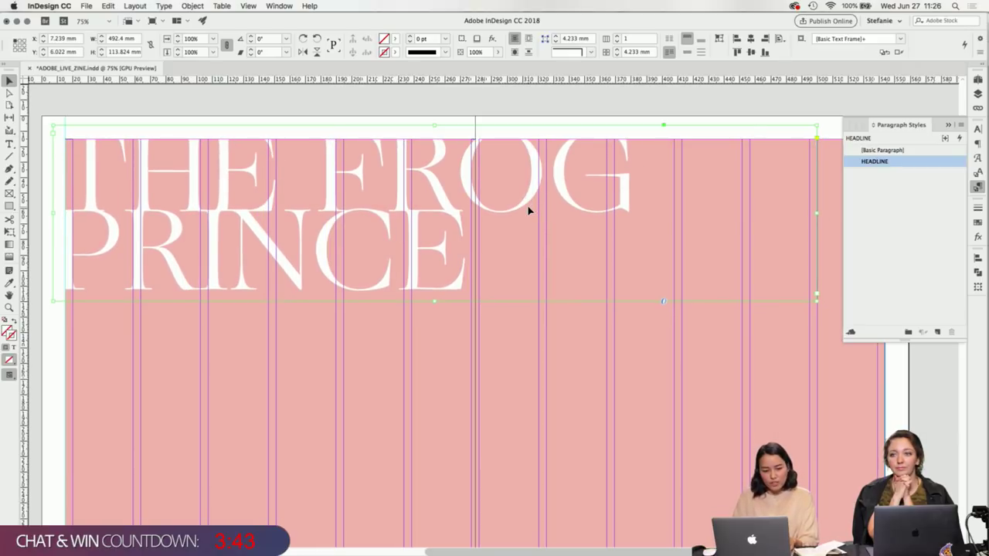
pyautogui.press('Up')
pyautogui.press('Up')
pyautogui.press('Up')
pyautogui.press('Up')
pyautogui.press('Up')
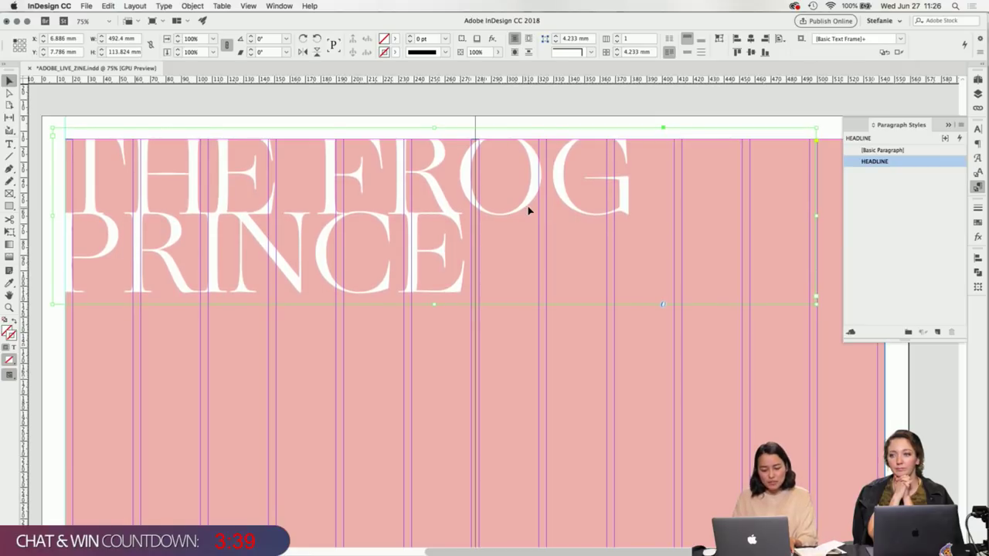
pyautogui.press('super+semicolon')
# Fine-tune the headline's vertical position to Y 8.139 mm, toggling Preview to check.
pyautogui.scroll(1, 540, 216)
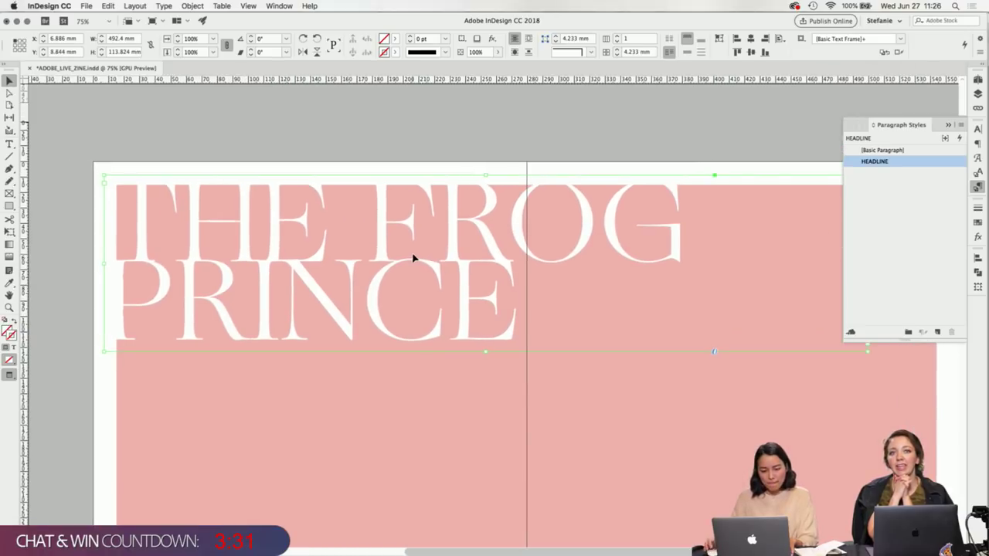
pyautogui.hscroll(2, 394, 162)
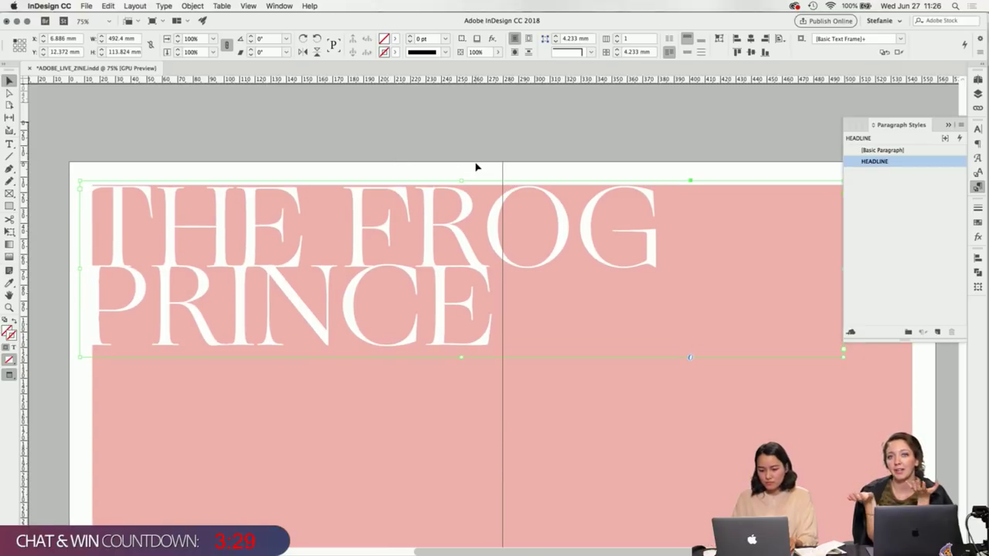
pyautogui.press('Down')
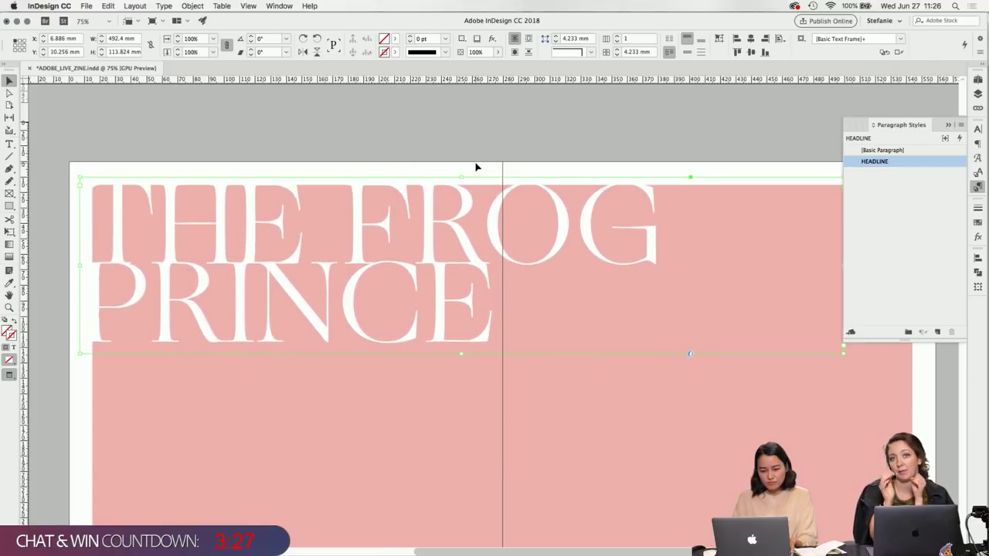
pyautogui.press('Down')
pyautogui.press('Up')
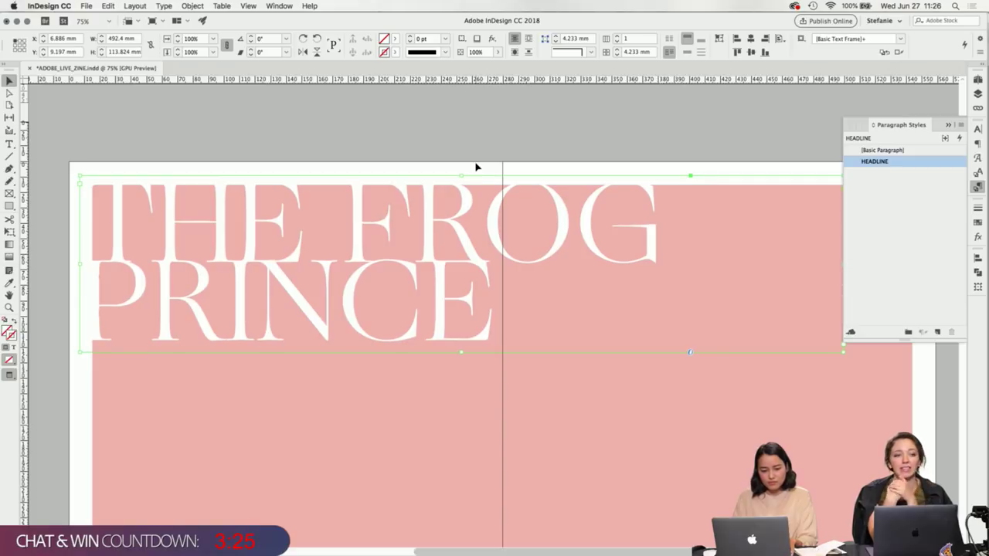
pyautogui.press('Up')
pyautogui.press('Up')
pyautogui.press('Up')
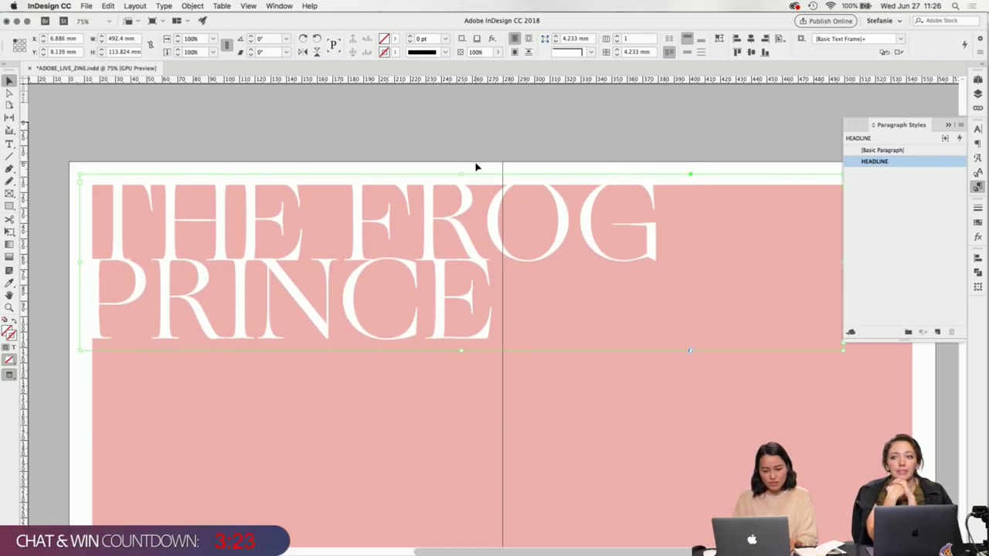
pyautogui.click(478, 158)
pyautogui.press('w')
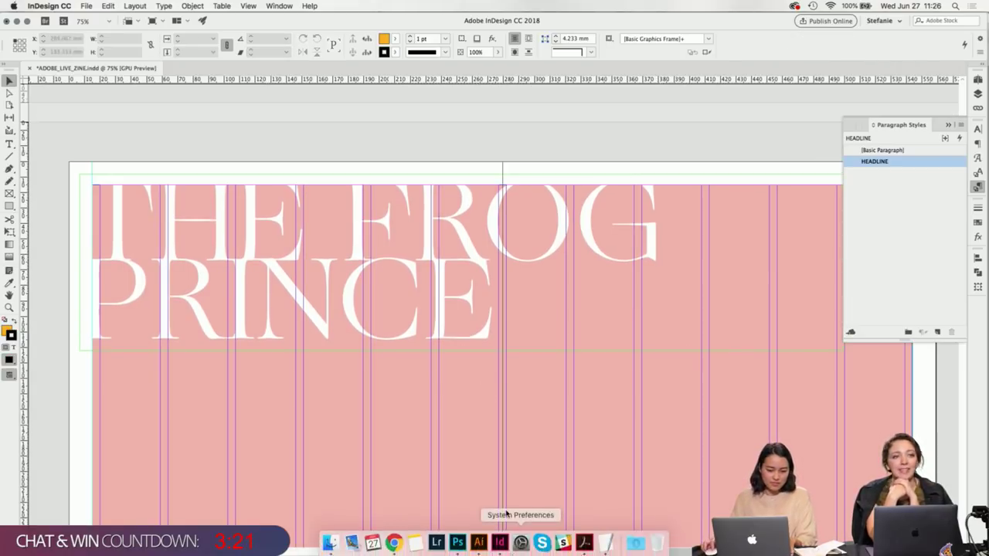
pyautogui.press('w')
pyautogui.scroll(-2, 489, 478)
pyautogui.scroll(2, 106, 269)
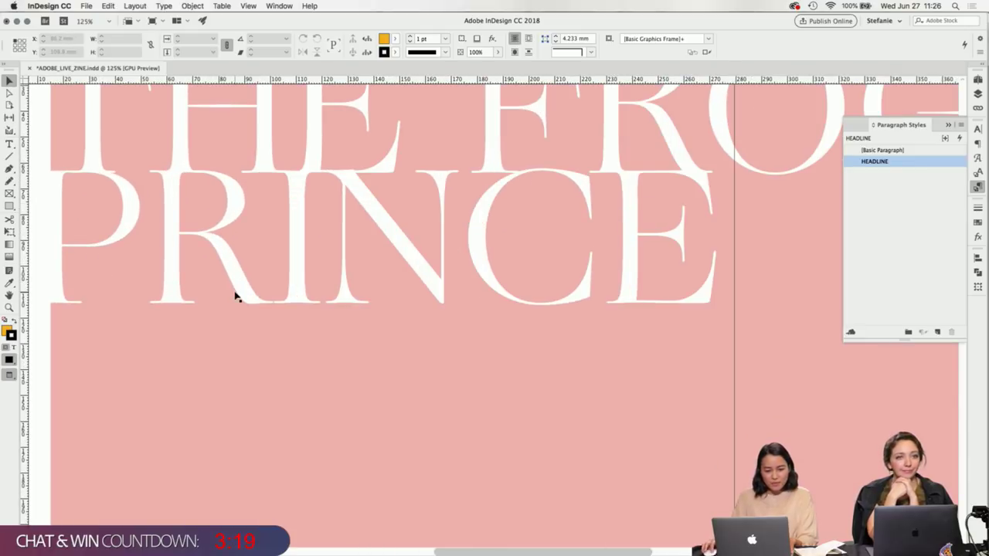
pyautogui.scroll(-3, 235, 296)
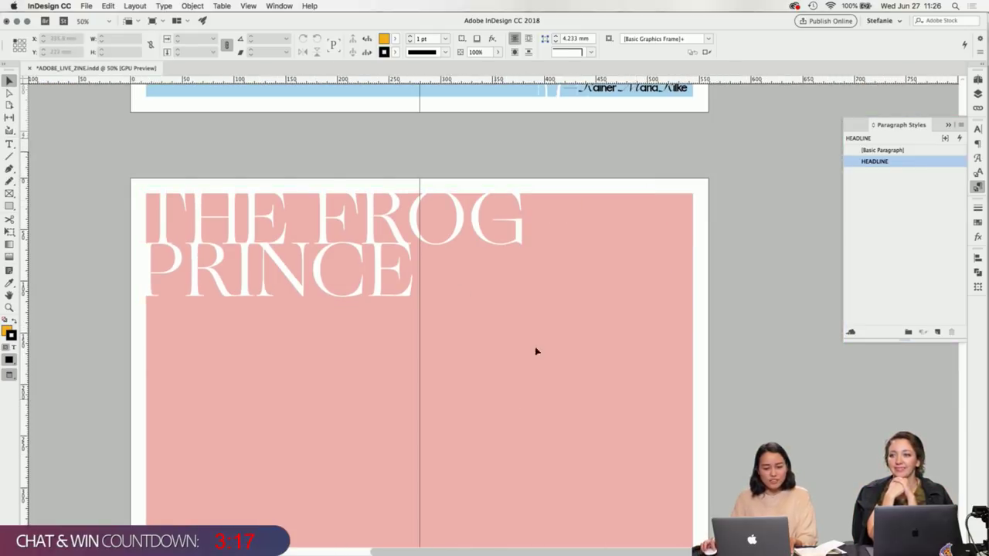
pyautogui.scroll(-1, 540, 332)
pyautogui.click(421, 252)
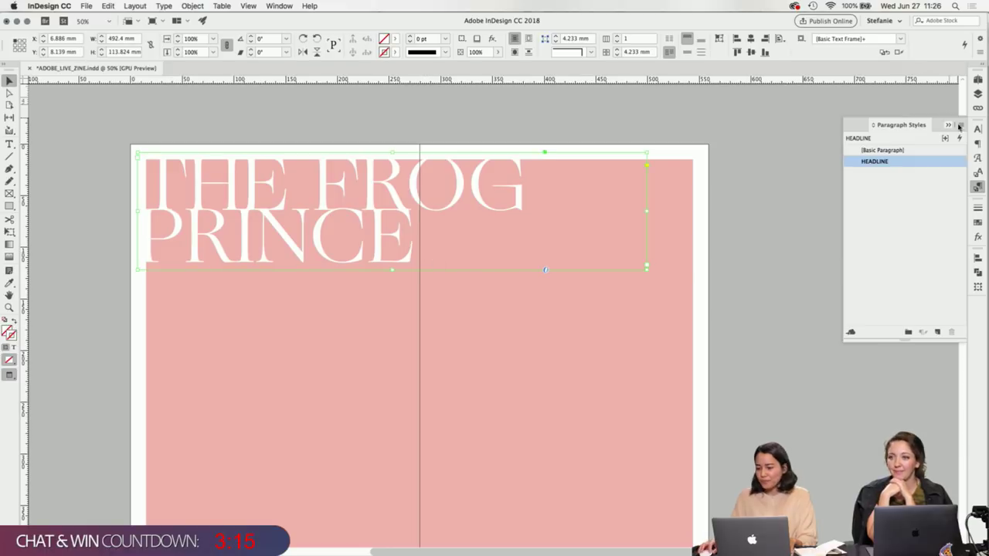
# Move the headline frame from ILLUSTRATION TOP/IMAGES onto the TYPE layer and show guides again.
pyautogui.click(978, 96)
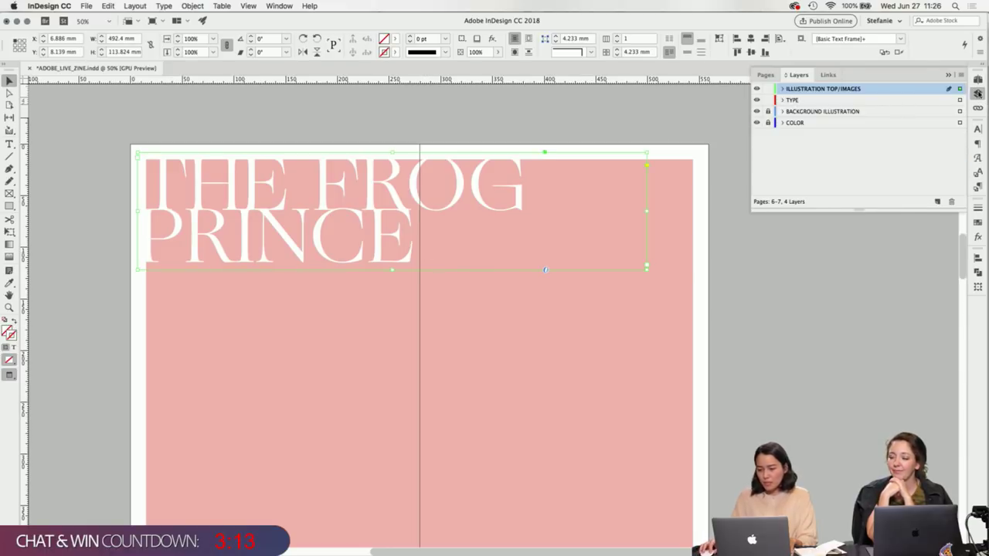
pyautogui.moveTo(959, 89); pyautogui.dragTo(960, 100)
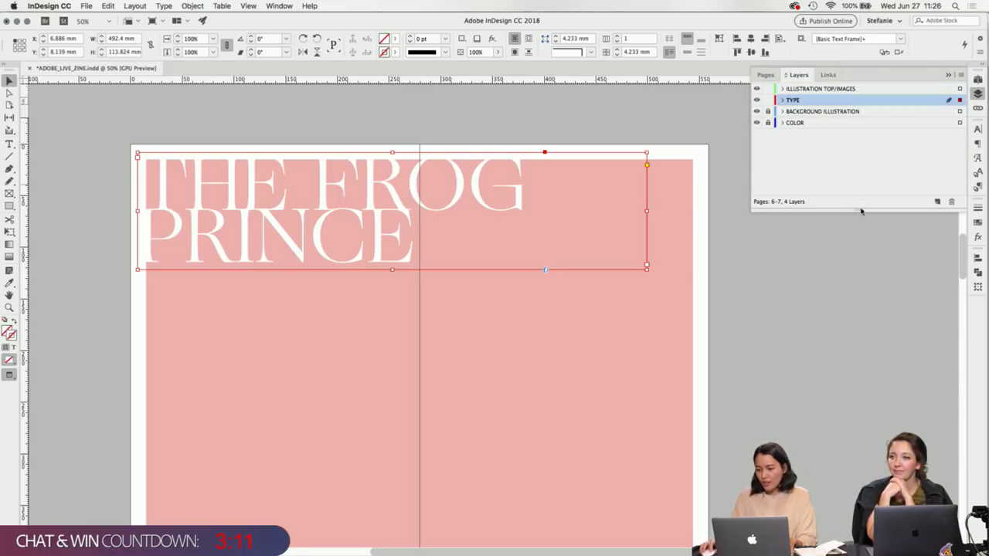
pyautogui.click(828, 254)
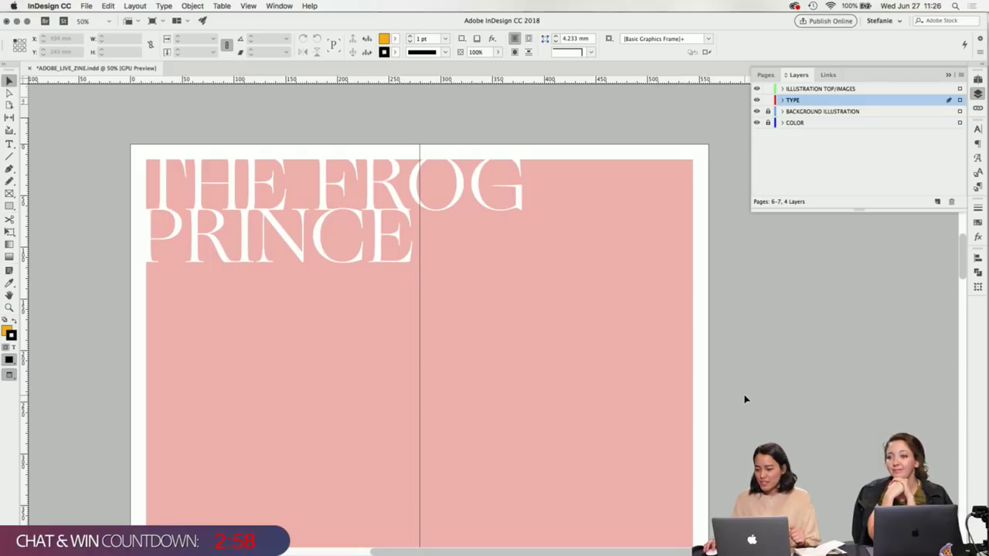
pyautogui.scroll(-2, 746, 398)
pyautogui.scroll(-3, 745, 399)
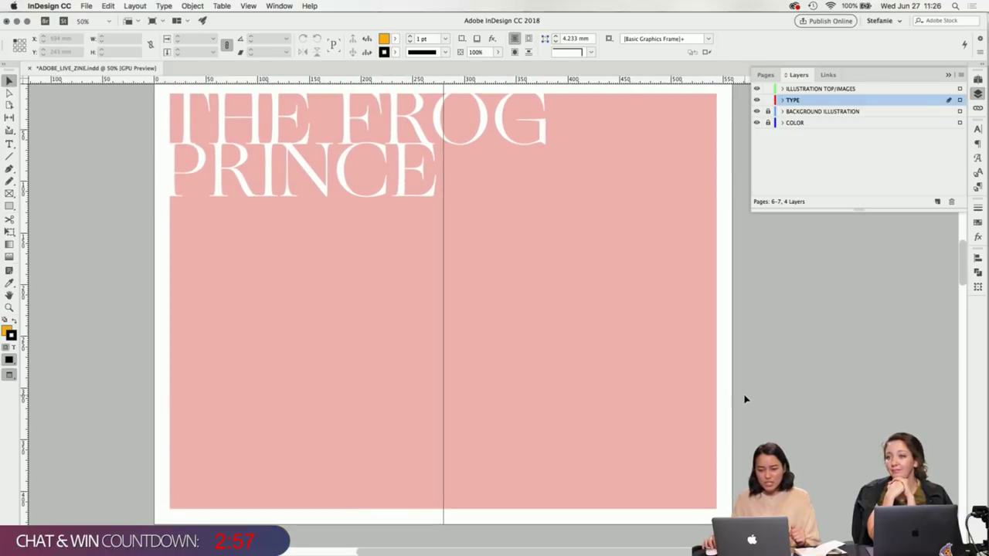
pyautogui.scroll(1, 746, 400)
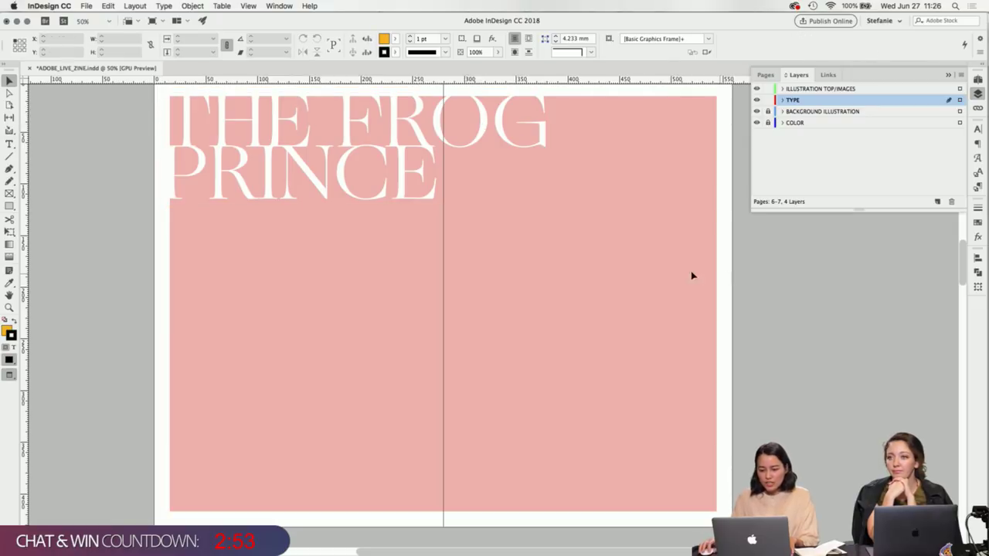
pyautogui.press('w')
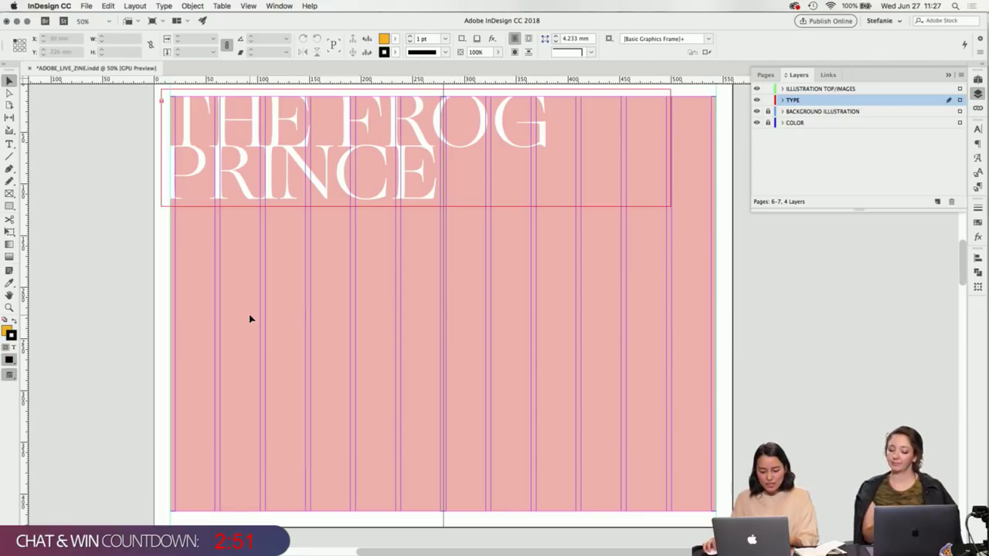
pyautogui.press('t')
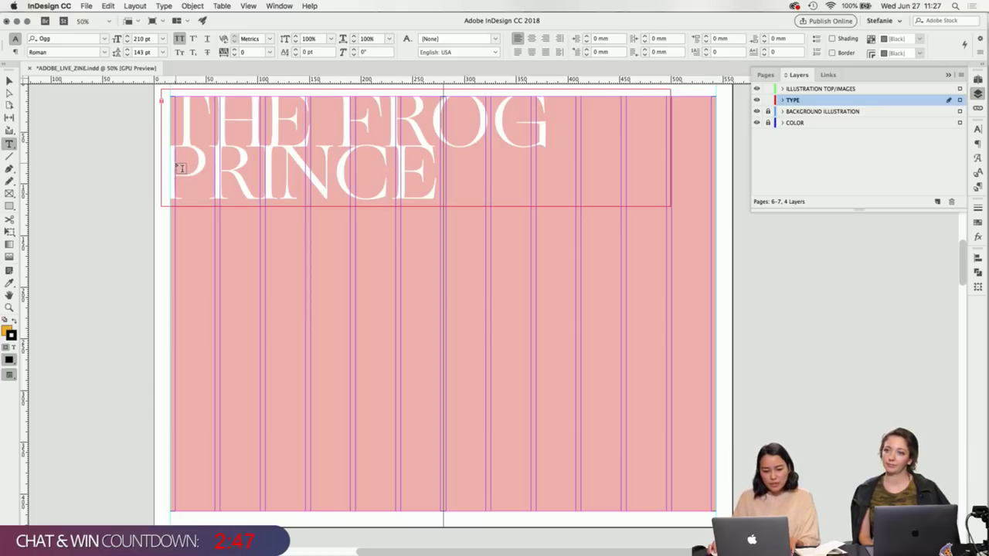
# Draw a tall text frame in the first column set to Futura PT Medium 10 pt.
pyautogui.moveTo(175, 163); pyautogui.dragTo(215, 515)
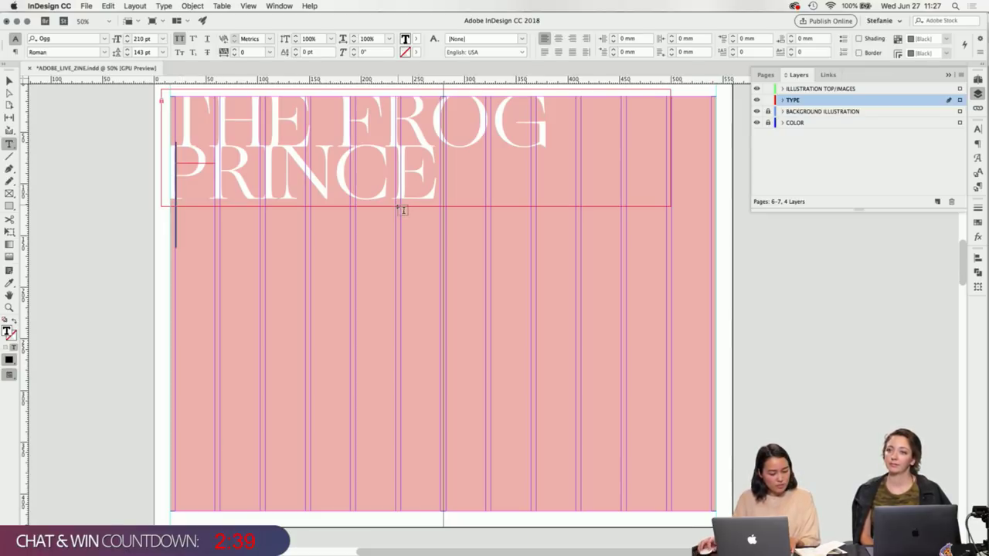
pyautogui.click(977, 129)
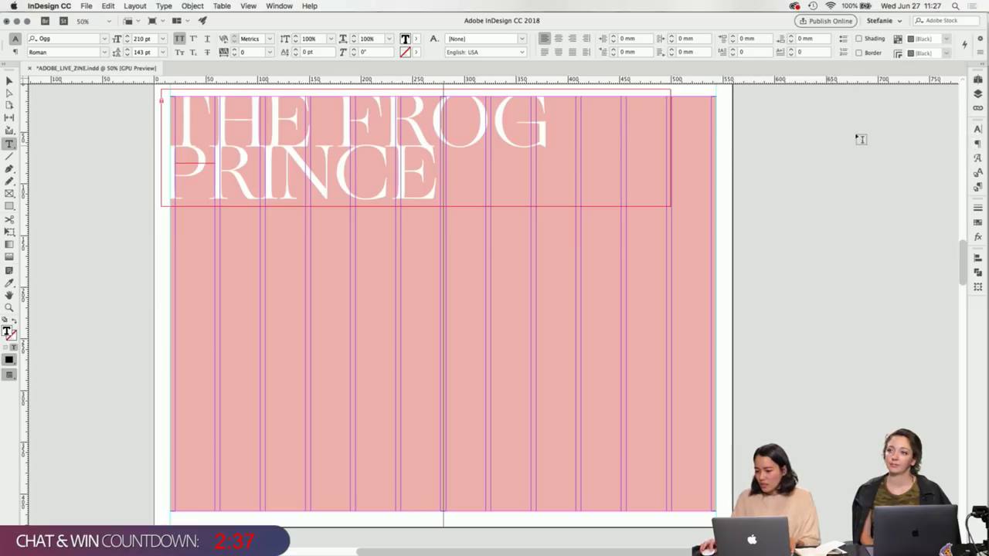
pyautogui.click(977, 129)
pyautogui.click(879, 143)
pyautogui.write('futura')
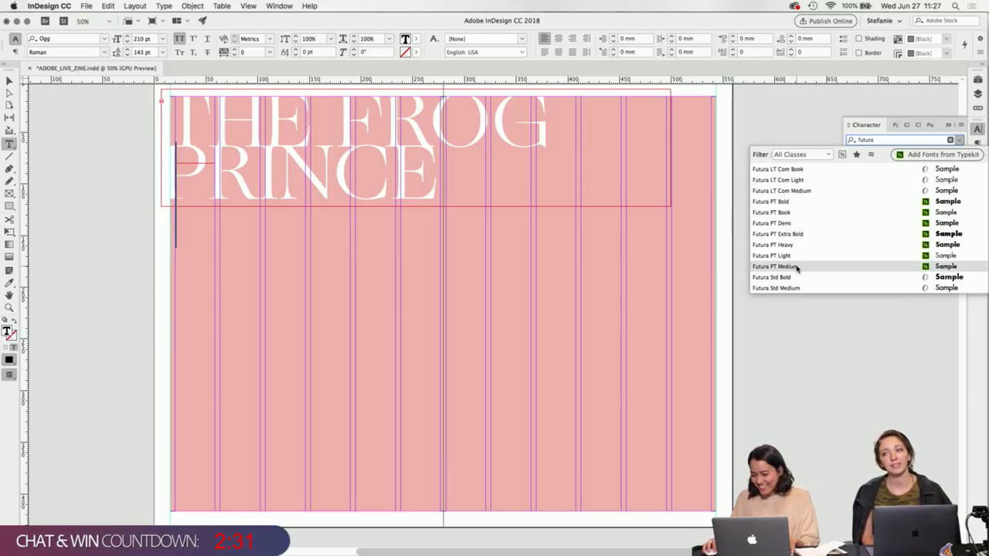
pyautogui.press('Return')
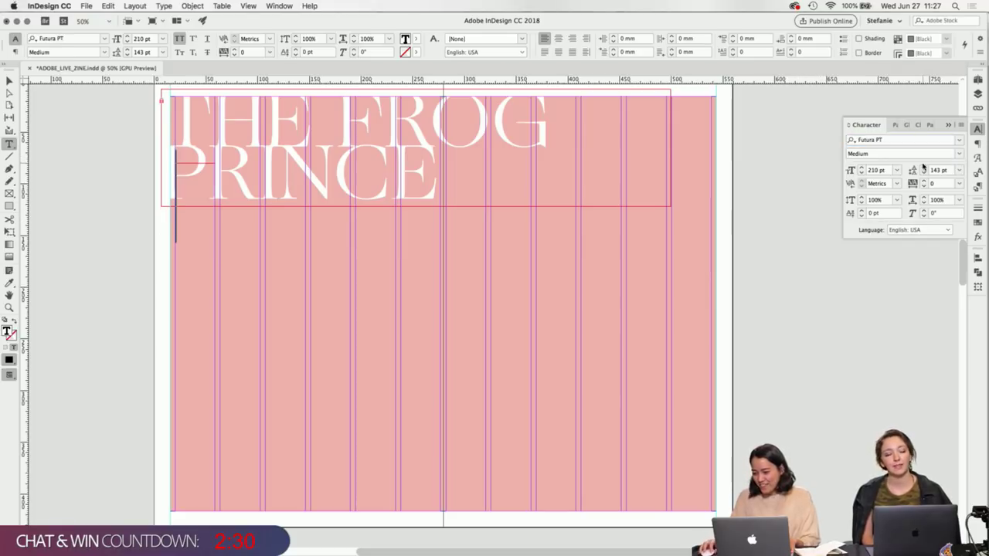
pyautogui.click(855, 171)
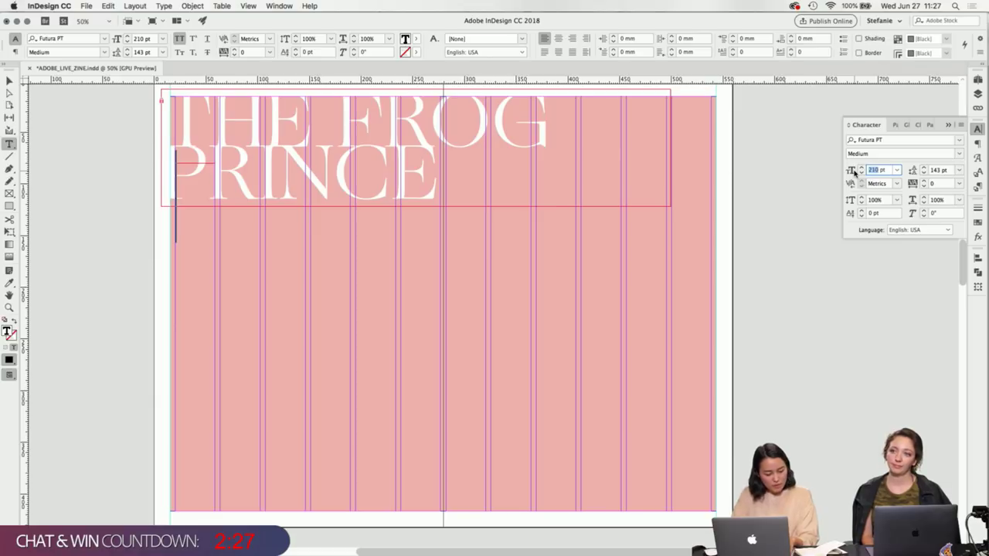
pyautogui.write('10')
pyautogui.press('Return')
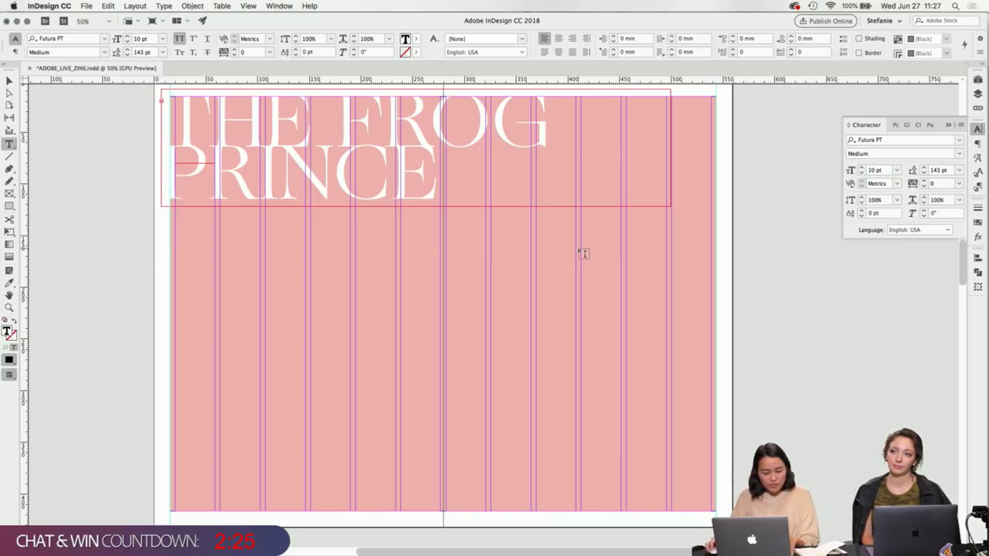
# Bring the Frog Prince story copy in TextEdit to the front.
pyautogui.press('super+equal')
pyautogui.press('super+equal')
pyautogui.press('super+equal')
pyautogui.press('super+equal')
pyautogui.press('super+equal')
pyautogui.press('super+equal')
pyautogui.press('super+equal')
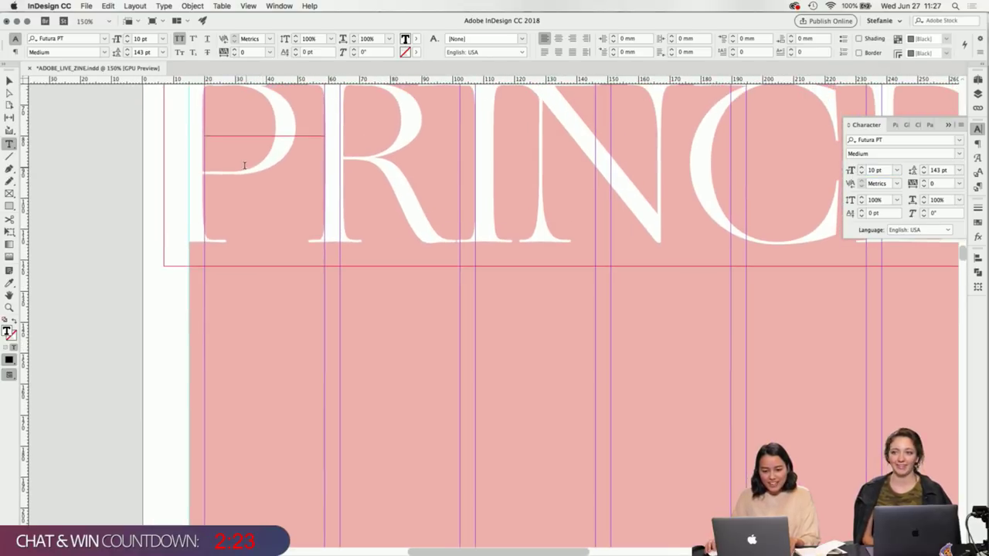
pyautogui.scroll(2, 242, 164)
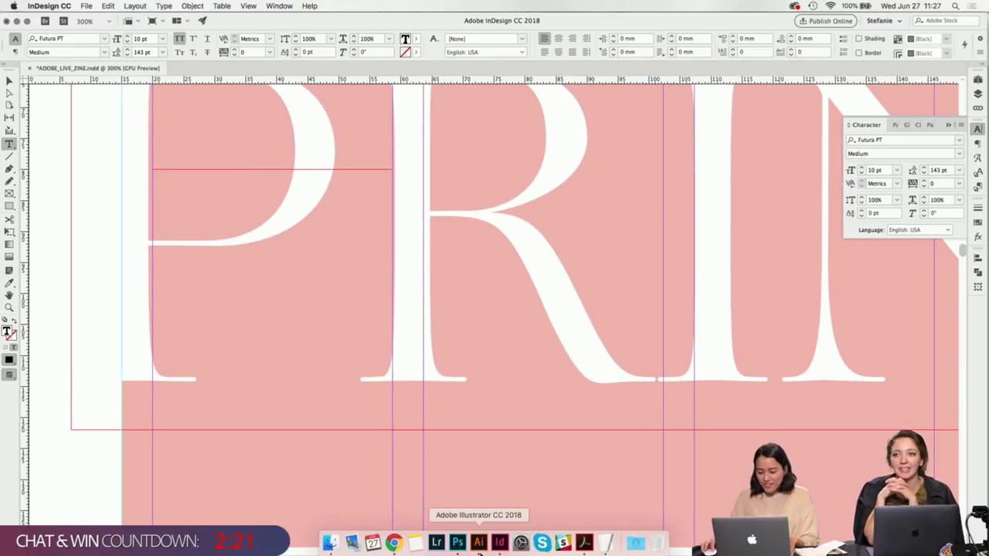
pyautogui.click(606, 543)
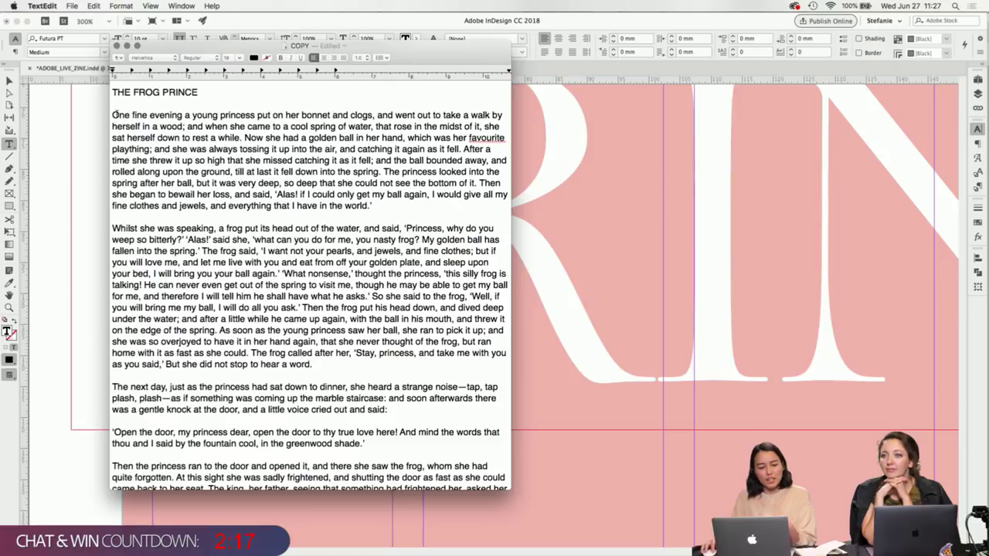
# Copy the story from 'One fine evening' to 'a great many years.' and return to InDesign.
pyautogui.moveTo(113, 115); pyautogui.dragTo(225, 403)
pyautogui.press('super+c')
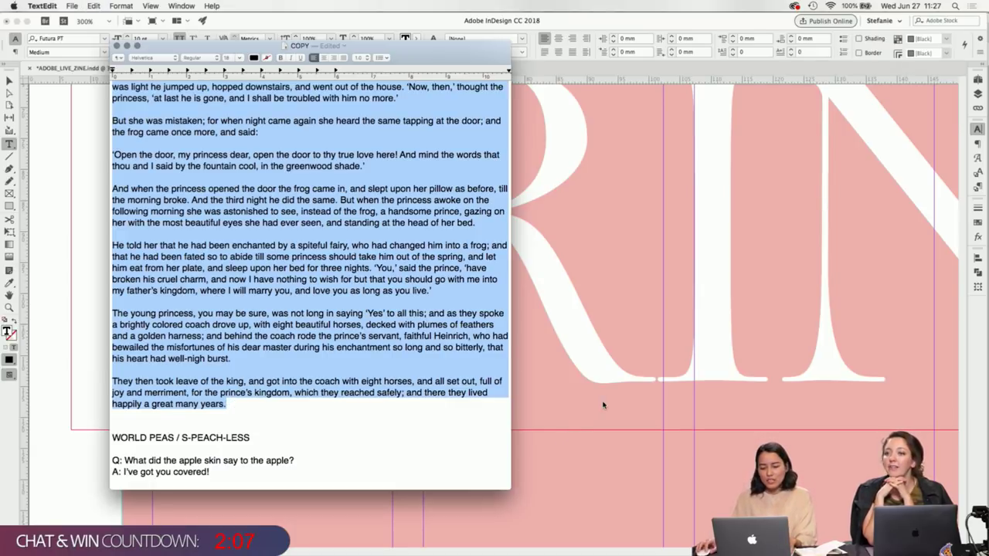
pyautogui.click(578, 395)
pyautogui.scroll(-3, 316, 298)
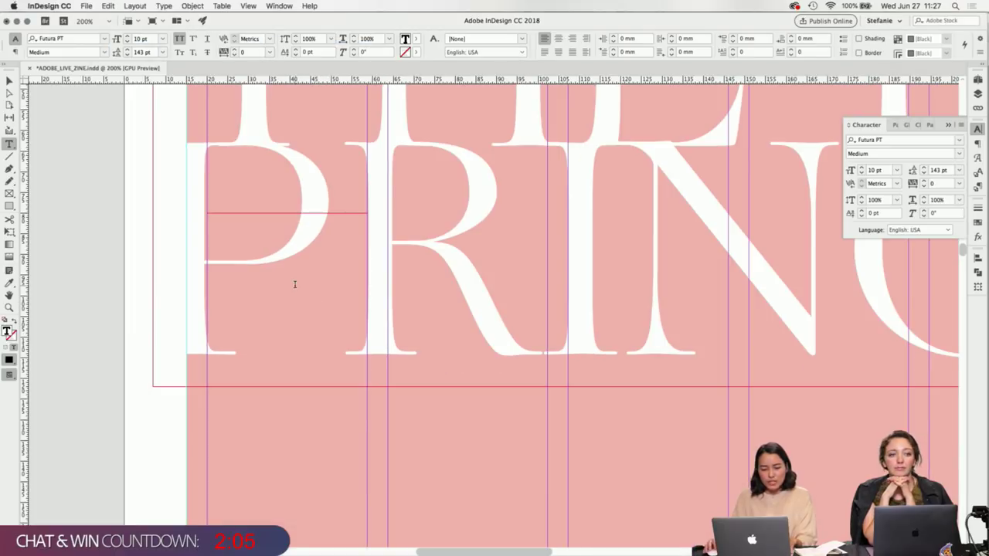
# Turn off All Caps for the whole story and set its leading to 12 pt.
pyautogui.press('super+a')
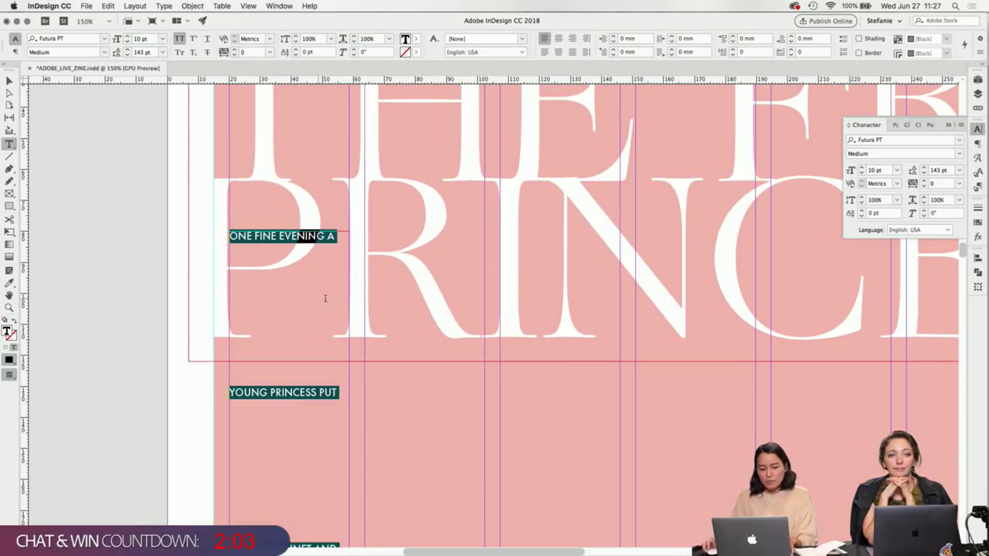
pyautogui.click(178, 39)
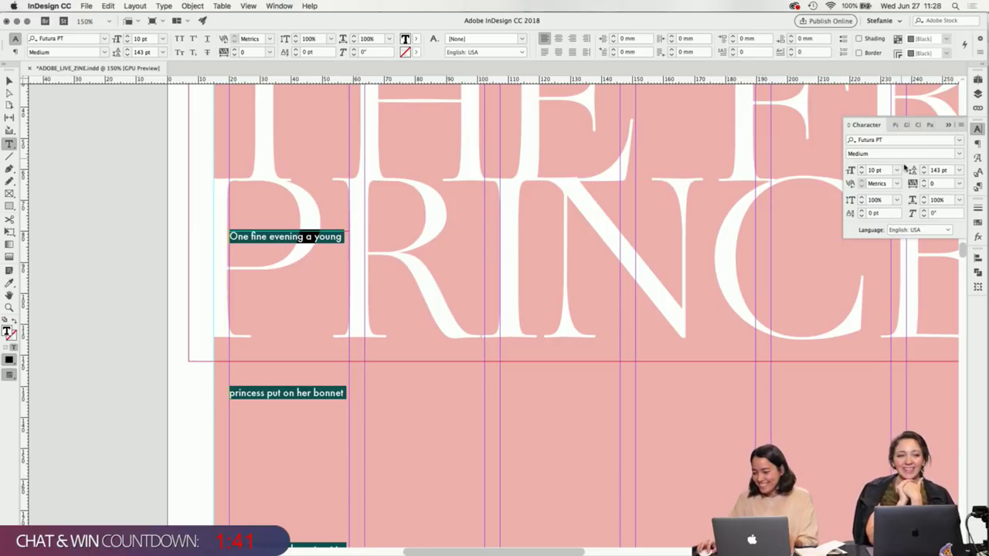
pyautogui.doubleClick(934, 170)
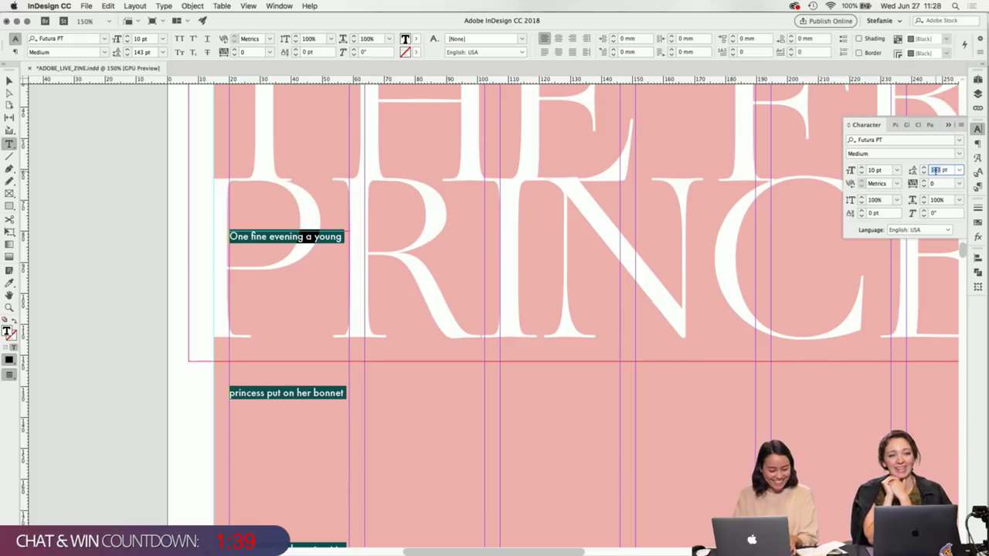
pyautogui.write('12')
pyautogui.press('Return')
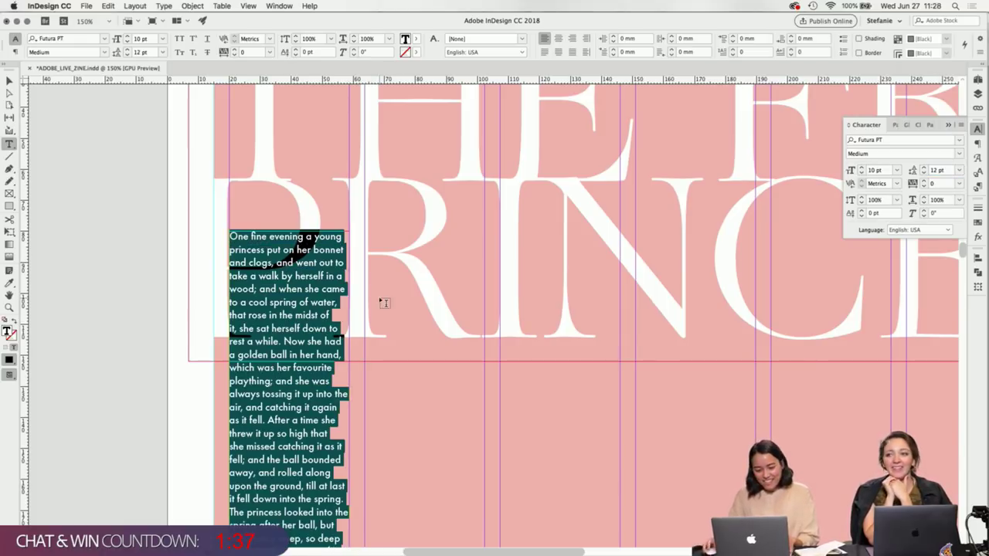
# Justify the whole story with the last line aligned left.
pyautogui.click(287, 294)
pyautogui.press('super+1')
pyautogui.scroll(-15, 287, 295)
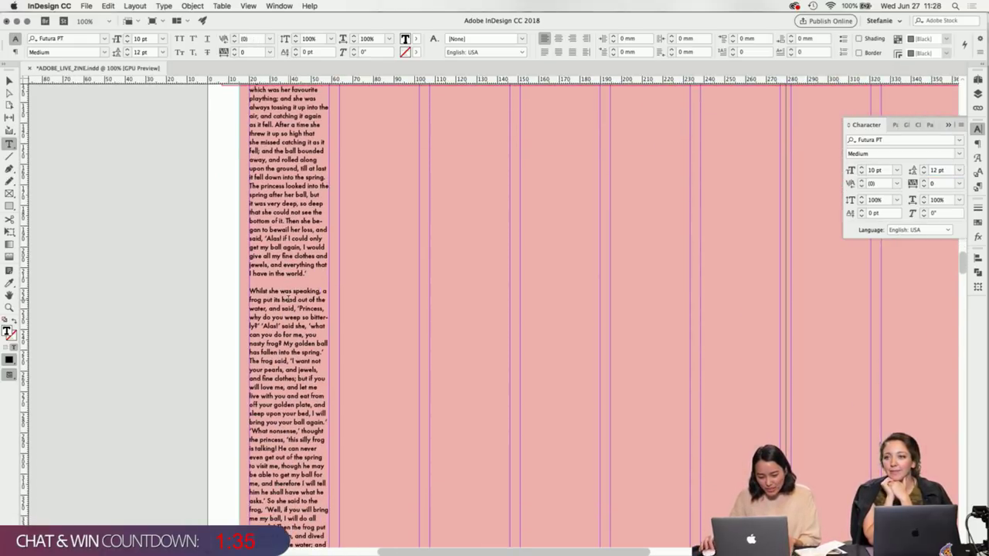
pyautogui.scroll(10, 287, 295)
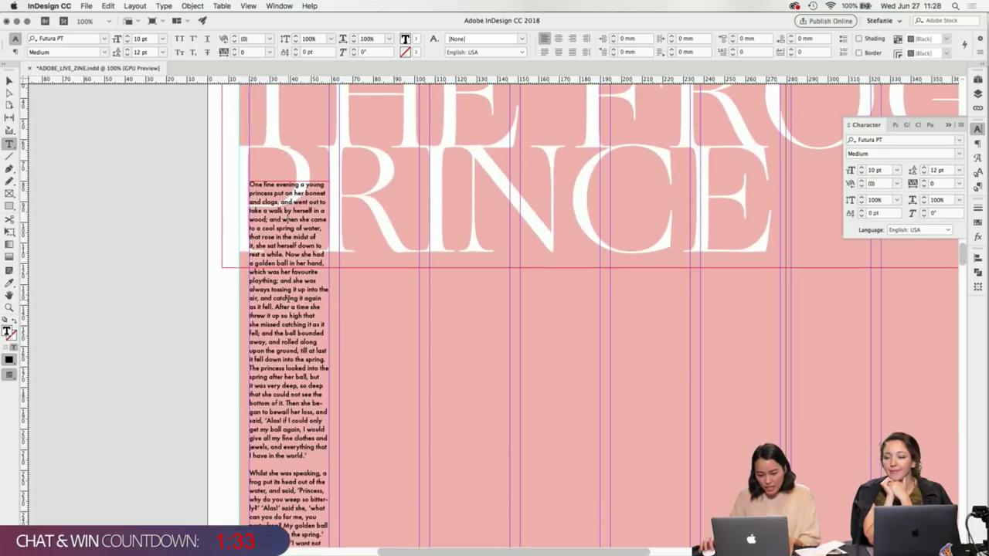
pyautogui.press('super+a')
pyautogui.click(573, 52)
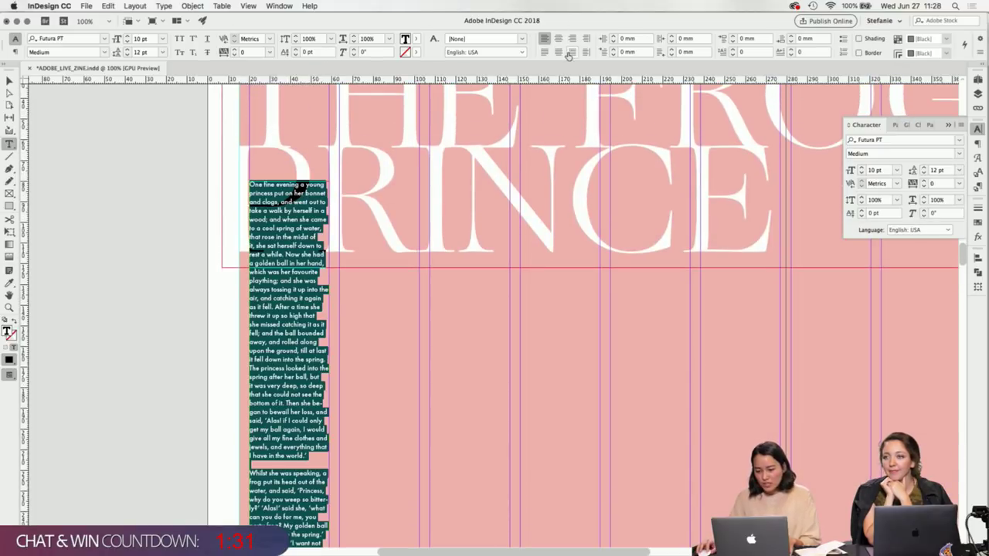
pyautogui.click(297, 421)
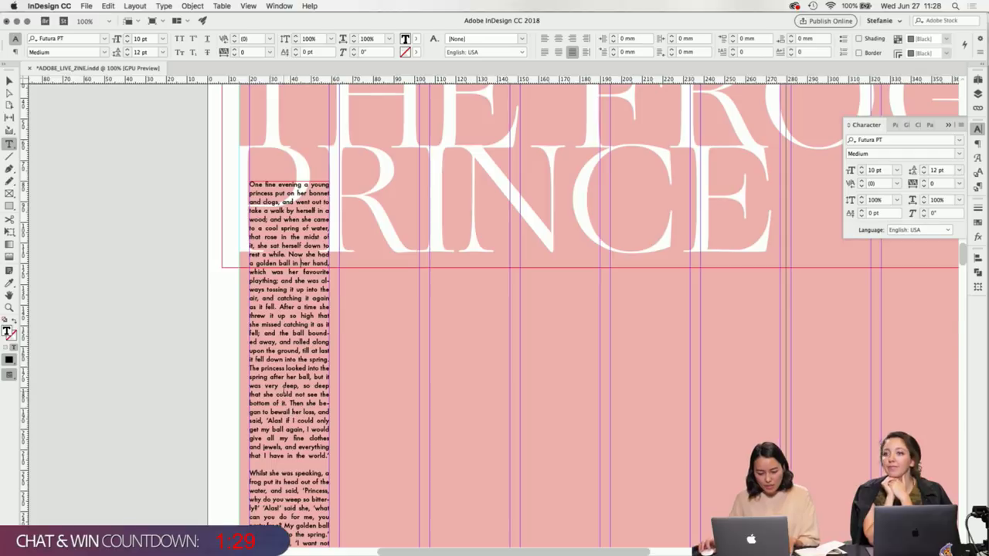
pyautogui.press('super+equal')
# Hide guides and shorten the first-column story frame slightly.
pyautogui.click(9, 80)
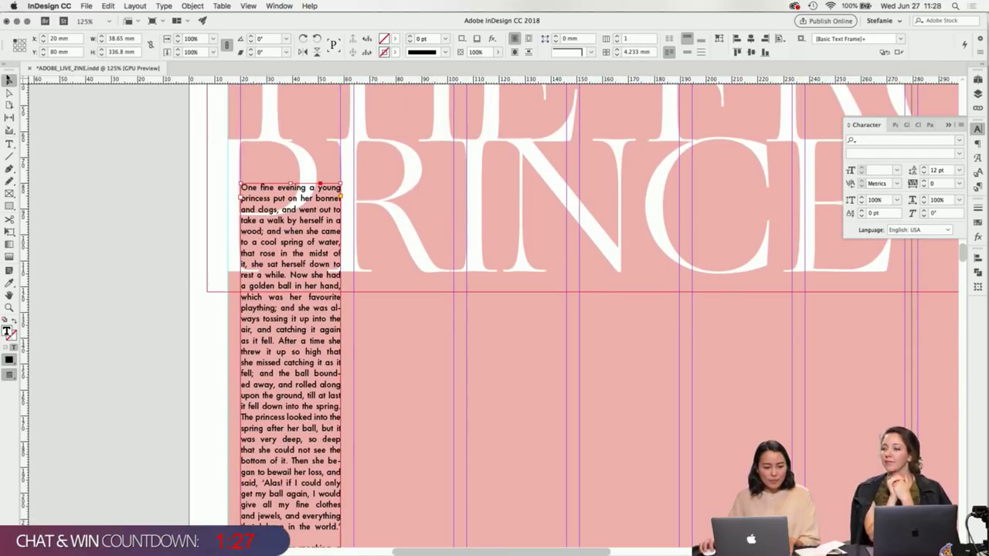
pyautogui.press('w')
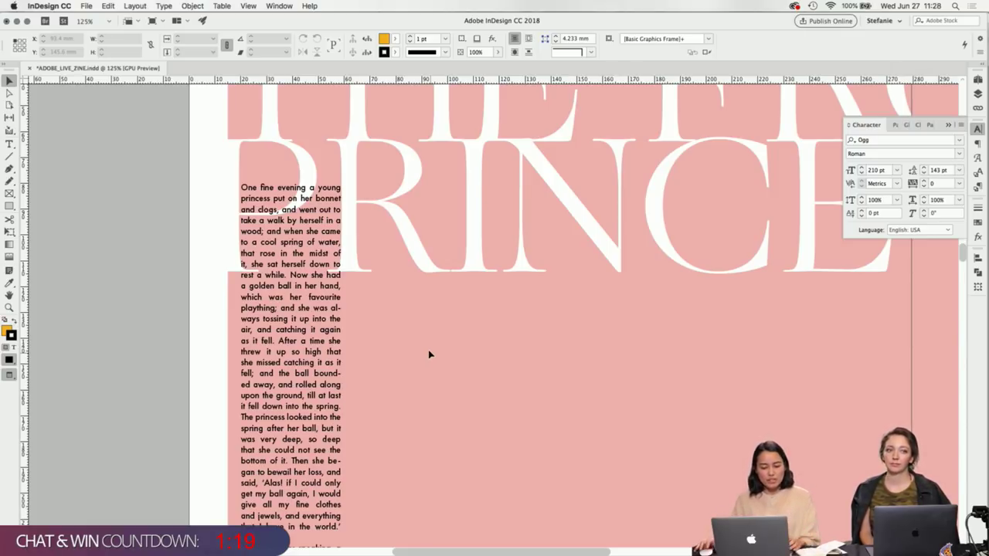
pyautogui.click(299, 282)
pyautogui.scroll(-20, 338, 234)
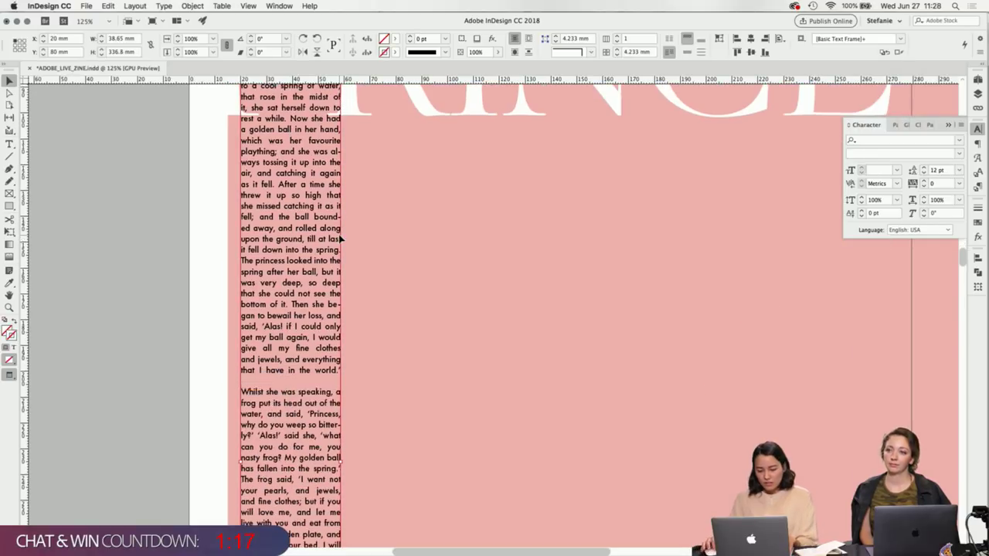
pyautogui.scroll(5, 340, 239)
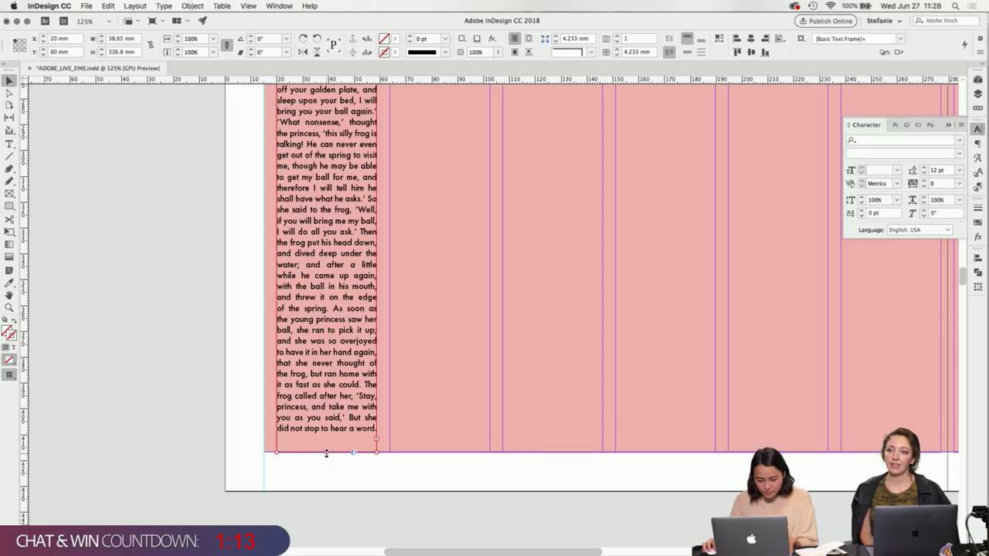
pyautogui.moveTo(326, 453); pyautogui.dragTo(328, 435)
pyautogui.click(396, 486)
pyautogui.scroll(4, 326, 465)
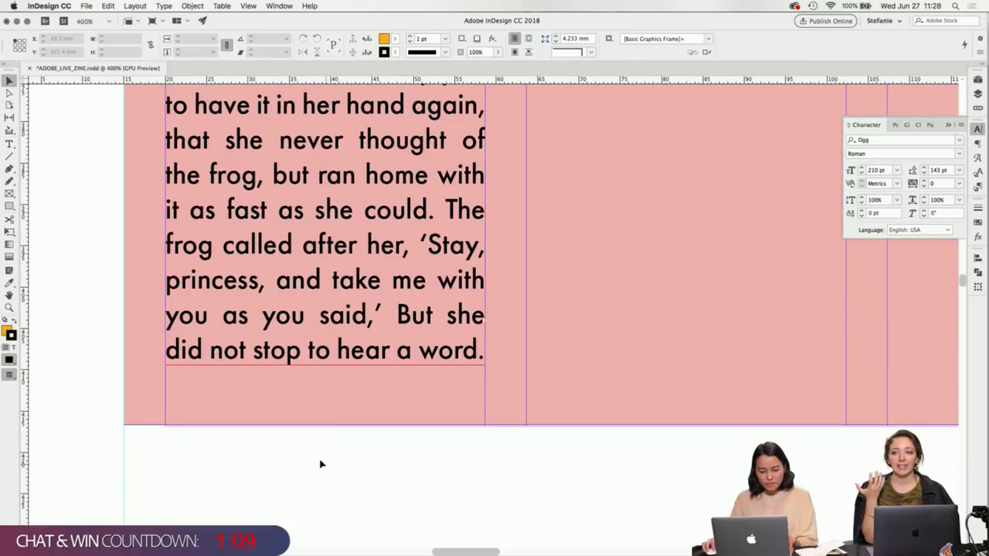
pyautogui.scroll(2, 320, 464)
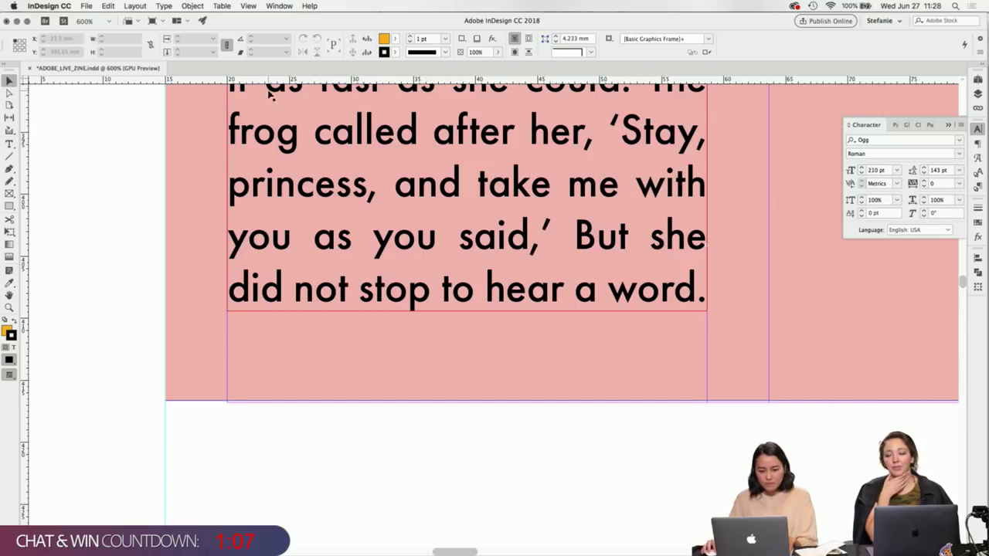
# Add a horizontal guide at 411.8 mm and extend the first column's bottom to it.
pyautogui.moveTo(270, 79); pyautogui.dragTo(237, 401)
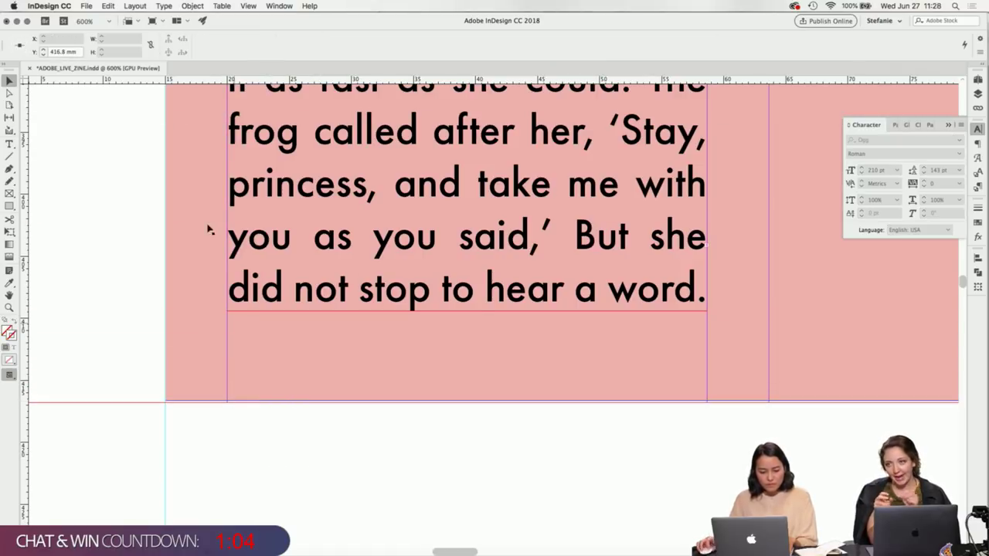
pyautogui.click(78, 52)
pyautogui.write('-5')
pyautogui.press('Return')
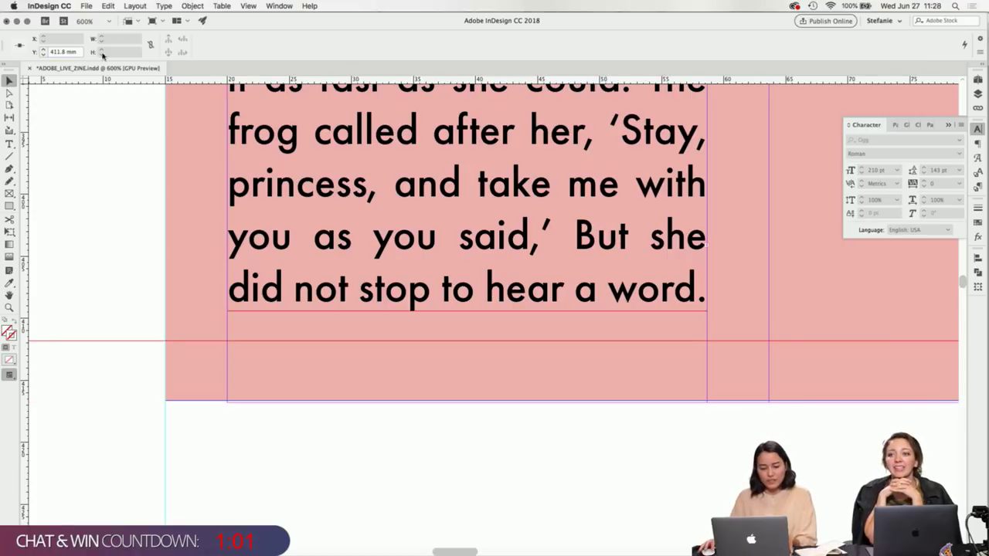
pyautogui.click(454, 218)
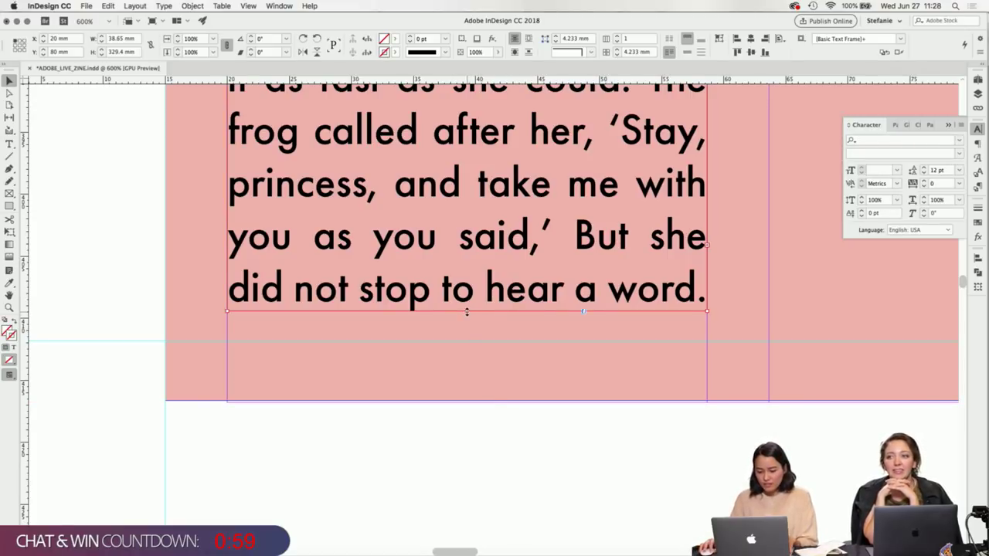
pyautogui.moveTo(467, 312); pyautogui.dragTo(474, 342)
# Raise the first column frame's top edge slightly.
pyautogui.scroll(-5, 486, 378)
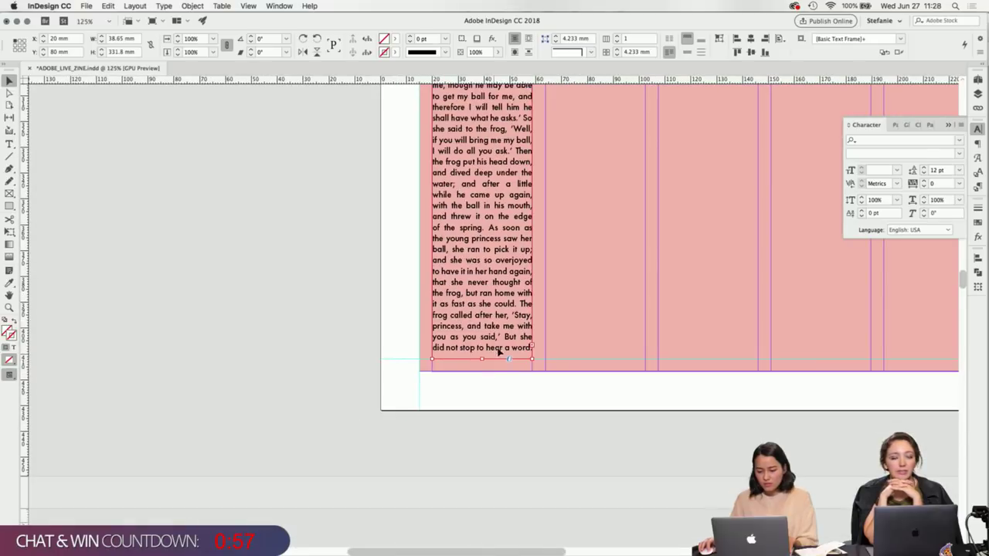
pyautogui.scroll(10, 498, 352)
pyautogui.scroll(-4, 504, 255)
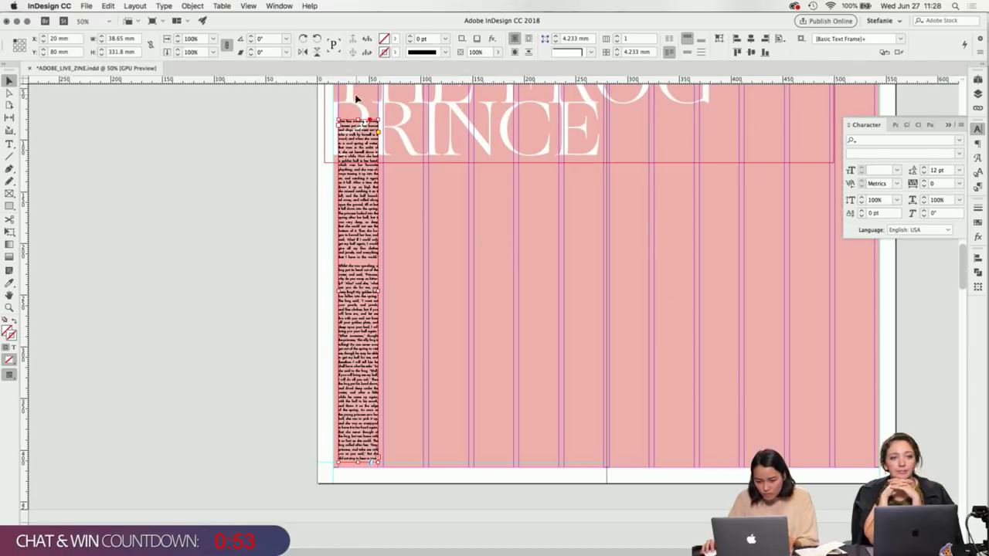
pyautogui.moveTo(358, 121)
pyautogui.mouseDown()
pyautogui.moveTo(359, 111)
pyautogui.moveTo(358, 121)
pyautogui.mouseUp()
pyautogui.click(450, 521)
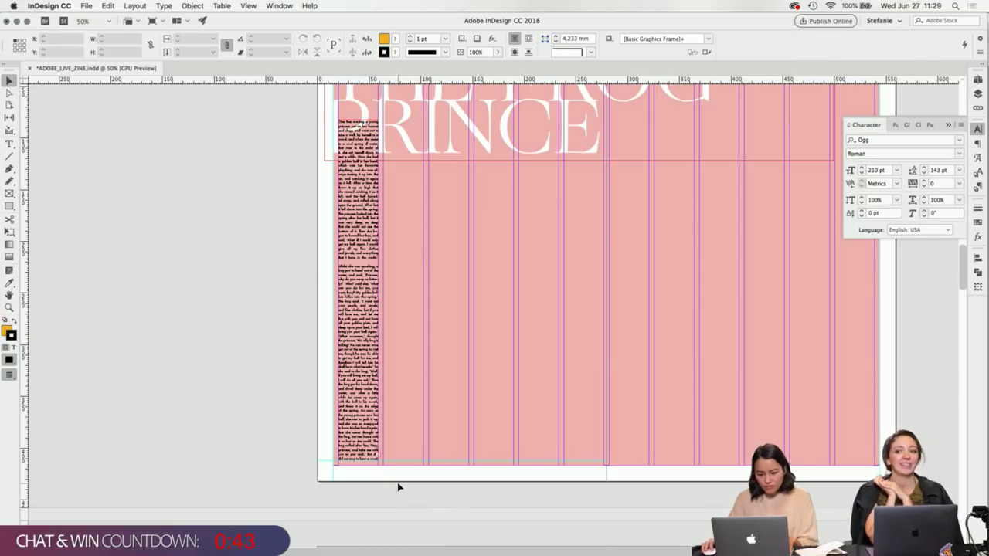
pyautogui.scroll(5, 397, 486)
pyautogui.scroll(2, 363, 439)
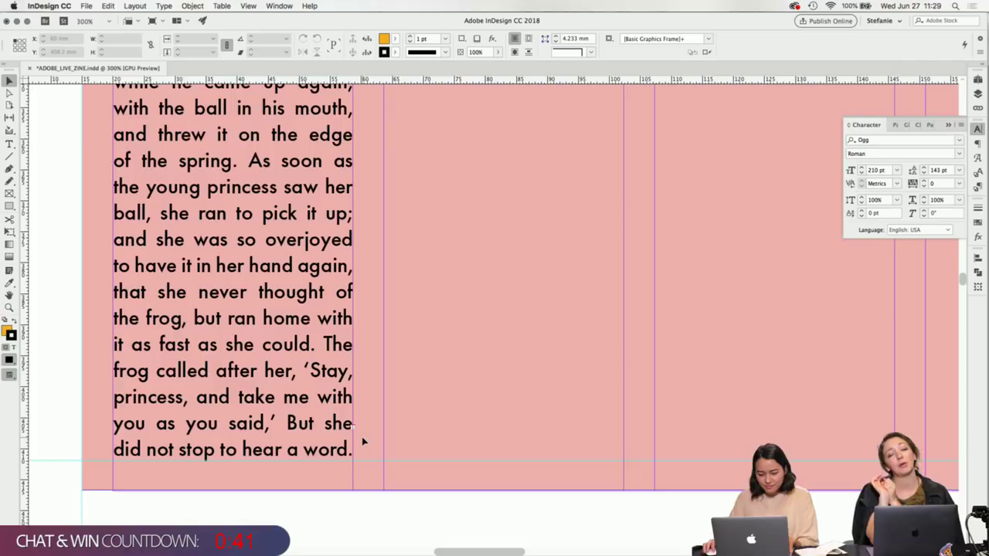
# Thread the overflow into a new second-column frame aligned to a top guide, removing its empty opening line.
pyautogui.click(296, 386)
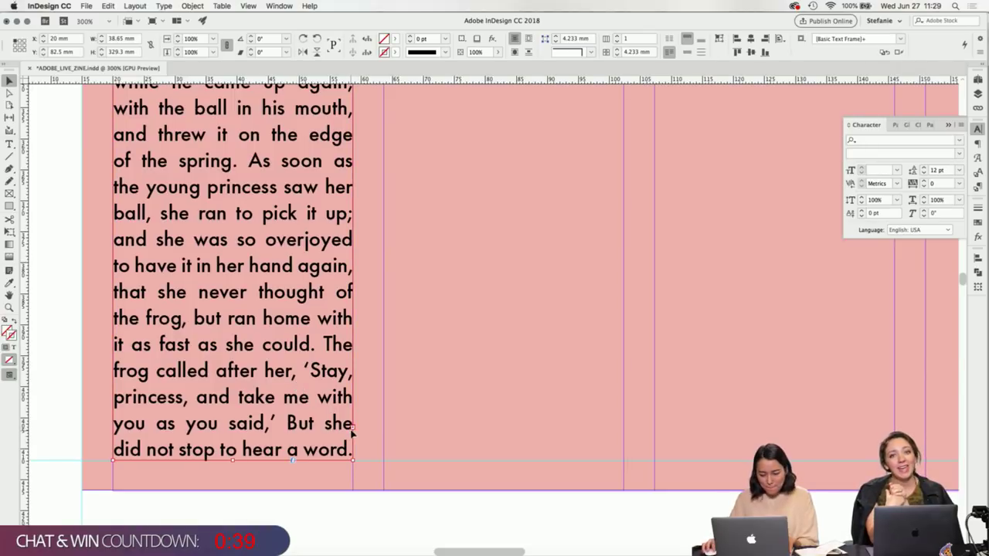
pyautogui.scroll(-3, 459, 421)
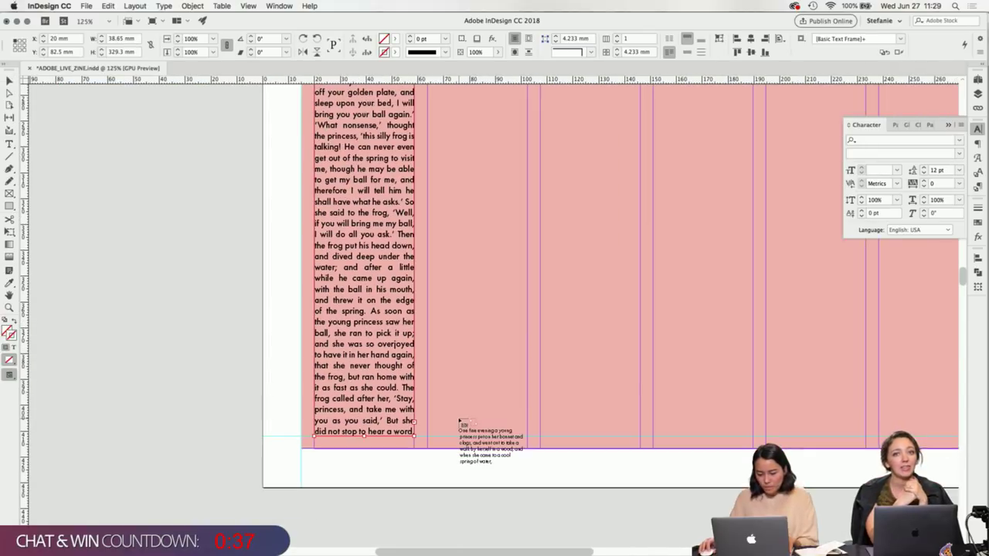
pyautogui.scroll(5, 458, 422)
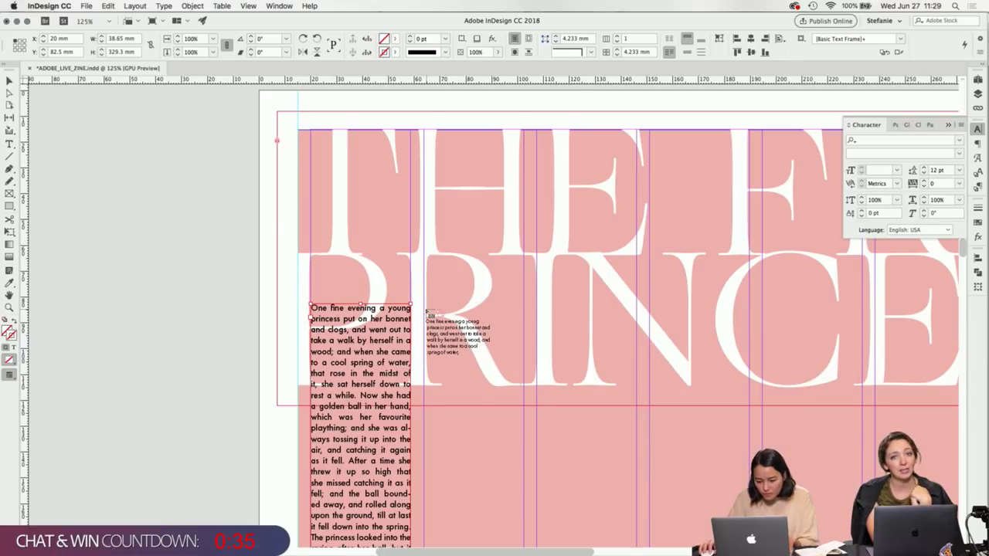
pyautogui.moveTo(423, 303); pyautogui.dragTo(523, 463)
pyautogui.moveTo(392, 82); pyautogui.dragTo(417, 304)
pyautogui.doubleClick(441, 318)
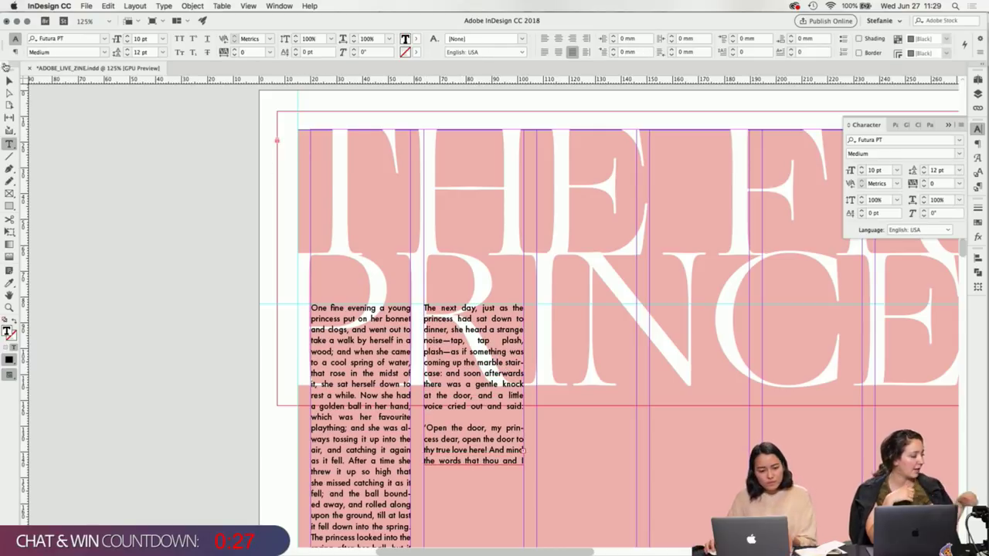
pyautogui.press('Escape')
pyautogui.scroll(-10, 323, 229)
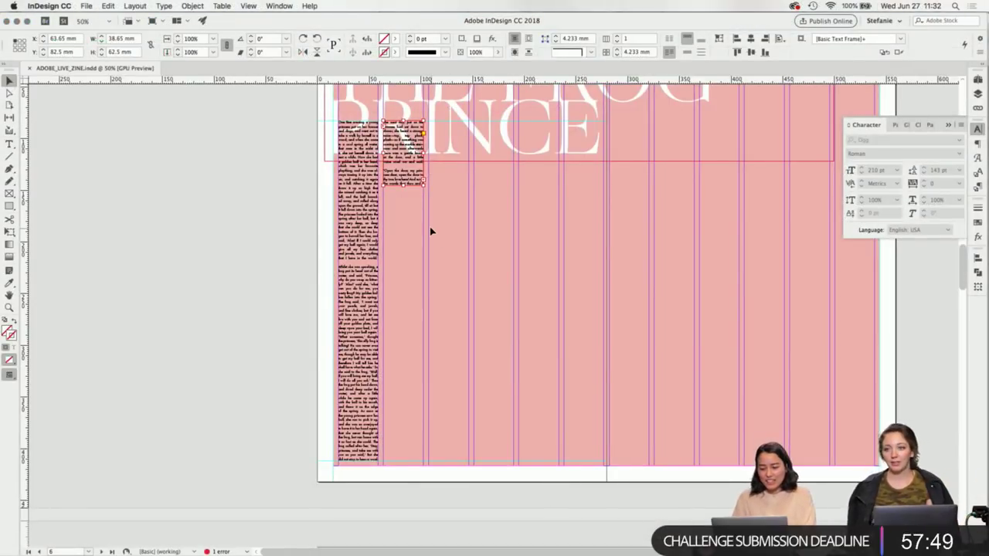
# Drag the second-column frame's bottom down to the bottom guide at 329.3 mm.
pyautogui.scroll(1, 429, 226)
pyautogui.press('super+equal')
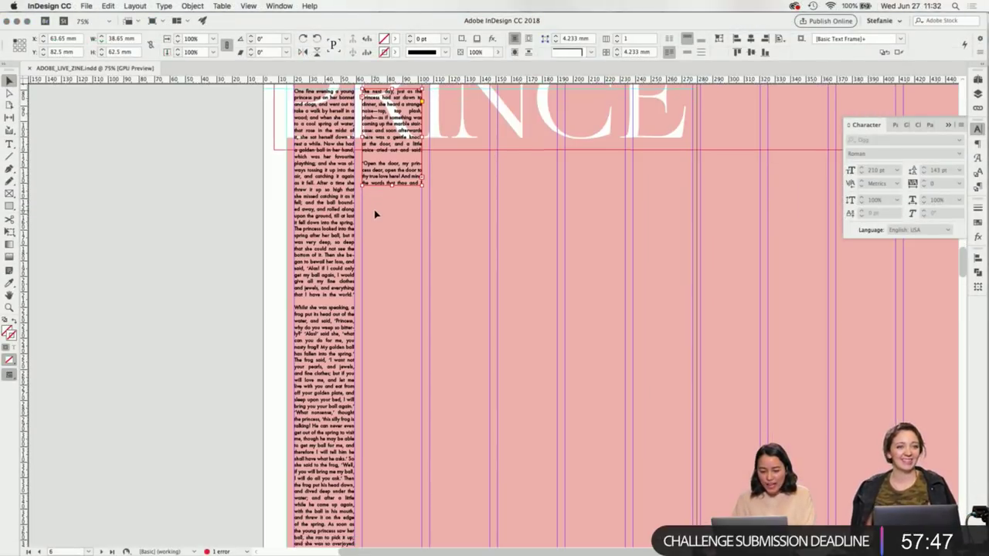
pyautogui.scroll(-2, 375, 214)
pyautogui.scroll(-2, 339, 332)
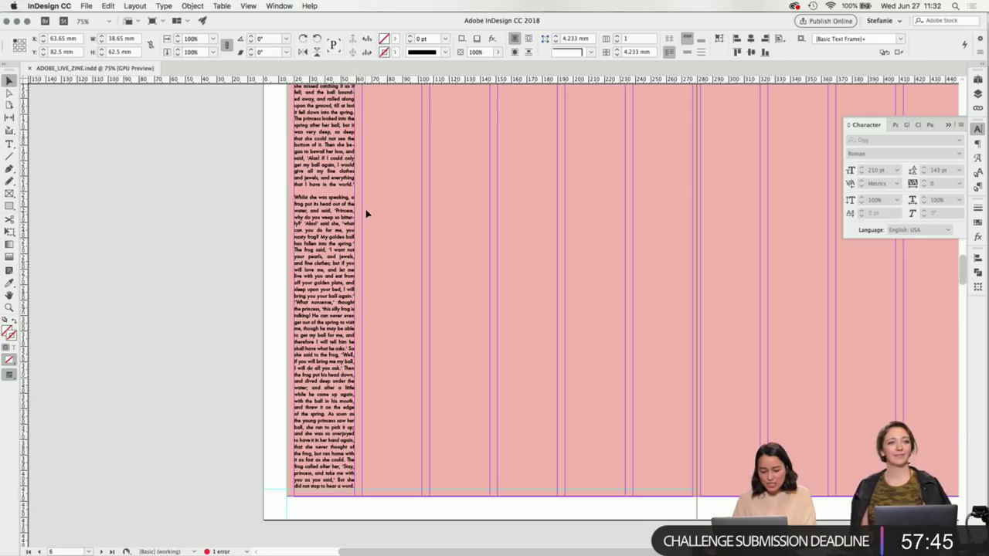
pyautogui.scroll(7, 367, 214)
pyautogui.scroll(1, 388, 289)
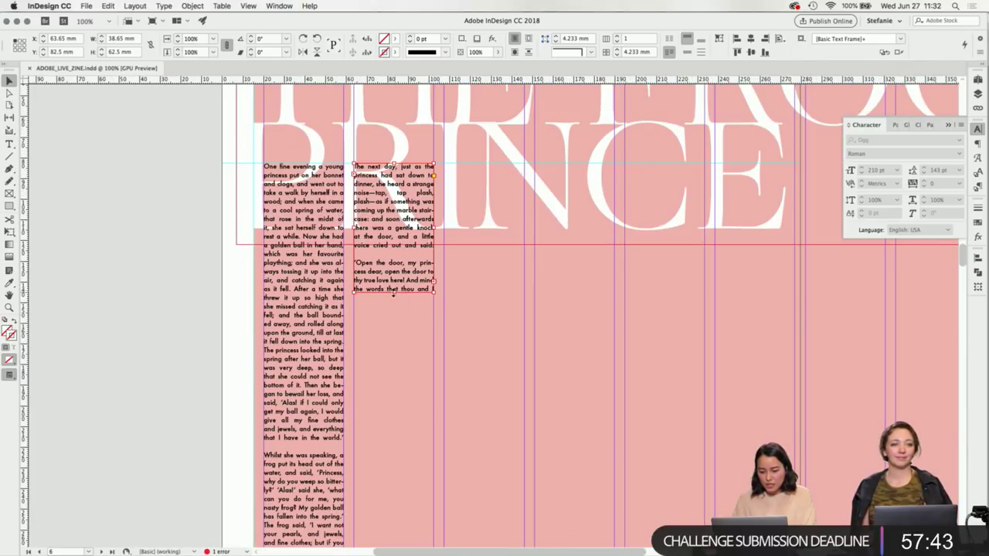
pyautogui.moveTo(395, 501); pyautogui.dragTo(396, 492)
pyautogui.scroll(-9, 424, 403)
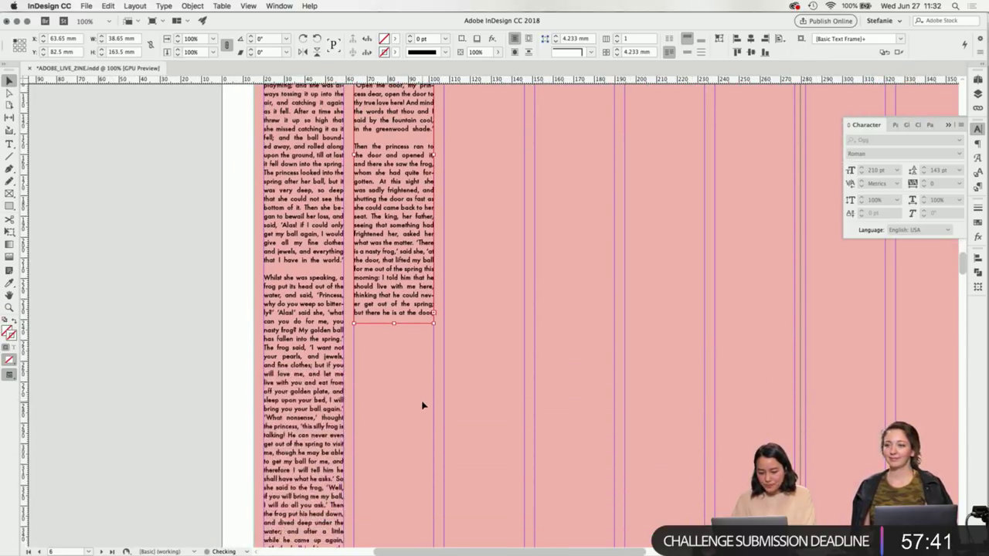
pyautogui.moveTo(390, 415); pyautogui.dragTo(393, 468)
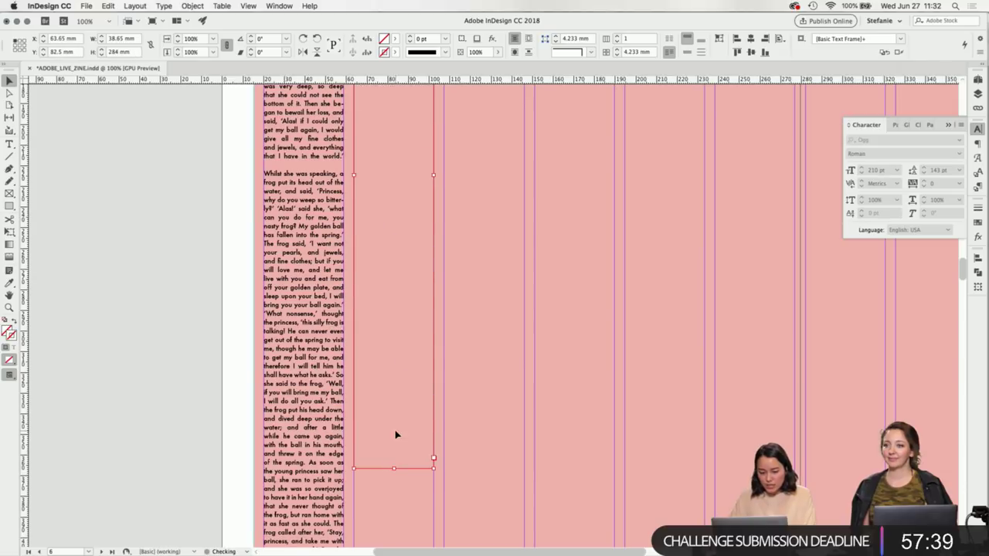
pyautogui.scroll(-5, 394, 436)
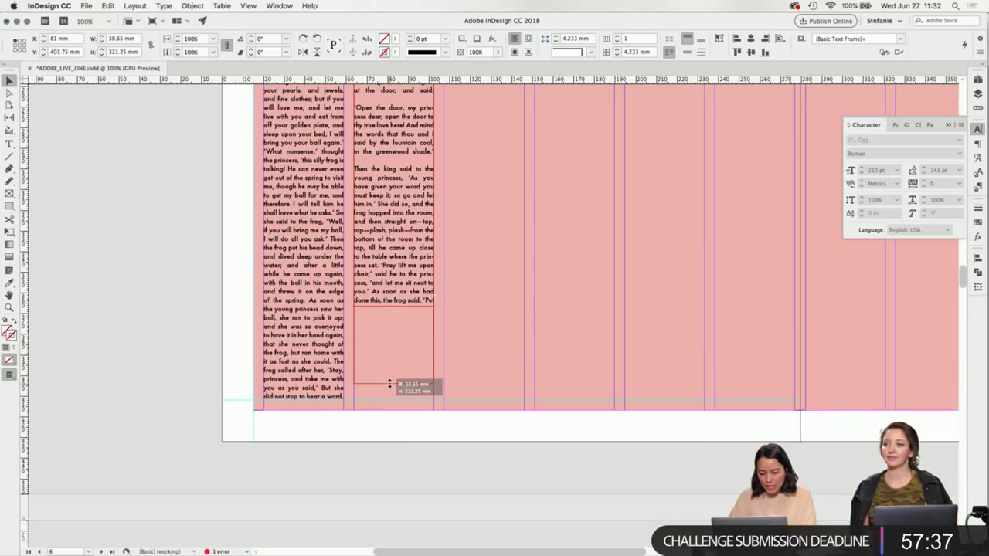
pyautogui.moveTo(386, 397); pyautogui.dragTo(387, 399)
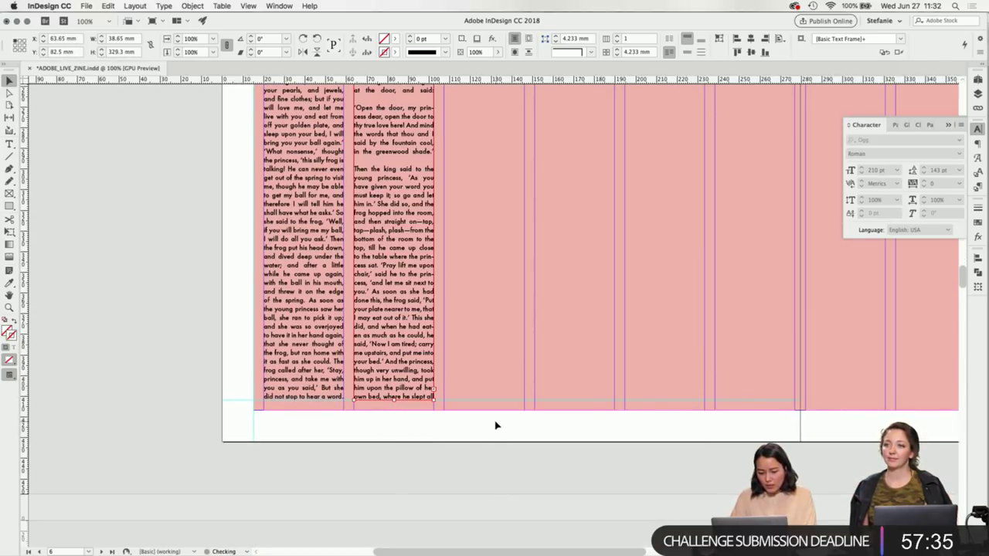
pyautogui.press('super+minus')
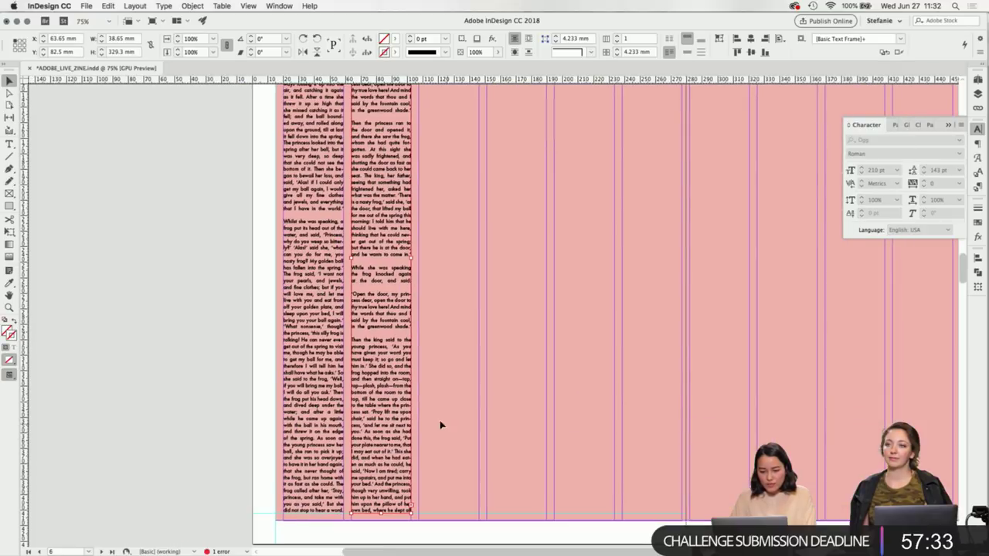
# Select the second column's text and set it to 11 pt leading with -25 tracking.
pyautogui.doubleClick(369, 317)
pyautogui.press('super+a')
pyautogui.press('Left')
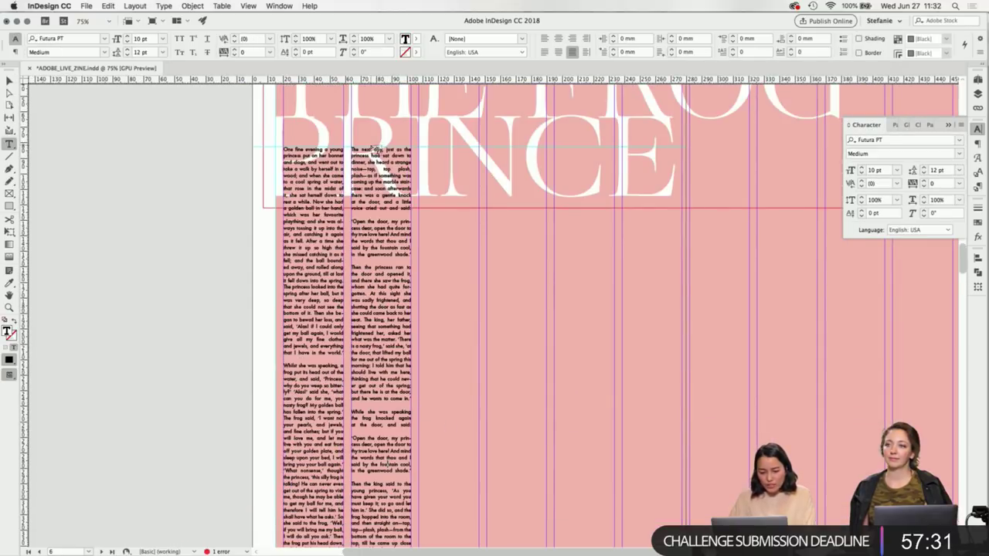
pyautogui.moveTo(351, 147); pyautogui.dragTo(456, 504)
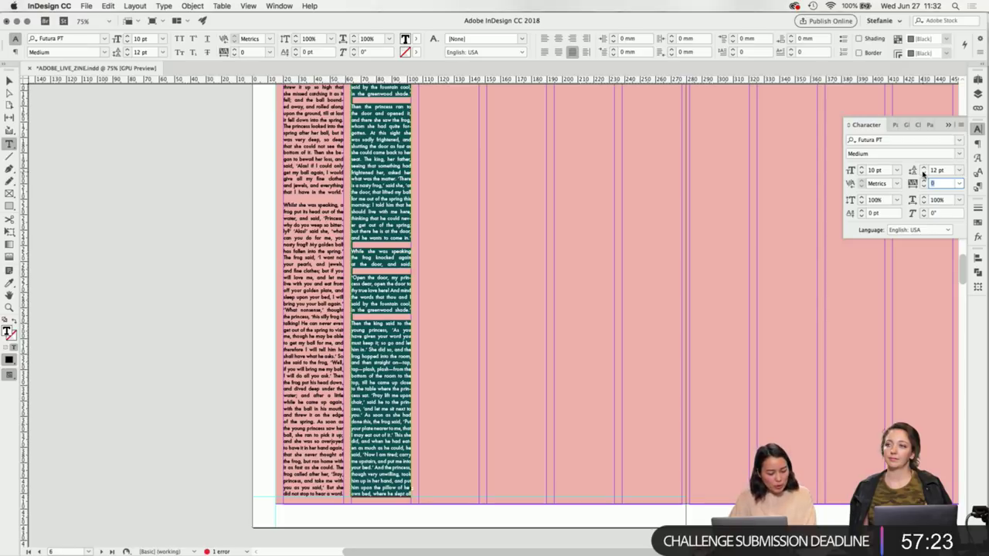
pyautogui.click(923, 173)
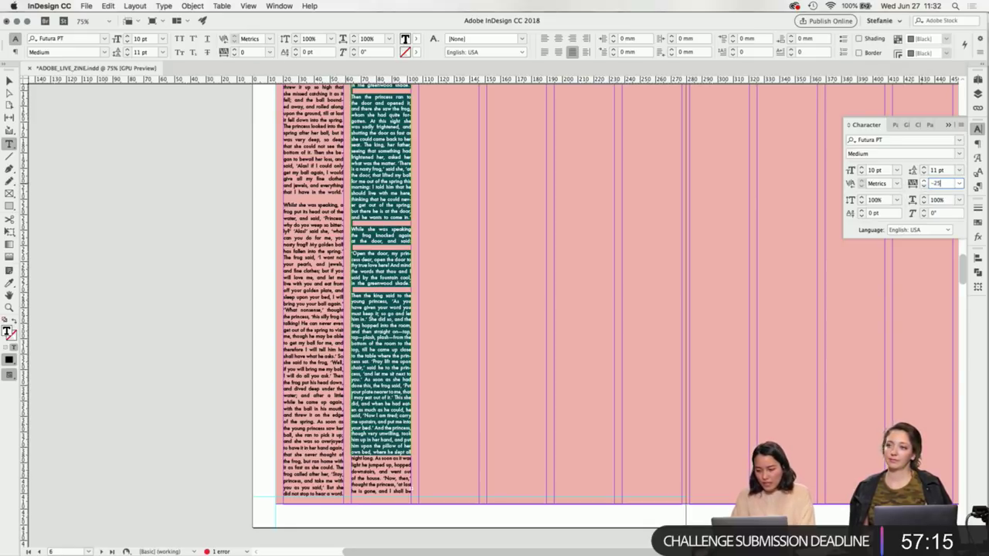
pyautogui.write('-25')
pyautogui.press('Return')
pyautogui.scroll(2, 523, 190)
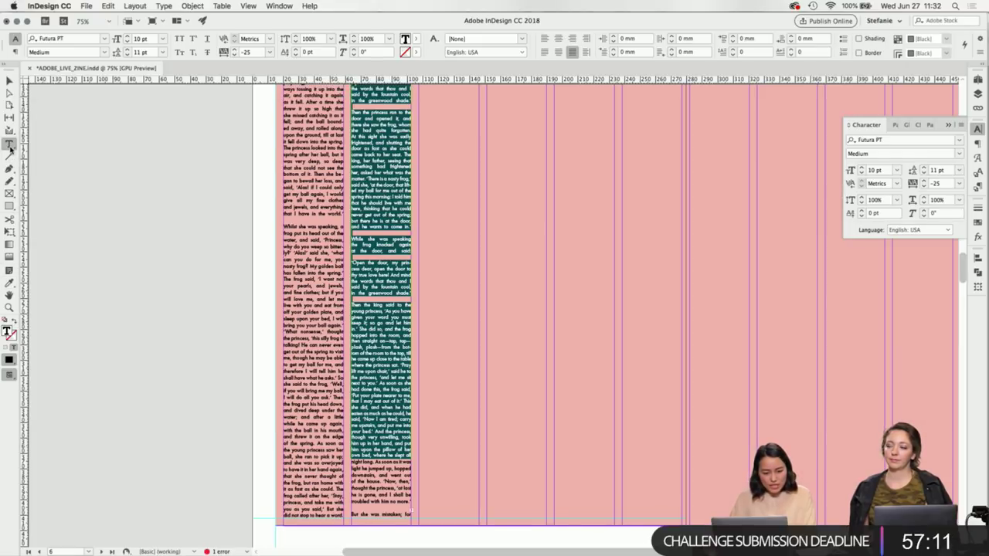
pyautogui.click(363, 438)
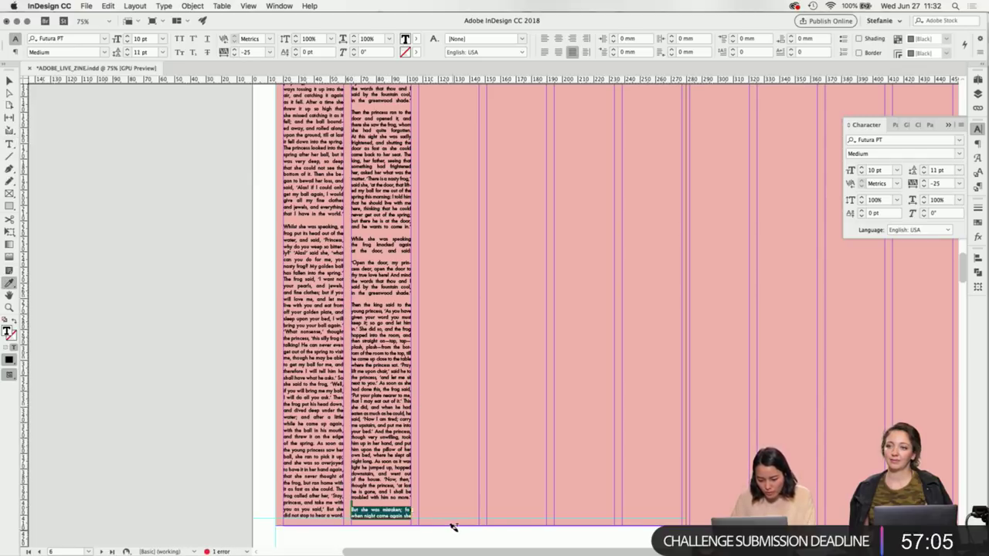
pyautogui.click(9, 80)
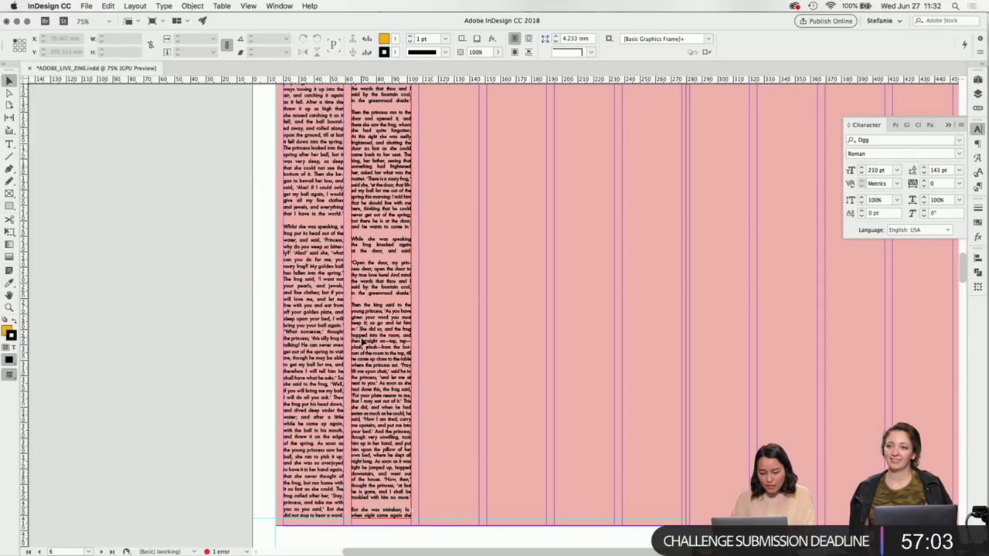
# Flow the second column's overset text into a new third-column frame fitted to its content.
pyautogui.scroll(4, 428, 444)
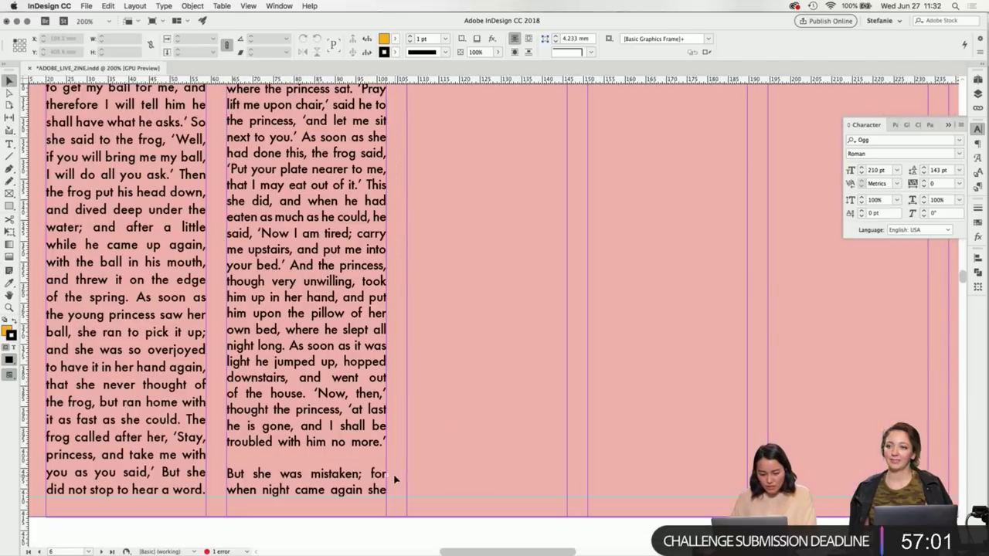
pyautogui.click(388, 480)
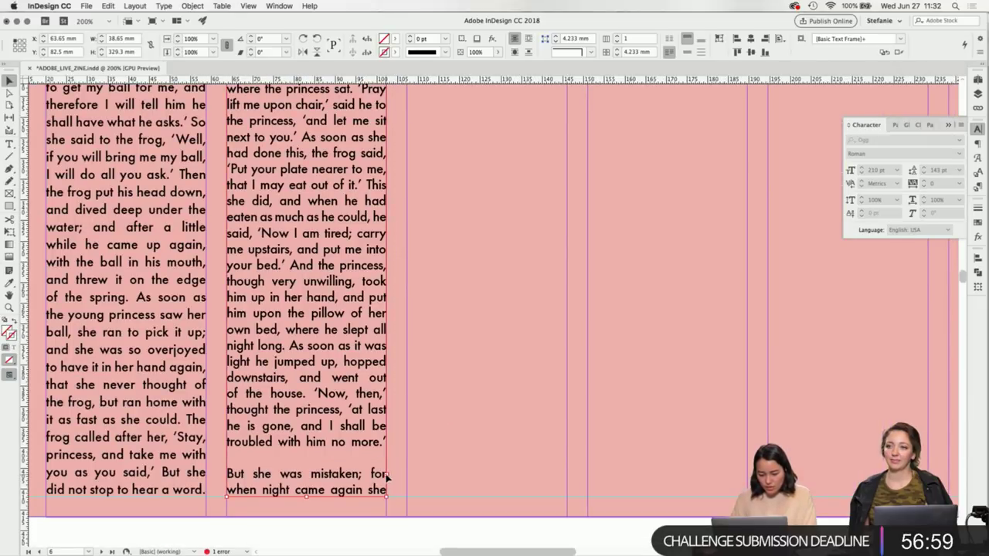
pyautogui.click(387, 479)
pyautogui.scroll(-3, 417, 461)
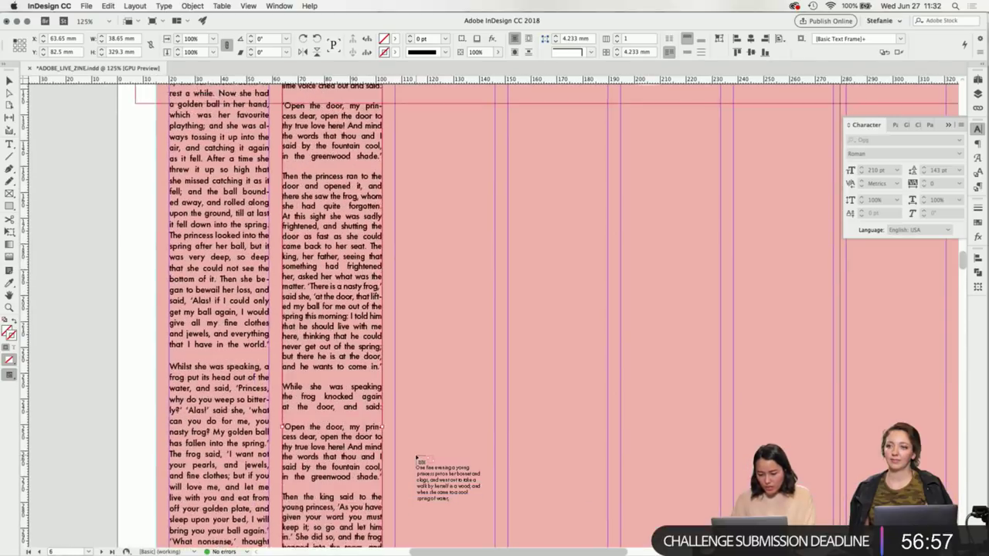
pyautogui.scroll(8, 416, 458)
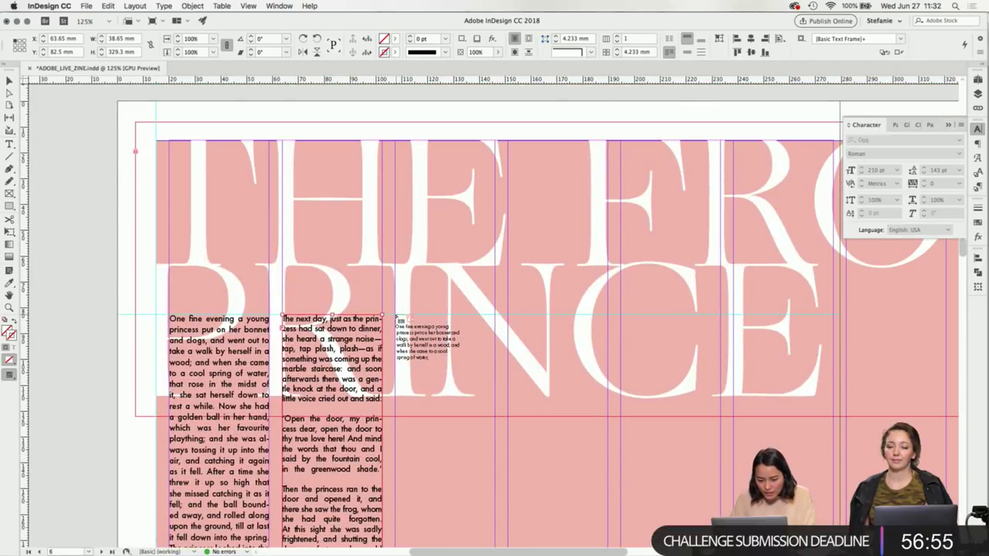
pyautogui.moveTo(396, 317); pyautogui.dragTo(469, 388)
pyautogui.moveTo(499, 527); pyautogui.dragTo(495, 526)
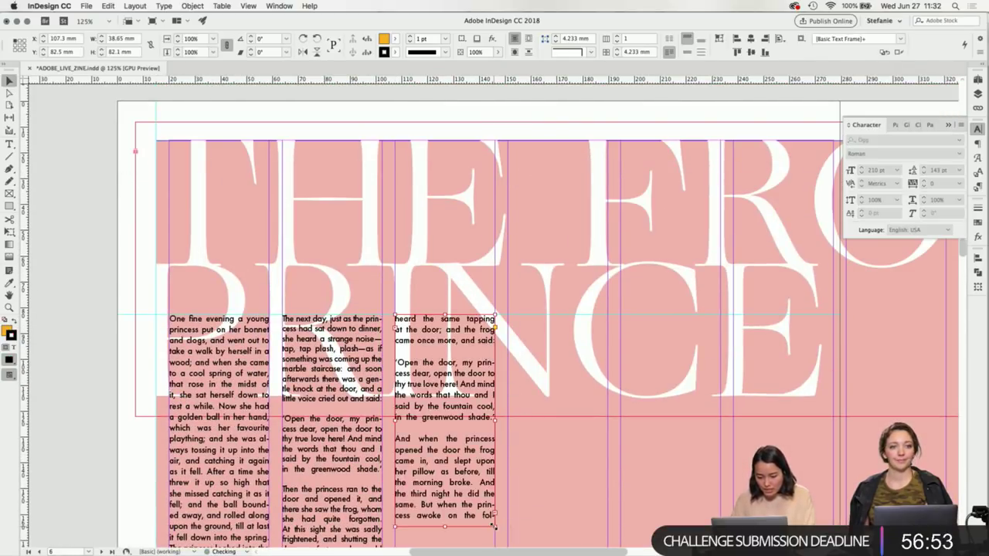
pyautogui.scroll(-4, 464, 386)
pyautogui.doubleClick(444, 388)
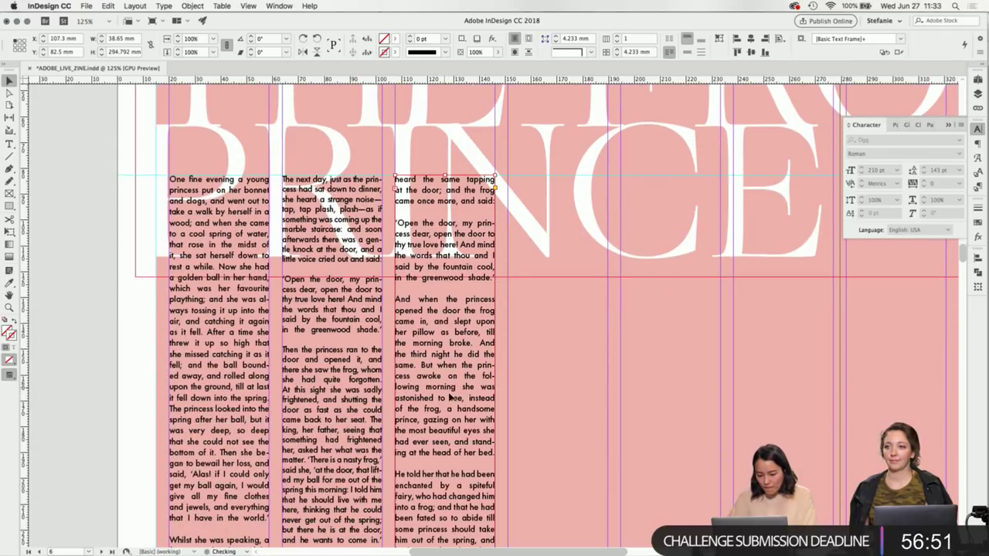
pyautogui.scroll(-20, 478, 442)
pyautogui.scroll(6, 479, 442)
# Select the third column's text and set 10 pt leading with -50 tracking.
pyautogui.press('super+minus')
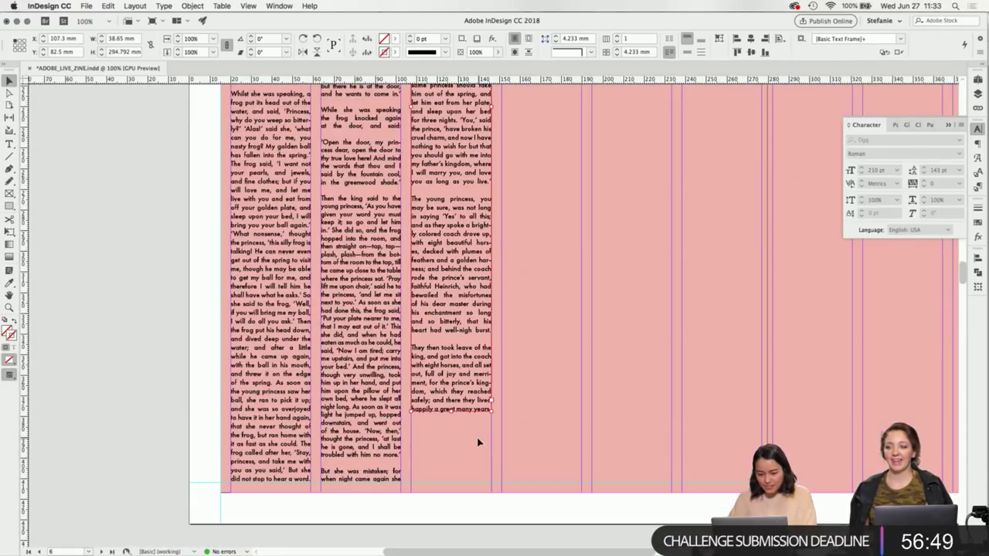
pyautogui.scroll(10, 473, 401)
pyautogui.doubleClick(418, 216)
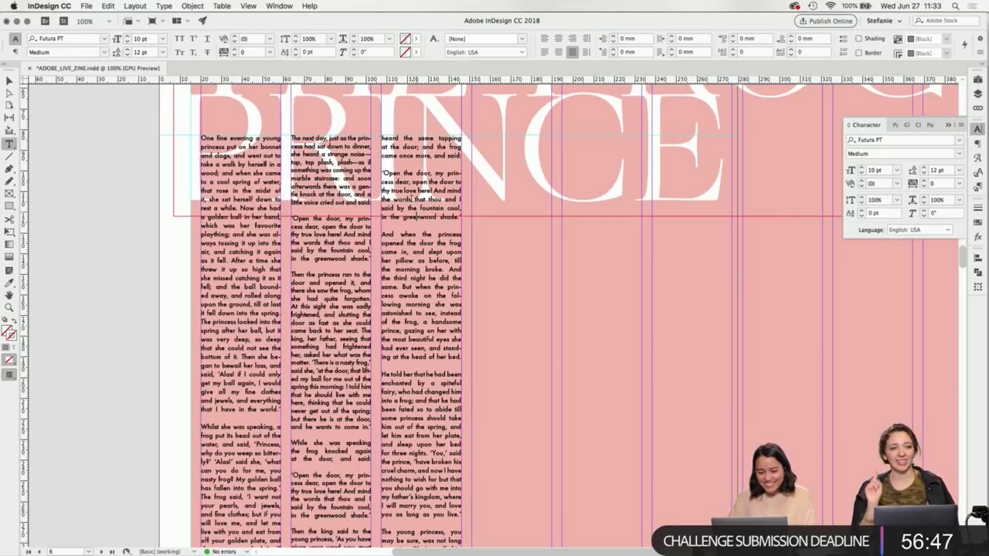
pyautogui.moveTo(382, 133); pyautogui.dragTo(569, 544)
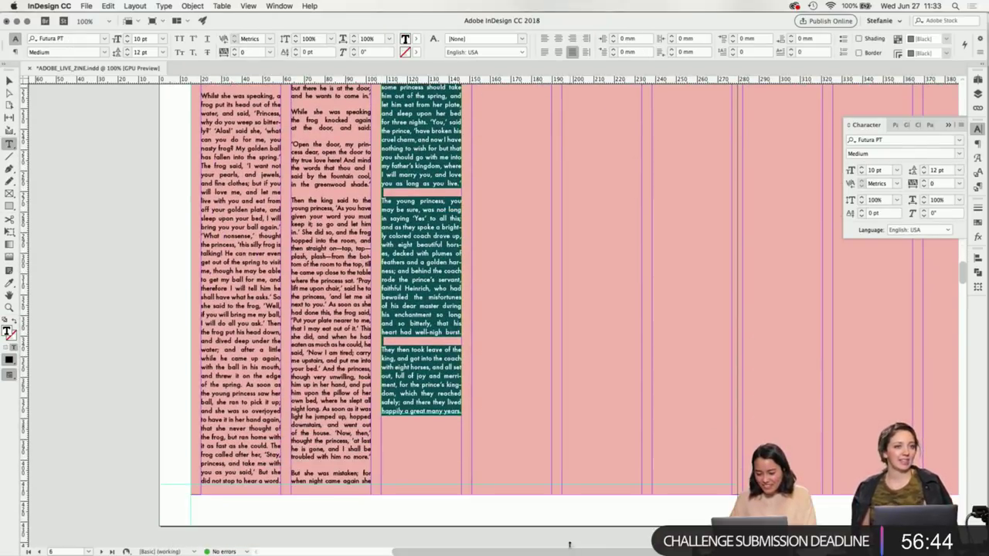
pyautogui.click(925, 174)
pyautogui.click(924, 174)
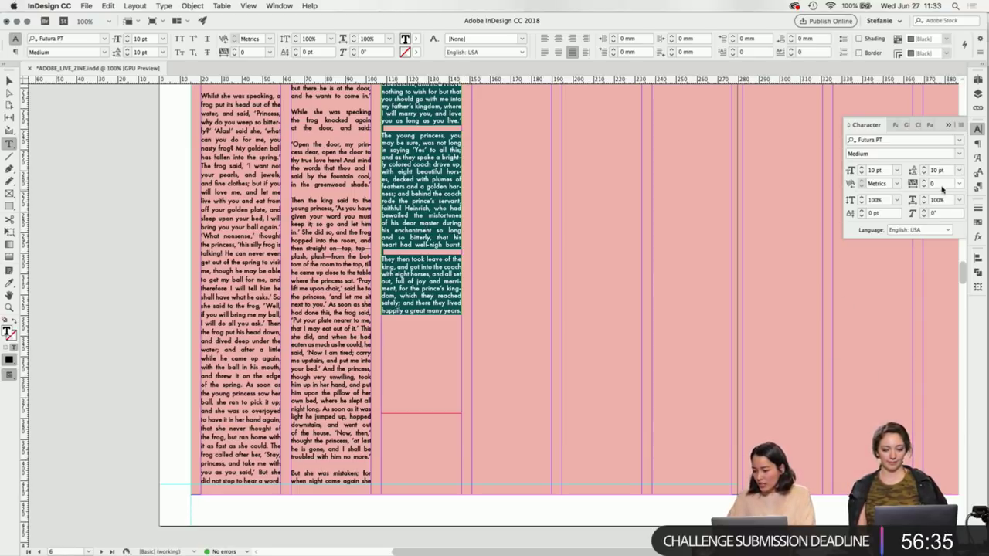
pyautogui.click(917, 183)
pyautogui.write('-50')
pyautogui.press('Return')
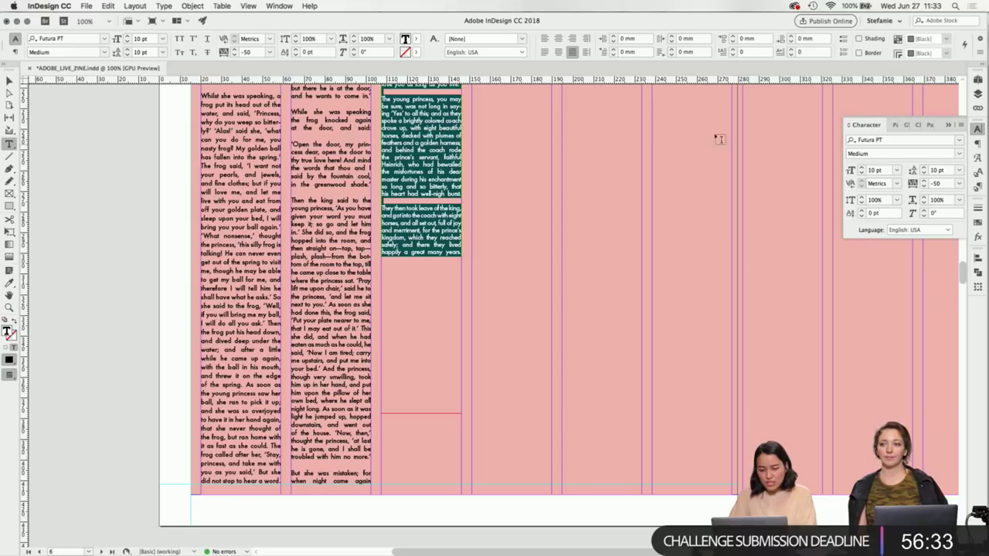
pyautogui.click(439, 285)
pyautogui.scroll(10, 448, 273)
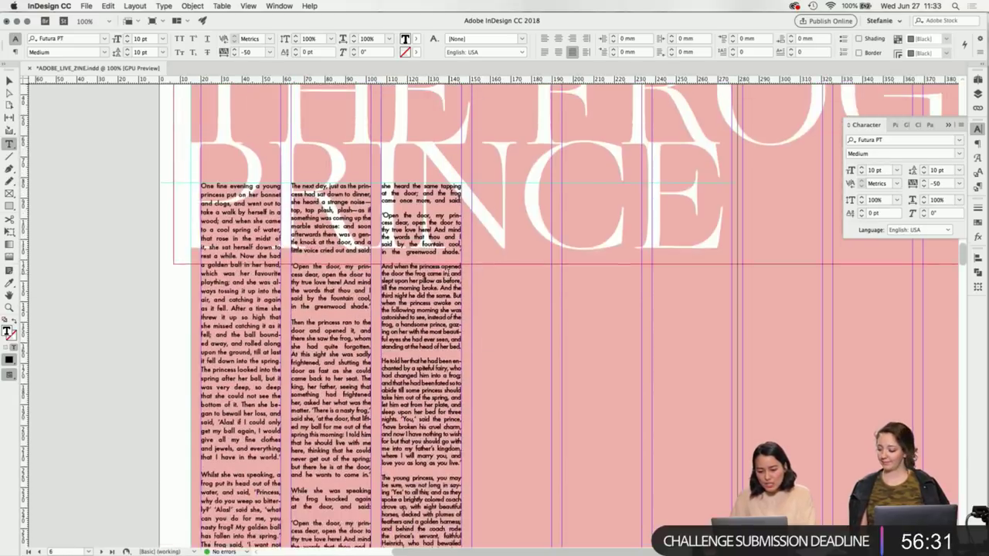
pyautogui.scroll(-7, 448, 272)
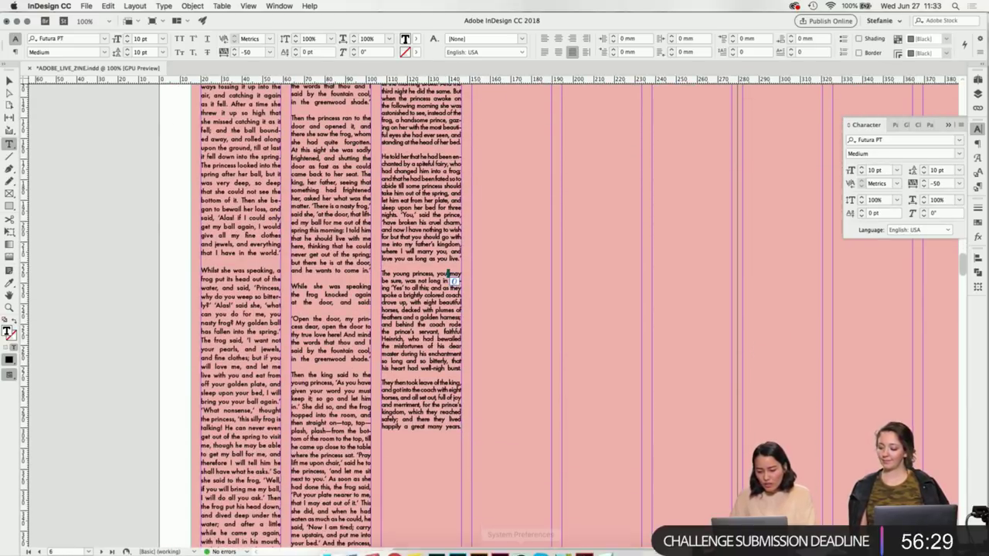
pyautogui.scroll(-4, 434, 424)
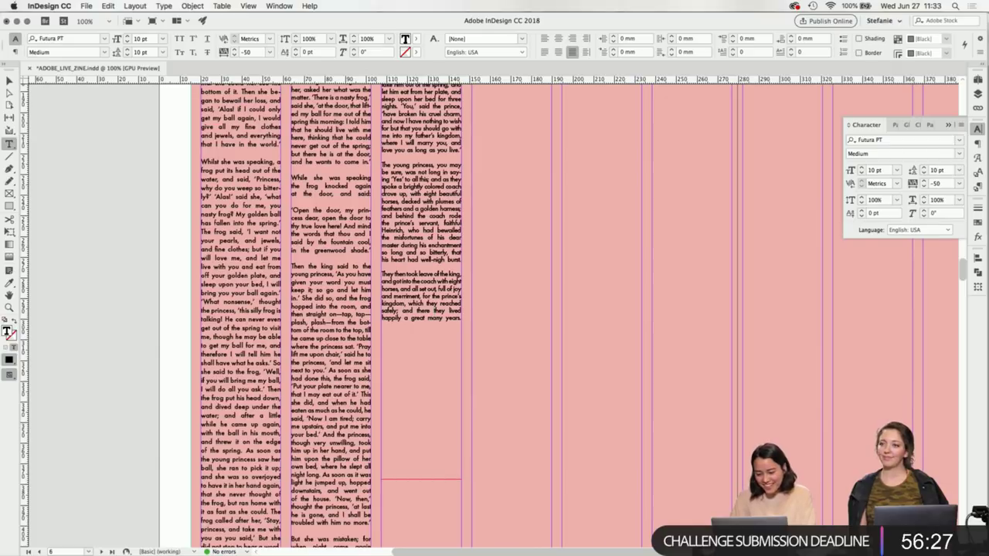
# Paste the TextEdit story copy after 'happily a great many years.' and make 'One fine evening' a new paragraph.
pyautogui.click(602, 537)
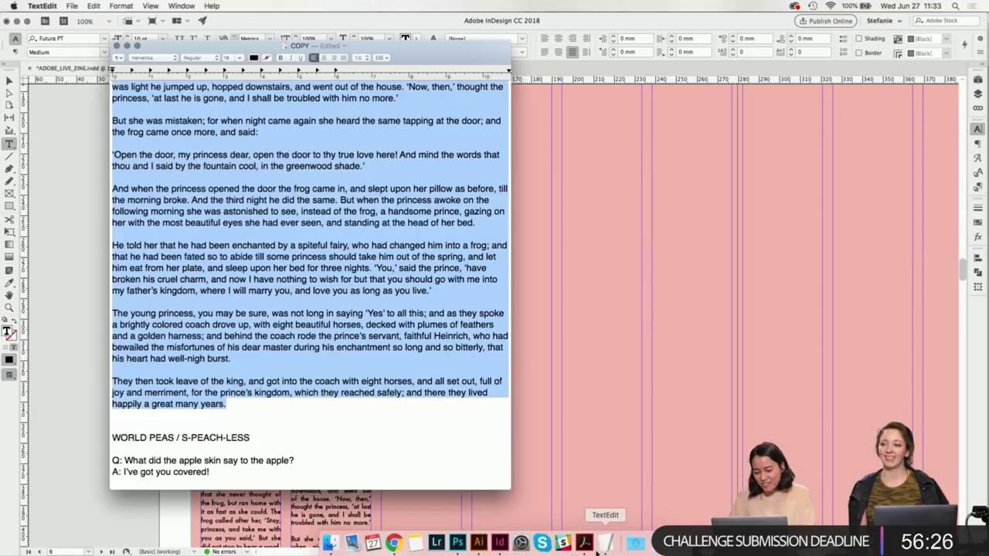
pyautogui.click(581, 310)
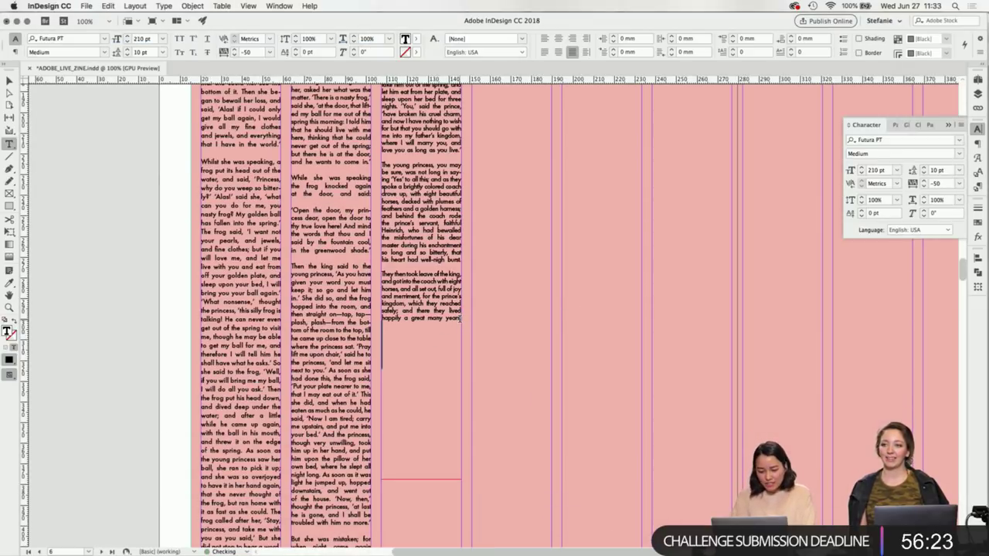
pyautogui.press('super+v')
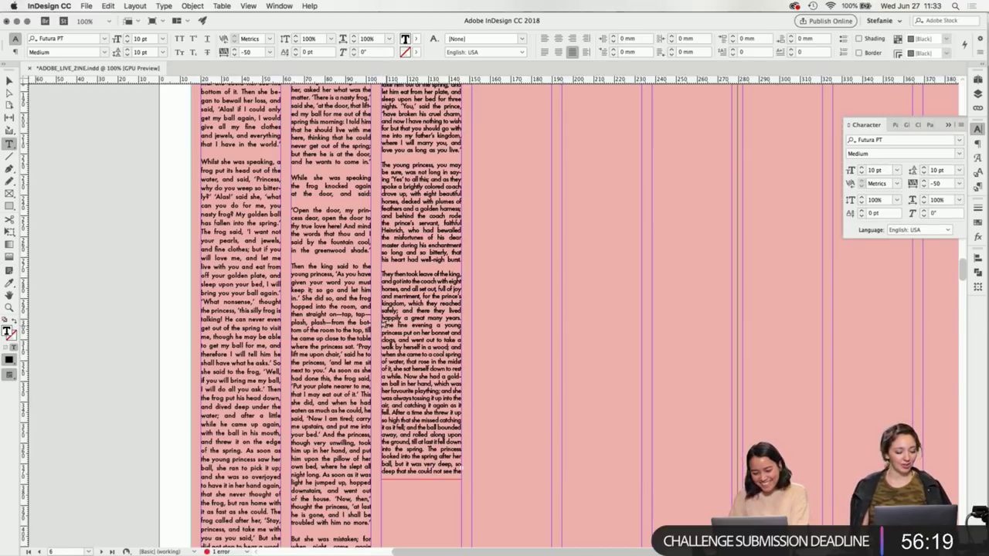
pyautogui.press('Return')
pyautogui.press('Return')
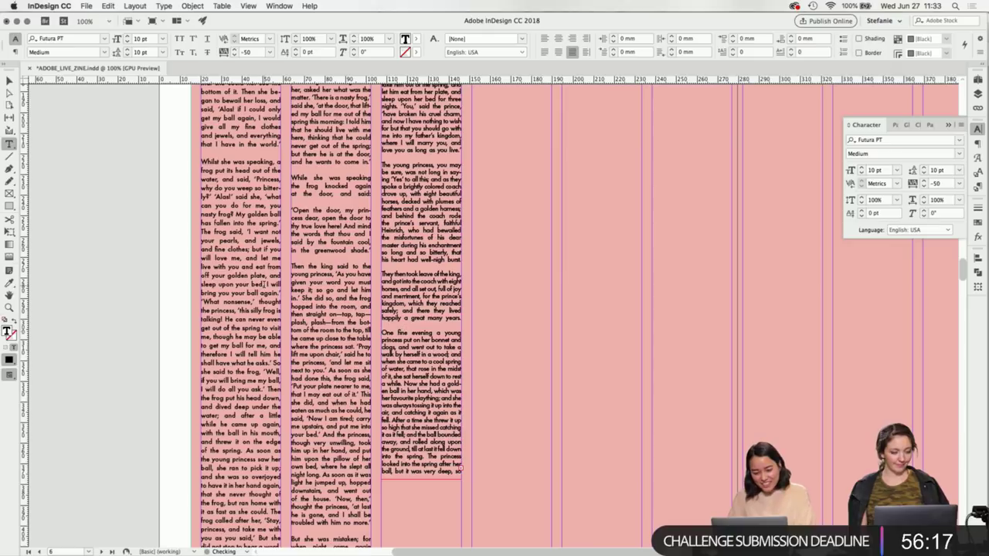
# Extend the third column's text frame down to the page bottom.
pyautogui.press('Escape')
pyautogui.scroll(-5, 433, 362)
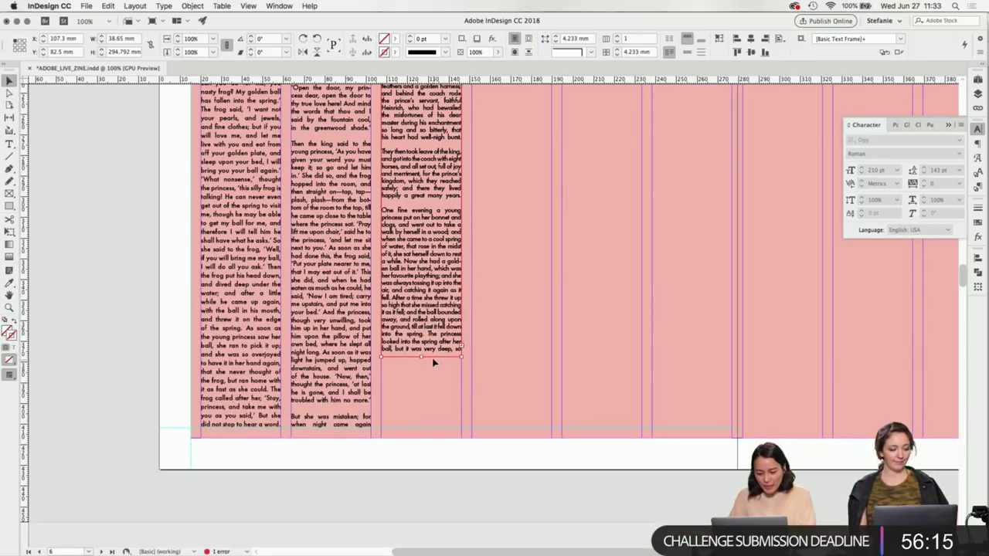
pyautogui.moveTo(421, 366); pyautogui.dragTo(421, 427)
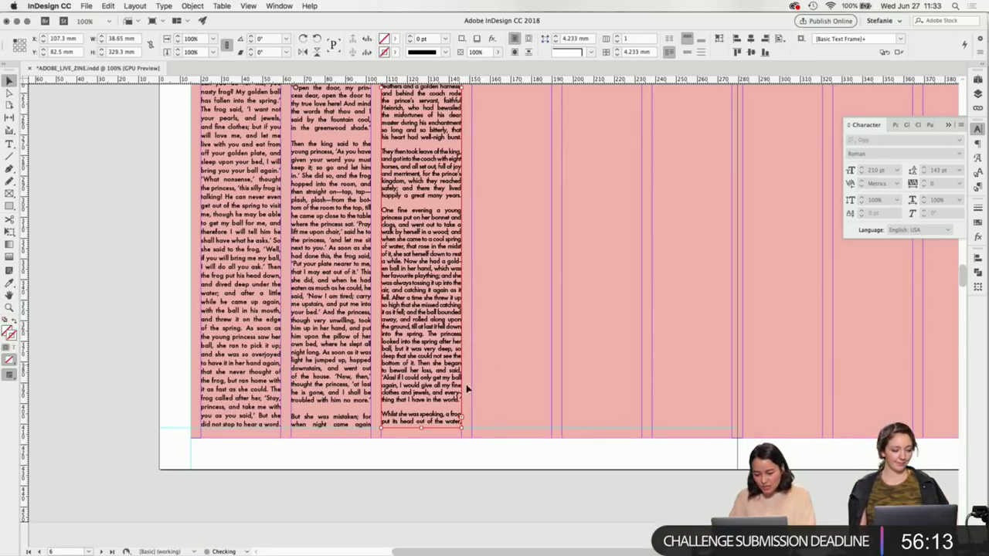
# Thread the overflowing story into a new text frame in the fourth column.
pyautogui.click(461, 421)
pyautogui.scroll(15, 523, 287)
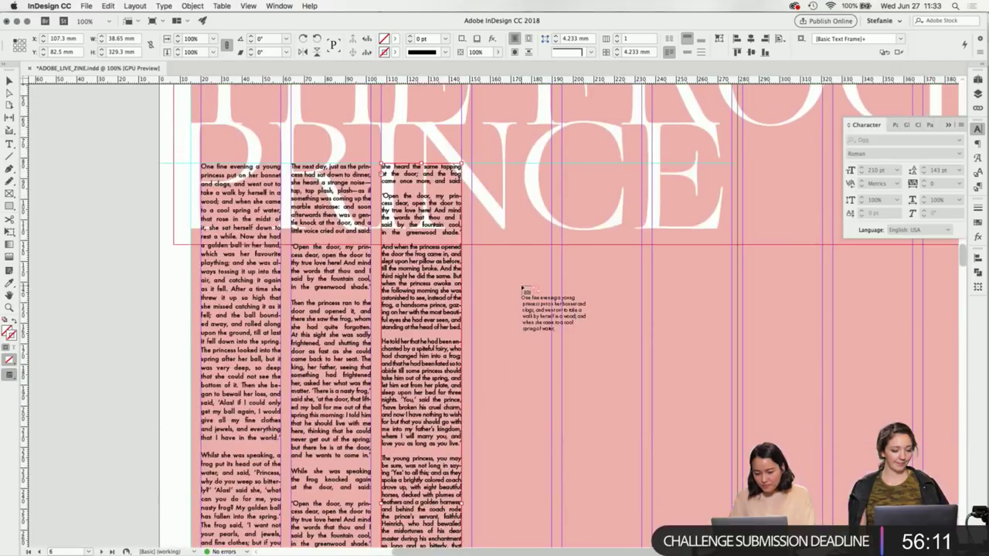
pyautogui.moveTo(471, 163)
pyautogui.mouseDown()
pyautogui.moveTo(552, 410)
pyautogui.moveTo(553, 493)
pyautogui.mouseUp()
pyautogui.scroll(-10, 553, 421)
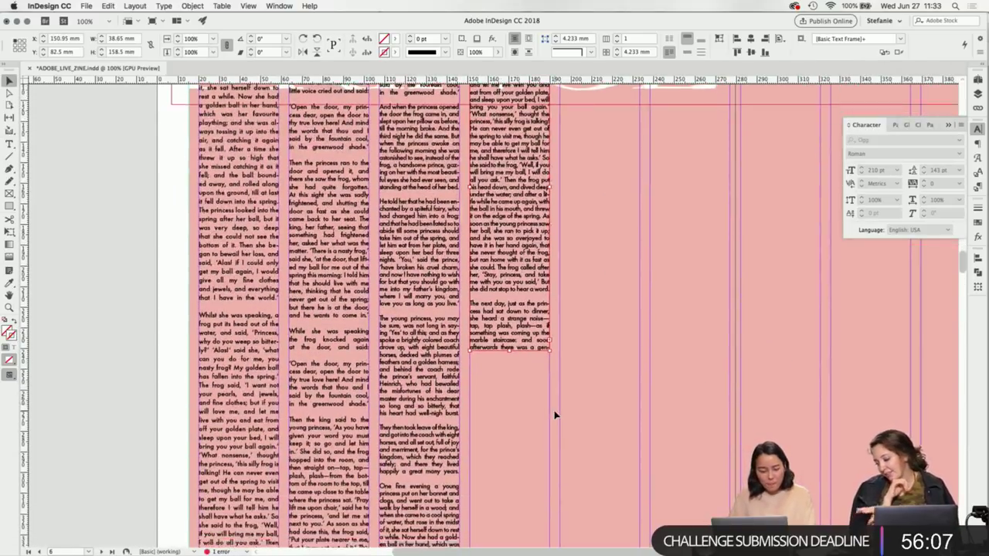
pyautogui.scroll(-5, 533, 308)
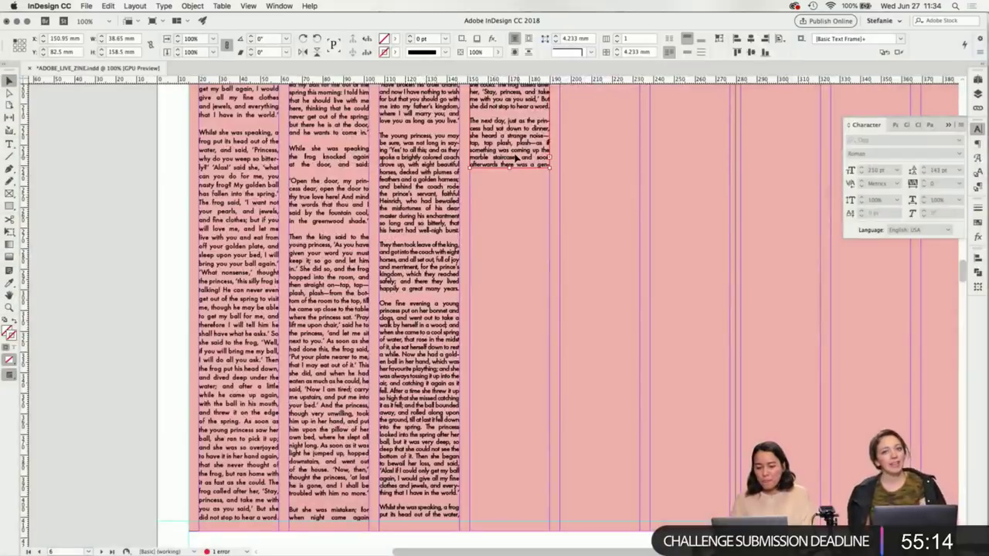
pyautogui.hscroll(1, 516, 157)
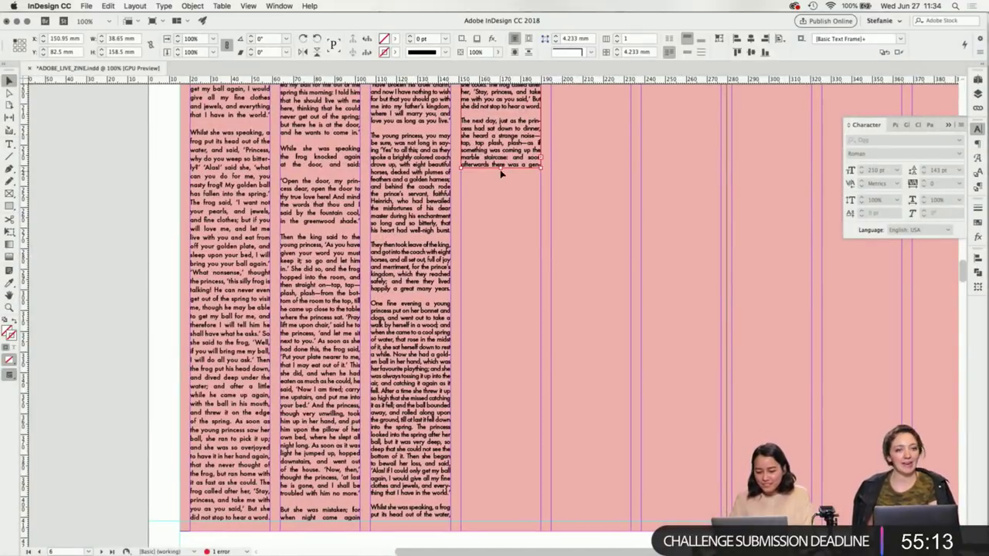
# Stretch the fourth column frame to the page bottom and select all its text.
pyautogui.moveTo(502, 167); pyautogui.dragTo(502, 516)
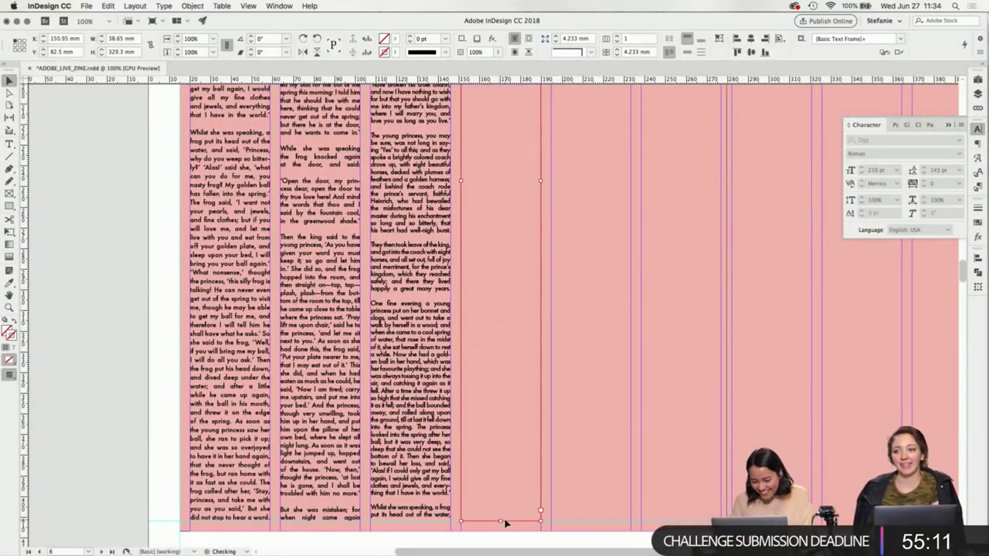
pyautogui.doubleClick(530, 462)
pyautogui.scroll(5, 508, 457)
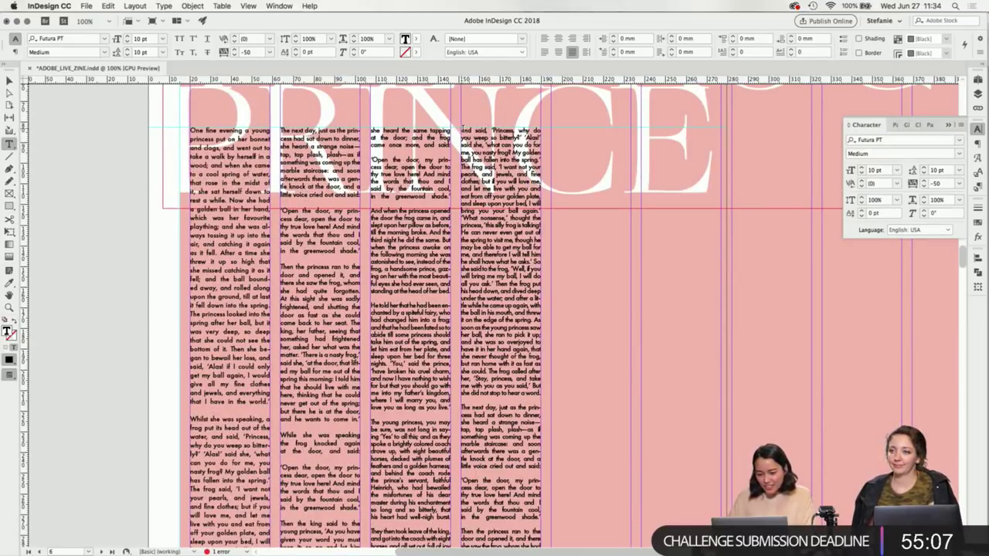
pyautogui.moveTo(462, 130); pyautogui.dragTo(576, 481)
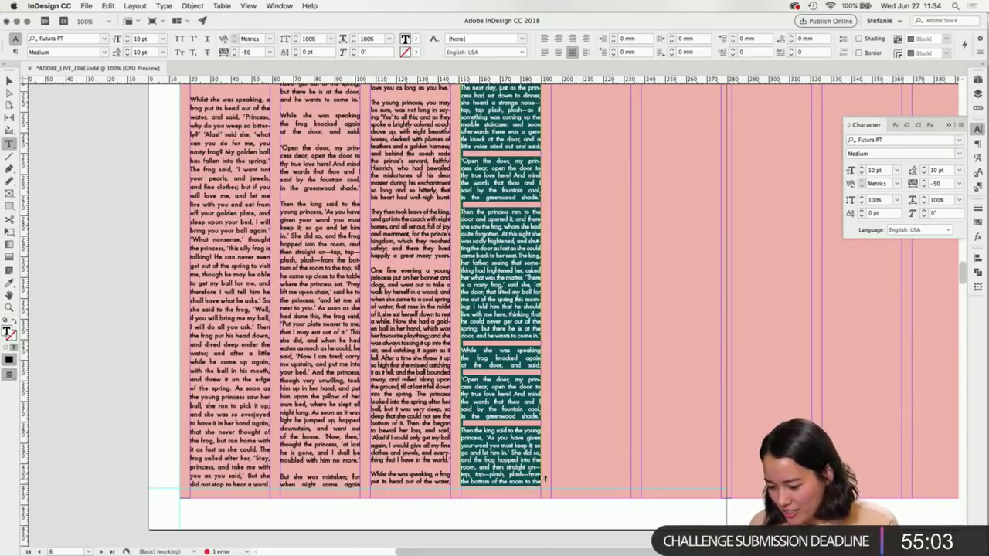
pyautogui.scroll(10, 507, 382)
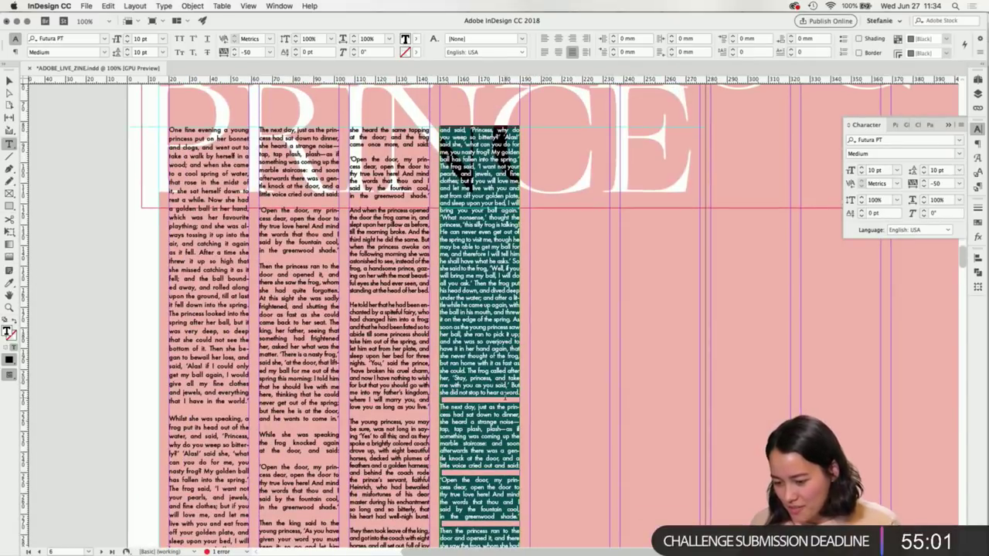
pyautogui.scroll(2, 500, 392)
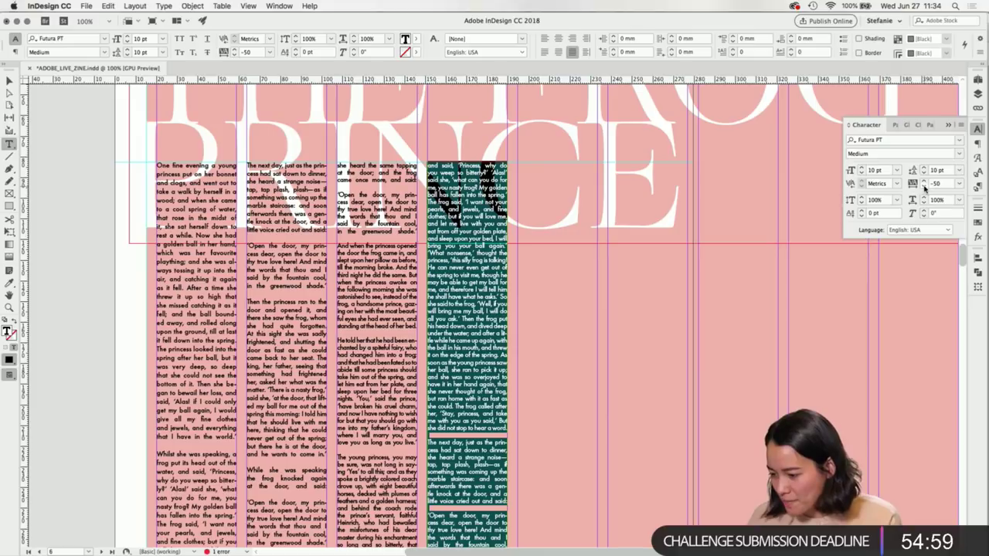
# Set the fourth column's text to -75 tracking and 9 pt leading.
pyautogui.click(924, 187)
pyautogui.click(924, 187)
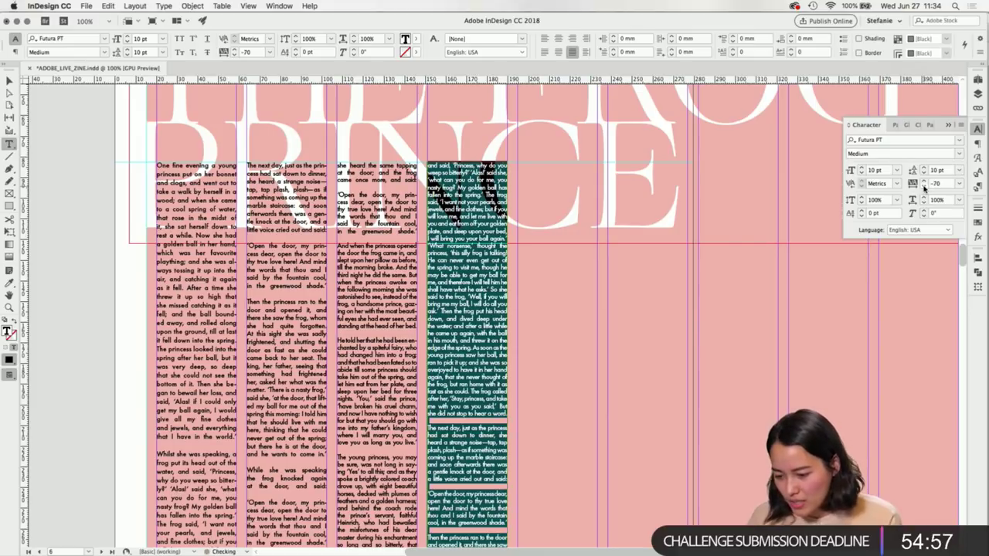
pyautogui.write('5')
pyautogui.press('Return')
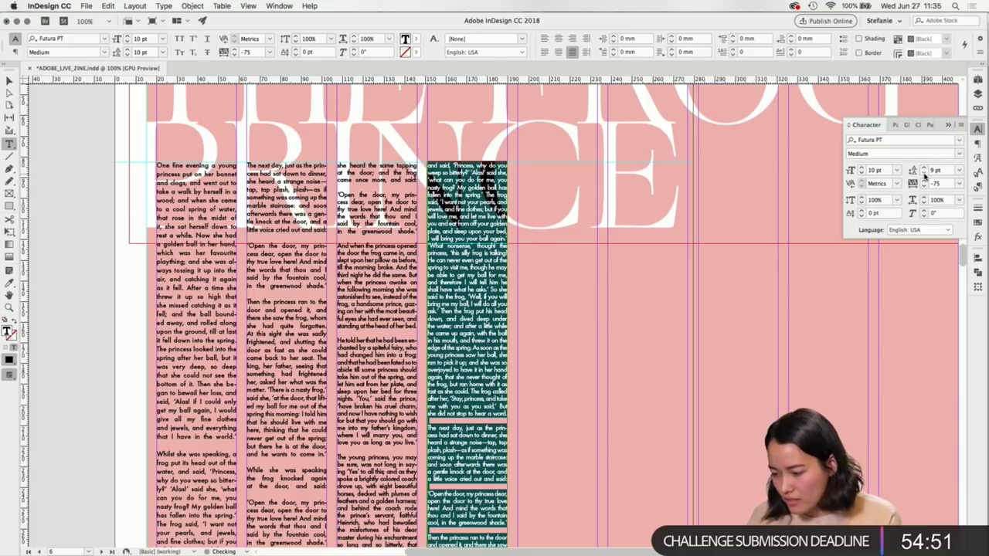
pyautogui.click(924, 175)
pyautogui.scroll(-5, 463, 309)
# Check the whole spread zoomed out, then at 100% select the fourth column's remaining lower text.
pyautogui.scroll(-5, 324, 309)
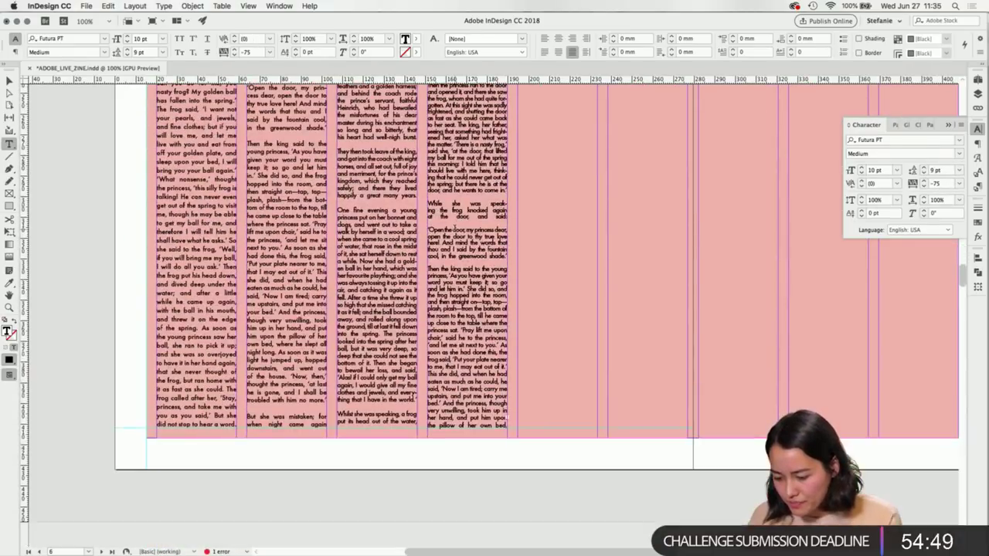
pyautogui.scroll(1, 454, 227)
pyautogui.press('super+minus')
pyautogui.press('super+minus')
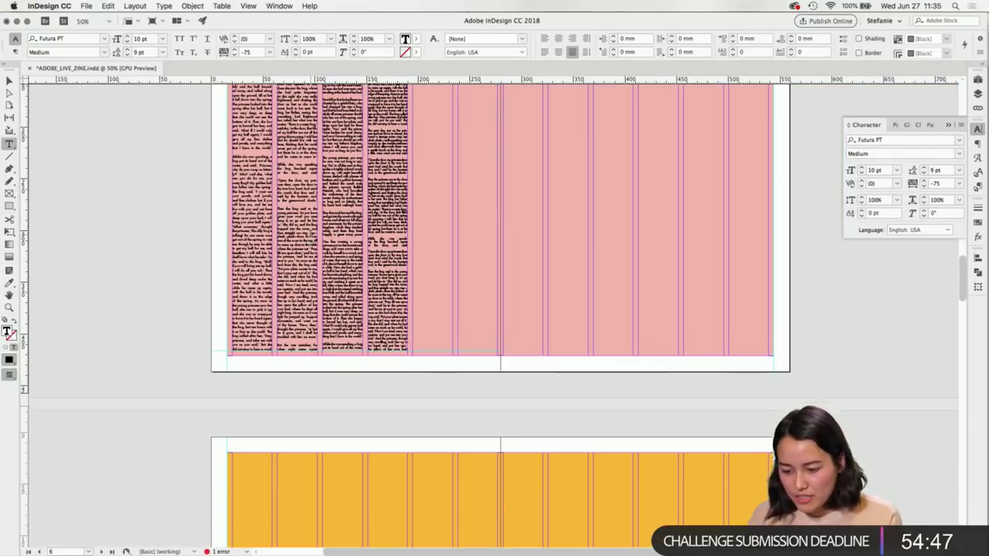
pyautogui.scroll(2, 494, 254)
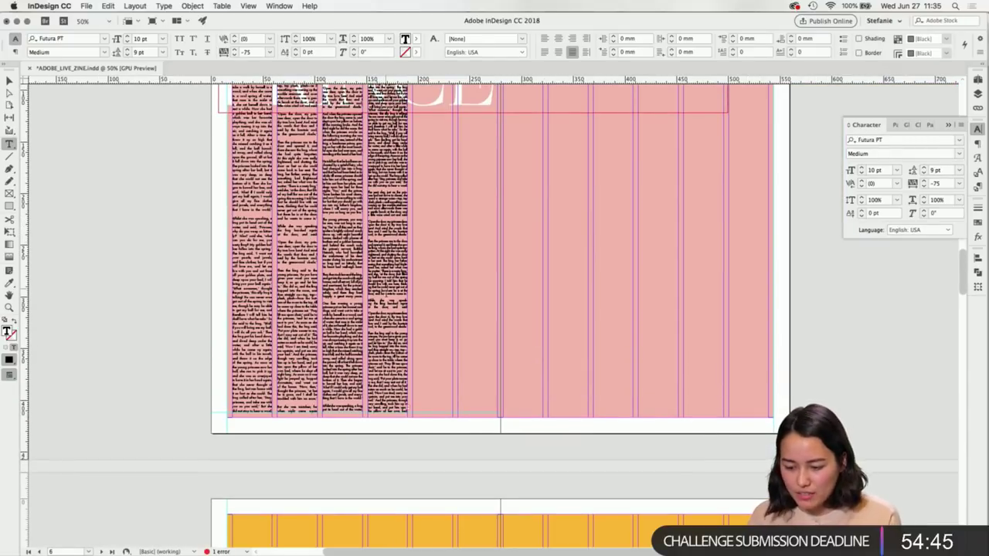
pyautogui.press('super+1')
pyautogui.scroll(-3, 384, 295)
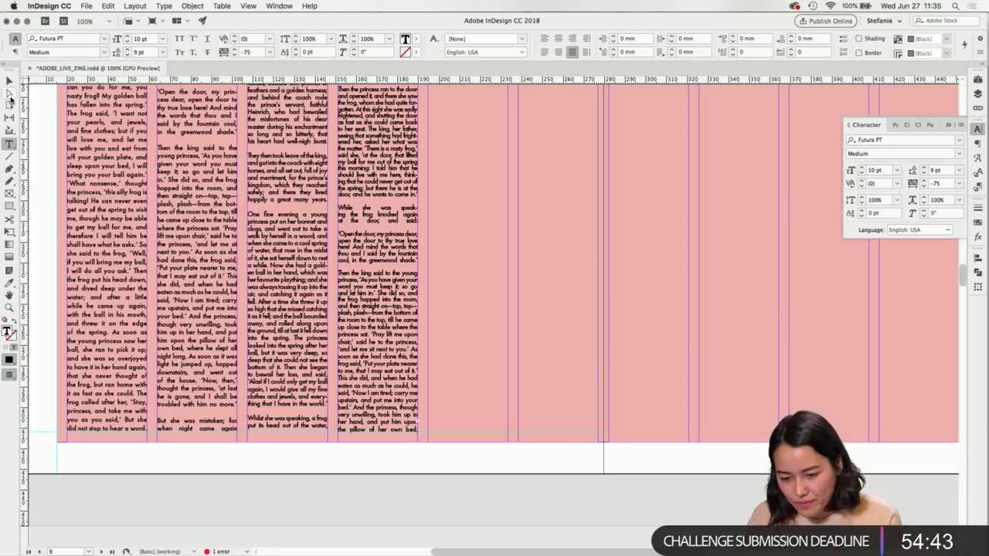
pyautogui.hotkey('shift', 'Down')
pyautogui.hotkey('shift', 'Down')
pyautogui.hotkey('shift', 'Down')
pyautogui.hotkey('shift', 'Down')
pyautogui.hotkey('shift', 'Down')
pyautogui.hotkey('shift', 'Down')
pyautogui.hotkey('shift', 'Down')
pyautogui.hotkey('shift', 'Down')
pyautogui.hotkey('shift', 'Down')
pyautogui.hotkey('shift', 'Down')
pyautogui.hotkey('shift', 'Down')
pyautogui.hotkey('shift', 'Down')
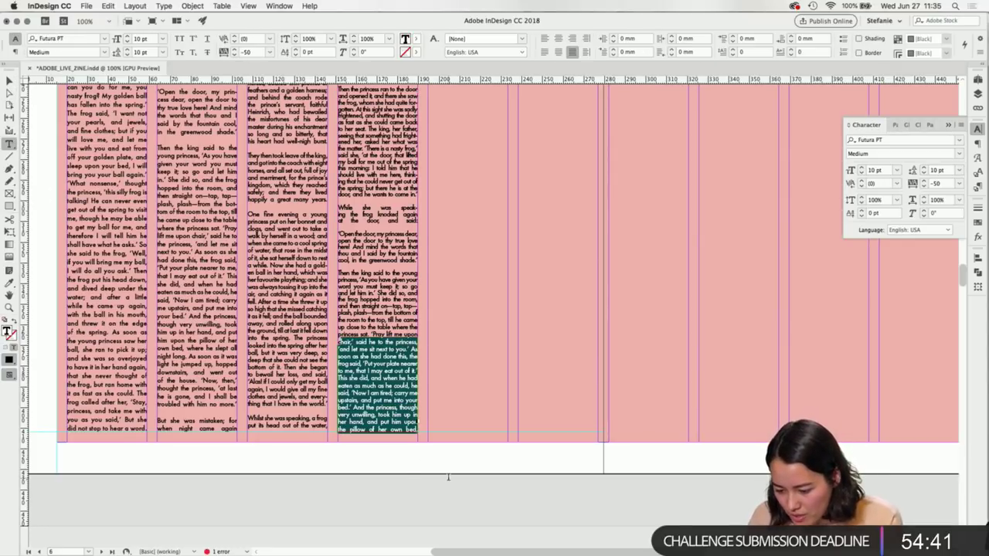
pyautogui.click(9, 283)
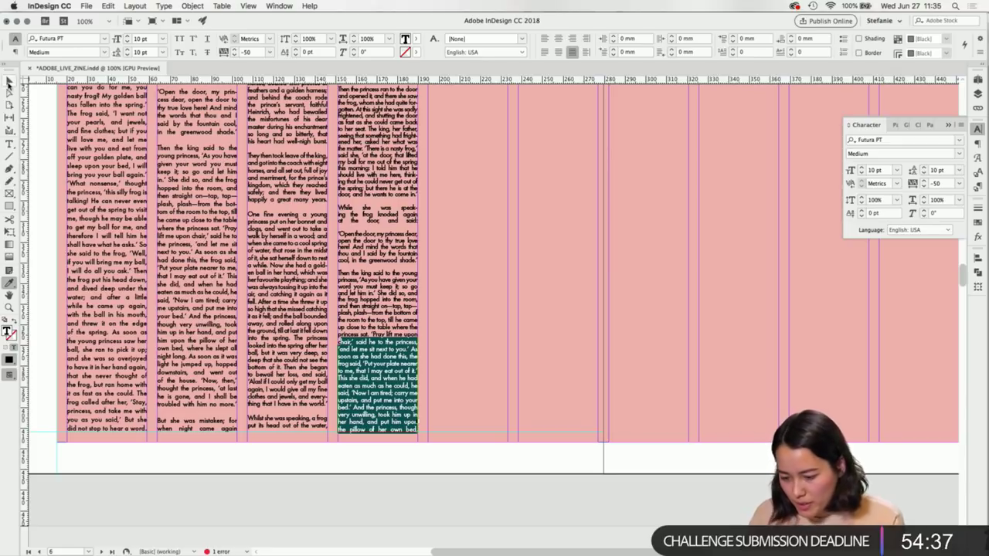
# Thread the fourth column's overflow into a new full-height fifth-column text frame.
pyautogui.press('Escape')
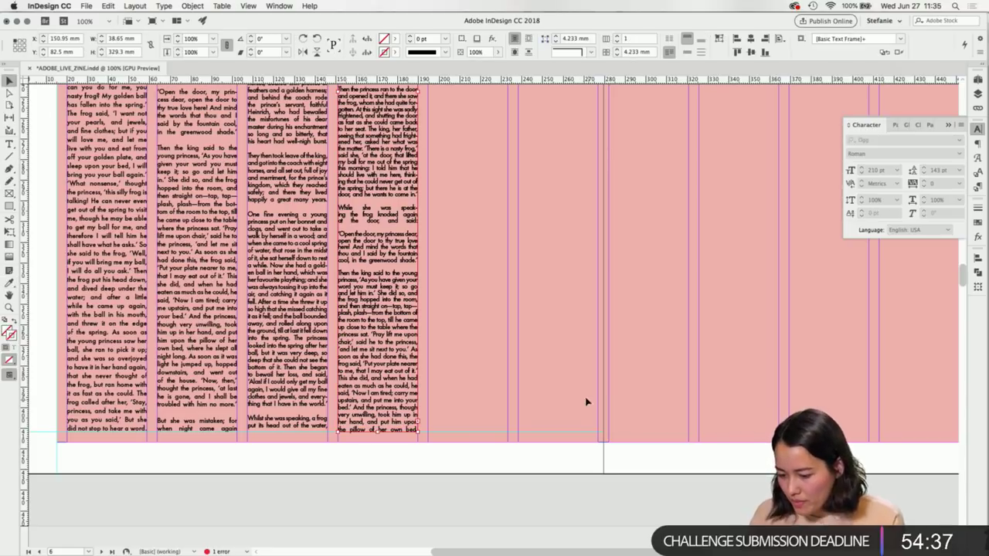
pyautogui.click(417, 426)
pyautogui.scroll(10, 474, 408)
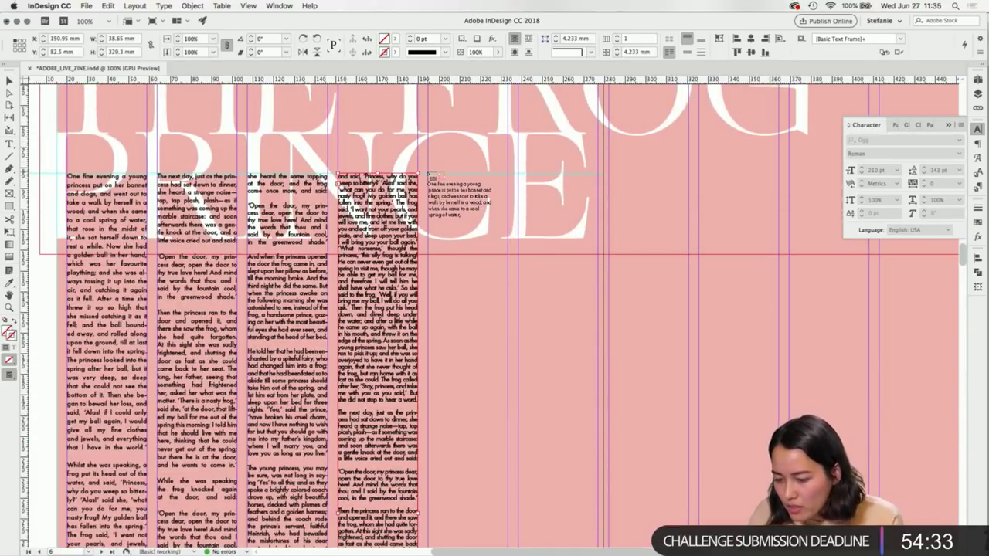
pyautogui.press('Escape')
pyautogui.scroll(-8, 469, 241)
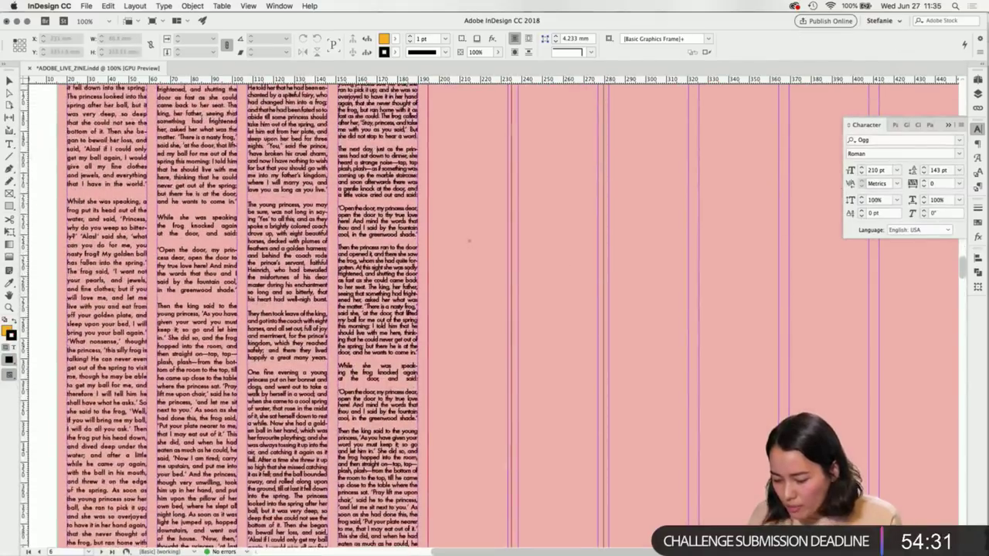
pyautogui.moveTo(429, 247)
pyautogui.mouseDown()
pyautogui.moveTo(494, 532)
pyautogui.moveTo(510, 432)
pyautogui.mouseUp()
pyautogui.scroll(3, 510, 309)
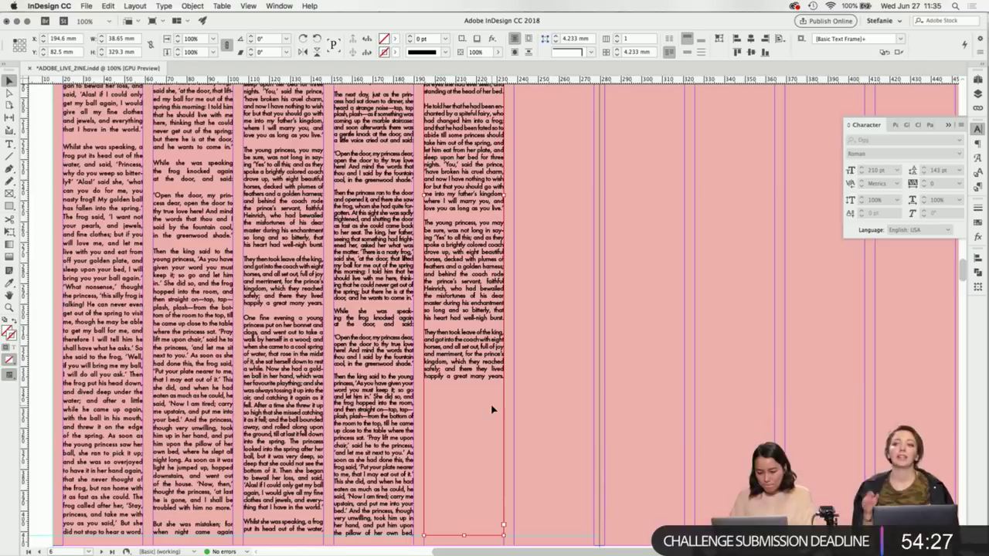
# Fix the paragraph break between 'happily a great many years.' and 'One fine evening' in column 5.
pyautogui.doubleClick(504, 384)
pyautogui.press('Delete')
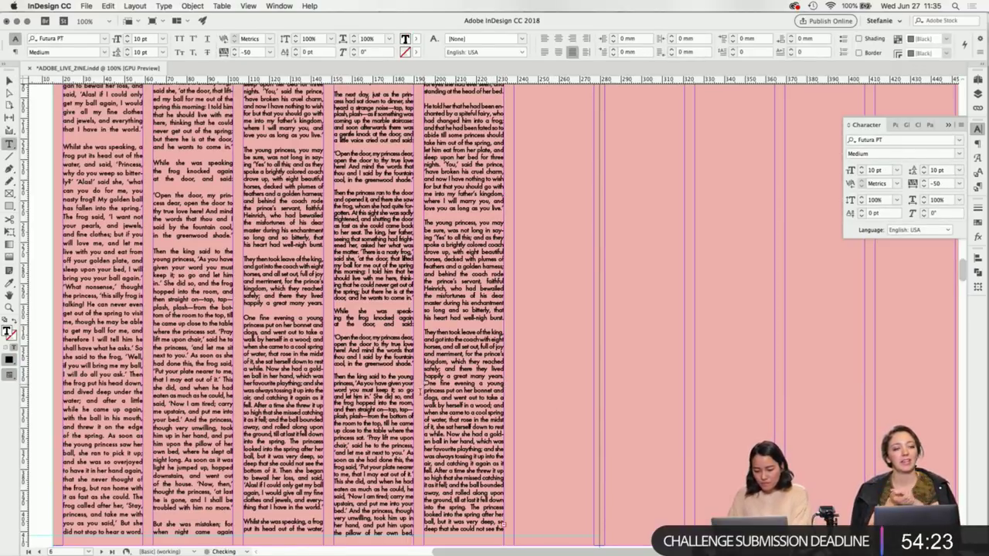
pyautogui.press('Return')
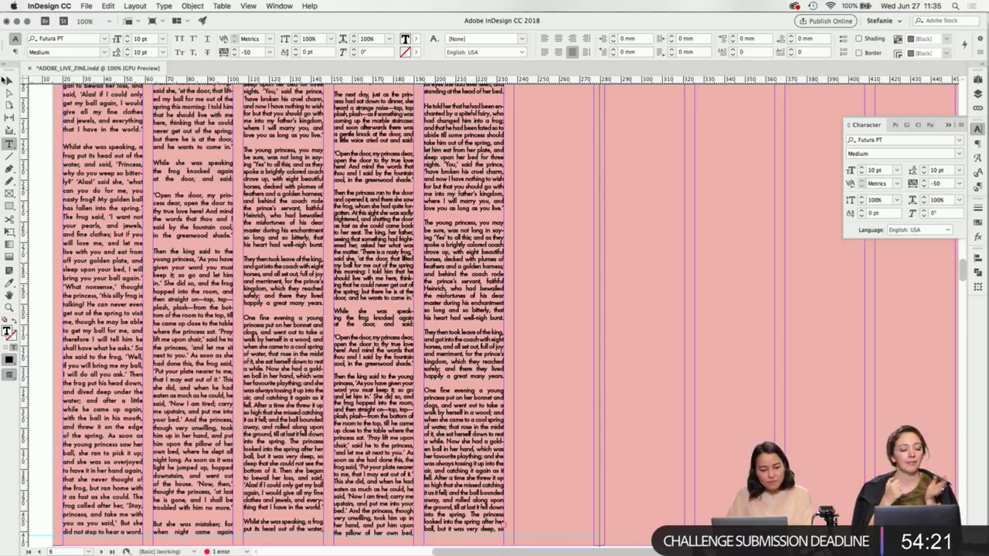
# Select all of column 5's text from the top of the frame.
pyautogui.click(7, 80)
pyautogui.scroll(-3, 434, 323)
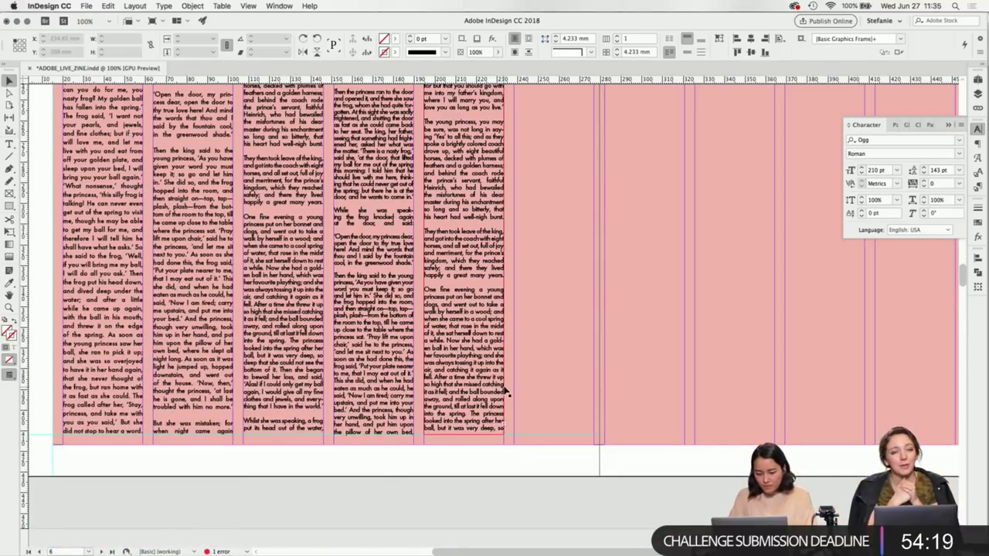
pyautogui.scroll(3, 505, 390)
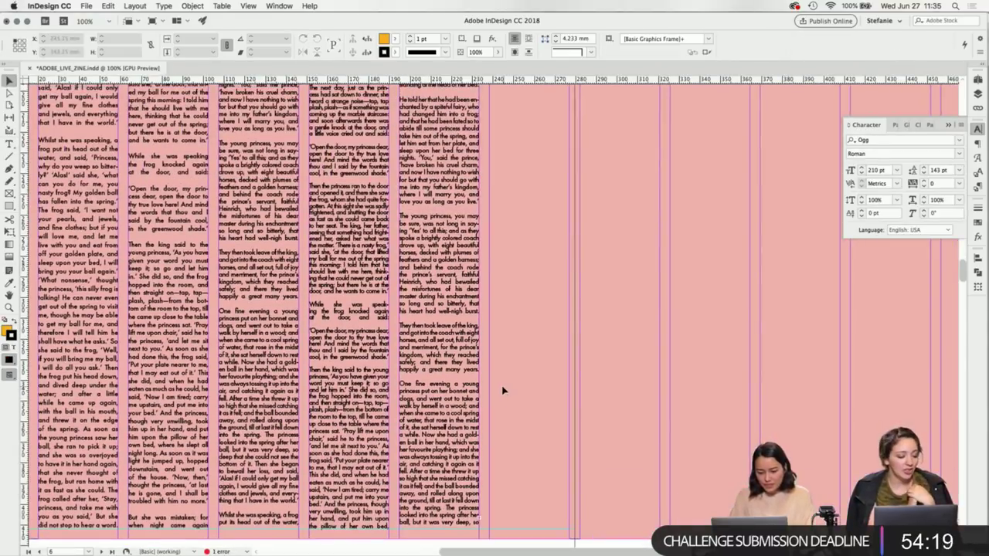
pyautogui.doubleClick(452, 430)
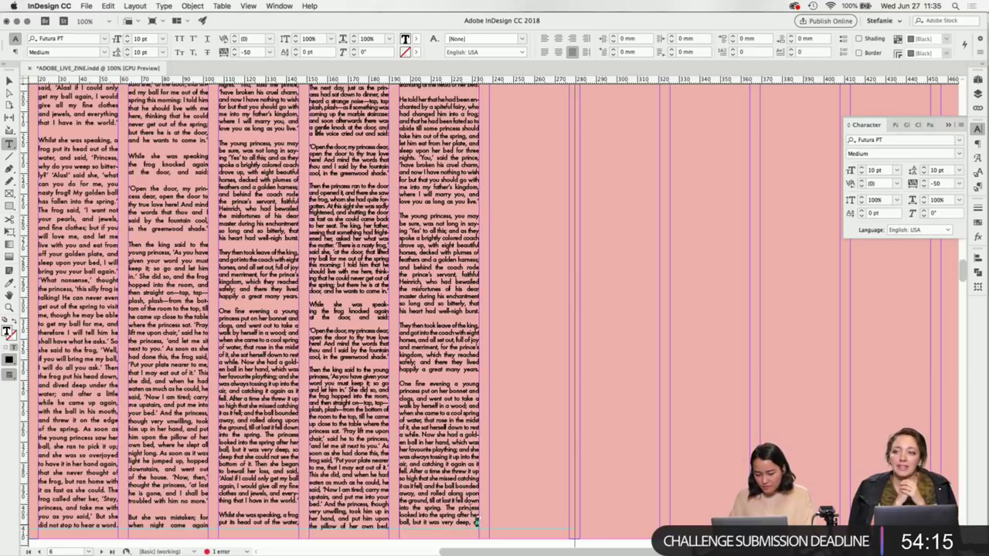
pyautogui.moveTo(475, 523); pyautogui.dragTo(398, 69)
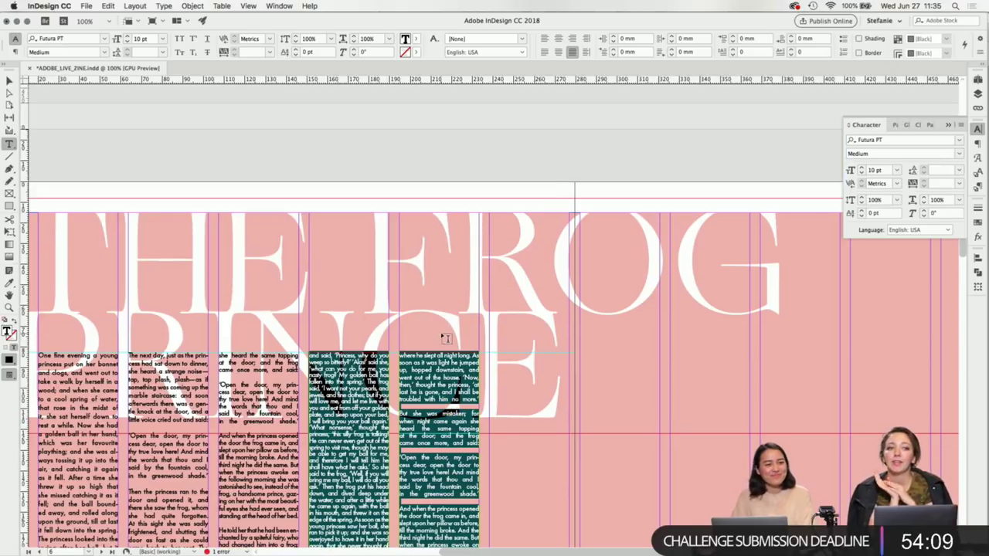
pyautogui.click(445, 336)
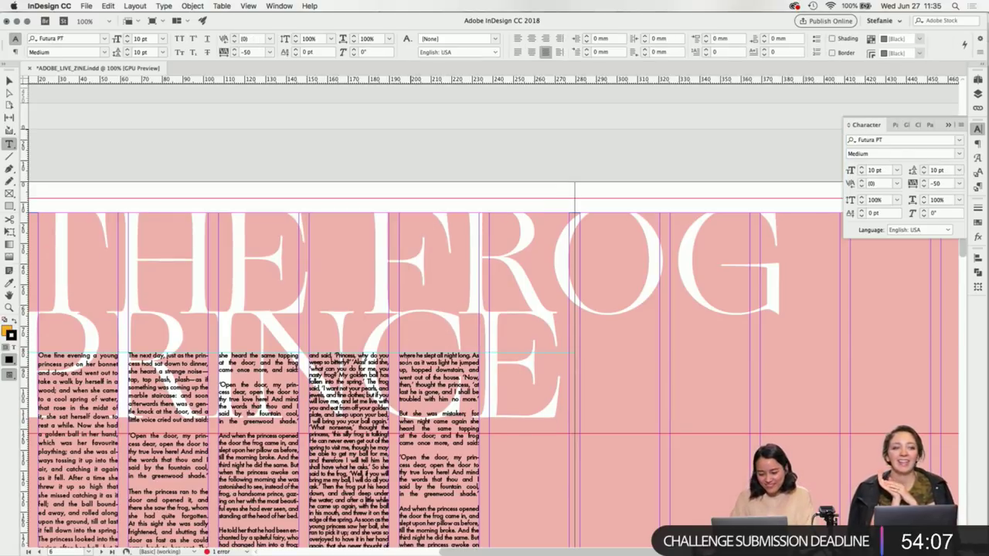
pyautogui.moveTo(401, 353); pyautogui.dragTo(546, 474)
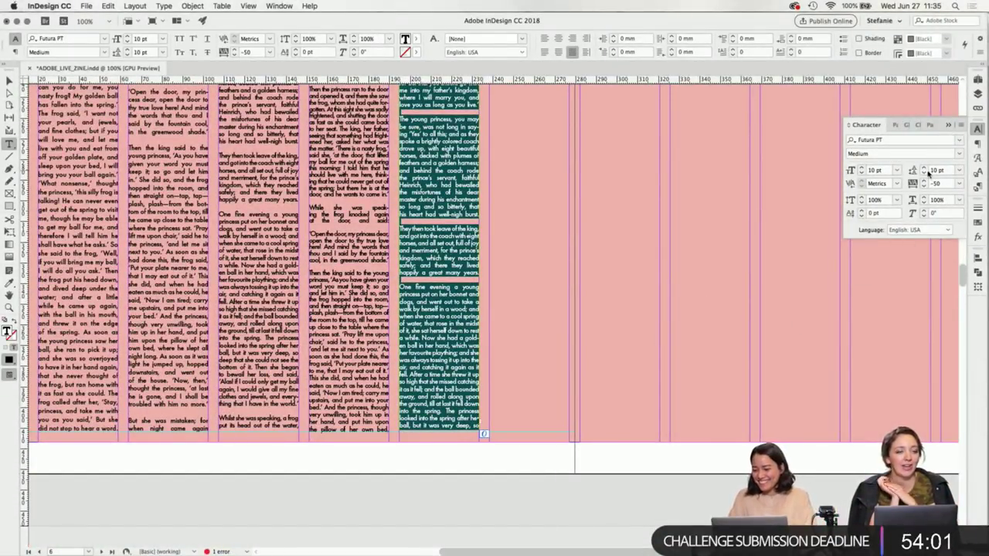
# Set column 5's selected text to 8 pt leading and -100 tracking.
pyautogui.click(923, 173)
pyautogui.click(923, 173)
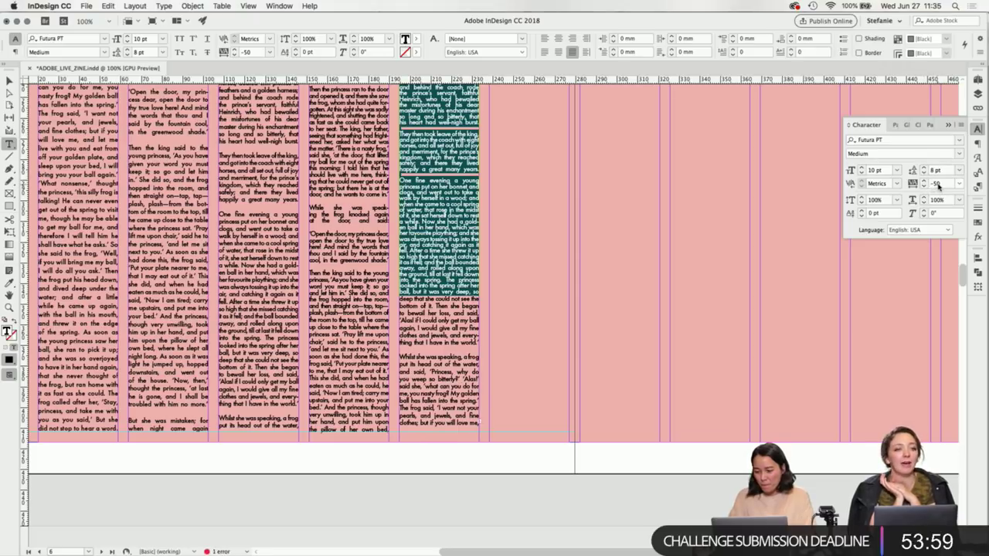
pyautogui.write('-100')
pyautogui.press('Return')
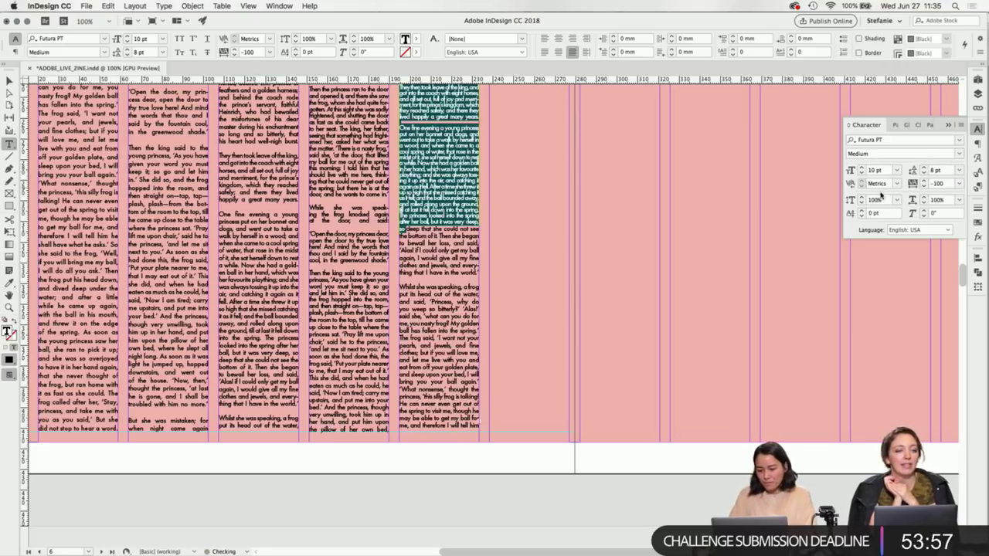
# Give column 4's text from 'Open the door' onward 9 pt leading and -75 tracking, undoing its last lines.
pyautogui.moveTo(310, 231); pyautogui.dragTo(402, 470)
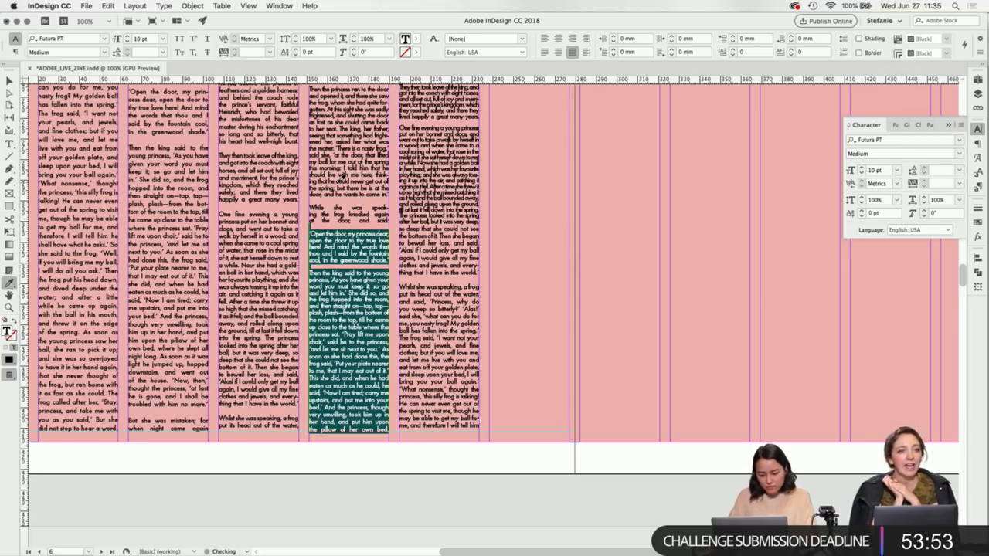
pyautogui.click(341, 177)
pyautogui.moveTo(309, 415); pyautogui.dragTo(380, 434)
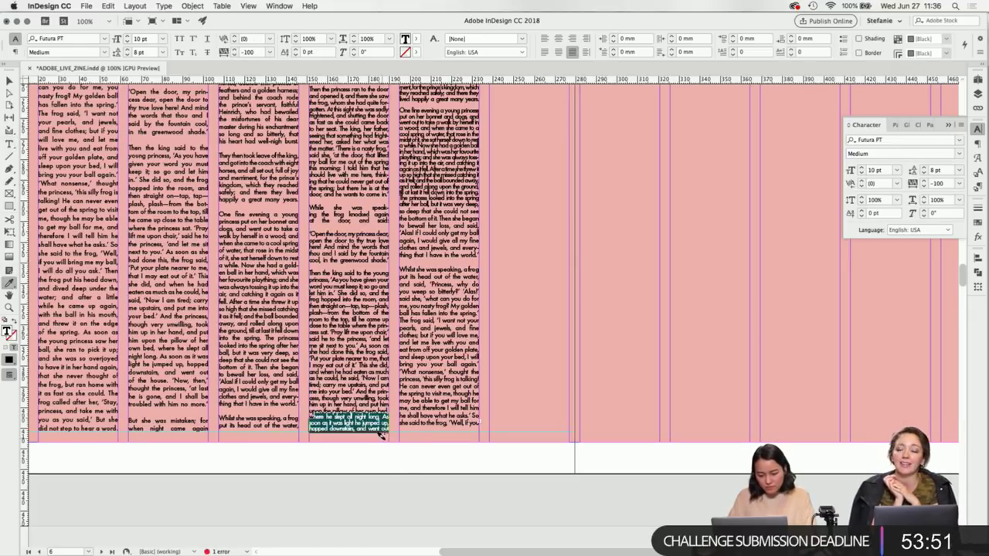
pyautogui.hotkey('ctrl', 'z')
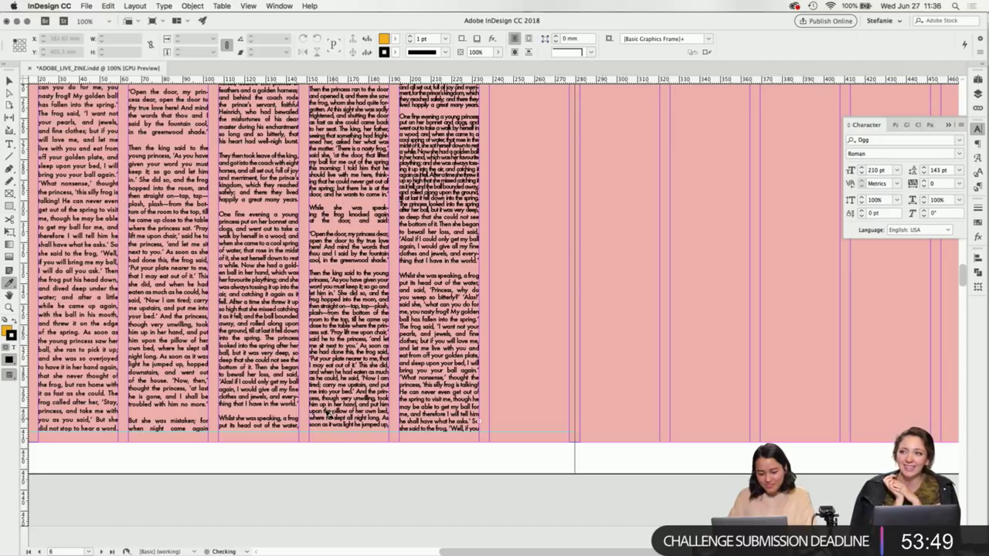
pyautogui.moveTo(313, 401); pyautogui.dragTo(400, 432)
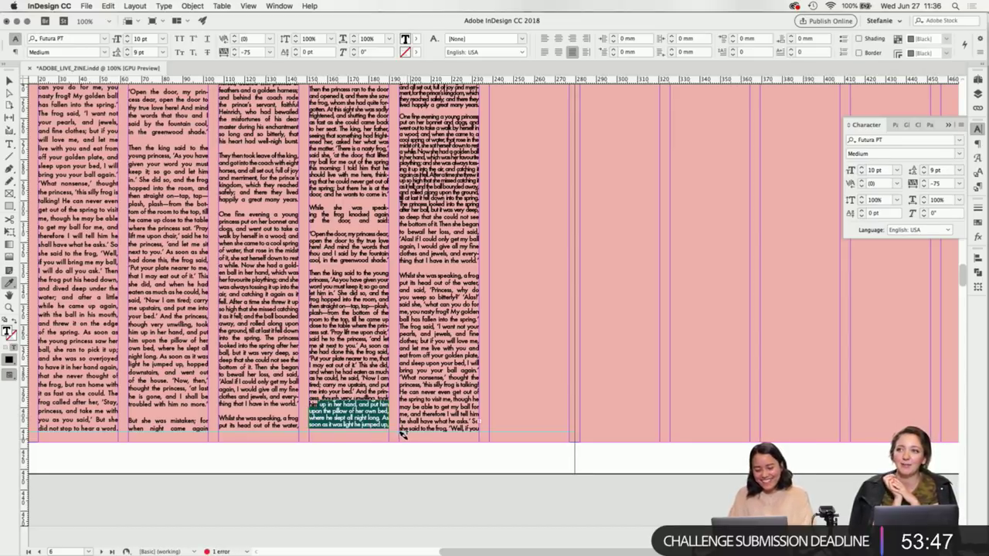
pyautogui.press('Escape')
pyautogui.scroll(5, 404, 409)
pyautogui.scroll(3, 403, 407)
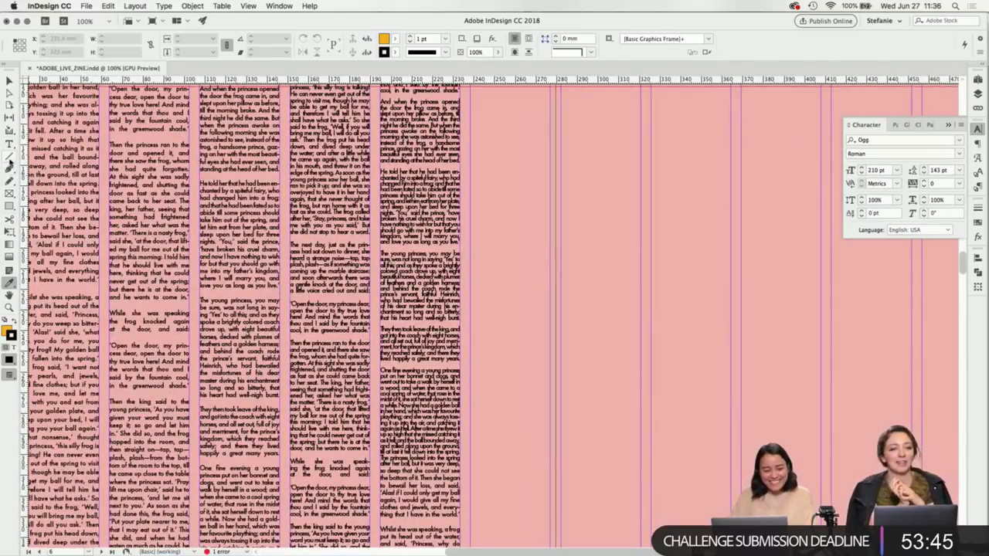
# Copy the 8 pt / -100 spacing onto column 5's lower text with the Eyedropper.
pyautogui.click(10, 145)
pyautogui.scroll(8, 382, 317)
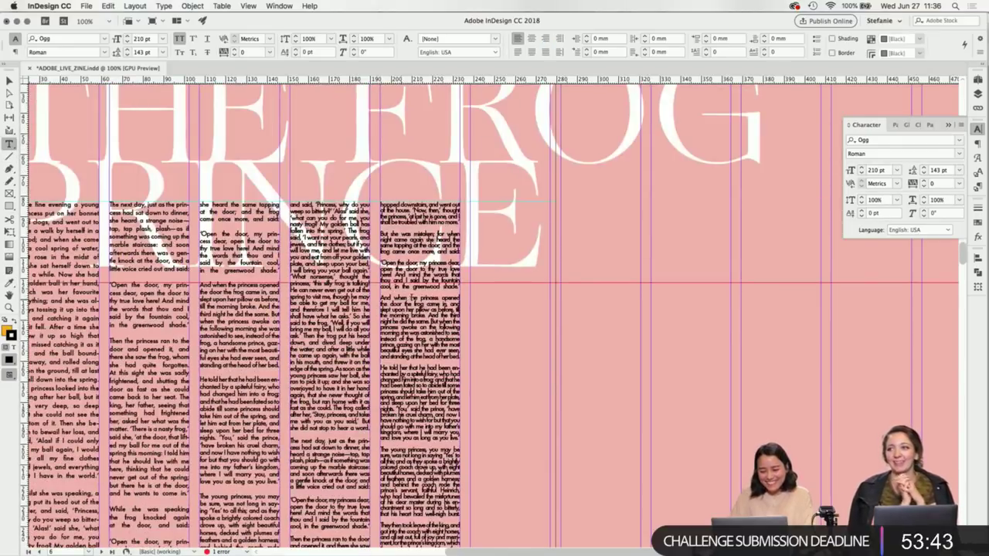
pyautogui.moveTo(380, 203); pyautogui.dragTo(603, 495)
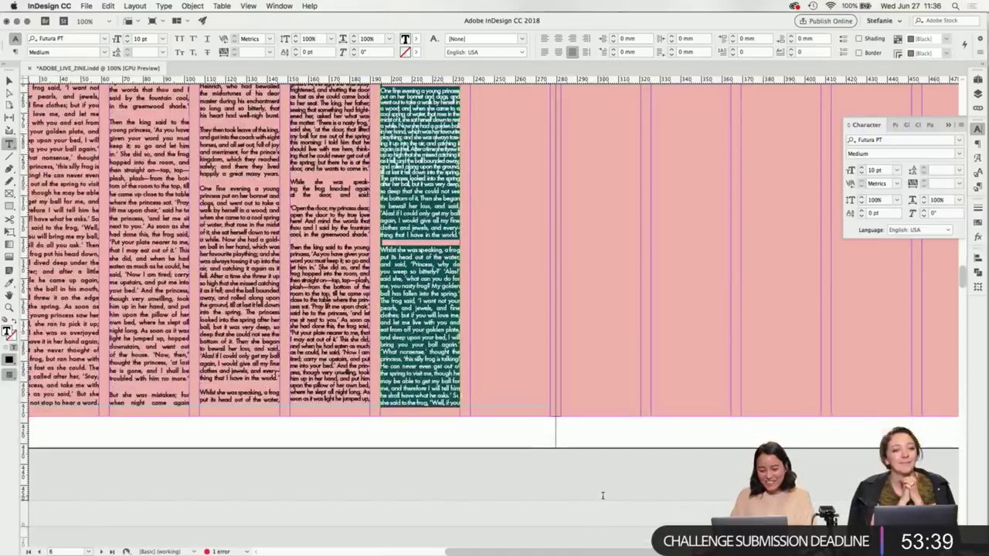
pyautogui.click(10, 281)
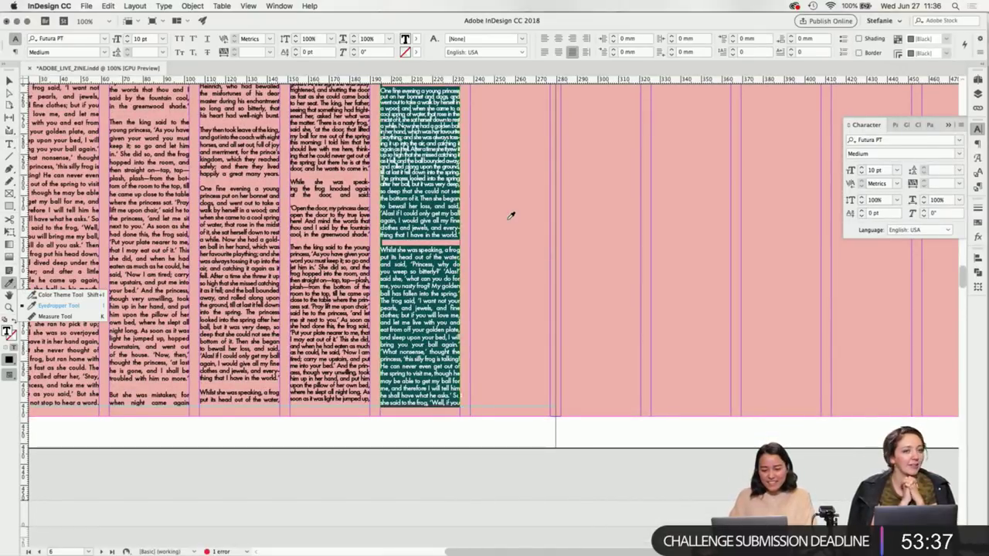
pyautogui.click(46, 306)
pyautogui.click(417, 155)
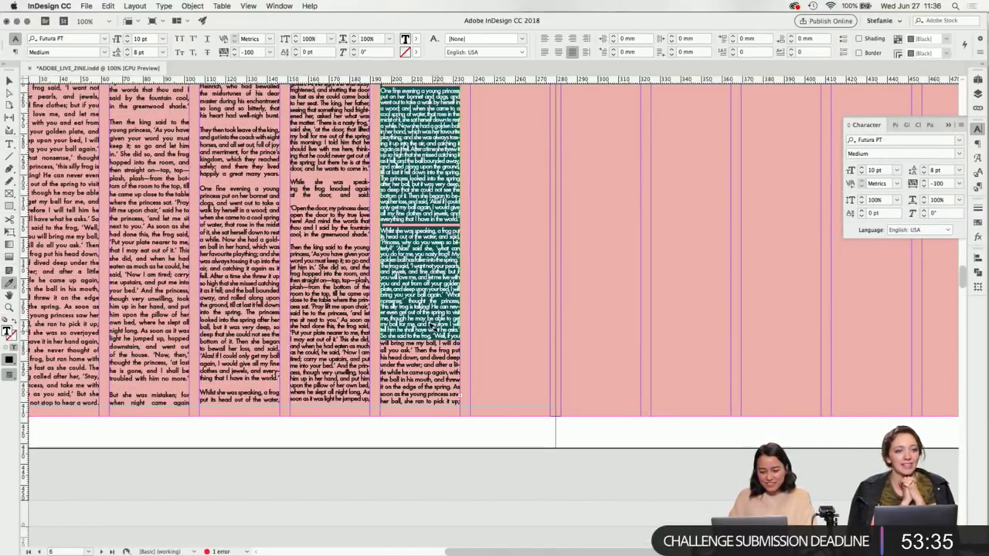
pyautogui.moveTo(431, 326); pyautogui.dragTo(507, 437)
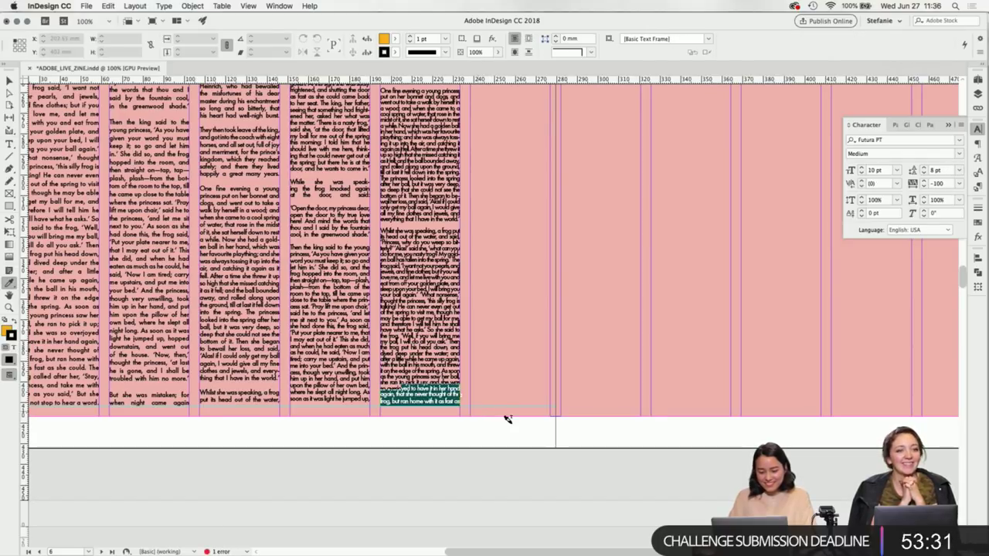
# Thread the tightened column's overflow into a new adjacent frame starting 'She could. The frog called after…', then save.
pyautogui.press('v')
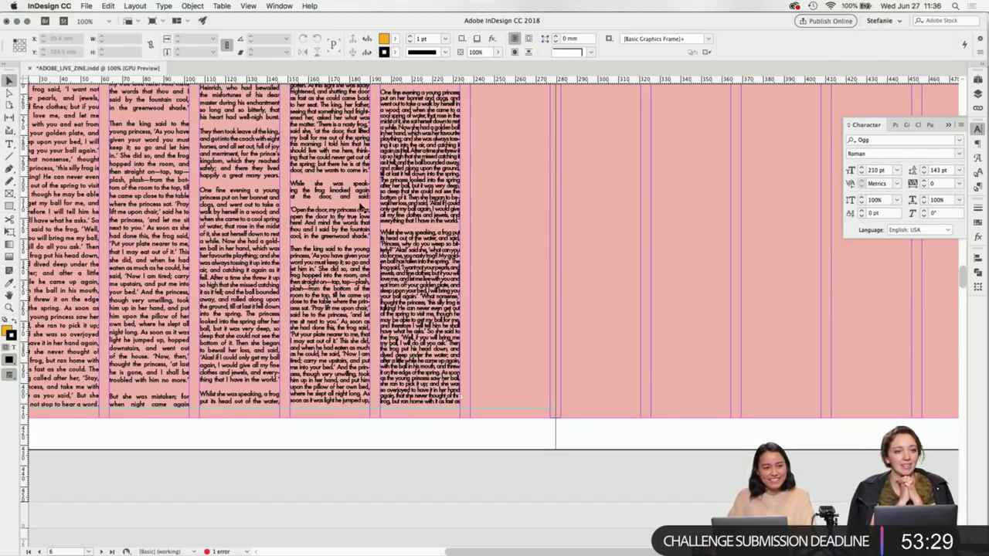
pyautogui.scroll(3, 508, 294)
pyautogui.hscroll(2, 508, 294)
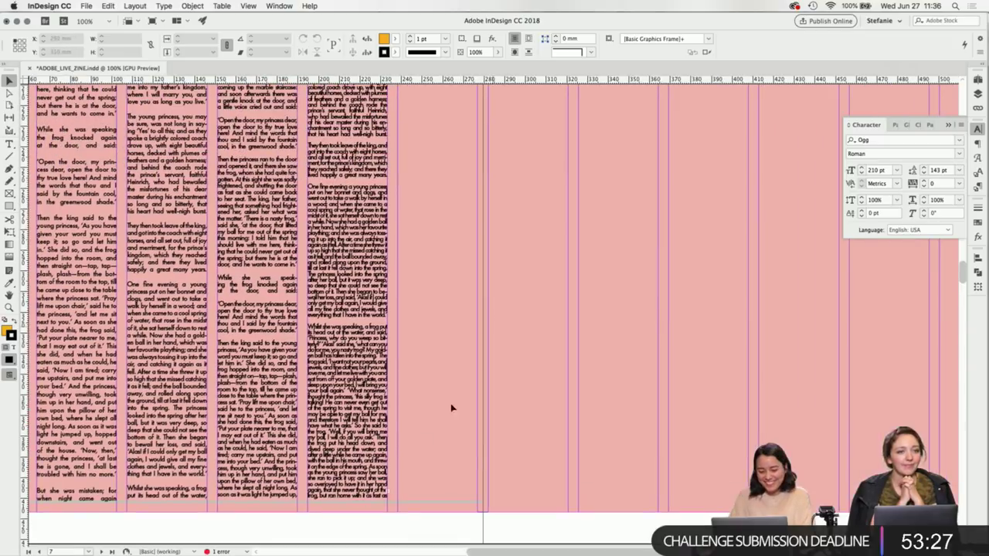
pyautogui.click(390, 496)
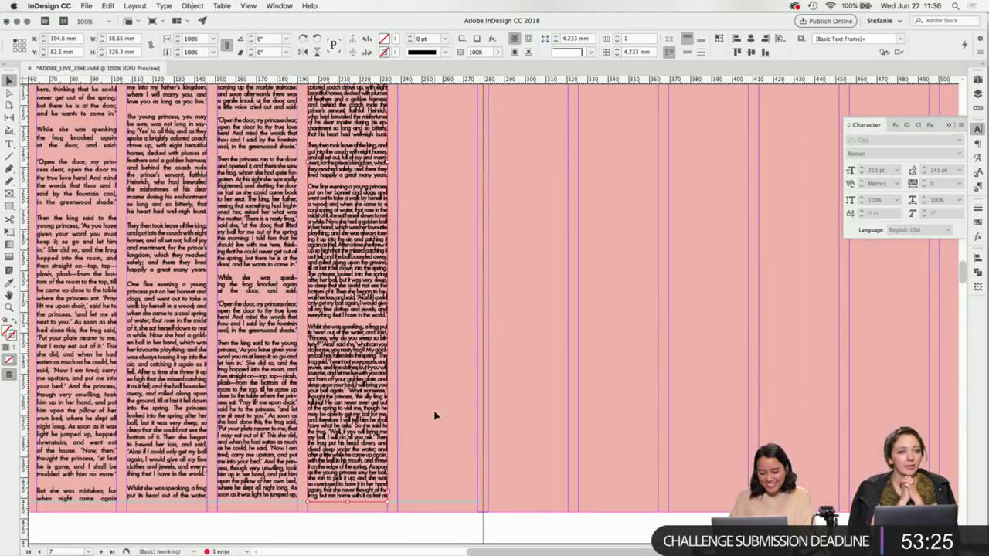
pyautogui.click(387, 499)
pyautogui.scroll(5, 446, 358)
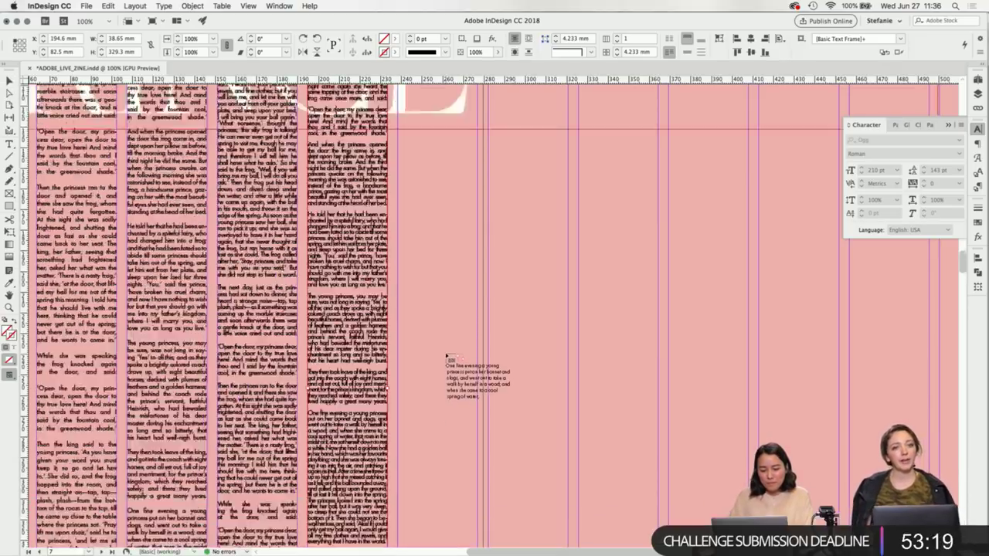
pyautogui.scroll(3, 446, 358)
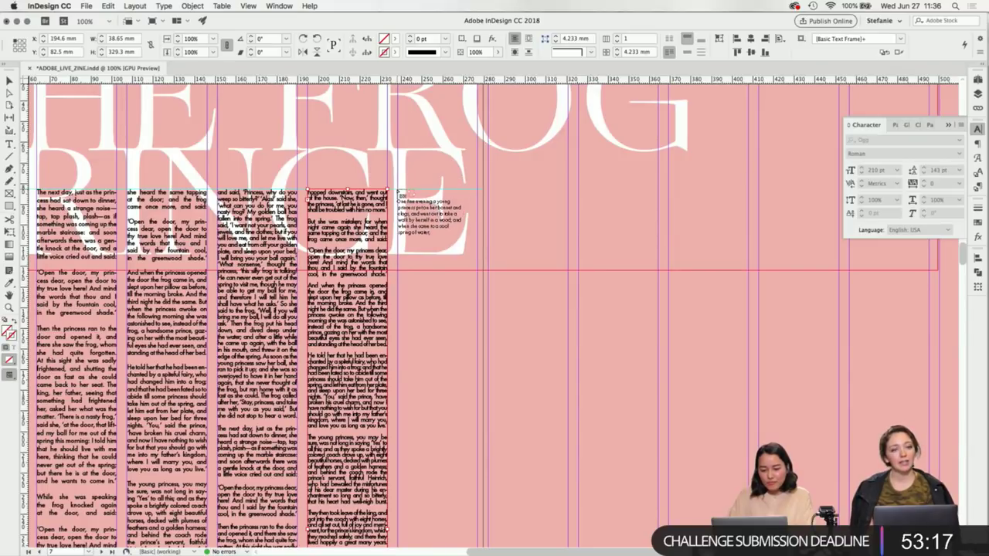
pyautogui.click(398, 193)
pyautogui.scroll(-6, 439, 234)
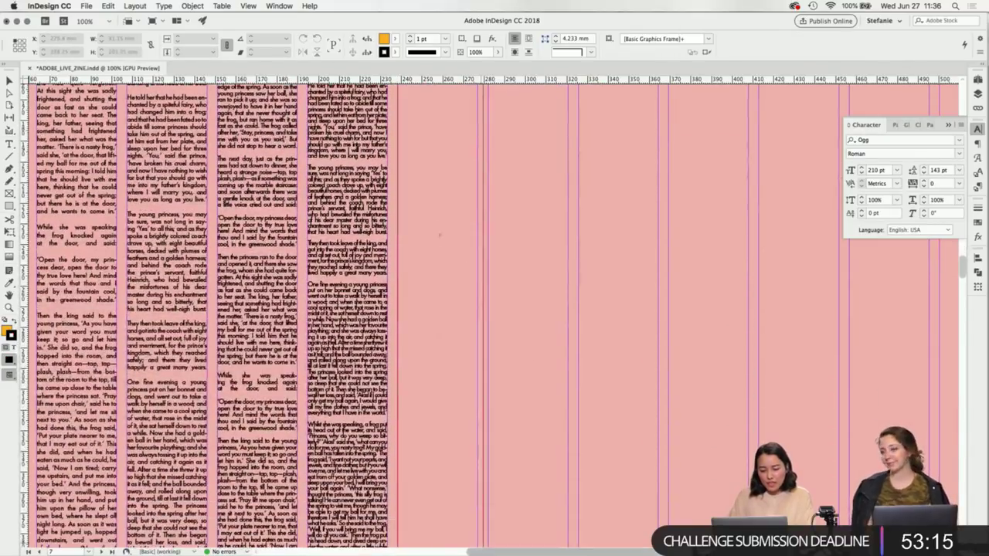
pyautogui.moveTo(479, 550); pyautogui.dragTo(480, 467)
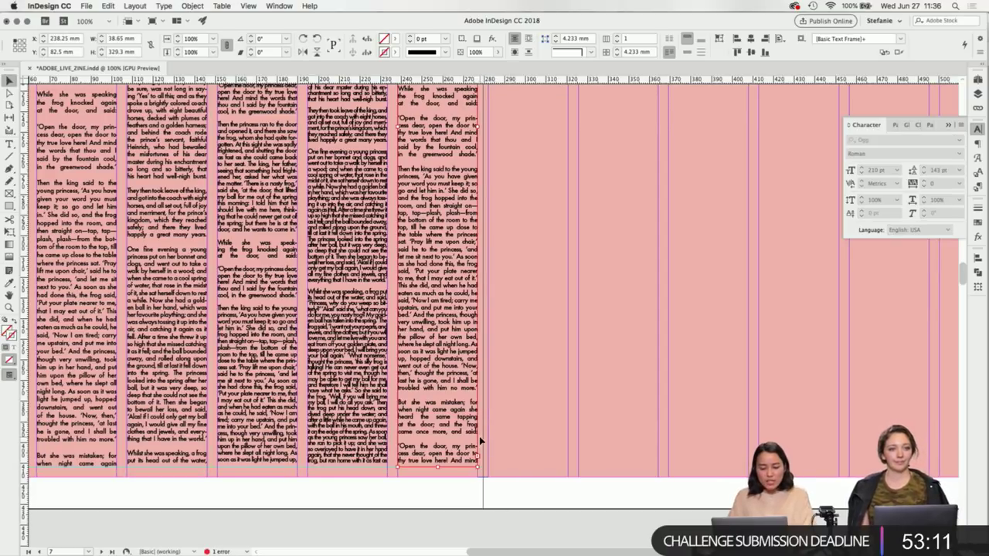
pyautogui.scroll(5, 481, 440)
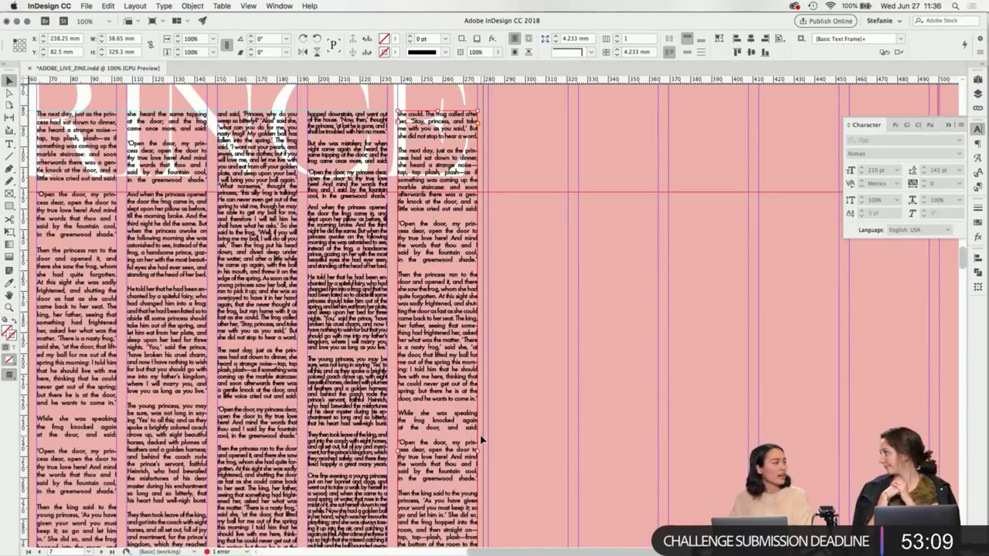
pyautogui.press('super+s')
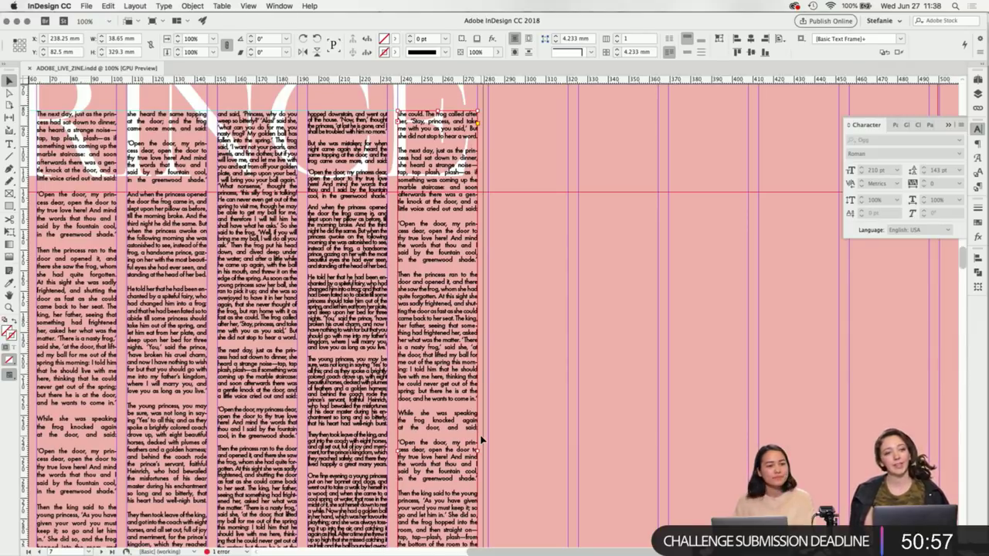
# Select the sixth column's text from the top of the frame downward.
pyautogui.doubleClick(437, 283)
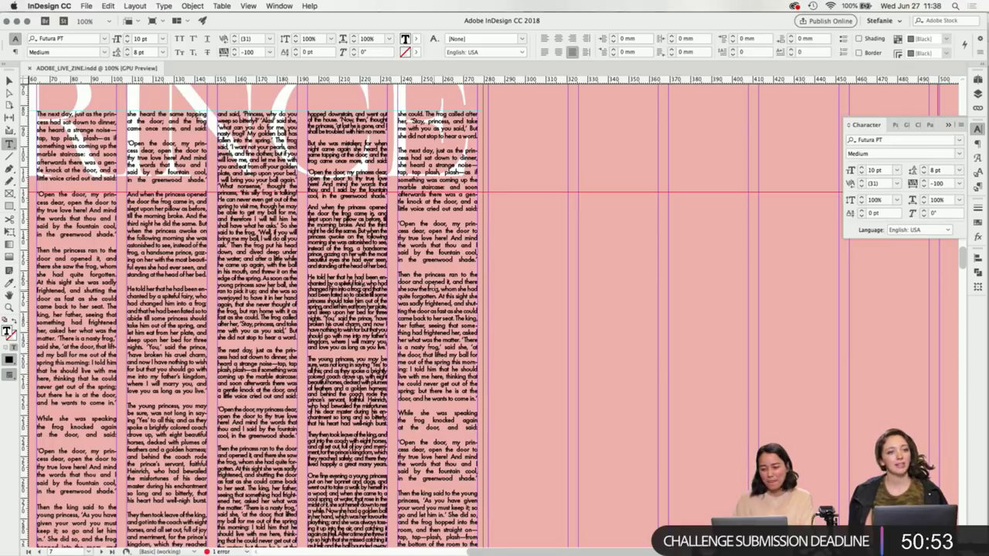
pyautogui.click(397, 117)
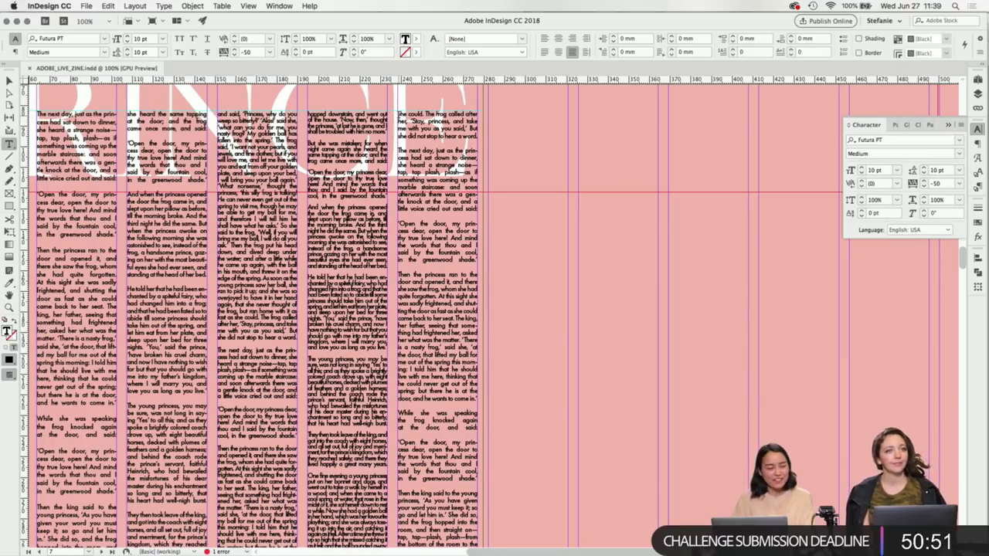
pyautogui.moveTo(398, 118); pyautogui.dragTo(573, 457)
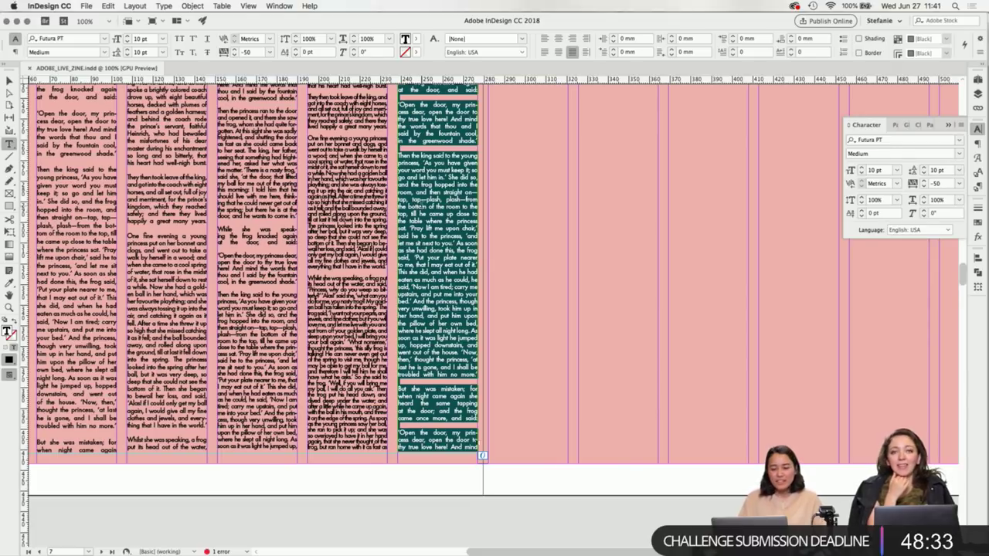
# Select the upper column text and give it 8 pt leading and -100 tracking with the Eyedropper.
pyautogui.click(480, 454)
pyautogui.scroll(10, 437, 262)
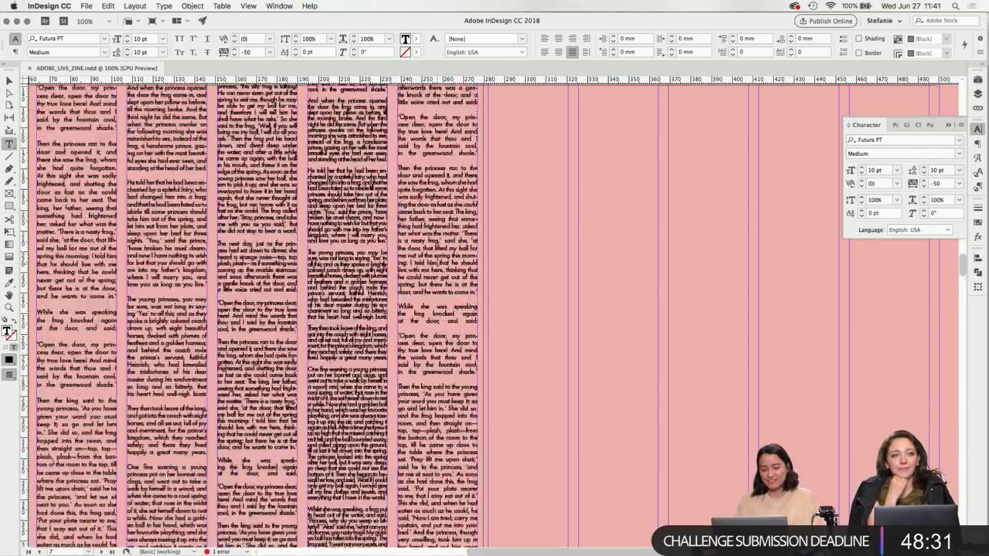
pyautogui.moveTo(397, 146); pyautogui.dragTo(541, 472)
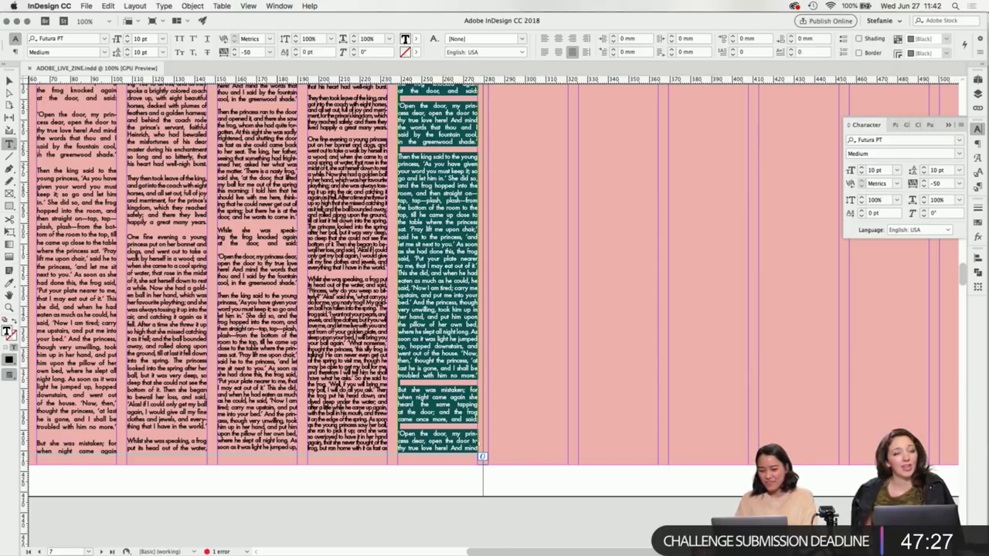
pyautogui.click(10, 282)
pyautogui.click(363, 237)
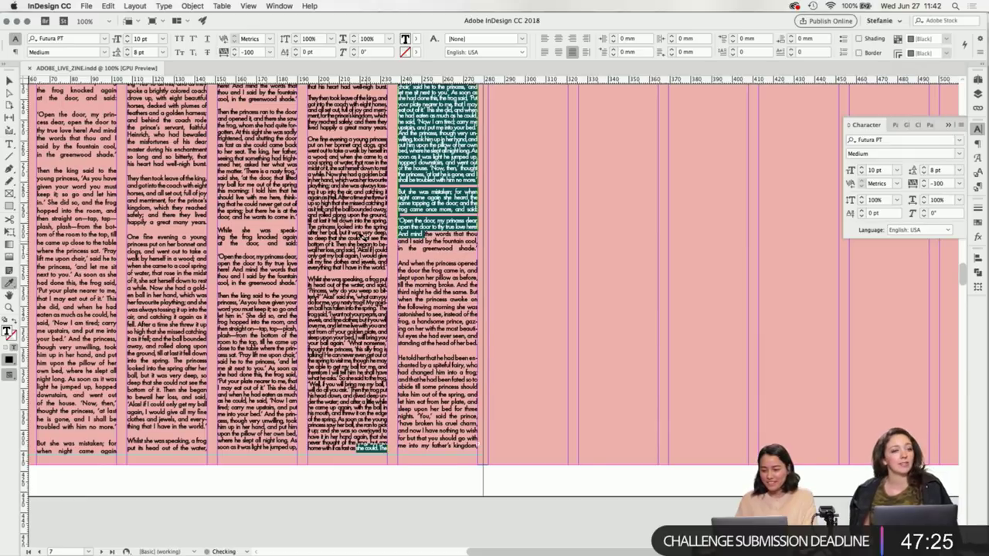
# Tighten the selected text further to 7 pt leading and -125 tracking.
pyautogui.scroll(5, 473, 191)
pyautogui.scroll(1, 473, 191)
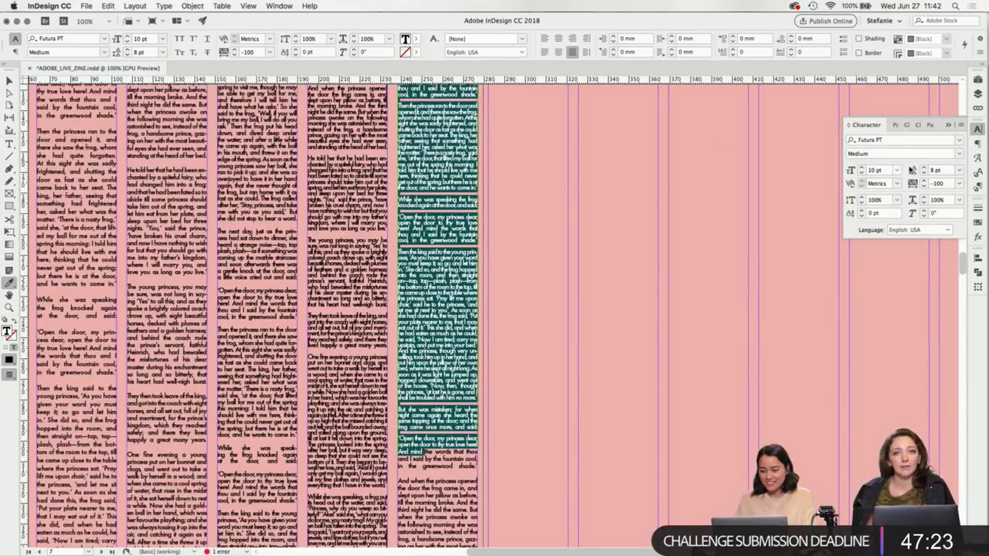
pyautogui.click(923, 173)
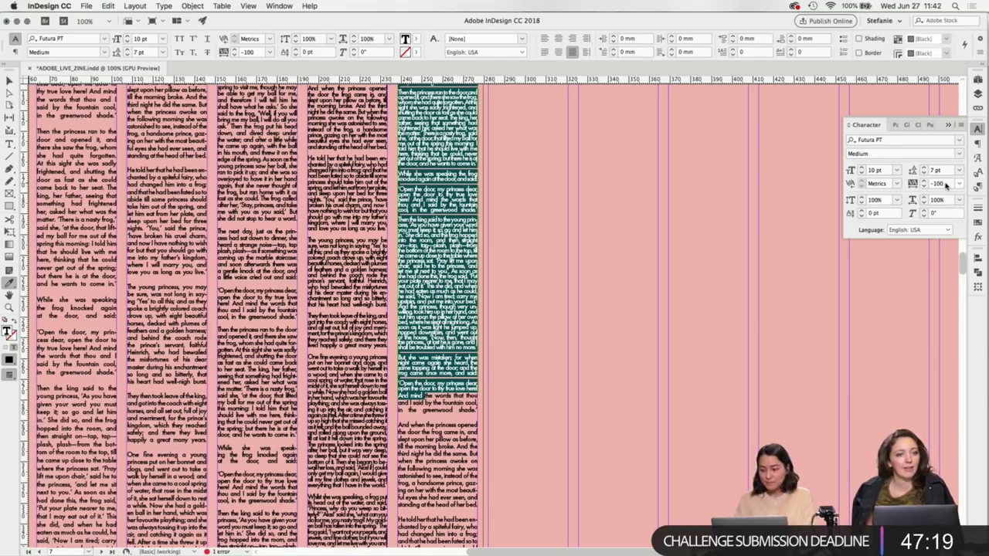
pyautogui.doubleClick(938, 183)
pyautogui.write('125')
pyautogui.press('Return')
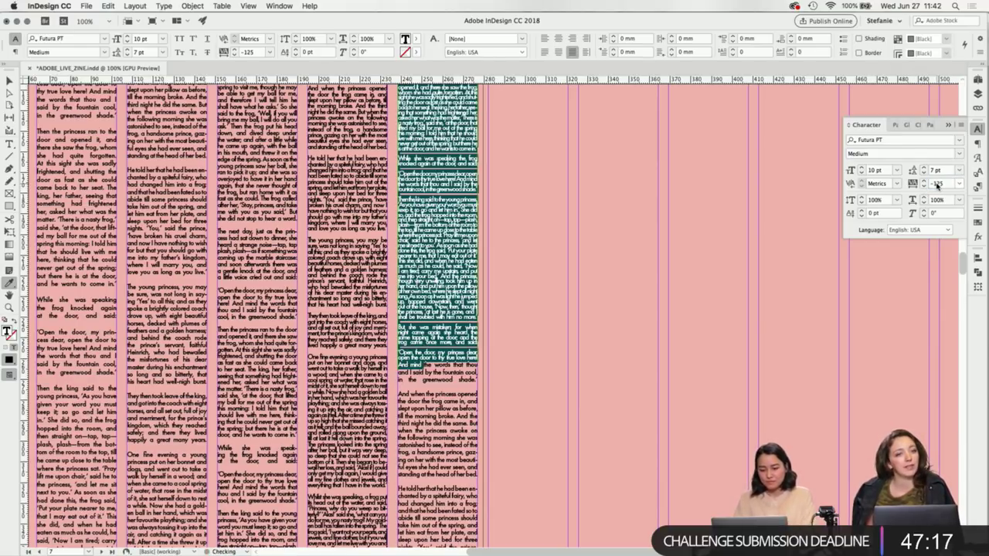
pyautogui.scroll(-4, 78, 309)
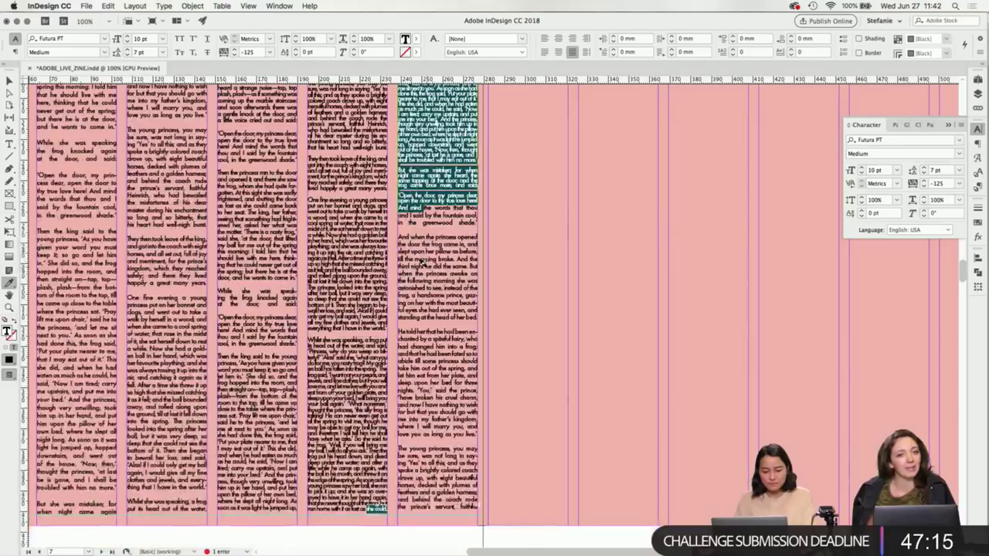
# Apply condensed formatting to the fourth column's last line, then select the fifth column's lower text.
pyautogui.click(10, 146)
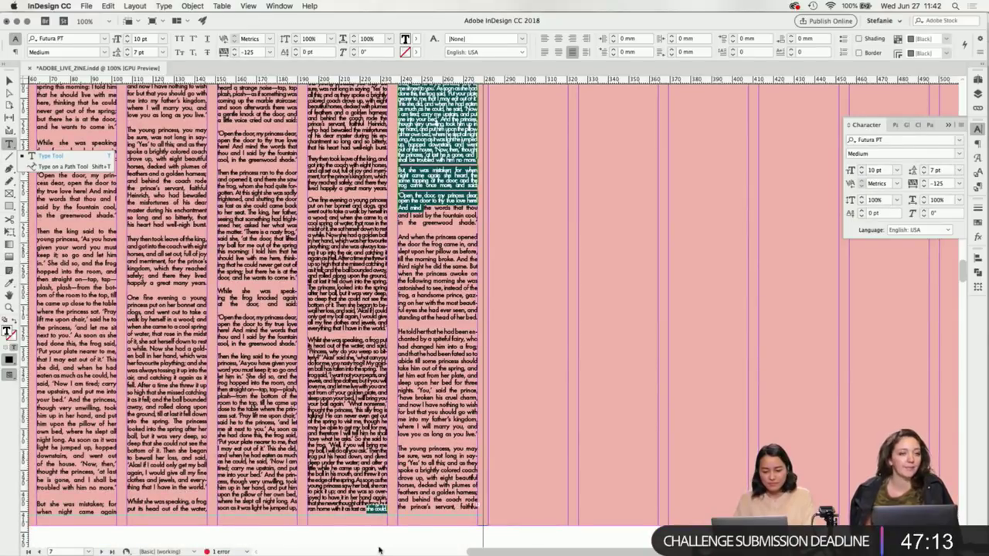
pyautogui.click(369, 517)
pyautogui.moveTo(308, 509); pyautogui.dragTo(387, 510)
pyautogui.click(10, 282)
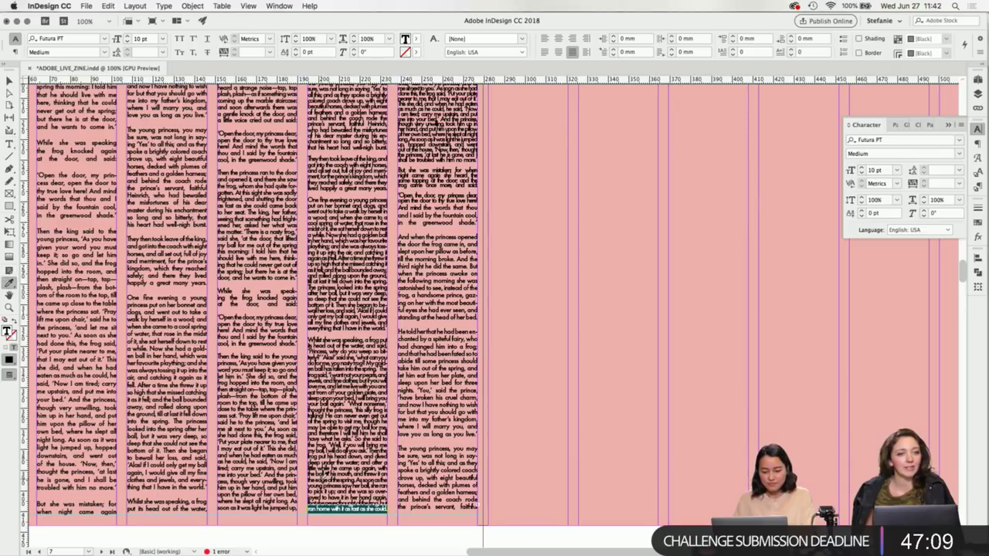
pyautogui.click(323, 474)
pyautogui.click(9, 145)
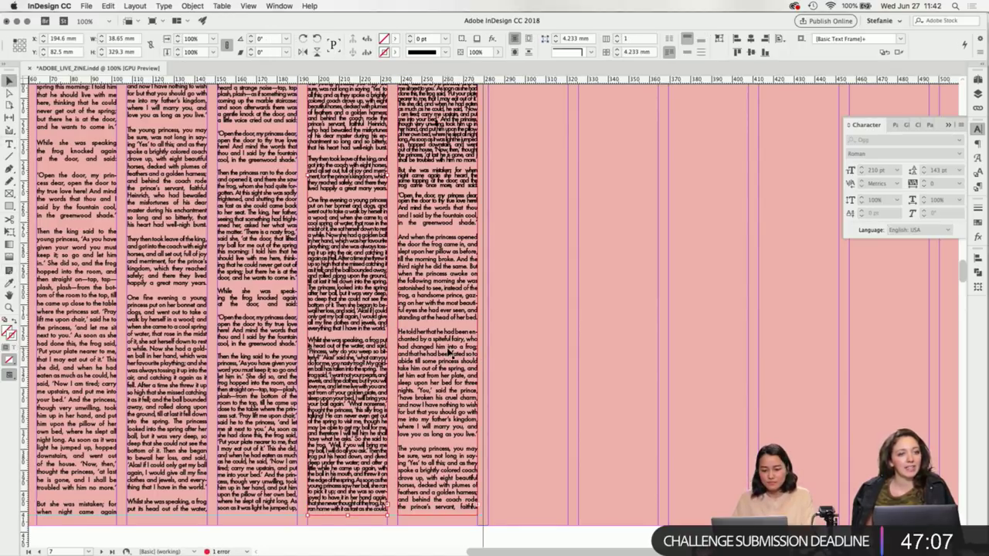
pyautogui.click(401, 166)
pyautogui.moveTo(402, 164); pyautogui.dragTo(560, 380)
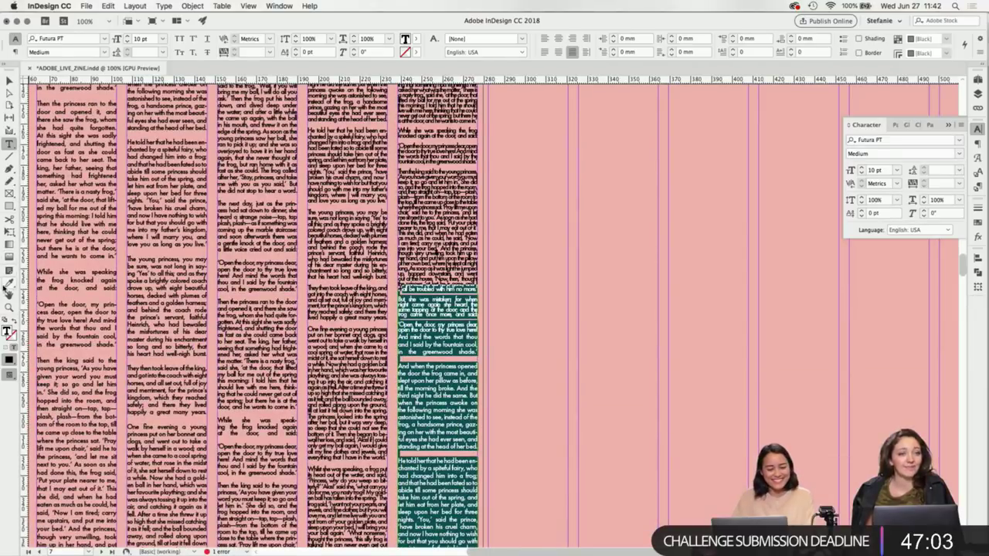
# Copy 7 pt / -125 formatting onto the column's remaining text through 'many years.'.
pyautogui.click(10, 282)
pyautogui.click(425, 303)
pyautogui.scroll(-3, 417, 300)
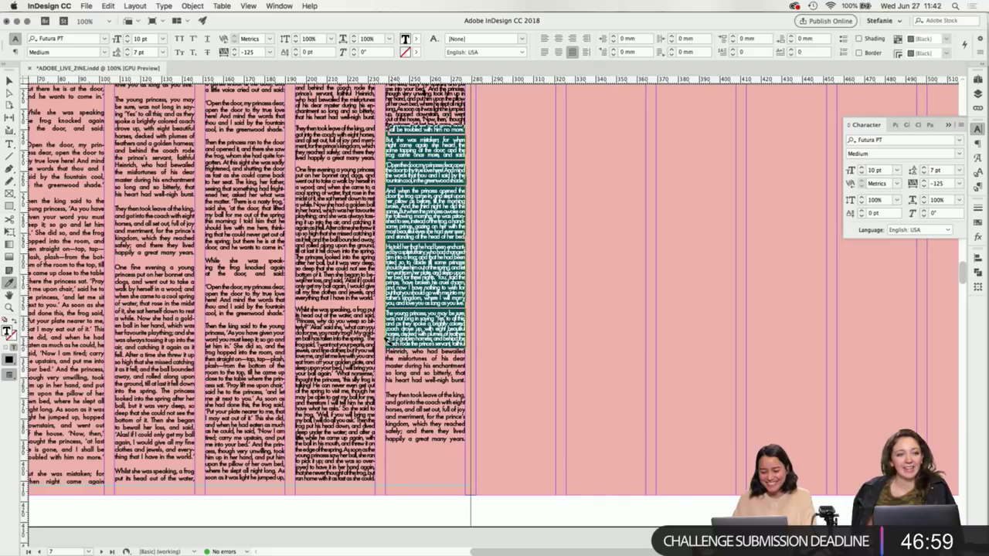
pyautogui.moveTo(394, 343); pyautogui.dragTo(507, 457)
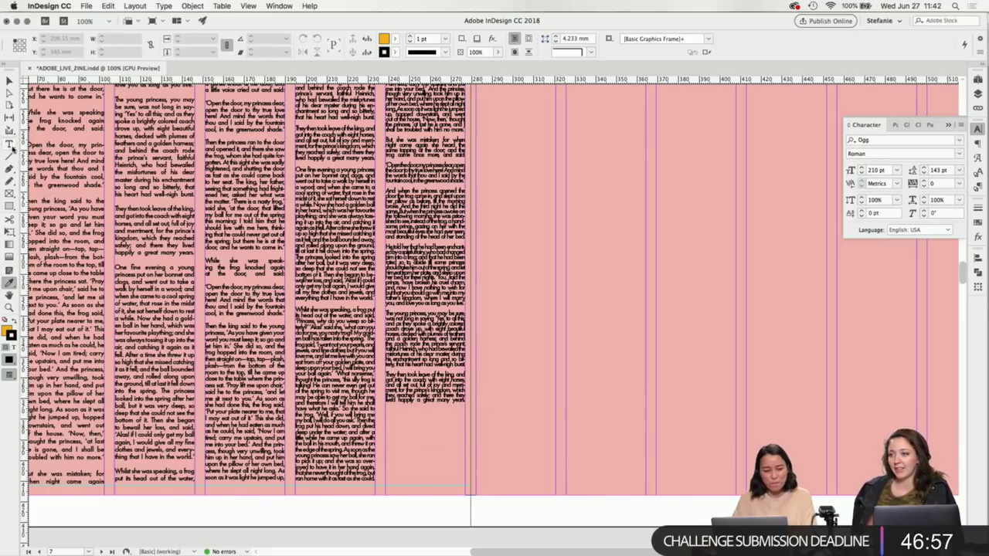
pyautogui.press('t')
# Paste more story text at the column's end, start a new 'One fine evening' paragraph, and save.
pyautogui.click(429, 412)
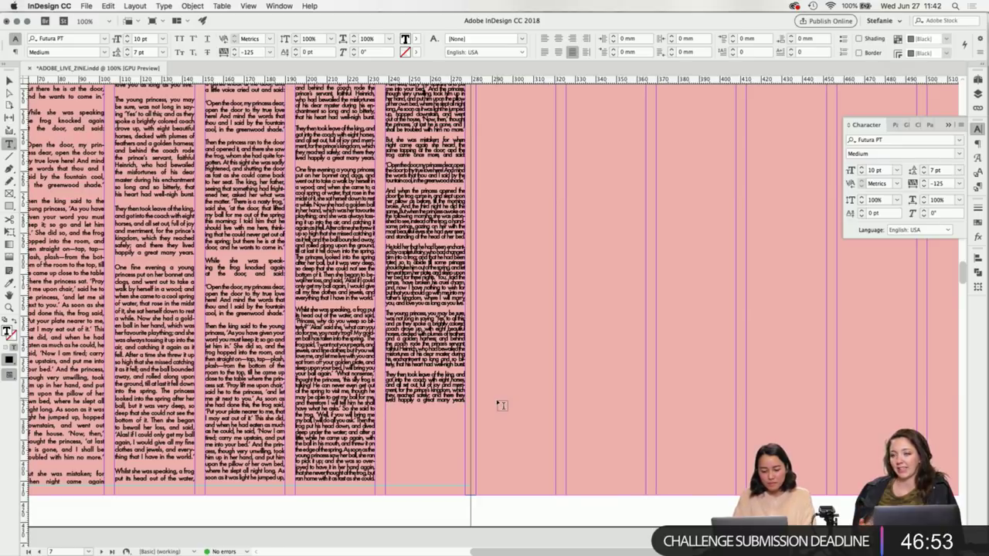
pyautogui.hotkey('ctrl', 'v')
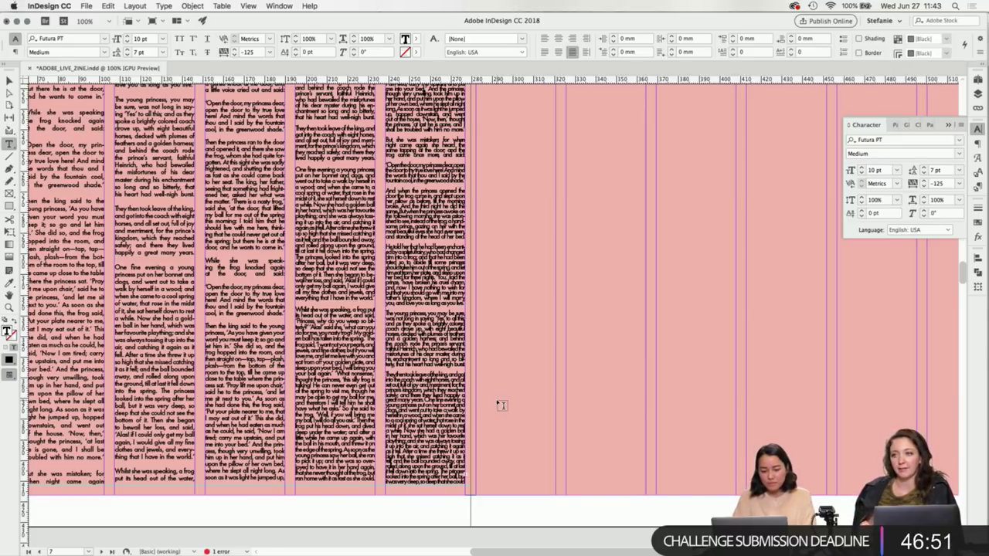
pyautogui.click(423, 398)
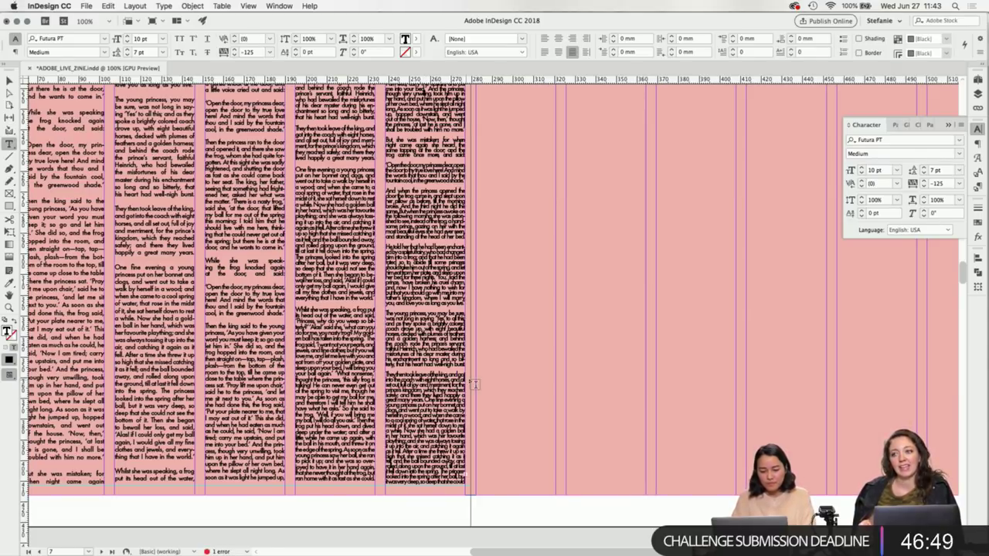
pyautogui.press('Return')
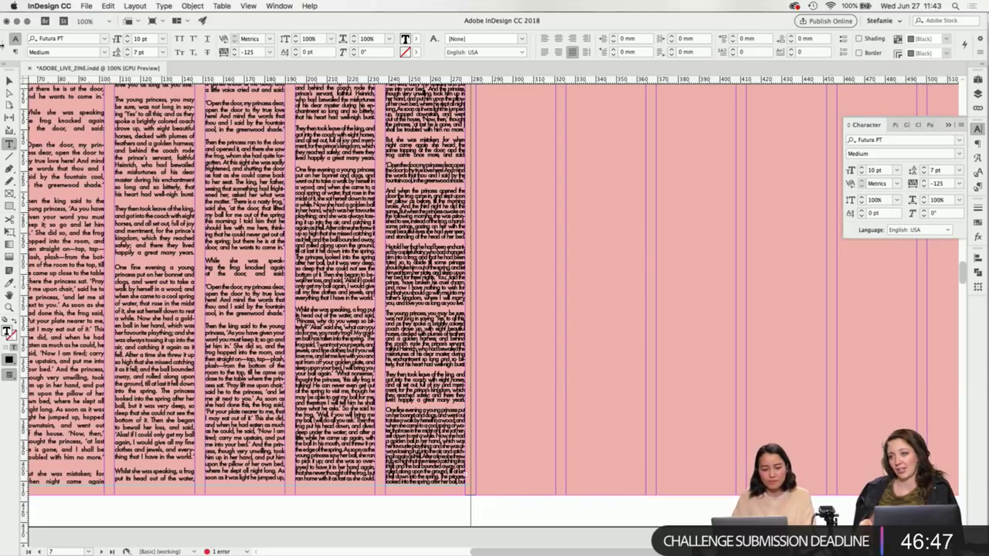
pyautogui.press('Escape')
pyautogui.click(598, 234)
pyautogui.click(558, 464)
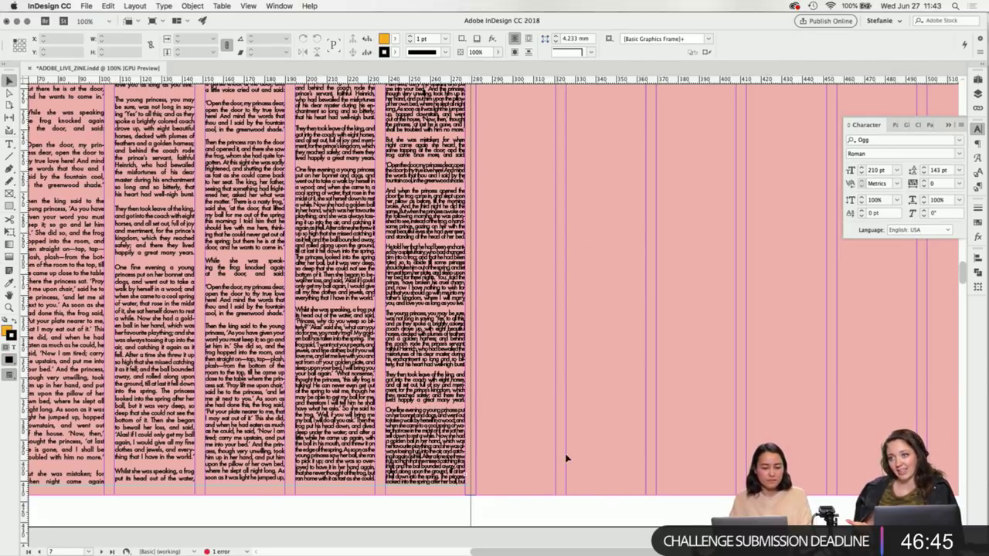
pyautogui.press('super+s')
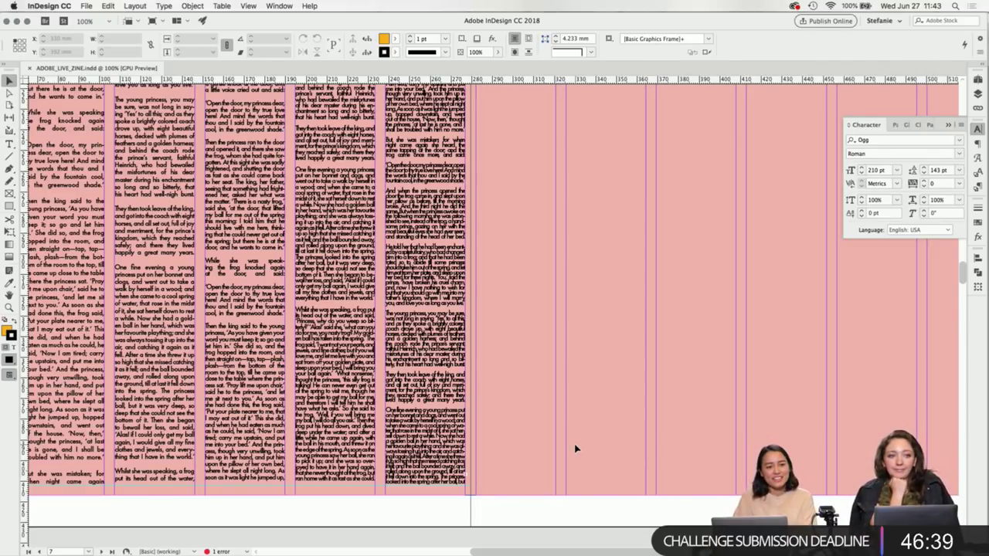
pyautogui.hscroll(4, 502, 459)
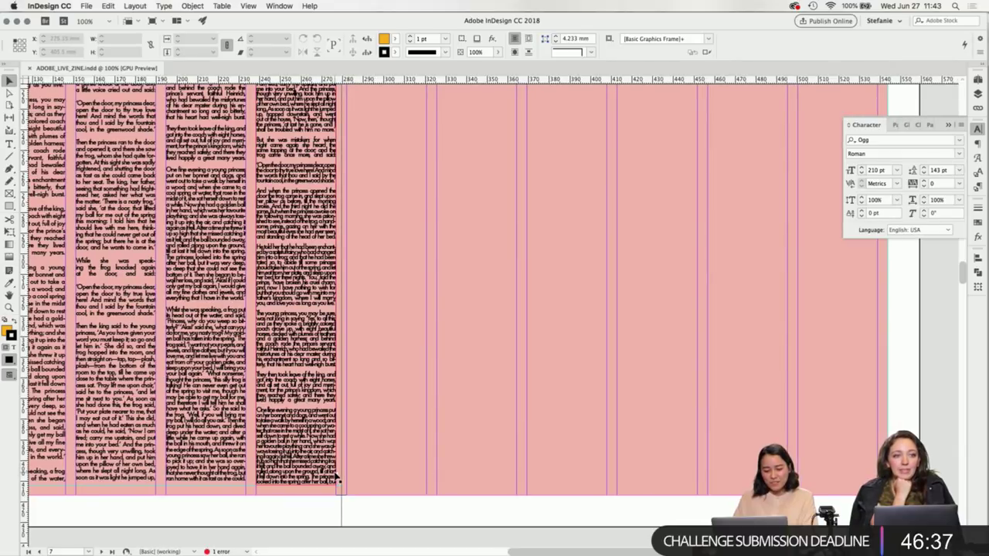
# Load the fifth column's overset text and draw a new threaded frame for the overflow.
pyautogui.click(336, 478)
pyautogui.click(338, 480)
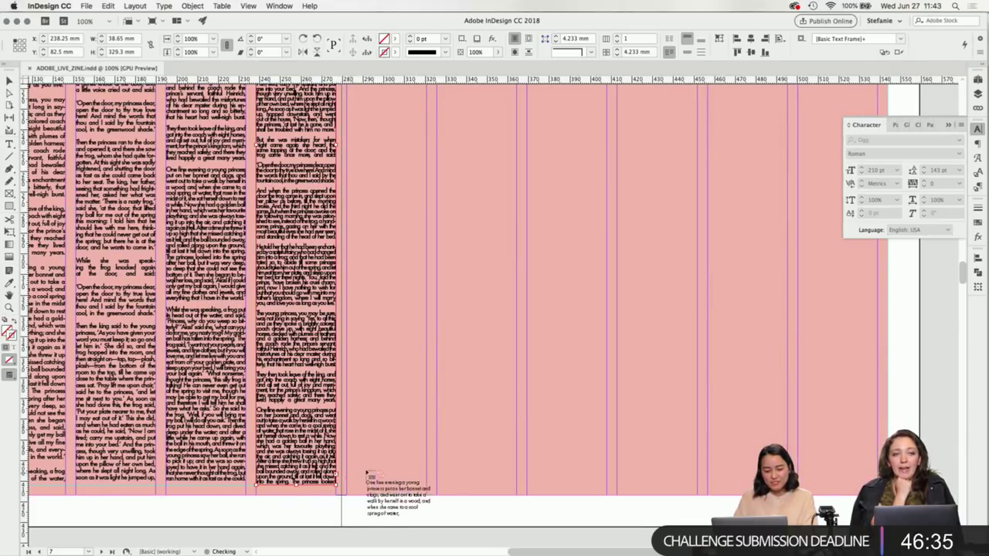
pyautogui.scroll(5, 432, 424)
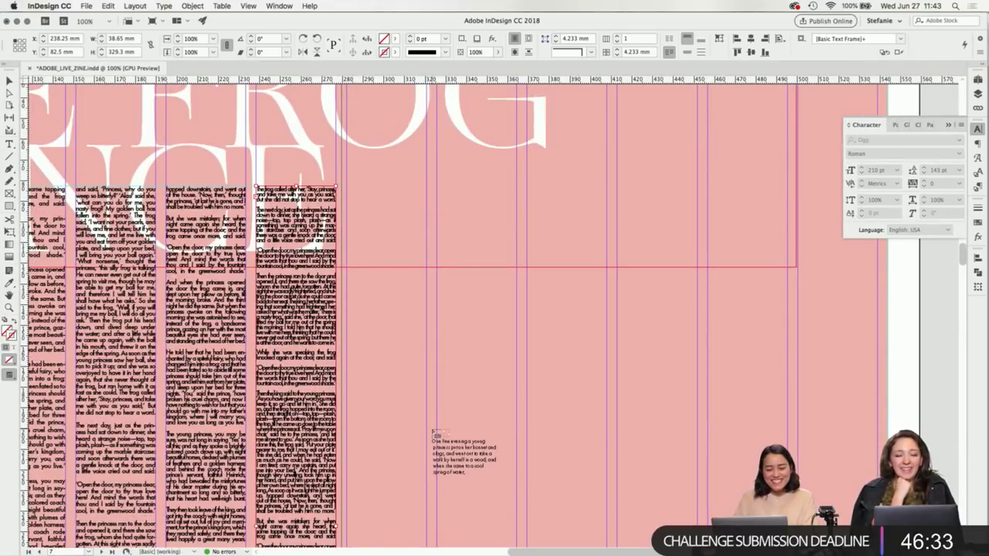
pyautogui.scroll(2, 347, 191)
pyautogui.scroll(3, 347, 191)
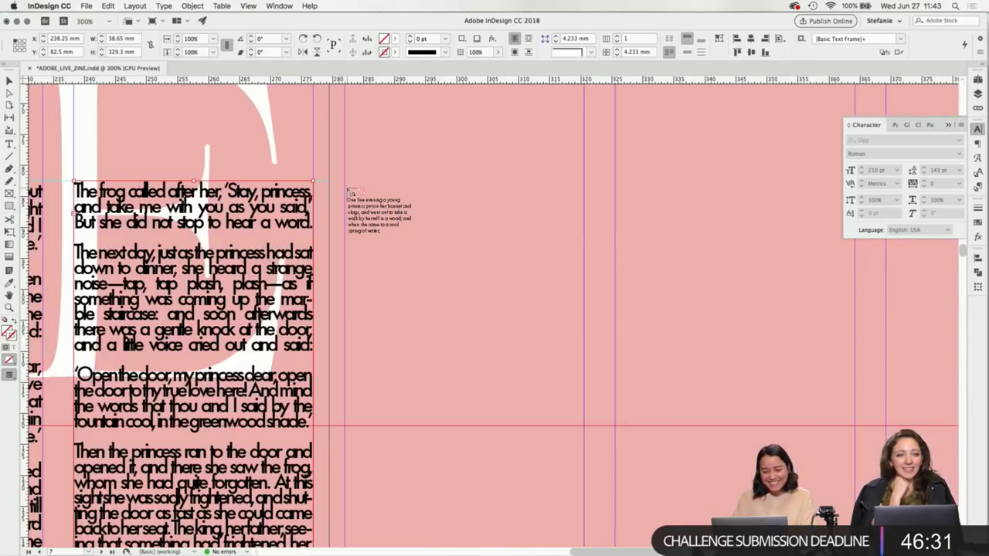
pyautogui.moveTo(348, 184); pyautogui.dragTo(462, 337)
pyautogui.moveTo(570, 488); pyautogui.dragTo(584, 522)
pyautogui.moveTo(395, 186); pyautogui.dragTo(400, 202)
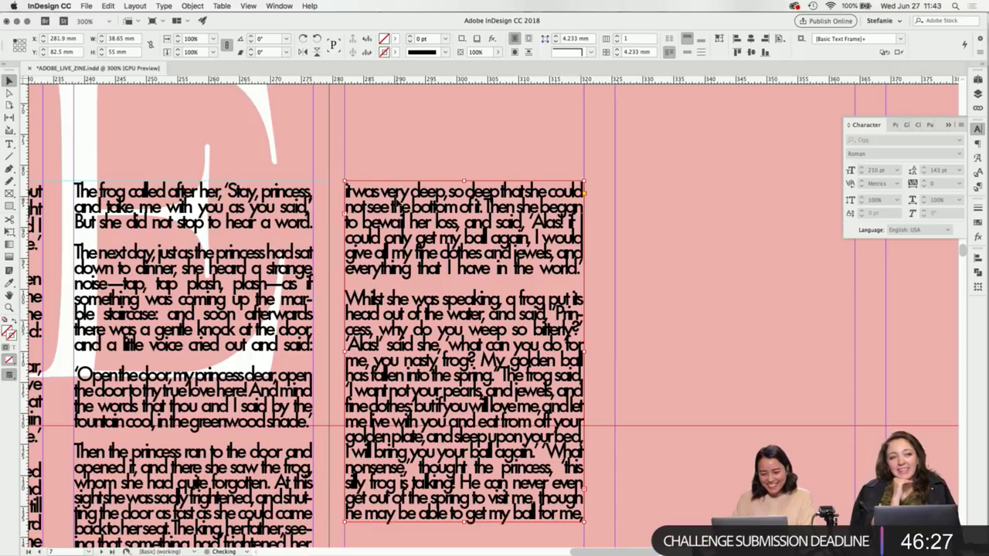
# Add a horizontal guide at 73 mm and snap the new frame's top to it.
pyautogui.moveTo(357, 81); pyautogui.dragTo(372, 181)
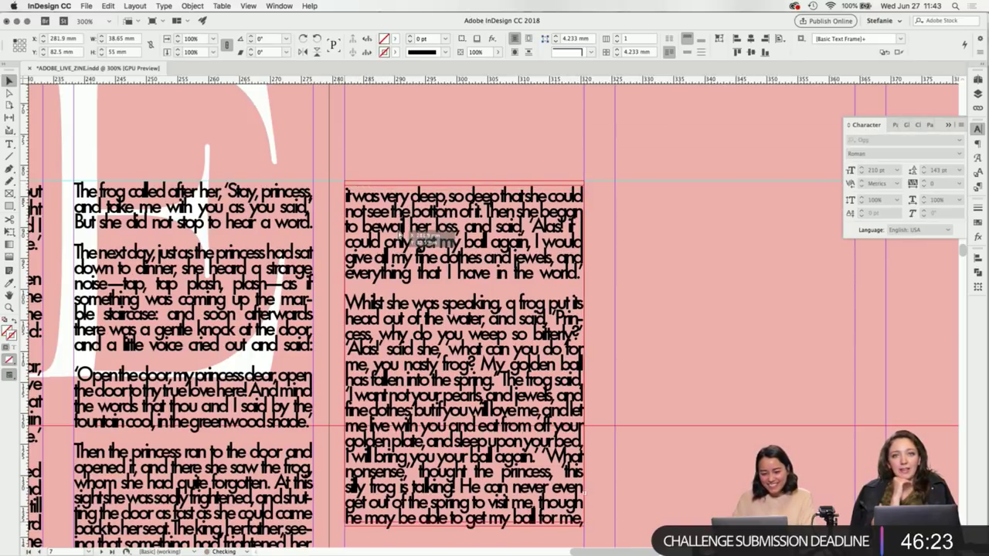
pyautogui.moveTo(425, 241); pyautogui.dragTo(423, 236)
pyautogui.click(411, 159)
pyautogui.press('super+minus')
pyautogui.press('super+minus')
pyautogui.press('super+minus')
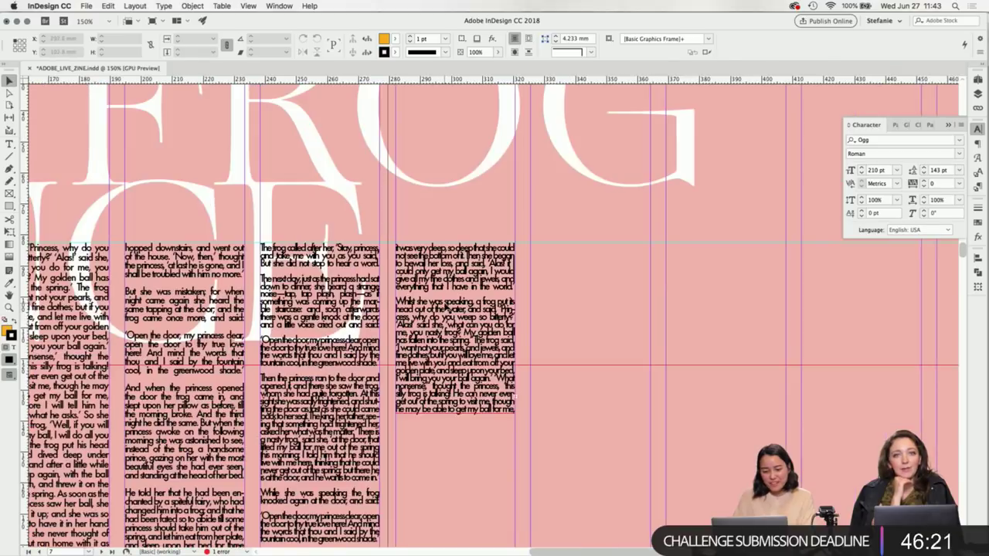
# Lengthen the new column frame down to the page bottom.
pyautogui.press('t')
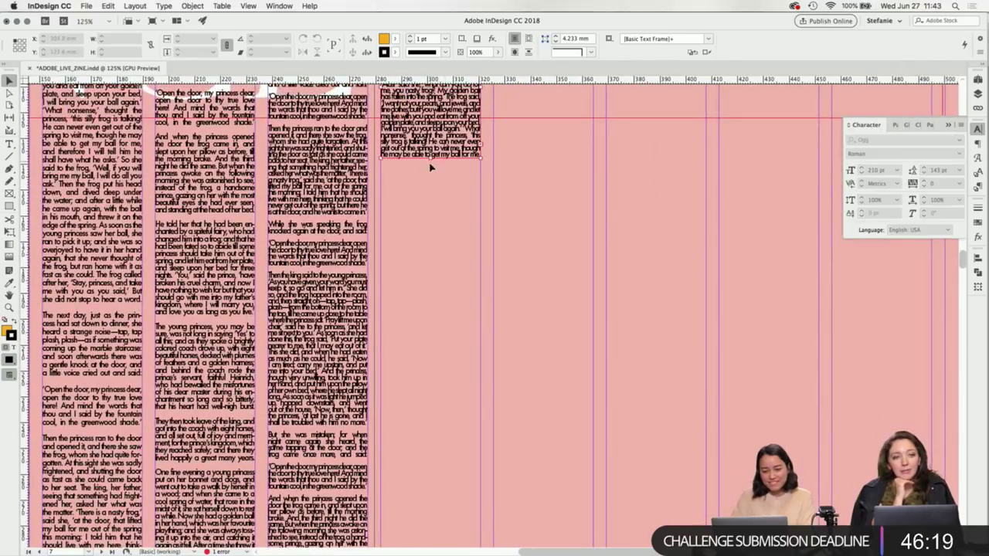
pyautogui.moveTo(380, 155); pyautogui.dragTo(444, 461)
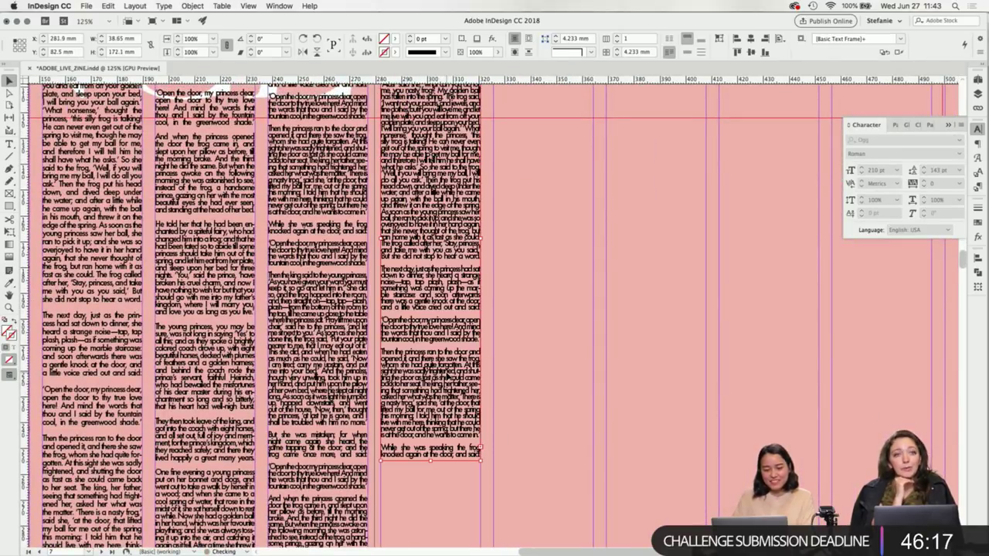
pyautogui.scroll(-6, 446, 335)
pyautogui.scroll(-6, 446, 335)
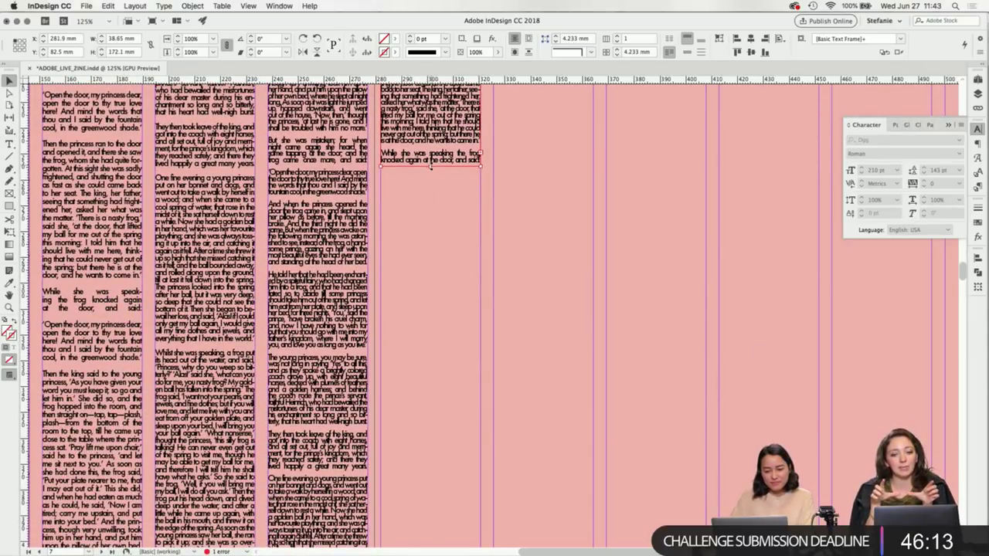
pyautogui.moveTo(434, 165); pyautogui.dragTo(447, 347)
pyautogui.scroll(-1, 434, 449)
pyautogui.scroll(-8, 452, 304)
pyautogui.click(430, 391)
pyautogui.scroll(5, 397, 357)
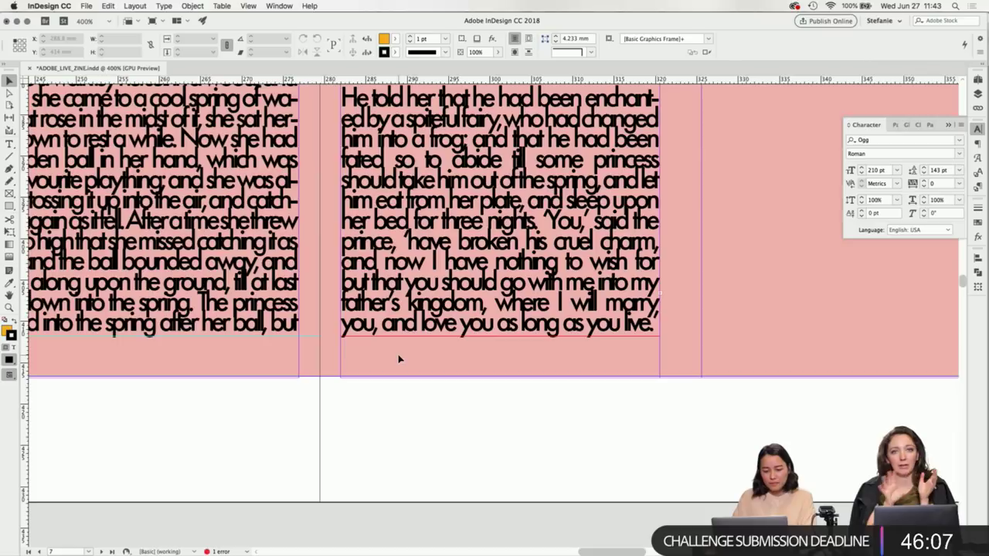
# Add a guide marking the text's bottom edge and save the document.
pyautogui.moveTo(329, 80); pyautogui.dragTo(326, 320)
pyautogui.scroll(-6, 409, 434)
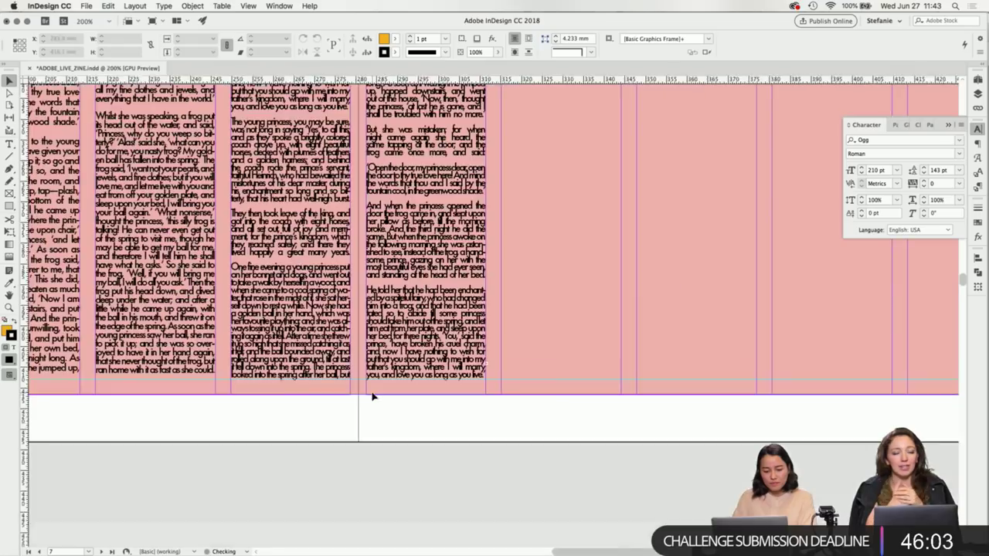
pyautogui.scroll(-2, 421, 368)
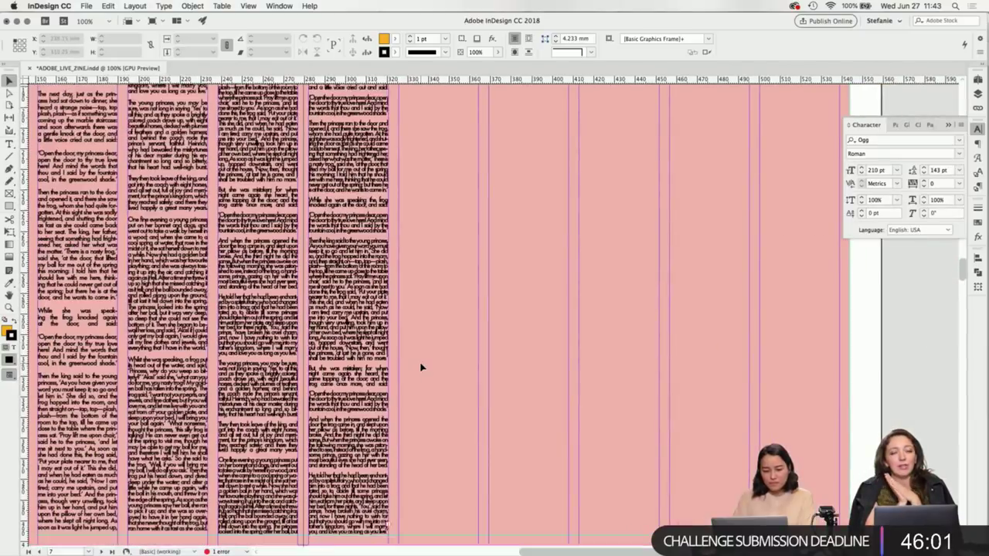
pyautogui.press('super+s')
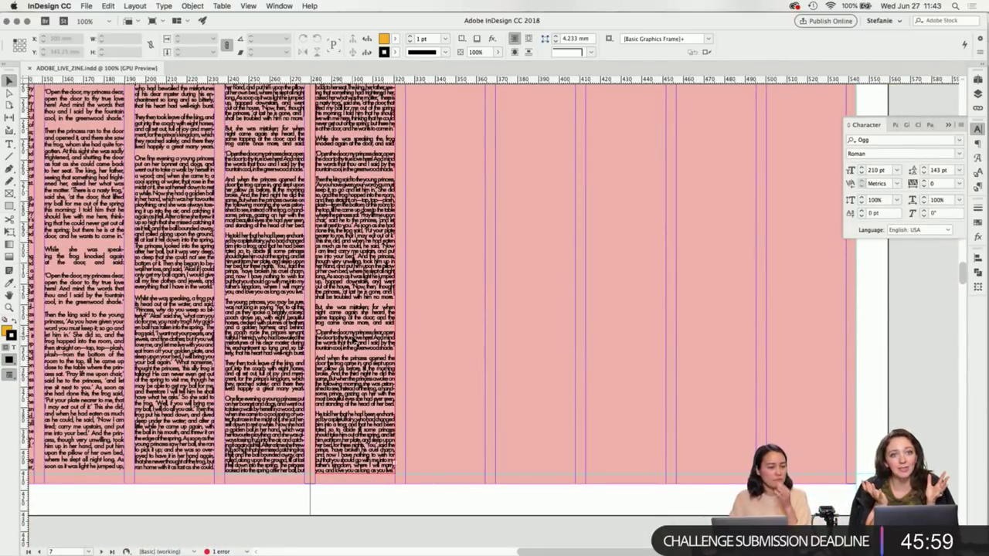
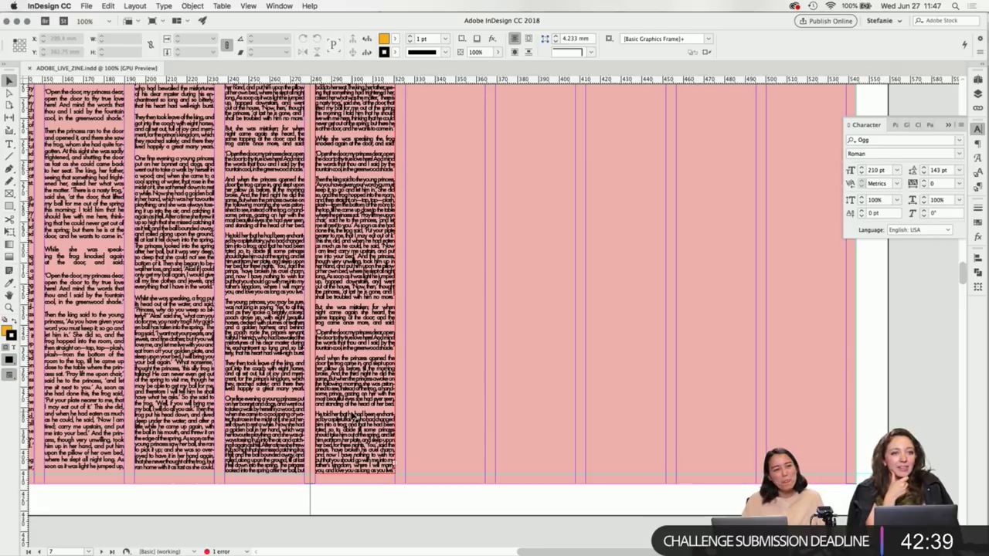
# Select all of the third column's text and set it to 6 pt leading and -150 tracking.
pyautogui.hscroll(1, 353, 417)
pyautogui.hscroll(5, 353, 415)
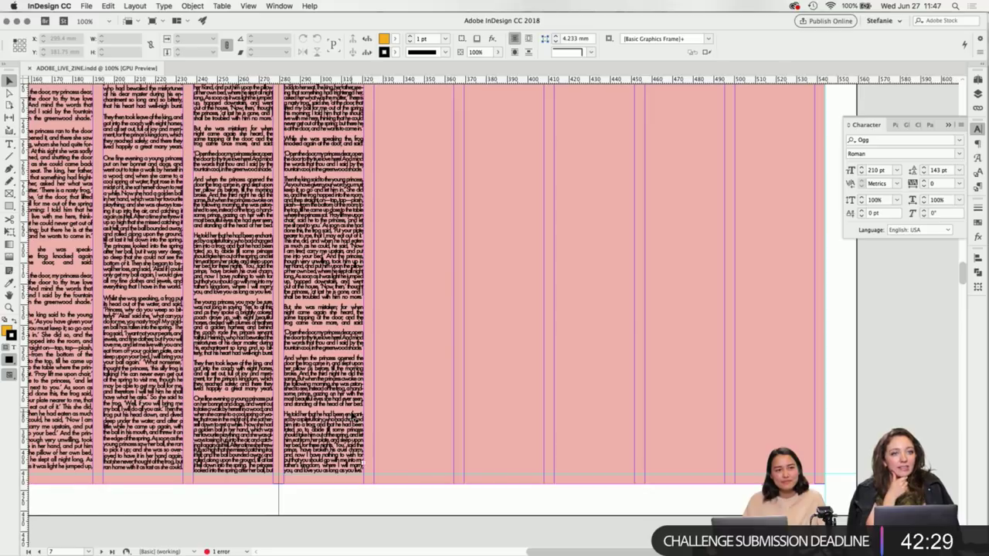
pyautogui.hscroll(5, 352, 415)
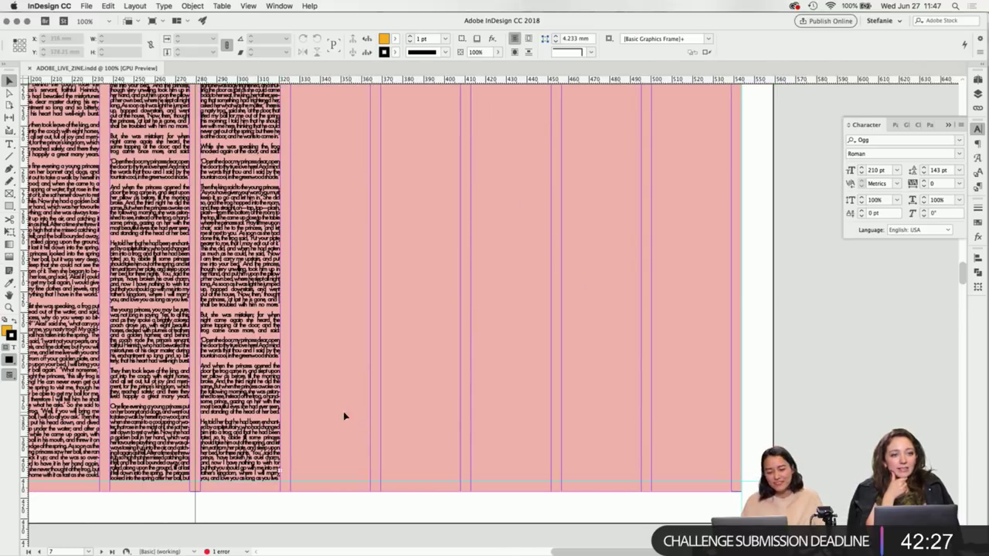
pyautogui.press('t')
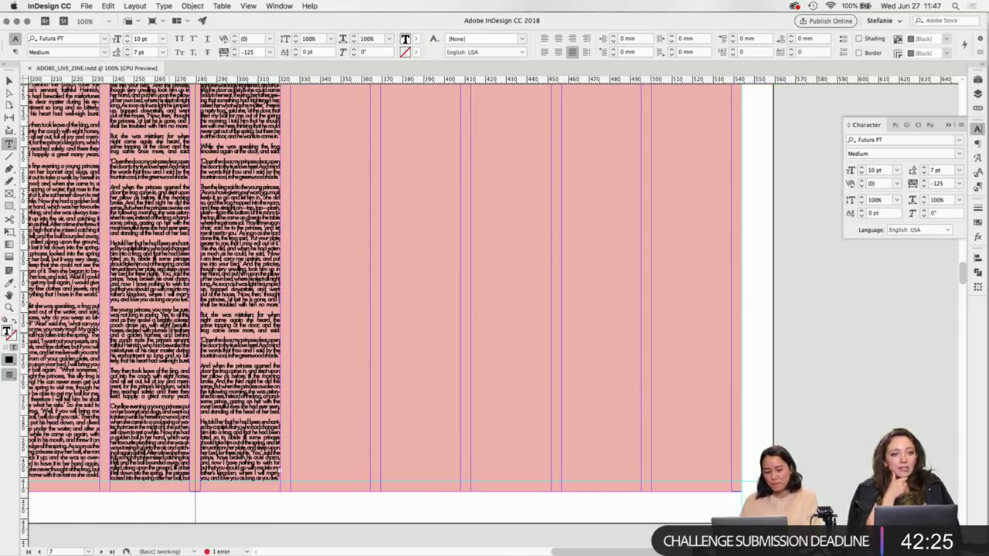
pyautogui.scroll(8, 219, 328)
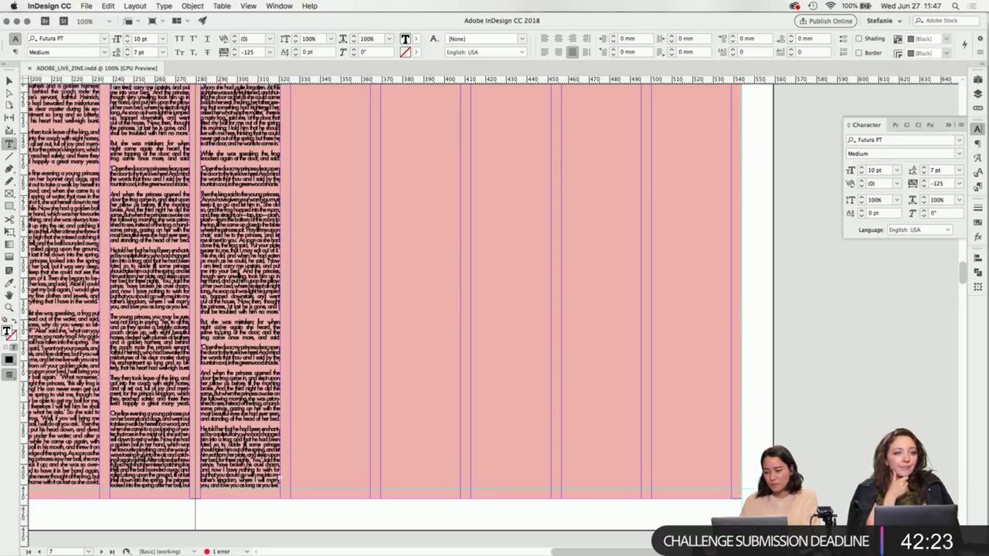
pyautogui.scroll(5, 213, 160)
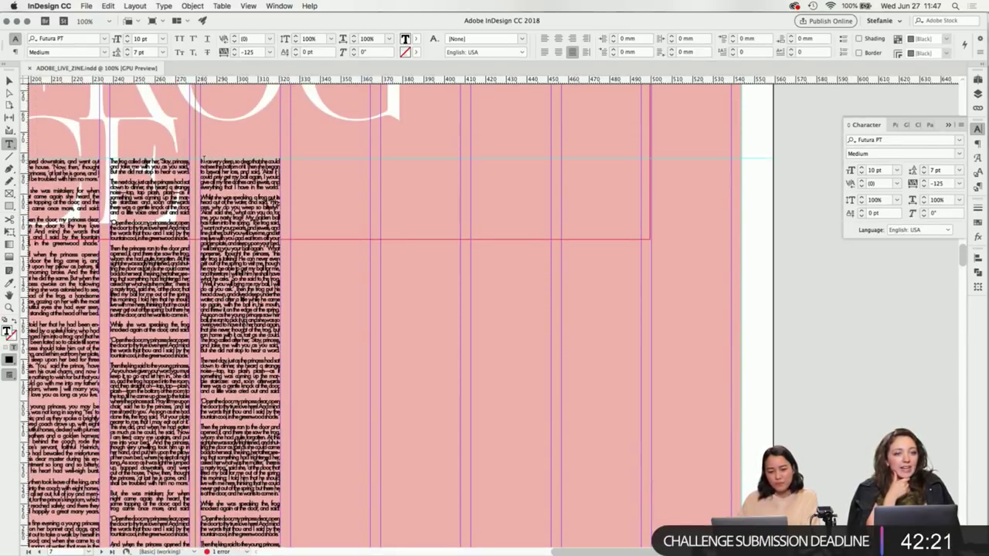
pyautogui.moveTo(201, 160); pyautogui.dragTo(364, 452)
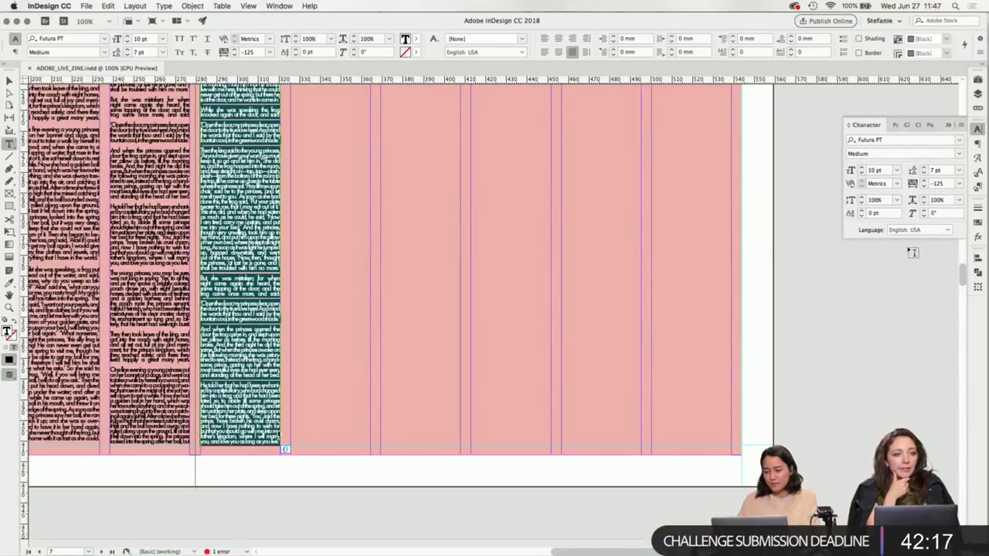
pyautogui.click(923, 173)
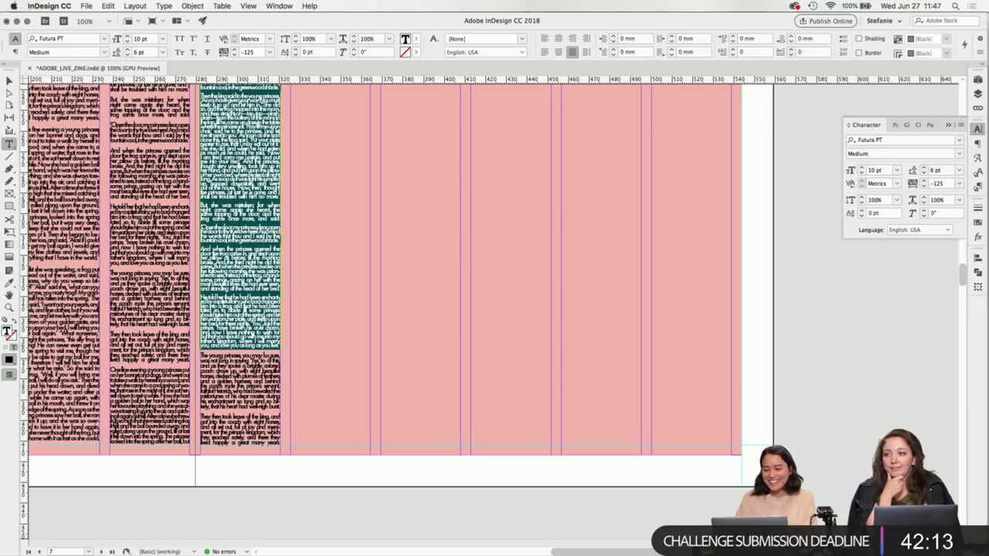
pyautogui.scroll(1, 392, 286)
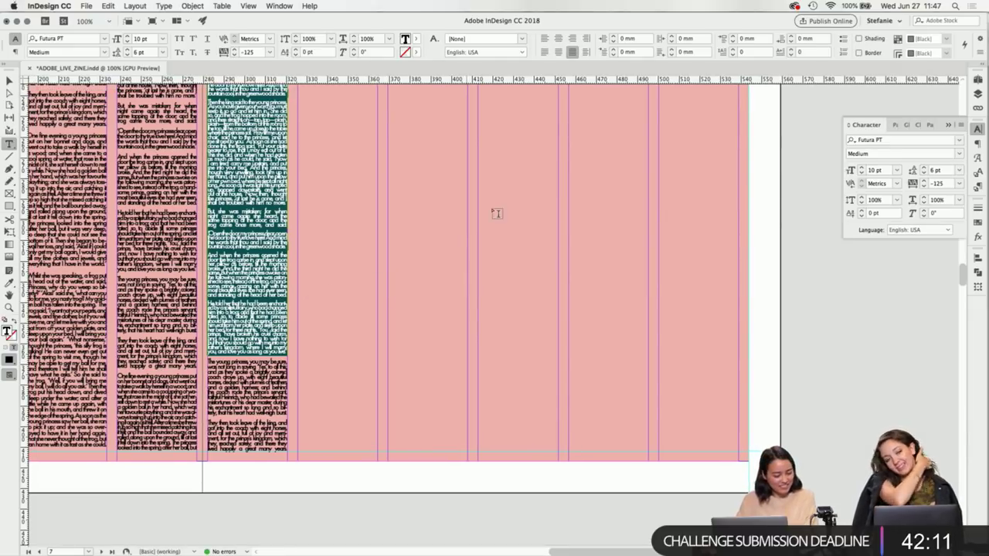
pyautogui.click(936, 185)
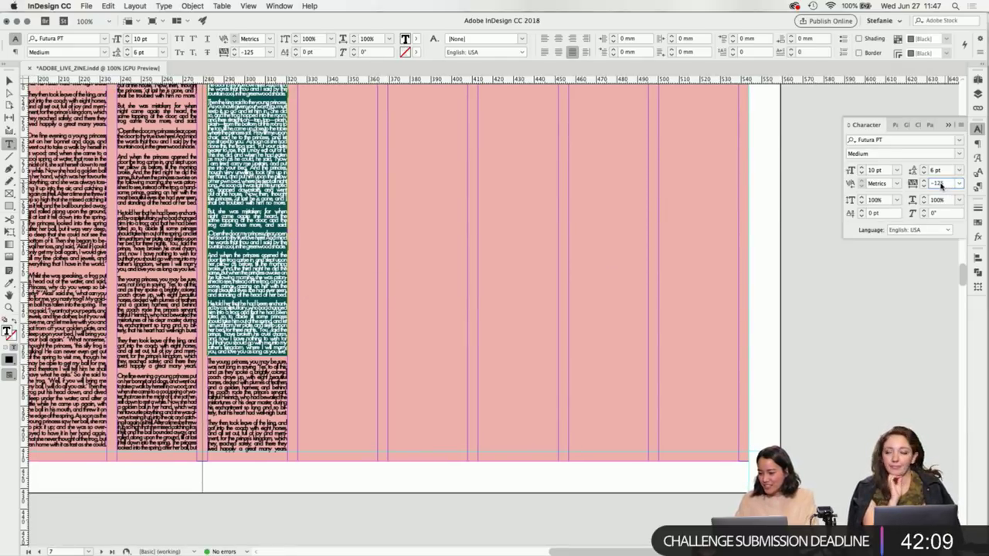
pyautogui.write('-150')
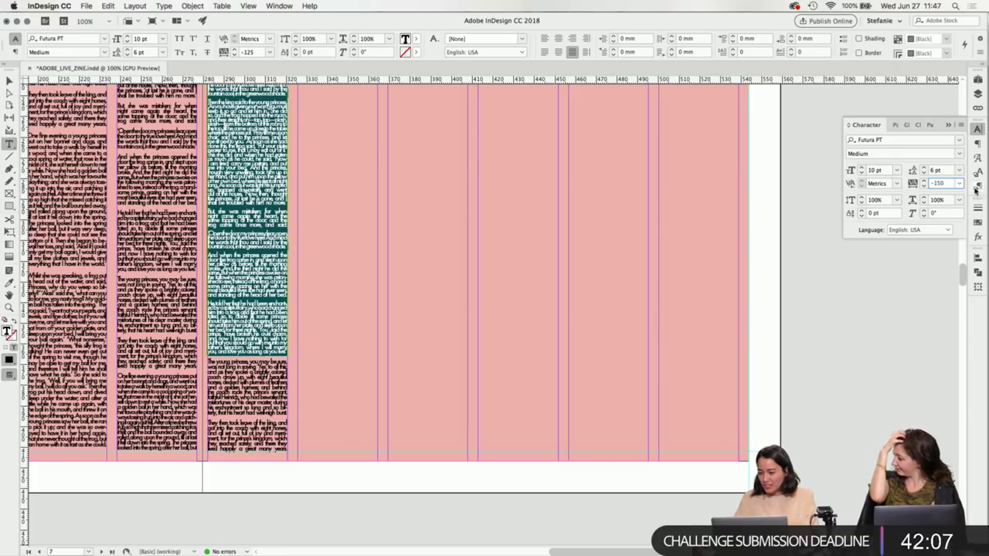
pyautogui.press('Return')
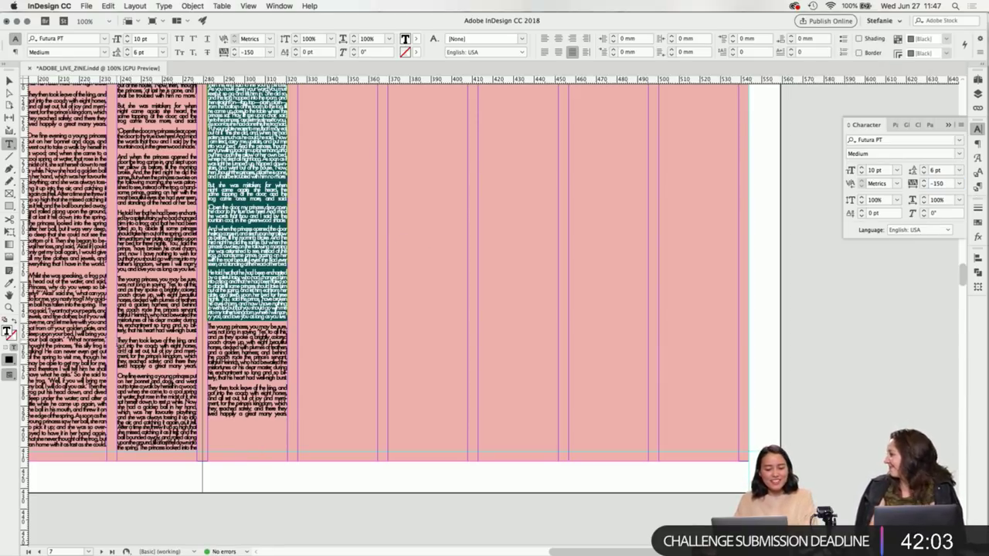
# Set the kerning of the second column's last lines to Metrics.
pyautogui.moveTo(125, 425); pyautogui.dragTo(207, 466)
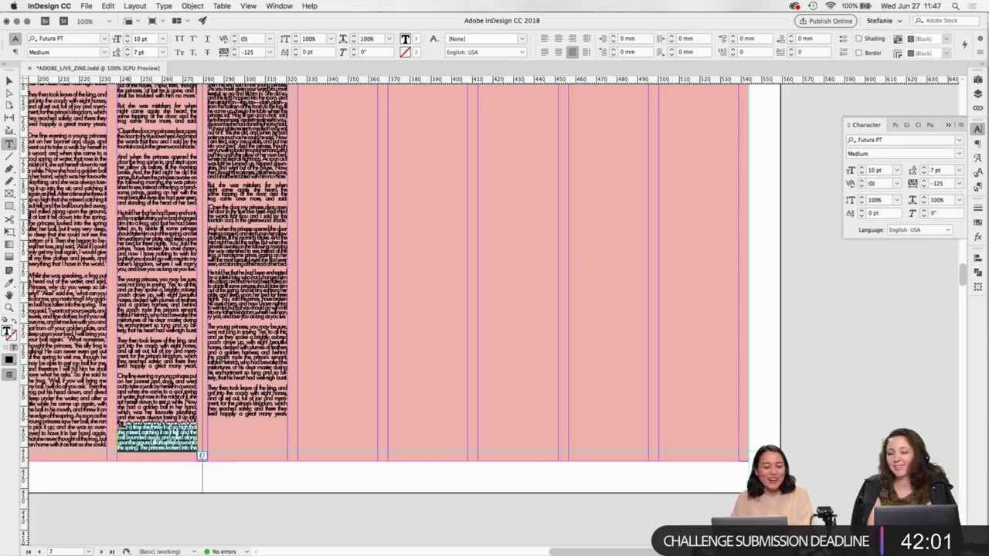
pyautogui.click(9, 283)
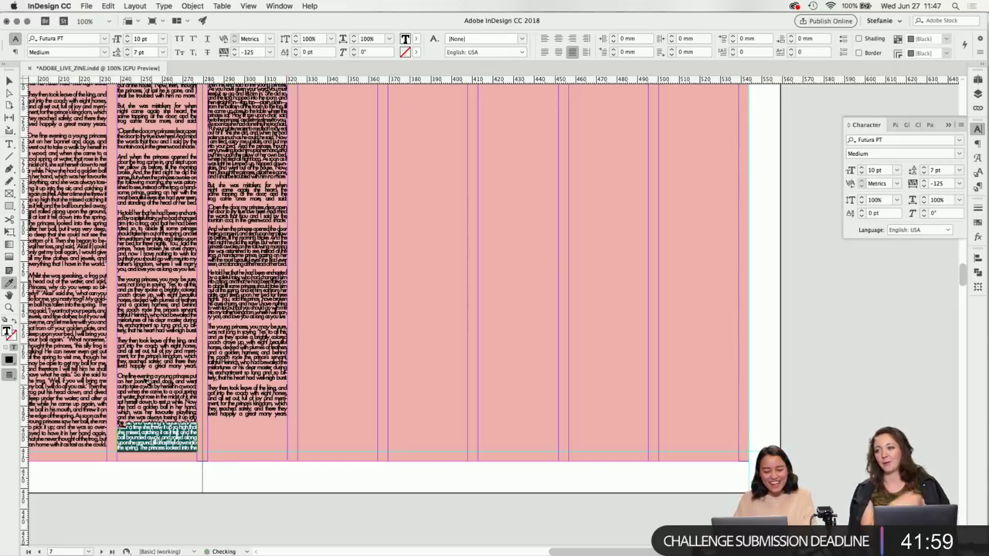
pyautogui.click(10, 80)
# Copy the 6 pt leading, -150 tracking formatting onto the third-column story with the Eyedropper.
pyautogui.scroll(3, 269, 278)
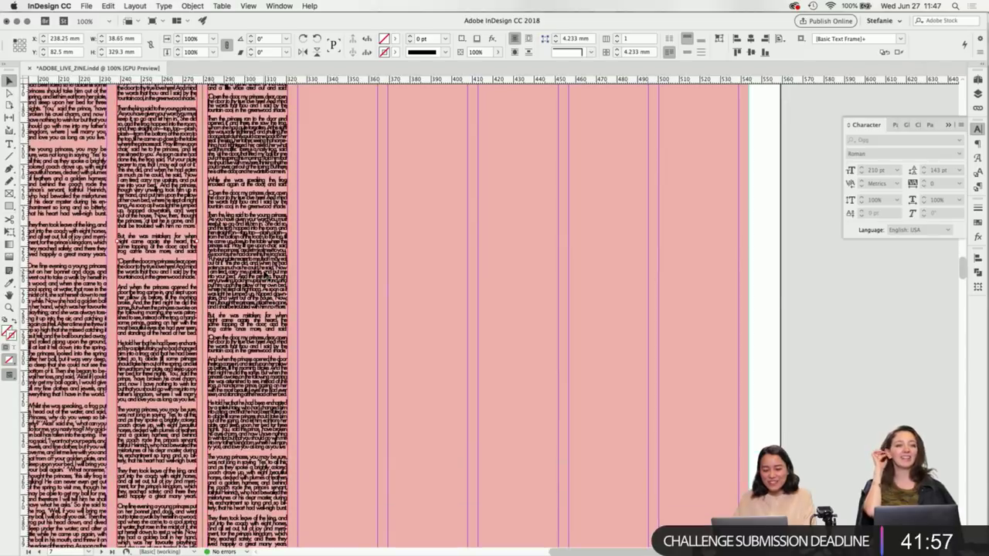
pyautogui.doubleClick(269, 278)
pyautogui.moveTo(267, 263); pyautogui.dragTo(286, 530)
pyautogui.scroll(-5, 414, 474)
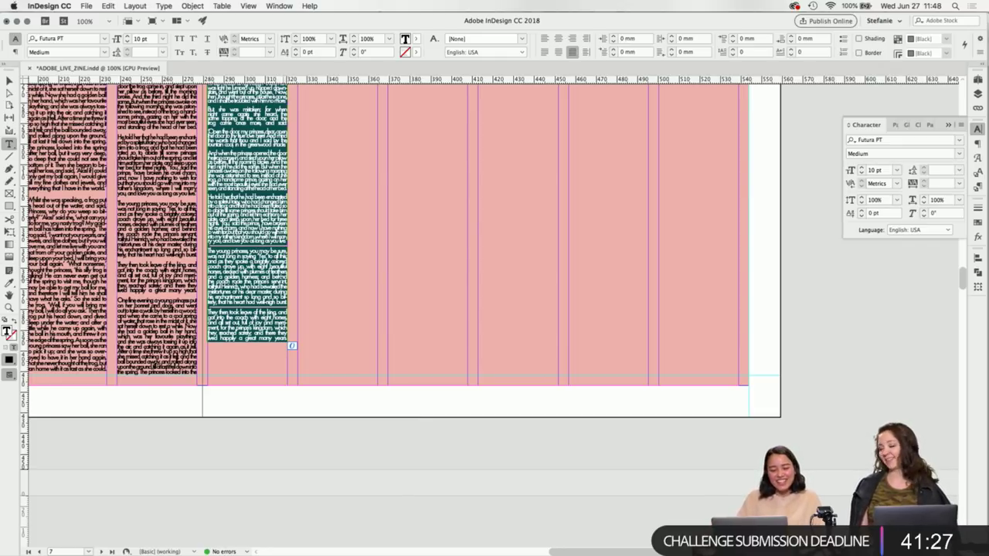
pyautogui.click(13, 283)
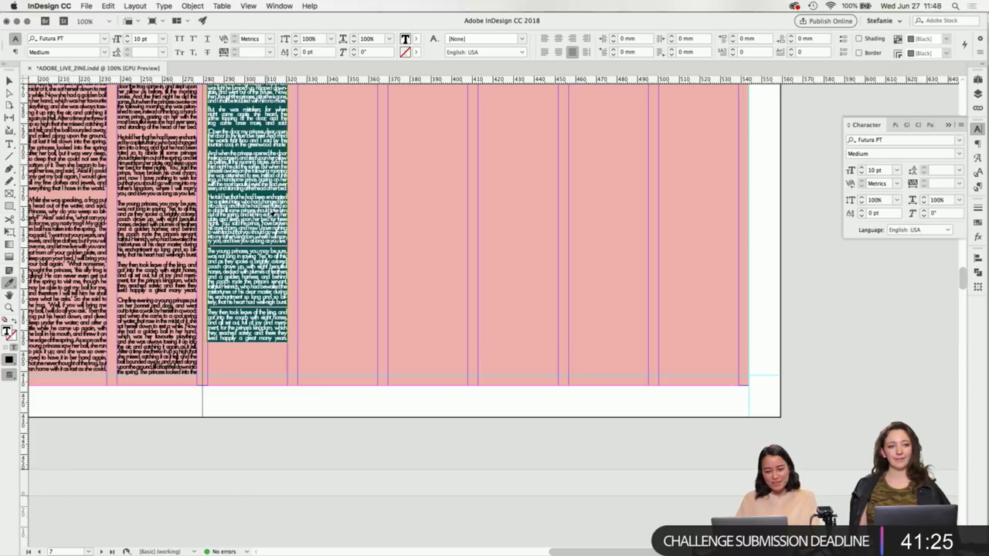
pyautogui.click(266, 216)
pyautogui.click(9, 80)
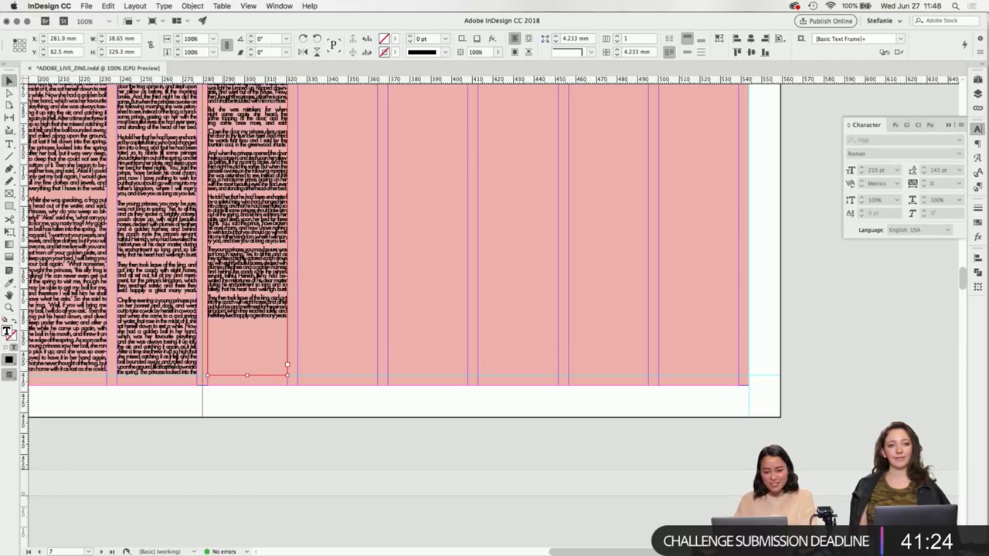
# Set the third-column text's kerning to Metrics and load its overset text from the out-port.
pyautogui.doubleClick(274, 306)
pyautogui.click(360, 275)
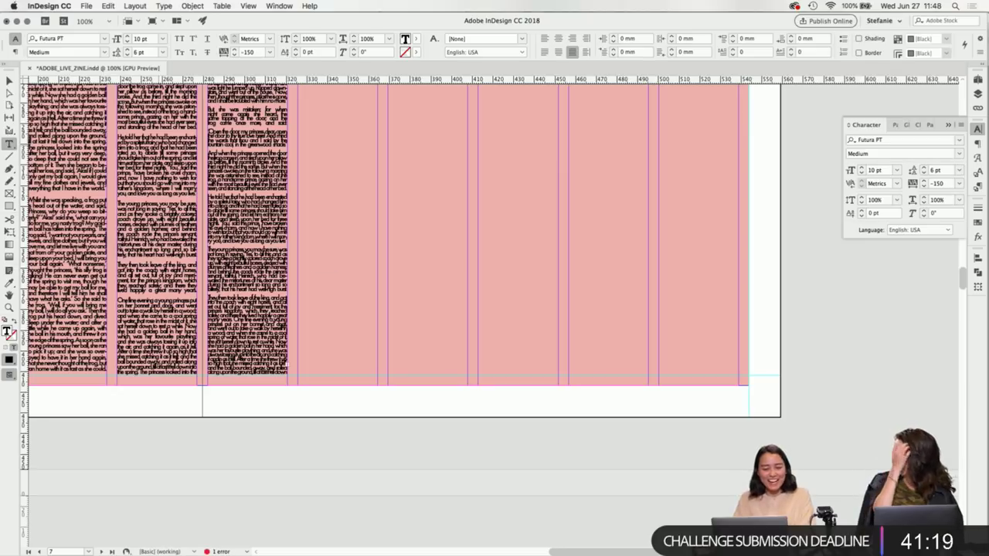
pyautogui.click(9, 81)
pyautogui.click(382, 360)
pyautogui.scroll(3, 370, 352)
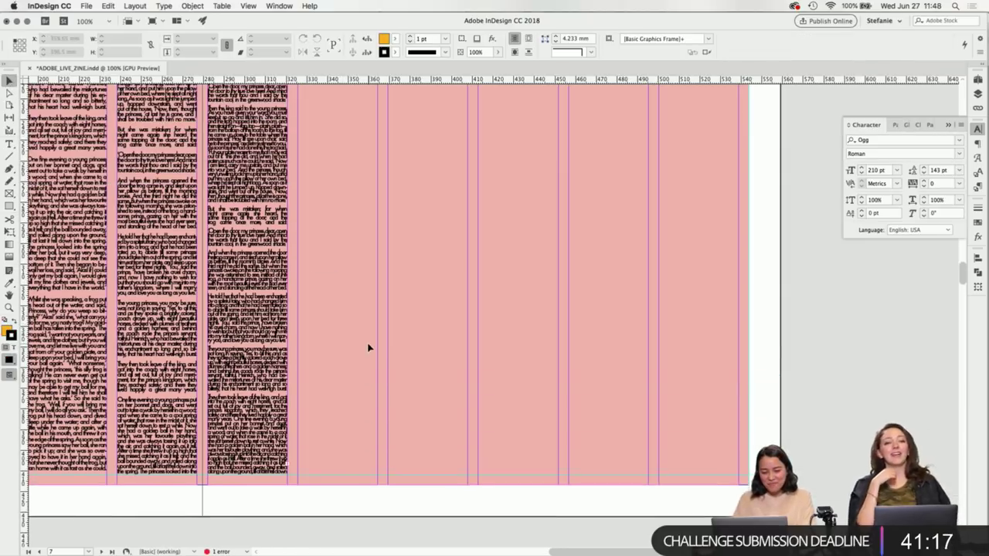
pyautogui.click(287, 473)
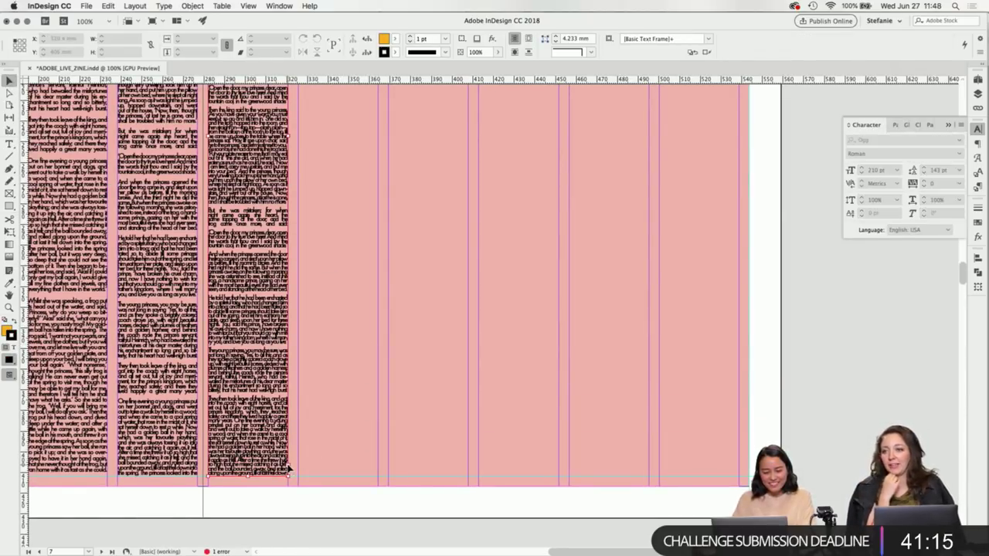
# Place the overflow text in a new tall frame in the fourth column.
pyautogui.scroll(10, 329, 430)
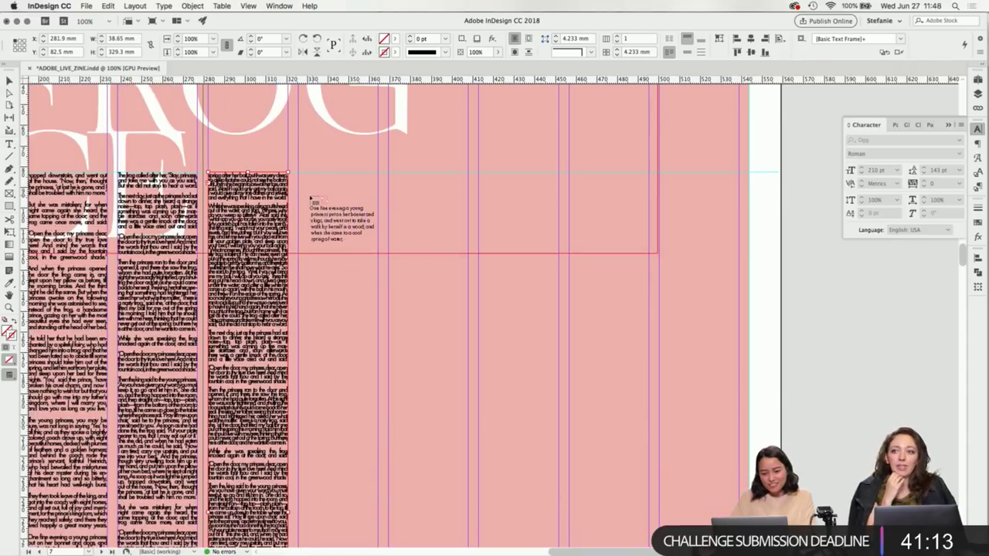
pyautogui.moveTo(299, 173); pyautogui.dragTo(378, 516)
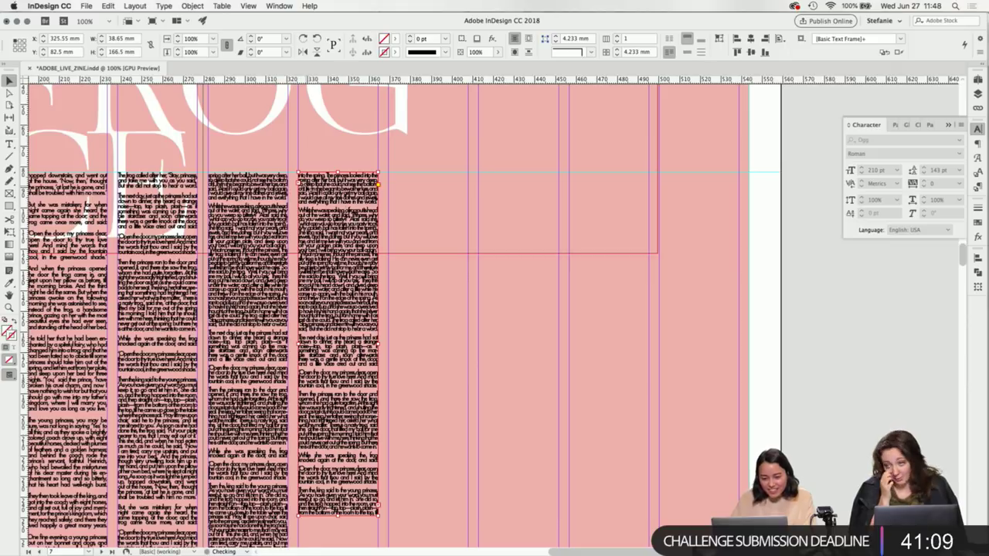
pyautogui.scroll(5, 309, 188)
pyautogui.scroll(-10, 345, 216)
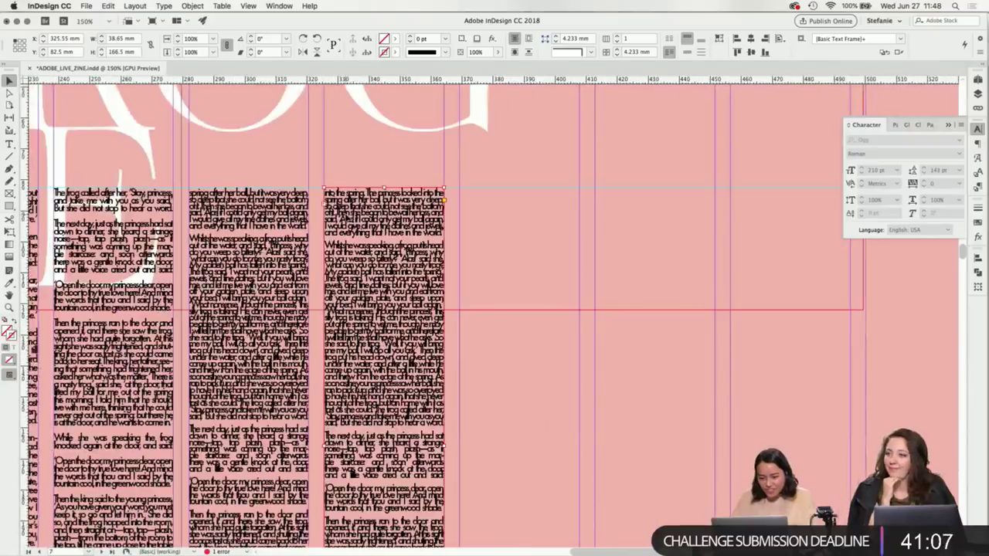
pyautogui.scroll(-3, 345, 216)
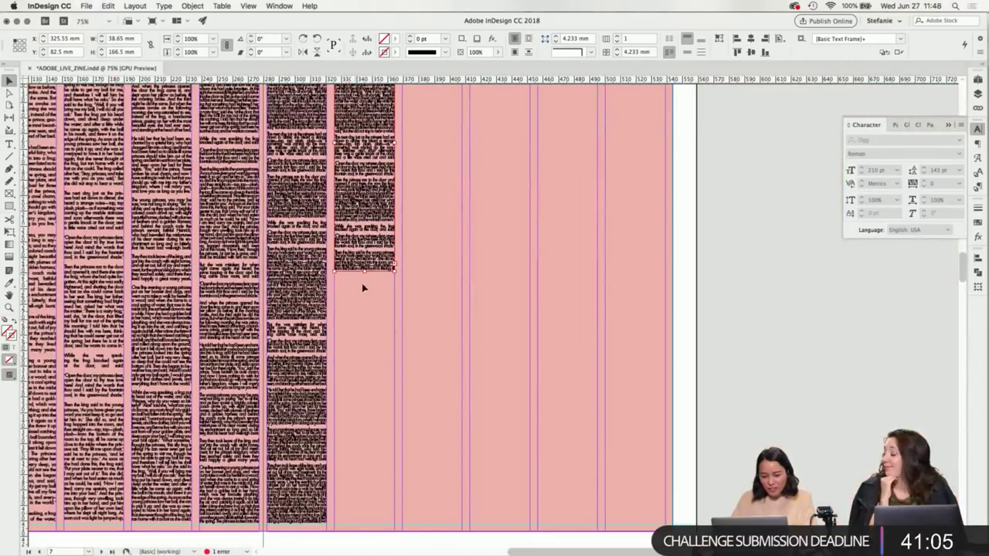
pyautogui.moveTo(364, 271); pyautogui.dragTo(389, 506)
pyautogui.scroll(1, 378, 483)
pyautogui.press('t')
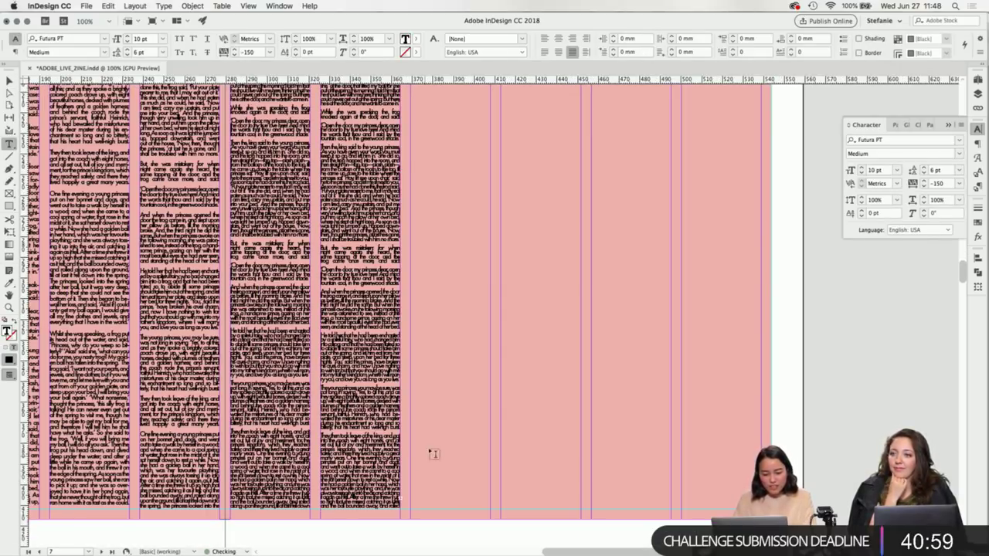
# Load the fourth column's overset text and flow it into a new frame in the next empty column.
pyautogui.click(9, 81)
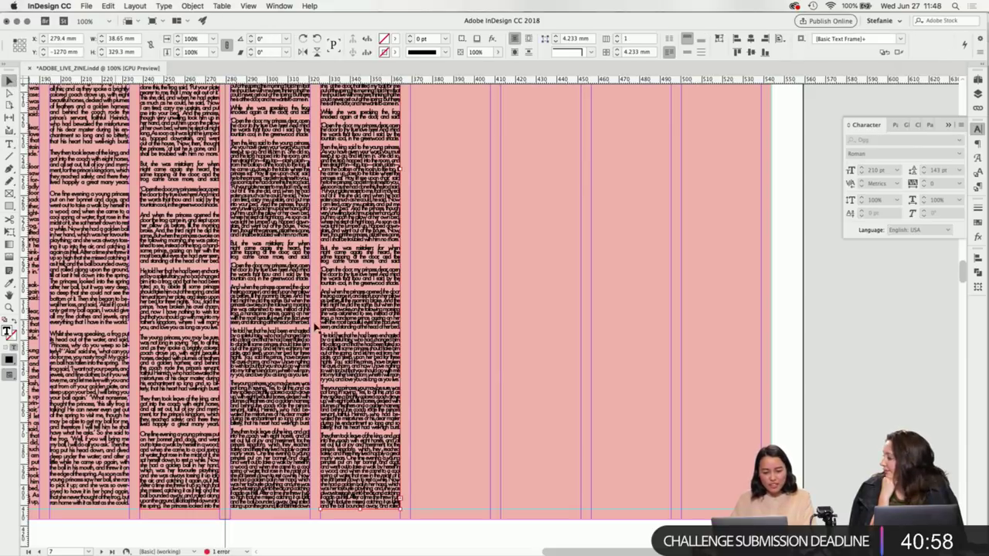
pyautogui.click(401, 506)
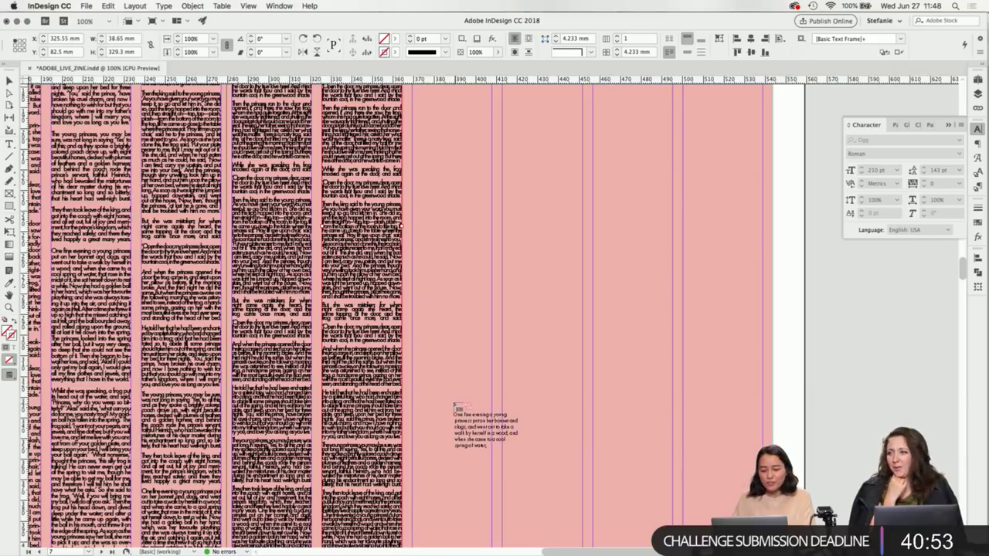
pyautogui.scroll(-5, 452, 405)
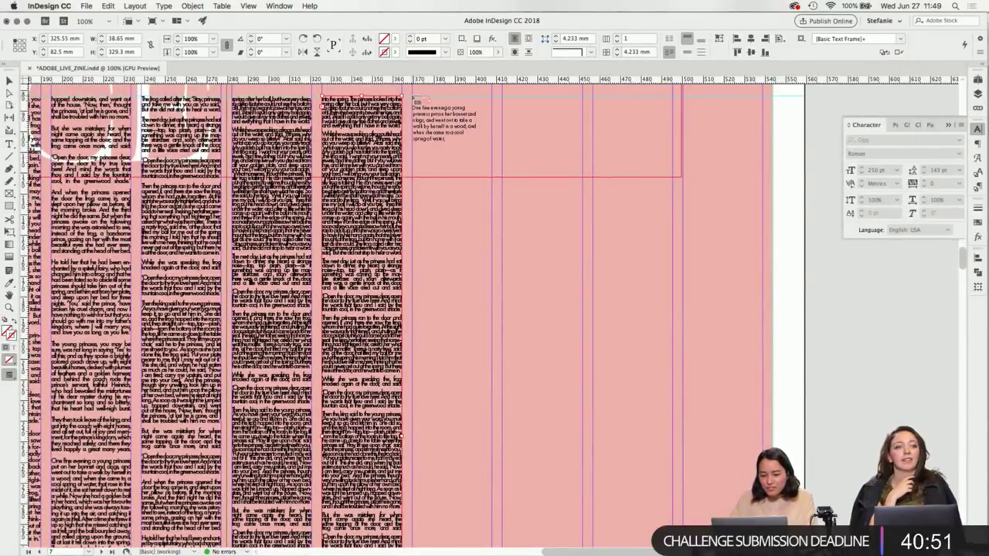
pyautogui.moveTo(412, 96); pyautogui.dragTo(491, 497)
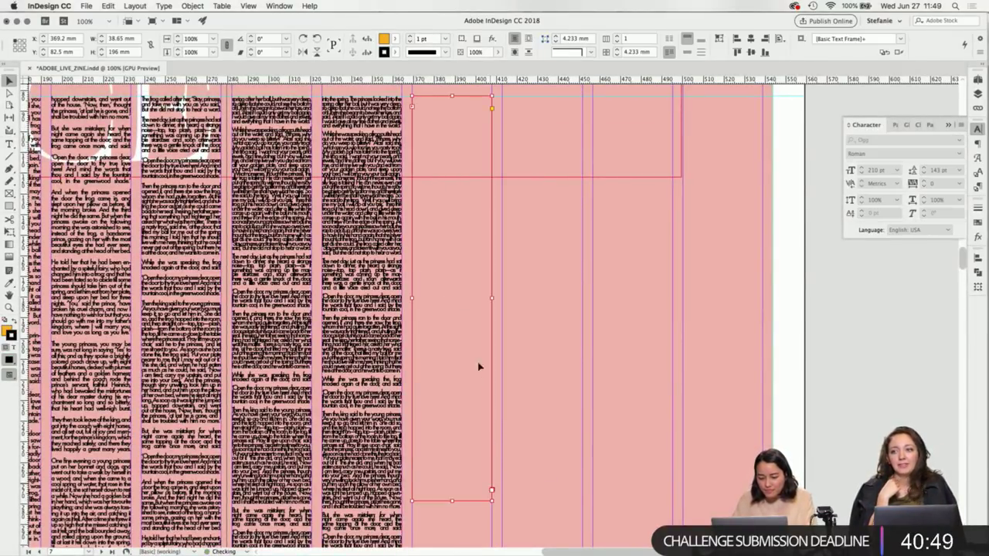
pyautogui.scroll(-1, 479, 368)
pyautogui.press('t')
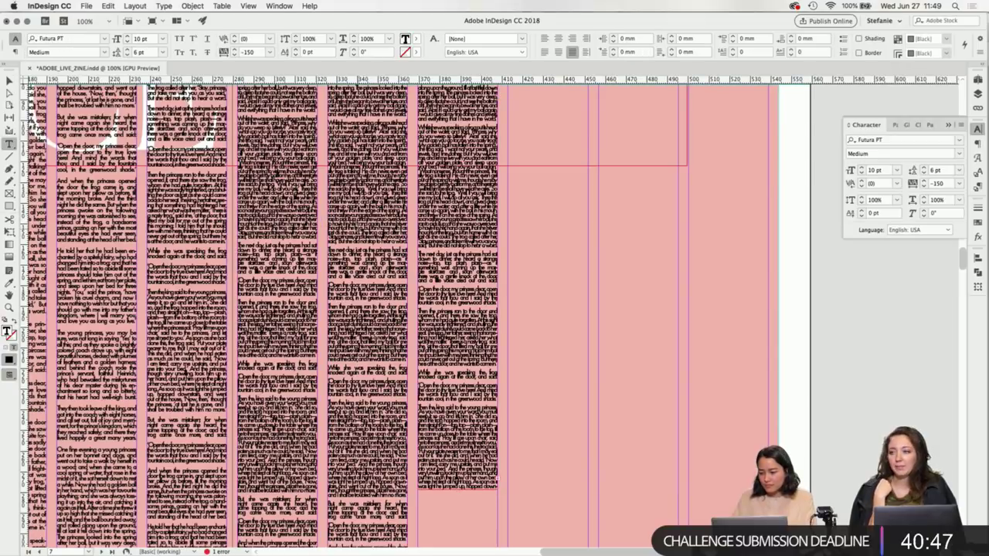
pyautogui.scroll(2, 330, 146)
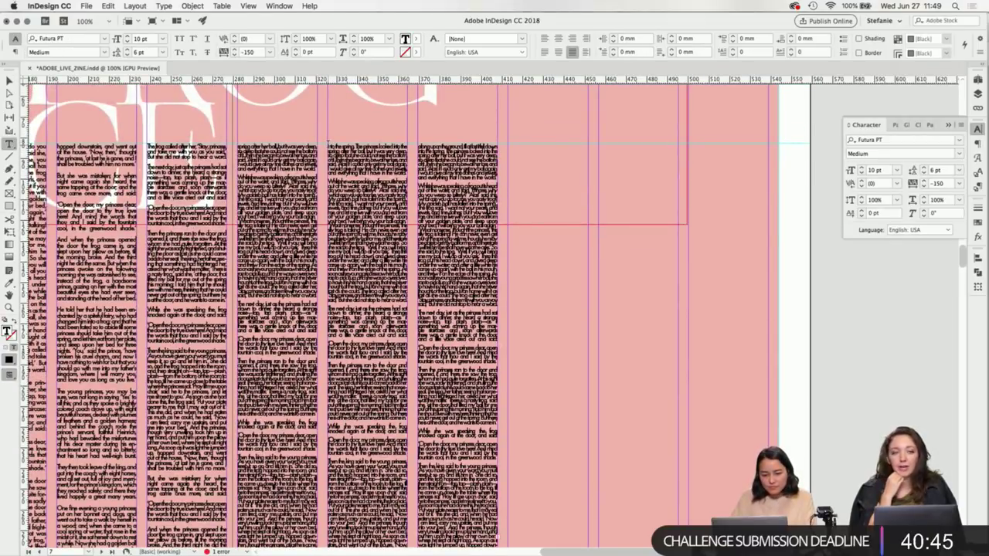
pyautogui.moveTo(330, 146); pyautogui.dragTo(370, 544)
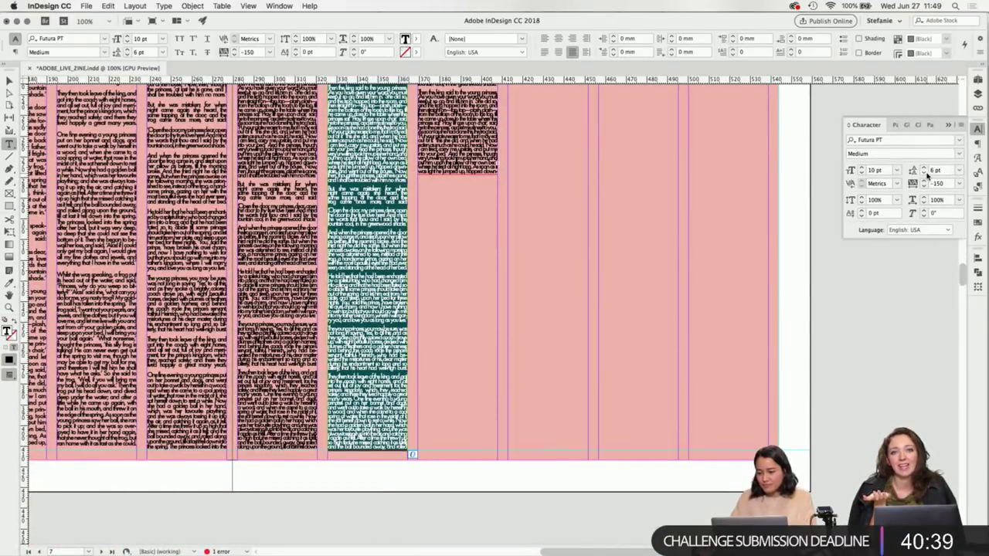
# Set the fourth column's selected text to 5 pt leading and -175 tracking.
pyautogui.click(924, 174)
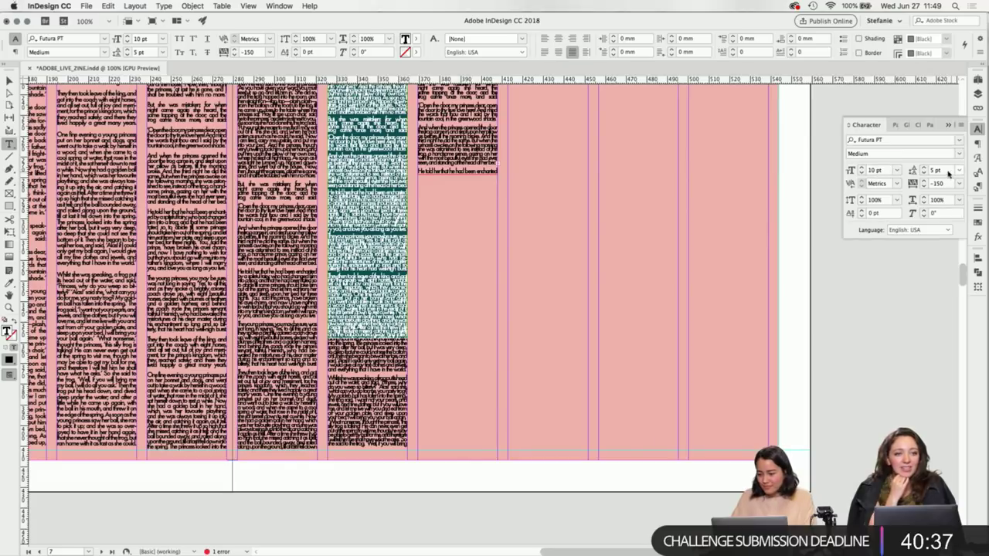
pyautogui.click(939, 183)
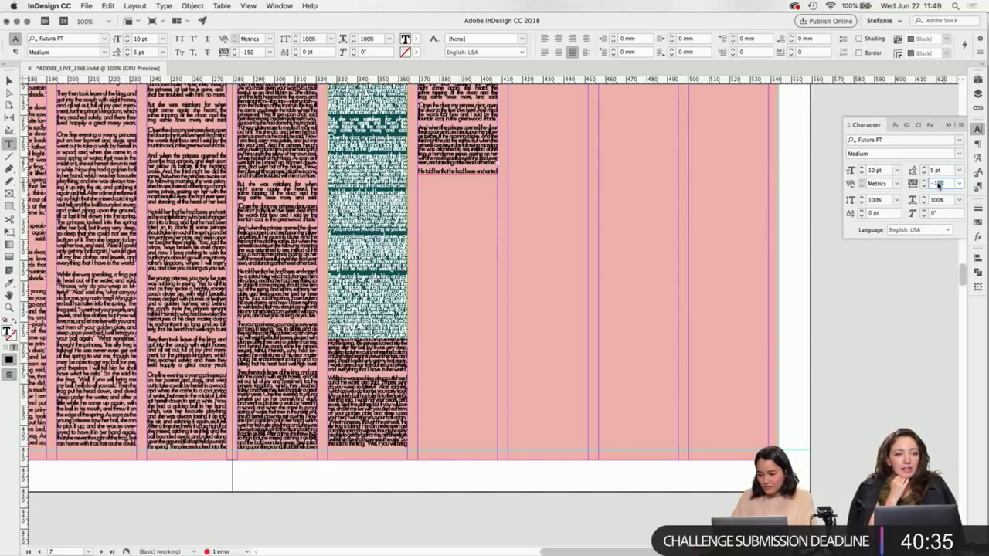
pyautogui.write('-17')
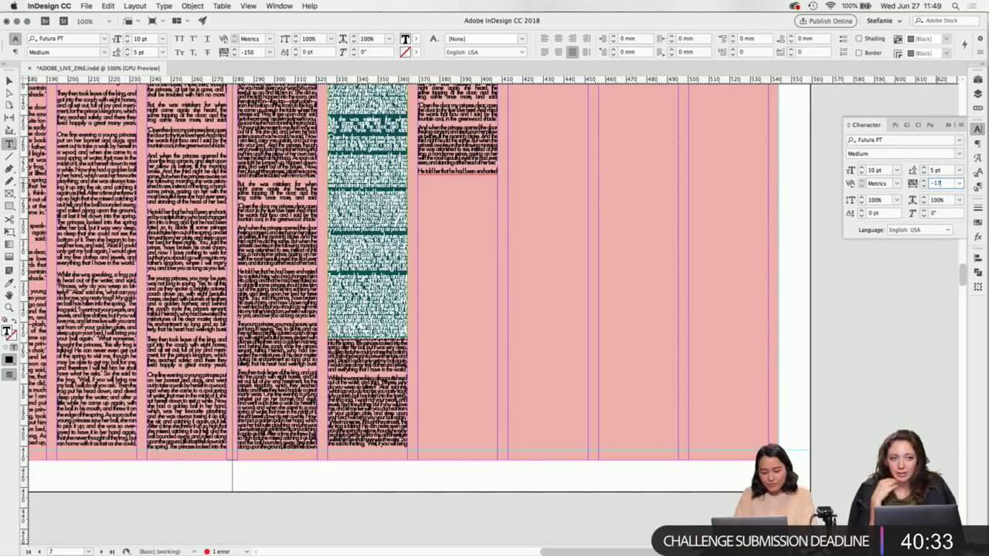
pyautogui.press('Return')
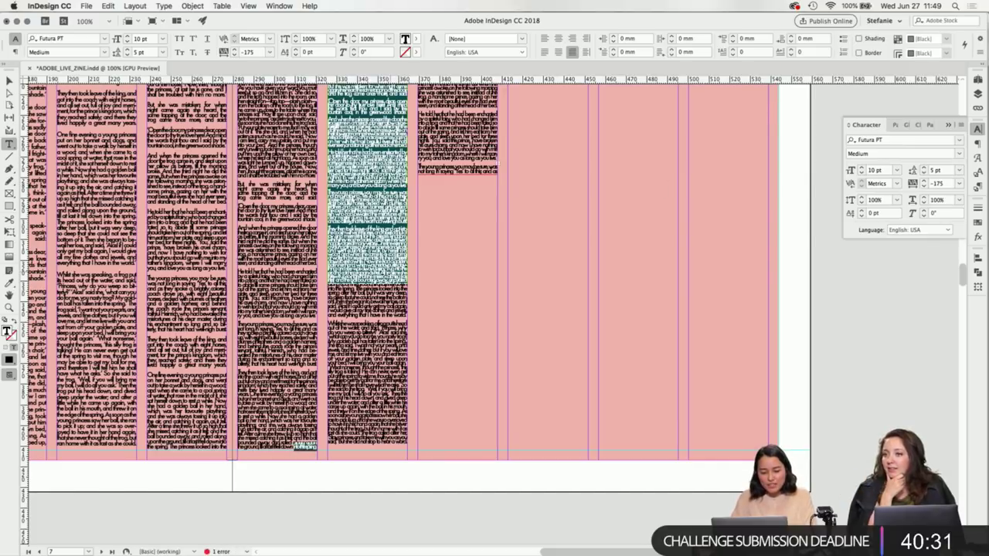
pyautogui.click(369, 256)
# Use the Eyedropper to copy the 6 pt, -150 tracking formatting onto the text block at column 3's bottom.
pyautogui.moveTo(239, 414); pyautogui.dragTo(323, 451)
pyautogui.click(10, 285)
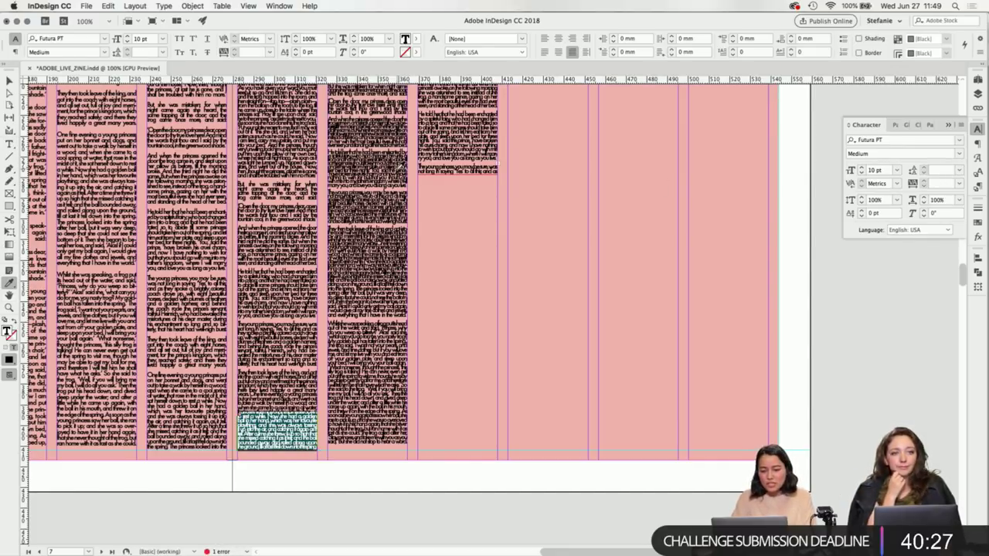
pyautogui.click(290, 394)
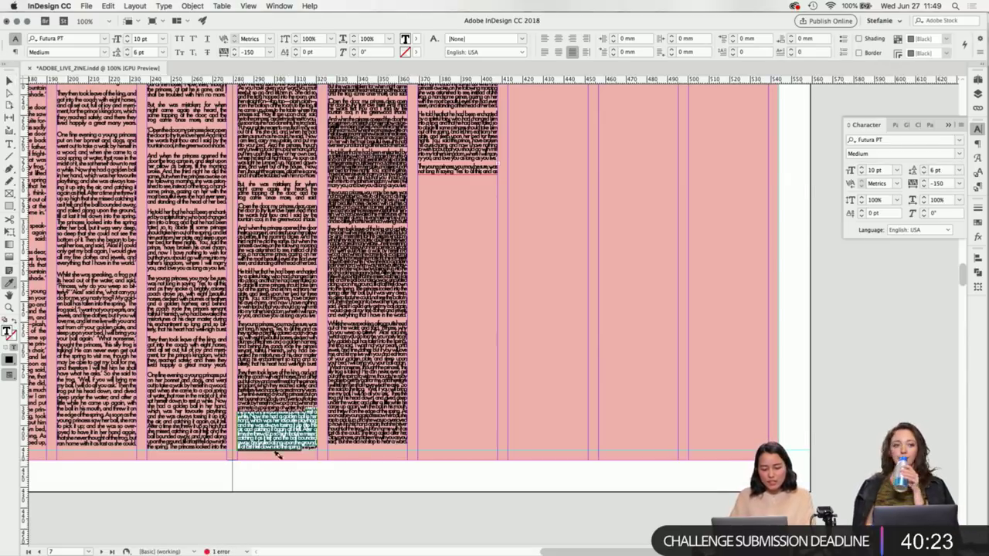
pyautogui.click(337, 446)
pyautogui.press('Escape')
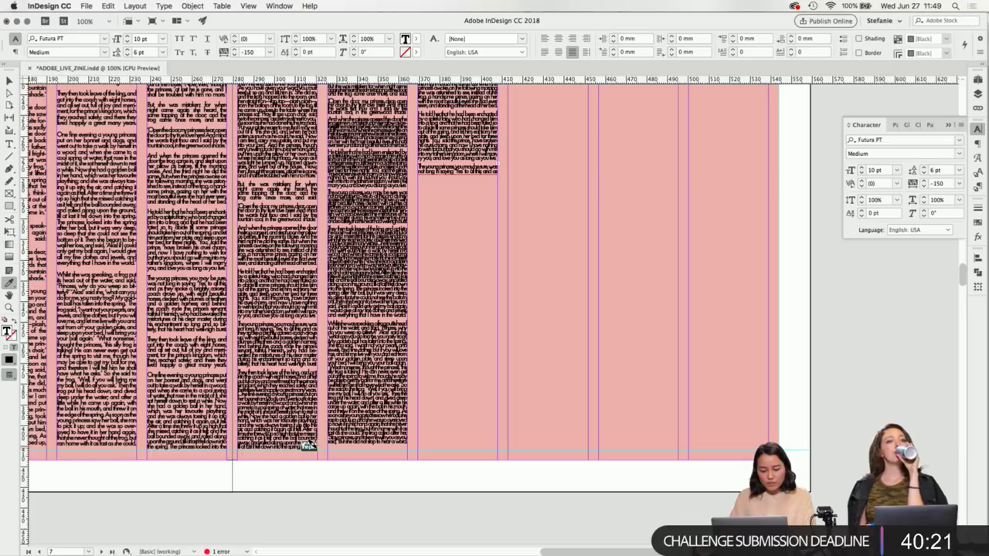
pyautogui.press('v')
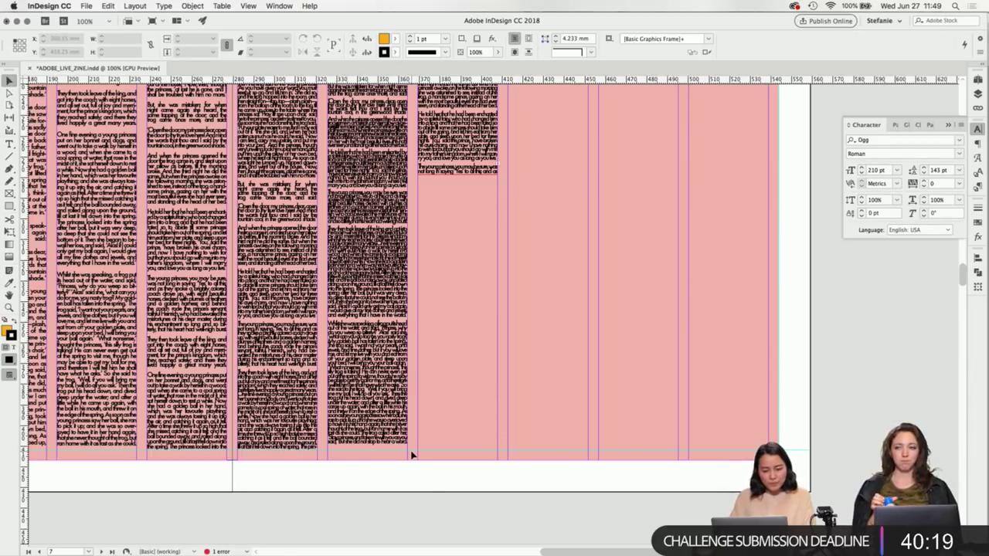
pyautogui.scroll(5, 428, 483)
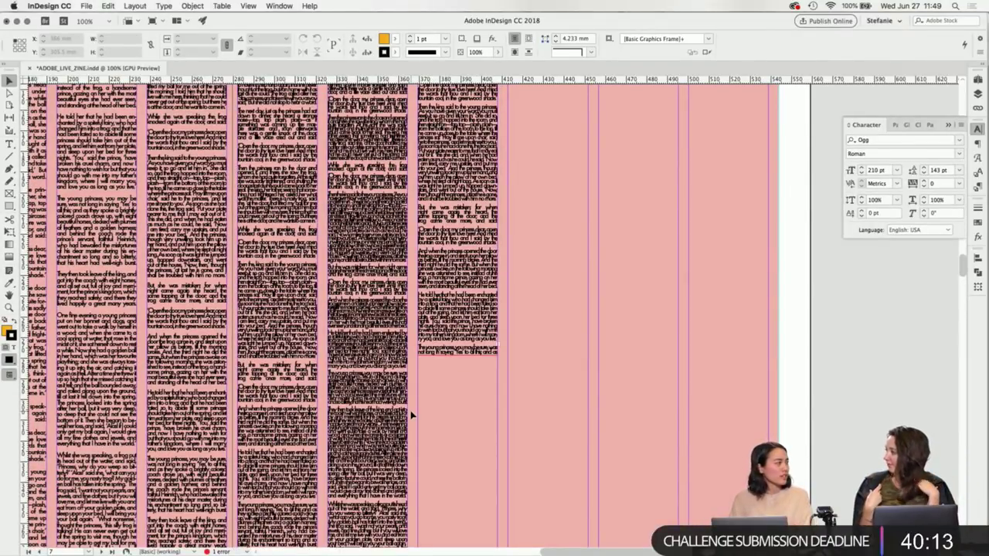
pyautogui.scroll(5, 409, 413)
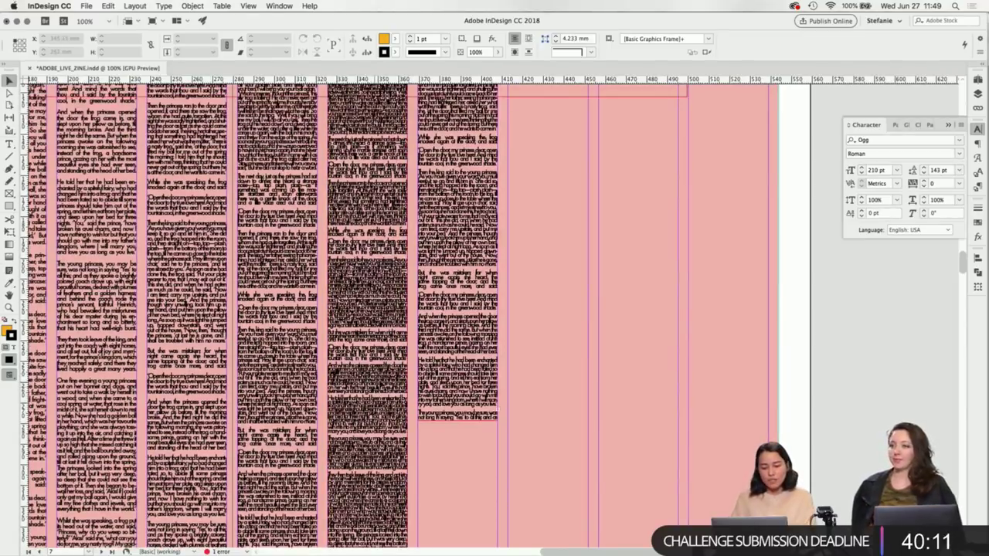
pyautogui.press('t')
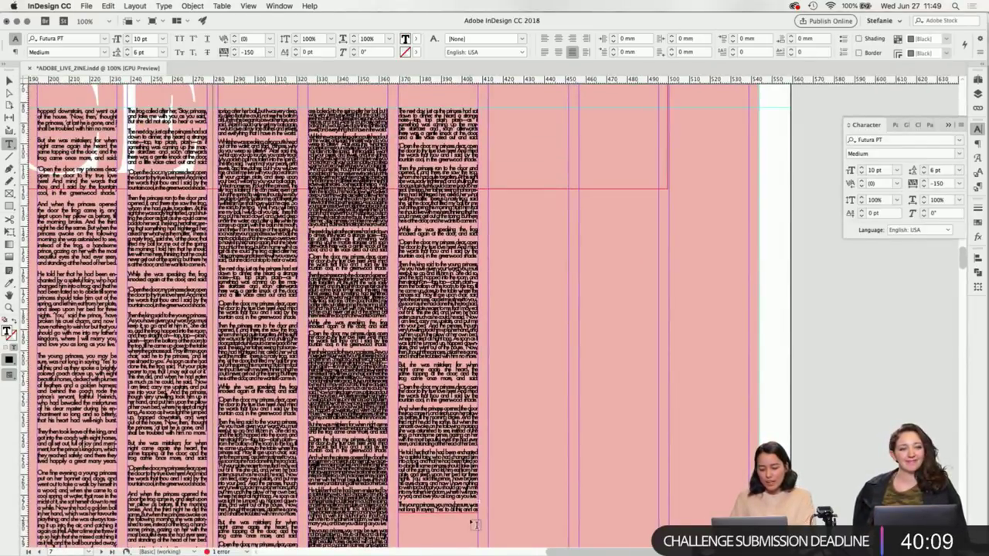
# Drag the fifth-column text frame's bottom down the page, making it 329.3 mm tall.
pyautogui.click(9, 82)
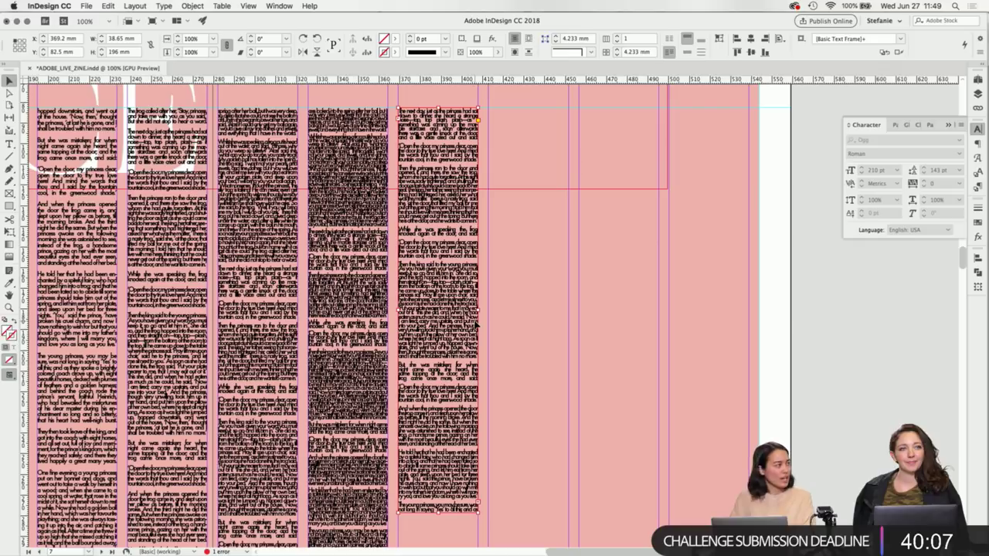
pyautogui.scroll(-10, 480, 310)
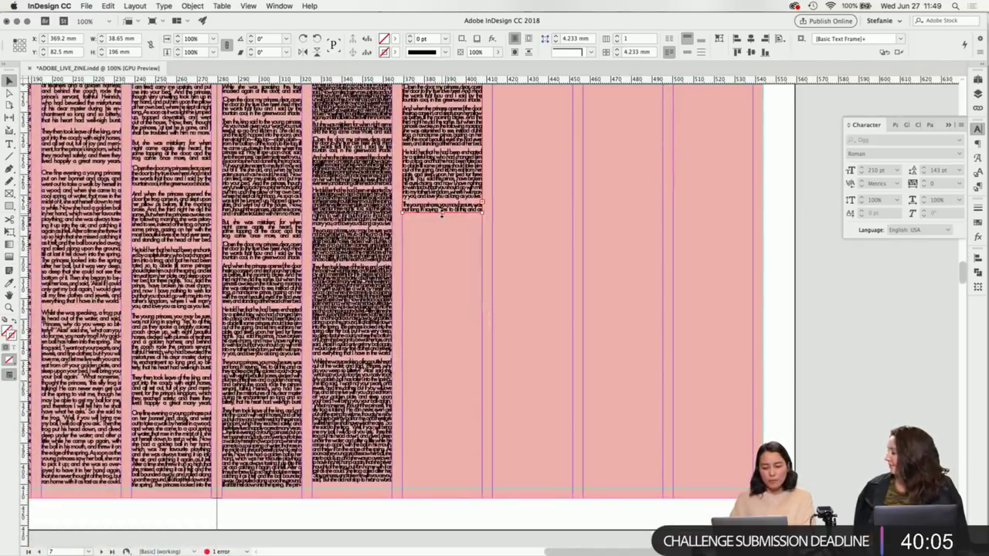
pyautogui.moveTo(442, 211); pyautogui.dragTo(446, 487)
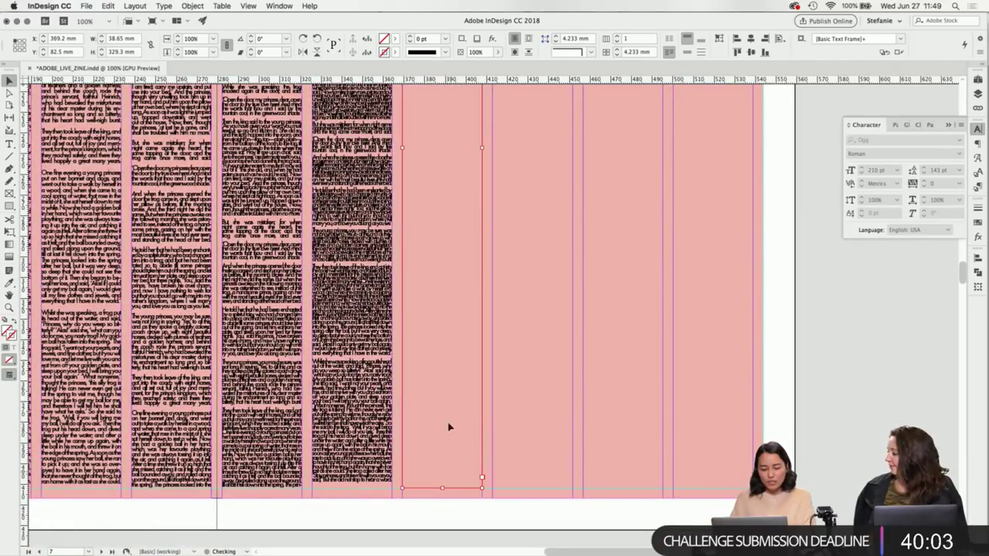
pyautogui.scroll(3, 444, 402)
pyautogui.hscroll(1, 444, 401)
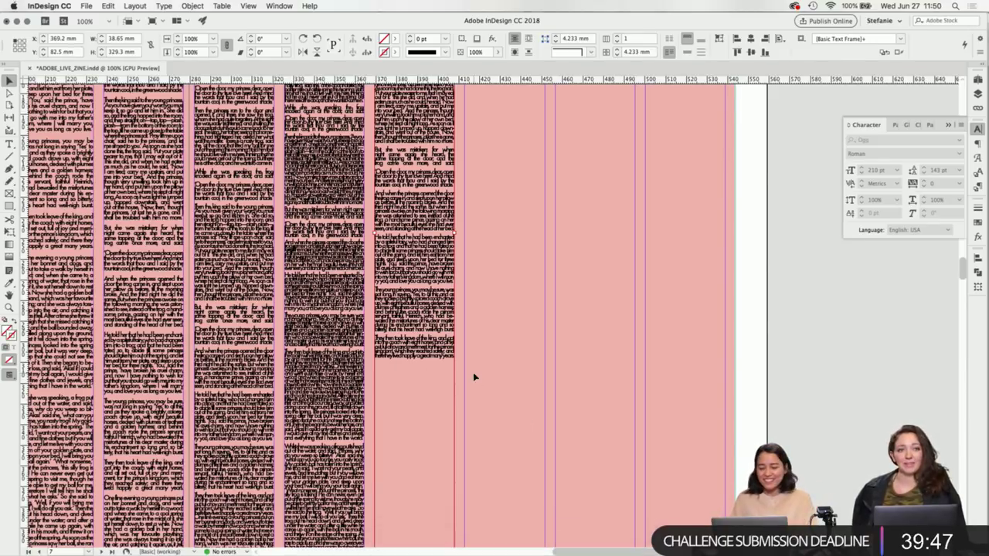
pyautogui.scroll(2, 429, 378)
# Enter the fifth-column frame and select its whole story.
pyautogui.doubleClick(431, 434)
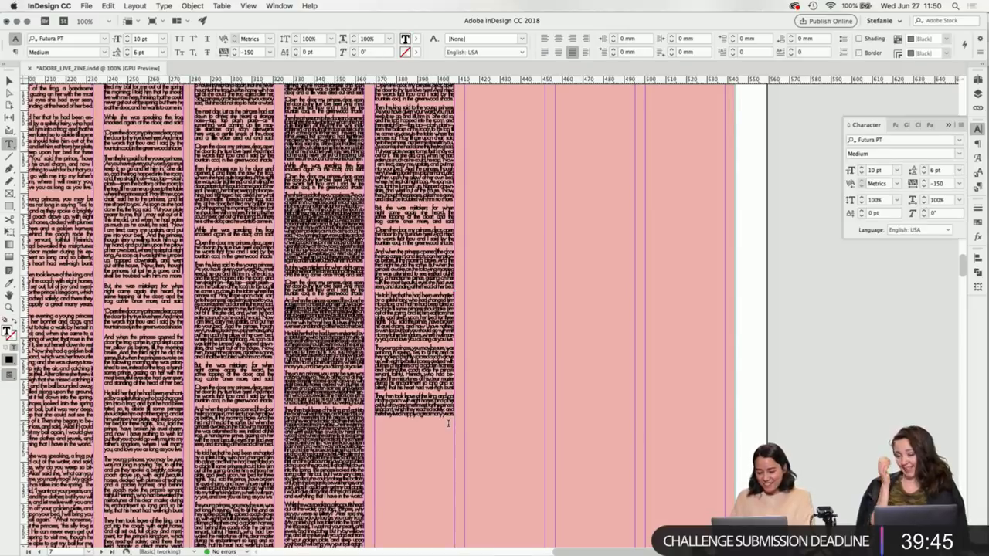
pyautogui.hotkey('ctrl', 'v')
pyautogui.scroll(5, 411, 353)
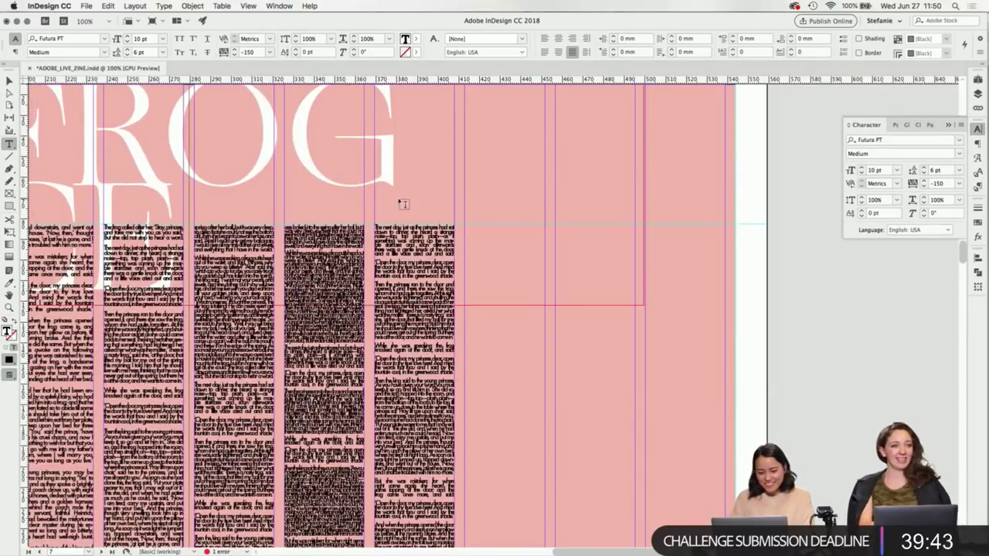
pyautogui.hotkey('ctrl', 'a')
pyautogui.scroll(-12, 597, 426)
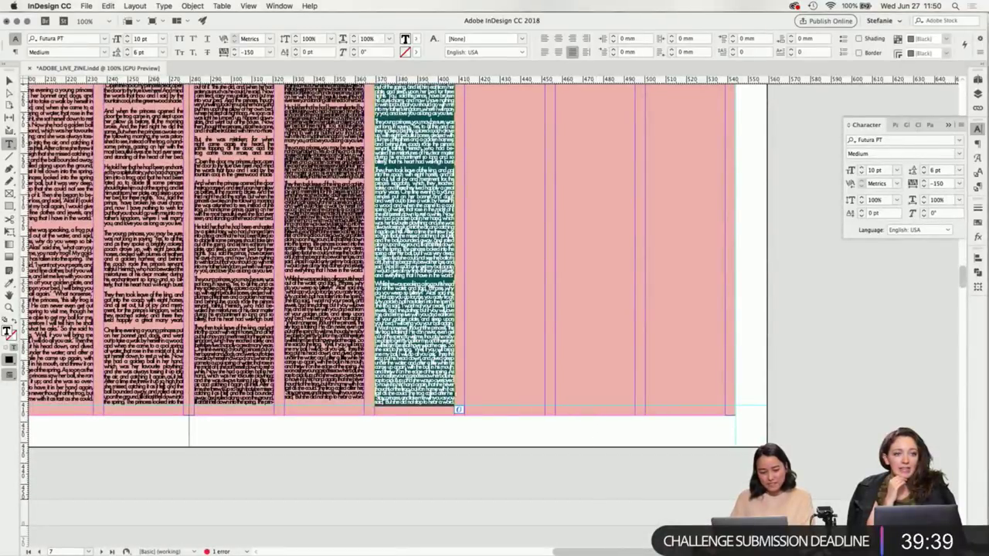
pyautogui.click(9, 284)
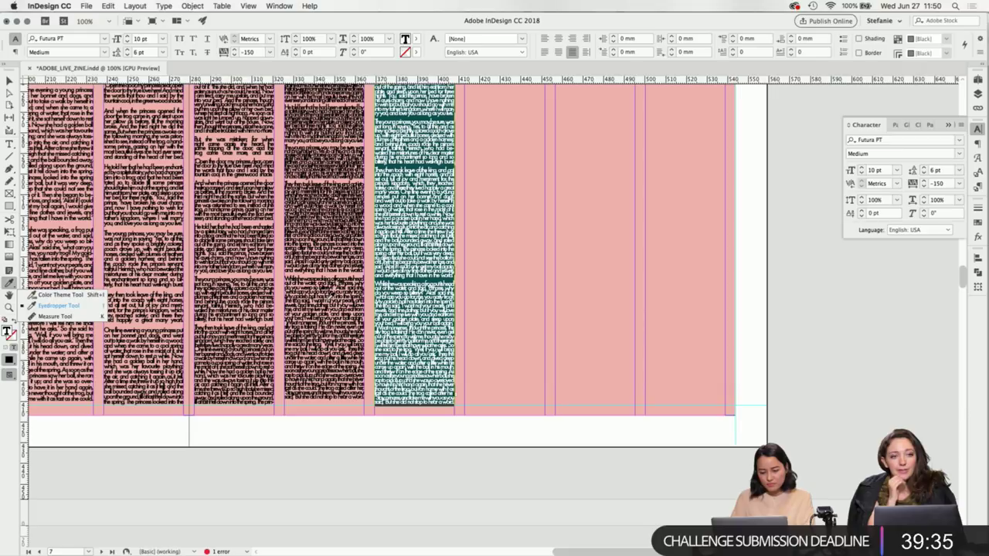
pyautogui.scroll(2, 430, 317)
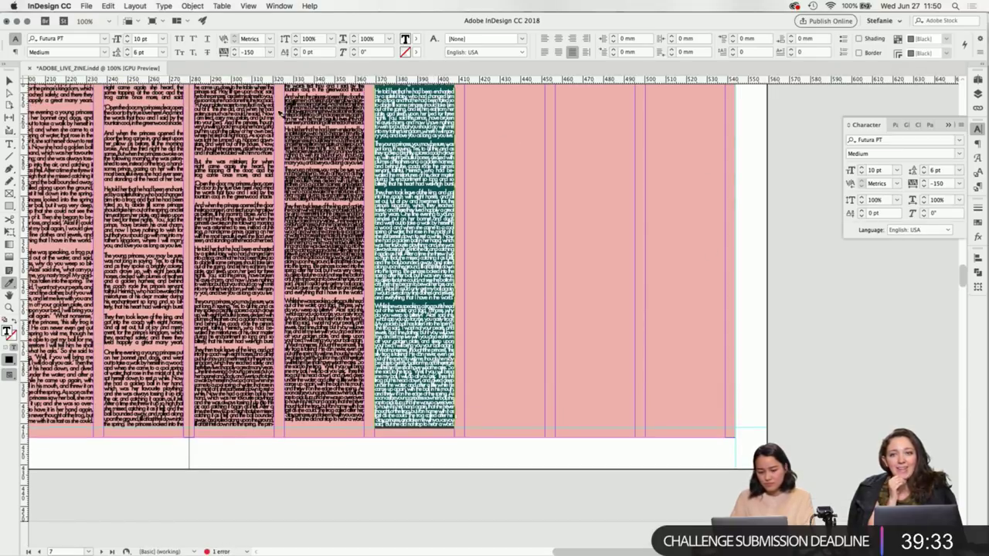
pyautogui.press('Escape')
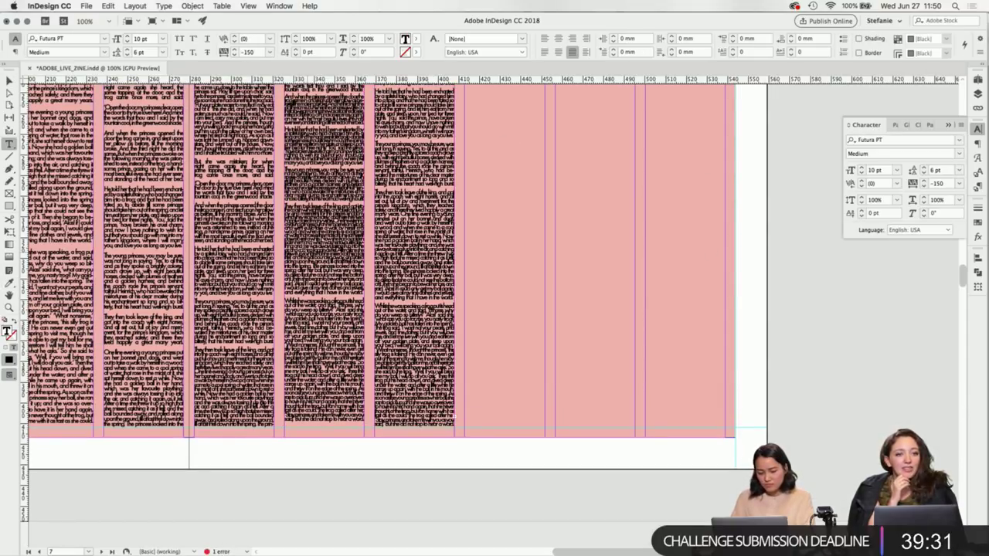
# Copy the 5 pt leading, -175 tracking formatting onto the rest of column four.
pyautogui.moveTo(295, 243); pyautogui.dragTo(351, 425)
pyautogui.click(10, 283)
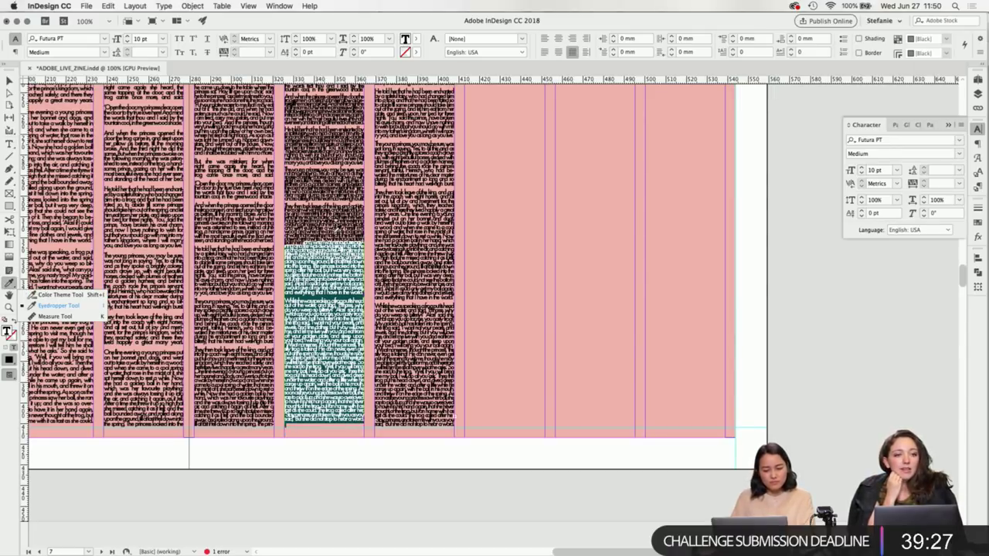
pyautogui.click(46, 305)
pyautogui.click(331, 373)
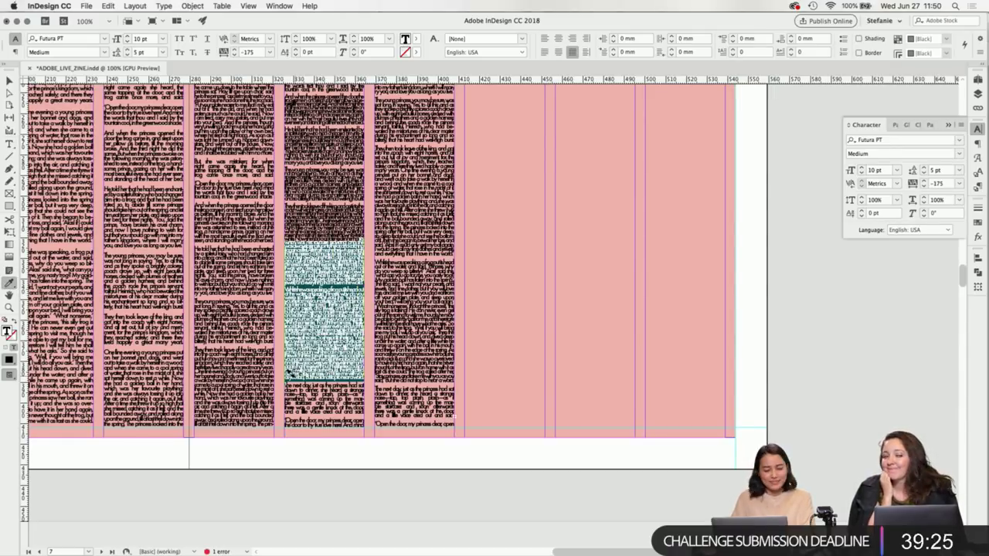
pyautogui.moveTo(281, 375); pyautogui.dragTo(283, 378)
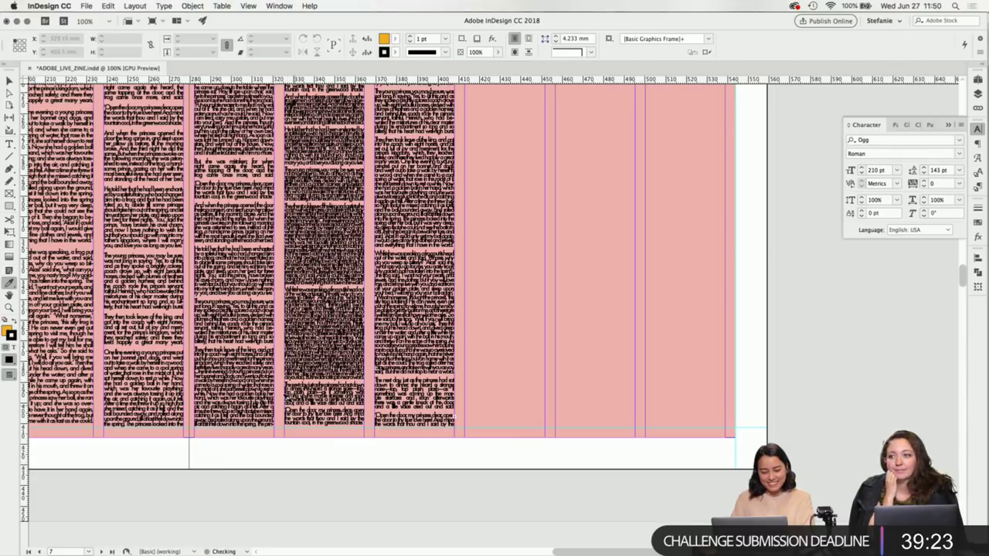
pyautogui.click(397, 457)
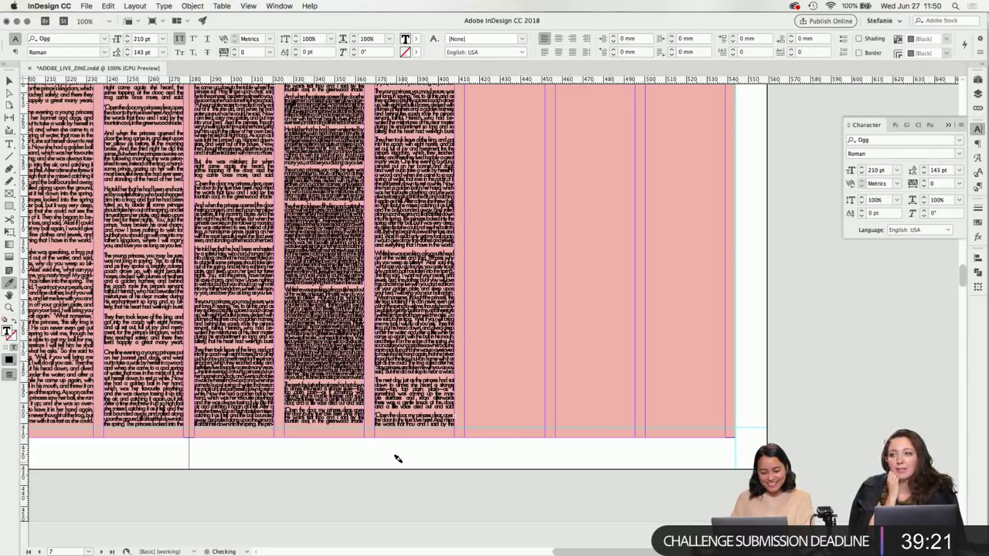
# Sample column four's formatting onto column five's text and tighten its tracking to -200.
pyautogui.press('t')
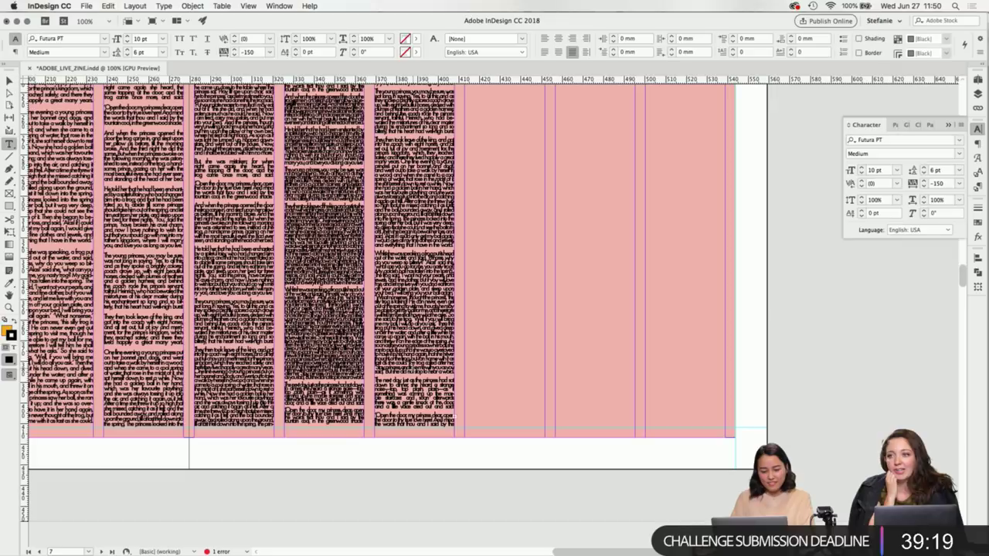
pyautogui.scroll(5, 363, 309)
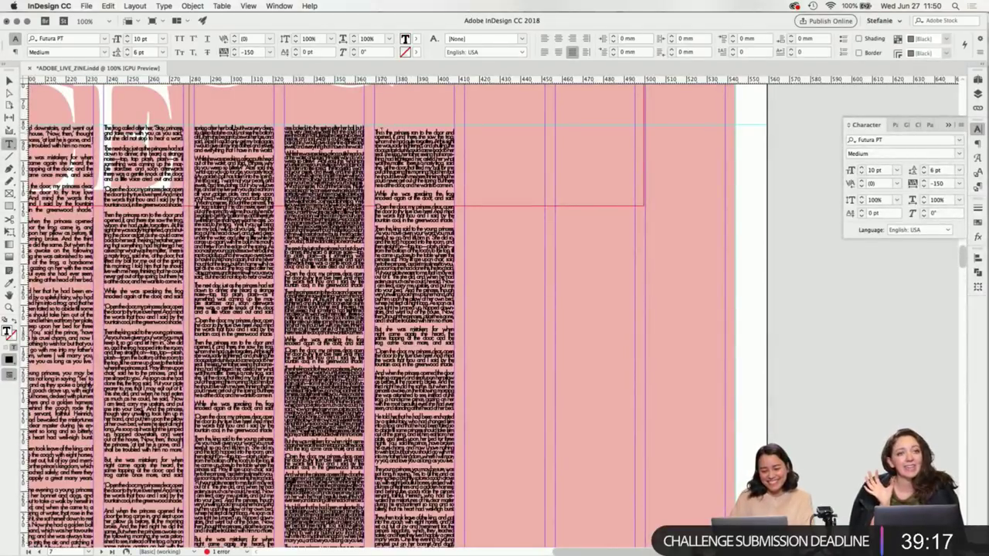
pyautogui.moveTo(374, 126); pyautogui.dragTo(468, 490)
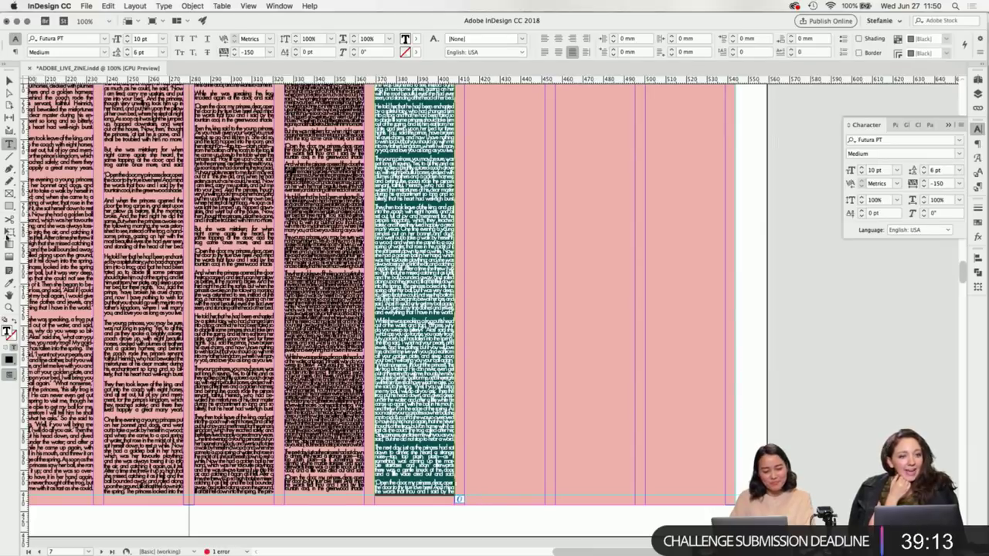
pyautogui.click(9, 282)
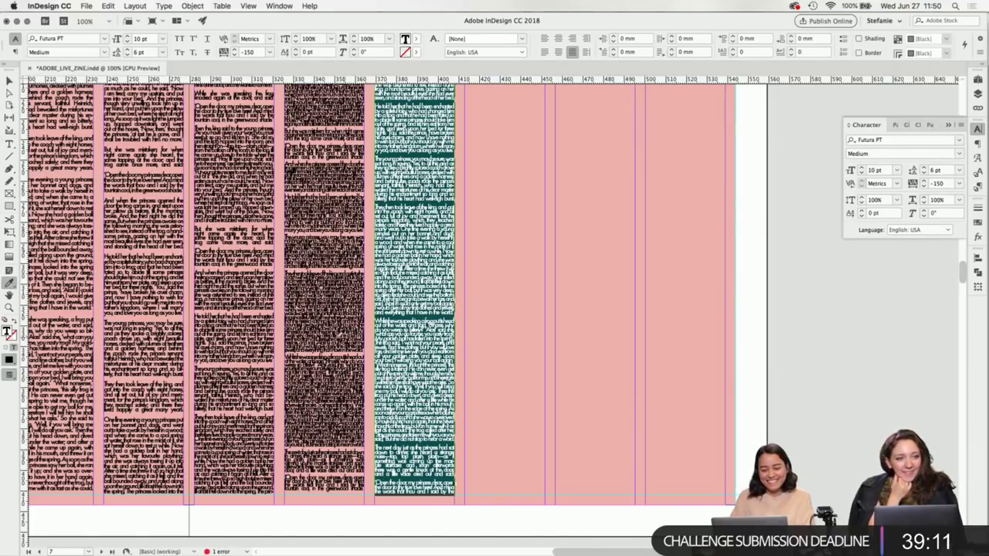
pyautogui.click(328, 332)
pyautogui.scroll(1, 495, 250)
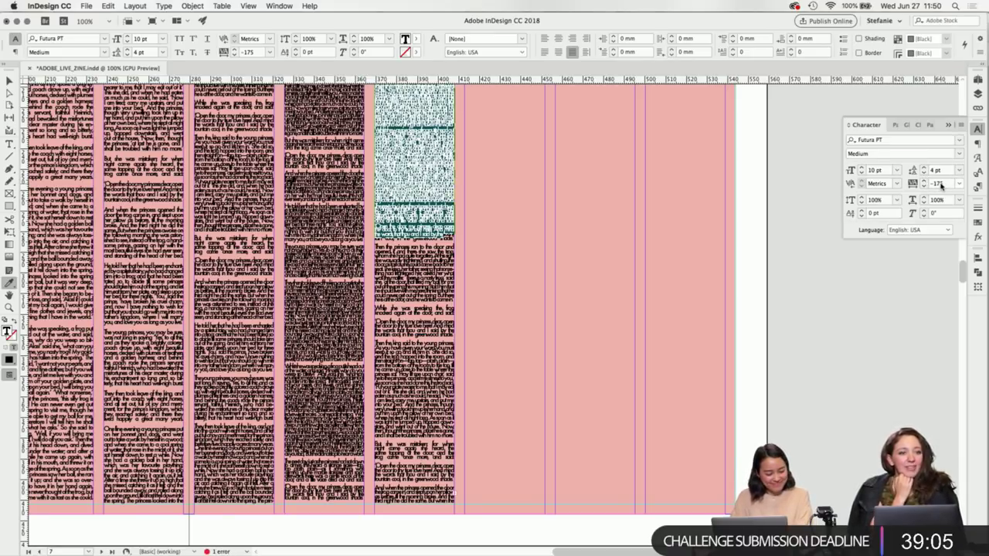
pyautogui.click(933, 186)
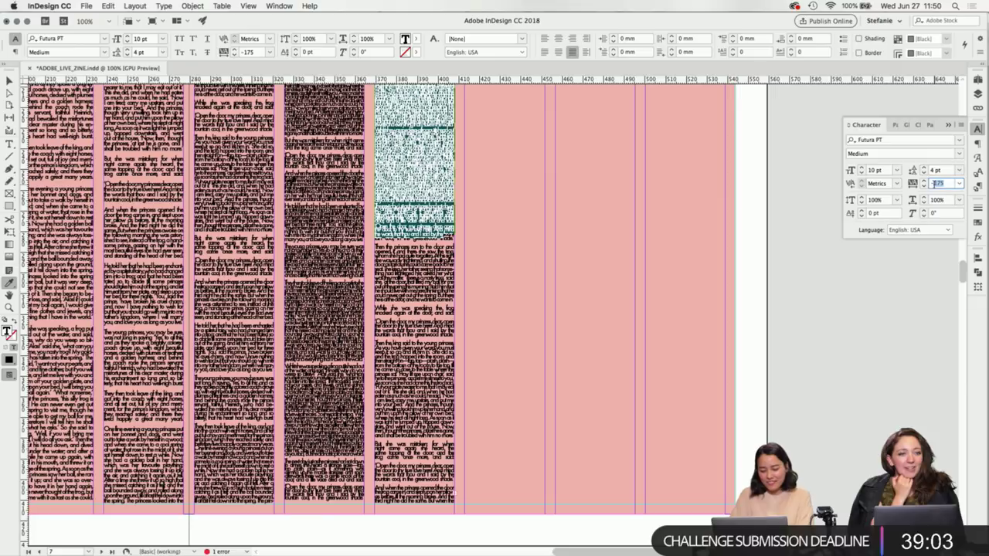
pyautogui.press('Return')
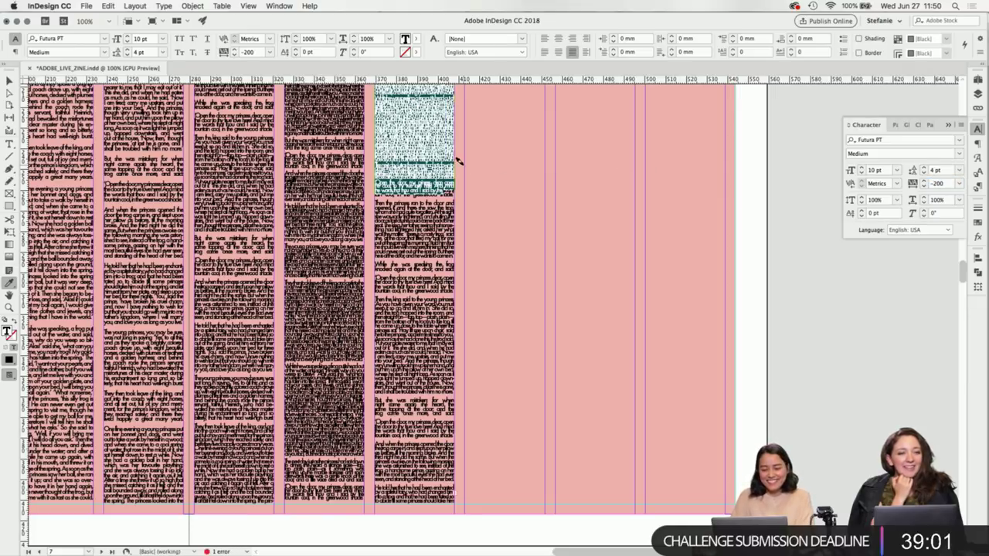
pyautogui.moveTo(13, 287); pyautogui.dragTo(58, 305)
pyautogui.click(434, 159)
pyautogui.press('super+z')
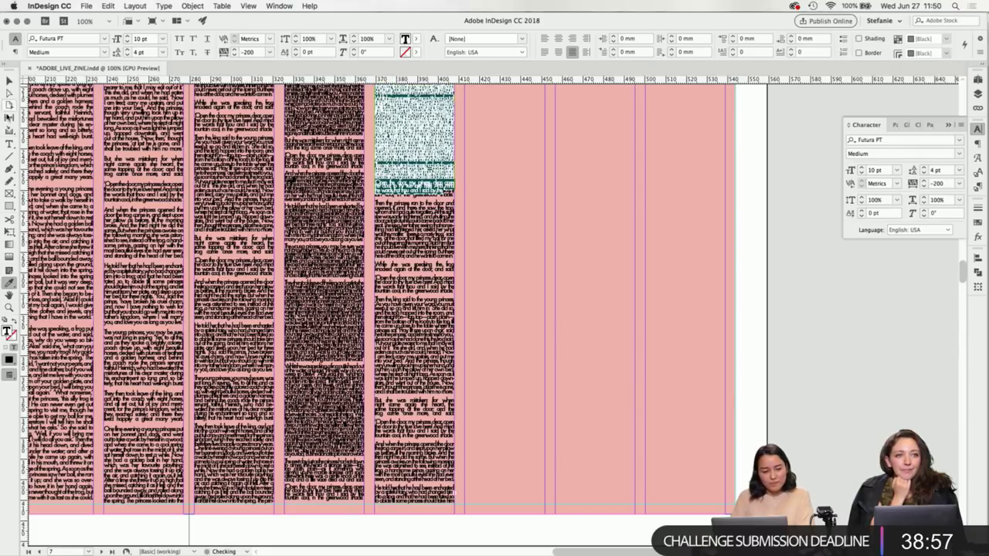
# Give the lower part of column five the dense 4 pt leading formatting.
pyautogui.click(9, 144)
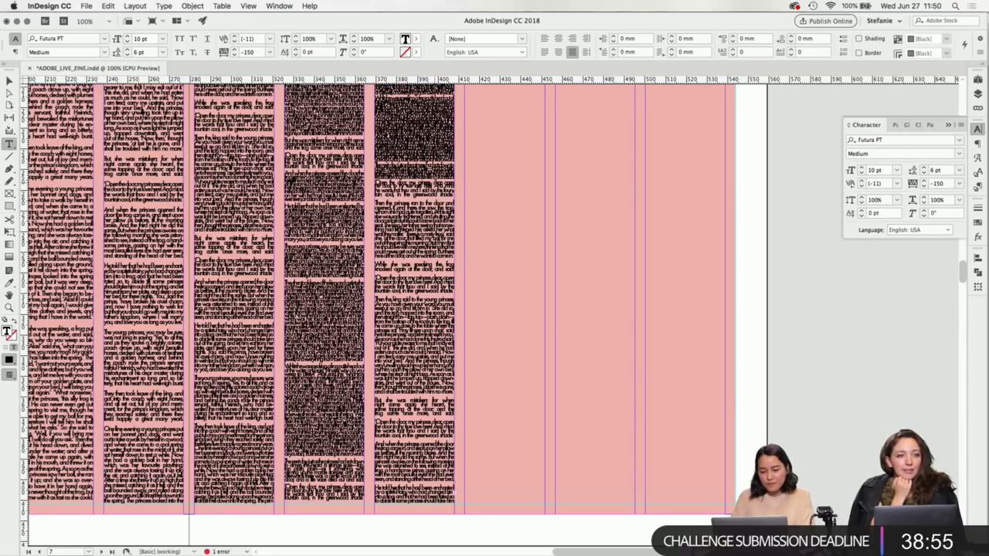
pyautogui.moveTo(444, 186); pyautogui.dragTo(459, 508)
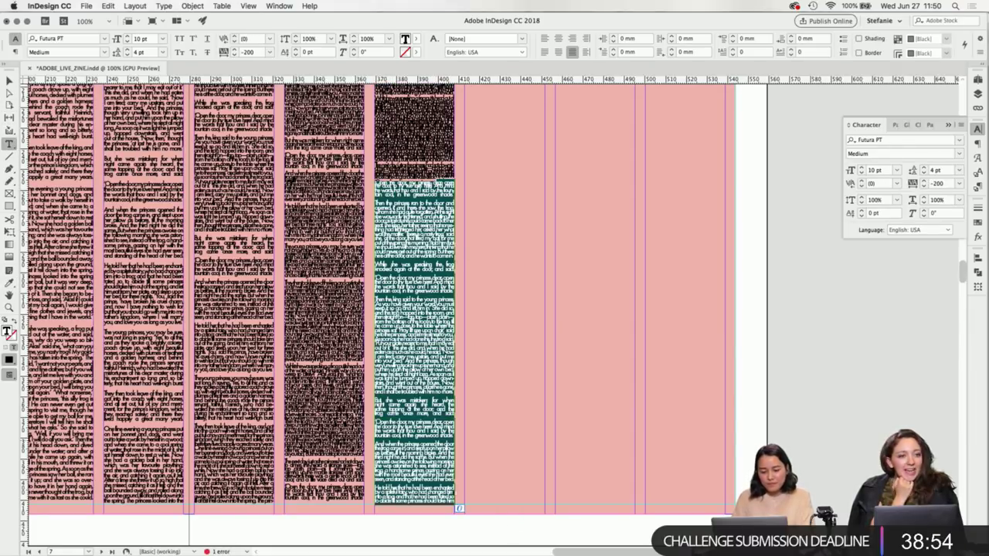
pyautogui.click(11, 283)
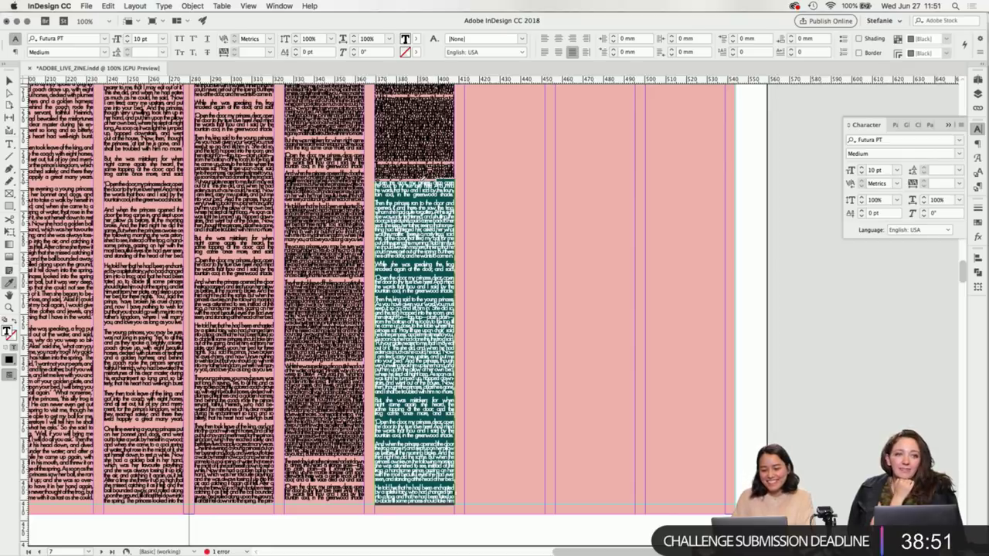
pyautogui.click(421, 166)
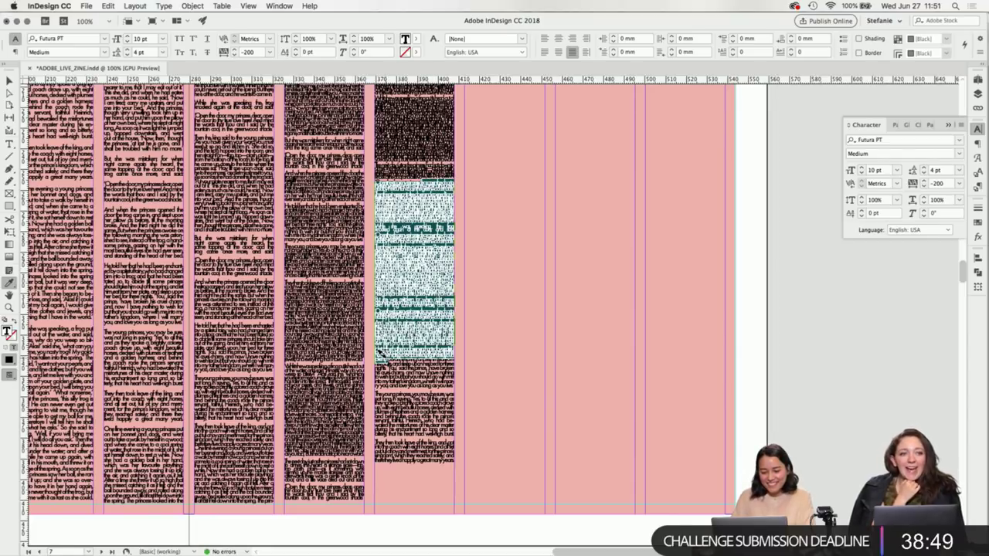
pyautogui.click(505, 499)
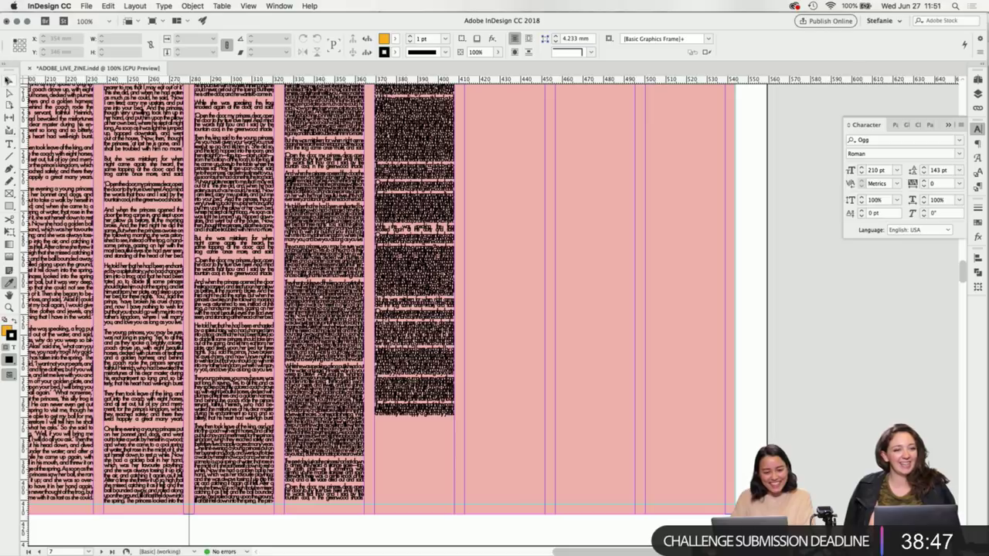
pyautogui.press('t')
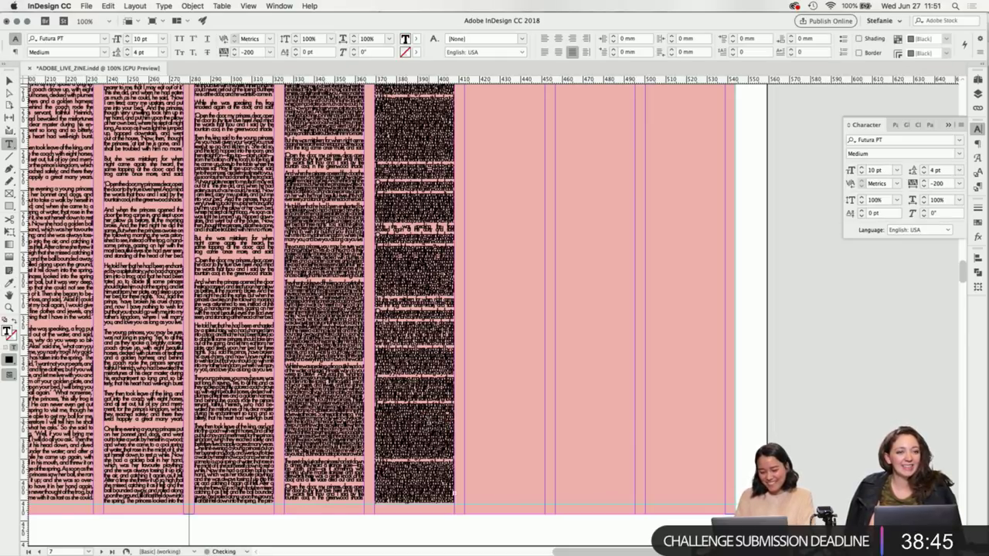
pyautogui.press('Escape')
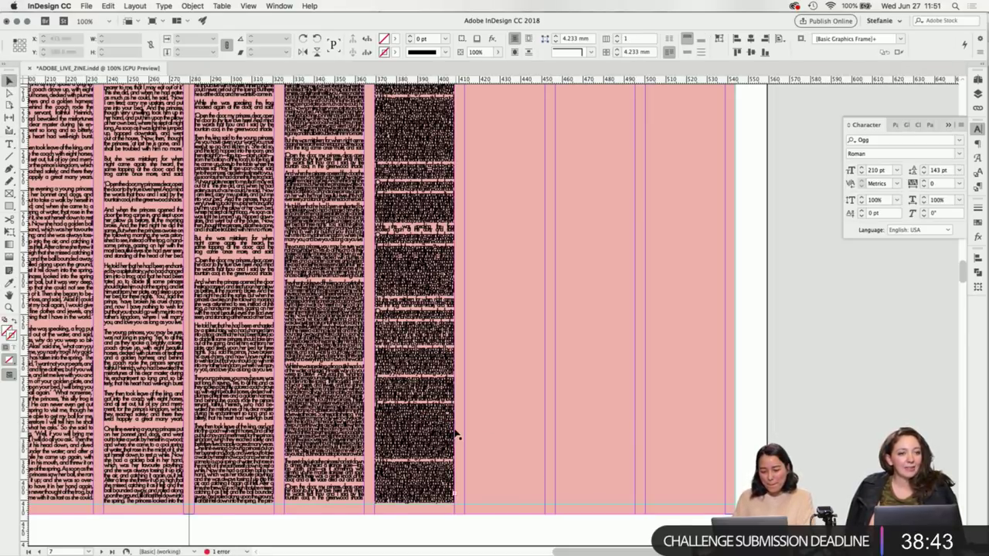
pyautogui.press('super+minus')
pyautogui.press('super+minus')
# Tighten the spacing of a third-column paragraph with the Alt+arrow keyboard shortcuts.
pyautogui.scroll(5, 563, 404)
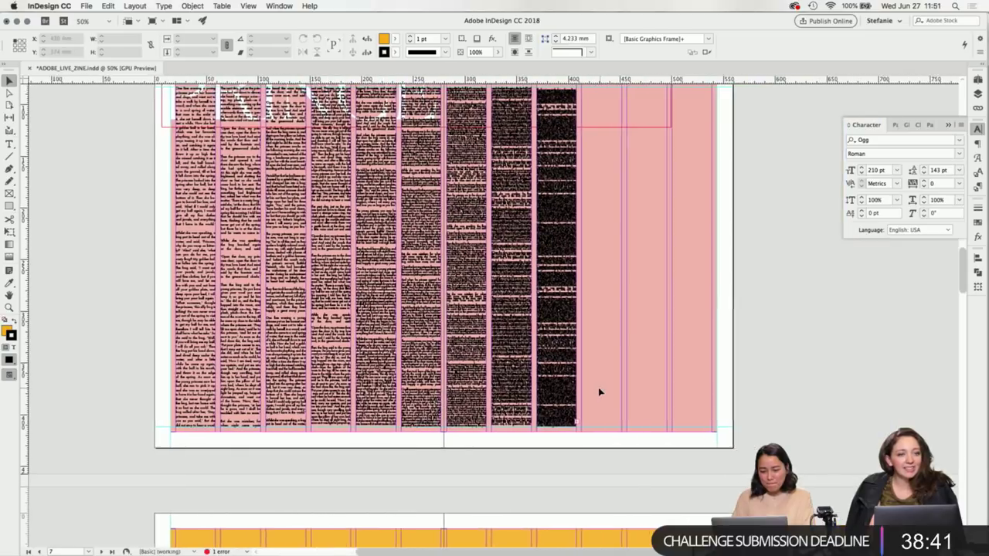
pyautogui.scroll(2, 545, 399)
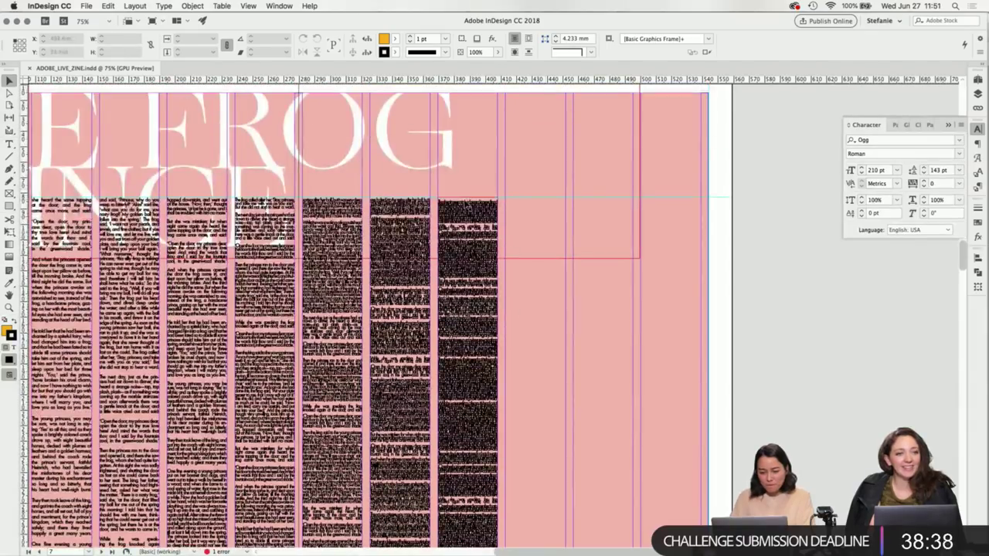
pyautogui.scroll(4, 545, 400)
pyautogui.doubleClick(396, 222)
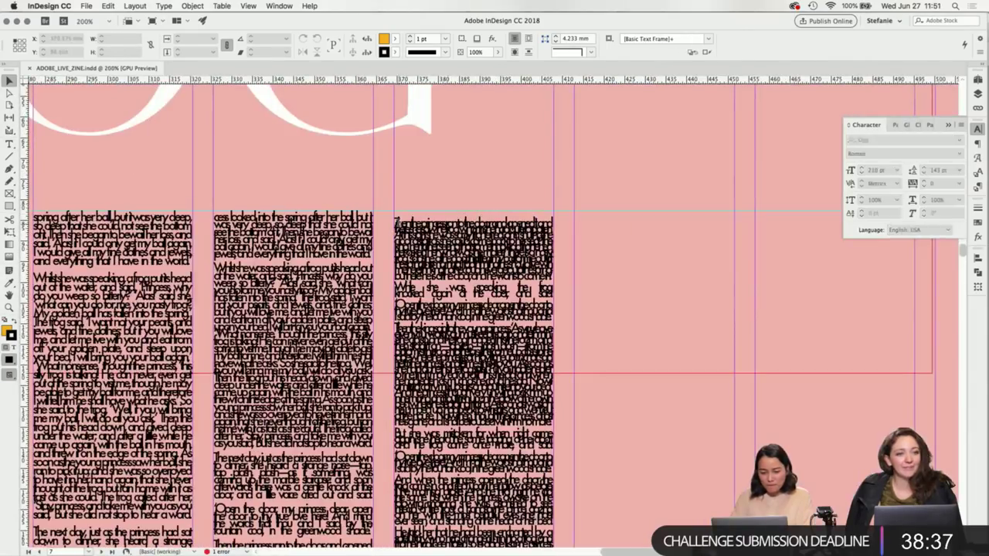
pyautogui.click(397, 224)
pyautogui.hotkey('alt', 'Down')
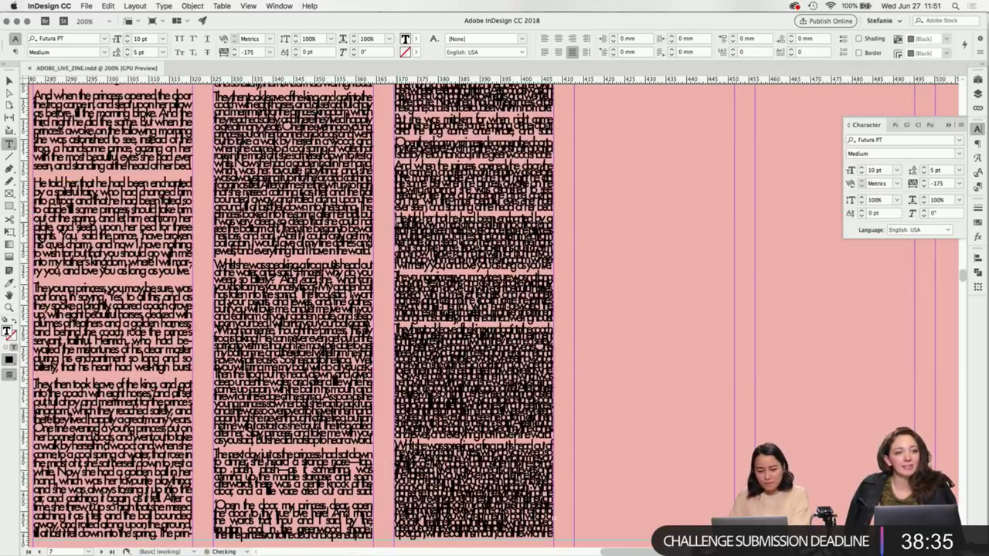
pyautogui.hotkey('alt', 'Left')
pyautogui.scroll(10, 410, 219)
pyautogui.scroll(-2, 411, 219)
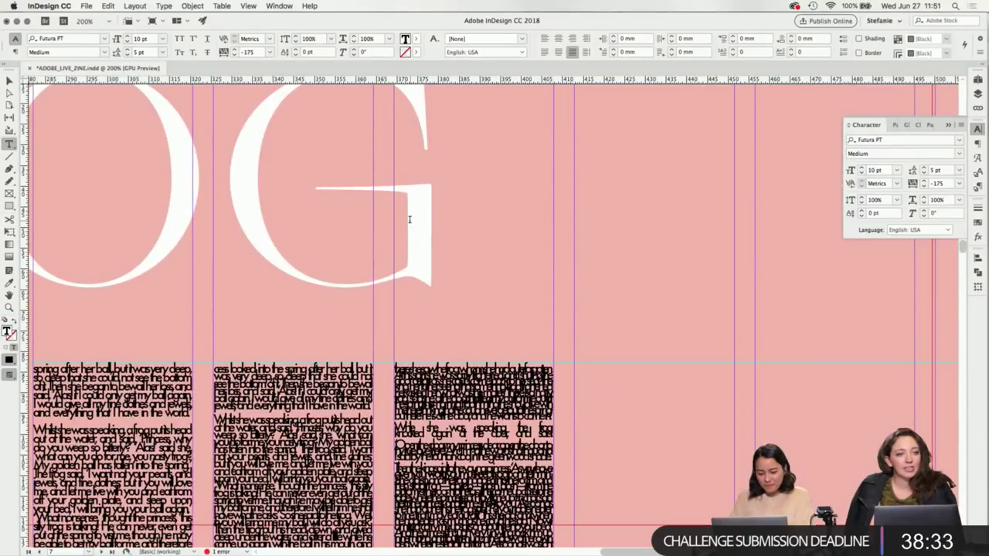
pyautogui.scroll(-15, 411, 219)
pyautogui.scroll(8, 409, 220)
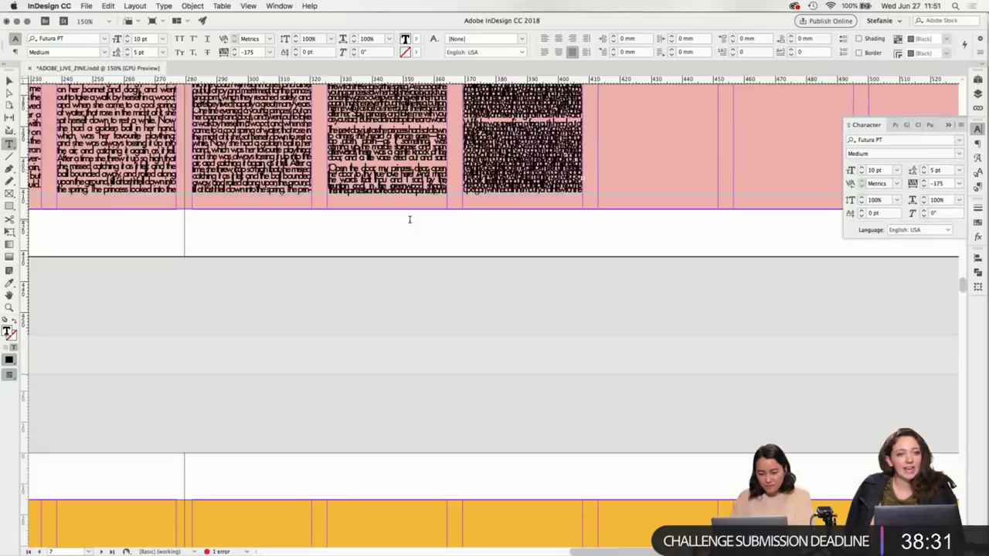
# Copy the column's dense formatting onto the paragraph beginning 'Open the door'.
pyautogui.moveTo(329, 167); pyautogui.dragTo(433, 215)
pyautogui.click(8, 286)
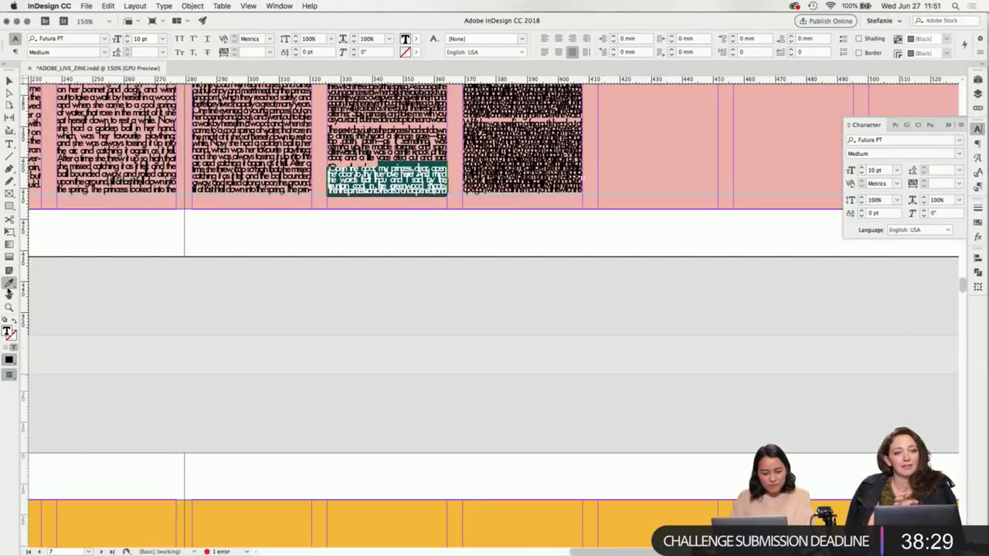
pyautogui.click(382, 148)
pyautogui.scroll(2, 382, 148)
pyautogui.hscroll(2, 383, 148)
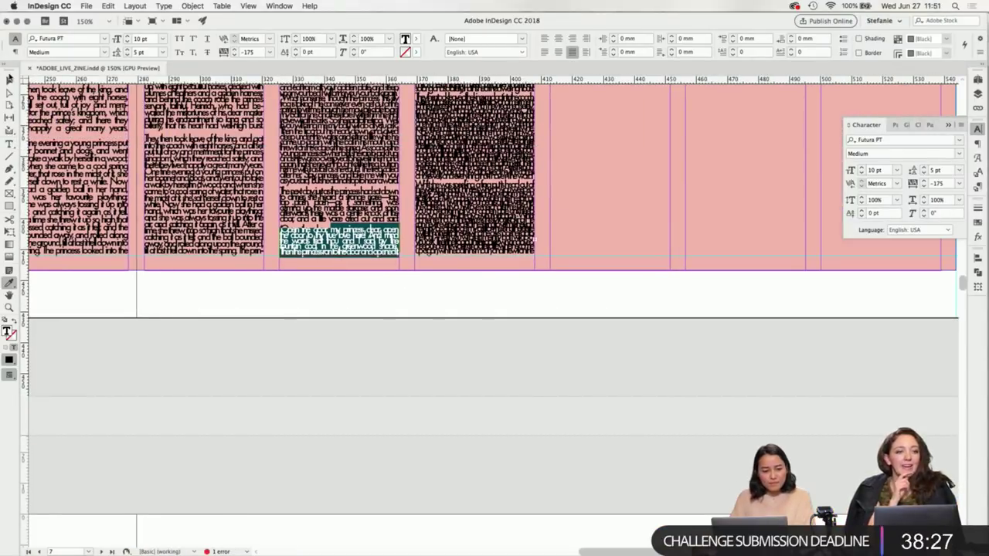
pyautogui.click(9, 80)
pyautogui.scroll(3, 602, 247)
pyautogui.hscroll(1, 603, 247)
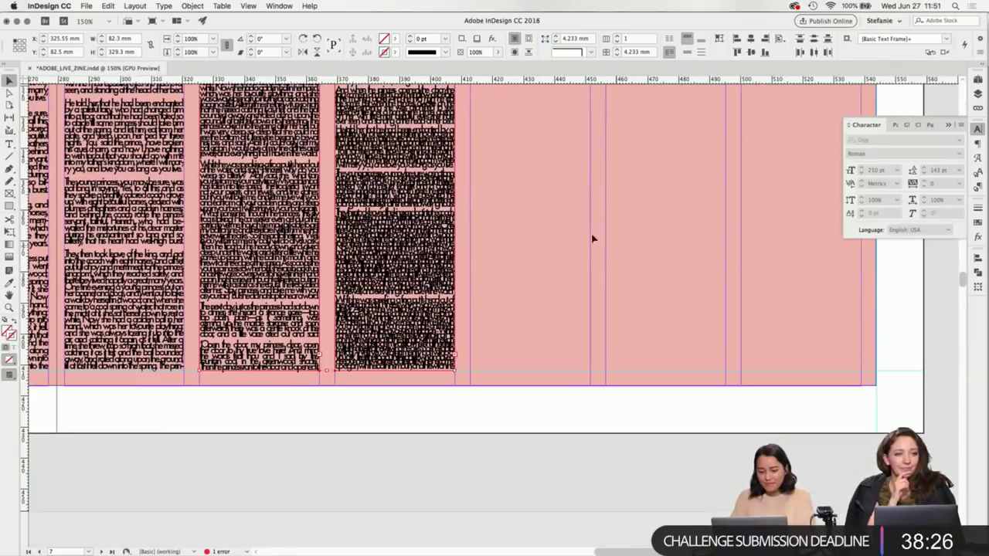
# Load the third column's overset text and flow it into a new frame beside it.
pyautogui.click(457, 359)
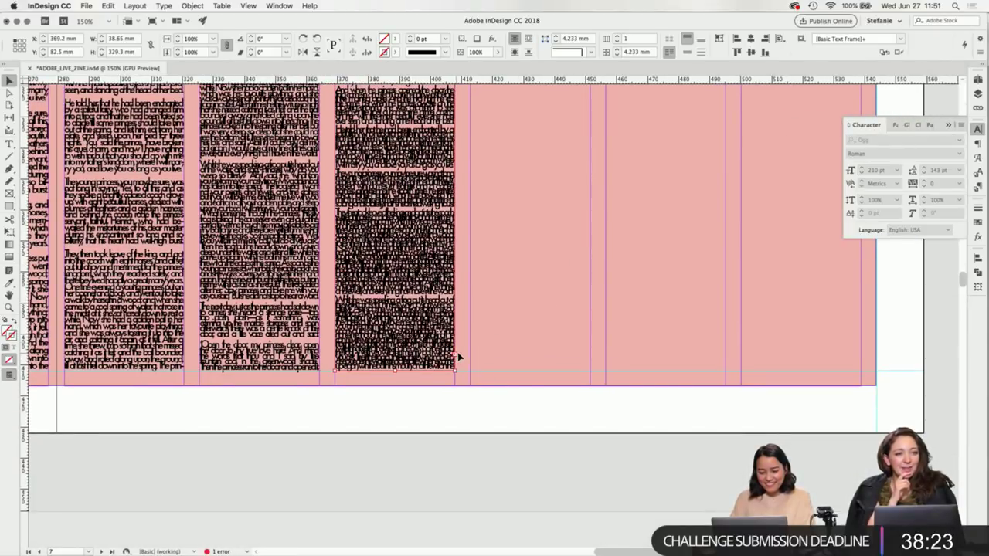
pyautogui.click(456, 361)
pyautogui.scroll(5, 565, 291)
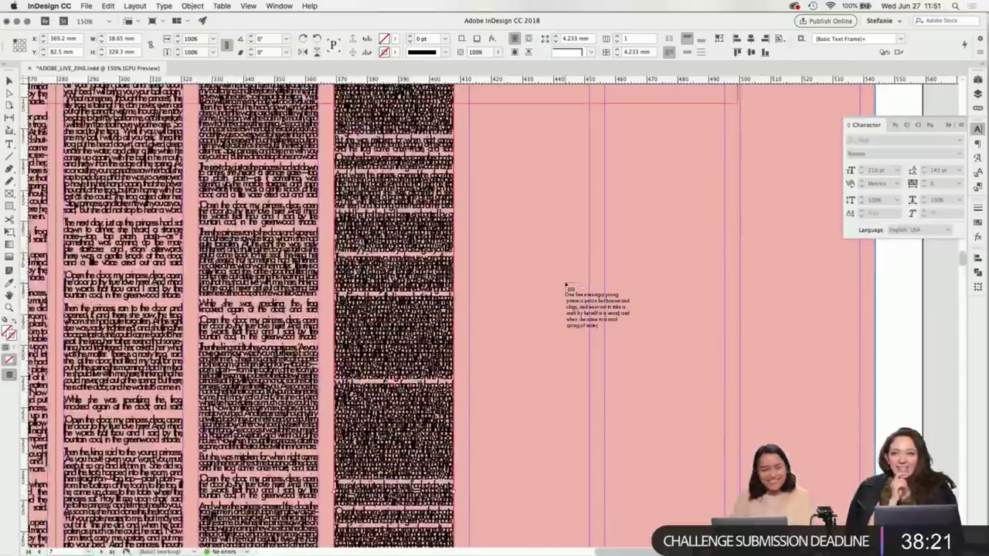
pyautogui.scroll(4, 548, 229)
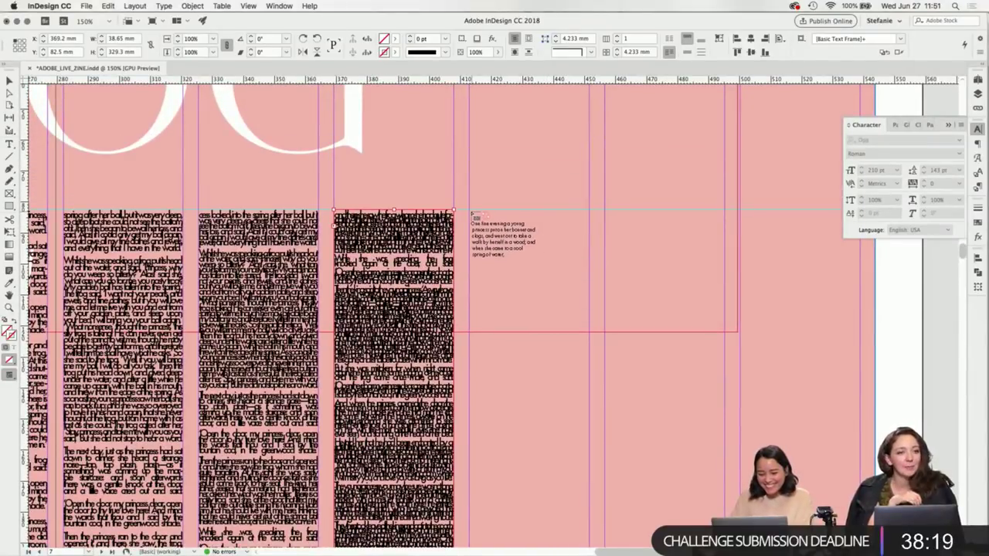
pyautogui.moveTo(469, 209); pyautogui.dragTo(590, 524)
pyautogui.scroll(-7, 587, 433)
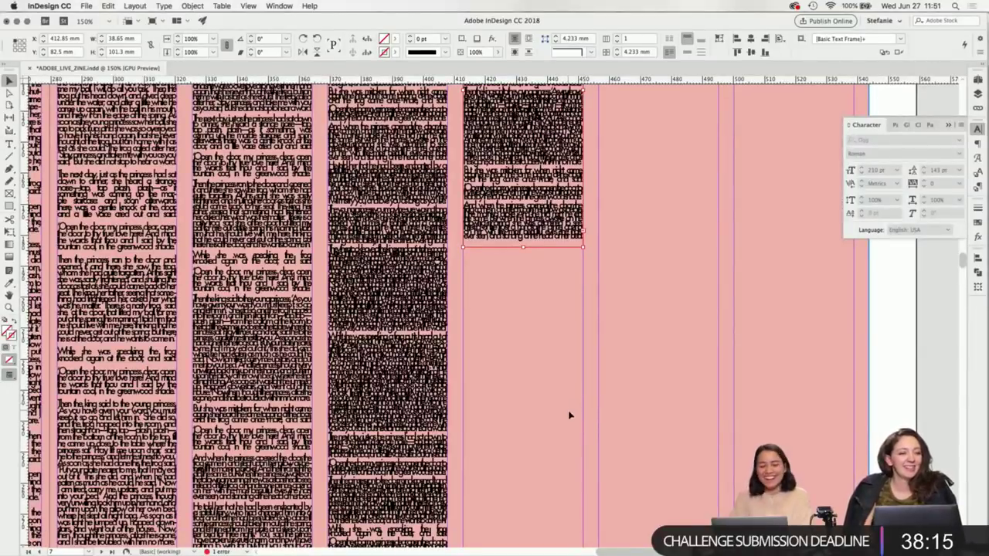
# Lengthen the column text frame toward the page bottom so the text fills it.
pyautogui.moveTo(522, 245); pyautogui.dragTo(554, 474)
pyautogui.scroll(-8, 560, 379)
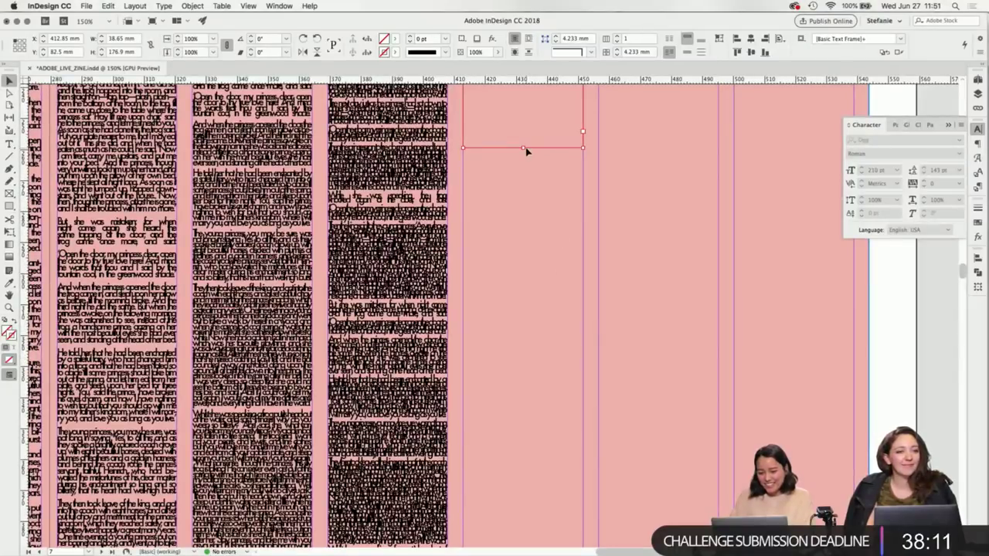
pyautogui.moveTo(524, 149); pyautogui.dragTo(543, 419)
pyautogui.scroll(-7, 543, 382)
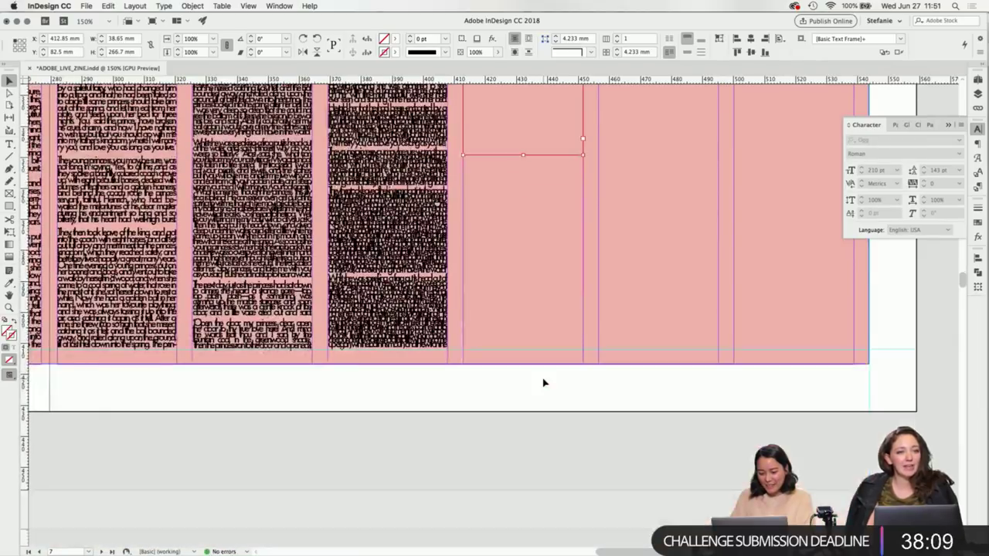
pyautogui.scroll(1, 543, 381)
pyautogui.moveTo(522, 179); pyautogui.dragTo(524, 347)
pyautogui.press('cmd+z')
pyautogui.moveTo(523, 179); pyautogui.dragTo(525, 369)
pyautogui.scroll(3, 635, 362)
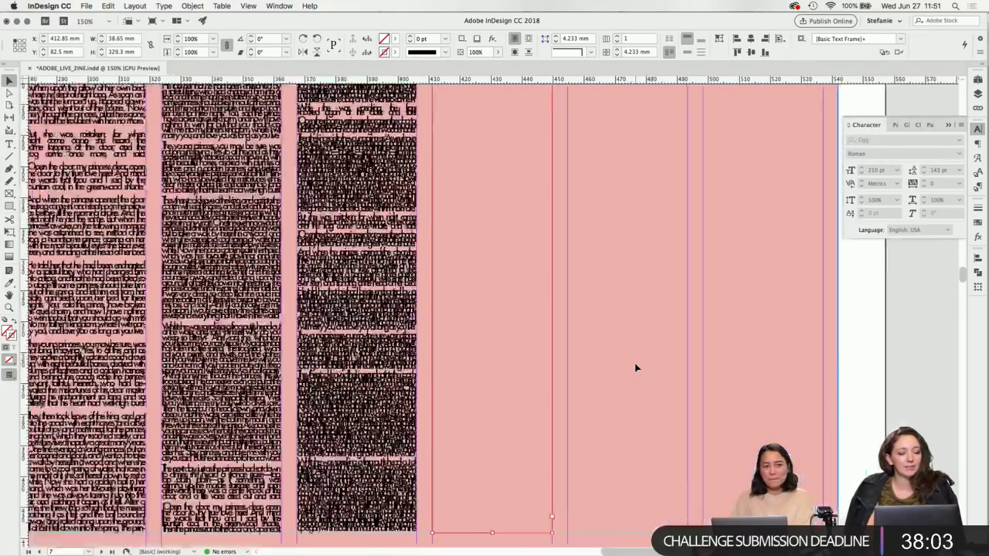
pyautogui.scroll(5, 635, 362)
# Deselect the text frame and zoom out to 125%.
pyautogui.press('t')
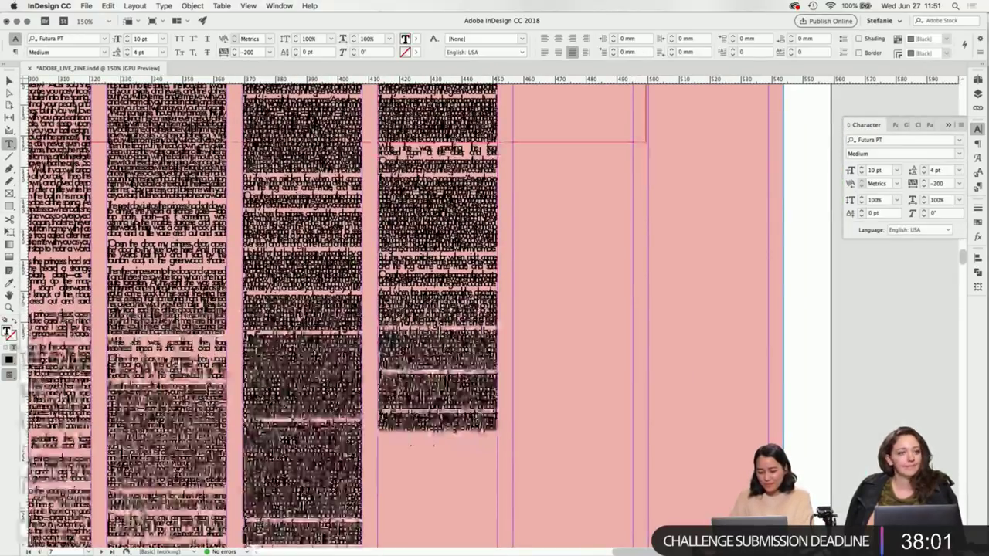
pyautogui.scroll(-5, 480, 300)
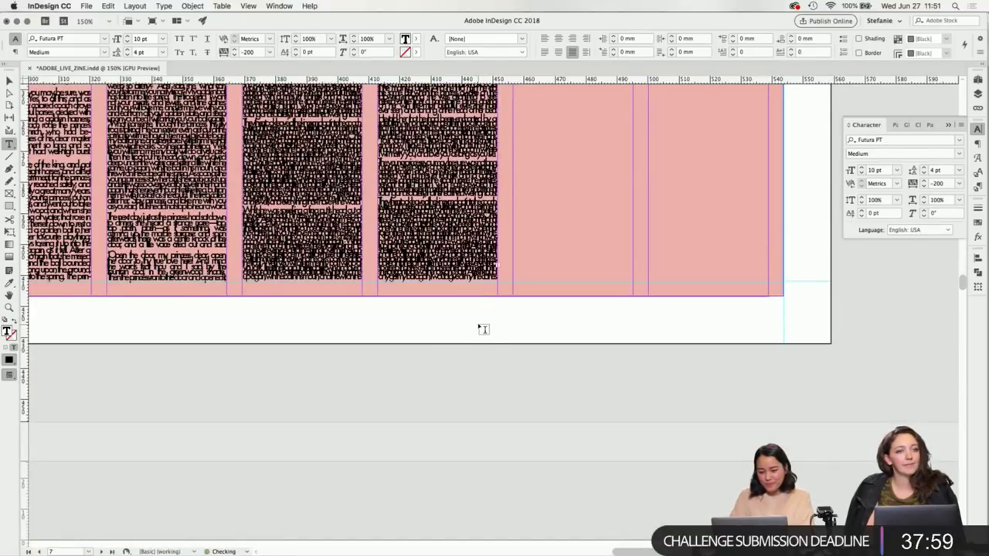
pyautogui.scroll(8, 481, 329)
pyautogui.click(8, 80)
pyautogui.click(510, 324)
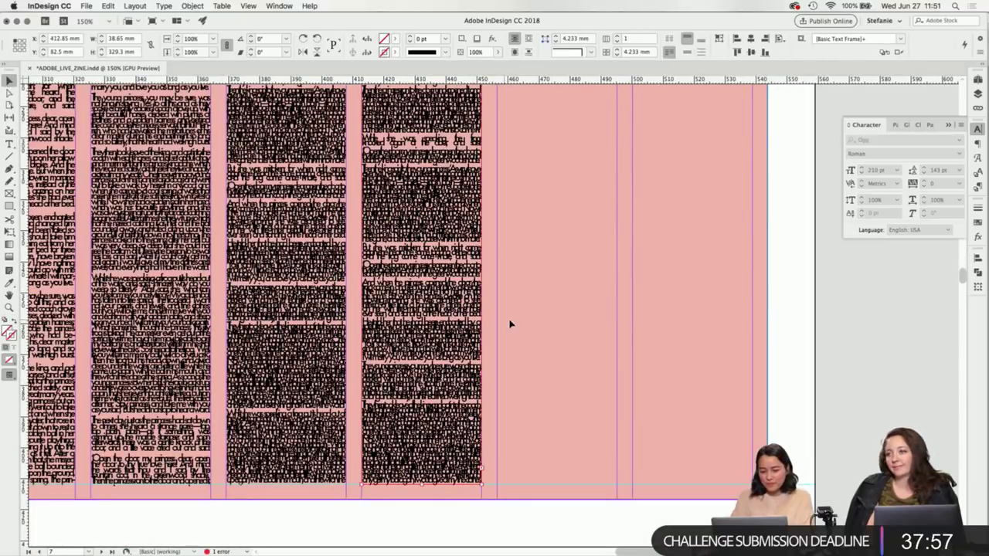
pyautogui.press('super+minus')
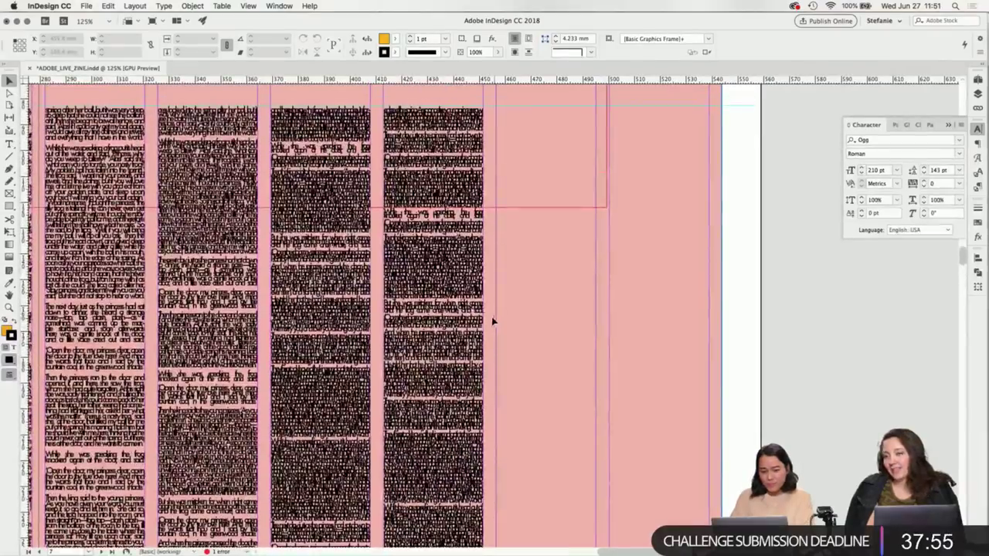
# Set the fourth column's selected text to 3 pt leading and -250 tracking.
pyautogui.press('t')
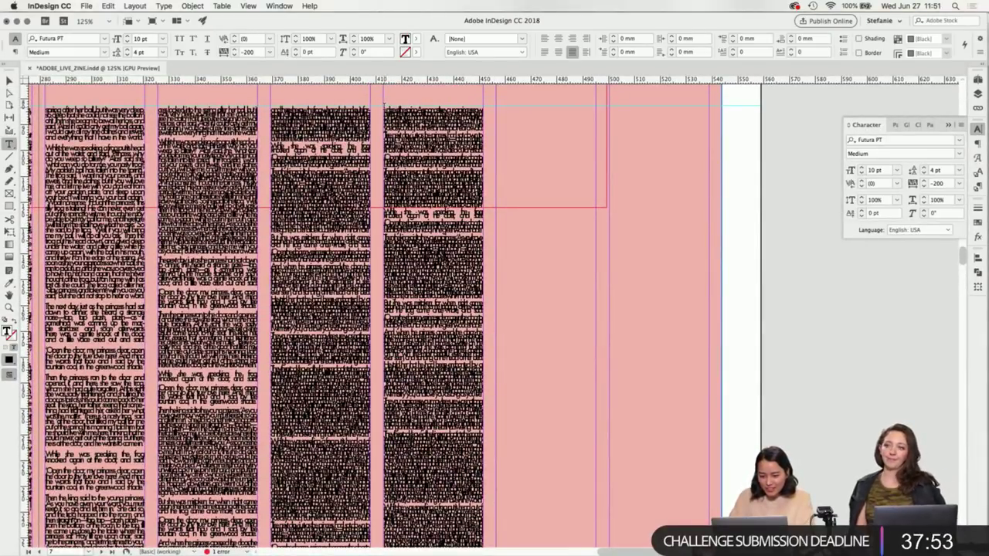
pyautogui.moveTo(384, 106); pyautogui.dragTo(574, 441)
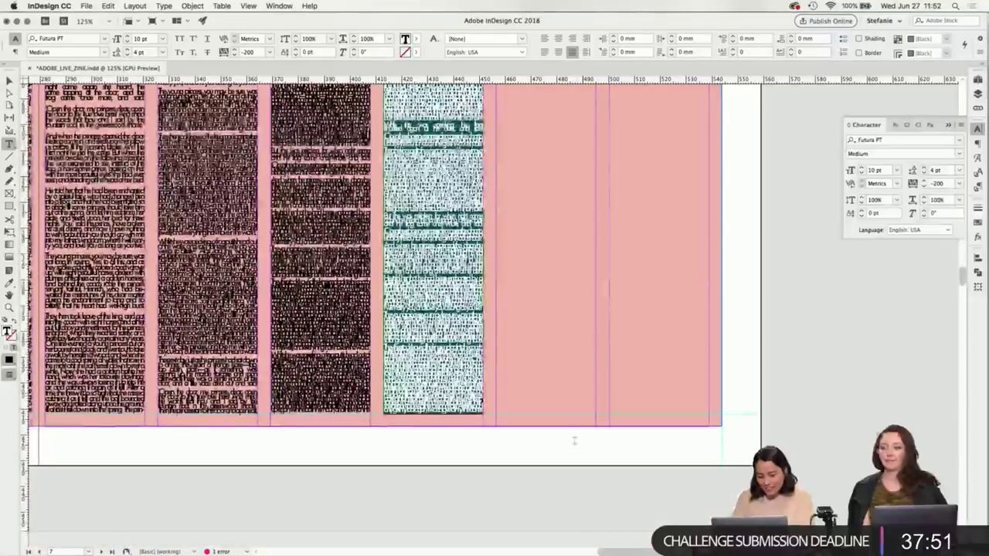
pyautogui.click(924, 175)
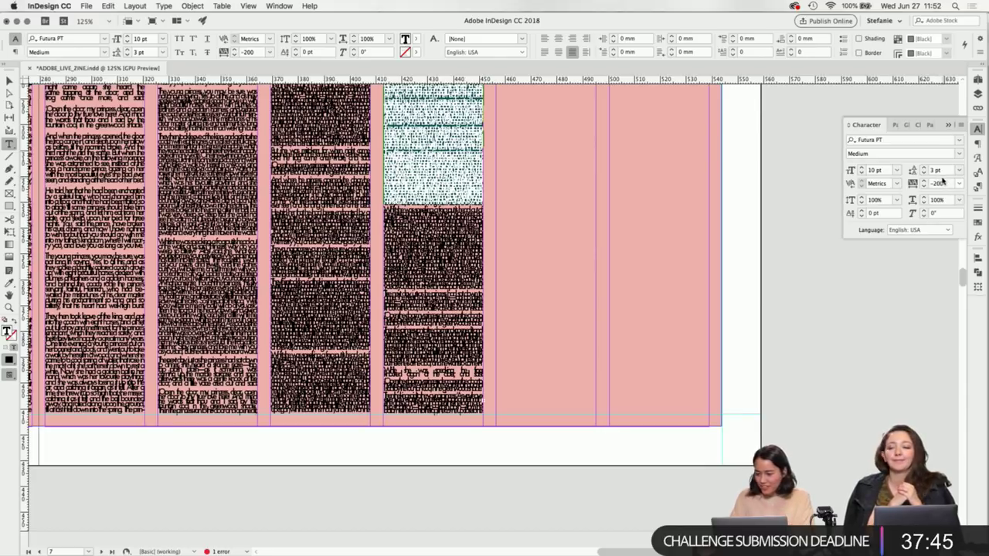
pyautogui.click(936, 184)
pyautogui.write('-250')
pyautogui.press('Return')
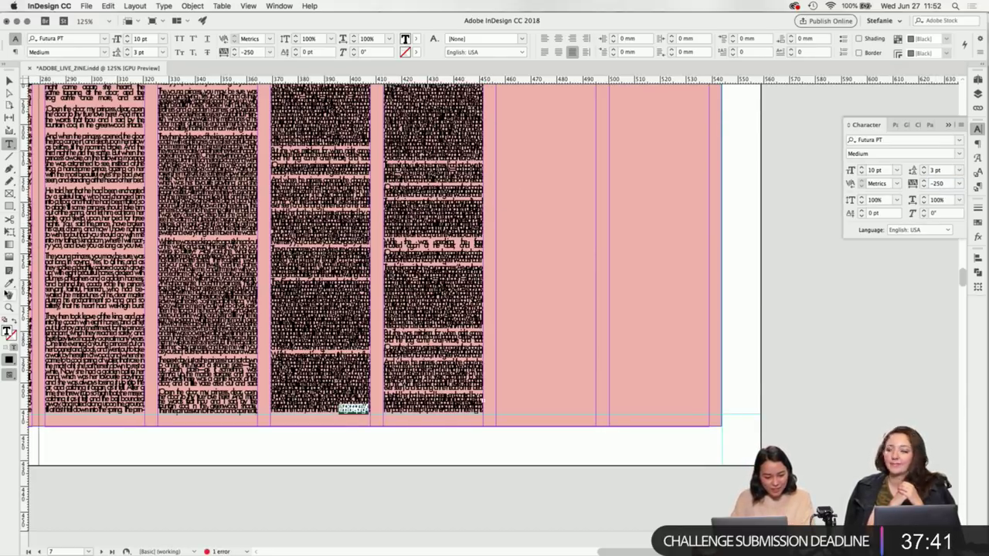
# Eyedropper 4 pt leading and -200 tracking onto column three's last lines.
pyautogui.moveTo(307, 391); pyautogui.dragTo(370, 359)
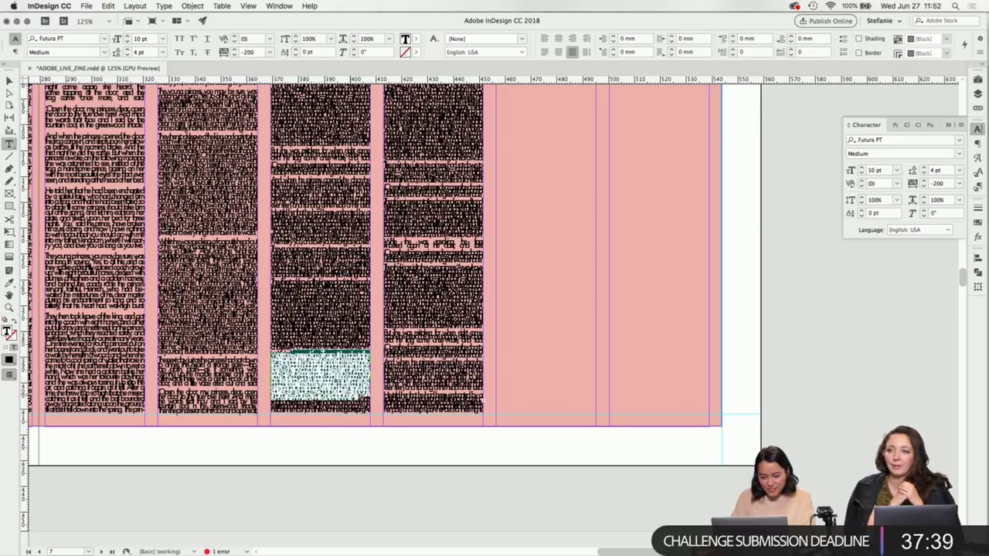
pyautogui.moveTo(364, 395); pyautogui.dragTo(375, 418)
pyautogui.click(9, 283)
pyautogui.click(313, 343)
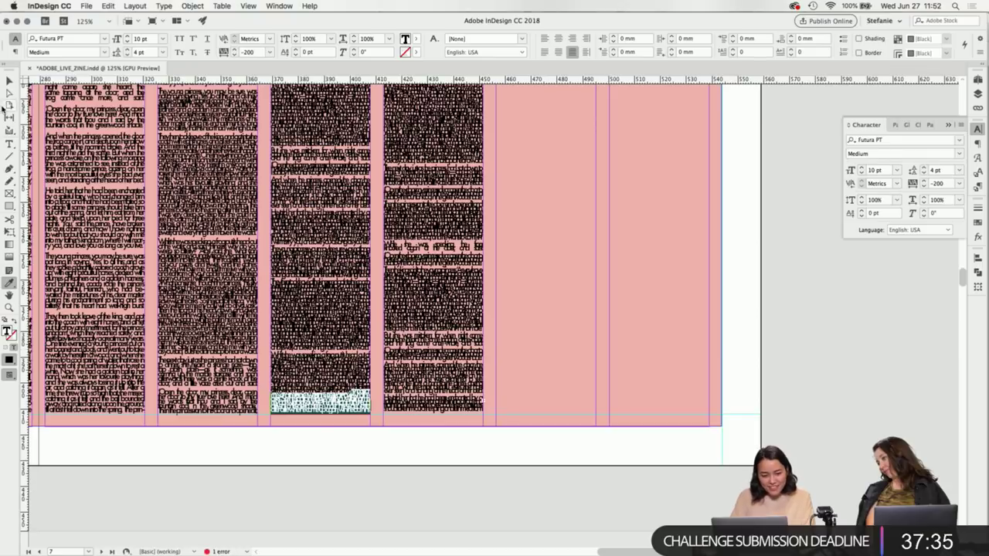
# Select column four's text to the column end and eyedropper 3 pt leading, -250 tracking onto it.
pyautogui.click(8, 81)
pyautogui.click(433, 255)
pyautogui.scroll(3, 517, 291)
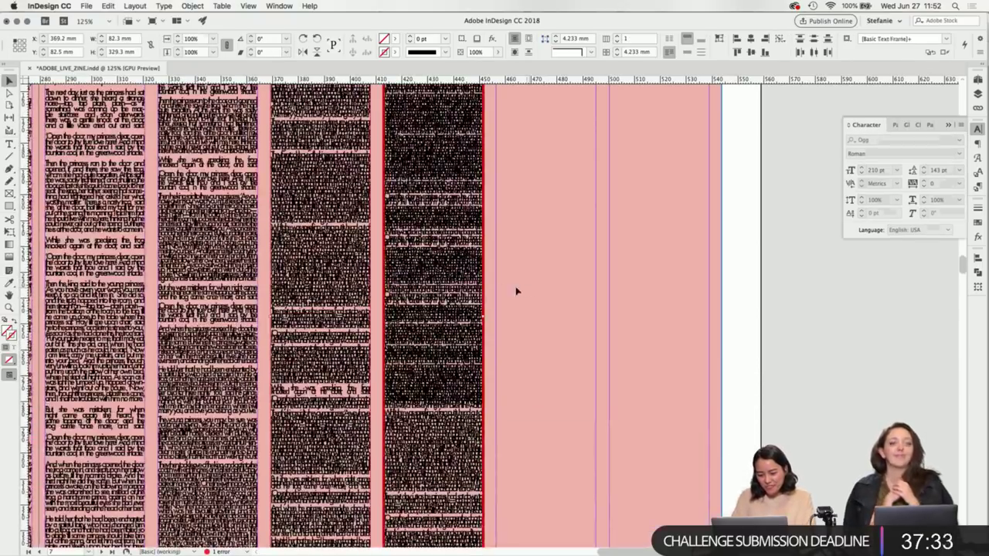
pyautogui.press('t')
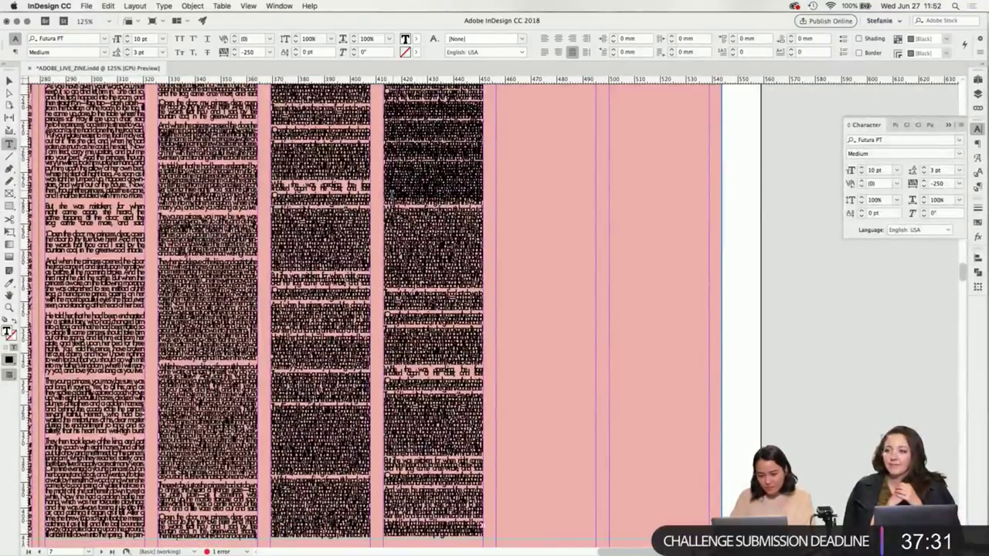
pyautogui.press('super+shift+End')
pyautogui.scroll(5, 564, 246)
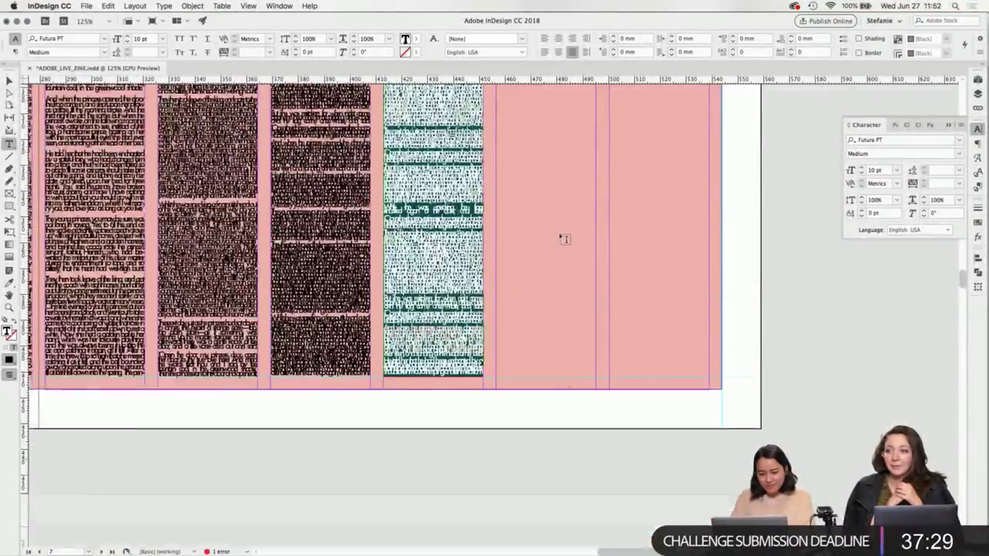
pyautogui.click(10, 282)
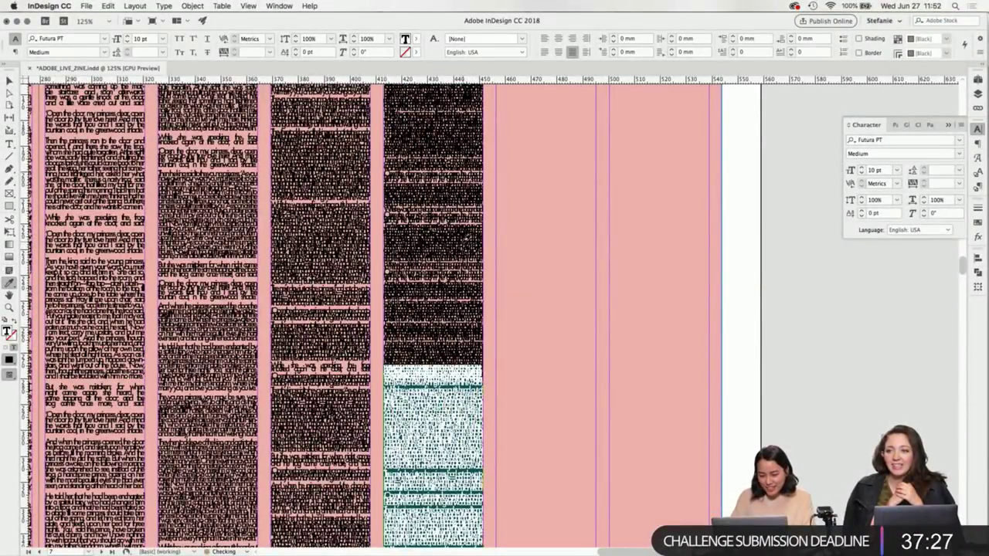
pyautogui.click(375, 261)
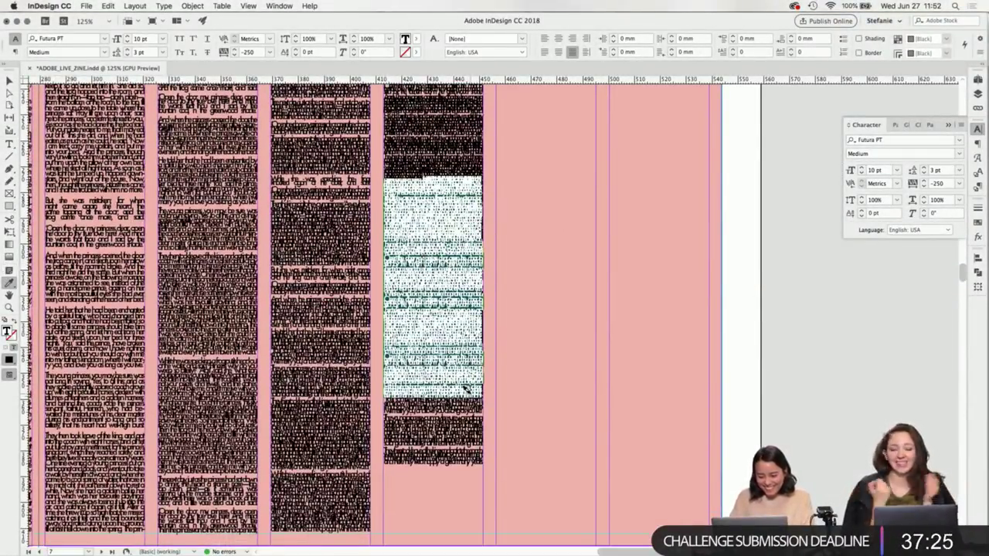
pyautogui.press('super+shift+a')
# Make column four's bottom line match the other lines' formatting.
pyautogui.press('v')
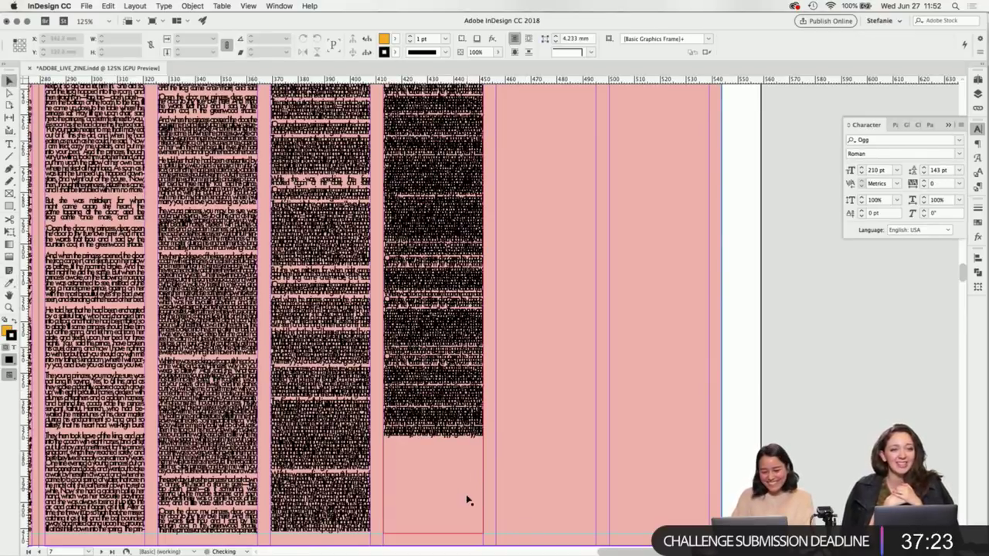
pyautogui.doubleClick(467, 500)
pyautogui.scroll(-1, 370, 309)
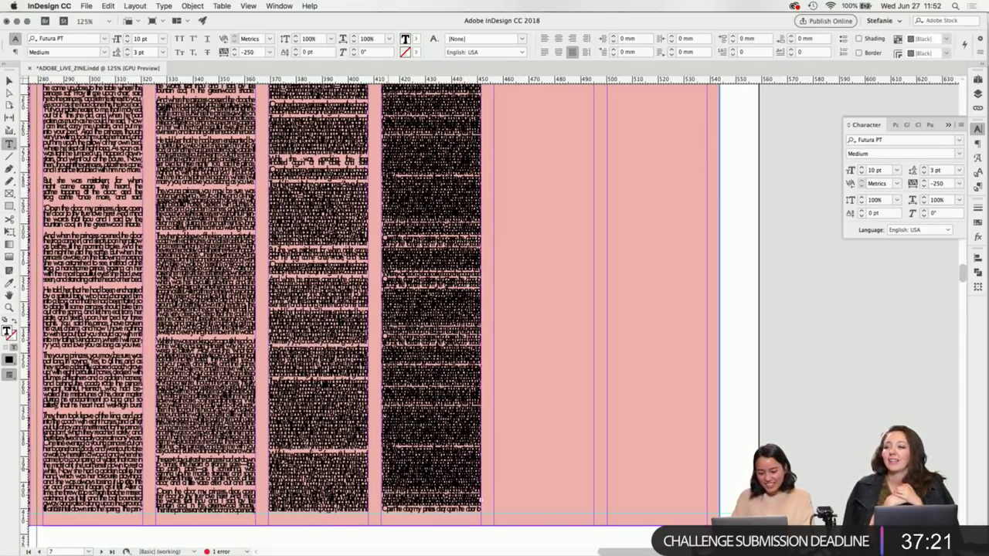
pyautogui.hotkey('shift', 'Up')
pyautogui.scroll(-5, 370, 309)
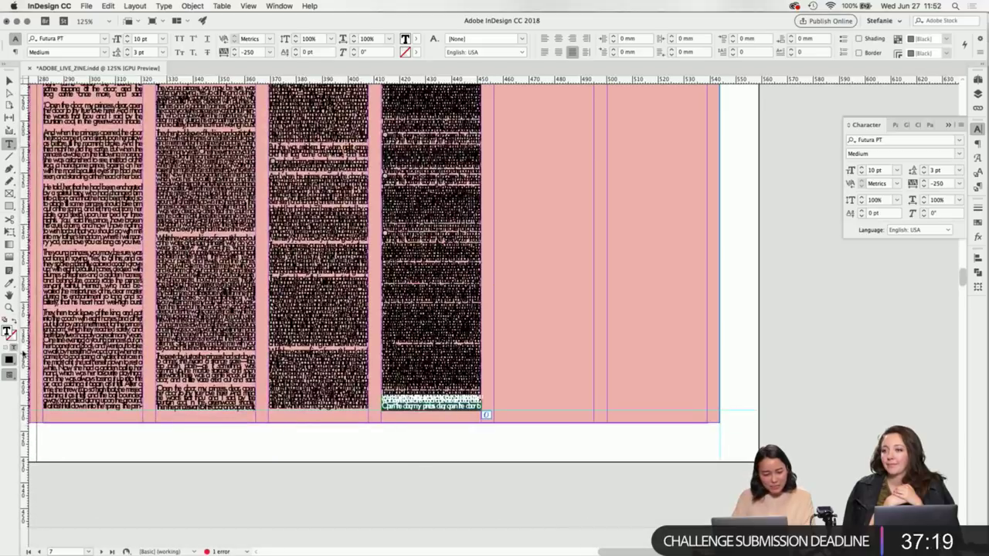
pyautogui.click(10, 284)
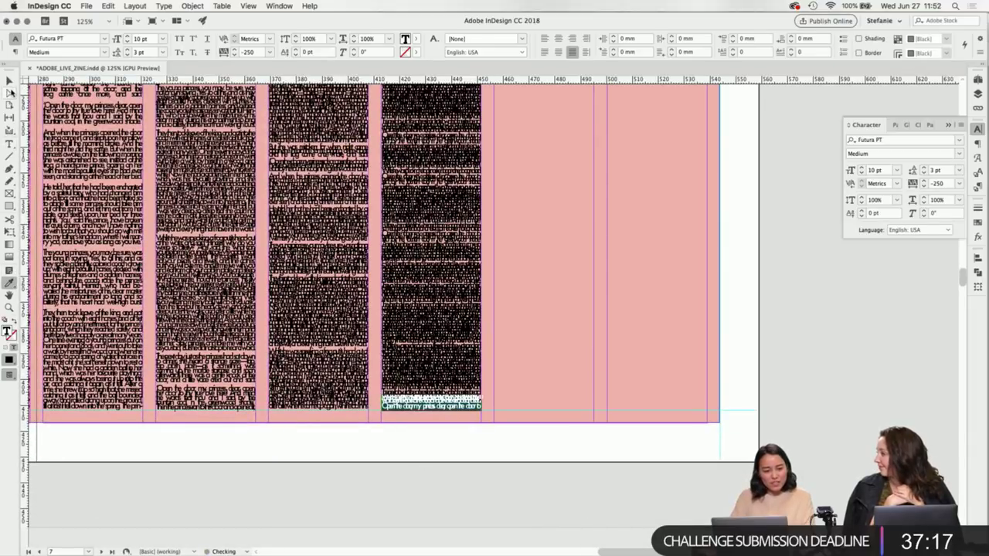
pyautogui.click(390, 408)
pyautogui.press('t')
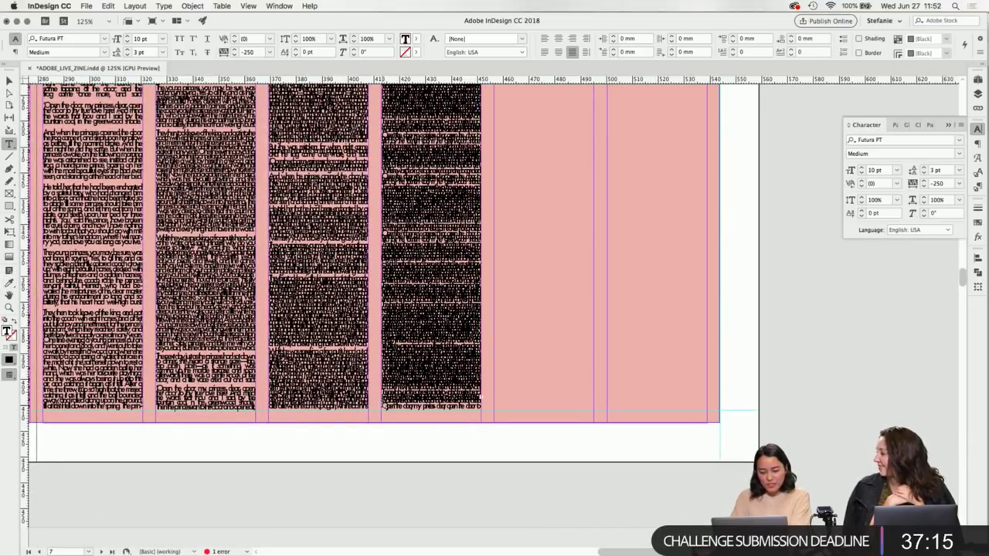
pyautogui.click(384, 406)
pyautogui.press('Escape')
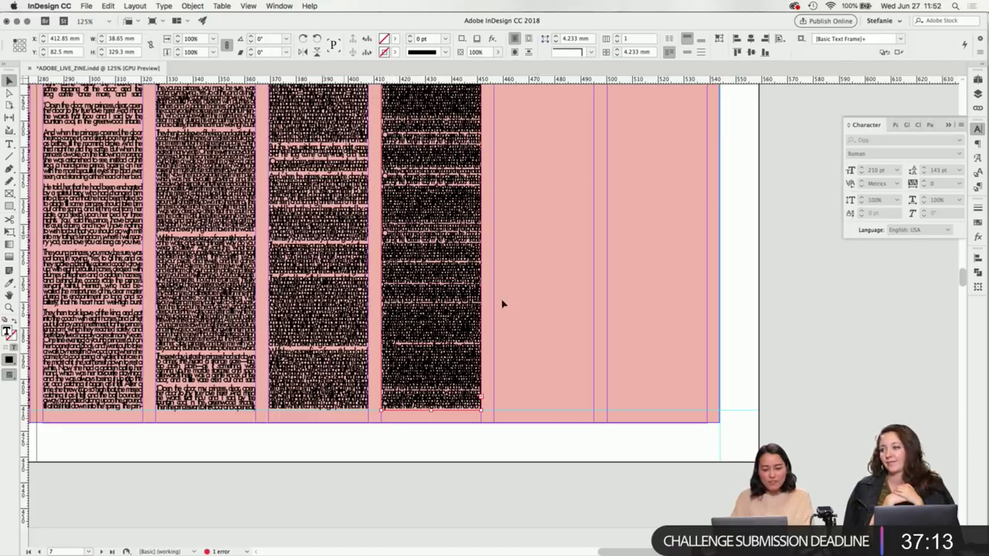
pyautogui.click(552, 443)
# Load the story's overflow text from the fourth column's frame.
pyautogui.scroll(5, 551, 443)
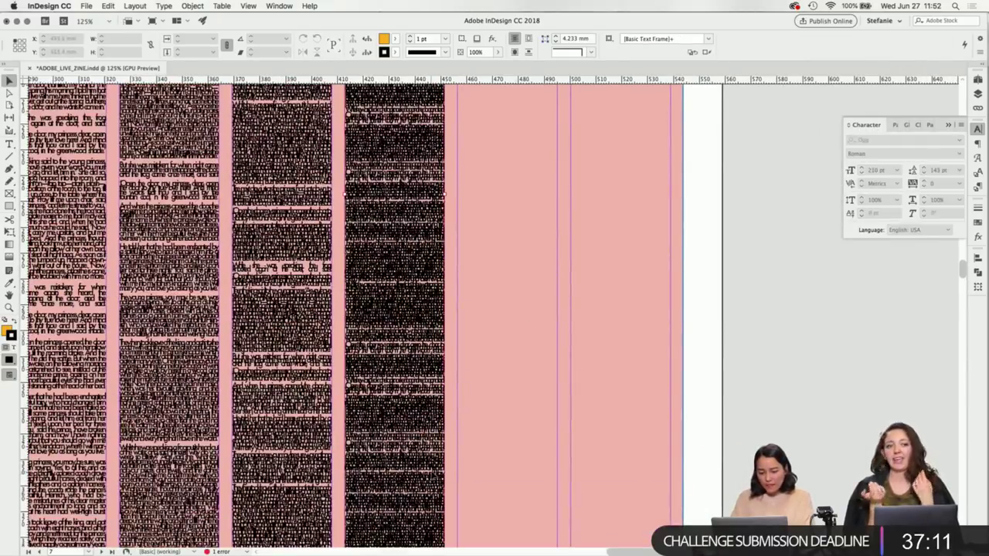
pyautogui.scroll(-3, 474, 468)
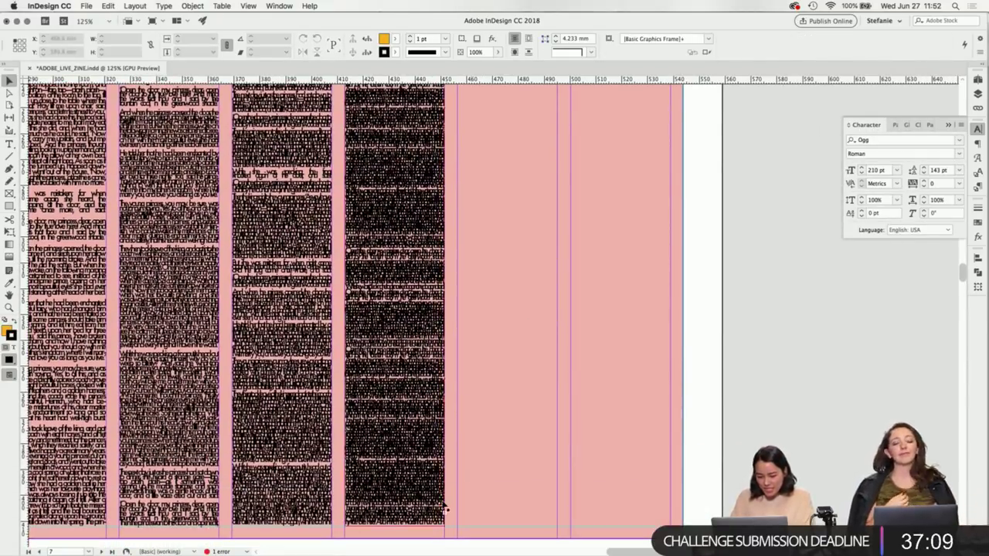
pyautogui.click(444, 498)
pyautogui.click(445, 516)
pyautogui.scroll(5, 493, 473)
# Flow the overflow text into a new fifth-column text frame.
pyautogui.scroll(5, 494, 473)
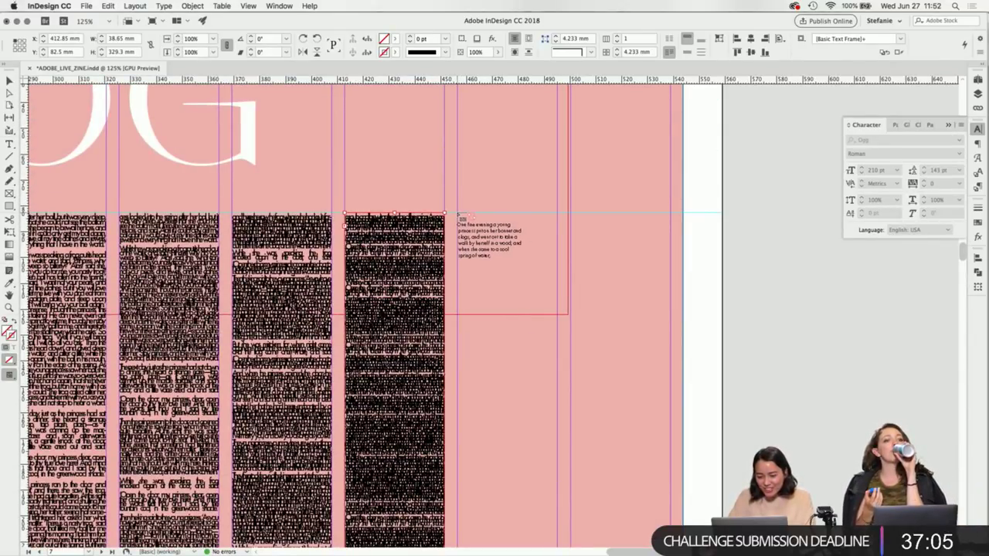
pyautogui.moveTo(458, 214); pyautogui.dragTo(557, 541)
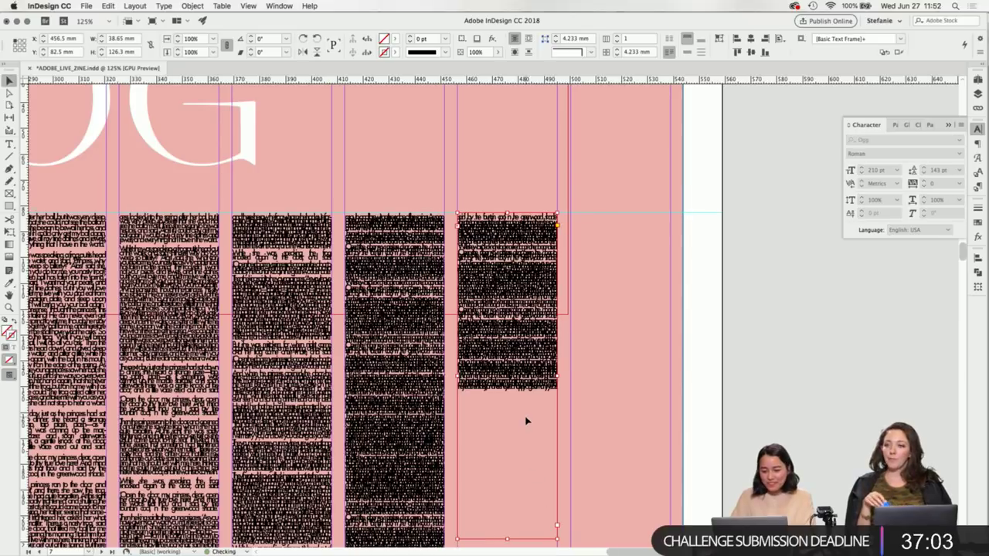
pyautogui.press('super+minus')
pyautogui.scroll(-10, 525, 421)
pyautogui.press('super+minus')
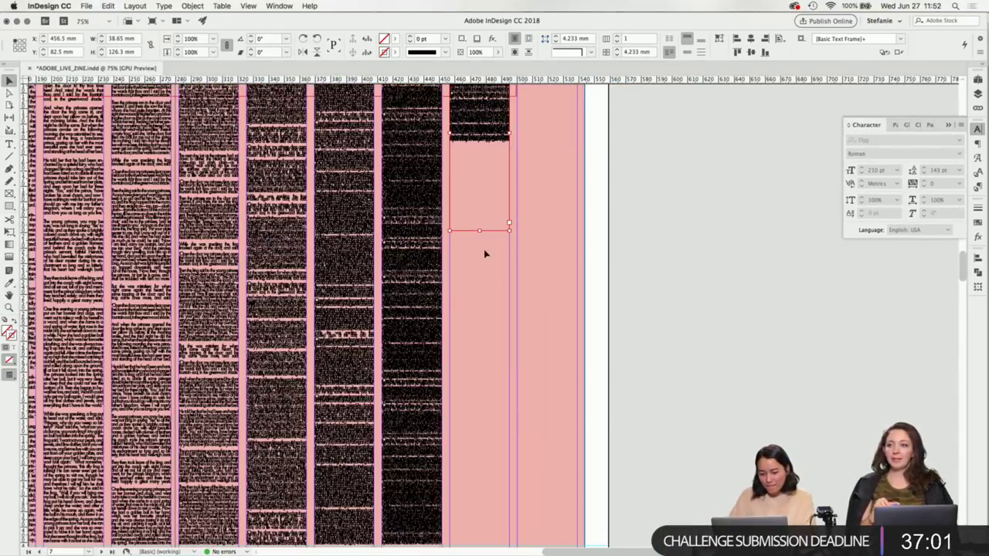
pyautogui.moveTo(479, 233); pyautogui.dragTo(497, 530)
pyautogui.scroll(-1, 487, 419)
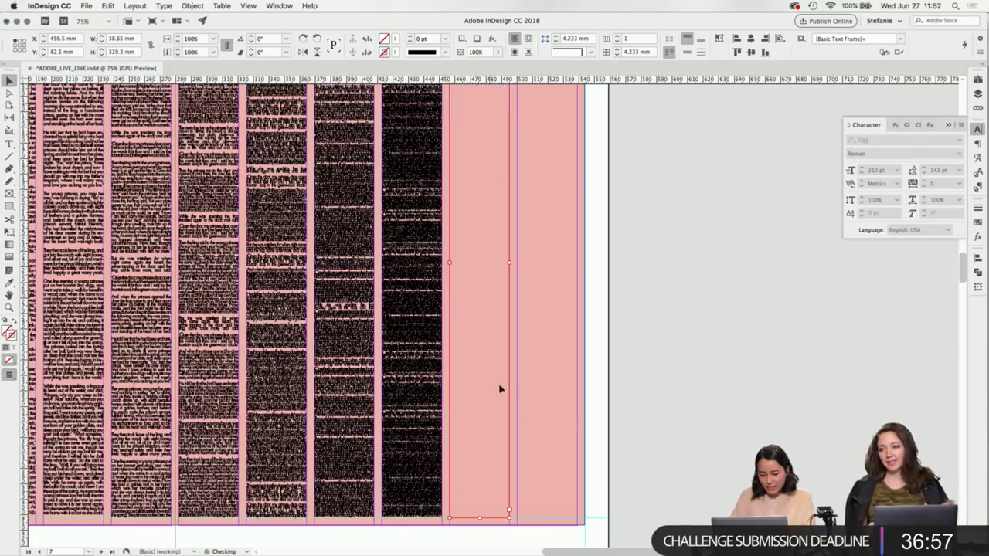
pyautogui.press('super+equal')
pyautogui.press('super+equal')
pyautogui.scroll(-3, 488, 259)
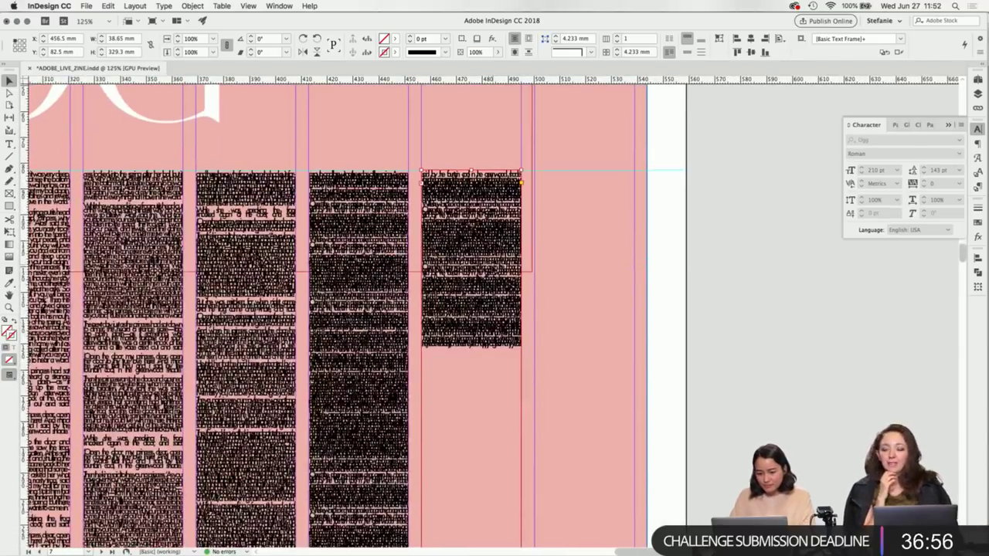
# Set all the fifth column's text to 2 pt leading and -300 tracking.
pyautogui.doubleClick(497, 370)
pyautogui.scroll(-4, 499, 371)
pyautogui.scroll(-10, 497, 359)
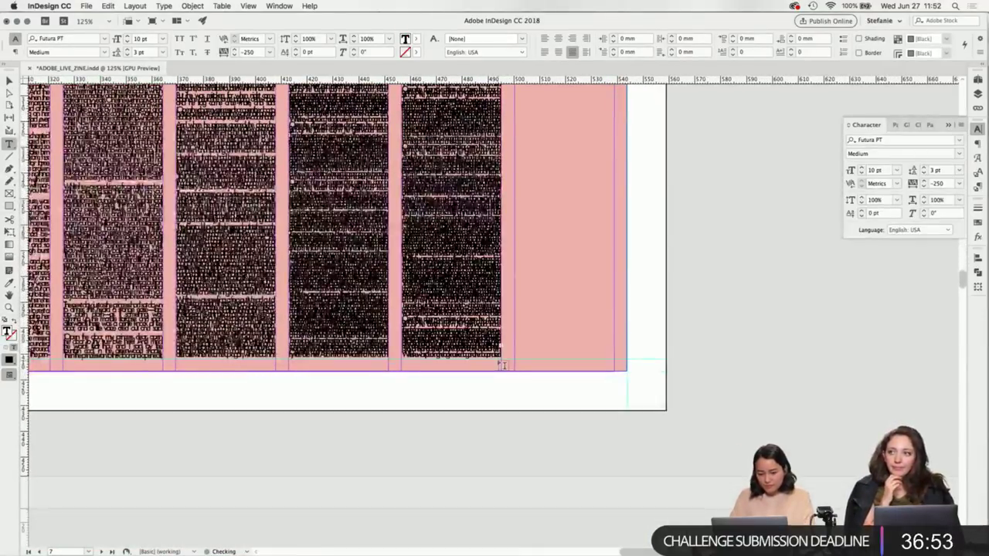
pyautogui.scroll(5, 263, 317)
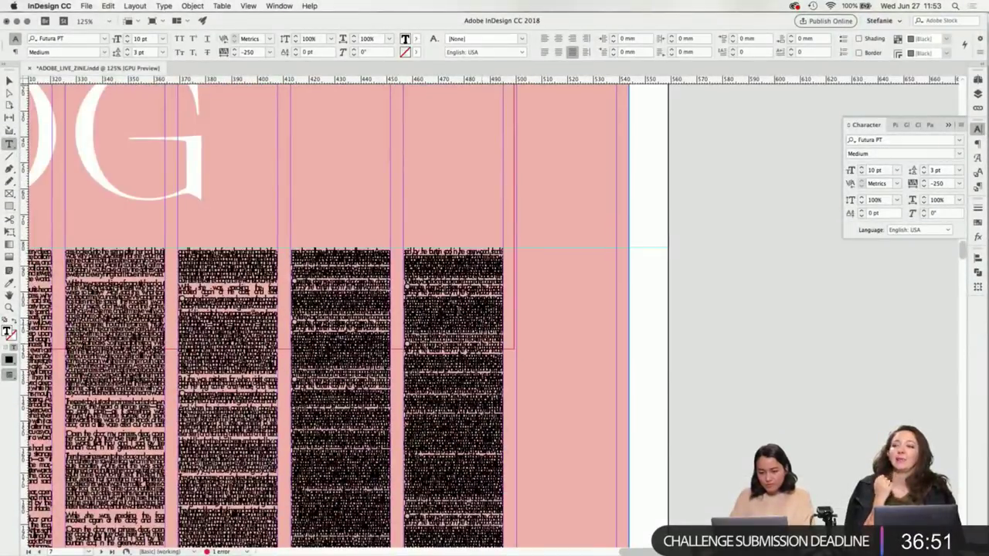
pyautogui.press('super+a')
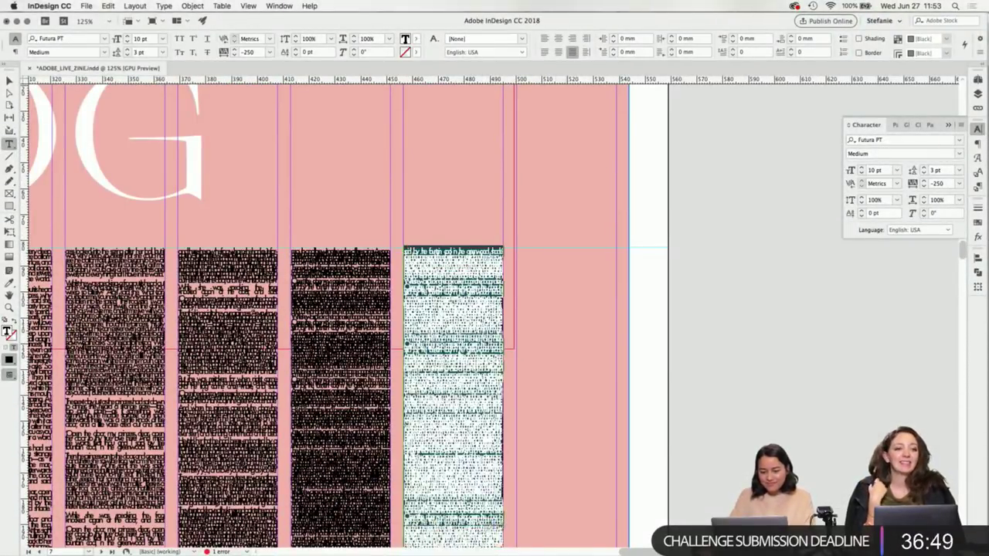
pyautogui.scroll(-5, 340, 317)
pyautogui.scroll(-3, 578, 439)
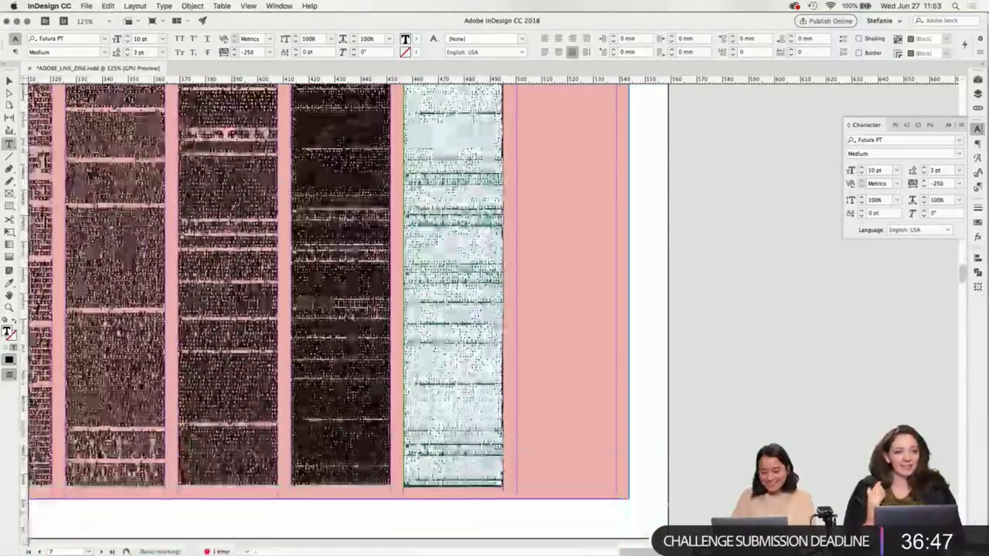
pyautogui.scroll(3, 571, 345)
pyautogui.scroll(3, 572, 344)
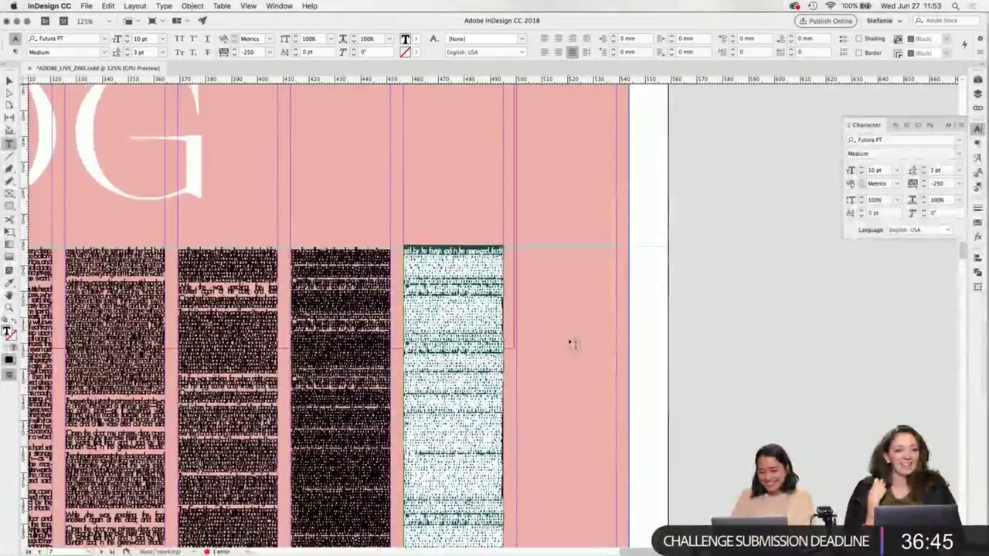
pyautogui.click(924, 173)
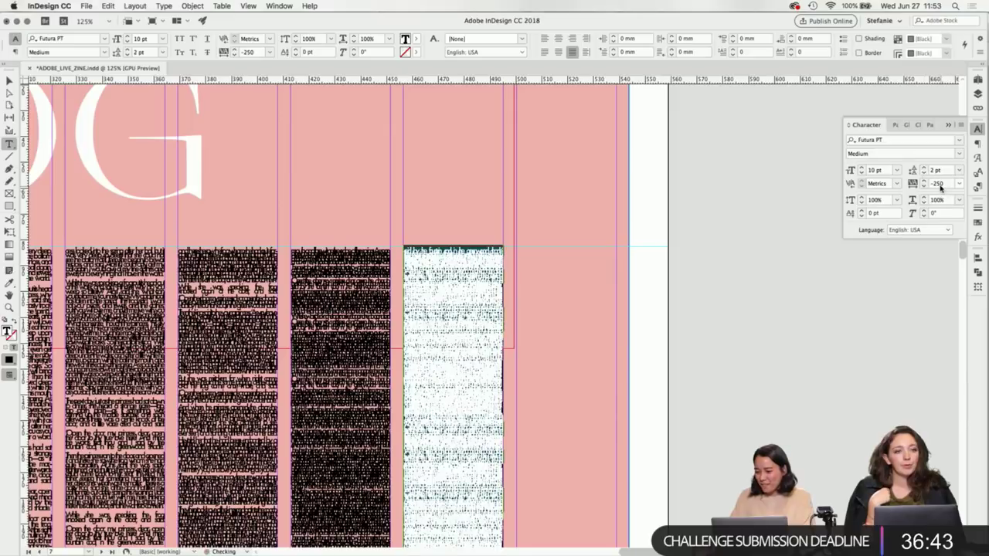
pyautogui.click(940, 183)
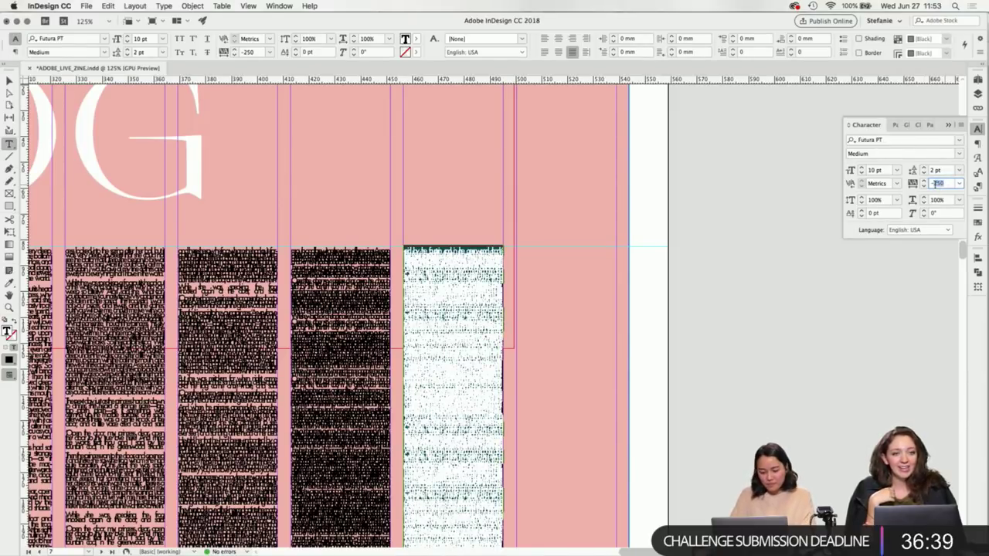
pyautogui.press('Return')
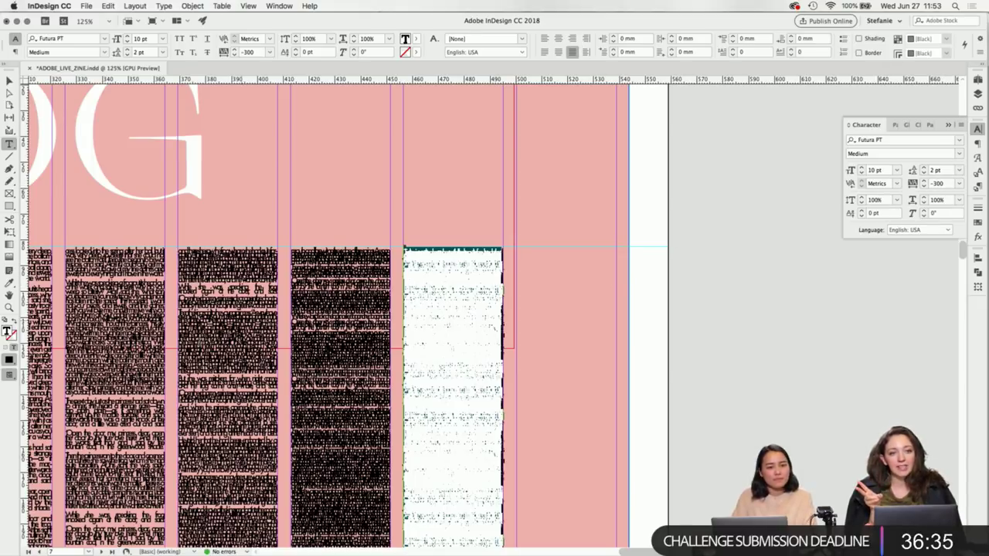
pyautogui.click(416, 309)
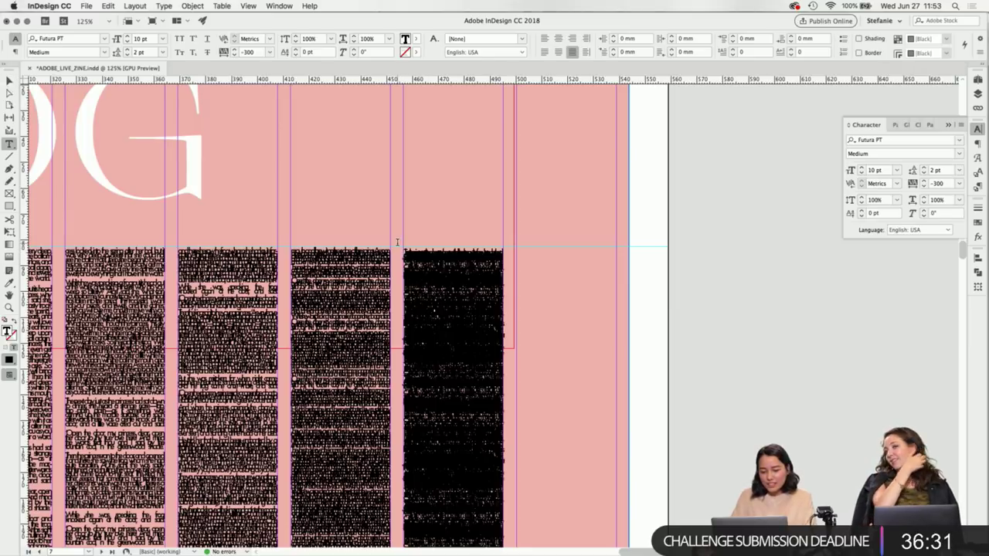
# Eyedropper the 2 pt leading, -300 tracking onto the column's remaining unformatted text.
pyautogui.press('Escape')
pyautogui.press('Escape')
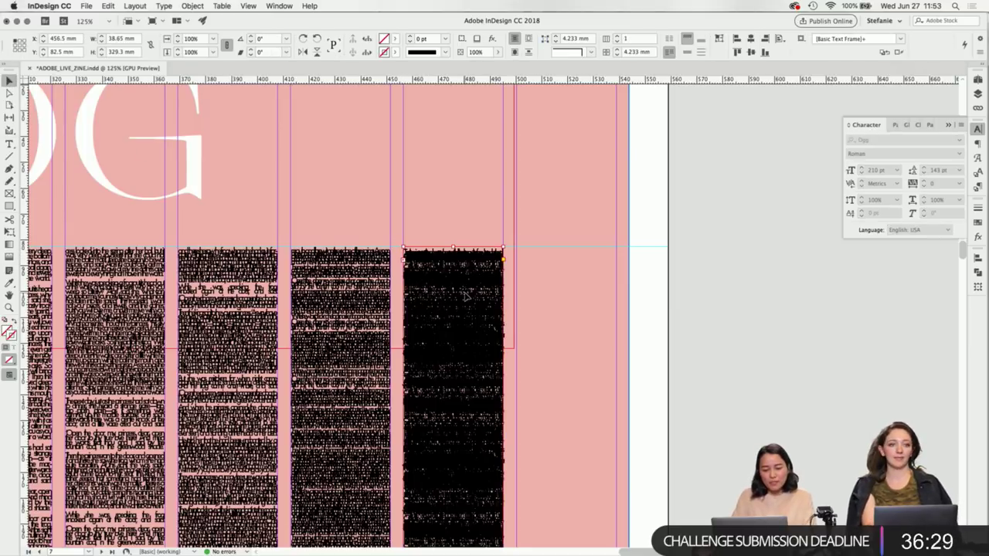
pyautogui.scroll(-2, 486, 301)
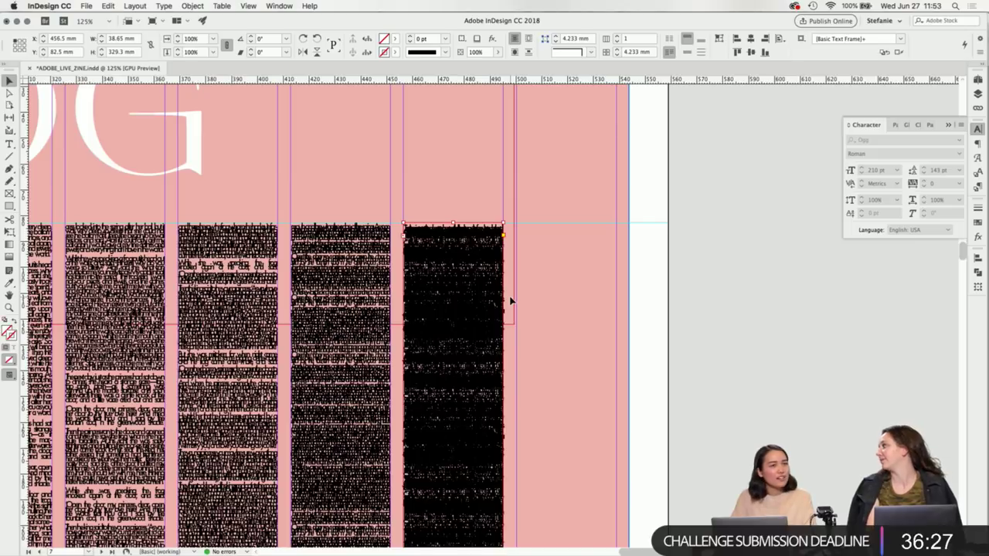
pyautogui.scroll(-5, 510, 301)
pyautogui.press('t')
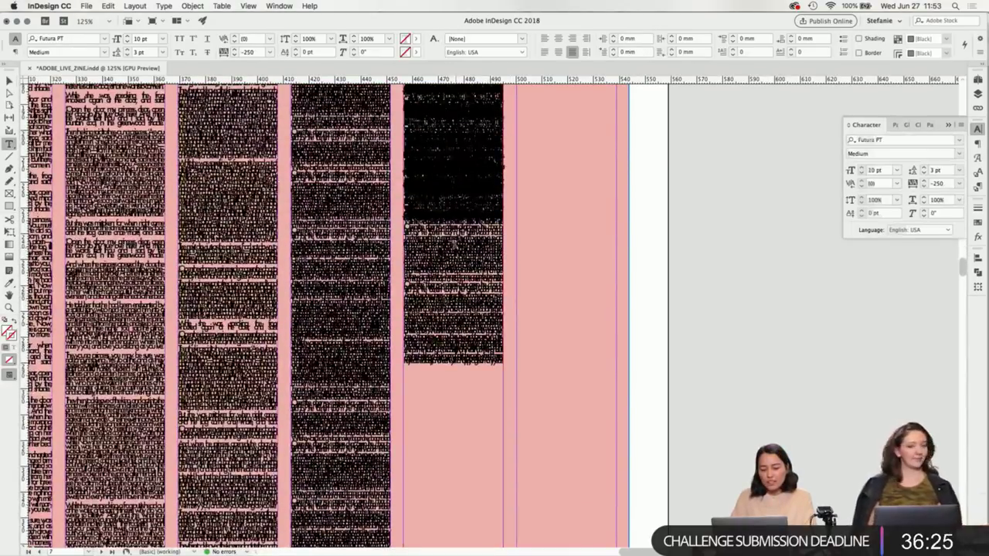
pyautogui.moveTo(404, 202); pyautogui.dragTo(501, 363)
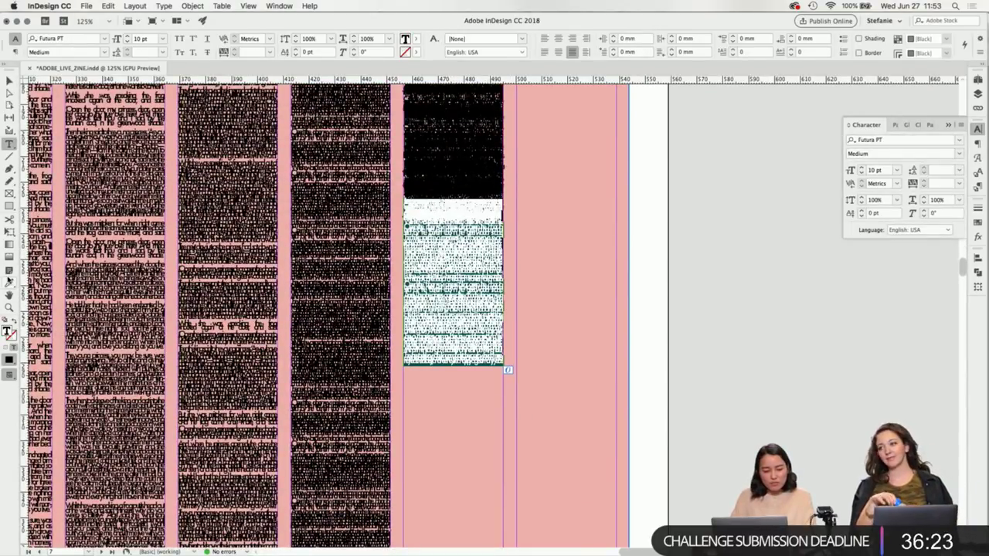
pyautogui.click(10, 283)
pyautogui.click(208, 269)
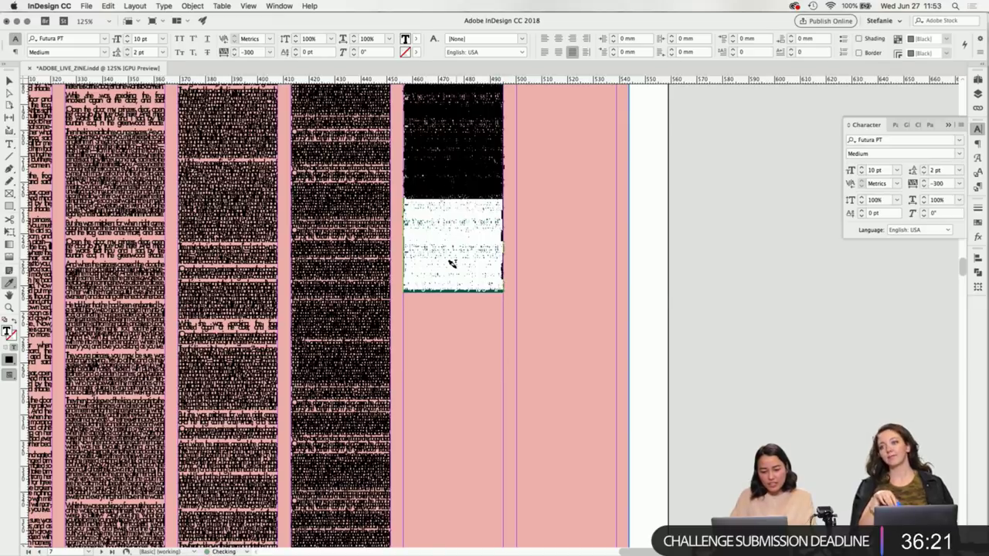
pyautogui.press('v')
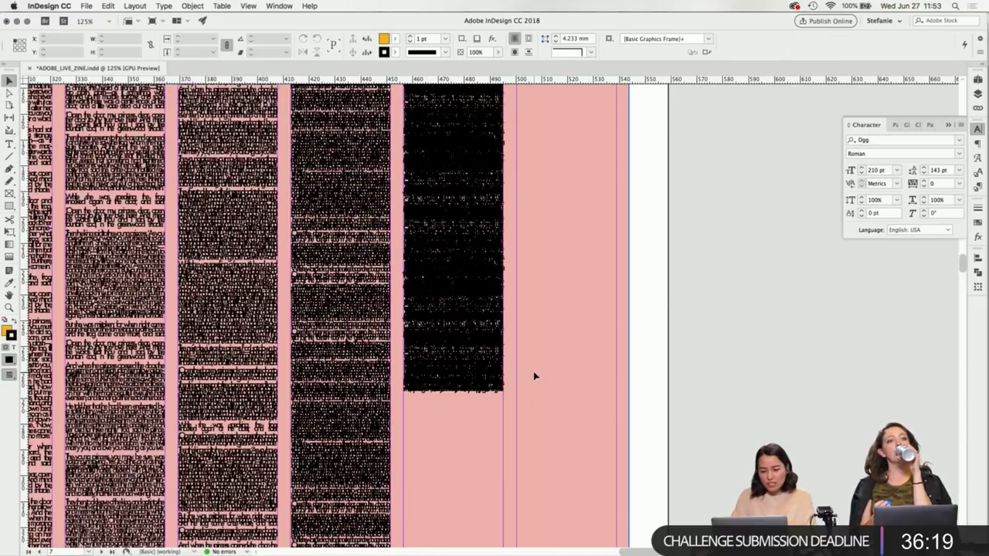
# Paste more dense text so the column extends to the page bottom.
pyautogui.doubleClick(500, 401)
pyautogui.scroll(-2, 500, 405)
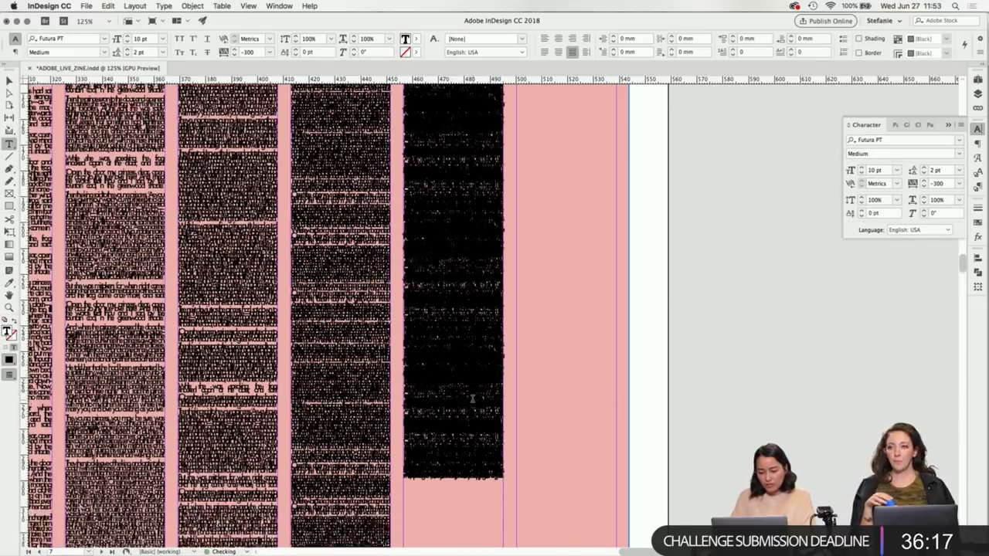
pyautogui.press('cmd+v')
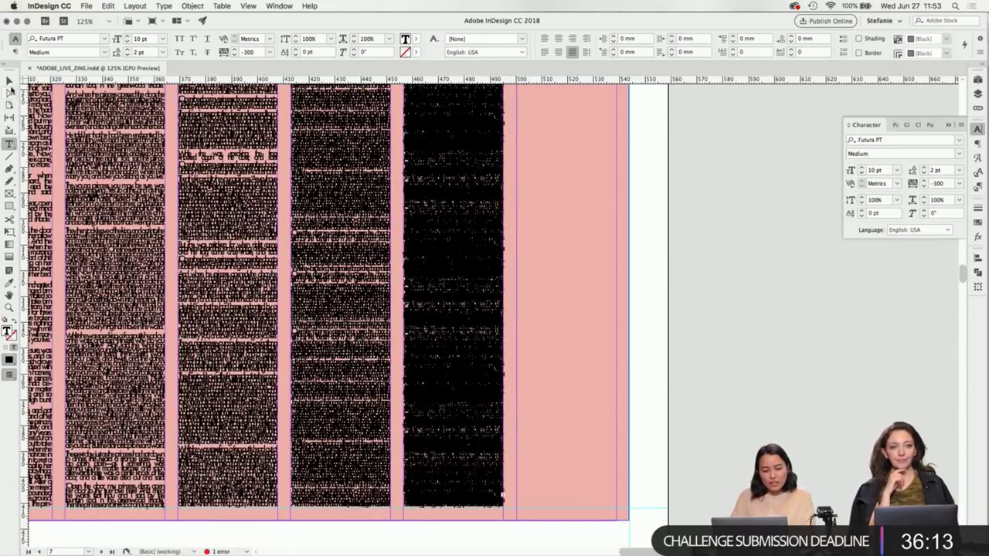
pyautogui.press('Escape')
pyautogui.hscroll(3, 537, 455)
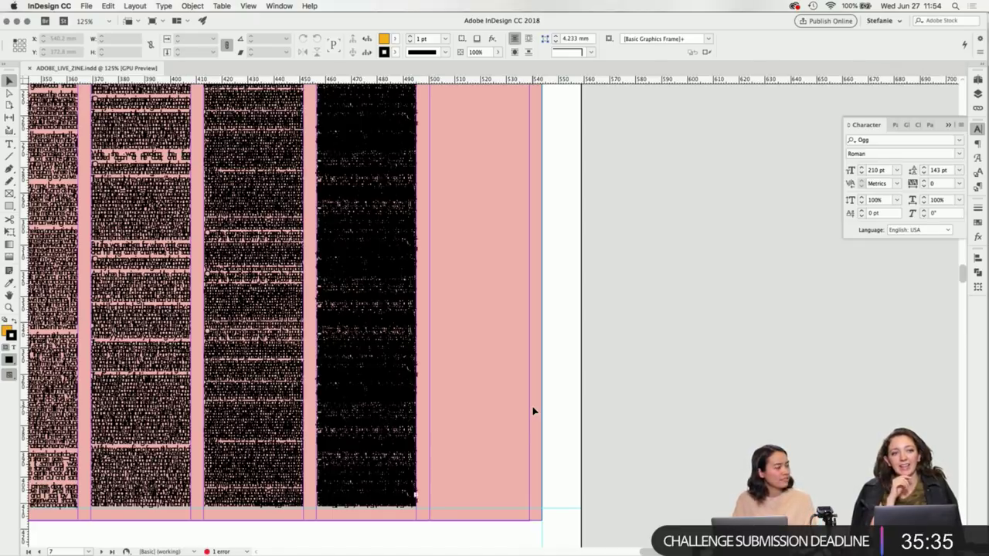
# Thread the overset text into a new last-column frame extended to the page bottom.
pyautogui.click(416, 497)
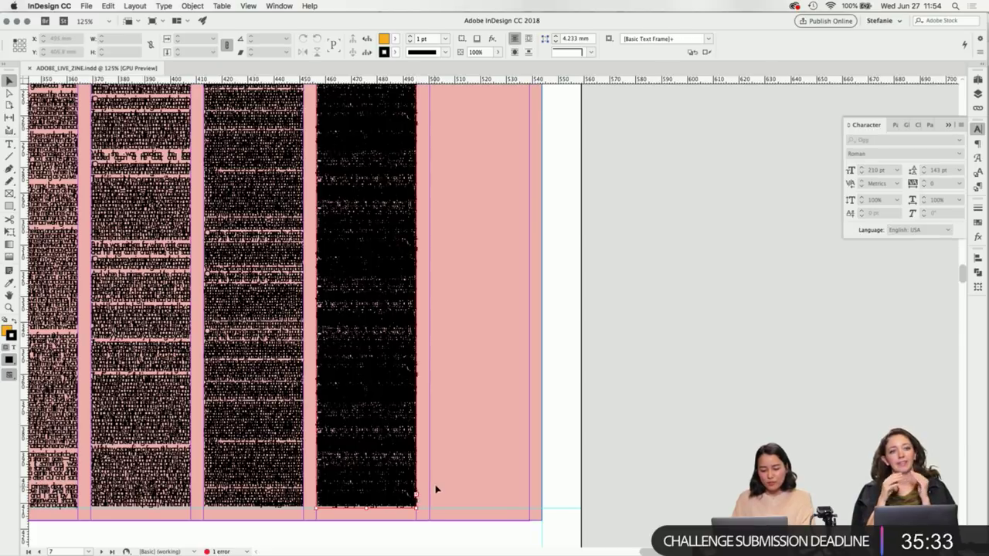
pyautogui.click(416, 502)
pyautogui.scroll(6, 457, 462)
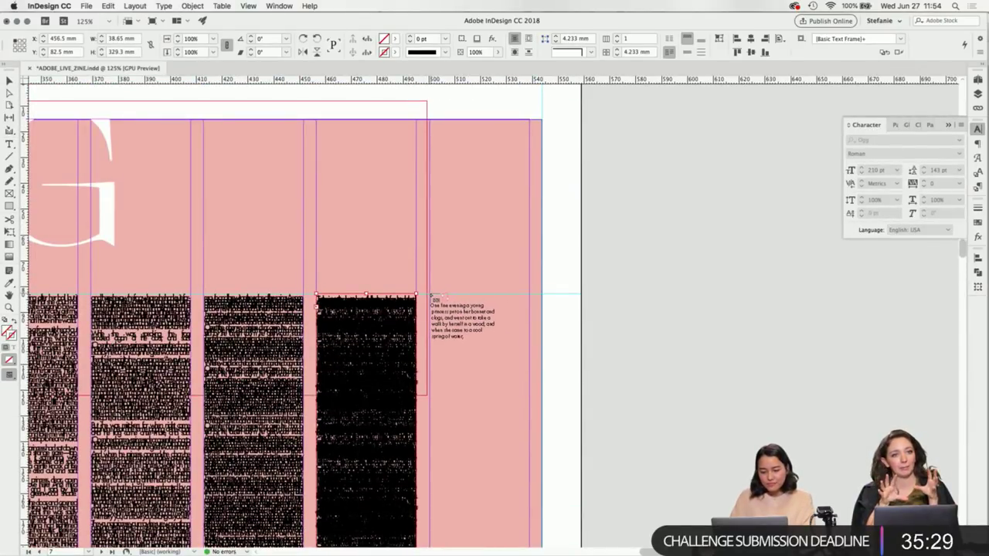
pyautogui.moveTo(430, 294); pyautogui.dragTo(530, 536)
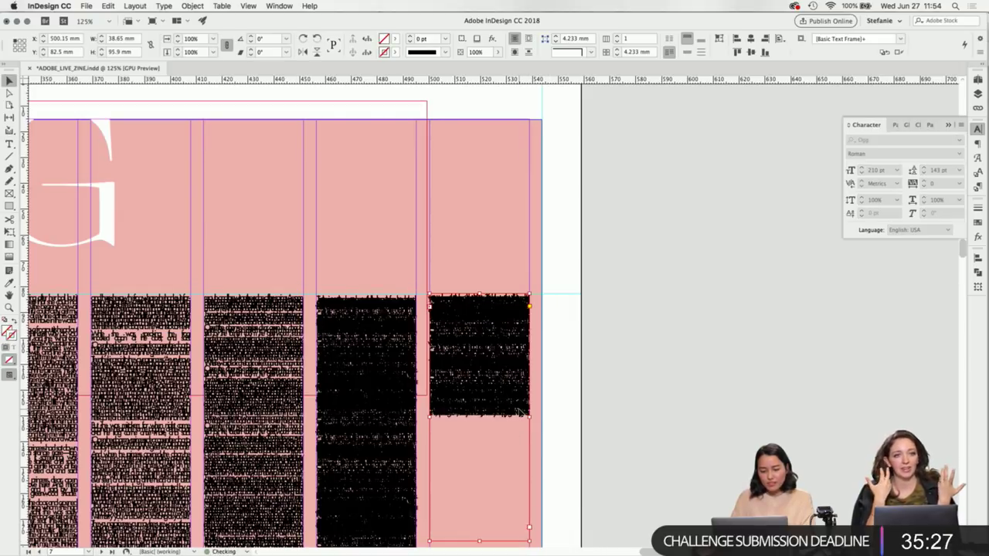
pyautogui.scroll(-5, 518, 413)
pyautogui.moveTo(479, 319); pyautogui.dragTo(485, 475)
pyautogui.scroll(-5, 485, 471)
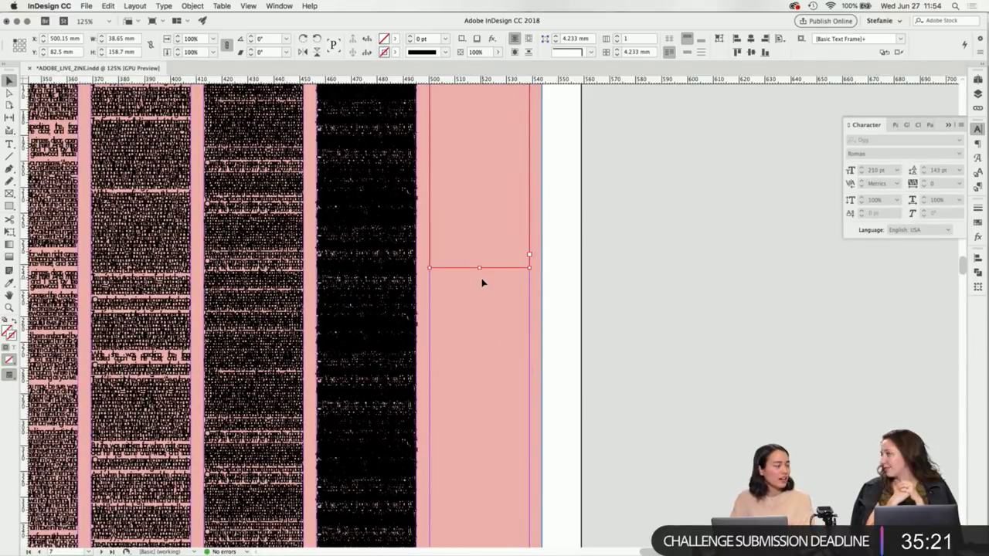
pyautogui.scroll(-1, 492, 276)
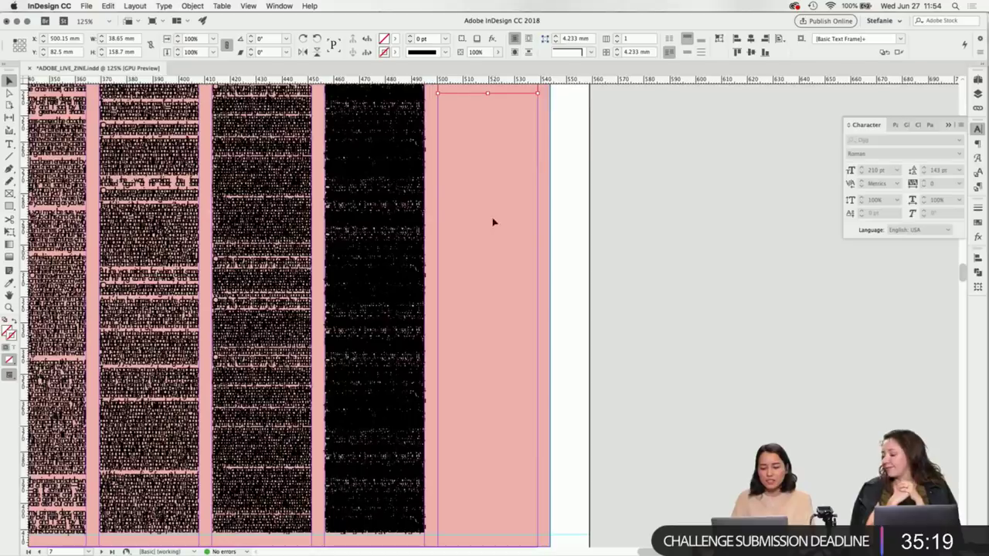
pyautogui.moveTo(488, 93); pyautogui.dragTo(499, 340)
pyautogui.scroll(-5, 499, 337)
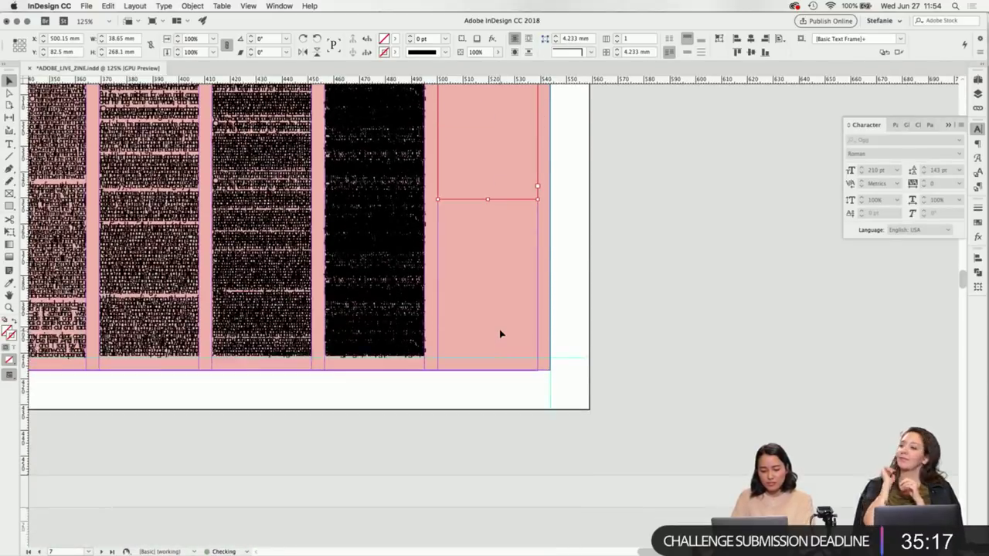
pyautogui.moveTo(487, 198); pyautogui.dragTo(496, 357)
pyautogui.click(565, 322)
pyautogui.scroll(10, 564, 322)
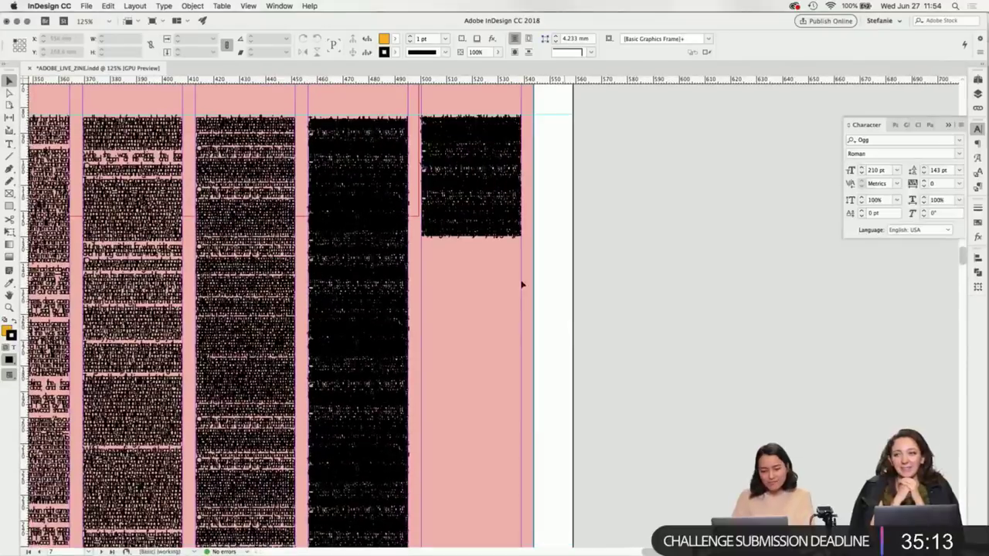
# Select all the story text in the new frame and set kerning to Metrics.
pyautogui.click(483, 262)
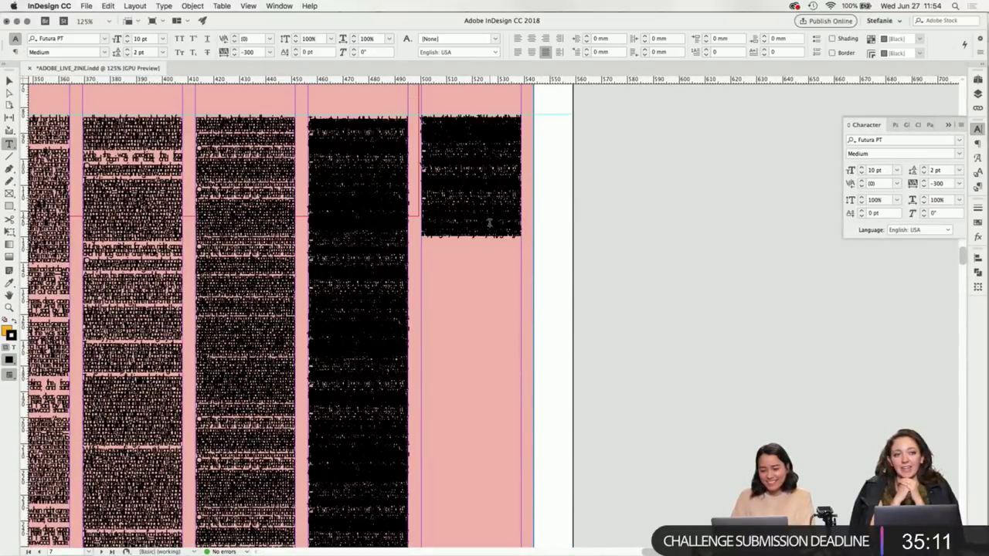
pyautogui.press('super+a')
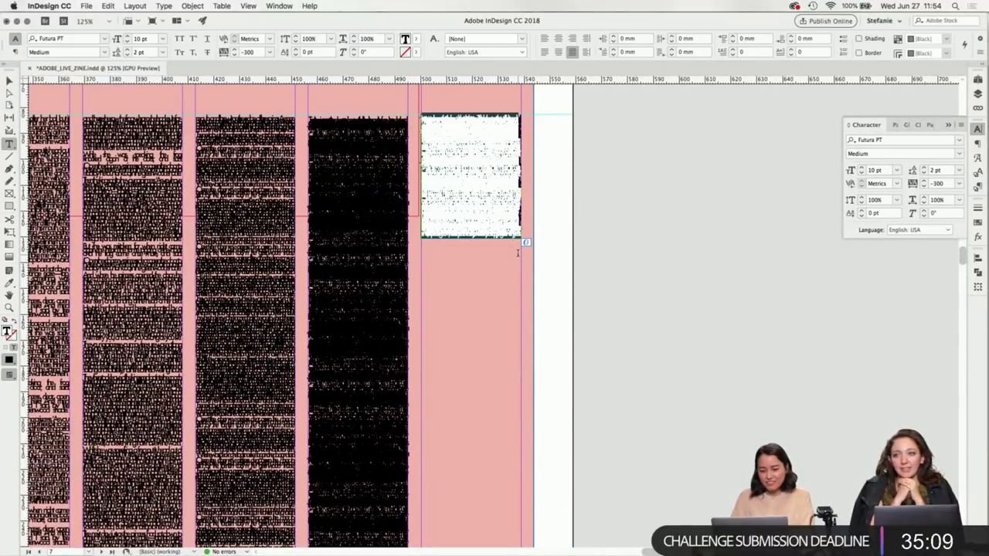
pyautogui.press('Escape')
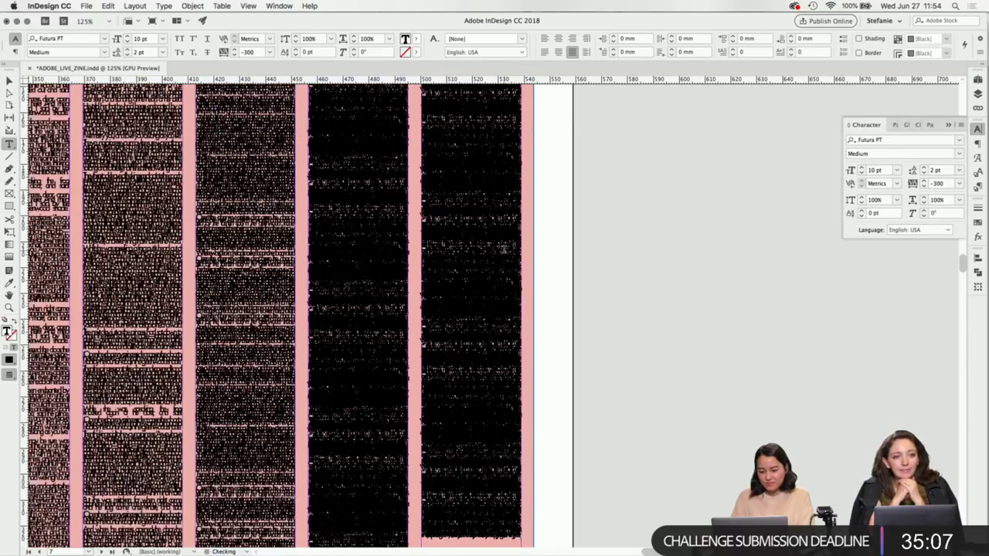
pyautogui.scroll(-2, 506, 249)
pyautogui.scroll(-5, 506, 252)
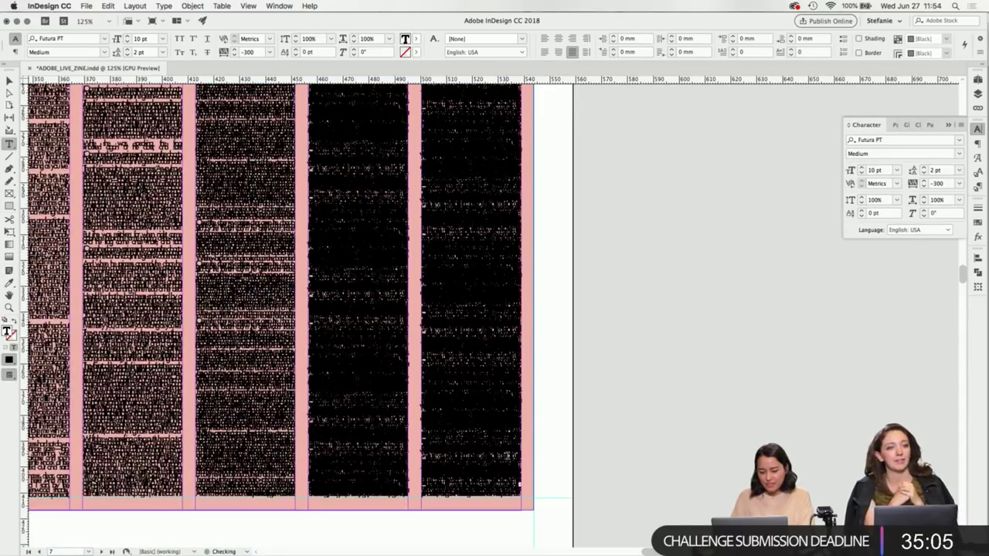
pyautogui.scroll(10, 492, 358)
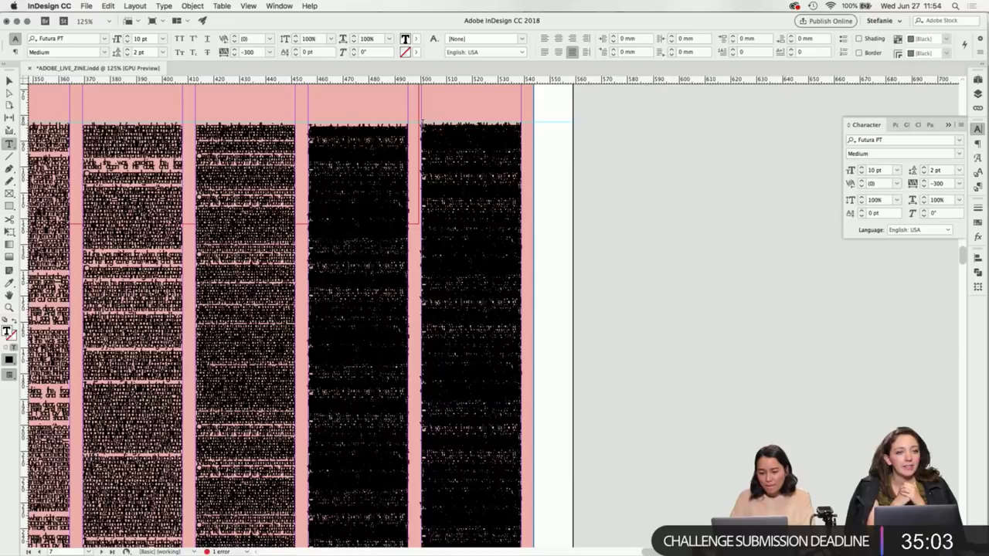
pyautogui.press('super+z')
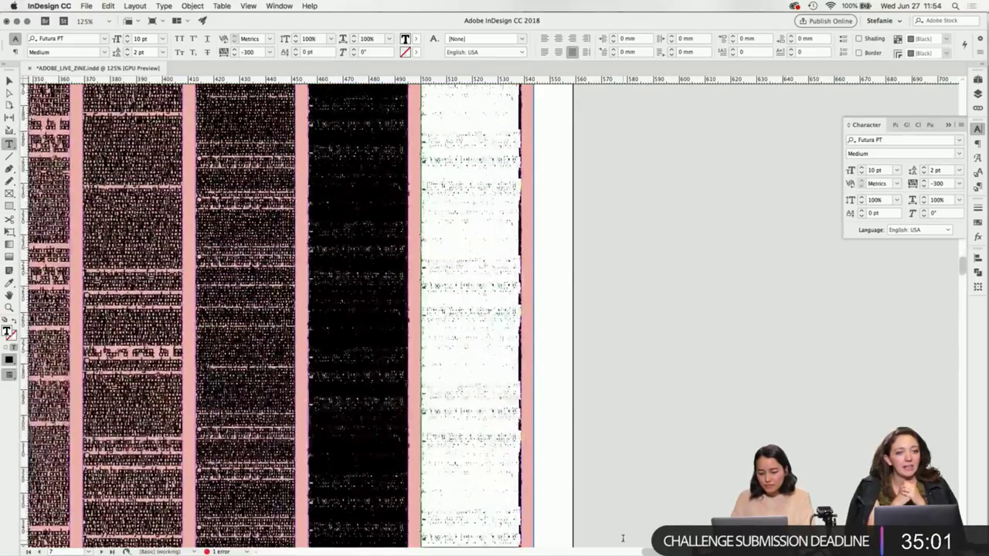
pyautogui.scroll(-2, 624, 550)
pyautogui.scroll(-4, 624, 549)
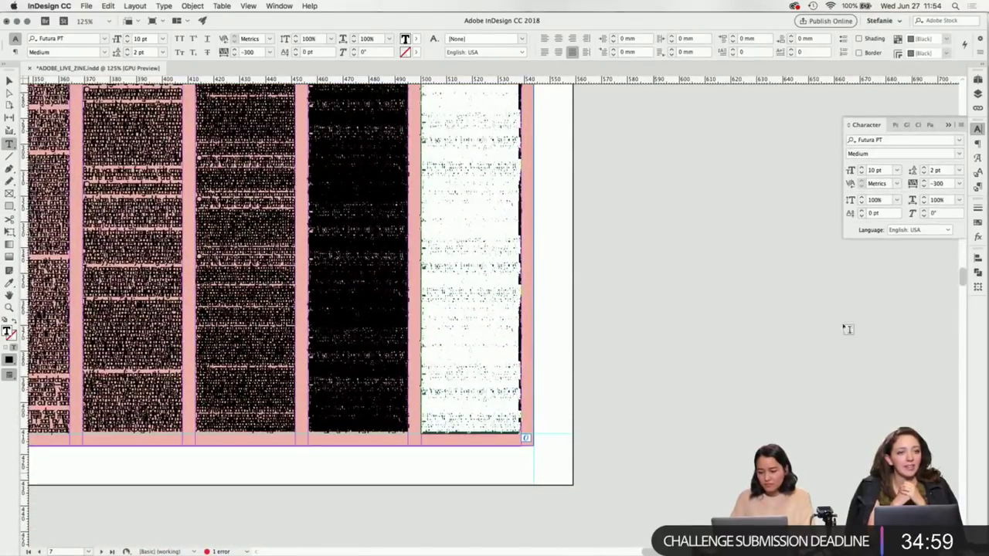
# Tighten the text's leading from 2 pt to 1 pt.
pyautogui.click(924, 173)
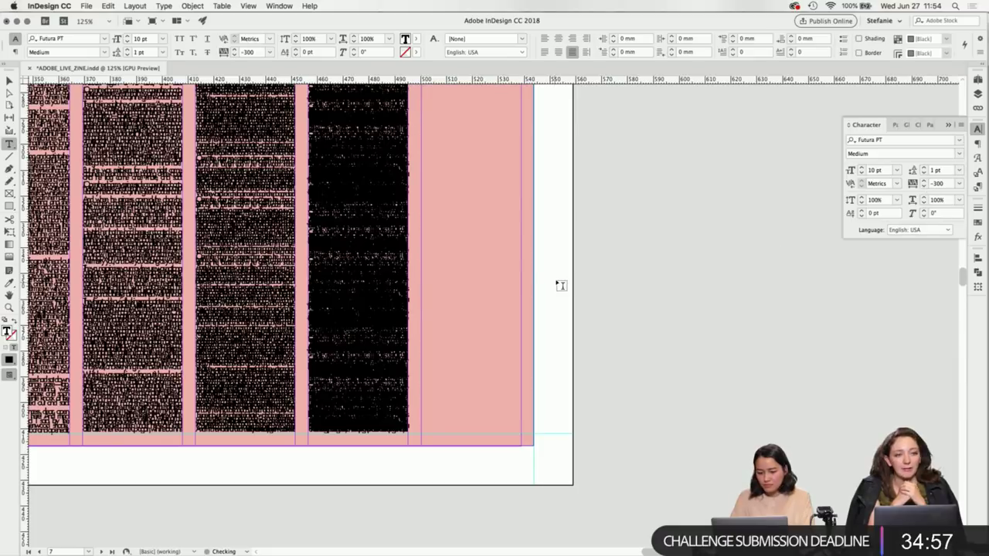
pyautogui.scroll(3, 561, 282)
pyautogui.press('super+shift+z')
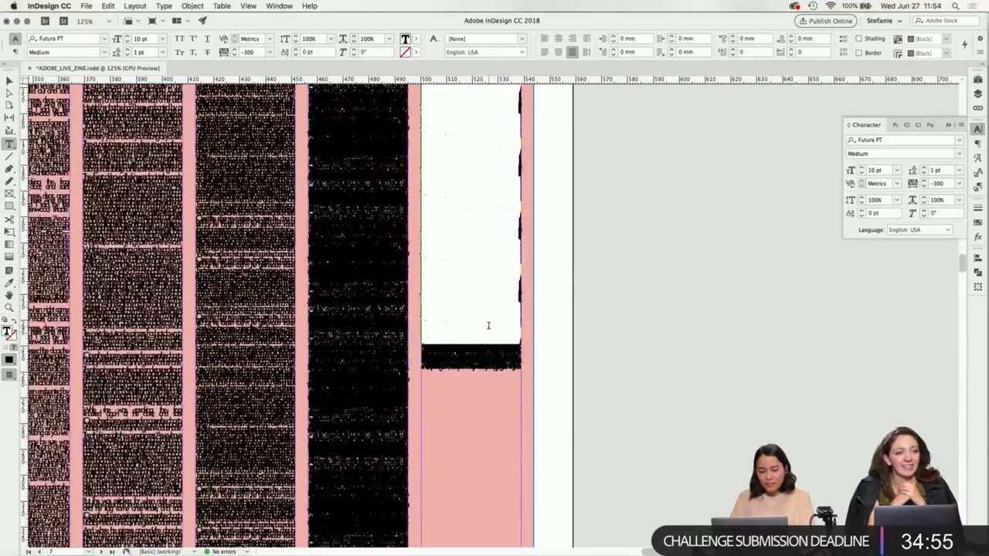
pyautogui.press('super+z')
pyautogui.click(9, 282)
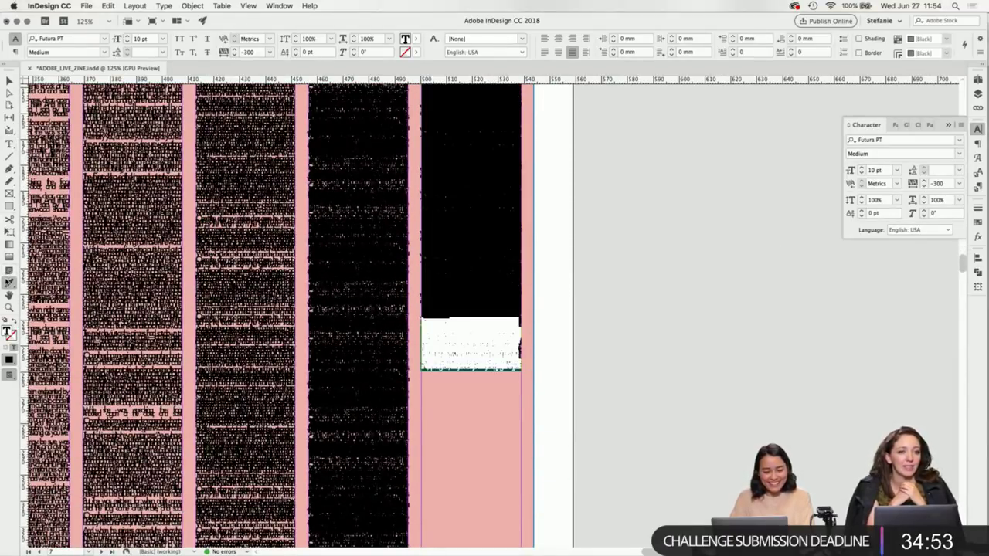
pyautogui.click(489, 299)
pyautogui.press('t')
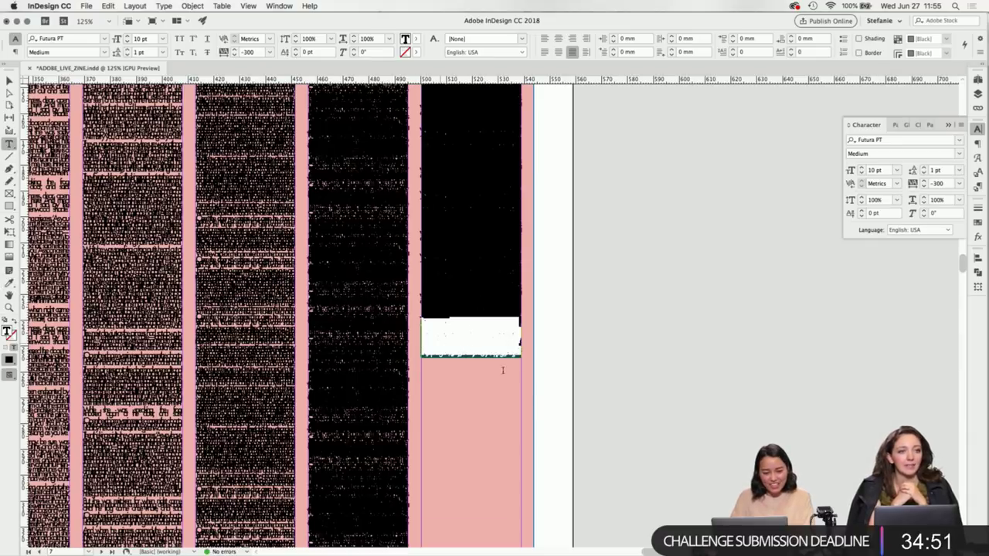
pyautogui.click(492, 394)
# Delete the excess text and surplus lines at the end of the last column.
pyautogui.moveTo(512, 498); pyautogui.dragTo(443, 326)
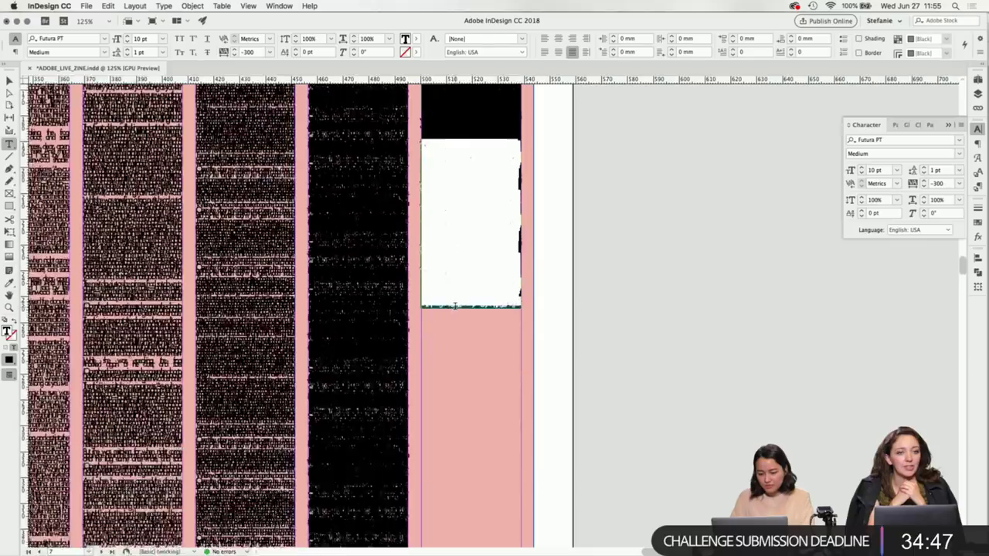
pyautogui.press('BackSpace')
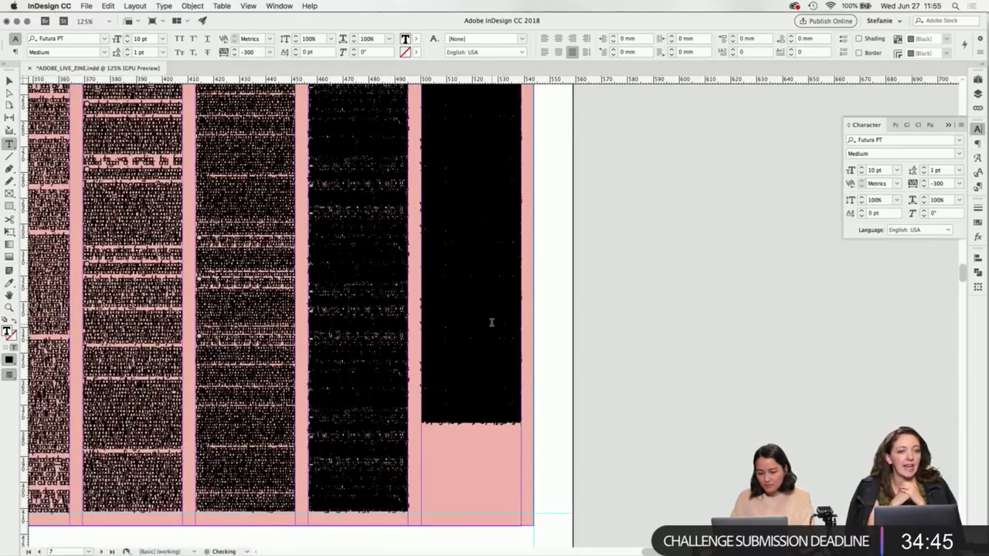
pyautogui.scroll(-2, 489, 322)
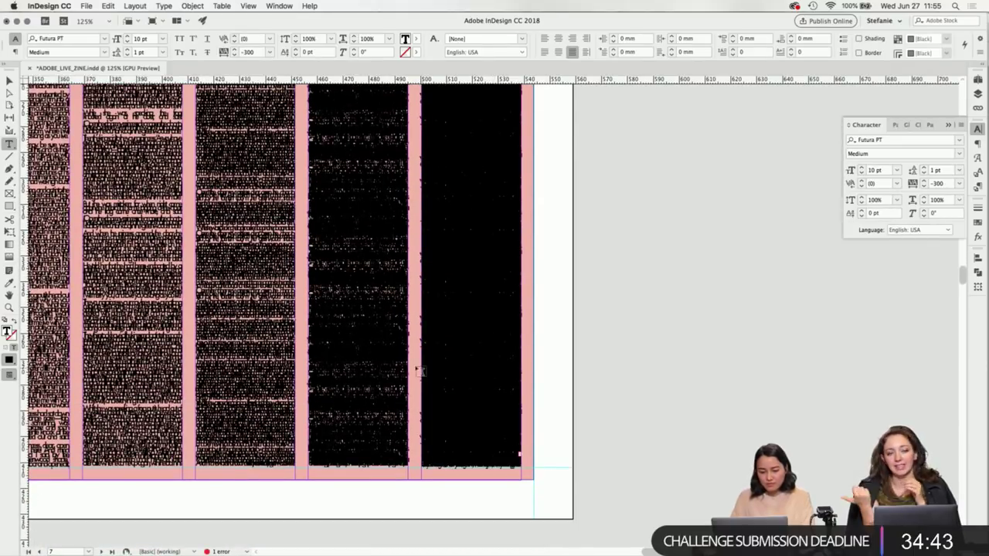
pyautogui.moveTo(421, 362); pyautogui.dragTo(525, 383)
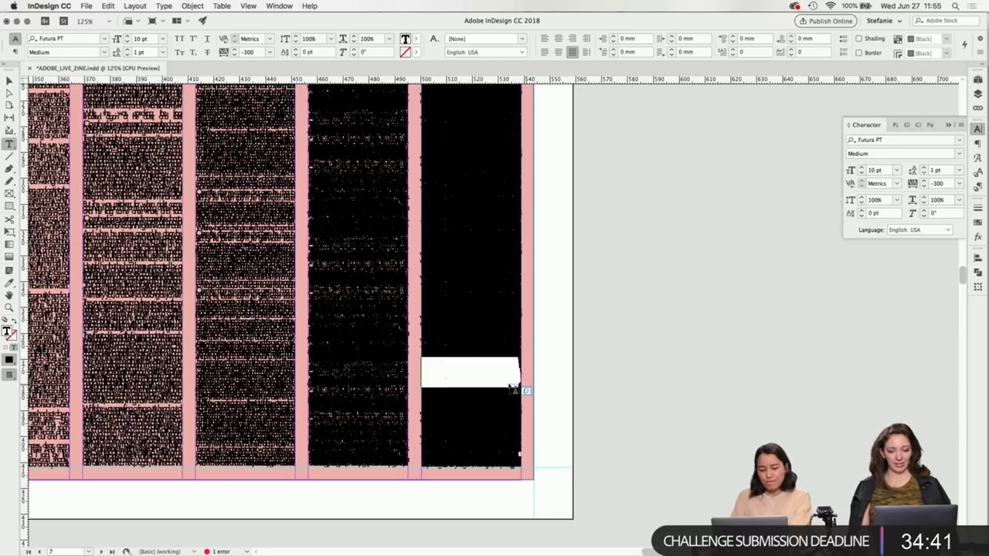
pyautogui.press('BackSpace')
pyautogui.moveTo(421, 359); pyautogui.dragTo(545, 384)
pyautogui.press('BackSpace')
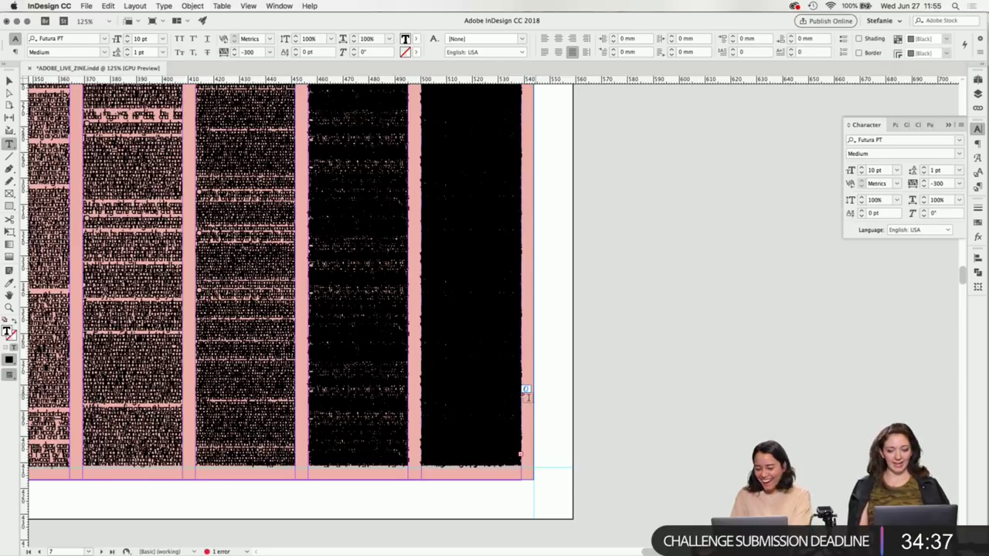
pyautogui.moveTo(423, 364); pyautogui.dragTo(541, 379)
pyautogui.press('BackSpace')
pyautogui.moveTo(422, 369); pyautogui.dragTo(543, 379)
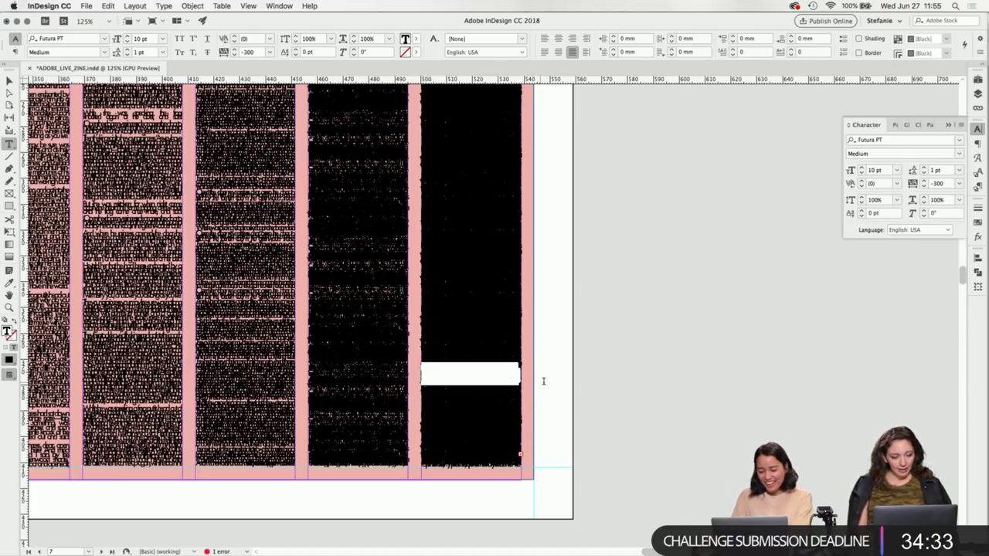
pyautogui.press('BackSpace')
pyautogui.moveTo(422, 368); pyautogui.dragTo(540, 383)
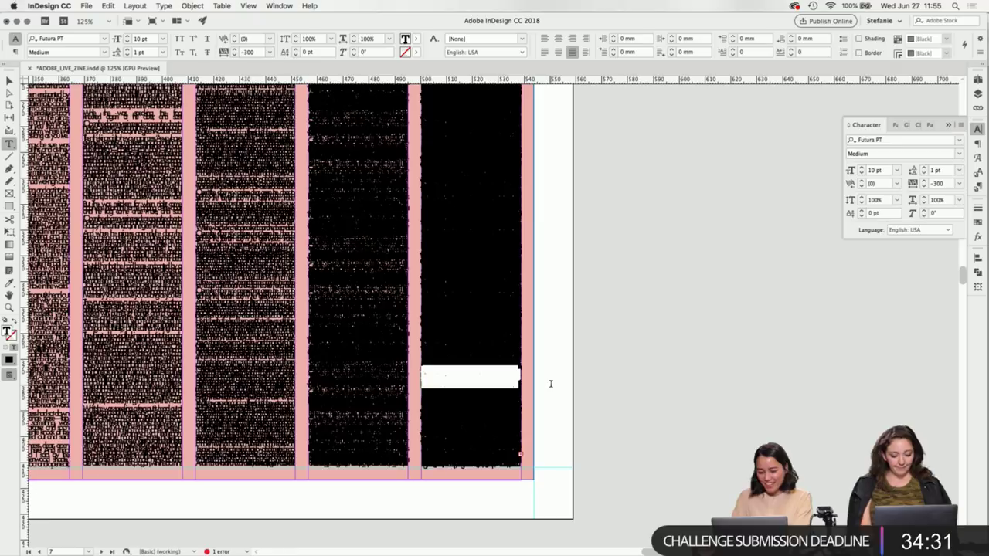
pyautogui.press('BackSpace')
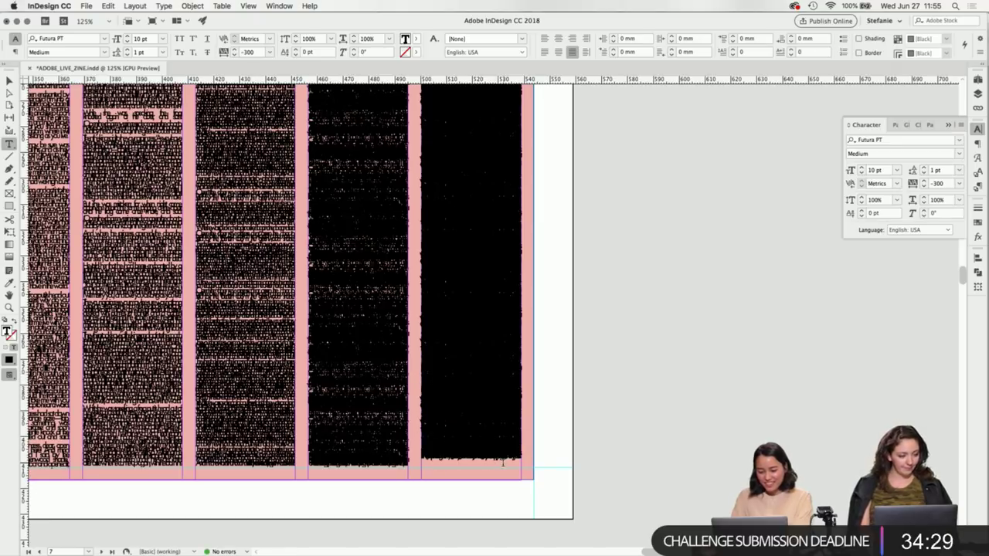
pyautogui.moveTo(427, 444); pyautogui.dragTo(519, 461)
# Delete the last two lines at the bottom of the final black column.
pyautogui.press('BackSpace')
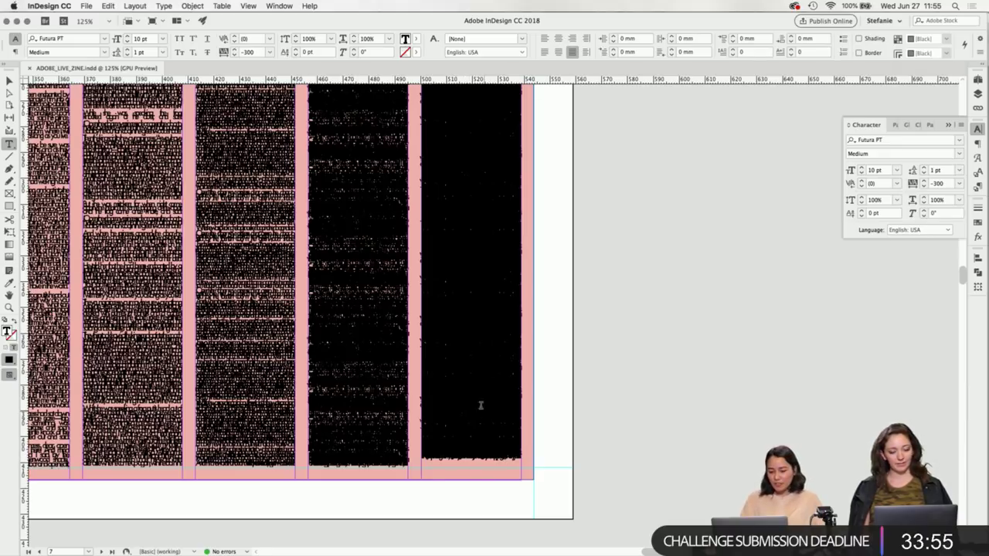
pyautogui.moveTo(519, 461); pyautogui.dragTo(484, 462)
pyautogui.press('BackSpace')
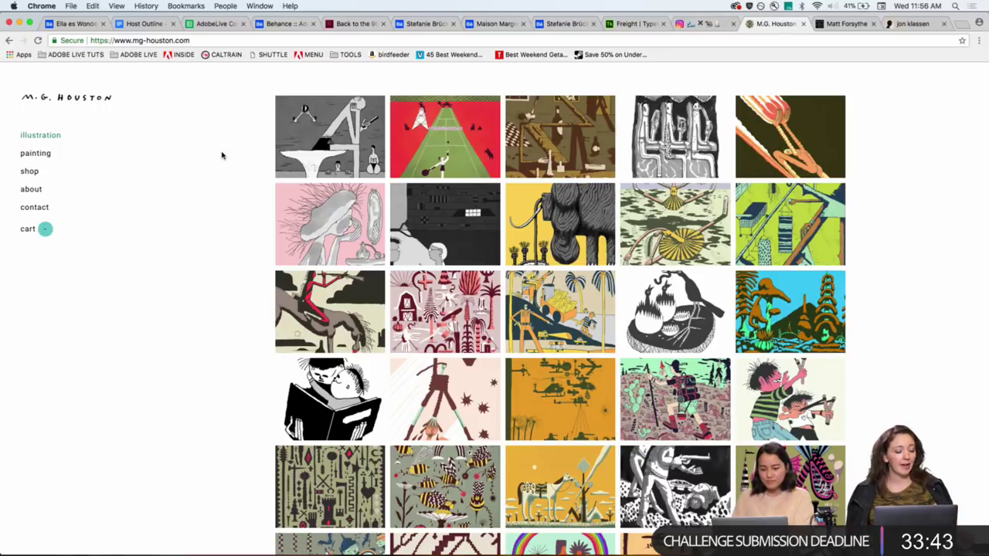
# Scroll through the jonklassen.tumblr.com page, then the Matt Forsythe portfolio.
pyautogui.scroll(-5, 214, 265)
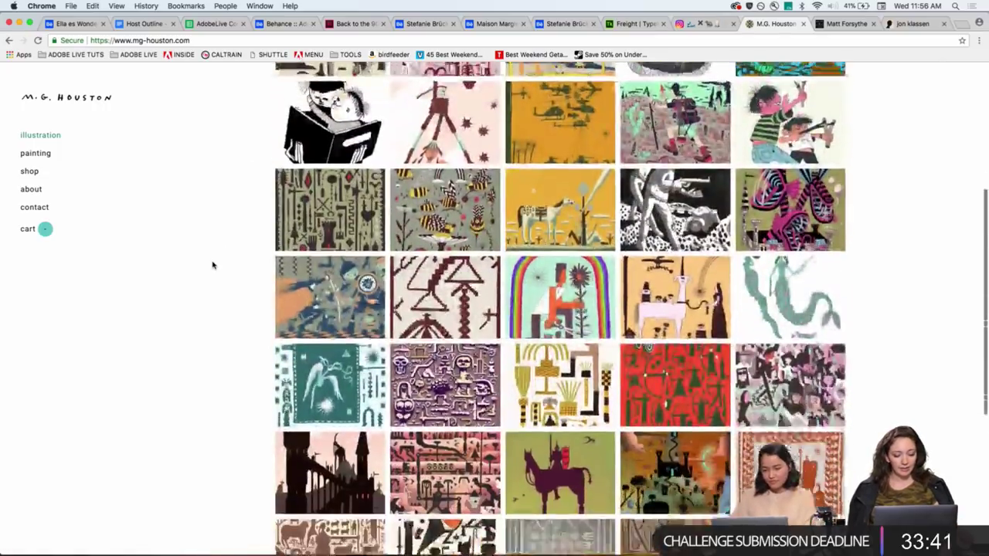
pyautogui.scroll(-5, 213, 265)
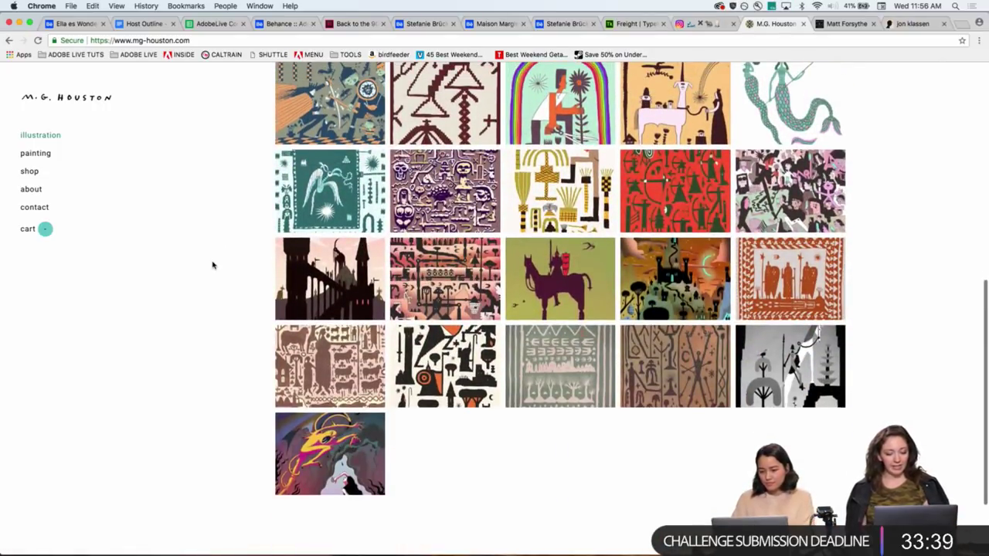
pyautogui.scroll(10, 213, 265)
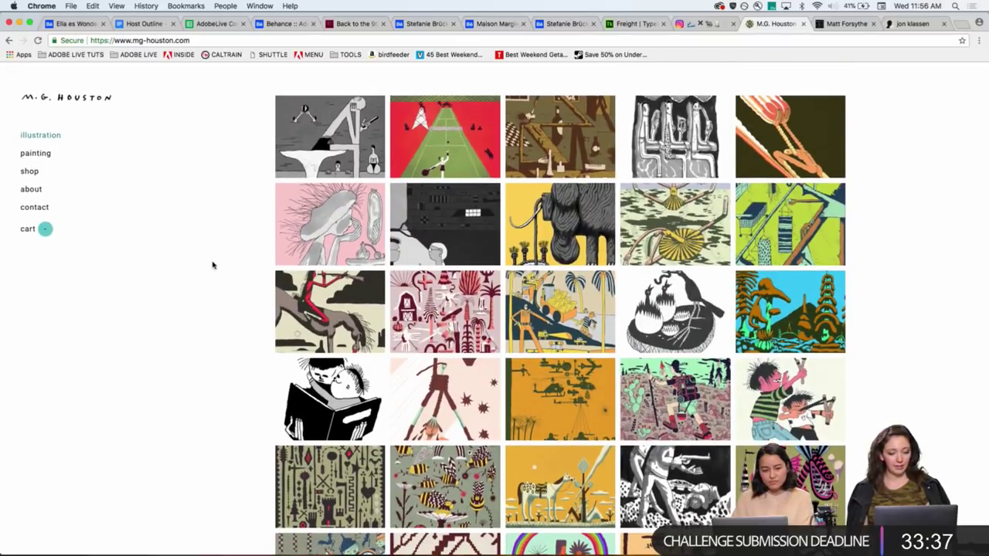
pyautogui.hotkey('ctrl', 'Tab')
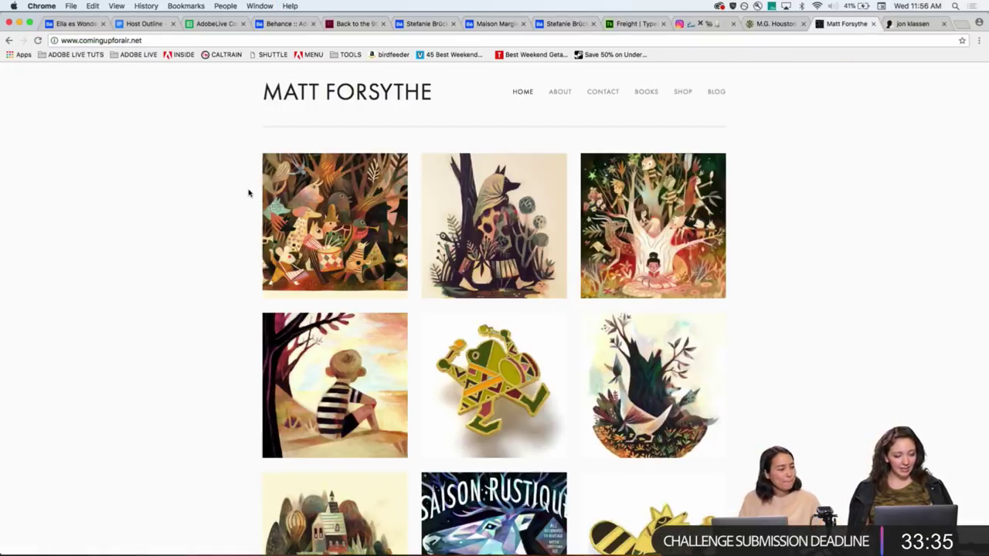
pyautogui.scroll(-2, 221, 227)
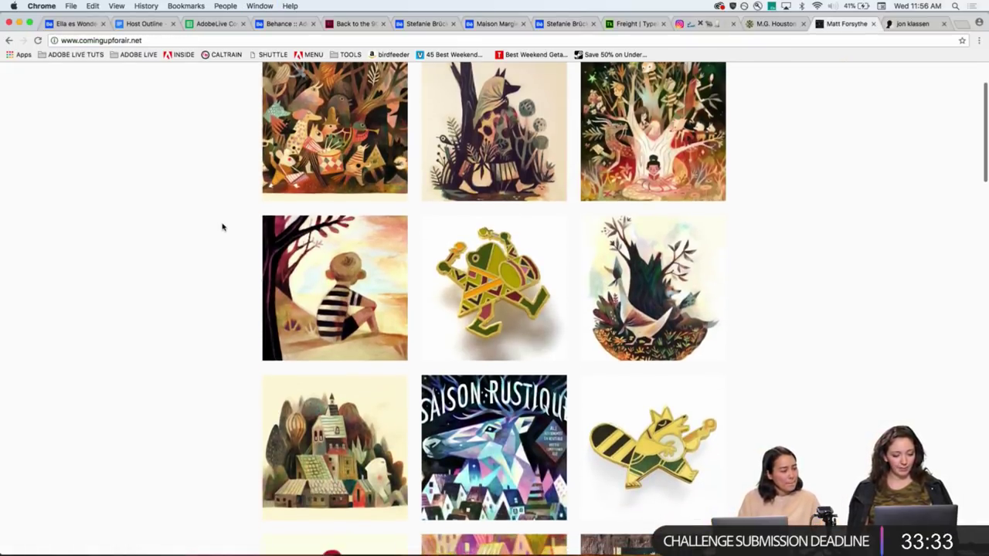
pyautogui.scroll(-4, 222, 227)
pyautogui.scroll(-5, 222, 226)
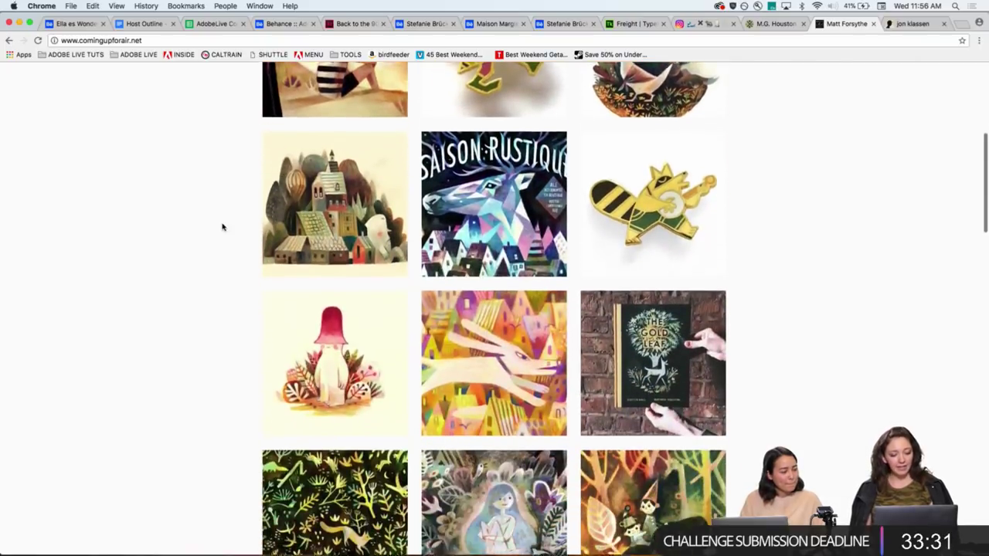
pyautogui.scroll(-4, 222, 226)
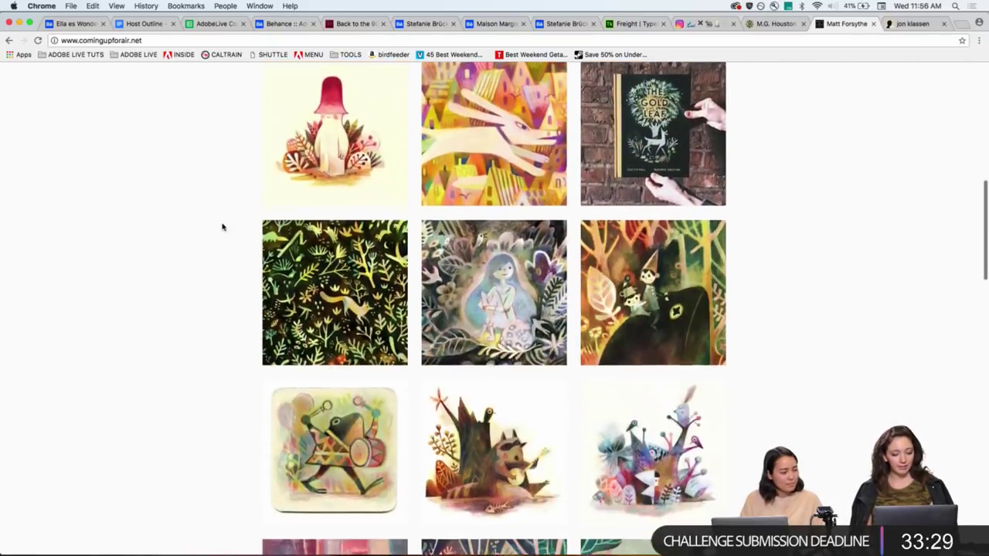
# Scroll the Jon Klassen blog, glance at the M.G. Houston tab, and return to the tumblr.
pyautogui.hotkey('ctrl', 'Tab')
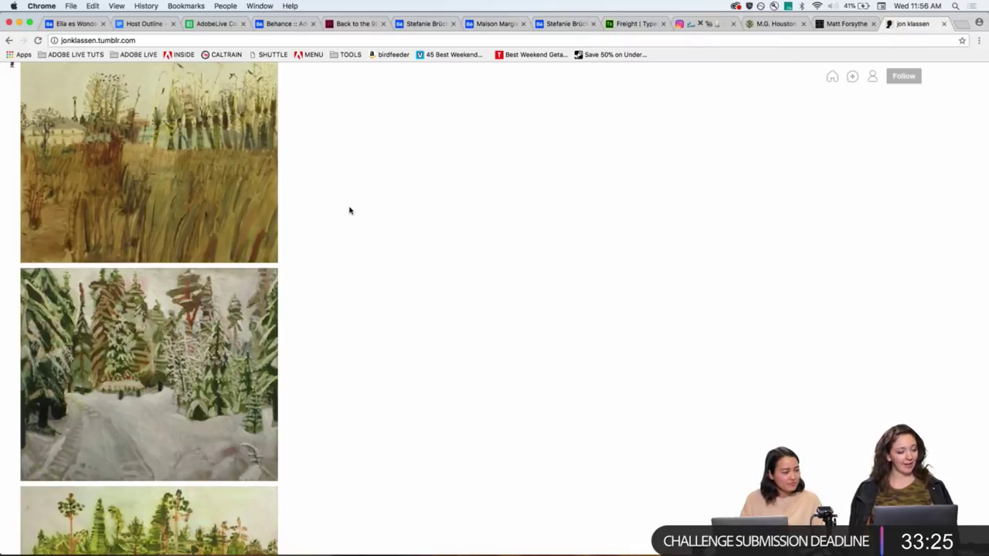
pyautogui.scroll(-15, 349, 210)
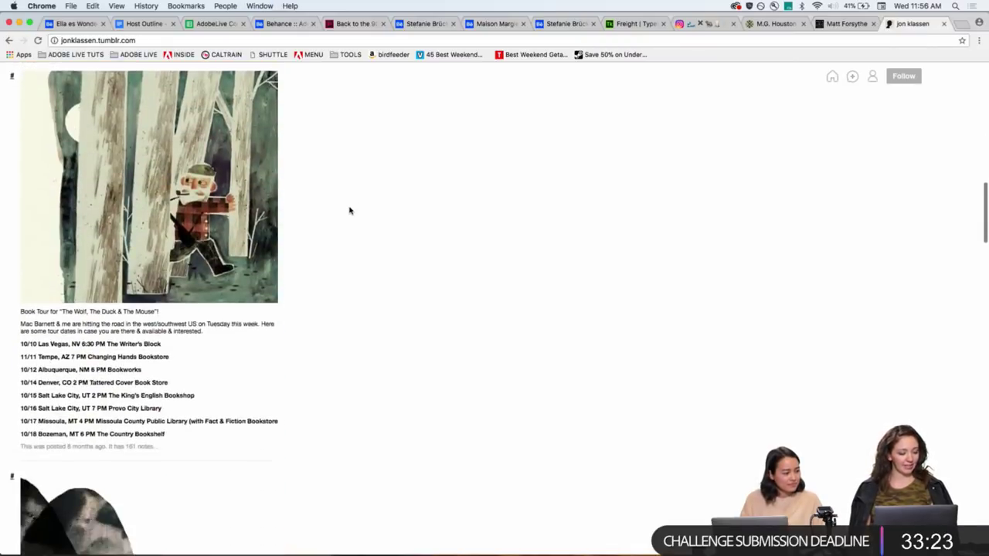
pyautogui.scroll(-8, 349, 210)
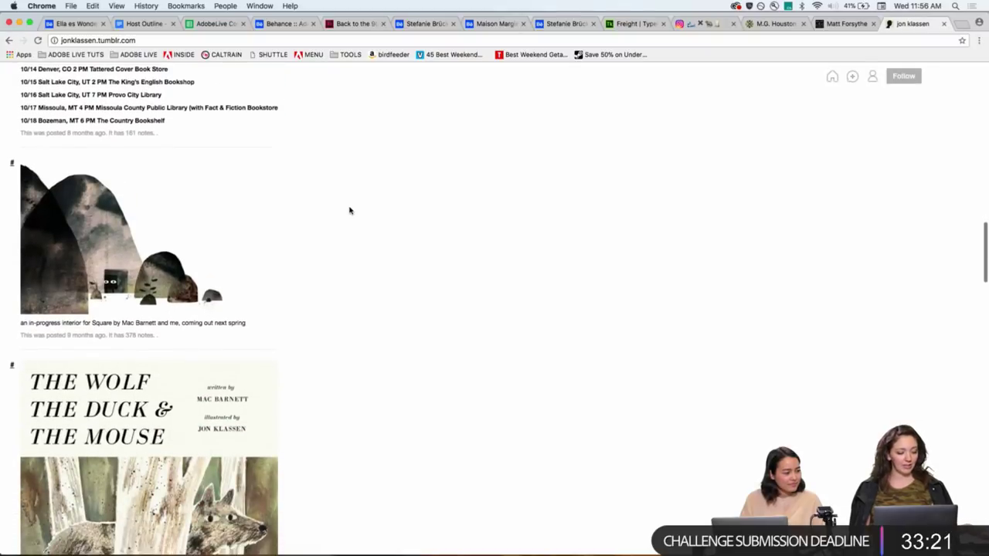
pyautogui.scroll(-5, 350, 210)
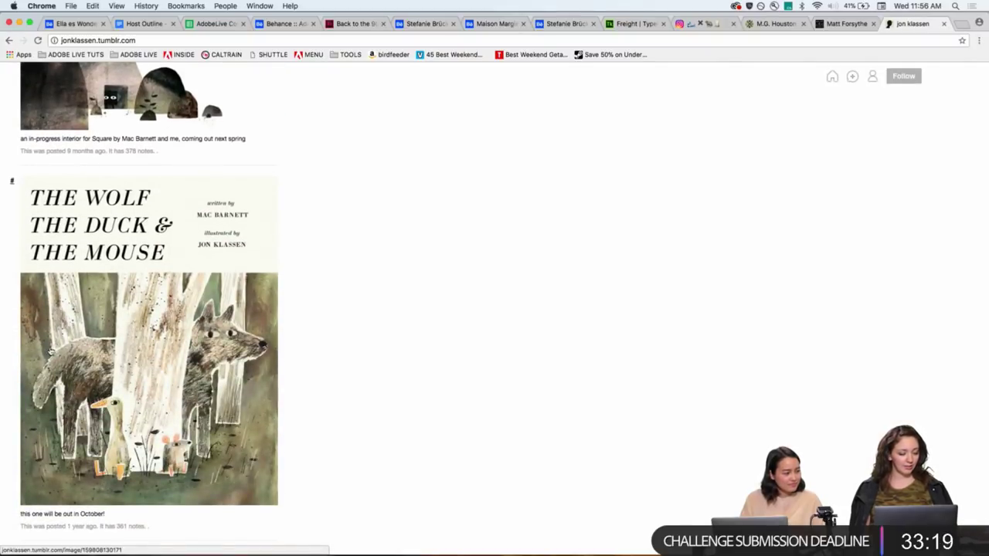
pyautogui.scroll(-9, 354, 403)
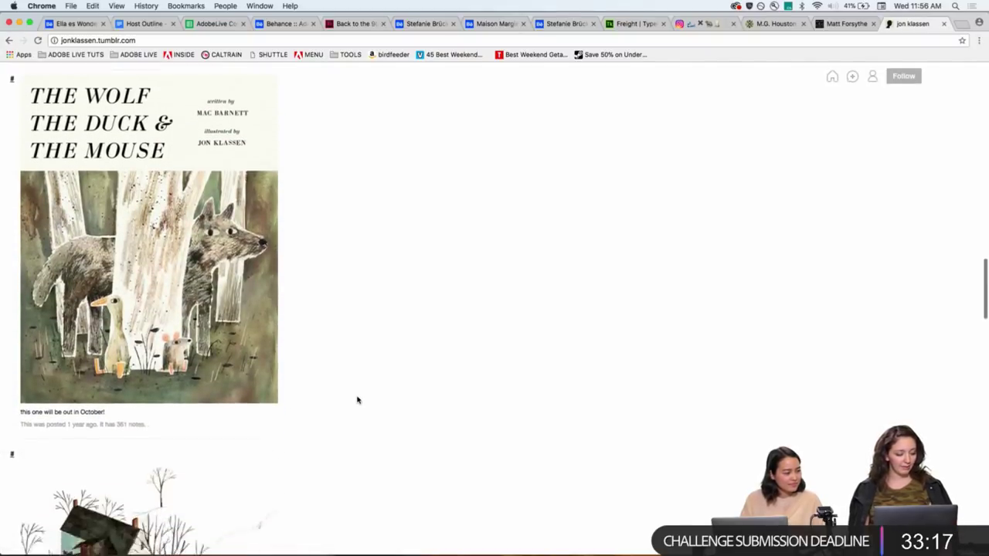
pyautogui.scroll(-2, 356, 399)
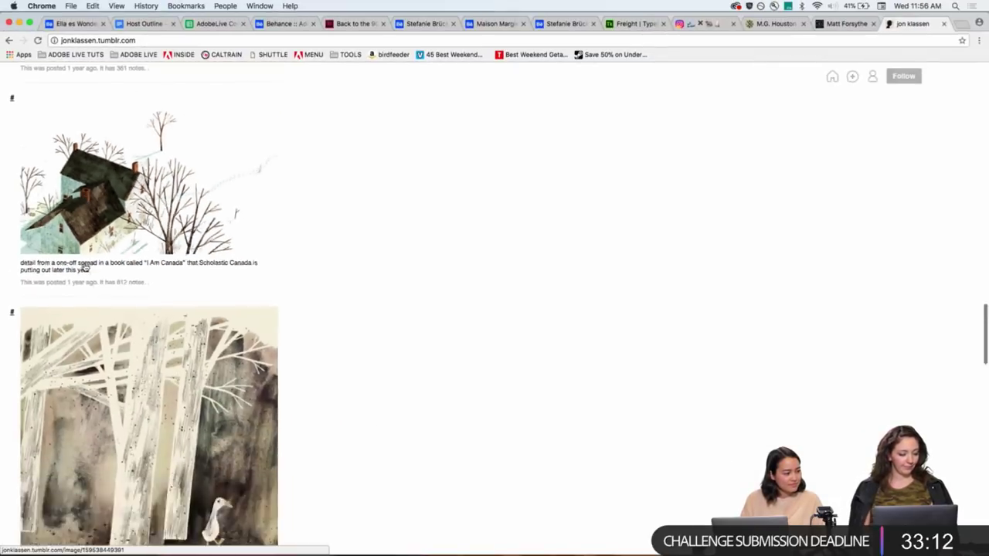
pyautogui.scroll(-5, 89, 278)
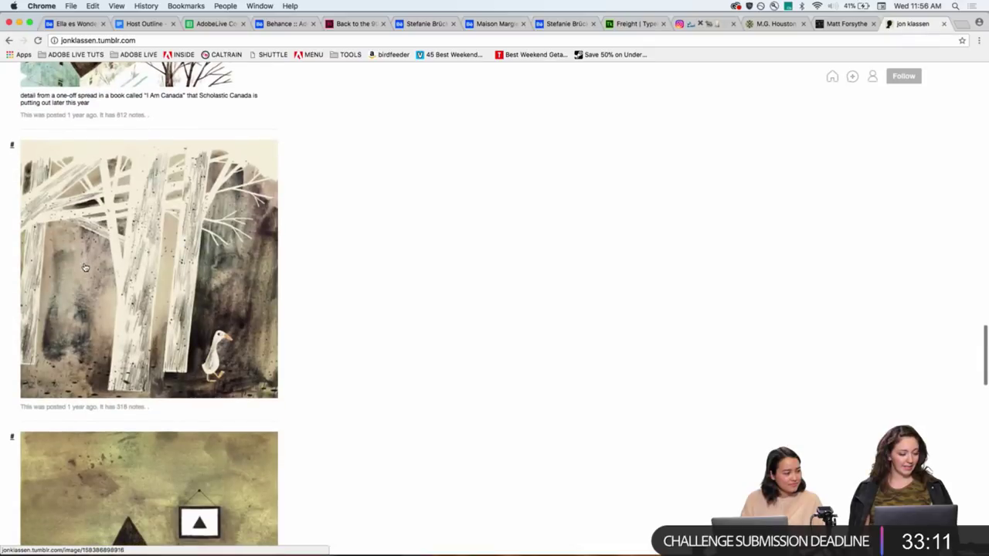
pyautogui.scroll(-6, 85, 267)
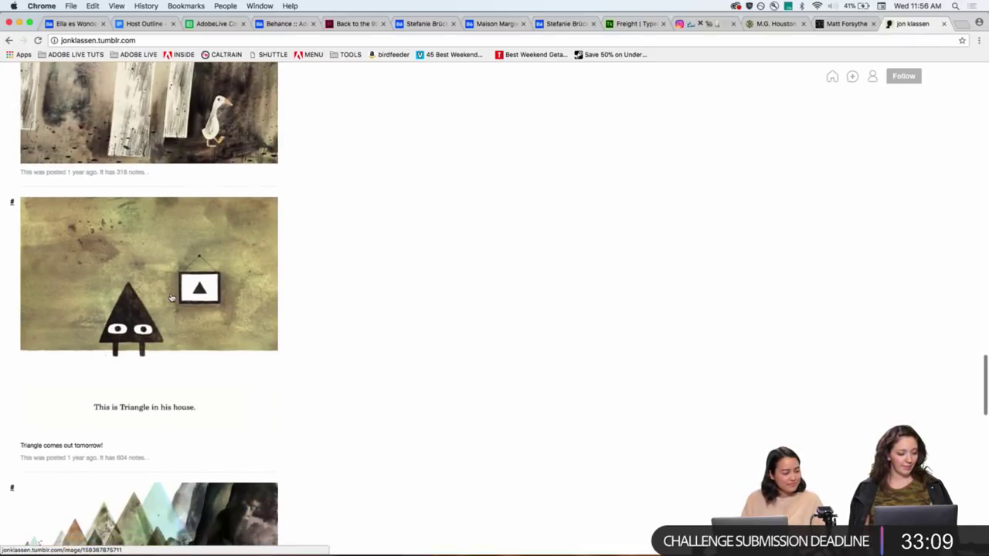
pyautogui.hotkey('ctrl', 'shift', 'Tab')
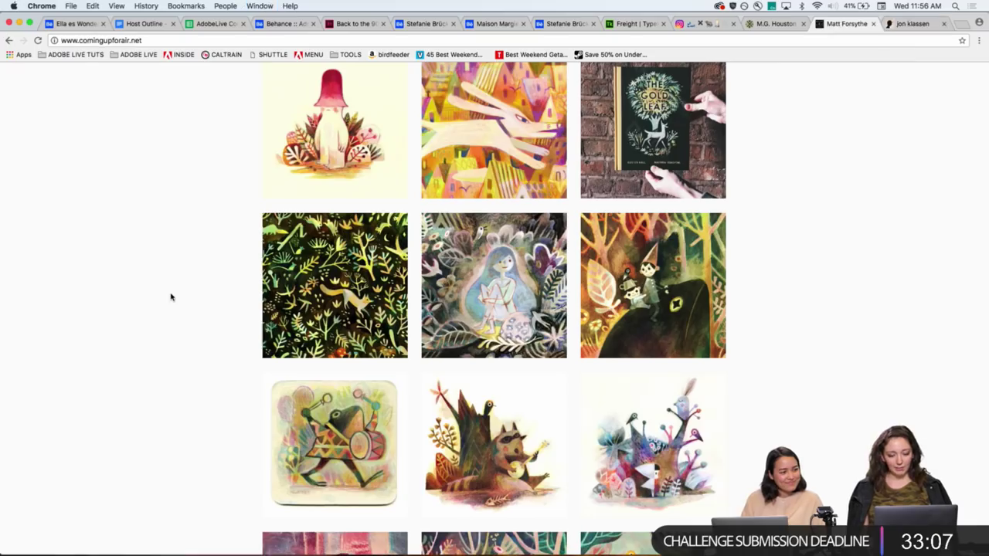
pyautogui.hotkey('ctrl', 'shift', 'Tab')
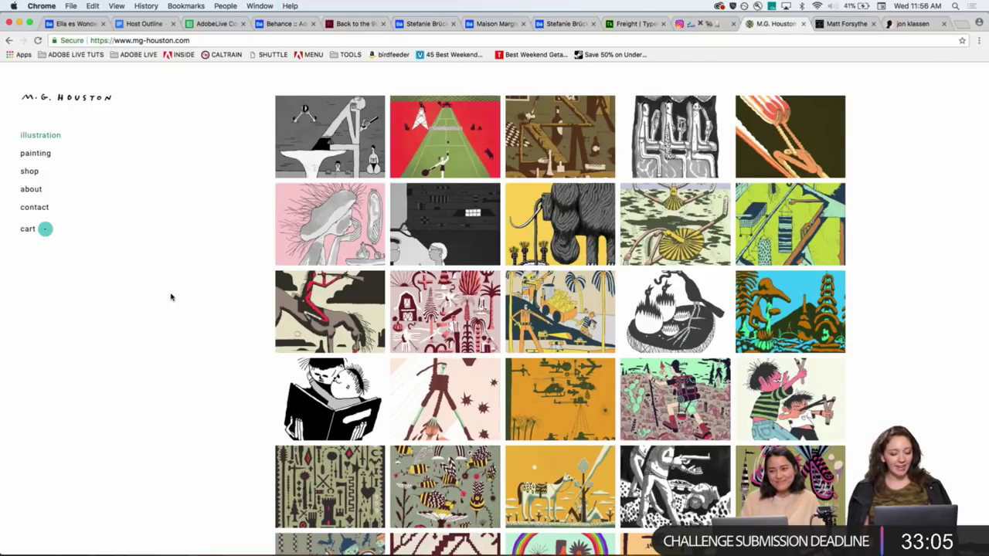
pyautogui.hotkey('ctrl', 'Tab')
pyautogui.hotkey('ctrl', 'Tab')
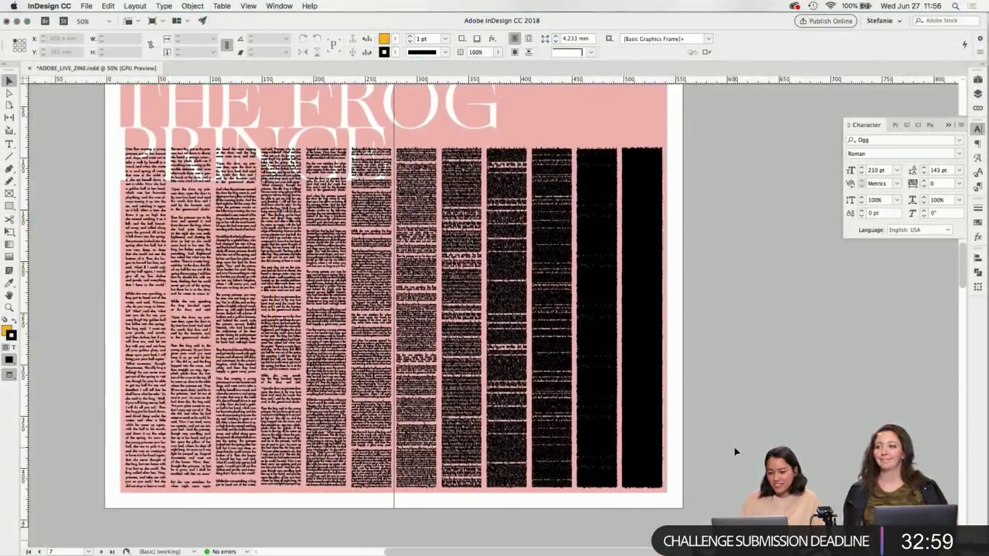
pyautogui.hscroll(-5, 735, 452)
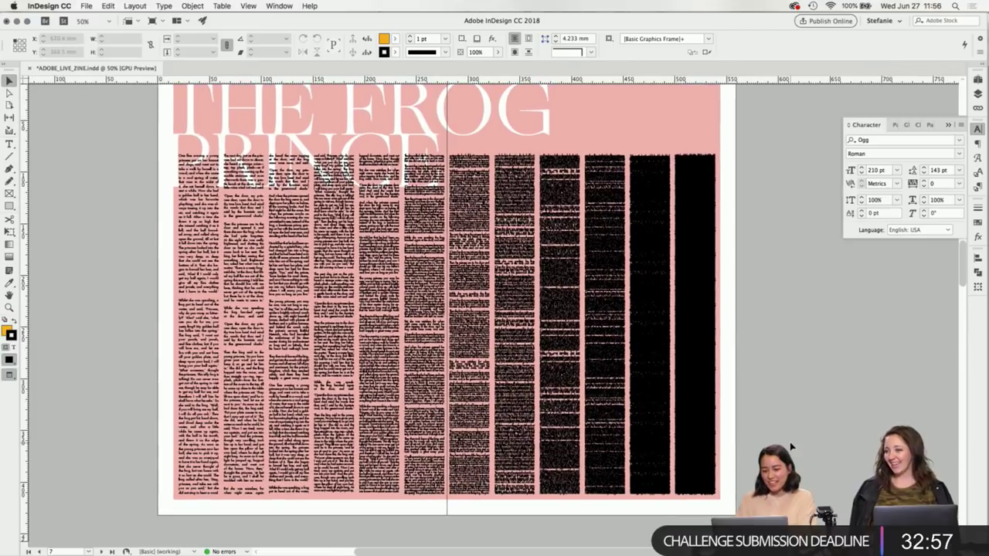
pyautogui.hscroll(-2, 791, 446)
pyautogui.scroll(4, 791, 447)
pyautogui.scroll(-3, 791, 446)
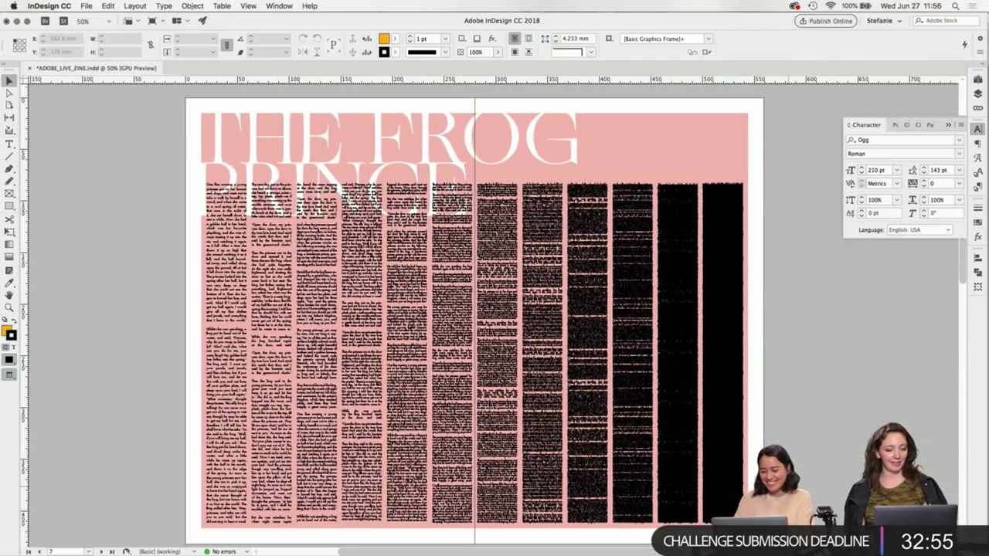
pyautogui.scroll(-1, 825, 437)
pyautogui.hscroll(1, 825, 437)
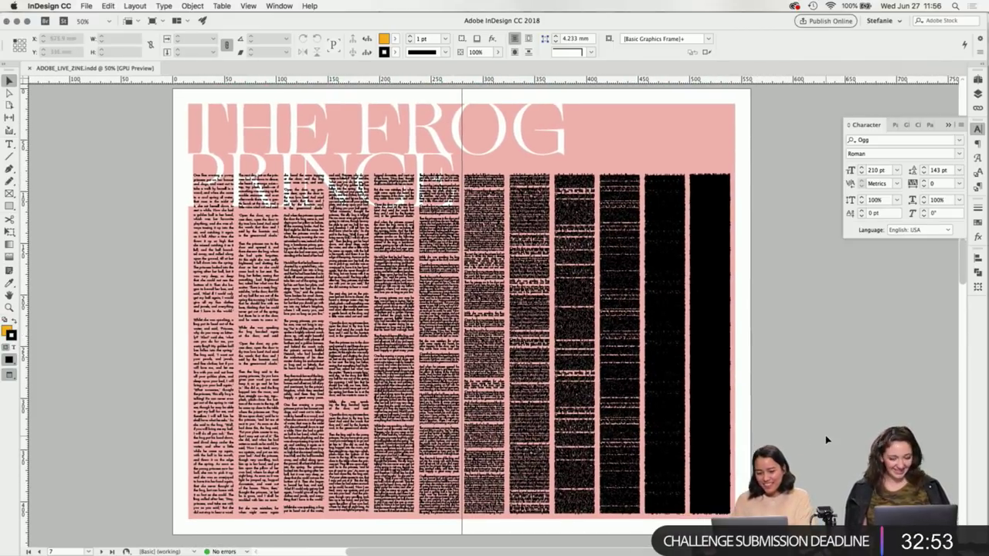
pyautogui.hscroll(-1, 825, 440)
pyautogui.moveTo(430, 548)
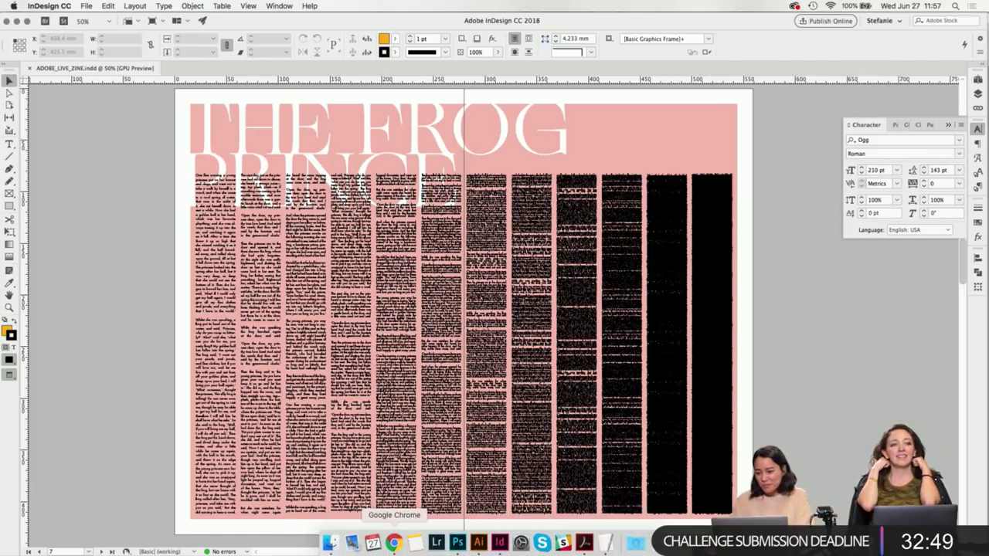
# Open lottanieminen.com in a new Chrome tab.
pyautogui.click(393, 543)
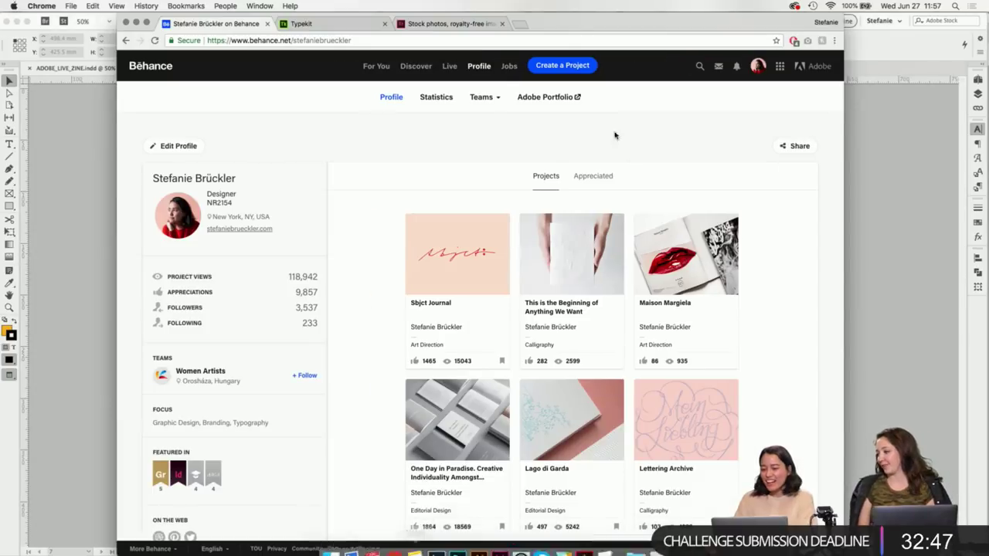
pyautogui.click(520, 24)
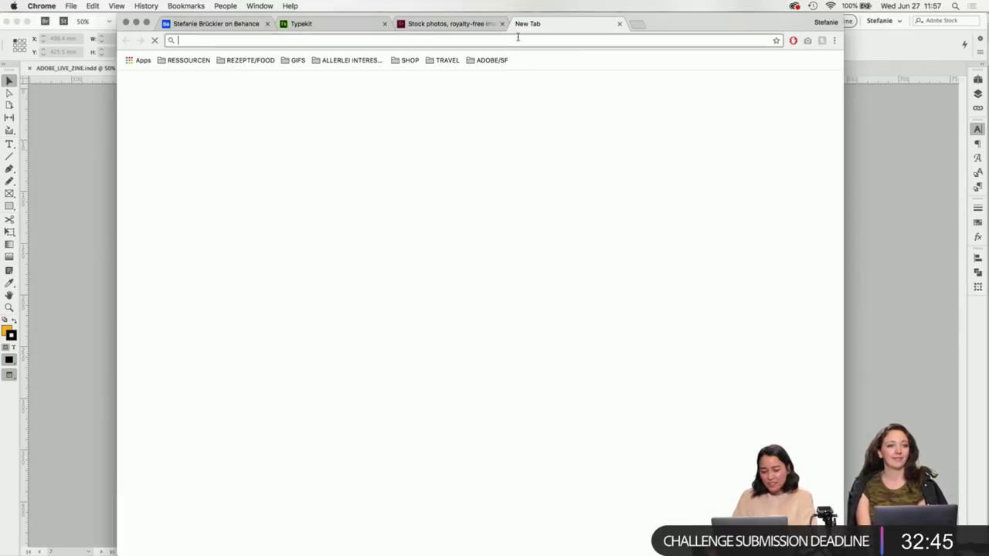
pyautogui.write('lottanim')
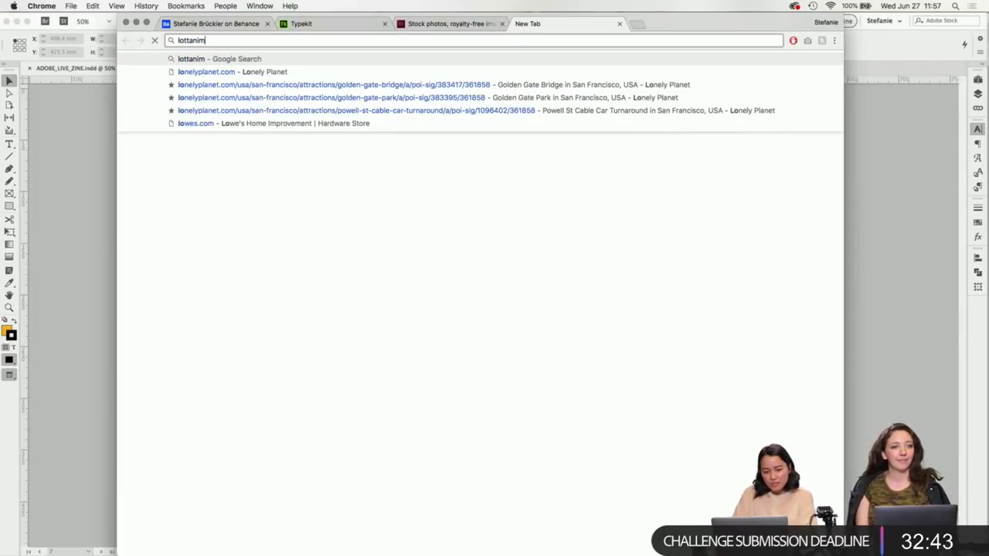
pyautogui.press('BackSpace')
pyautogui.write('eminen.')
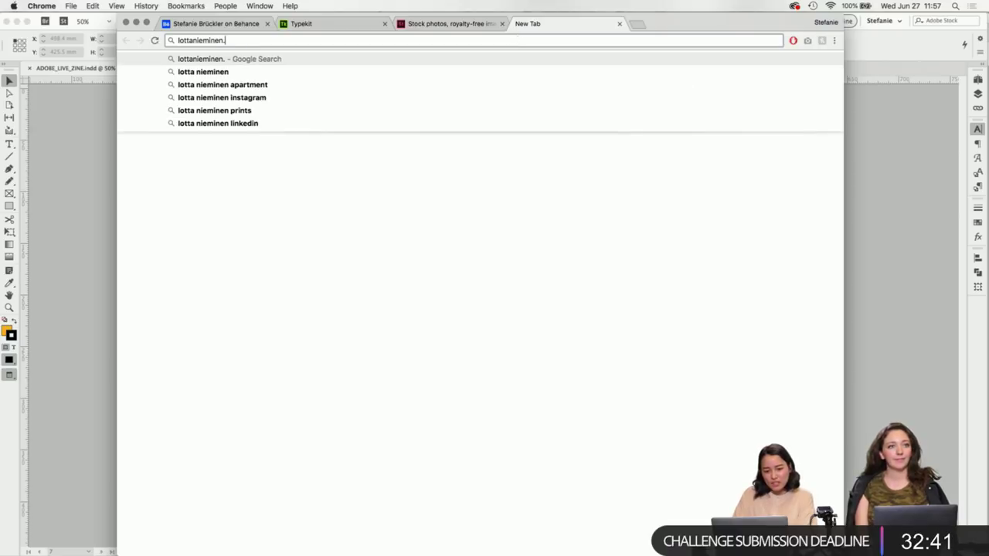
pyautogui.write('com')
pyautogui.press('Return')
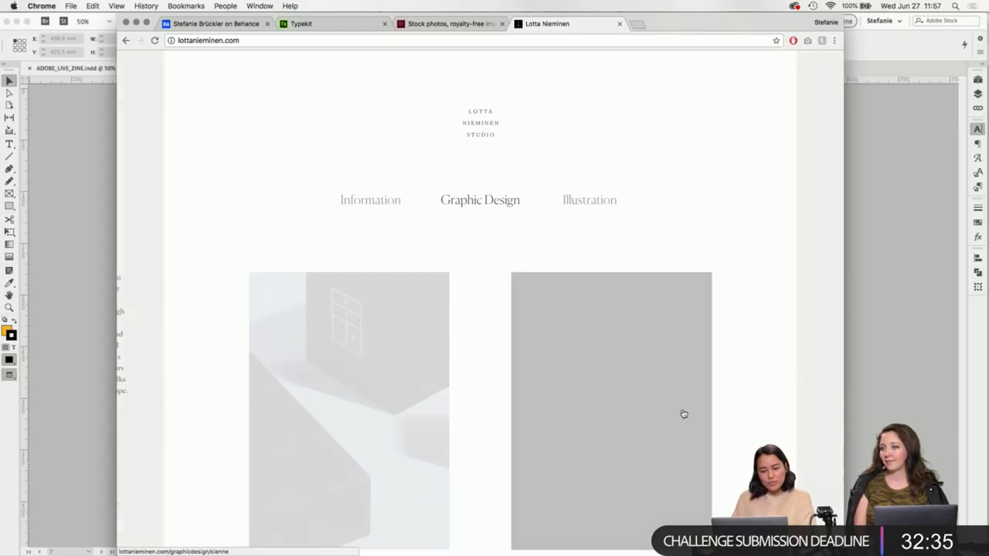
# Browse the portfolio's Illustration section of campaign, textile and children's-book work.
pyautogui.scroll(-5, 742, 232)
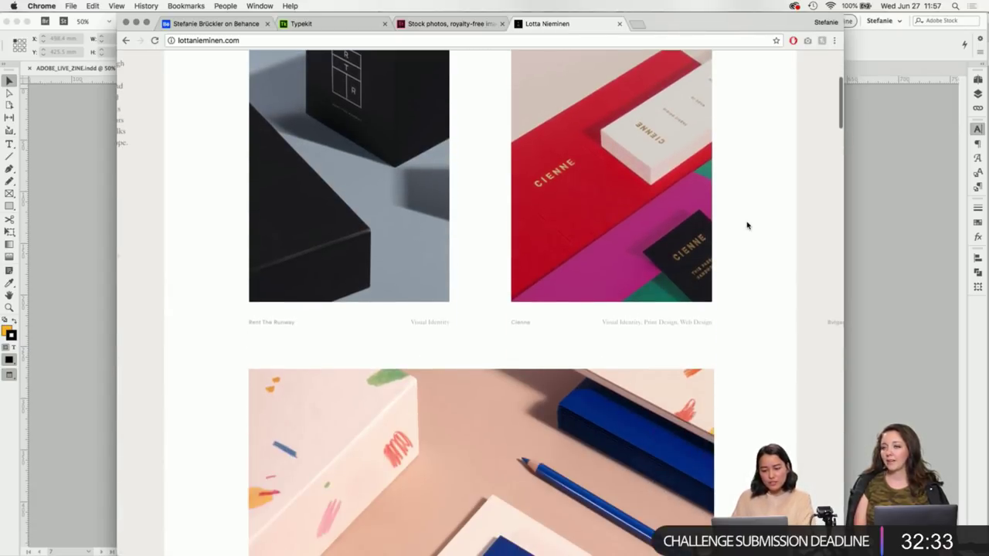
pyautogui.scroll(-15, 747, 225)
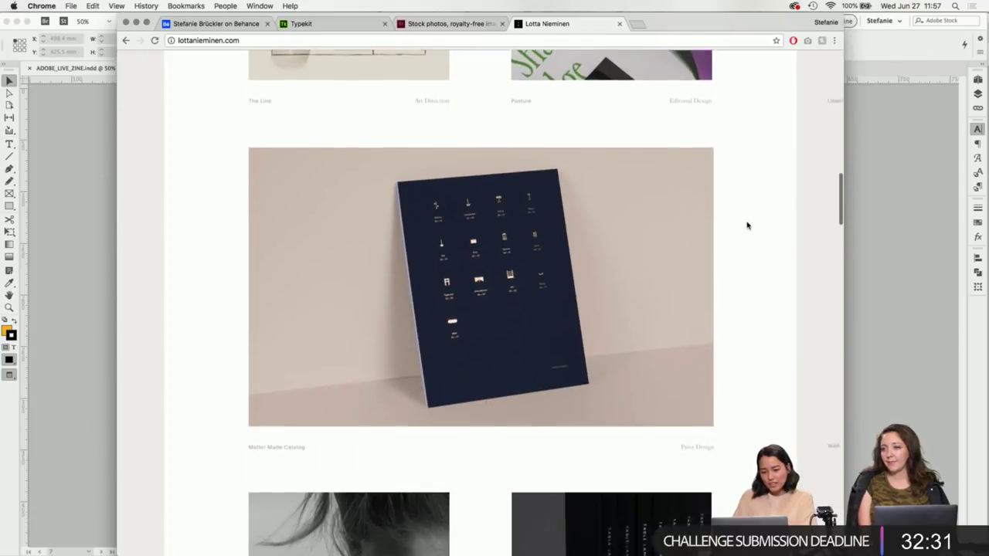
pyautogui.scroll(18, 746, 225)
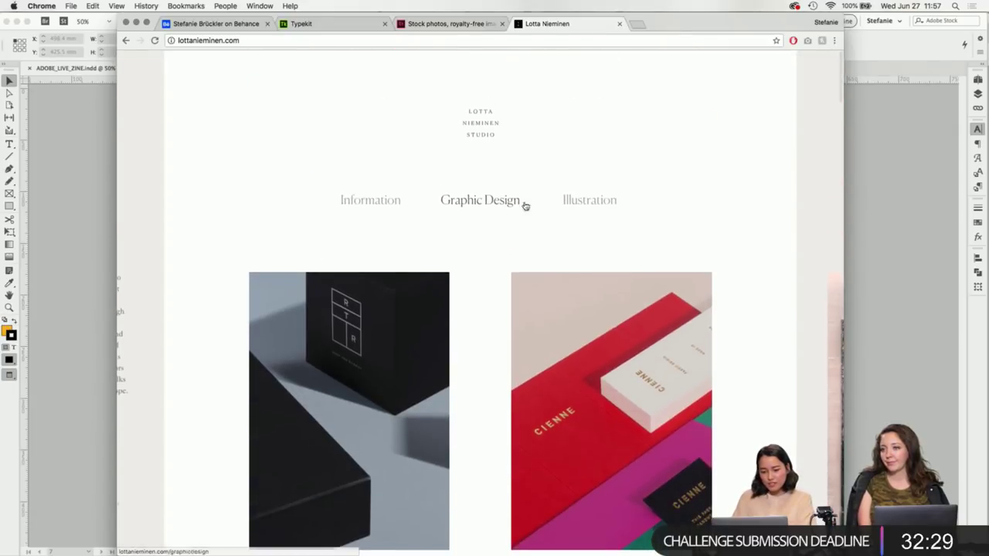
pyautogui.click(578, 205)
pyautogui.scroll(-3, 686, 194)
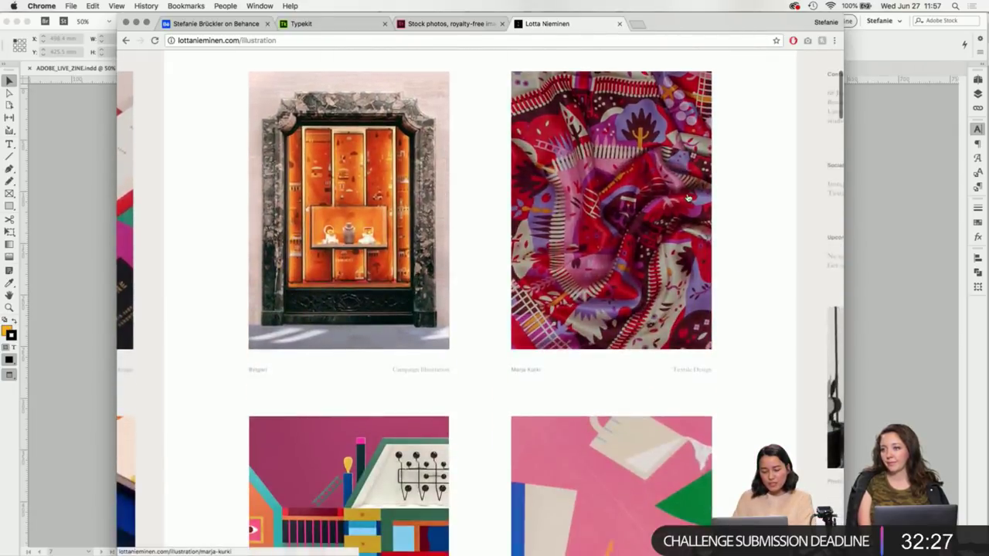
pyautogui.scroll(-8, 687, 197)
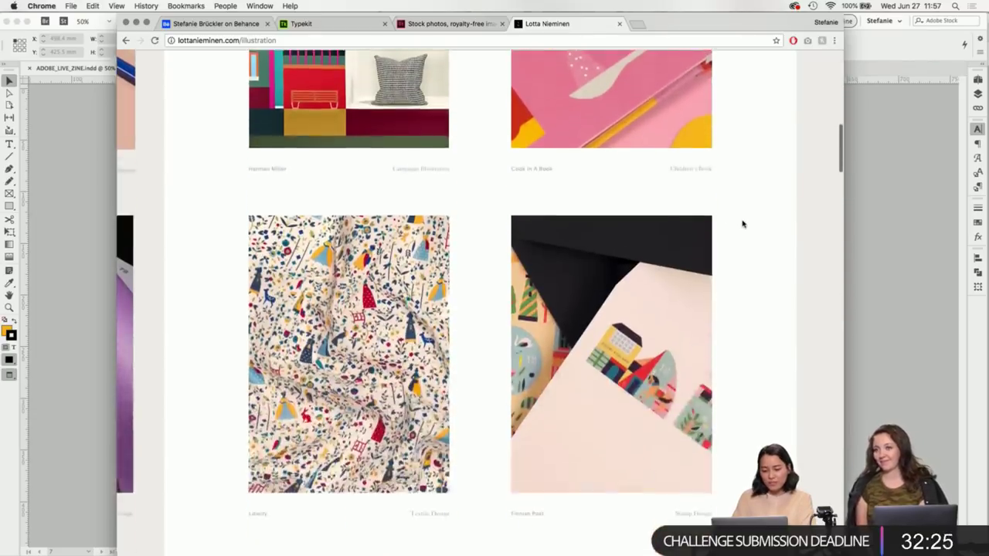
pyautogui.scroll(-6, 742, 224)
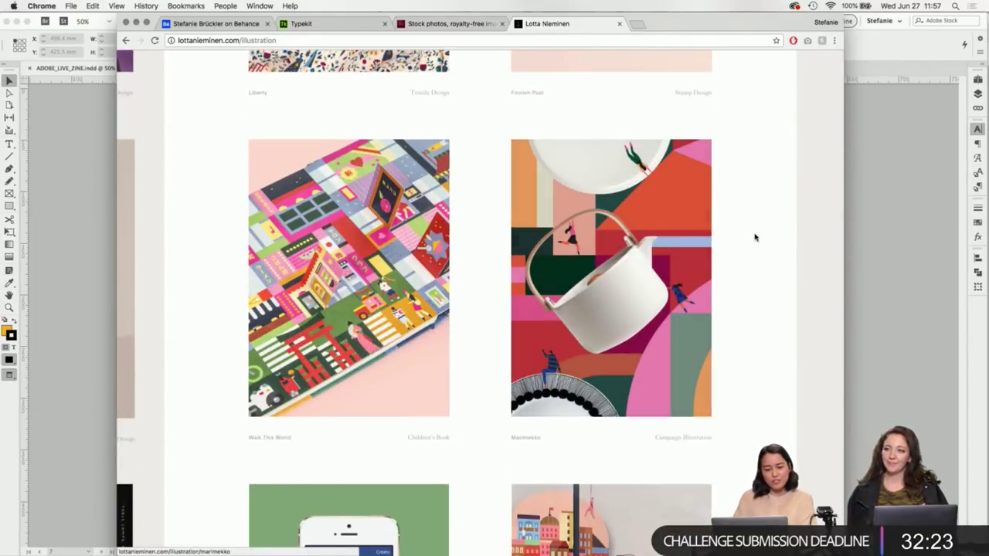
pyautogui.scroll(-7, 749, 254)
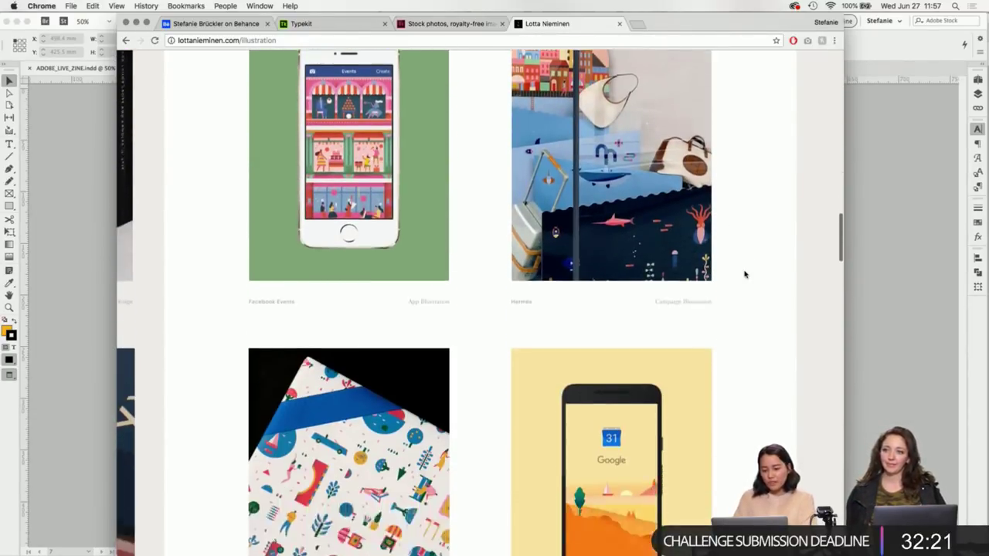
pyautogui.scroll(-14, 745, 274)
pyautogui.scroll(4, 744, 274)
pyautogui.click(538, 37)
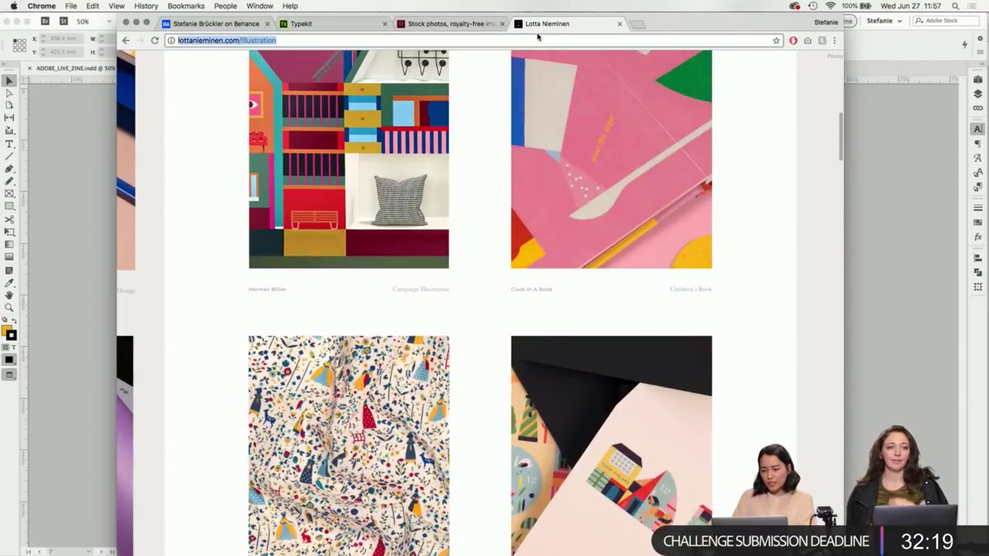
# Load kristinabartosova.com in the same tab, look over its branding and print projects, then close the tab.
pyautogui.write('kristinaba')
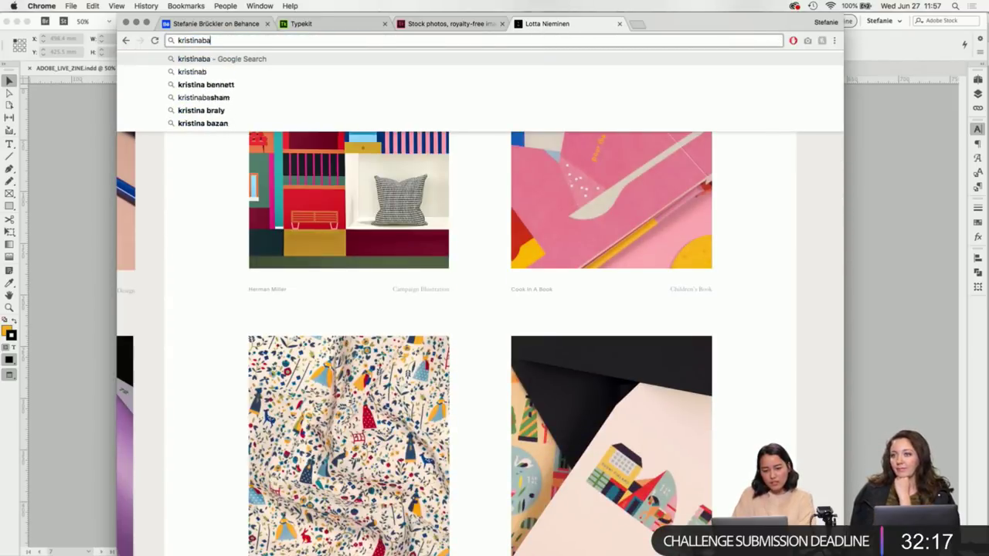
pyautogui.write('rtosova.co')
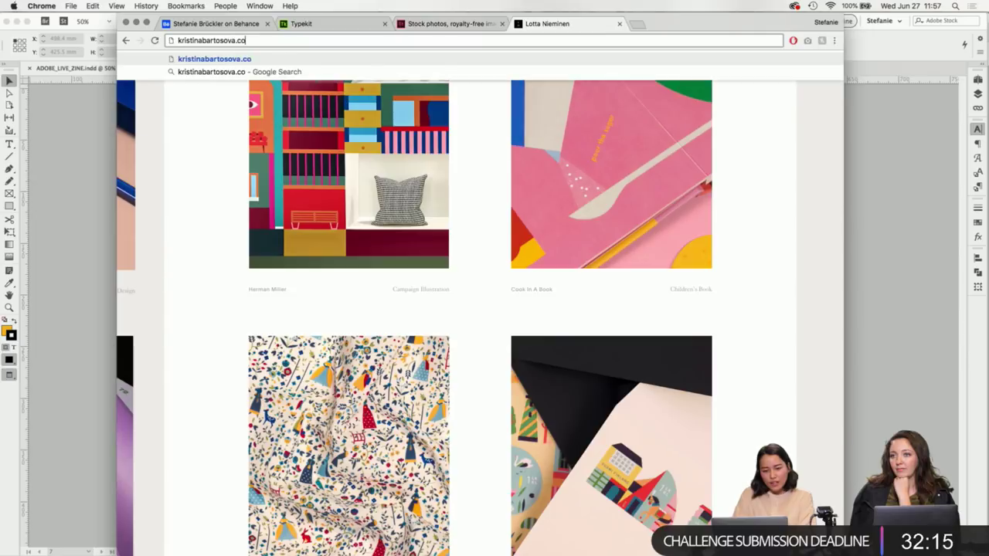
pyautogui.write('m')
pyautogui.press('Return')
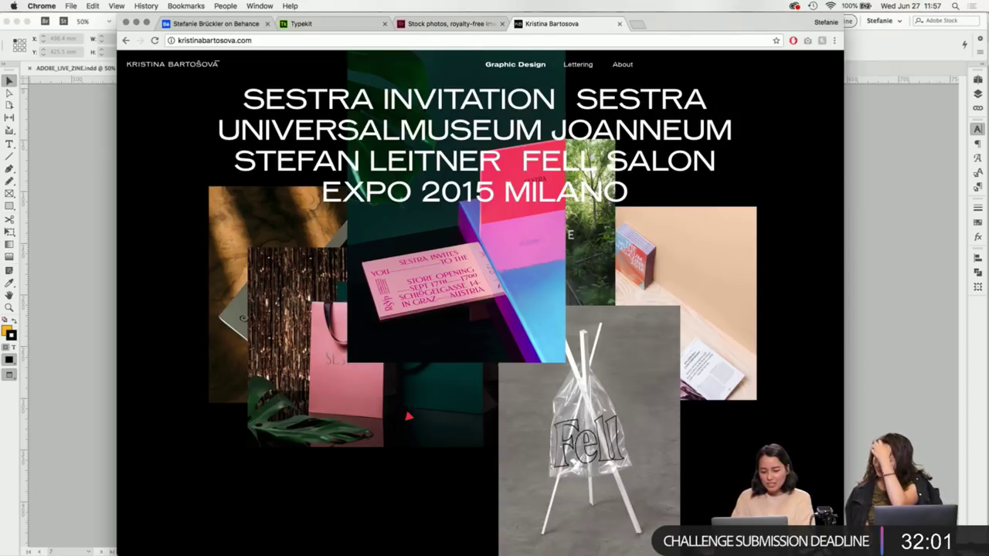
pyautogui.scroll(1, 541, 332)
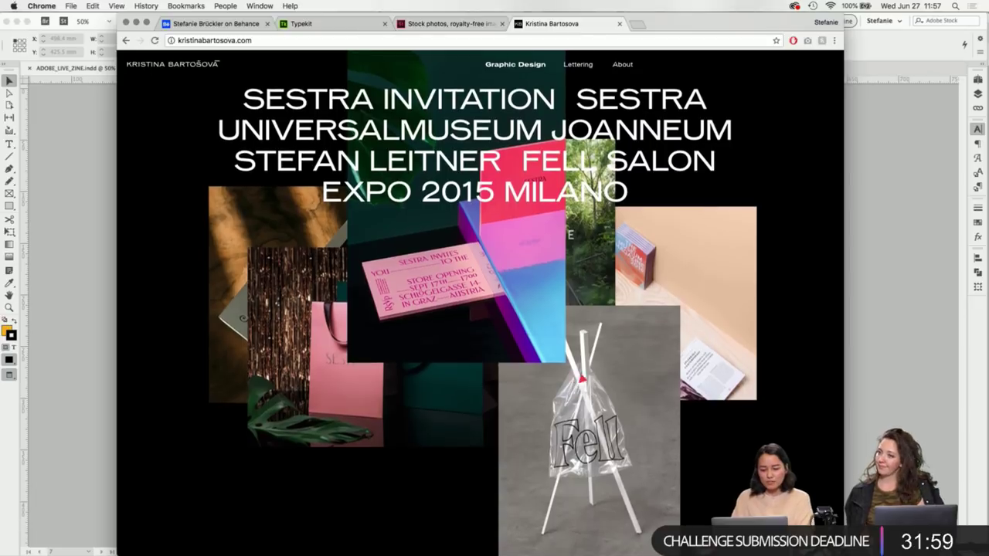
pyautogui.scroll(-1, 479, 301)
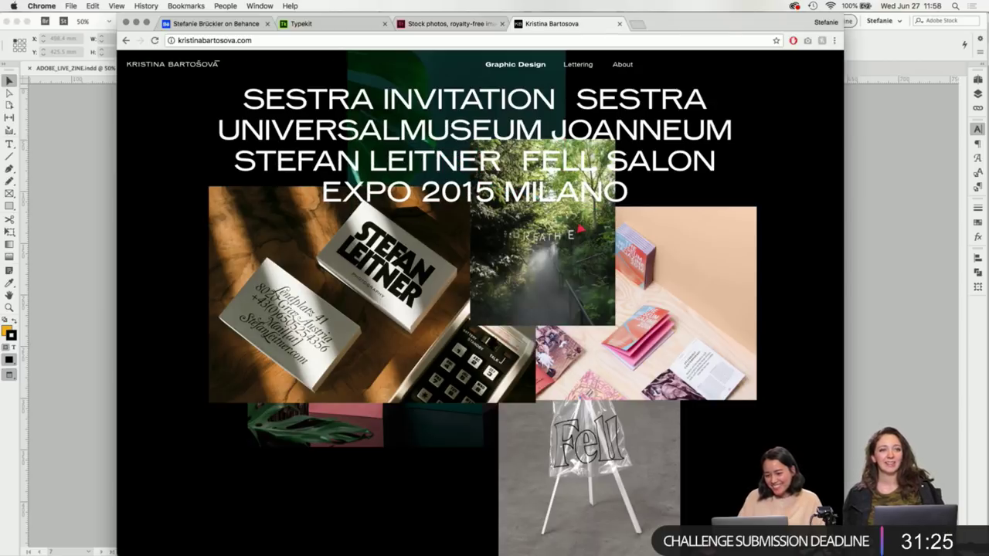
pyautogui.click(619, 24)
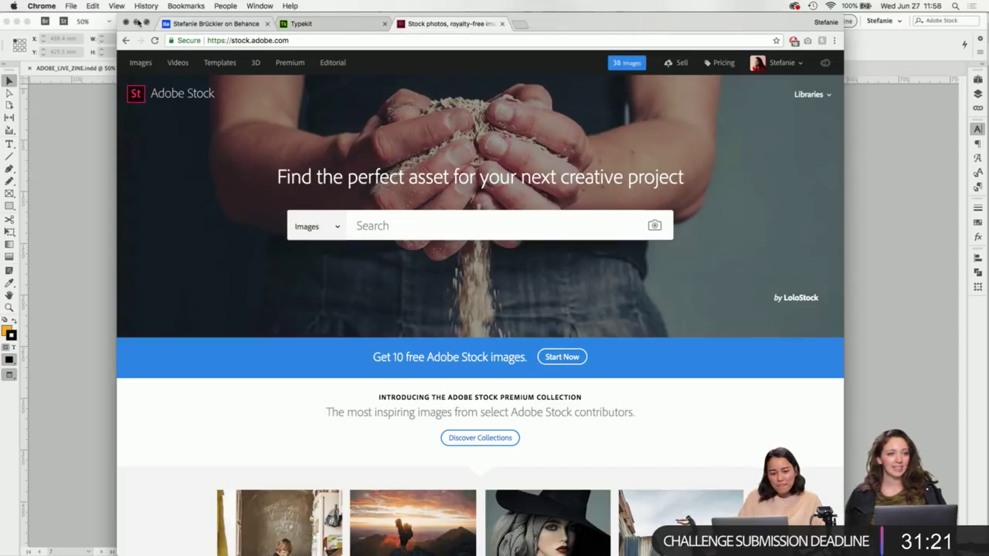
# Put Chrome away and bring InDesign forward on THE FROG PRINCE pink spread.
pyautogui.click(136, 22)
pyautogui.click(742, 414)
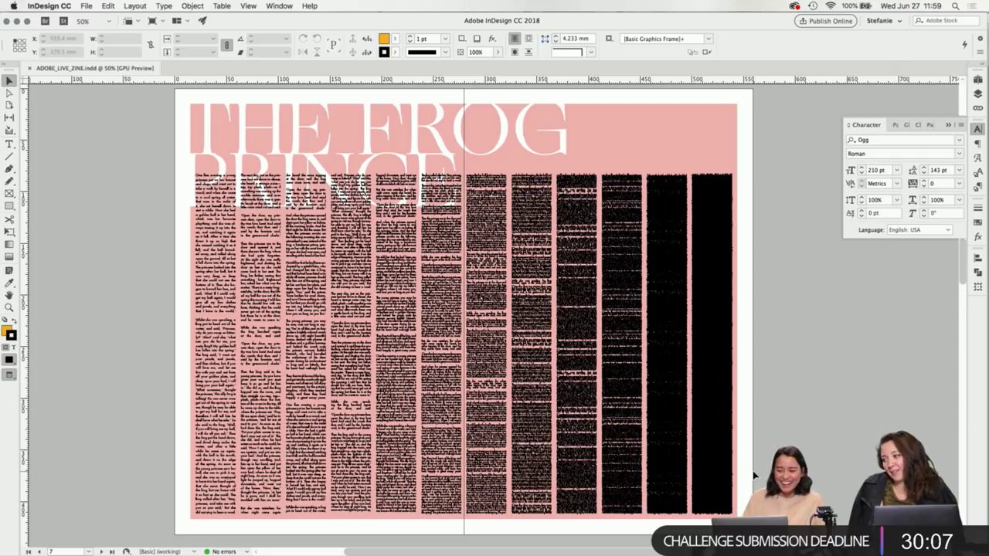
# Scroll from page 7 up to the cover and back down to the blue 'THERE WOULD BE' spread on page 5.
pyautogui.hscroll(1, 755, 473)
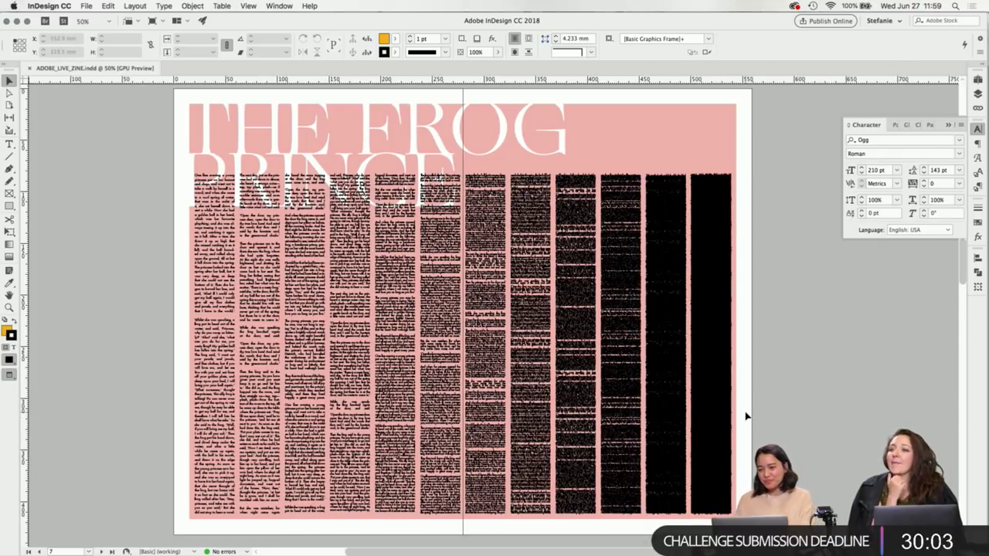
pyautogui.scroll(-5, 745, 416)
pyautogui.scroll(5, 749, 408)
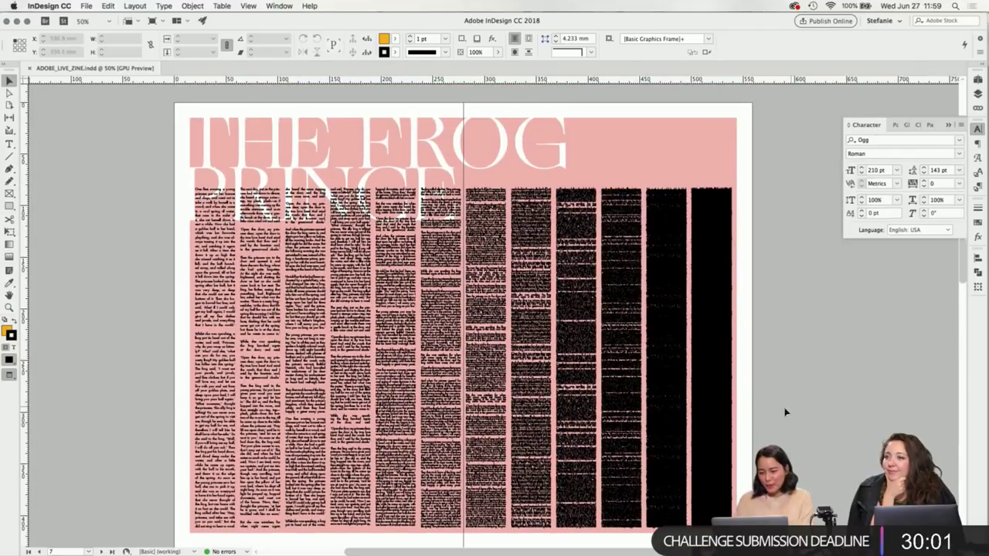
pyautogui.scroll(3, 785, 411)
pyautogui.scroll(-3, 745, 458)
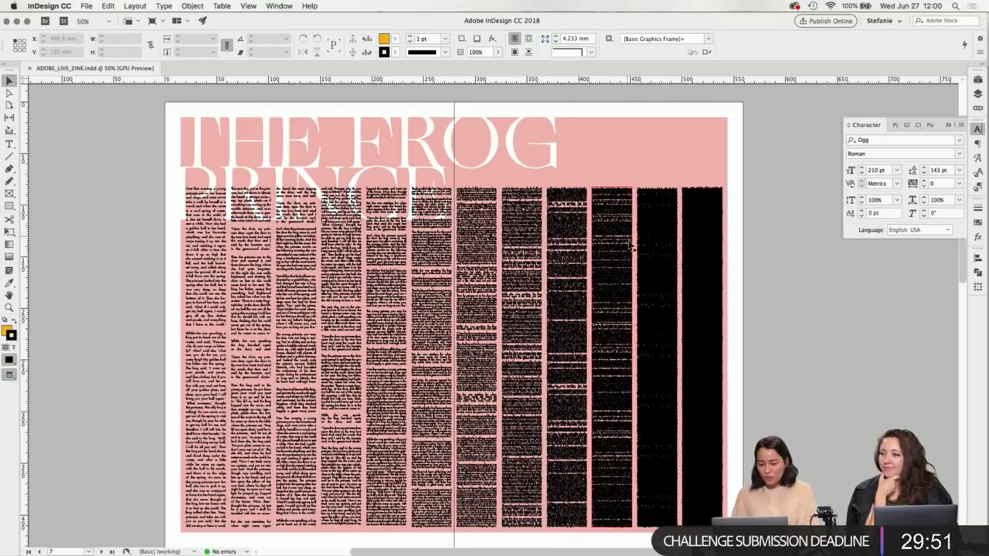
pyautogui.scroll(-10, 651, 251)
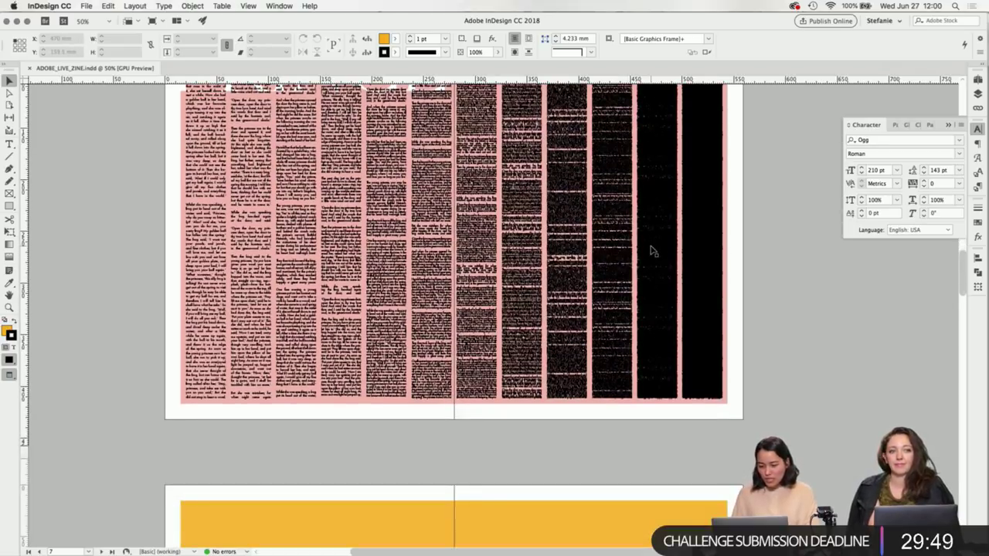
pyautogui.scroll(-8, 651, 251)
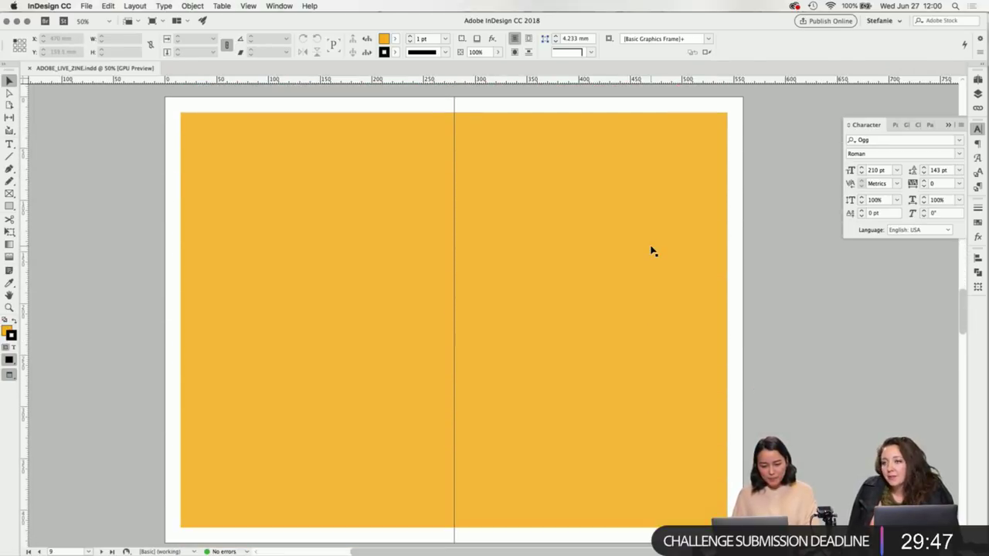
pyautogui.scroll(20, 651, 251)
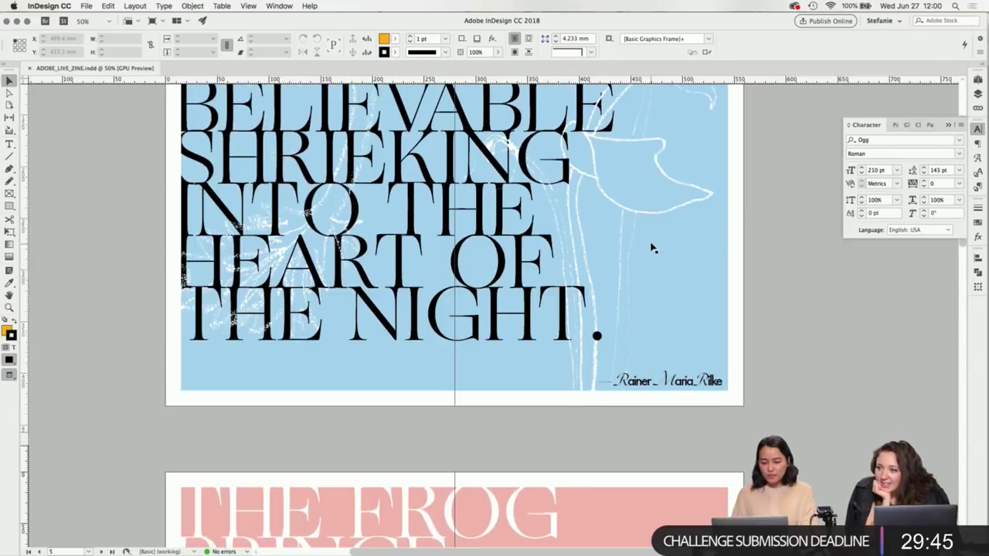
pyautogui.scroll(6, 651, 247)
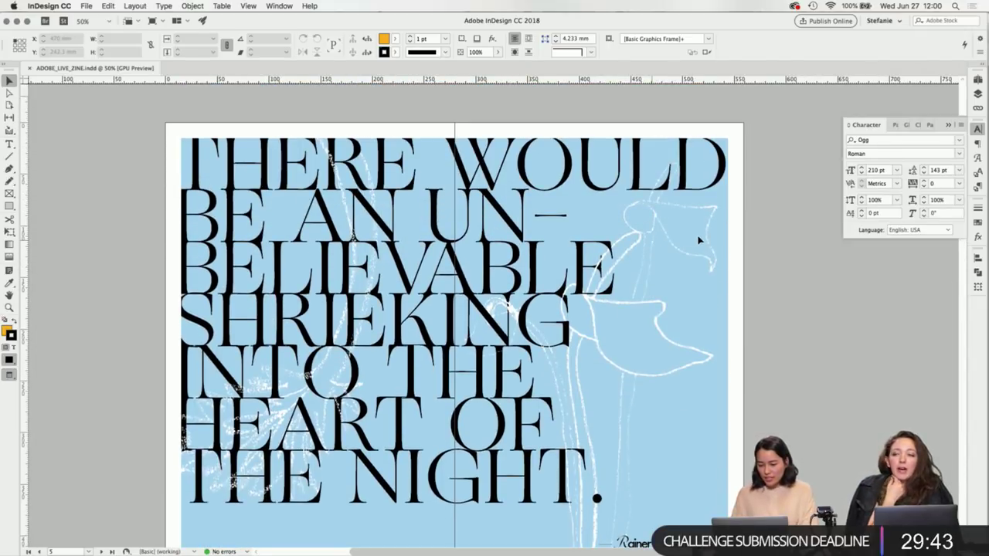
pyautogui.scroll(20, 698, 240)
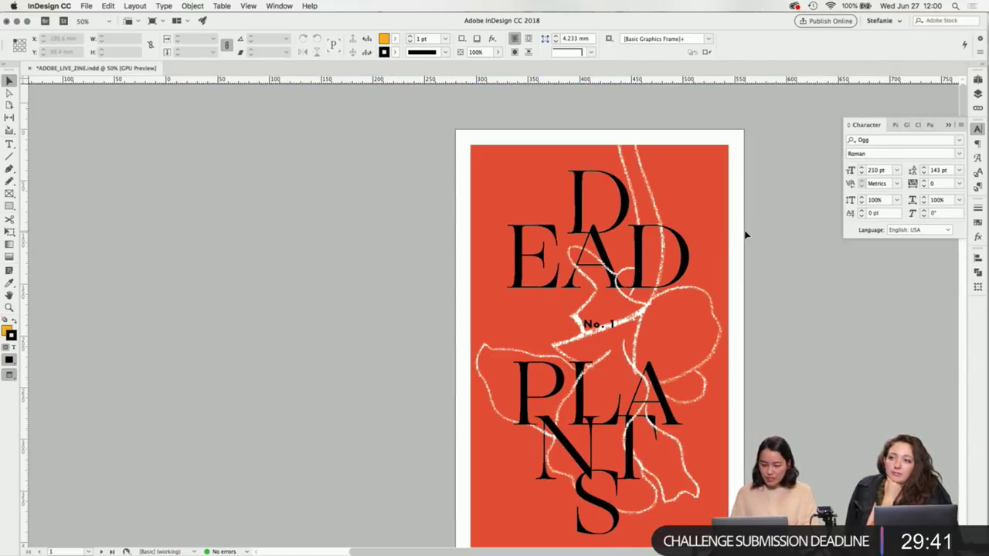
pyautogui.scroll(-2, 745, 233)
pyautogui.scroll(-3, 801, 326)
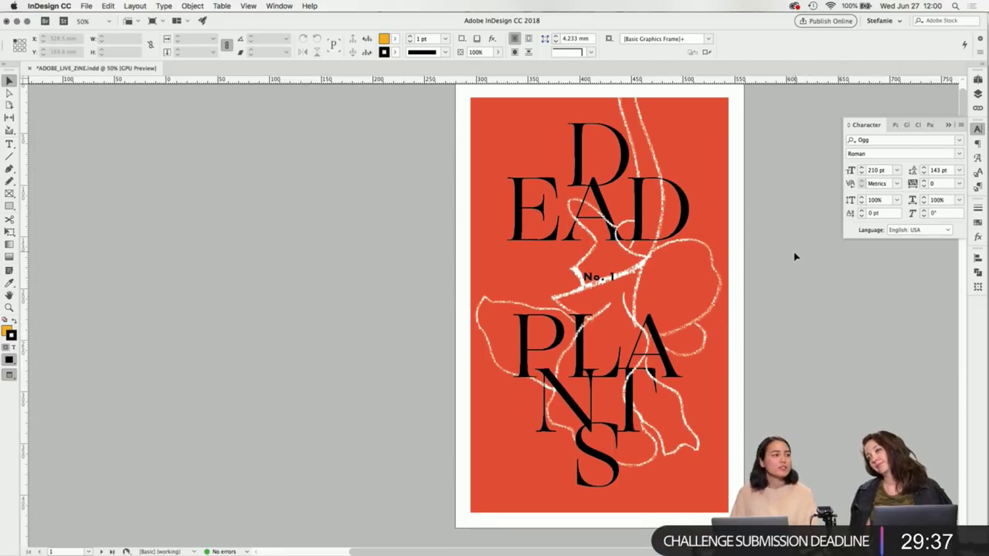
pyautogui.scroll(-10, 780, 194)
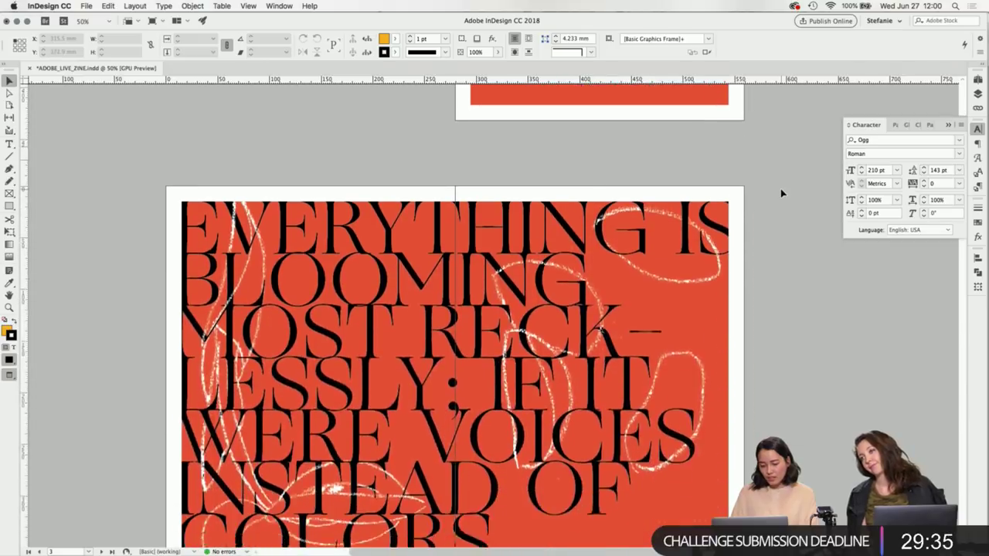
pyautogui.scroll(-3, 781, 193)
pyautogui.scroll(1, 781, 193)
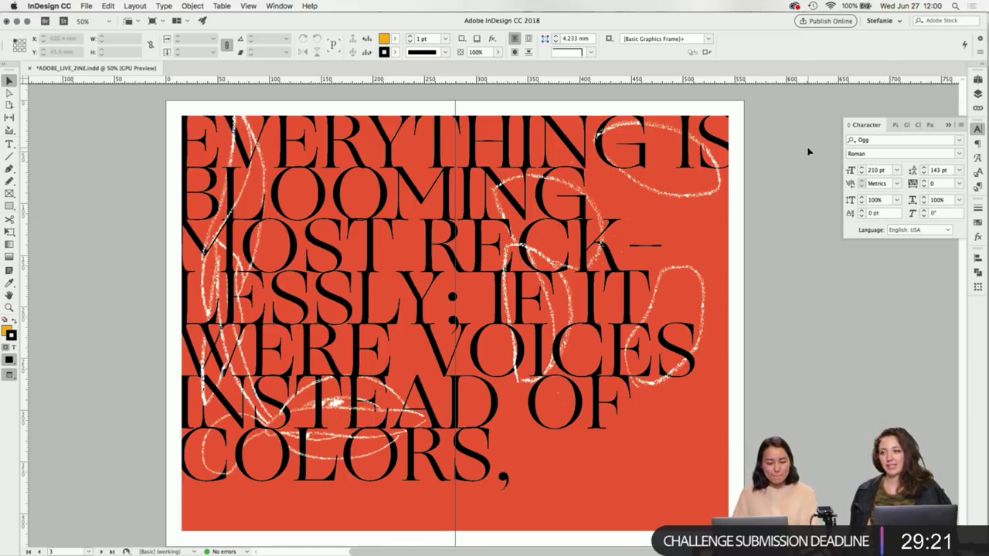
pyautogui.scroll(5, 808, 151)
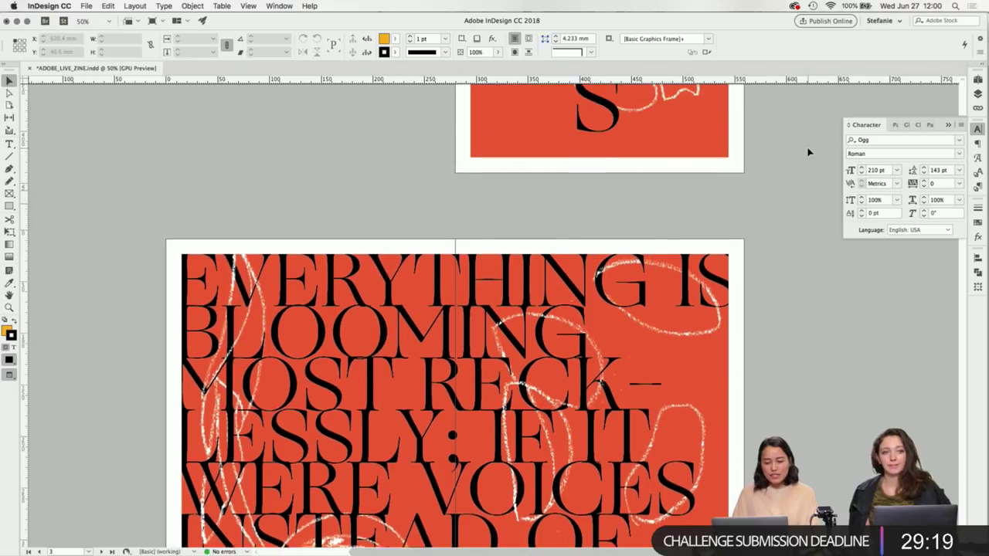
pyautogui.scroll(7, 808, 151)
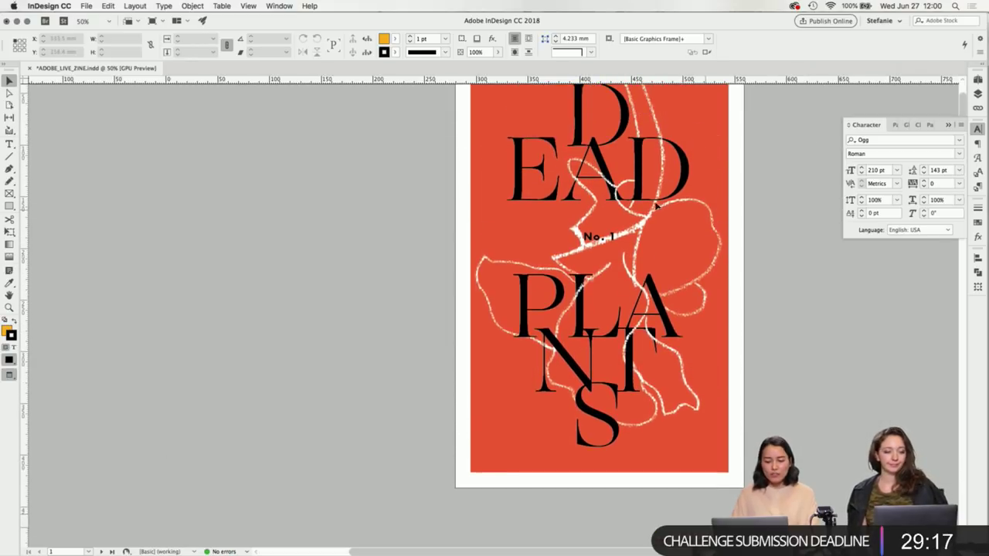
pyautogui.scroll(1, 793, 291)
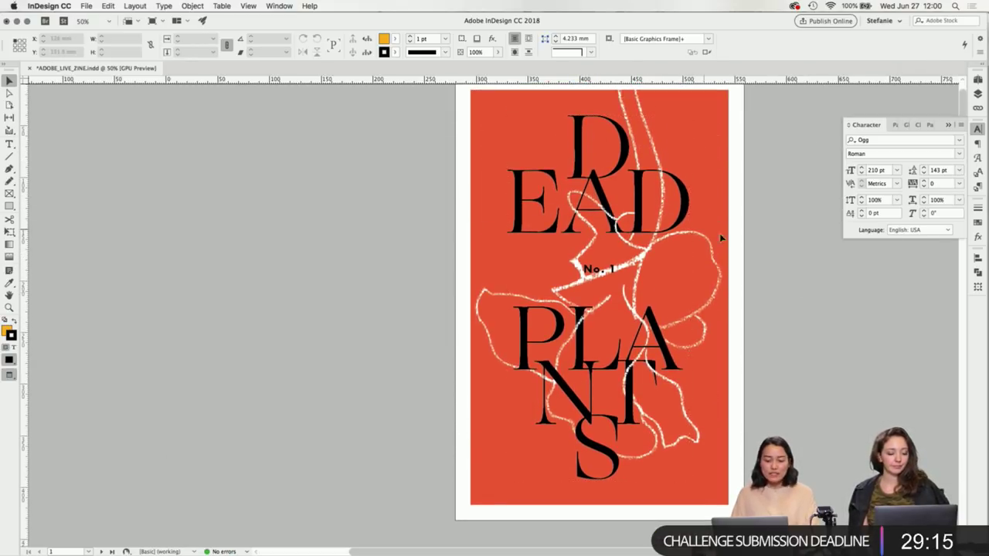
pyautogui.scroll(1, 779, 263)
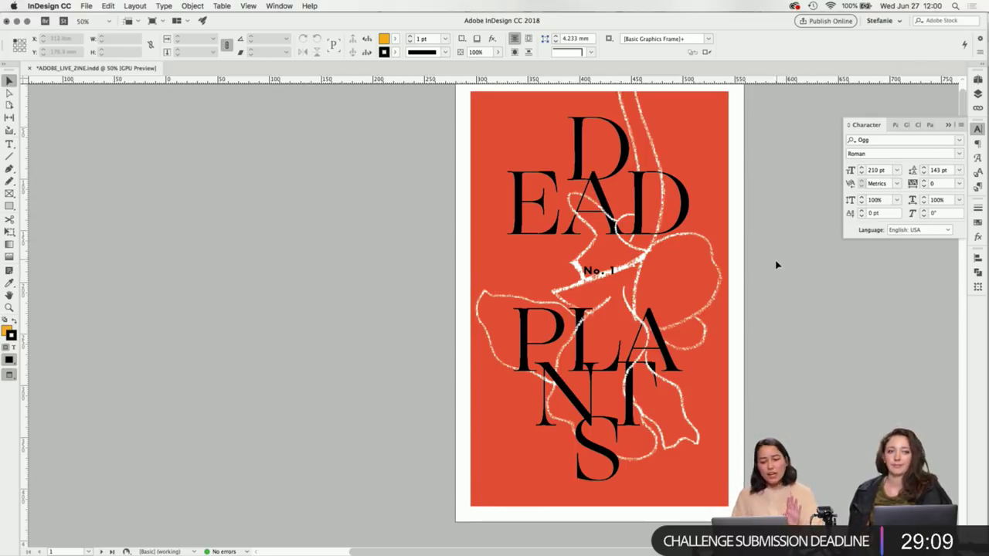
pyautogui.scroll(-10, 775, 231)
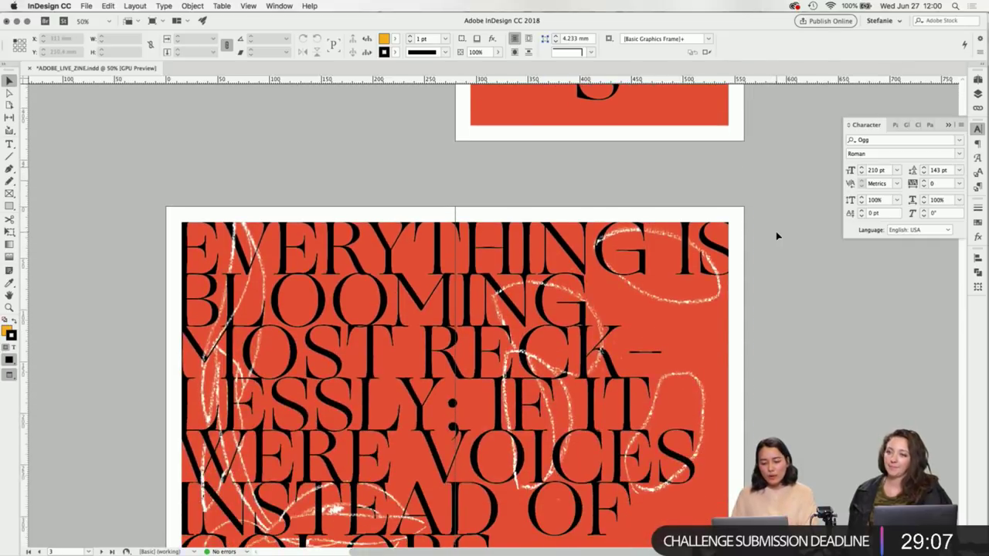
pyautogui.scroll(-2, 453, 319)
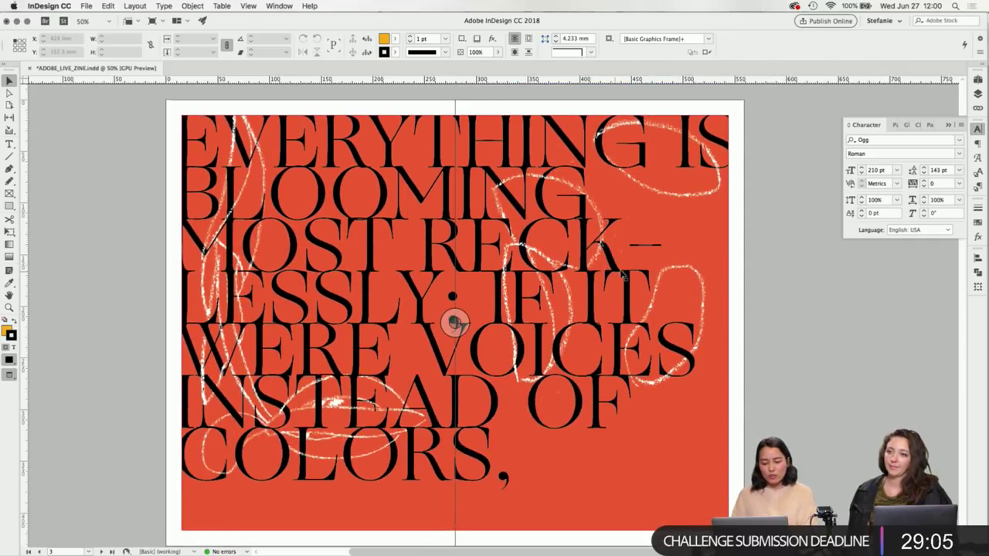
pyautogui.scroll(6, 776, 307)
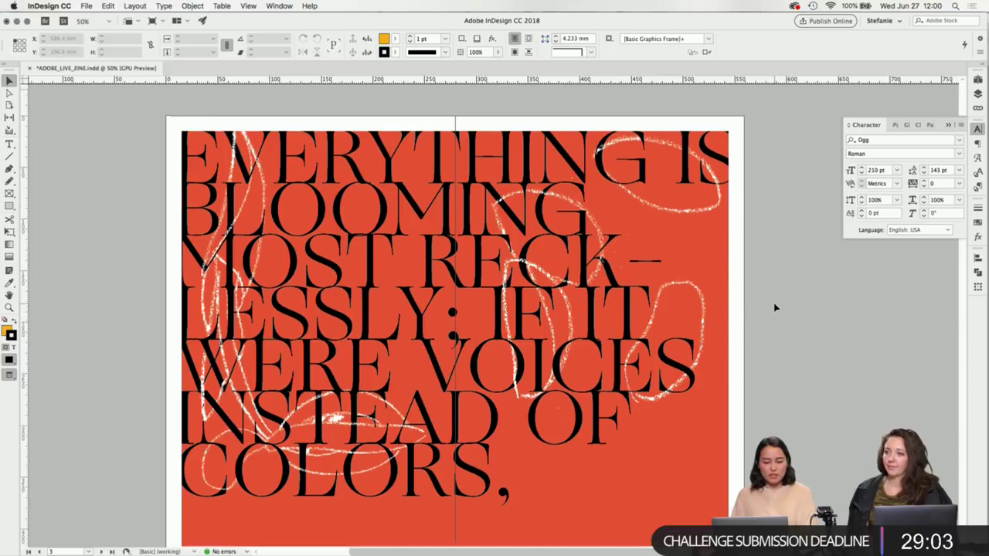
pyautogui.scroll(8, 776, 307)
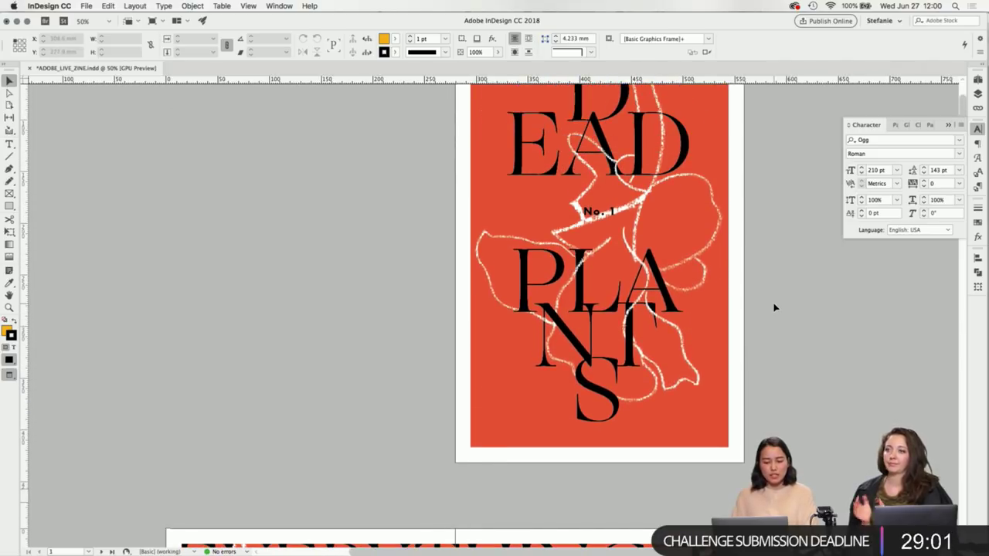
pyautogui.scroll(-14, 776, 308)
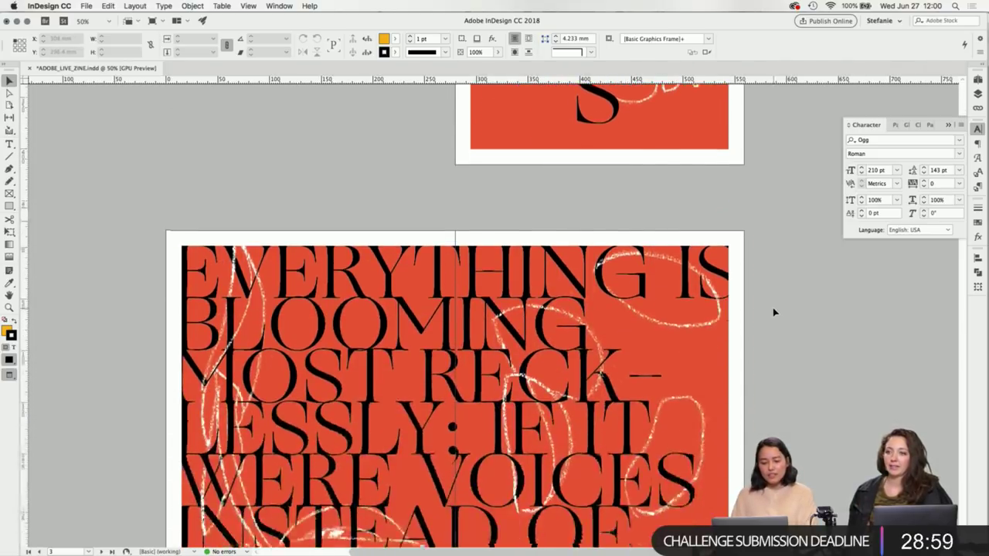
pyautogui.scroll(-4, 772, 311)
pyautogui.scroll(2, 772, 312)
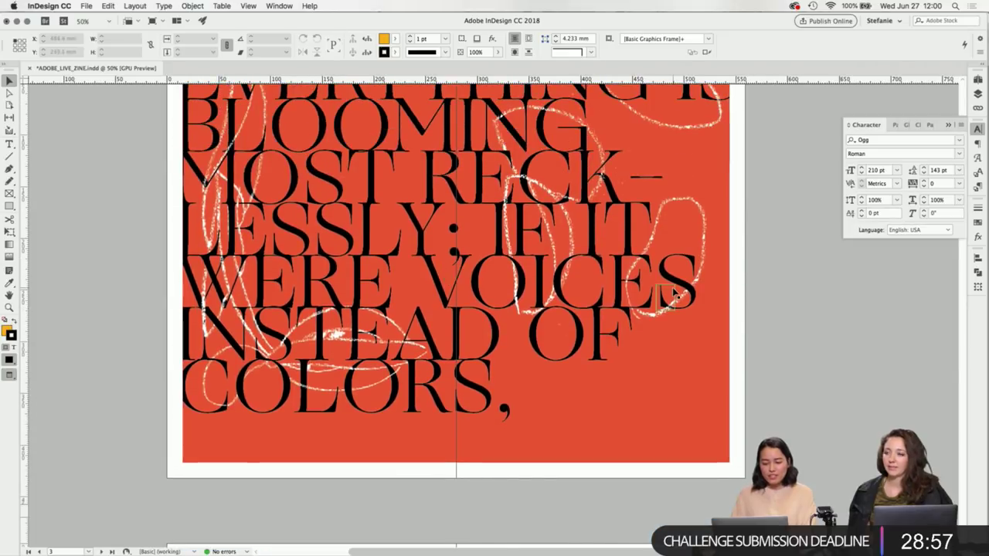
pyautogui.scroll(-9, 673, 294)
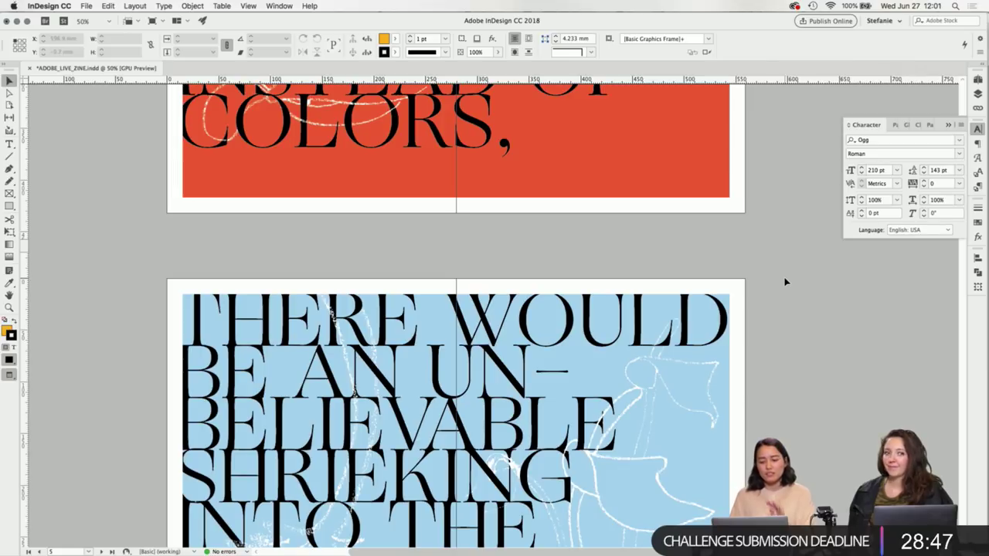
pyautogui.scroll(1, 776, 272)
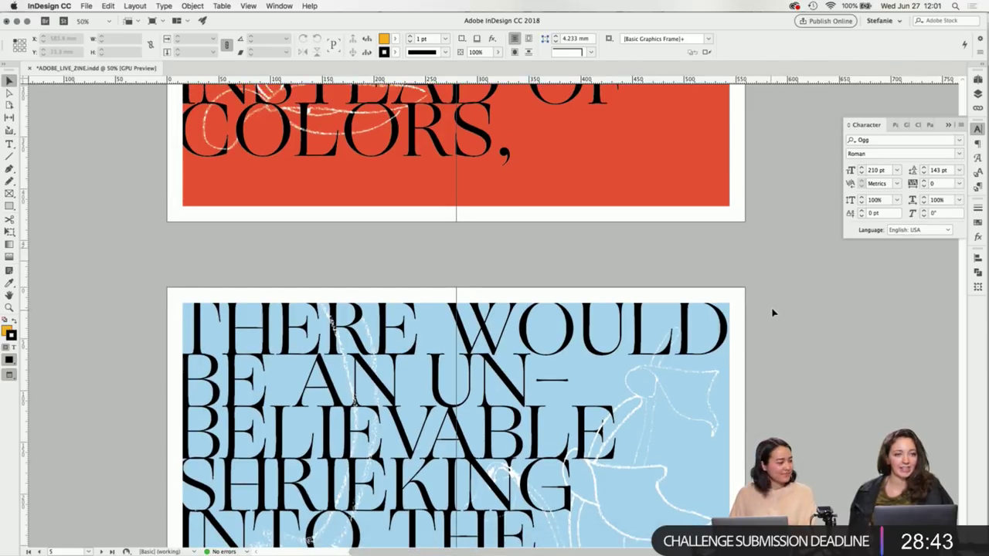
pyautogui.scroll(-1, 777, 302)
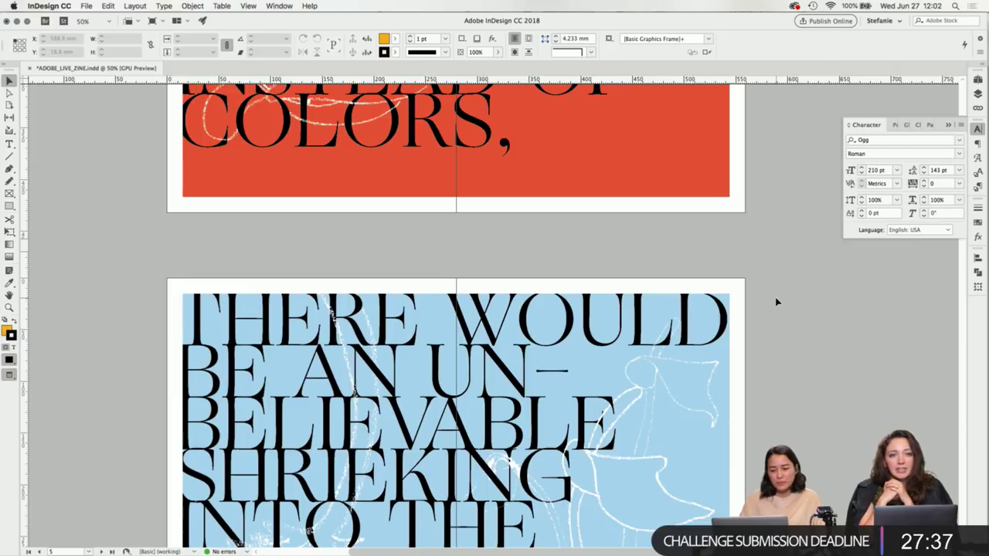
# Scroll back up to the red 'Everything is blooming' spread.
pyautogui.scroll(5, 655, 258)
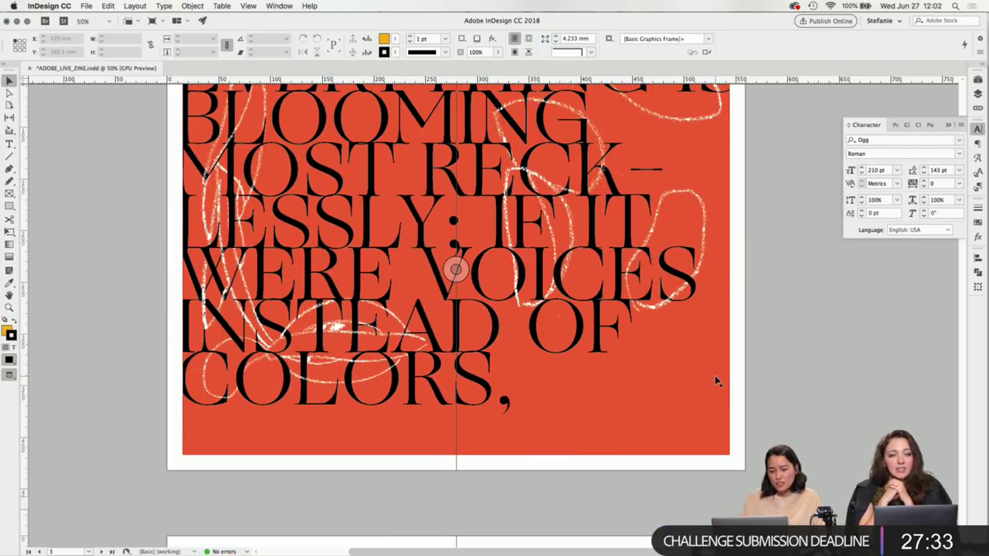
pyautogui.scroll(3, 715, 379)
pyautogui.scroll(-2, 715, 383)
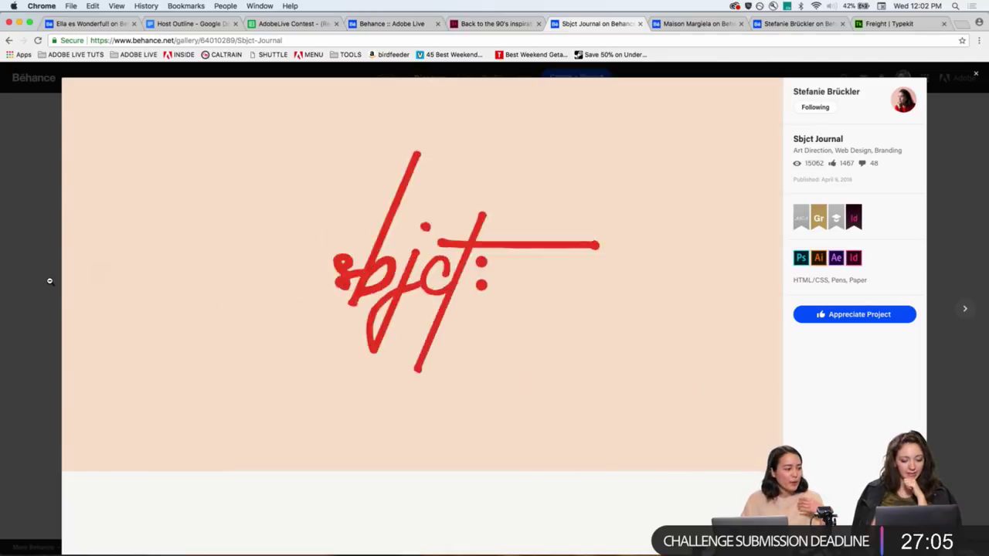
# Scroll through the Sbjct Journal project page on Behance.
pyautogui.scroll(-5, 49, 280)
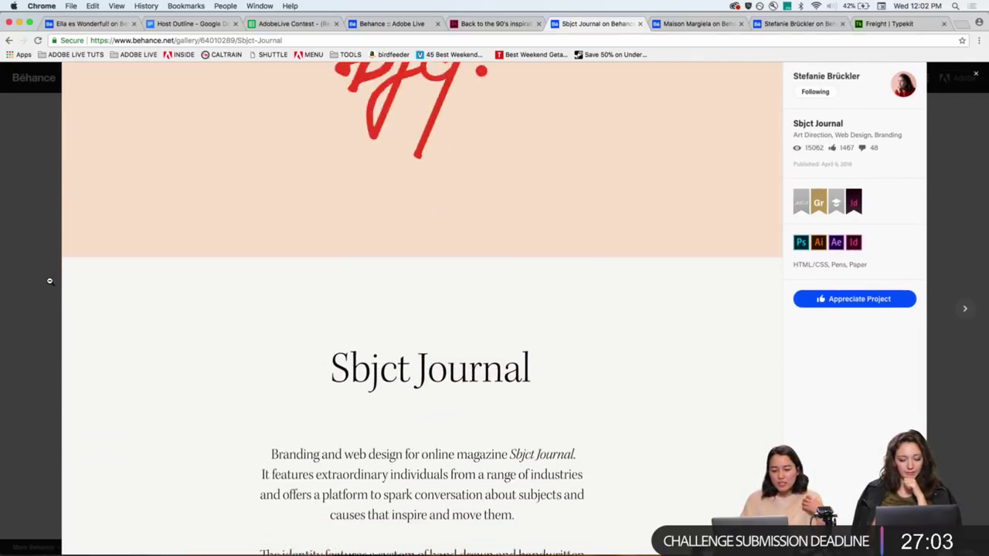
pyautogui.scroll(5, 49, 280)
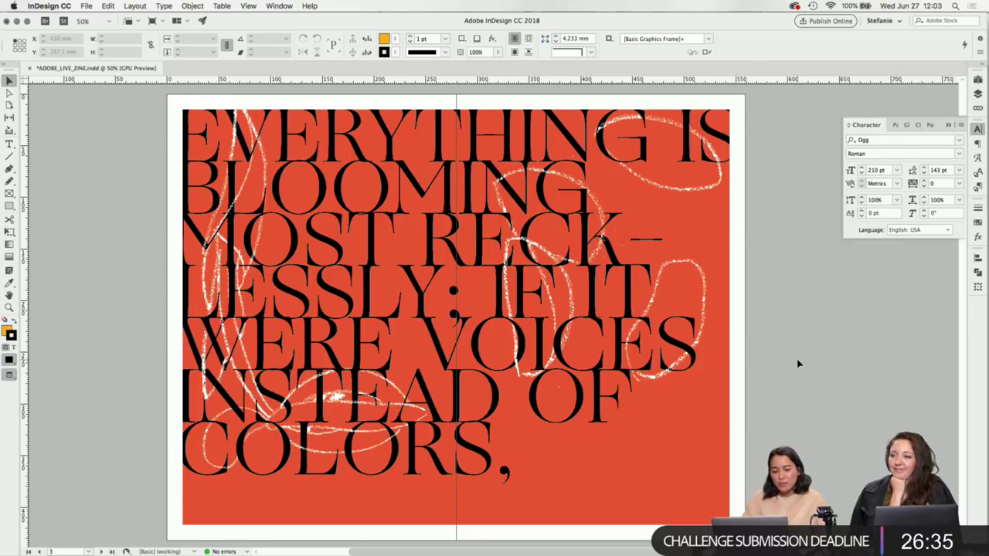
# Open Scan 59_WHITE.psd in Photoshop from Finder's IMAGES > ILLUSTRATIONS folder.
pyautogui.moveTo(531, 543)
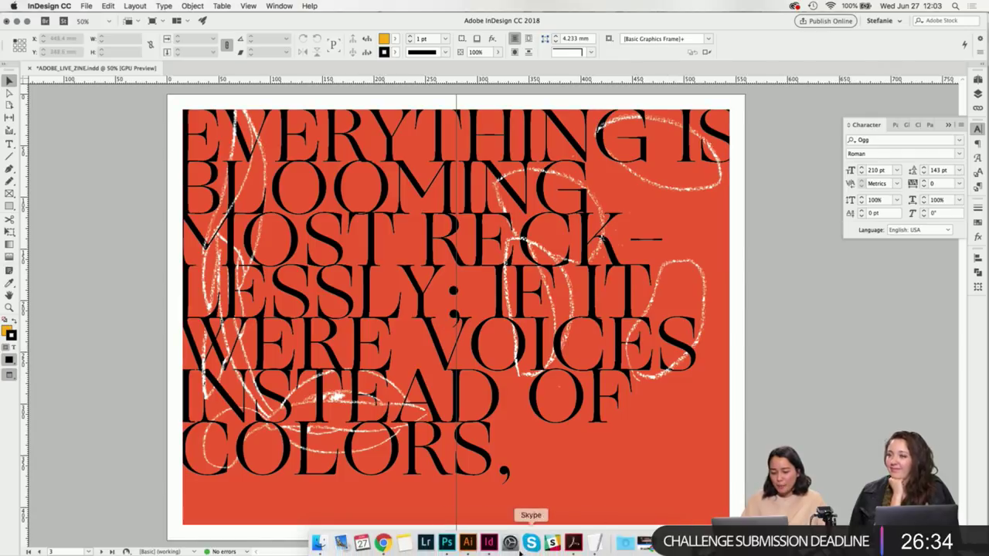
pyautogui.click(323, 546)
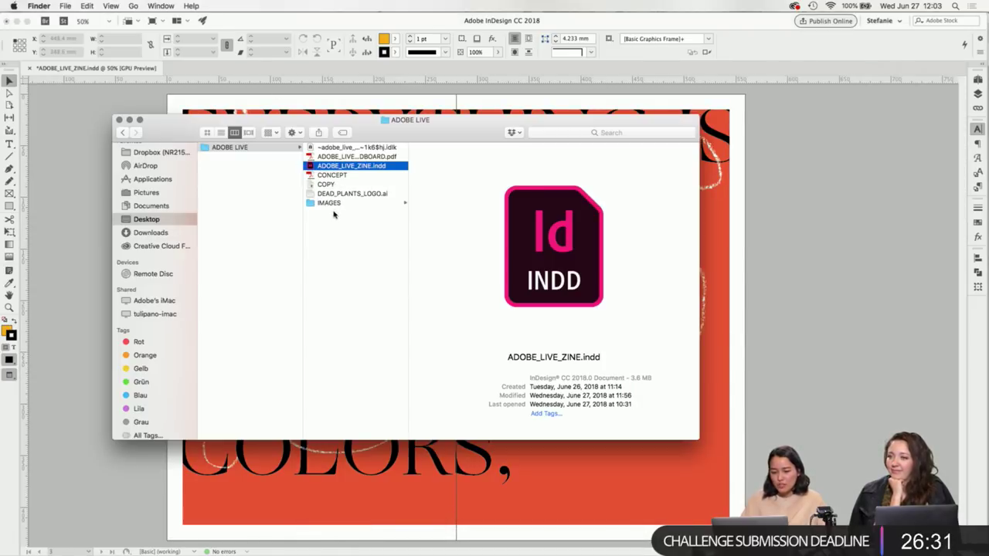
pyautogui.click(338, 205)
pyautogui.click(462, 158)
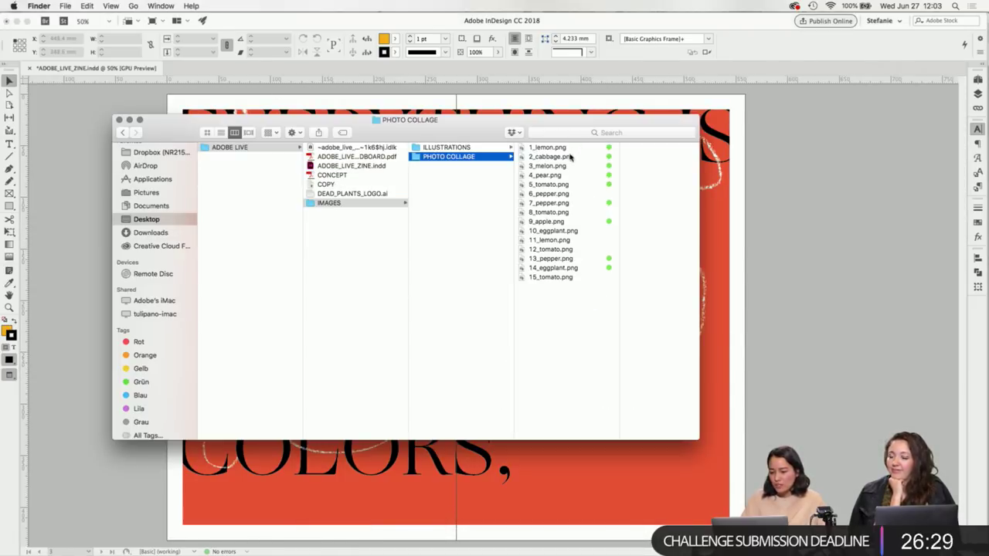
pyautogui.click(472, 147)
pyautogui.click(565, 148)
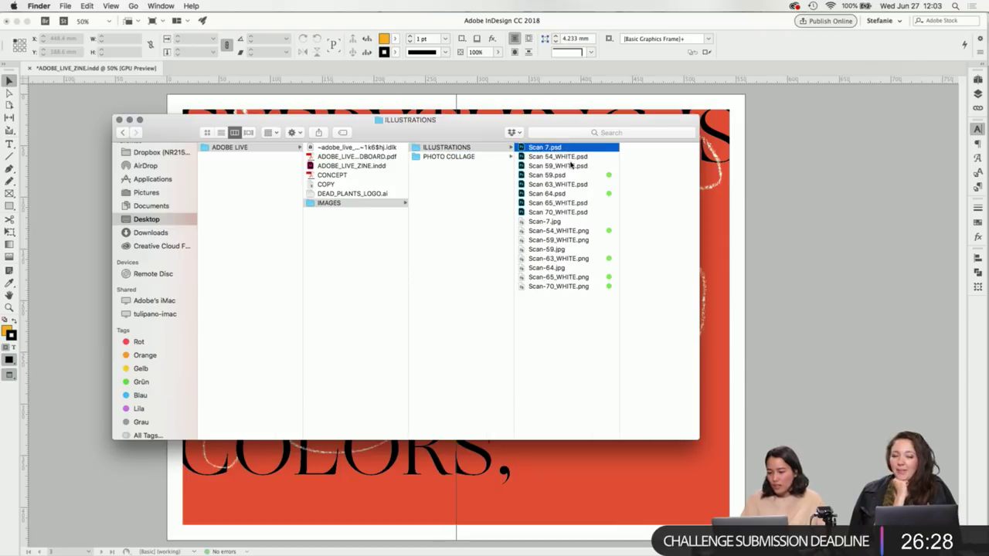
pyautogui.click(551, 156)
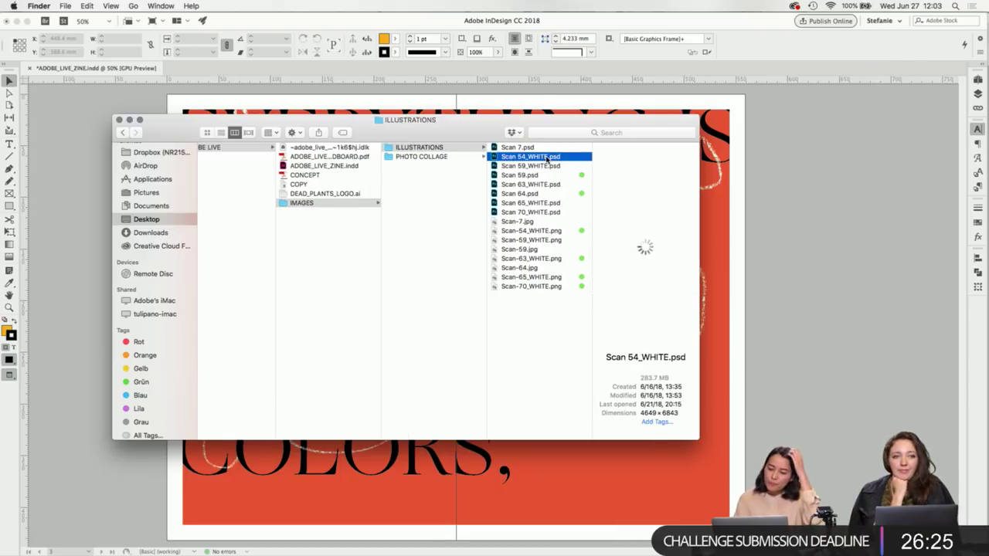
pyautogui.doubleClick(541, 165)
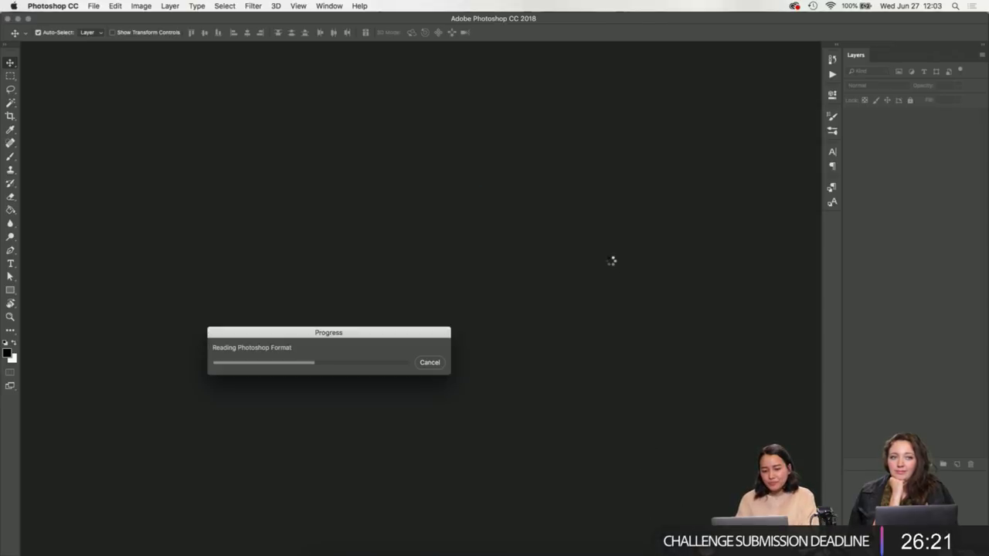
# Open the file with its embedded colour profile and disable Layer 0's mask.
pyautogui.click(332, 198)
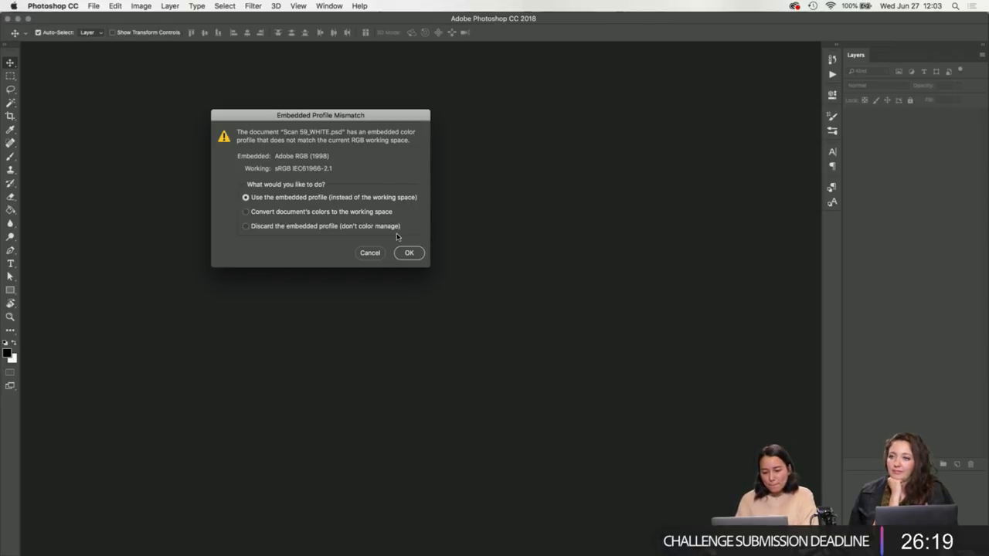
pyautogui.press('Return')
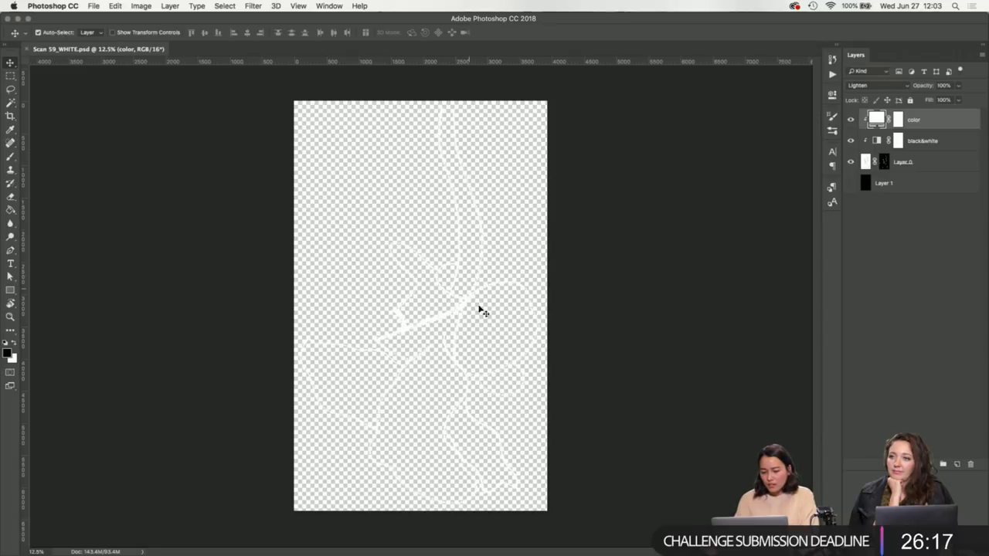
pyautogui.click(850, 183)
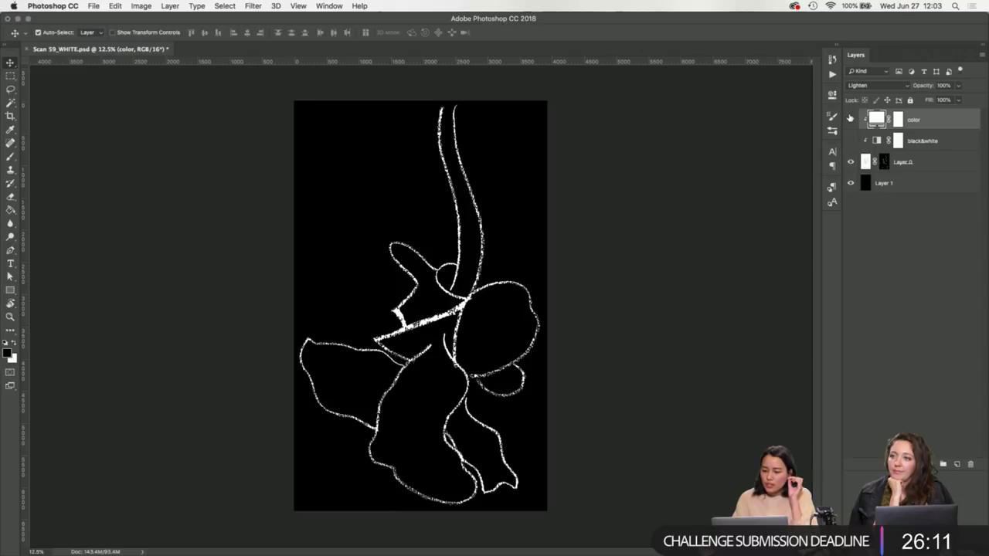
pyautogui.click(850, 142)
pyautogui.click(850, 183)
pyautogui.click(883, 164)
pyautogui.rightClick(884, 163)
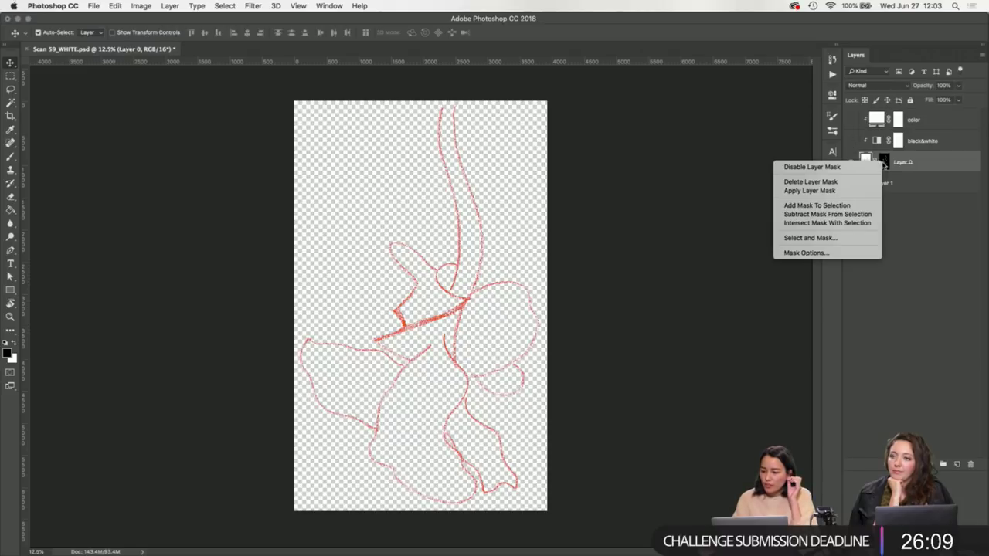
pyautogui.click(832, 167)
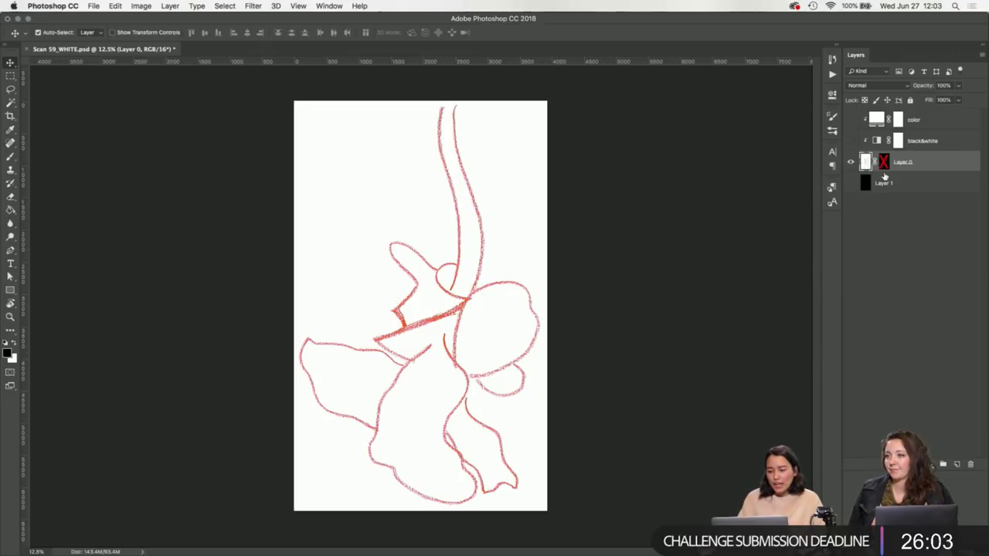
# Show the black&white layer to turn the lines black and start picking a new fill colour.
pyautogui.click(851, 141)
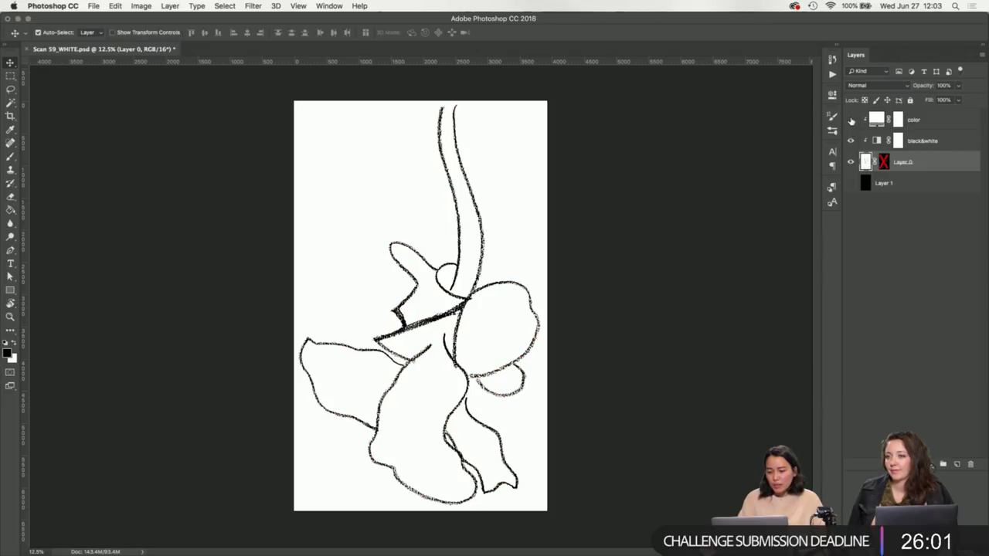
pyautogui.click(850, 120)
pyautogui.click(851, 121)
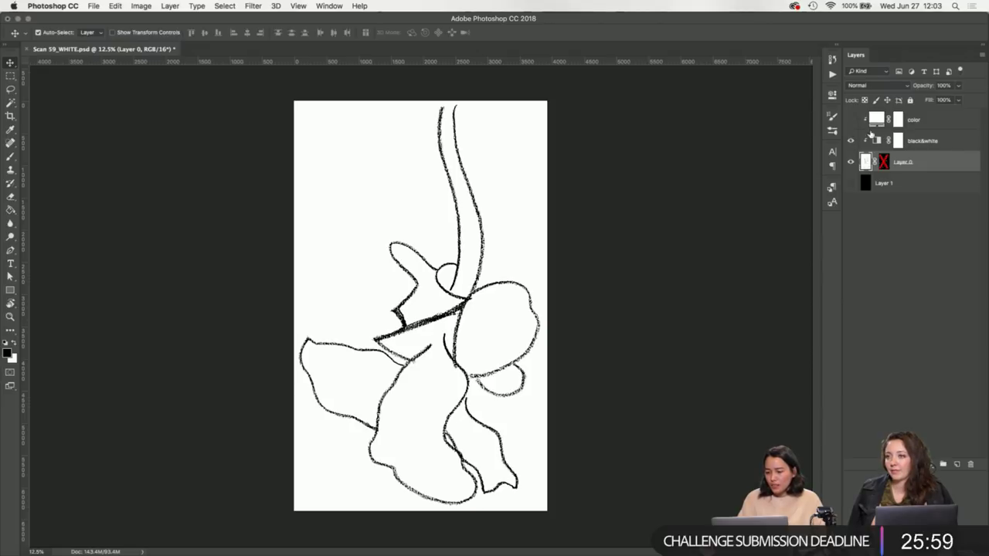
pyautogui.doubleClick(874, 119)
pyautogui.moveTo(319, 253); pyautogui.dragTo(279, 259)
pyautogui.click(337, 326)
# Set the color fill to cyan 52dce5, show it, re-enable Layer 0's mask, and return to InDesign.
pyautogui.moveTo(337, 327); pyautogui.dragTo(336, 310)
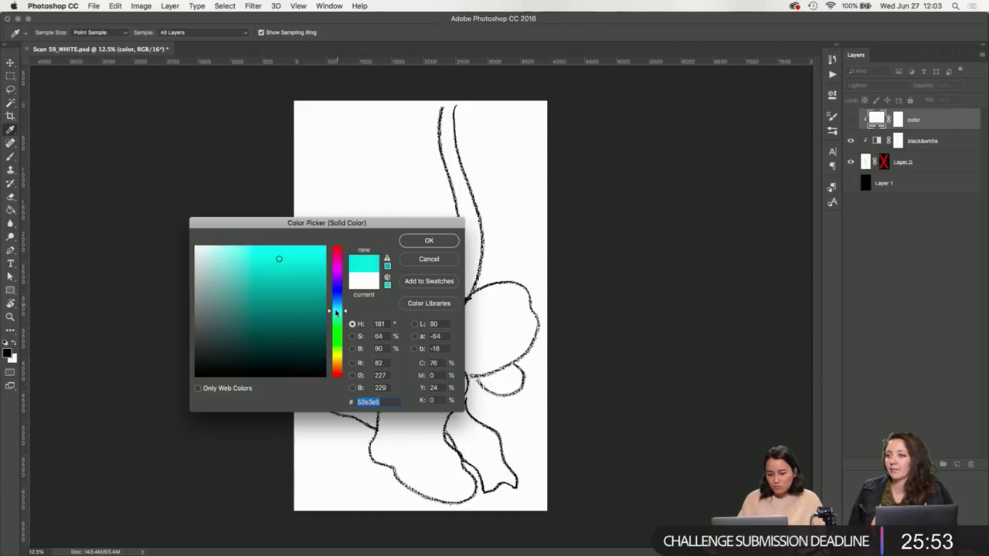
pyautogui.click(443, 240)
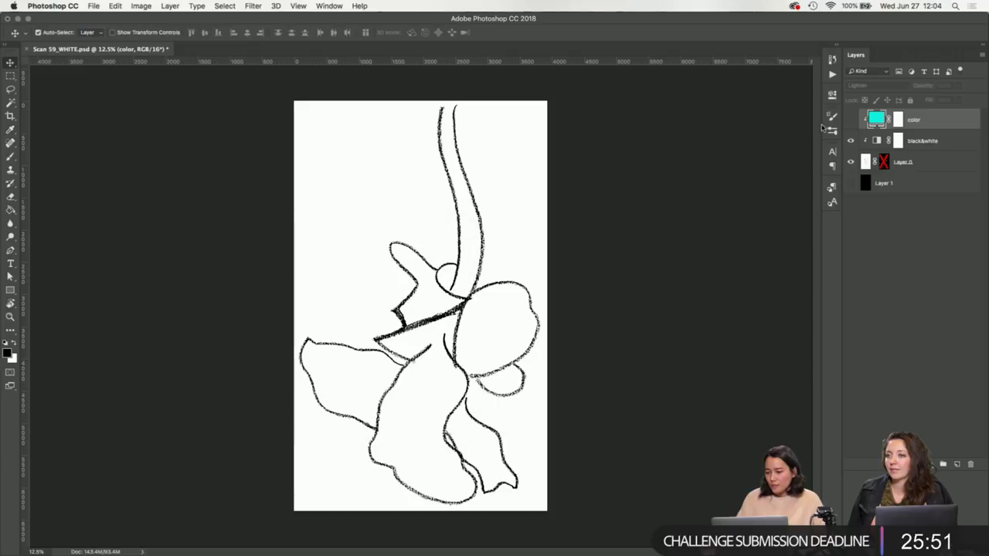
pyautogui.click(851, 120)
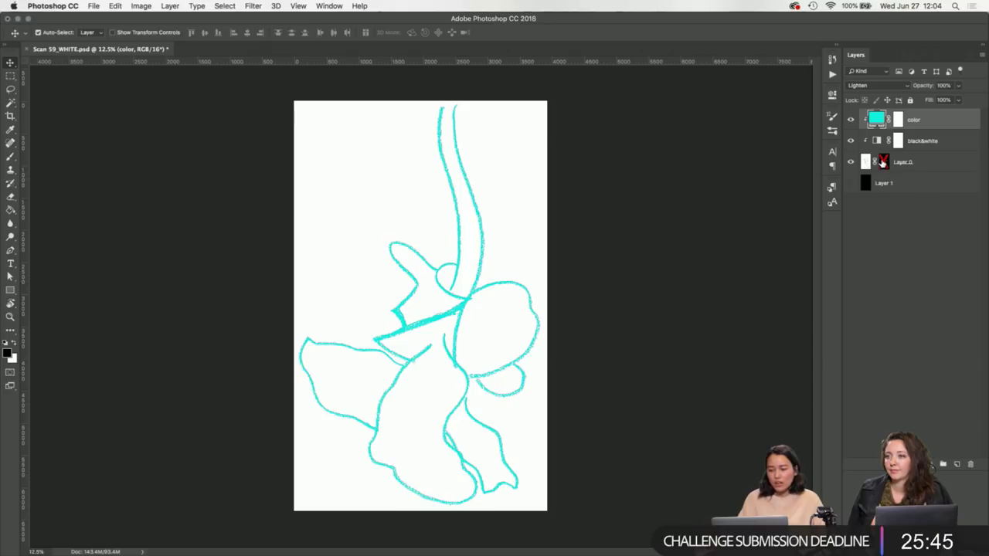
pyautogui.keyDown('shift'); pyautogui.click(883, 163); pyautogui.keyUp('shift')
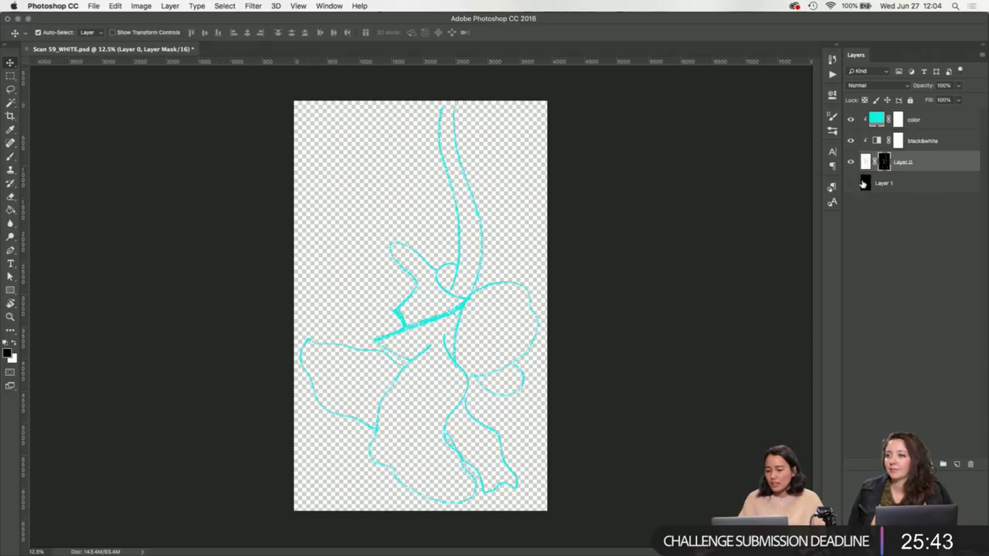
pyautogui.click(850, 183)
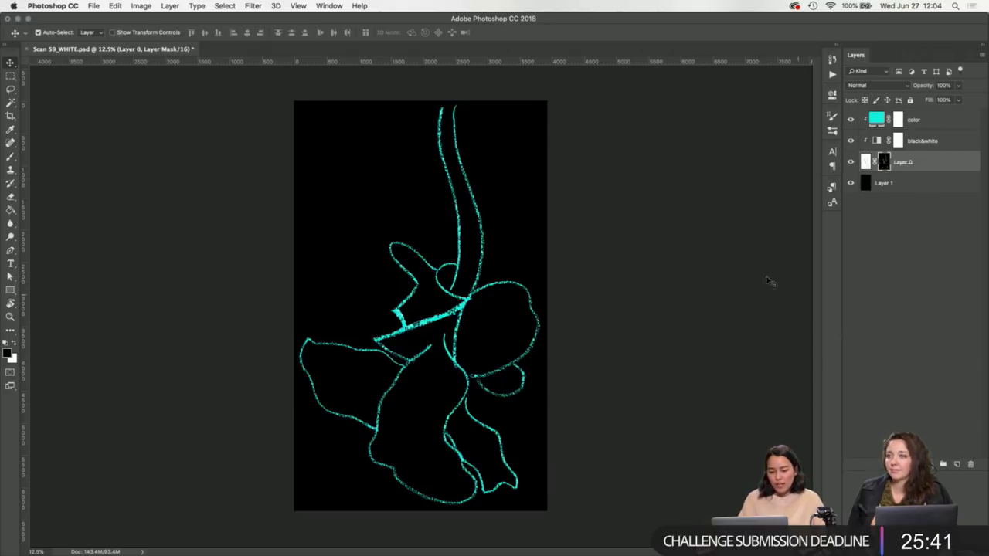
pyautogui.click(851, 183)
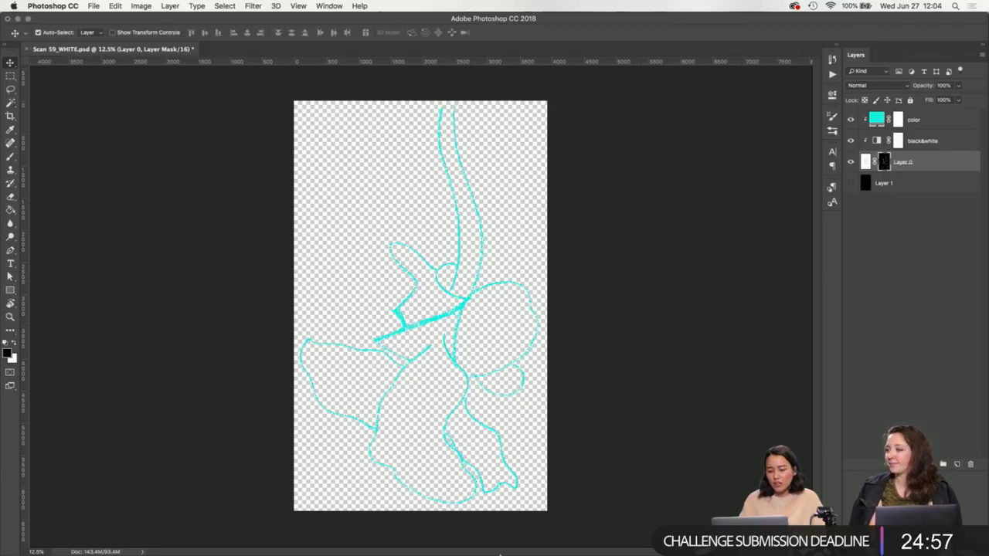
pyautogui.click(489, 542)
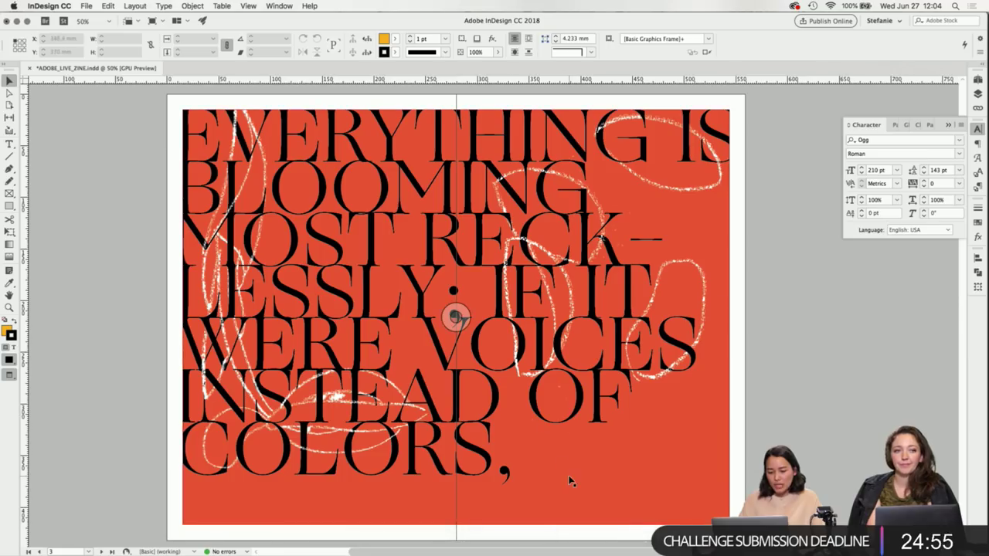
# View Link Info for the spread's Scan-70_WHITE.png illustration, then collapse the panel dock.
pyautogui.click(350, 435)
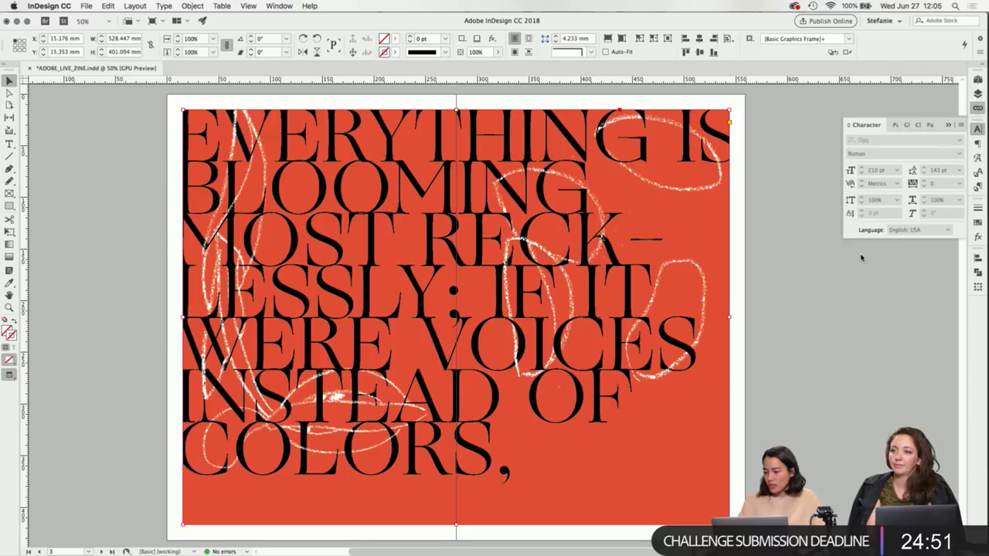
pyautogui.click(977, 108)
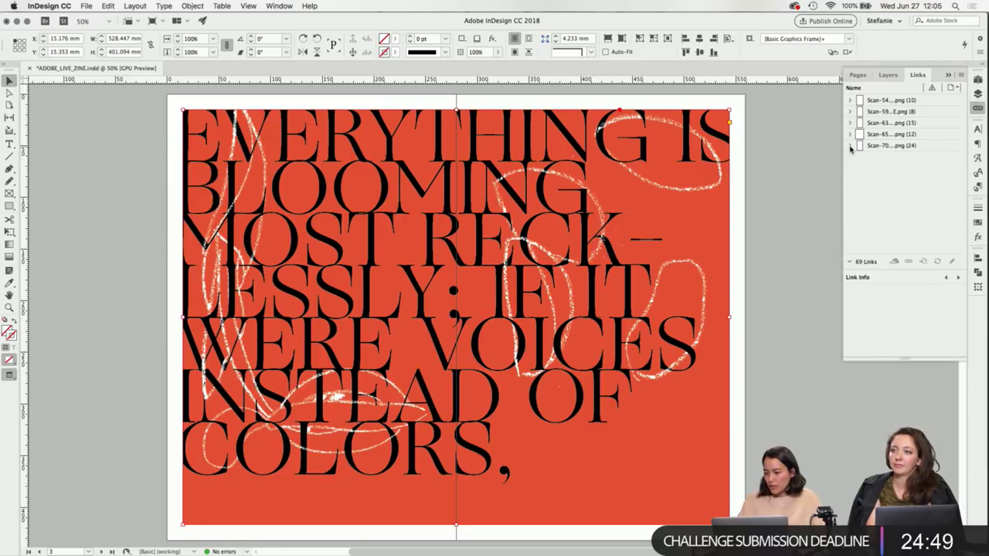
pyautogui.click(851, 146)
pyautogui.click(886, 112)
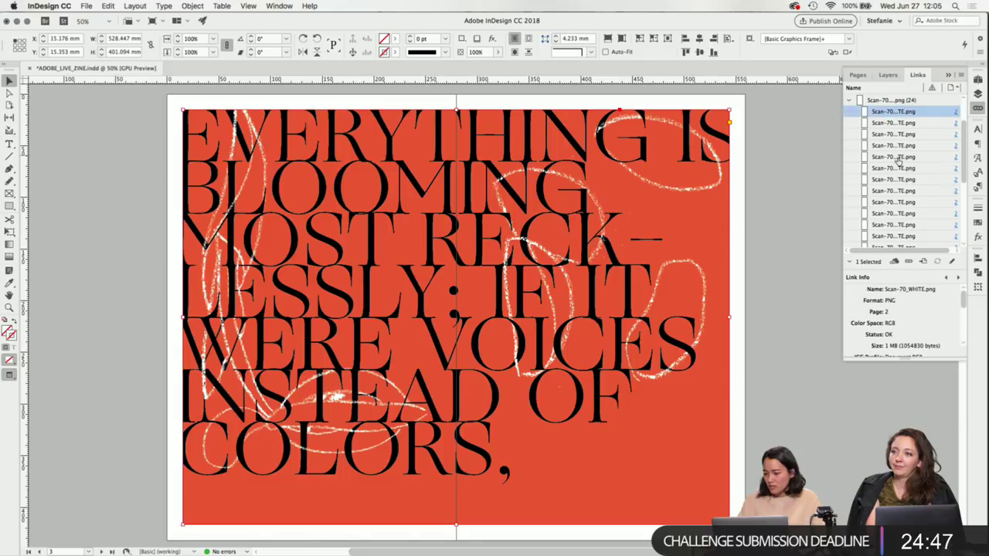
pyautogui.moveTo(904, 358); pyautogui.dragTo(903, 475)
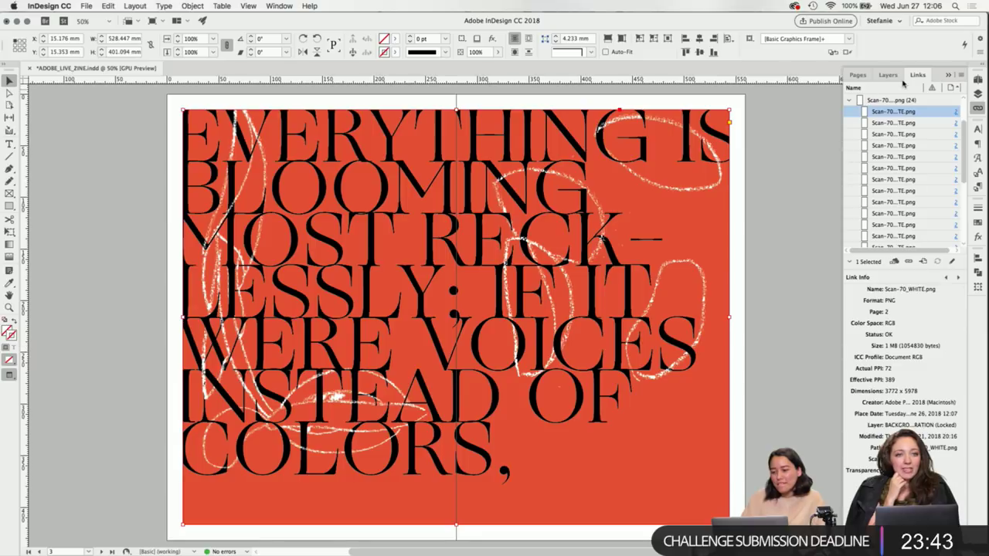
pyautogui.click(949, 78)
pyautogui.click(865, 196)
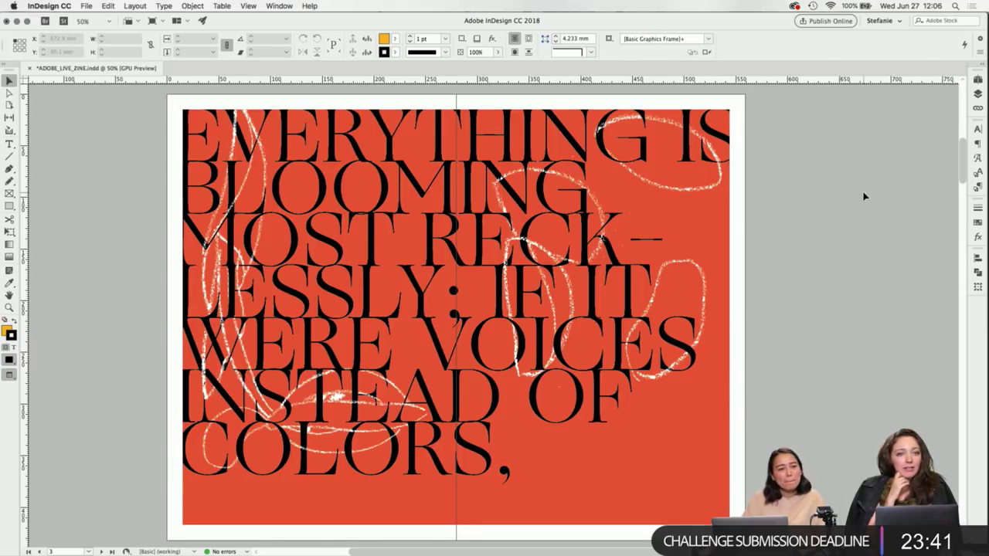
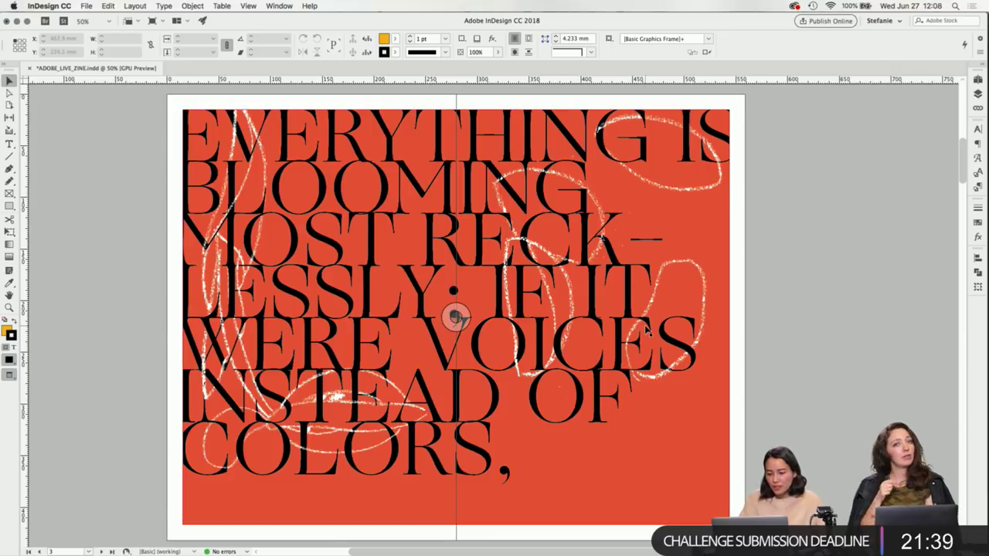
# Show the Layers panel narrowed, toggling the Background Illustration layer off and back on.
pyautogui.scroll(4, 308, 409)
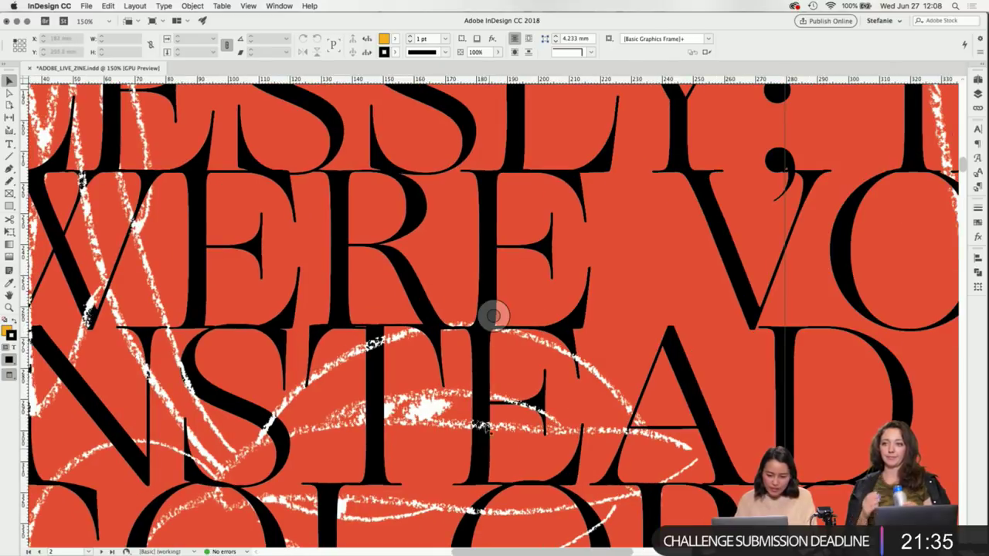
pyautogui.scroll(-4, 424, 373)
pyautogui.hscroll(3, 503, 304)
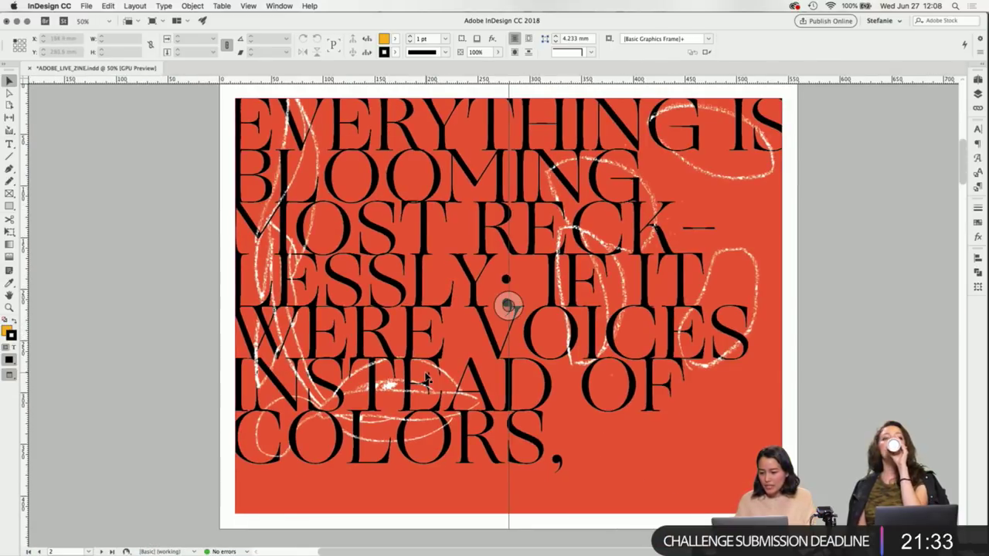
pyautogui.click(977, 93)
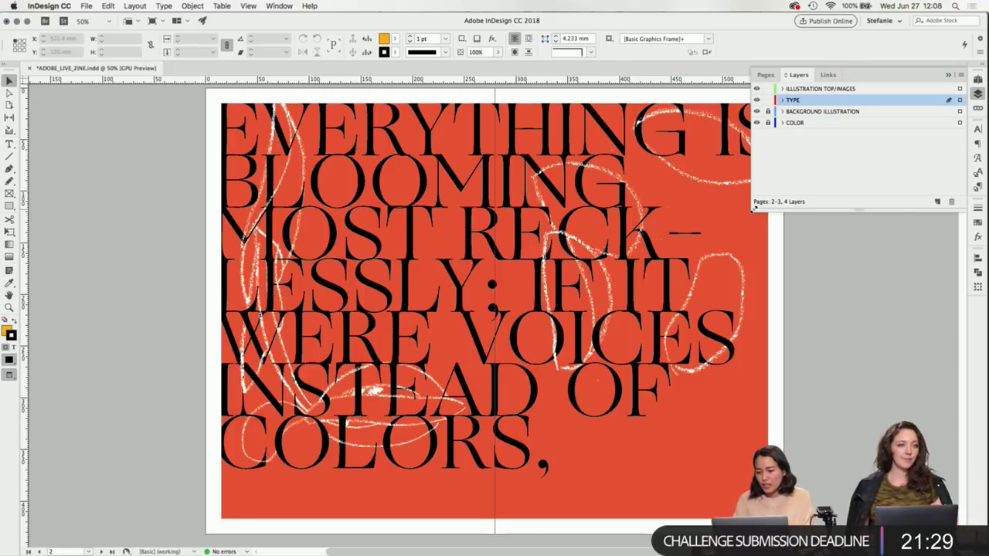
pyautogui.moveTo(751, 147); pyautogui.dragTo(788, 147)
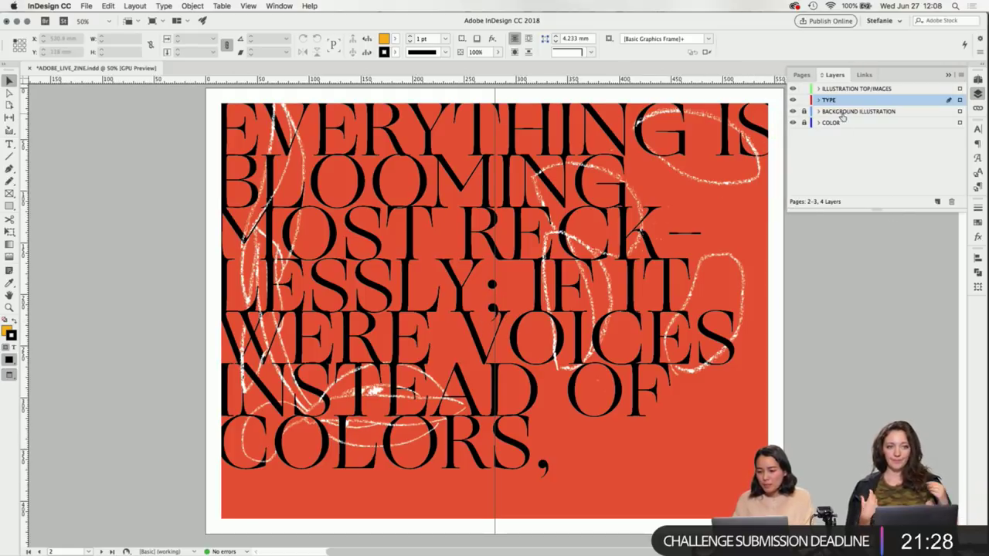
pyautogui.click(793, 112)
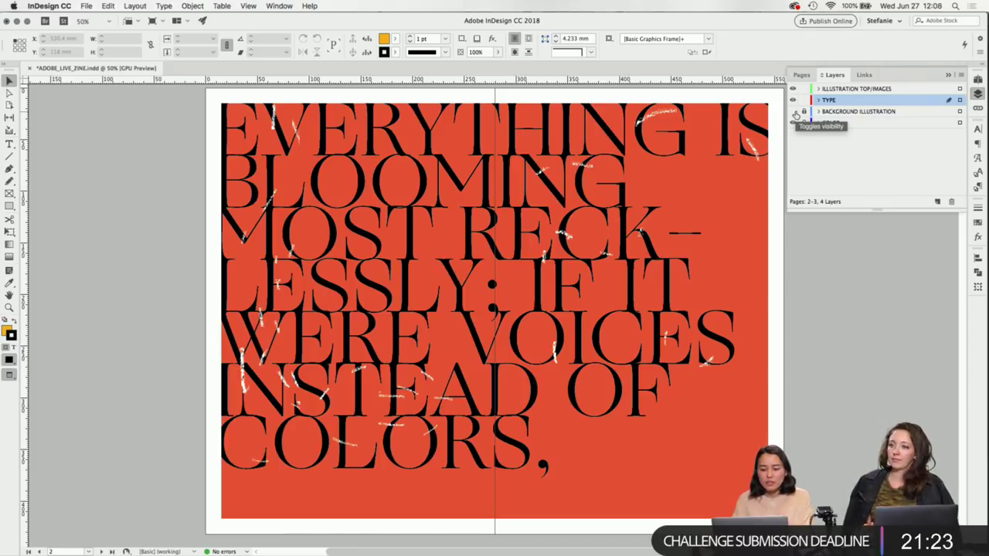
pyautogui.click(794, 112)
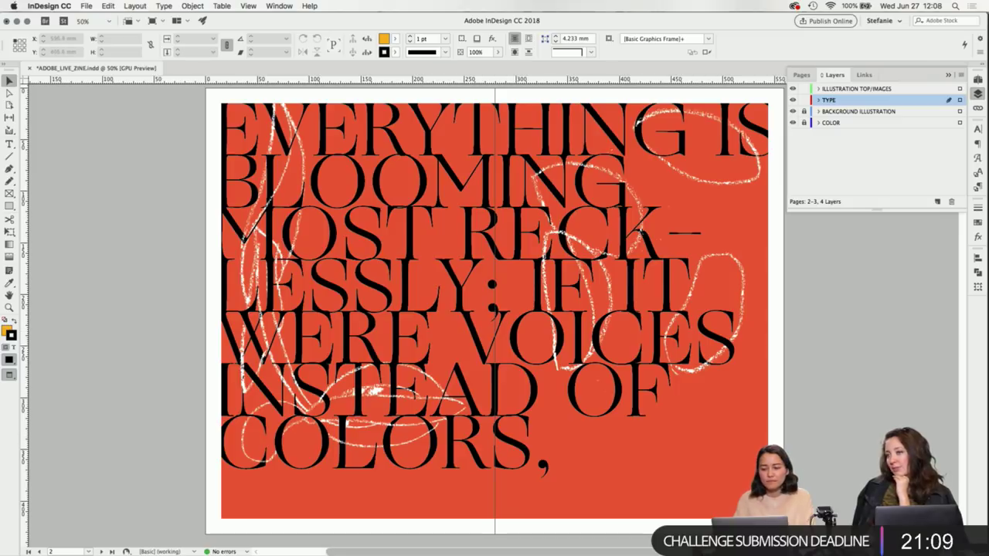
# Save the zine document with Cmd+S.
pyautogui.hscroll(1, 806, 359)
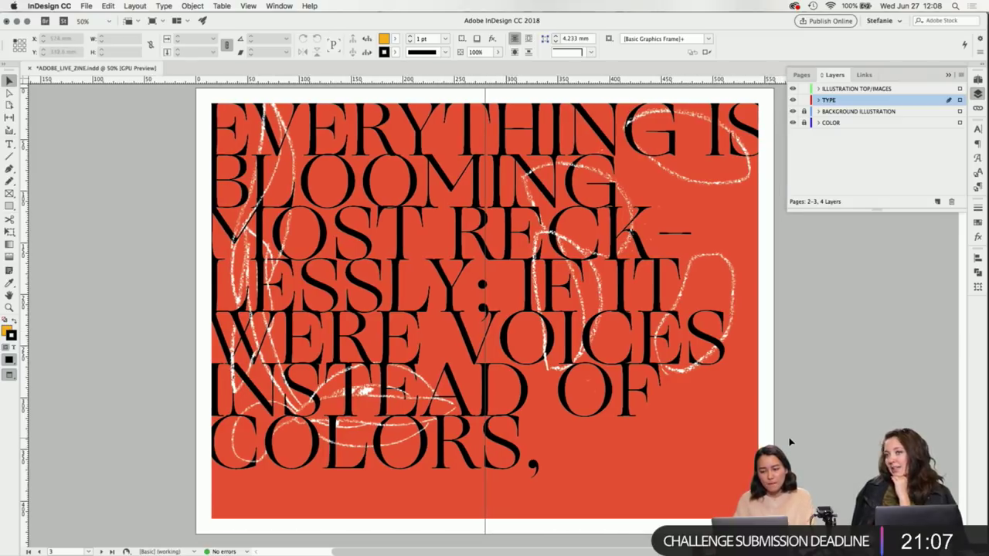
pyautogui.press('super+s')
pyautogui.scroll(-3, 704, 394)
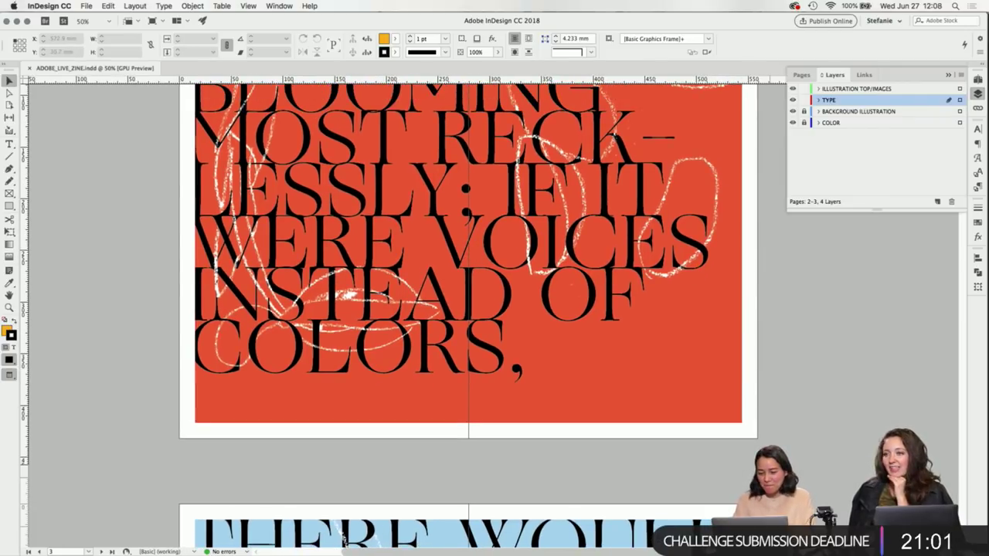
# Scroll down past 'THE FROG PRINCE' spread to the blank yellow spread on page 9.
pyautogui.scroll(-2, 746, 375)
pyautogui.scroll(-10, 746, 377)
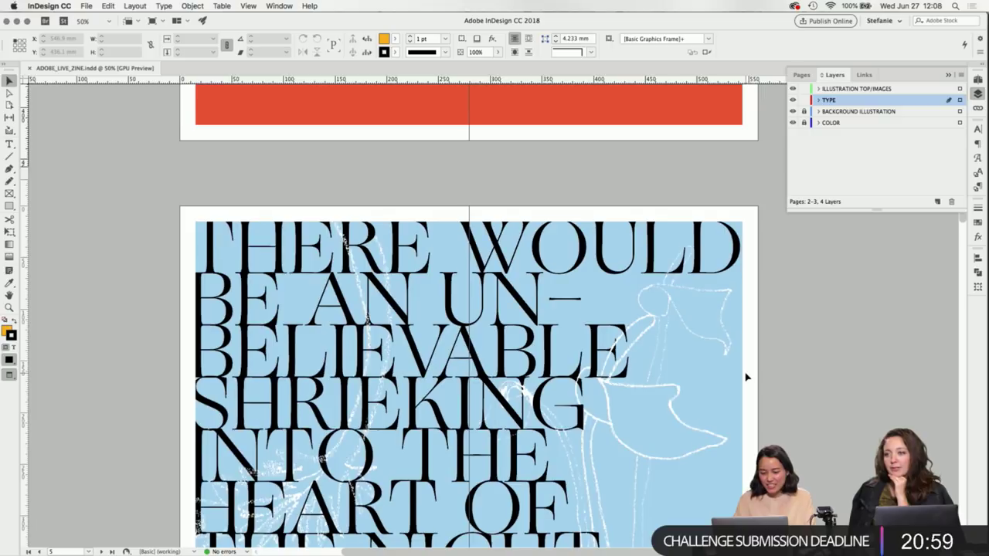
pyautogui.scroll(-1, 753, 331)
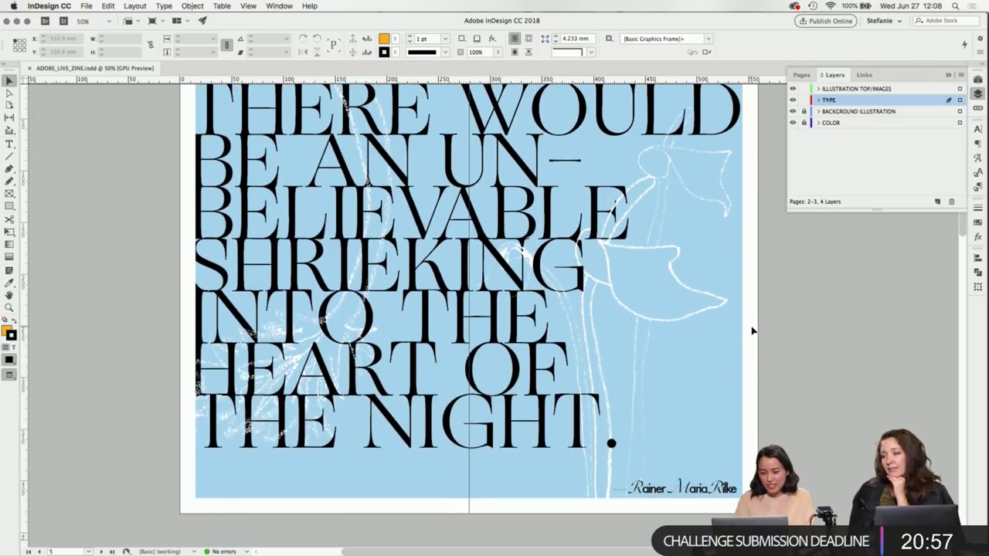
pyautogui.scroll(13, 753, 330)
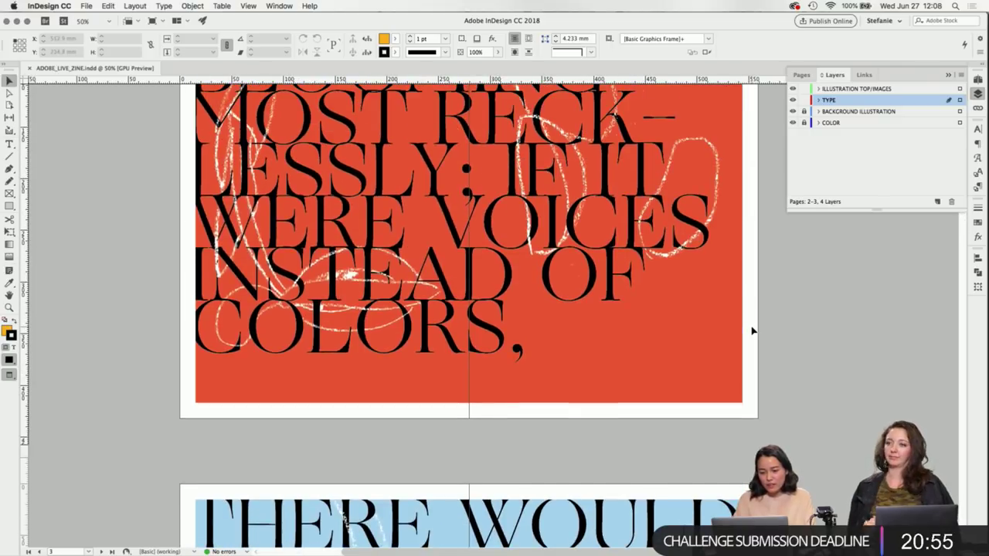
pyautogui.scroll(-6, 752, 330)
pyautogui.scroll(-6, 753, 331)
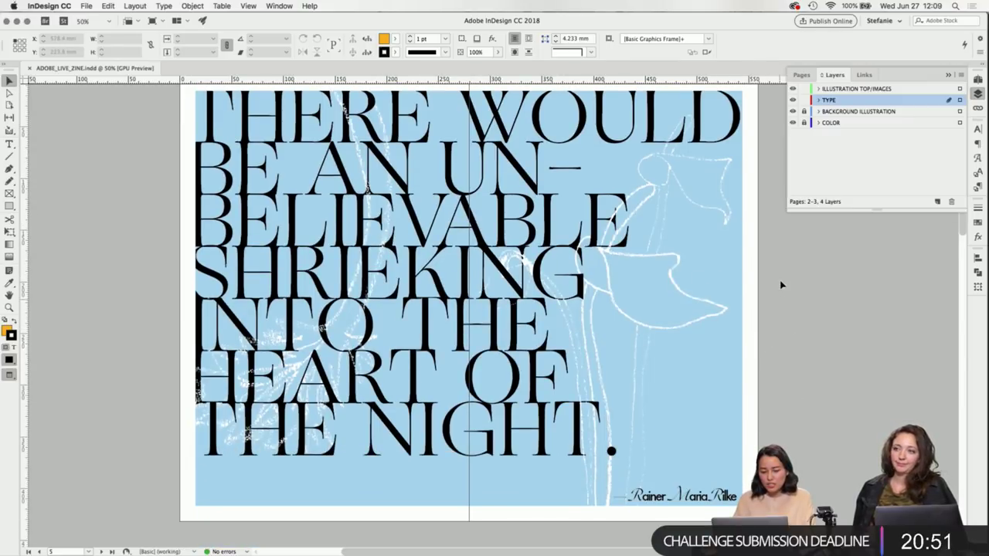
pyautogui.scroll(-4, 780, 283)
pyautogui.scroll(-12, 780, 282)
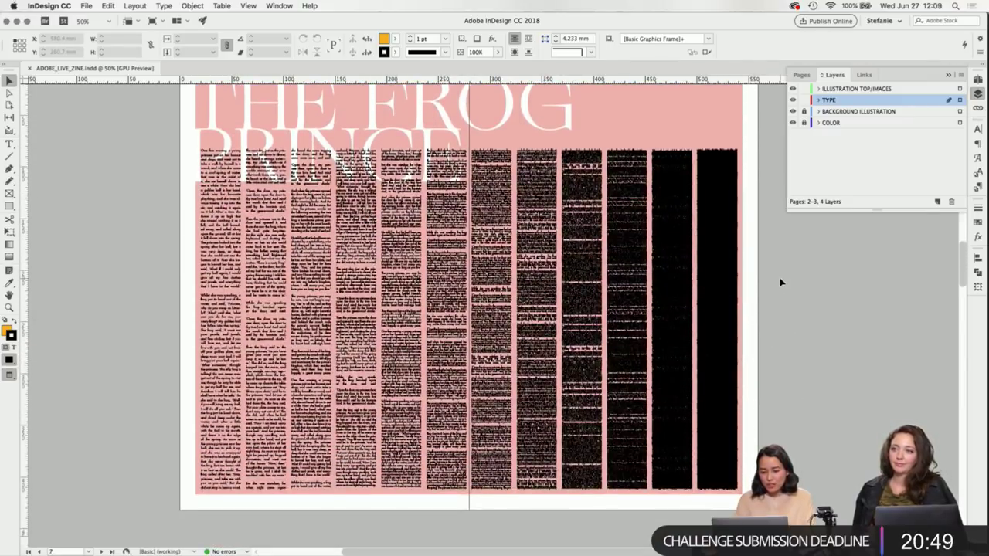
pyautogui.scroll(1, 780, 283)
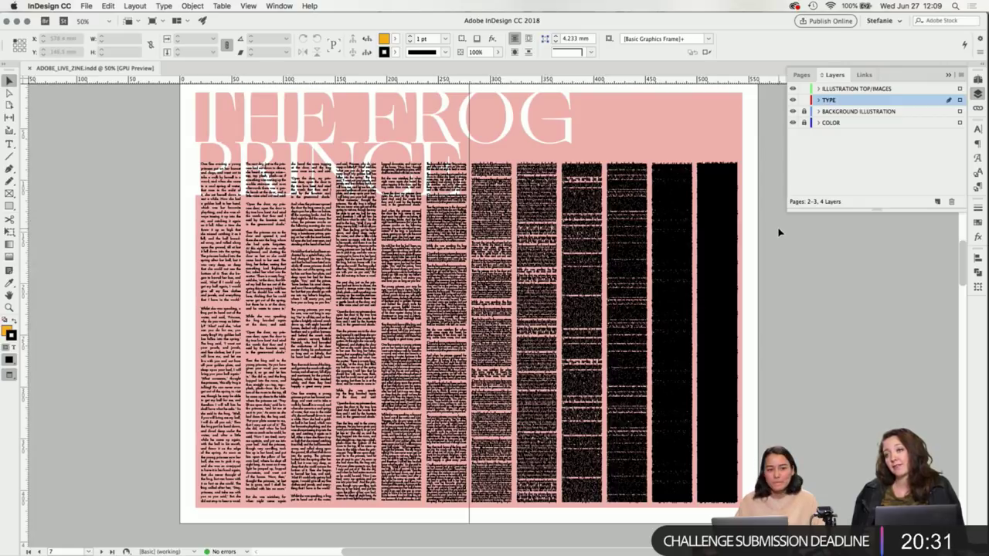
pyautogui.scroll(-3, 779, 232)
pyautogui.scroll(-12, 779, 232)
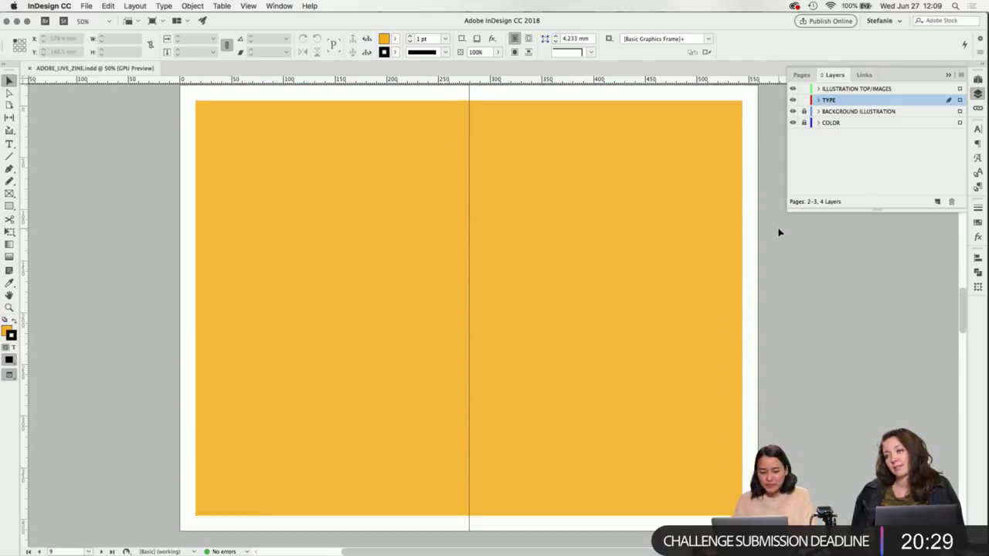
pyautogui.scroll(-1, 779, 231)
pyautogui.scroll(1, 779, 232)
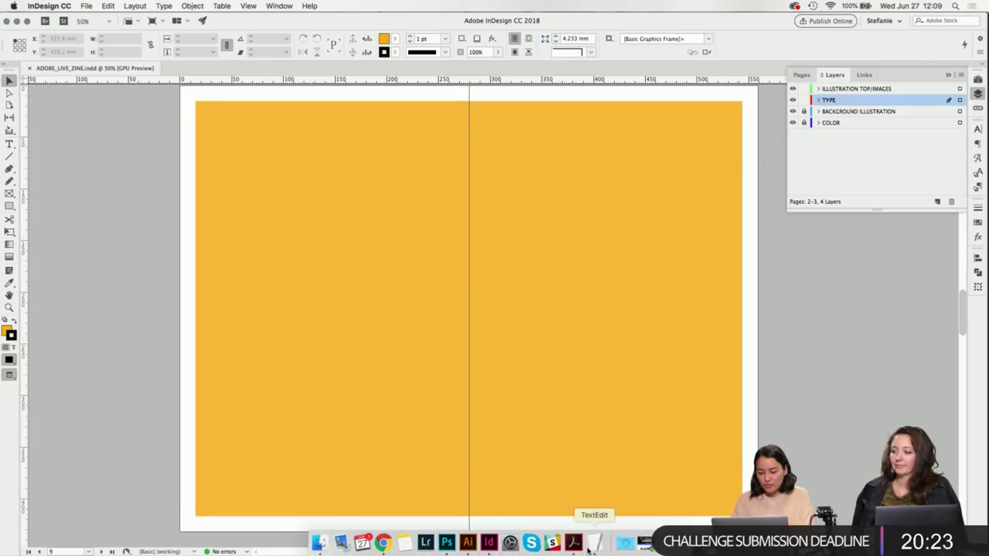
pyautogui.click(589, 549)
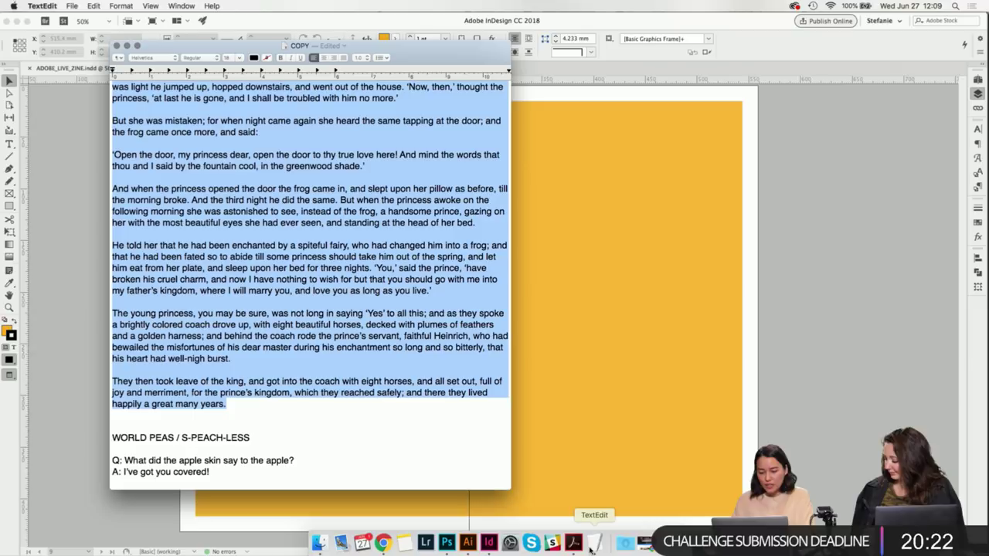
pyautogui.doubleClick(454, 420)
pyautogui.scroll(-10, 350, 385)
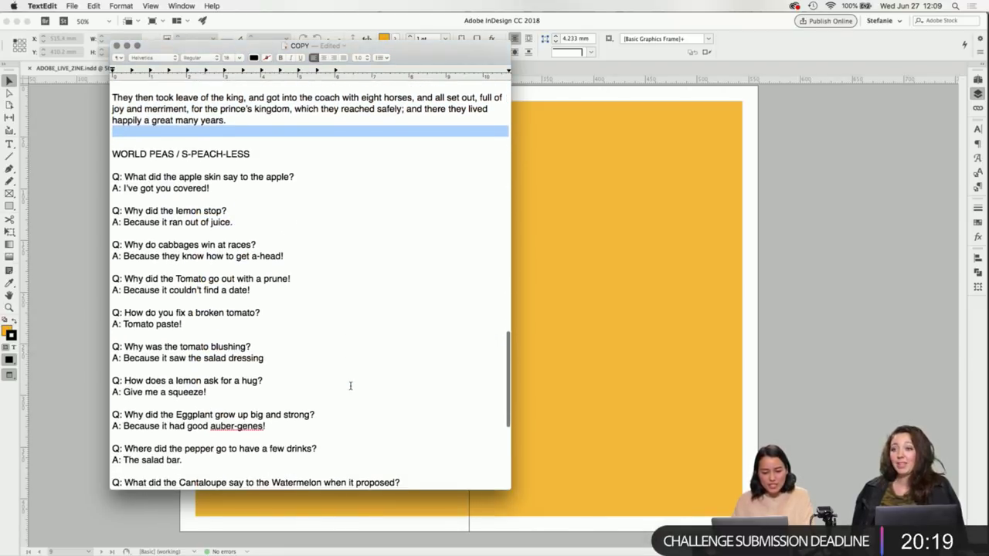
pyautogui.scroll(-3, 350, 386)
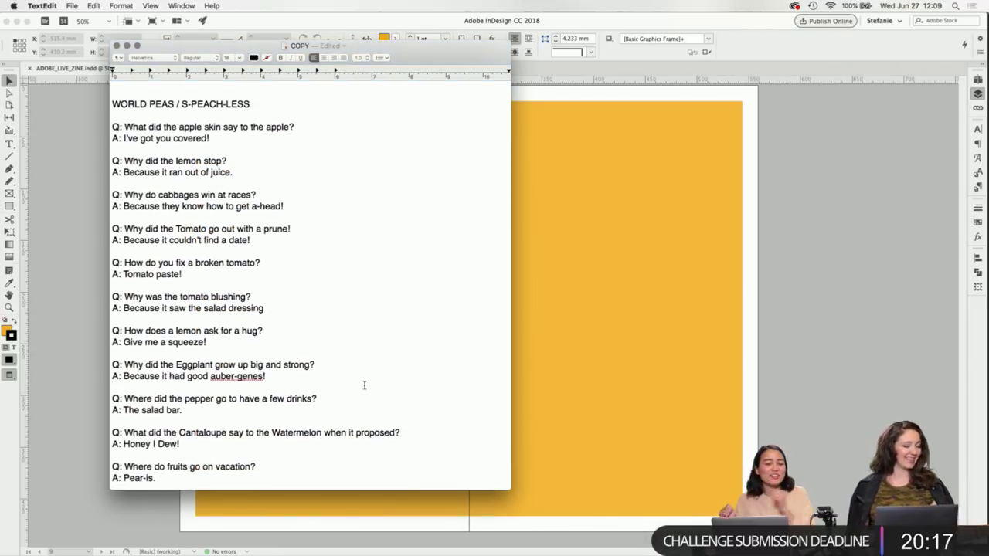
pyautogui.click(364, 384)
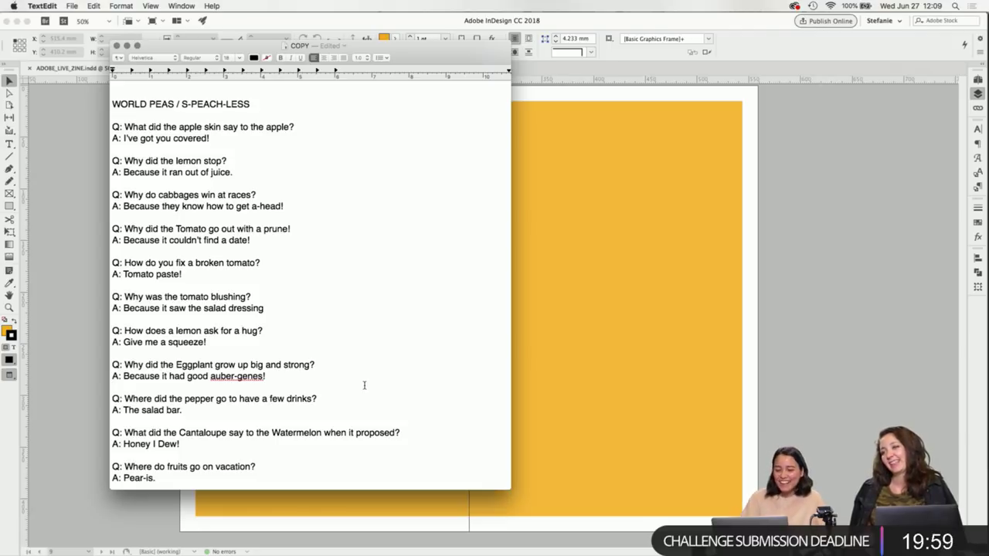
pyautogui.moveTo(125, 124); pyautogui.dragTo(231, 175)
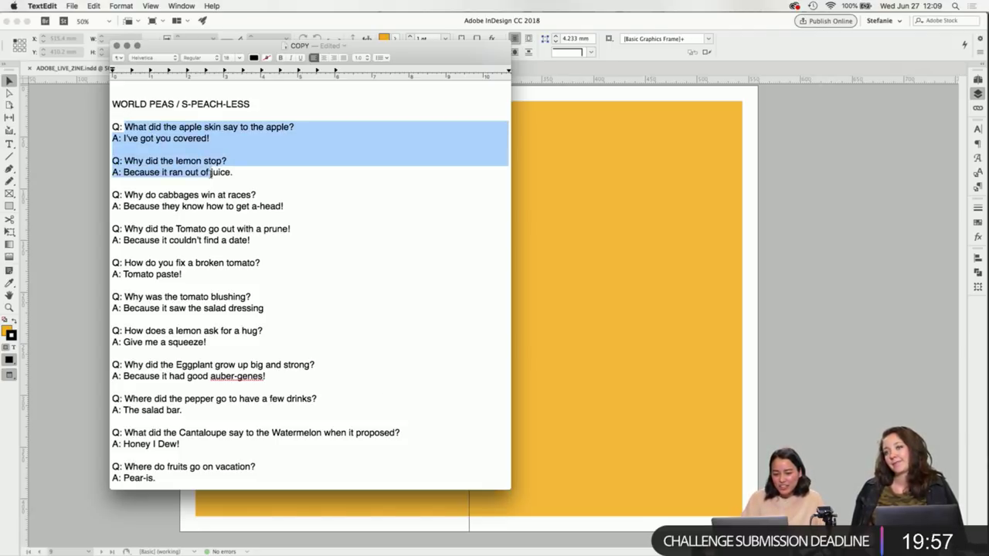
pyautogui.moveTo(124, 161); pyautogui.dragTo(257, 177)
pyautogui.click(257, 176)
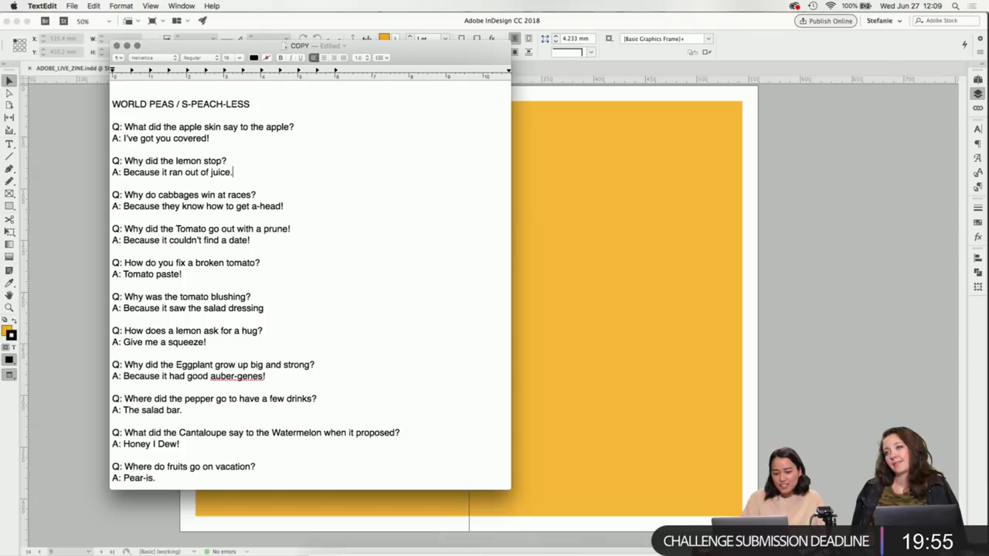
pyautogui.click(533, 544)
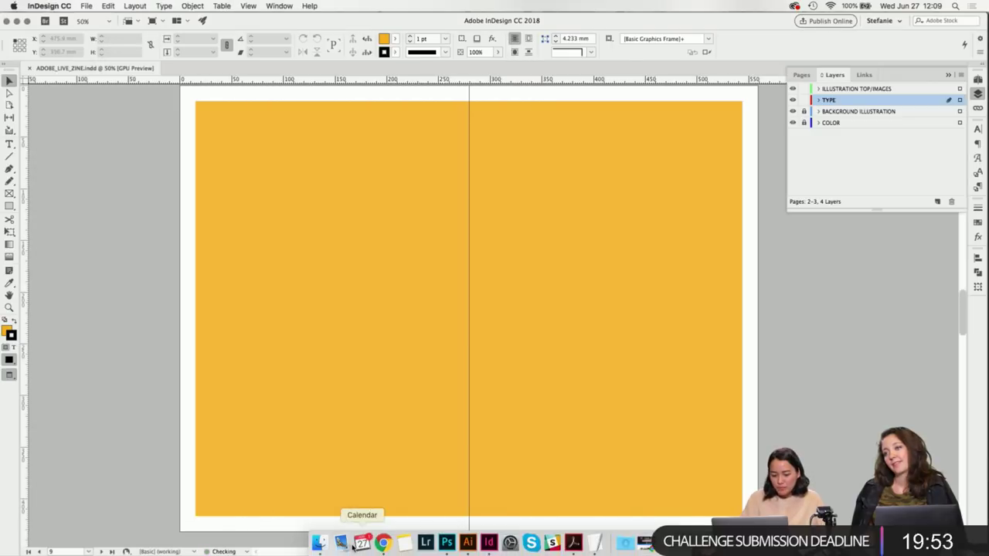
# Open the PHOTO COLLAGE folder and Quick Look preview 1_lemon.png.
pyautogui.click(316, 541)
pyautogui.click(424, 157)
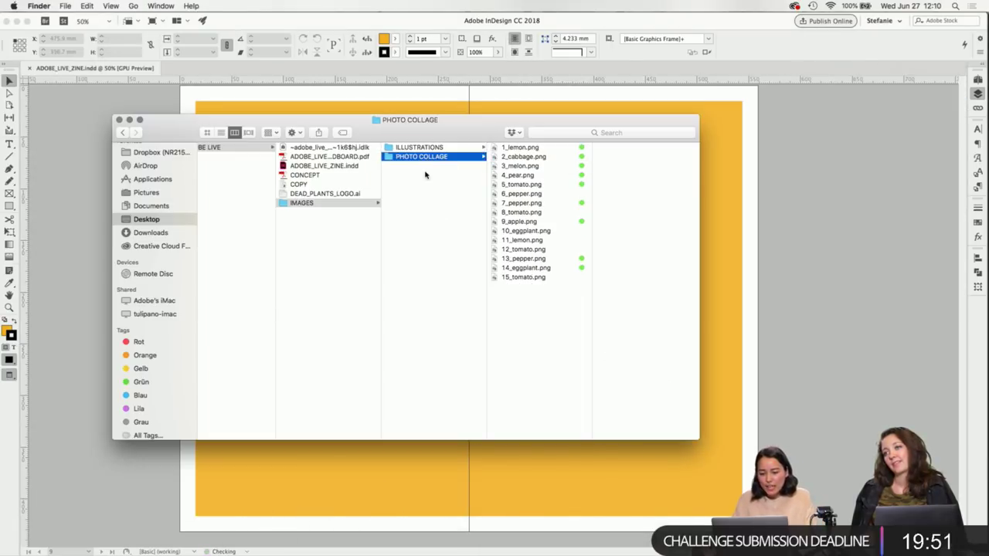
pyautogui.click(539, 148)
pyautogui.press('space')
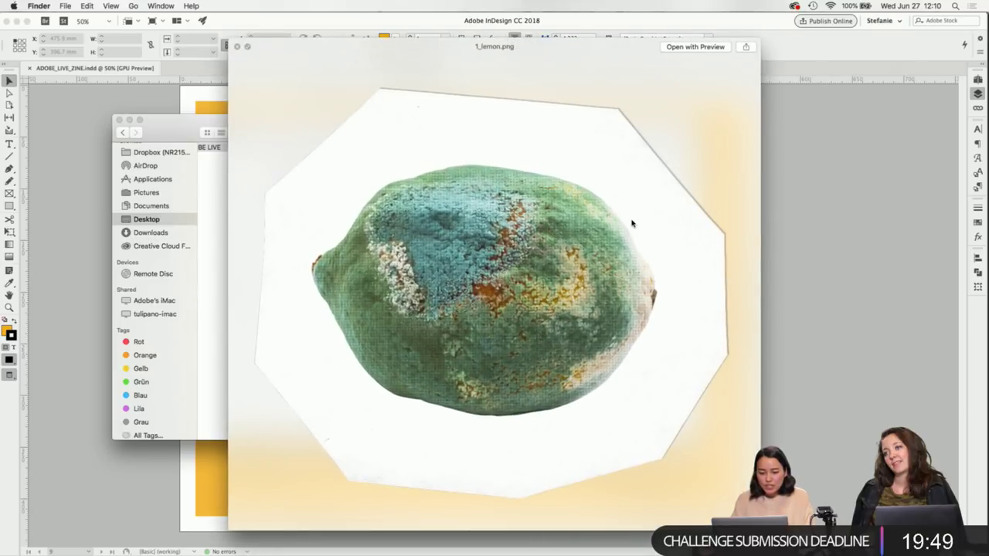
pyautogui.press('space')
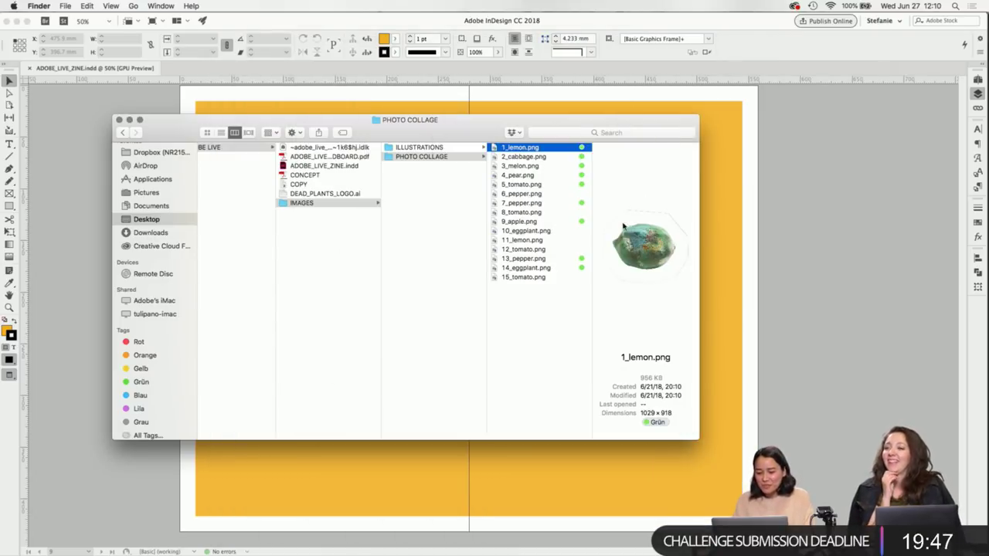
pyautogui.press('space')
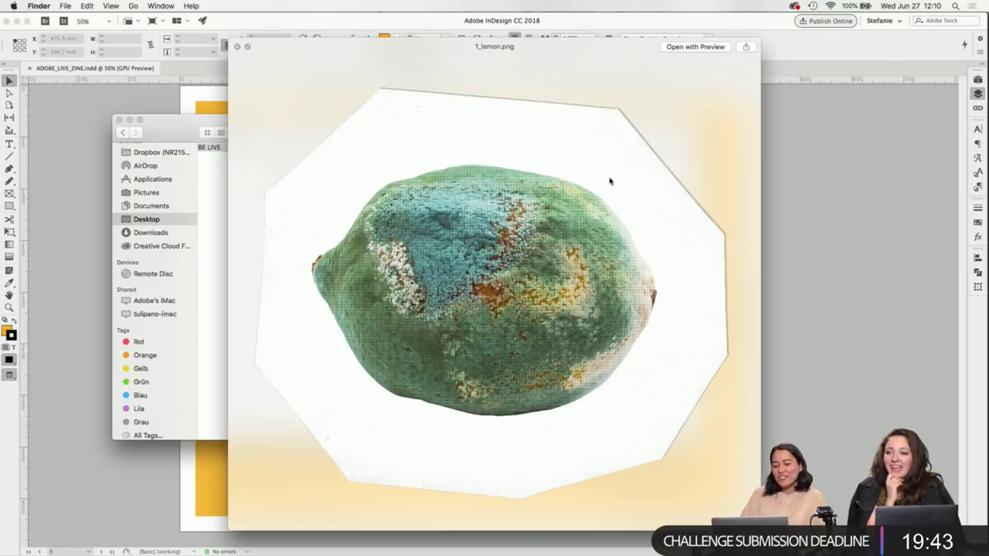
pyautogui.moveTo(543, 53); pyautogui.dragTo(512, 37)
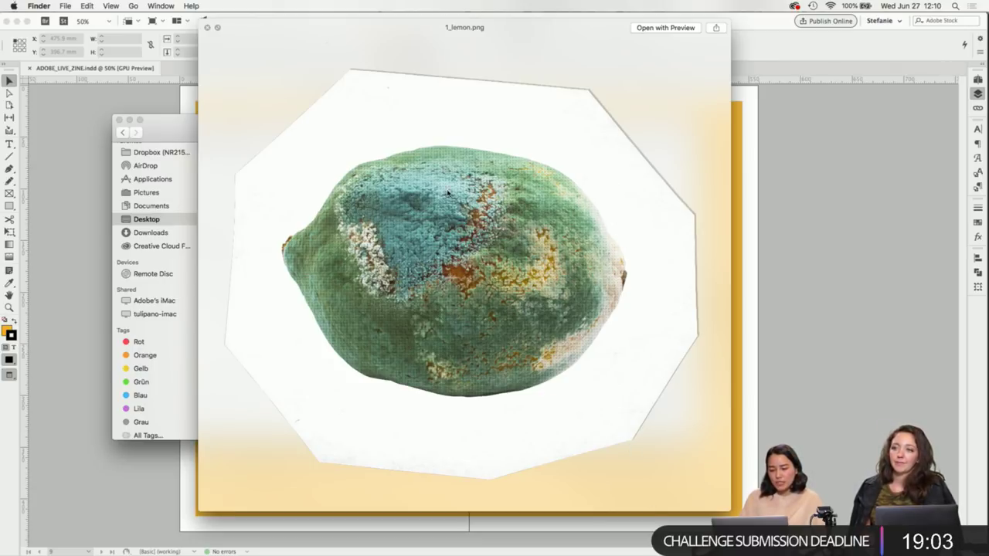
# Preview 2_cabbage, 3_melon, 4_pear and 5_tomato.png, then switch to Chrome.
pyautogui.press('Right')
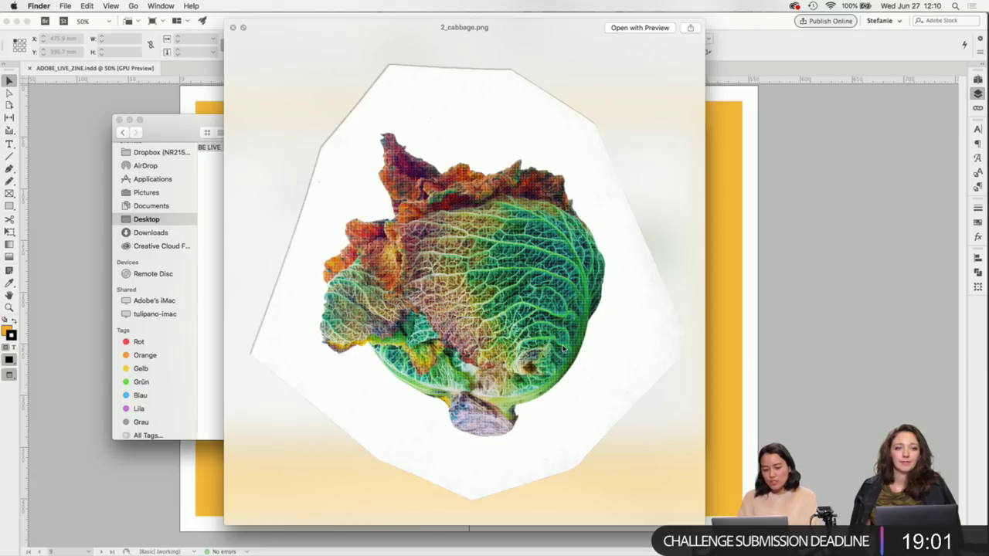
pyautogui.press('Right')
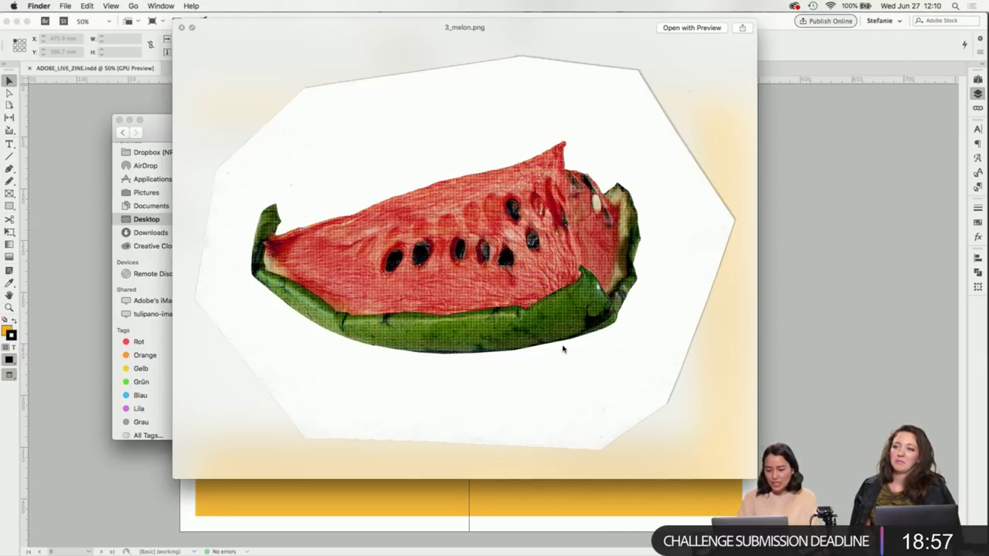
pyautogui.press('Right')
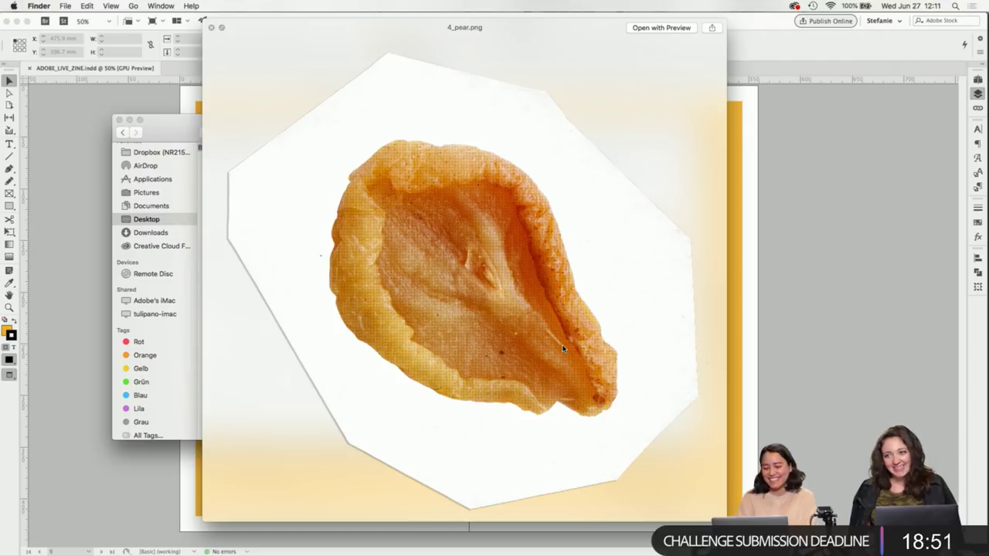
pyautogui.press('Right')
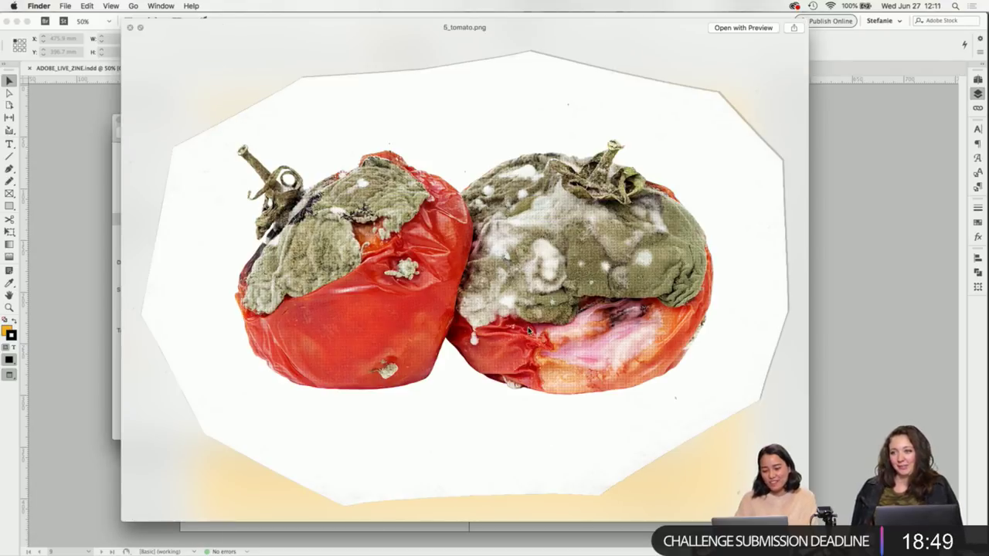
pyautogui.press('space')
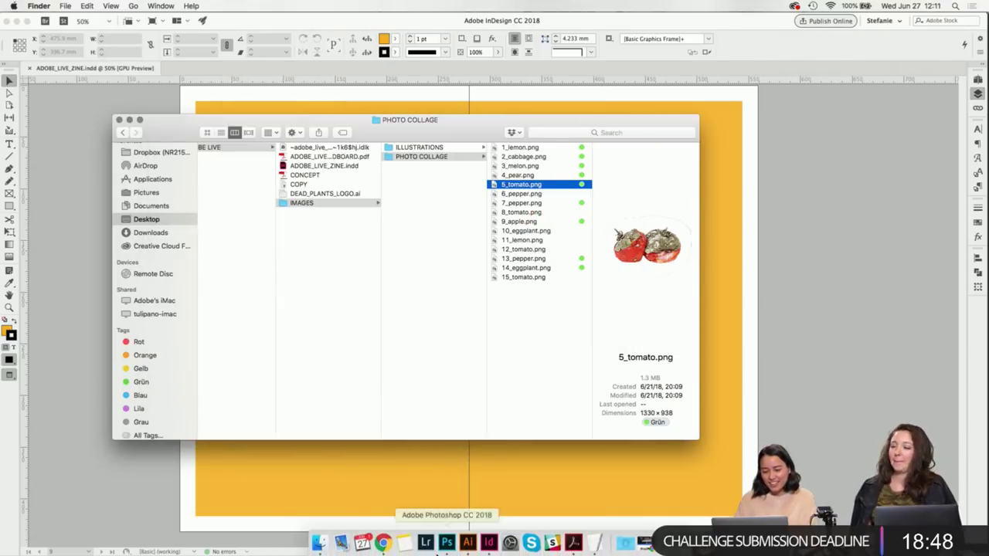
pyautogui.click(386, 543)
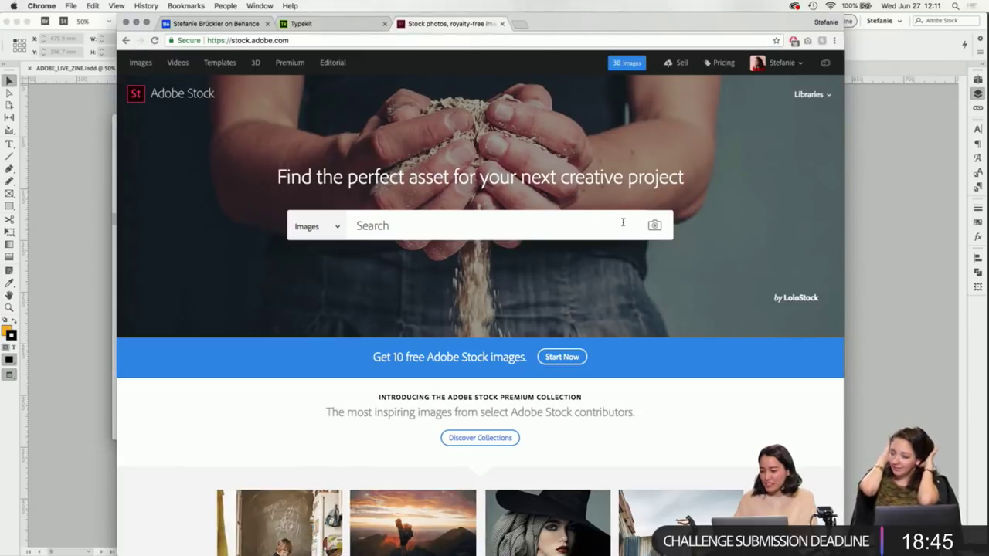
# Open My Library of licensed images in Adobe Stock.
pyautogui.click(827, 96)
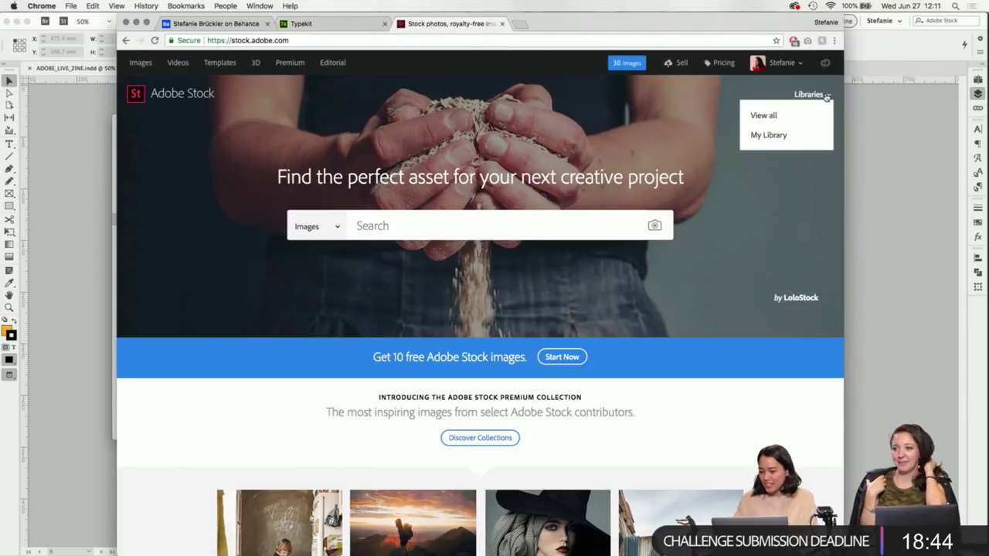
pyautogui.click(769, 139)
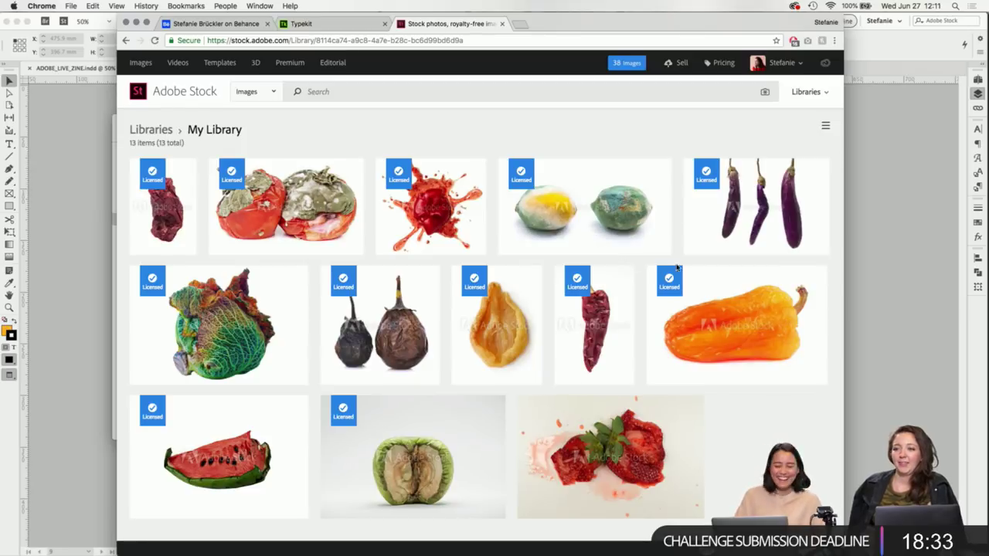
pyautogui.scroll(-1, 819, 414)
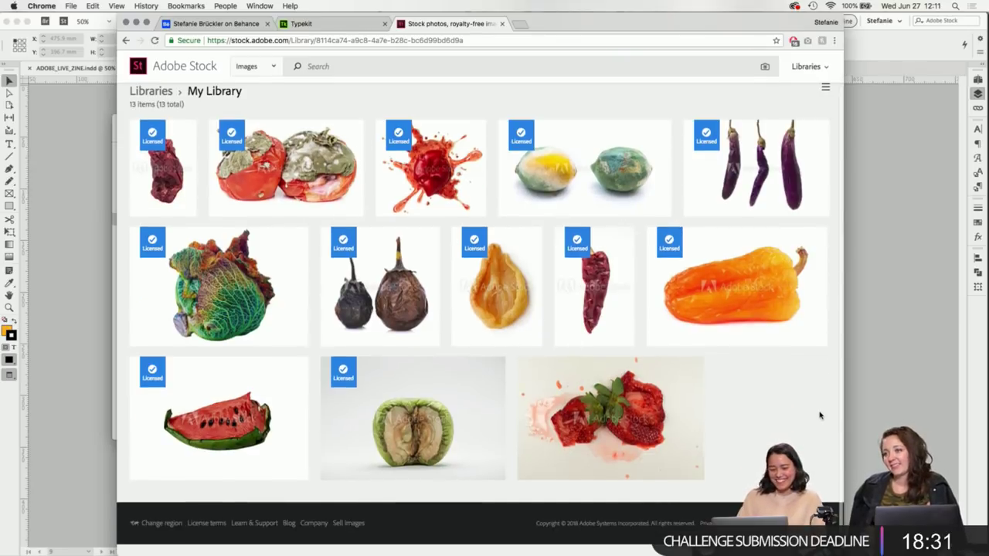
pyautogui.scroll(1, 818, 415)
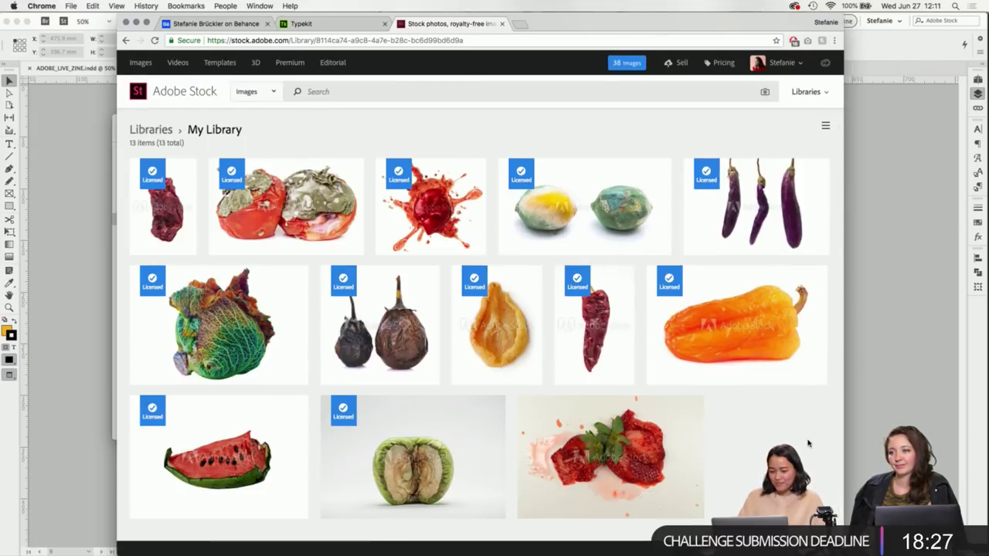
# Search Adobe Stock for 'rotten tomato', browse the 533 results, then return to Finder.
pyautogui.click(367, 92)
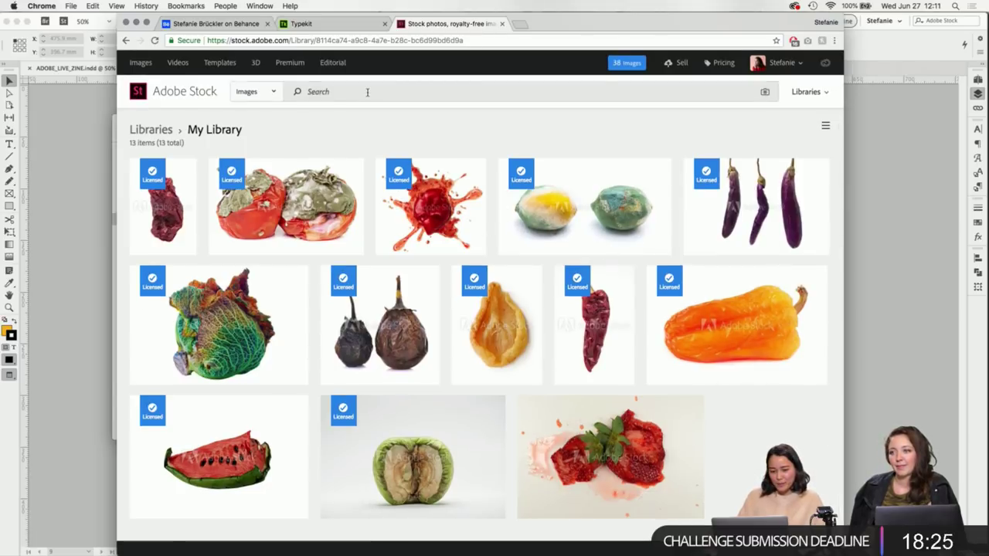
pyautogui.write('rotten ')
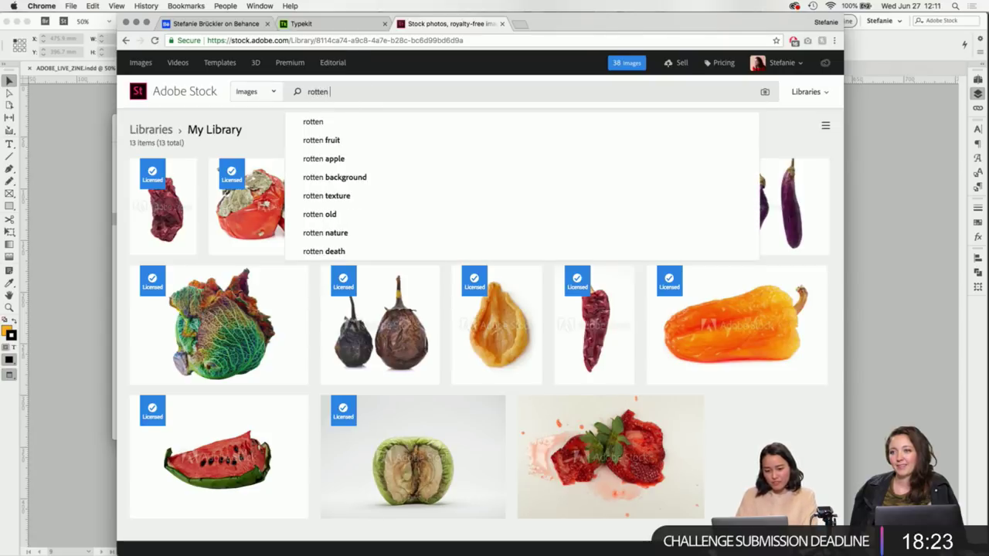
pyautogui.write('tomato')
pyautogui.press('Return')
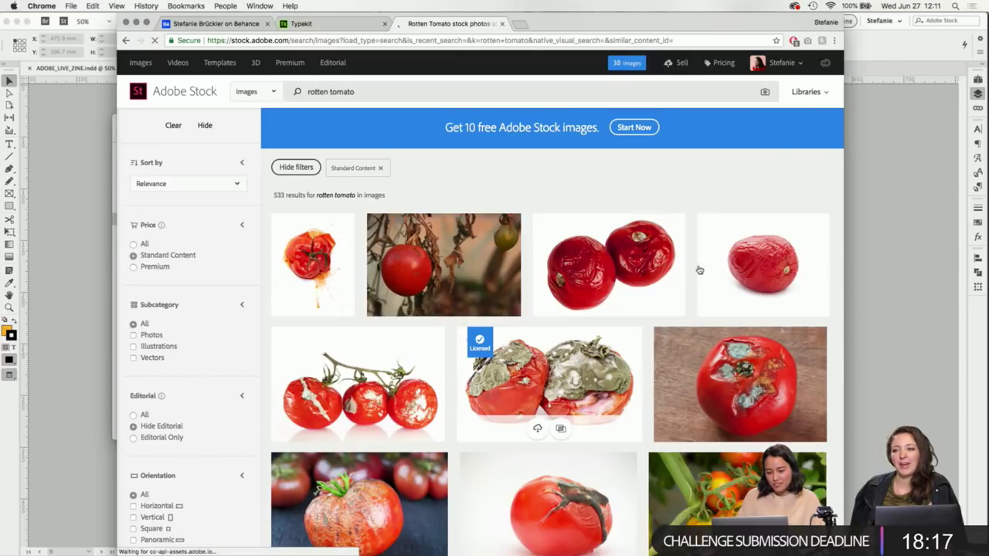
pyautogui.scroll(-3, 659, 179)
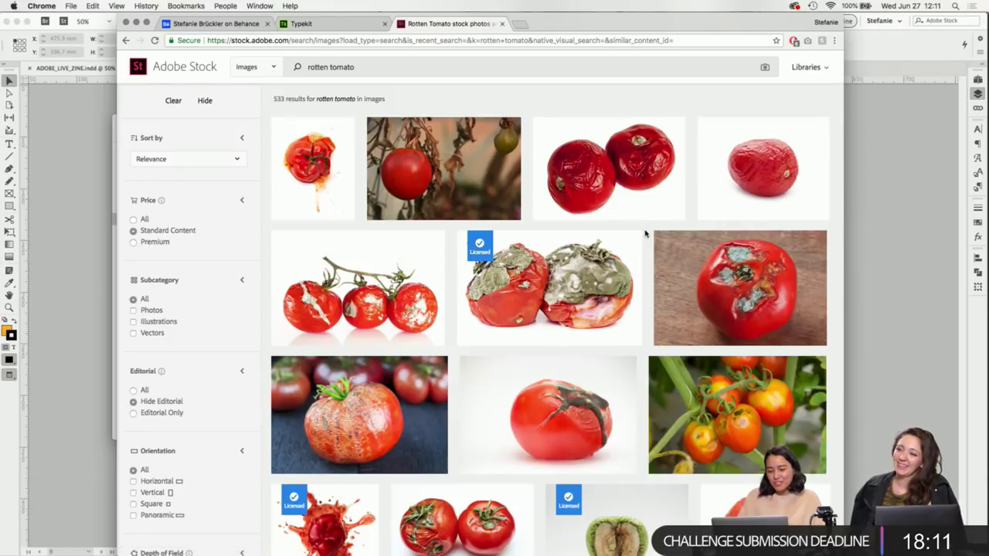
pyautogui.scroll(-3, 644, 233)
pyautogui.scroll(-10, 645, 234)
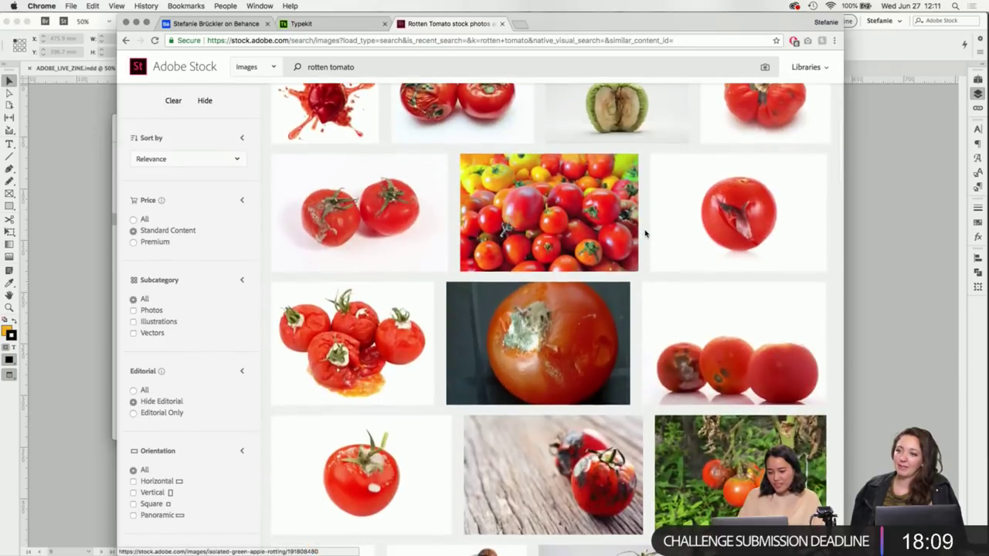
pyautogui.scroll(-10, 645, 234)
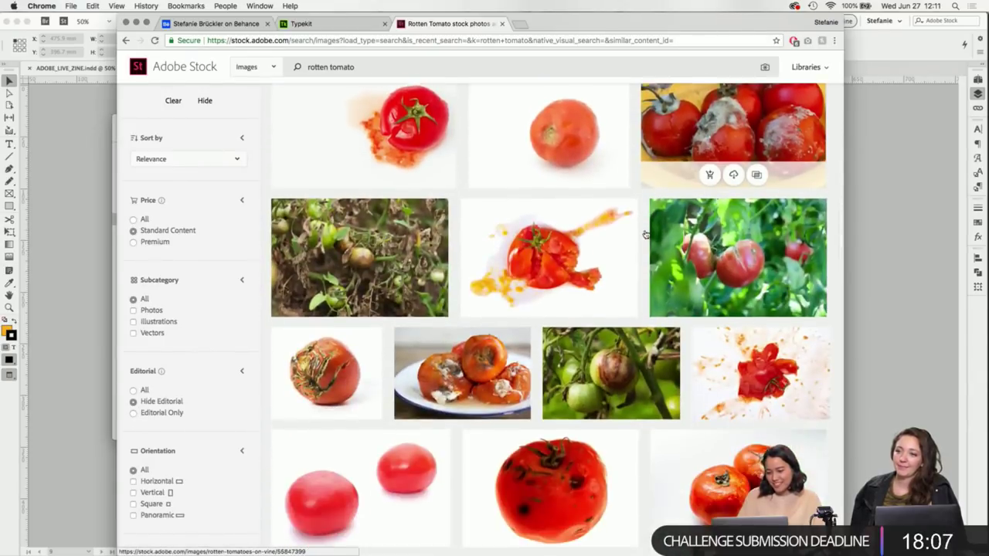
pyautogui.scroll(-1, 634, 239)
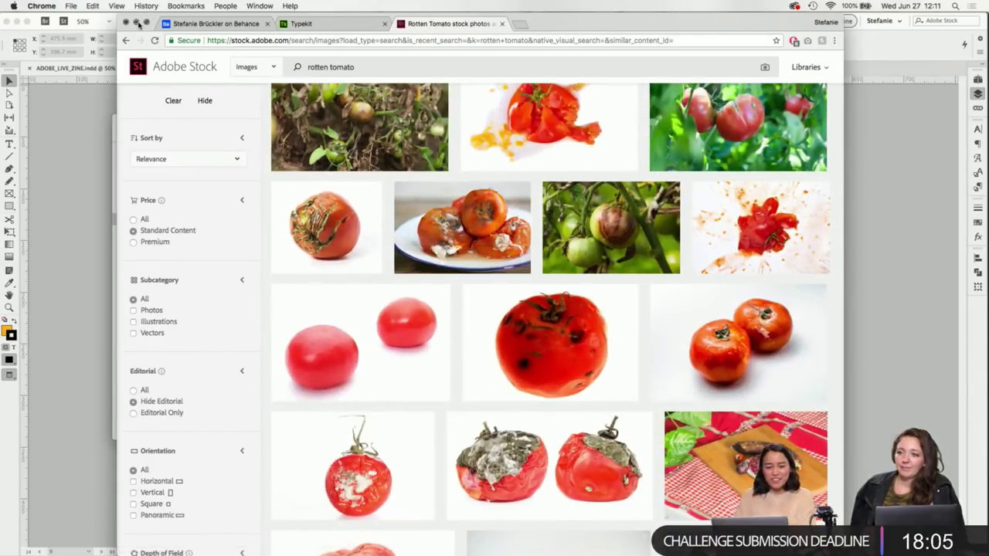
pyautogui.click(136, 23)
pyautogui.click(555, 351)
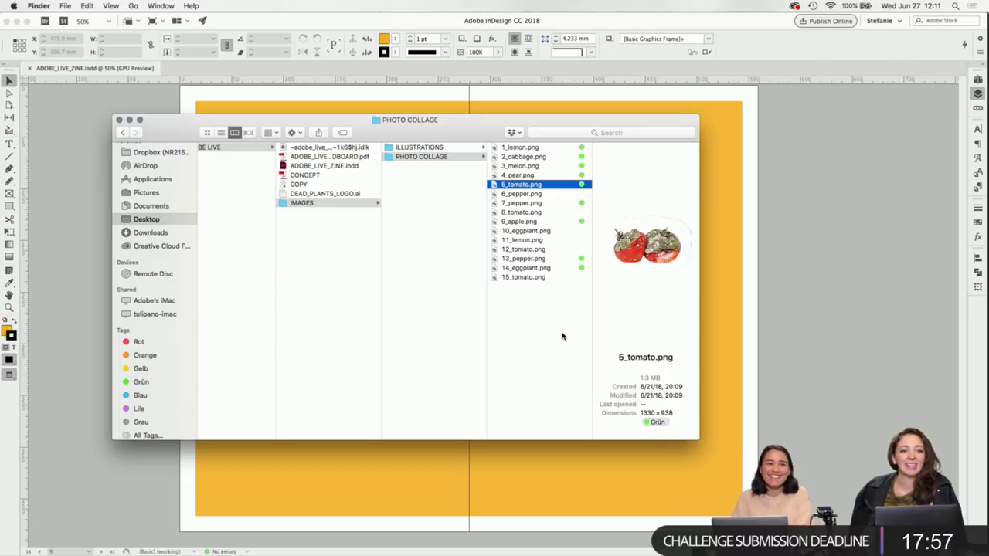
# Quick Look from 1_lemon.png to the pear cutout, then move Finder aside for InDesign.
pyautogui.click(533, 148)
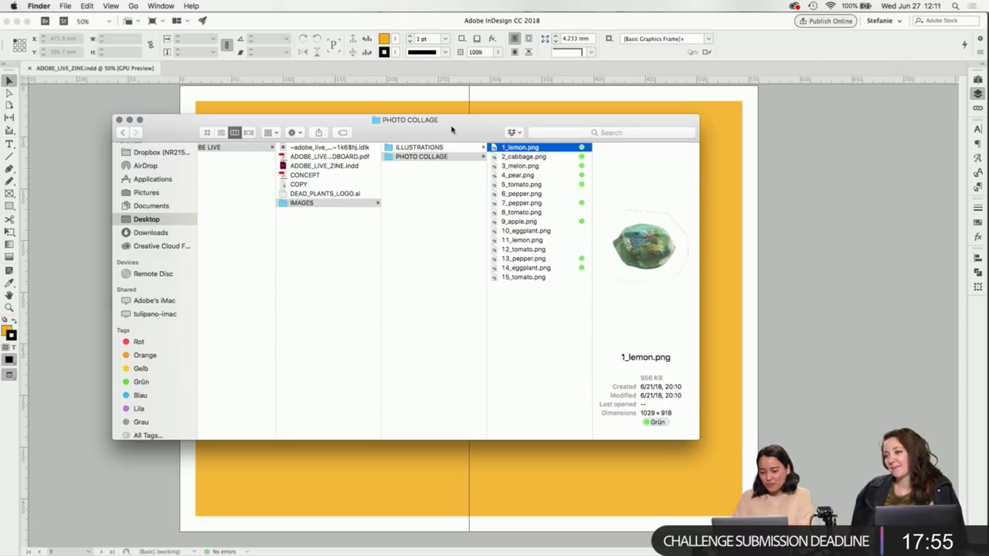
pyautogui.press('space')
pyautogui.press('Down')
pyautogui.press('Down')
pyautogui.press('Down')
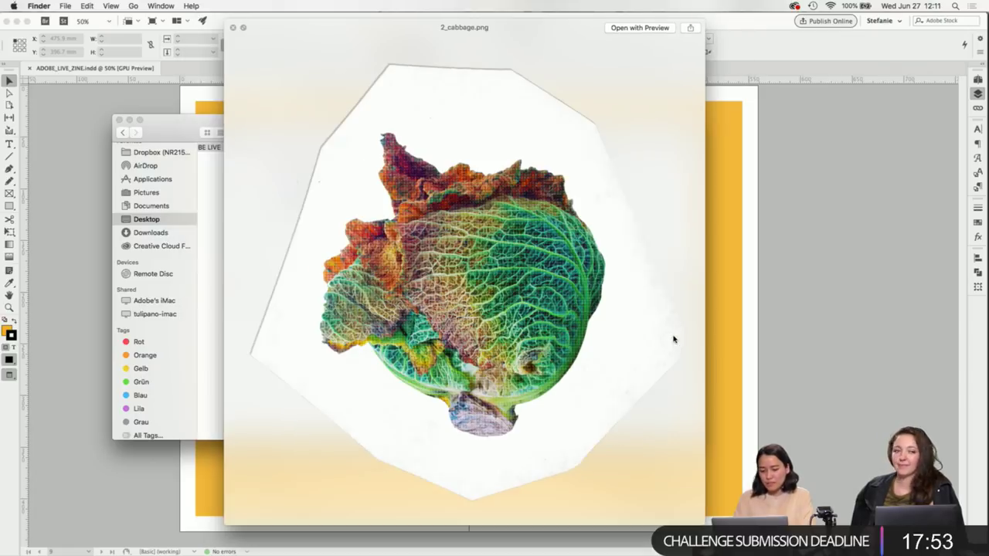
pyautogui.press('space')
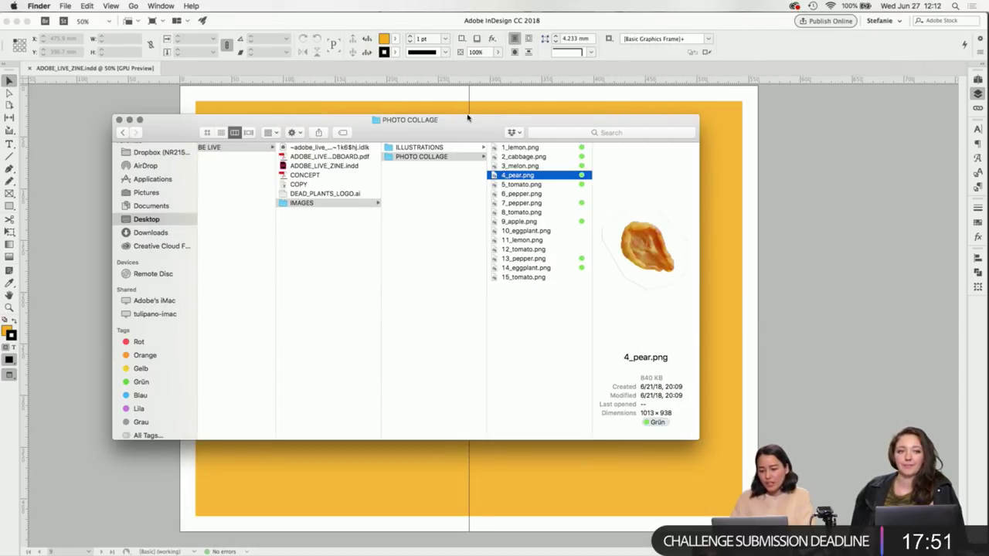
pyautogui.moveTo(469, 119); pyautogui.dragTo(533, 308)
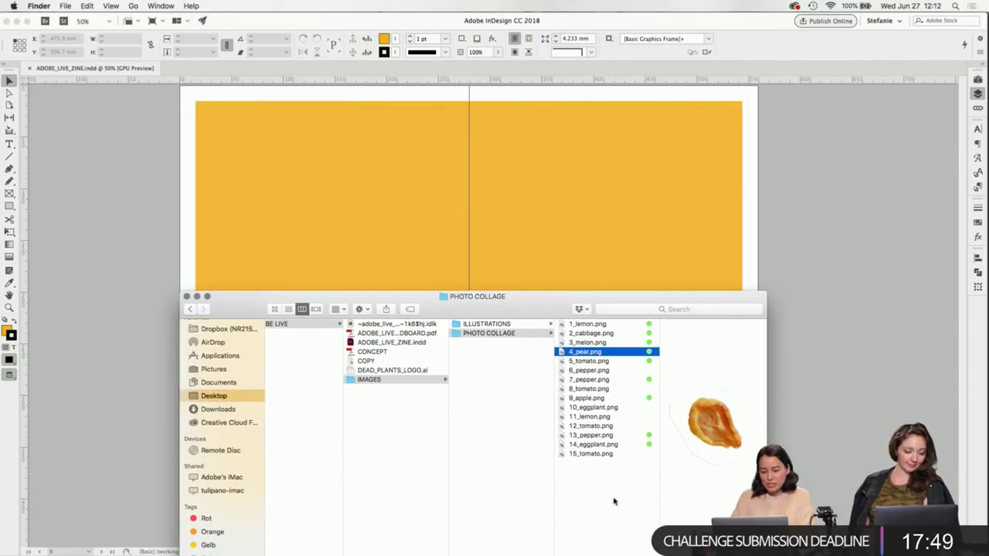
pyautogui.click(585, 188)
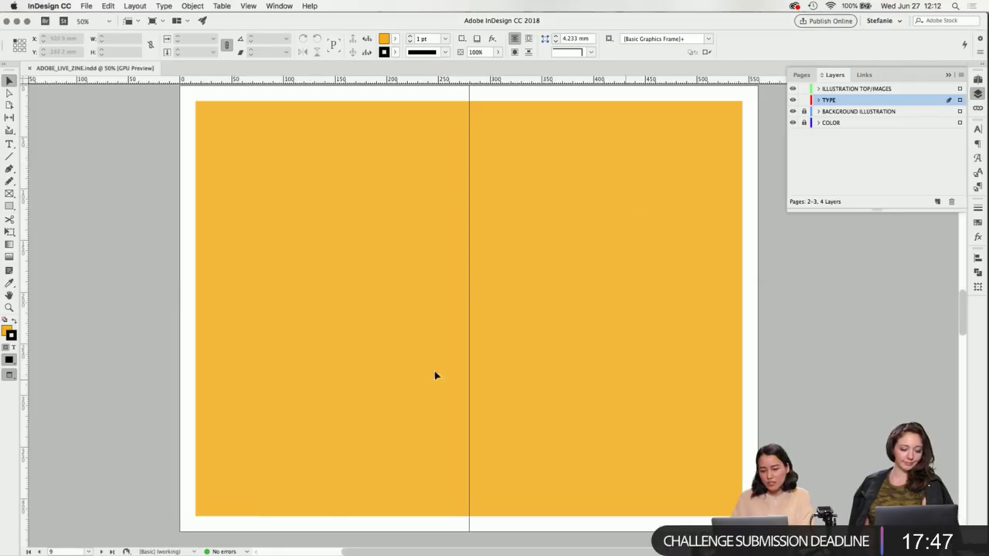
# Type 'S-PEACH-LESS' in a new text frame and widen it across both pages.
pyautogui.scroll(-2, 610, 371)
pyautogui.scroll(3, 541, 331)
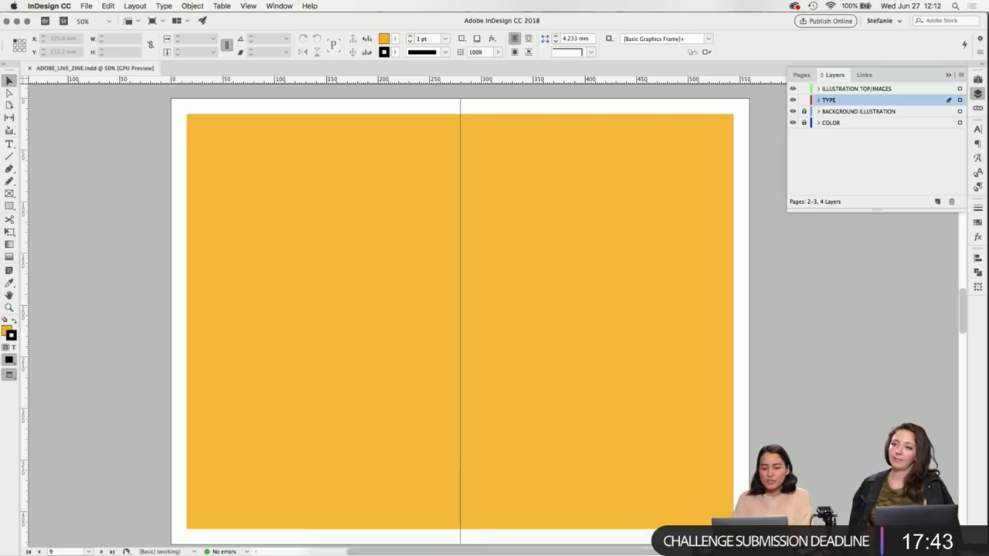
pyautogui.scroll(10, 513, 450)
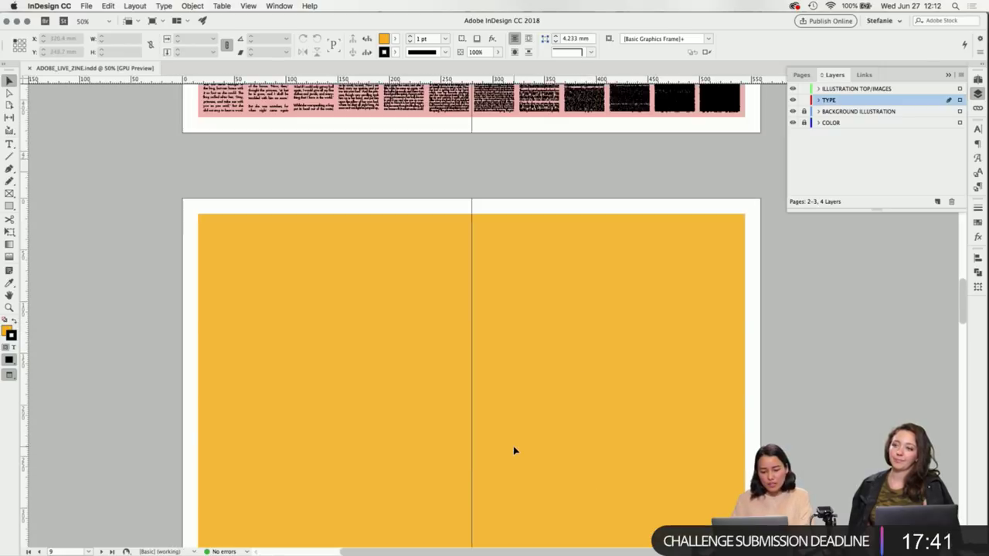
pyautogui.scroll(-5, 512, 451)
pyautogui.scroll(-5, 513, 450)
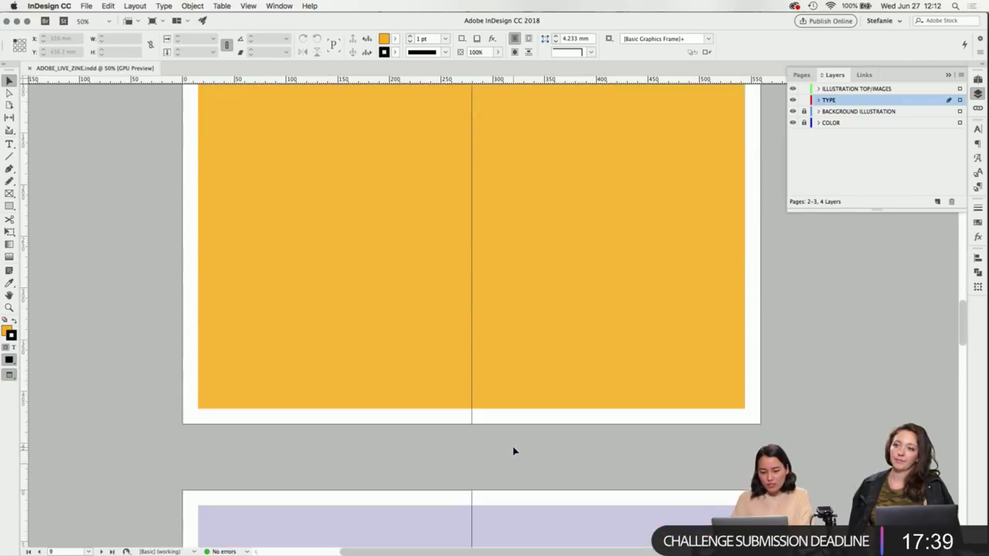
pyautogui.scroll(3, 512, 450)
pyautogui.scroll(-2, 512, 450)
pyautogui.press('t')
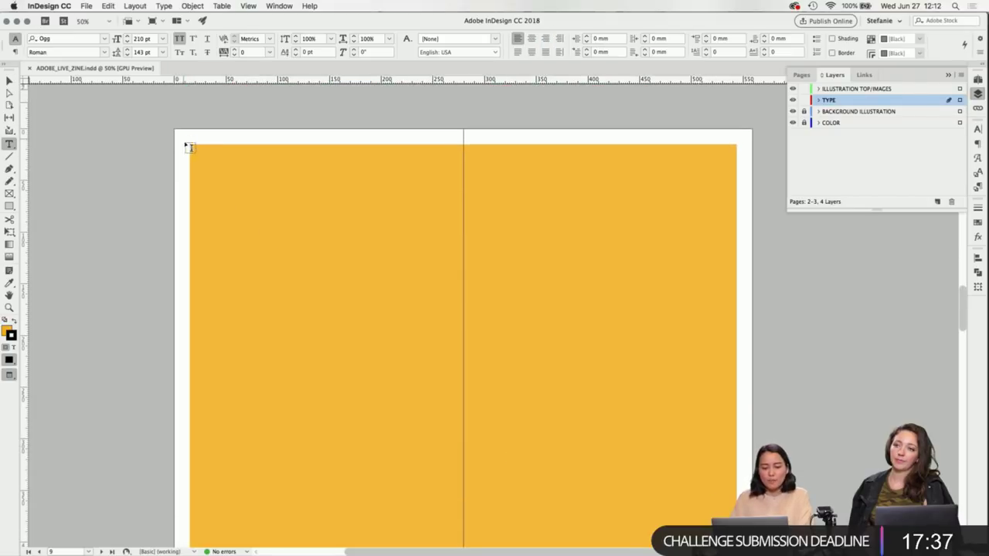
pyautogui.moveTo(191, 145); pyautogui.dragTo(666, 329)
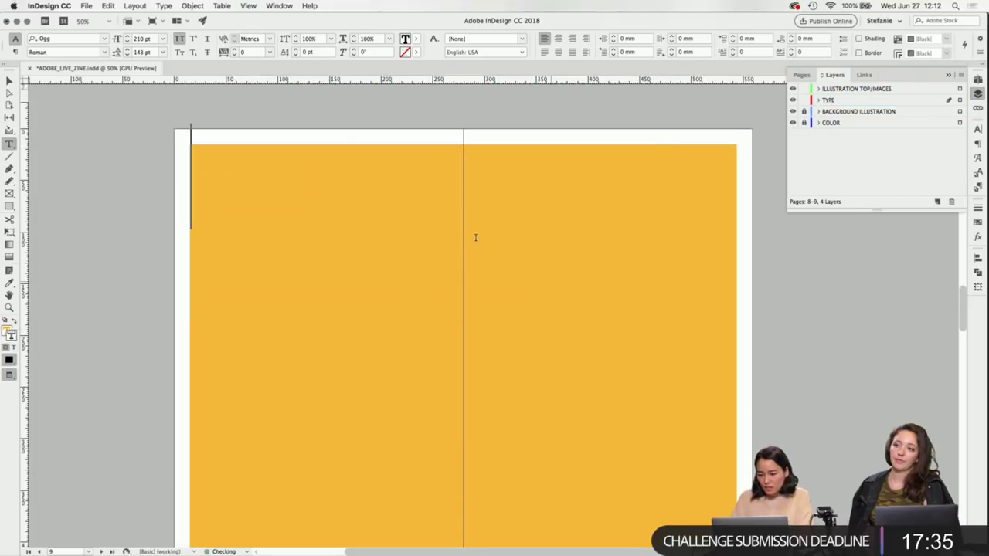
pyautogui.write('S-PE')
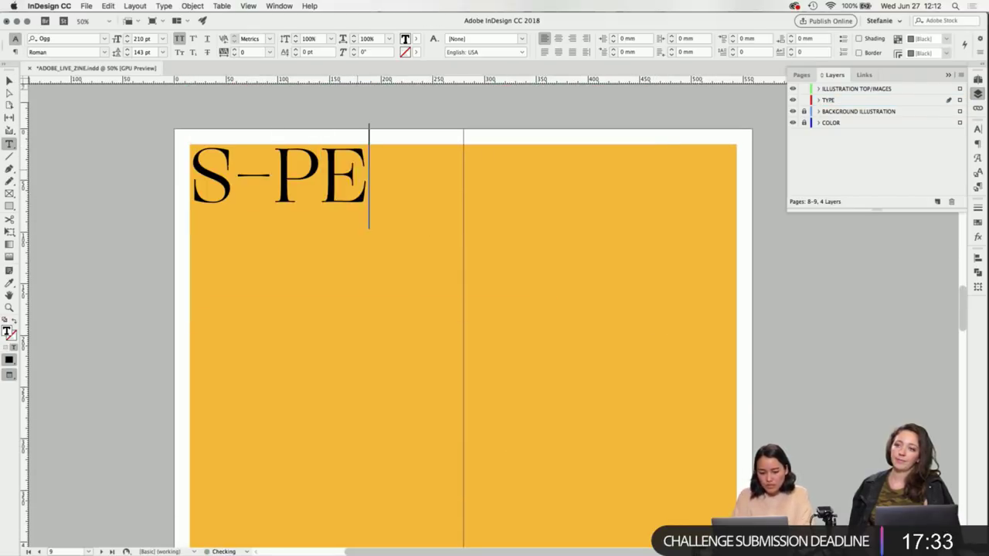
pyautogui.write('ACH-LESS')
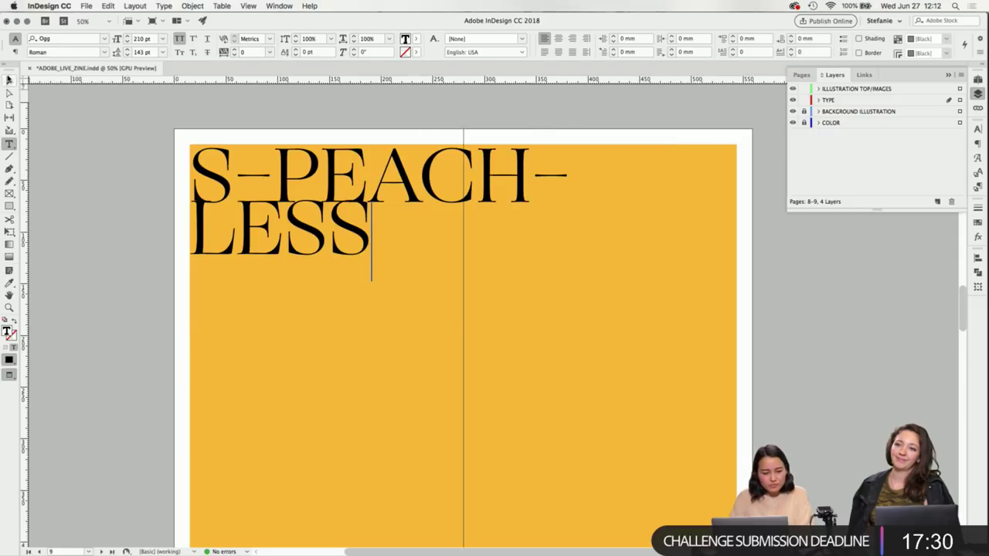
pyautogui.press('Escape')
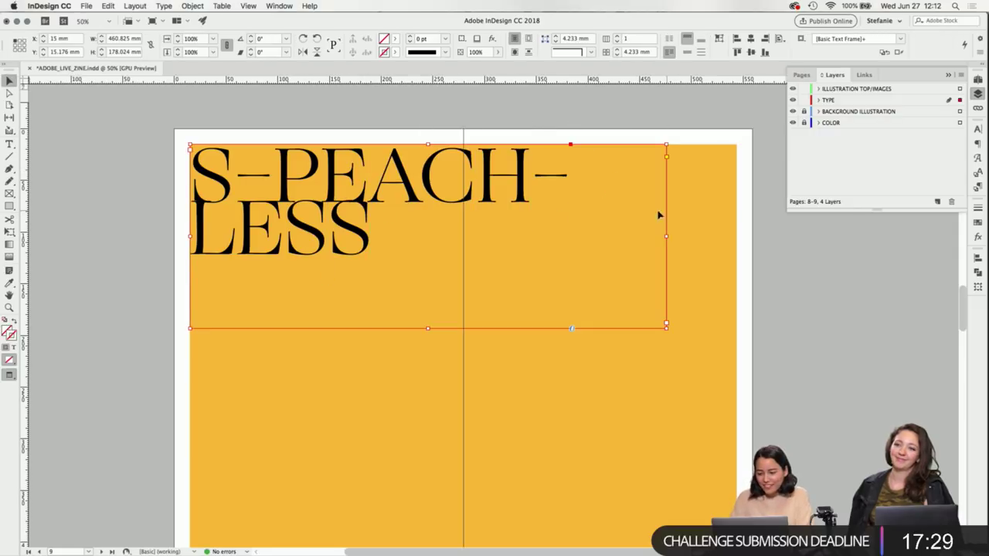
pyautogui.moveTo(665, 236); pyautogui.dragTo(752, 235)
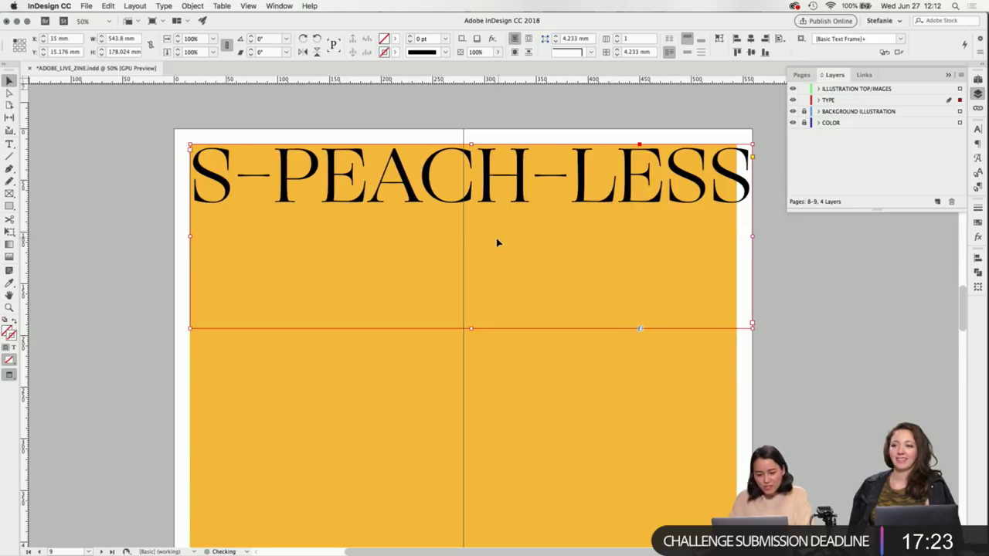
# Nudge the headline frame into place at the top and fit it to its text.
pyautogui.moveTo(485, 202); pyautogui.dragTo(480, 202)
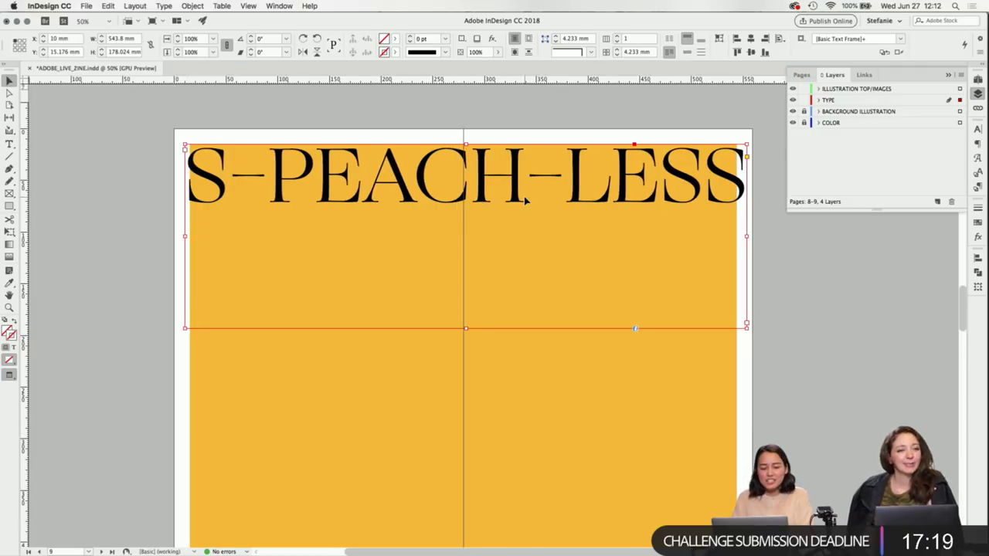
pyautogui.press('Left')
pyautogui.press('Left')
pyautogui.press('Left')
pyautogui.press('Up')
pyautogui.press('Up')
pyautogui.press('Up')
pyautogui.press('Up')
pyautogui.press('Up')
pyautogui.press('Up')
pyautogui.press('Up')
pyautogui.press('Up')
pyautogui.press('Up')
pyautogui.press('Up')
pyautogui.press('Up')
pyautogui.press('Up')
pyautogui.press('Up')
pyautogui.press('Up')
pyautogui.press('Up')
pyautogui.press('Up')
pyautogui.press('Up')
pyautogui.press('Up')
pyautogui.press('Up')
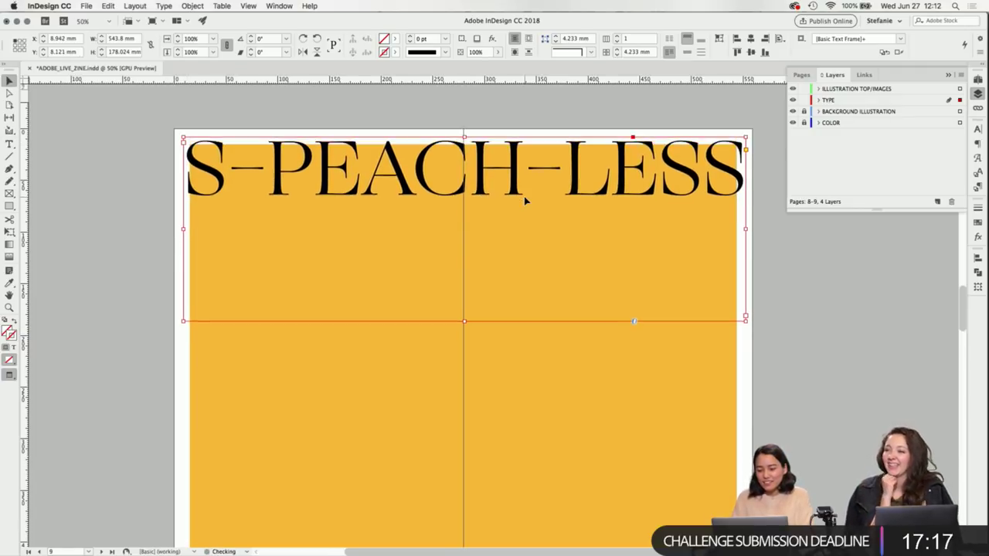
pyautogui.press('Down')
pyautogui.press('Down')
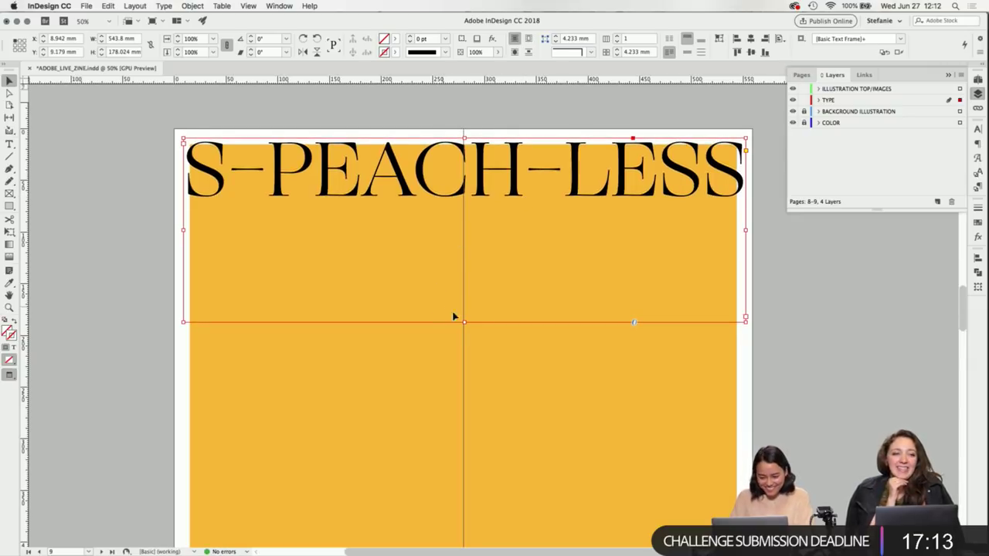
pyautogui.moveTo(463, 321); pyautogui.dragTo(463, 323)
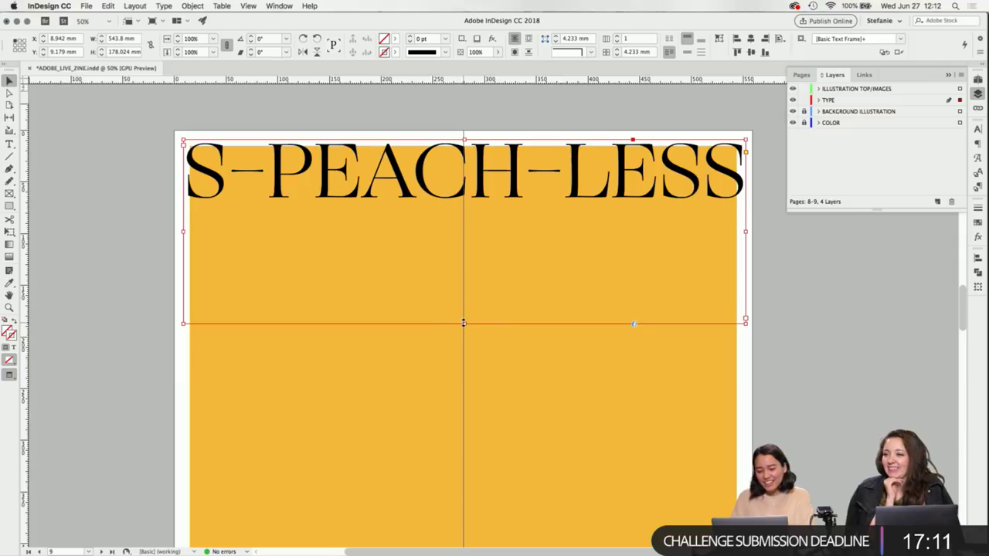
pyautogui.doubleClick(462, 324)
pyautogui.click(767, 270)
# Draw a rectangle frame across the spread's top and paste the headline into it.
pyautogui.press('m')
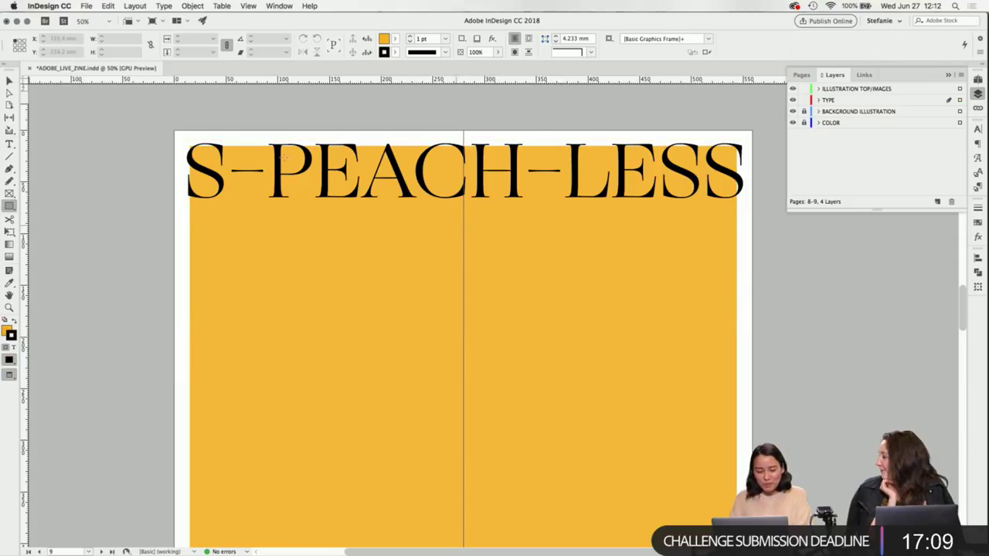
pyautogui.moveTo(189, 144)
pyautogui.mouseDown()
pyautogui.moveTo(638, 330)
pyautogui.moveTo(737, 282)
pyautogui.moveTo(737, 227)
pyautogui.mouseUp()
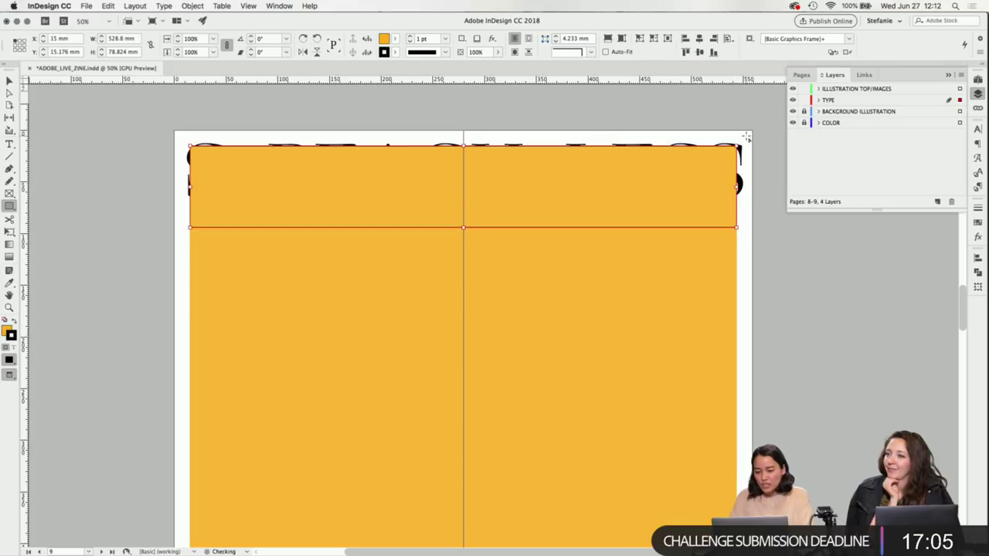
pyautogui.press('v')
pyautogui.rightClick(591, 175)
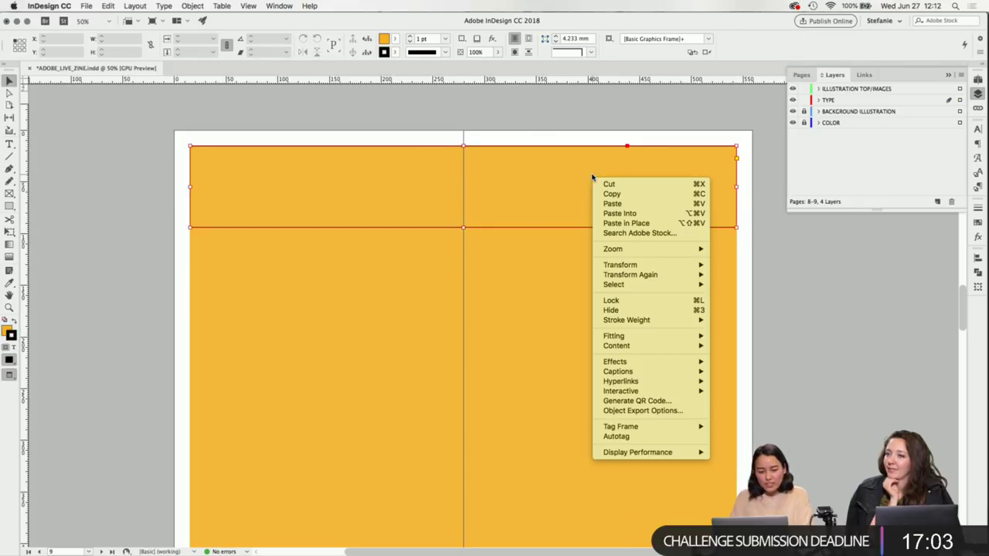
pyautogui.click(622, 216)
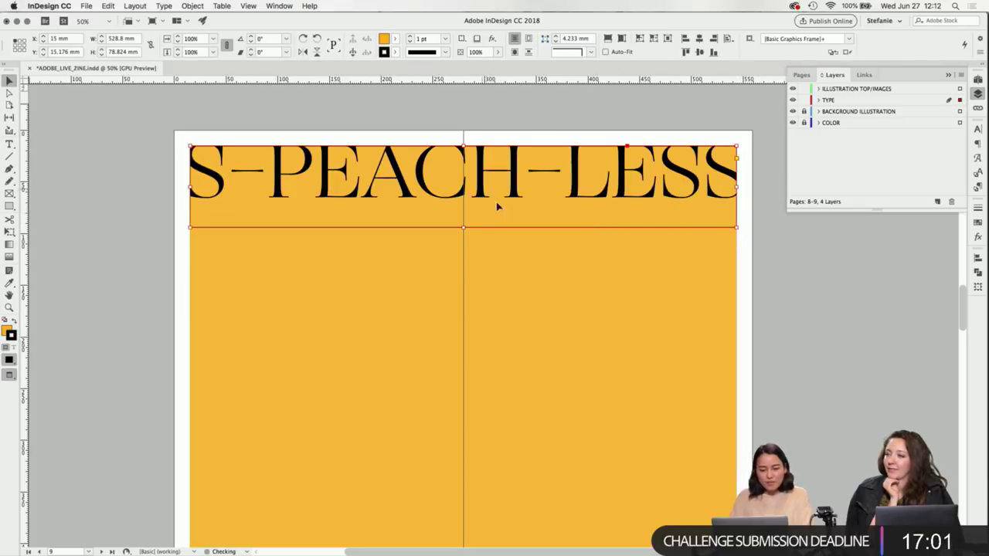
# Set the frame's stroke and fill to None and shorten it below the headline.
pyautogui.click(395, 52)
pyautogui.click(325, 84)
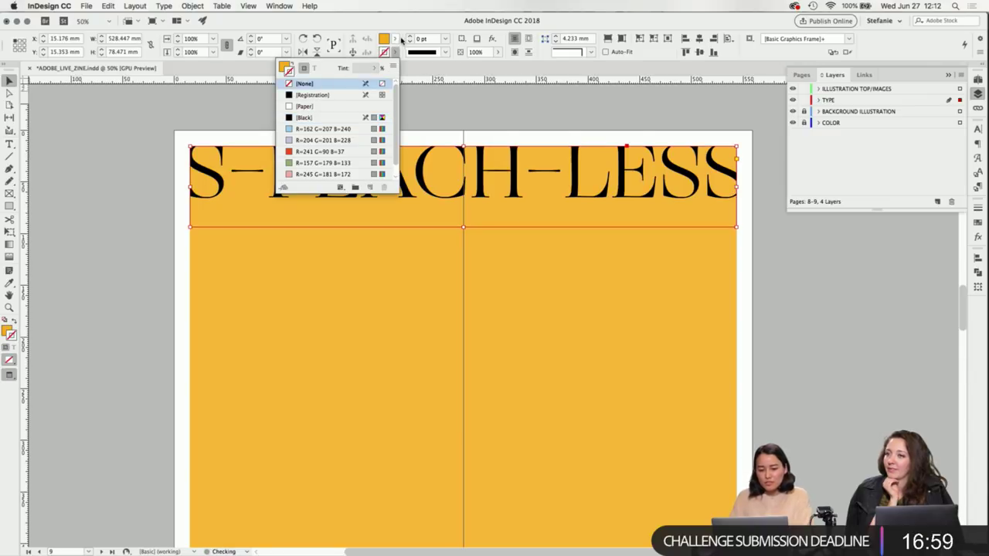
pyautogui.click(396, 39)
pyautogui.click(322, 72)
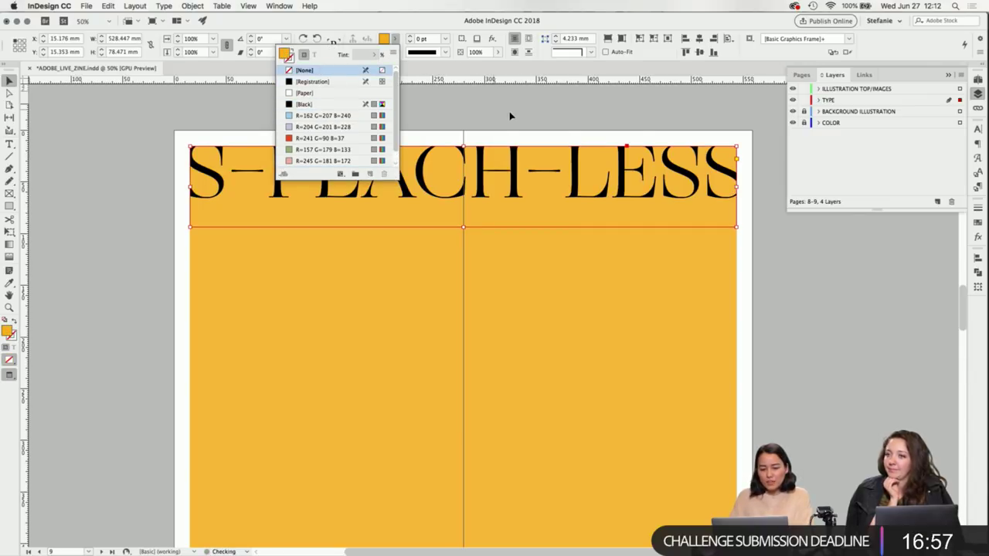
pyautogui.moveTo(464, 229); pyautogui.dragTo(464, 209)
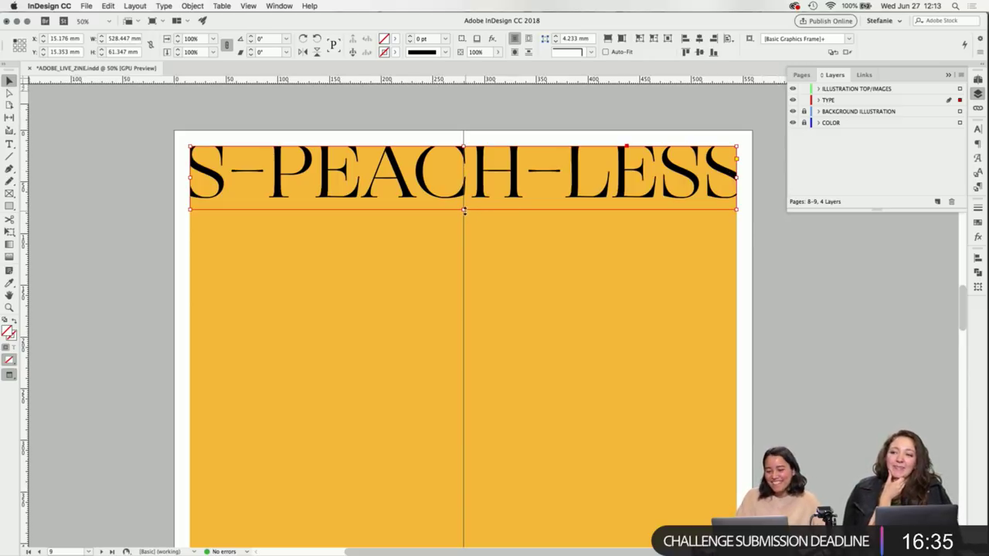
pyautogui.click(464, 210)
# Nudge the S-PEACH-LESS headline up two steps inside its clipping frame.
pyautogui.click(774, 254)
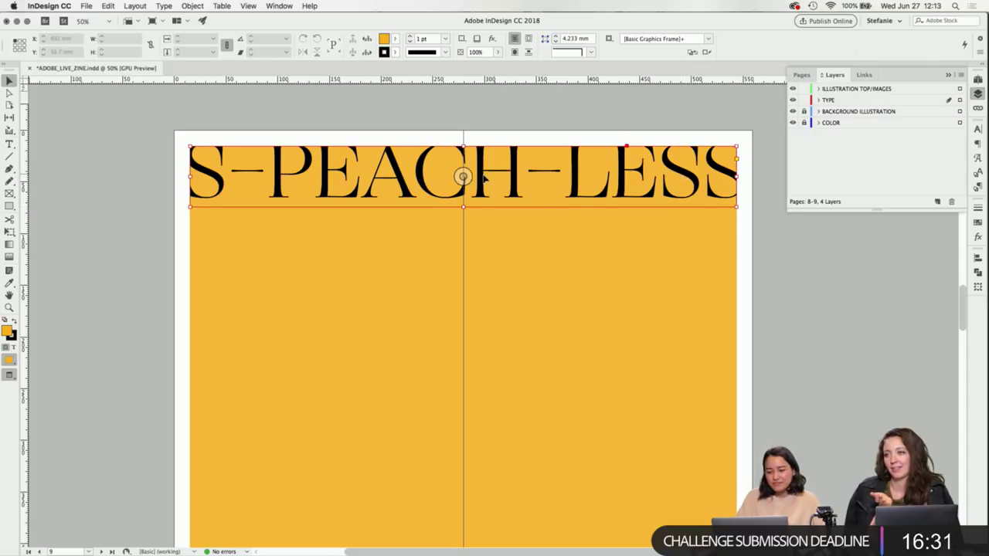
pyautogui.click(462, 174)
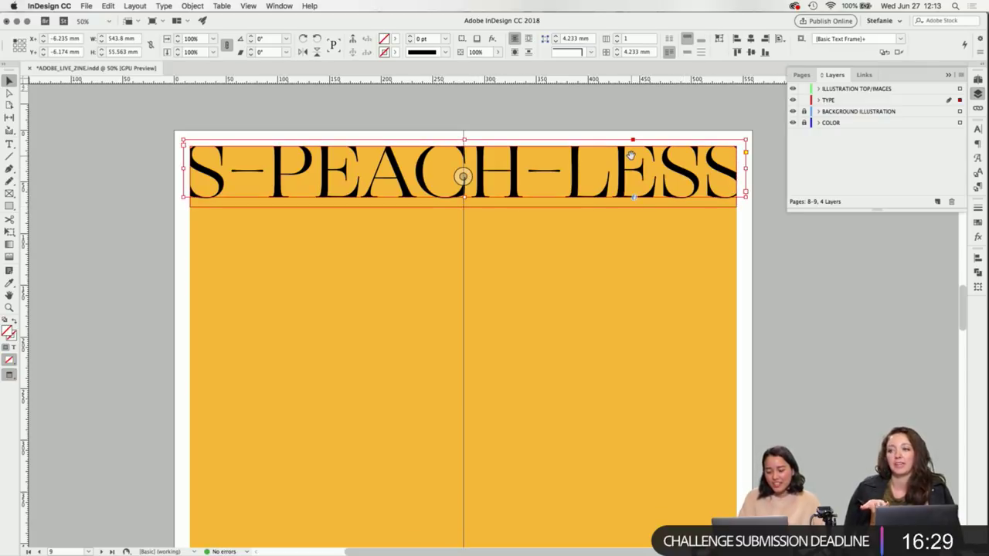
pyautogui.press('Up')
pyautogui.press('Up')
pyautogui.press('Up')
pyautogui.press('Up')
pyautogui.press('Up')
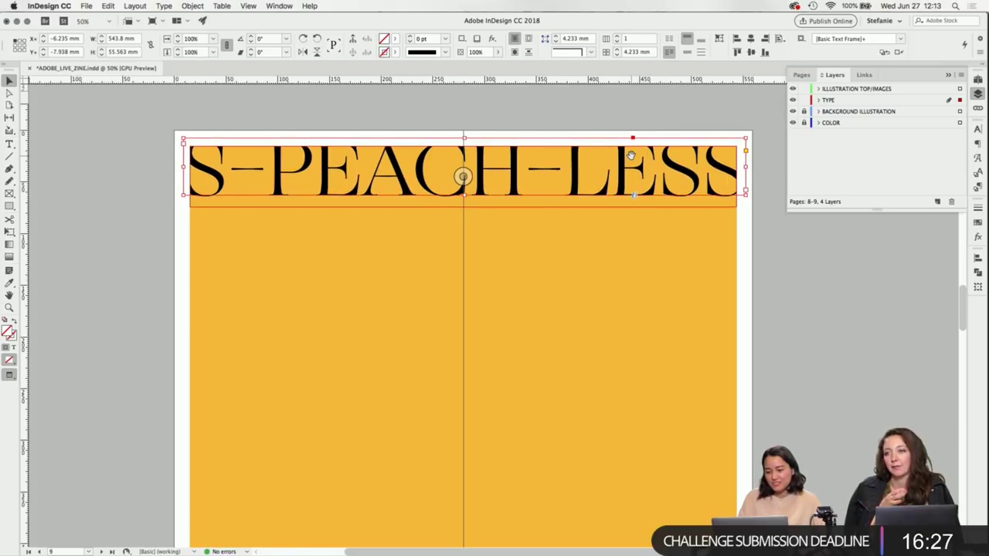
pyautogui.click(768, 294)
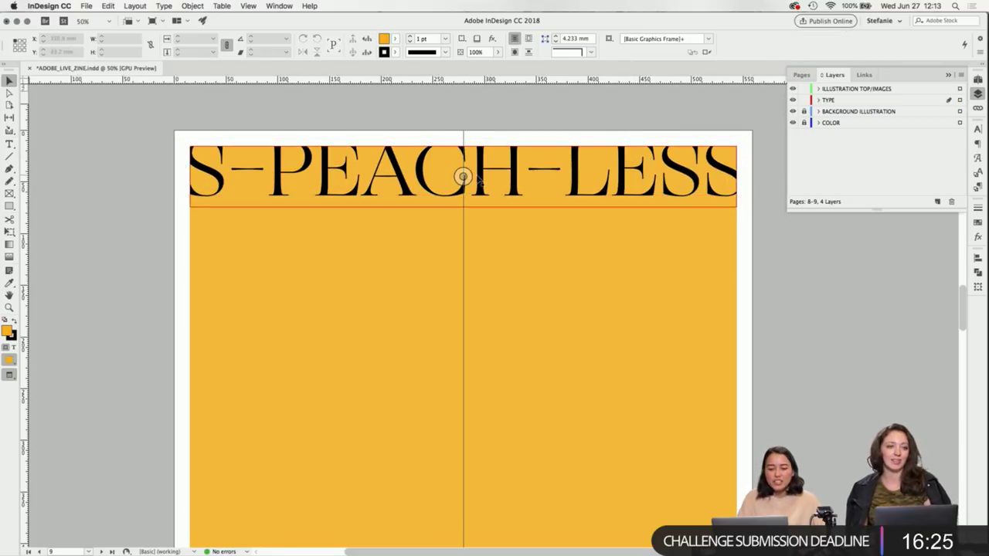
pyautogui.click(478, 178)
pyautogui.press('Up')
pyautogui.press('Up')
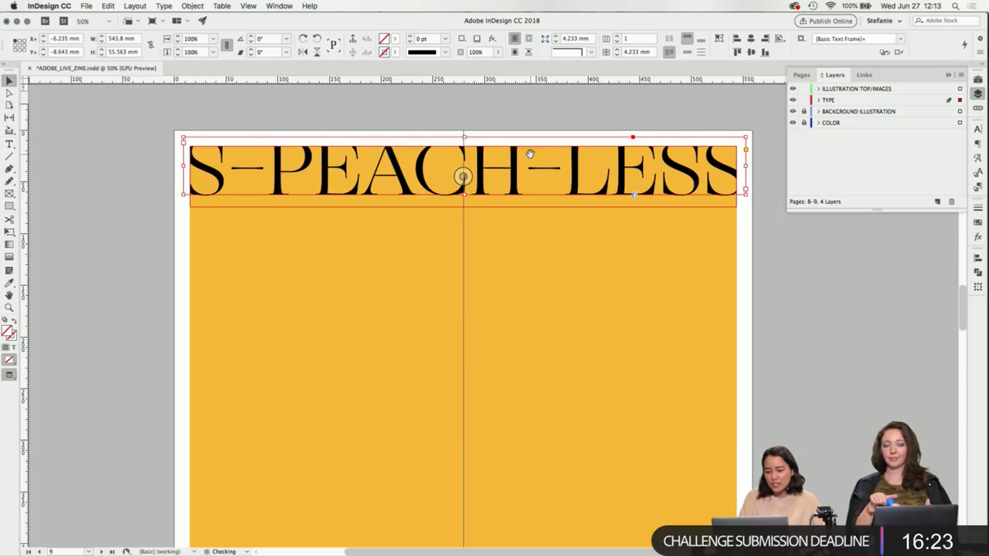
pyautogui.click(711, 245)
# Raise the clipping frame's bottom edge to just below the letters and check the result.
pyautogui.click(638, 207)
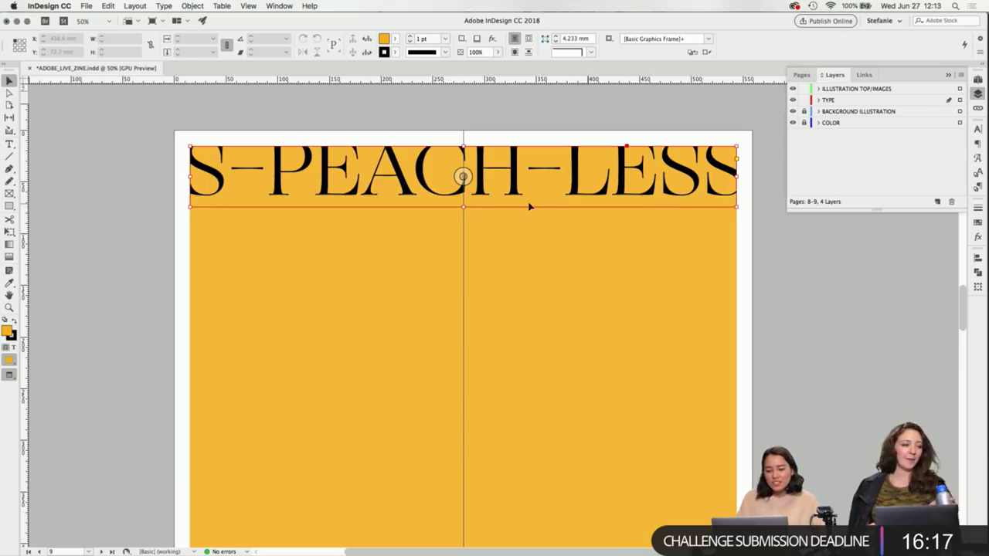
pyautogui.click(481, 206)
pyautogui.moveTo(465, 206); pyautogui.dragTo(465, 195)
pyautogui.click(772, 280)
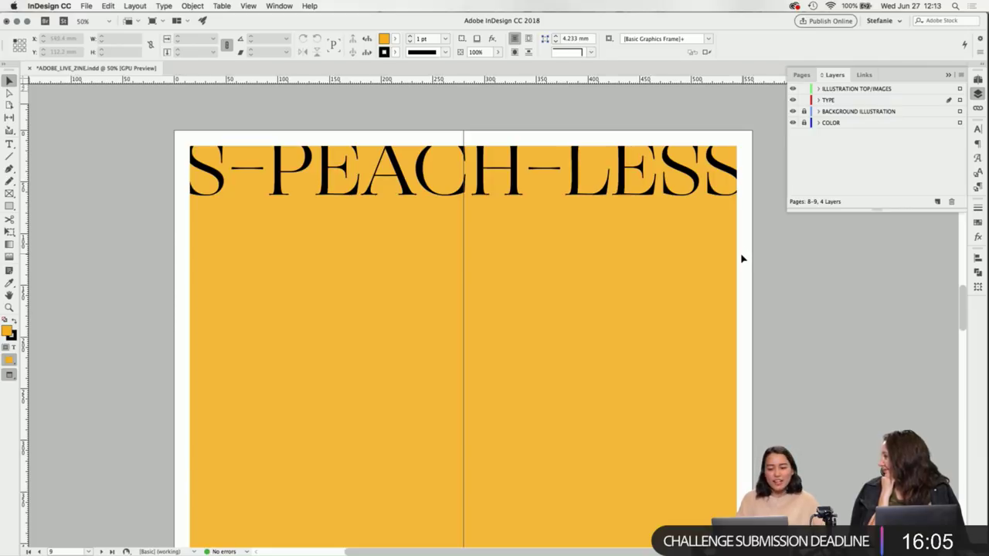
pyautogui.click(626, 188)
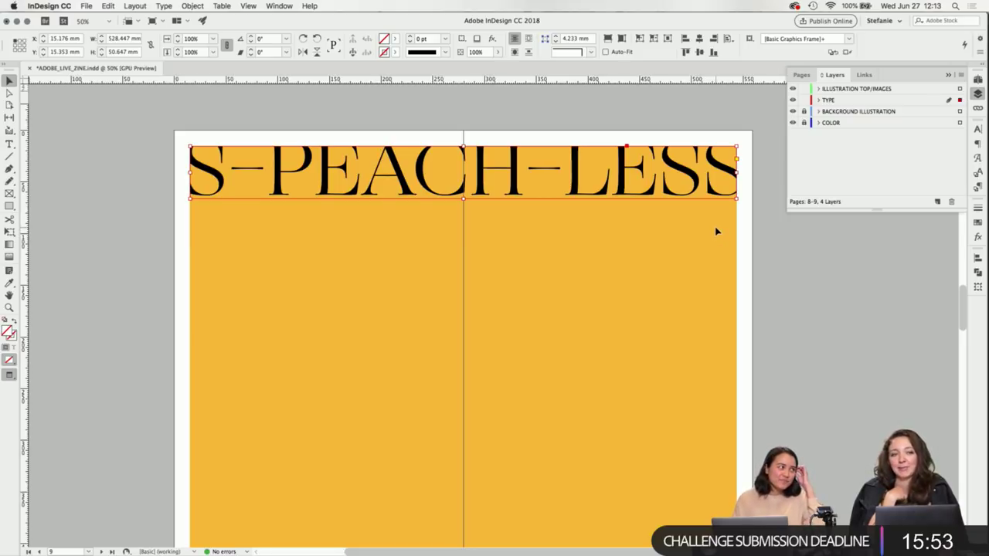
pyautogui.click(754, 222)
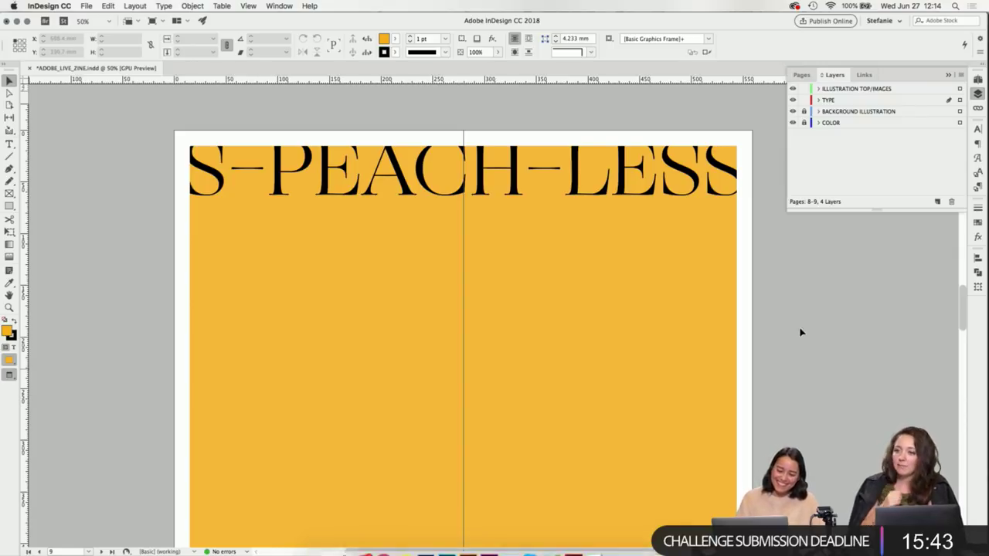
pyautogui.click(702, 198)
pyautogui.click(801, 287)
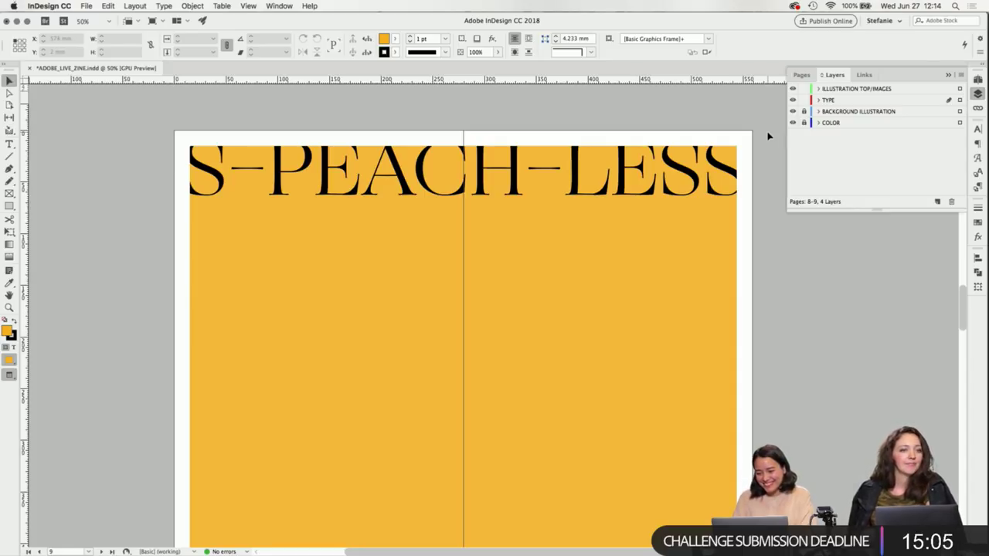
pyautogui.scroll(-3, 768, 136)
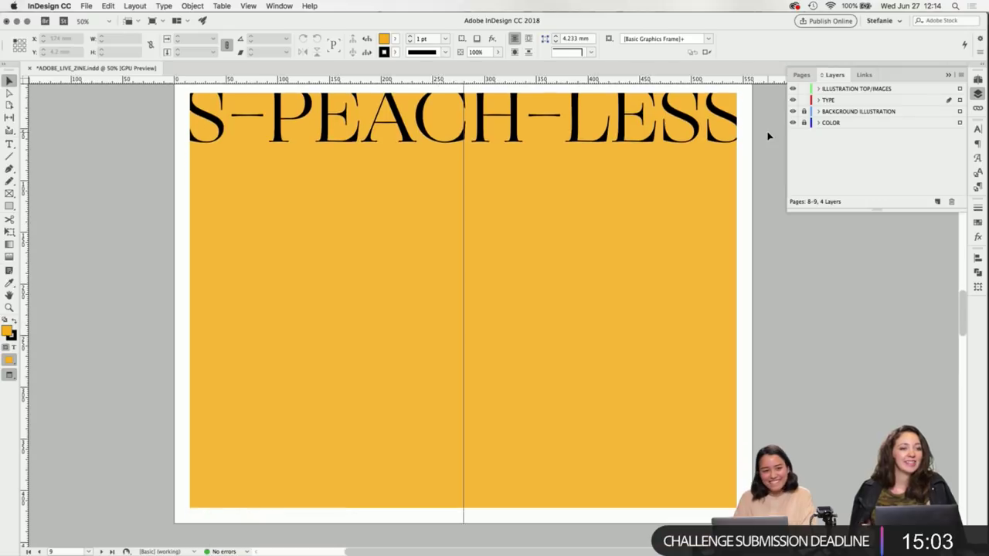
pyautogui.scroll(2, 768, 136)
pyautogui.scroll(-2, 769, 136)
pyautogui.scroll(2, 768, 136)
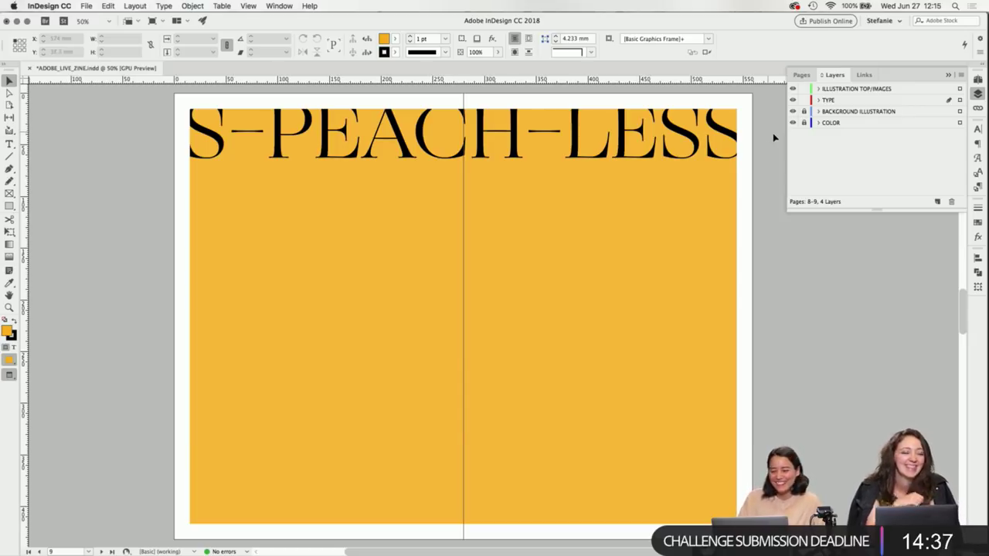
pyautogui.moveTo(707, 553)
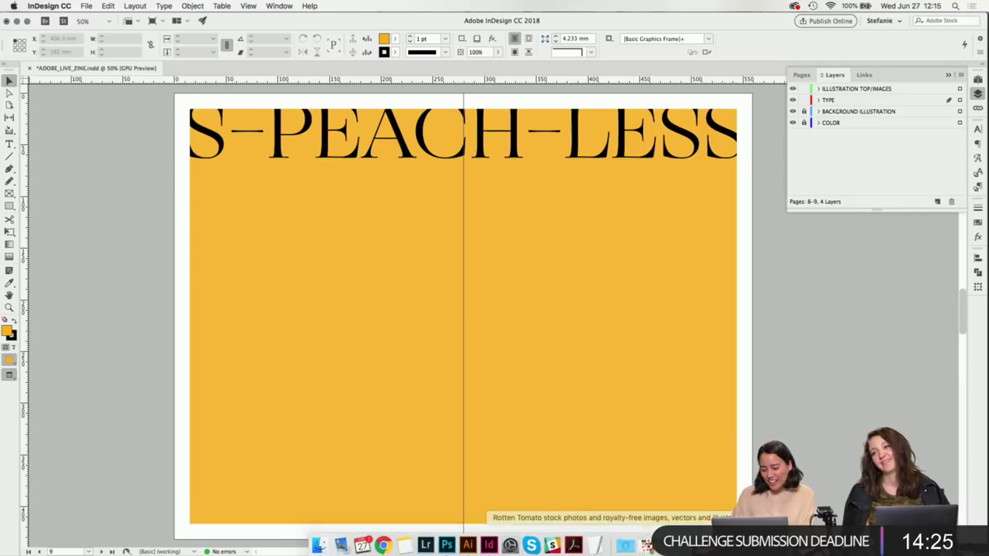
# Compare the tomato, pepper and eggplant images, then drag 5_tomato.png onto the spread's top-left.
pyautogui.click(593, 546)
pyautogui.click(644, 481)
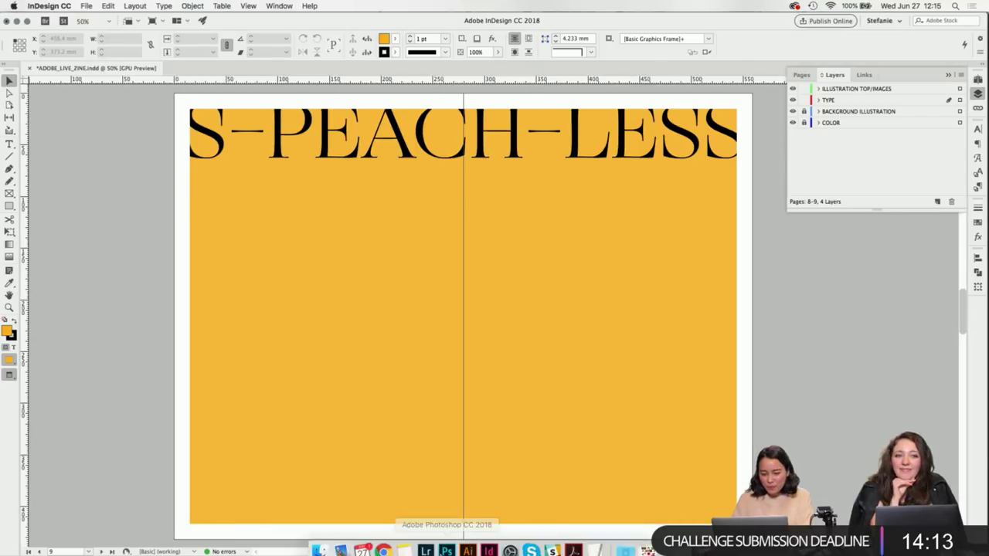
pyautogui.click(322, 545)
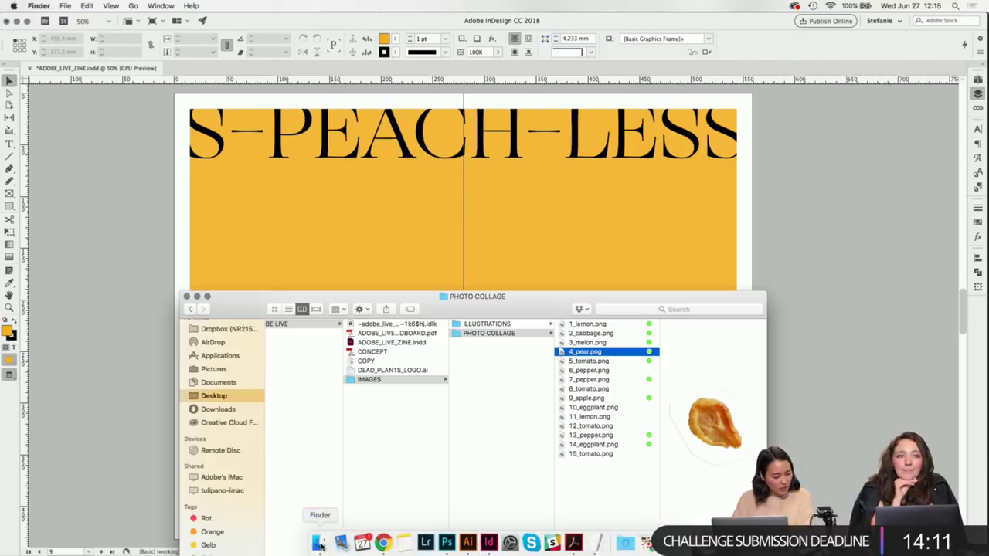
pyautogui.click(604, 390)
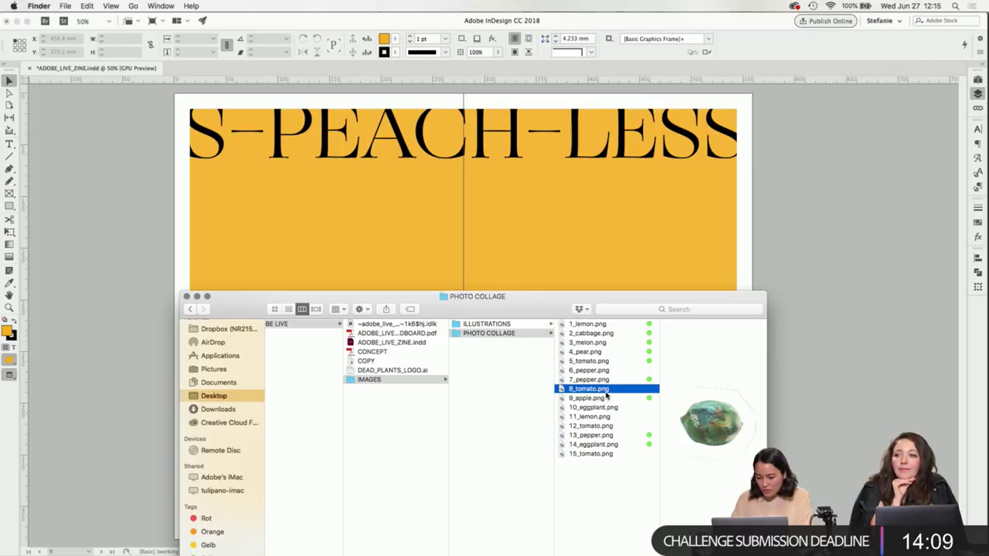
pyautogui.click(613, 436)
pyautogui.click(614, 446)
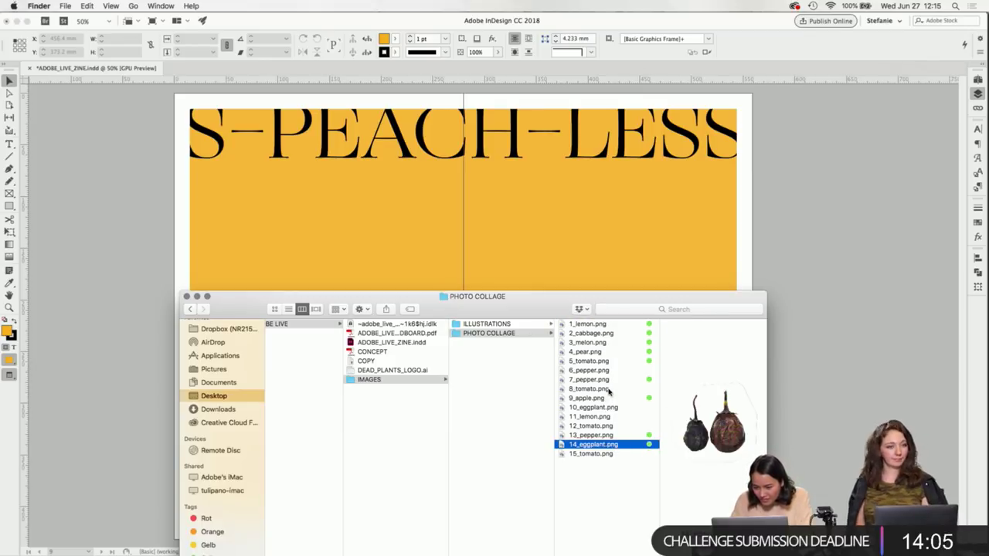
pyautogui.click(609, 389)
pyautogui.click(608, 362)
pyautogui.moveTo(623, 356); pyautogui.dragTo(383, 234)
# Reposition and enlarge the tomato cutout, nudging it slightly right and left.
pyautogui.click(139, 263)
pyautogui.click(308, 283)
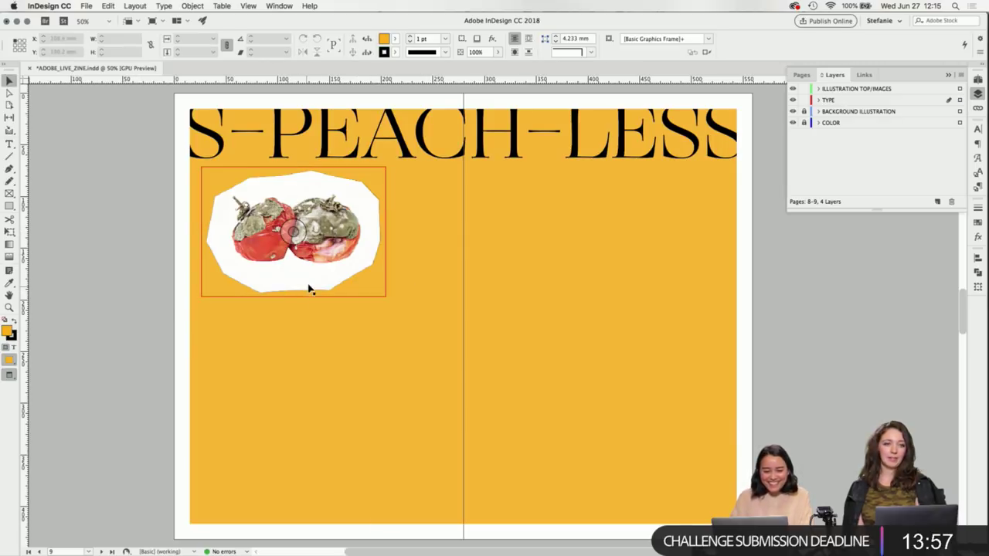
pyautogui.moveTo(313, 287); pyautogui.dragTo(339, 281)
pyautogui.moveTo(230, 298); pyautogui.dragTo(202, 312)
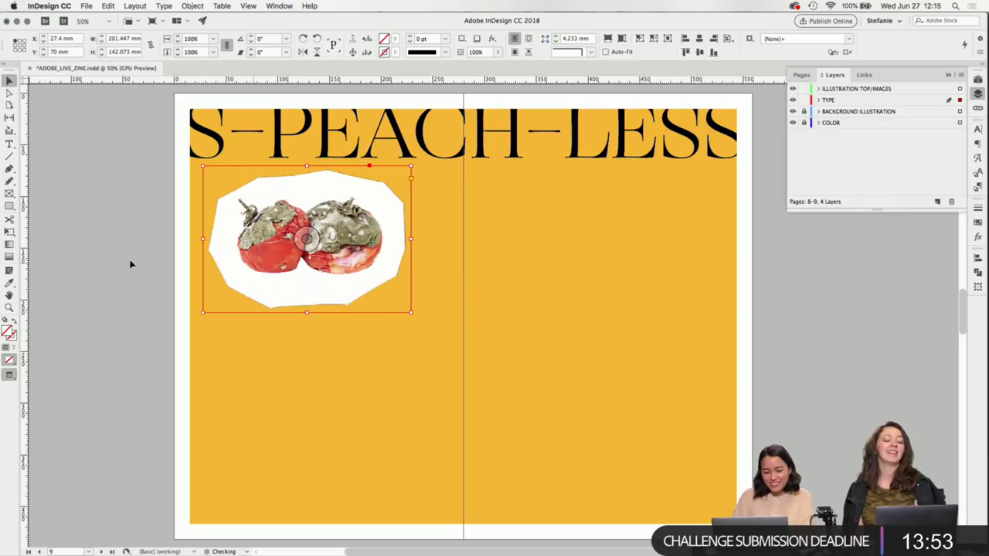
pyautogui.click(114, 238)
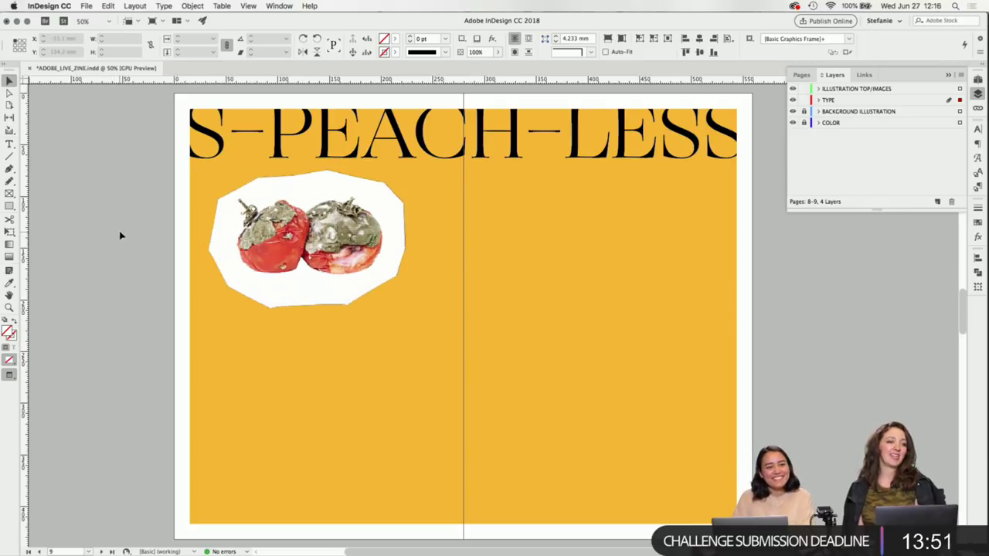
pyautogui.moveTo(531, 552)
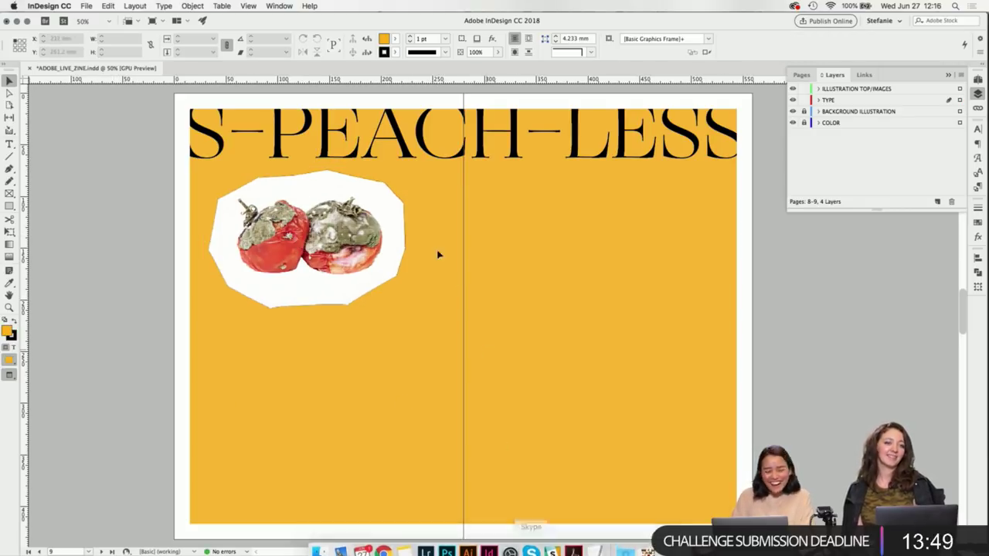
pyautogui.moveTo(382, 270); pyautogui.dragTo(392, 271)
pyautogui.click(108, 225)
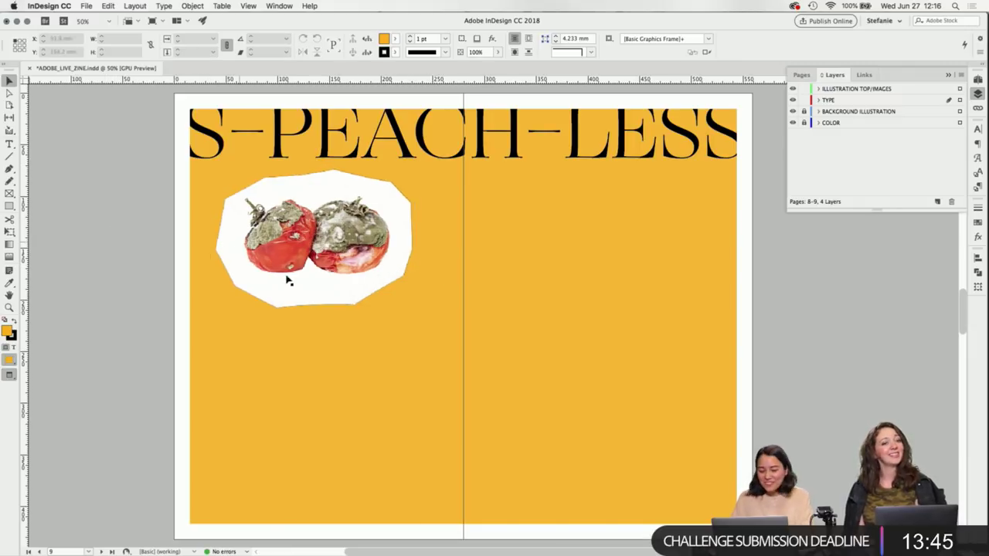
pyautogui.moveTo(339, 287); pyautogui.dragTo(335, 294)
pyautogui.click(112, 271)
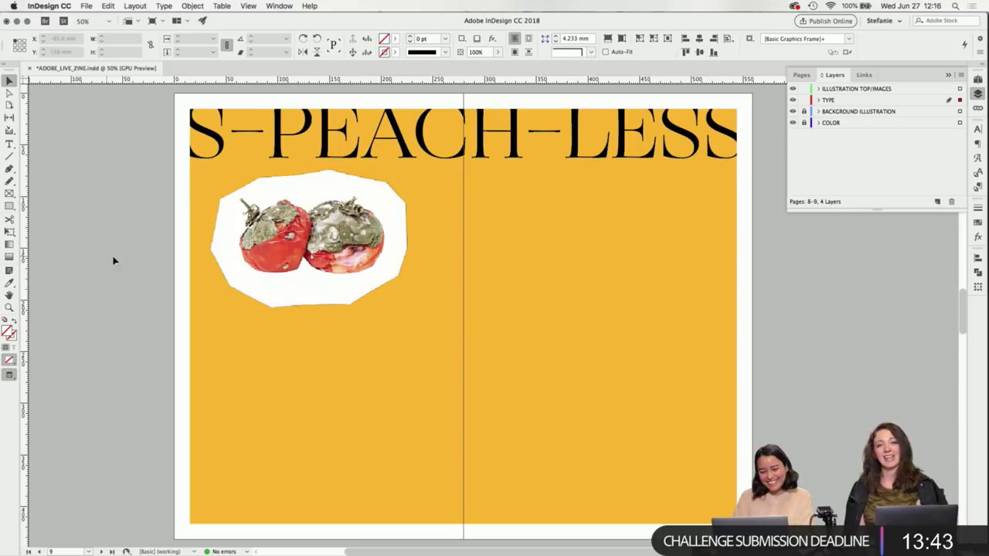
# Scale the tomato cutout down to 187.59 × 132.3 mm and shift it right and down.
pyautogui.click(216, 297)
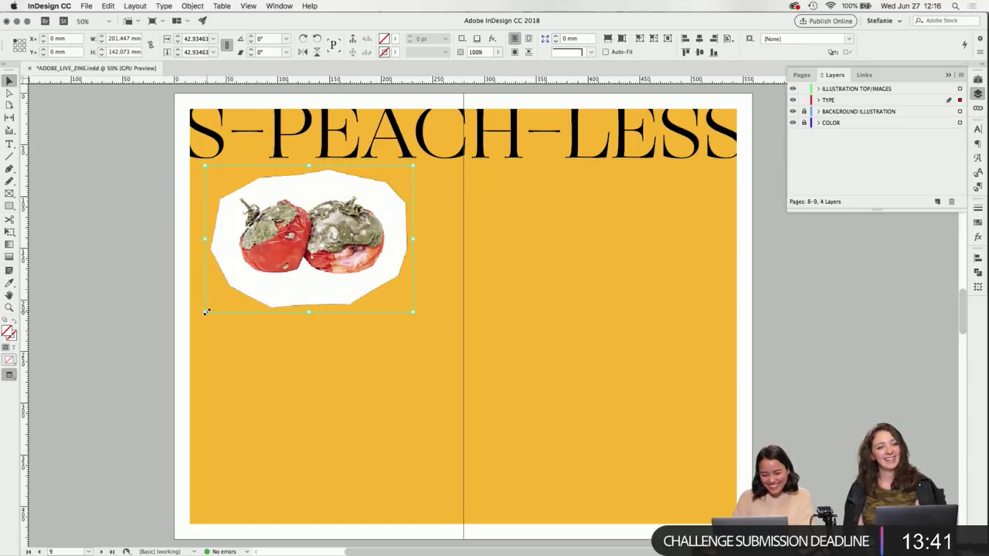
pyautogui.moveTo(206, 310)
pyautogui.mouseDown()
pyautogui.moveTo(232, 309)
pyautogui.moveTo(219, 302)
pyautogui.mouseUp()
pyautogui.moveTo(391, 280); pyautogui.dragTo(412, 290)
pyautogui.click(132, 265)
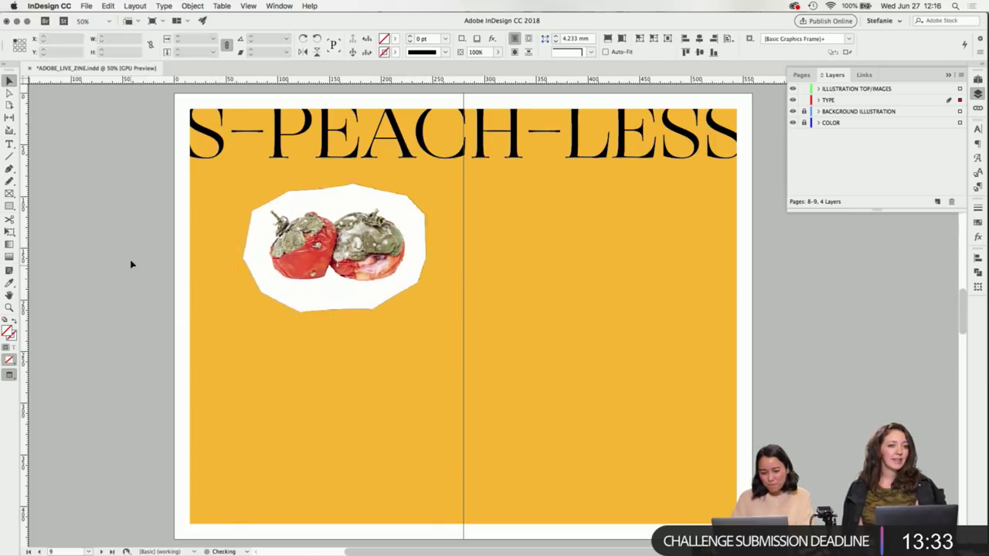
pyautogui.hscroll(2, 569, 345)
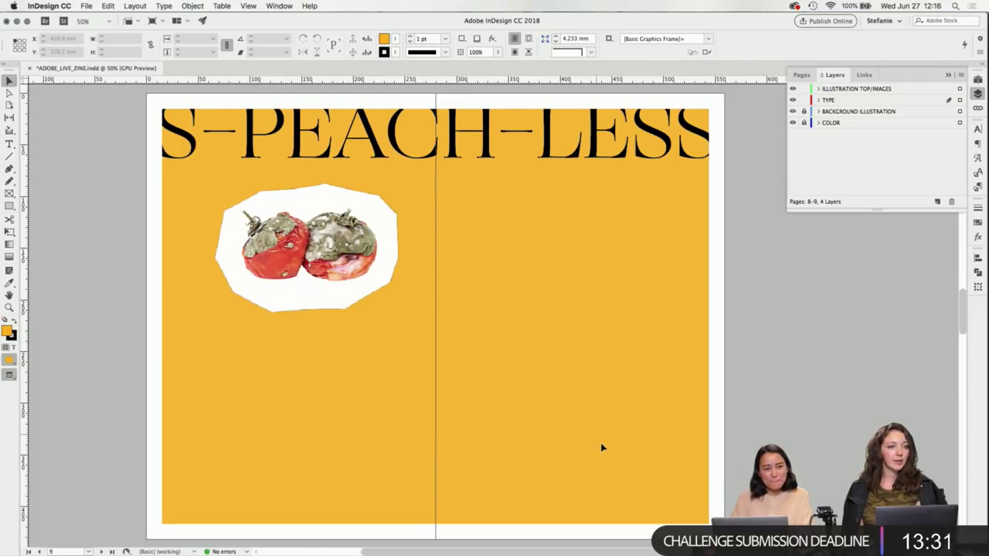
pyautogui.moveTo(530, 545)
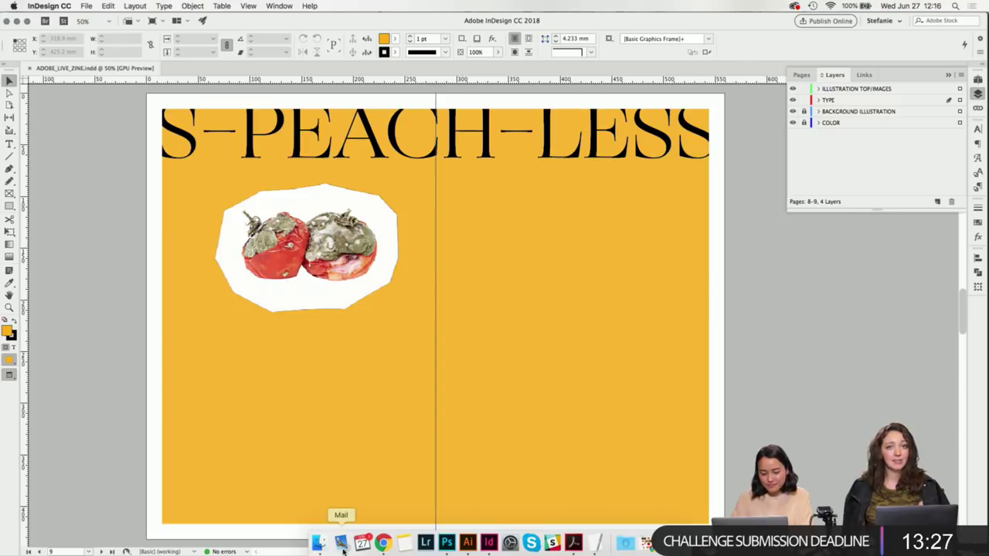
# Place 2_cabbage.png in a frame below the tomatoes and enlarge the frame.
pyautogui.click(317, 544)
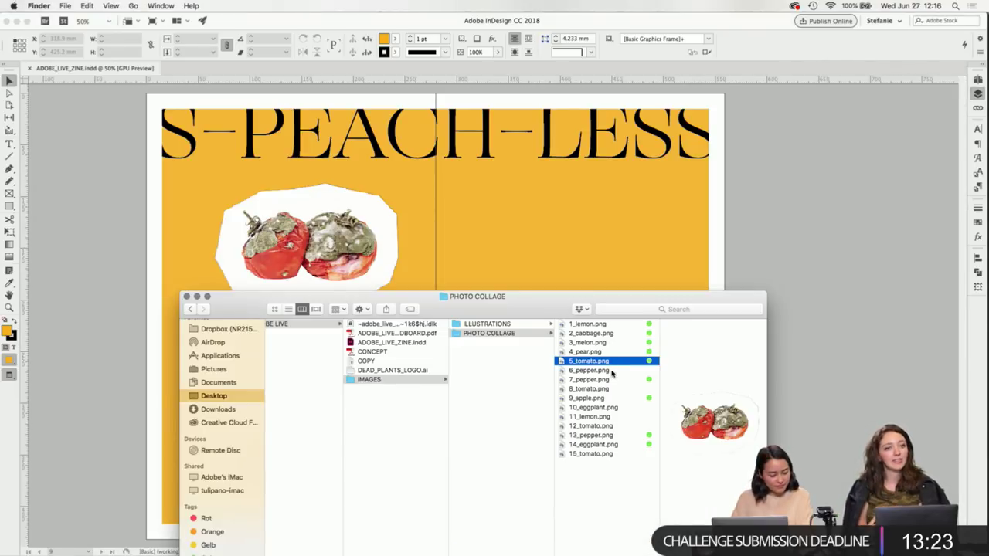
pyautogui.moveTo(593, 332); pyautogui.dragTo(738, 272)
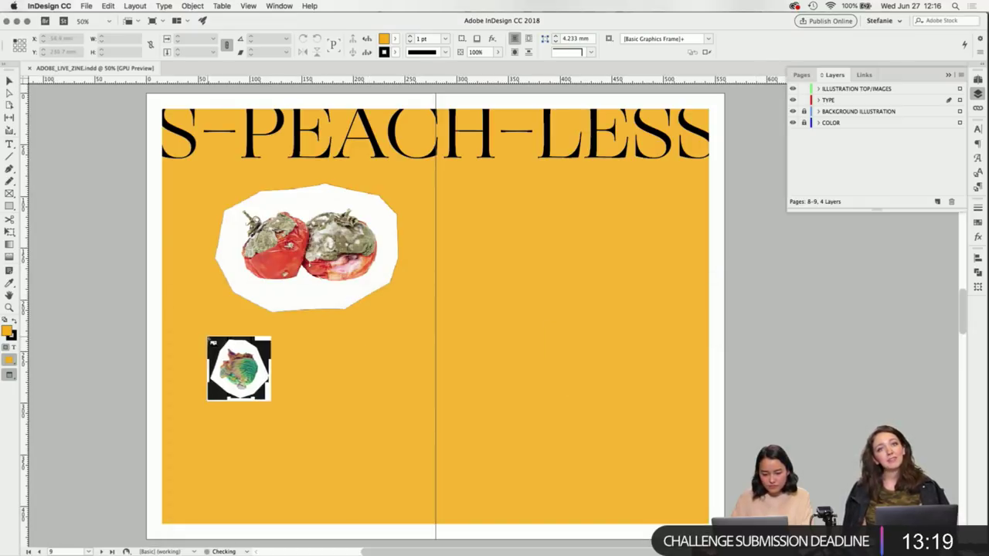
pyautogui.moveTo(207, 335); pyautogui.dragTo(302, 420)
pyautogui.moveTo(329, 357); pyautogui.dragTo(347, 338)
# Rotate the cabbage cutout -90° so it lies on its side.
pyautogui.click(303, 405)
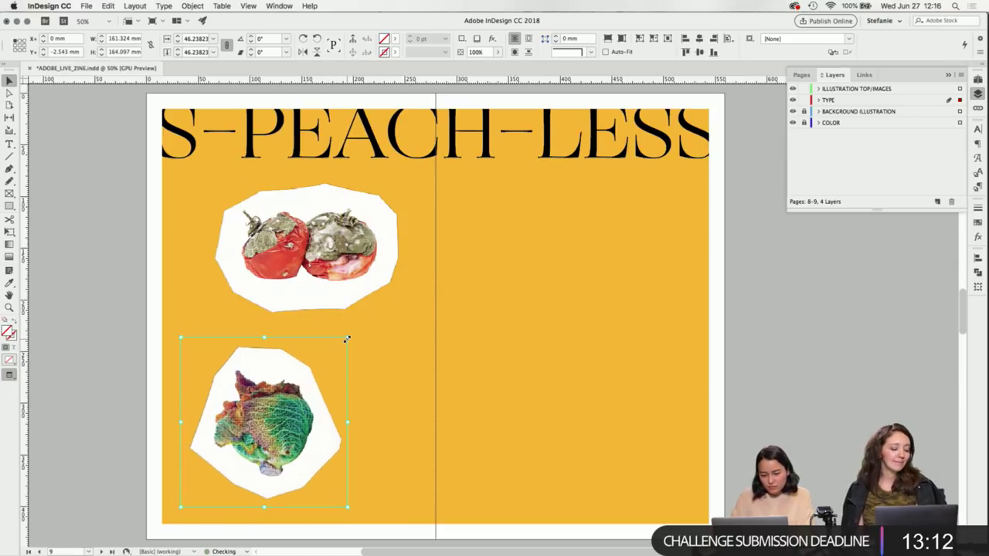
pyautogui.click(397, 419)
pyautogui.click(316, 353)
pyautogui.scroll(-1, 316, 353)
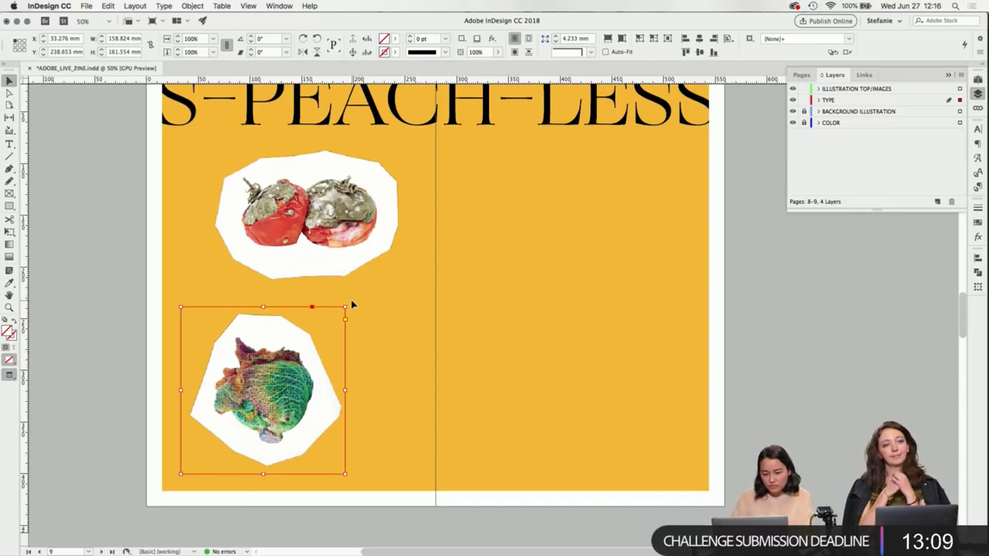
pyautogui.moveTo(348, 302); pyautogui.dragTo(359, 469)
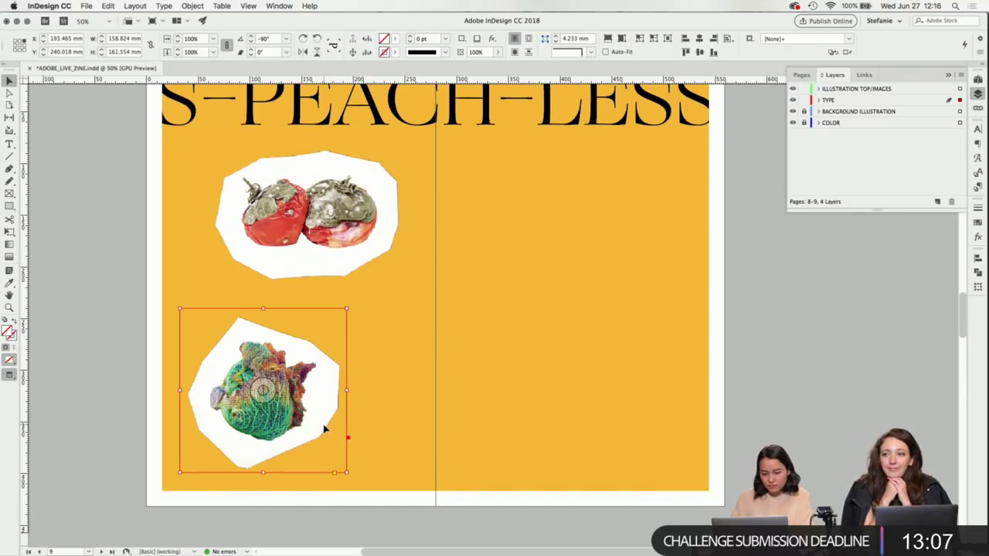
pyautogui.moveTo(350, 306); pyautogui.dragTo(224, 432)
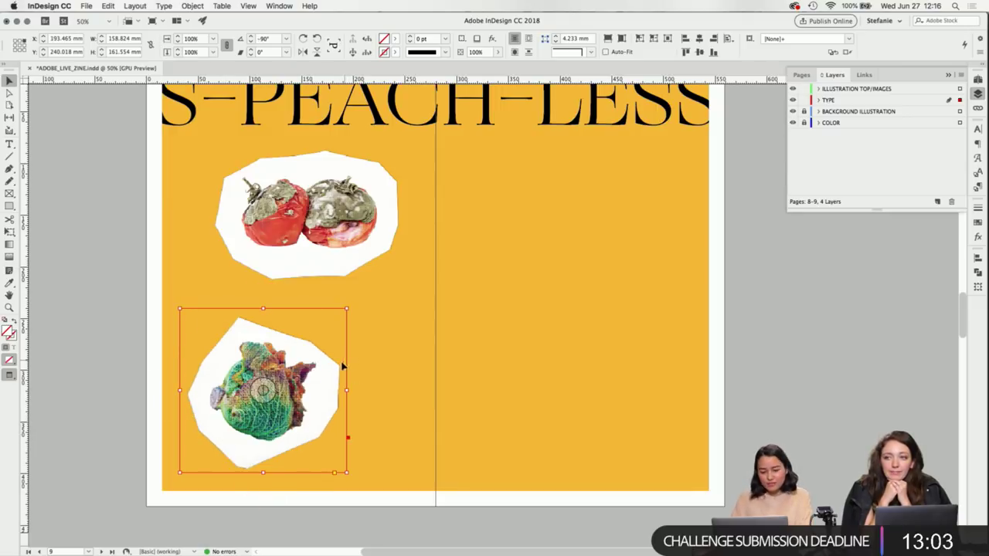
pyautogui.press('super+z')
# Nudge the cabbage slightly left and down, and shift the tomato cutout a little right.
pyautogui.moveTo(338, 384); pyautogui.dragTo(318, 383)
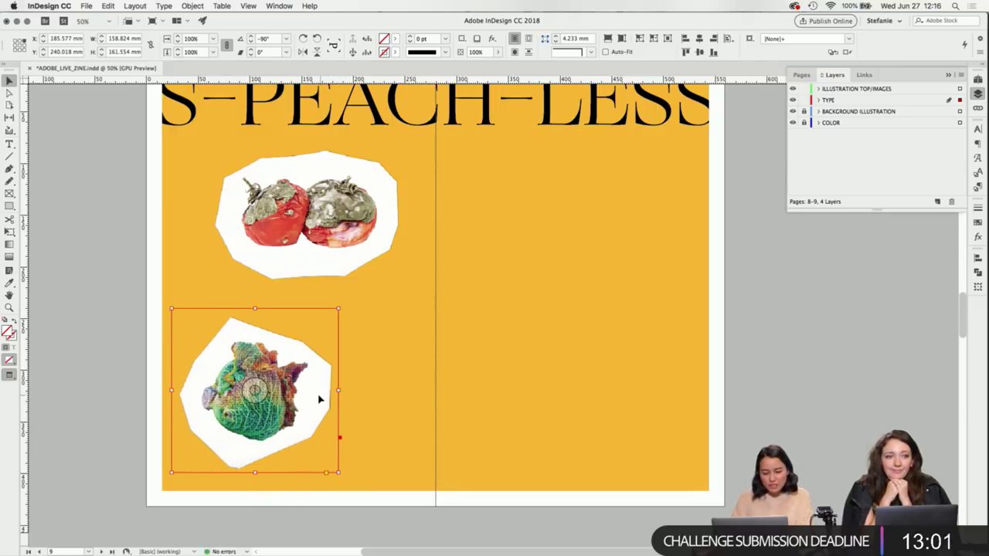
pyautogui.click(98, 376)
pyautogui.moveTo(234, 432); pyautogui.dragTo(233, 439)
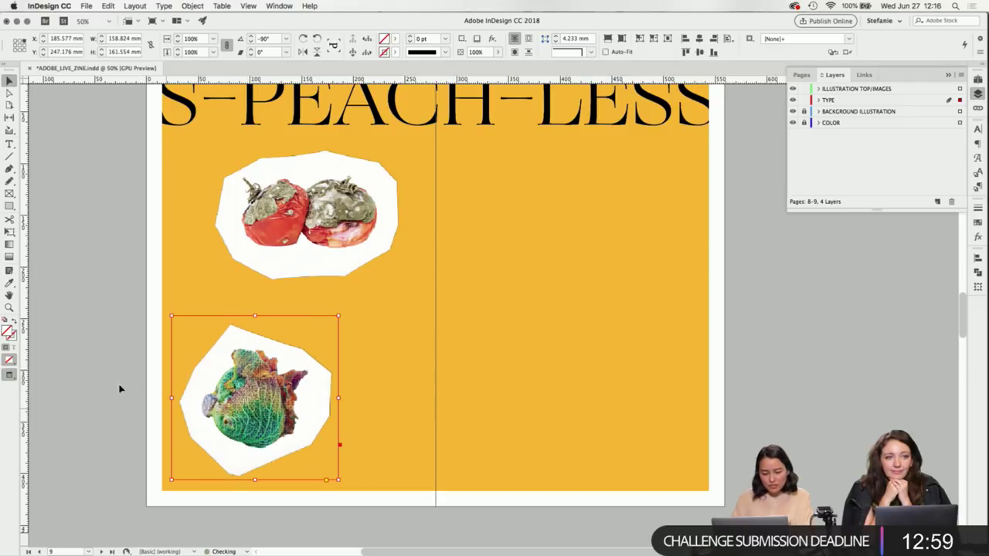
pyautogui.click(106, 363)
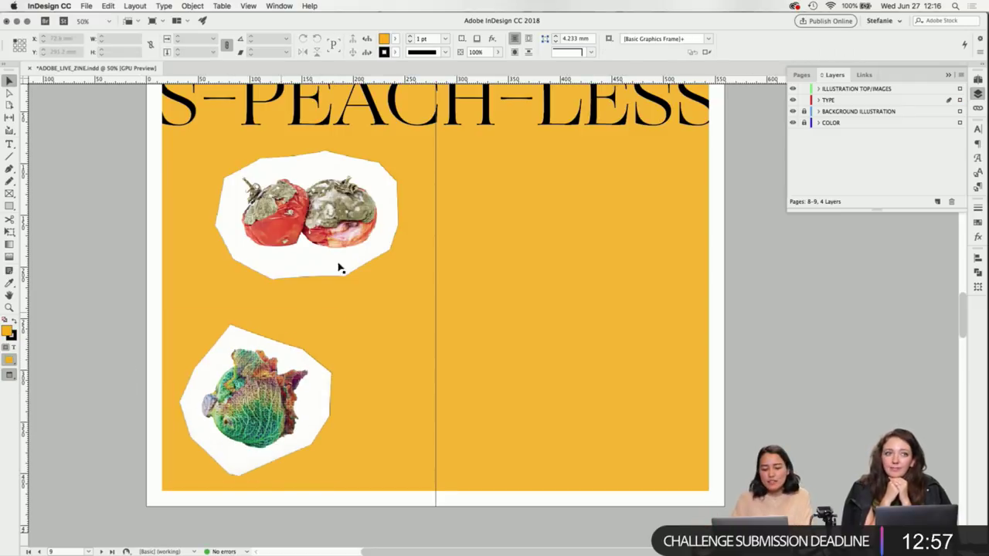
pyautogui.moveTo(347, 268); pyautogui.dragTo(370, 271)
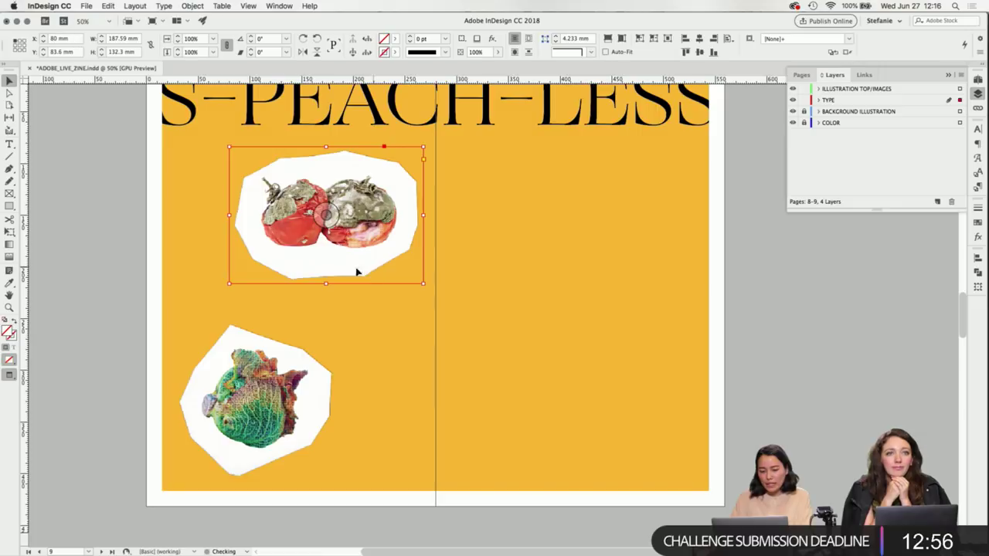
pyautogui.click(103, 221)
# Enlarge the cabbage frame slightly in the lower left of the left page.
pyautogui.scroll(3, 495, 475)
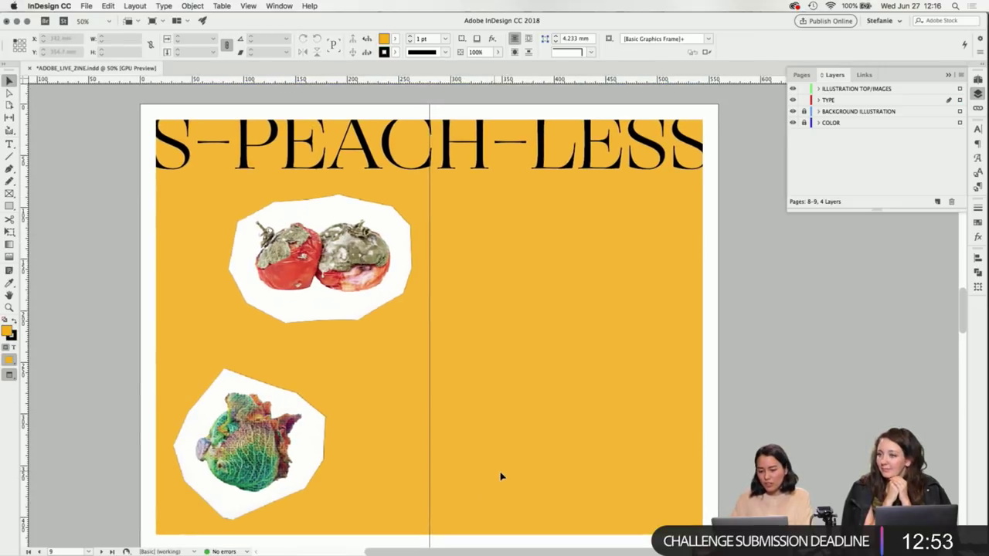
pyautogui.scroll(-2, 645, 463)
pyautogui.hscroll(1, 652, 458)
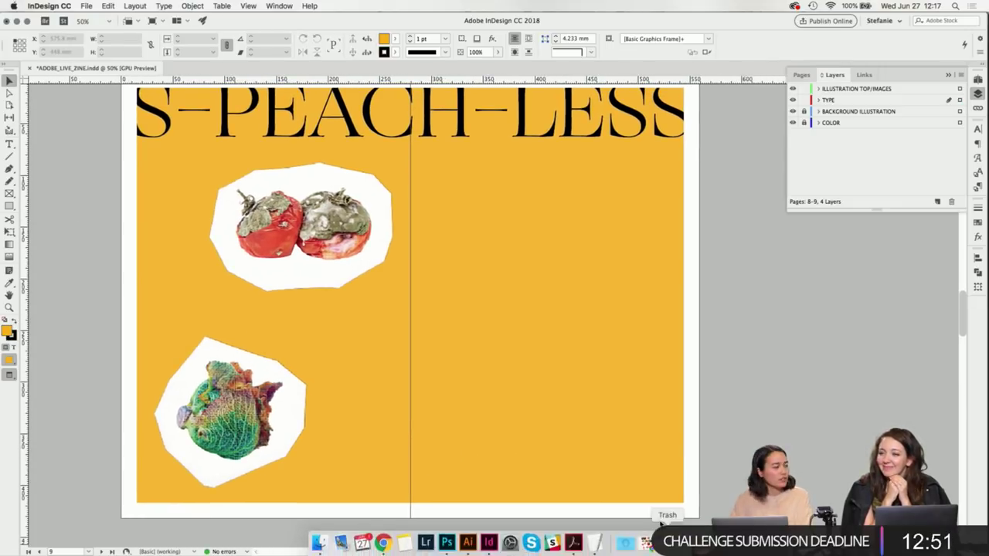
pyautogui.click(300, 363)
pyautogui.moveTo(313, 327); pyautogui.dragTo(316, 326)
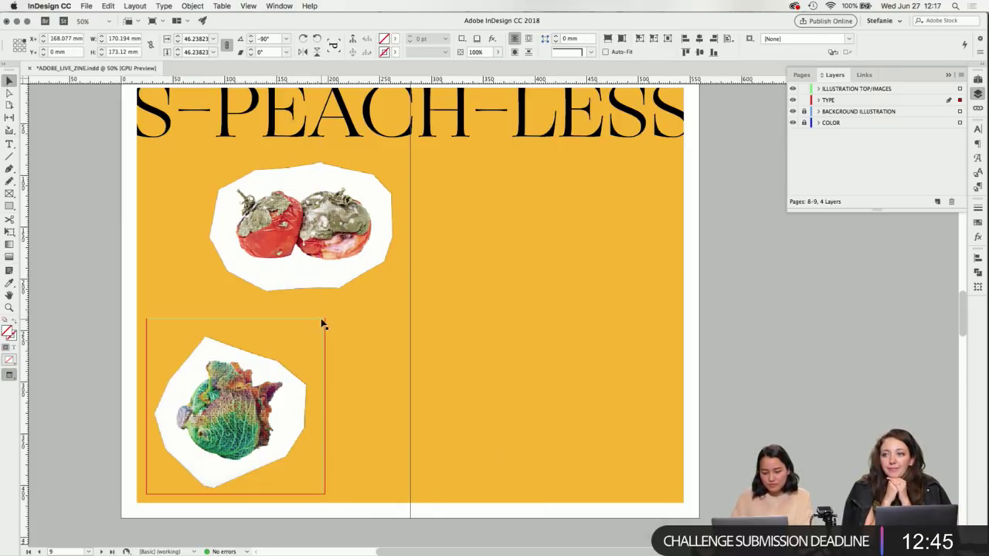
pyautogui.click(90, 304)
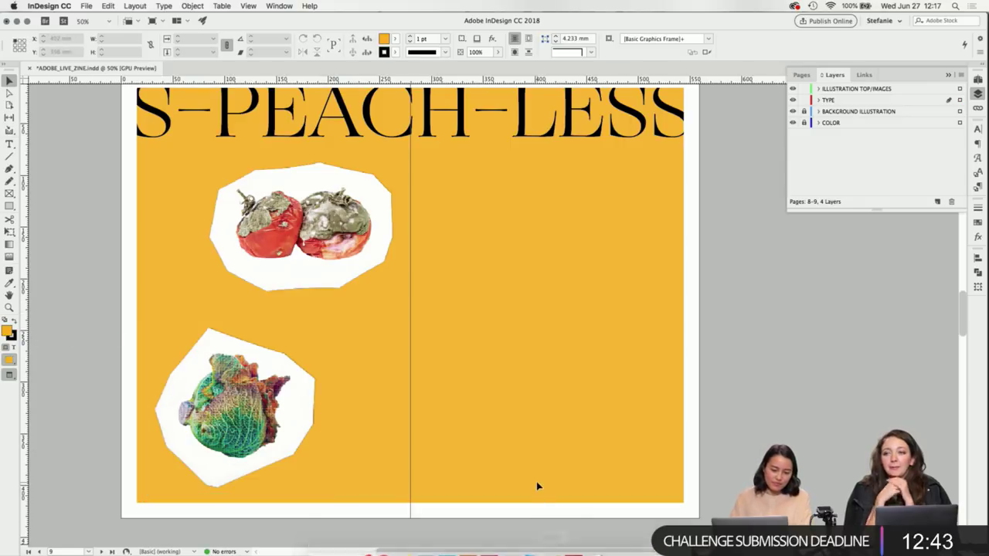
pyautogui.hscroll(1, 536, 481)
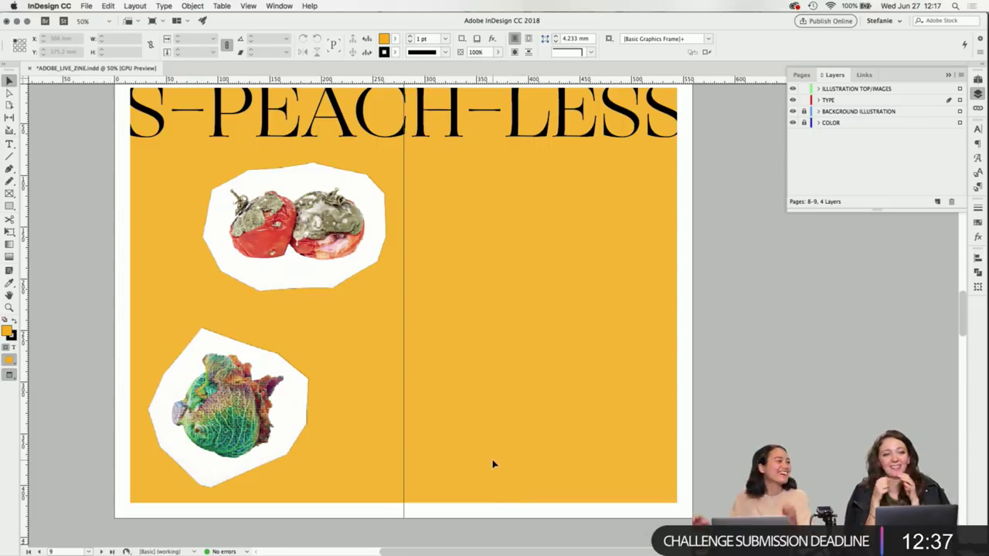
pyautogui.moveTo(363, 546)
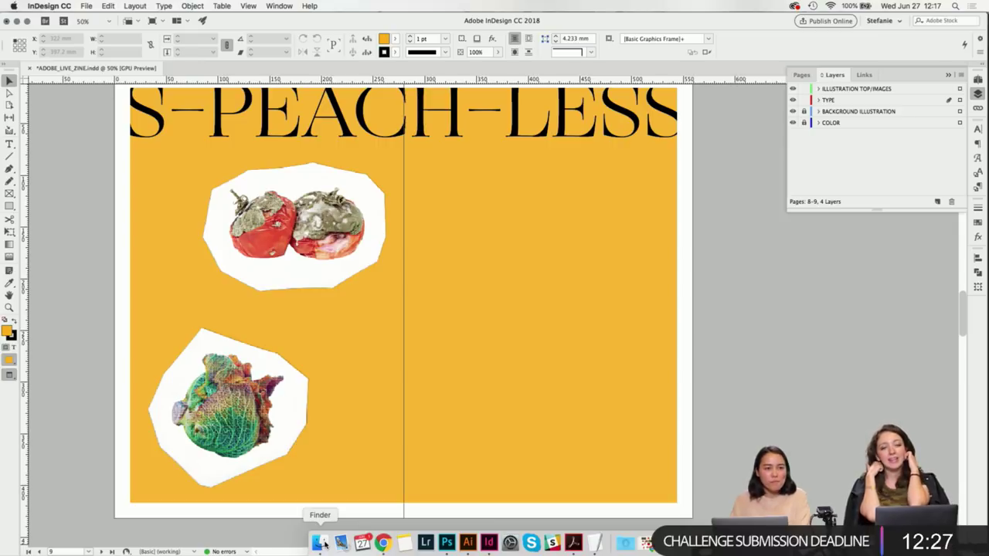
# Place 7_pepper.png across the spread's centre fold and move the tomato cutout up-left.
pyautogui.click(328, 544)
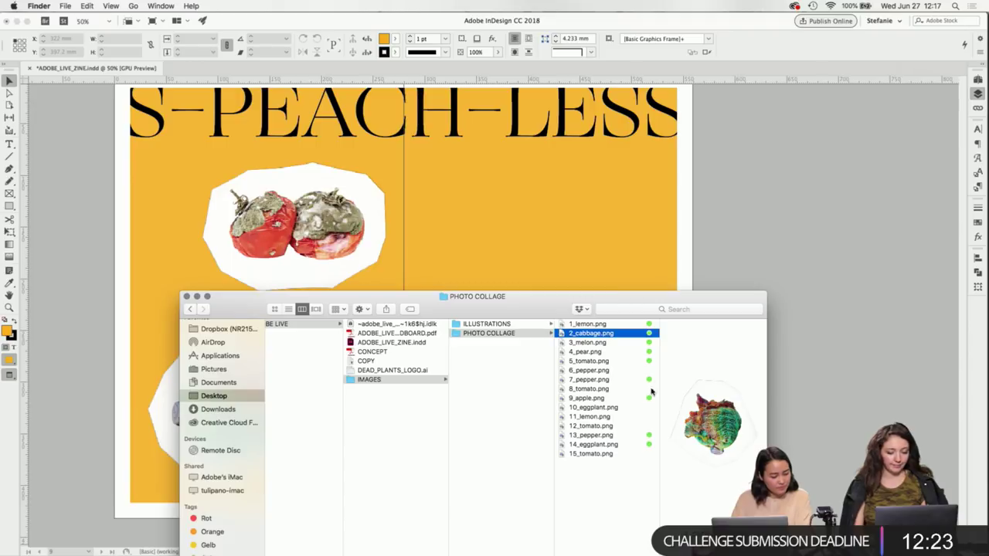
pyautogui.click(599, 378)
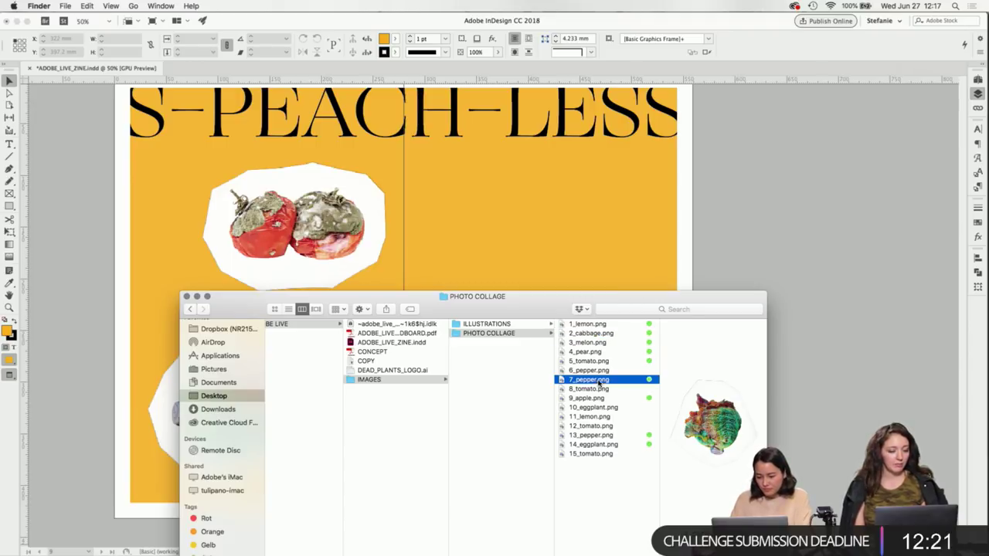
pyautogui.moveTo(599, 378); pyautogui.dragTo(492, 269)
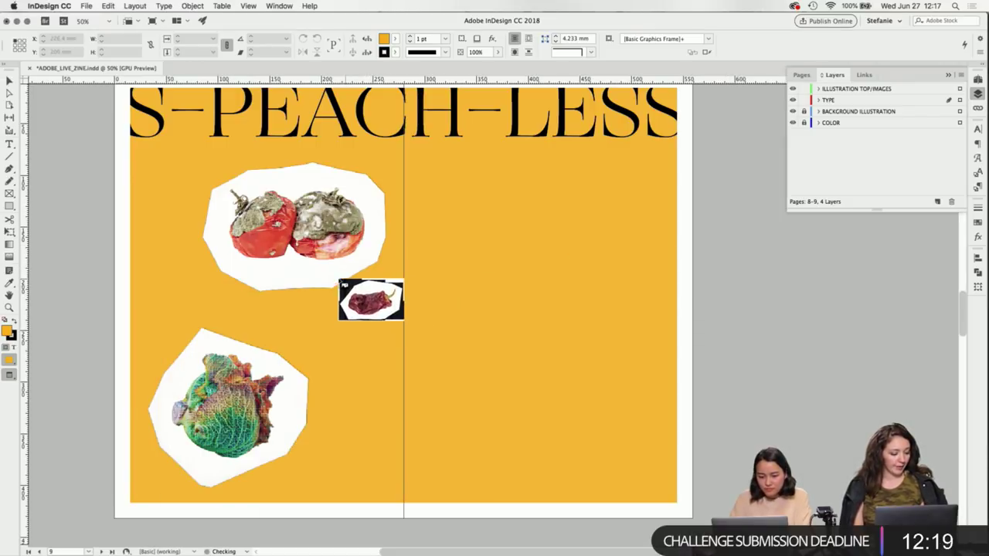
pyautogui.moveTo(327, 285); pyautogui.dragTo(483, 349)
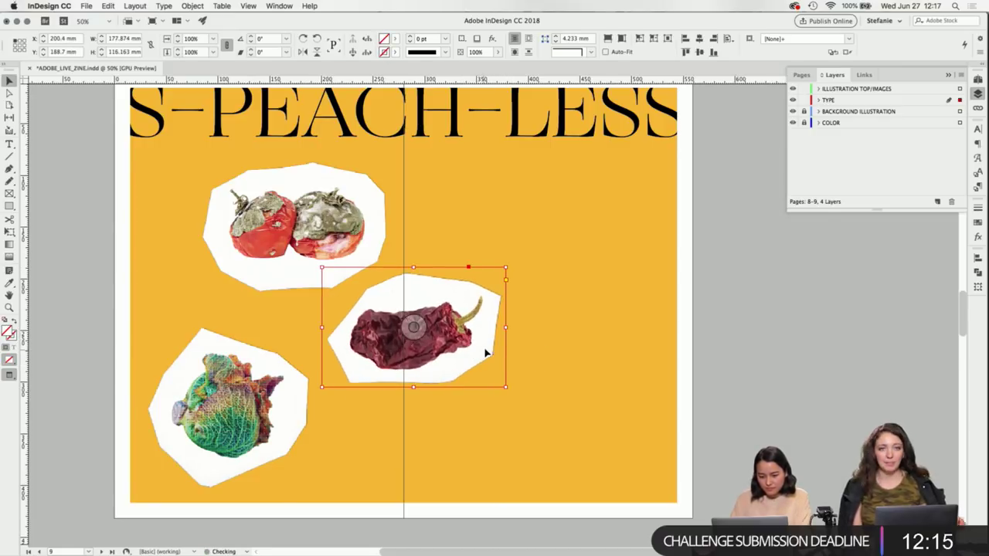
pyautogui.moveTo(368, 231); pyautogui.dragTo(362, 224)
pyautogui.click(410, 327)
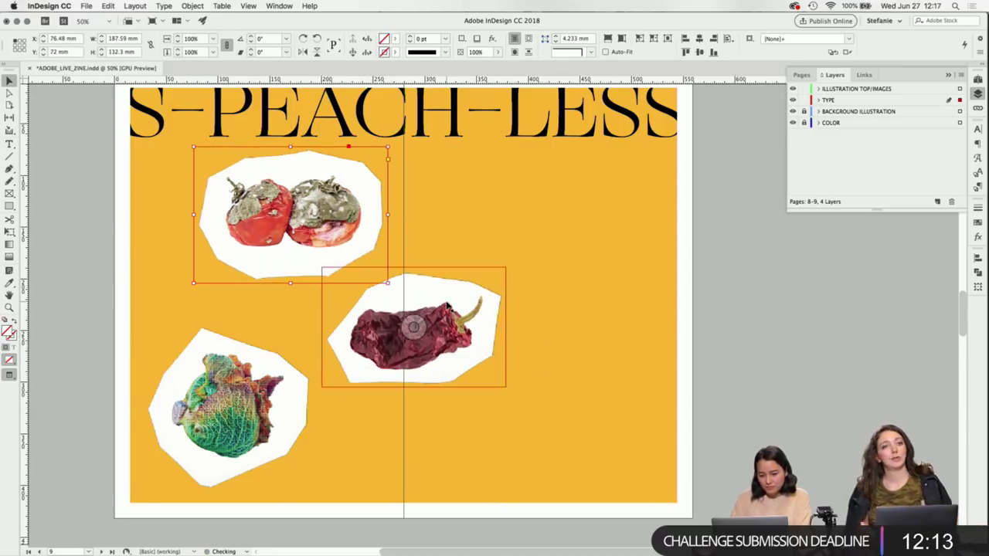
pyautogui.click(742, 371)
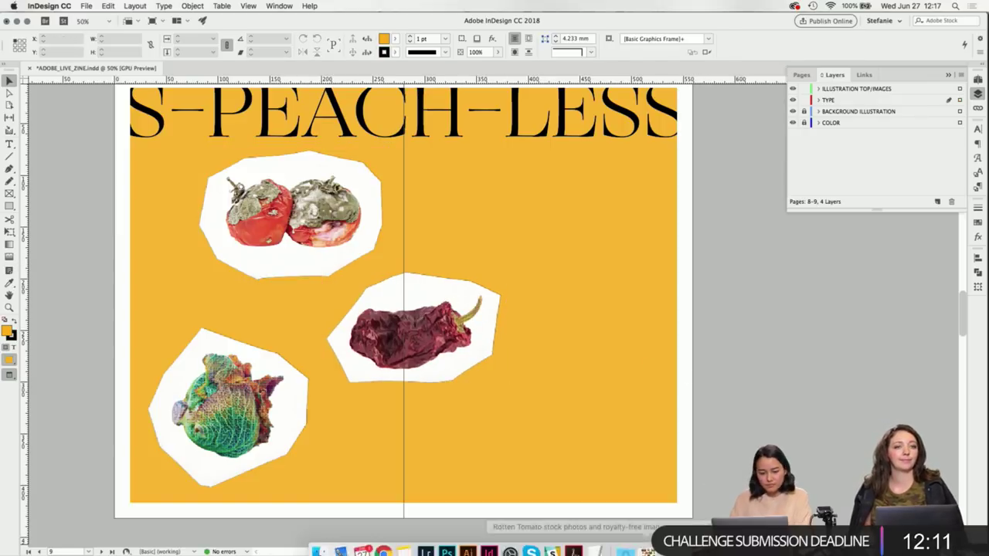
# Place 1_lemon.png at the top right of the right page, filling its frame.
pyautogui.click(317, 545)
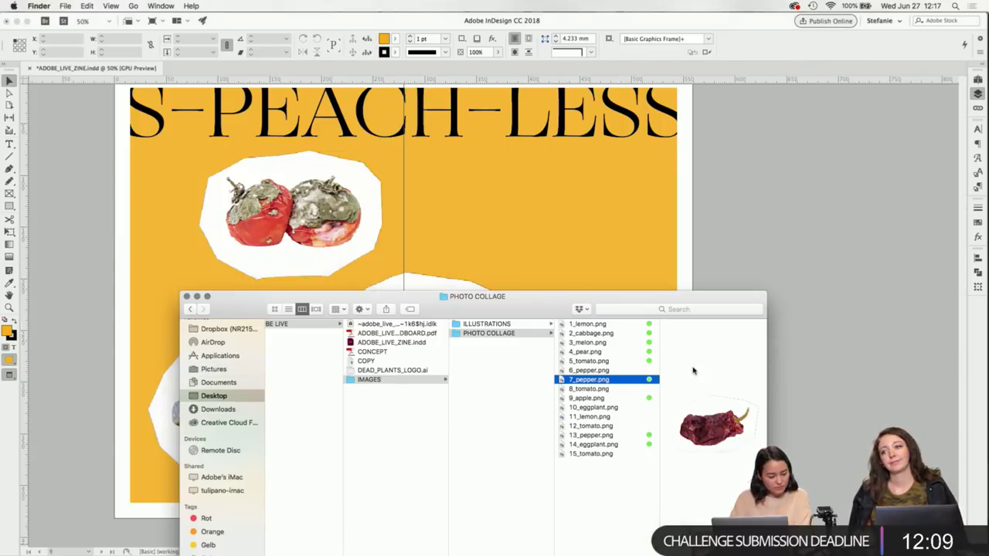
pyautogui.moveTo(595, 324); pyautogui.dragTo(766, 204)
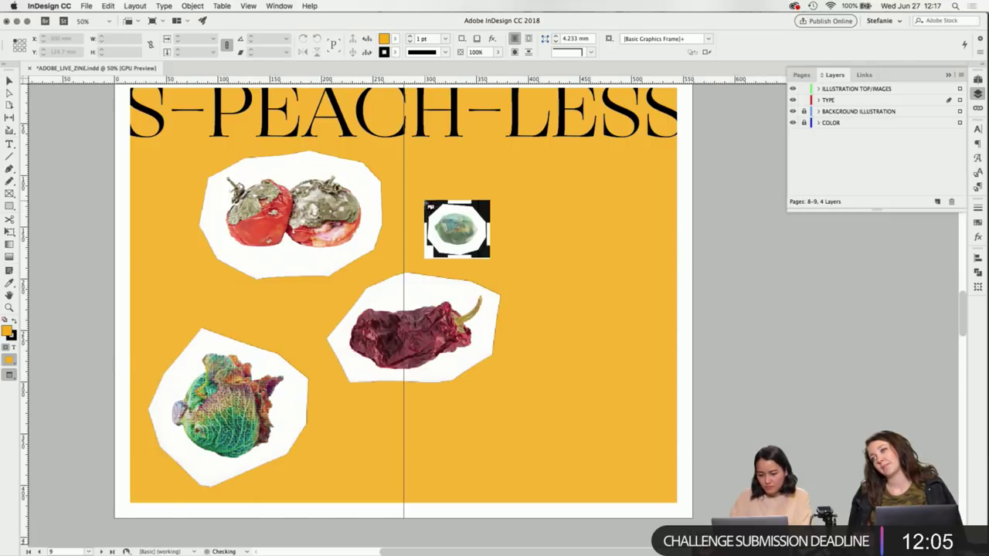
pyautogui.moveTo(474, 146); pyautogui.dragTo(651, 228)
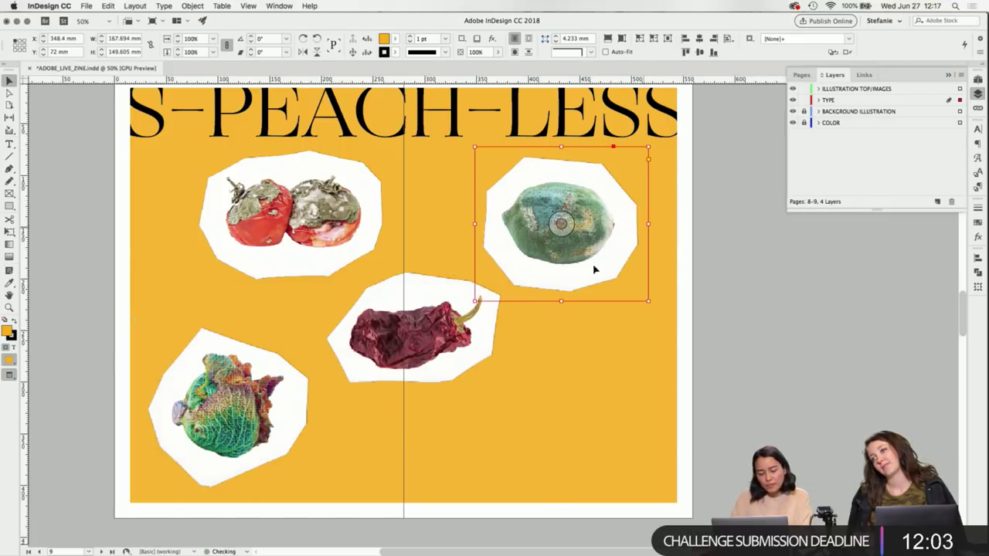
pyautogui.moveTo(602, 249); pyautogui.dragTo(614, 223)
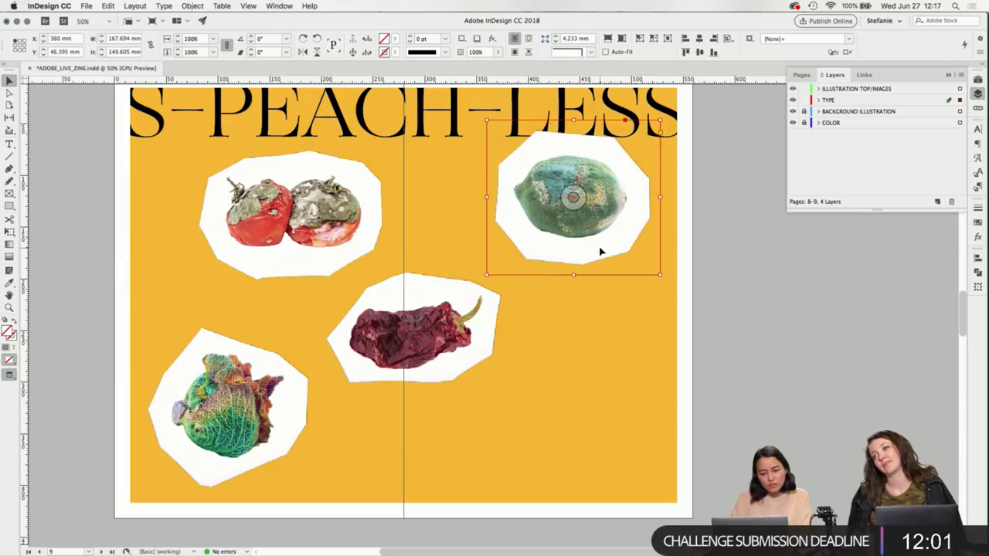
pyautogui.click(747, 274)
pyautogui.scroll(2, 591, 320)
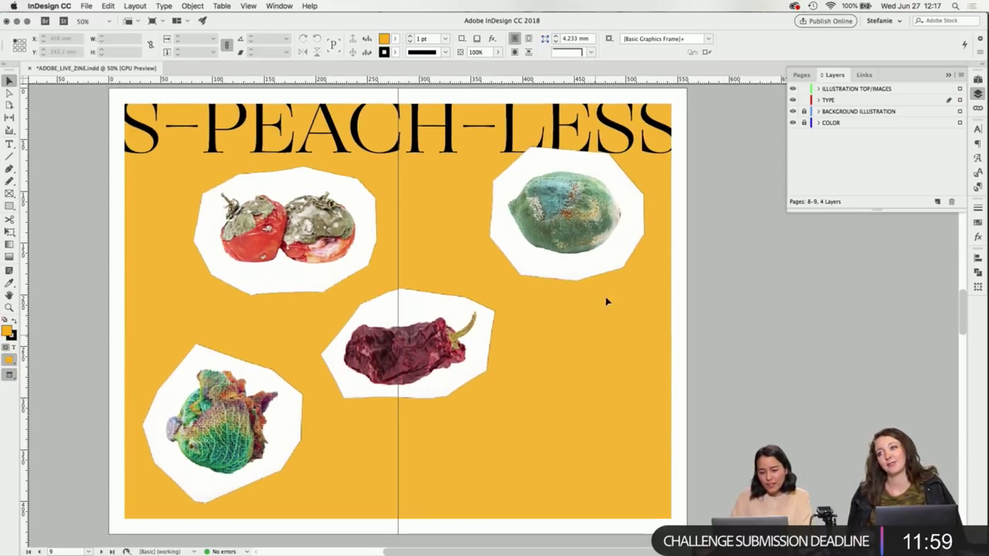
pyautogui.moveTo(600, 274); pyautogui.dragTo(611, 274)
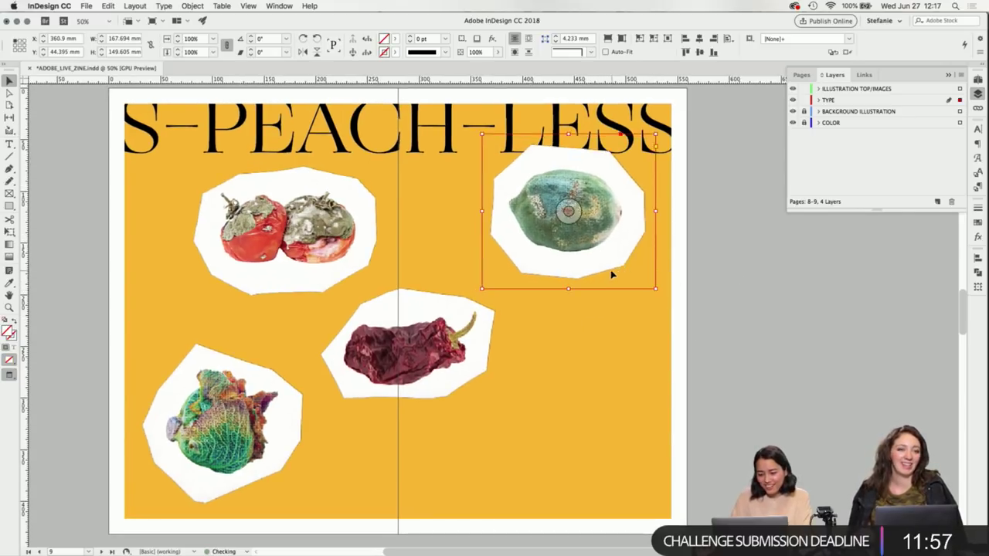
pyautogui.click(748, 376)
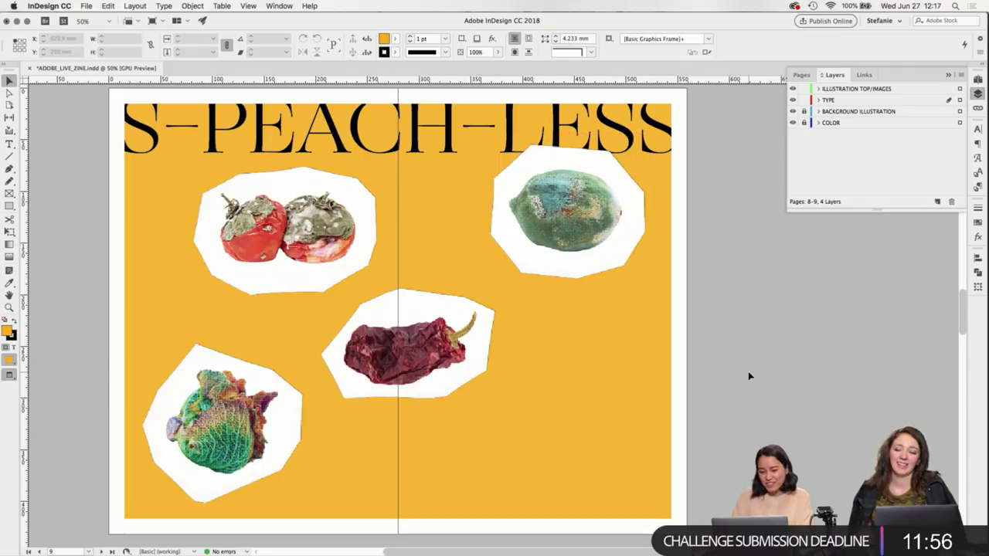
pyautogui.click(480, 358)
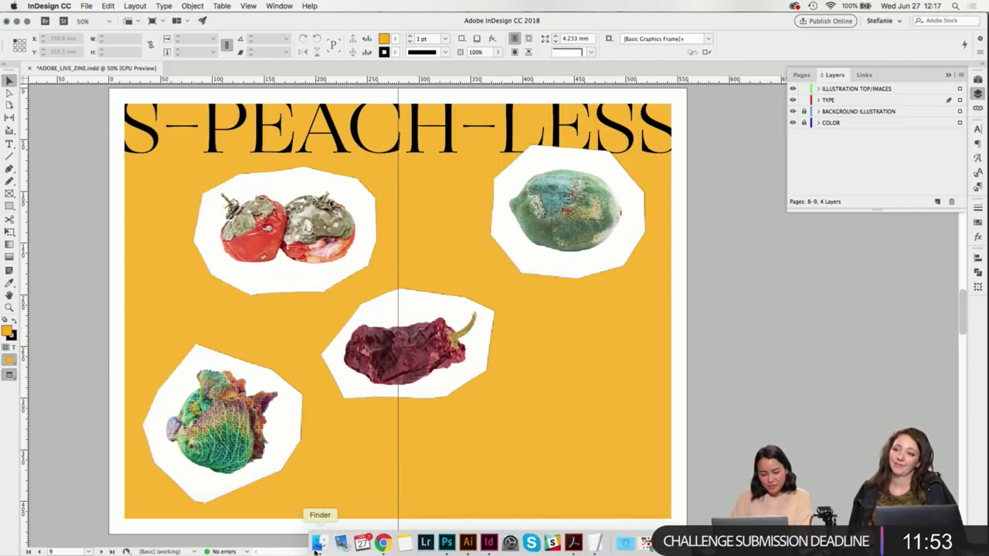
# Place 14_eggplant.png in a frame at the lower right of the spread.
pyautogui.click(317, 546)
pyautogui.click(611, 343)
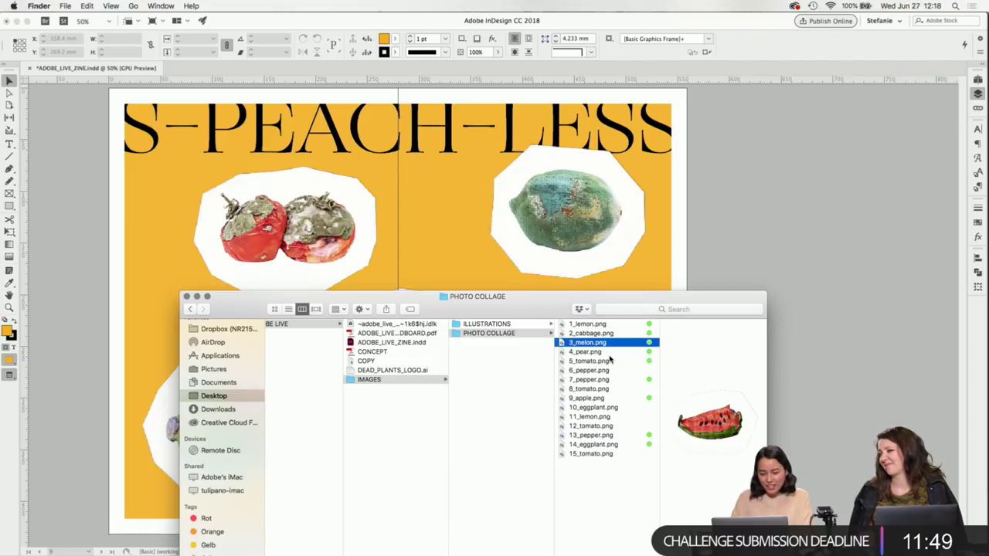
pyautogui.click(604, 445)
pyautogui.moveTo(604, 445); pyautogui.dragTo(829, 213)
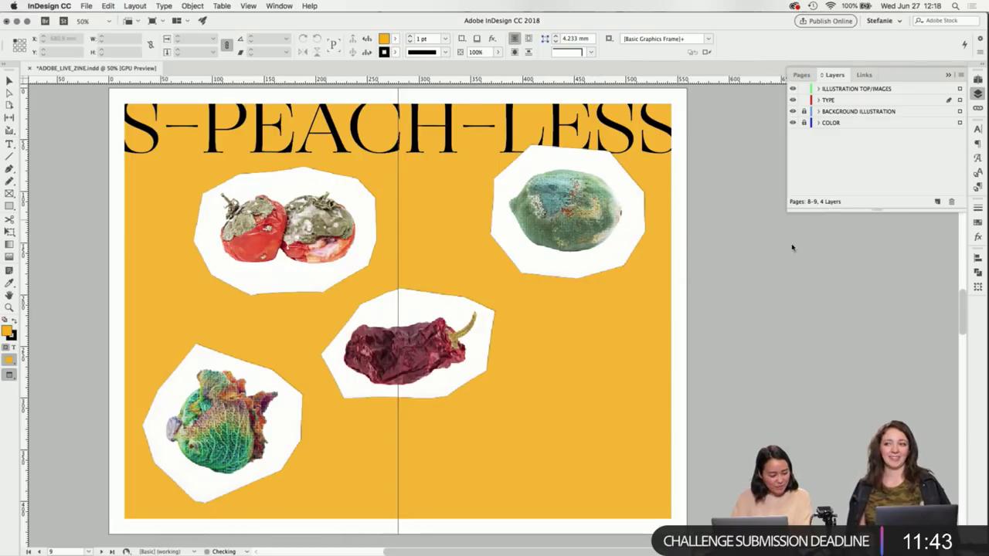
pyautogui.moveTo(791, 247); pyautogui.dragTo(638, 468)
pyautogui.click(761, 426)
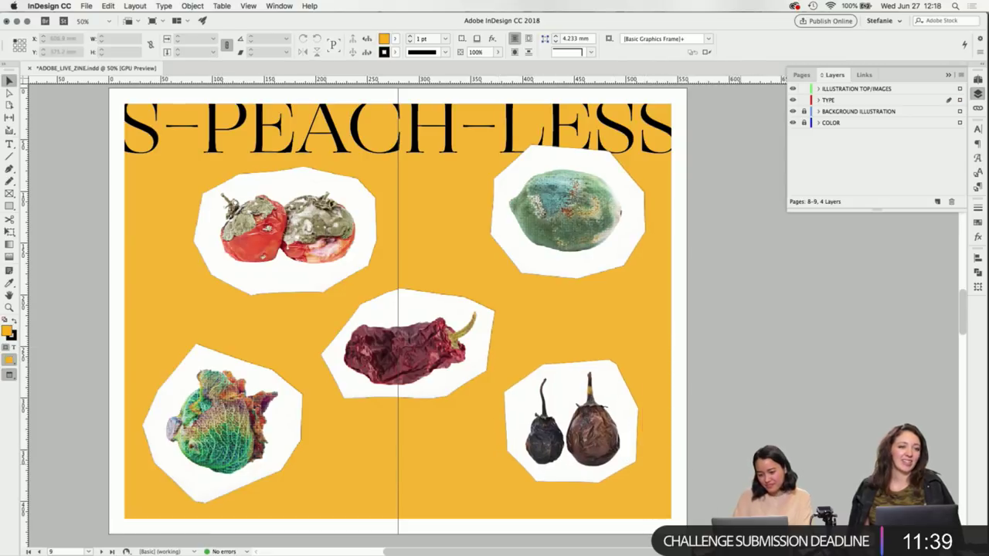
pyautogui.scroll(-1, 741, 398)
pyautogui.hscroll(-1, 737, 398)
# Scale the tomato cutout slightly smaller by its corner handle.
pyautogui.click(311, 276)
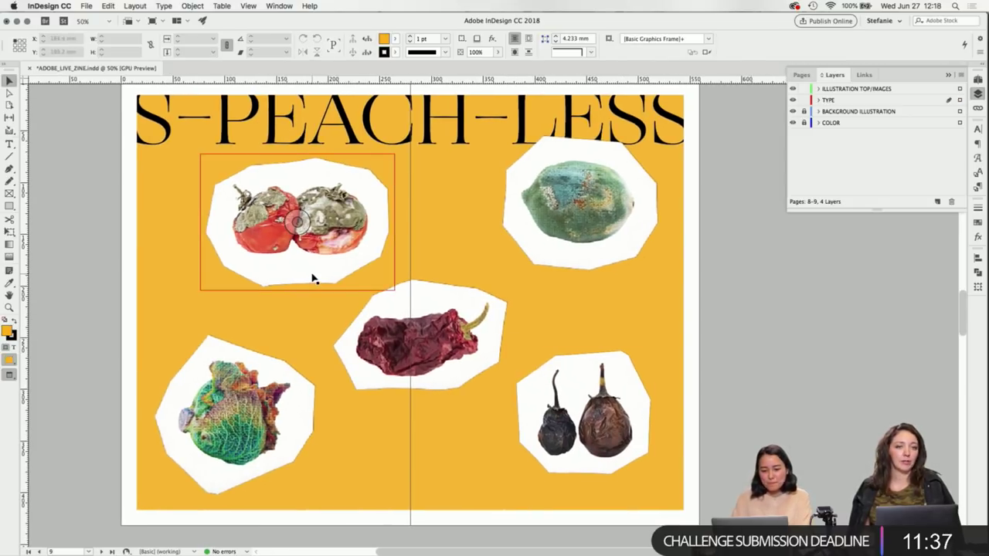
pyautogui.click(206, 276)
pyautogui.moveTo(201, 291); pyautogui.dragTo(207, 286)
pyautogui.click(99, 253)
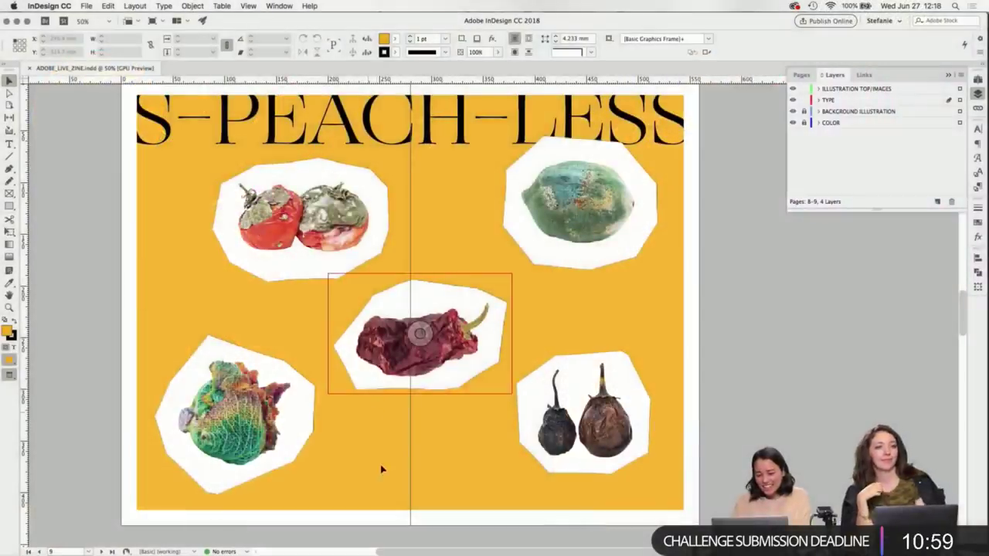
pyautogui.click(311, 425)
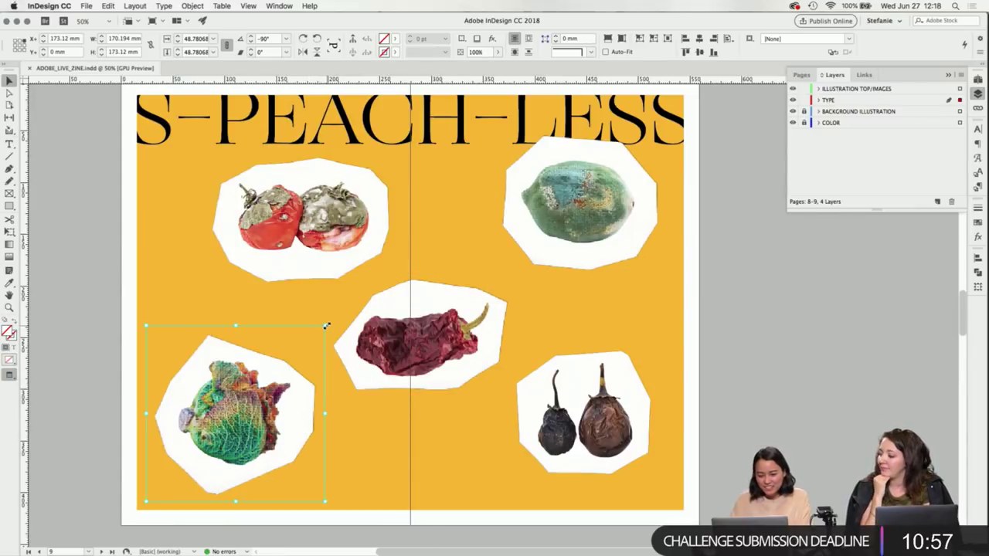
pyautogui.click(89, 255)
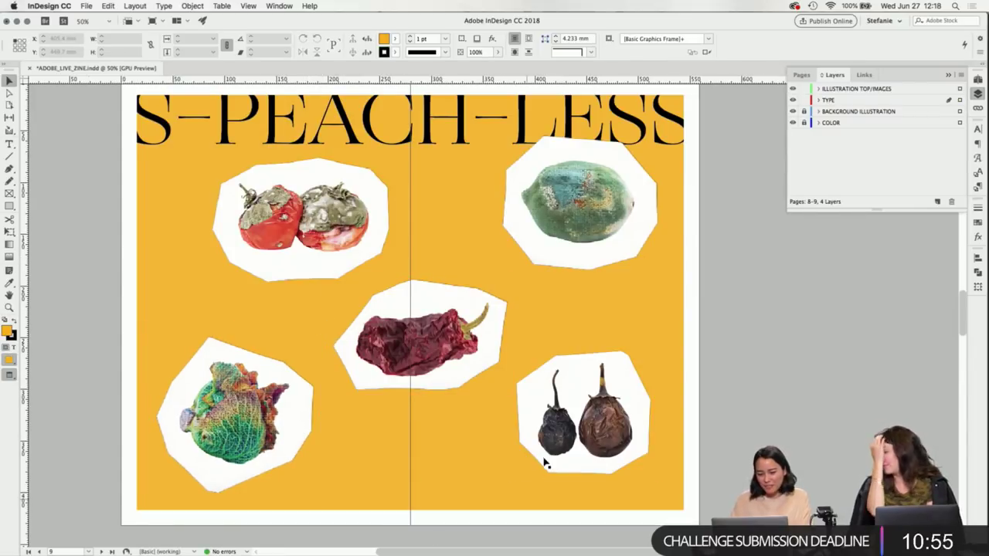
# Shrink the lemon cutout a little by its corner handle.
pyautogui.scroll(1, 545, 462)
pyautogui.click(561, 273)
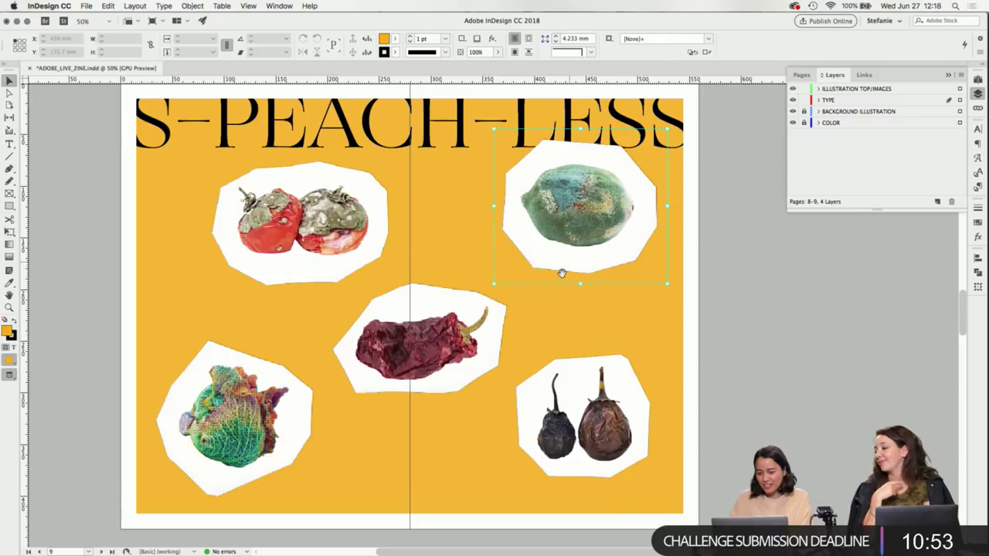
pyautogui.moveTo(493, 283); pyautogui.dragTo(501, 277)
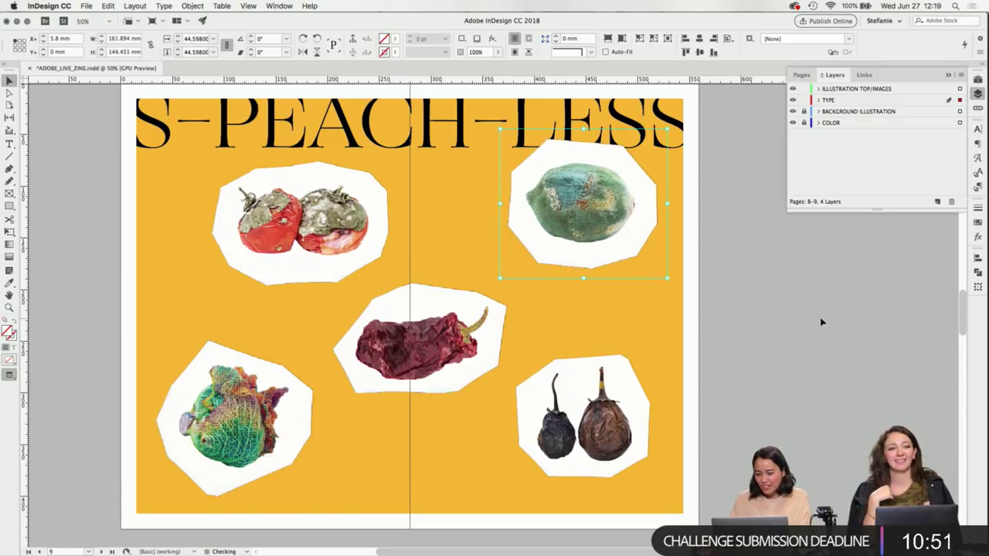
pyautogui.click(822, 322)
# Shift the tomato frame a few pixels left on the left page and deselect it.
pyautogui.moveTo(386, 236); pyautogui.dragTo(382, 237)
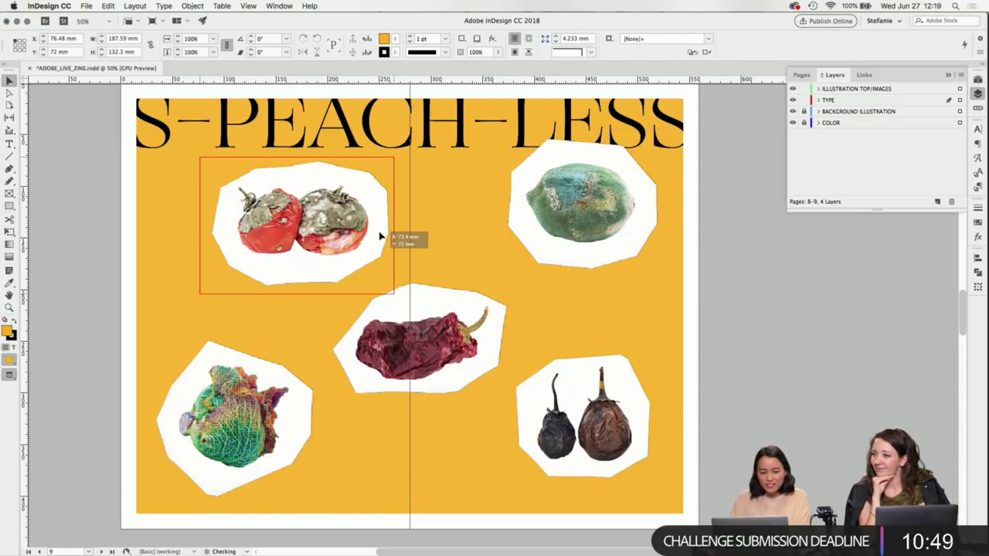
pyautogui.click(743, 316)
pyautogui.scroll(-1, 717, 477)
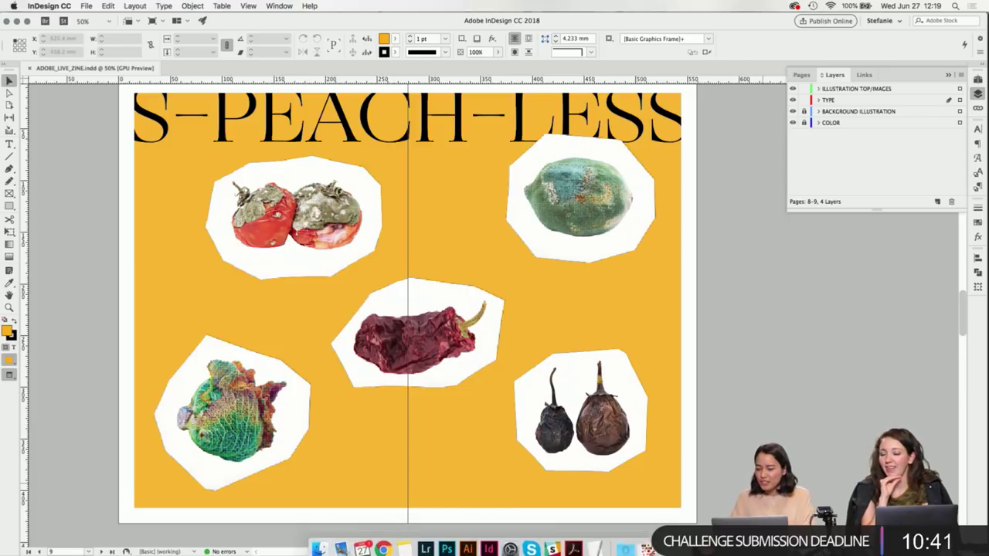
pyautogui.scroll(-1, 573, 543)
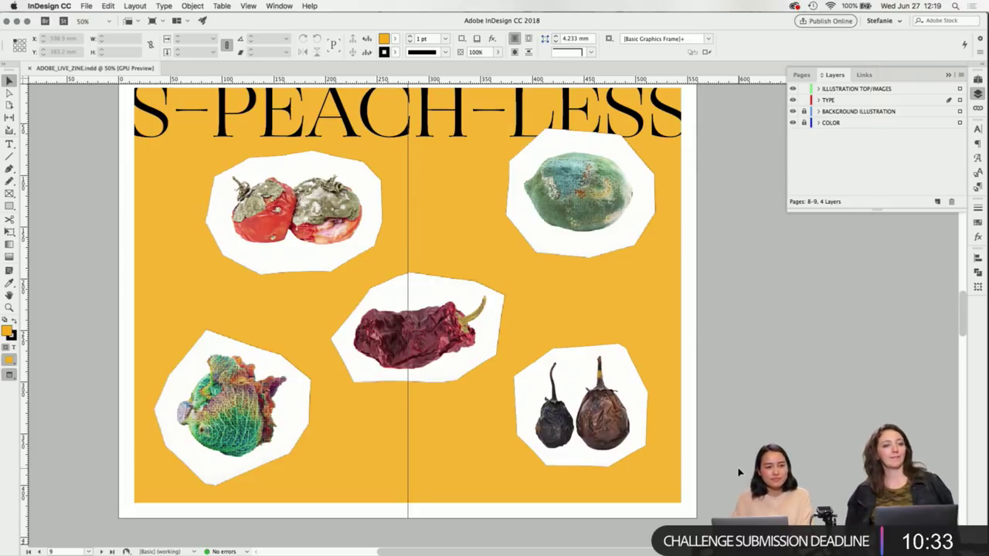
pyautogui.moveTo(591, 546)
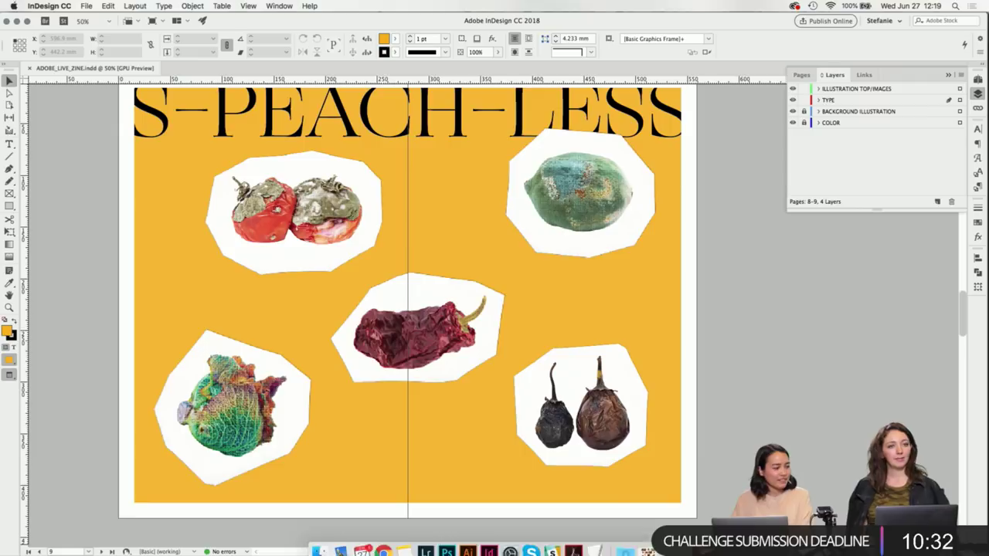
# Move the joke copy window aside and select the existing tomato jokes.
pyautogui.click(597, 543)
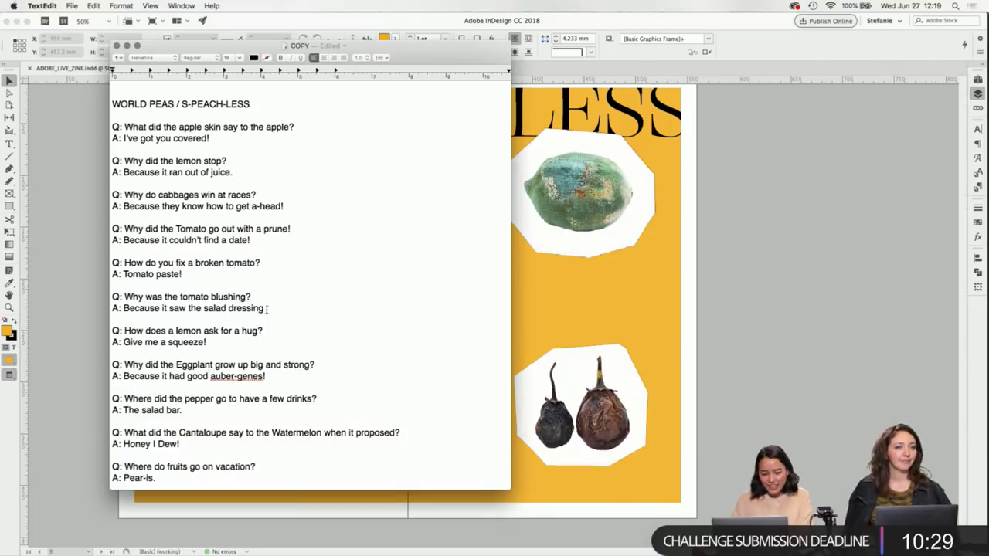
pyautogui.moveTo(392, 56); pyautogui.dragTo(746, 95)
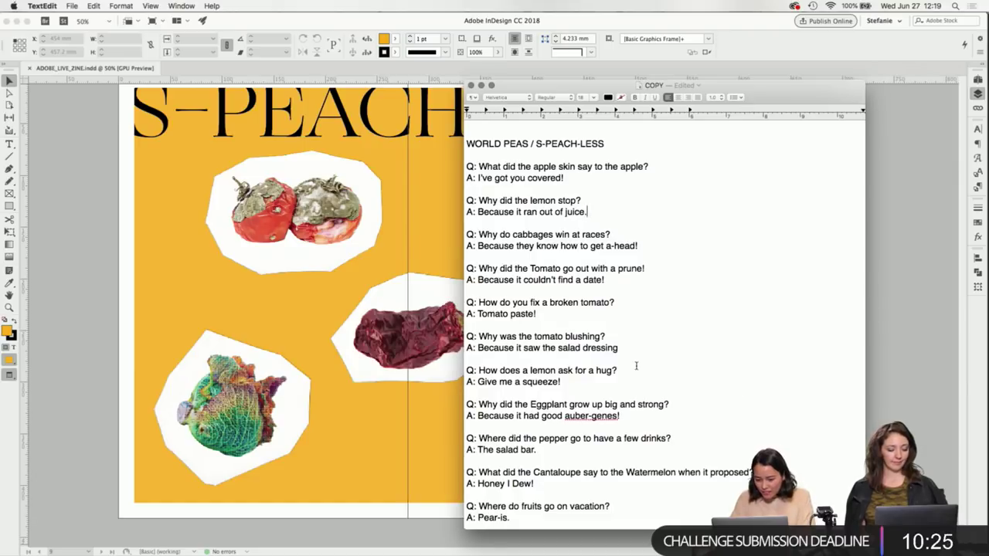
pyautogui.moveTo(636, 365); pyautogui.dragTo(444, 264)
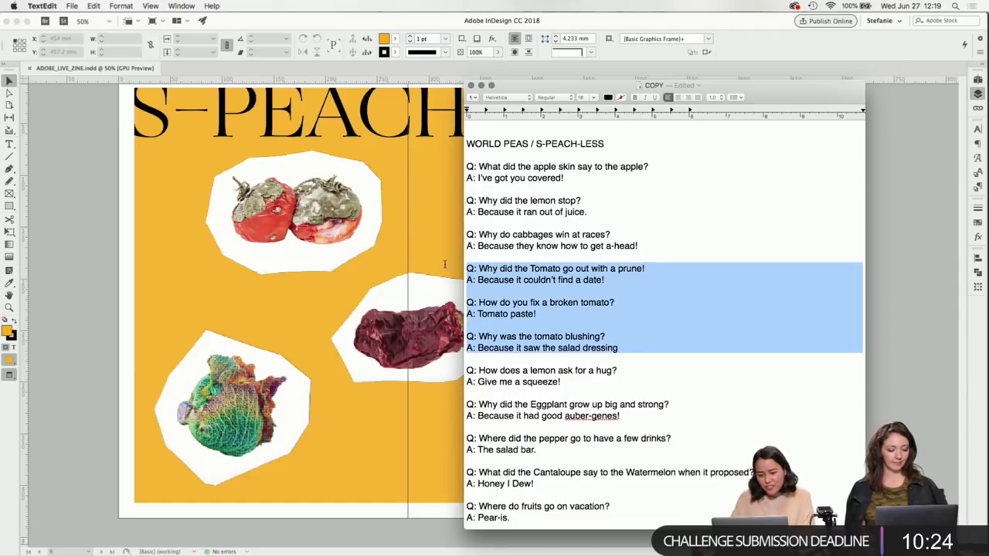
pyautogui.click(683, 324)
pyautogui.moveTo(646, 350)
pyautogui.mouseDown()
pyautogui.moveTo(465, 280)
pyautogui.moveTo(463, 268)
pyautogui.moveTo(630, 346)
pyautogui.mouseUp()
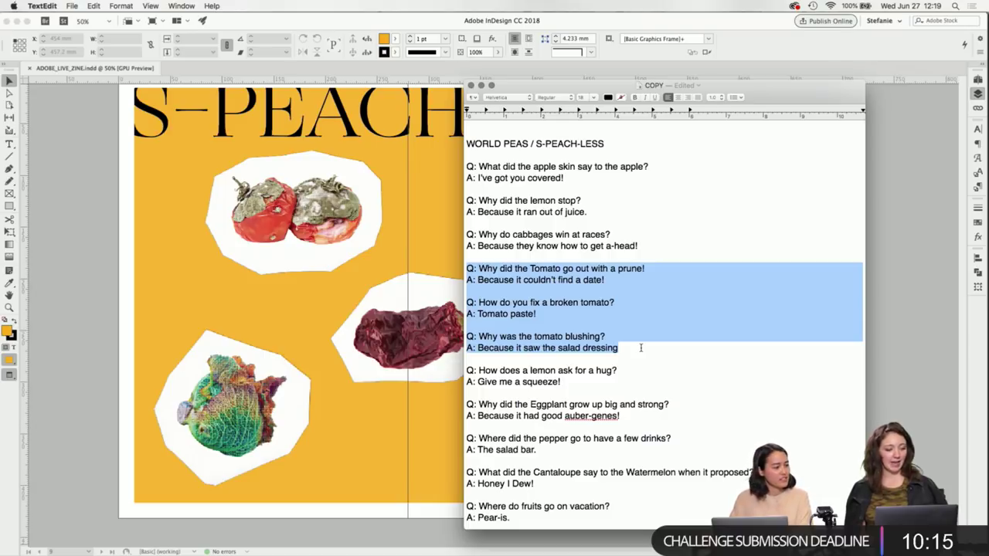
# Add the joke 'Q: What did the father tpmomato say to the child whilst on a walk?' answered 'A: Ketchup!'.
pyautogui.click(634, 348)
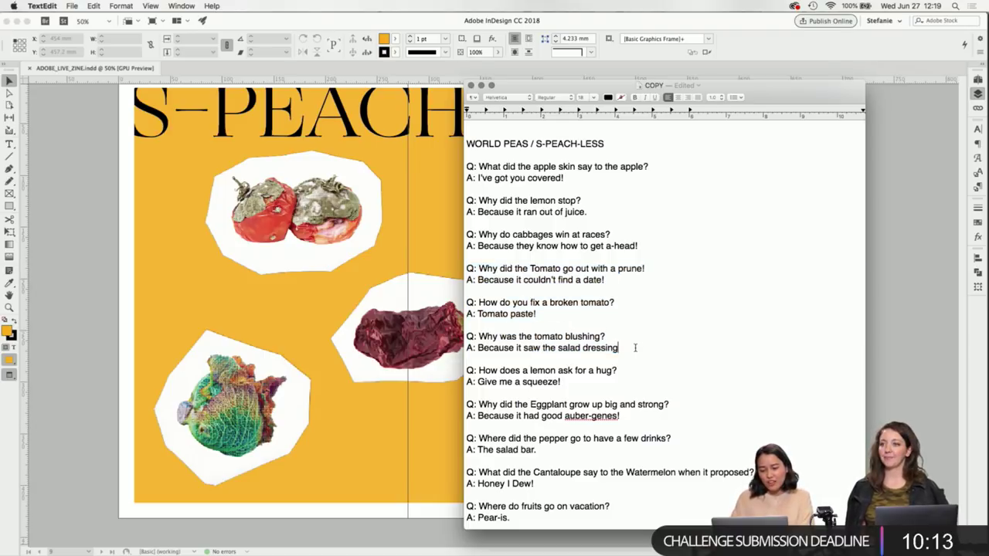
pyautogui.press('Return')
pyautogui.press('Return')
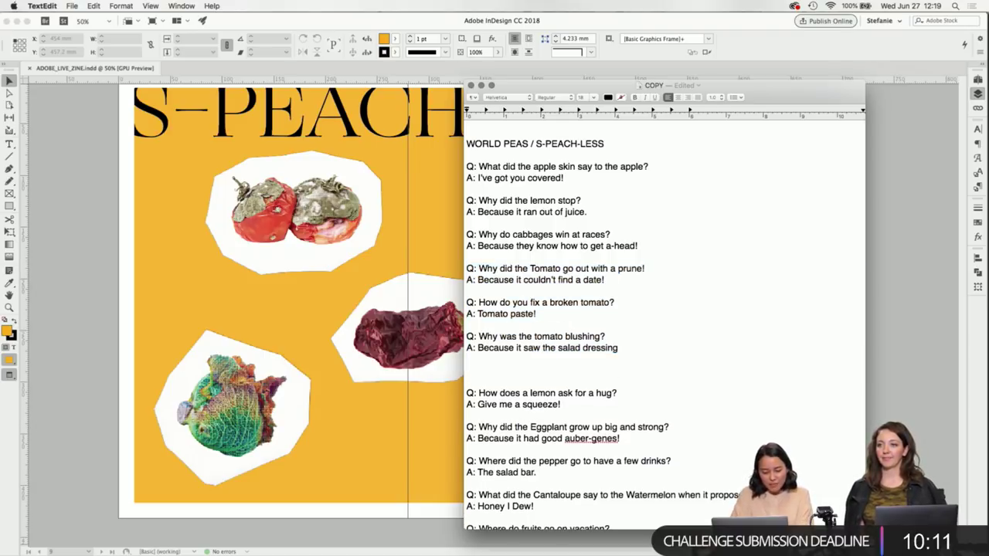
pyautogui.write('Q:')
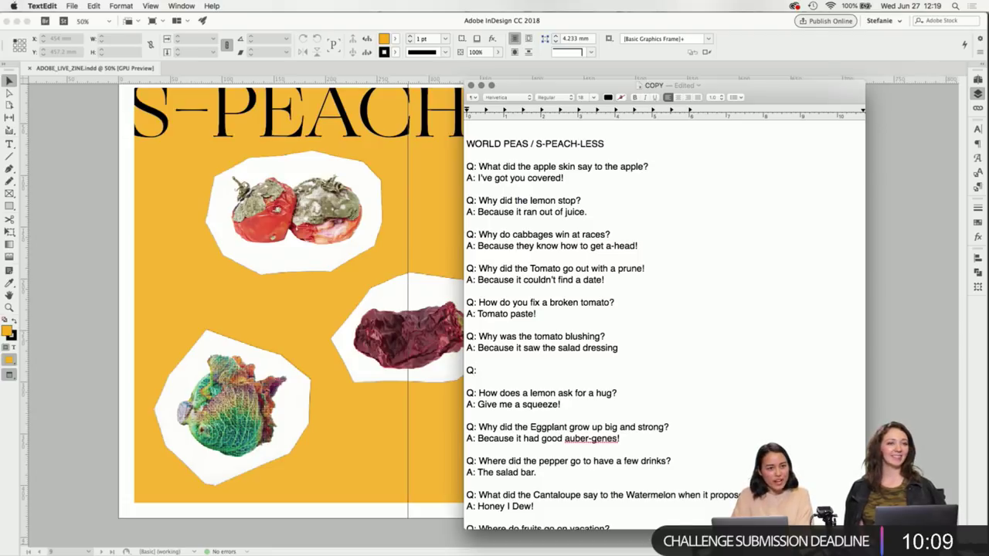
pyautogui.write(' What did')
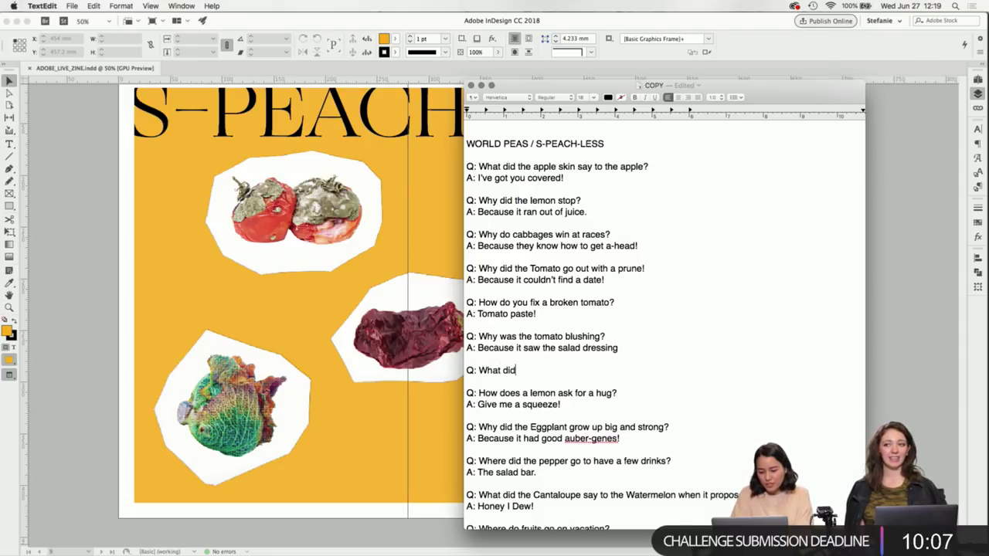
pyautogui.write(' the father tpm')
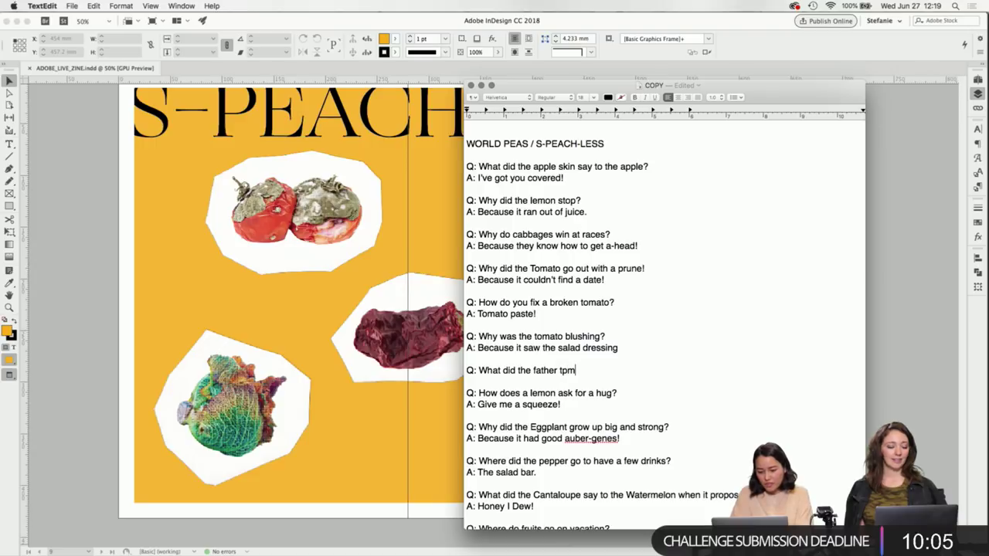
pyautogui.press('BackSpace')
pyautogui.press('BackSpace')
pyautogui.write('omato say t')
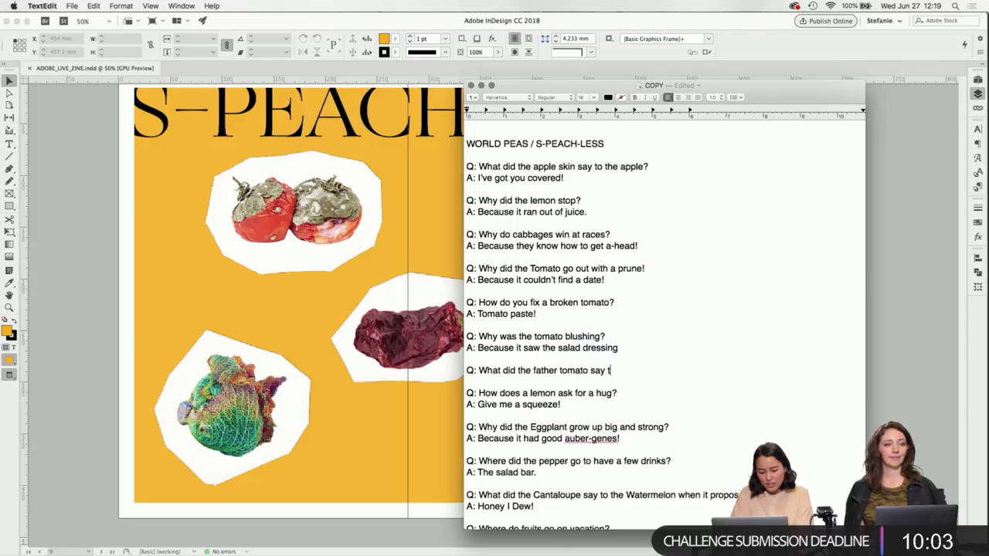
pyautogui.write('o the child wh')
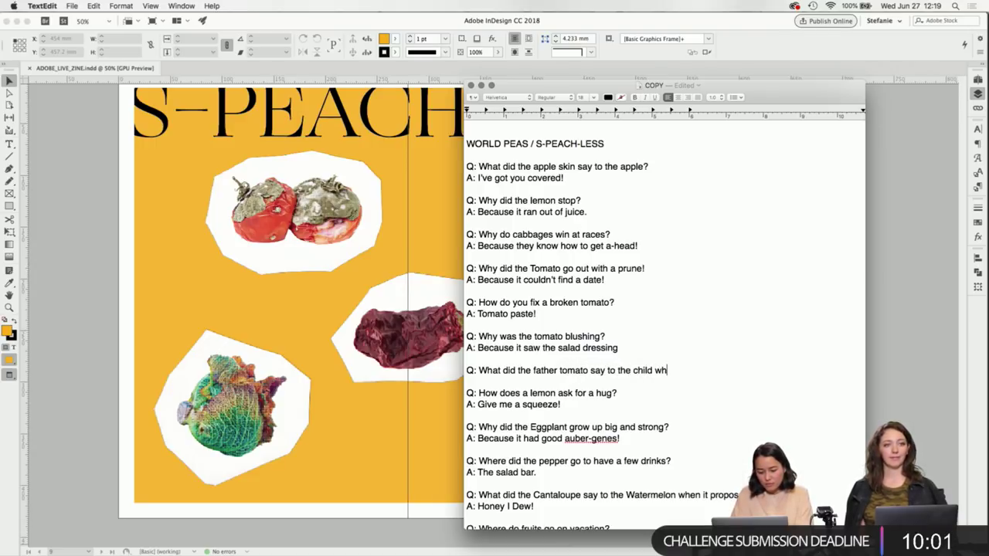
pyautogui.write('ilst on a walk?')
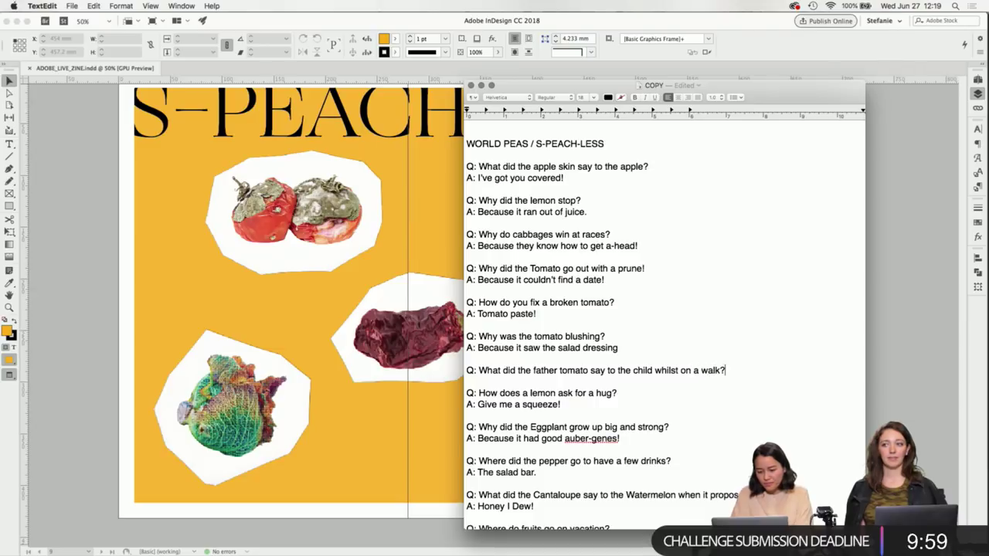
pyautogui.press('Return')
pyautogui.write('A')
pyautogui.press('BackSpace')
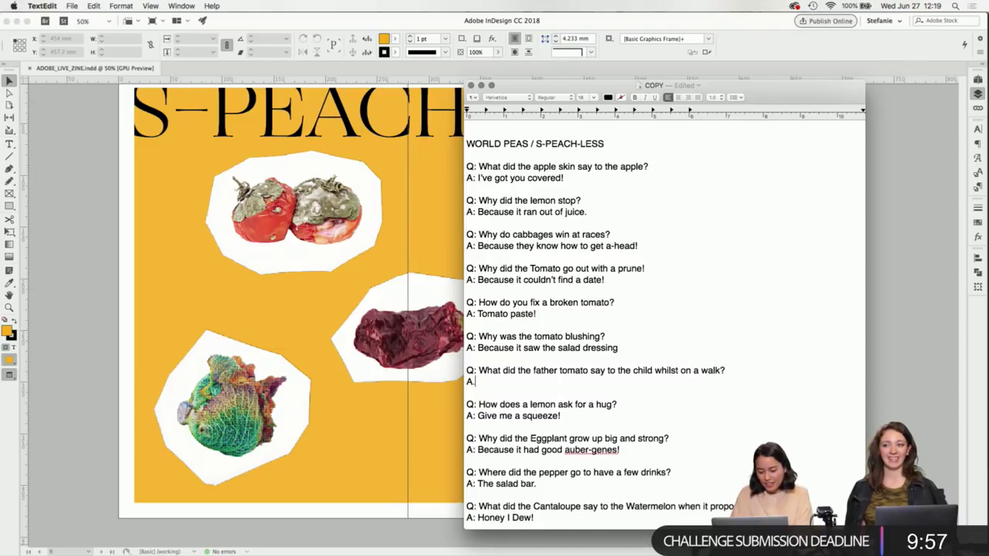
pyautogui.write('Ketchup')
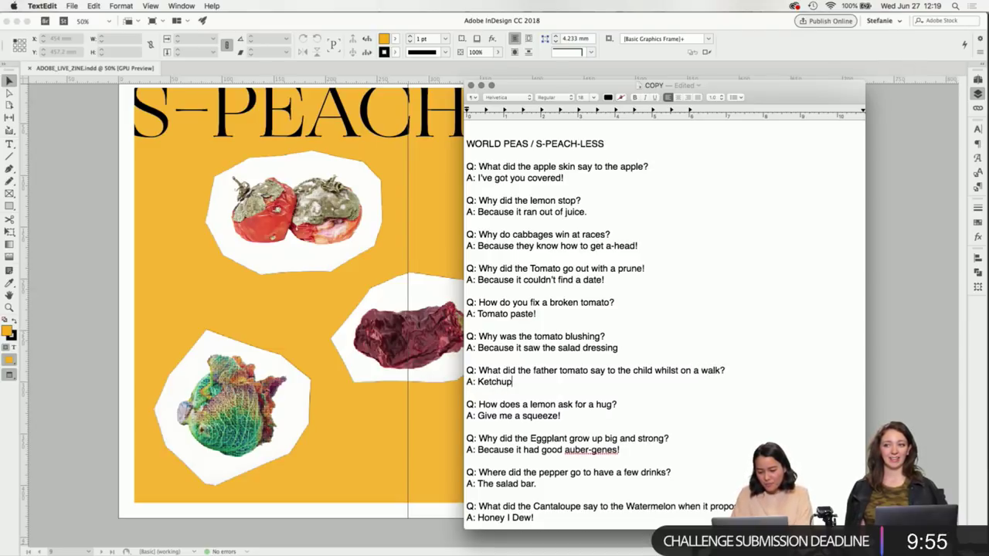
pyautogui.write('!')
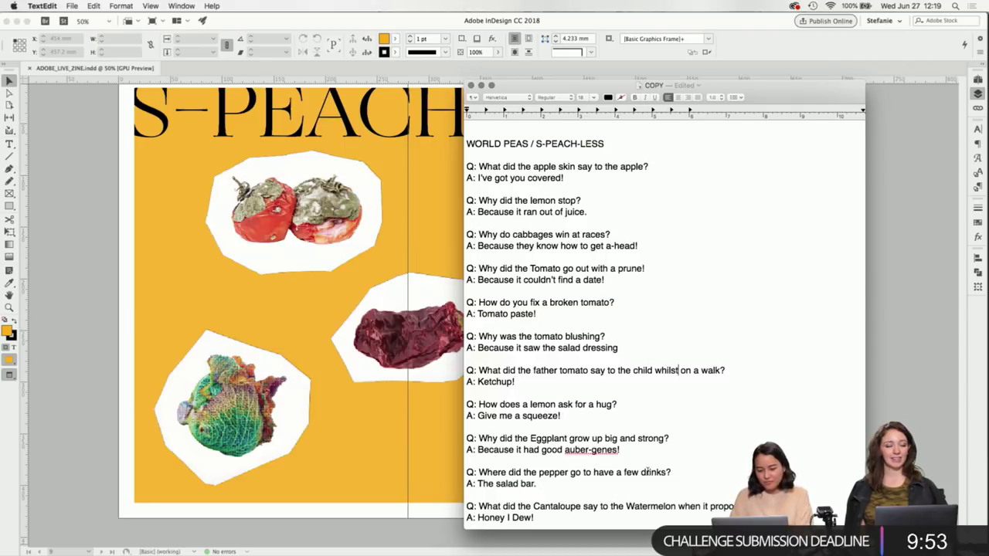
# Select all four tomato jokes from the prune question through 'Ketchup!'.
pyautogui.moveTo(514, 381); pyautogui.dragTo(451, 270)
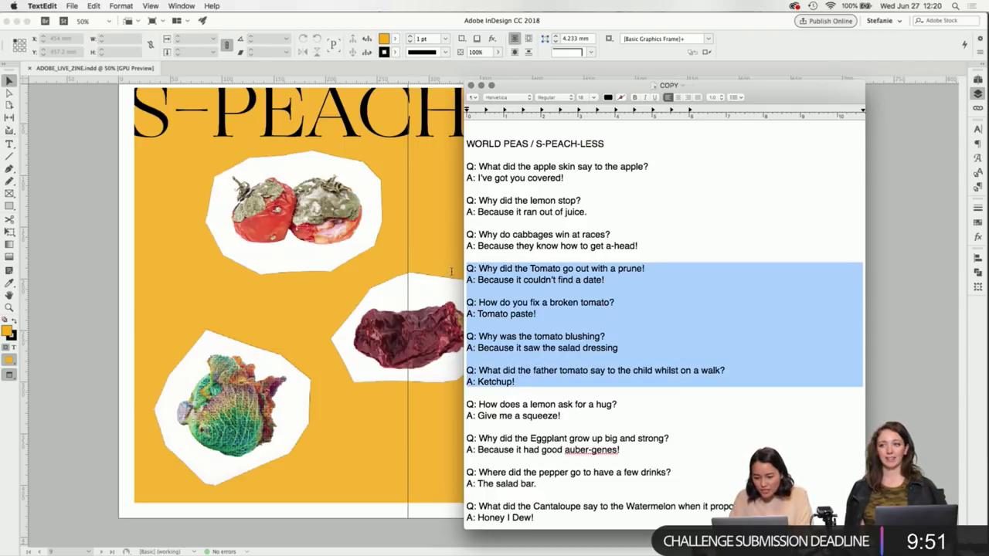
pyautogui.moveTo(533, 386); pyautogui.dragTo(459, 270)
pyautogui.press('super+c')
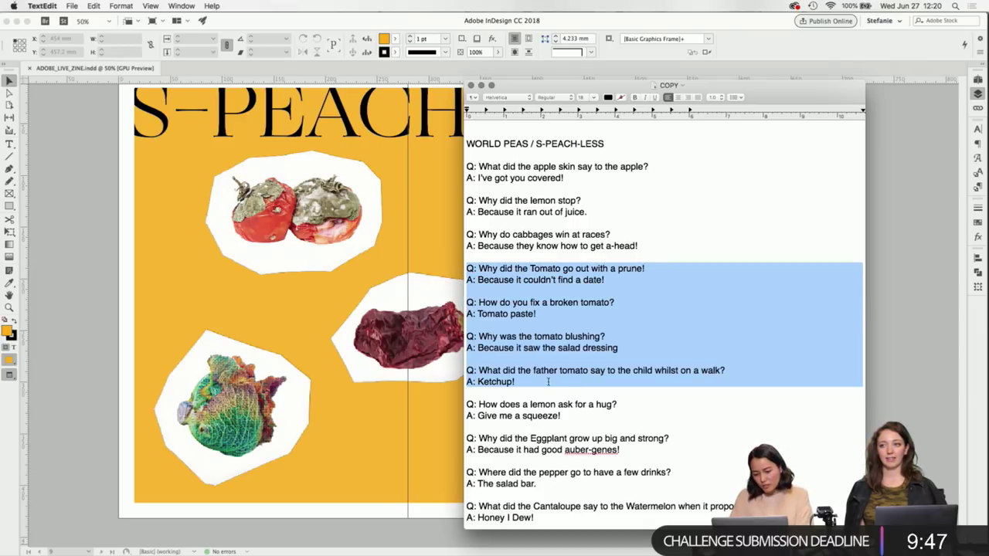
pyautogui.click(74, 5)
# Paste the tomato jokes into a new document and set all the text to 36 pt.
pyautogui.click(85, 17)
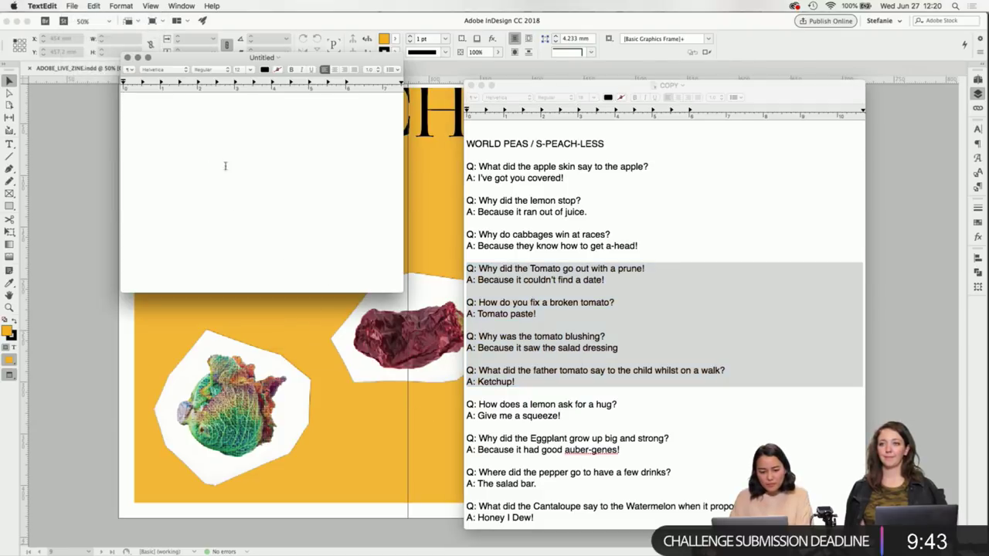
pyautogui.press('super+v')
pyautogui.moveTo(401, 291); pyautogui.dragTo(712, 477)
pyautogui.press('super+a')
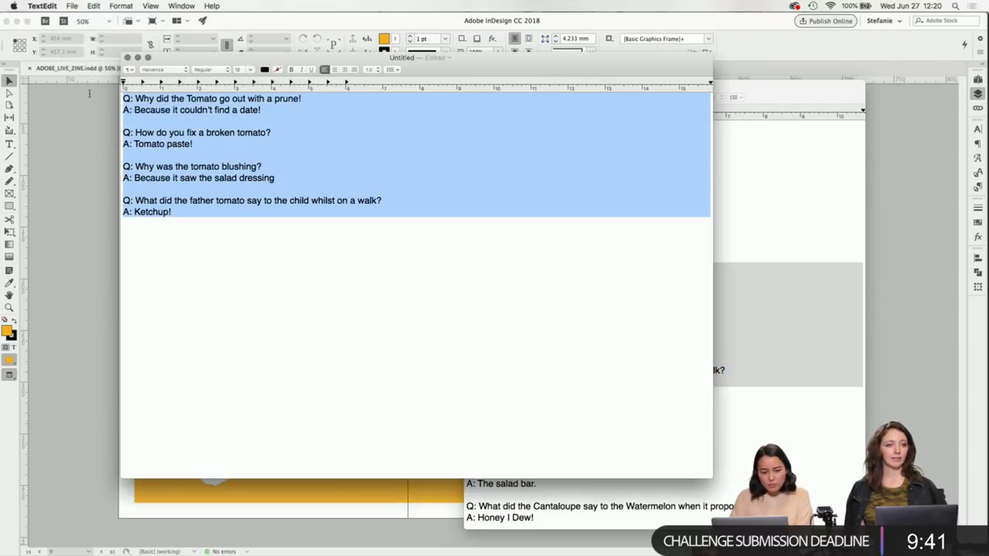
pyautogui.click(249, 69)
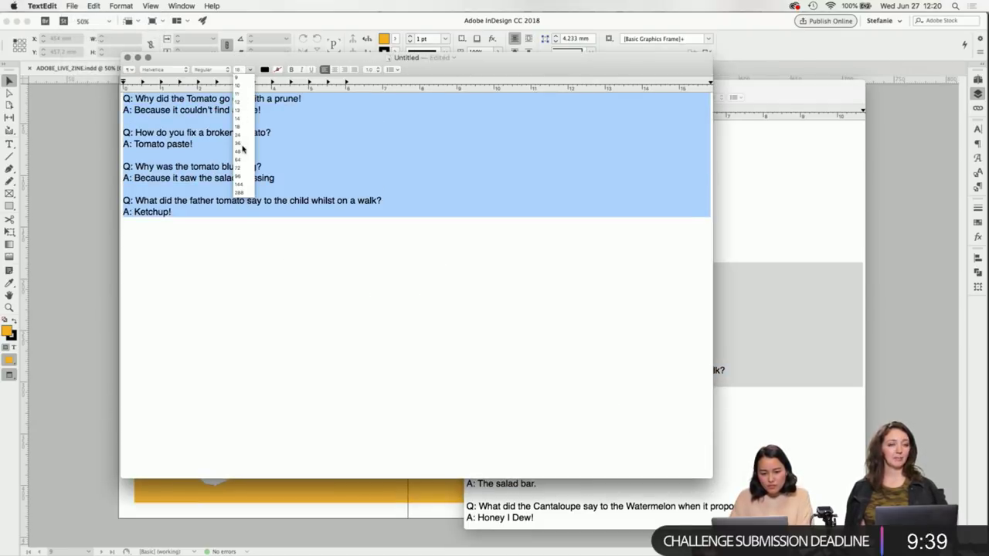
pyautogui.click(240, 135)
pyautogui.click(250, 70)
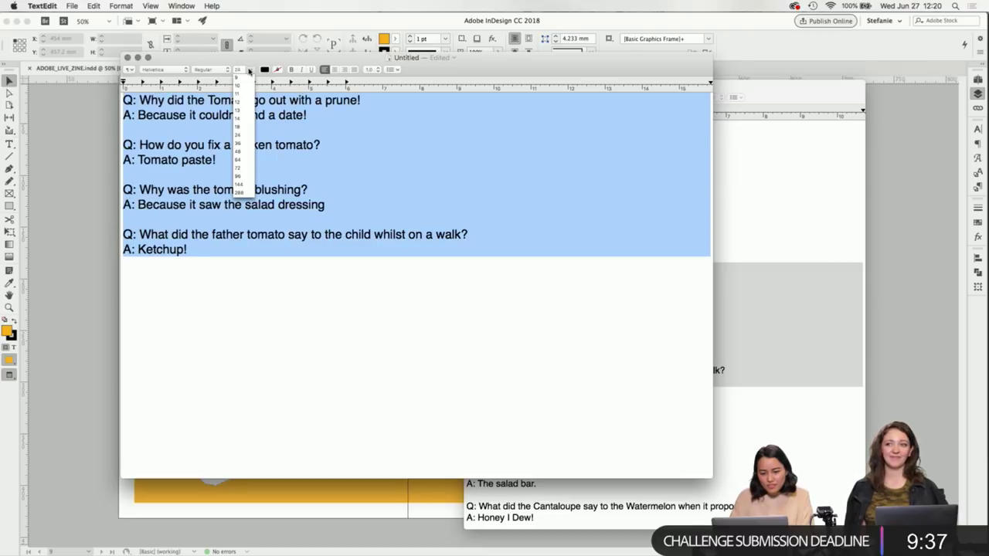
pyautogui.click(244, 145)
pyautogui.click(338, 329)
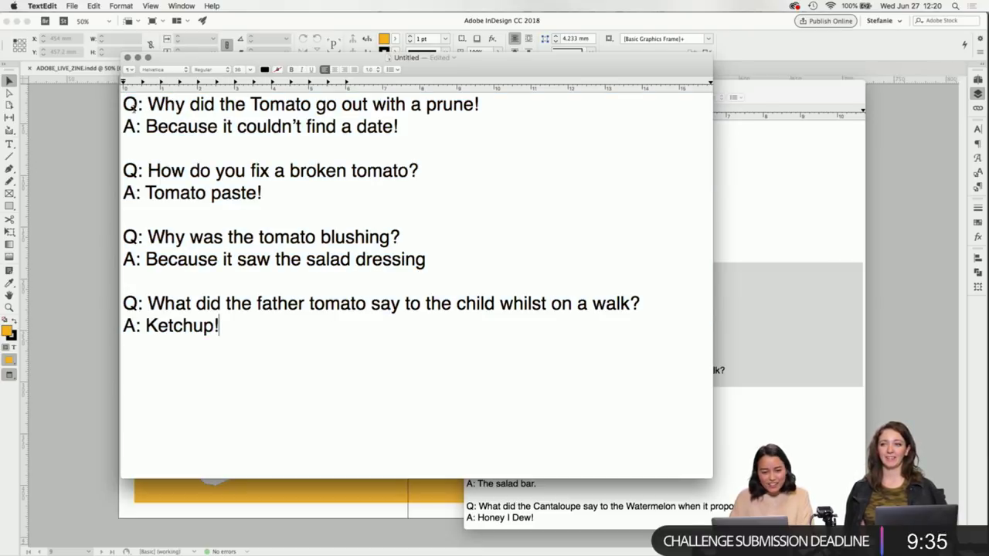
# Number the jokes 1 to 4 above each Q&A, then select question 4's text.
pyautogui.click(122, 101)
pyautogui.press('Return')
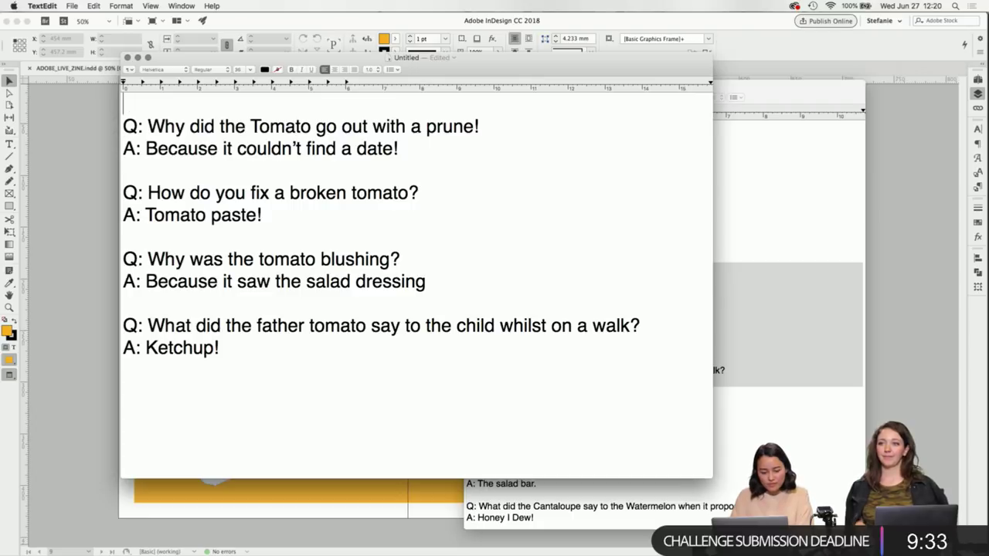
pyautogui.press('Return')
pyautogui.write('2')
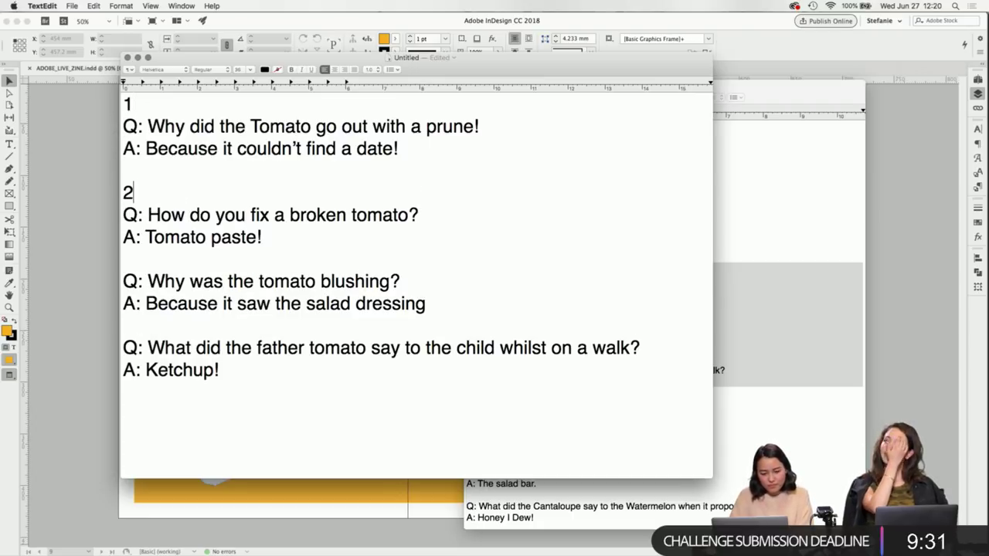
pyautogui.click(157, 259)
pyautogui.press('Return')
pyautogui.write('3')
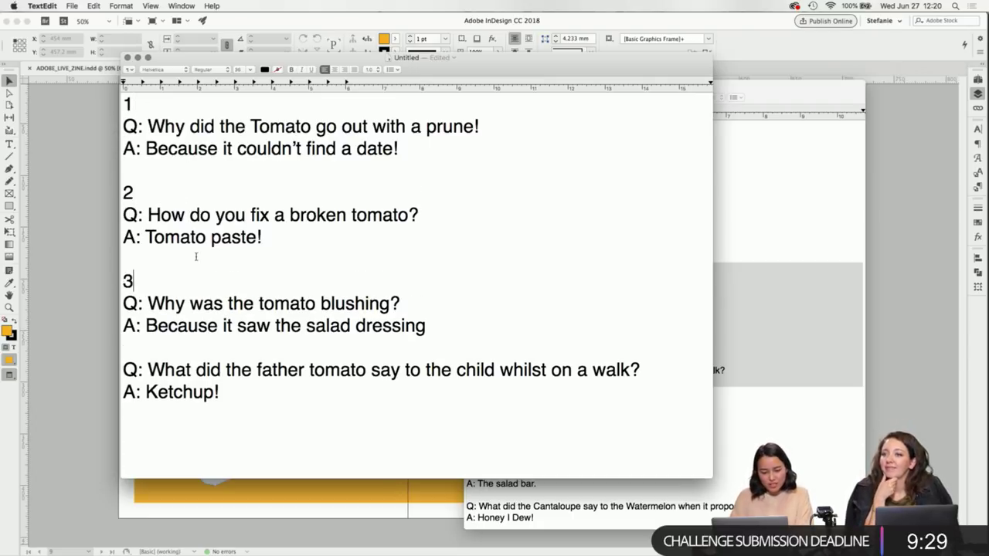
pyautogui.click(156, 347)
pyautogui.press('Return')
pyautogui.write('4')
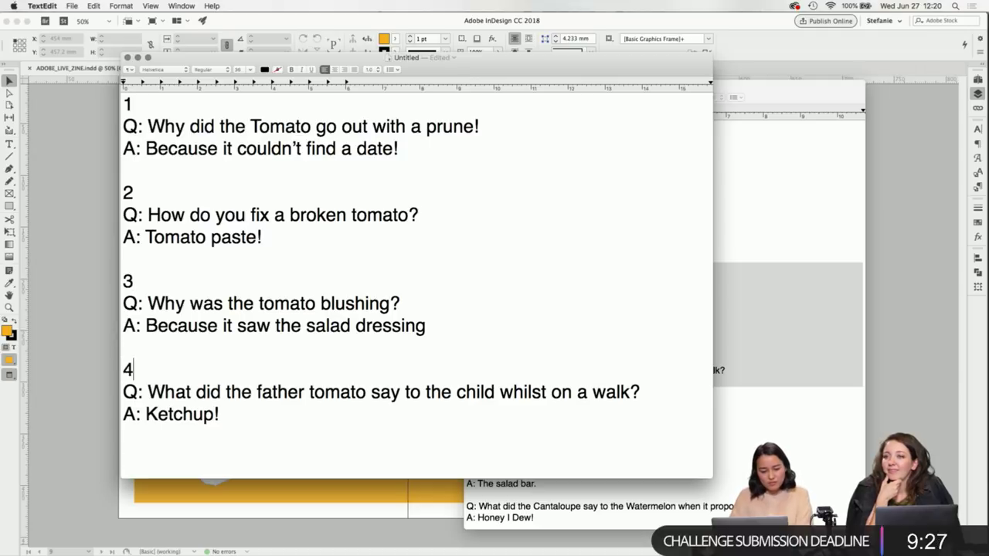
pyautogui.press('Return')
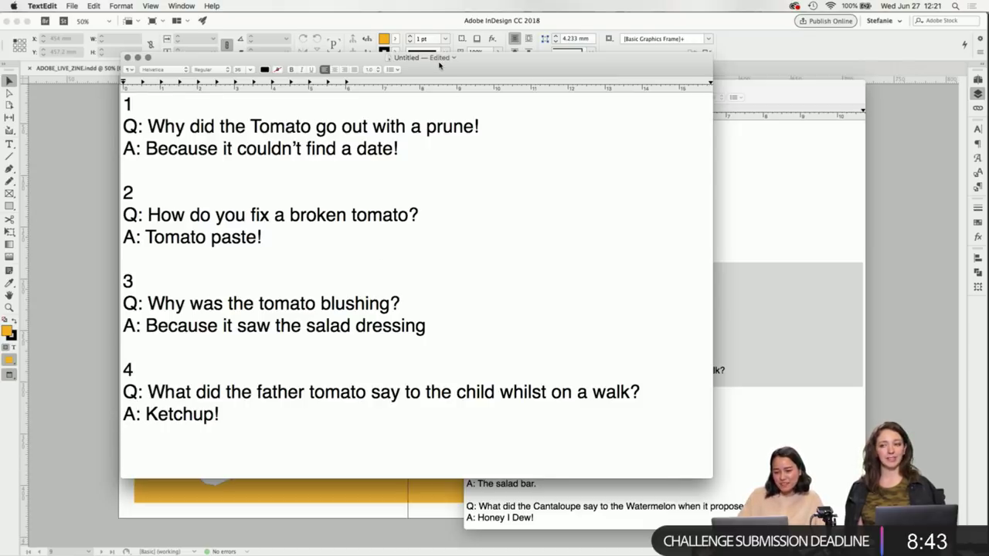
pyautogui.moveTo(444, 67); pyautogui.dragTo(601, 62)
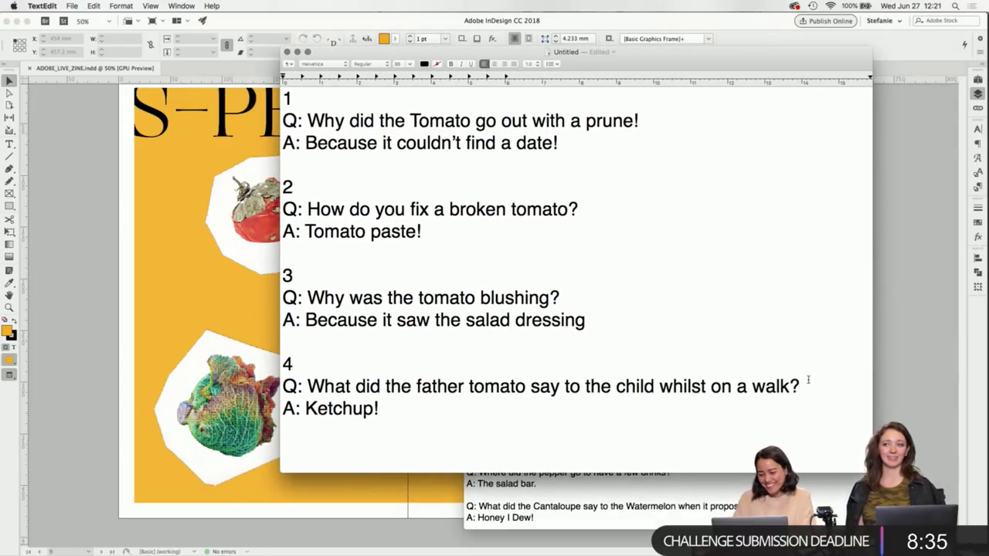
pyautogui.moveTo(808, 381); pyautogui.dragTo(309, 379)
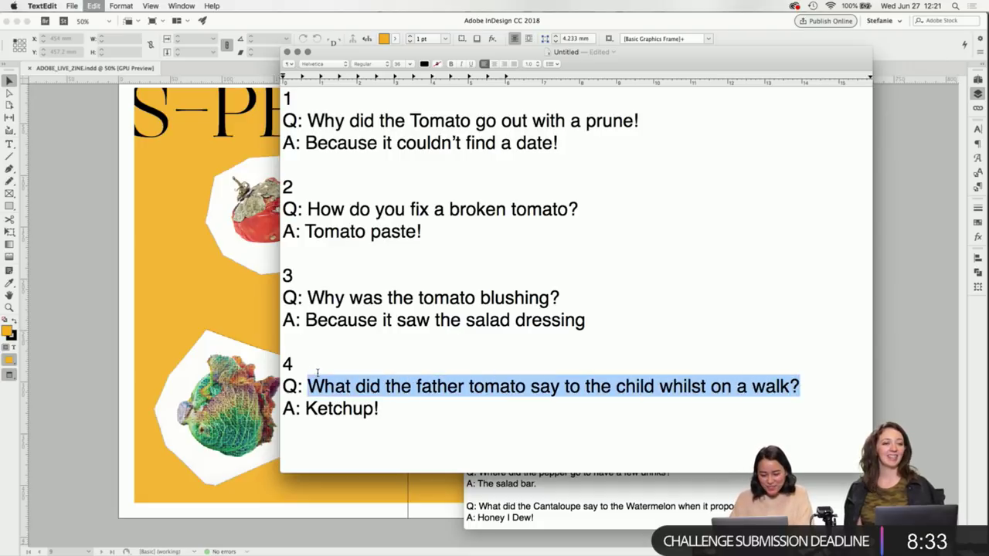
# Draw a text frame below the rotten tomatoes and set the pasted question to 20 pt.
pyautogui.click(471, 528)
pyautogui.press('super+1')
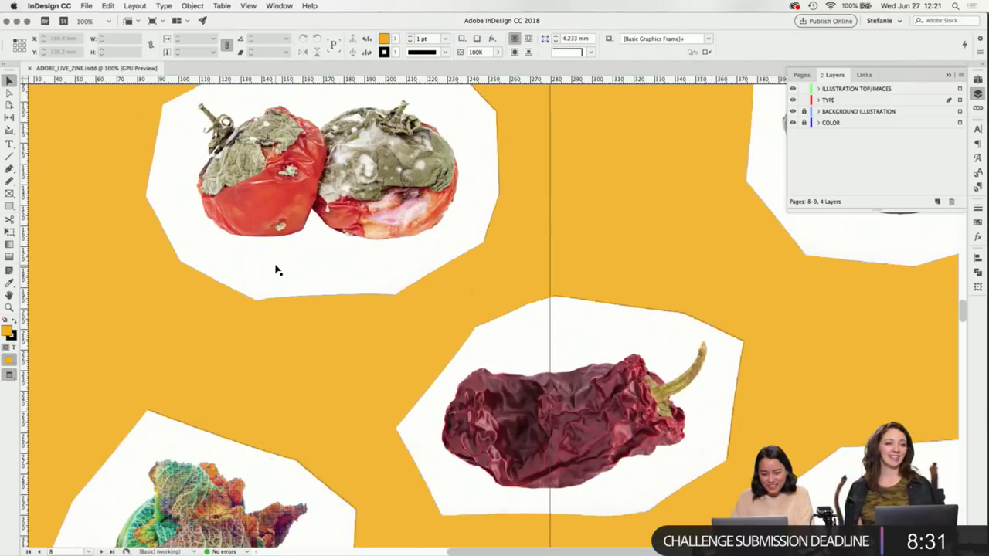
pyautogui.press('t')
pyautogui.moveTo(194, 283)
pyautogui.mouseDown()
pyautogui.moveTo(410, 363)
pyautogui.moveTo(494, 364)
pyautogui.mouseUp()
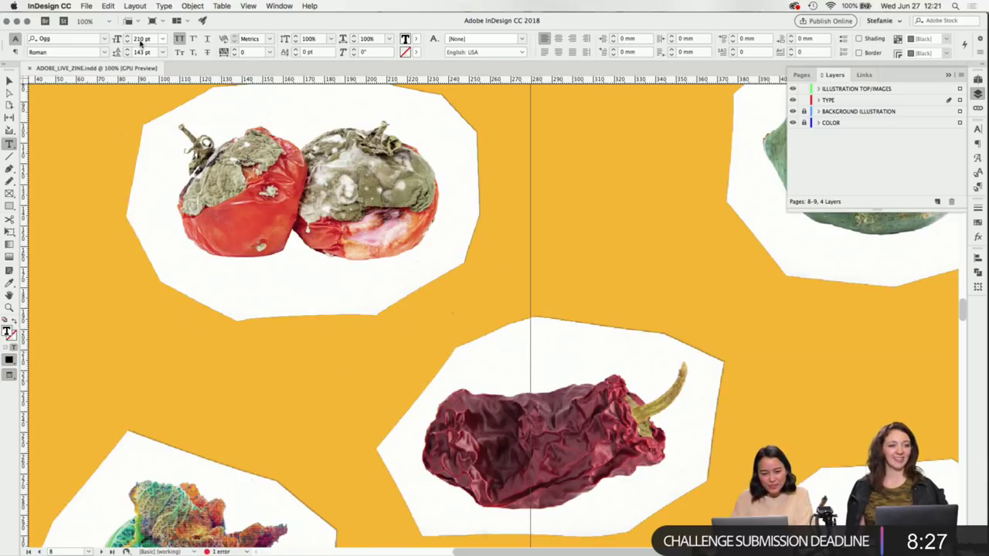
pyautogui.click(137, 40)
pyautogui.write('20')
pyautogui.press('Return')
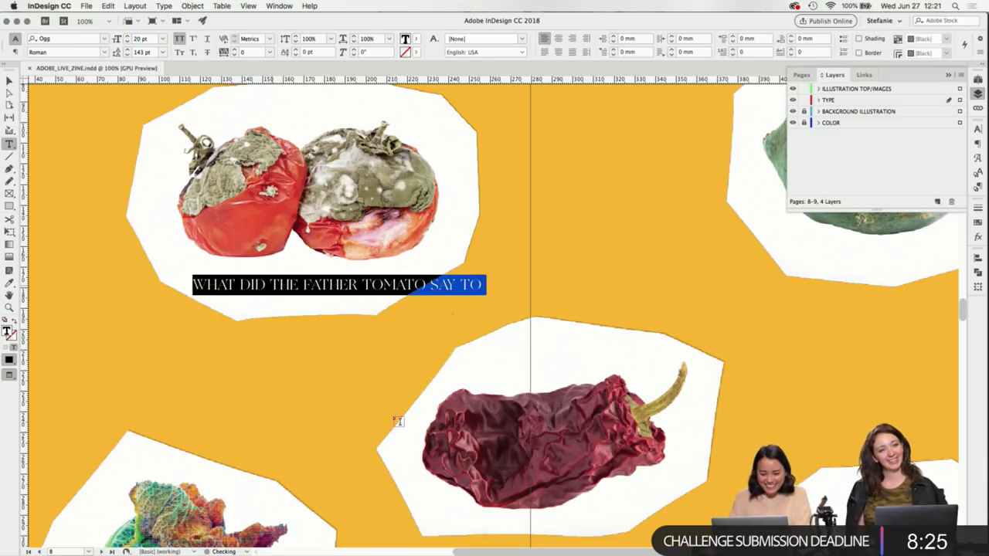
# Set the question line in Futura Std Bold at 16 pt.
pyautogui.tripleClick(423, 283)
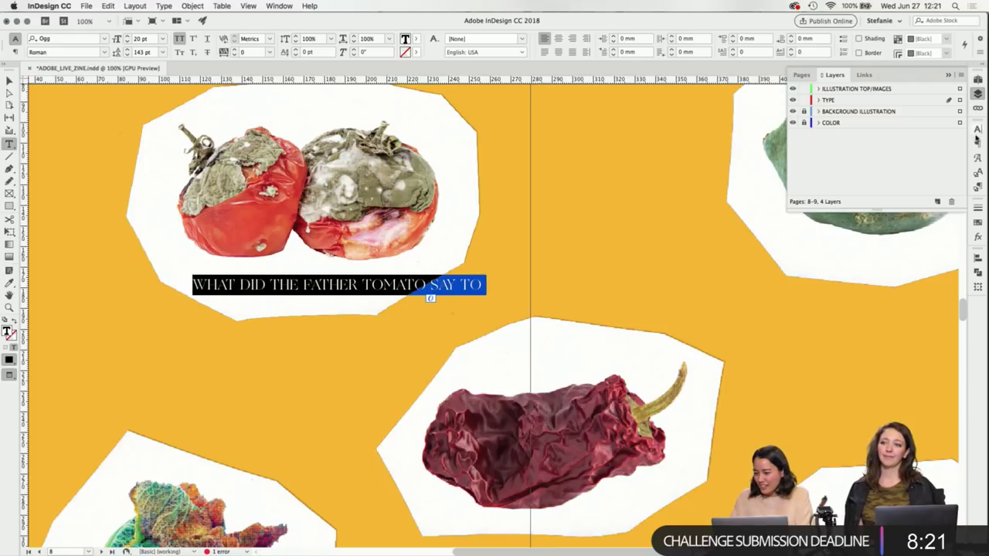
pyautogui.click(977, 129)
pyautogui.click(885, 140)
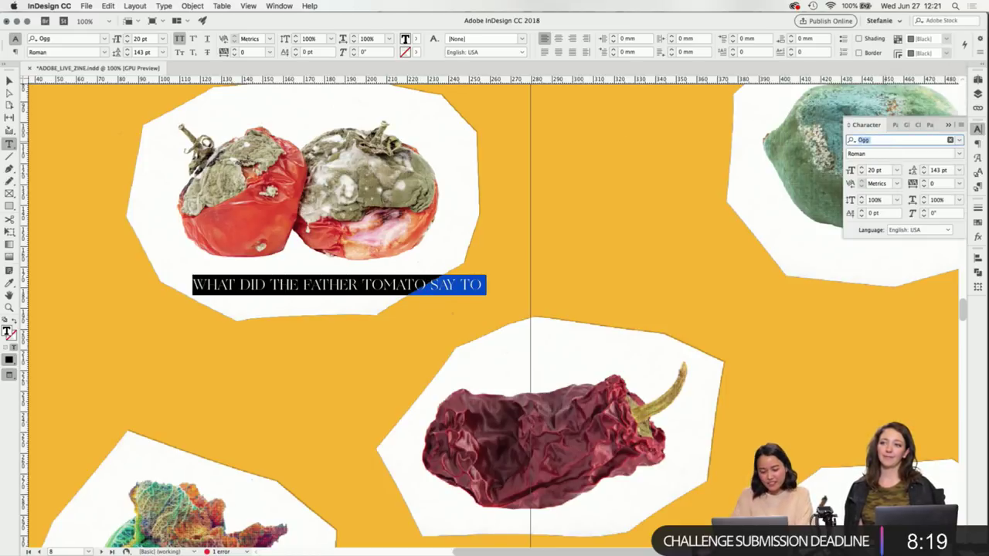
pyautogui.write('futura')
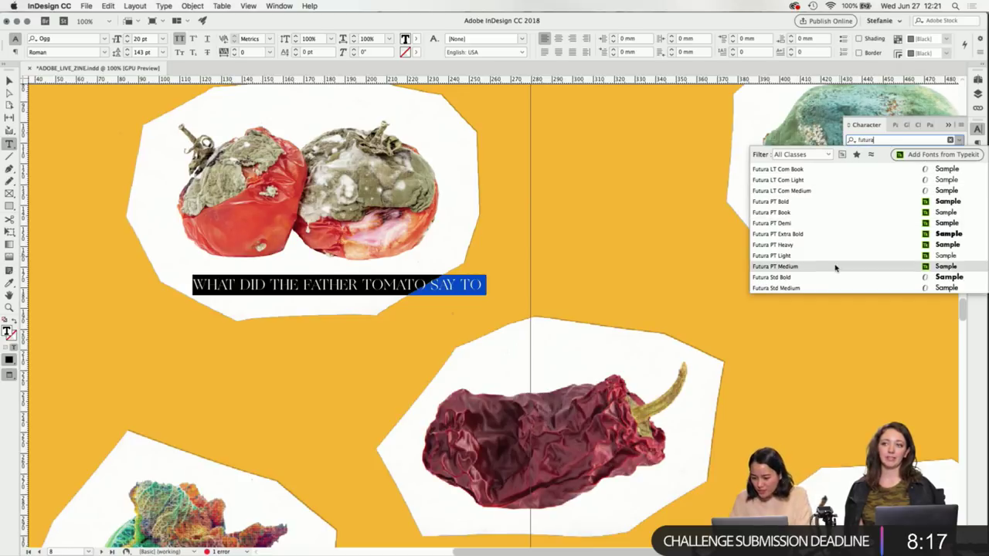
pyautogui.click(835, 277)
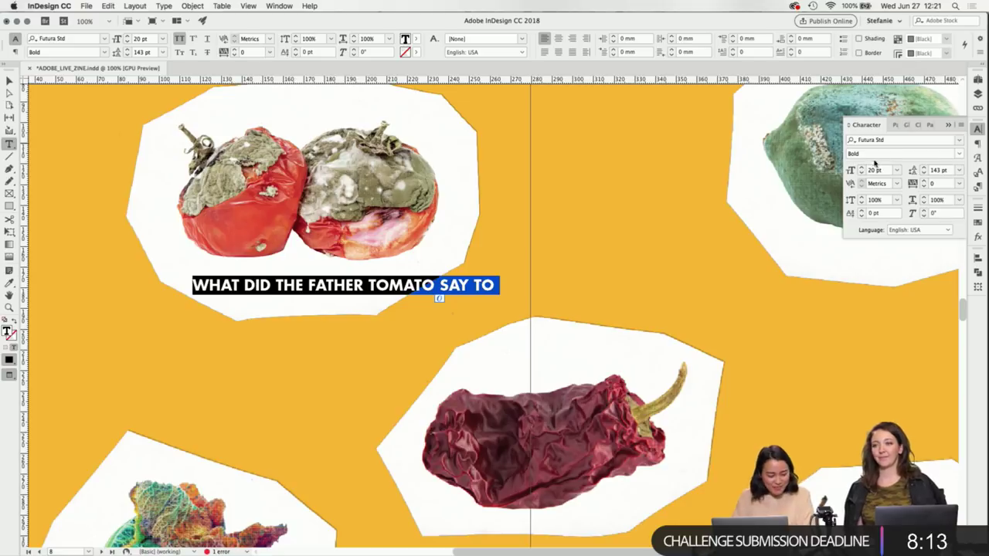
pyautogui.click(861, 173)
pyautogui.click(861, 173)
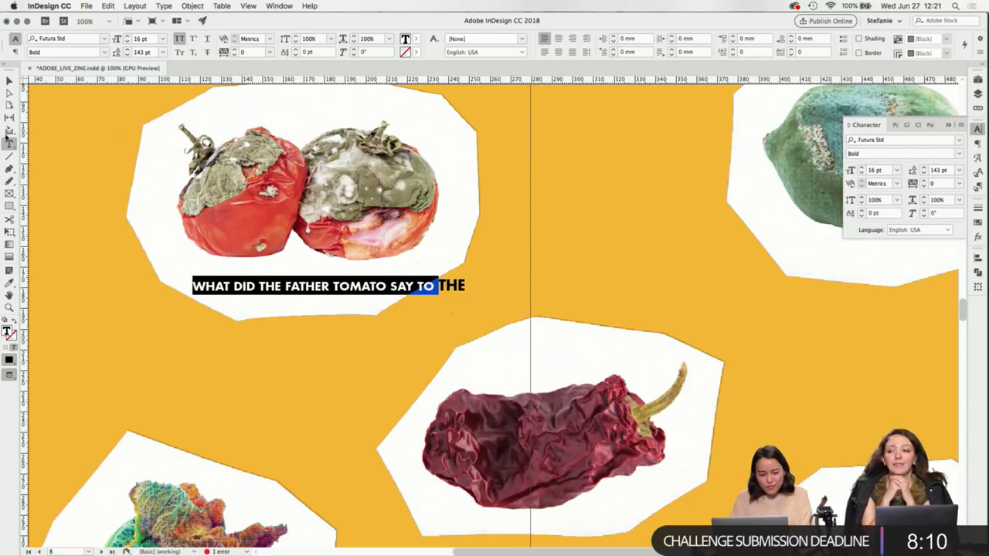
# Widen the question frame, apply the 16 pt formatting to all its text, then shrink it.
pyautogui.click(9, 81)
pyautogui.moveTo(504, 363); pyautogui.dragTo(613, 397)
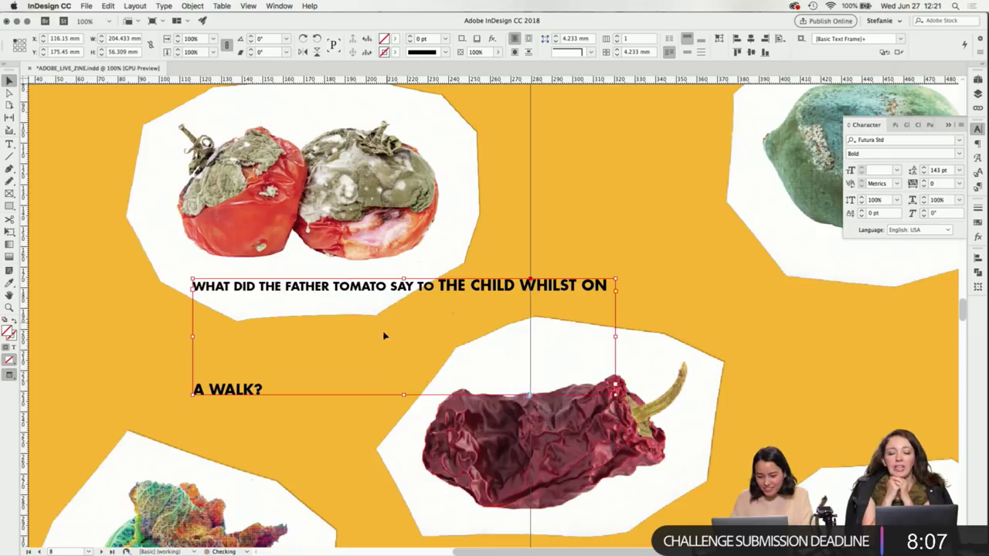
pyautogui.doubleClick(353, 368)
pyautogui.press('super+a')
pyautogui.click(9, 283)
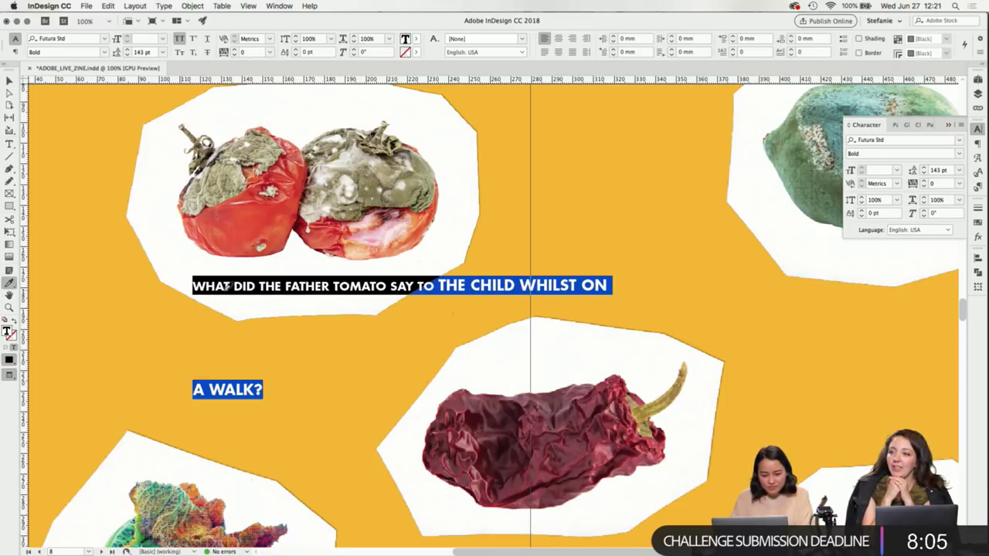
pyautogui.click(371, 285)
pyautogui.press('v')
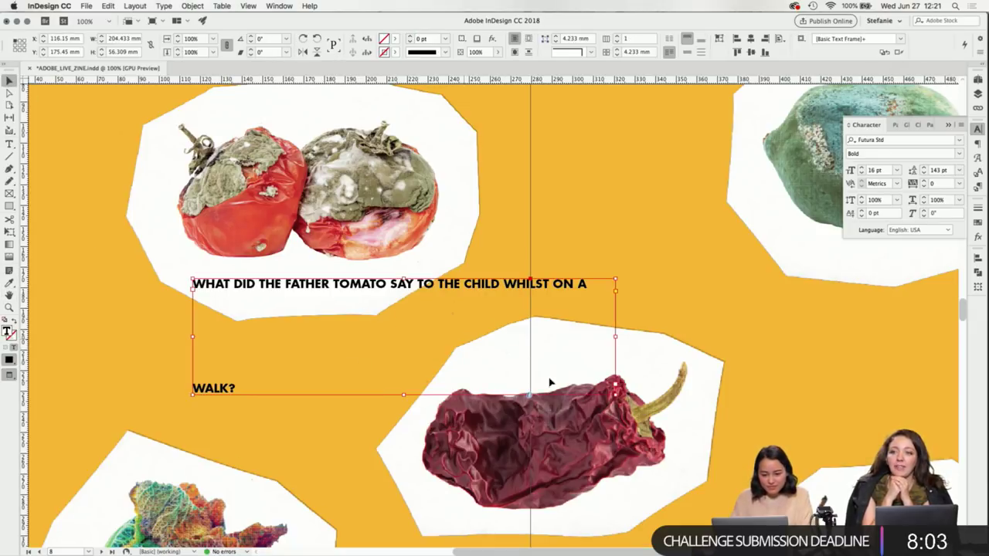
pyautogui.moveTo(616, 397); pyautogui.dragTo(465, 332)
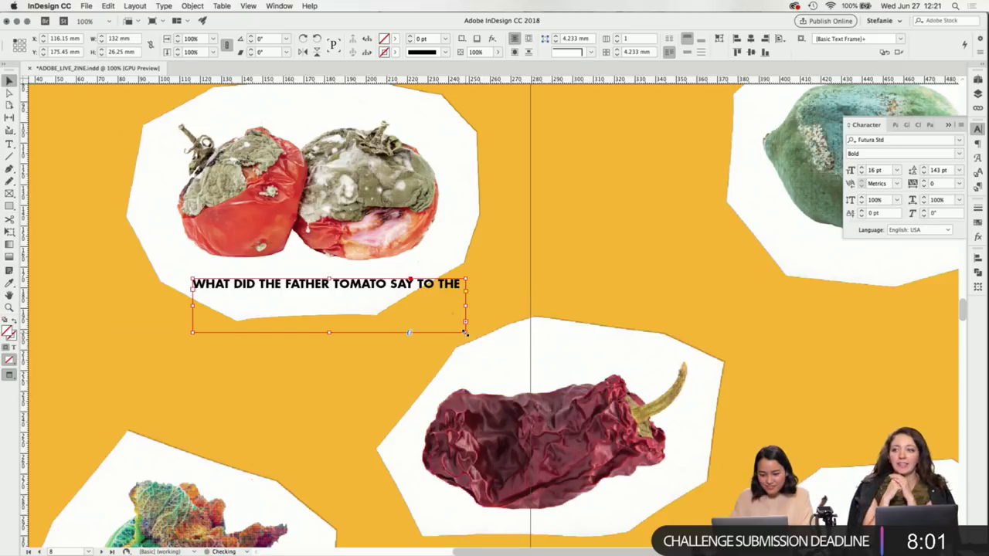
# Give the question 19.2 pt leading, break it onto two lines, and fit it beneath the tomato.
pyautogui.click(936, 171)
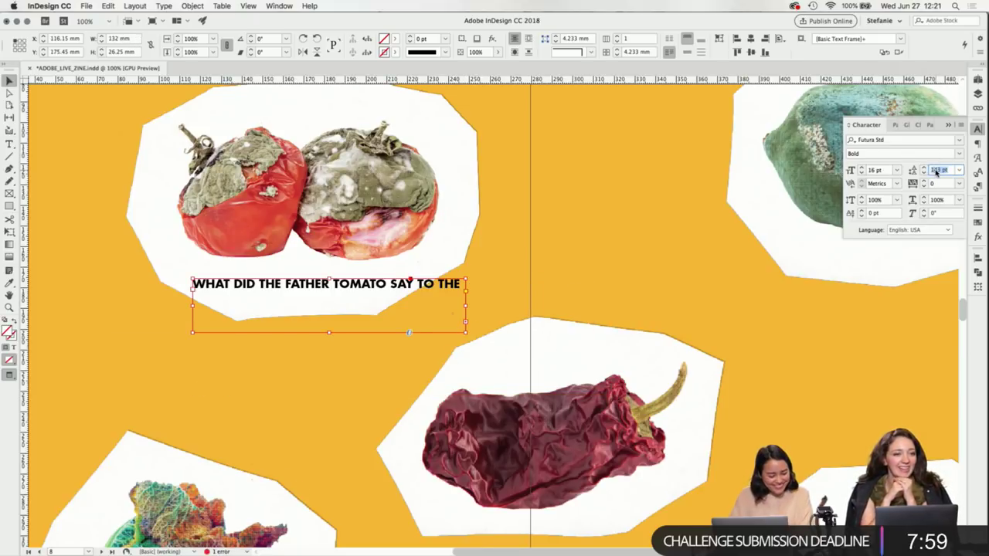
pyautogui.write('19.2')
pyautogui.press('Return')
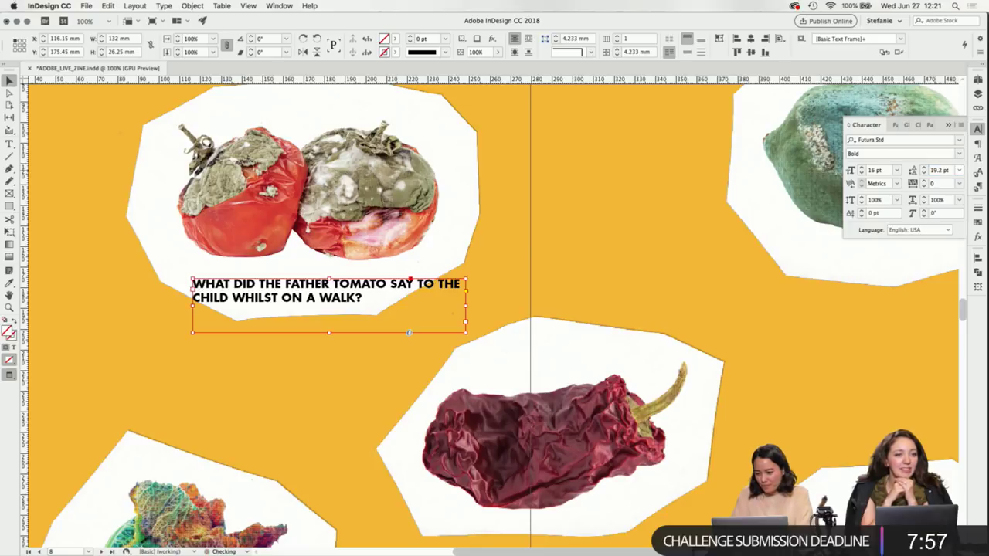
pyautogui.doubleClick(417, 284)
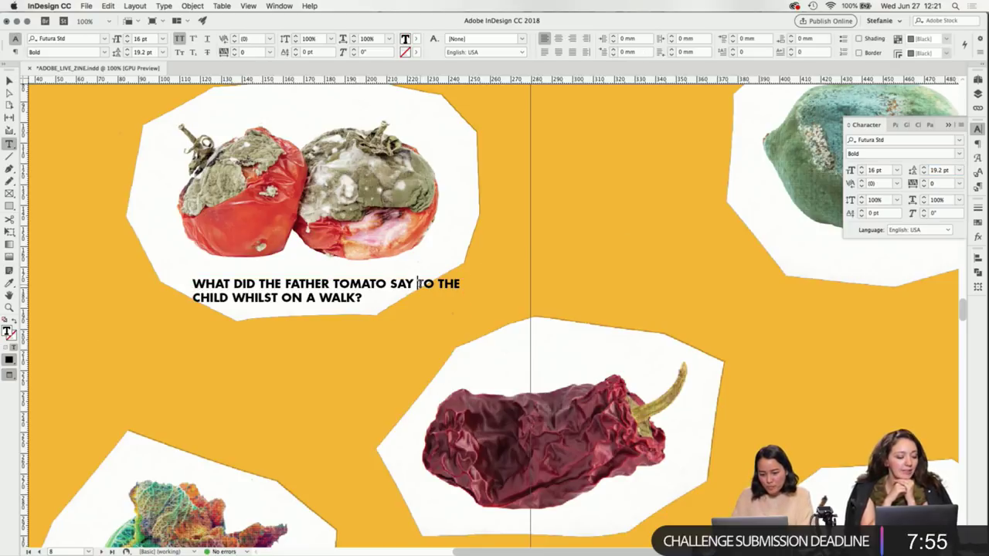
pyautogui.hotkey('shift', 'Return')
pyautogui.press('Escape')
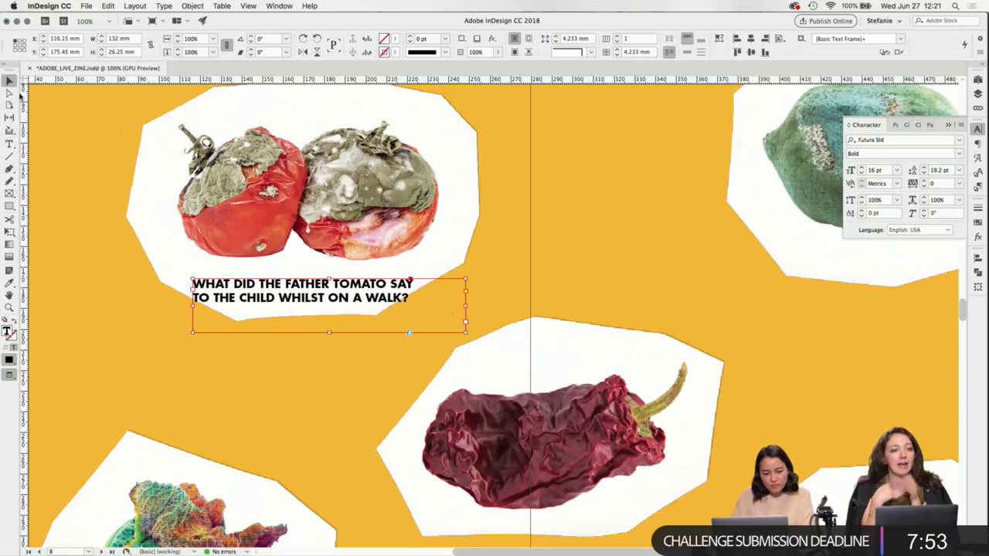
pyautogui.moveTo(465, 332); pyautogui.dragTo(464, 303)
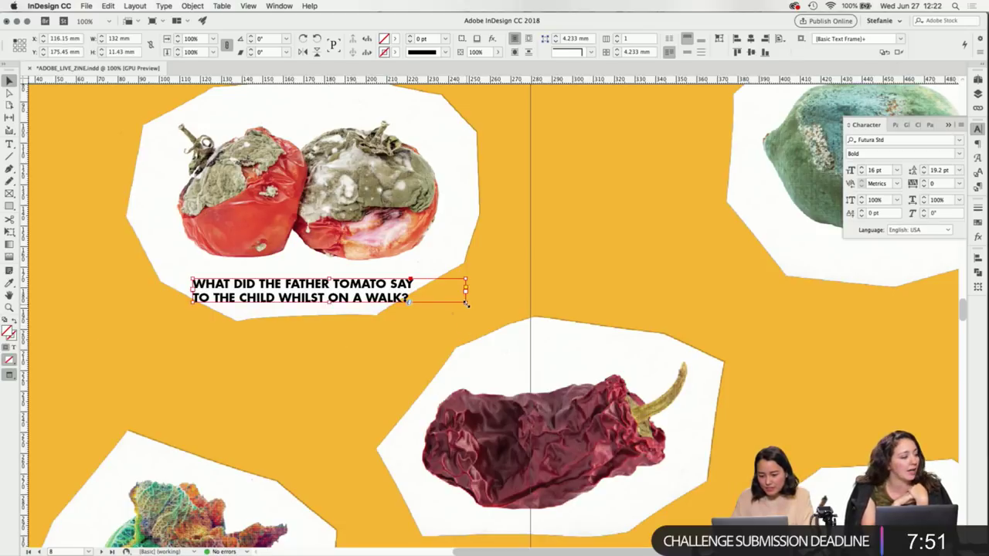
pyautogui.press('super+minus')
pyautogui.press('super+minus')
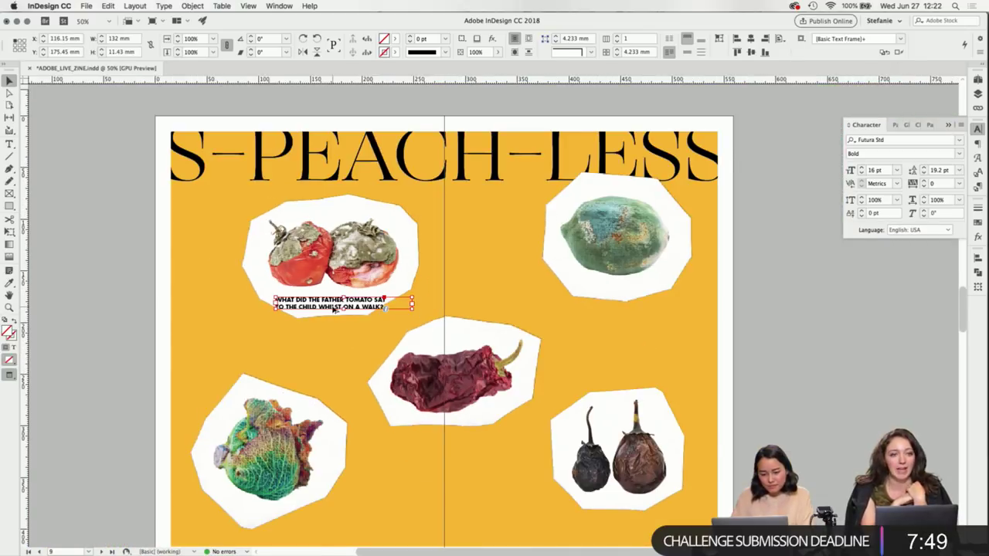
pyautogui.press('super+equal')
pyautogui.moveTo(323, 307); pyautogui.dragTo(282, 339)
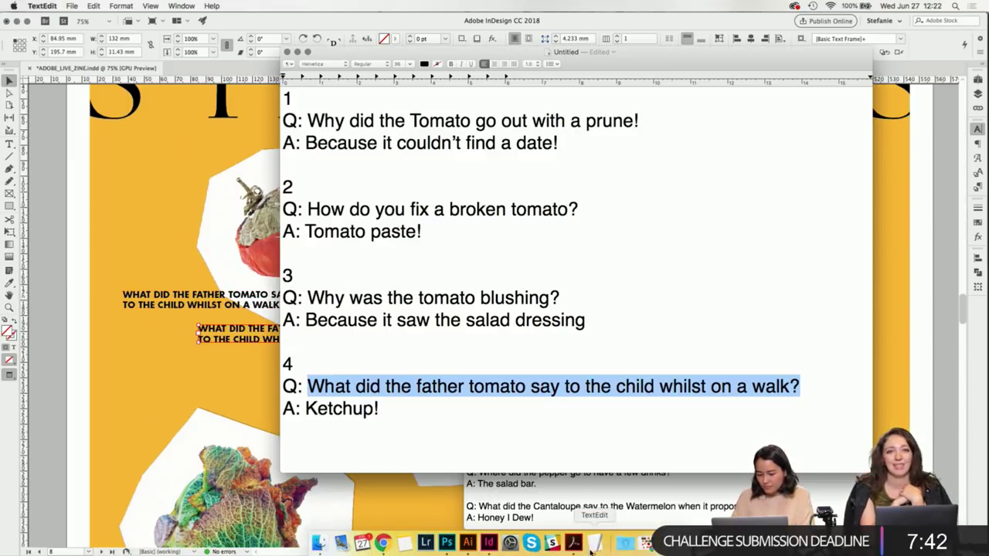
# Copy 'Ketchup!' from the jokes document and paste it over the duplicate caption's text.
pyautogui.click(594, 543)
pyautogui.click(415, 366)
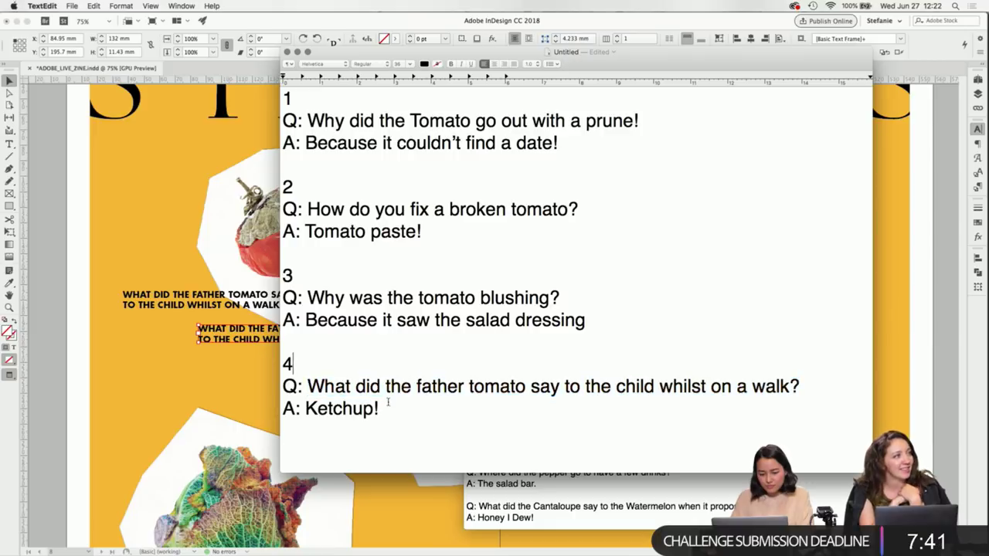
pyautogui.moveTo(385, 407); pyautogui.dragTo(303, 408)
pyautogui.press('super+c')
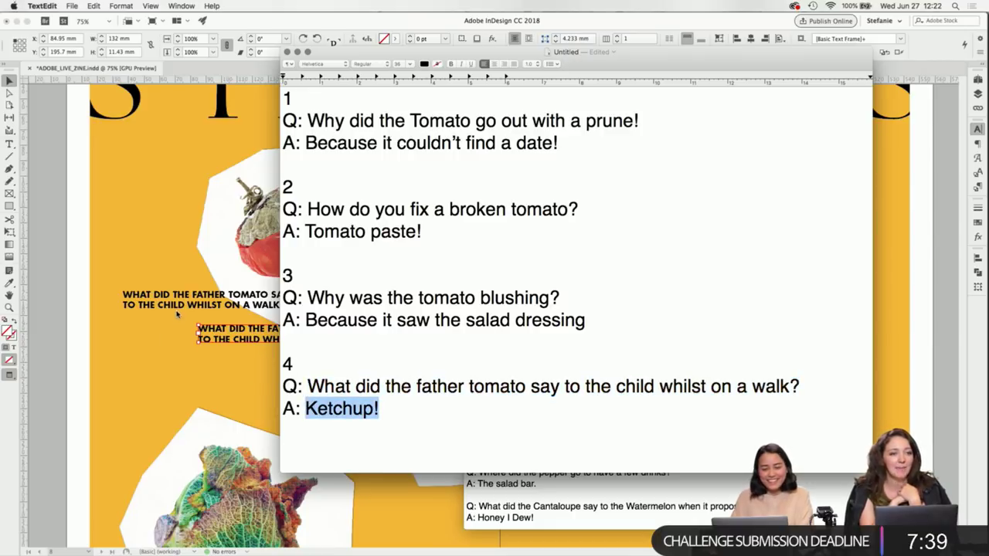
pyautogui.click(255, 338)
pyautogui.doubleClick(292, 341)
pyautogui.press('super+a')
pyautogui.press('super+v')
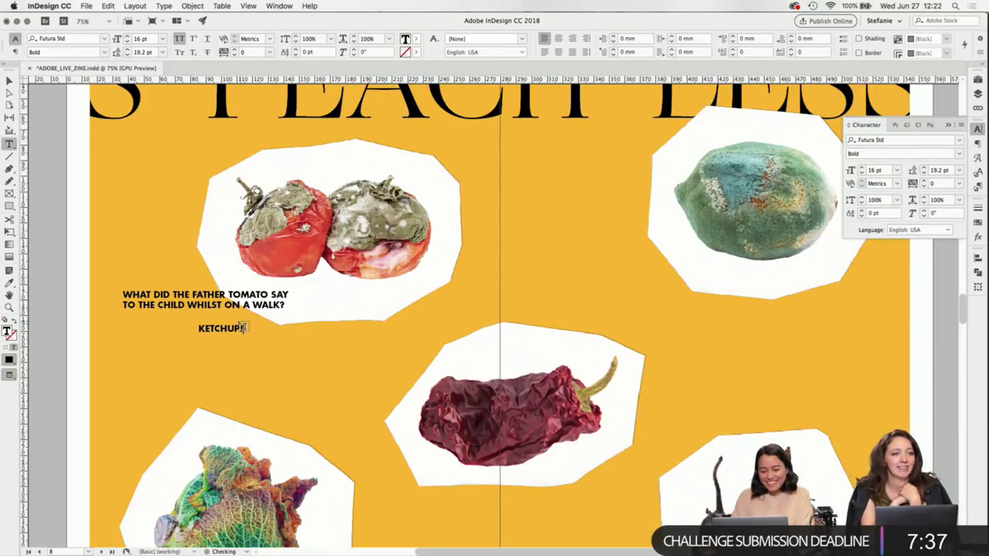
# Set the pasted KETCHUP! answer to the Medium weight.
pyautogui.moveTo(244, 328); pyautogui.dragTo(165, 323)
pyautogui.press('super+equal')
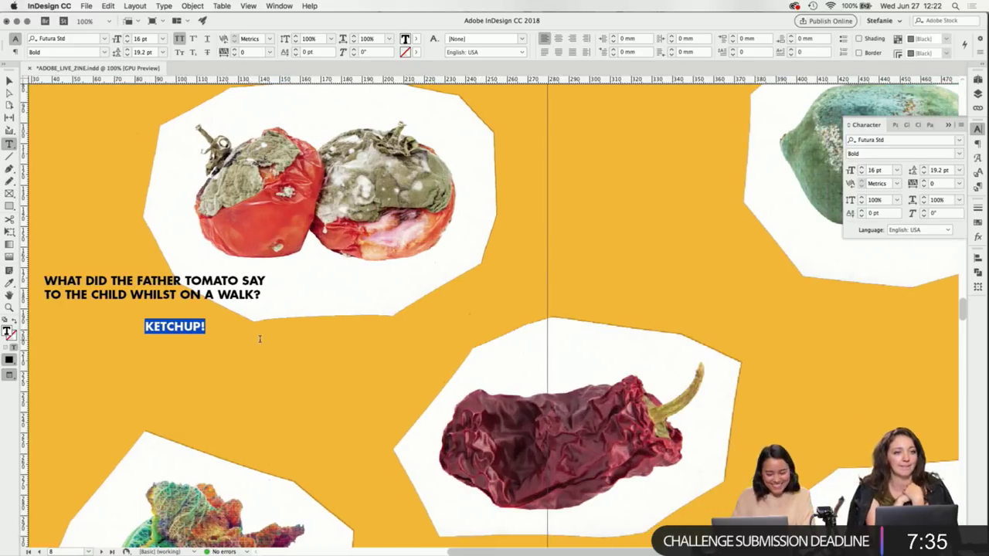
pyautogui.click(961, 154)
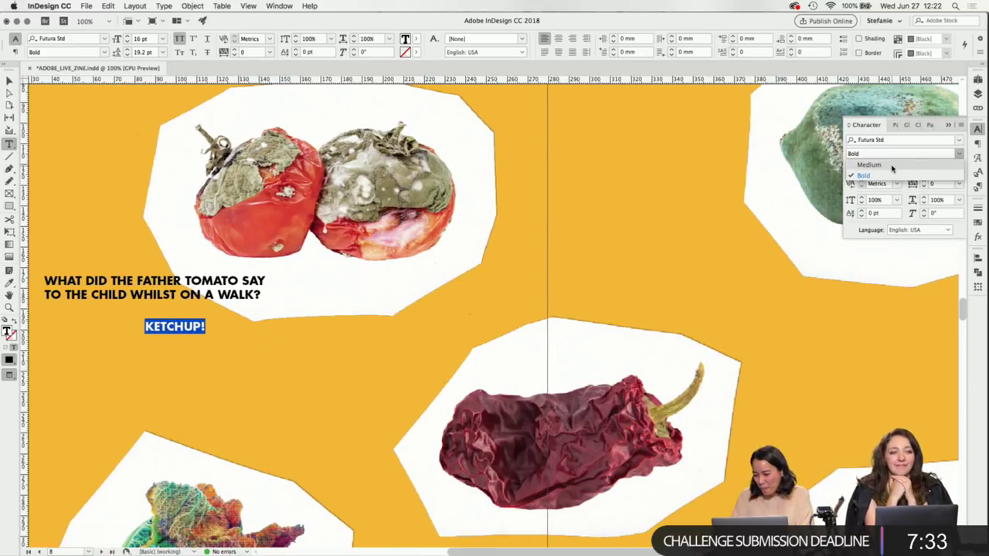
pyautogui.click(899, 144)
pyautogui.click(959, 141)
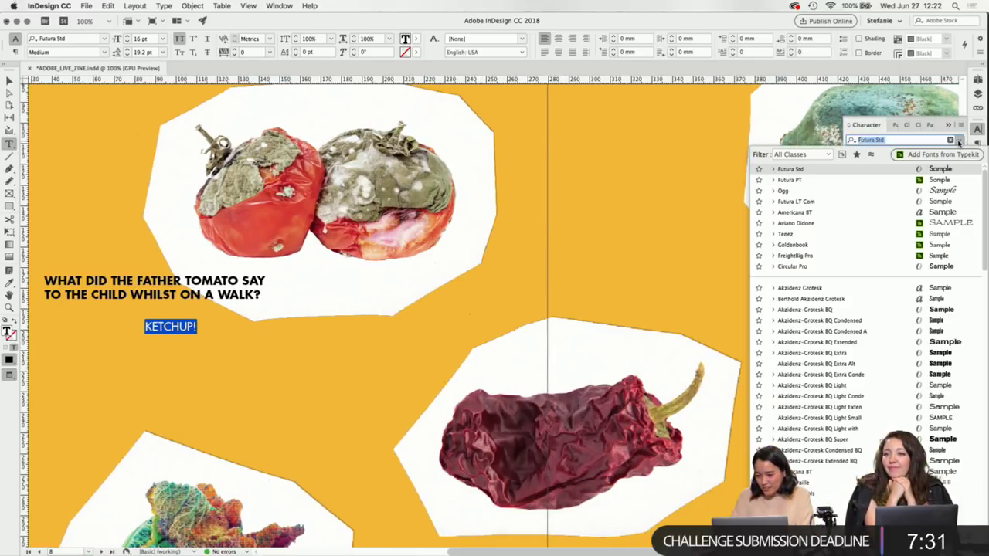
pyautogui.press('super+shift+a')
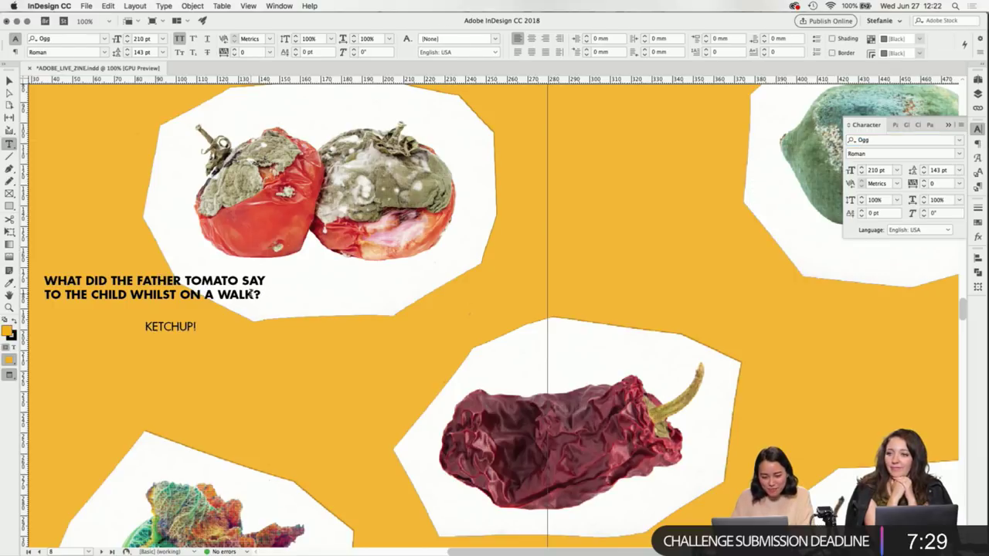
pyautogui.moveTo(261, 295); pyautogui.dragTo(44, 281)
pyautogui.hscroll(-5, 468, 302)
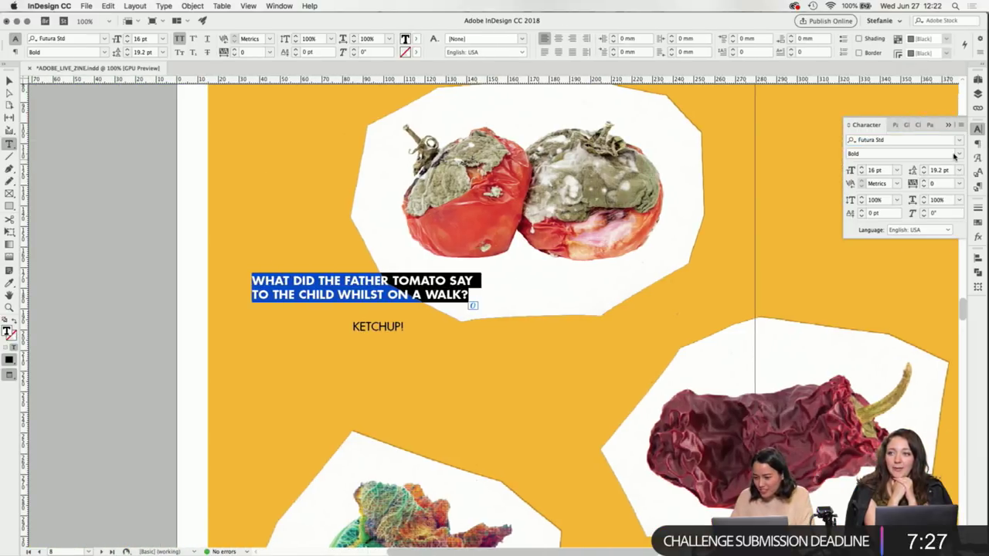
# Switch the tomato question's font to Futura PT.
pyautogui.click(958, 140)
pyautogui.scroll(-5, 886, 295)
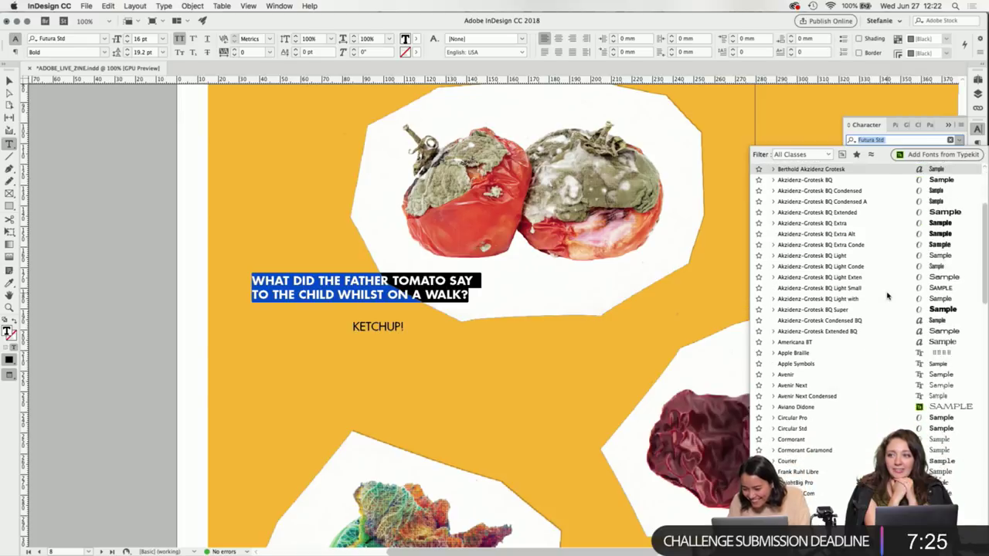
pyautogui.scroll(5, 887, 296)
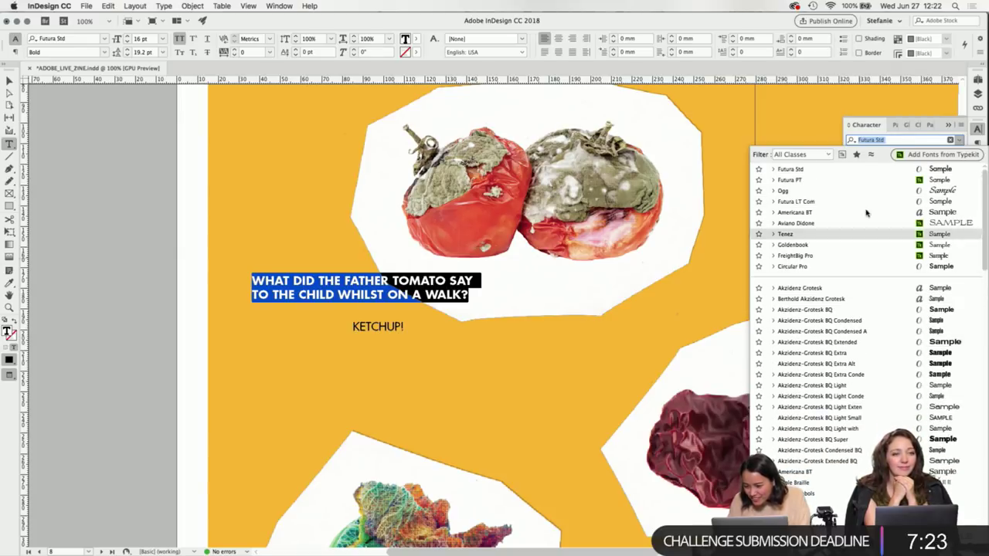
pyautogui.click(876, 181)
pyautogui.click(960, 154)
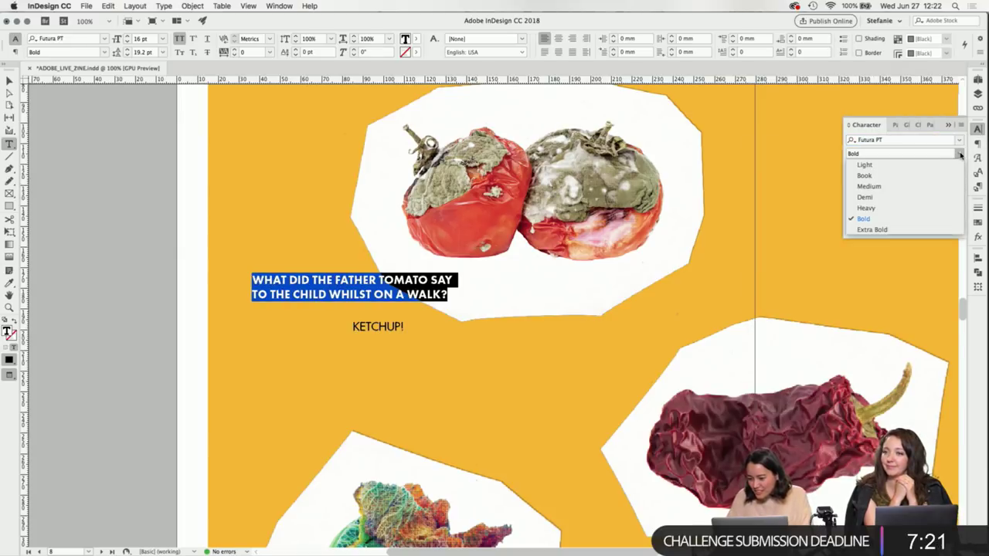
pyautogui.click(961, 155)
# Set the answer in Futura PT and turn off All Caps so it reads 'Ketchup!'.
pyautogui.moveTo(352, 326); pyautogui.dragTo(404, 327)
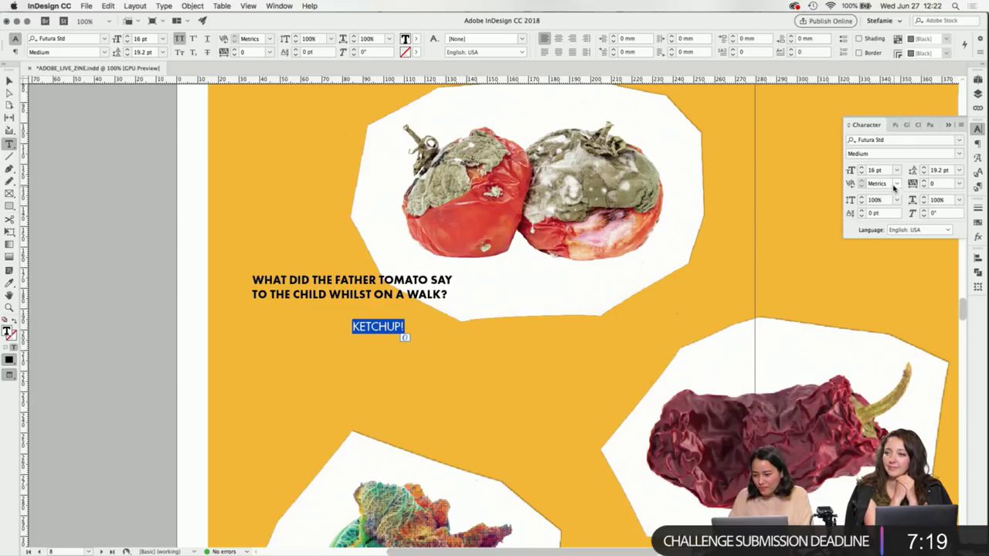
pyautogui.click(960, 140)
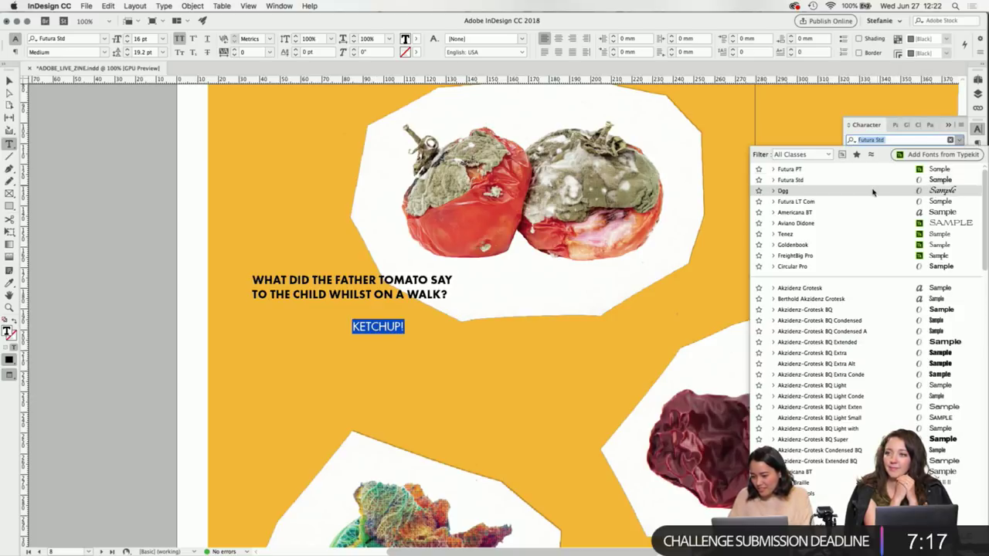
pyautogui.click(866, 171)
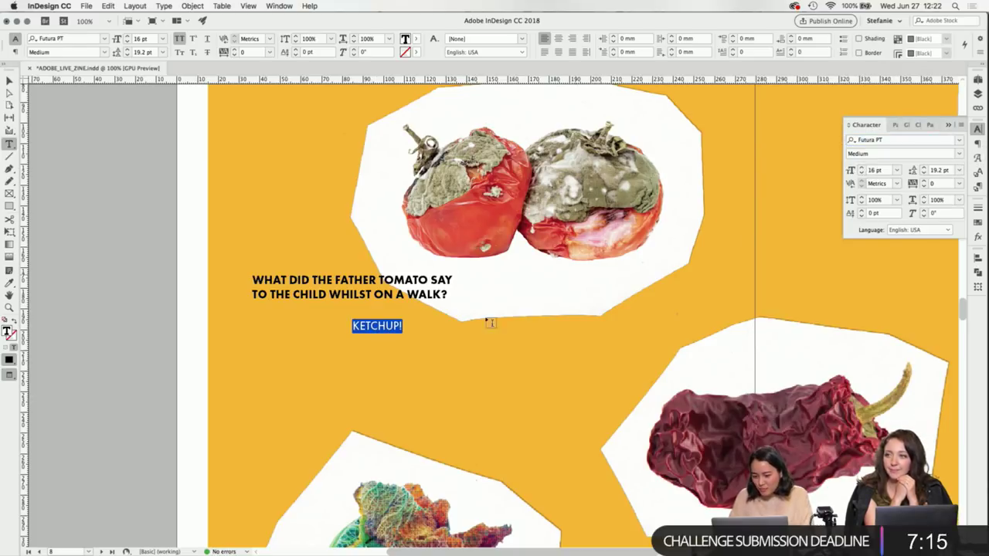
pyautogui.click(403, 326)
pyautogui.doubleClick(401, 326)
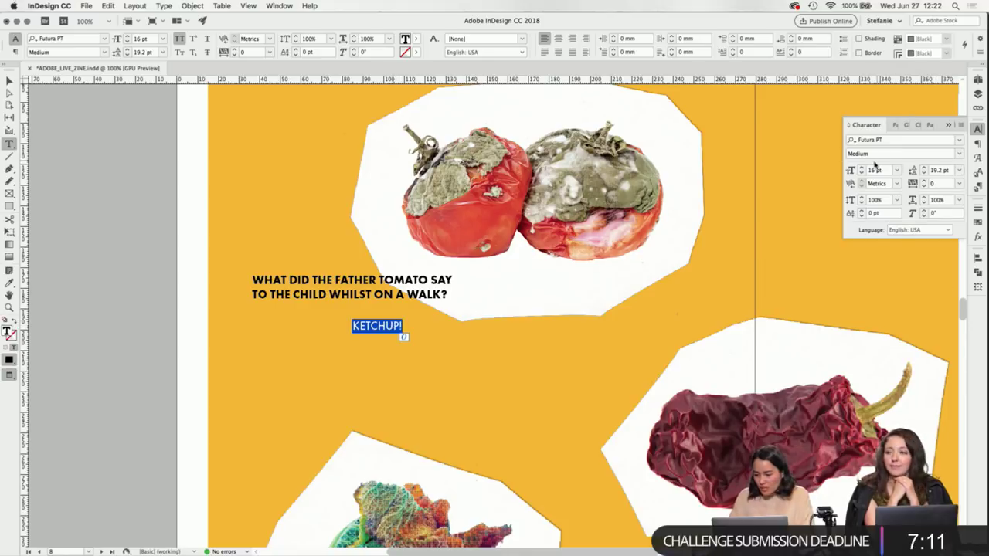
pyautogui.click(180, 39)
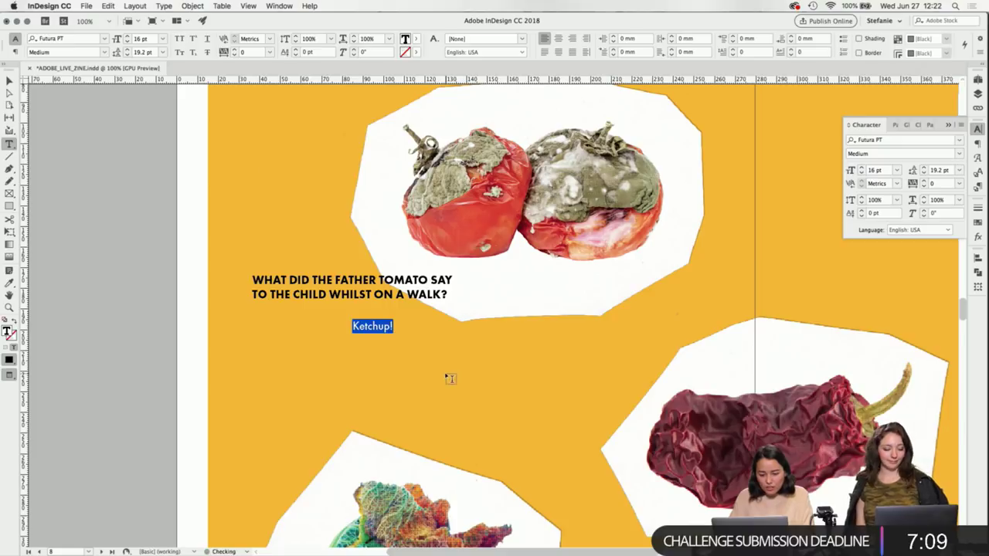
pyautogui.click(373, 326)
# Fit the Ketchup! frame to its text and rotate it 180°.
pyautogui.press('Escape')
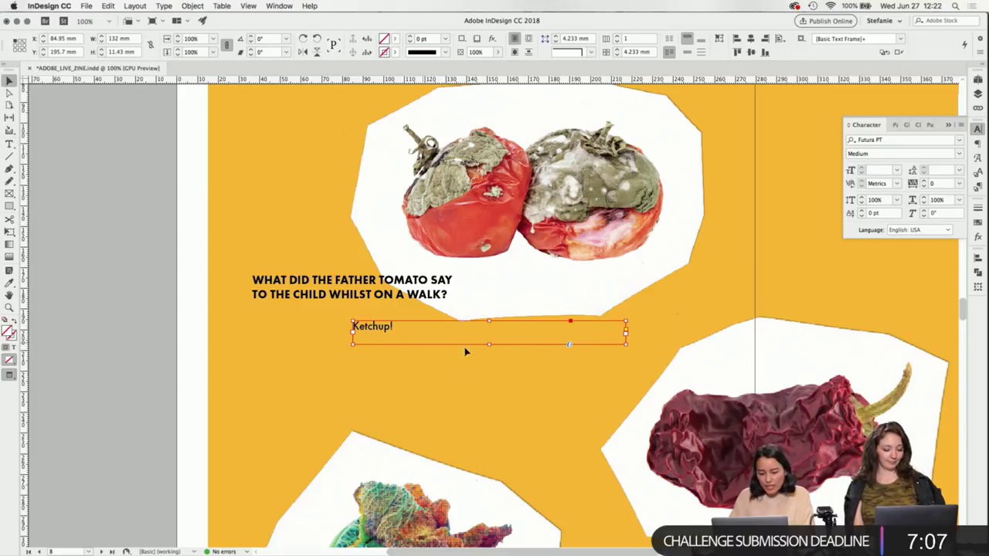
pyautogui.moveTo(627, 343); pyautogui.dragTo(452, 336)
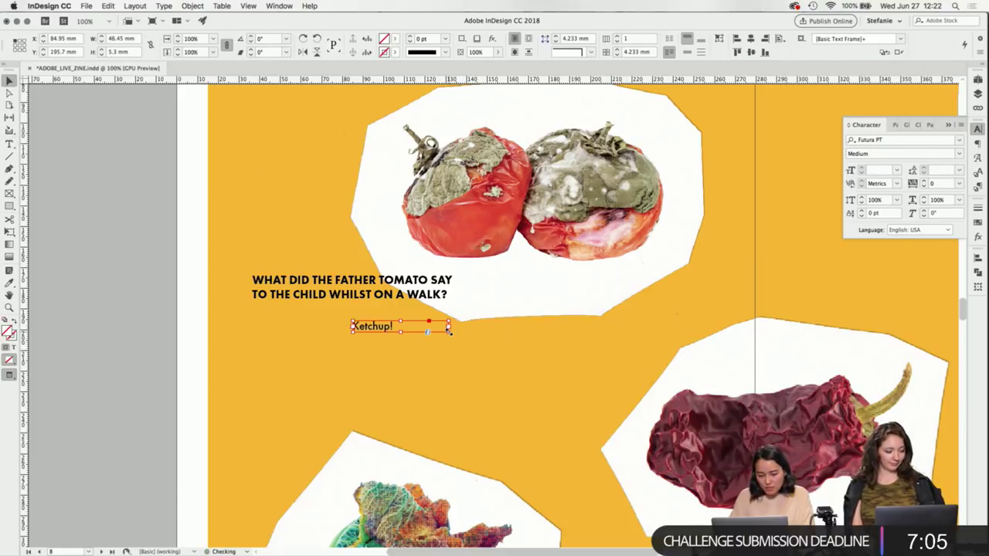
pyautogui.doubleClick(453, 336)
pyautogui.rightClick(378, 330)
pyautogui.moveTo(407, 340)
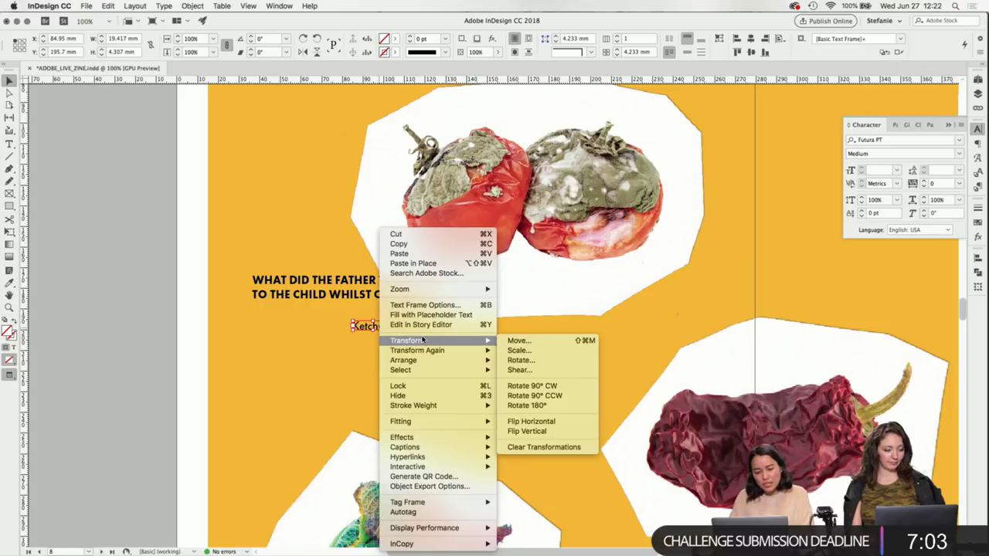
pyautogui.click(522, 363)
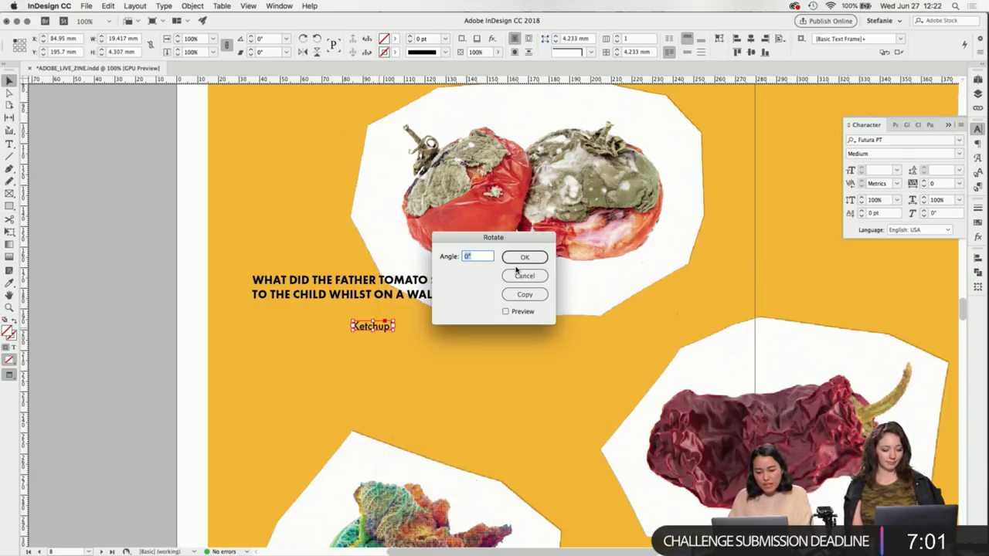
pyautogui.write('180')
pyautogui.press('Return')
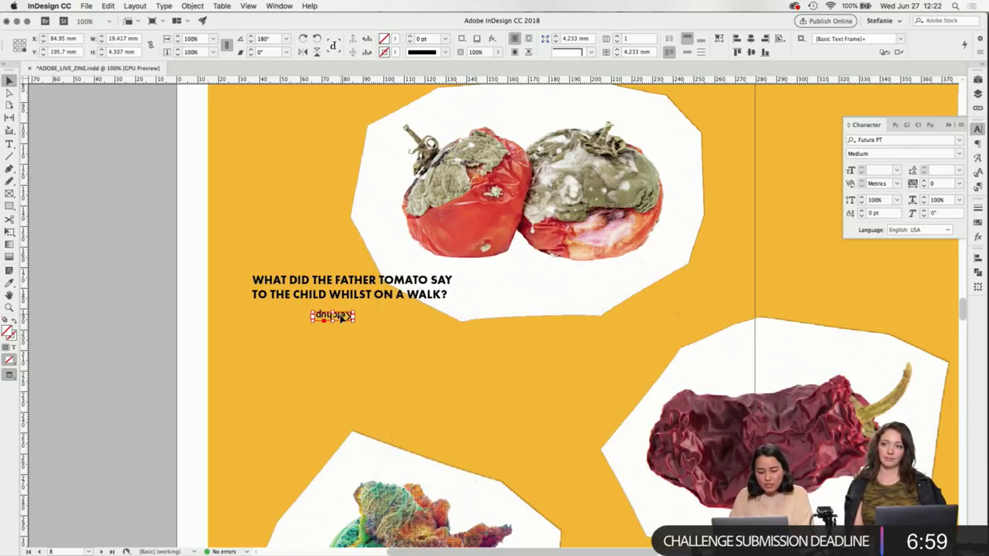
# Move the upside-down answer under the question and shift both to the right.
pyautogui.moveTo(445, 305); pyautogui.dragTo(442, 312)
pyautogui.click(88, 250)
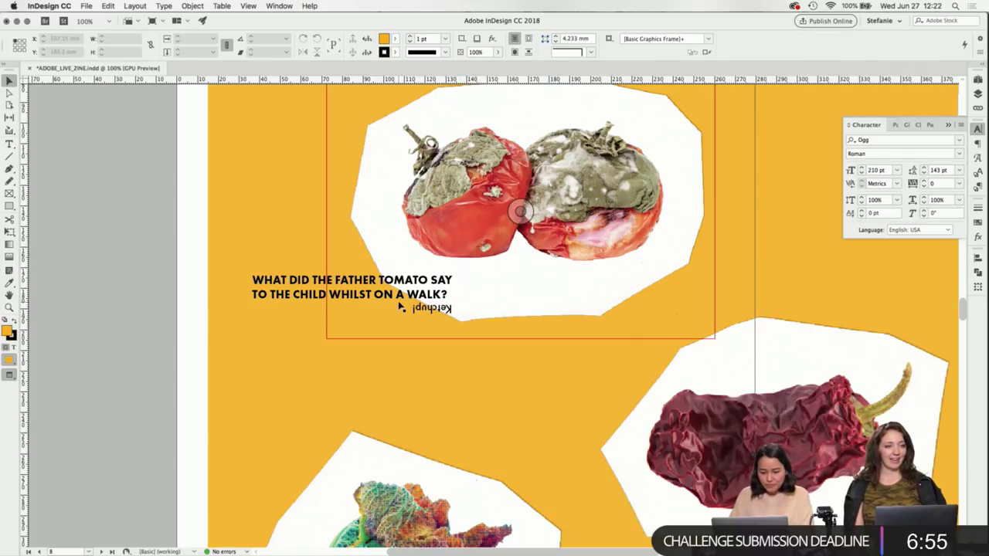
pyautogui.click(428, 314)
pyautogui.moveTo(465, 303); pyautogui.dragTo(483, 302)
pyautogui.click(473, 396)
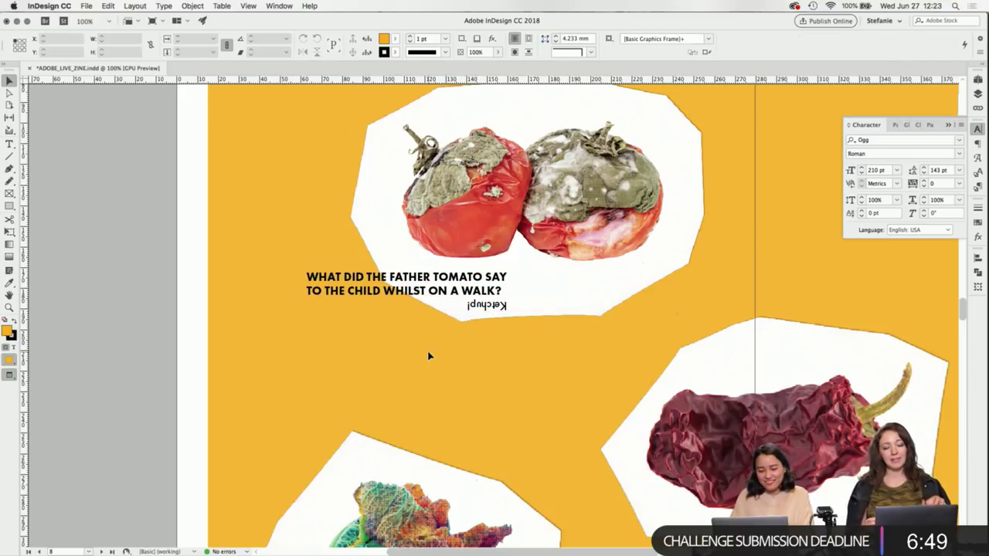
# Fine-tune the answer's position and nudge the question up slightly.
pyautogui.press('super+minus')
pyautogui.press('super+minus')
pyautogui.scroll(4, 490, 369)
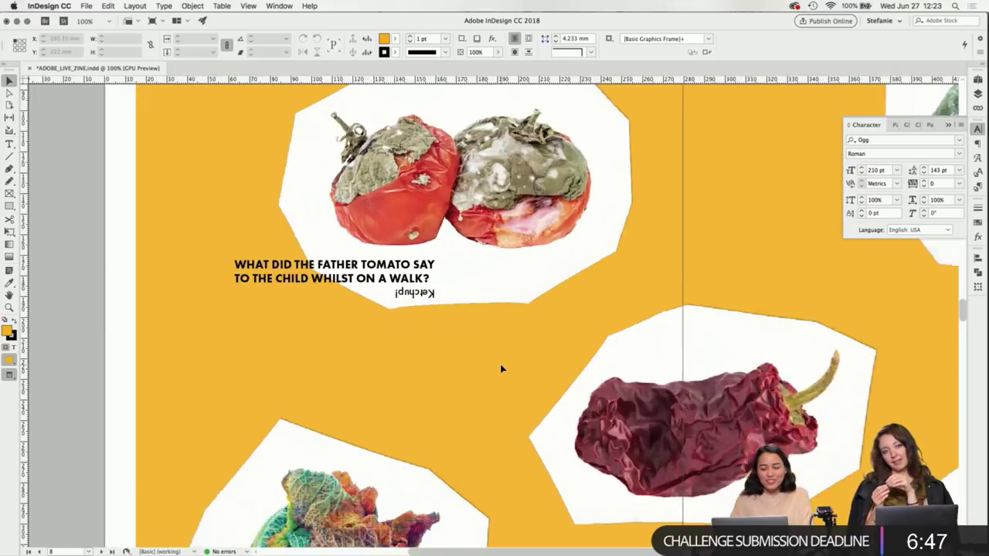
pyautogui.moveTo(412, 282); pyautogui.dragTo(413, 284)
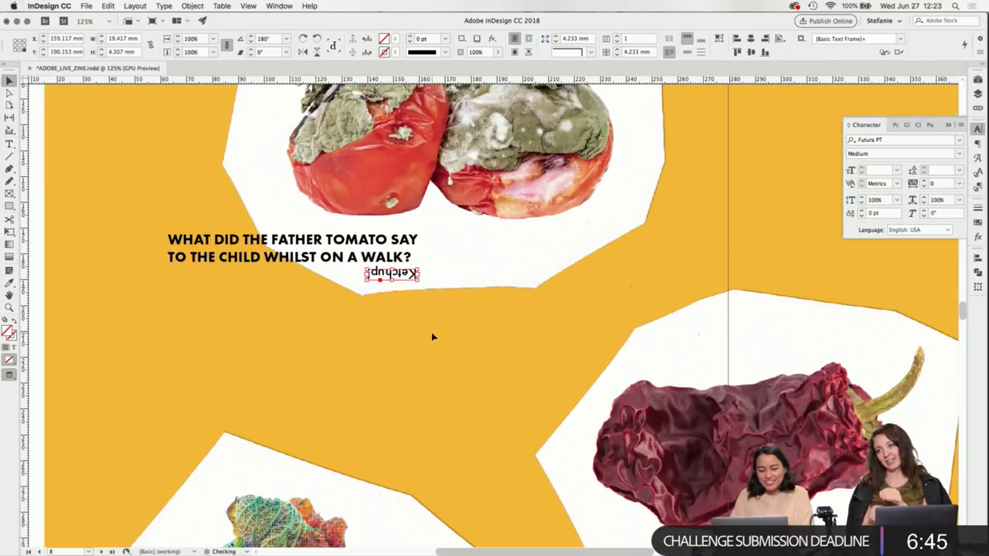
pyautogui.press('super+t')
pyautogui.press('super+z')
pyautogui.press('super+z')
pyautogui.press('super+z')
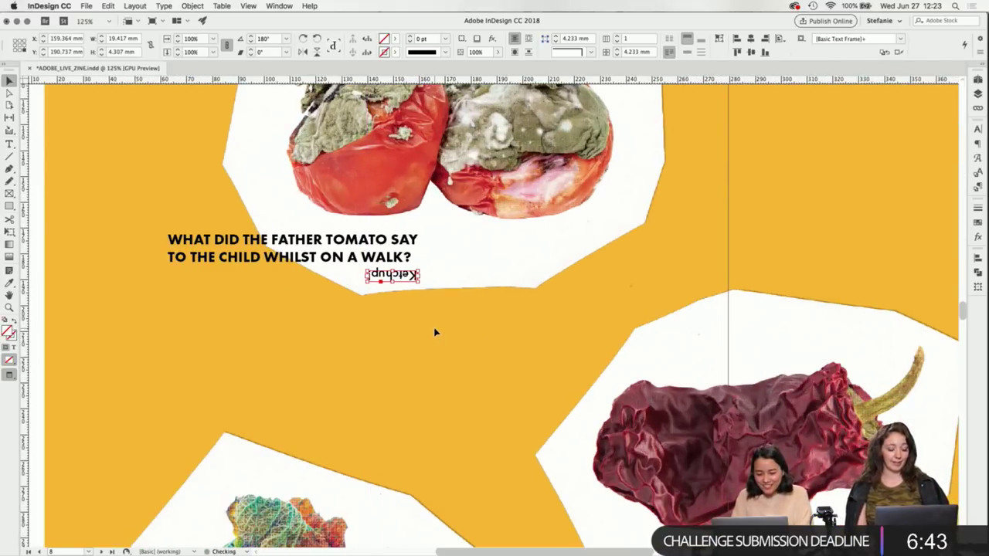
pyautogui.click(384, 370)
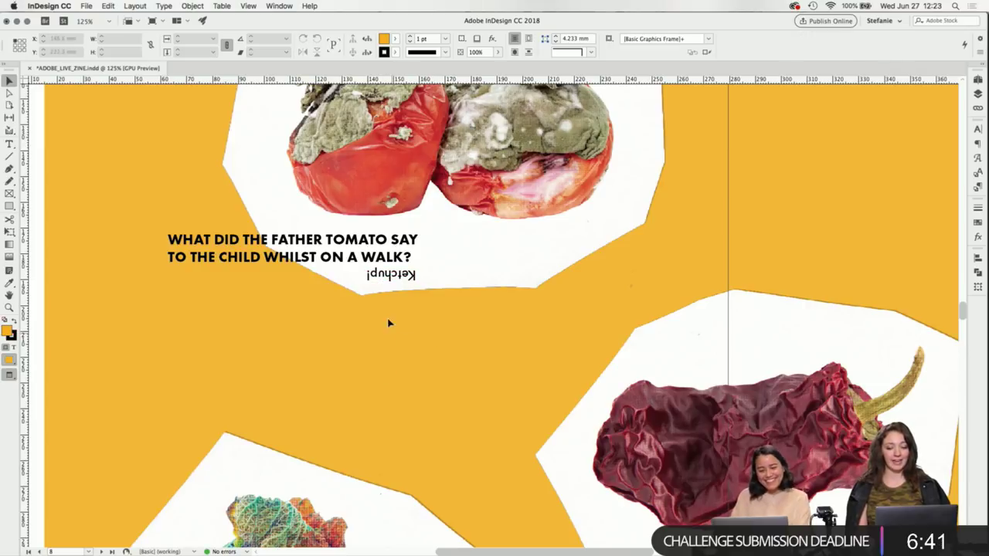
pyautogui.moveTo(398, 257); pyautogui.dragTo(397, 254)
pyautogui.click(415, 324)
pyautogui.scroll(-4, 418, 324)
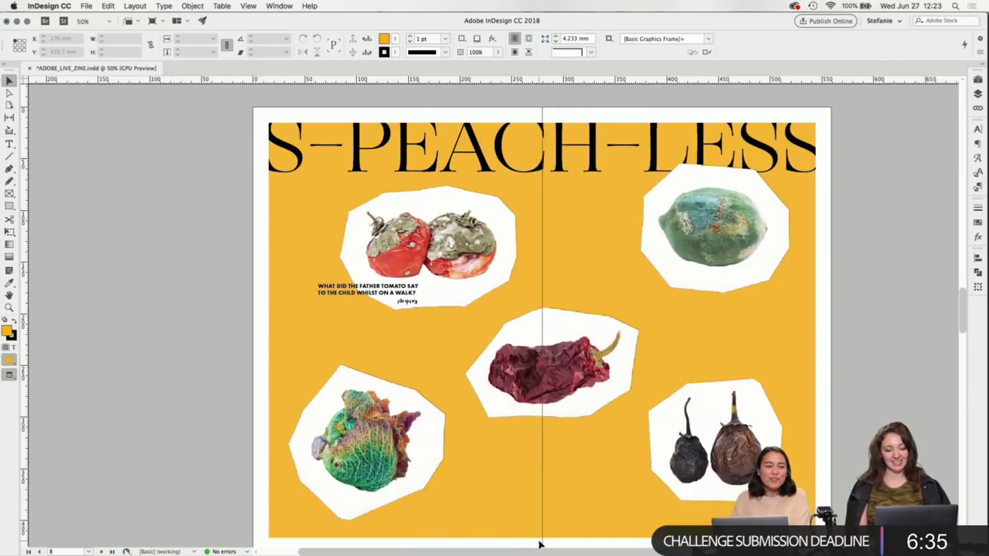
# Save the zine and drag a copy of the tomato caption and answer beside the mouldy lemon.
pyautogui.press('super+s')
pyautogui.moveTo(594, 550)
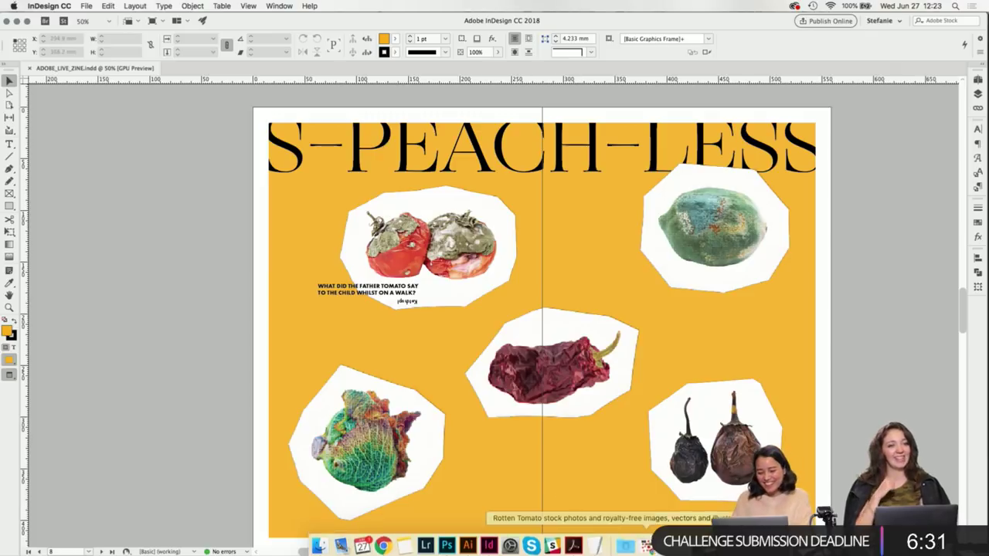
pyautogui.press('super+equal')
pyautogui.hscroll(5, 468, 342)
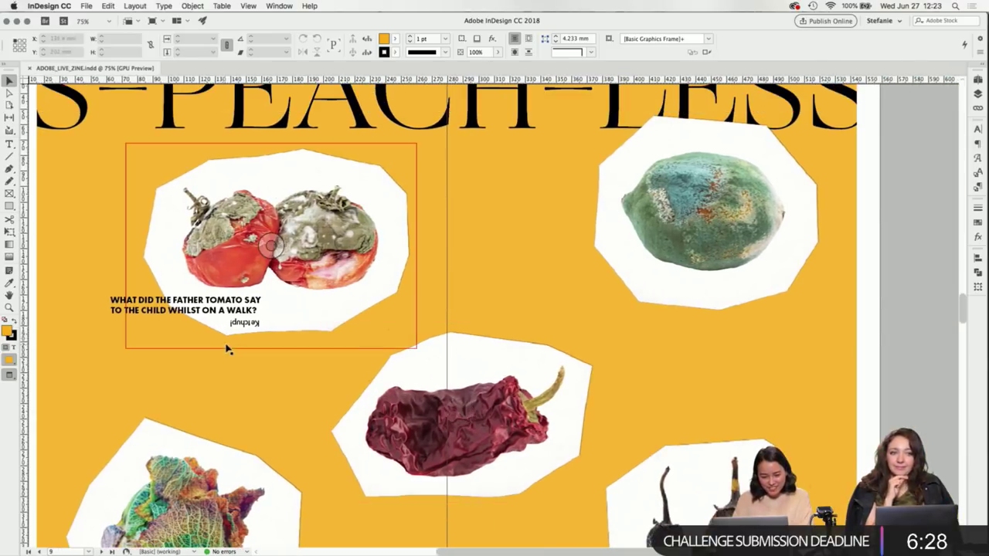
pyautogui.click(241, 312)
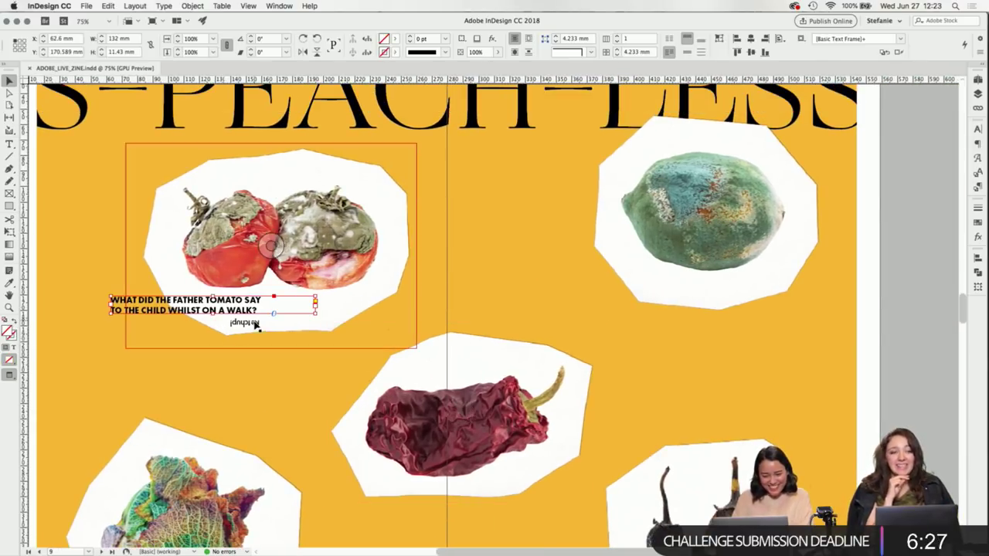
pyautogui.moveTo(241, 312); pyautogui.dragTo(681, 297)
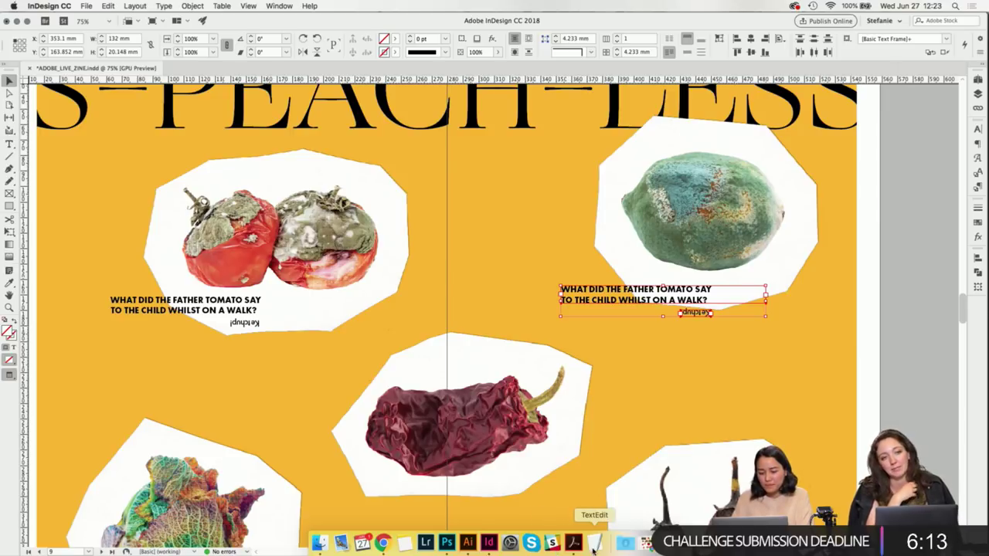
# Close the untitled TextEdit notes without saving.
pyautogui.click(593, 544)
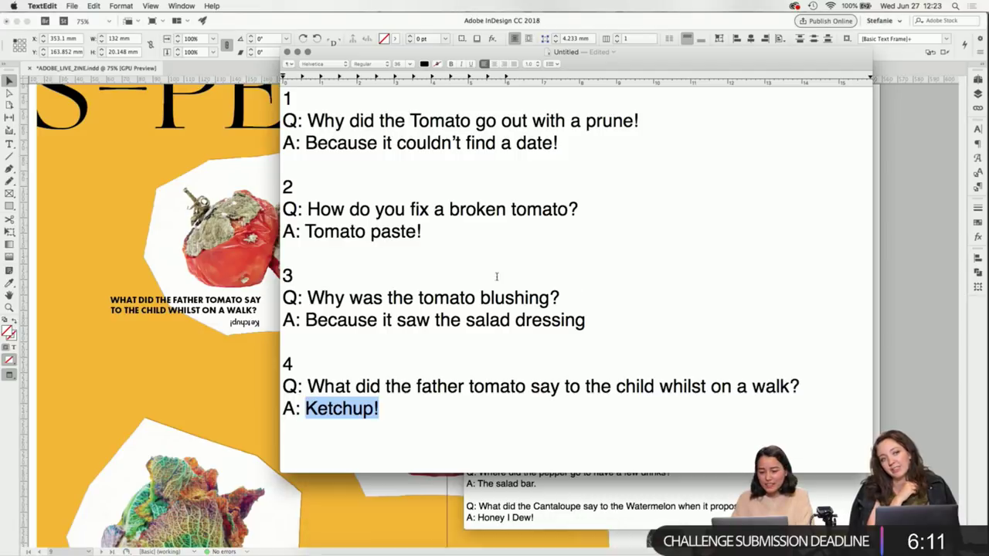
pyautogui.click(498, 309)
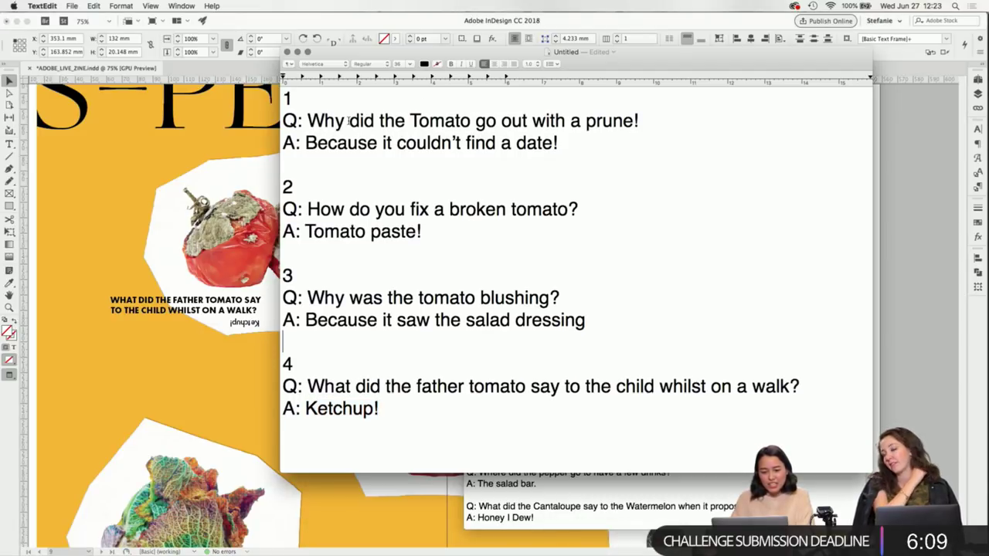
pyautogui.click(287, 52)
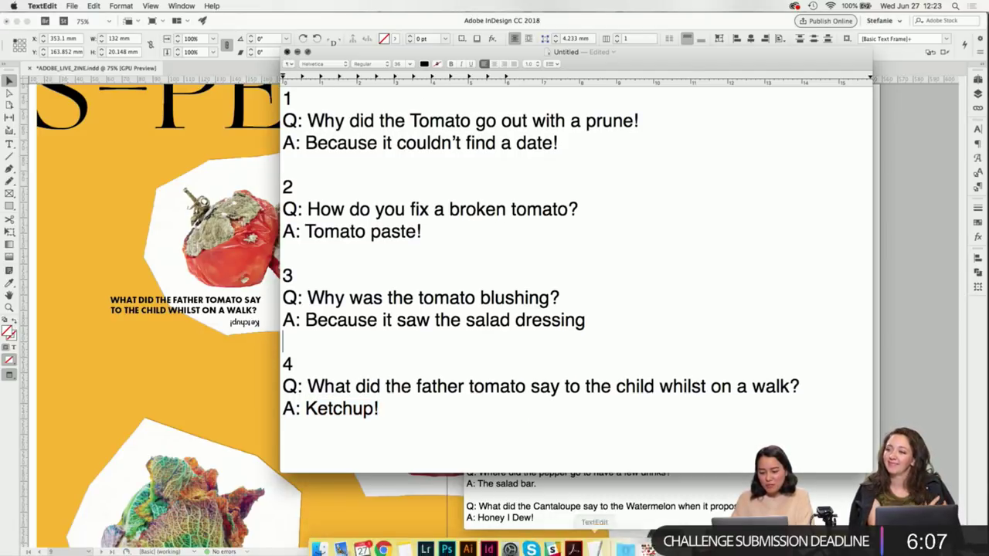
pyautogui.click(532, 205)
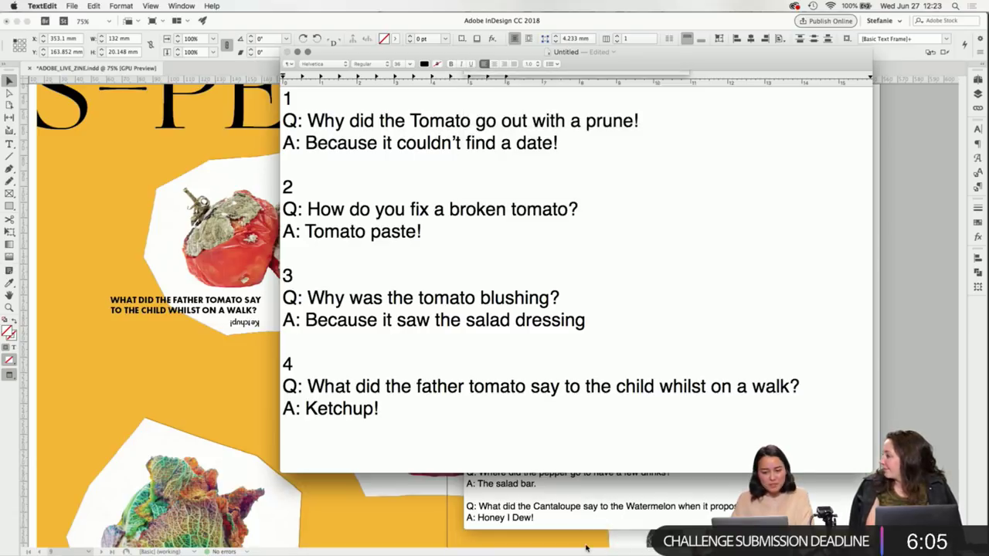
# Copy 'WHY DID THE LEMON STOP?' from the COPY document and paste it over the lemon caption.
pyautogui.click(589, 306)
pyautogui.scroll(3, 589, 293)
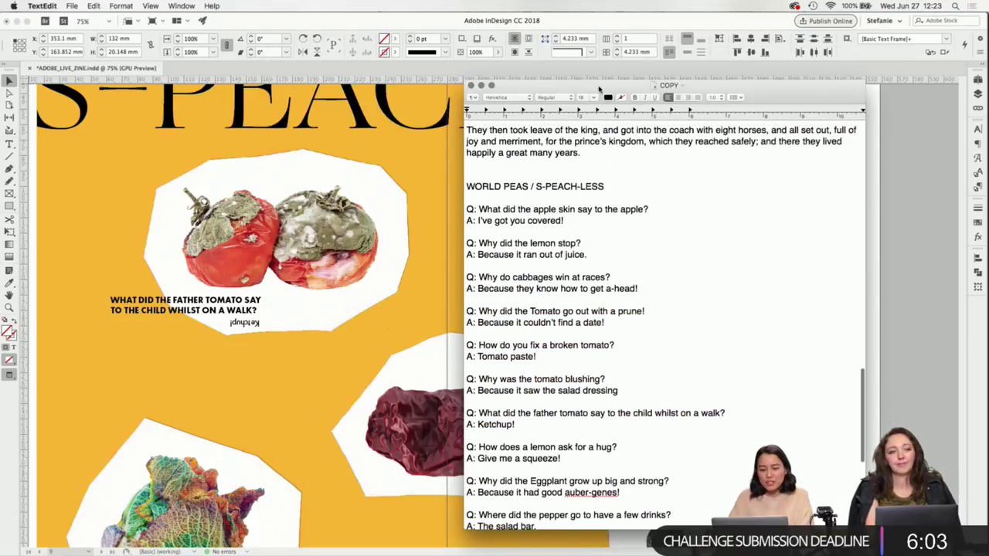
pyautogui.moveTo(599, 89); pyautogui.dragTo(270, 85)
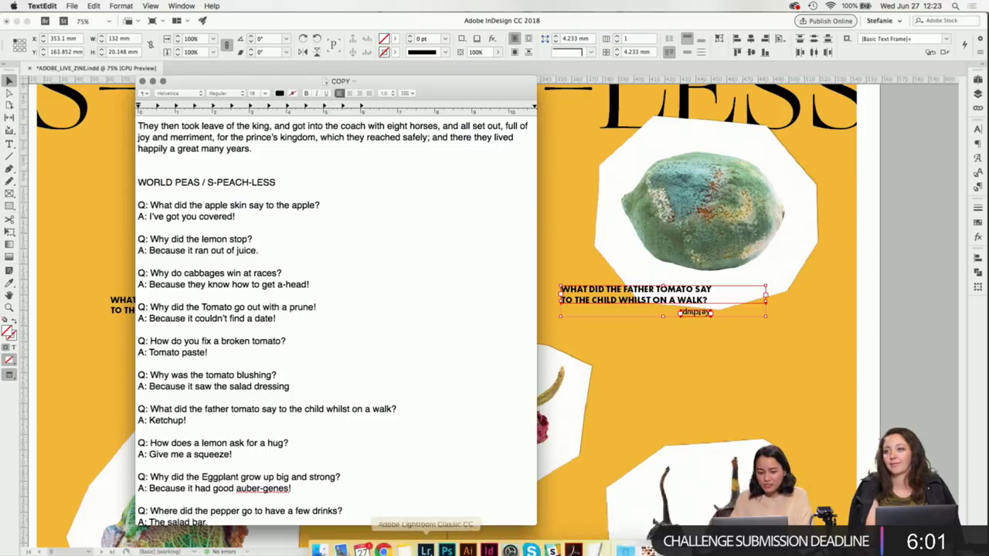
pyautogui.scroll(-3, 229, 279)
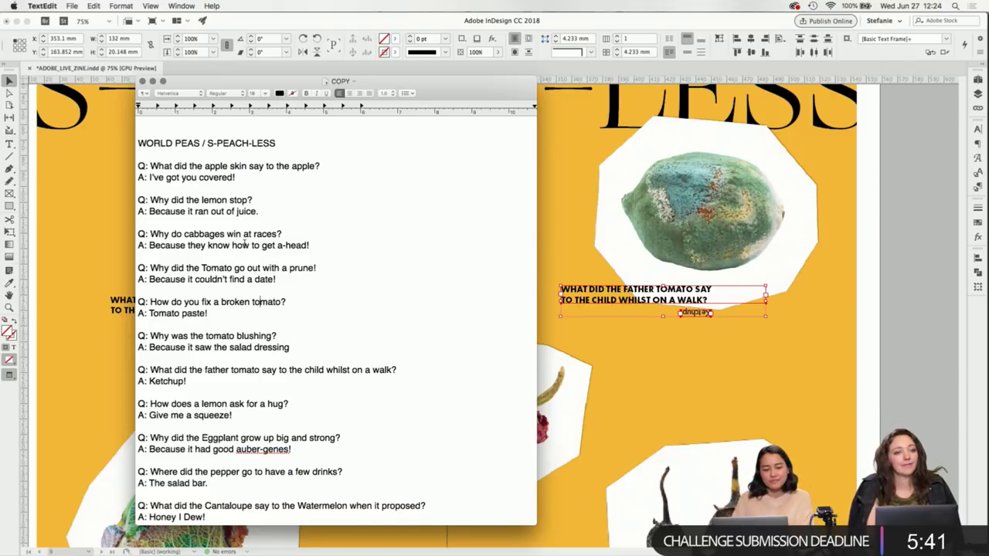
pyautogui.scroll(3, 231, 247)
pyautogui.scroll(-2, 248, 209)
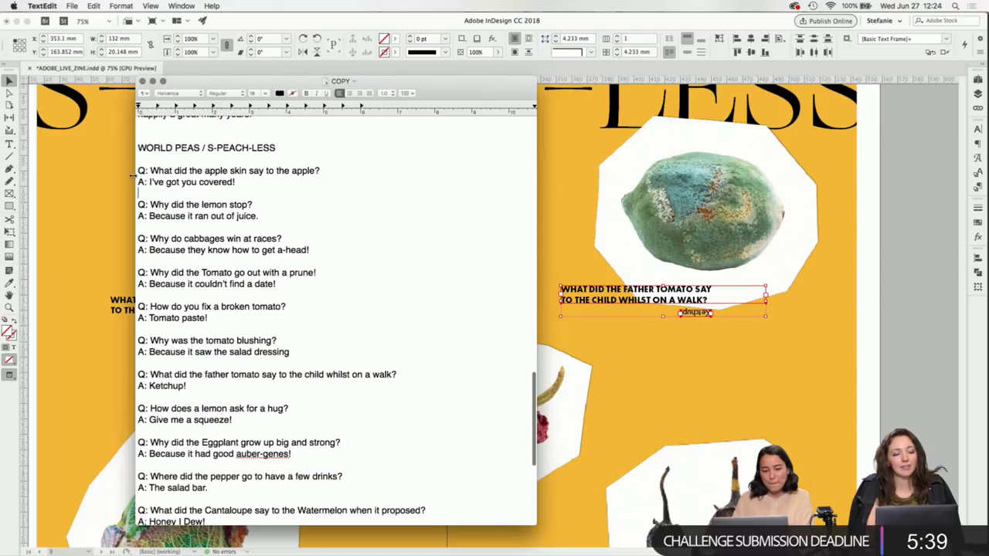
pyautogui.scroll(-2, 193, 201)
pyautogui.moveTo(254, 174); pyautogui.dragTo(151, 174)
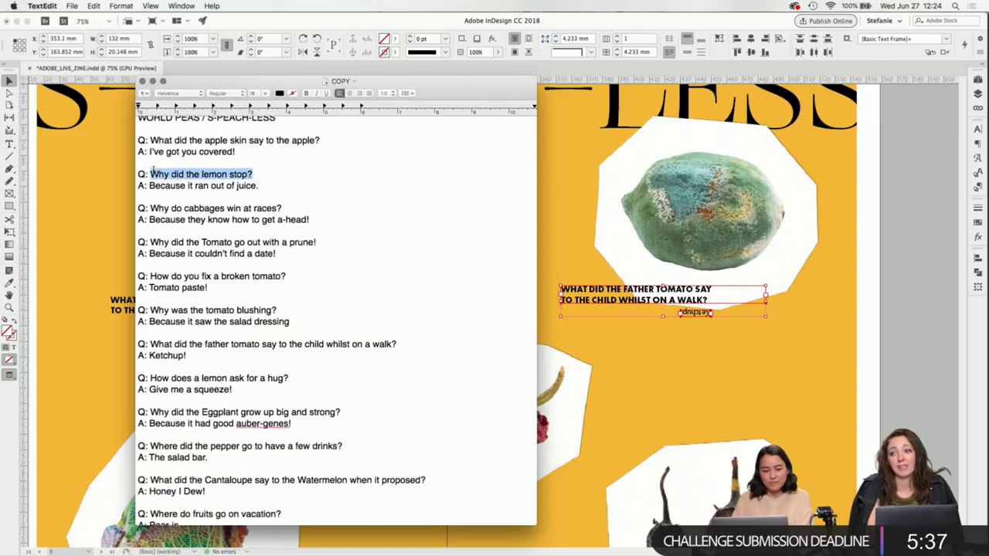
pyautogui.click(556, 268)
pyautogui.doubleClick(672, 300)
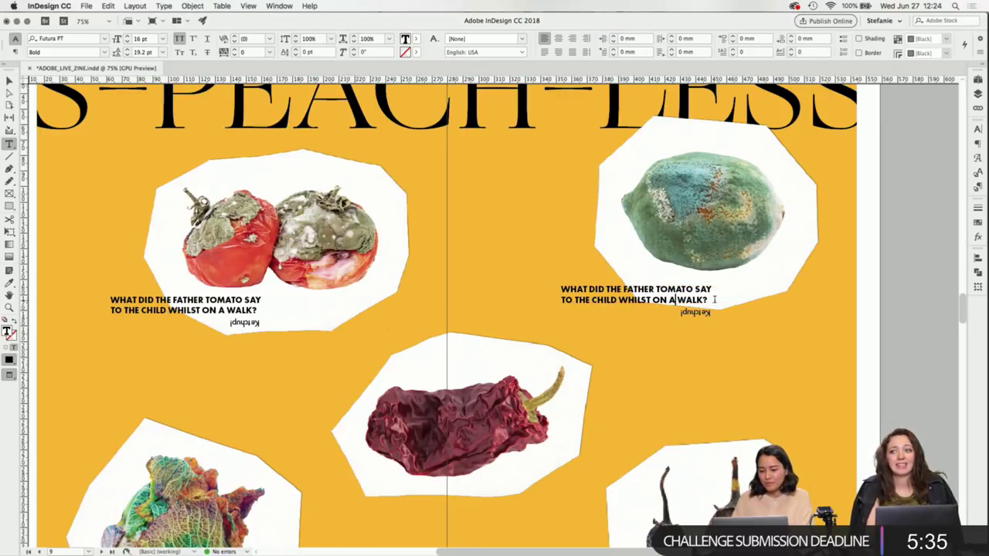
pyautogui.press('super+a')
pyautogui.write('WHY DID THE LEMON STOP?')
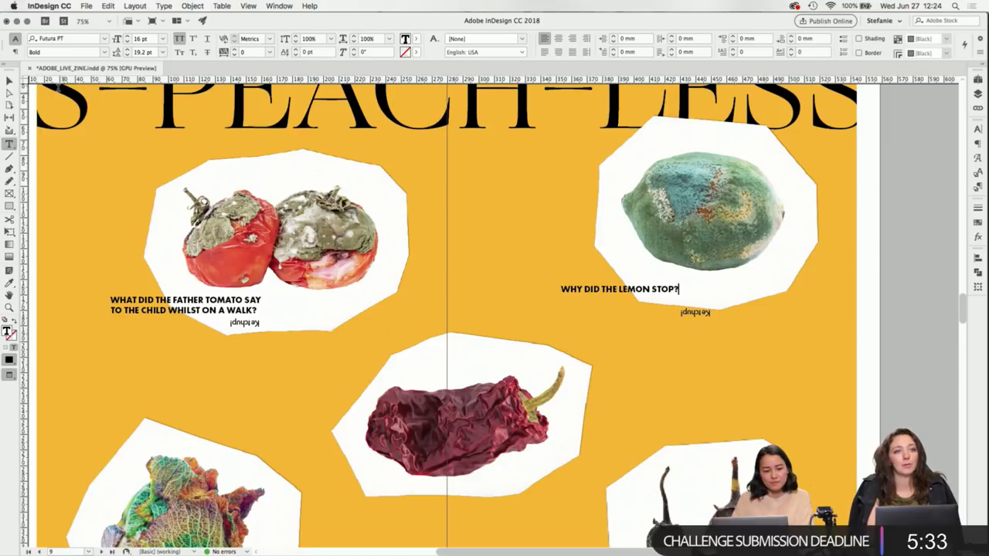
pyautogui.press('Escape')
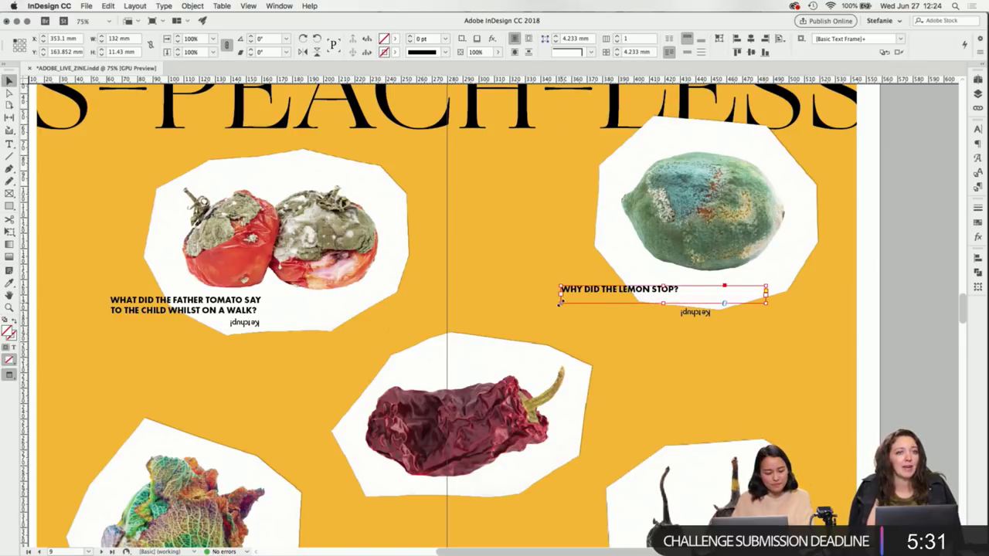
# Apply tracking 100 to both the tomato and lemon captions.
pyautogui.click(247, 310)
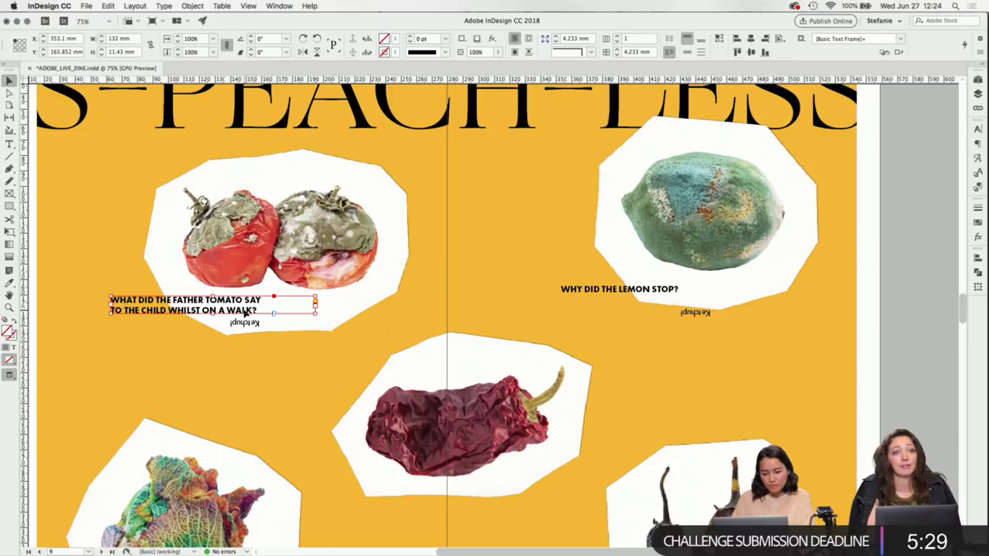
pyautogui.tripleClick(247, 310)
pyautogui.press('super+a')
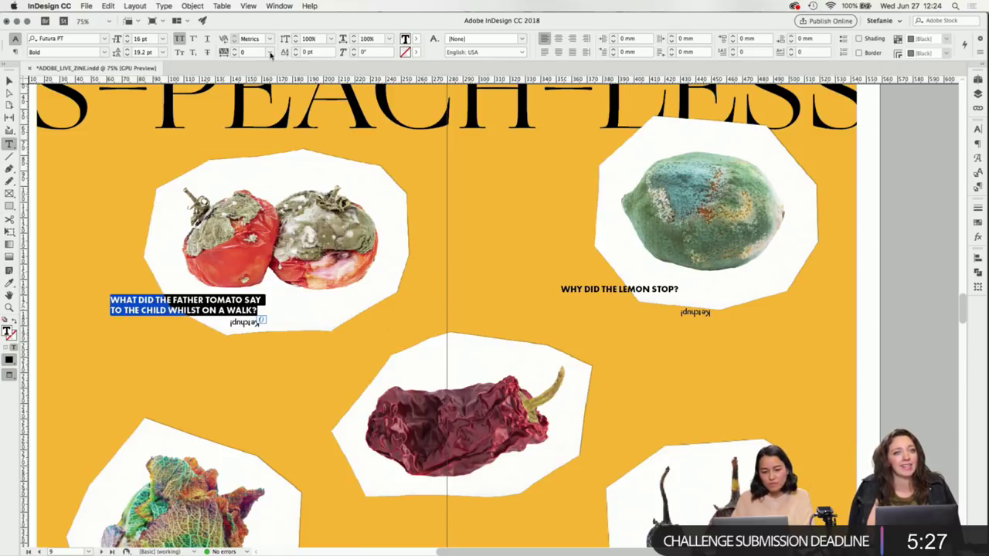
pyautogui.click(229, 51)
pyautogui.write('100')
pyautogui.press('Return')
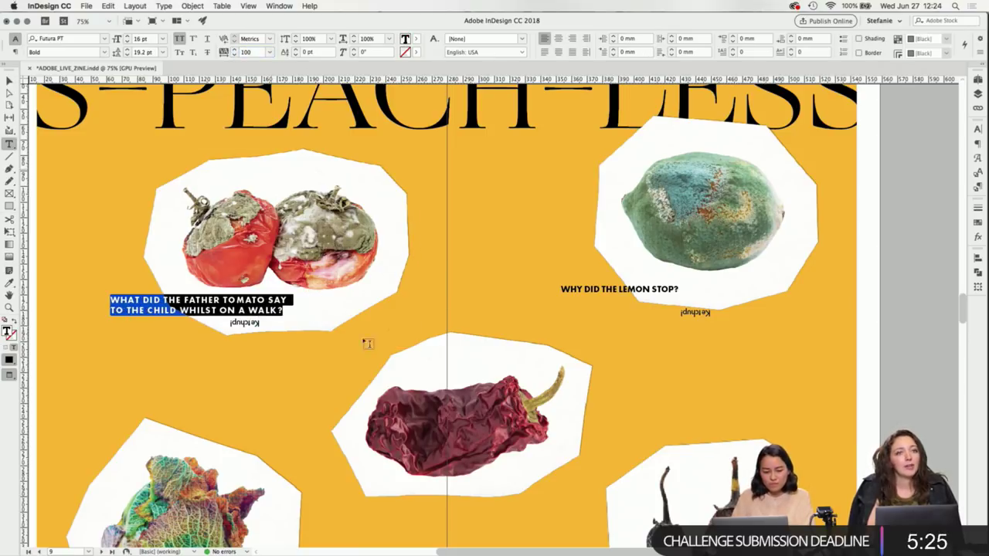
pyautogui.press('Right')
pyautogui.tripleClick(647, 290)
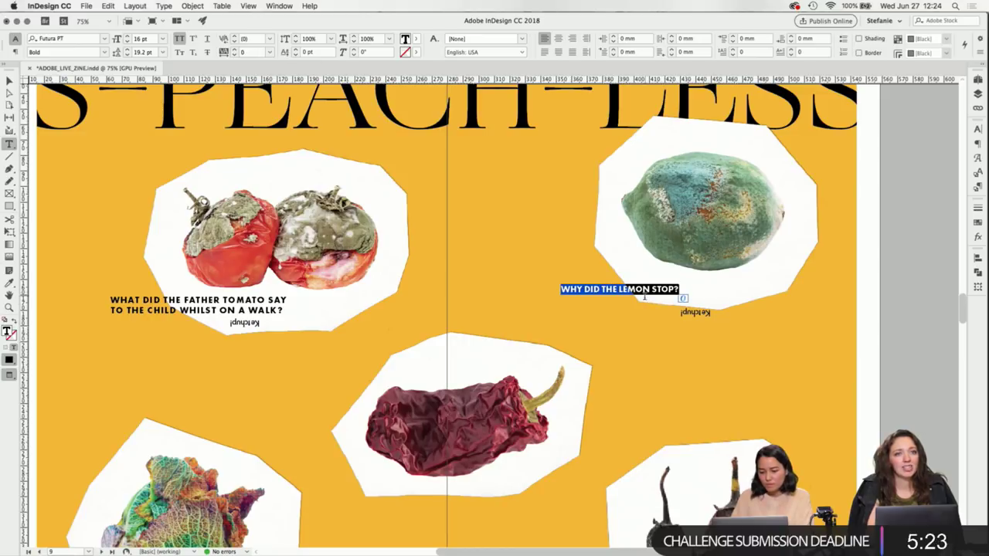
pyautogui.click(233, 51)
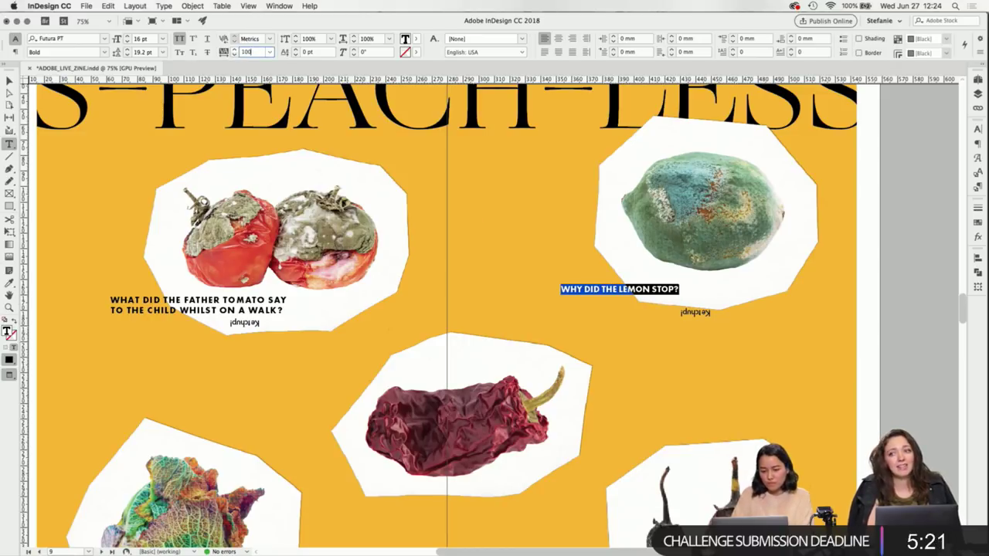
pyautogui.press('Return')
# Fit the lemon caption frame, align it to the lemon's left edge, and raise the answer.
pyautogui.click(9, 80)
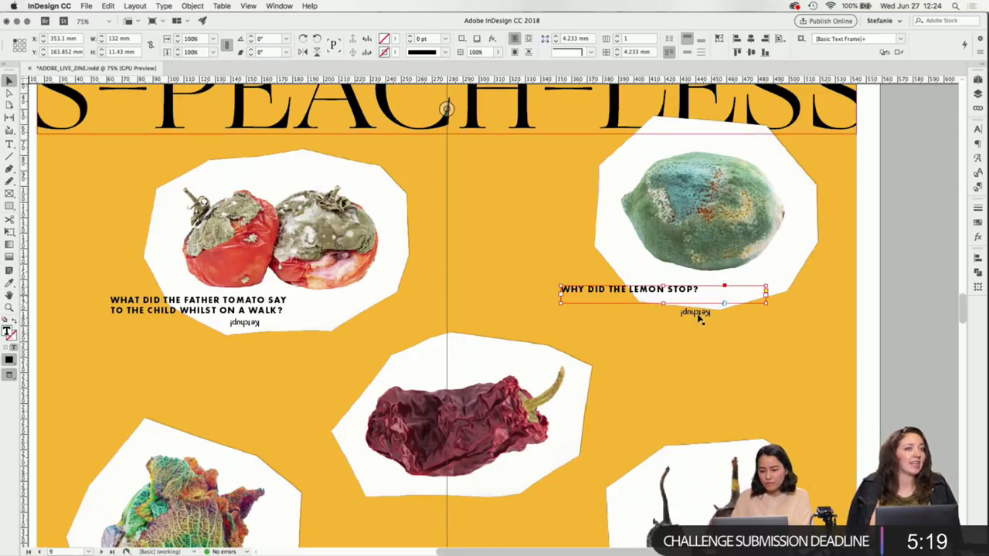
pyautogui.doubleClick(663, 302)
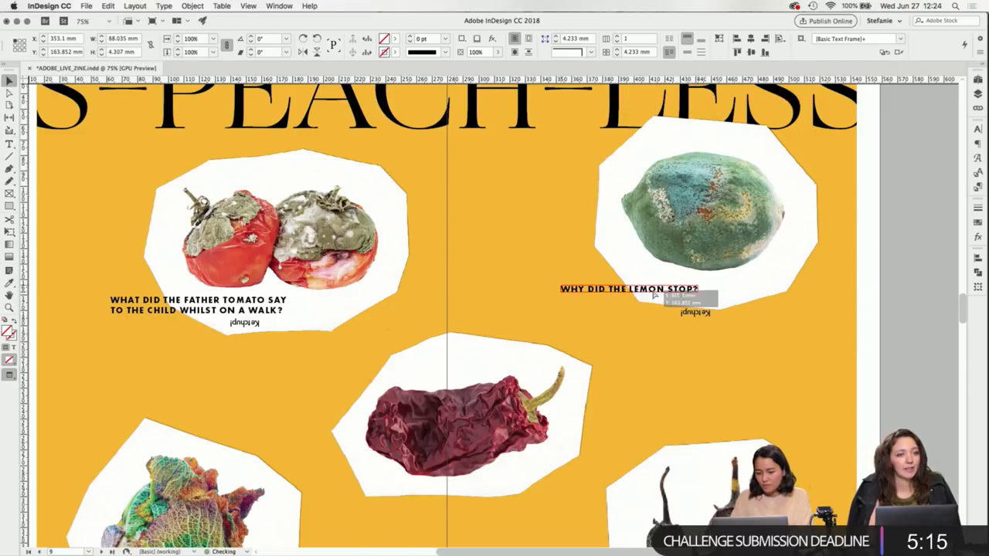
pyautogui.moveTo(648, 297); pyautogui.dragTo(556, 319)
pyautogui.press('super+shift+a')
pyautogui.click(697, 313)
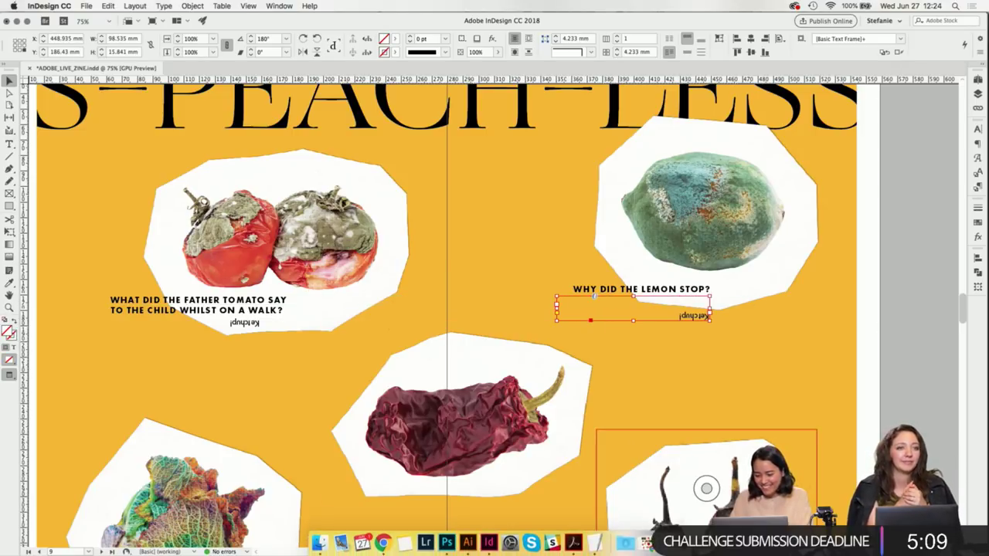
# Replace the lemon's 'Ketchup!' answer with 'Because it ran out of juice.' from the joke list.
pyautogui.click(594, 541)
pyautogui.click(197, 179)
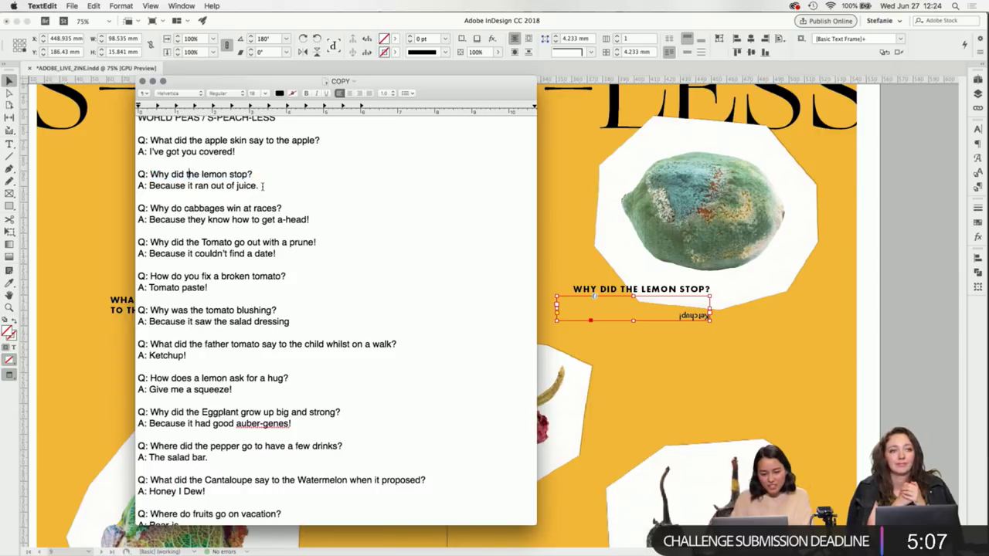
pyautogui.moveTo(263, 186); pyautogui.dragTo(146, 180)
pyautogui.press('super+c')
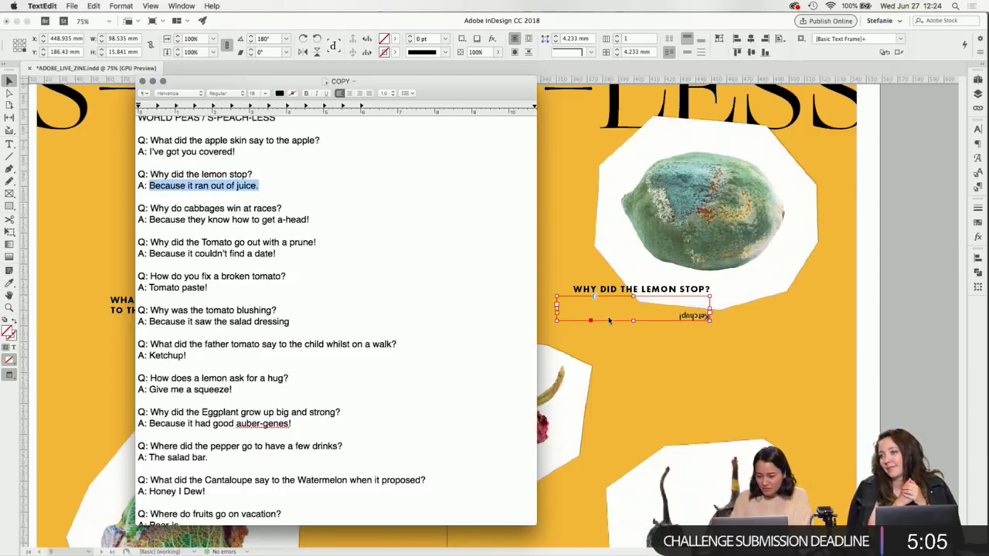
pyautogui.click(608, 320)
pyautogui.doubleClick(608, 316)
pyautogui.press('super+a')
pyautogui.press('super+v')
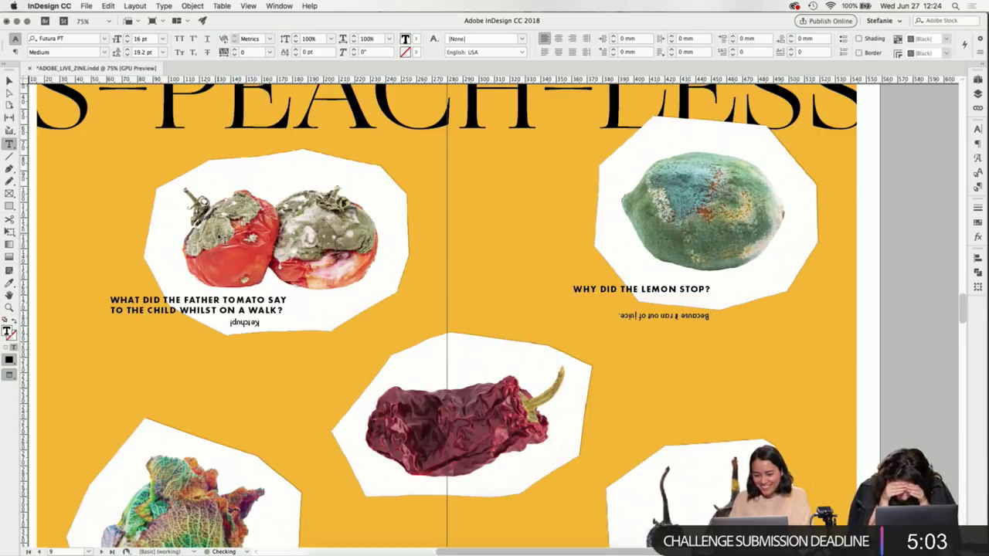
pyautogui.press('Escape')
# Resize the lemon answer frame so it fits tightly around its text.
pyautogui.press('super+2')
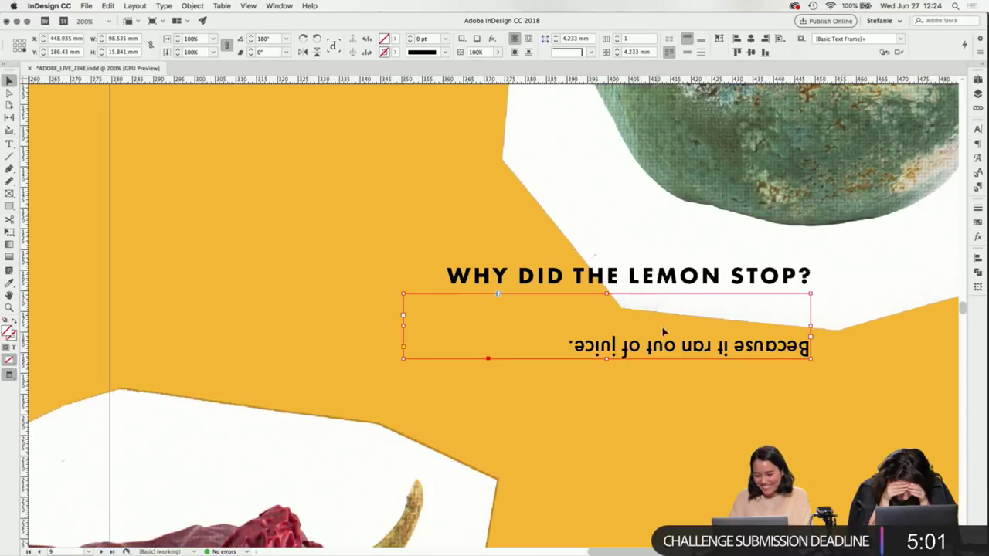
pyautogui.hscroll(1, 596, 353)
pyautogui.moveTo(598, 359); pyautogui.dragTo(436, 316)
pyautogui.doubleClick(395, 301)
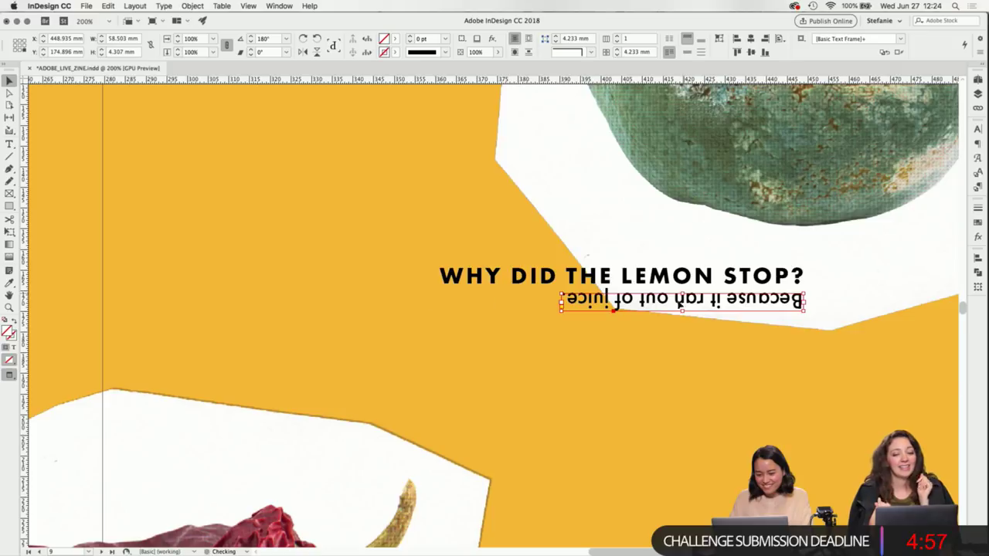
pyautogui.scroll(-2, 677, 312)
pyautogui.hscroll(3, 670, 316)
pyautogui.moveTo(591, 311); pyautogui.dragTo(594, 314)
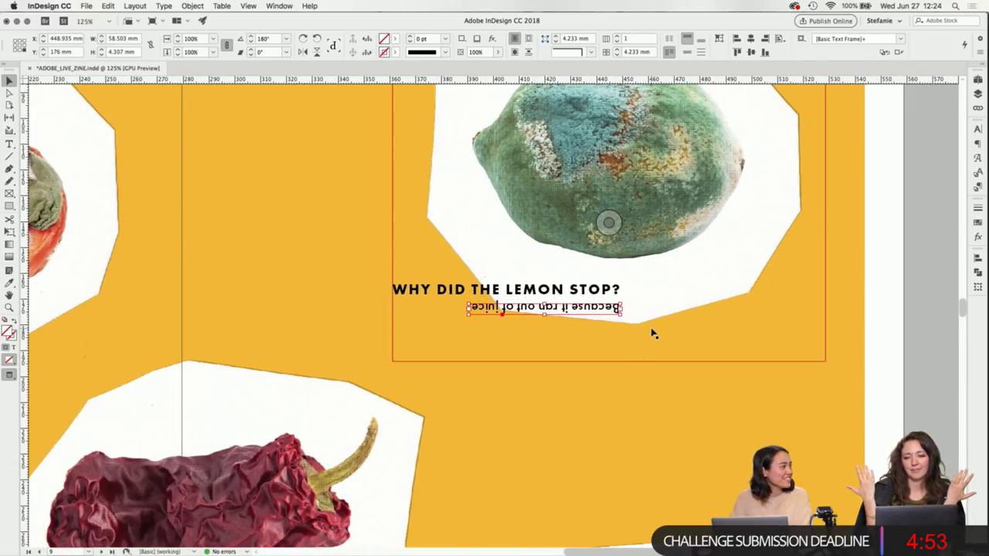
# Nudge the lemon question and answer frames up slightly into place.
pyautogui.click(636, 353)
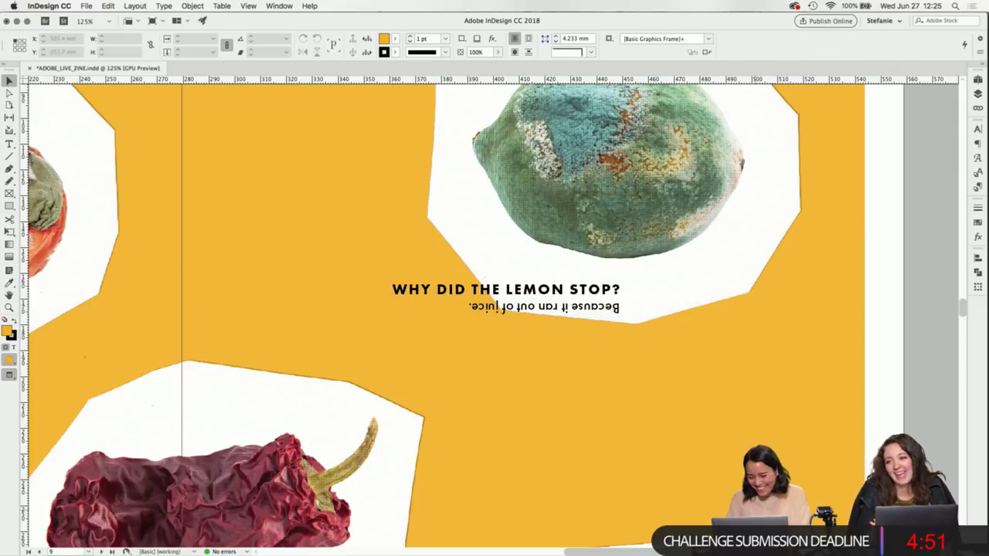
pyautogui.click(618, 305)
pyautogui.keyDown('shift'); pyautogui.click(617, 288); pyautogui.keyUp('shift')
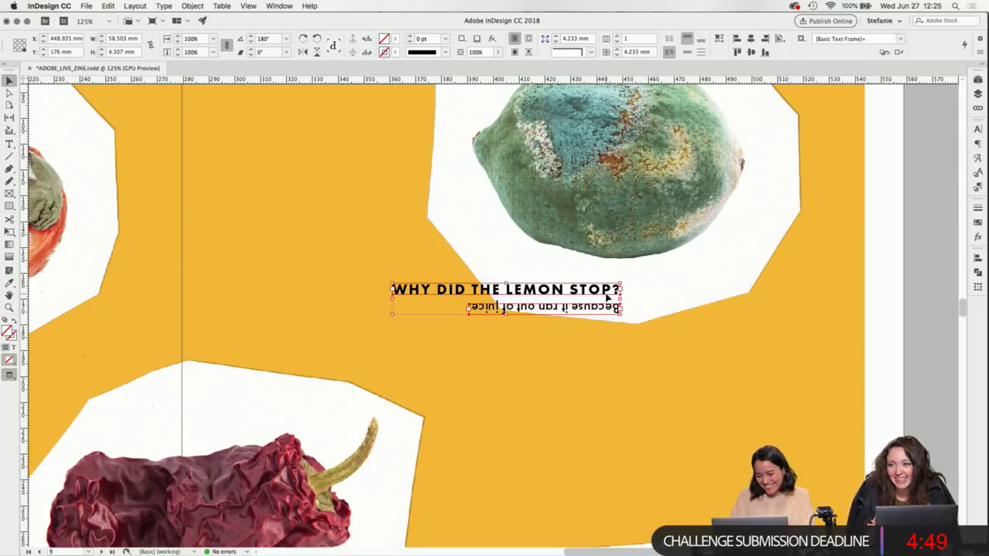
pyautogui.moveTo(618, 288)
pyautogui.mouseDown()
pyautogui.moveTo(610, 292)
pyautogui.moveTo(617, 284)
pyautogui.mouseUp()
pyautogui.click(690, 387)
# Move the lemon question and answer frames left to sit beneath the mouldy lemon.
pyautogui.click(607, 332)
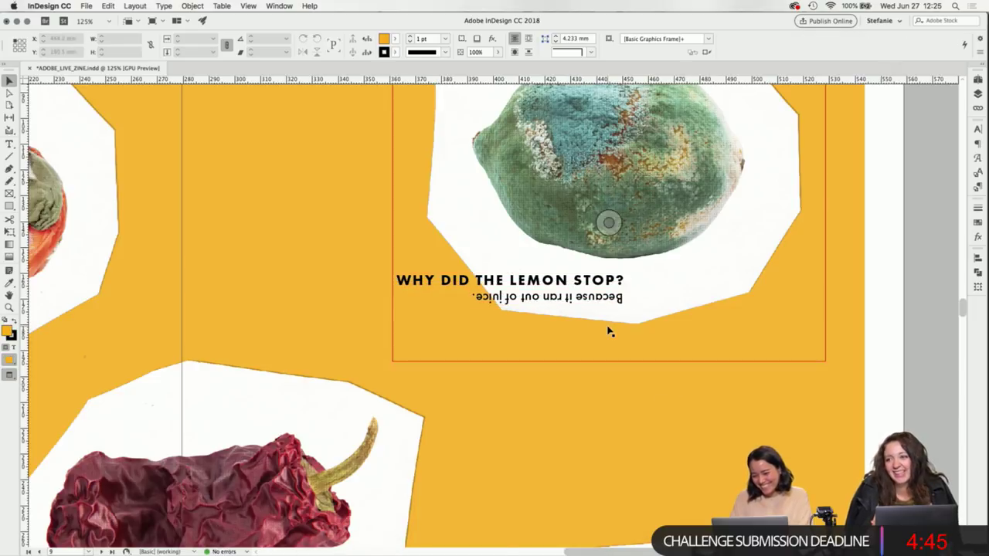
pyautogui.scroll(-1, 607, 331)
pyautogui.click(596, 305)
pyautogui.keyDown('shift'); pyautogui.click(587, 289); pyautogui.keyUp('shift')
pyautogui.scroll(-1, 600, 303)
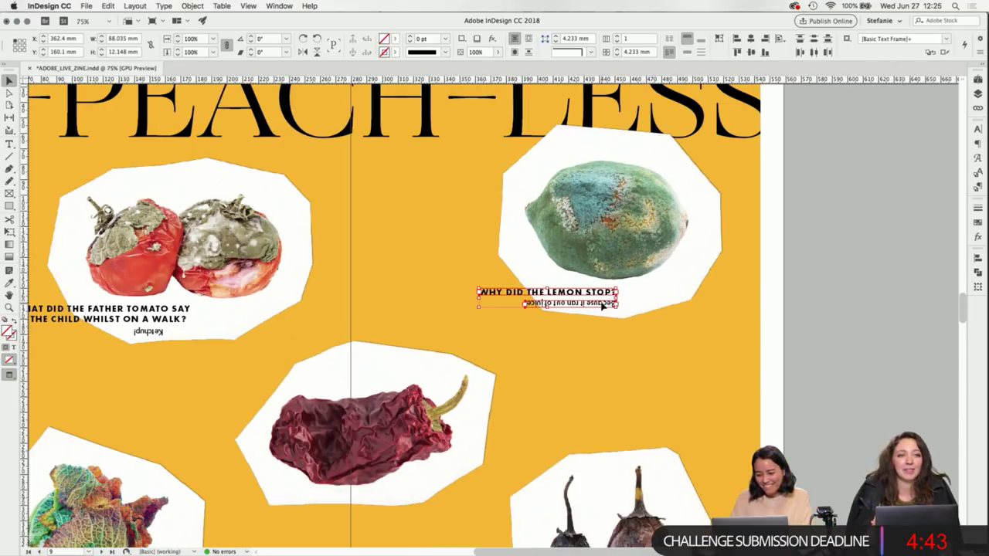
pyautogui.moveTo(600, 304); pyautogui.dragTo(560, 302)
pyautogui.click(605, 366)
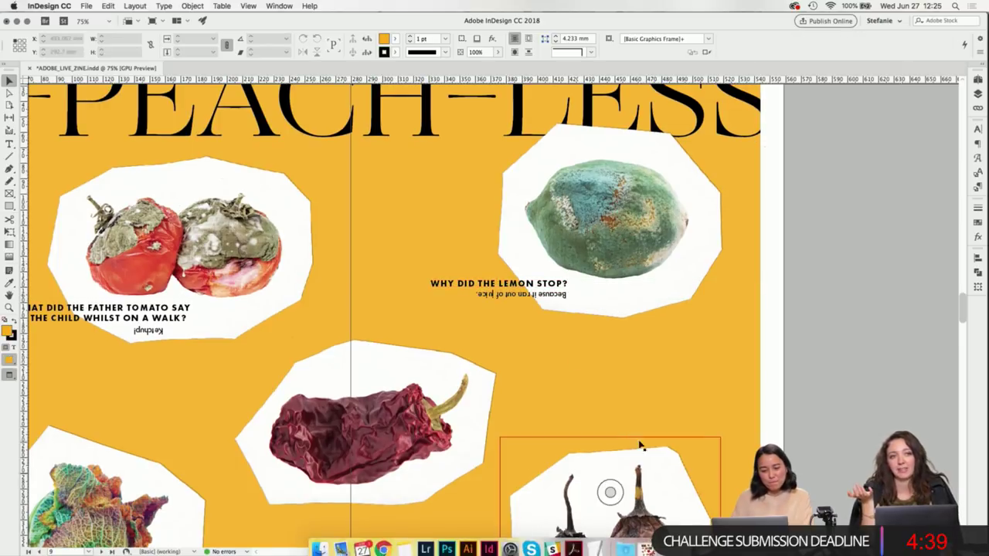
pyautogui.scroll(-1, 628, 433)
pyautogui.scroll(-2, 628, 433)
# Save the zine, then duplicate the lemon caption frames below the cabbage cutout.
pyautogui.press('super+s')
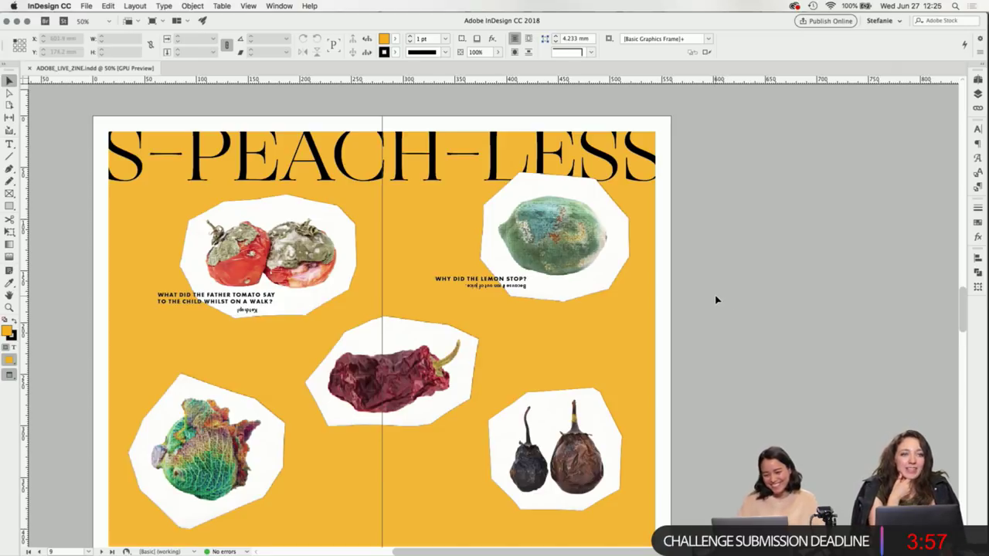
pyautogui.scroll(-3, 715, 298)
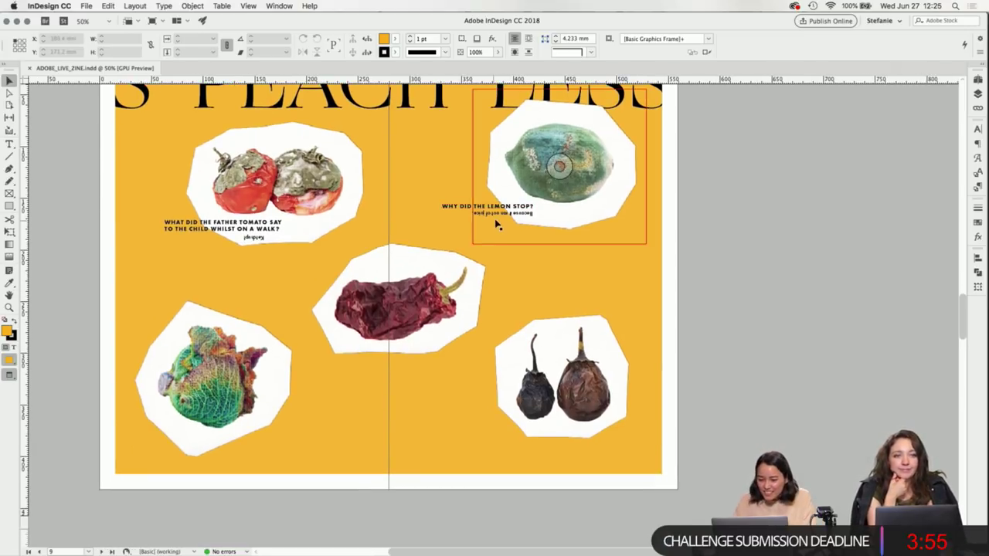
pyautogui.click(498, 210)
pyautogui.moveTo(499, 210); pyautogui.dragTo(258, 441)
# Change the copied question to 'WHY DO CABBAGES WIN AT RACES?', fit its frame, and align the answer beneath.
pyautogui.click(281, 466)
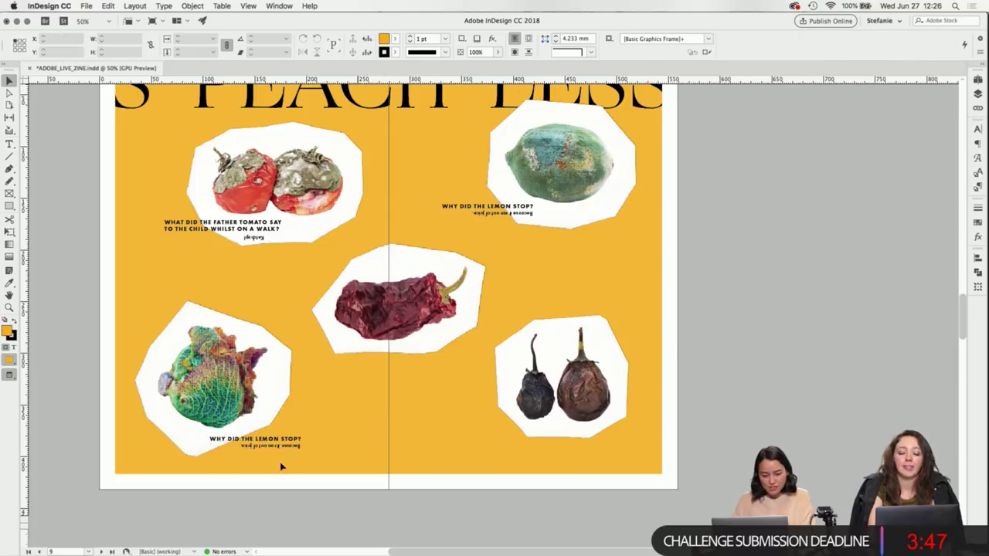
pyautogui.press('super+1')
pyautogui.click(593, 545)
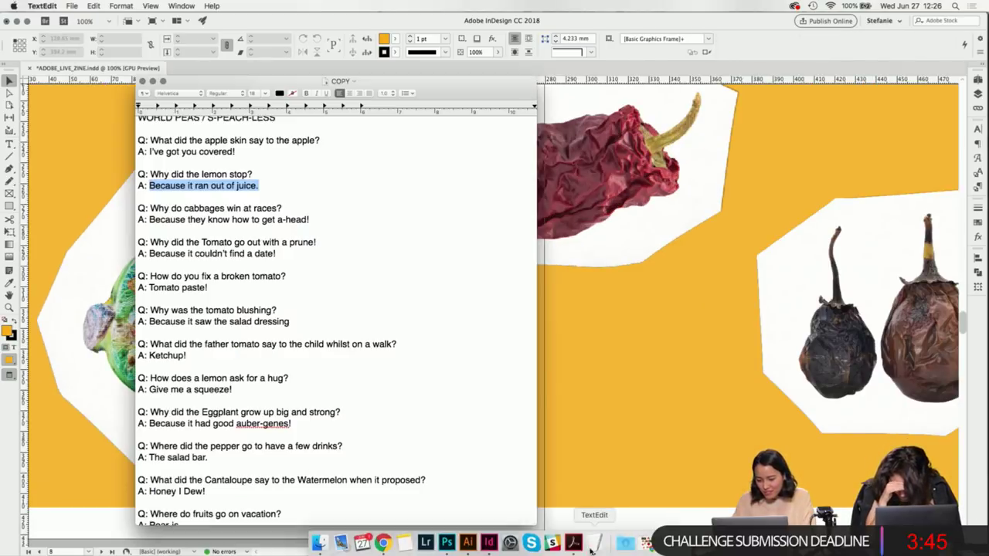
pyautogui.moveTo(282, 208); pyautogui.dragTo(159, 207)
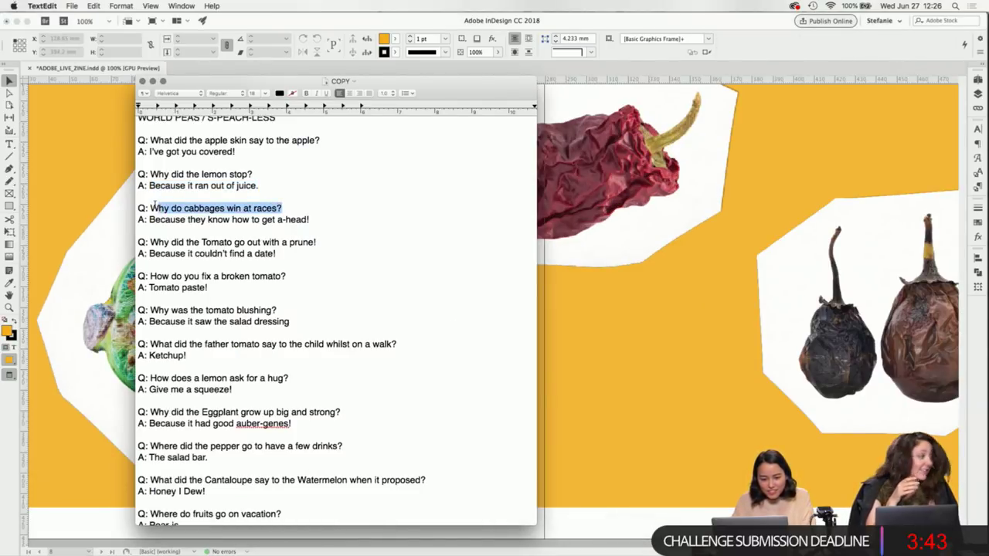
pyautogui.click(609, 448)
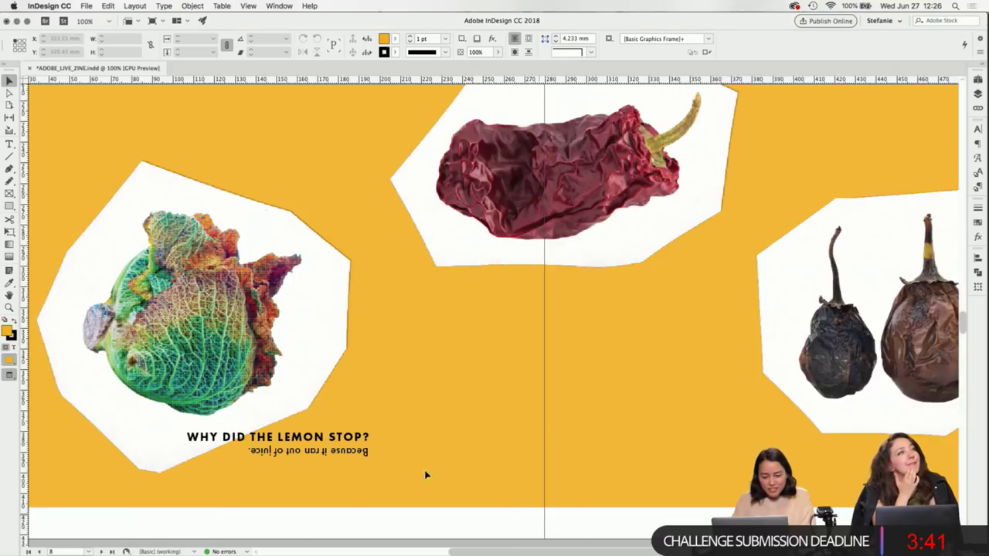
pyautogui.tripleClick(317, 437)
pyautogui.write('WHY DO CABBAGES WIN AT')
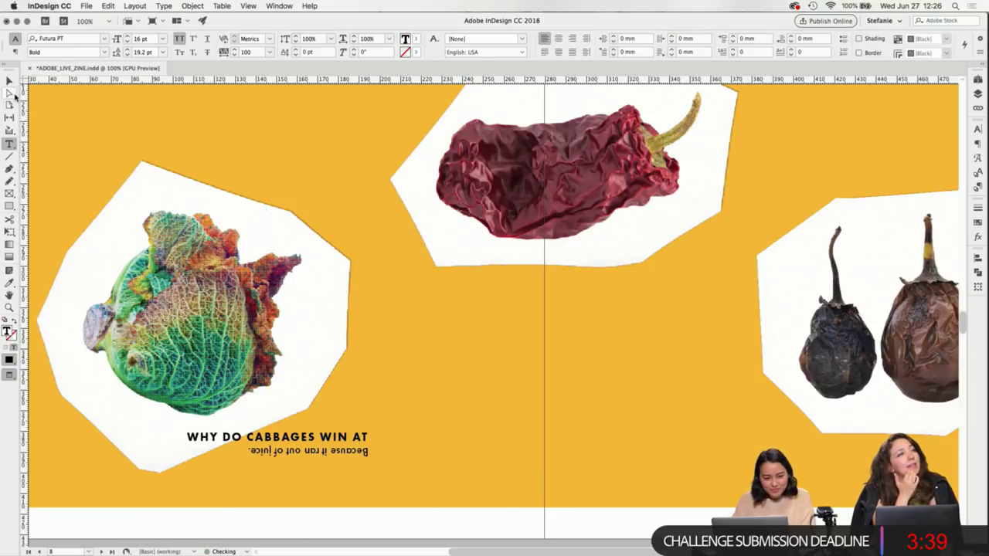
pyautogui.press('Escape')
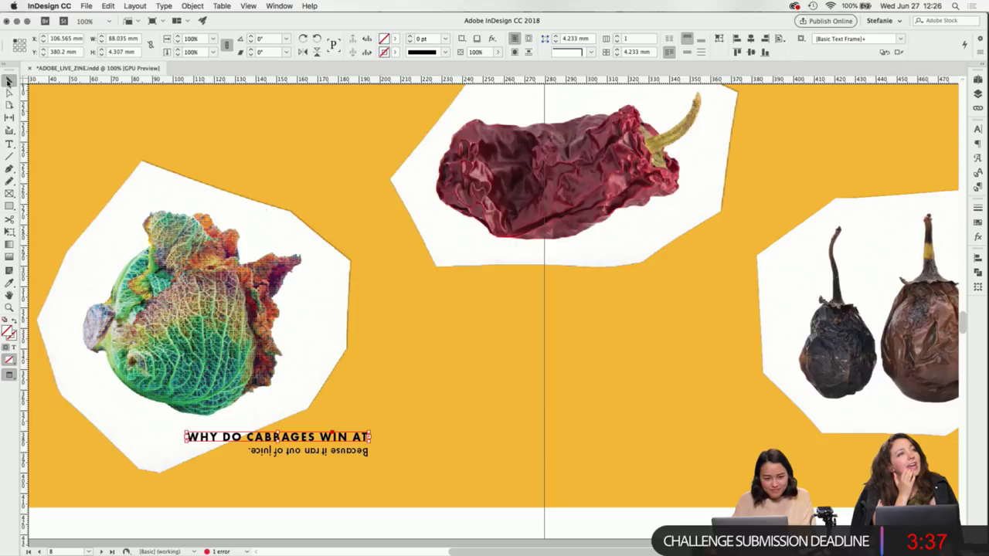
pyautogui.doubleClick(371, 434)
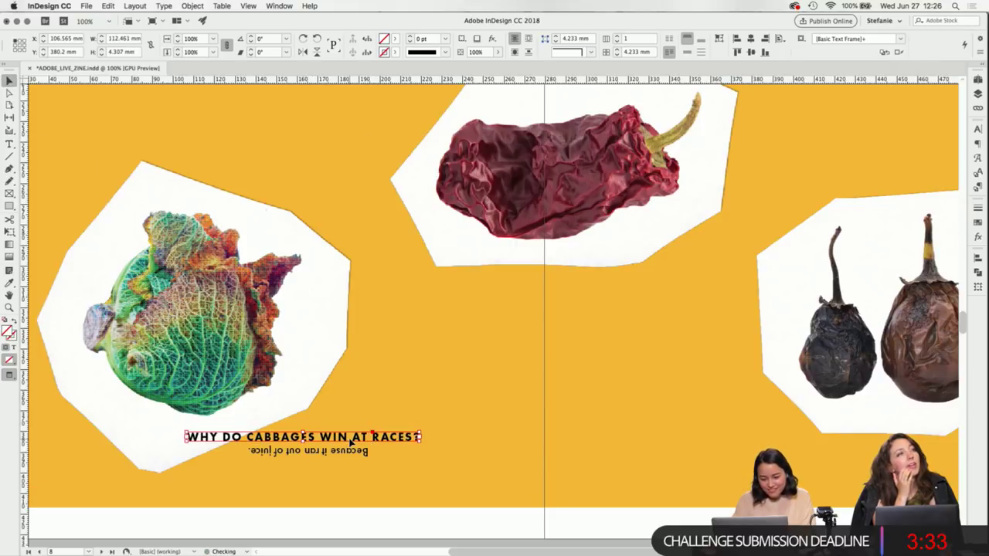
pyautogui.click(379, 499)
pyautogui.click(347, 446)
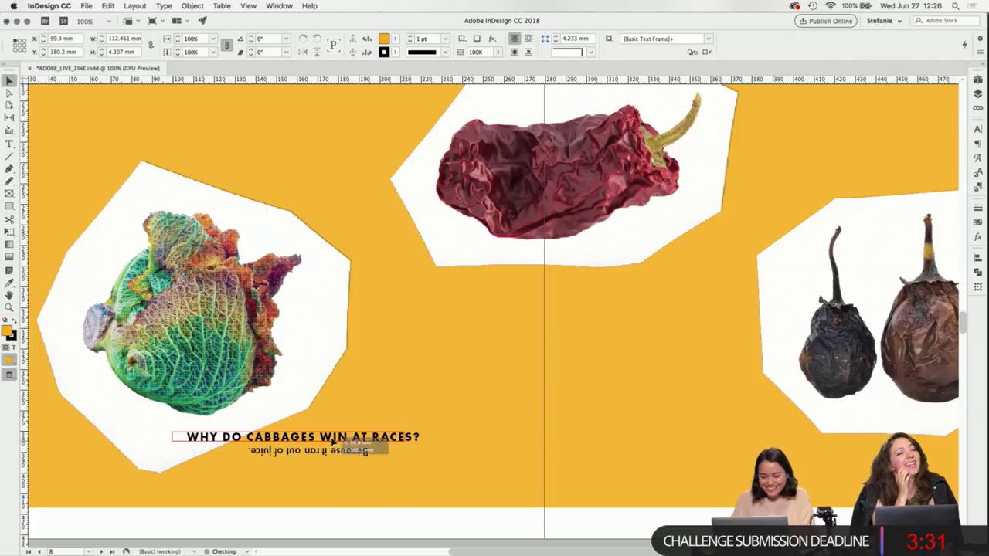
pyautogui.moveTo(356, 458); pyautogui.dragTo(384, 458)
# Replace the upside-down answer with 'Because they know how to get a-head!' and fit its frame.
pyautogui.click(593, 547)
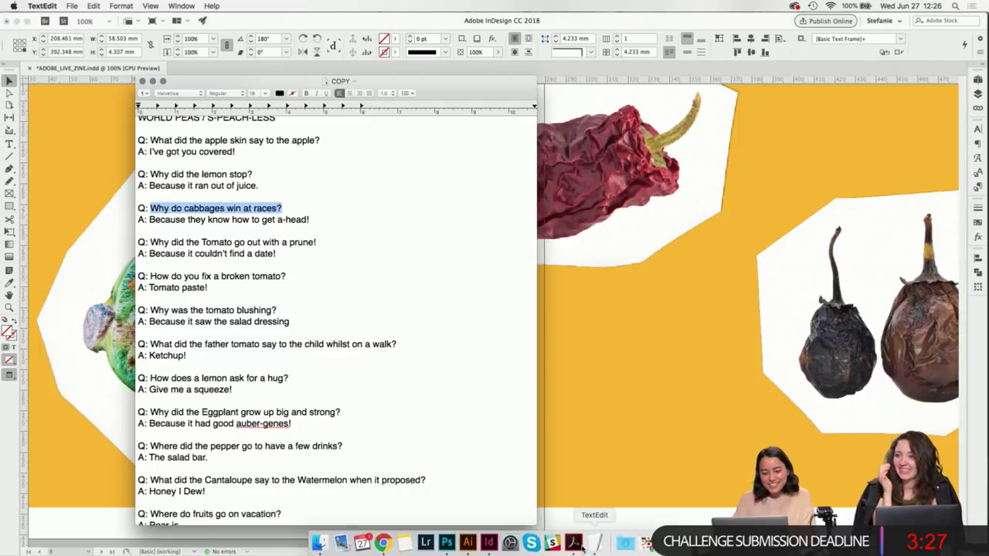
pyautogui.moveTo(313, 221); pyautogui.dragTo(149, 221)
pyautogui.press('super+c')
pyautogui.press('super+Tab')
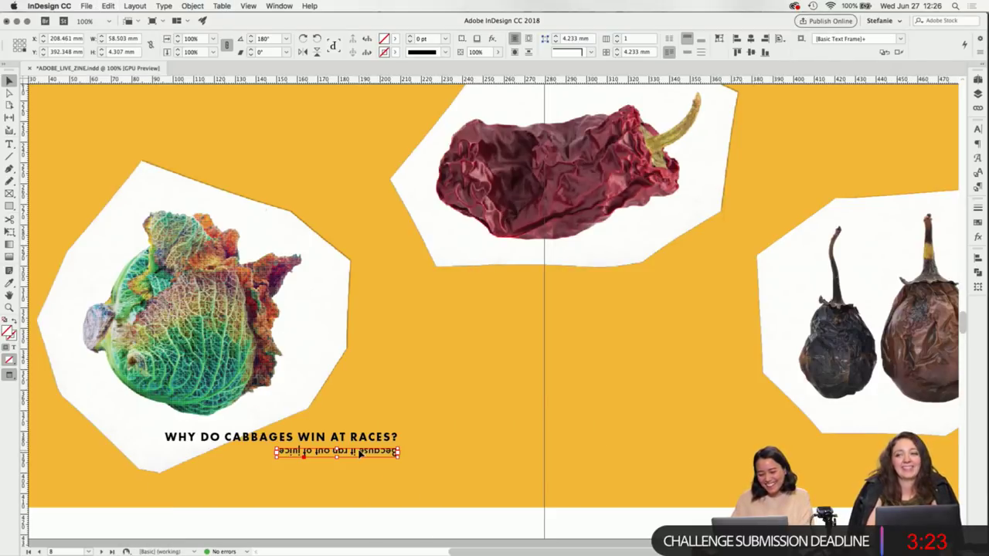
pyautogui.doubleClick(359, 454)
pyautogui.moveTo(398, 451); pyautogui.dragTo(274, 452)
pyautogui.press('super+v')
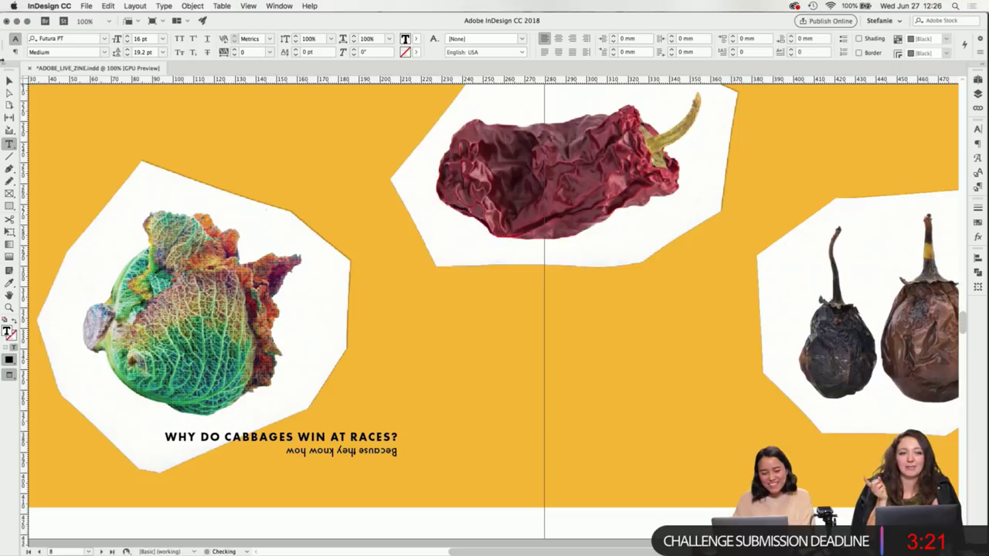
pyautogui.click(9, 80)
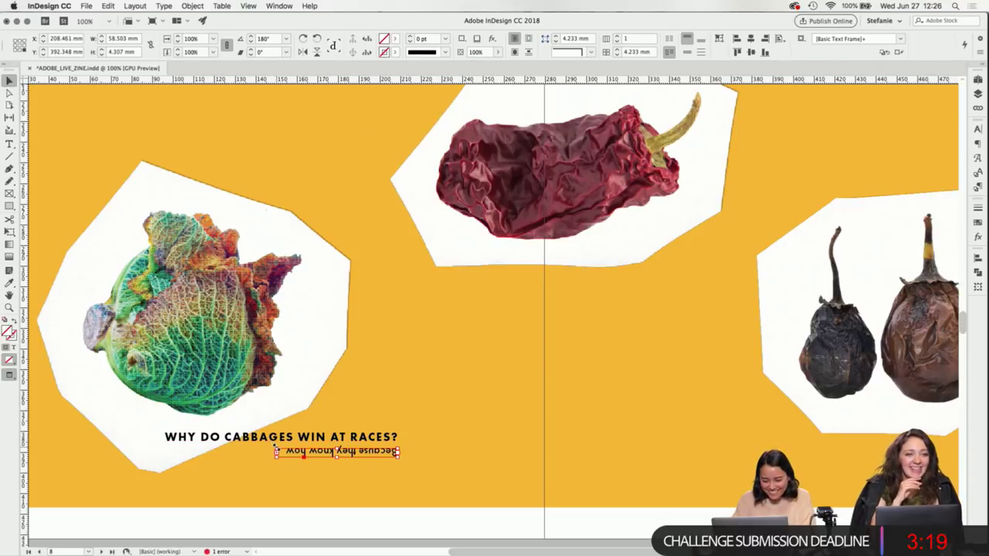
pyautogui.doubleClick(276, 448)
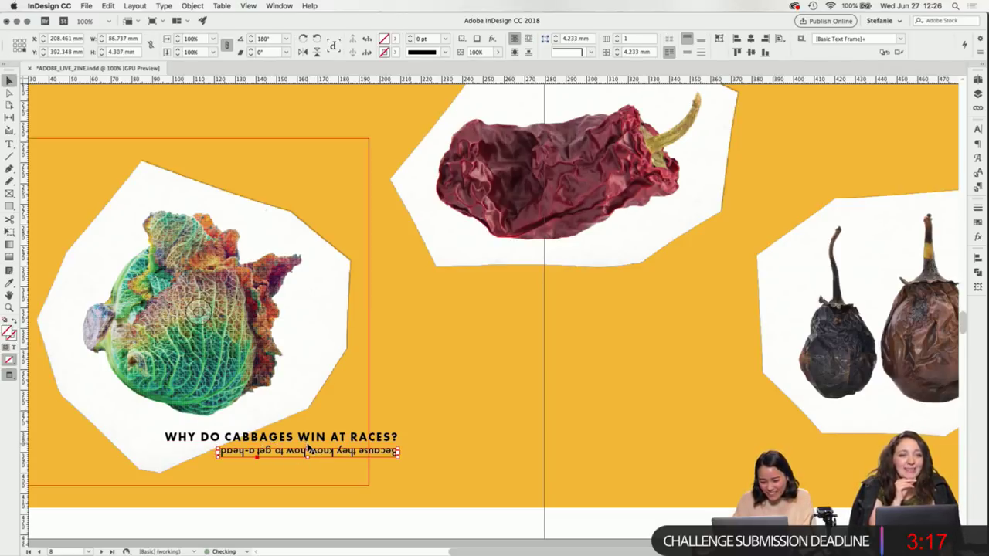
pyautogui.click(438, 479)
pyautogui.scroll(-3, 437, 477)
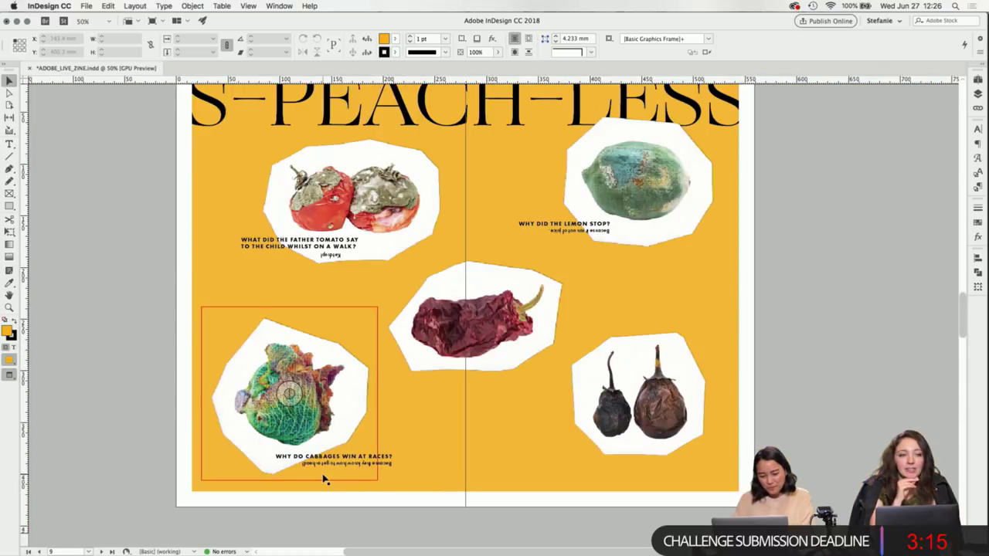
# Shift the cabbage question and answer frames slightly left.
pyautogui.scroll(3, 324, 476)
pyautogui.click(399, 449)
pyautogui.moveTo(399, 449)
pyautogui.mouseDown()
pyautogui.moveTo(370, 444)
pyautogui.moveTo(390, 452)
pyautogui.mouseUp()
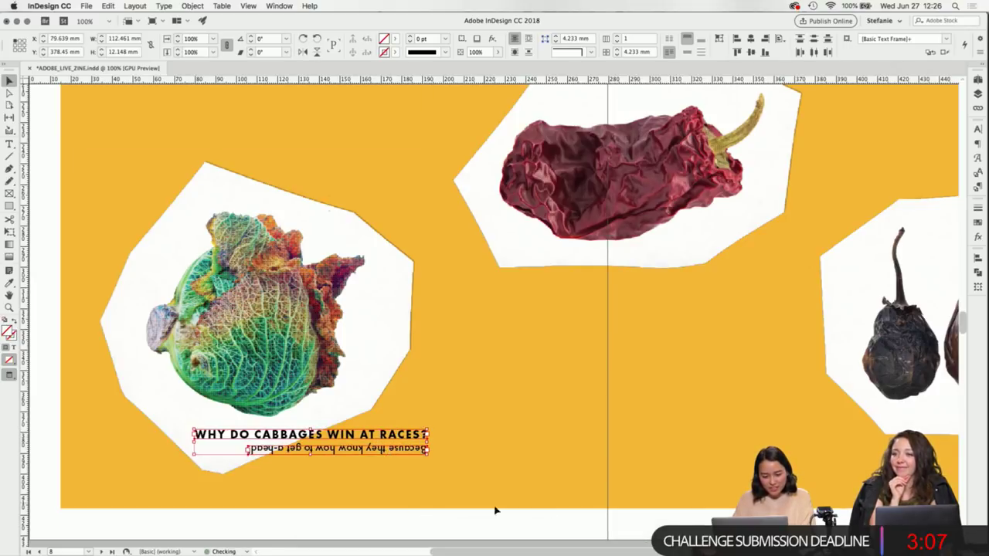
pyautogui.click(523, 517)
# Duplicate the cabbage caption frames beneath the eggplants on the right page.
pyautogui.scroll(-1, 403, 437)
pyautogui.hscroll(4, 403, 437)
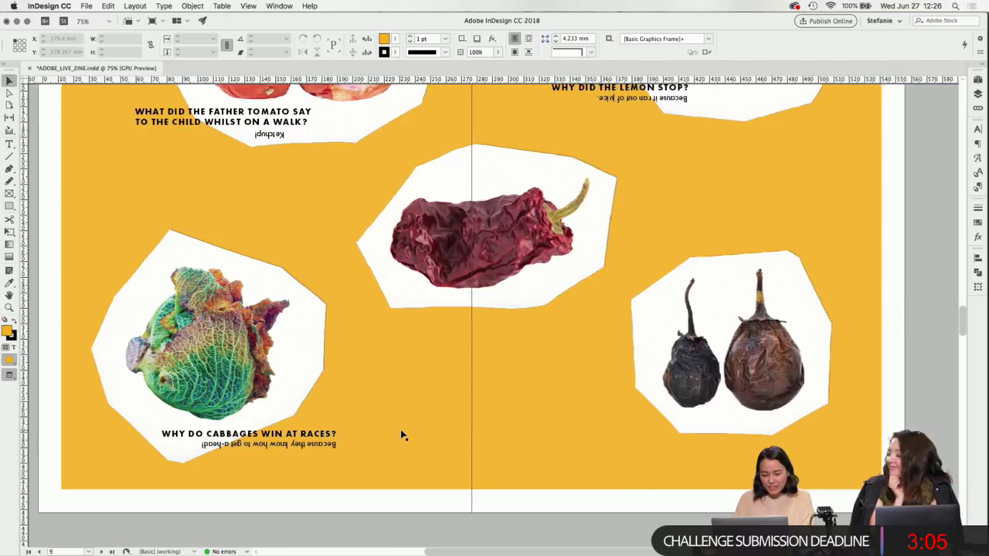
pyautogui.scroll(1, 232, 448)
pyautogui.click(241, 465)
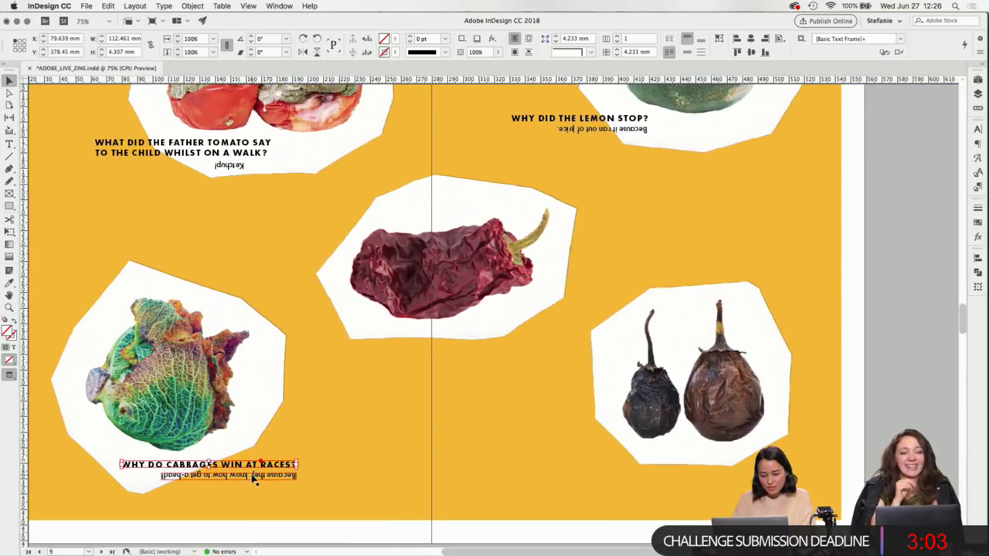
pyautogui.hscroll(2, 338, 374)
pyautogui.moveTo(193, 467); pyautogui.dragTo(578, 448)
pyautogui.click(629, 497)
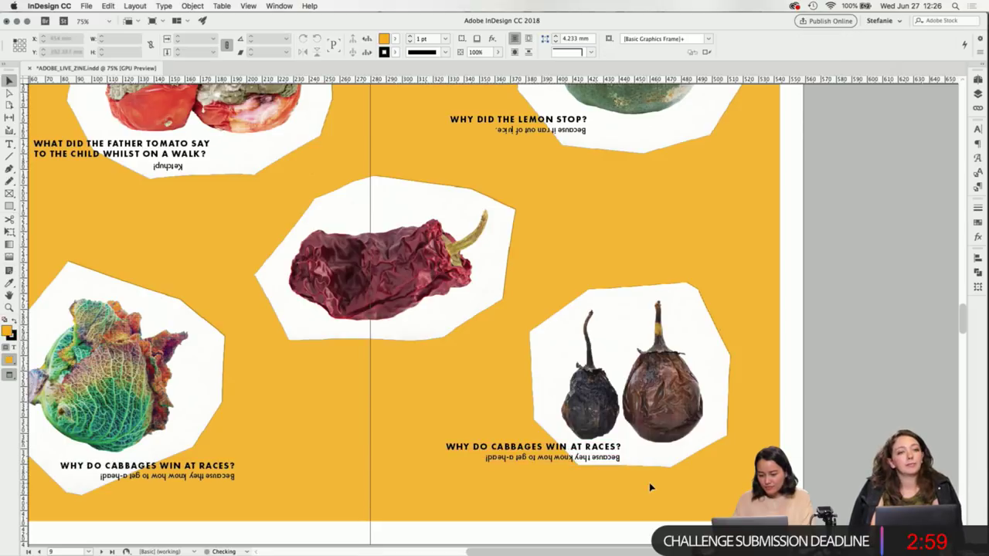
pyautogui.hscroll(2, 649, 483)
pyautogui.scroll(1, 649, 483)
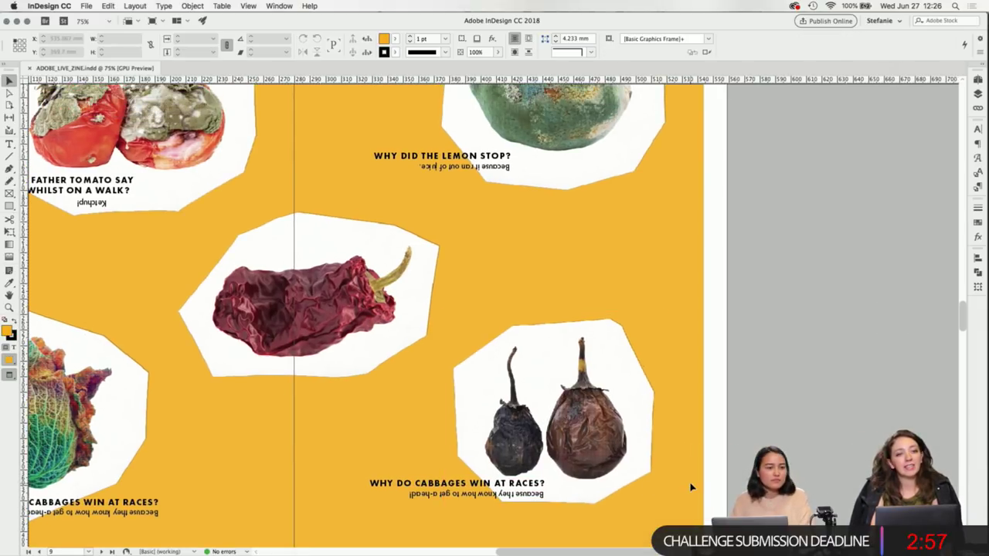
pyautogui.hscroll(-1, 691, 486)
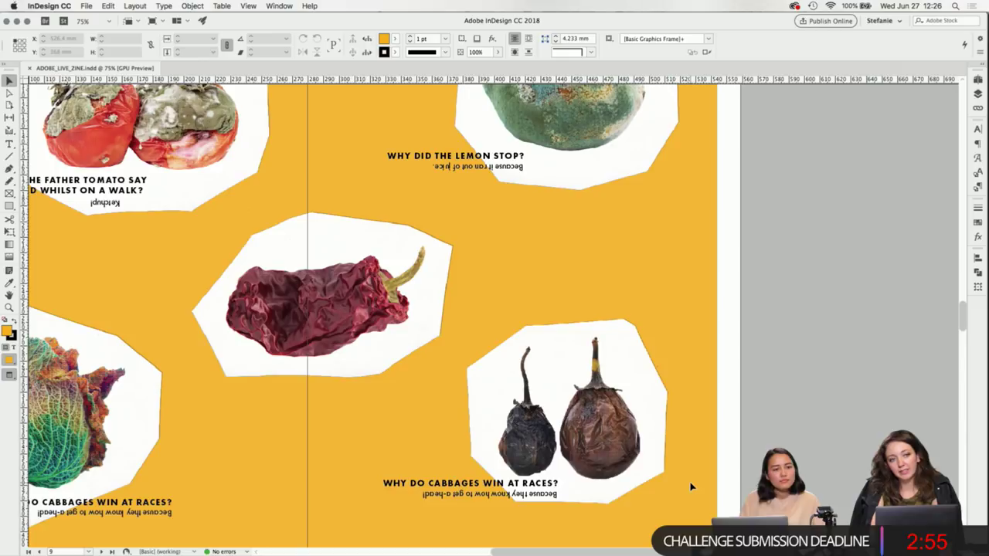
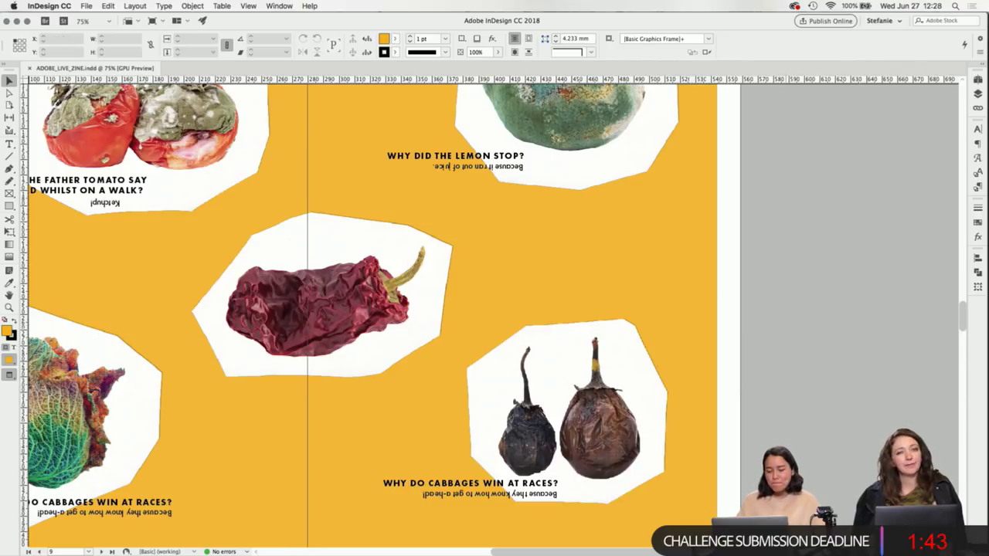
# In TextEdit's COPY document, select the line 'Why did the Eggplant grow up big and strong?'.
pyautogui.scroll(-2, 563, 463)
pyautogui.scroll(4, 563, 477)
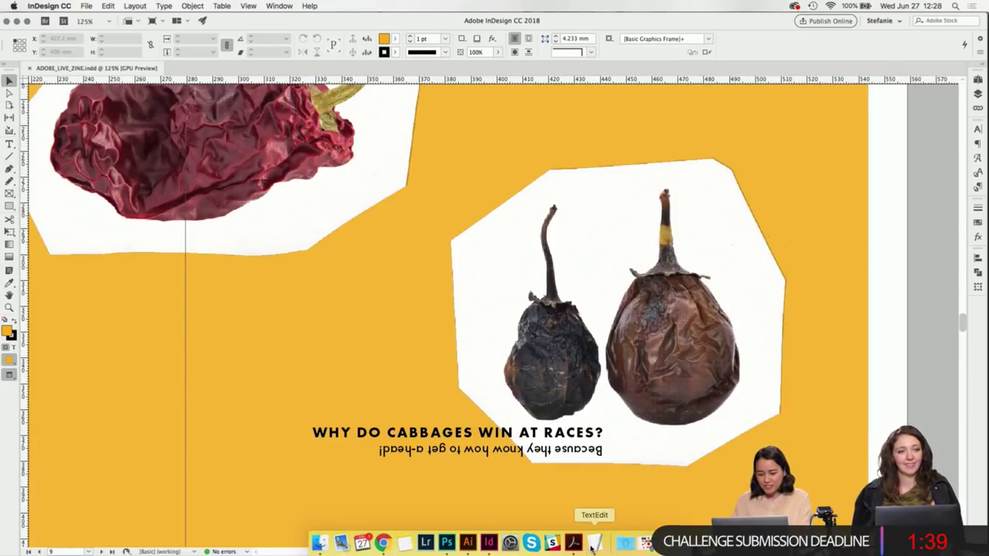
pyautogui.click(592, 546)
pyautogui.click(275, 253)
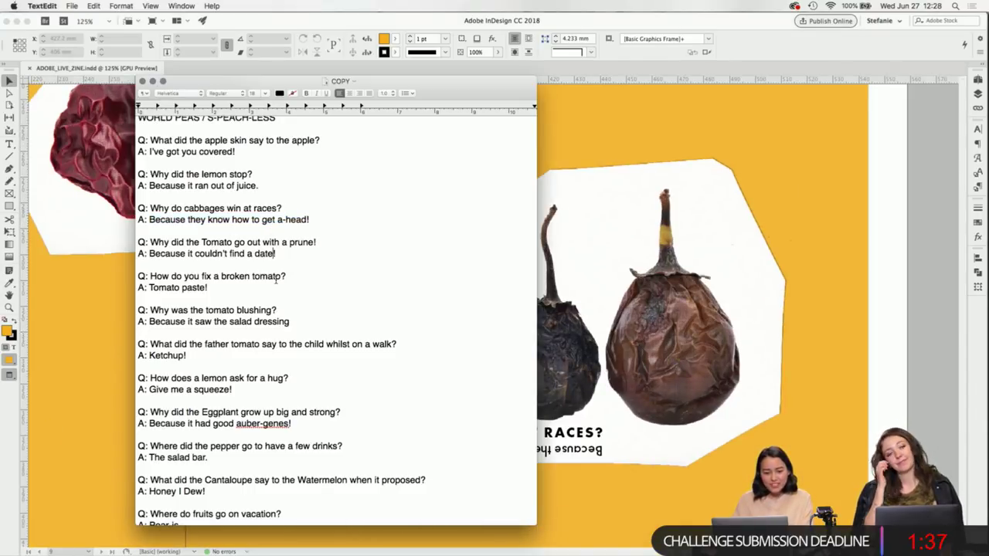
pyautogui.scroll(-1, 300, 338)
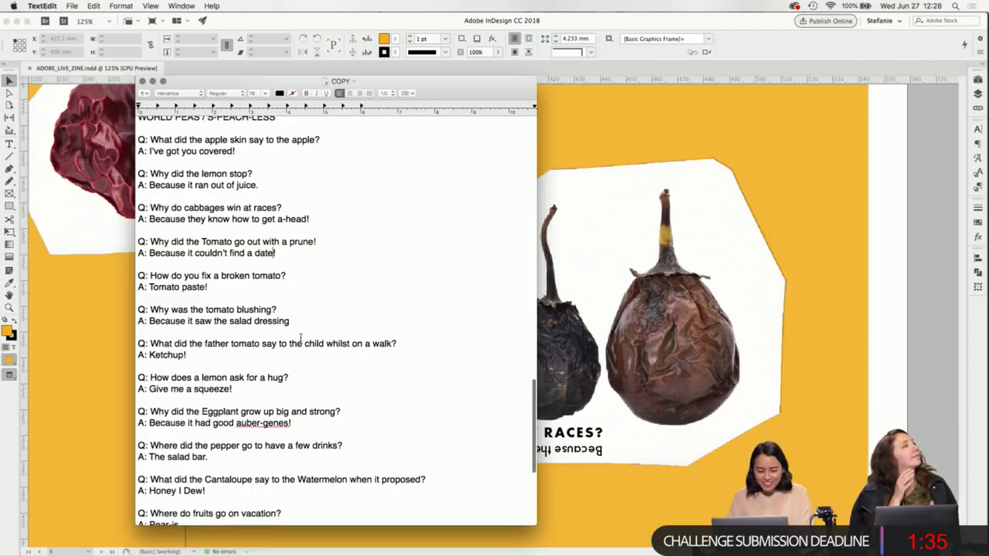
pyautogui.scroll(-3, 285, 336)
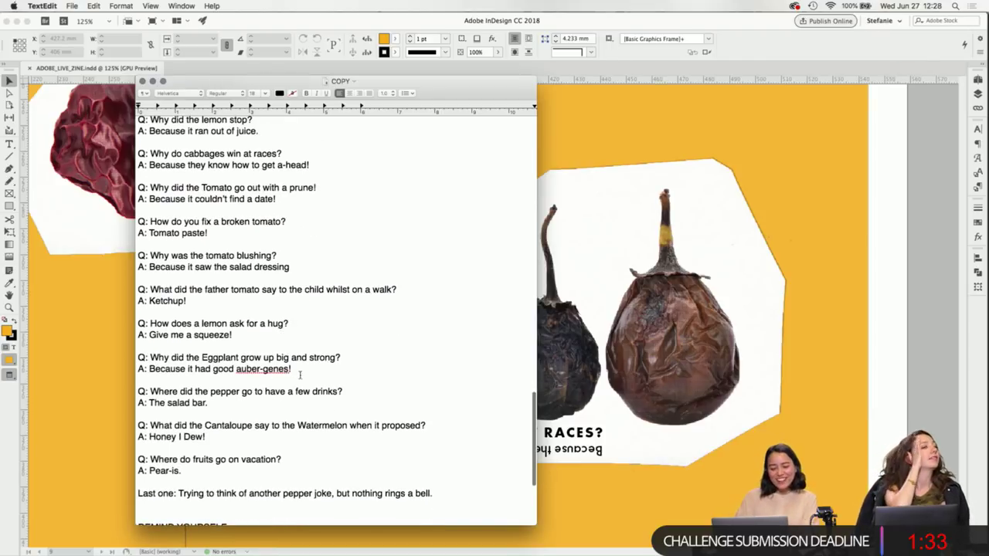
pyautogui.moveTo(350, 358); pyautogui.dragTo(157, 357)
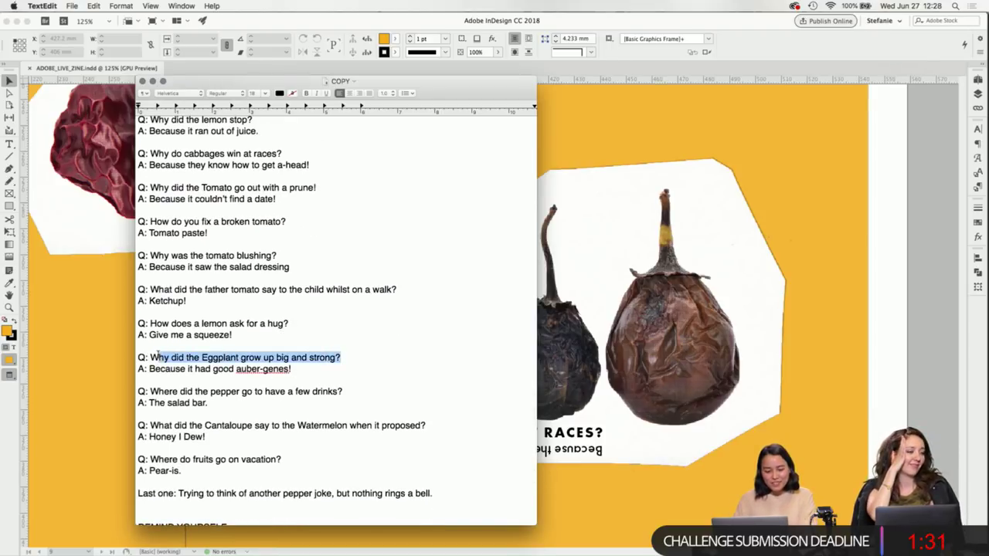
# Paste the eggplant question over the cabbage headline, fit its frame and move it down.
pyautogui.press('super+c')
pyautogui.click(625, 482)
pyautogui.doubleClick(456, 433)
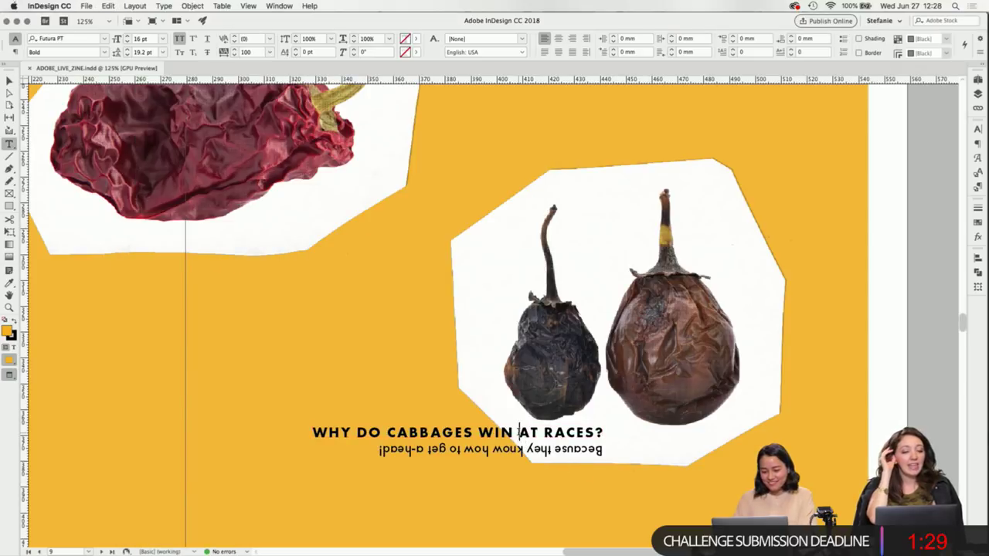
pyautogui.tripleClick(456, 433)
pyautogui.press('super+v')
pyautogui.press('Escape')
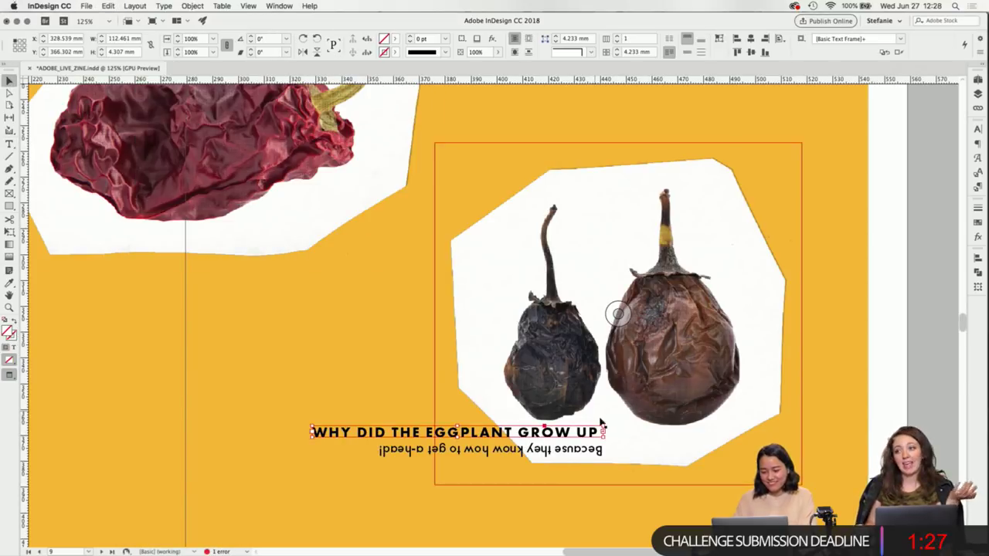
pyautogui.doubleClick(603, 429)
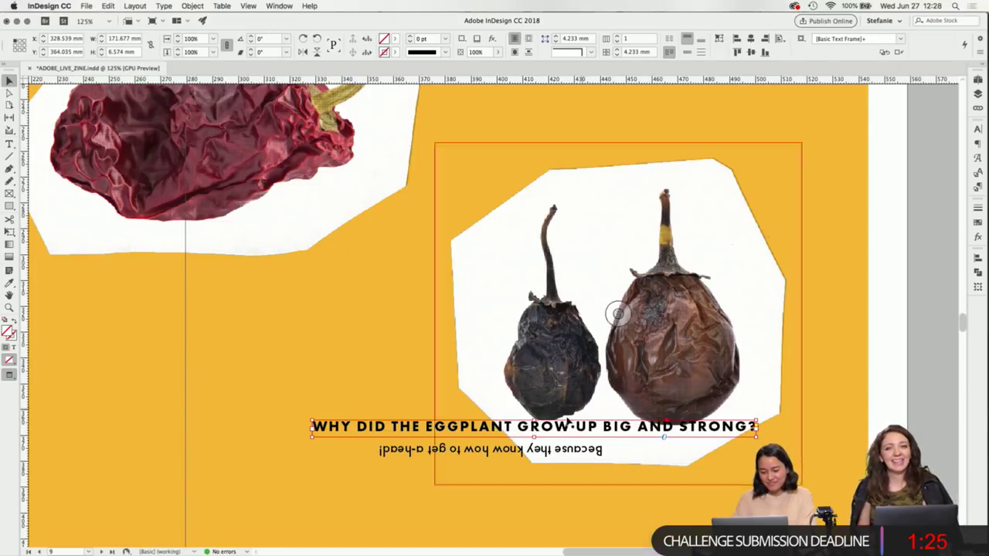
pyautogui.moveTo(535, 421); pyautogui.dragTo(444, 391)
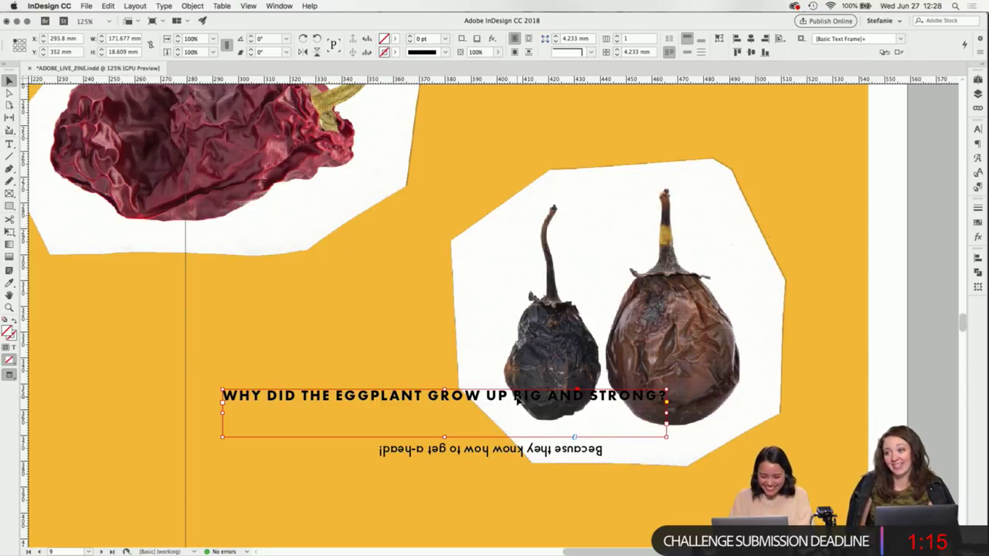
# Break the eggplant question before BIG onto a second line and right-align it.
pyautogui.doubleClick(514, 396)
pyautogui.press('Return')
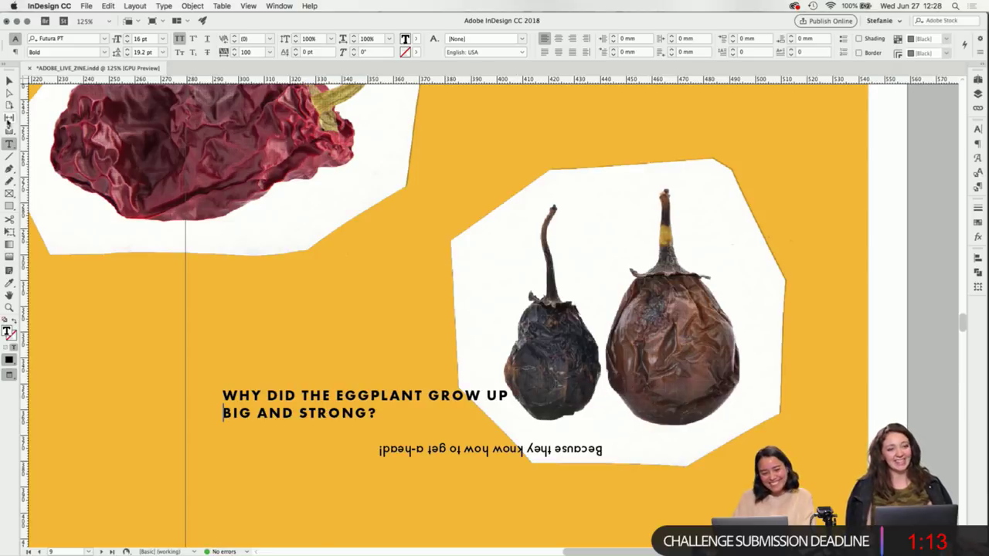
pyautogui.click(10, 82)
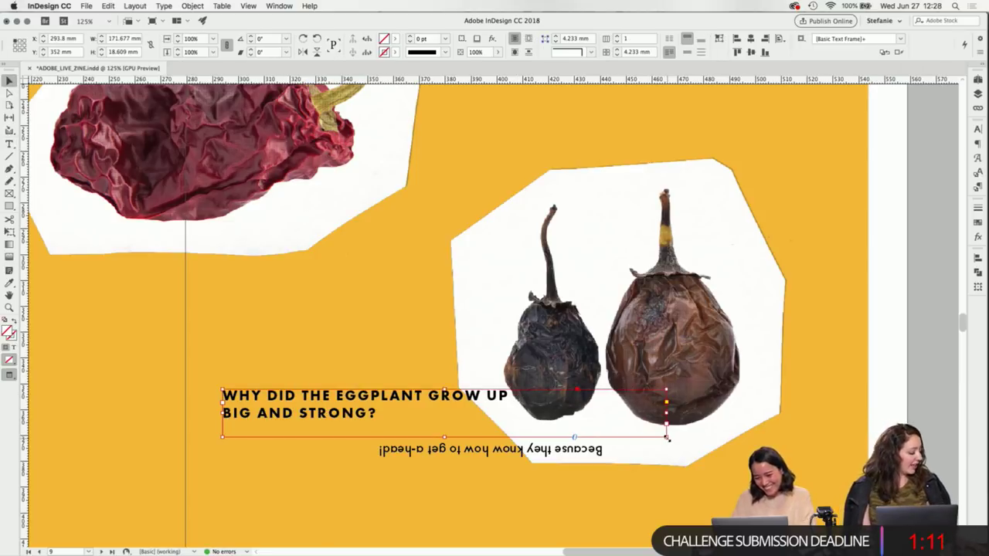
pyautogui.click(978, 144)
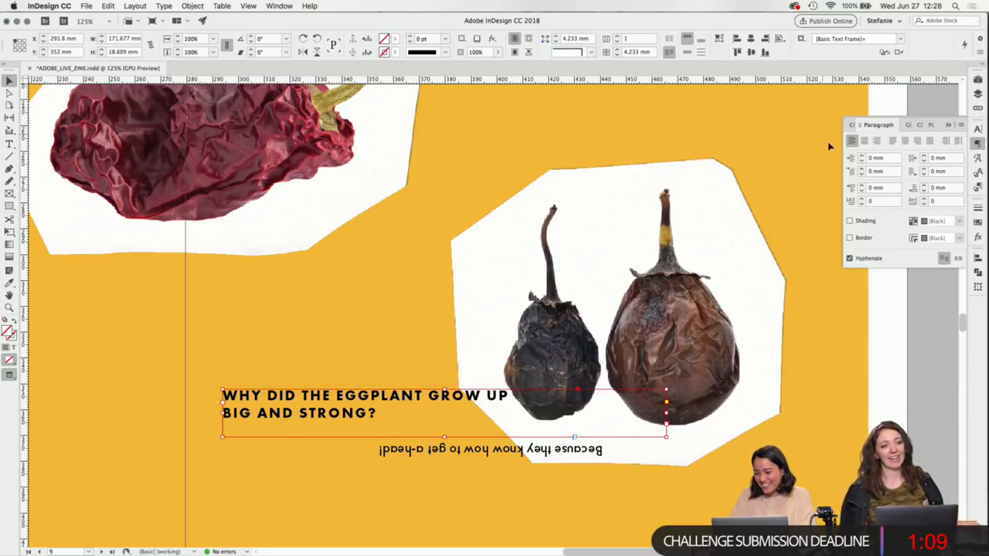
pyautogui.click(878, 141)
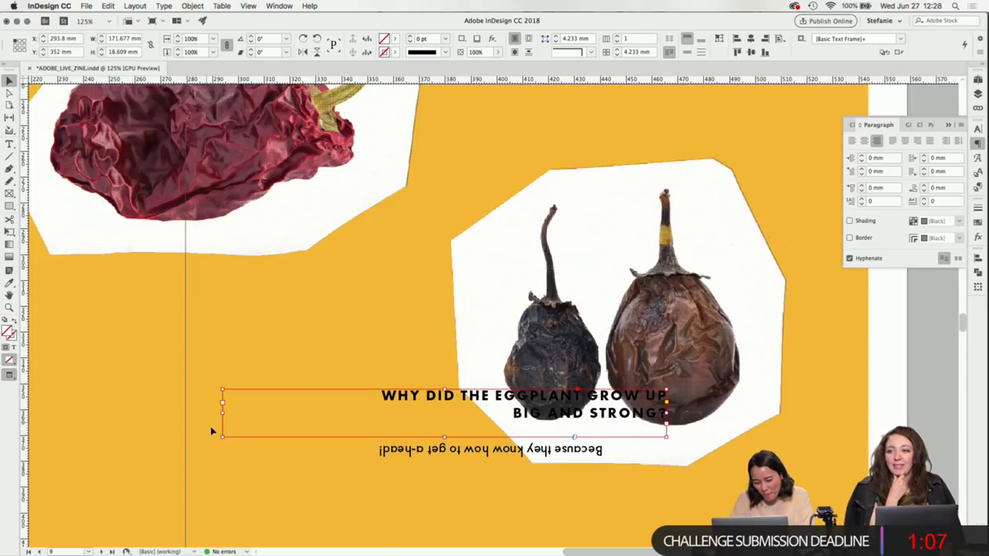
# Move the upside-down answer under the headline and nudge both frames right.
pyautogui.moveTo(521, 454); pyautogui.dragTo(571, 459)
pyautogui.click(580, 487)
pyautogui.keyDown('shift'); pyautogui.click(569, 456); pyautogui.keyUp('shift')
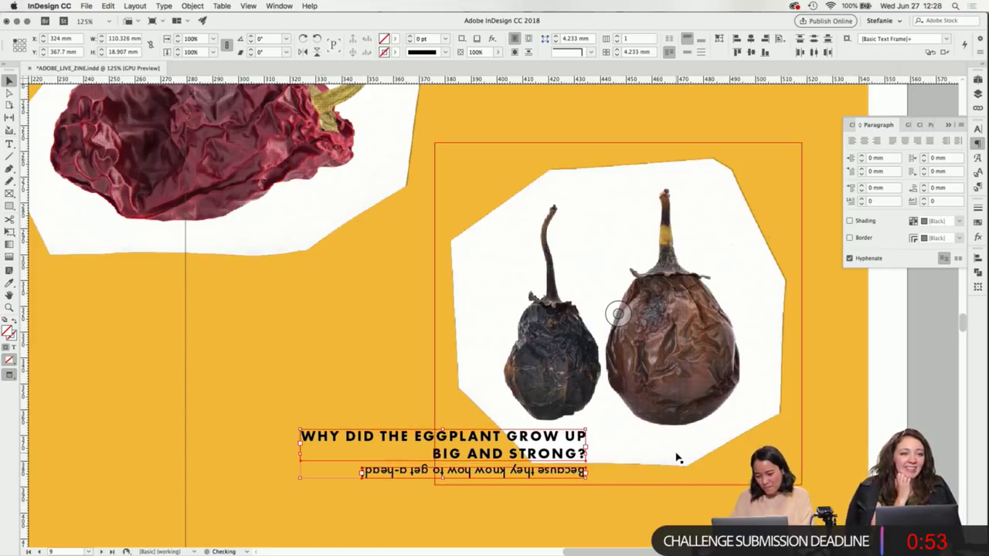
pyautogui.press('Up')
pyautogui.hotkey('shift', 'Right')
pyautogui.hotkey('shift', 'Right')
pyautogui.hotkey('shift', 'Right')
pyautogui.press('Right')
pyautogui.press('Right')
pyautogui.press('Right')
pyautogui.press('Right')
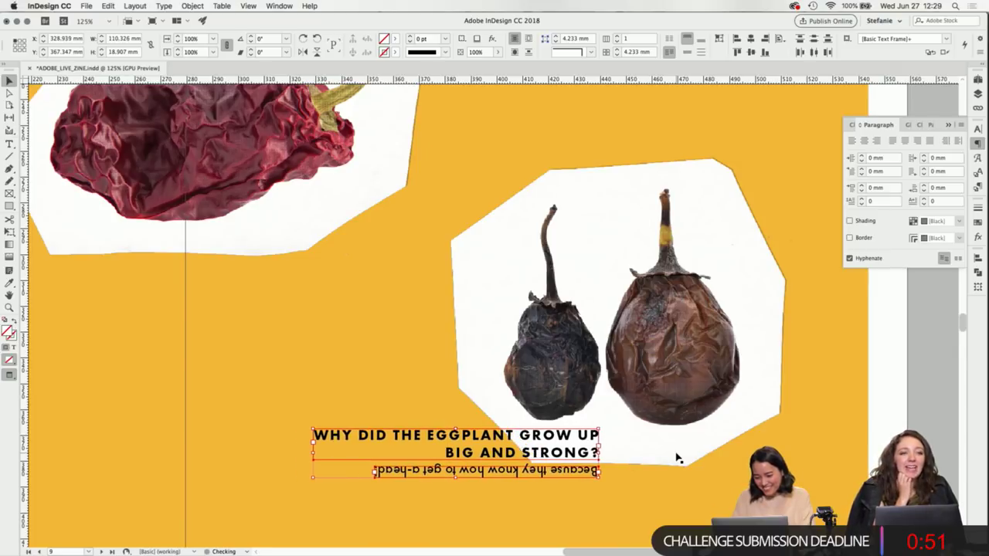
pyautogui.hotkey('shift', 'Right')
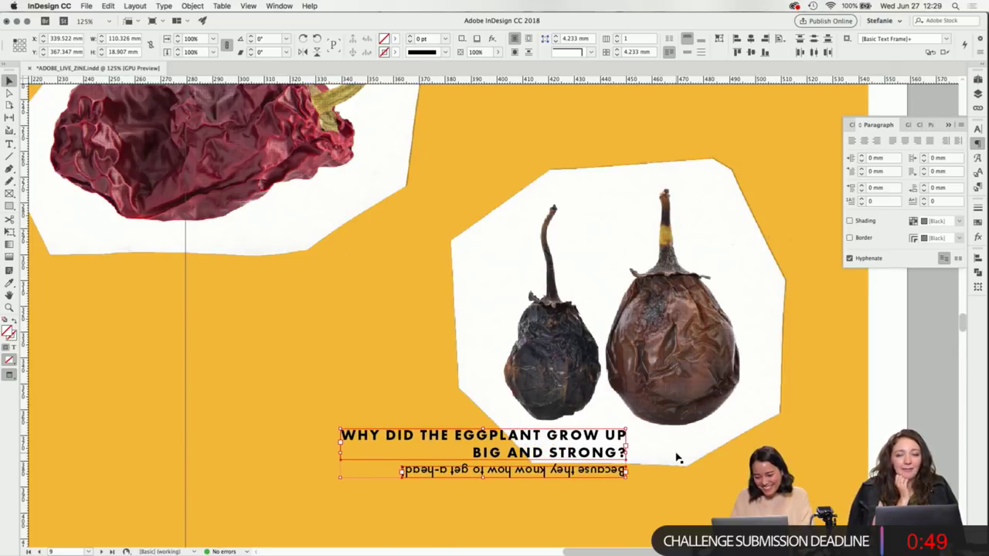
pyautogui.press('Right')
pyautogui.press('Right')
pyautogui.press('Right')
pyautogui.press('Right')
pyautogui.press('Right')
pyautogui.press('Right')
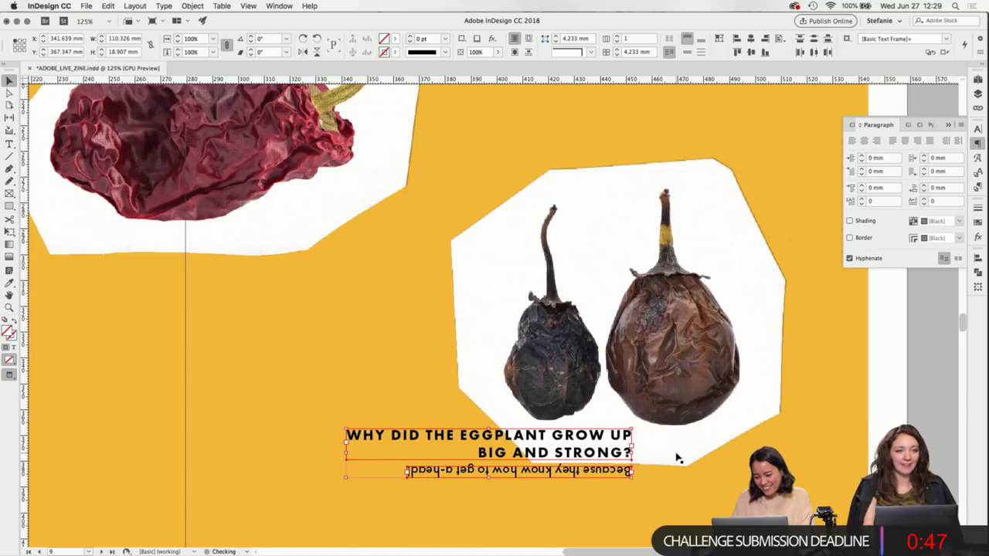
pyautogui.press('Right')
pyautogui.press('Right')
# Zoom out and pan to view the whole spread.
pyautogui.click(710, 480)
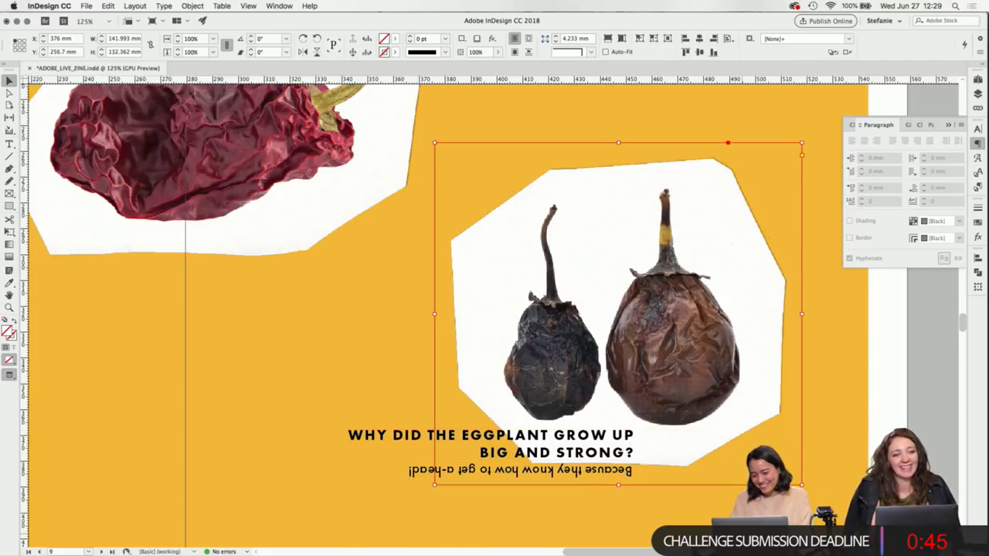
pyautogui.press('shift+super+a')
pyautogui.press('super+minus')
pyautogui.press('super+minus')
pyautogui.moveTo(800, 469); pyautogui.dragTo(592, 528)
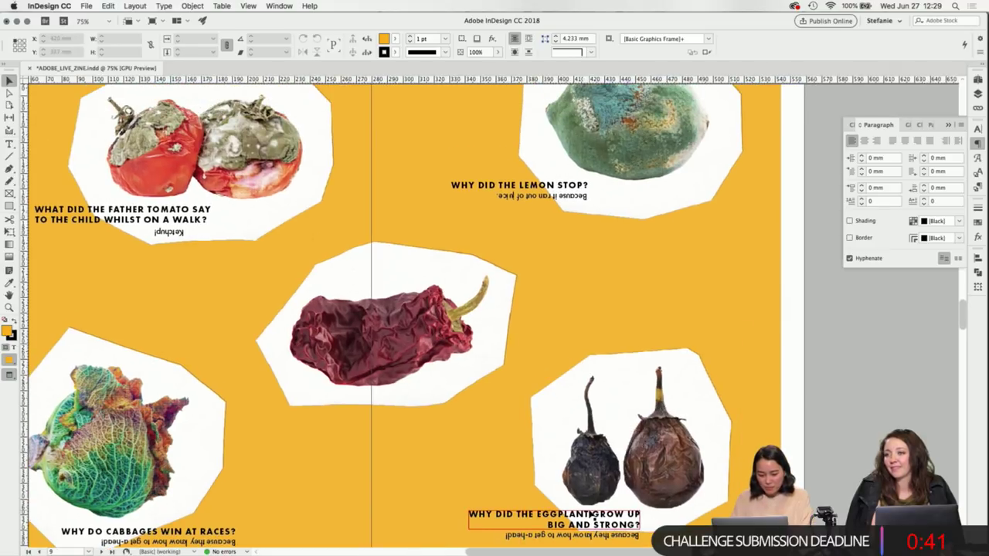
# Move the eggplant question and answer frames together up beside the pepper photo.
pyautogui.scroll(-1, 592, 527)
pyautogui.click(575, 528)
pyautogui.click(575, 519)
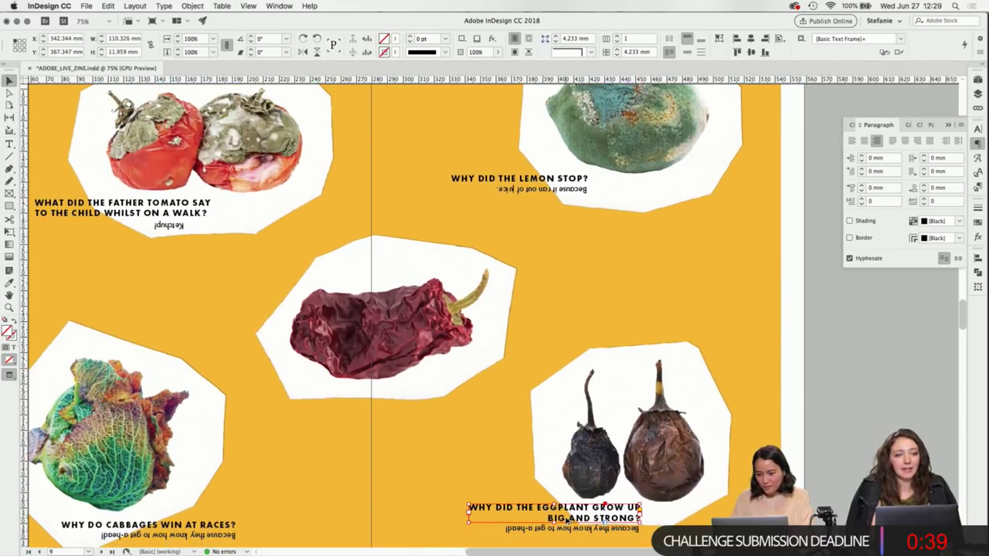
pyautogui.keyDown('shift'); pyautogui.click(550, 529); pyautogui.keyUp('shift')
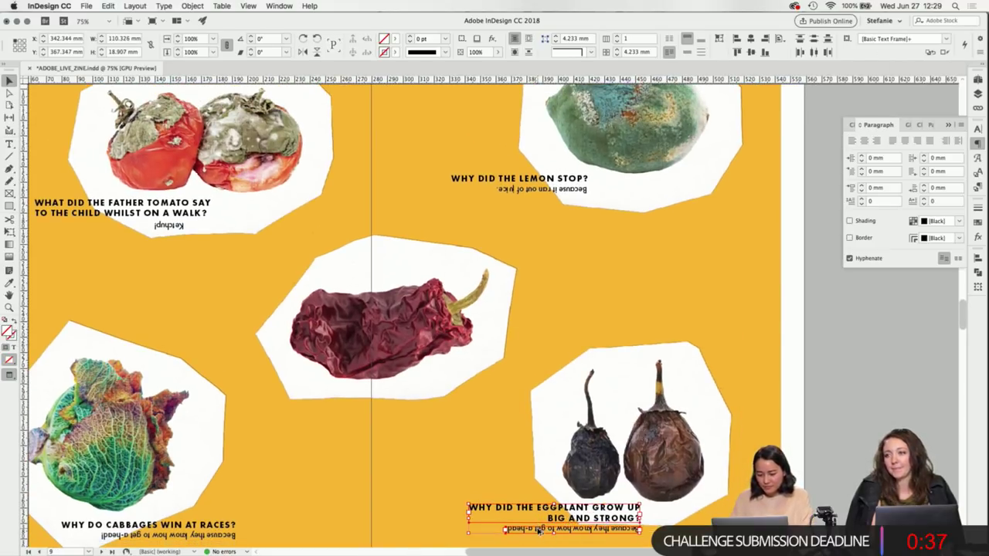
pyautogui.moveTo(538, 530); pyautogui.dragTo(556, 276)
pyautogui.click(767, 319)
pyautogui.click(475, 310)
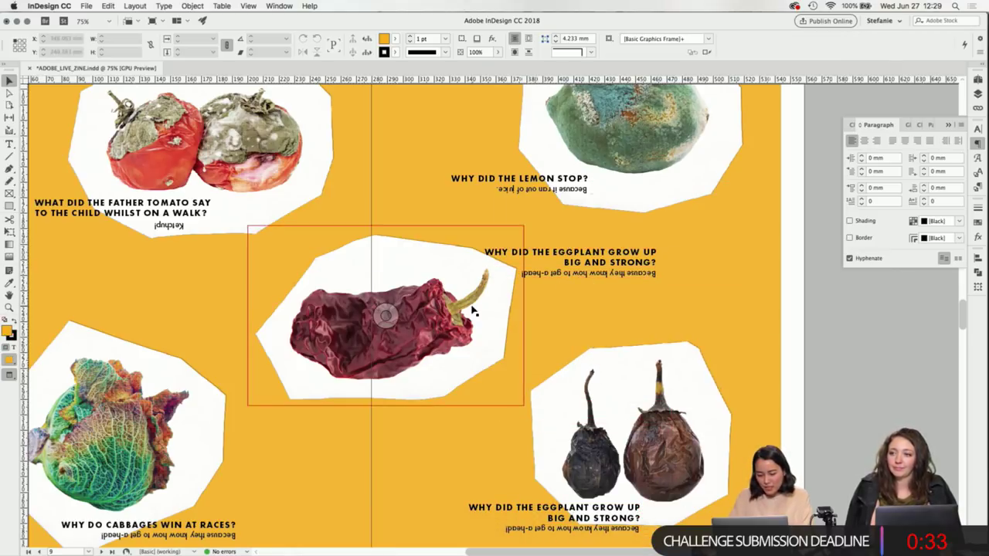
# In the TextEdit COPY document, select the pepper joke question.
pyautogui.click(595, 542)
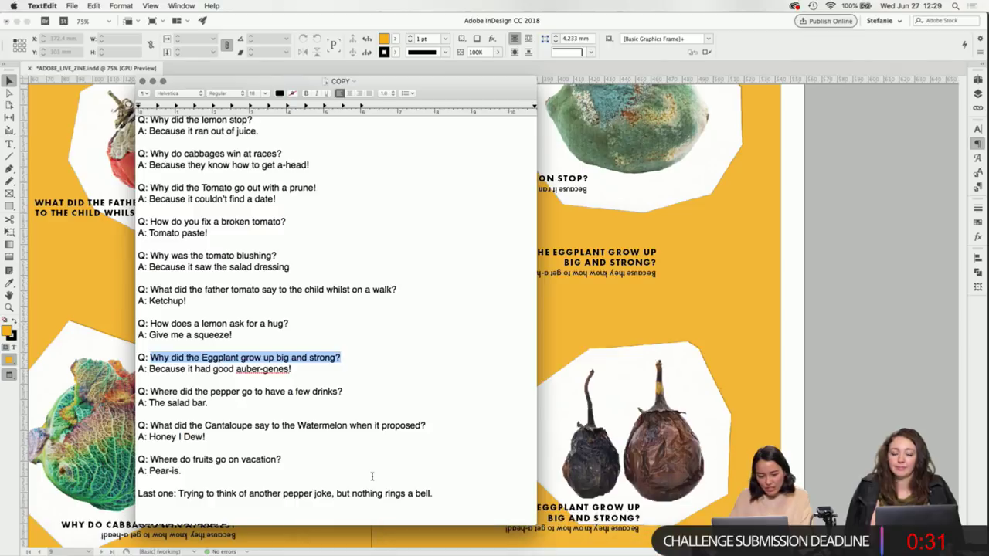
pyautogui.scroll(5, 323, 436)
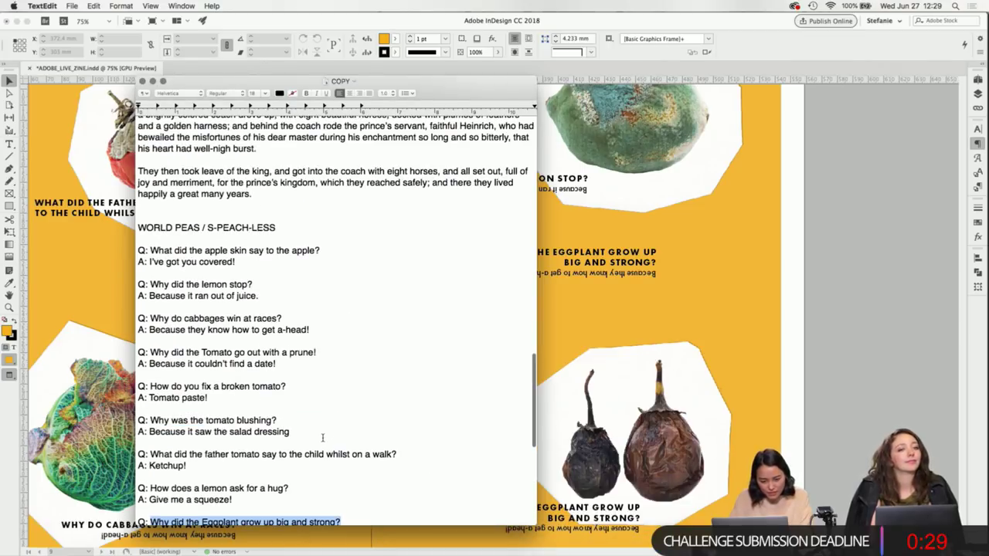
pyautogui.click(296, 368)
pyautogui.scroll(-2, 207, 319)
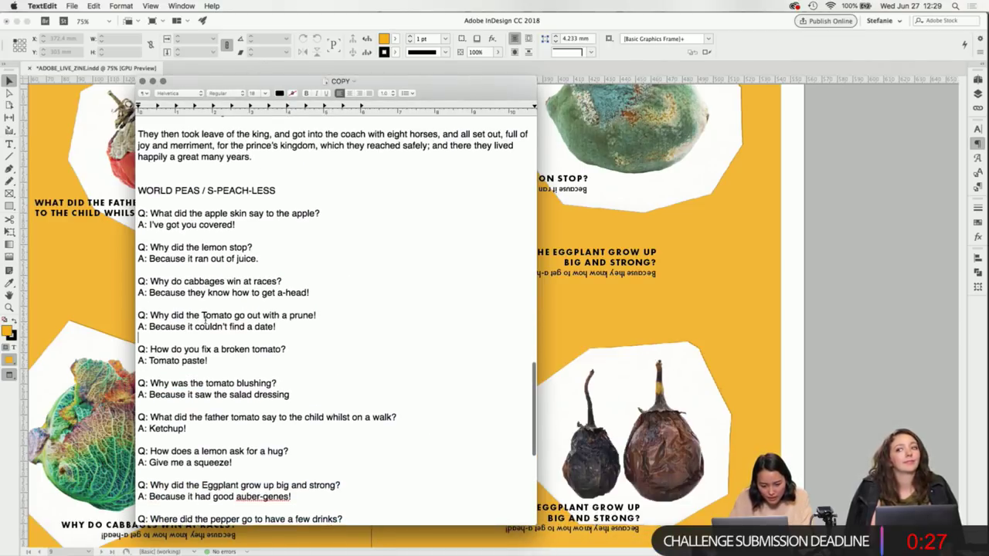
pyautogui.scroll(-7, 203, 317)
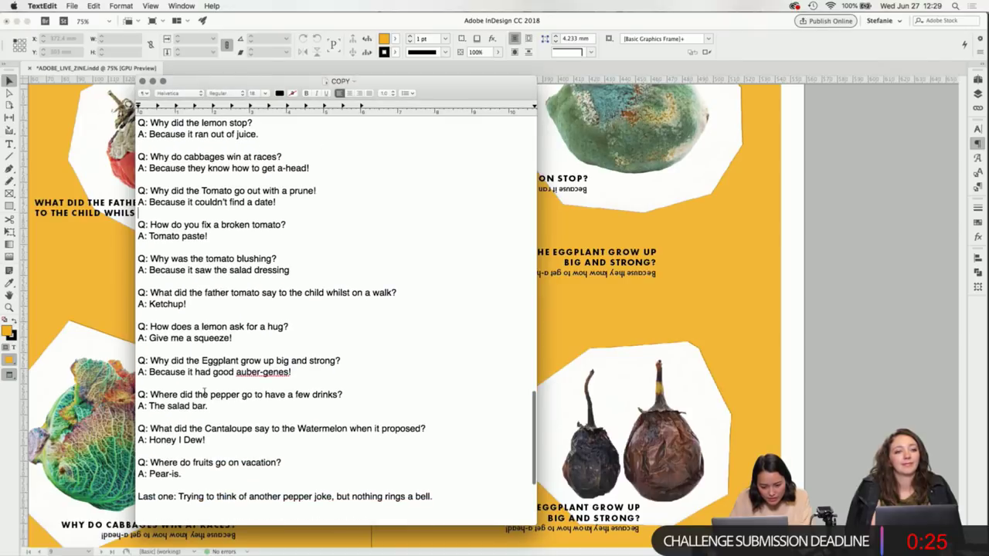
pyautogui.moveTo(348, 394); pyautogui.dragTo(149, 392)
# Paste the pepper question into the headline beside the pepper and fit its frame.
pyautogui.press('super+Tab')
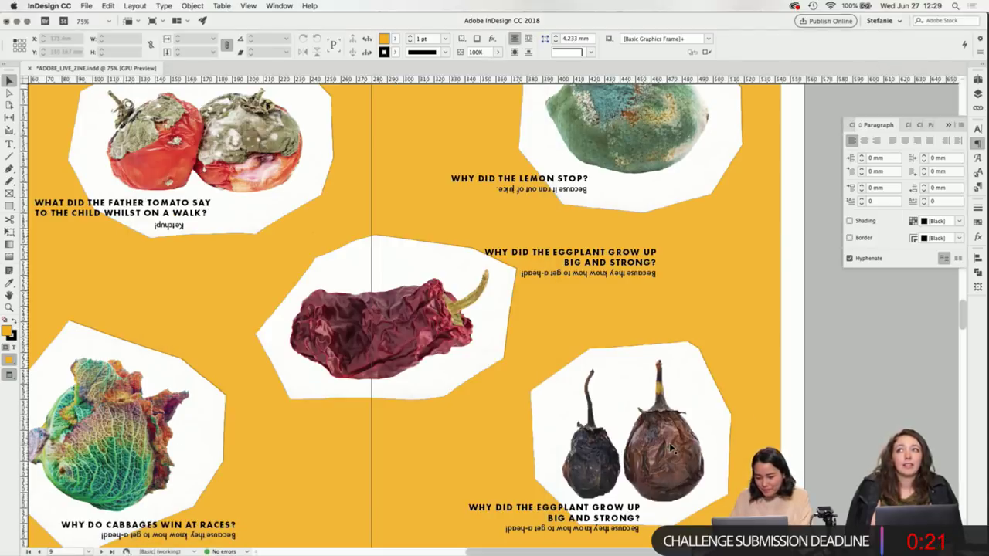
pyautogui.doubleClick(549, 257)
pyautogui.press('super+a')
pyautogui.write('WHERE DID THE PEPPER GO TO HAVE A FEW DRINKS?')
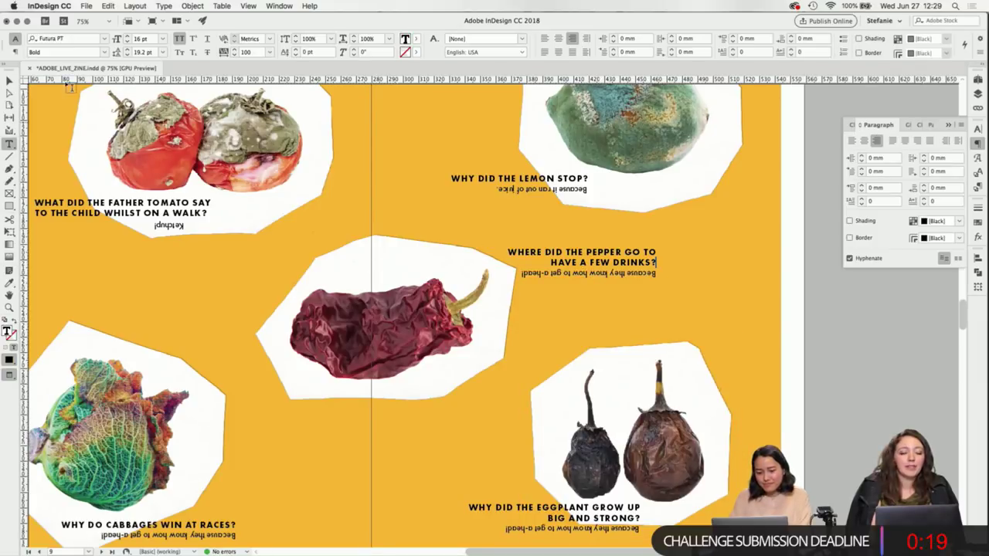
pyautogui.click(8, 81)
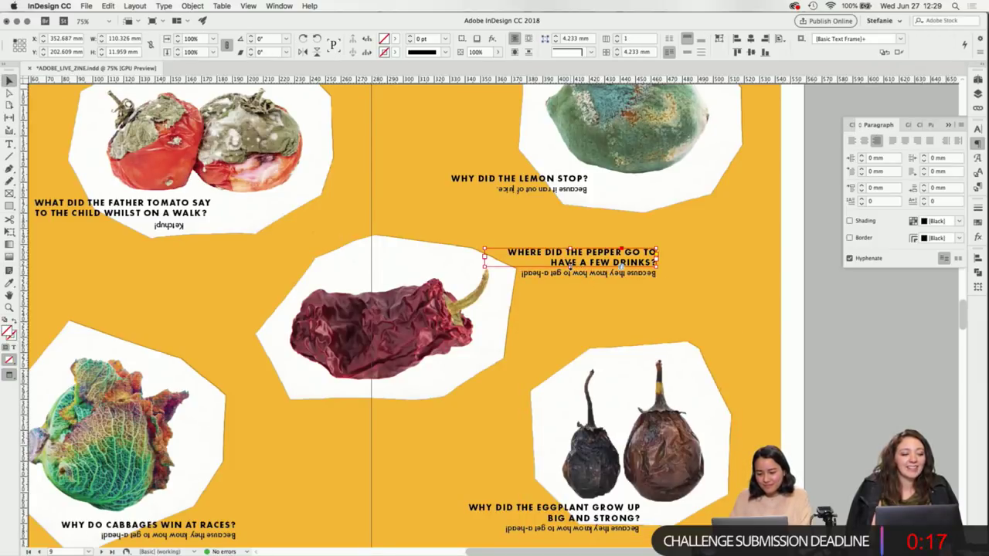
pyautogui.doubleClick(570, 266)
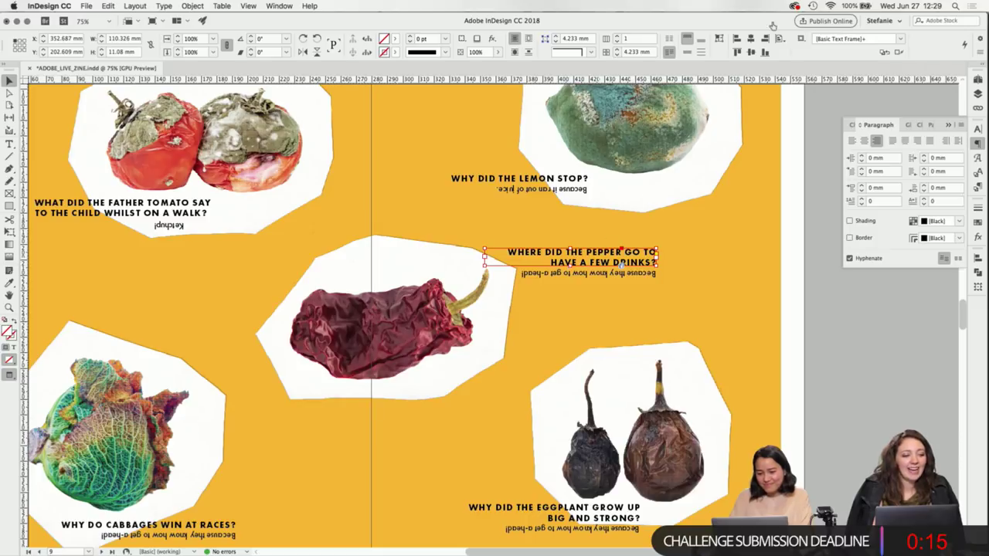
# Left-align the pepper question and move its frame down and right.
pyautogui.click(852, 140)
pyautogui.click(863, 351)
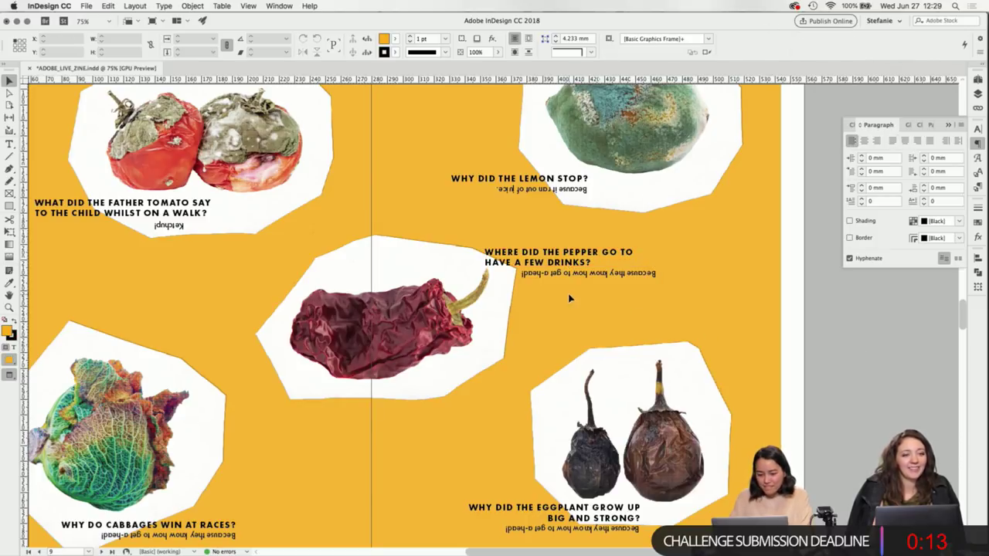
pyautogui.moveTo(559, 265); pyautogui.dragTo(583, 310)
pyautogui.click(842, 347)
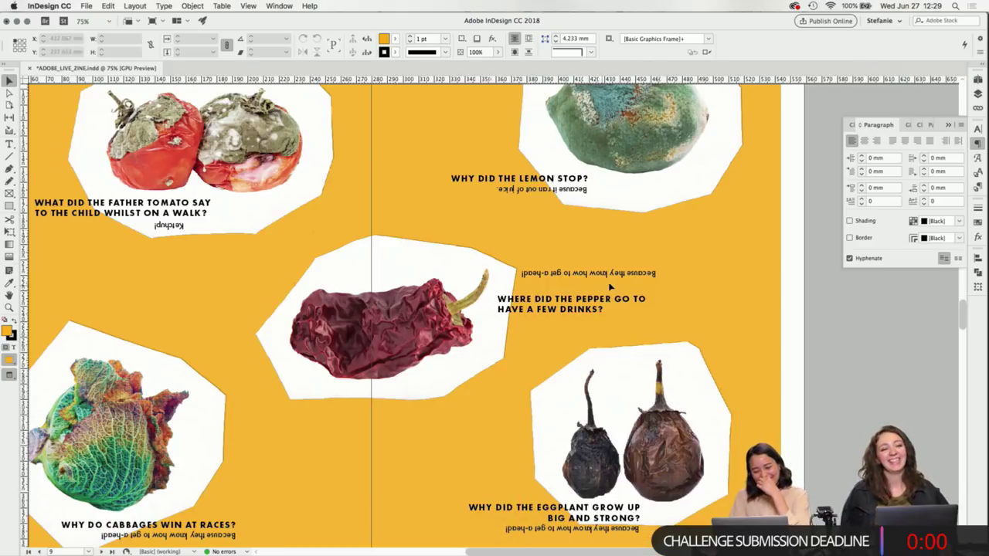
# Retype the pepper answer as THE SALAD BAR. and apply Title Case.
pyautogui.tripleClick(629, 275)
pyautogui.press('BackSpace')
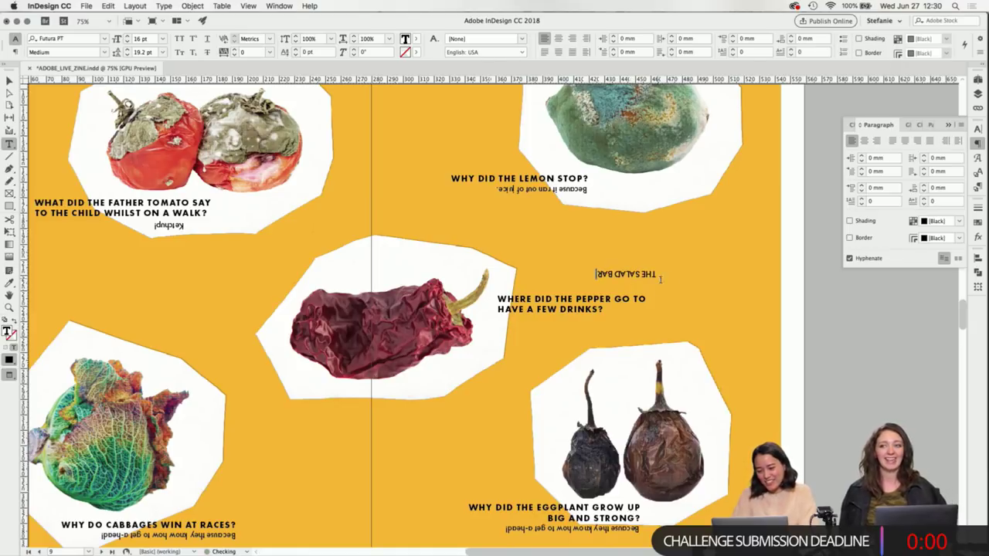
pyautogui.tripleClick(624, 272)
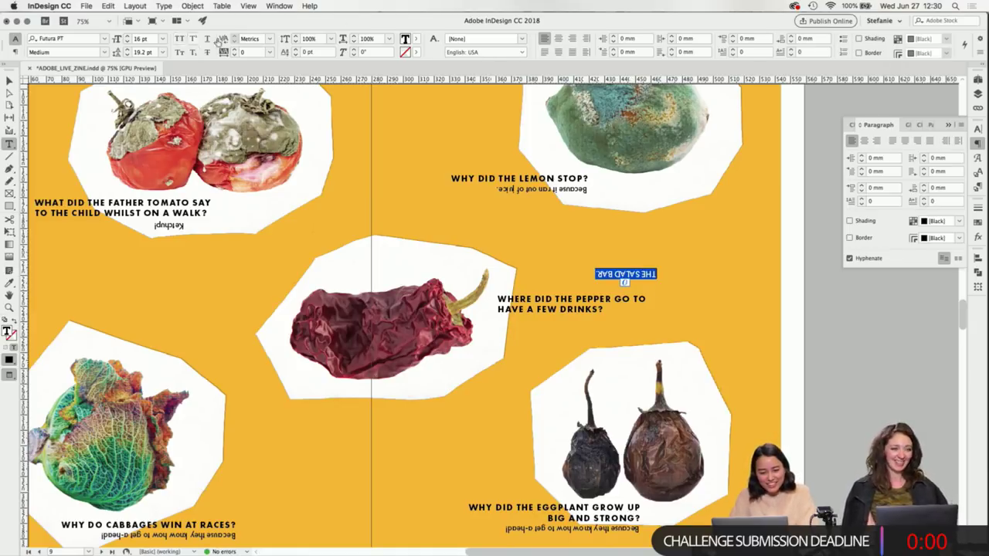
pyautogui.click(170, 6)
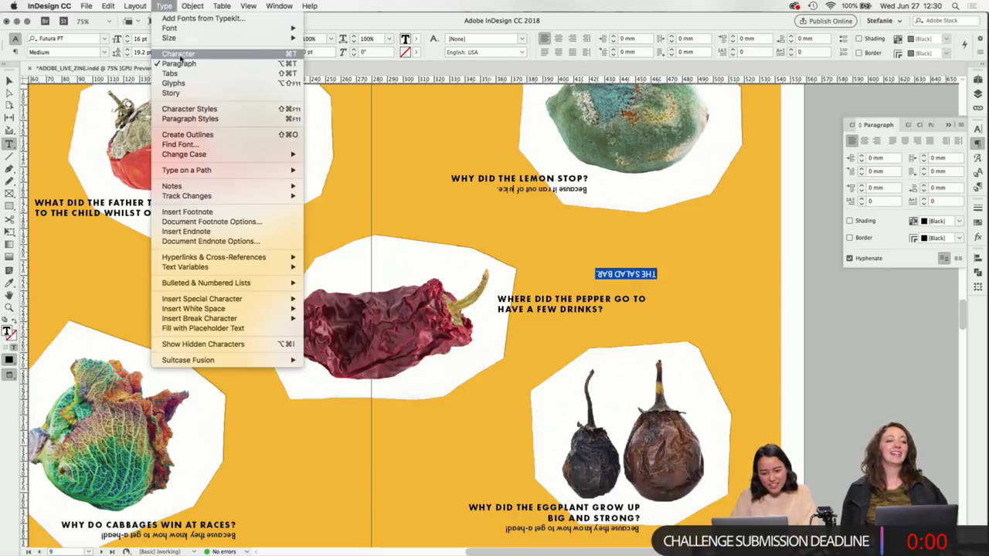
pyautogui.moveTo(252, 156)
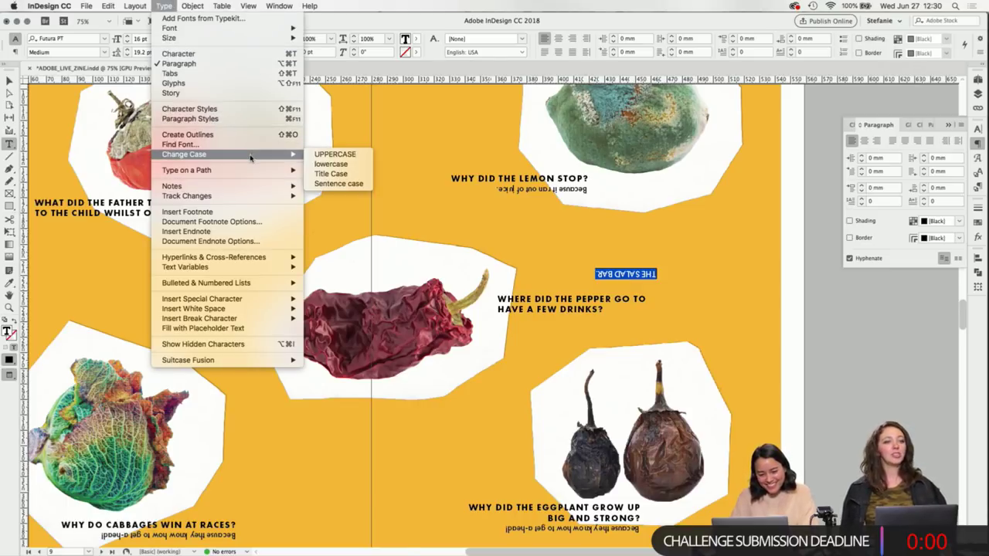
pyautogui.click(338, 175)
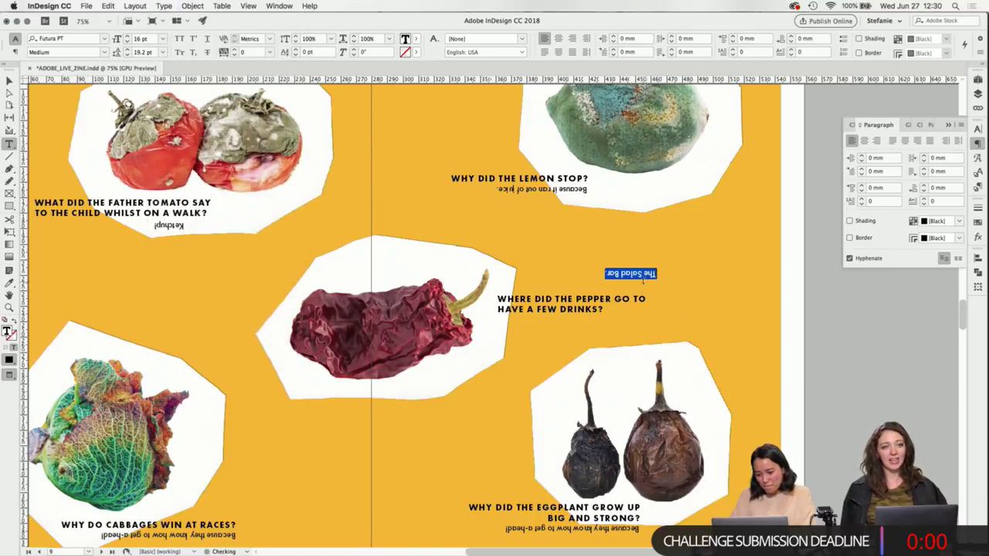
# Change the answer line to Sentence case: 'The salad bar.'.
pyautogui.click(643, 273)
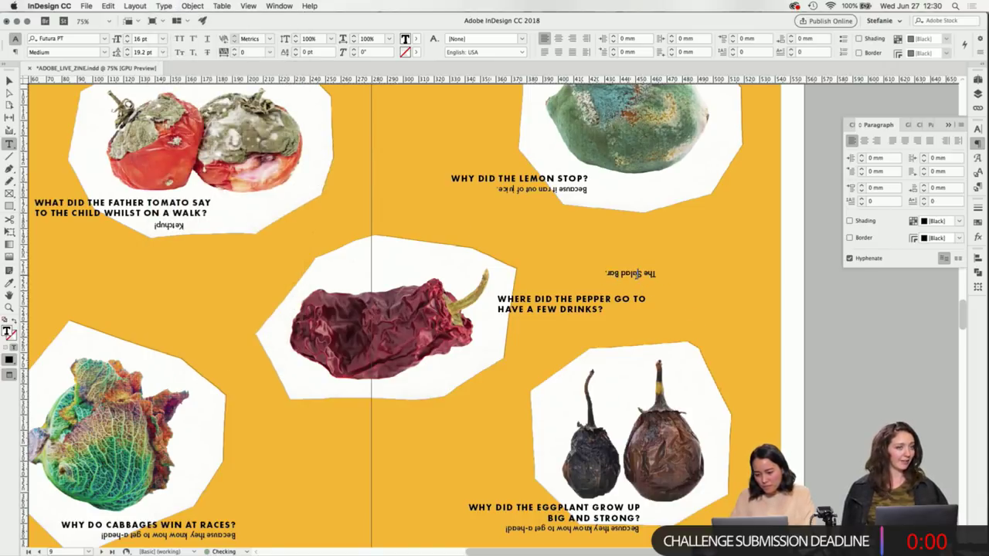
pyautogui.tripleClick(640, 274)
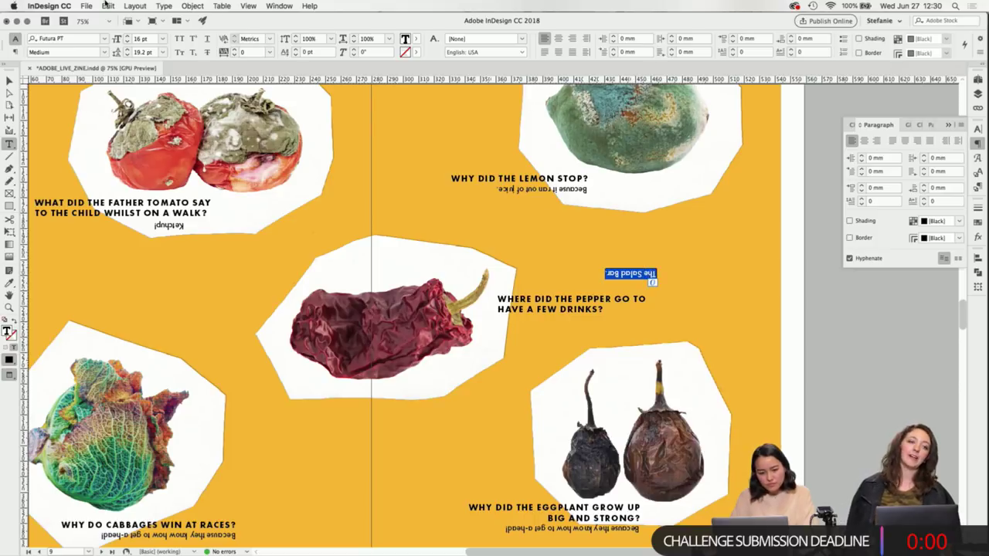
pyautogui.click(164, 5)
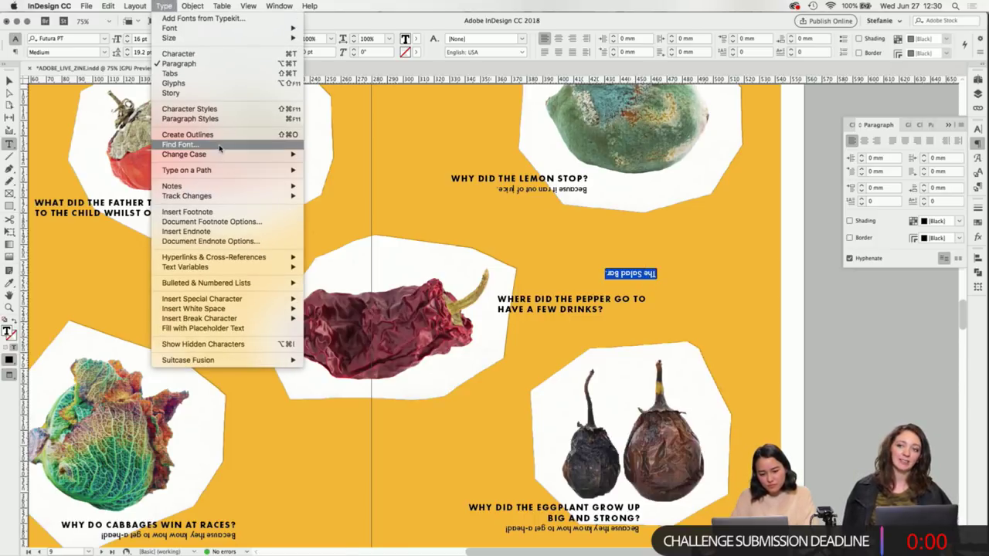
pyautogui.moveTo(224, 153)
pyautogui.click(363, 187)
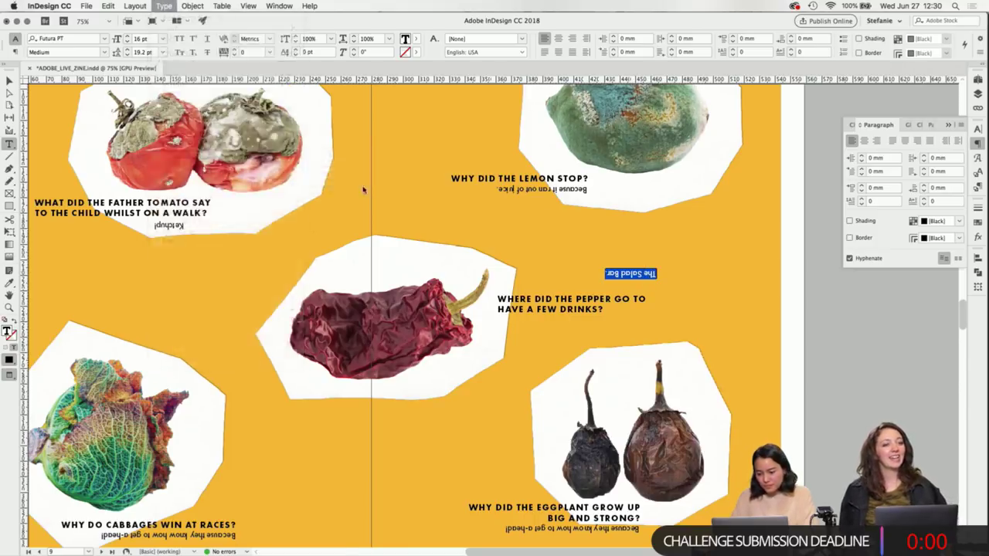
pyautogui.click(647, 276)
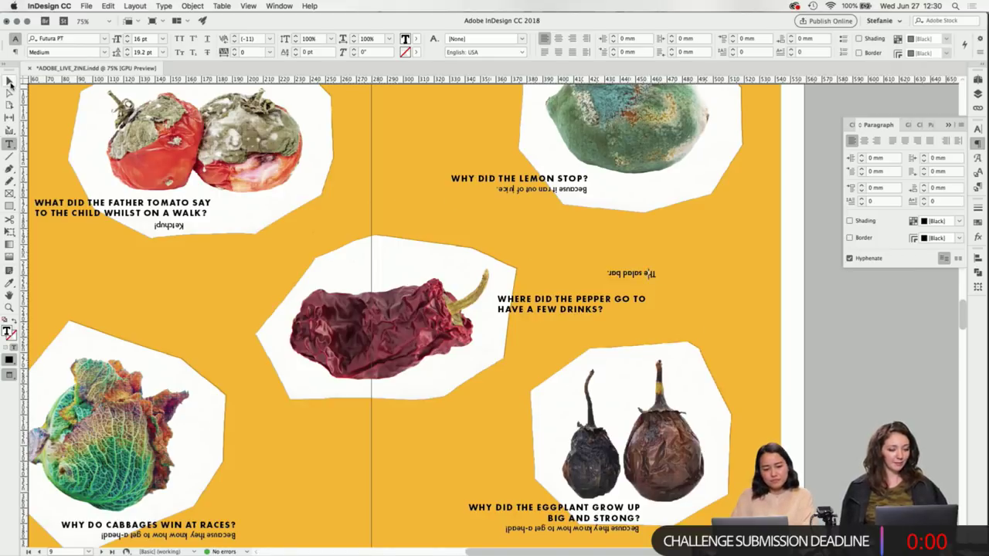
# Move the salad bar answer frame just below the pepper question and fine-tune it.
pyautogui.click(10, 82)
pyautogui.moveTo(643, 282); pyautogui.dragTo(653, 331)
pyautogui.click(770, 311)
pyautogui.keyDown('alt'); pyautogui.scroll(2, 622, 318); pyautogui.keyUp('alt')
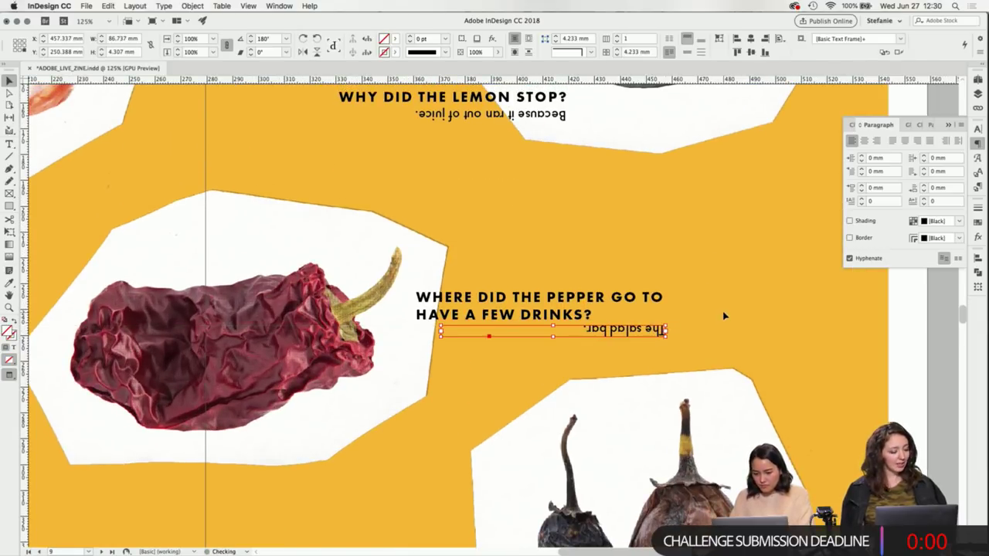
pyautogui.press('Left')
pyautogui.press('Left')
pyautogui.press('Right')
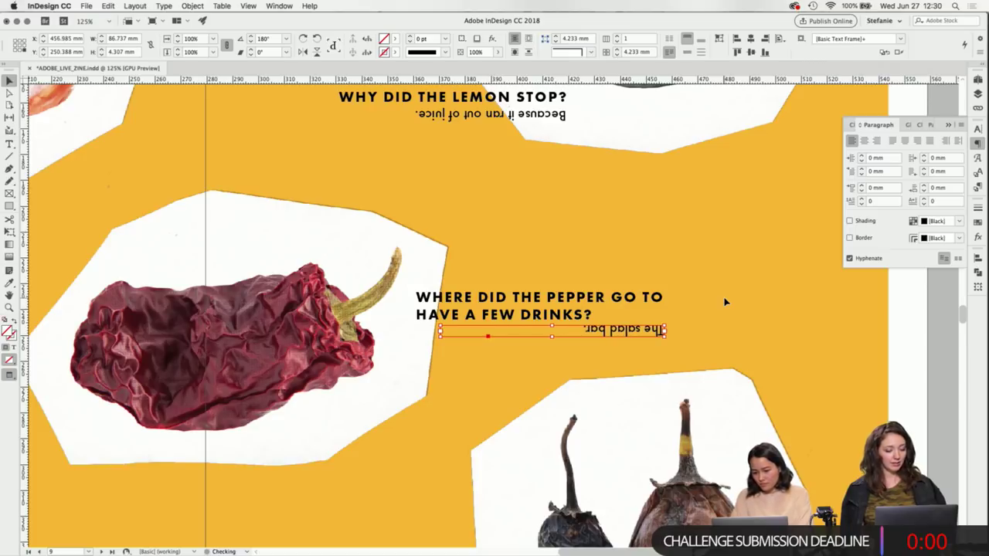
pyautogui.click(657, 260)
# Zoom out and scroll to view the whole S-PEACH-LESS spread.
pyautogui.press('super+minus')
pyautogui.press('super+minus')
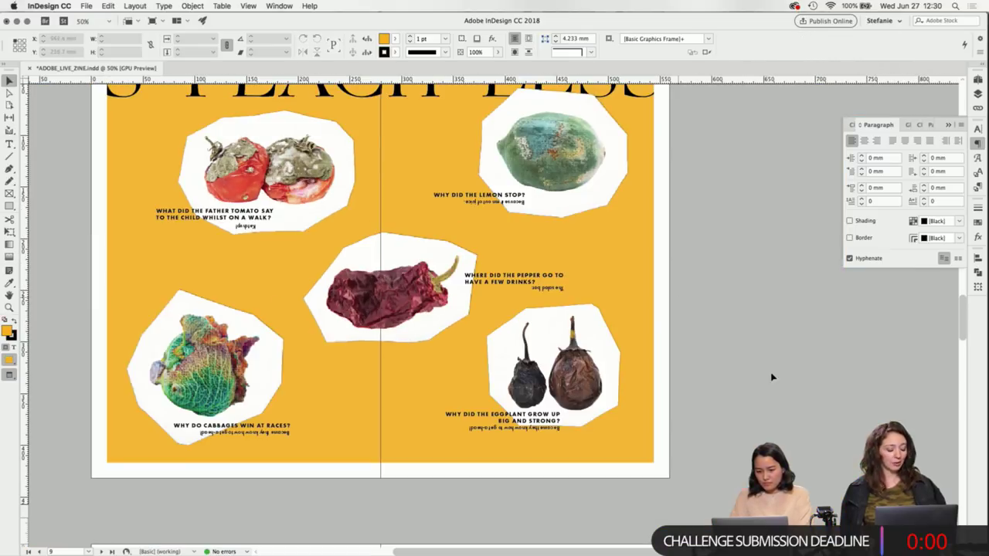
pyautogui.scroll(2, 387, 285)
pyautogui.hscroll(-1, 386, 286)
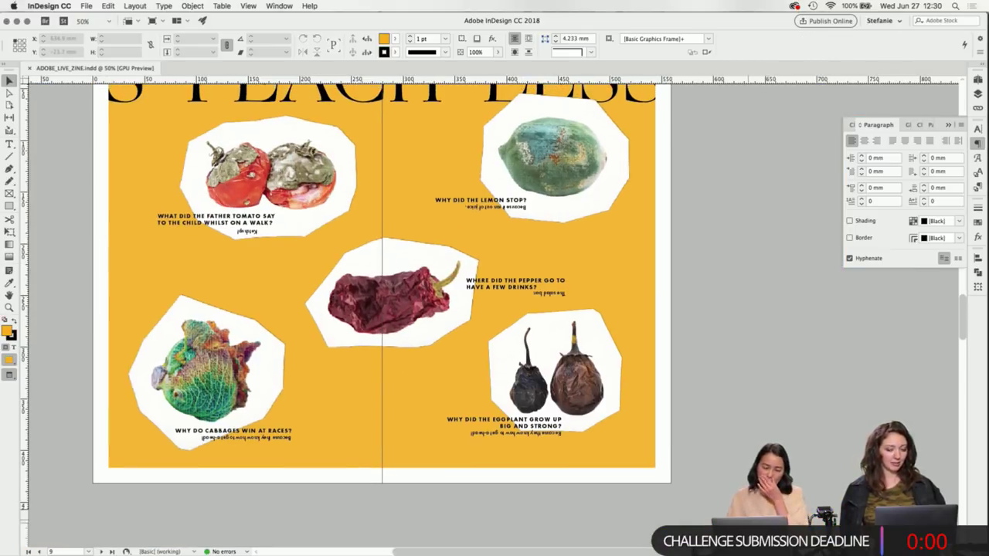
pyautogui.scroll(2, 495, 309)
pyautogui.hscroll(-1, 494, 309)
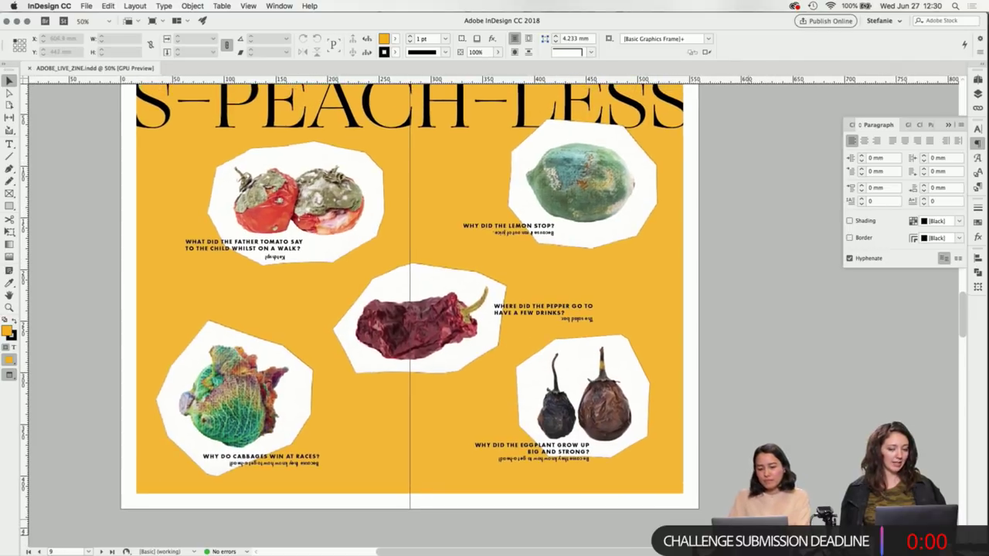
pyautogui.scroll(-2, 495, 309)
pyautogui.hscroll(-1, 494, 309)
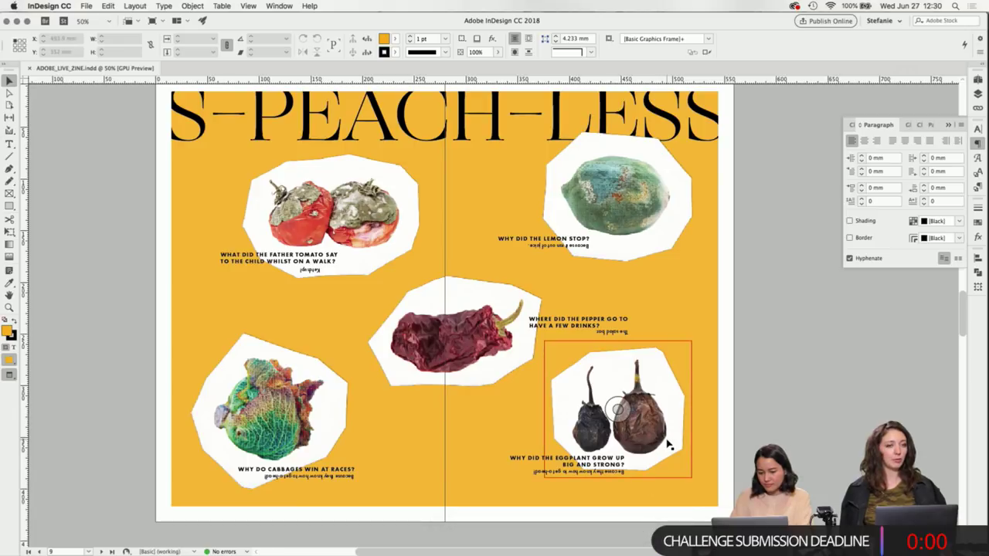
# Break the pepper question before TO onto a second line and zoom in.
pyautogui.click(618, 325)
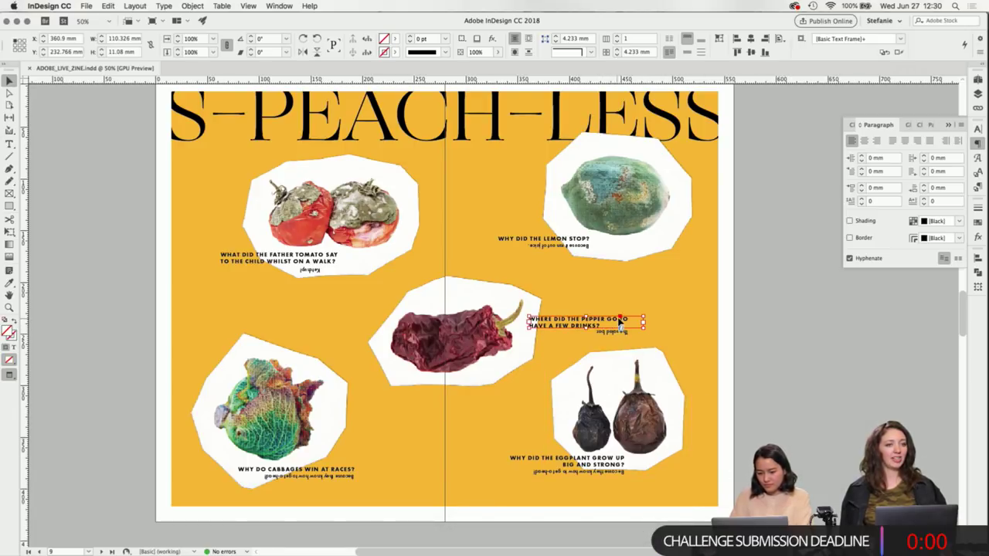
pyautogui.doubleClick(622, 321)
pyautogui.press('Return')
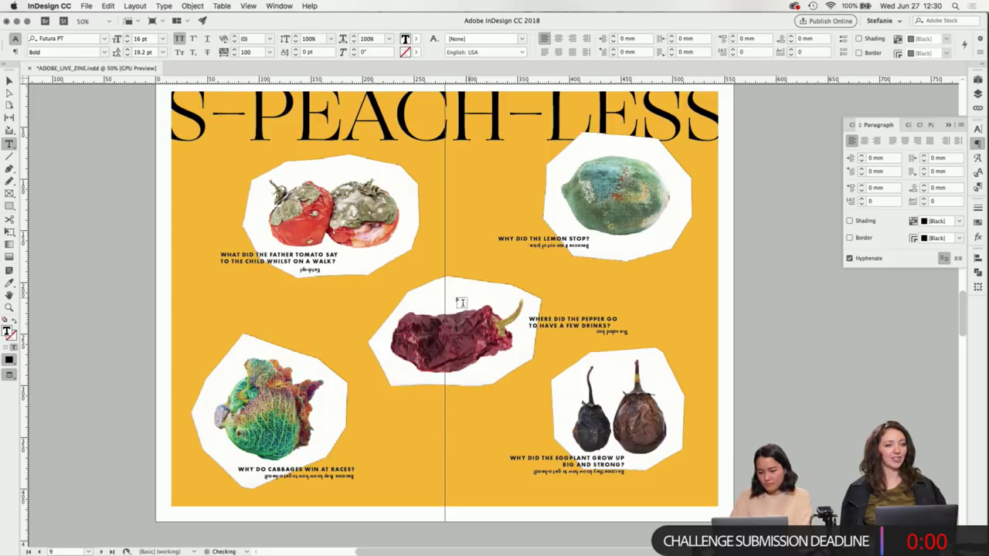
pyautogui.click(9, 81)
pyautogui.press('super+2')
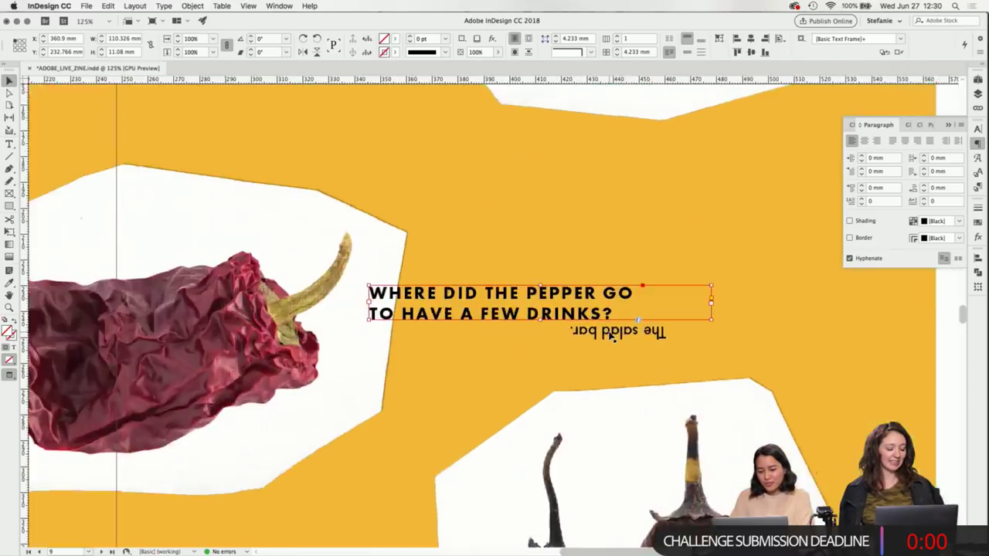
pyautogui.hscroll(2, 610, 332)
# Shift the salad bar answer slightly left and fit its frame to the text.
pyautogui.click(610, 335)
pyautogui.moveTo(610, 335); pyautogui.dragTo(607, 334)
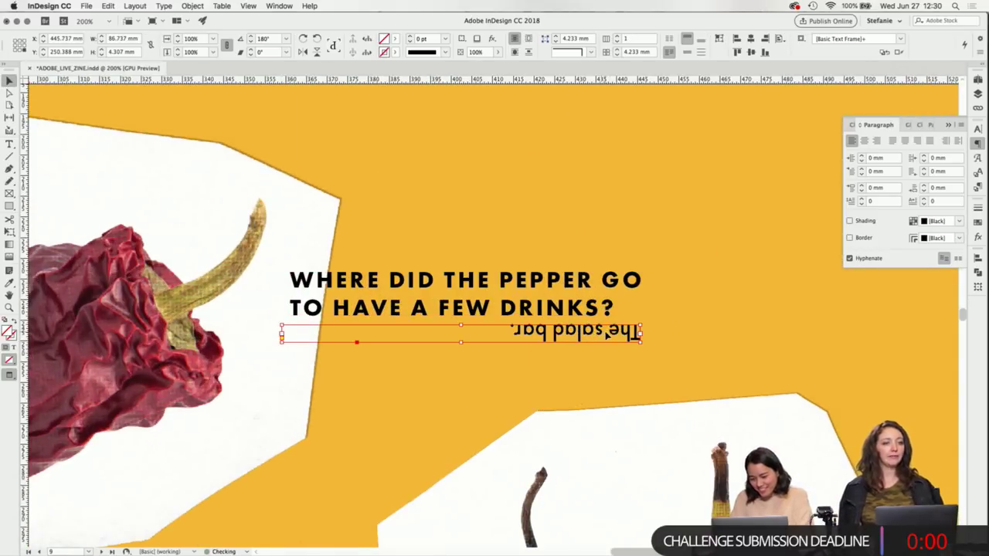
pyautogui.click(684, 352)
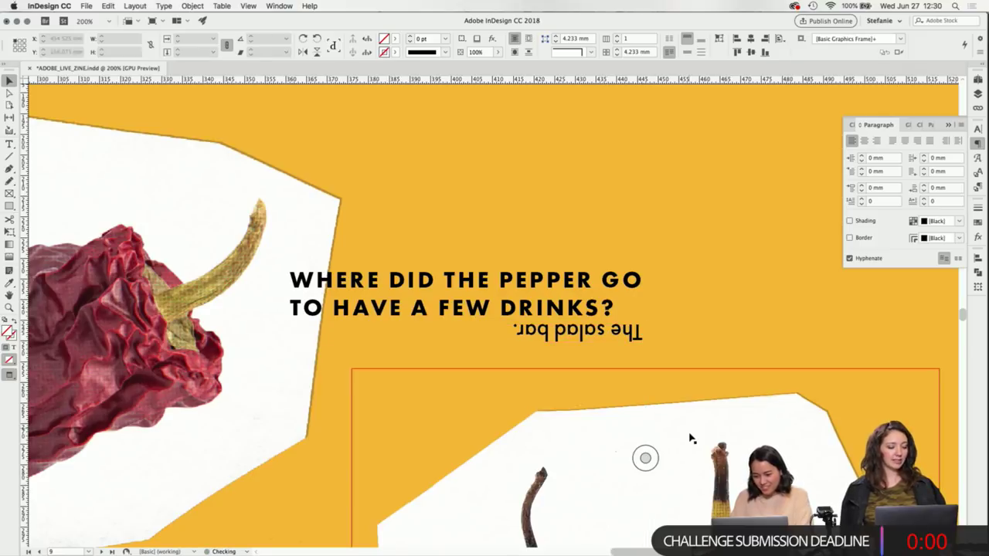
pyautogui.scroll(-4, 620, 280)
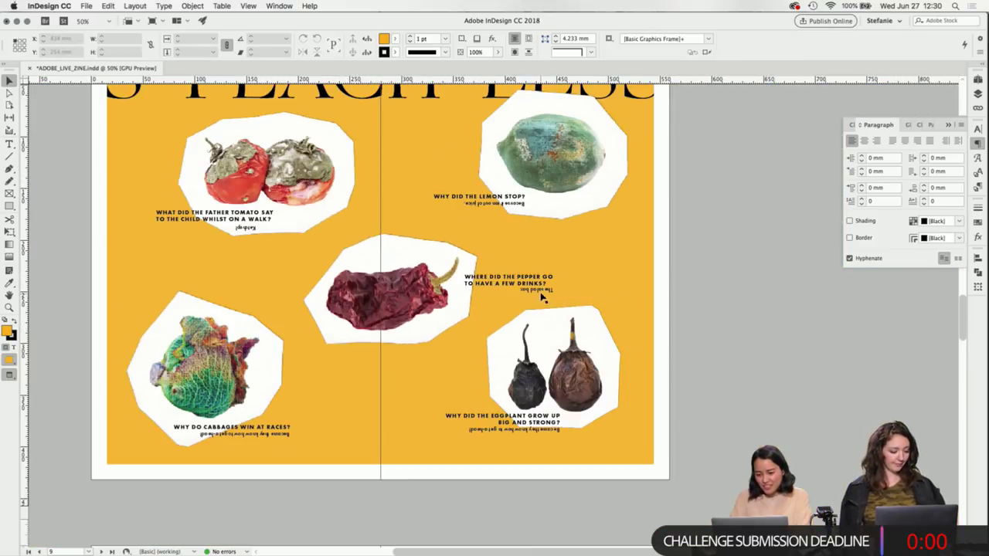
pyautogui.click(541, 283)
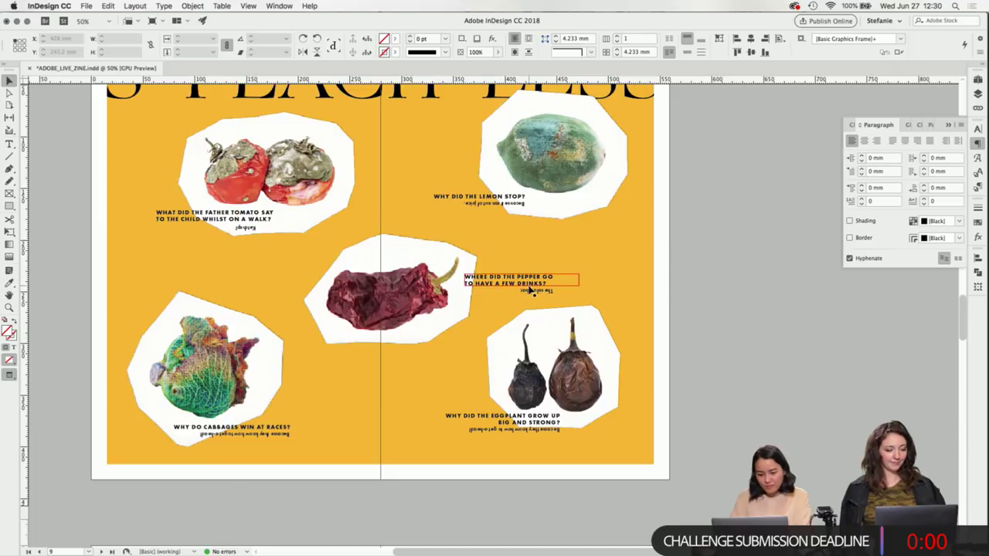
pyautogui.click(738, 303)
pyautogui.click(465, 292)
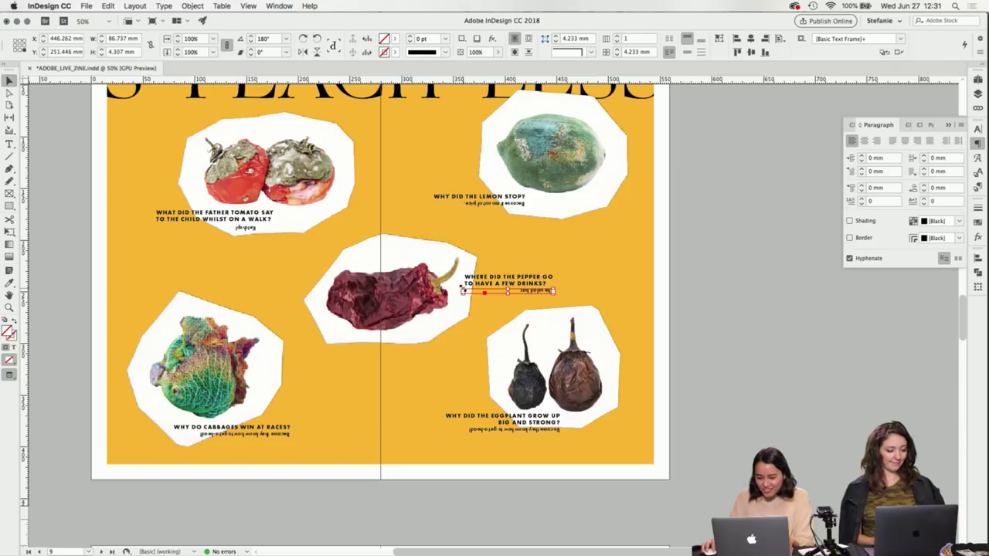
pyautogui.doubleClick(463, 291)
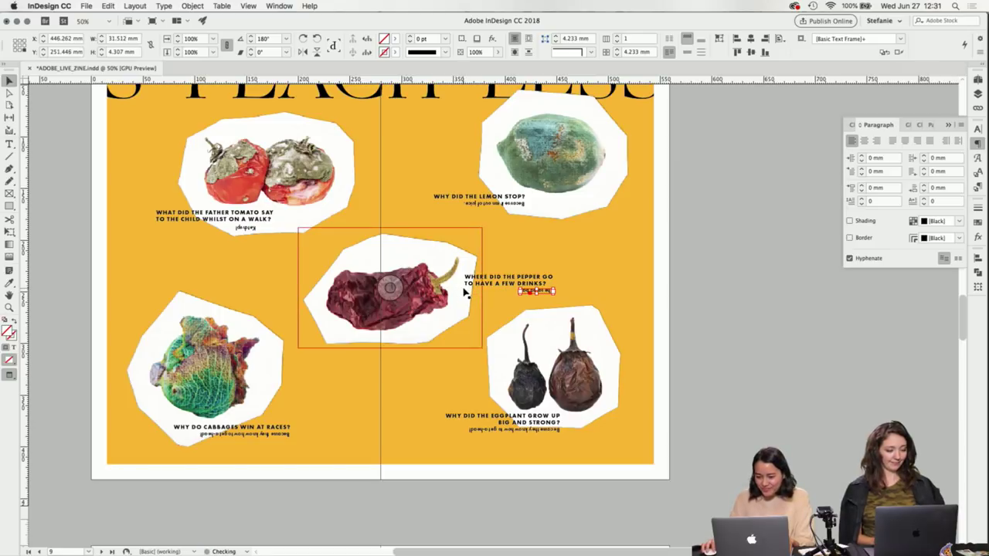
# Move the pepper joke up and left toward the pepper, then nudge it down.
pyautogui.click(531, 284)
pyautogui.moveTo(507, 285); pyautogui.dragTo(492, 253)
pyautogui.hotkey('shift', 'Down')
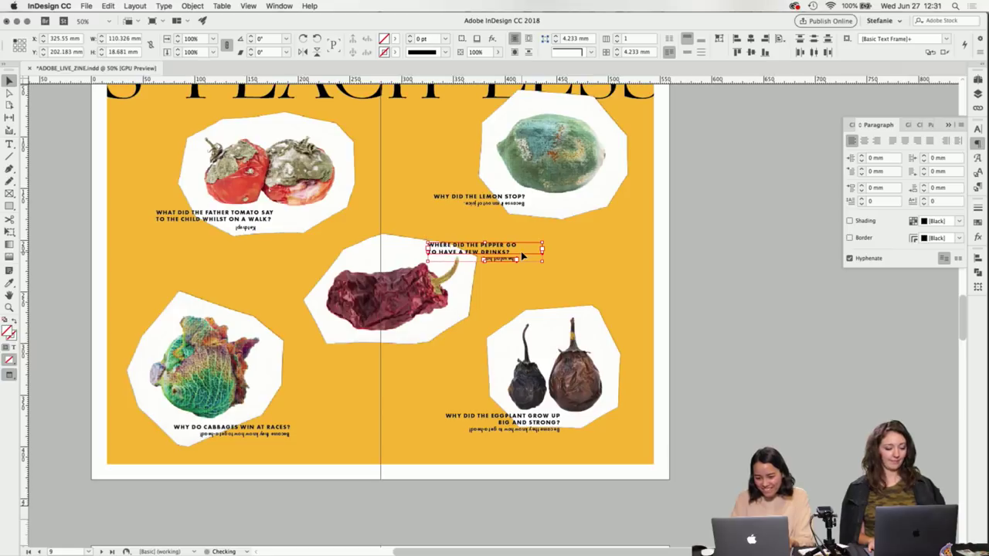
pyautogui.hotkey('shift', 'Down')
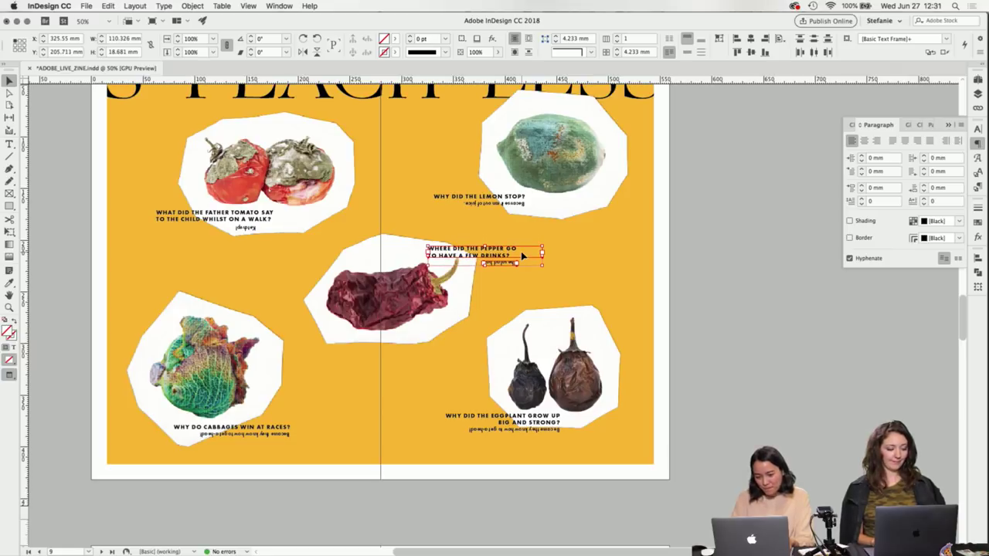
pyautogui.click(610, 256)
# Nudge the pepper caption down and right, then save ADOBE_LIVE_ZINE.indd.
pyautogui.click(389, 286)
pyautogui.moveTo(485, 226); pyautogui.dragTo(506, 253)
pyautogui.press('Escape')
pyautogui.hotkey('shift', 'Down')
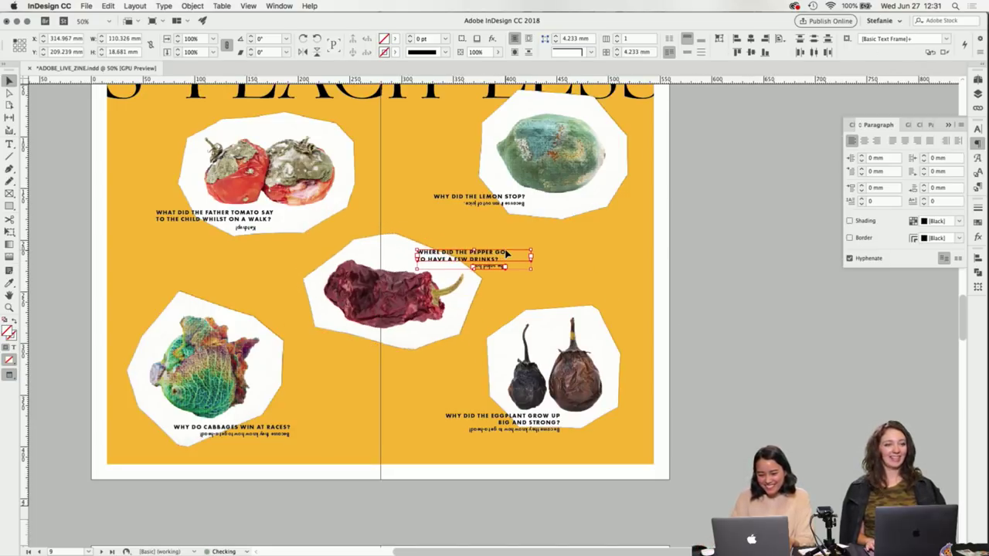
pyautogui.hotkey('shift', 'Right')
pyautogui.press('Down')
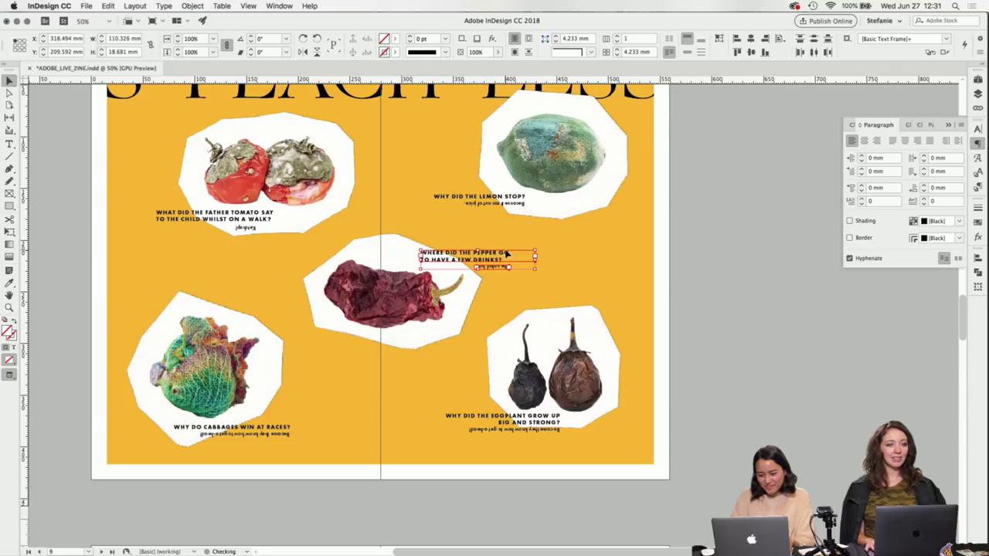
pyautogui.click(768, 317)
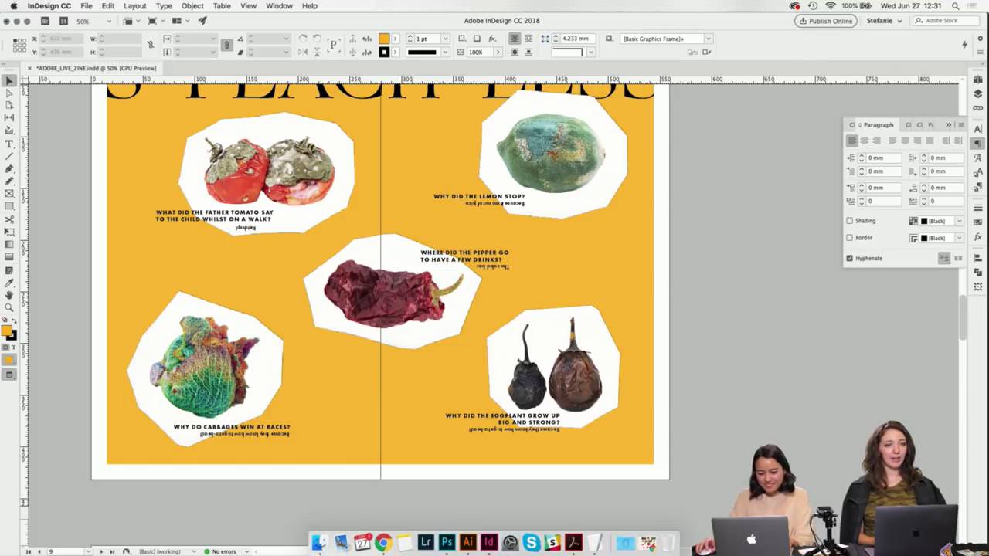
pyautogui.press('super+s')
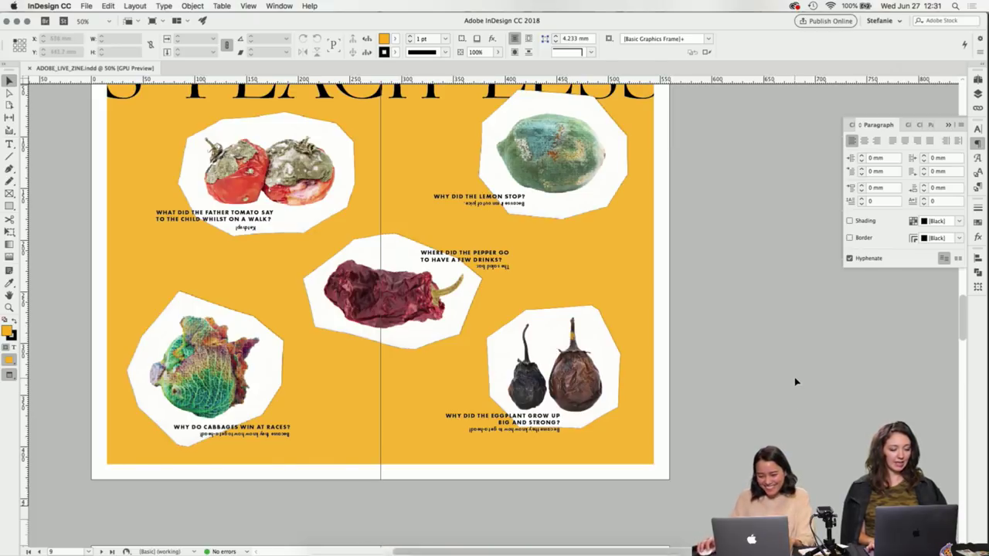
# Move the upside-down Ketchup! answer right-aligned under SAY in the tomato question.
pyautogui.scroll(4, 518, 291)
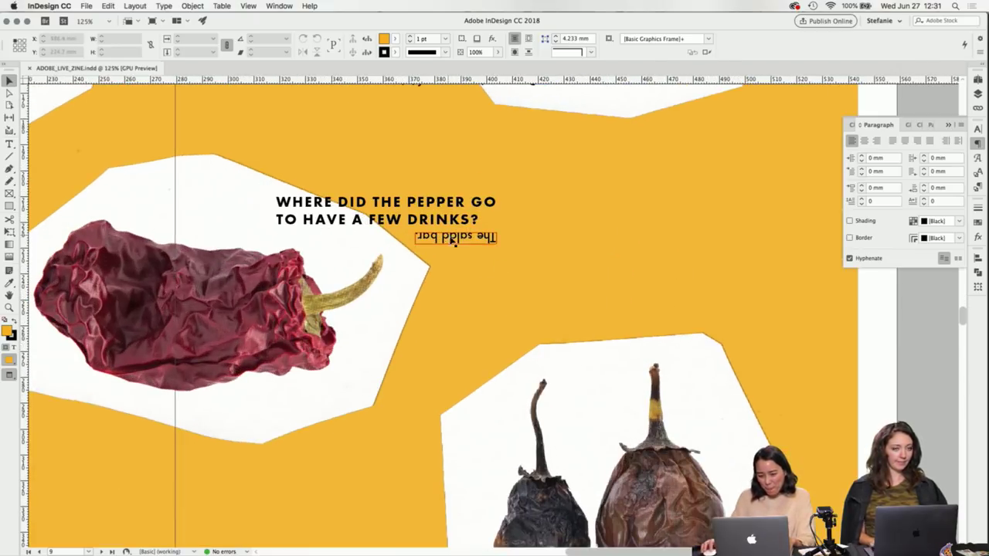
pyautogui.scroll(-5, 508, 269)
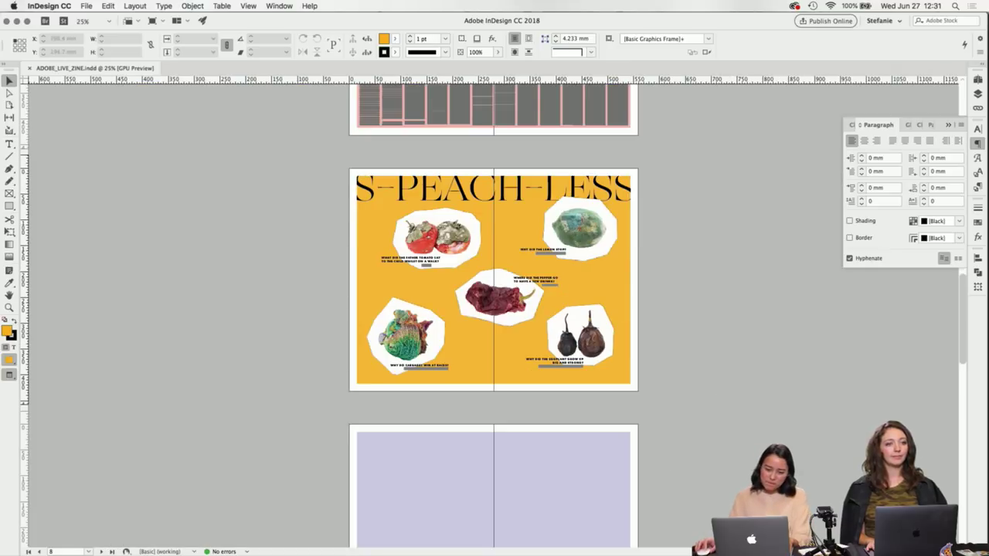
pyautogui.scroll(5, 444, 259)
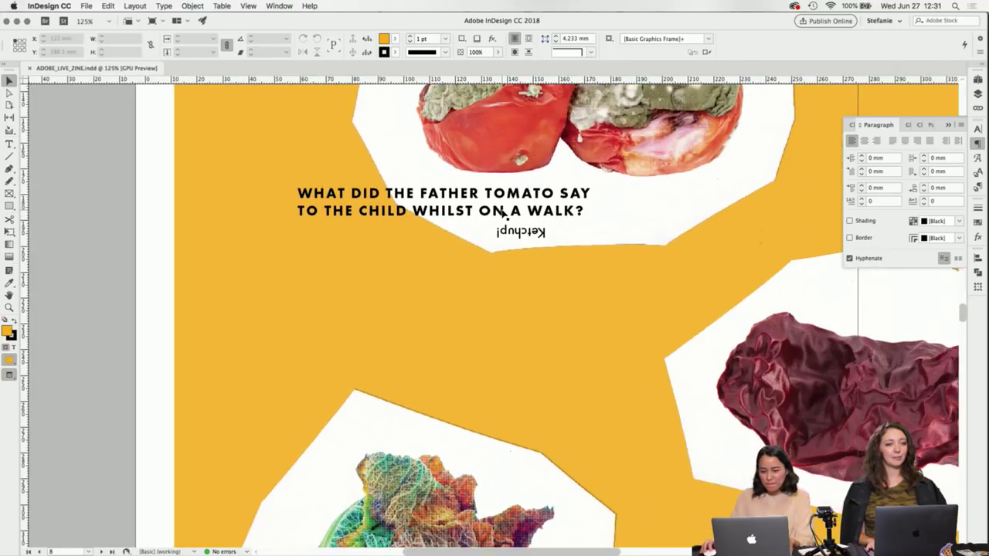
pyautogui.scroll(3, 503, 215)
pyautogui.moveTo(512, 284); pyautogui.dragTo(580, 284)
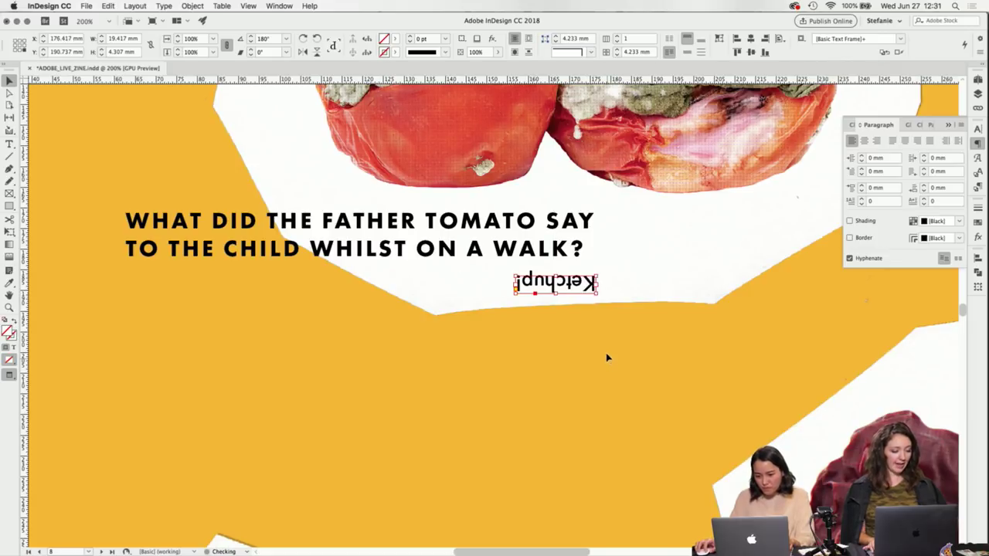
pyautogui.click(607, 357)
pyautogui.scroll(4, 585, 404)
# Draw a strokeless spacer rectangle 5 mm tall between question and answer.
pyautogui.press('m')
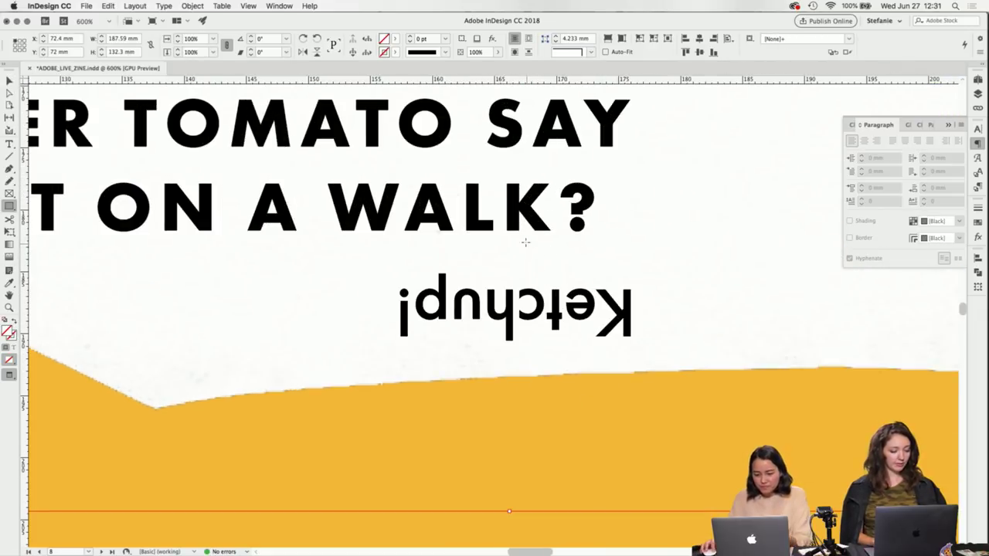
pyautogui.moveTo(514, 232); pyautogui.dragTo(579, 288)
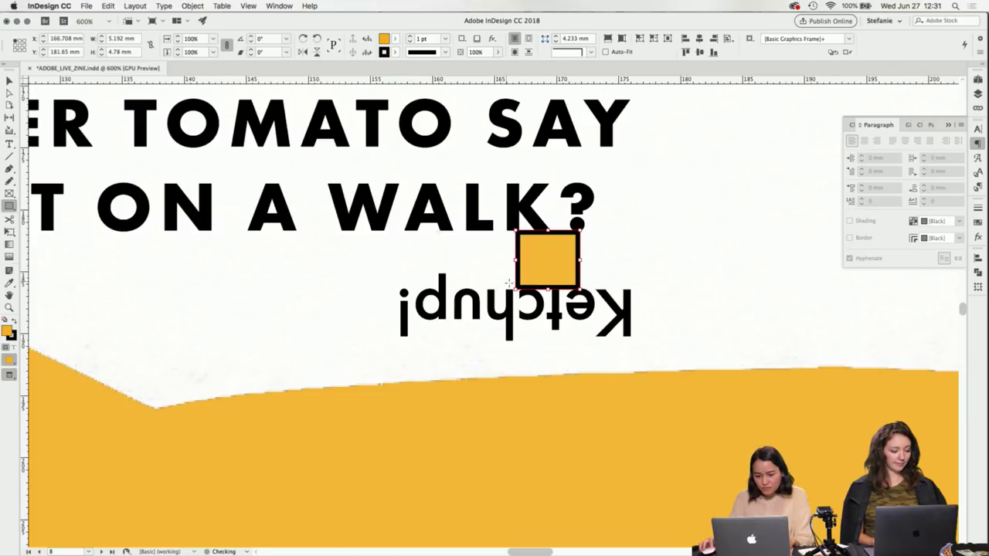
pyautogui.click(394, 53)
pyautogui.click(317, 83)
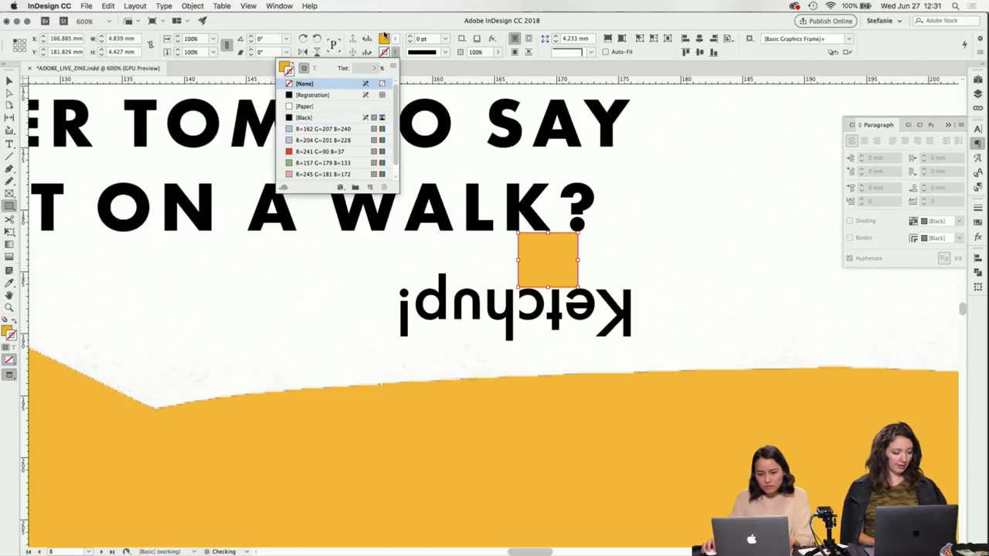
pyautogui.click(384, 38)
pyautogui.click(10, 80)
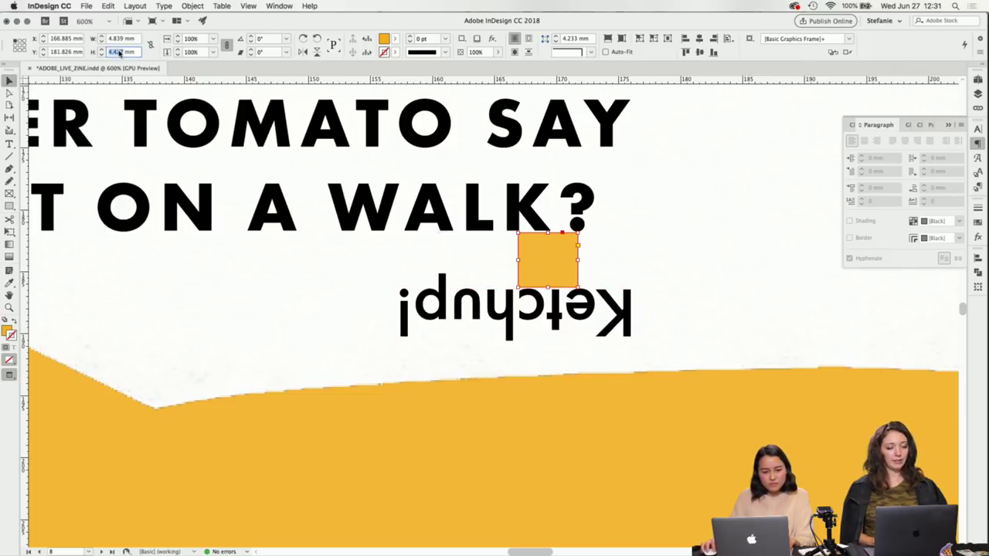
pyautogui.press('Return')
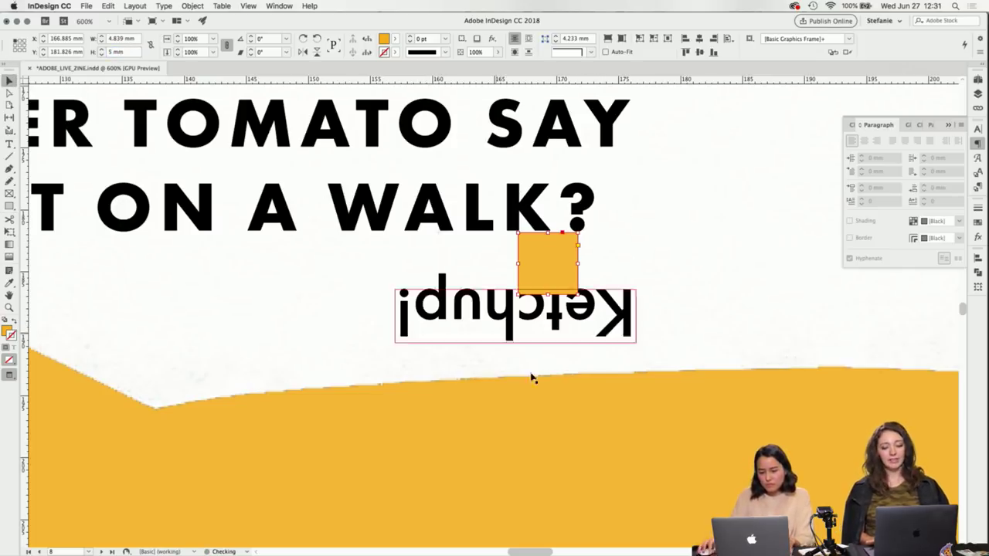
# Tuck the spacer under the question's right edge as a gap guide, then cut it.
pyautogui.moveTo(544, 253); pyautogui.dragTo(540, 252)
pyautogui.click(594, 309)
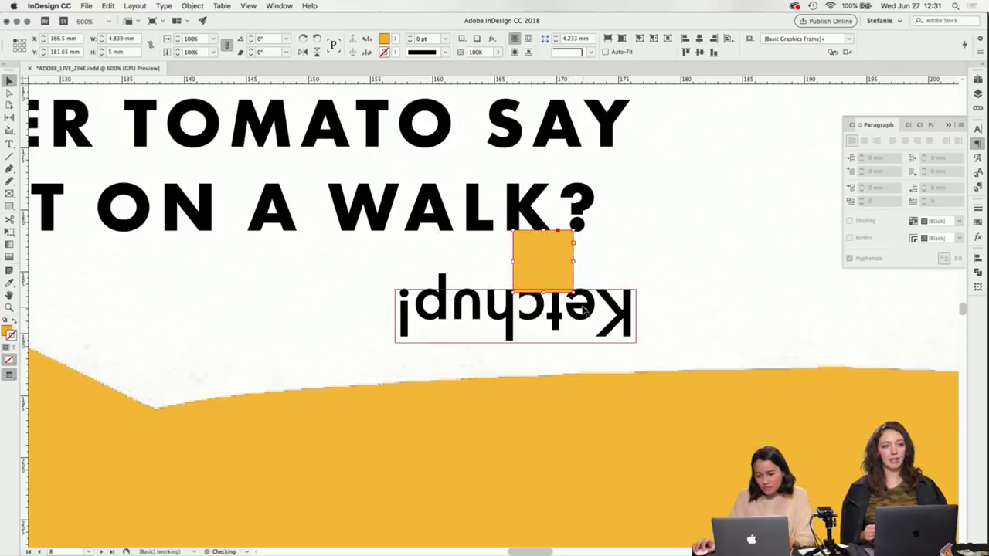
pyautogui.click(545, 263)
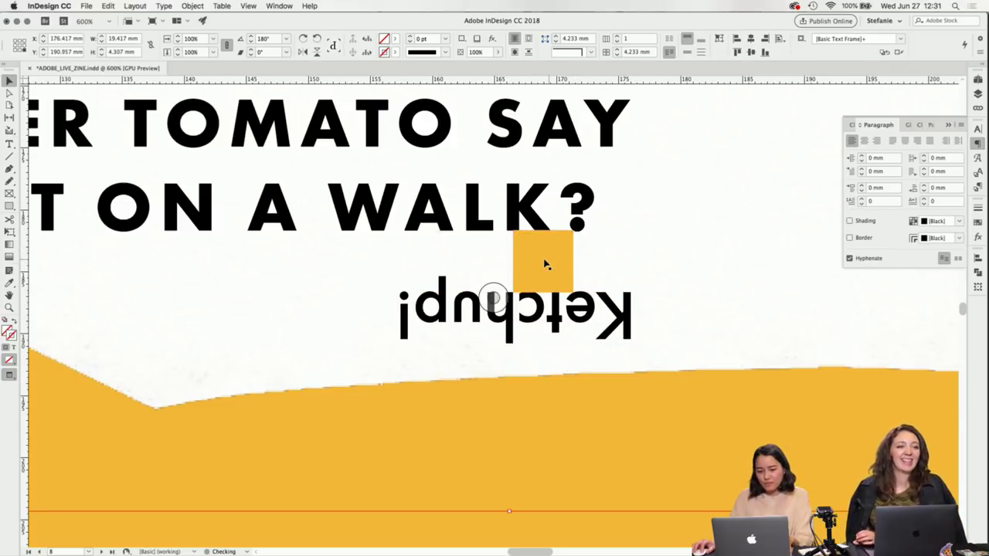
pyautogui.press('Delete')
pyautogui.press('super+1')
# Paste the 5 mm spacer square under the lemon question and lower the upside-down answer onto it.
pyautogui.hscroll(10, 490, 263)
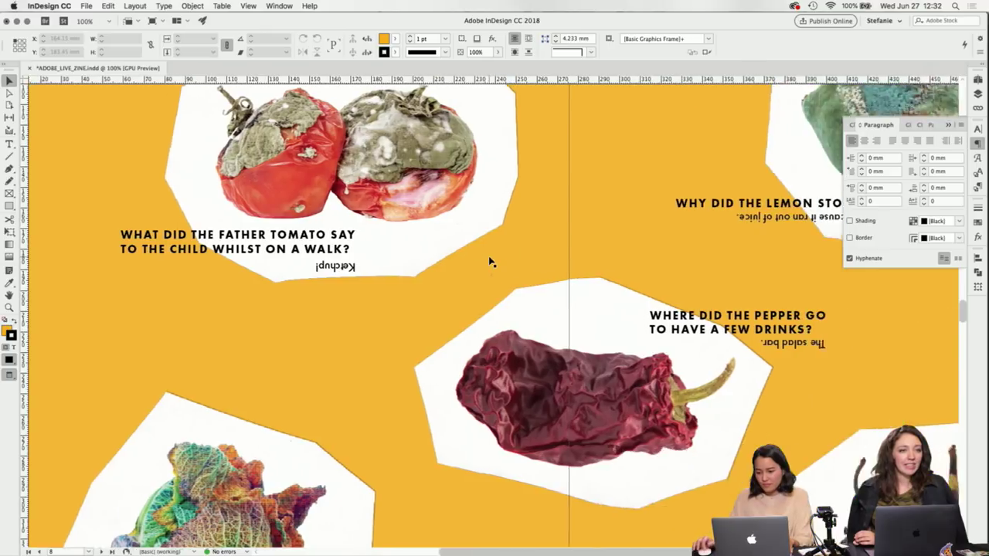
pyautogui.press('super+=')
pyautogui.scroll(4, 552, 226)
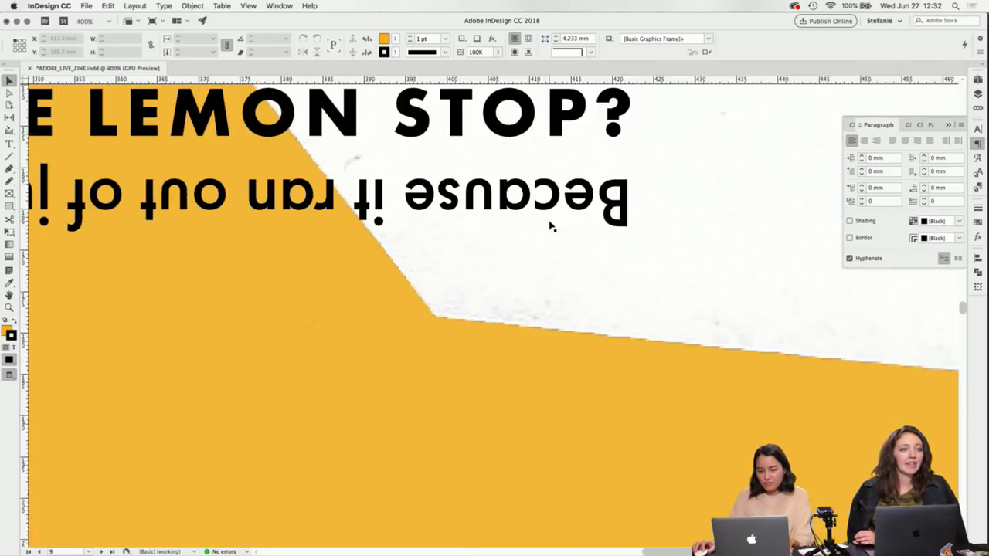
pyautogui.press('super+v')
pyautogui.moveTo(513, 300); pyautogui.dragTo(587, 144)
pyautogui.click(615, 223)
pyautogui.moveTo(615, 224); pyautogui.dragTo(615, 229)
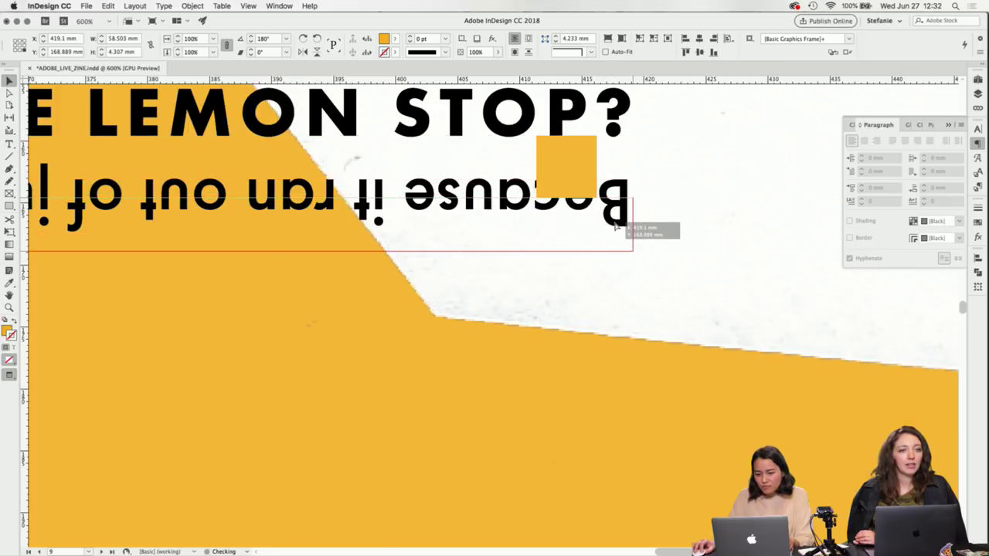
# Move the spacer under the pepper question and butt the 'The salad bar.' answer against it.
pyautogui.click(588, 180)
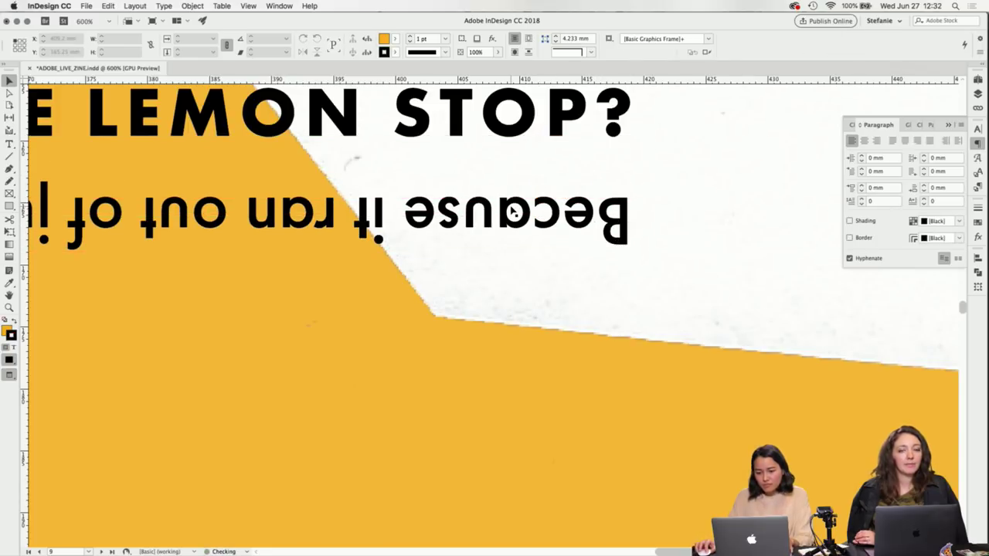
pyautogui.scroll(-4, 575, 209)
pyautogui.scroll(-4, 573, 213)
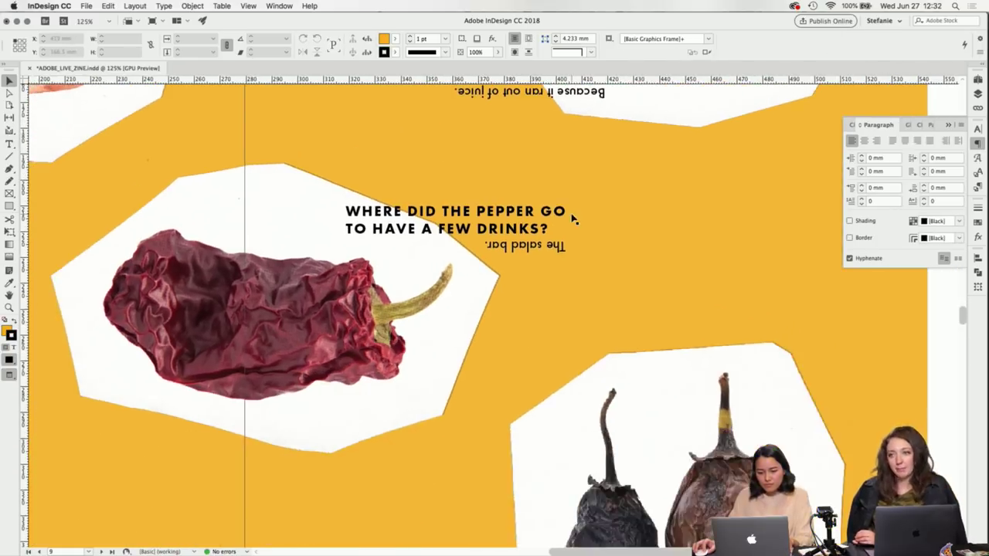
pyautogui.scroll(2, 528, 253)
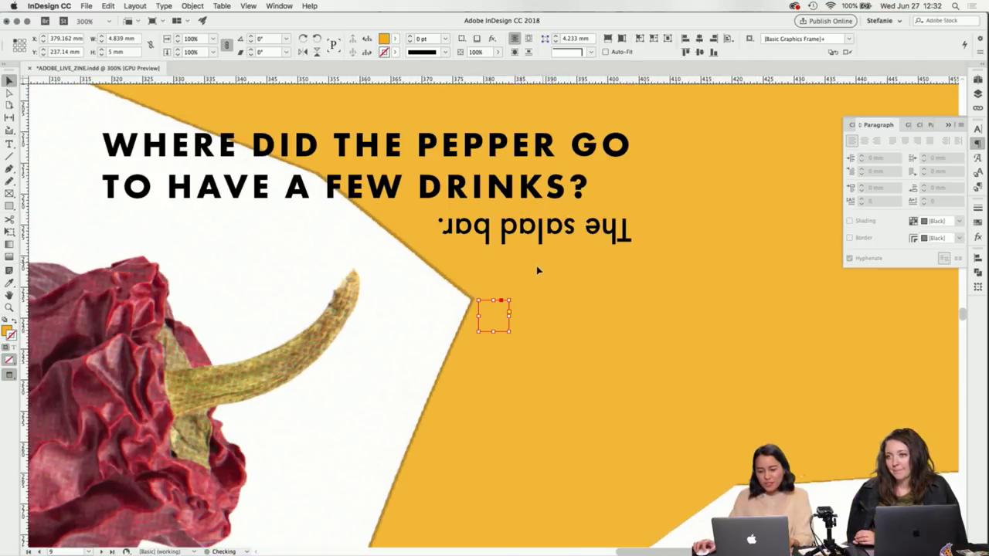
pyautogui.moveTo(501, 320); pyautogui.dragTo(517, 241)
pyautogui.click(491, 220)
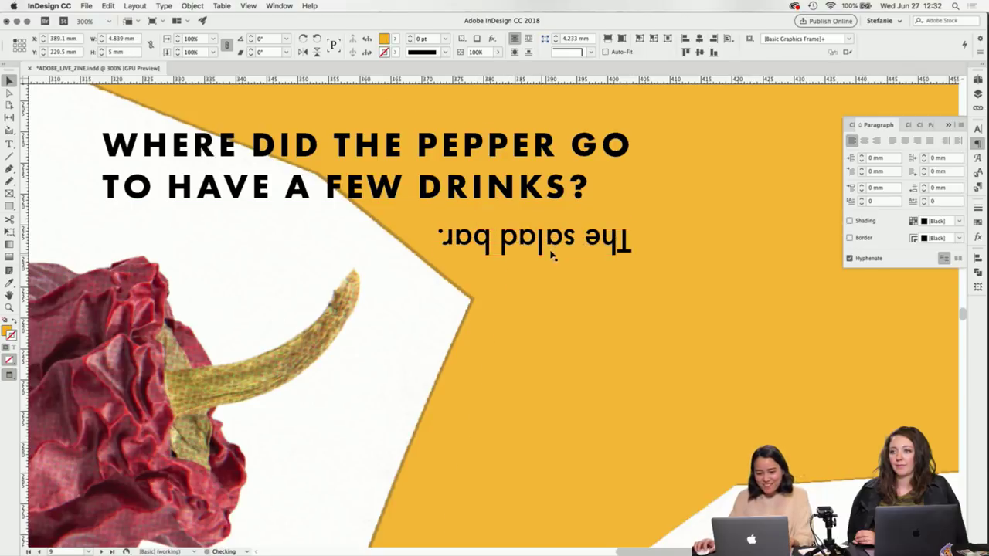
pyautogui.click(604, 249)
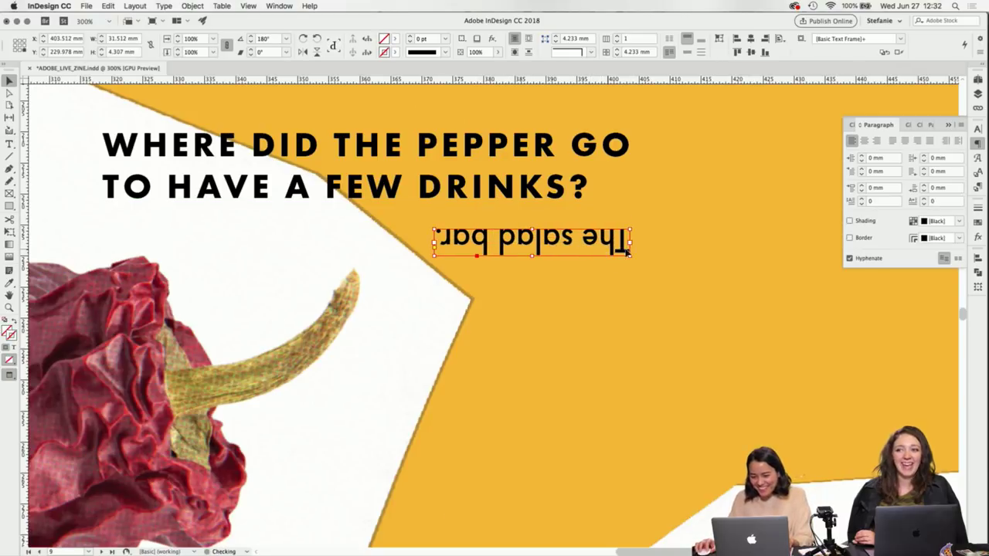
pyautogui.scroll(-5, 684, 228)
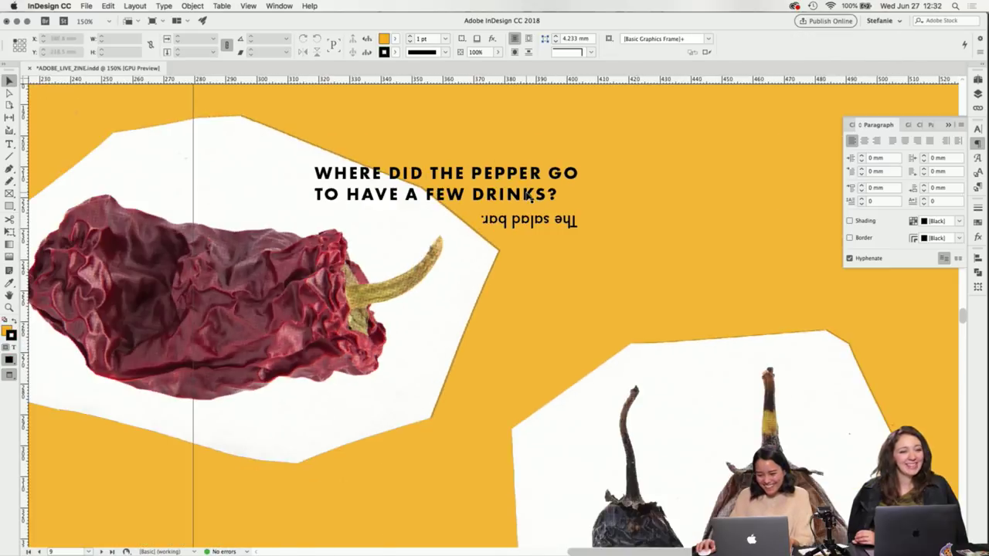
pyautogui.scroll(-6, 540, 209)
pyautogui.scroll(-3, 541, 255)
# Move the spacer under the eggplant question and nudge the eggplant answer into line.
pyautogui.scroll(5, 556, 308)
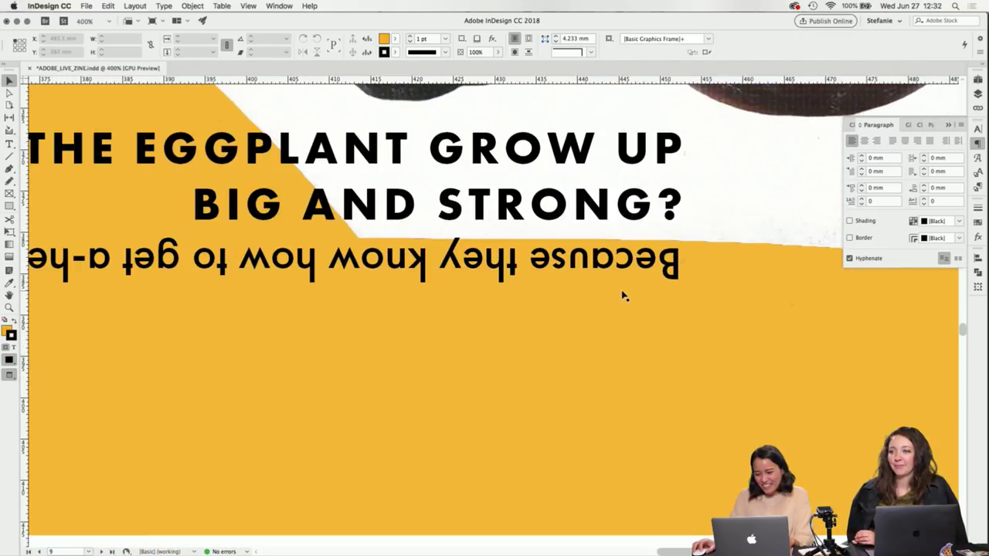
pyautogui.click(502, 315)
pyautogui.moveTo(502, 315); pyautogui.dragTo(655, 275)
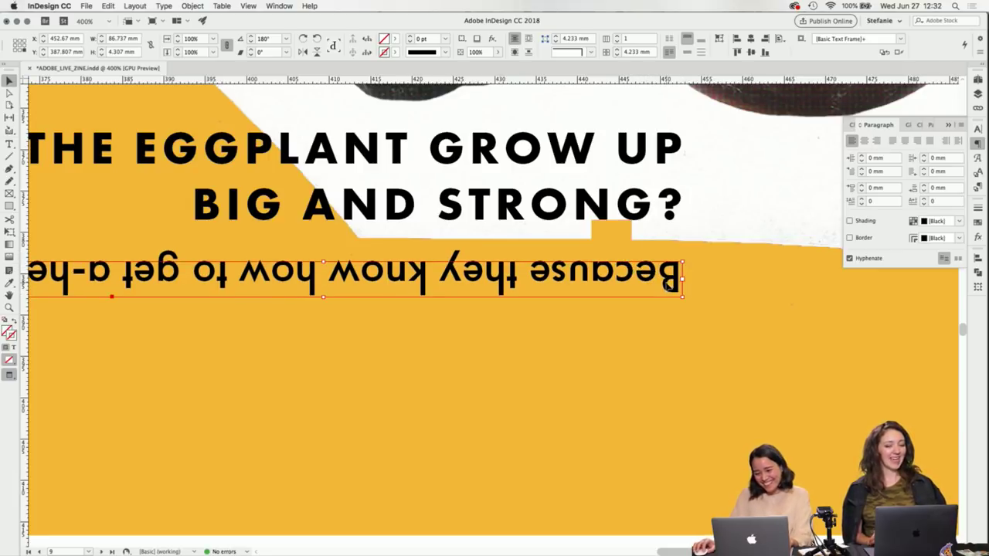
pyautogui.moveTo(668, 284); pyautogui.dragTo(665, 285)
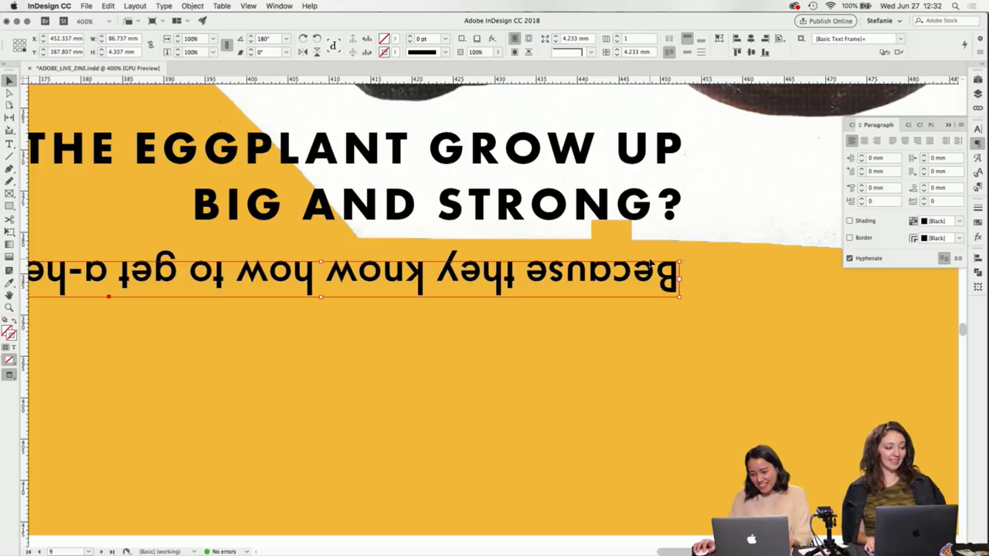
pyautogui.press('Right')
pyautogui.press('Right')
pyautogui.click(596, 226)
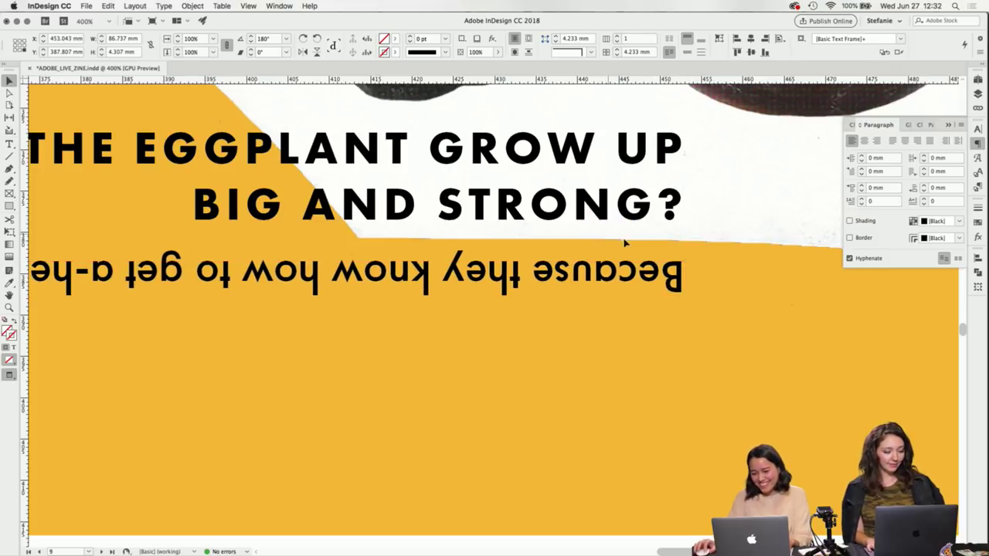
# Paste the orange square under CABBAGES and drag the upside-down 'get a-head!' punchline lower.
pyautogui.scroll(-5, 672, 236)
pyautogui.scroll(-1, 666, 241)
pyautogui.hscroll(-15, 666, 242)
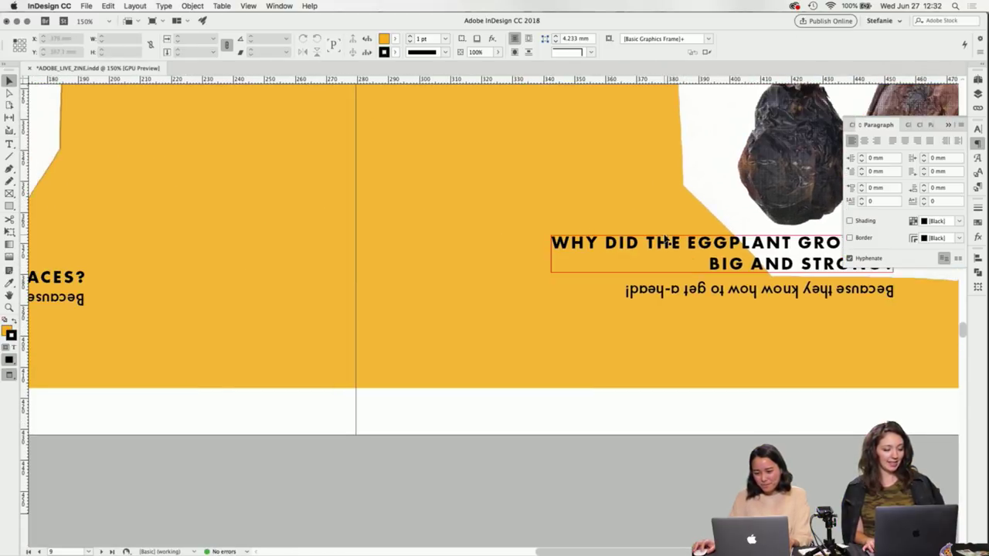
pyautogui.scroll(8, 516, 299)
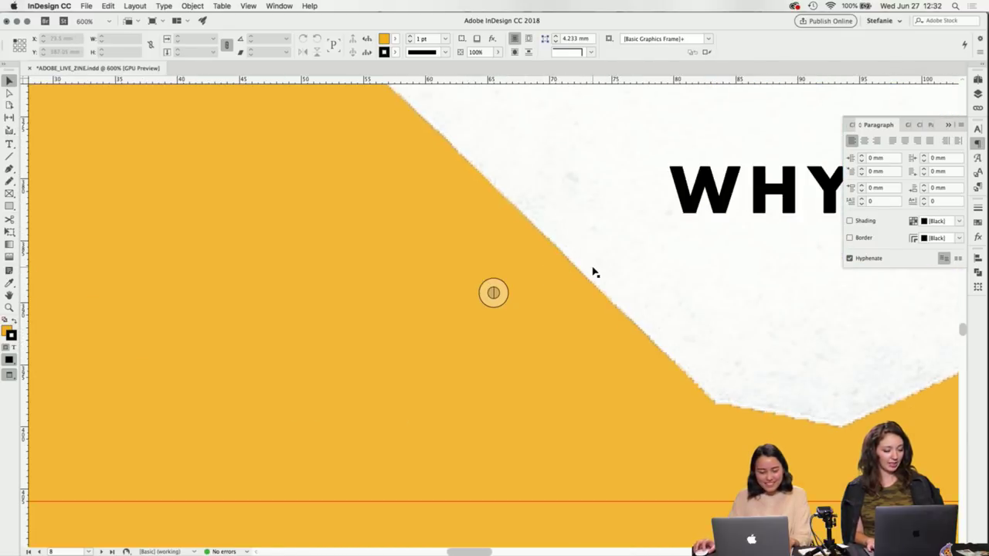
pyautogui.hscroll(10, 571, 272)
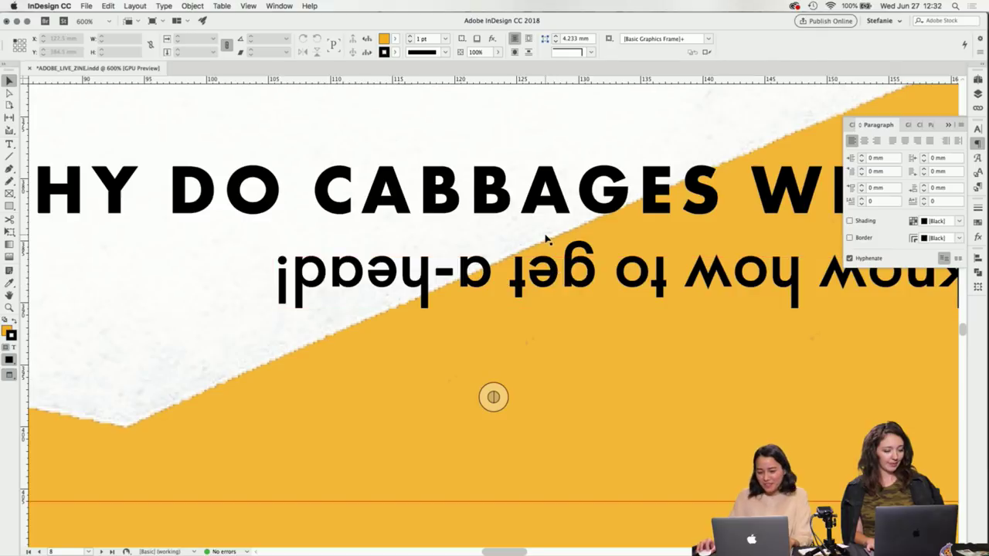
pyautogui.scroll(4, 545, 241)
pyautogui.press('super+v')
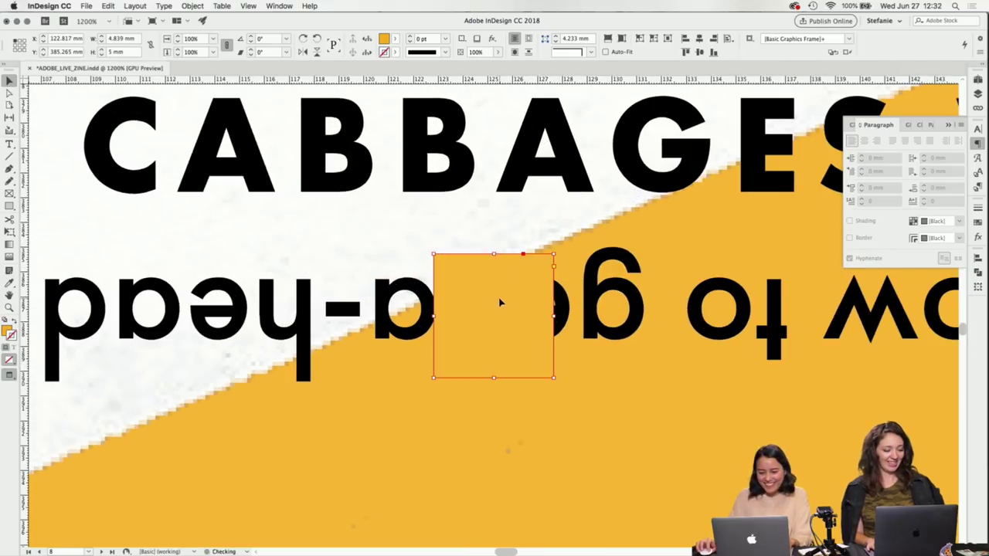
pyautogui.moveTo(503, 302); pyautogui.dragTo(462, 236)
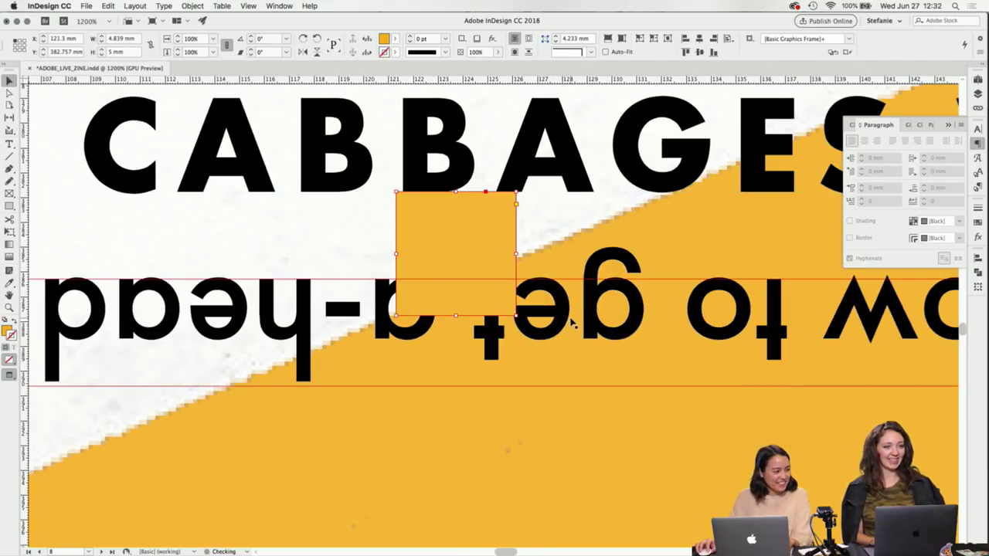
pyautogui.moveTo(570, 326); pyautogui.dragTo(570, 353)
# Send the orange square behind the cabbage text and zoom out to the whole spread.
pyautogui.scroll(-1, 481, 282)
pyautogui.click(481, 278)
pyautogui.press('super+shift+bracketleft')
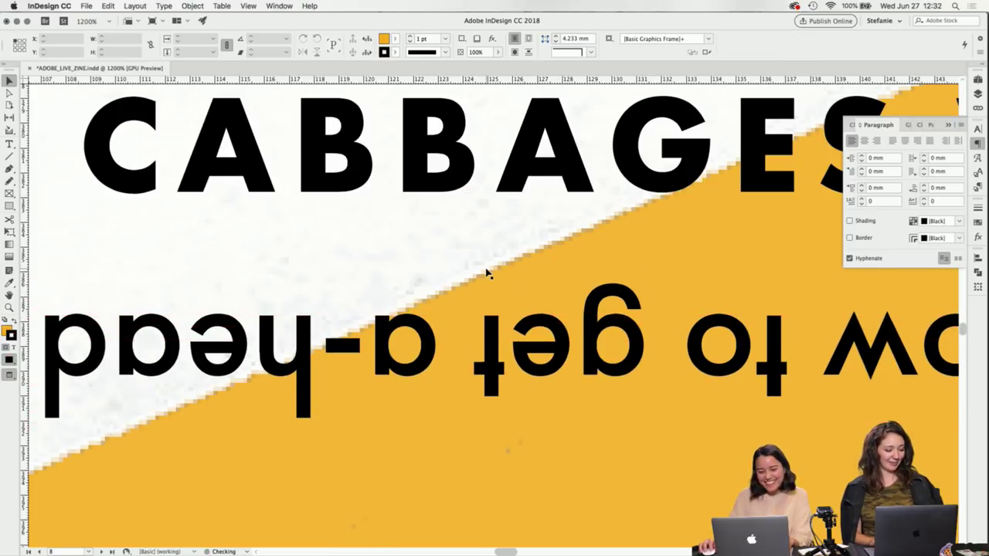
pyautogui.scroll(-5, 487, 270)
pyautogui.press('super+minus')
pyautogui.press('super+minus')
pyautogui.press('super+minus')
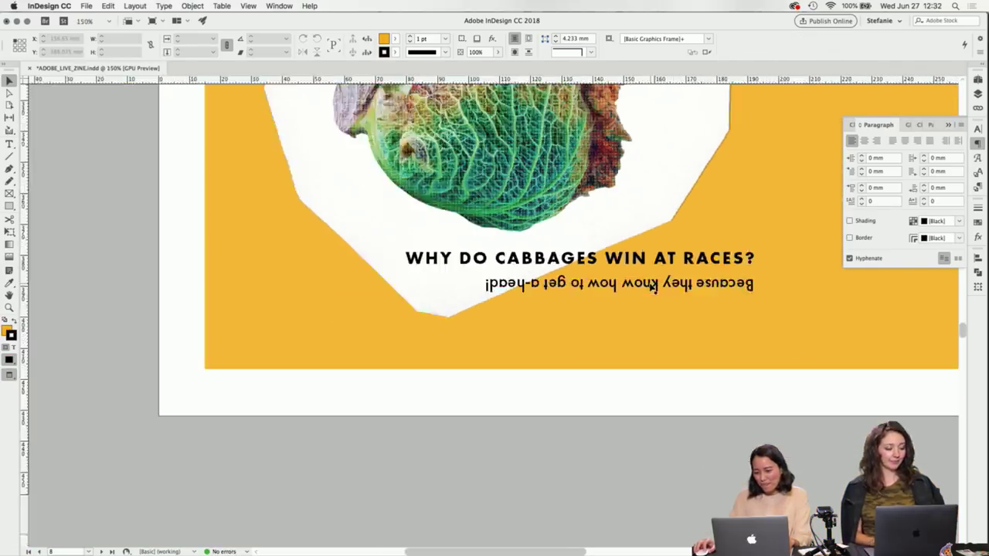
pyautogui.hscroll(2, 652, 286)
pyautogui.scroll(3, 652, 286)
# Scroll across the zine spread before moving to the mom 90s themed publication in Chrome.
pyautogui.hscroll(3, 653, 285)
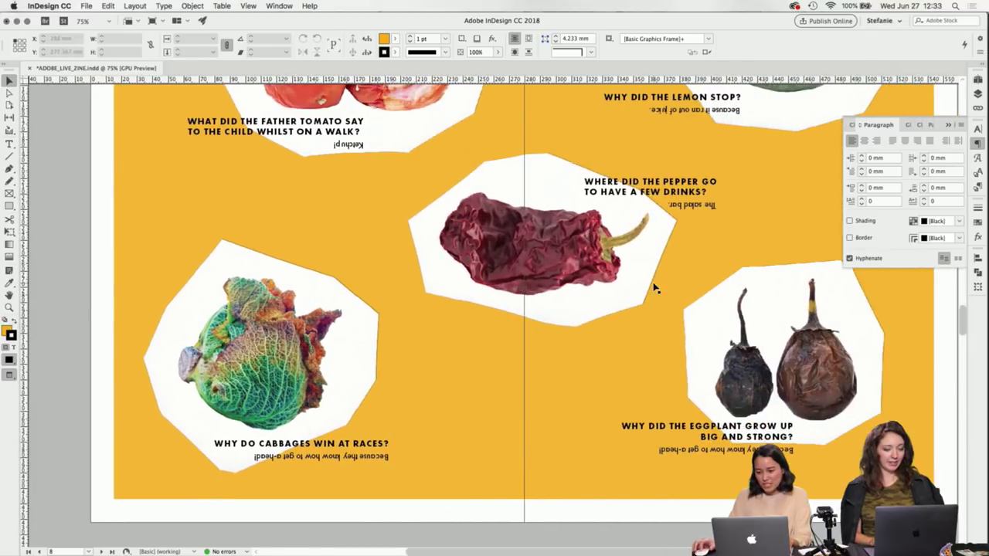
pyautogui.scroll(3, 653, 287)
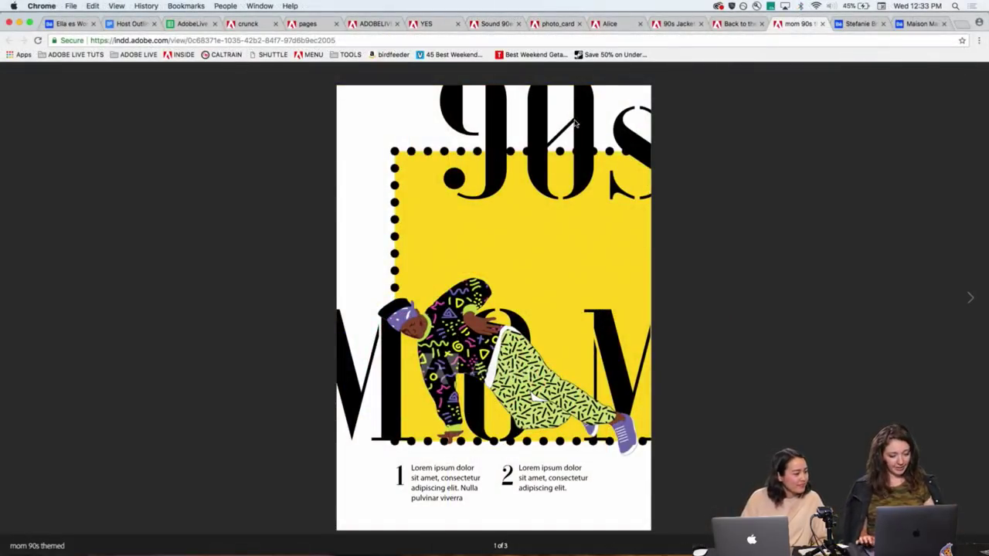
# Flip forward and back through the three mom 90s themed pages, then switch to Back to the 90's.
pyautogui.press('F1')
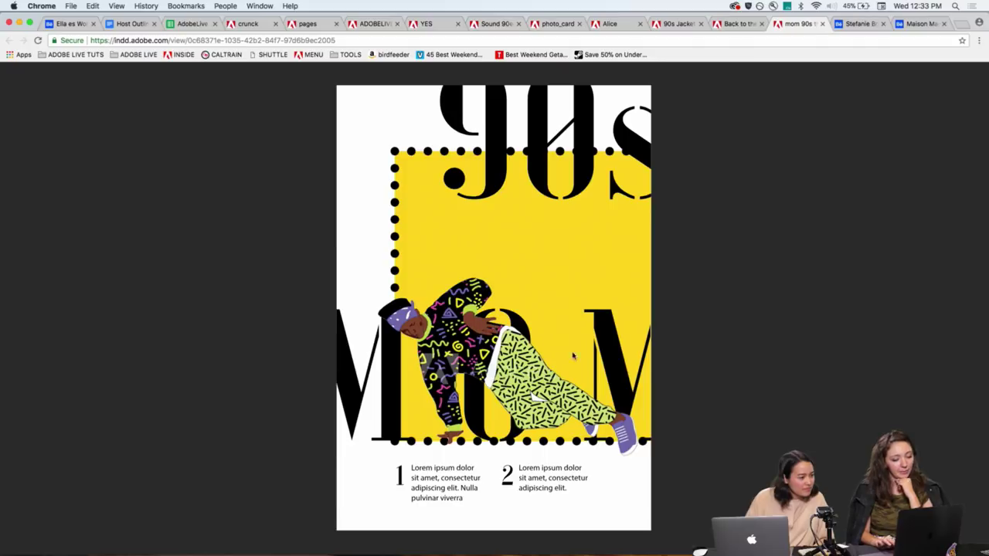
pyautogui.click(969, 299)
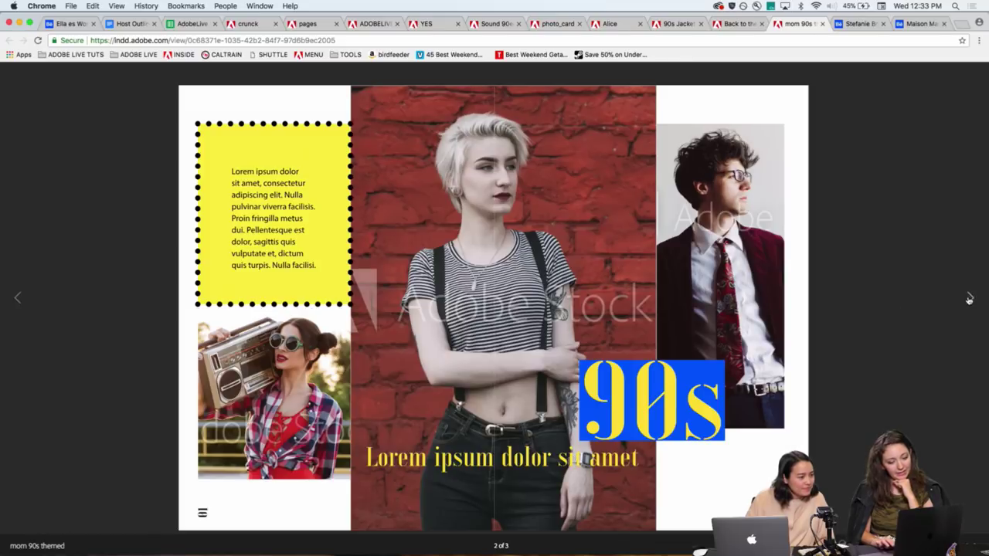
pyautogui.click(970, 299)
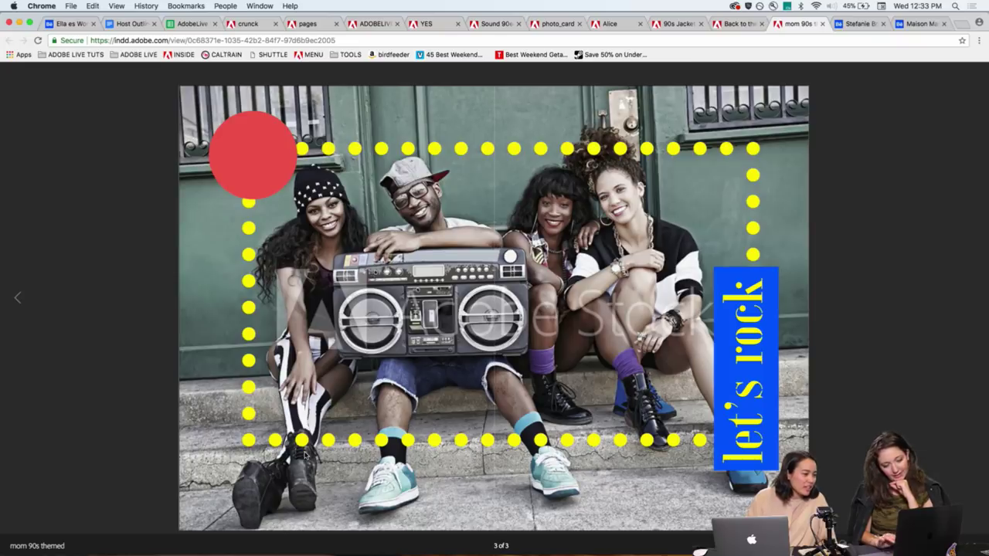
pyautogui.click(20, 302)
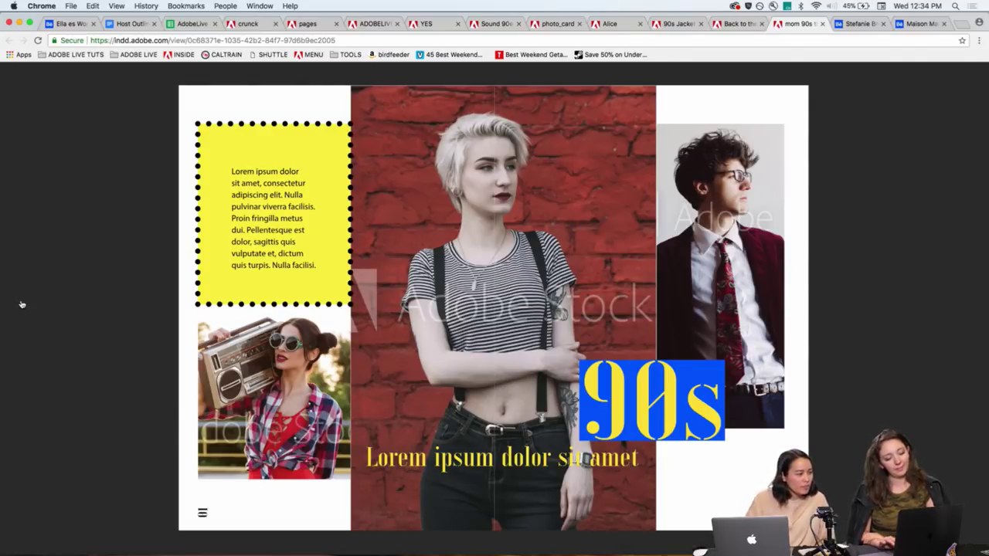
pyautogui.click(19, 298)
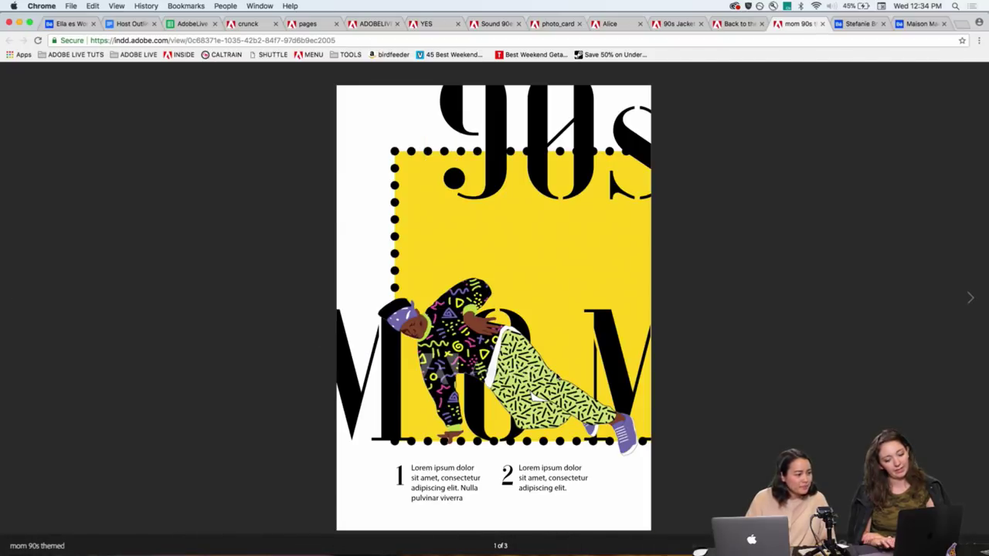
pyautogui.doubleClick(969, 298)
pyautogui.click(18, 299)
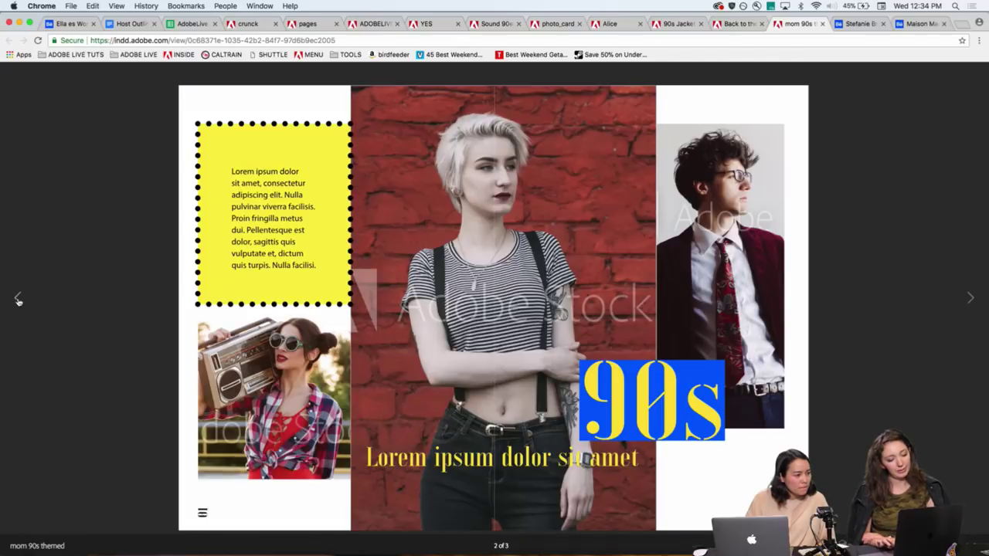
pyautogui.click(19, 299)
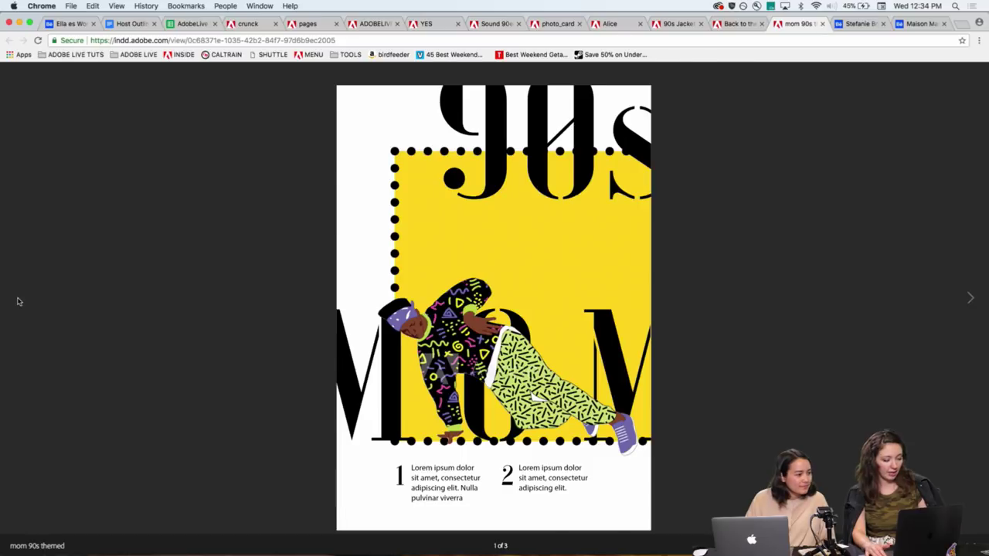
pyautogui.hotkey('ctrl', 'shift', 'Tab')
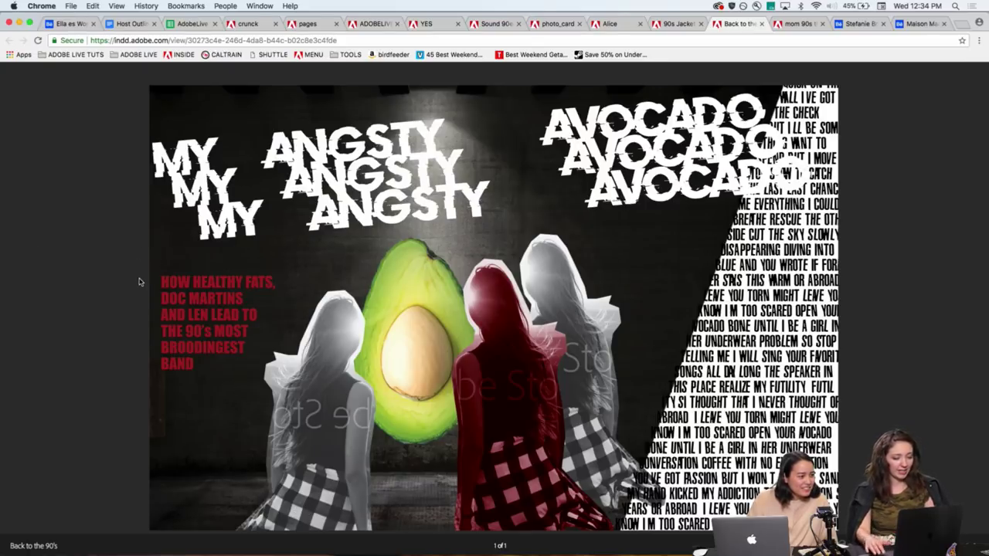
# Switch to the 90s Jackets publication tab, showing page 1 of 3.
pyautogui.hotkey('ctrl', 'shift', 'Tab')
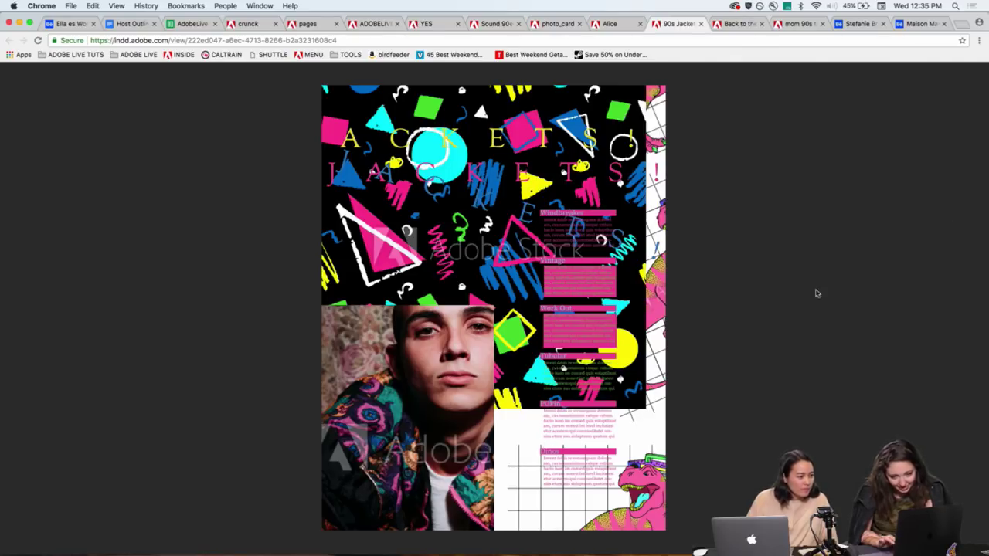
# Page back and forth through the three 90s Jackets pages, then open the Alice publication.
pyautogui.click(968, 298)
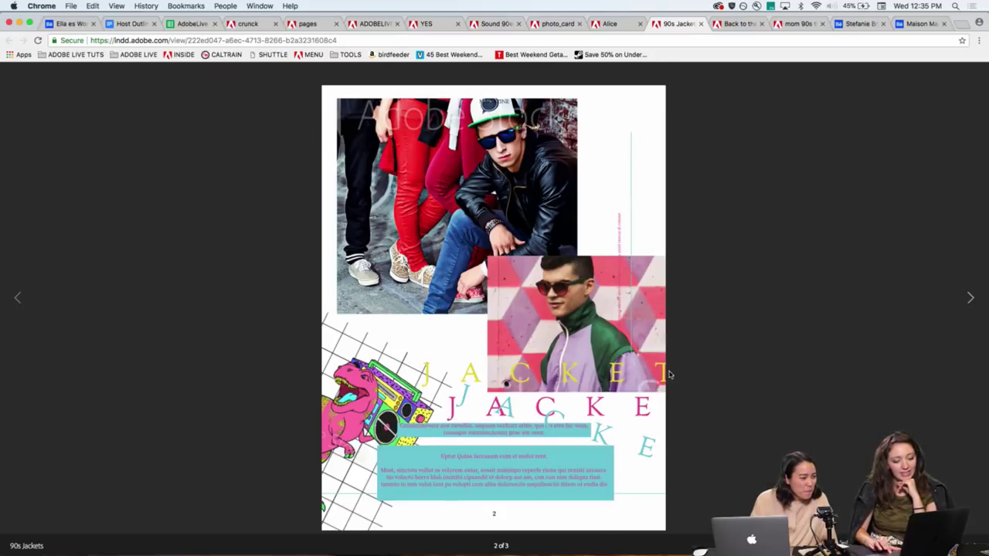
pyautogui.click(971, 303)
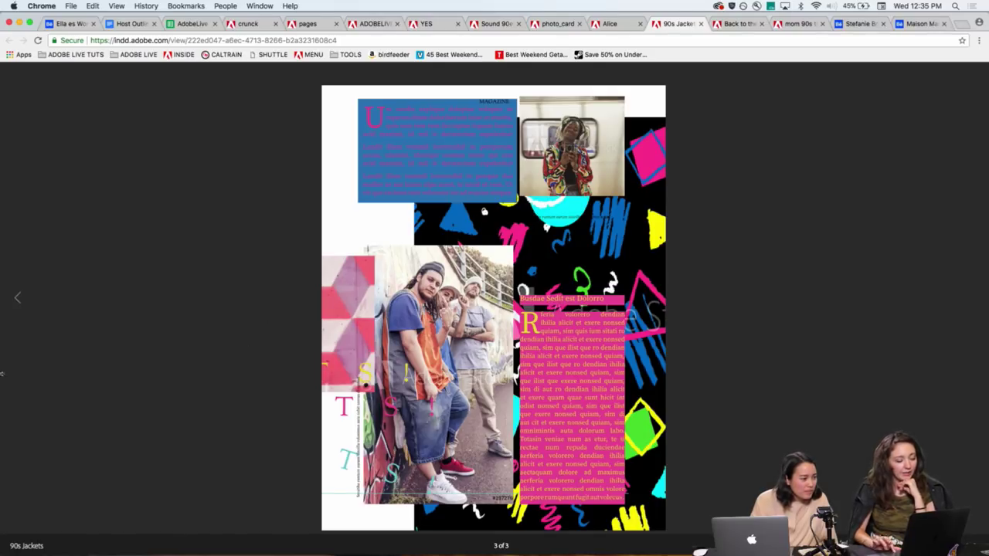
pyautogui.click(19, 300)
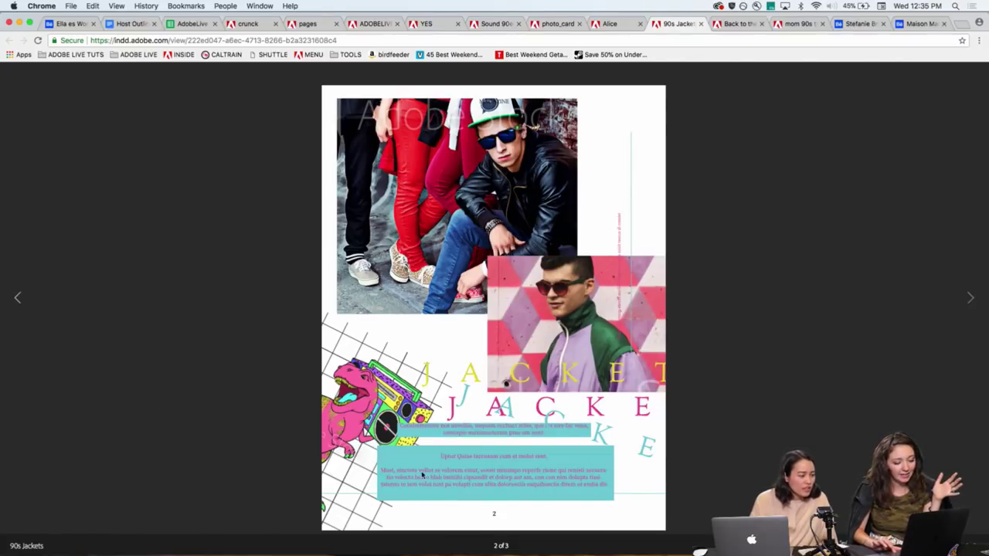
pyautogui.click(971, 298)
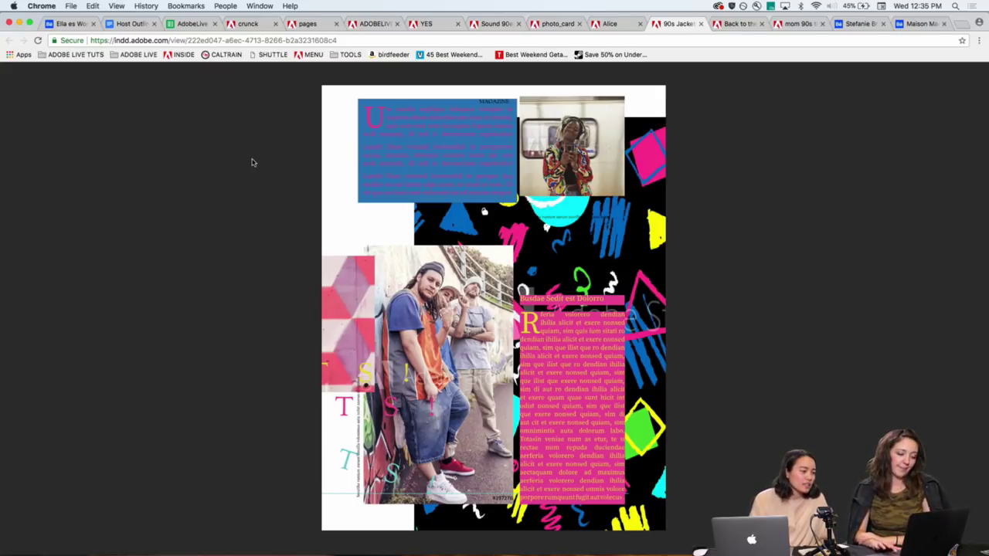
pyautogui.moveTo(18, 303)
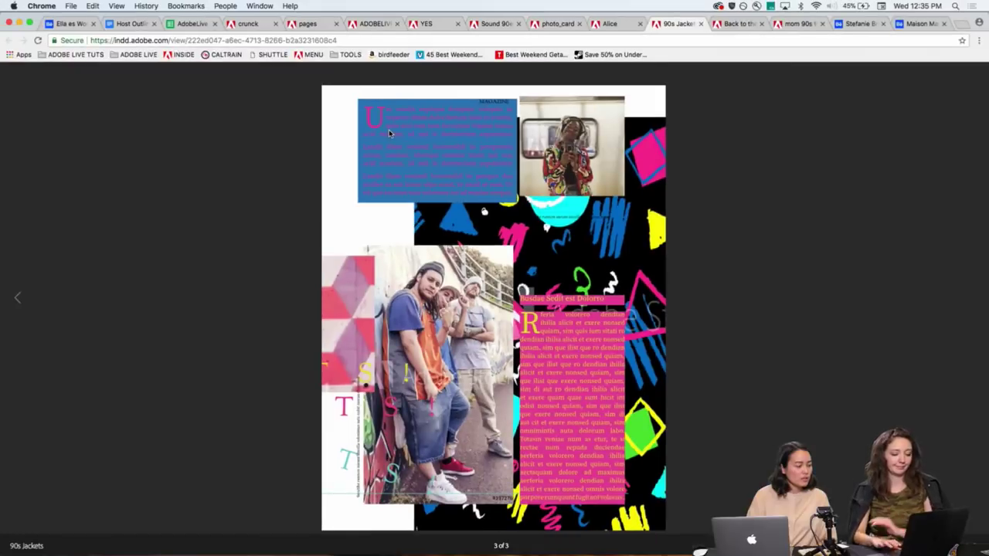
pyautogui.click(18, 296)
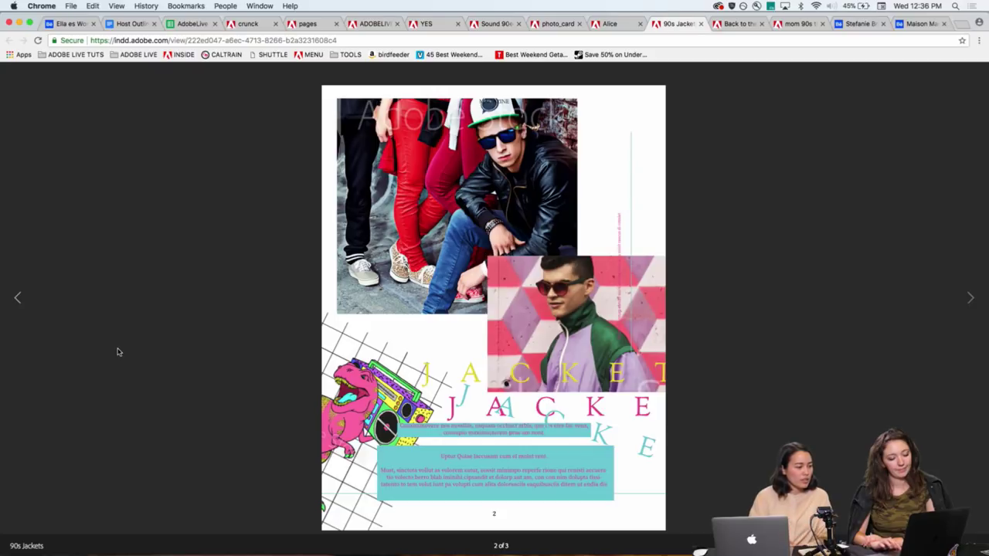
pyautogui.click(971, 302)
pyautogui.click(19, 298)
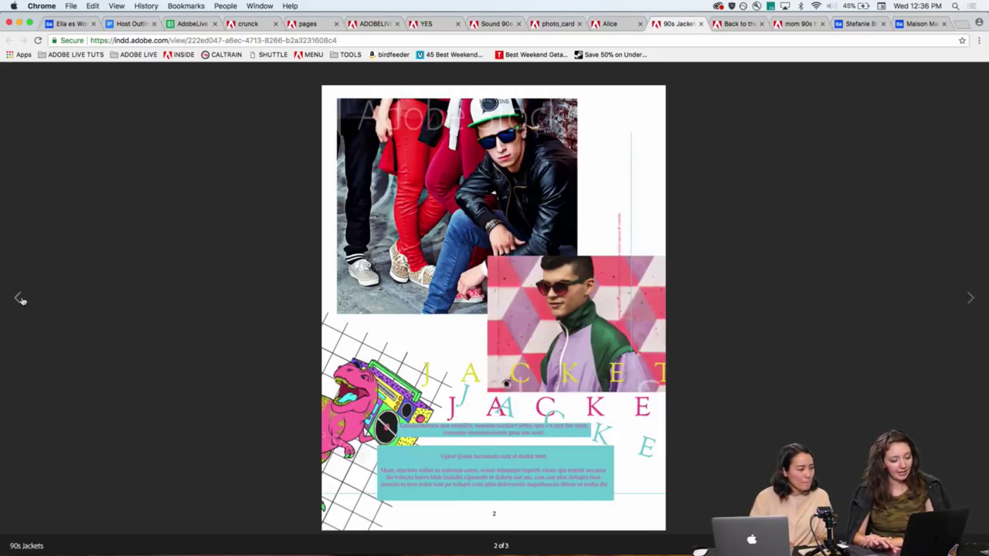
pyautogui.click(972, 300)
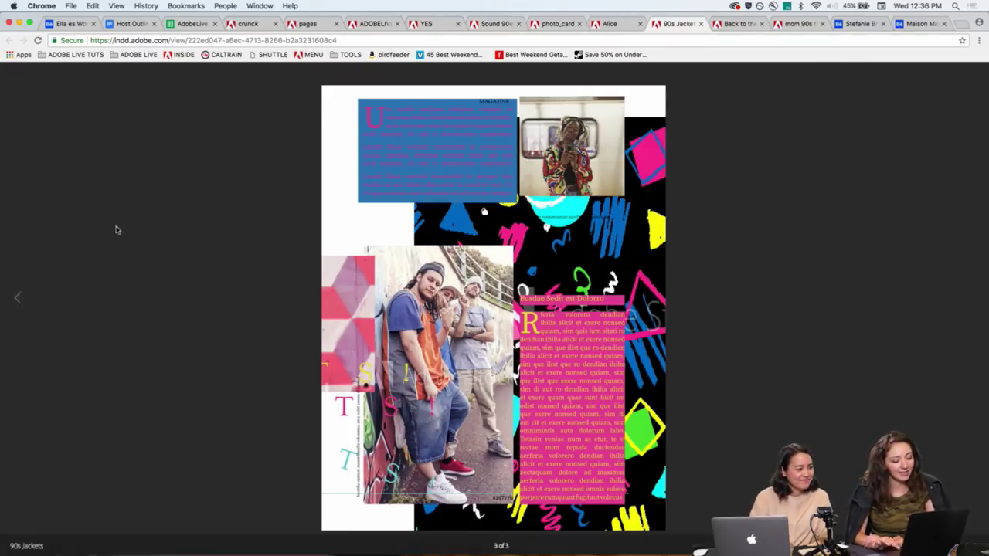
pyautogui.click(19, 299)
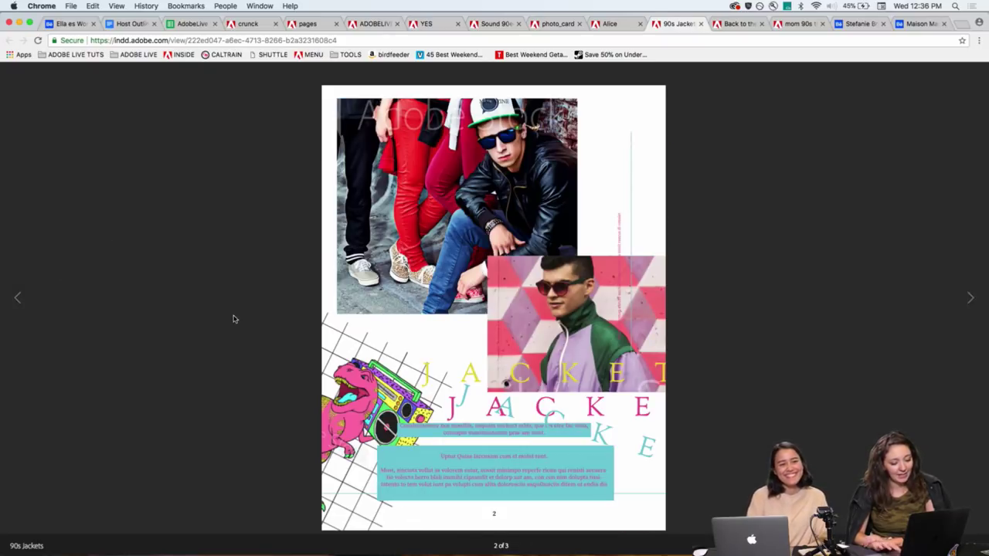
pyautogui.click(611, 25)
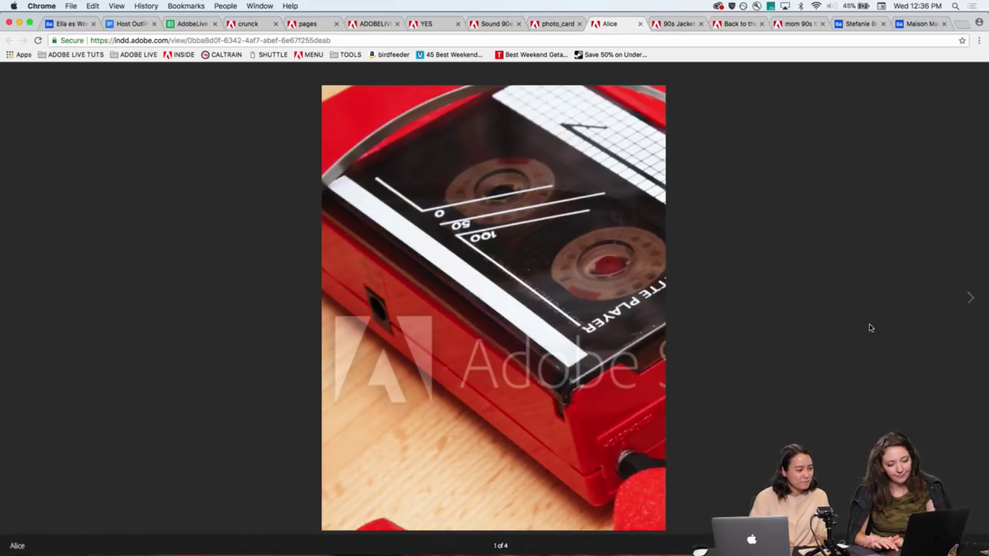
# Browse Alice's Happy Birthday card, Can't Touch This poster and boombox pages, then switch to photo_card.
pyautogui.click(971, 299)
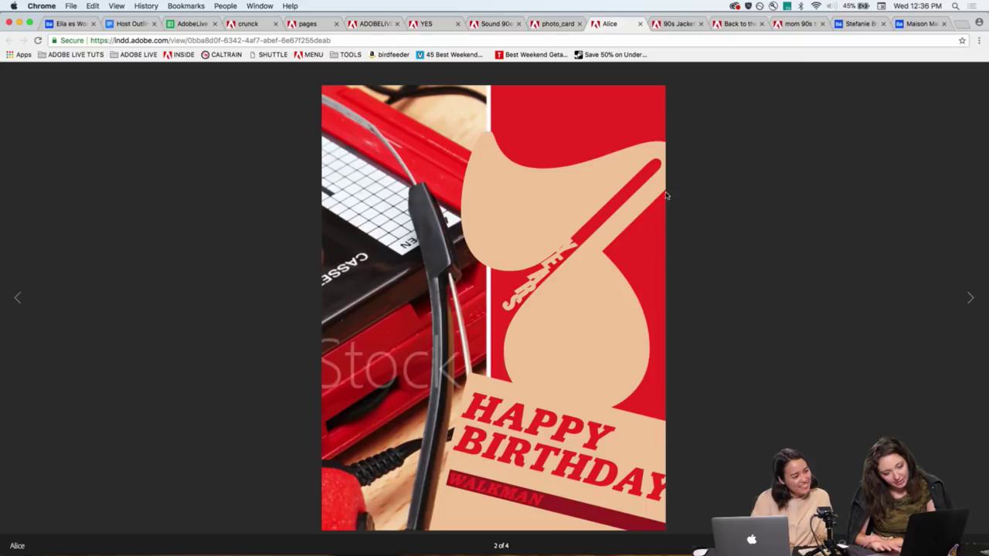
pyautogui.click(968, 299)
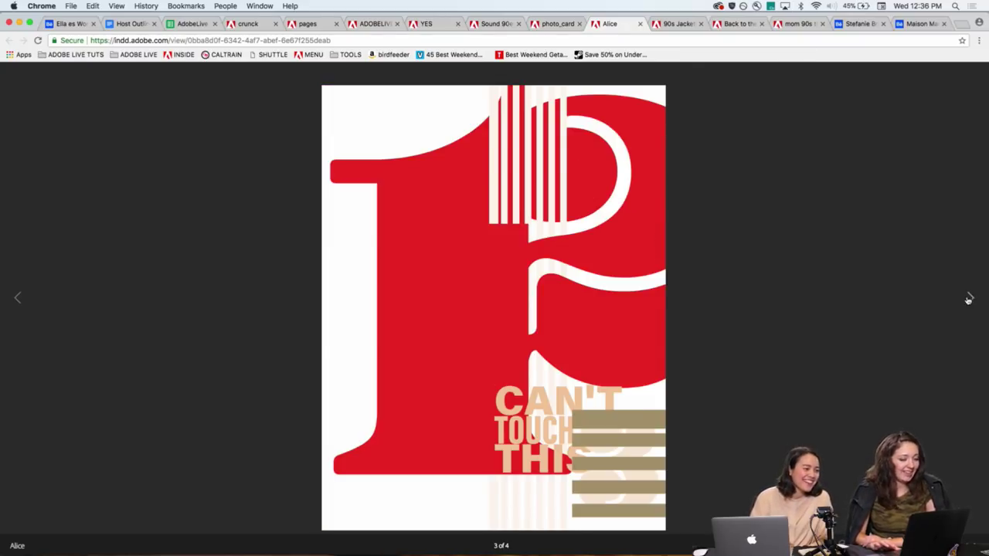
pyautogui.click(968, 299)
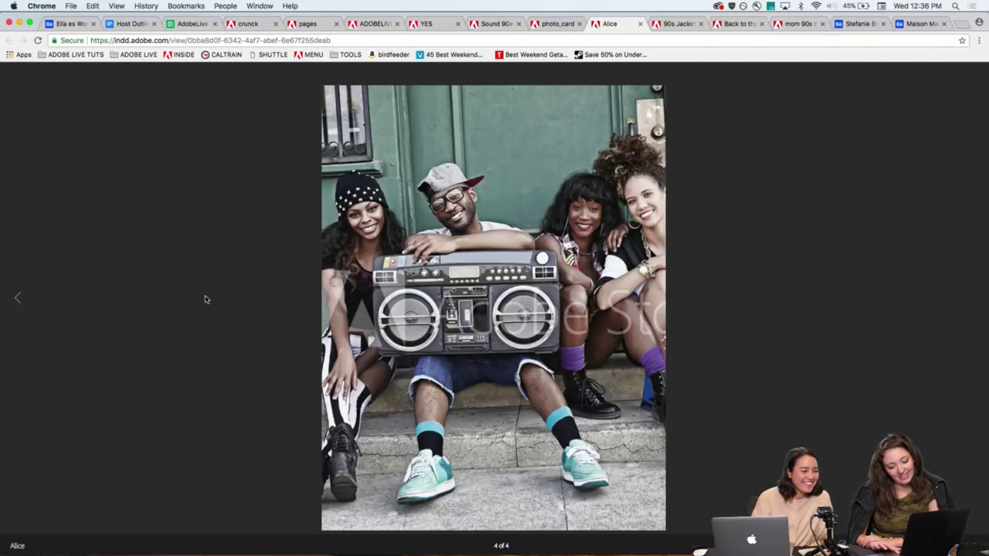
pyautogui.click(17, 299)
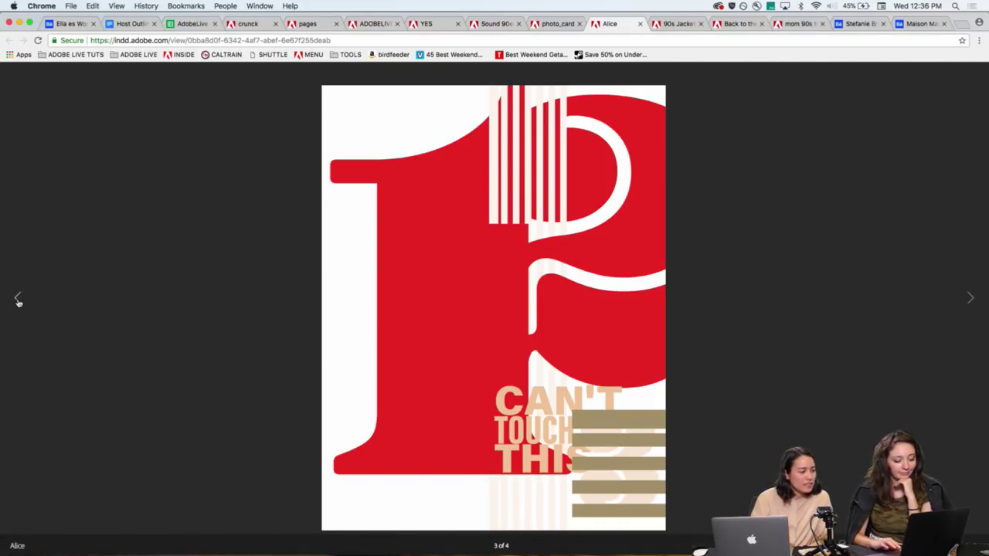
pyautogui.click(18, 300)
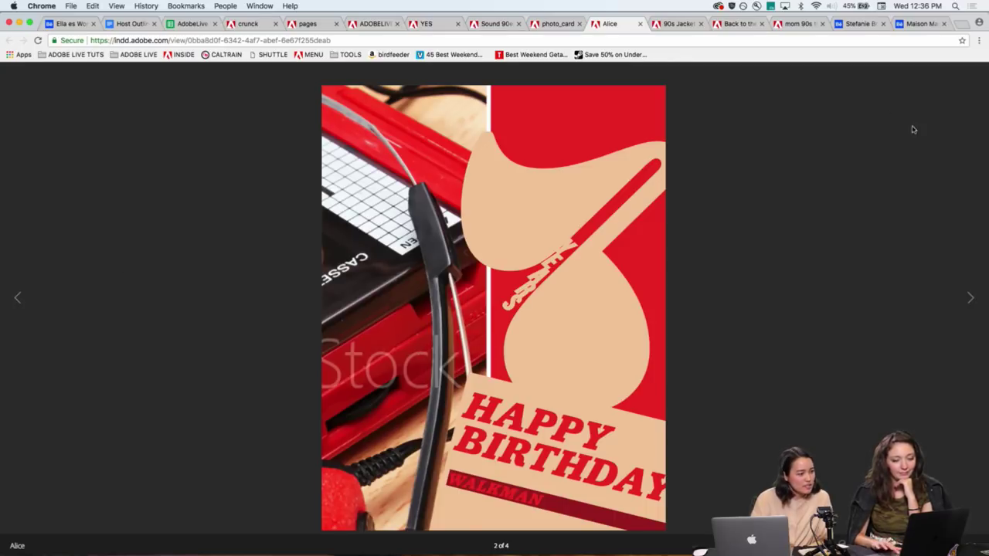
pyautogui.click(18, 298)
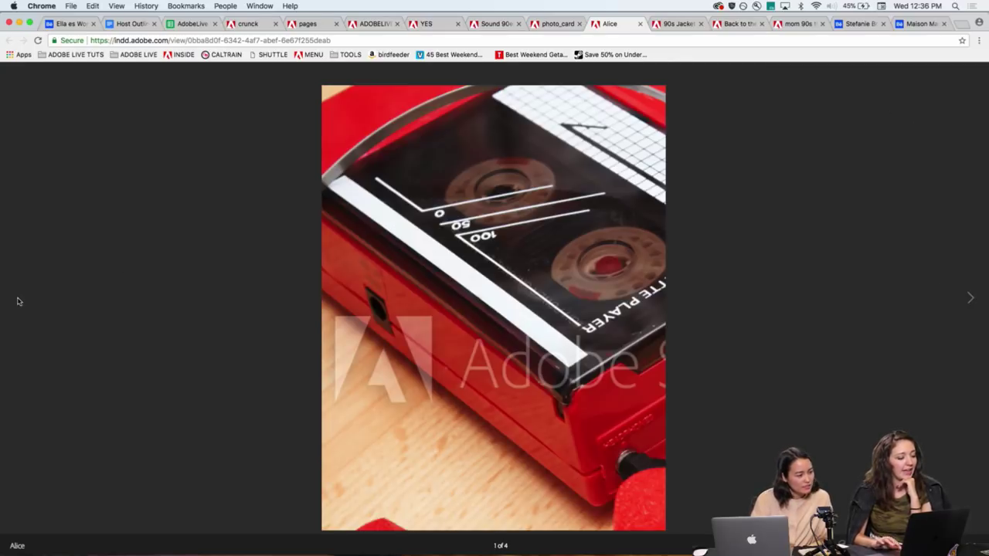
pyautogui.click(969, 299)
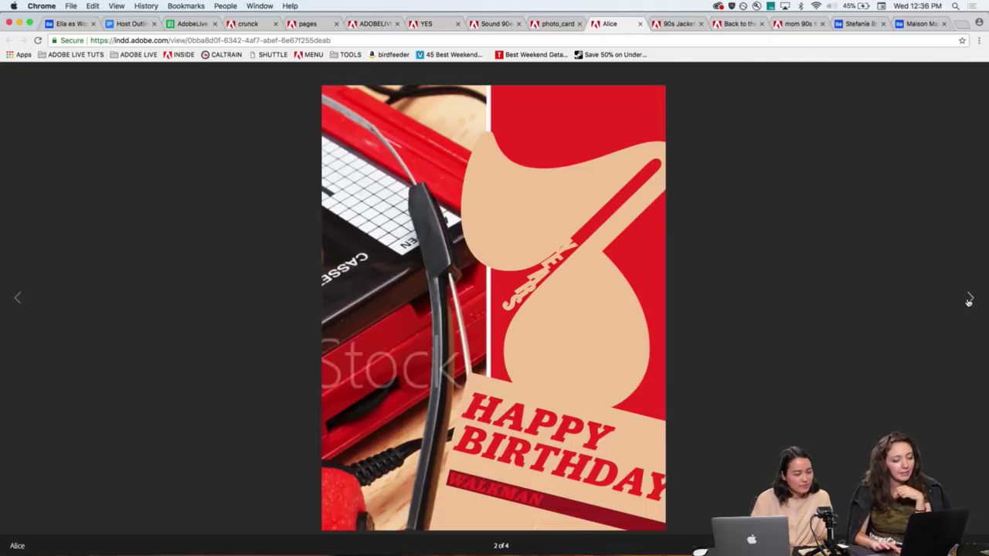
pyautogui.click(970, 298)
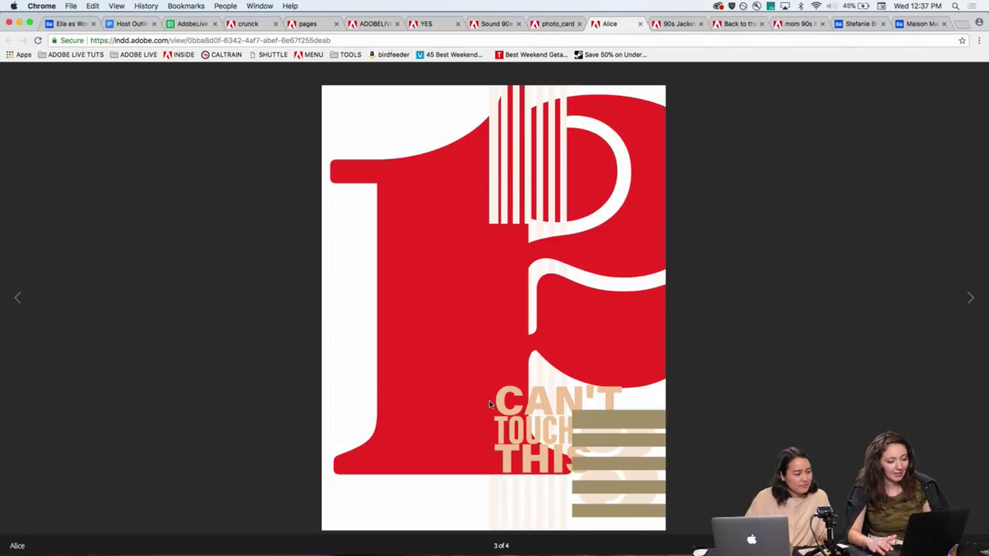
pyautogui.hotkey('ctrl', 'shift', 'Tab')
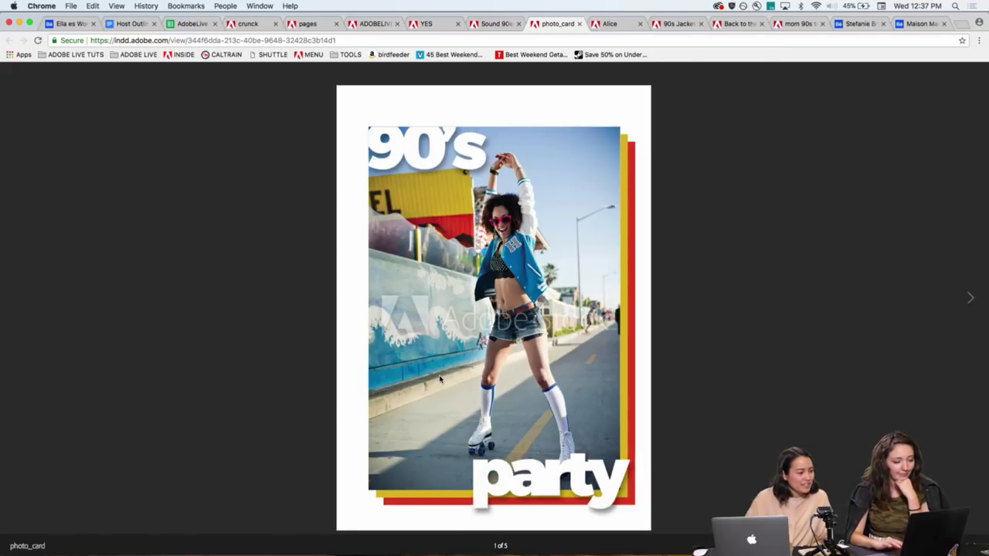
# Review the Call the Crew, Register tha Moment and Let the Music Loud spreads twice, then switch to Sound 90er.
pyautogui.click(969, 299)
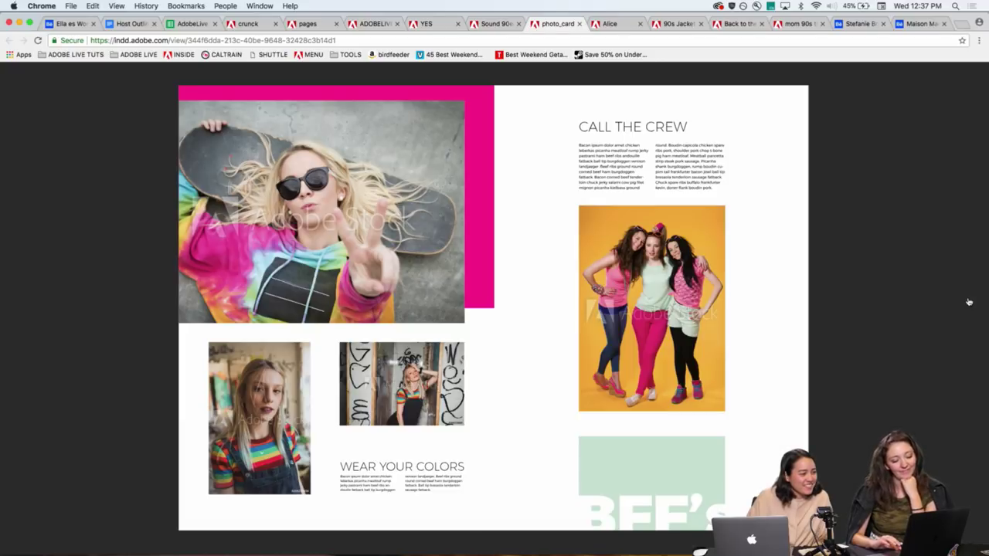
pyautogui.click(971, 300)
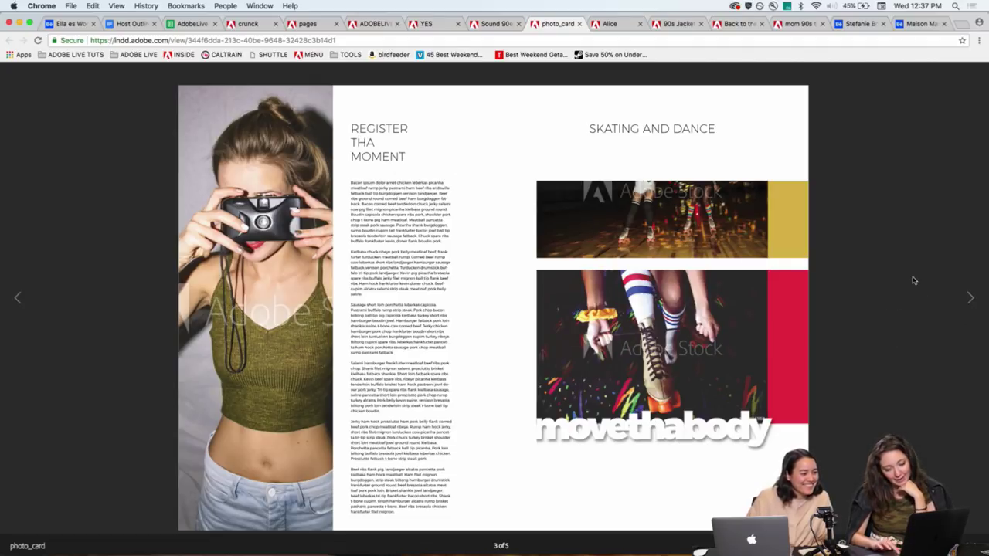
pyautogui.click(970, 301)
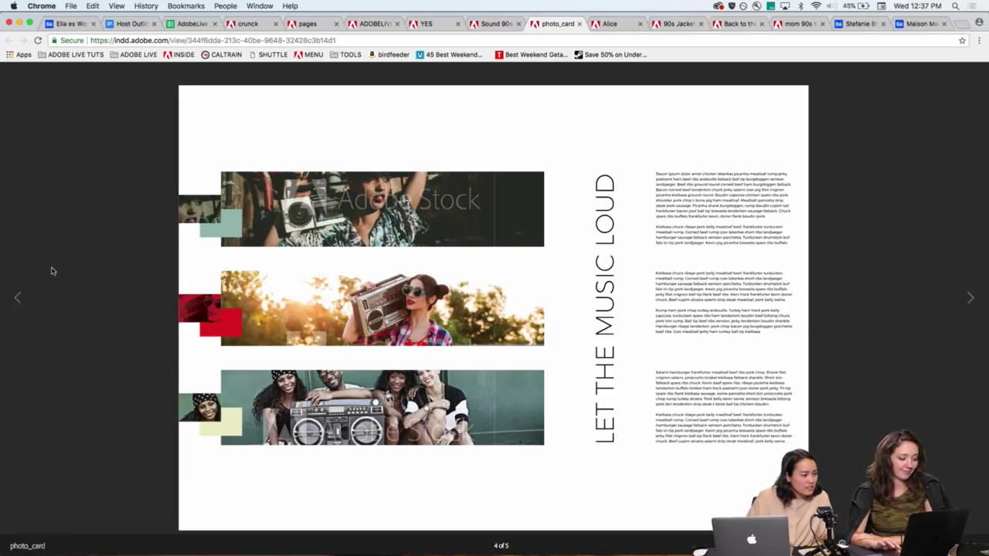
pyautogui.click(20, 301)
pyautogui.click(20, 300)
pyautogui.click(20, 301)
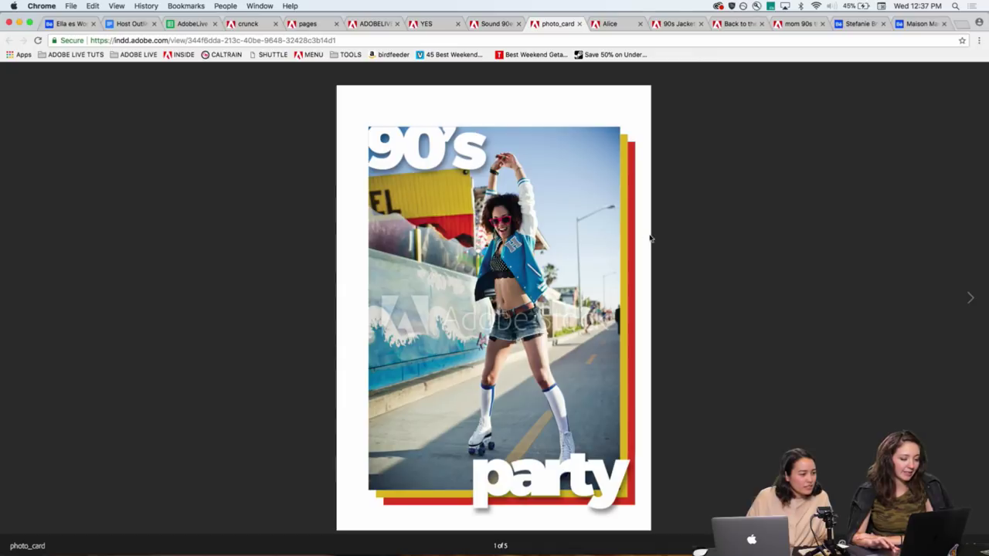
pyautogui.click(970, 299)
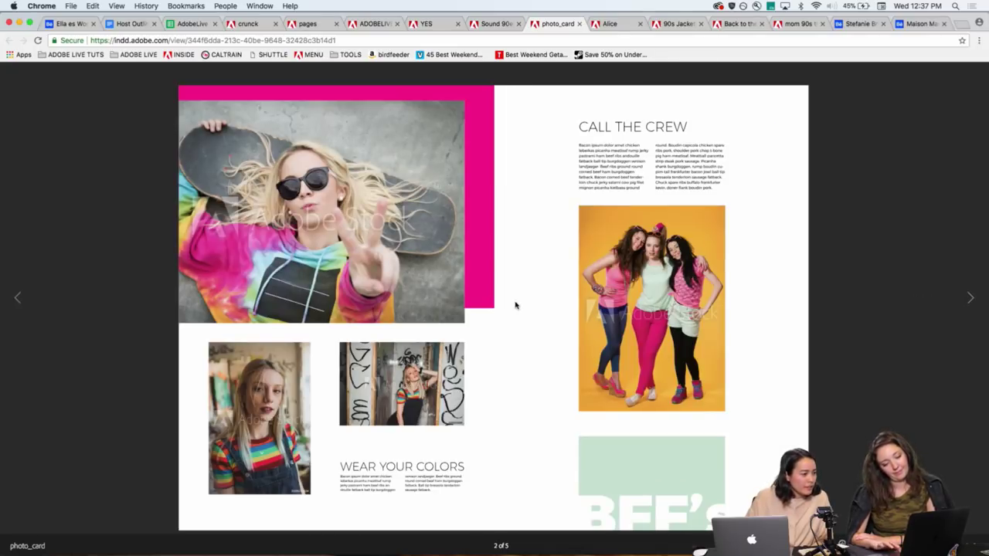
pyautogui.click(969, 299)
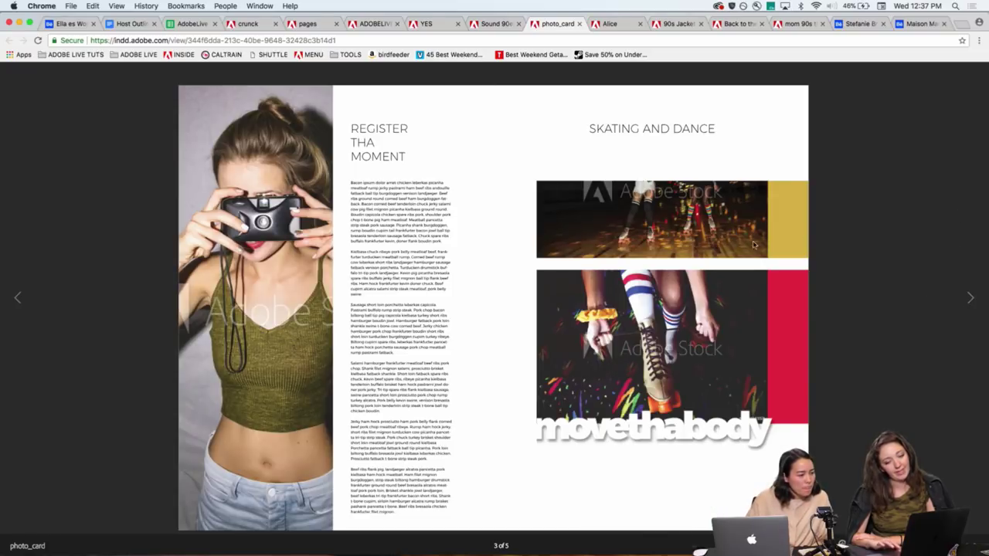
pyautogui.click(970, 297)
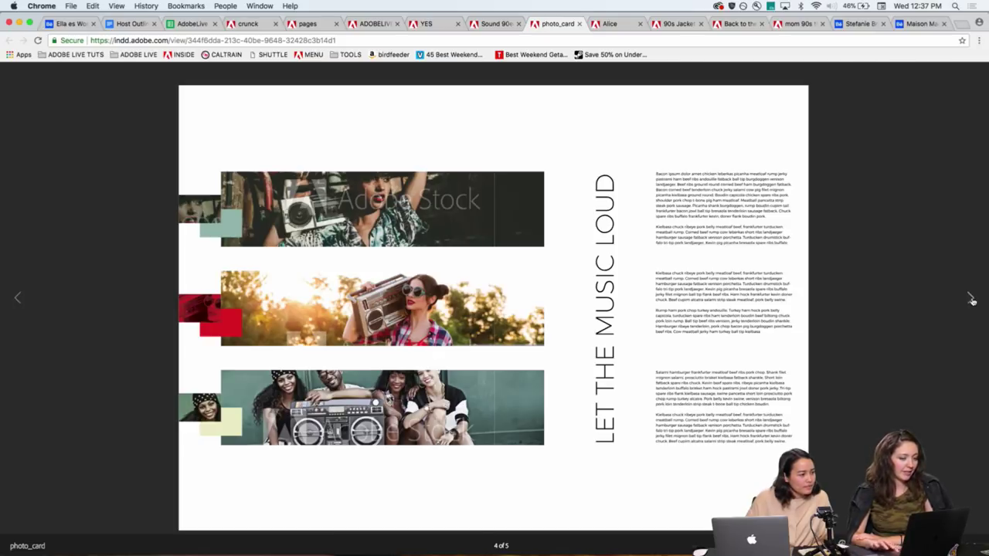
pyautogui.click(19, 301)
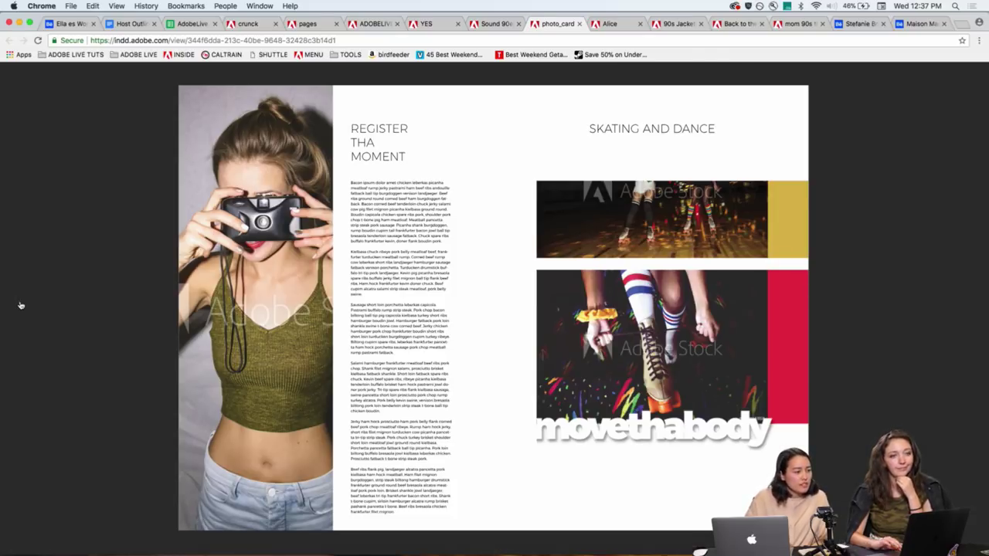
pyautogui.click(16, 305)
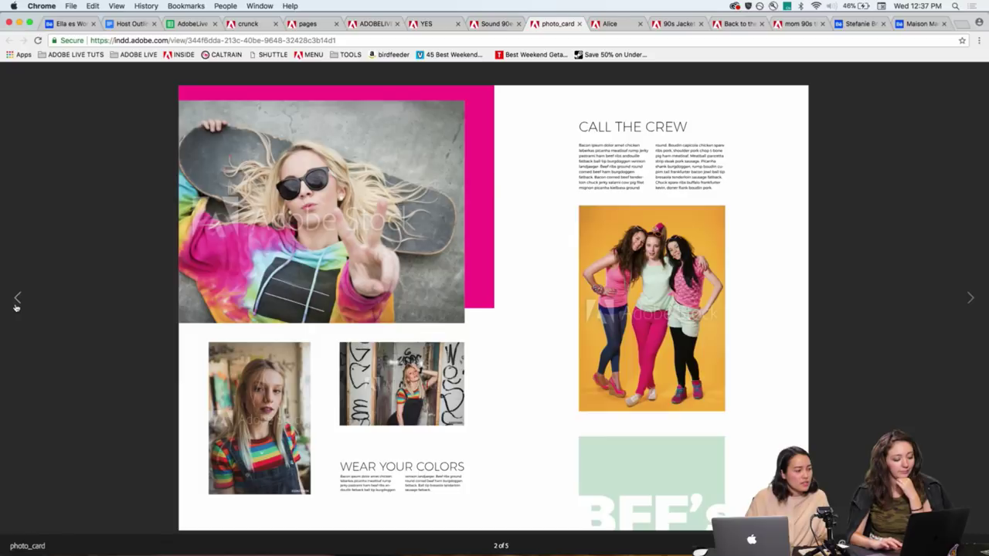
pyautogui.click(16, 304)
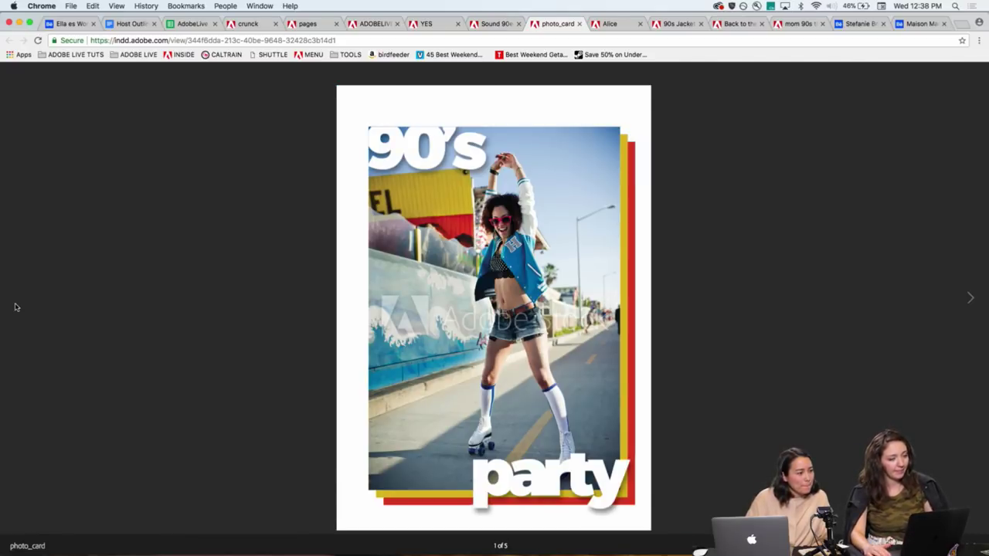
pyautogui.hotkey('ctrl', 'shift', 'Tab')
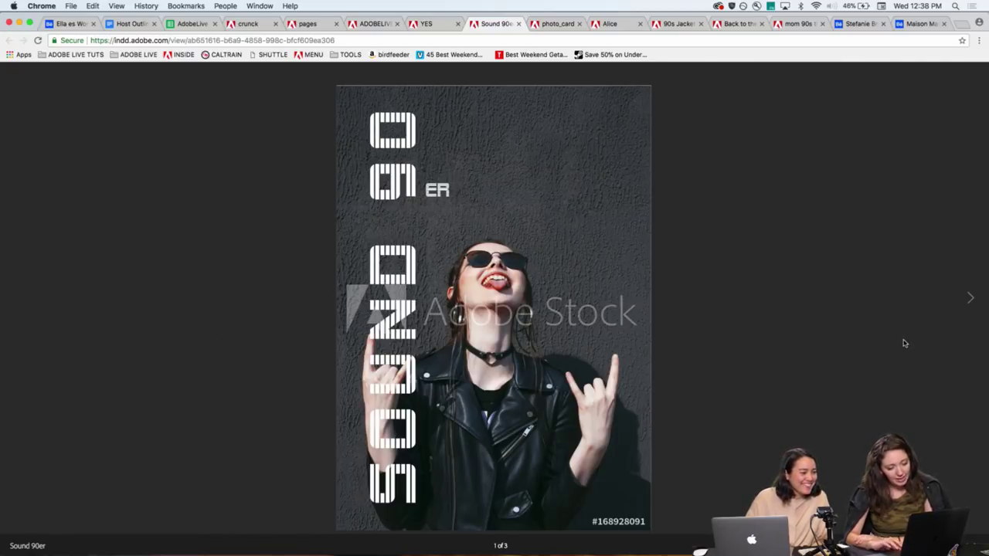
pyautogui.click(969, 303)
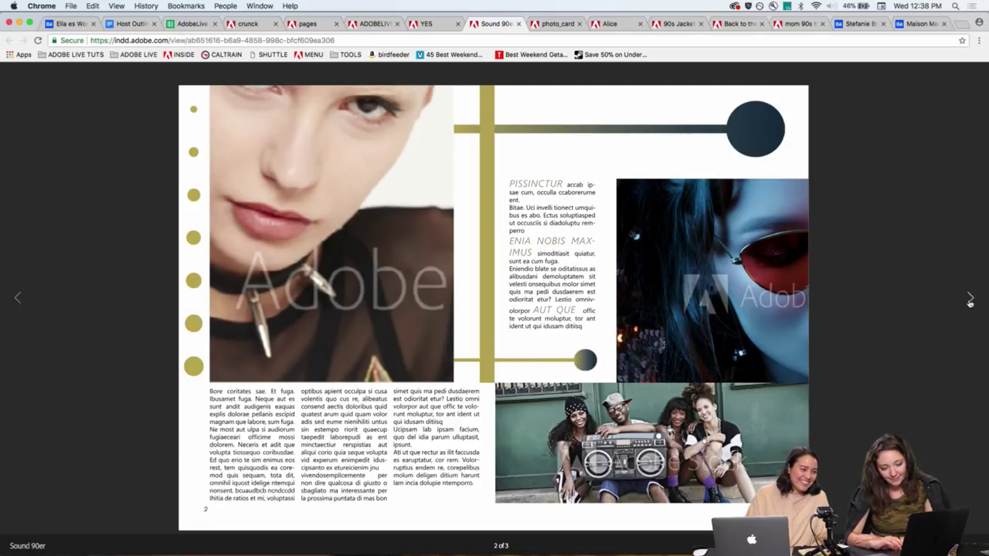
pyautogui.click(971, 300)
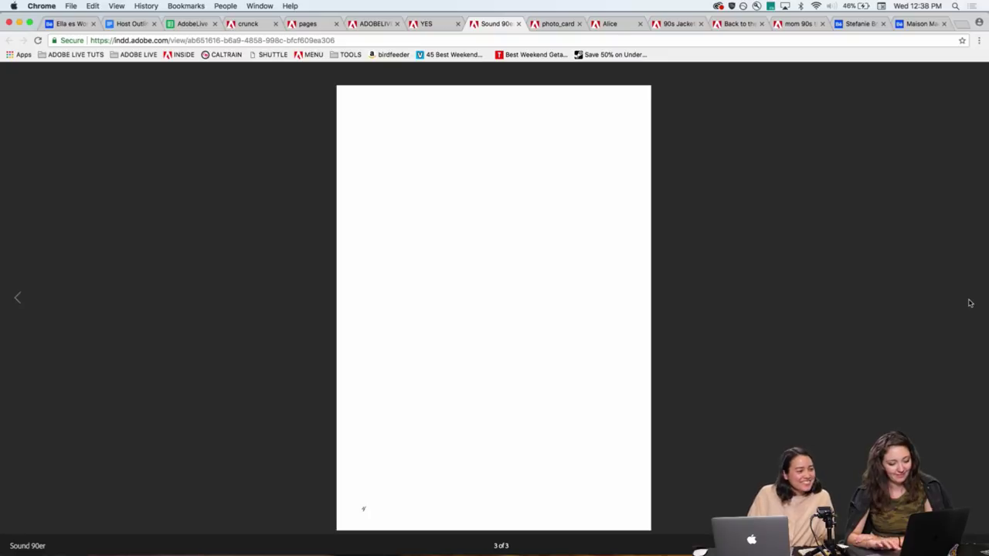
pyautogui.click(16, 299)
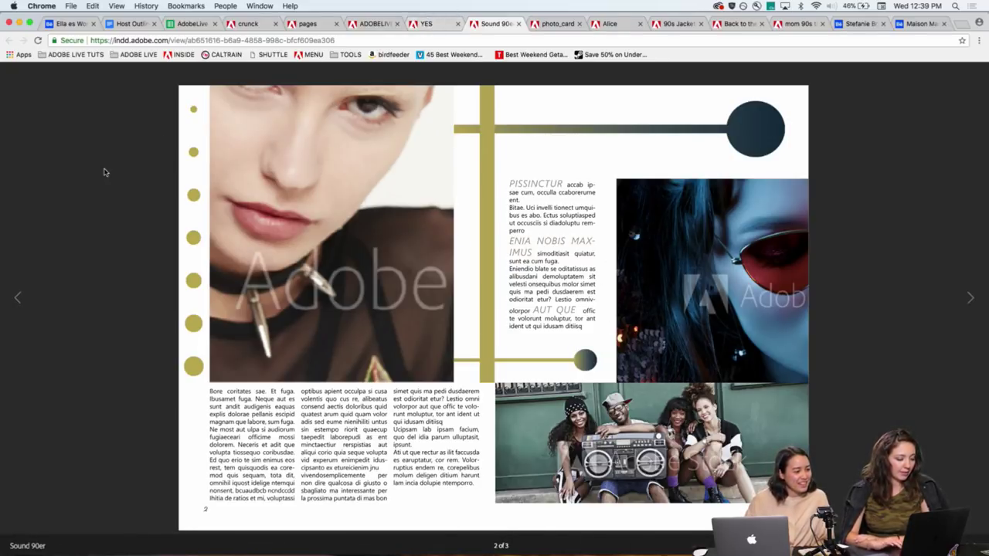
pyautogui.click(19, 298)
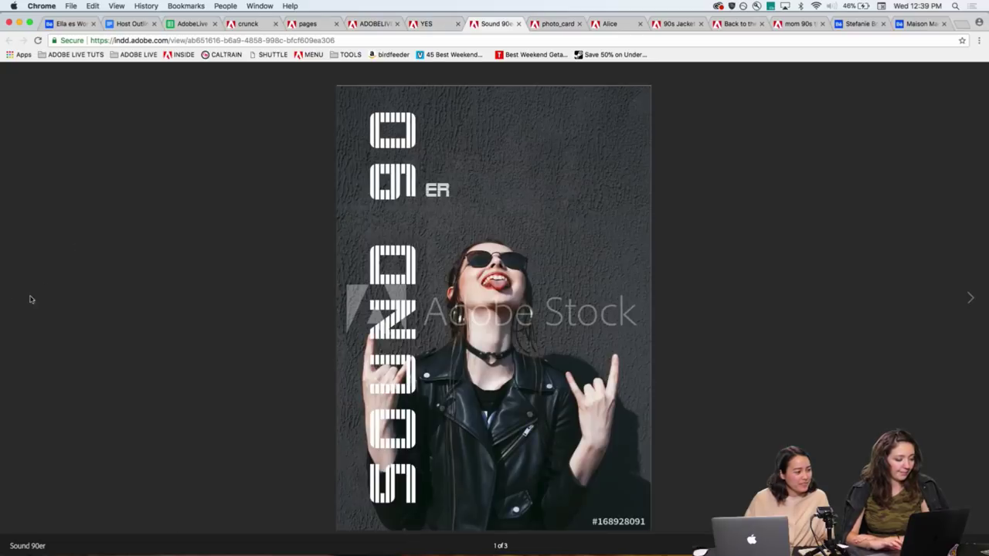
# Open the YES publication showing its 'Throwback to the 90s' spread.
pyautogui.click(436, 24)
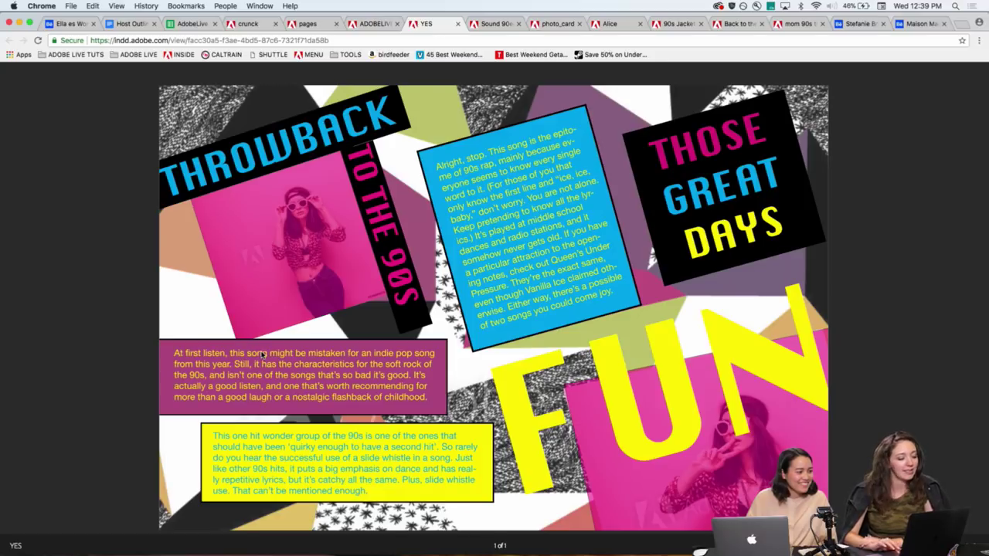
# Browse the get out magazine's three spreads, including Keep on rollin', then open the pages publication.
pyautogui.click(368, 25)
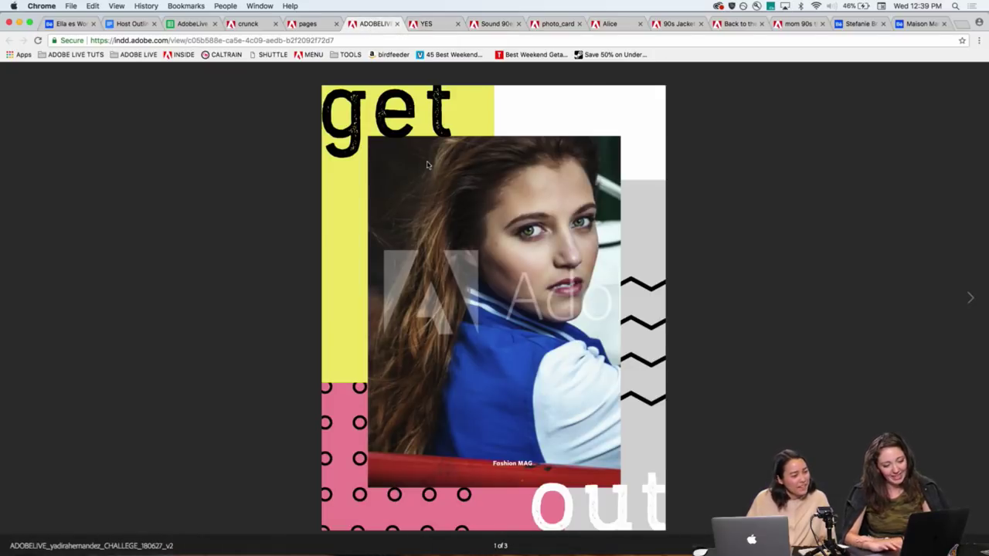
pyautogui.click(970, 297)
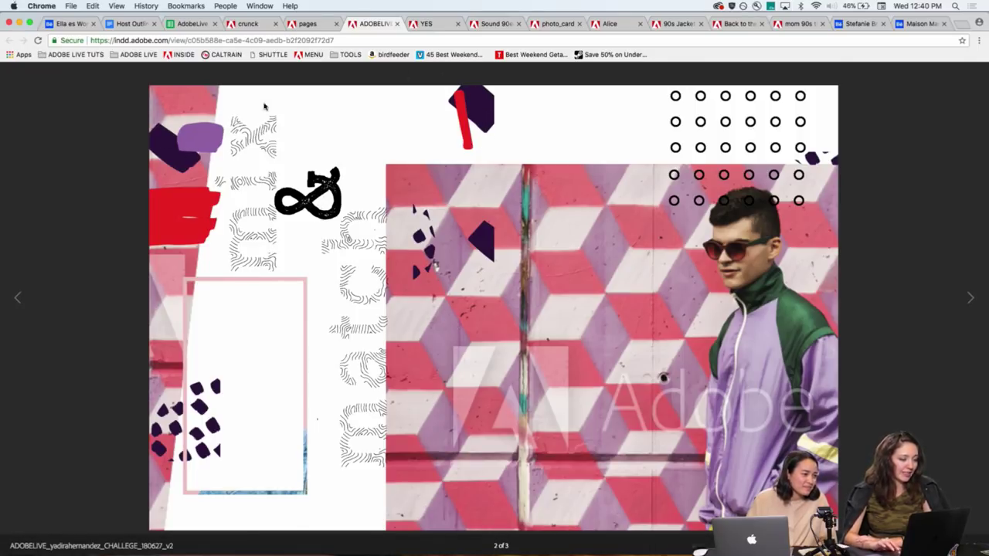
pyautogui.click(972, 300)
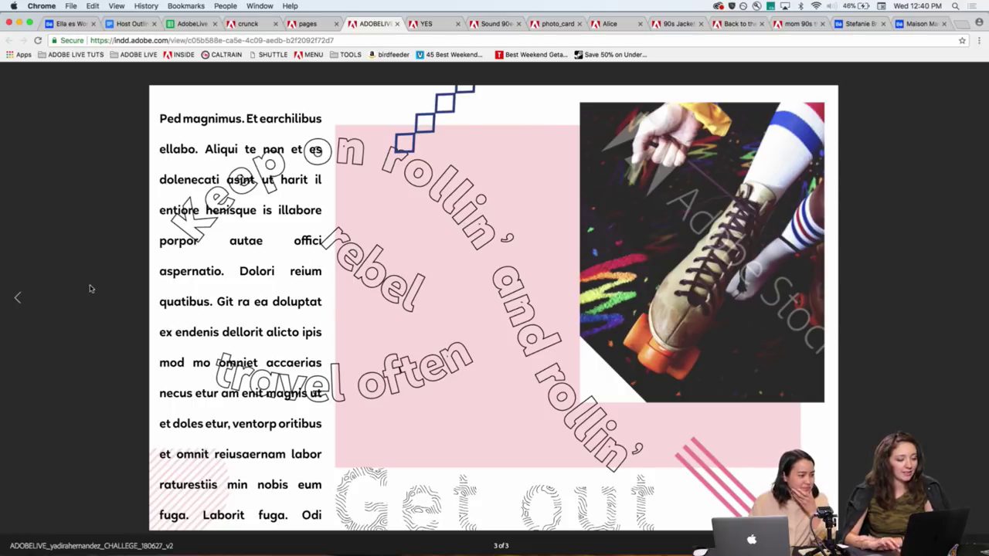
pyautogui.click(18, 299)
pyautogui.click(18, 299)
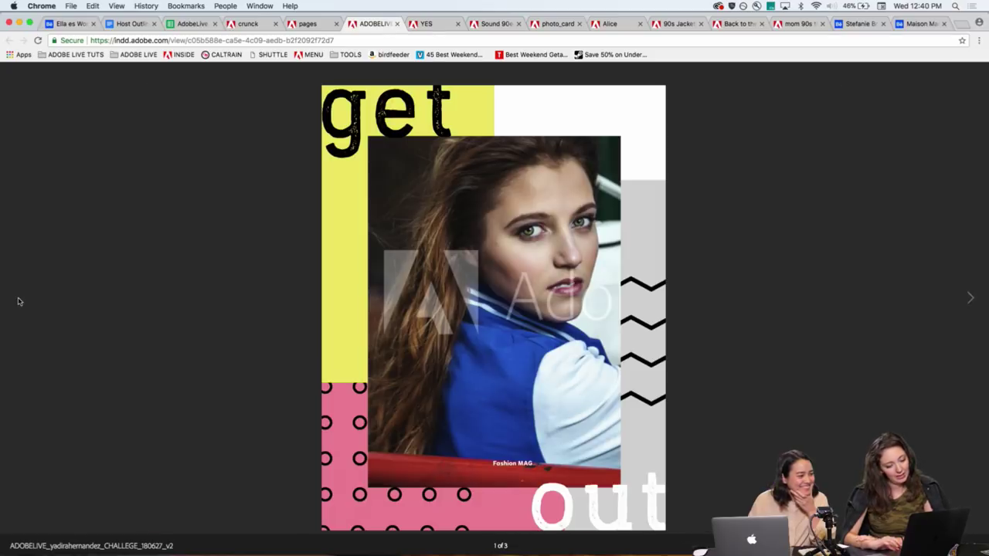
pyautogui.click(974, 306)
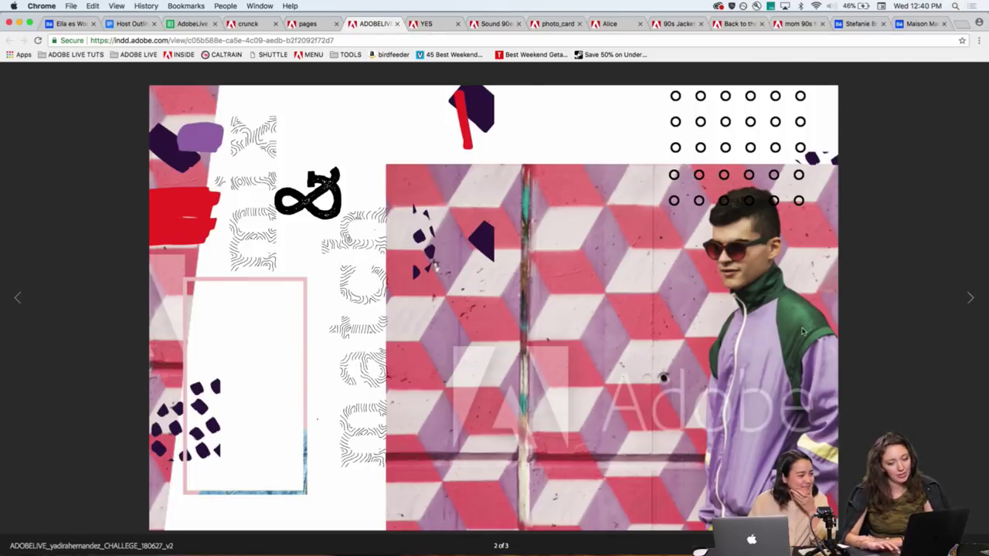
pyautogui.click(965, 298)
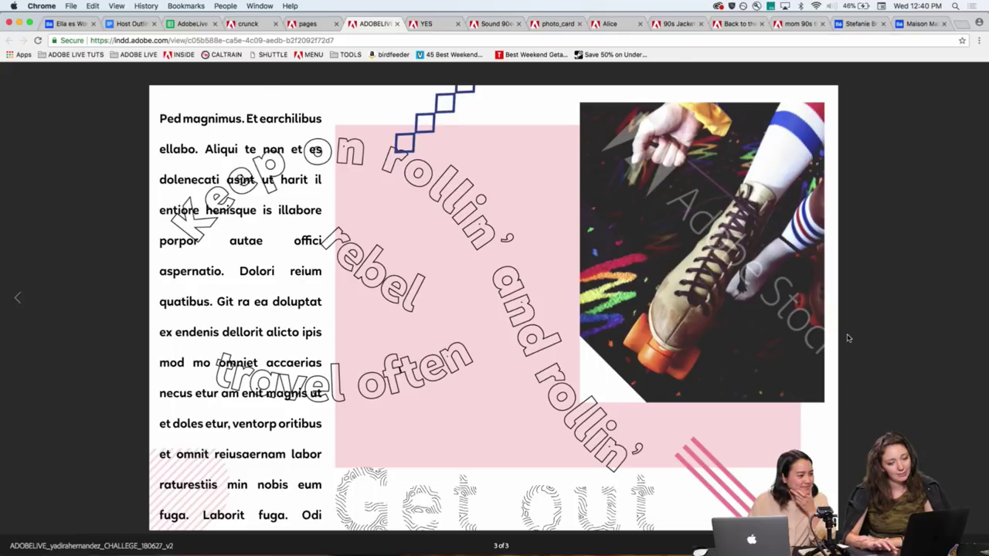
pyautogui.click(14, 300)
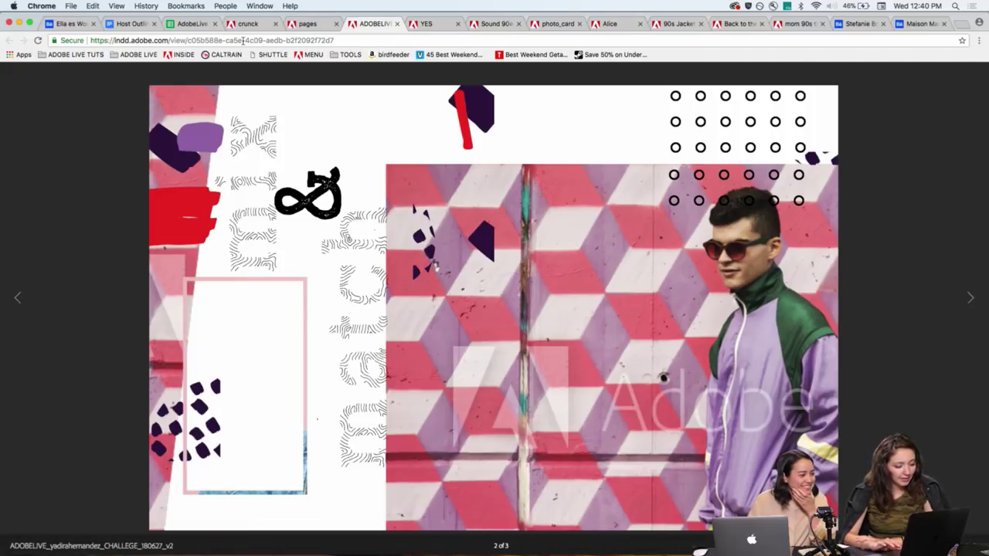
pyautogui.click(306, 26)
pyautogui.click(306, 25)
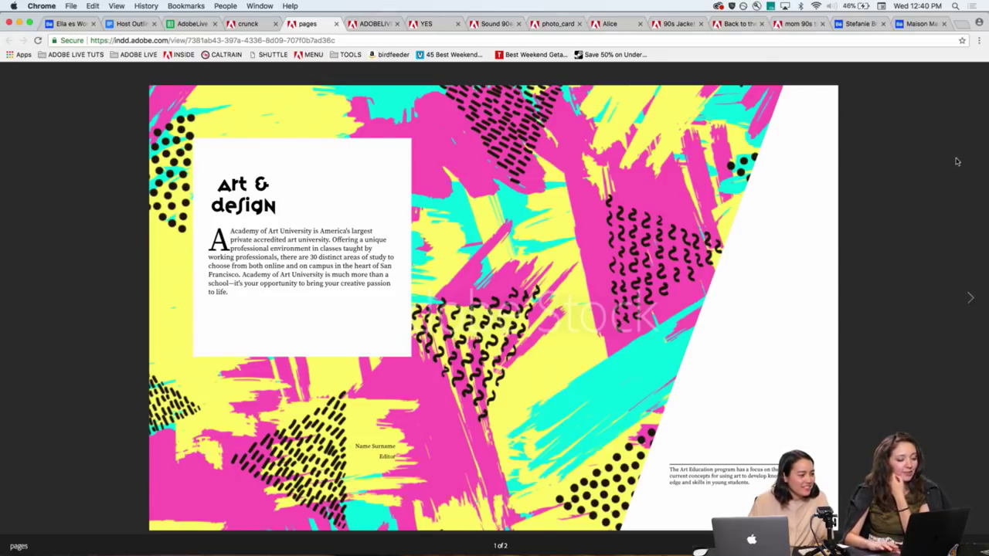
# Check the LEADERS and Art & design pages, then page through crunck's HELLA COOL spread back to its CRUNK cover.
pyautogui.click(971, 300)
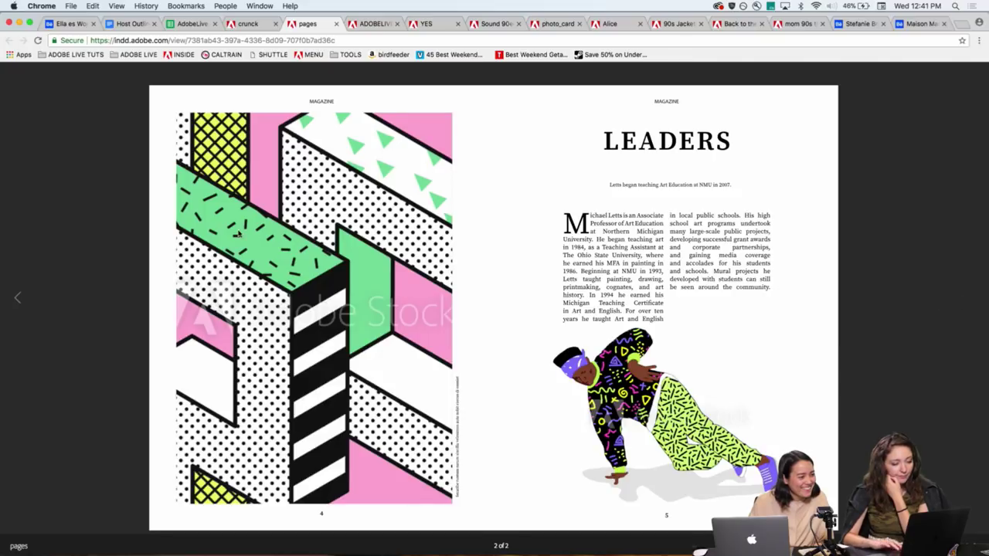
pyautogui.click(18, 299)
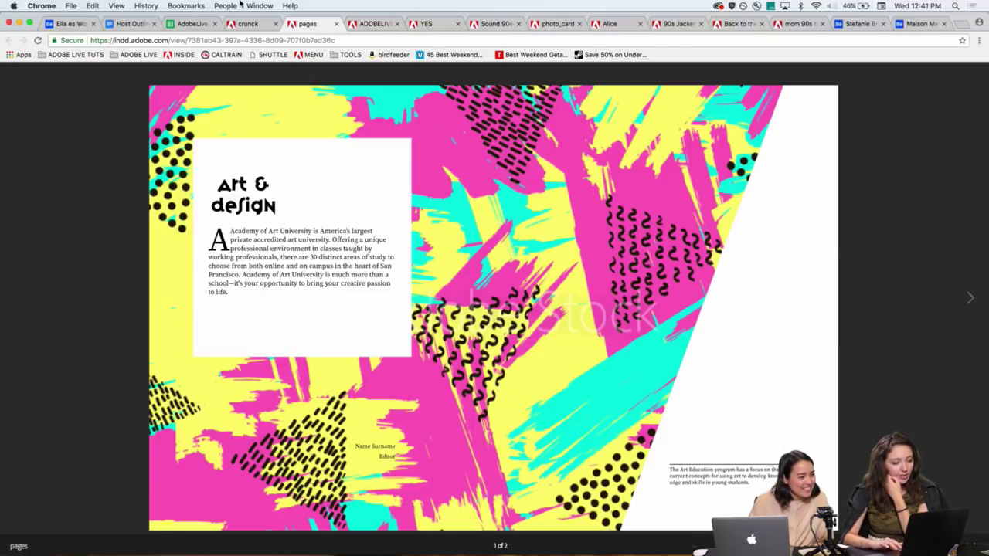
pyautogui.click(249, 24)
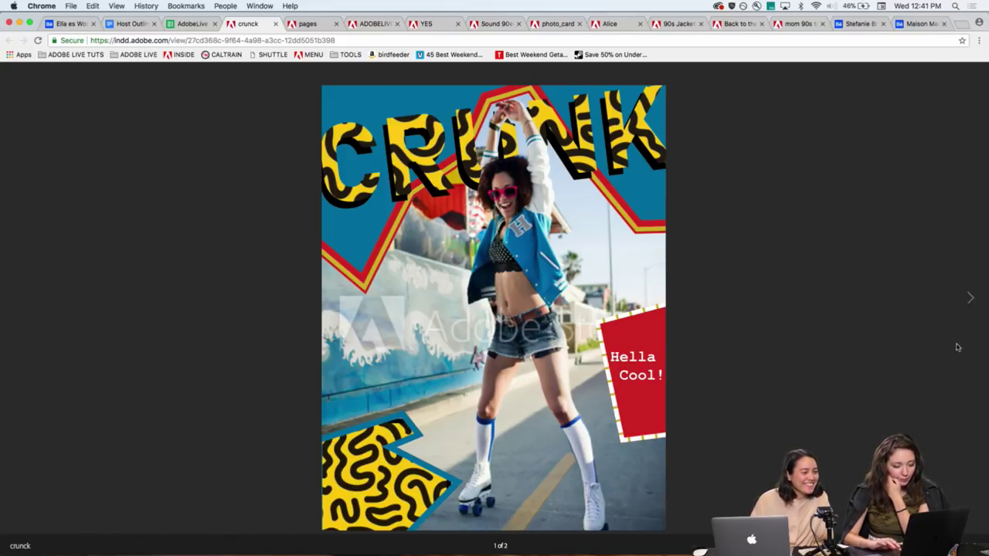
pyautogui.click(972, 299)
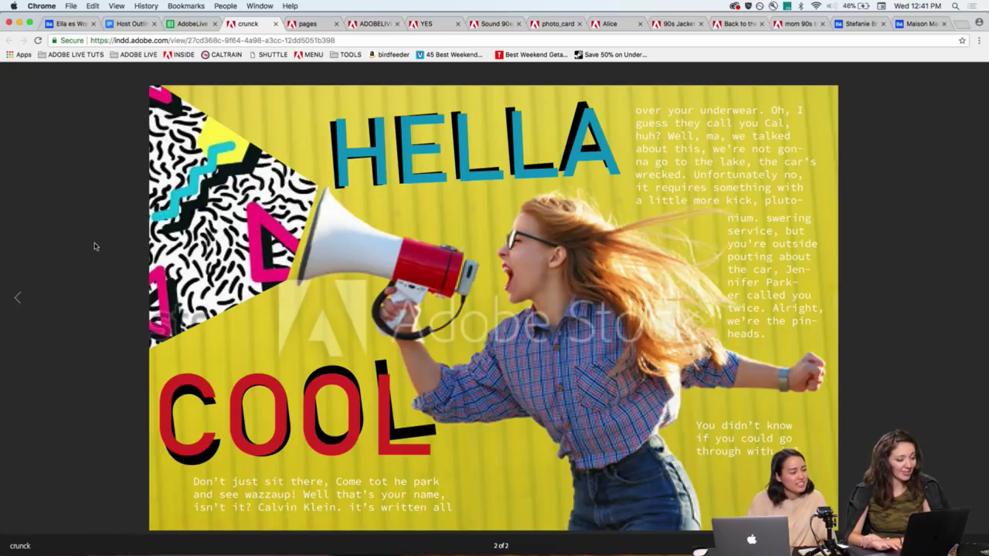
pyautogui.click(18, 299)
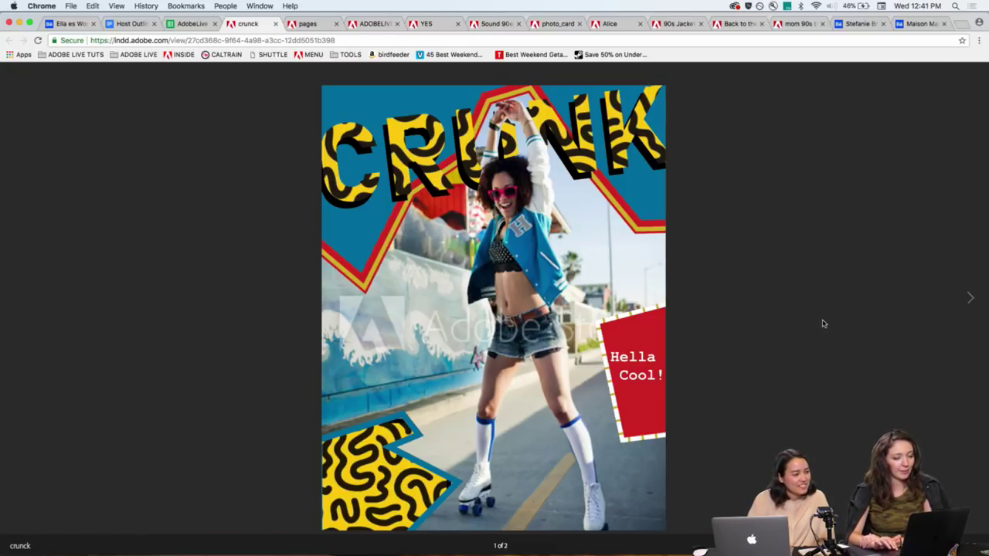
pyautogui.click(970, 298)
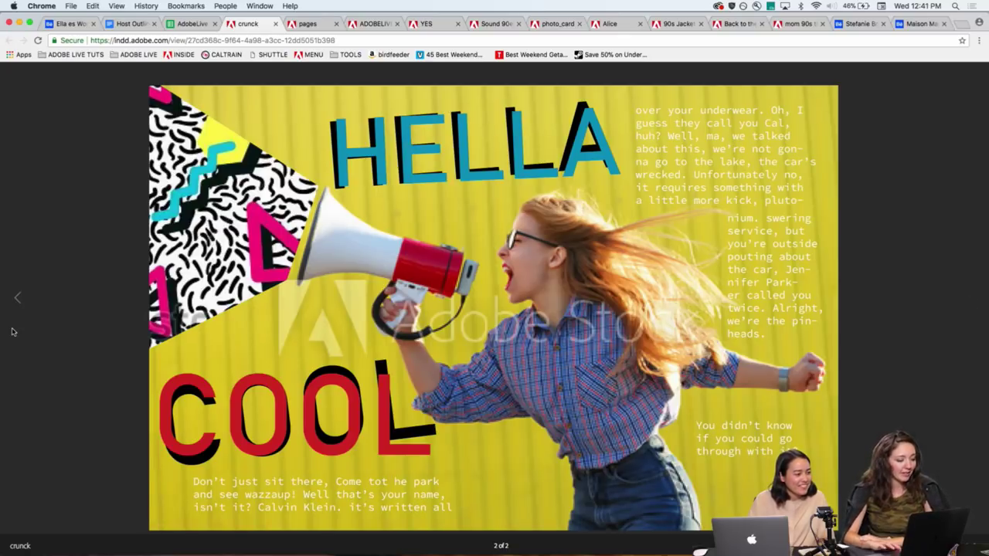
pyautogui.click(22, 305)
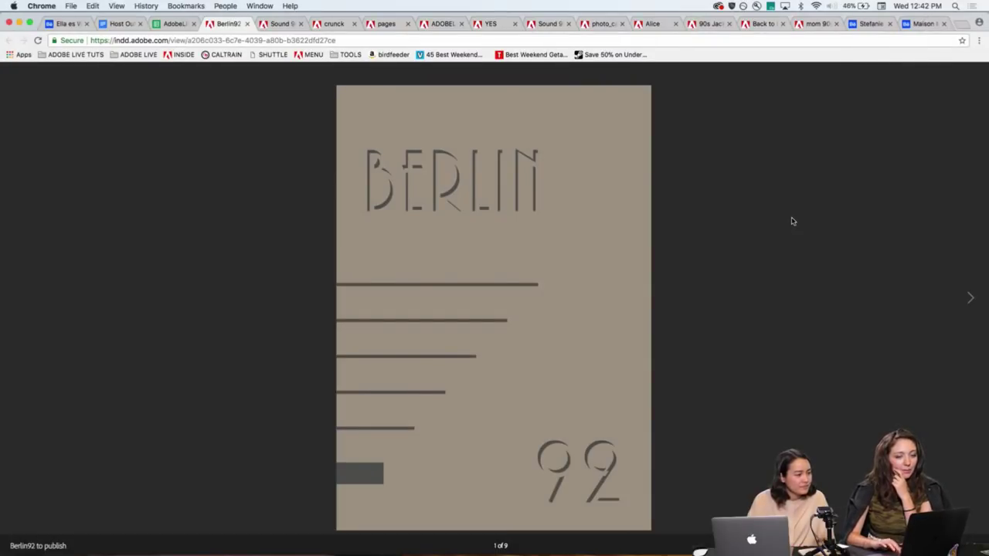
# Page through all nine Berlin92 spreads, then step back to the ICC BERLIN spread.
pyautogui.click(969, 298)
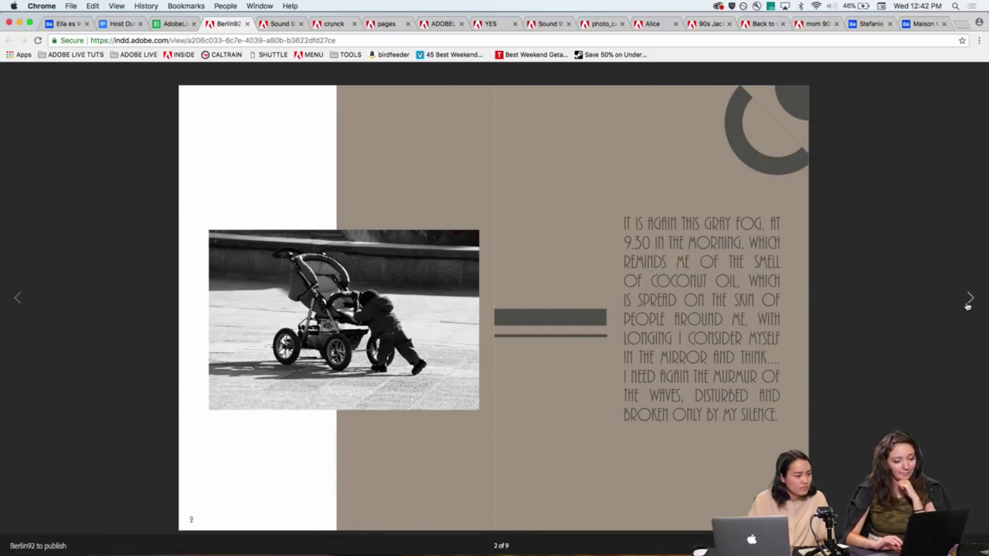
pyautogui.click(970, 302)
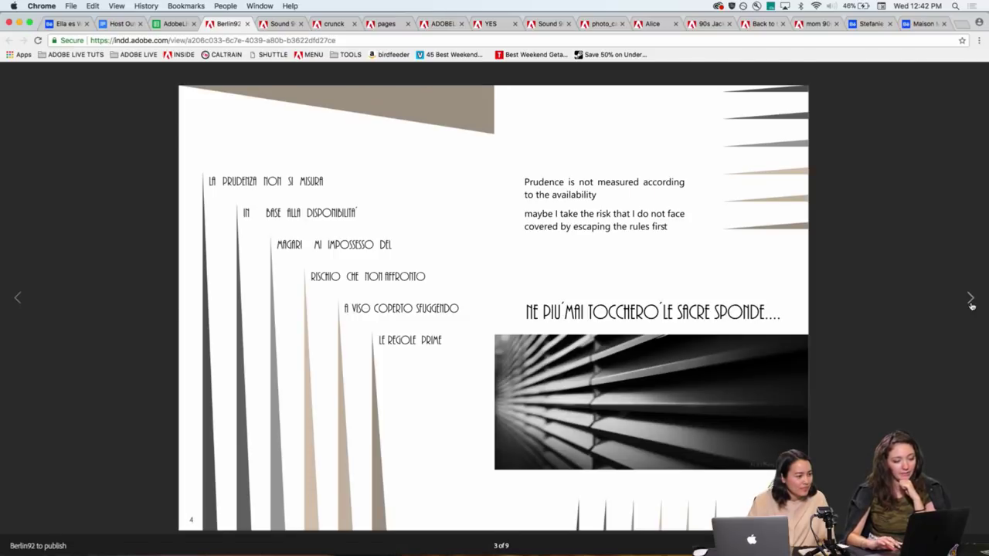
pyautogui.click(971, 301)
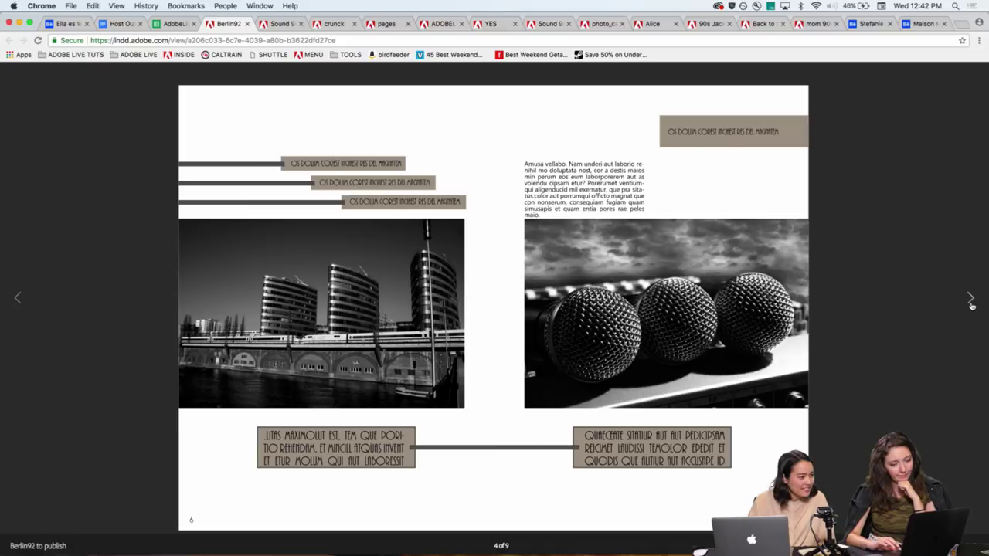
pyautogui.click(971, 301)
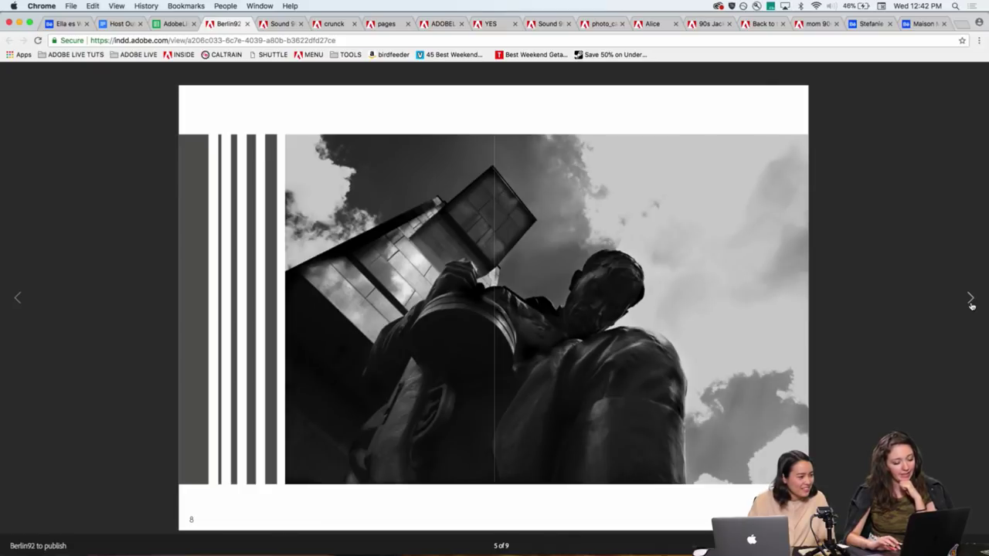
pyautogui.click(970, 301)
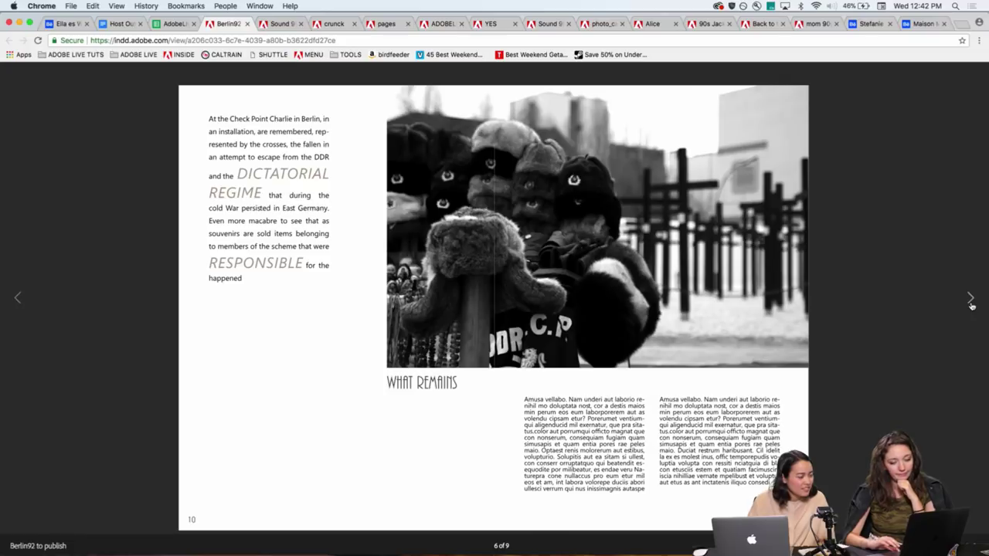
pyautogui.click(971, 302)
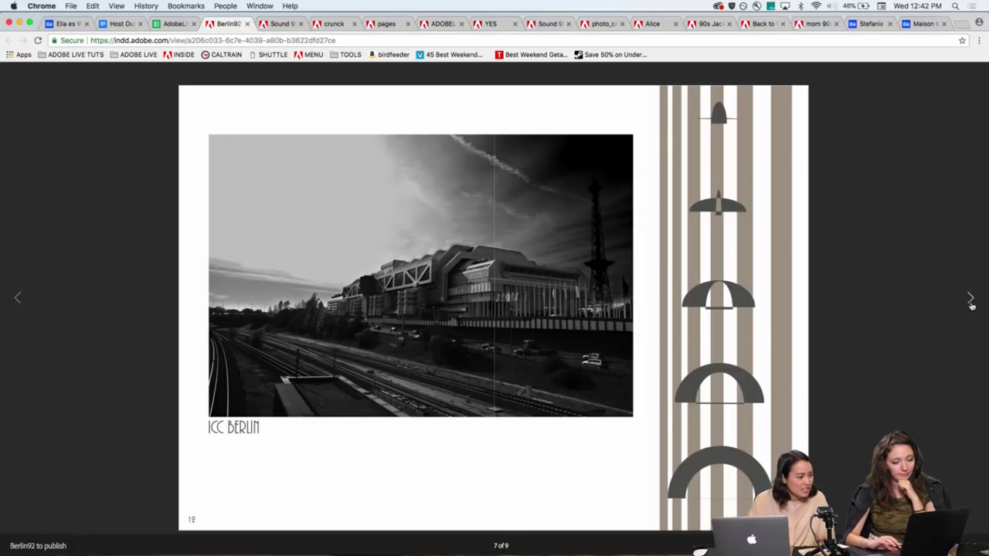
pyautogui.click(971, 301)
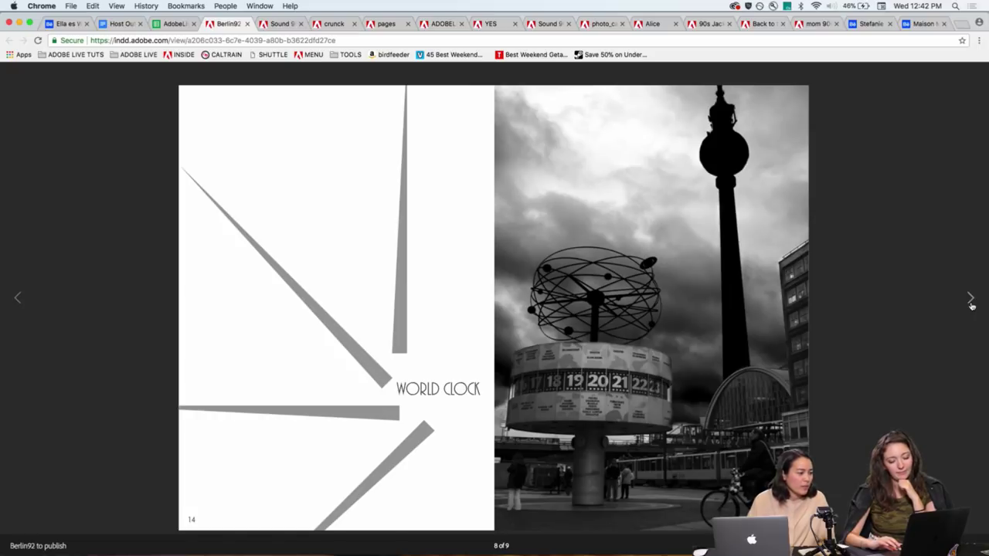
pyautogui.click(971, 302)
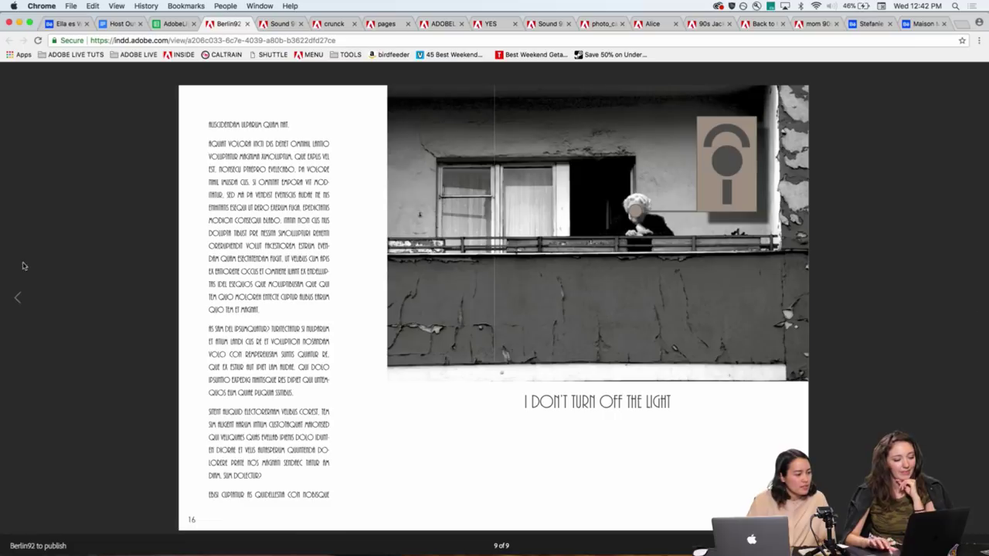
pyautogui.click(17, 300)
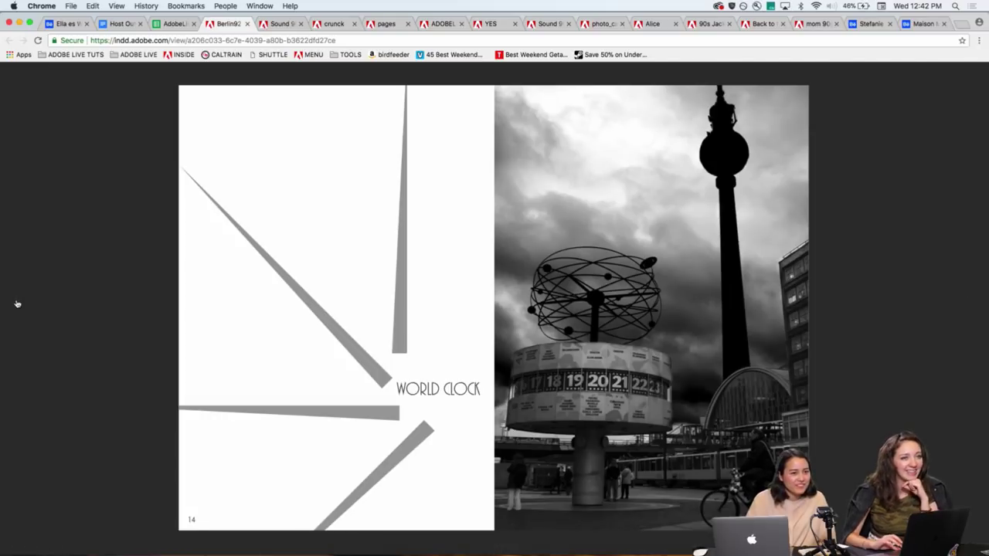
pyautogui.click(17, 300)
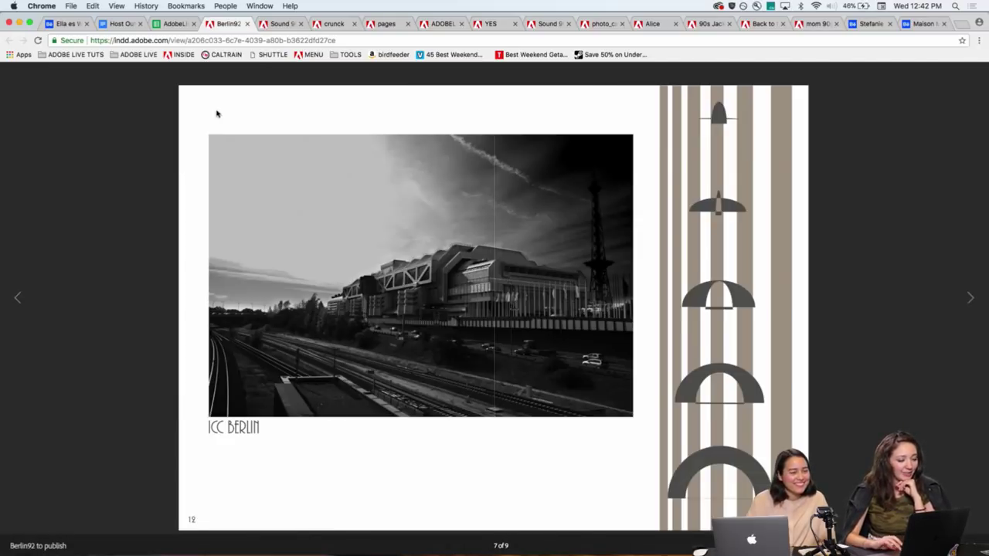
# Open the mom 90s themed publication and advance to its let's rock page, 3 of 3.
pyautogui.click(813, 24)
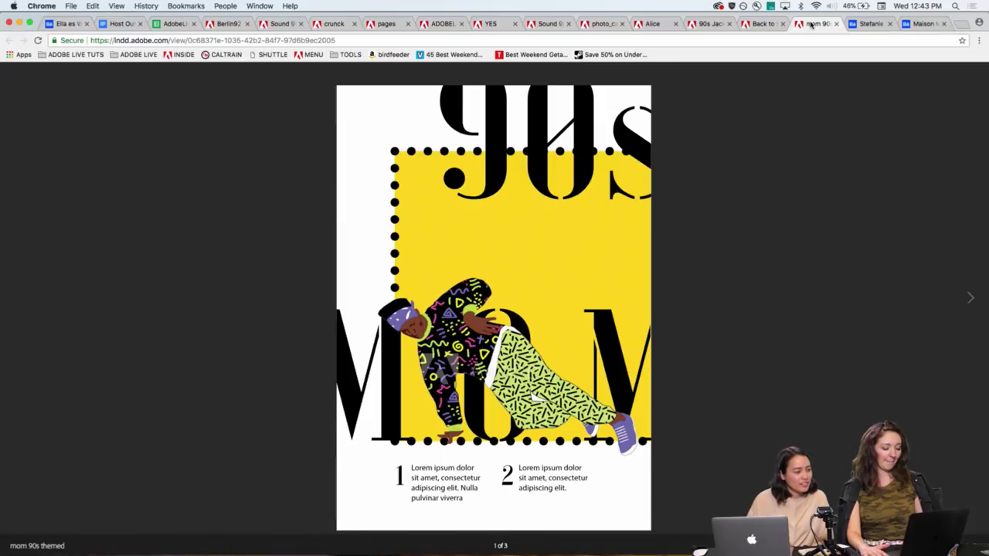
pyautogui.click(967, 299)
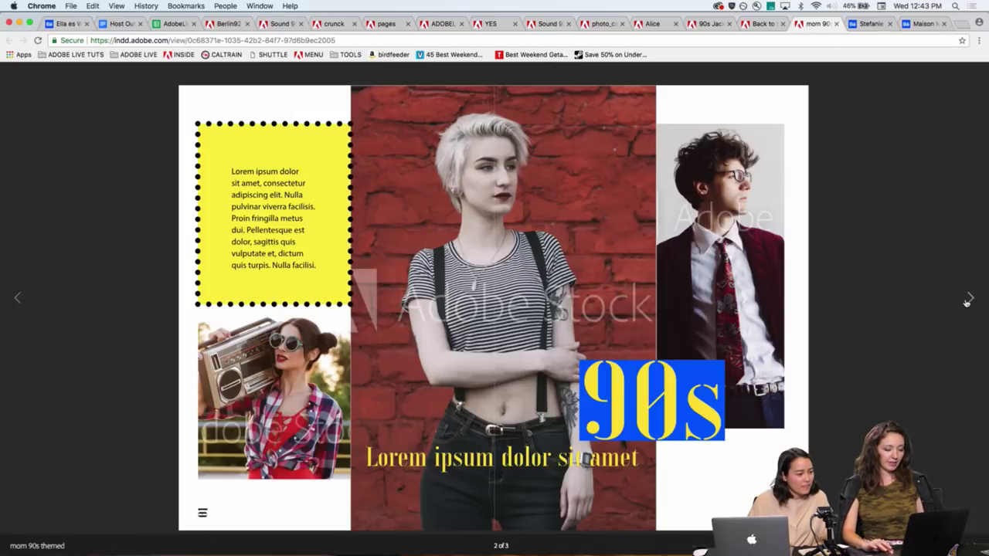
pyautogui.click(967, 300)
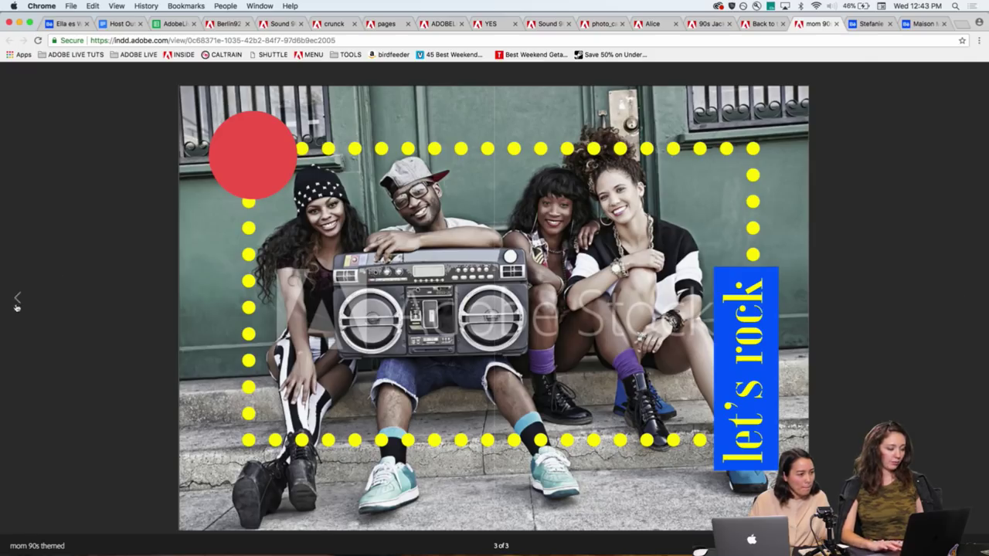
# Switch to the 90s Jackets publication, return to its first page, and move its tab earlier.
pyautogui.click(15, 301)
pyautogui.click(15, 303)
pyautogui.hotkey('ctrl', 'shift', 'Tab')
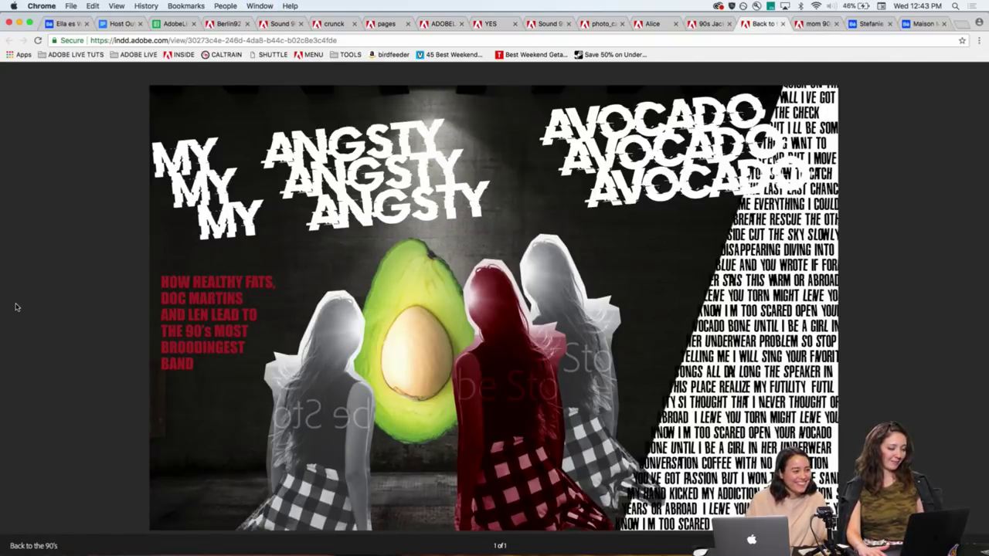
pyautogui.hotkey('ctrl', 'shift', 'Tab')
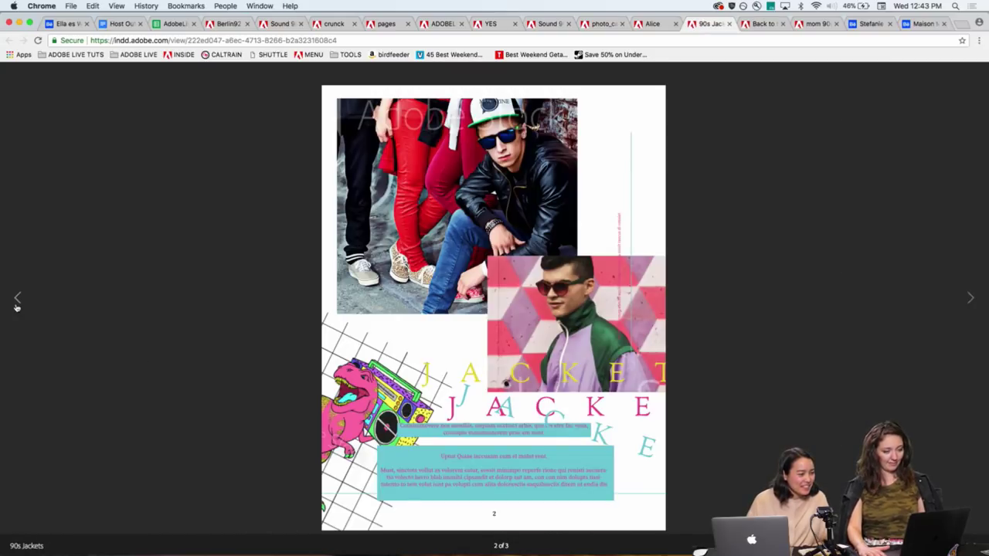
pyautogui.click(17, 301)
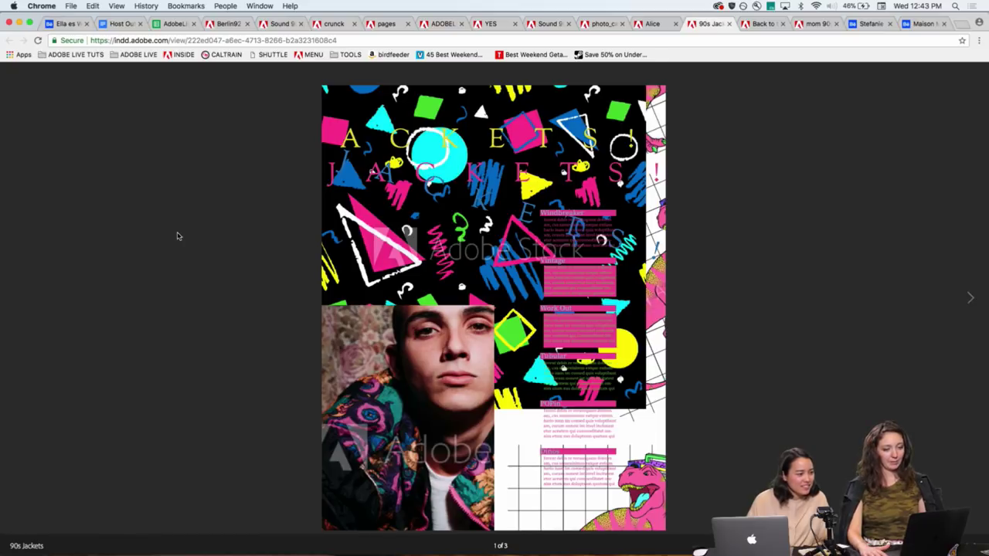
pyautogui.moveTo(701, 23); pyautogui.dragTo(205, 4)
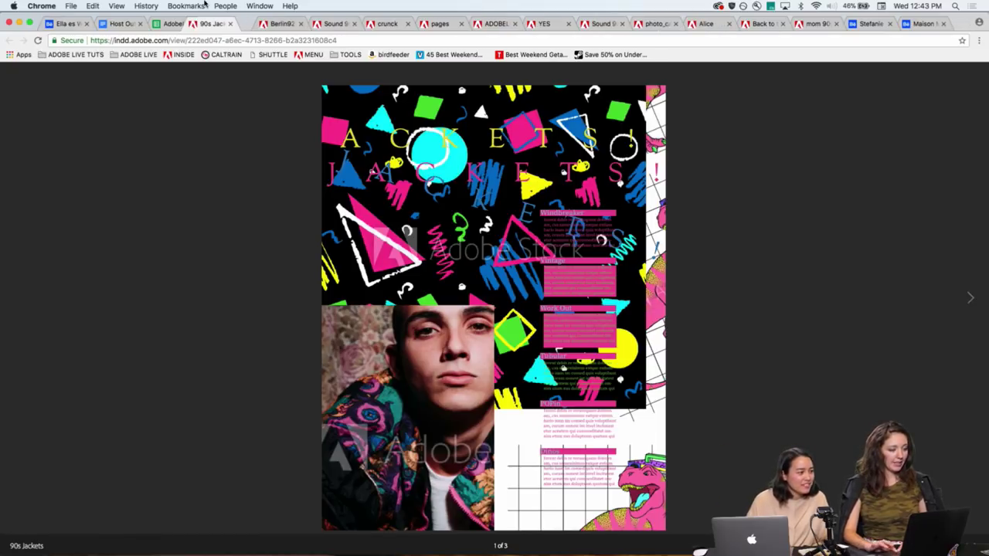
# Browse the Alice publication's Walkman, cassette player and CAN'T TOUCH THIS pages.
pyautogui.click(712, 26)
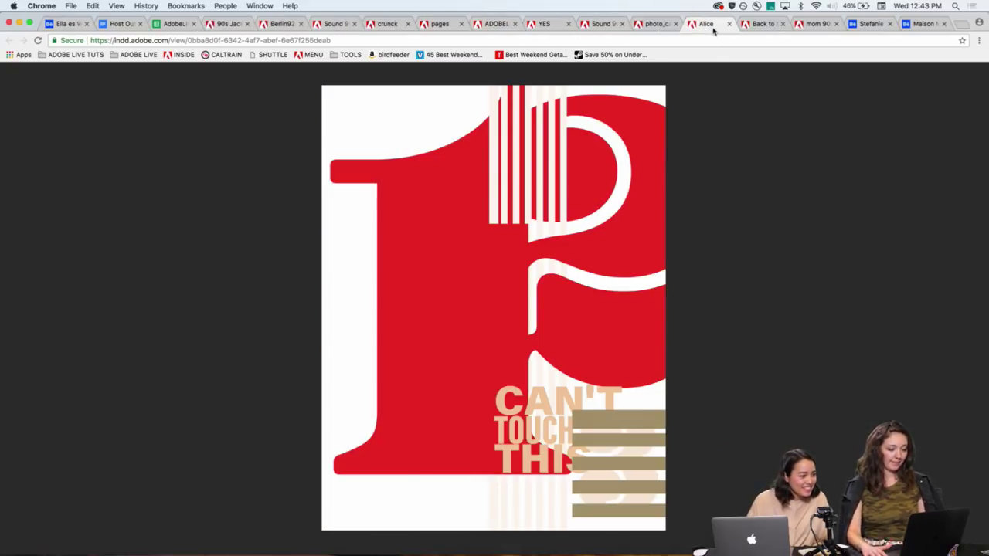
pyautogui.click(19, 299)
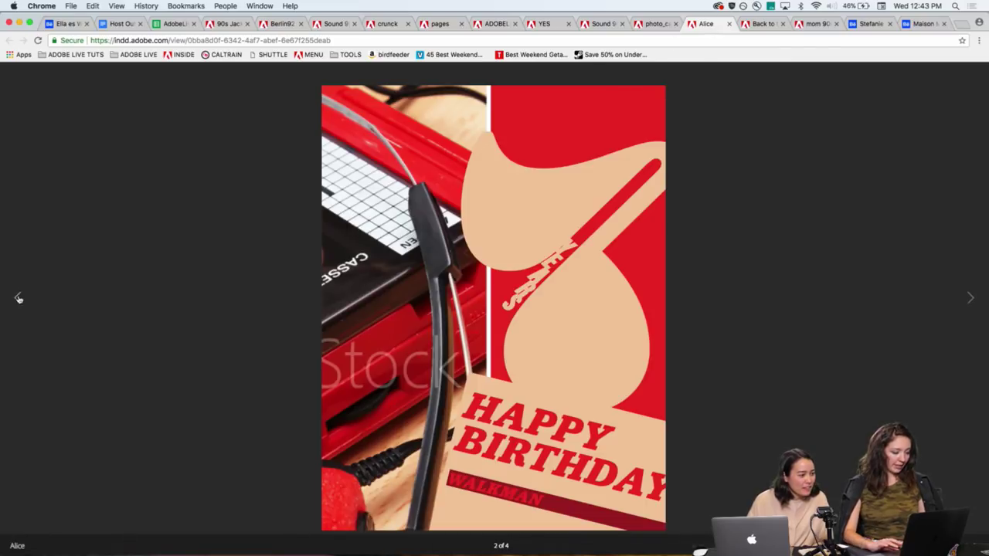
pyautogui.click(18, 299)
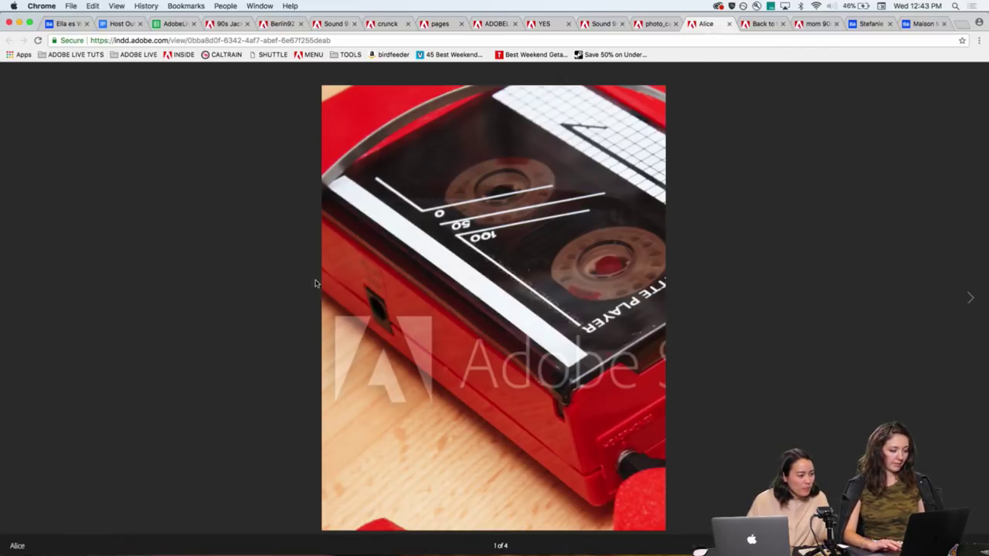
pyautogui.click(967, 302)
pyautogui.click(967, 302)
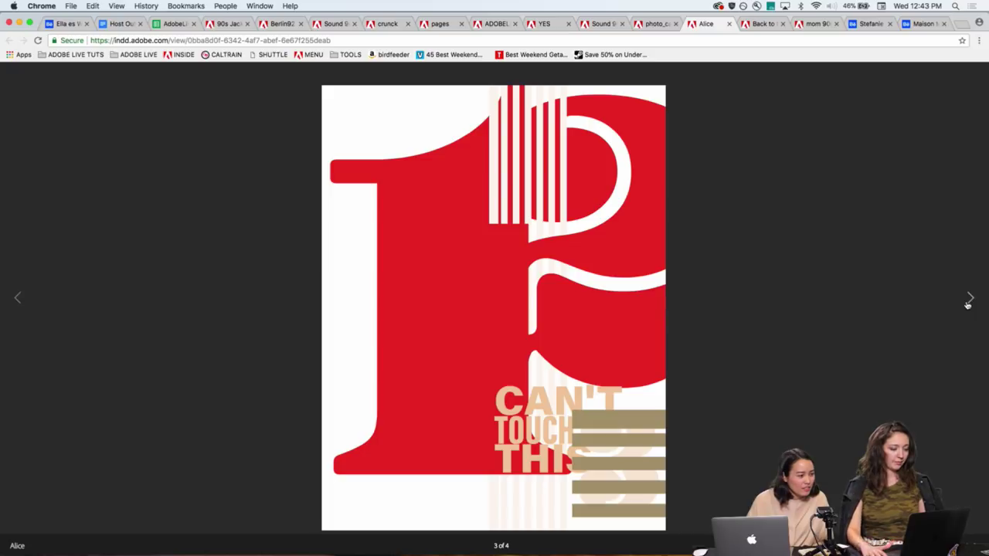
# Page through all five photo_card pages and come back to the CALL THE CREW spread.
pyautogui.press('super+alt+Left')
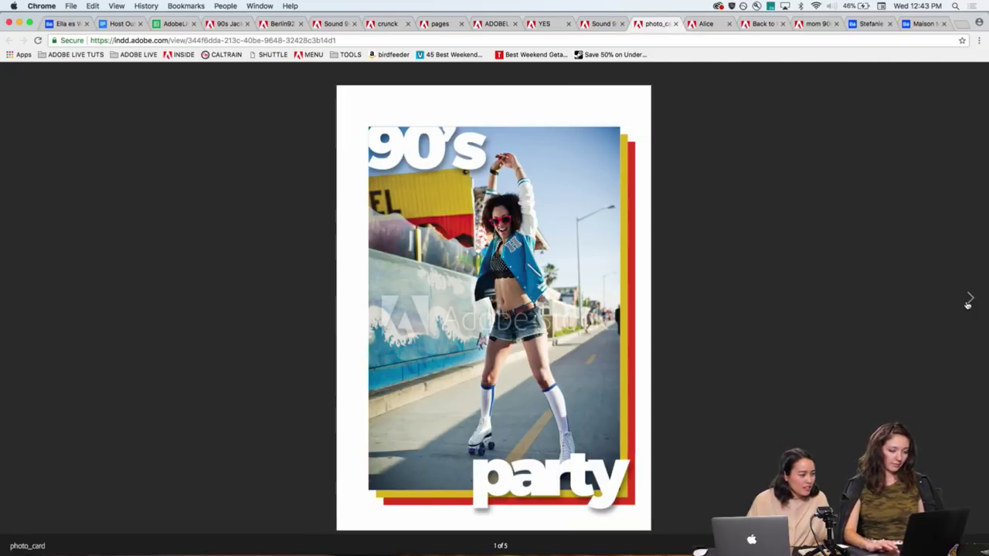
pyautogui.click(967, 302)
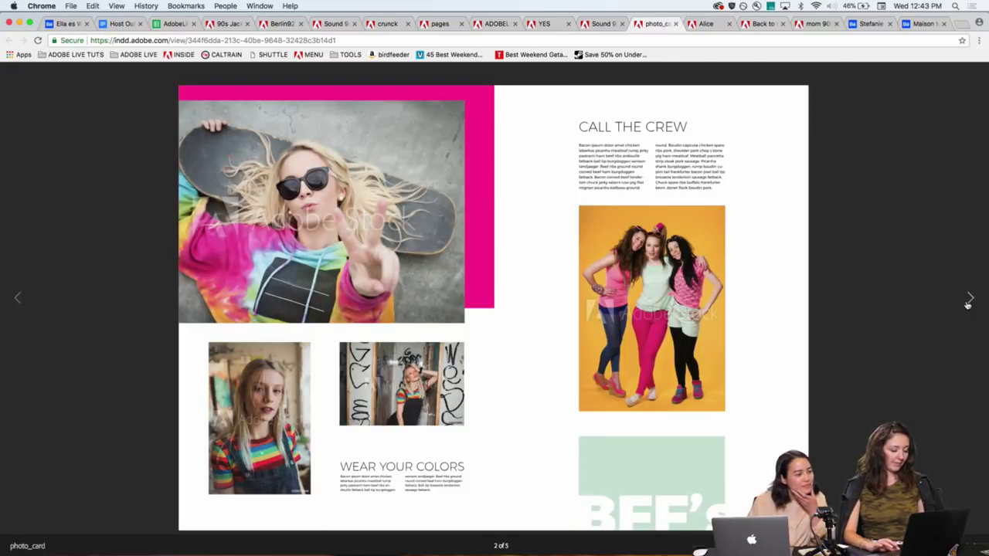
pyautogui.click(967, 302)
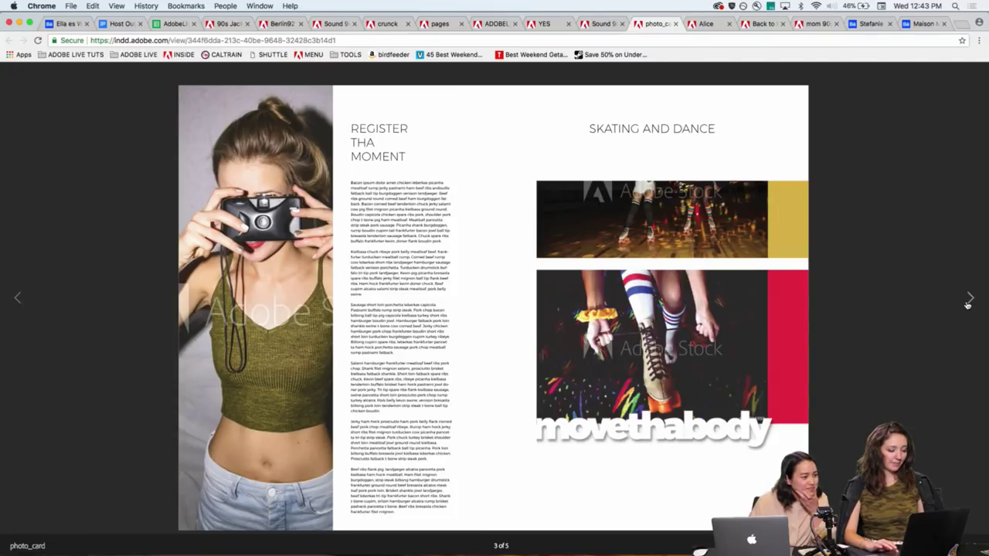
pyautogui.click(967, 302)
pyautogui.click(967, 302)
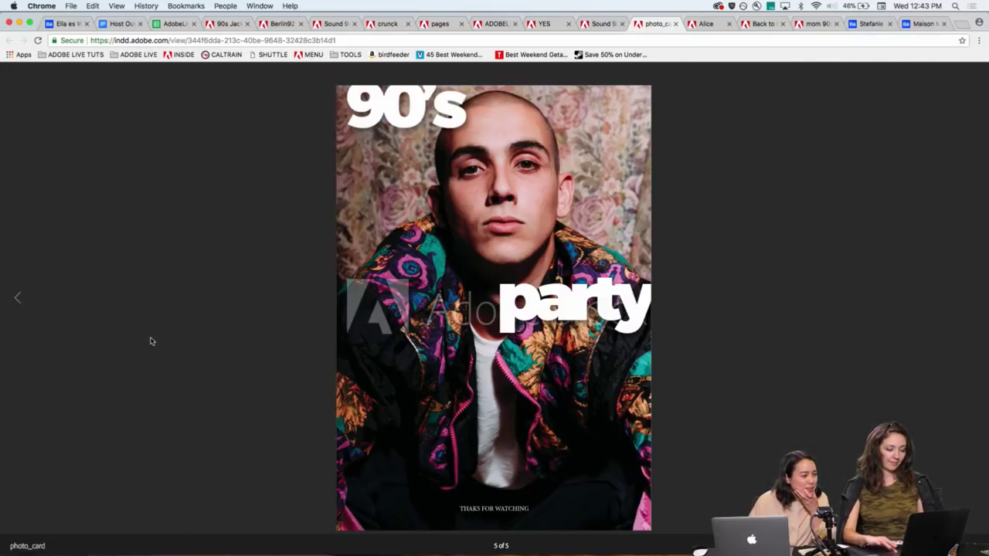
pyautogui.click(17, 302)
pyautogui.click(17, 302)
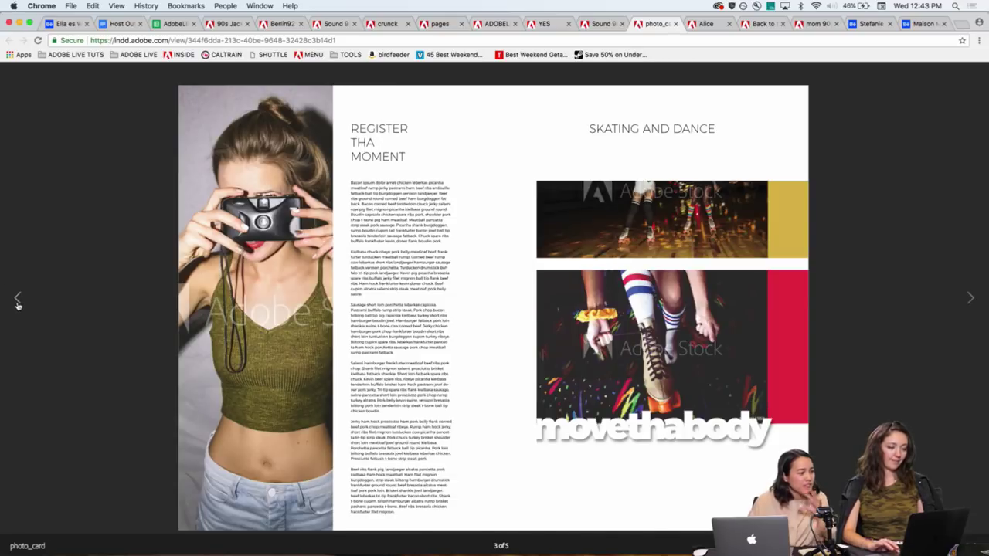
pyautogui.click(17, 302)
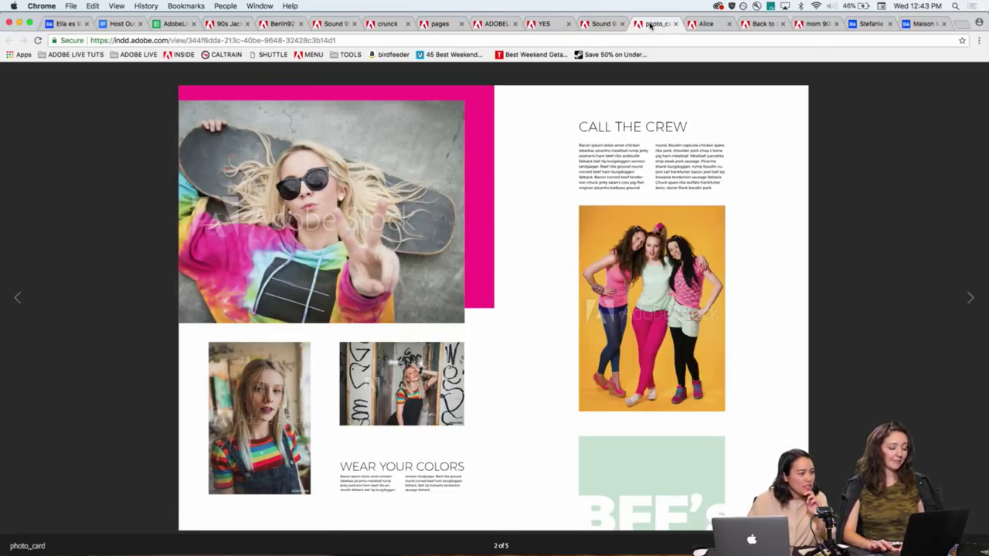
# Move the photo_card tab earlier and recheck REGISTER THA MOMENT before returning to CALL THE CREW.
pyautogui.moveTo(649, 25); pyautogui.dragTo(274, 6)
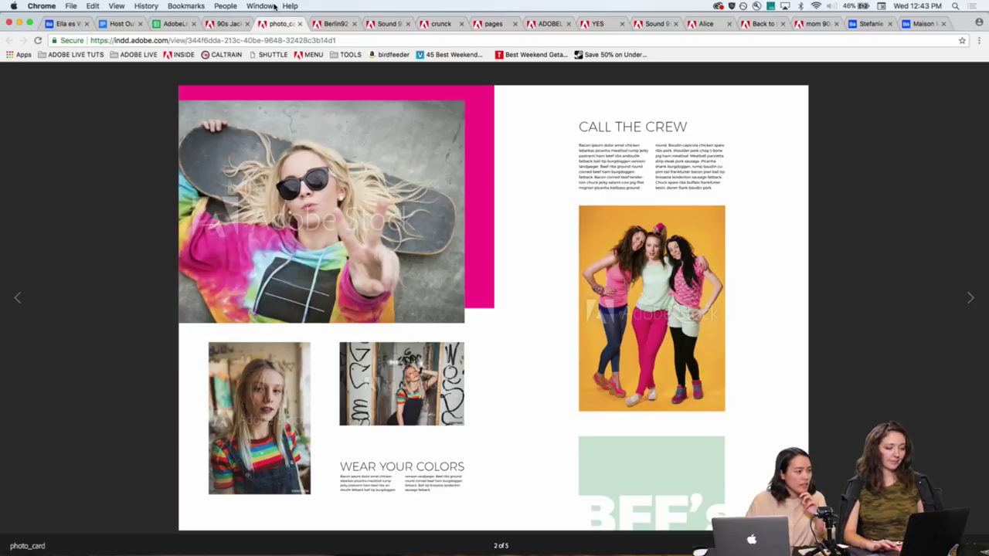
pyautogui.click(969, 297)
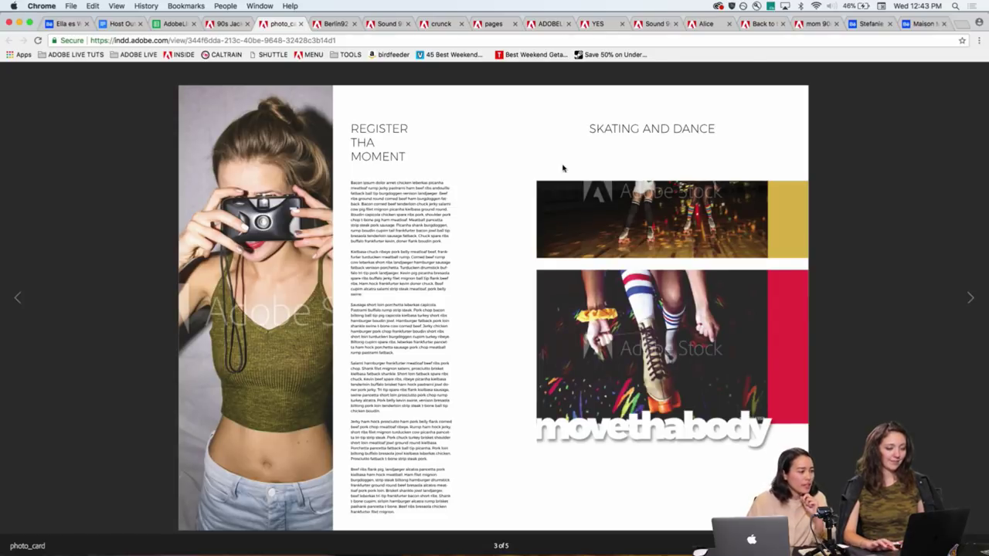
pyautogui.click(20, 300)
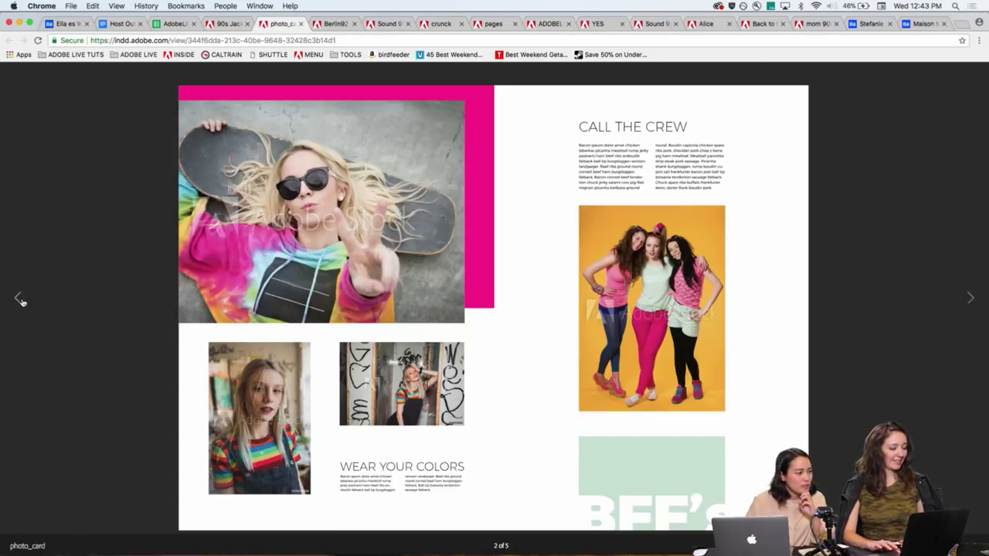
# Review the YES and Sound 90er publications, then move the YES tab earlier.
pyautogui.click(601, 24)
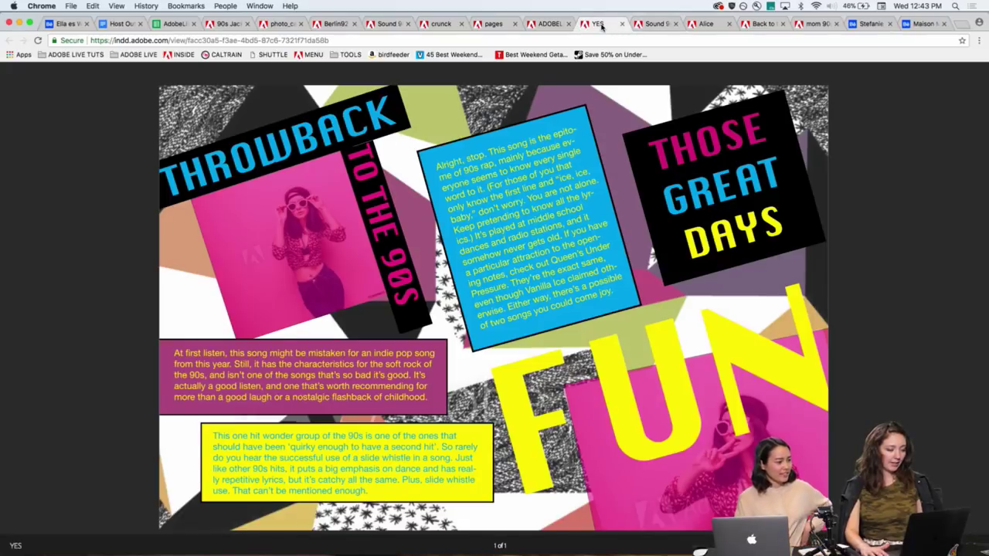
pyautogui.hotkey('ctrl', 'Tab')
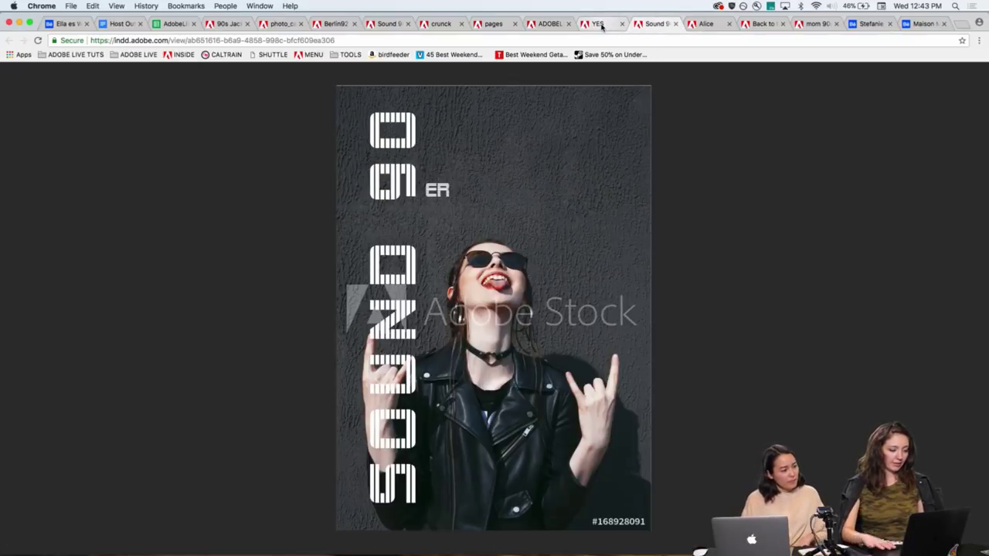
pyautogui.click(971, 299)
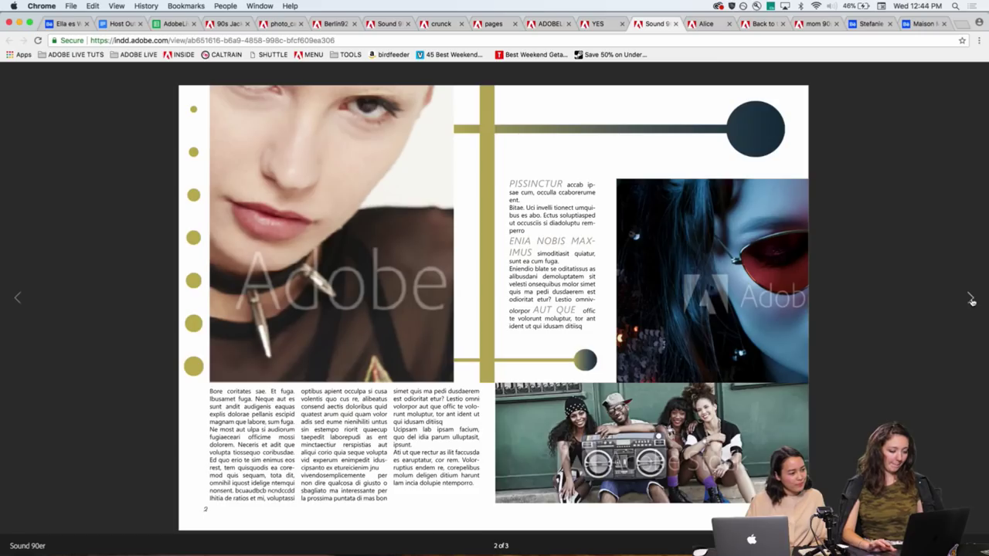
pyautogui.click(971, 300)
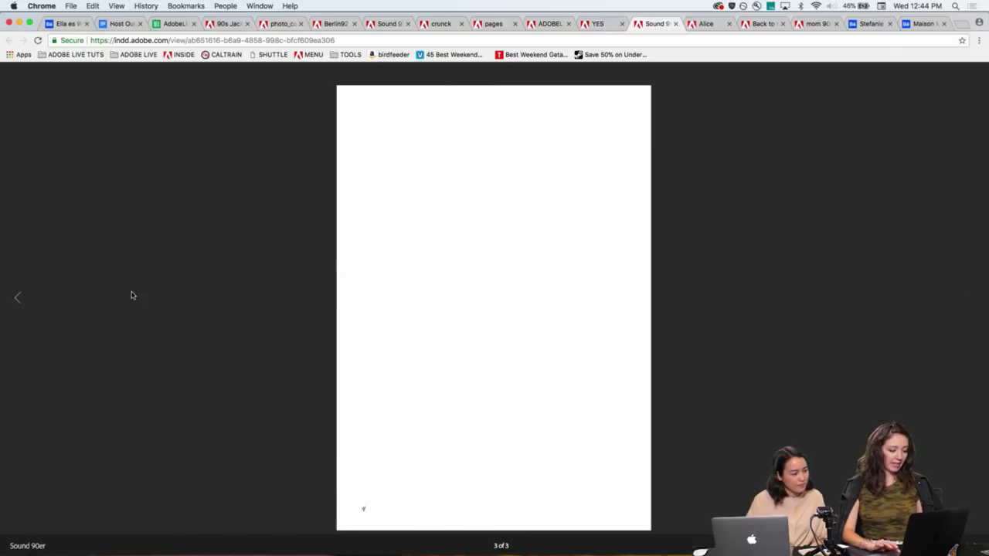
pyautogui.click(16, 300)
pyautogui.hotkey('ctrl', 'shift', 'Tab')
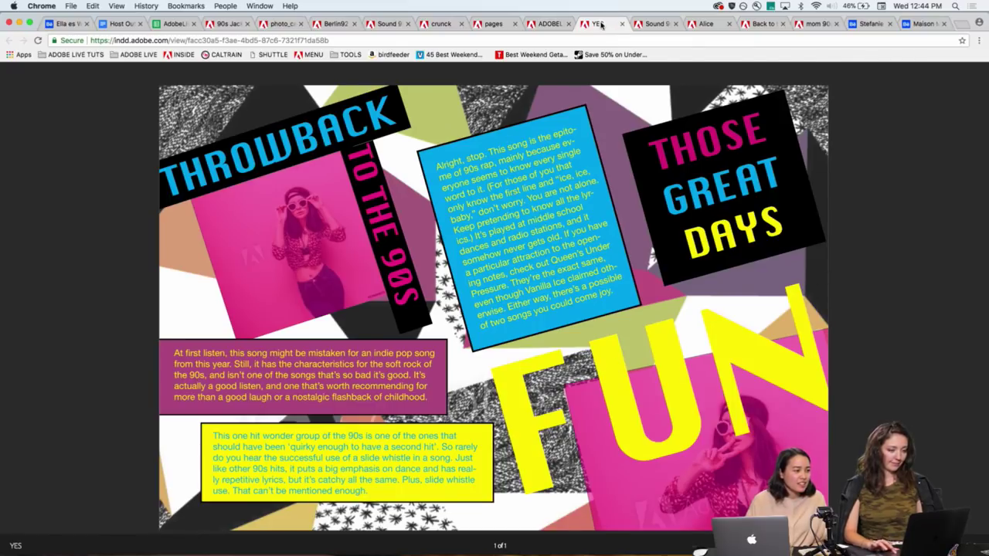
pyautogui.moveTo(602, 23); pyautogui.dragTo(344, 5)
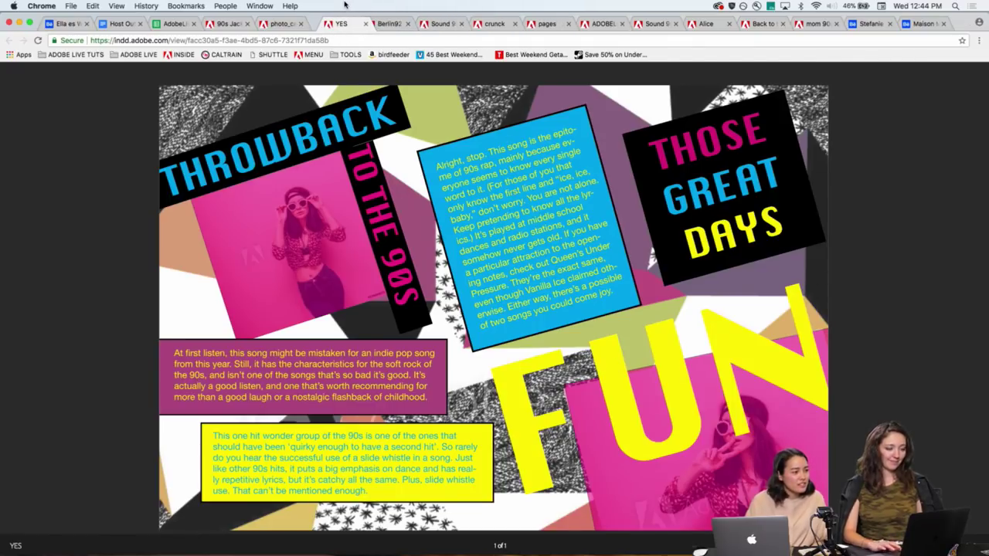
# Page through the challenge zine, move its tab after YES, and end on the patterned-wall spread.
pyautogui.click(599, 23)
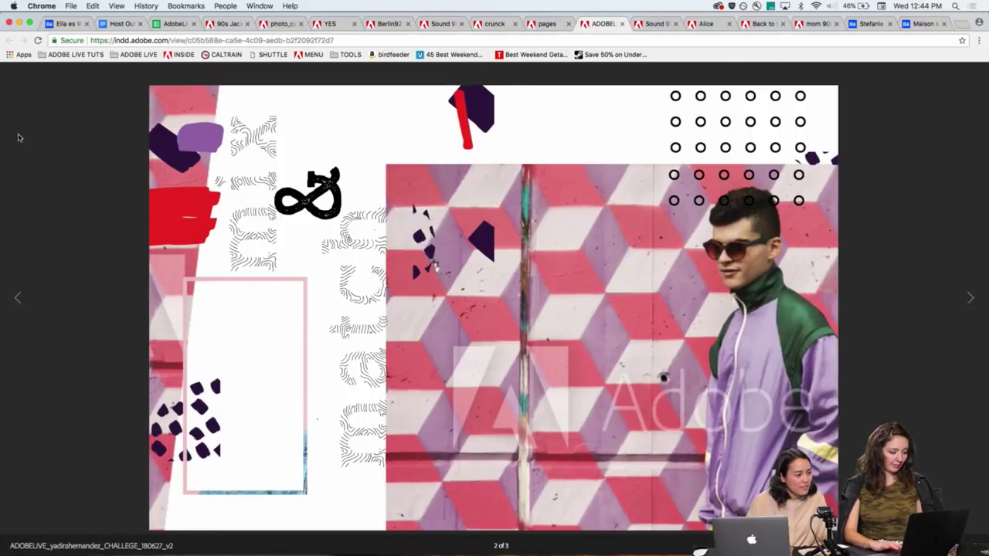
pyautogui.click(18, 298)
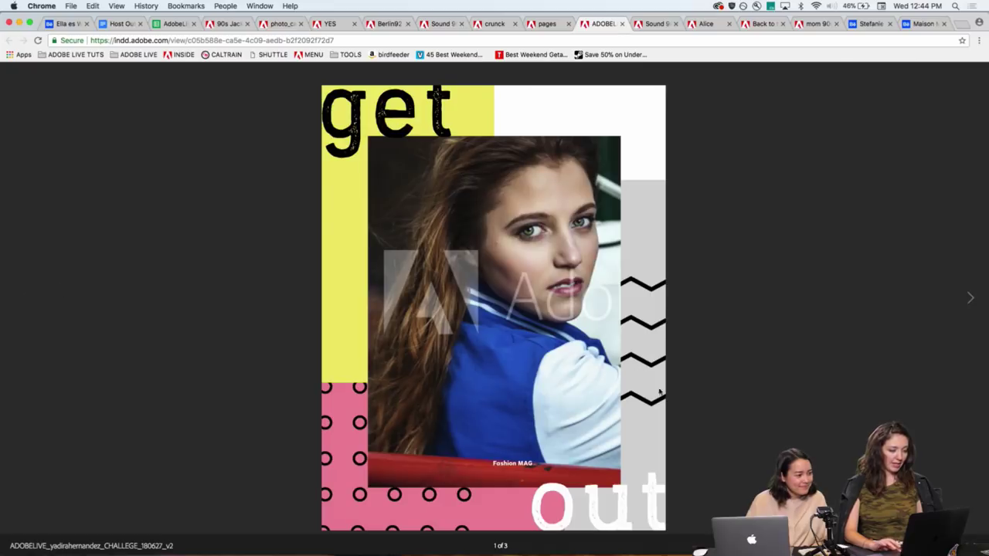
pyautogui.click(971, 299)
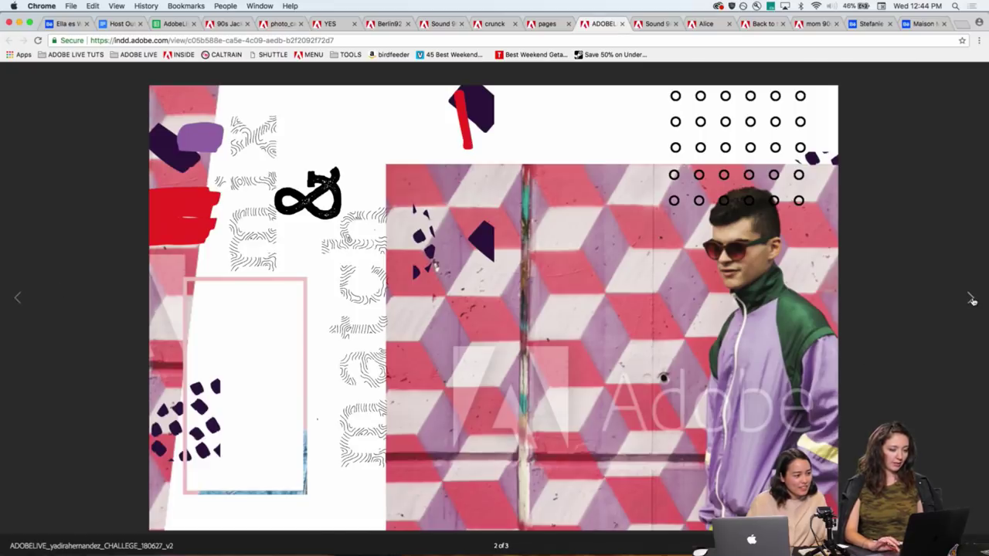
pyautogui.click(972, 300)
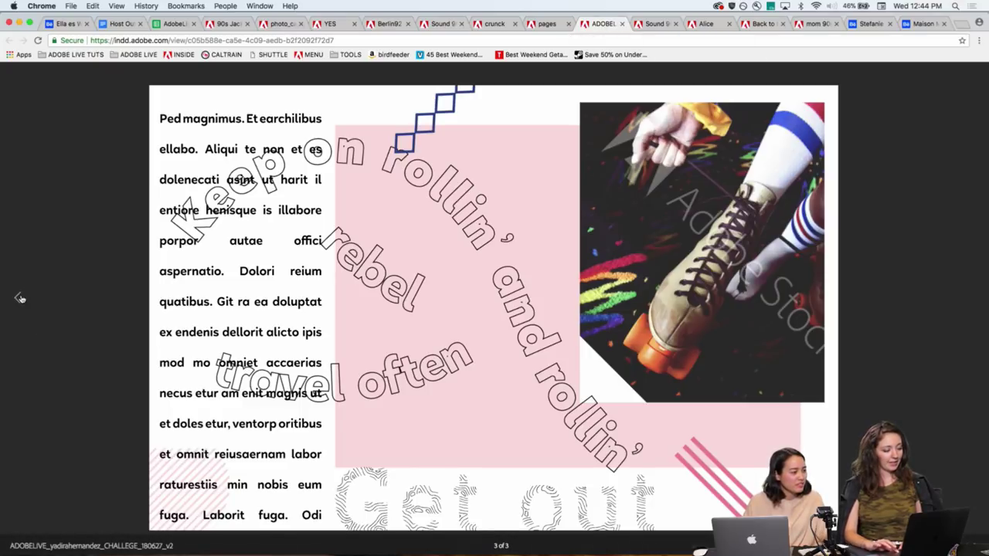
pyautogui.press('Left')
pyautogui.moveTo(607, 30); pyautogui.dragTo(380, 10)
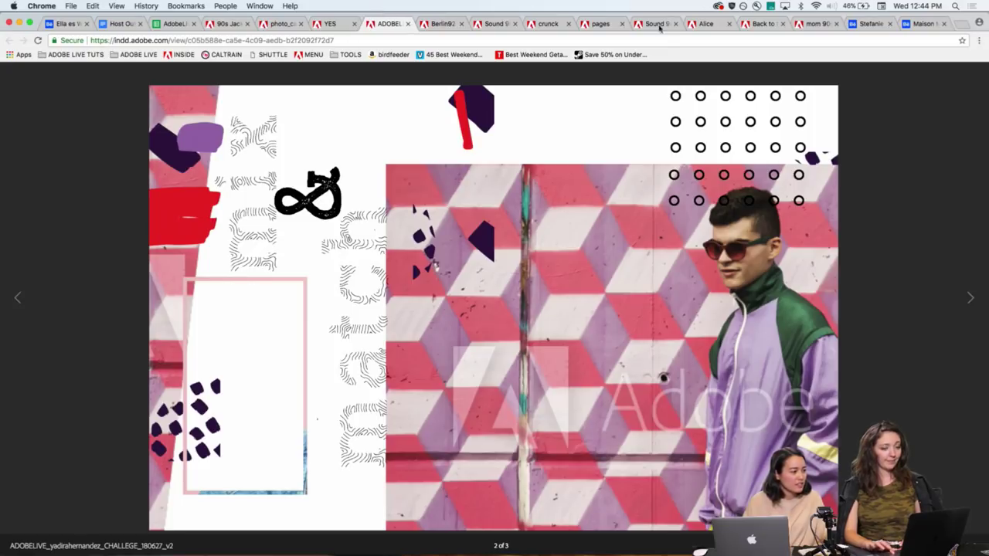
pyautogui.click(971, 300)
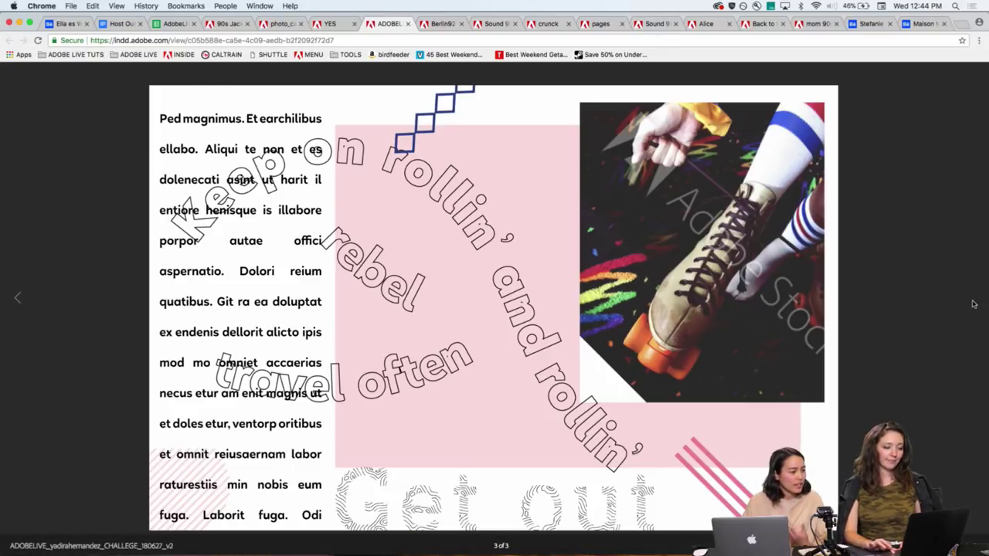
pyautogui.click(19, 298)
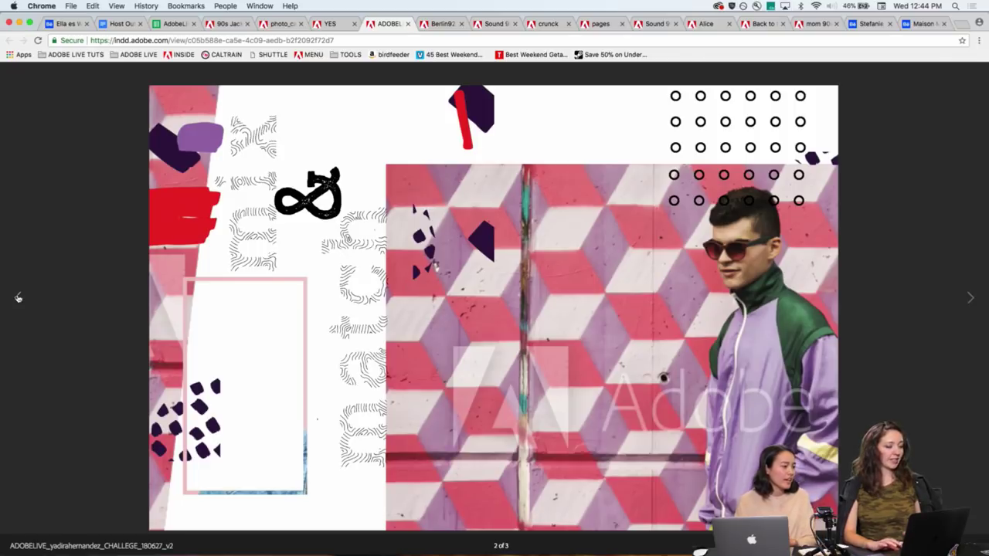
# View the pages publication's Art & design and LEADERS spreads, and move the crunck tab earlier.
pyautogui.click(598, 24)
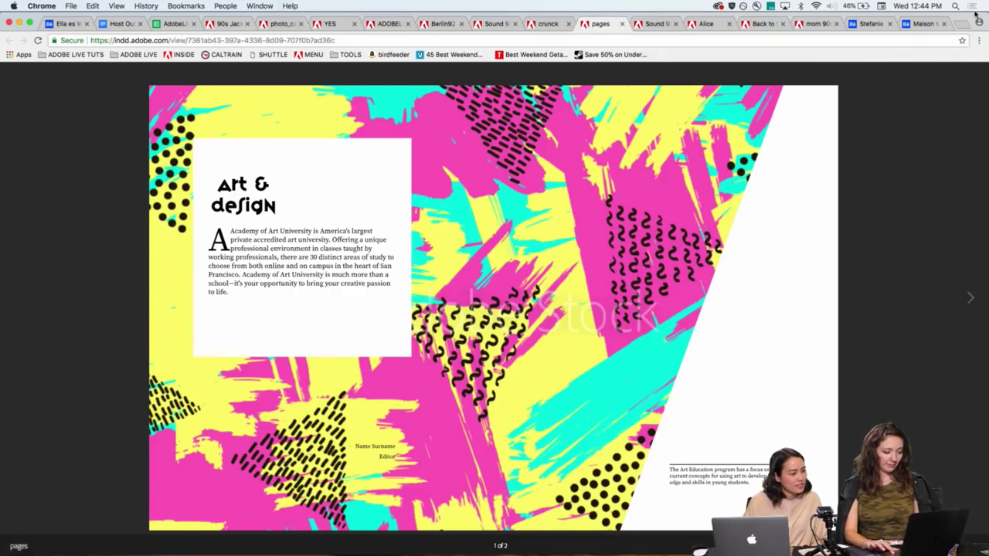
pyautogui.click(971, 295)
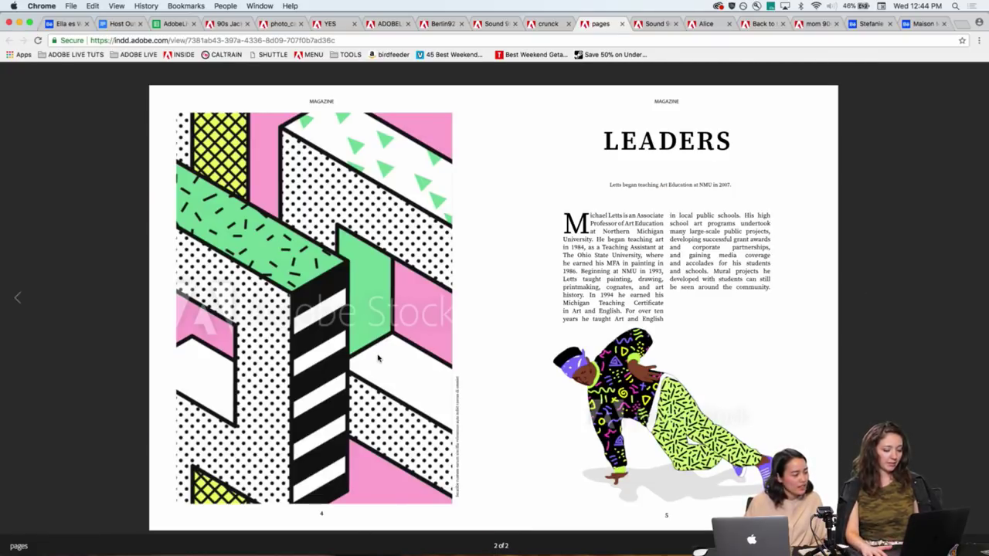
pyautogui.hotkey('ctrl', 'shift', 'Tab')
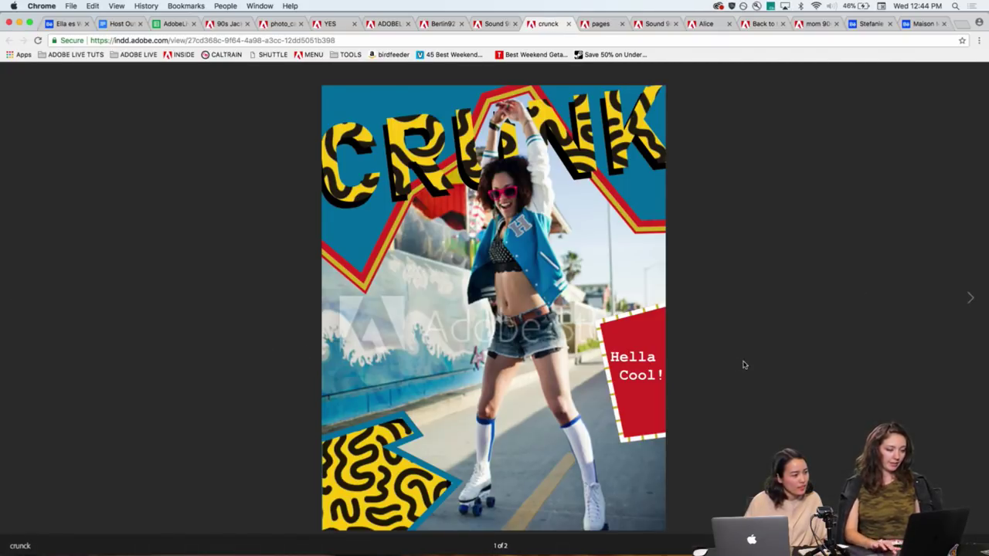
pyautogui.click(970, 298)
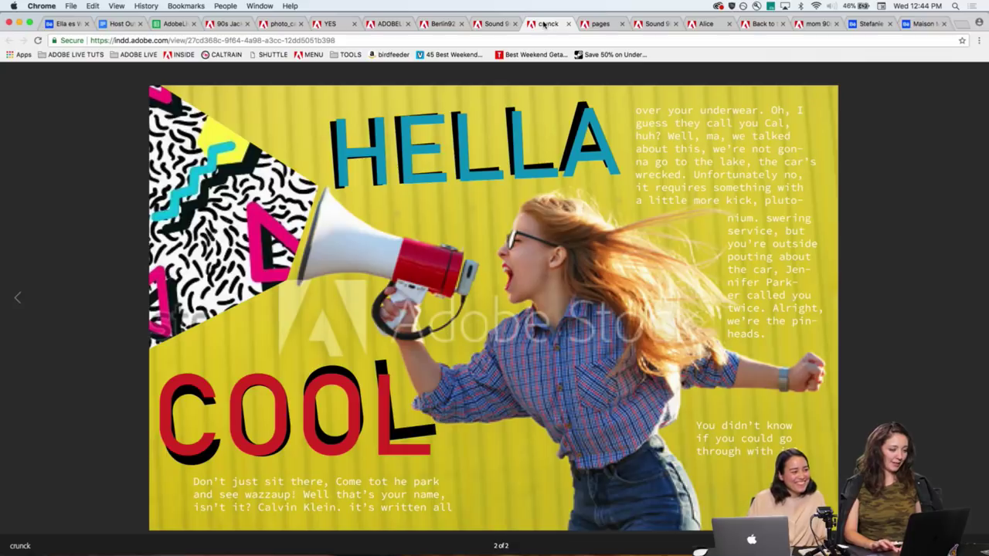
pyautogui.moveTo(543, 24); pyautogui.dragTo(401, 12)
pyautogui.click(600, 24)
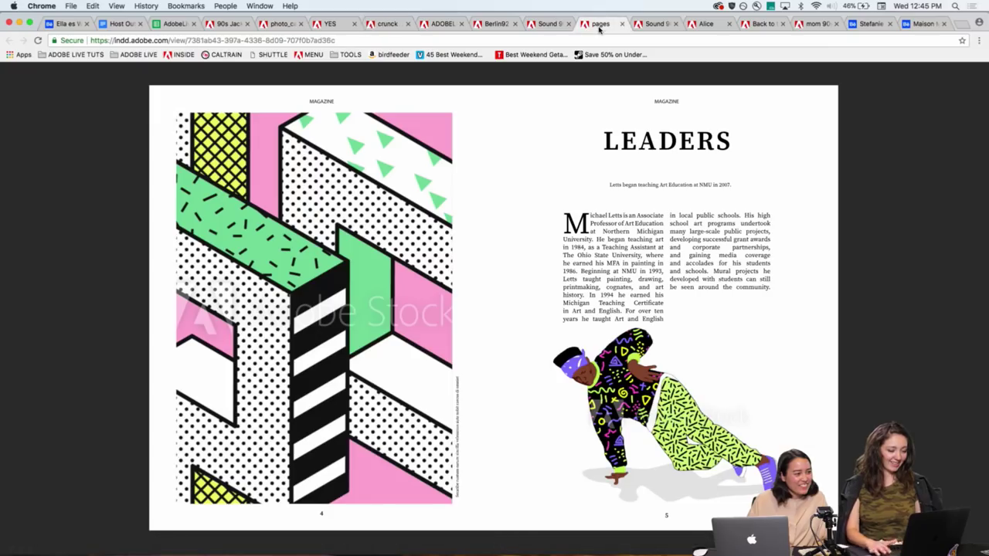
pyautogui.press('super+alt+Left')
pyautogui.press('super+alt+Left')
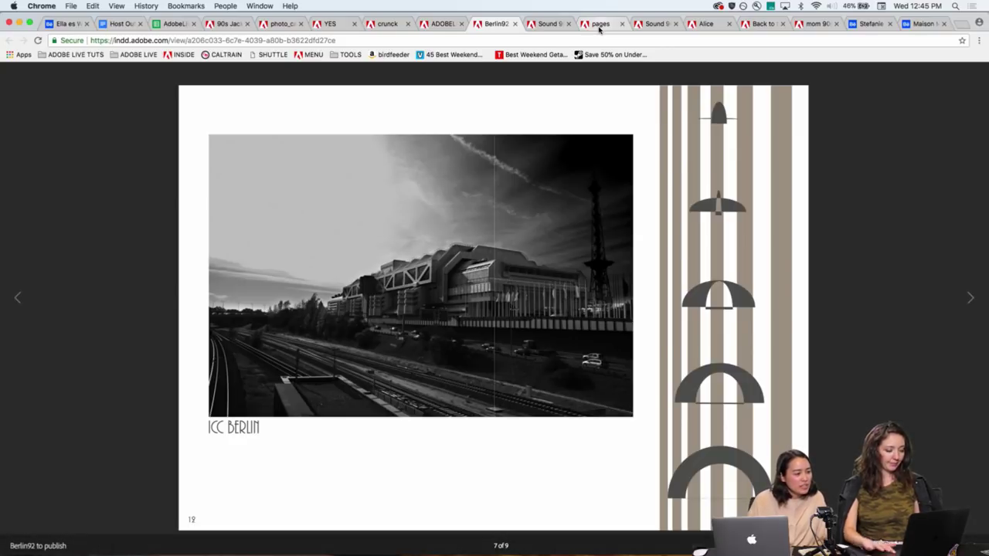
# Page Berlin92 back to its cover, then forward through the stroller, Prudence poem and buildings spreads.
pyautogui.doubleClick(18, 300)
pyautogui.click(18, 300)
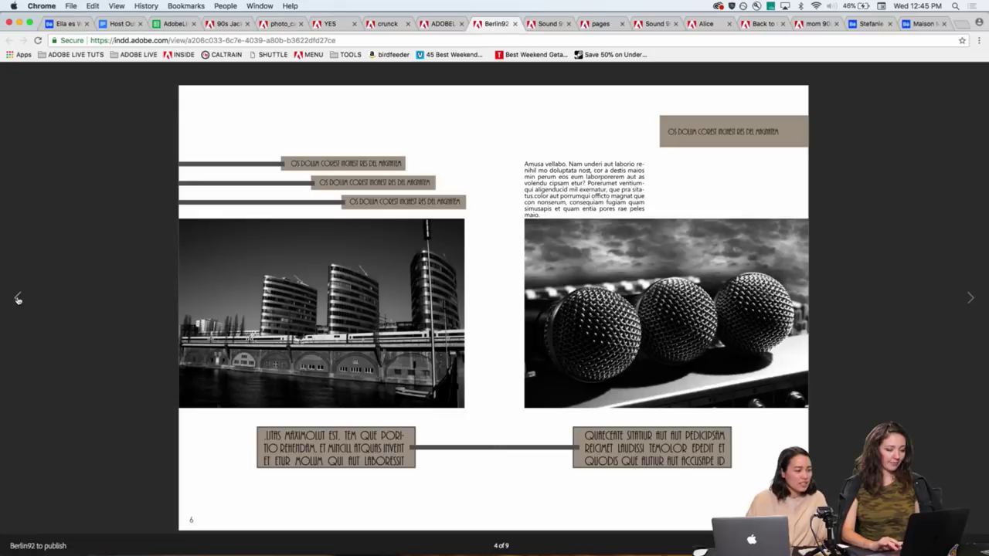
pyautogui.click(18, 300)
pyautogui.click(17, 300)
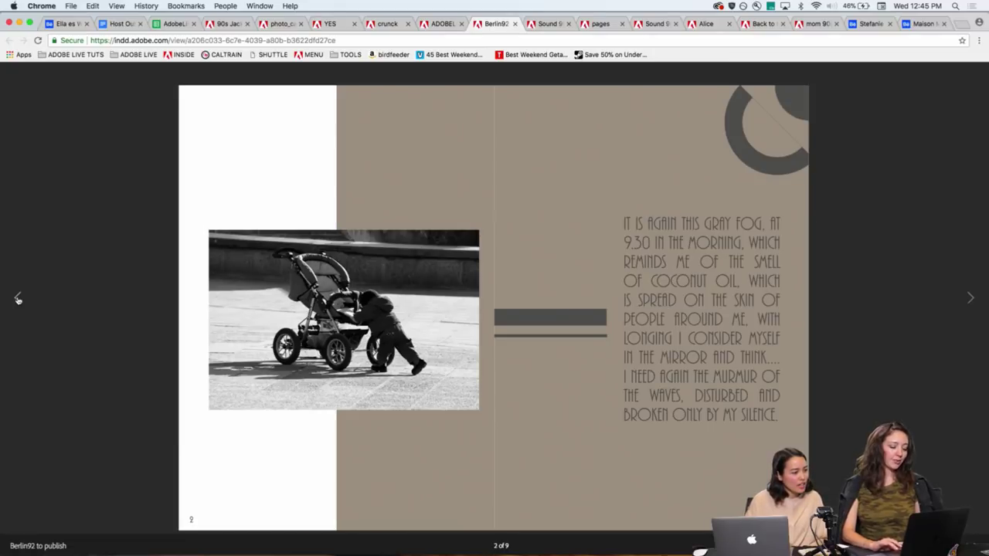
pyautogui.click(17, 300)
pyautogui.click(971, 300)
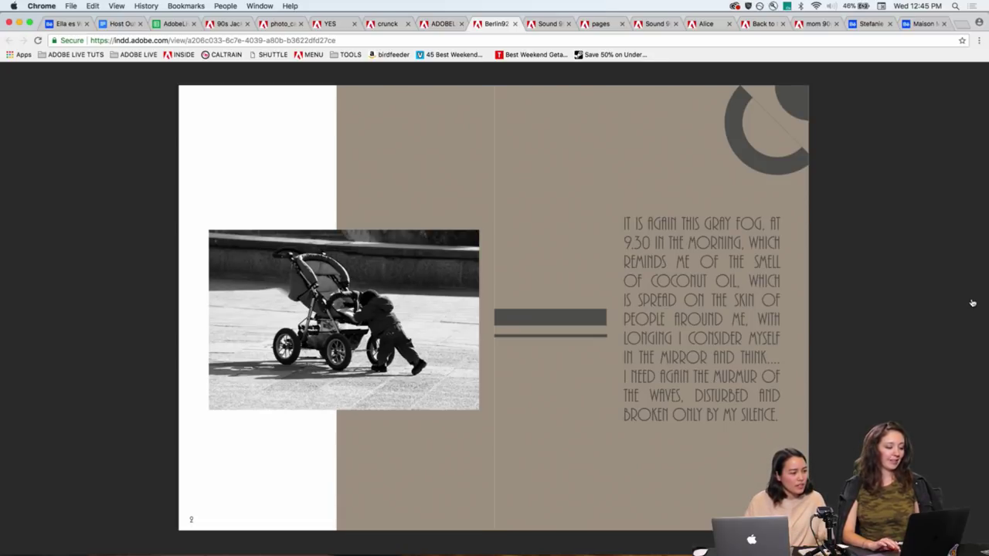
pyautogui.click(970, 299)
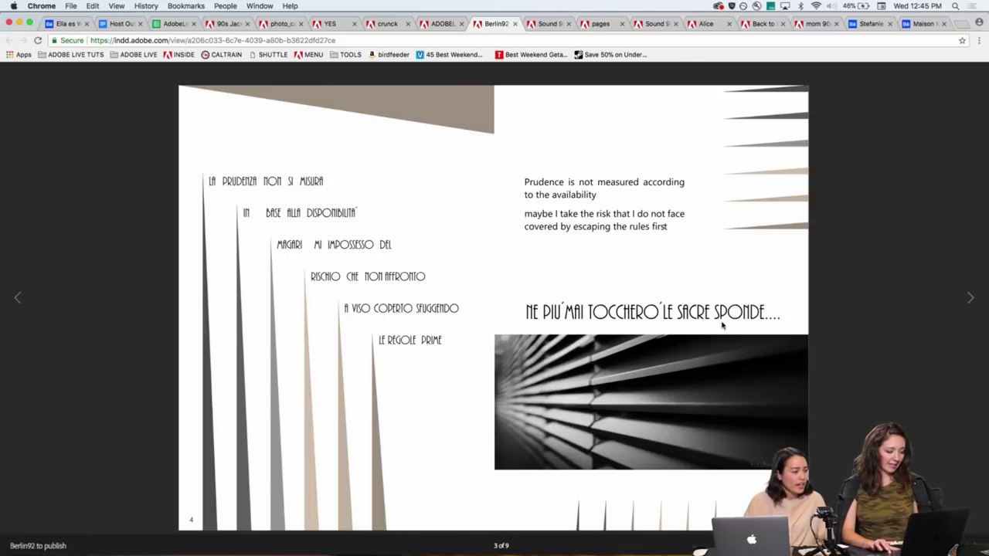
pyautogui.click(971, 300)
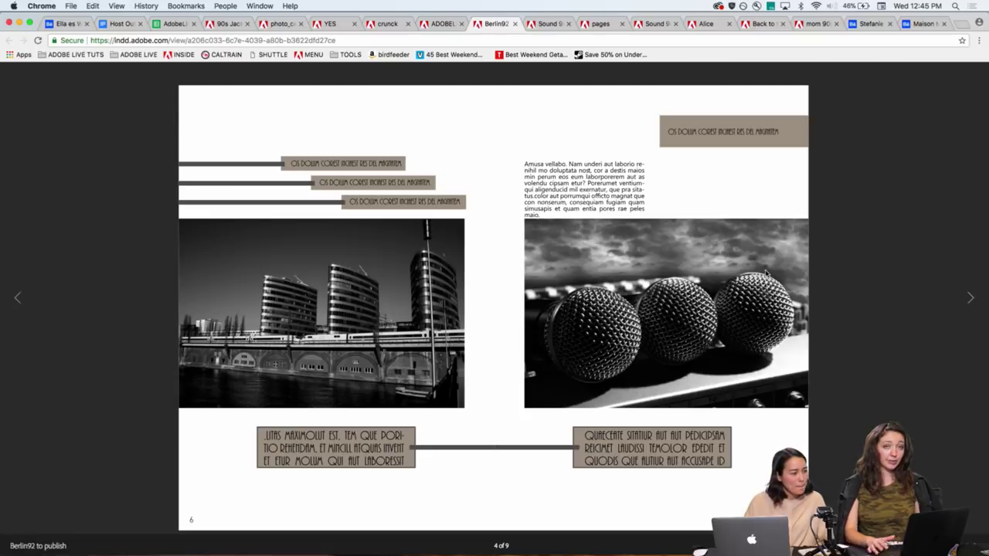
# Return crunck to its CRUNK cover, then browse THROWBACK, photo_card and all three 90s Jackets pages.
pyautogui.hotkey('ctrl', 'shift', 'Tab')
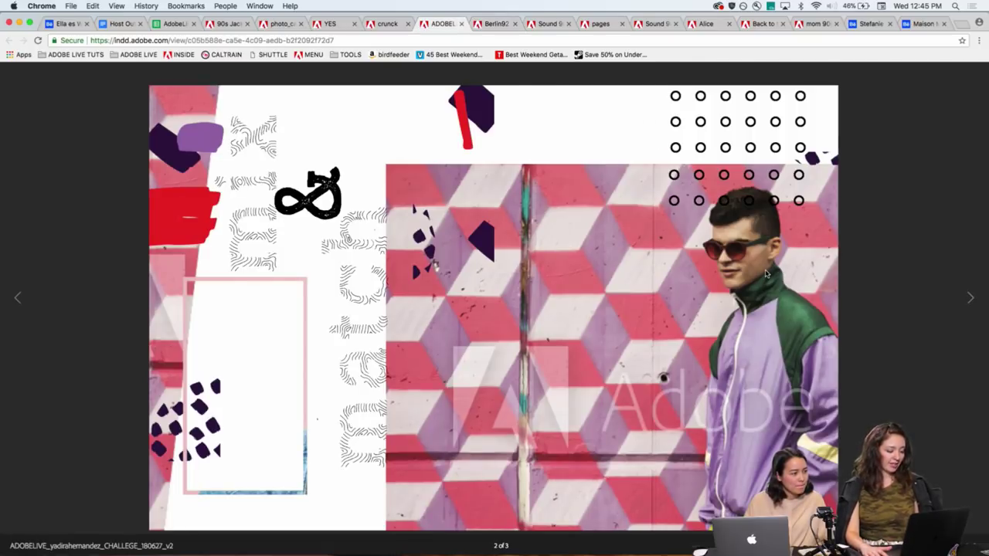
pyautogui.hotkey('ctrl', 'shift', 'Tab')
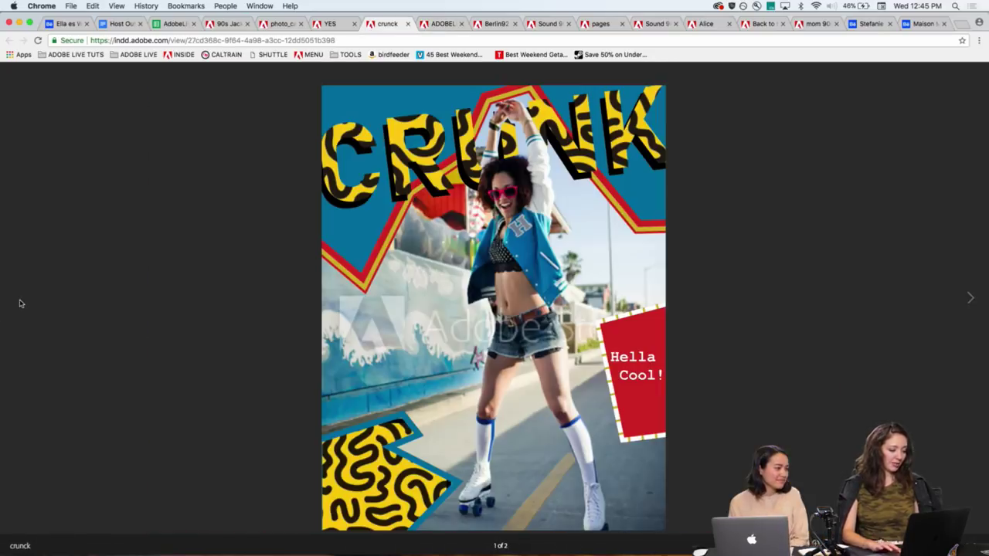
pyautogui.click(19, 301)
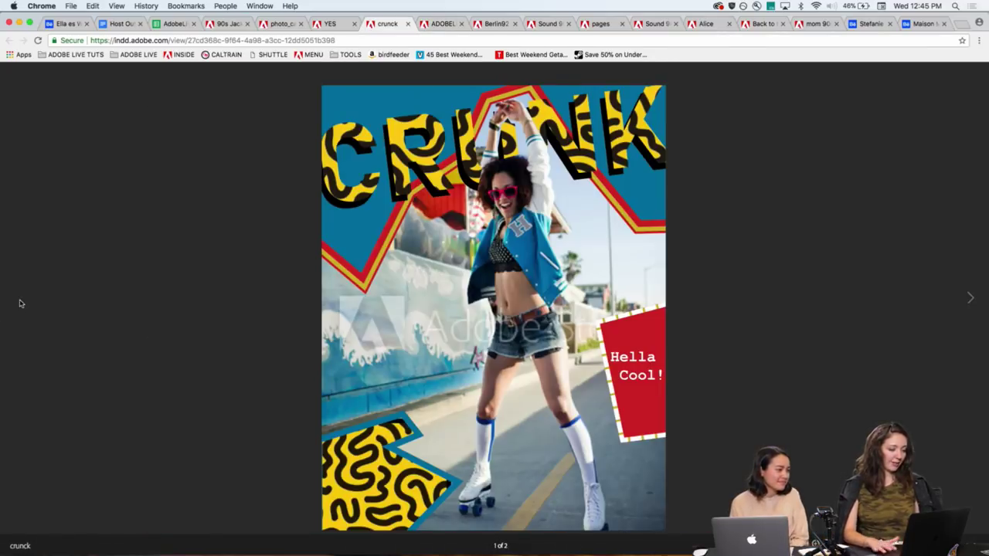
pyautogui.hotkey('ctrl', 'shift', 'Tab')
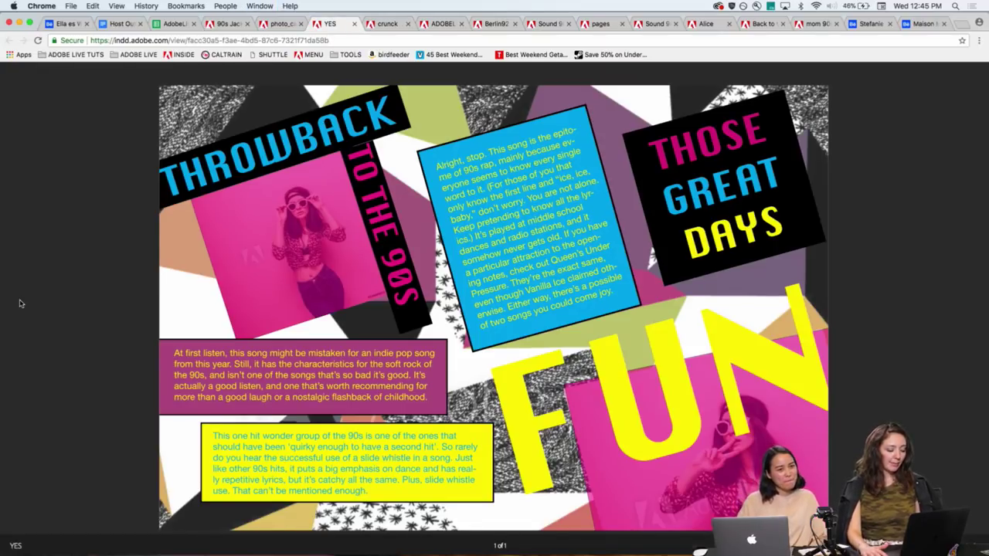
pyautogui.hotkey('ctrl', 'shift', 'Tab')
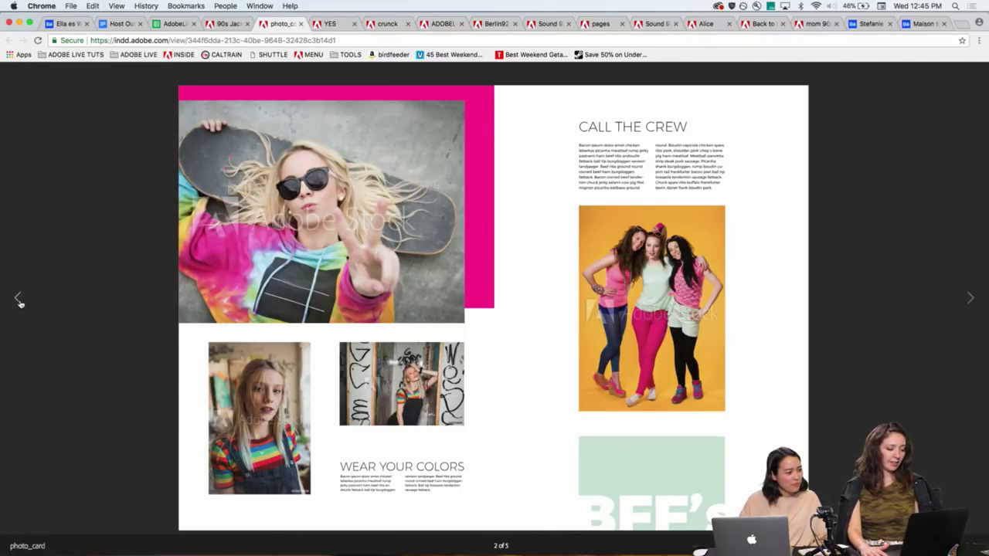
pyautogui.hotkey('ctrl', 'shift', 'Tab')
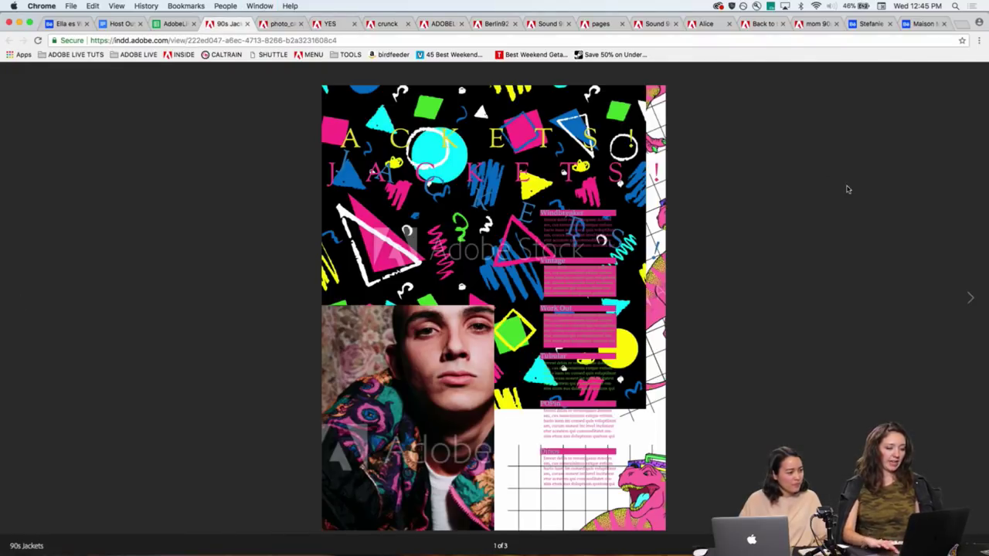
pyautogui.click(970, 302)
pyautogui.click(971, 301)
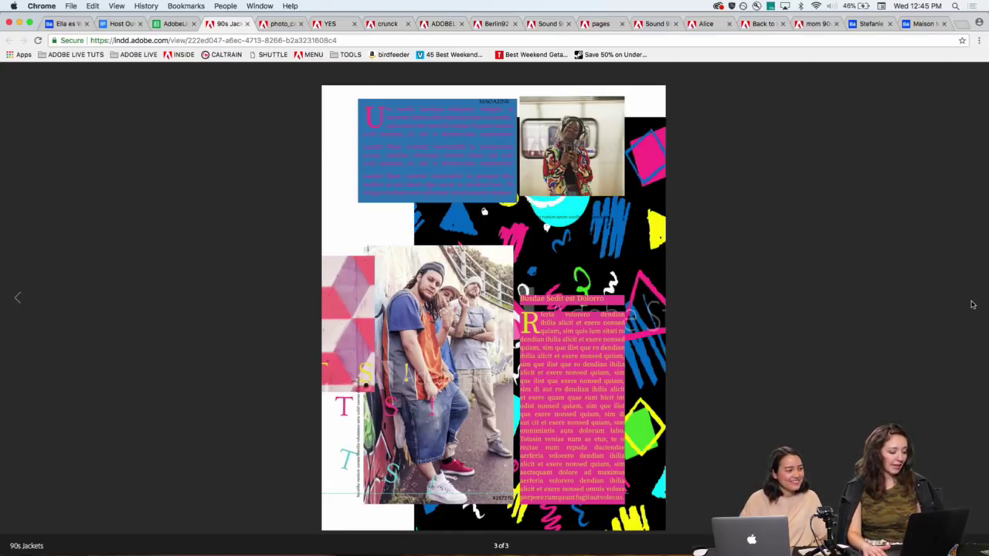
# Cycle back through photo_card, THROWBACK and mix & match pages, returning to the crunck document.
pyautogui.hotkey('ctrl', 'Tab')
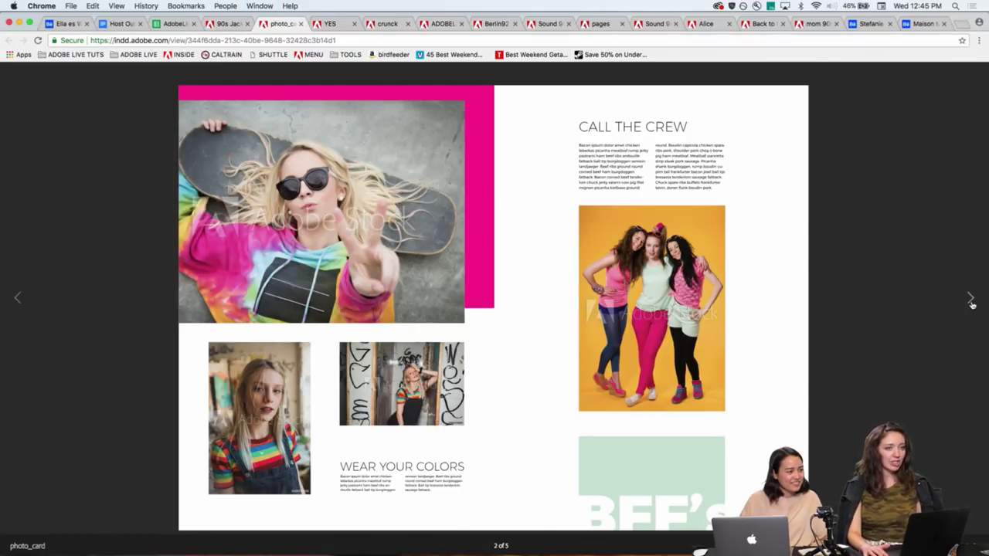
pyautogui.hotkey('ctrl', 'Tab')
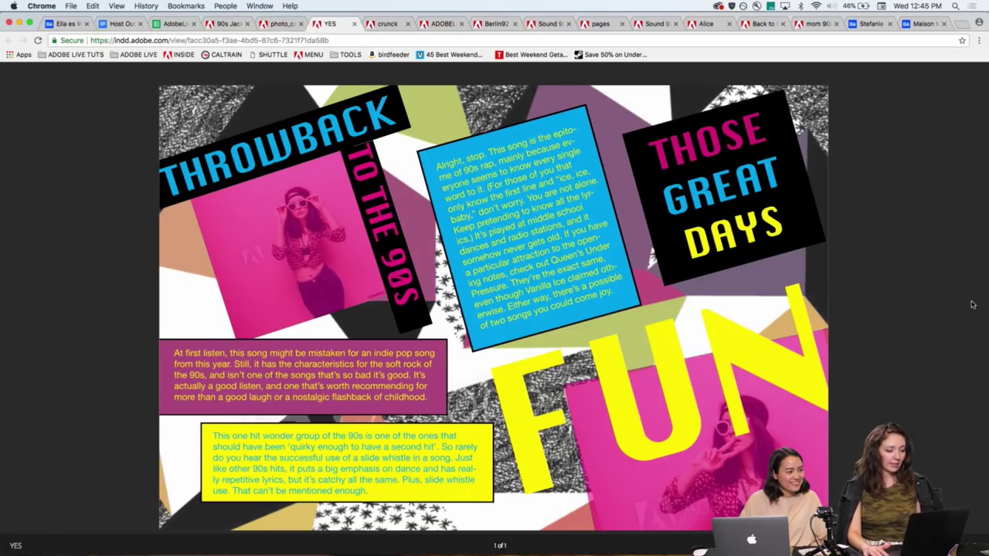
pyautogui.hotkey('ctrl', 'Tab')
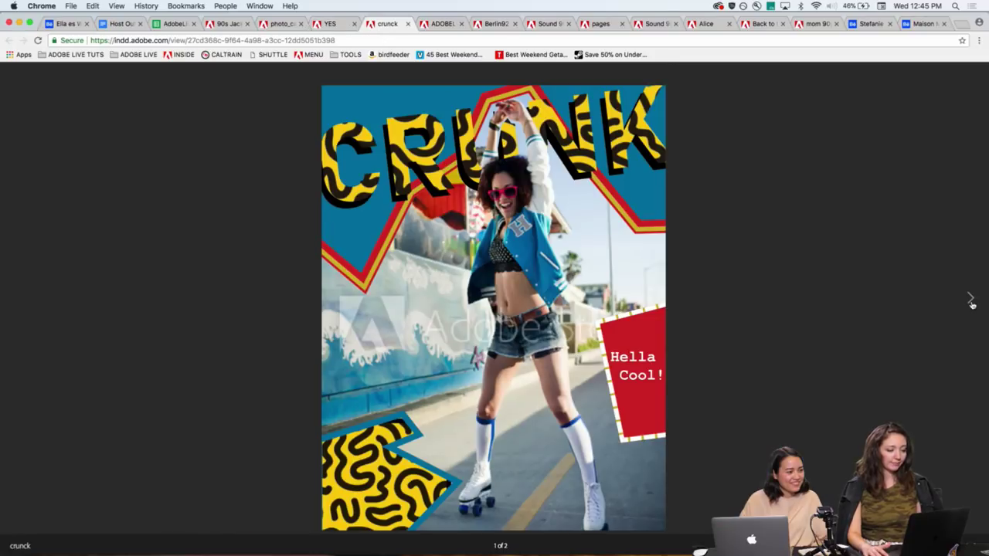
pyautogui.hotkey('ctrl', 'Tab')
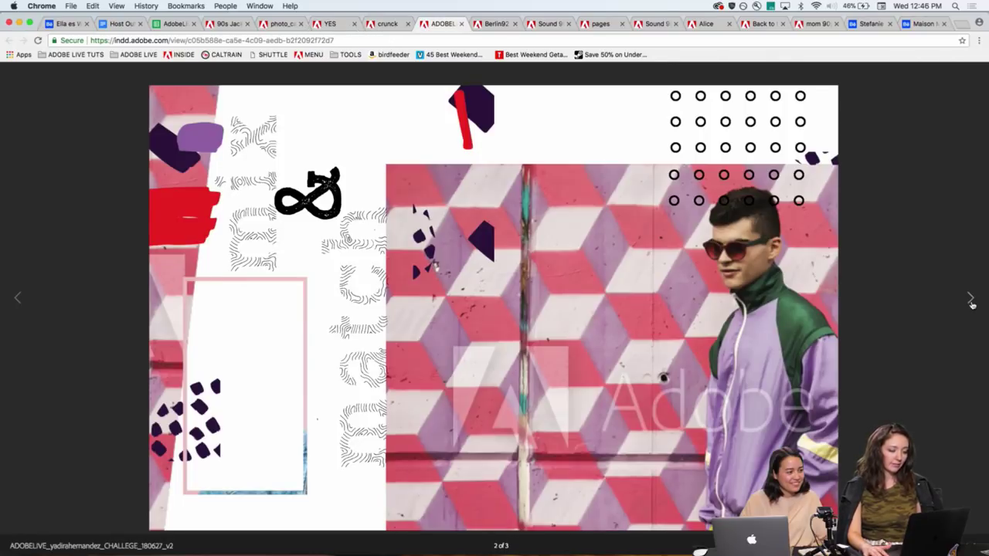
pyautogui.click(970, 299)
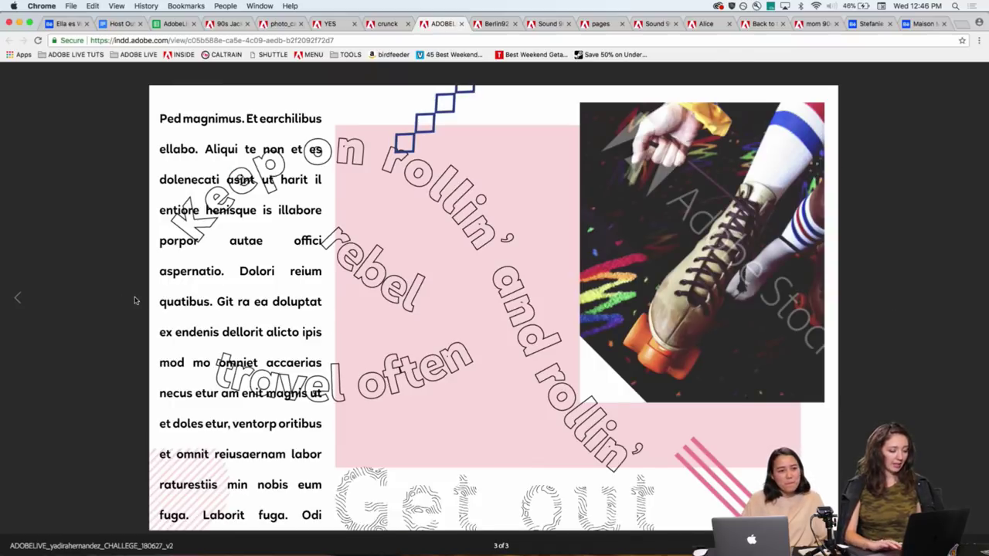
pyautogui.click(19, 297)
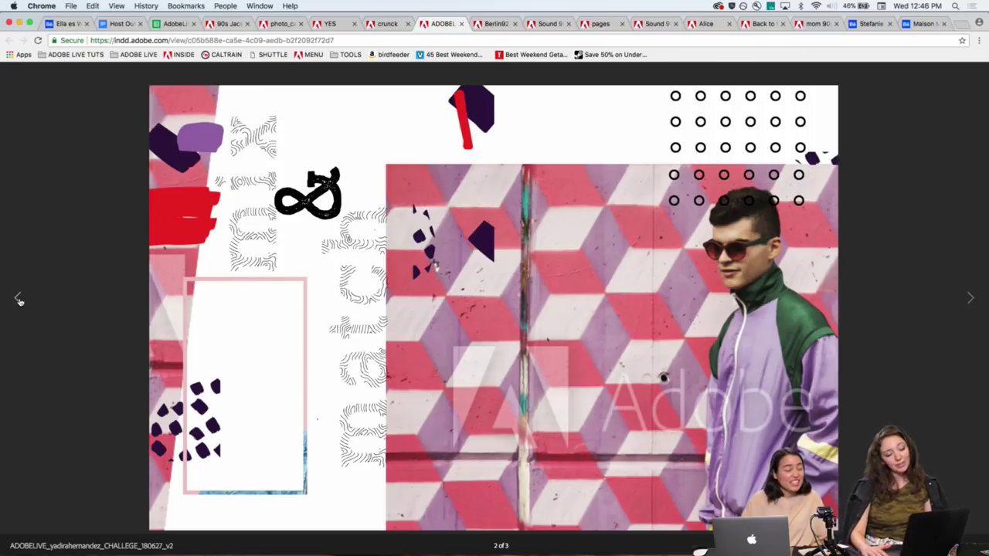
pyautogui.click(18, 299)
pyautogui.hotkey('ctrl', 'shift', 'Tab')
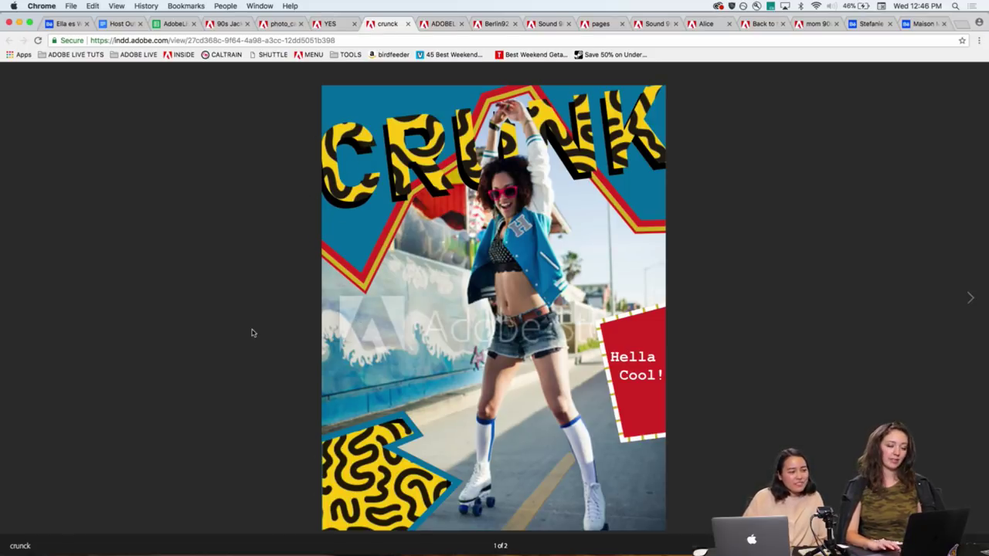
# Check crunck's HELLA COOL spread and cover, then switch between the 90s Jackets and photo_card documents.
pyautogui.click(970, 298)
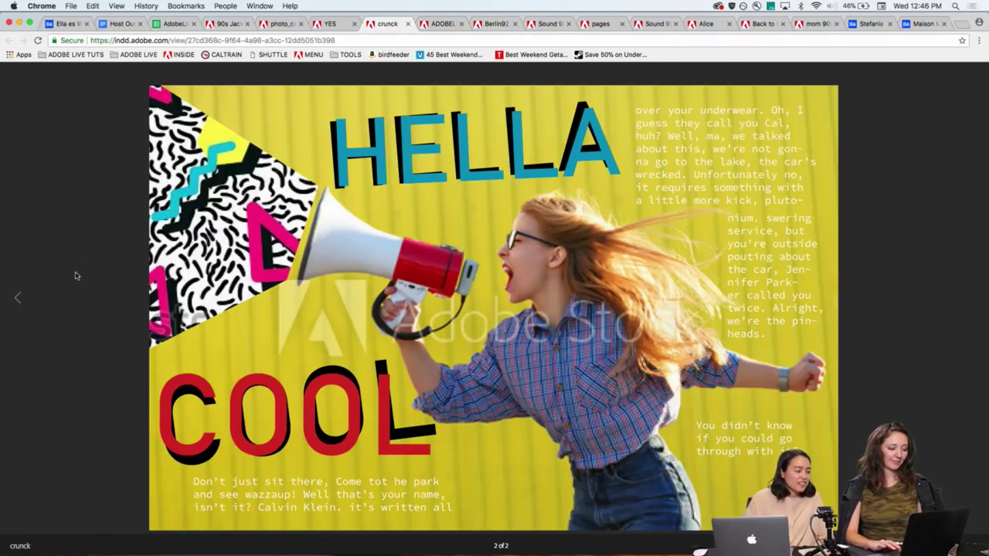
pyautogui.click(15, 300)
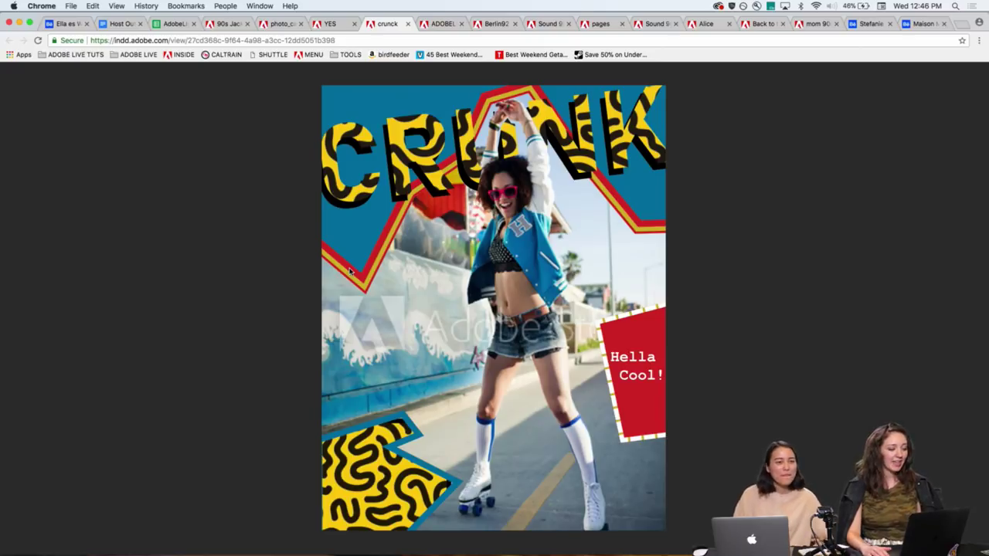
pyautogui.press('super+4')
pyautogui.press('super+5')
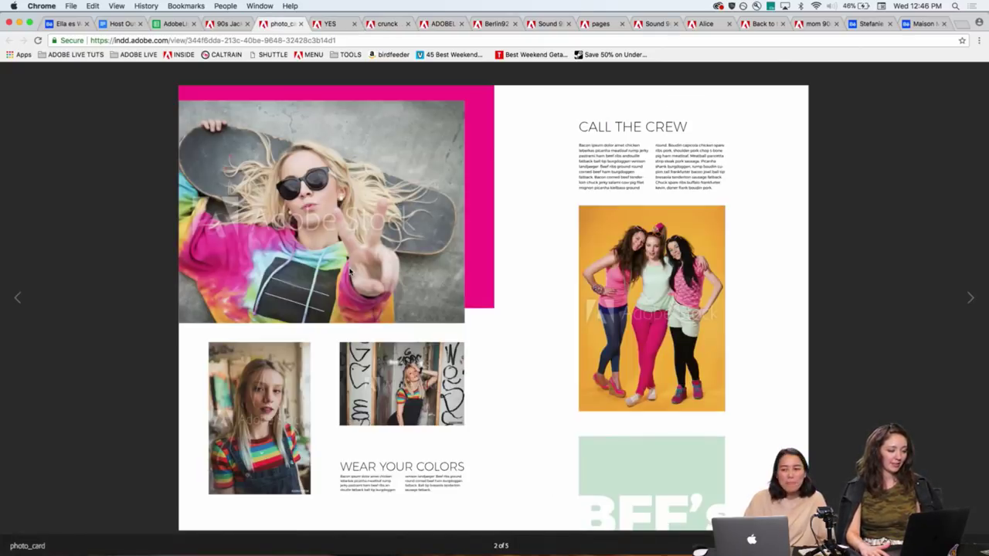
pyautogui.press('super+4')
pyautogui.press('super+5')
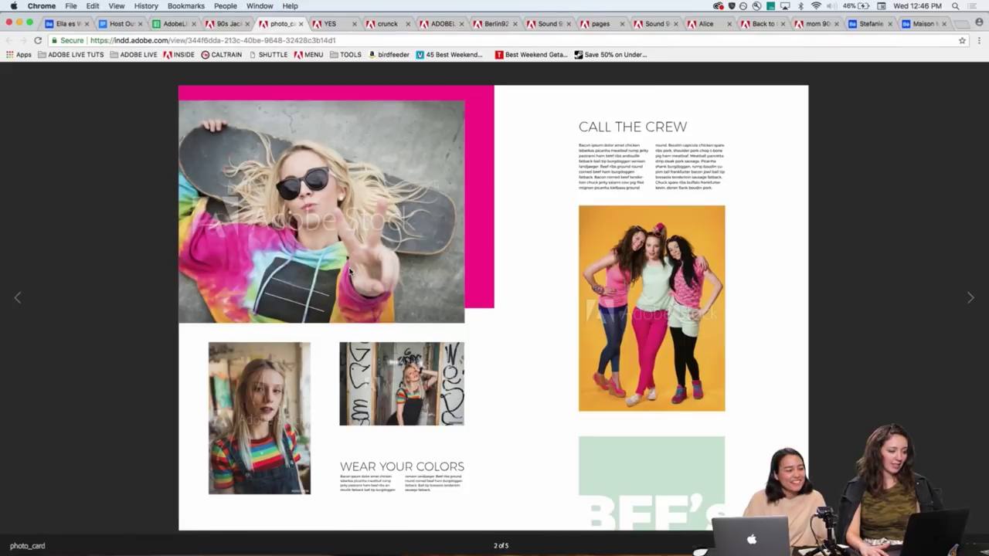
# Cycle through THROWBACK and crunck, settling on the mix & match document.
pyautogui.press('super+4')
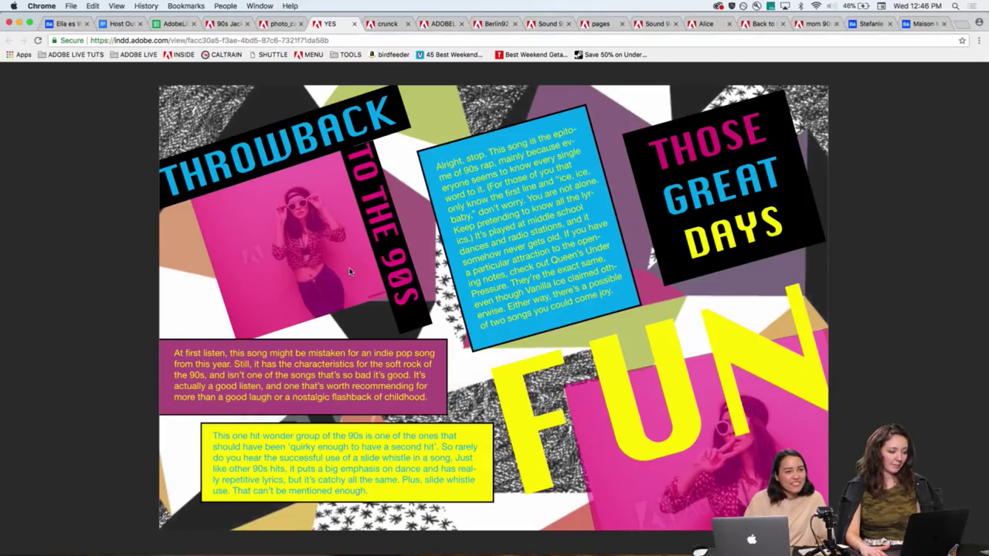
pyautogui.press('super+7')
pyautogui.press('super+8')
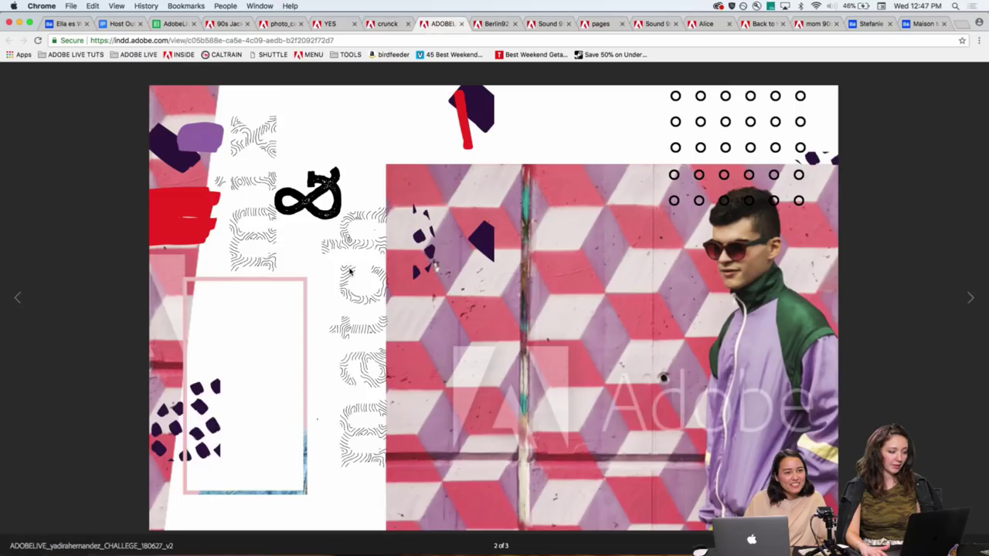
pyautogui.press('super+7')
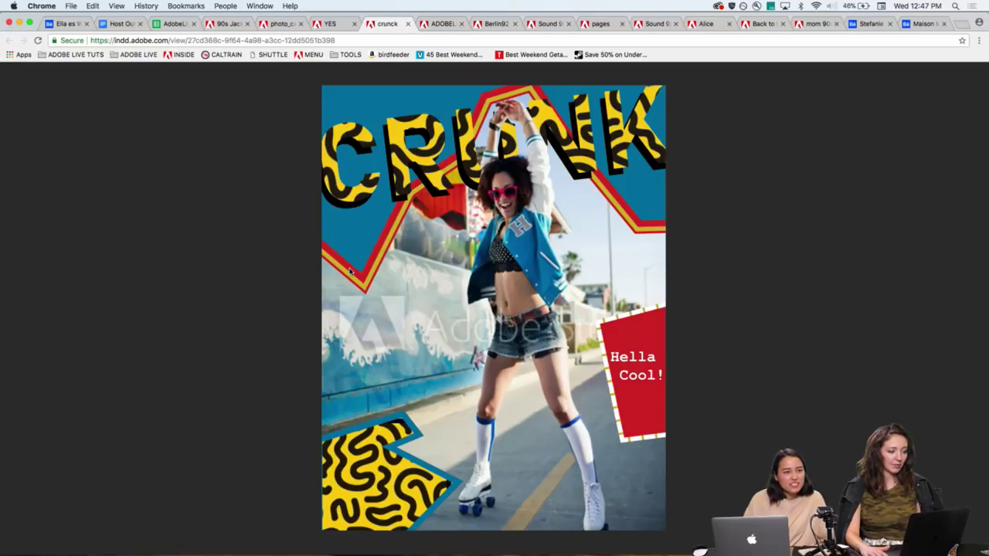
pyautogui.press('super+6')
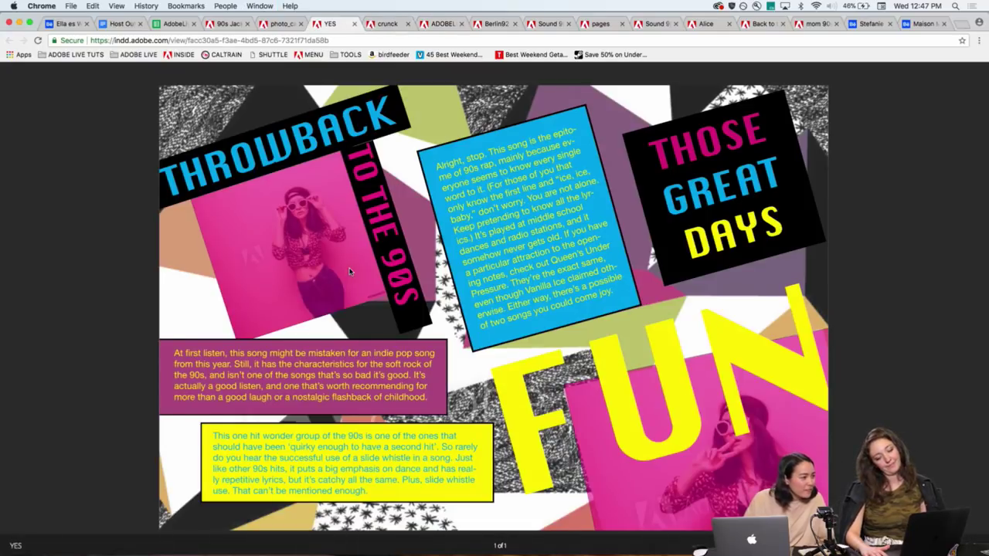
pyautogui.press('super+7')
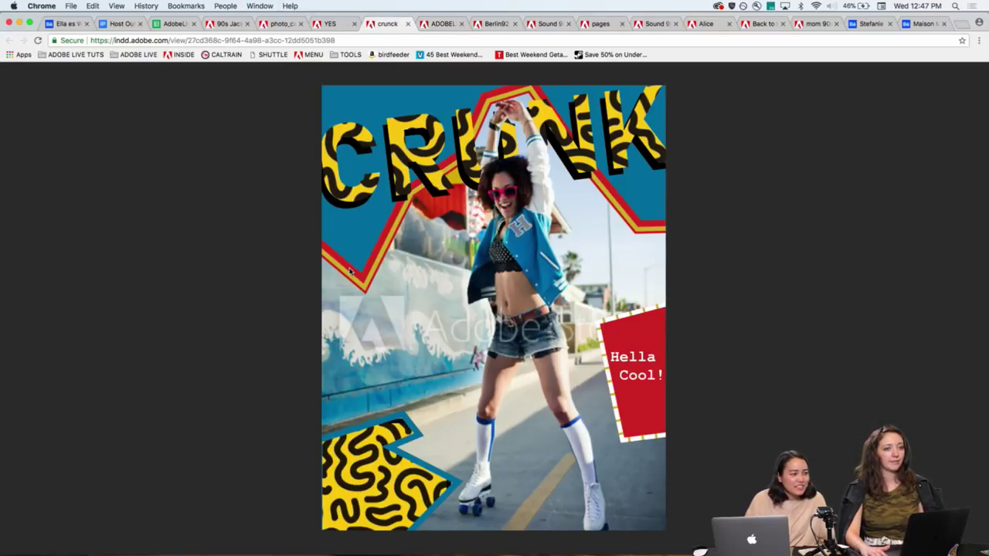
pyautogui.press('super+8')
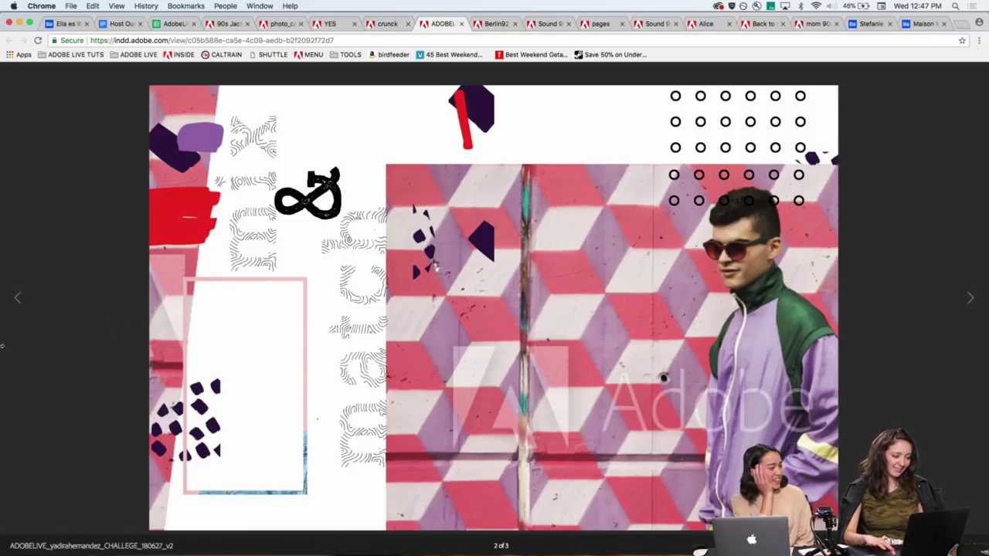
# Browse the challenge zine's get out cover, mix & match and Keep on rollin' pages.
pyautogui.click(19, 302)
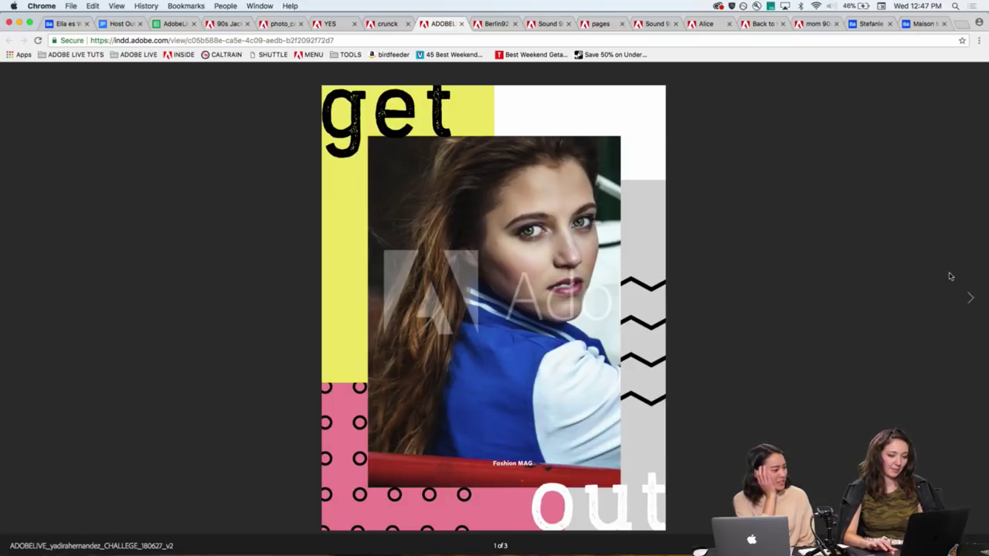
pyautogui.click(970, 298)
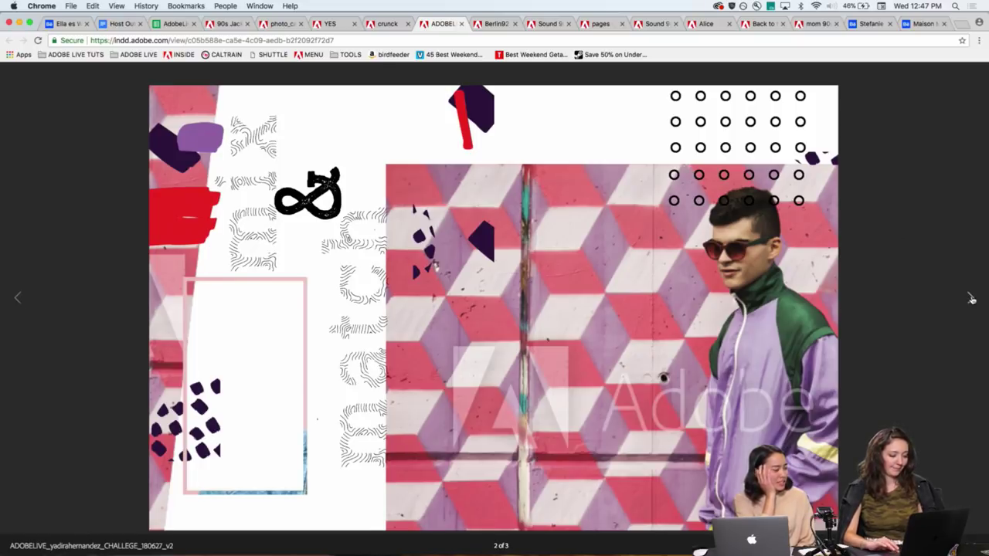
pyautogui.click(971, 299)
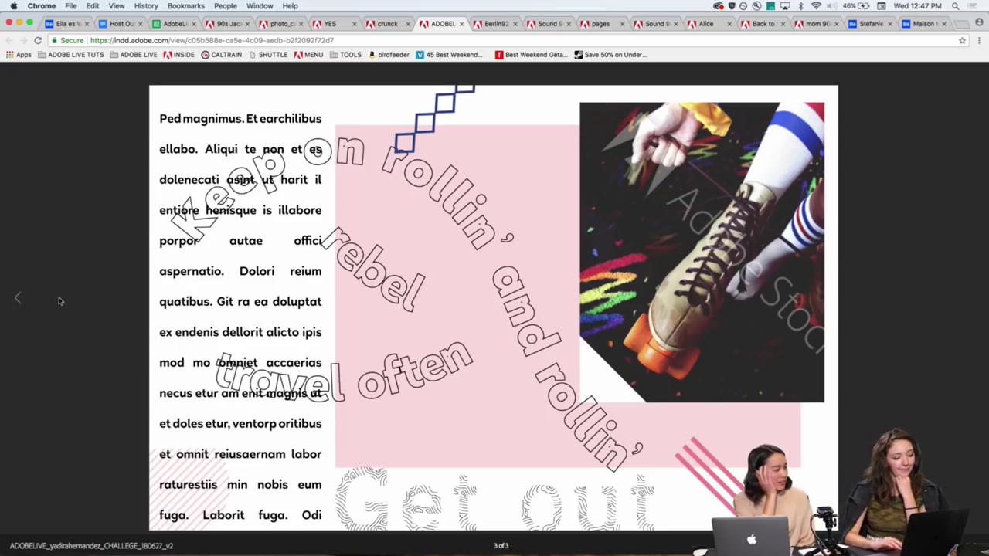
pyautogui.click(20, 299)
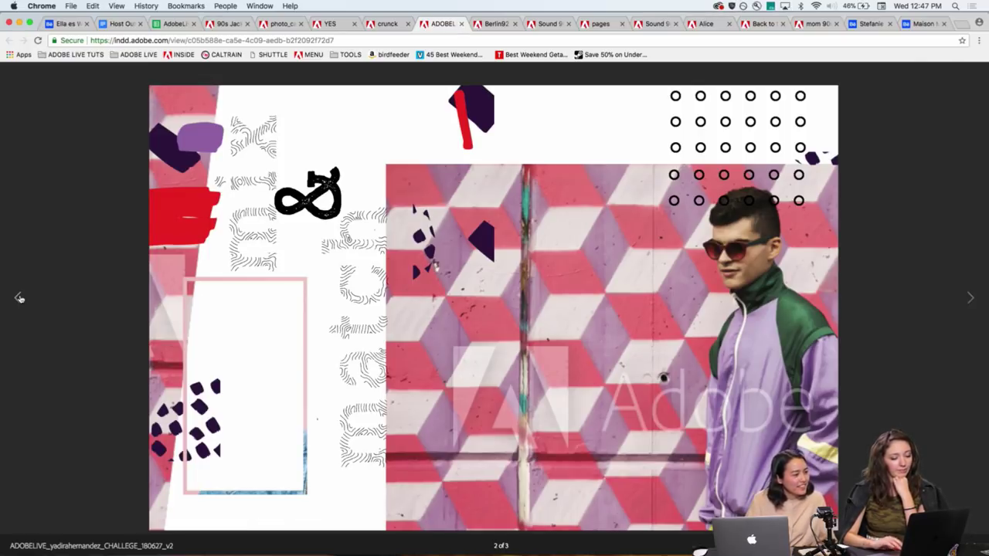
pyautogui.click(20, 299)
pyautogui.click(969, 301)
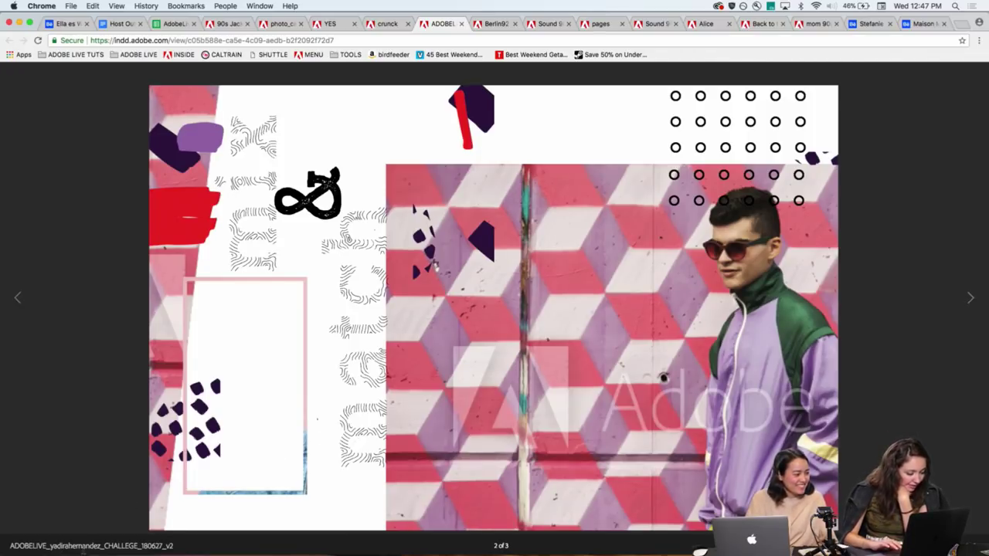
pyautogui.moveTo(77, 554)
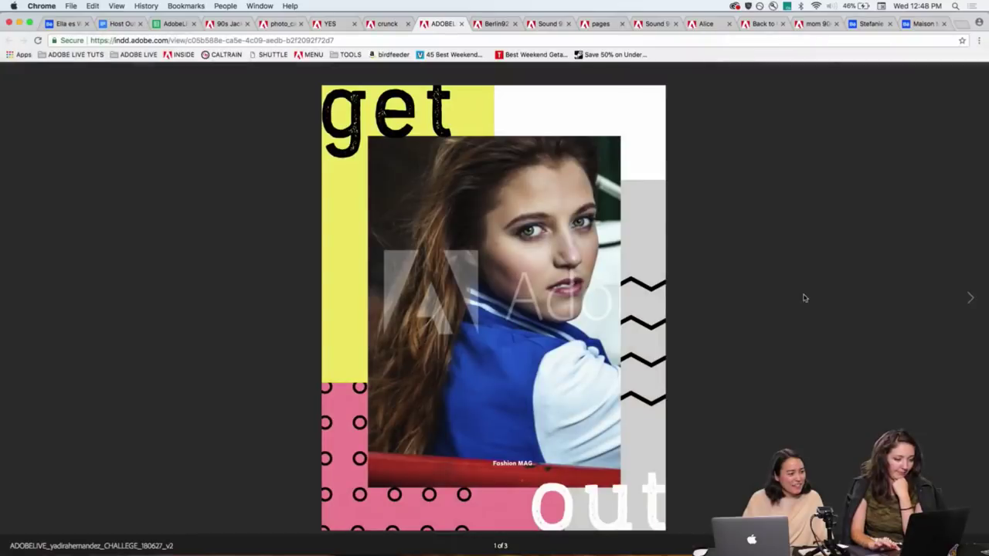
# Flip back and forth through pages 1–3 of the get out publication, ending on the second spread.
pyautogui.click(969, 298)
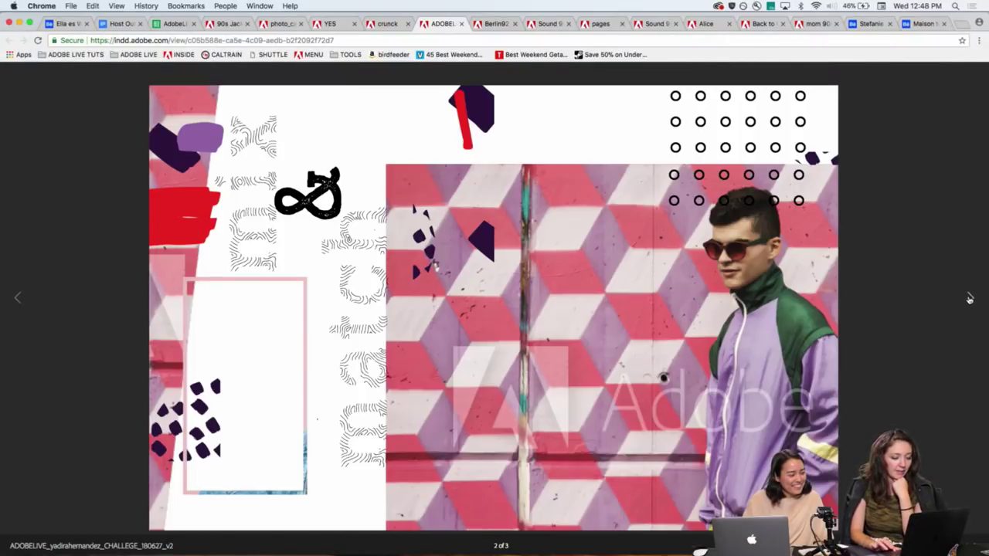
pyautogui.click(969, 298)
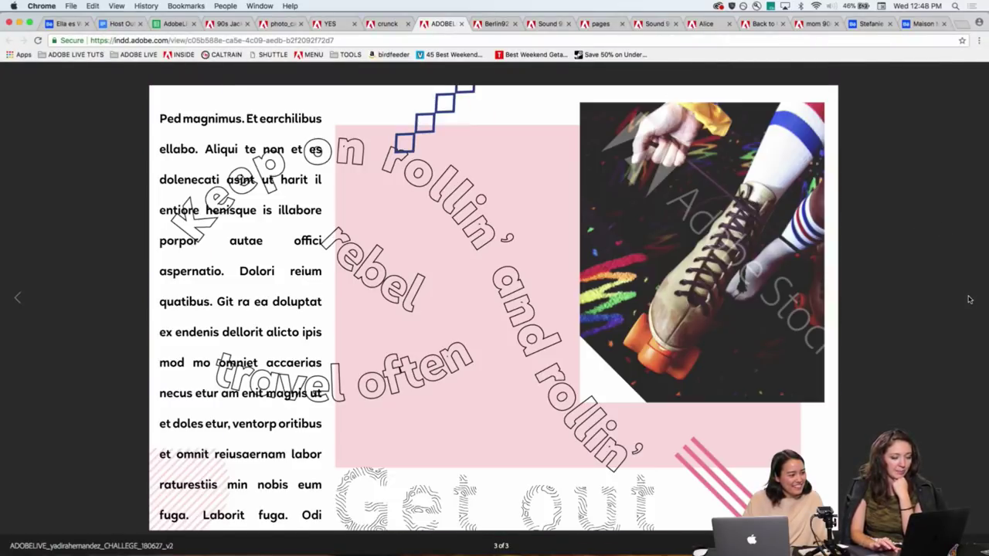
pyautogui.click(20, 299)
pyautogui.click(21, 300)
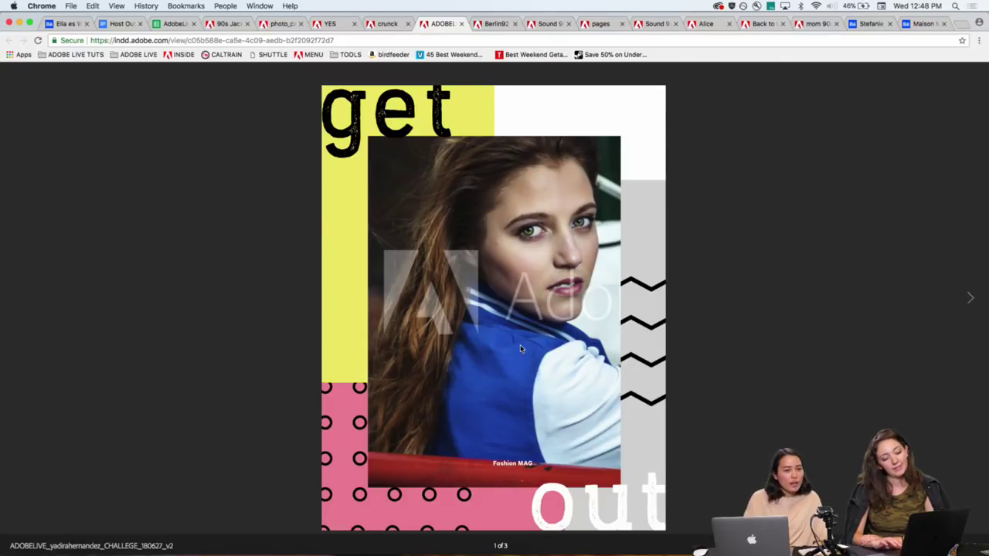
pyautogui.click(970, 297)
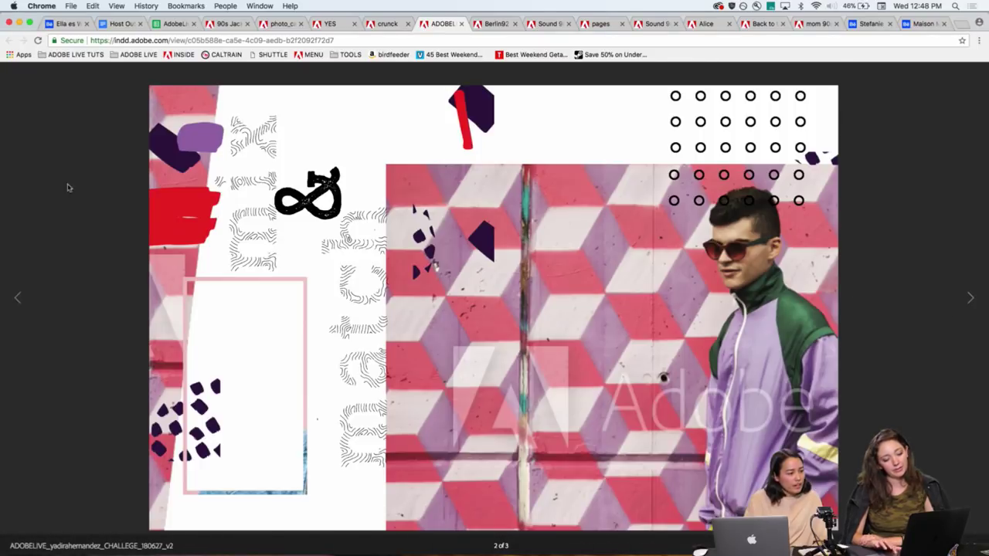
pyautogui.click(18, 298)
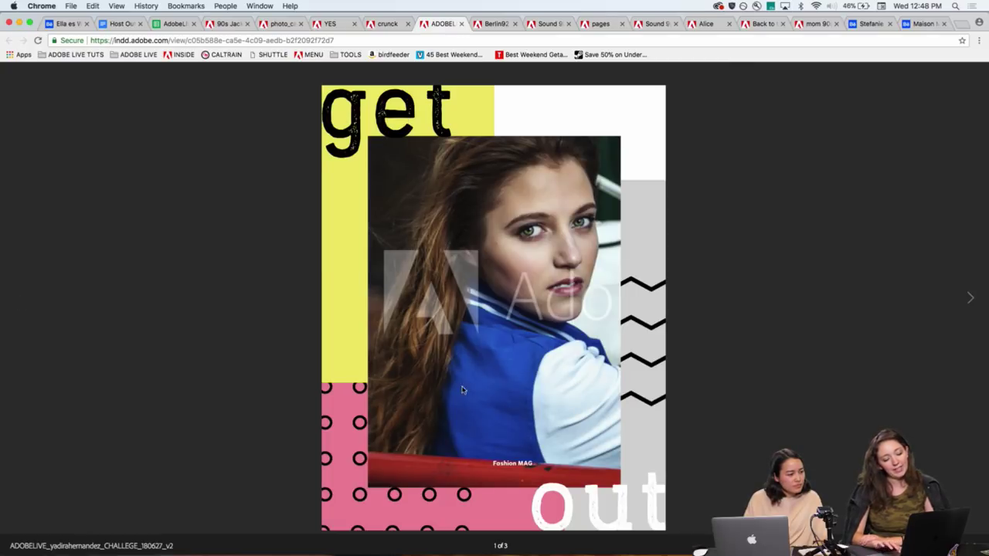
pyautogui.click(965, 300)
pyautogui.click(966, 302)
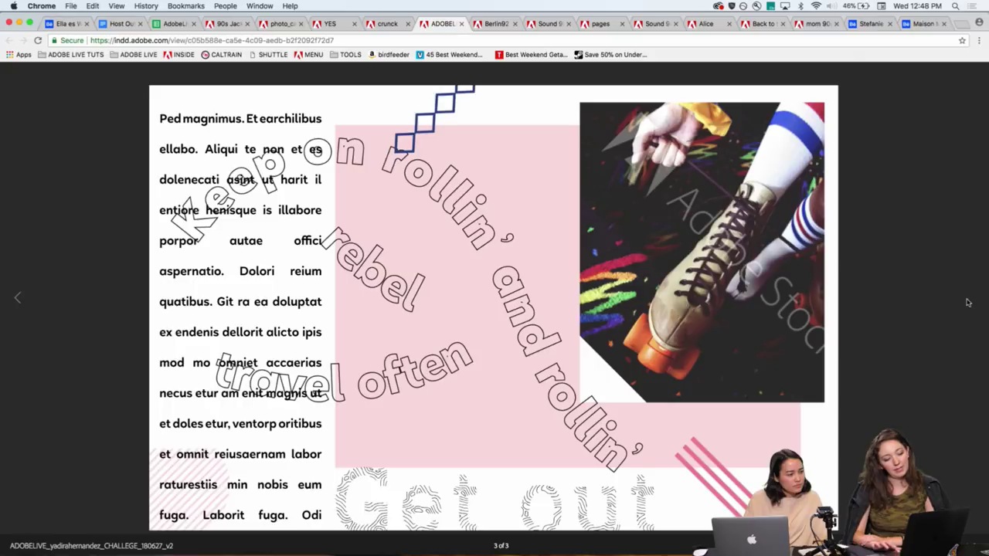
pyautogui.click(18, 298)
pyautogui.click(19, 298)
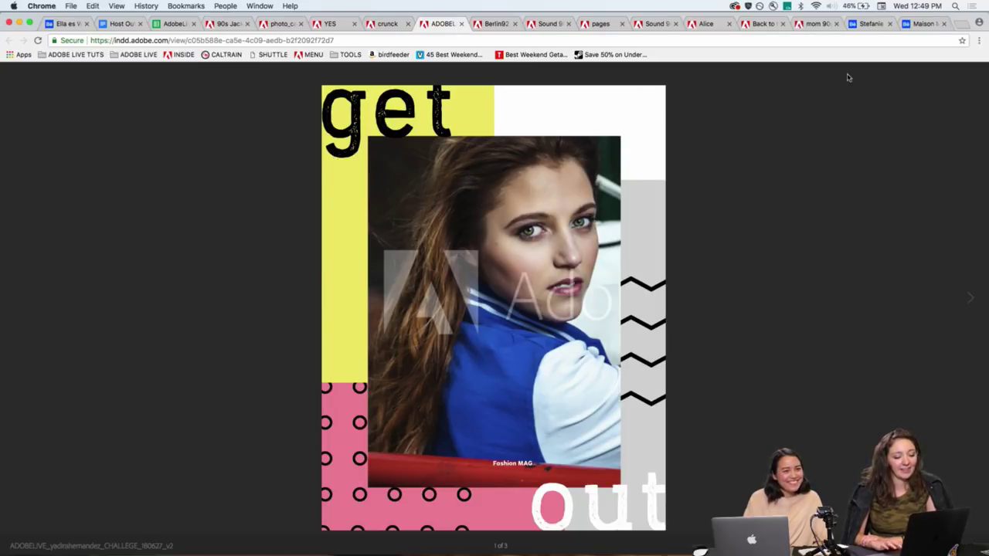
pyautogui.click(968, 301)
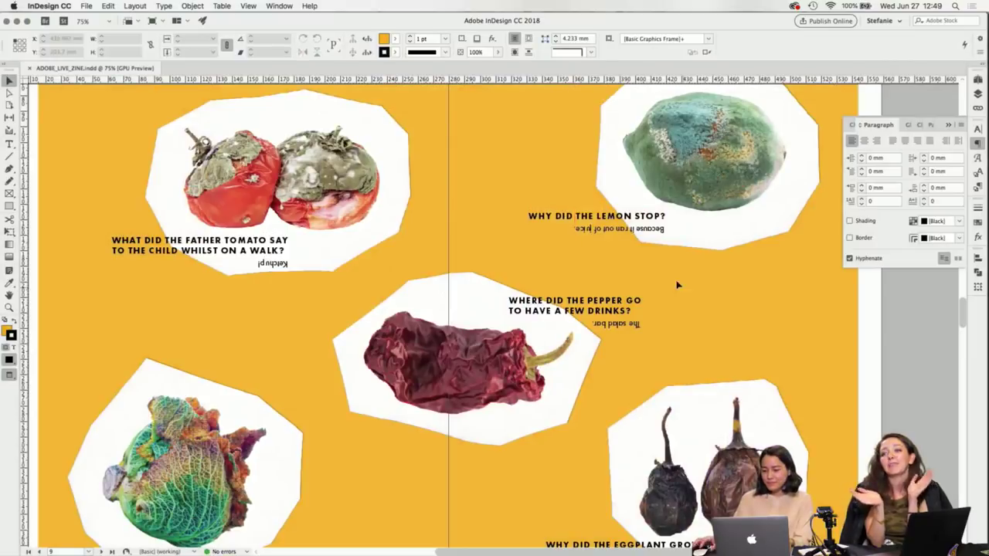
# Zoom out from the vegetable spread and close the Paragraph panel.
pyautogui.press('super+minus')
pyautogui.press('super+minus')
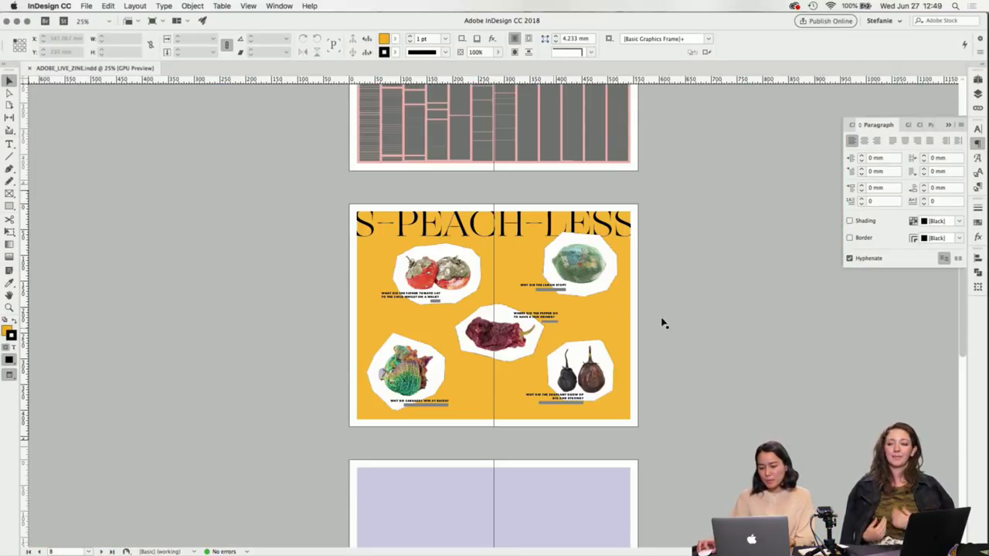
pyautogui.press('super+minus')
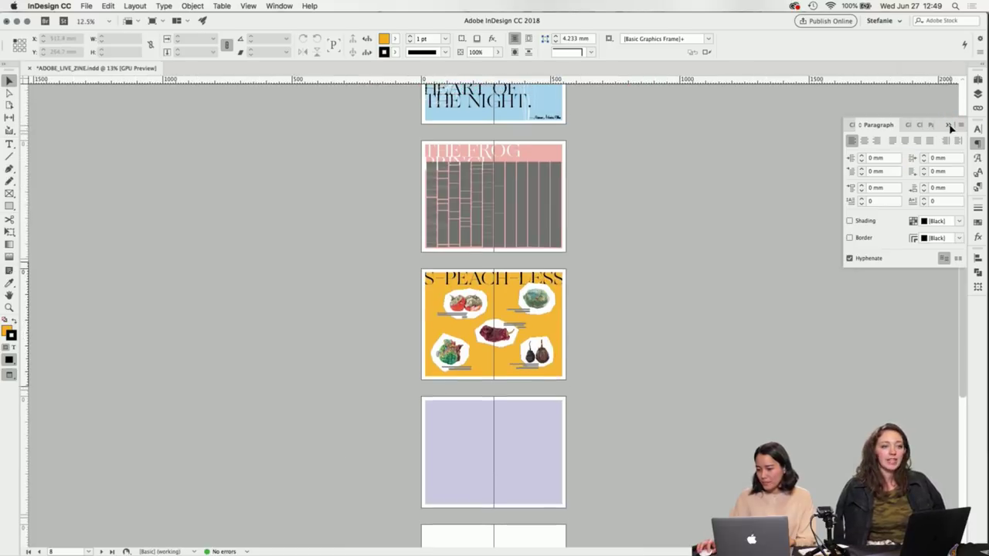
pyautogui.scroll(2, 948, 126)
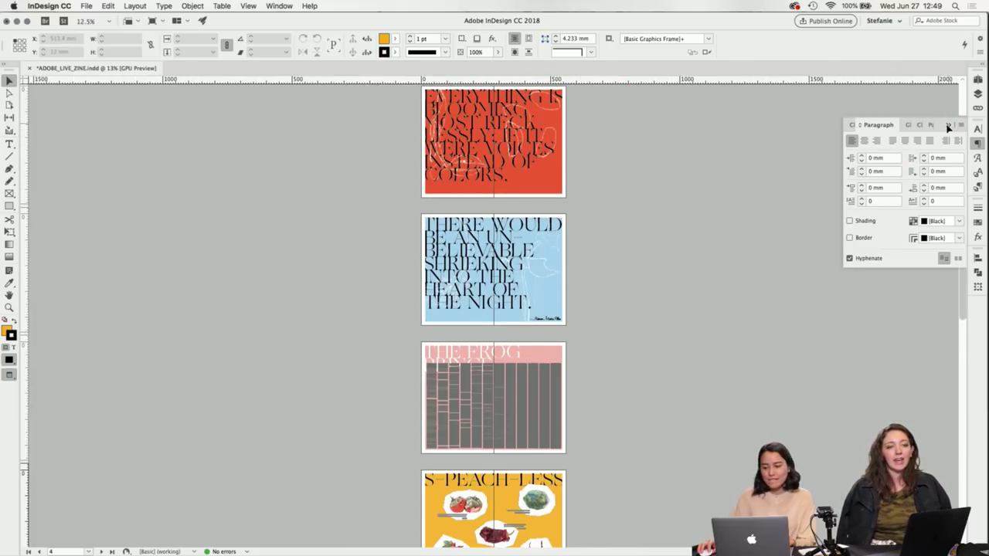
pyautogui.scroll(5, 946, 125)
pyautogui.click(948, 125)
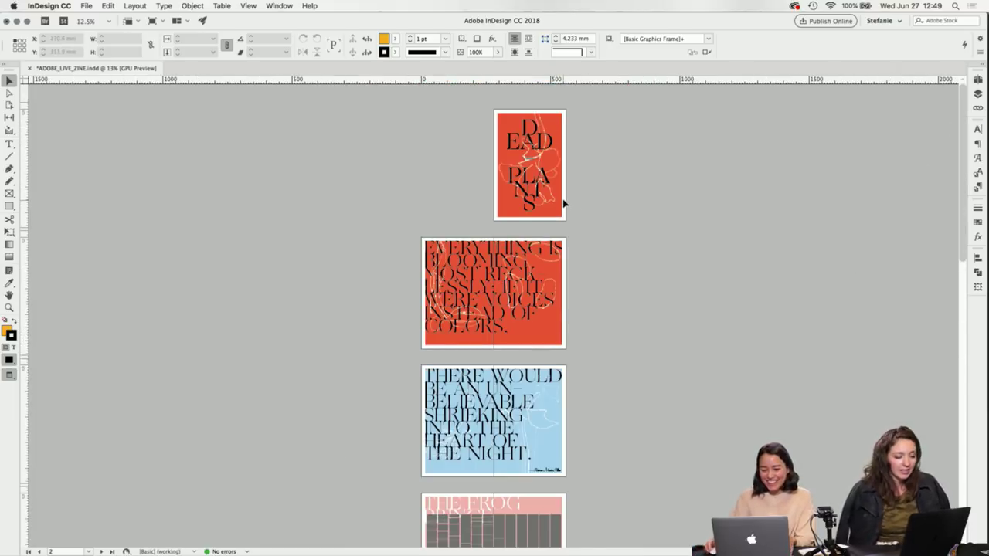
# Zoom to 50% and scroll from the DEAD PLANTS cover to the EVERYTHING IS BLOOMING spread.
pyautogui.press('super+equal')
pyautogui.press('super+equal')
pyautogui.scroll(10, 570, 186)
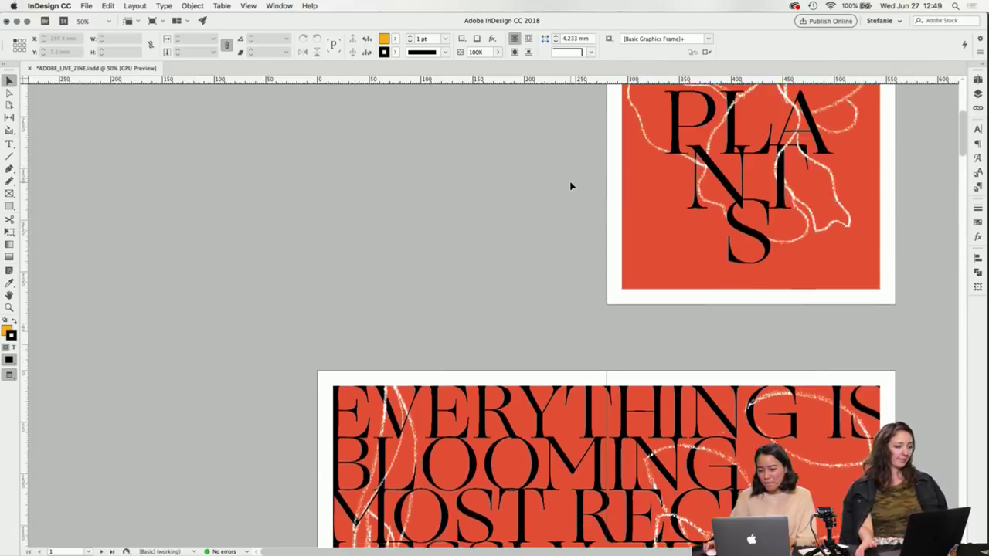
pyautogui.hscroll(3, 363, 203)
pyautogui.scroll(2, 363, 203)
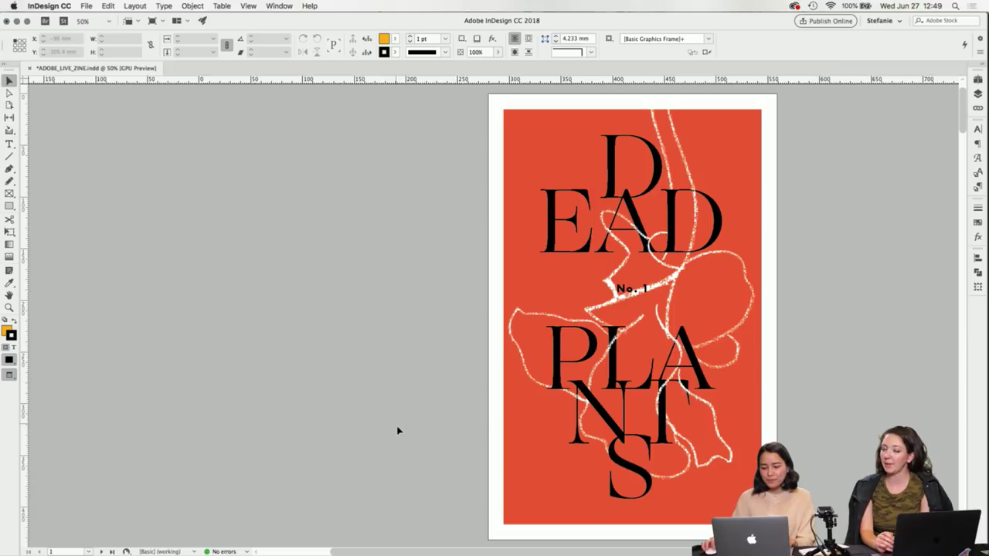
pyautogui.scroll(-10, 394, 429)
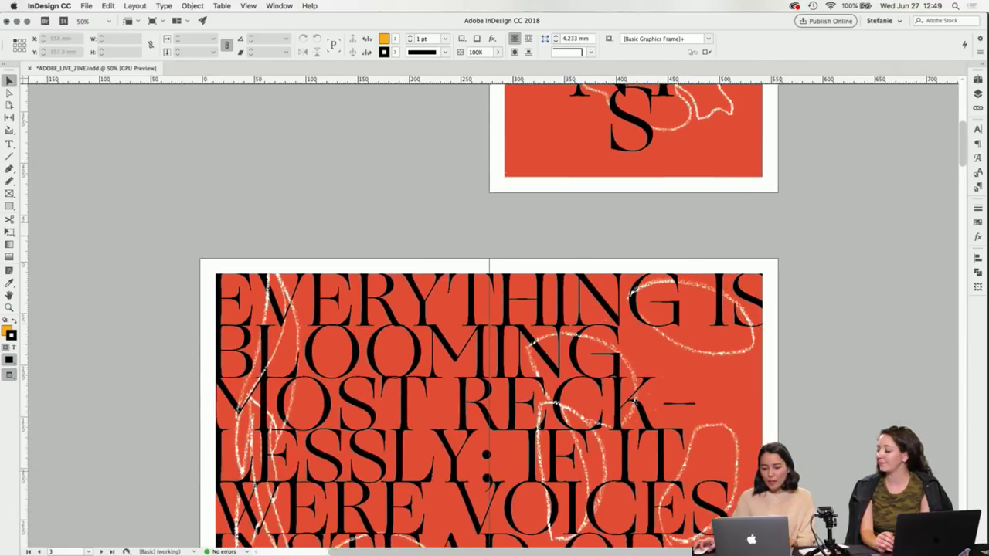
pyautogui.scroll(-5, 722, 302)
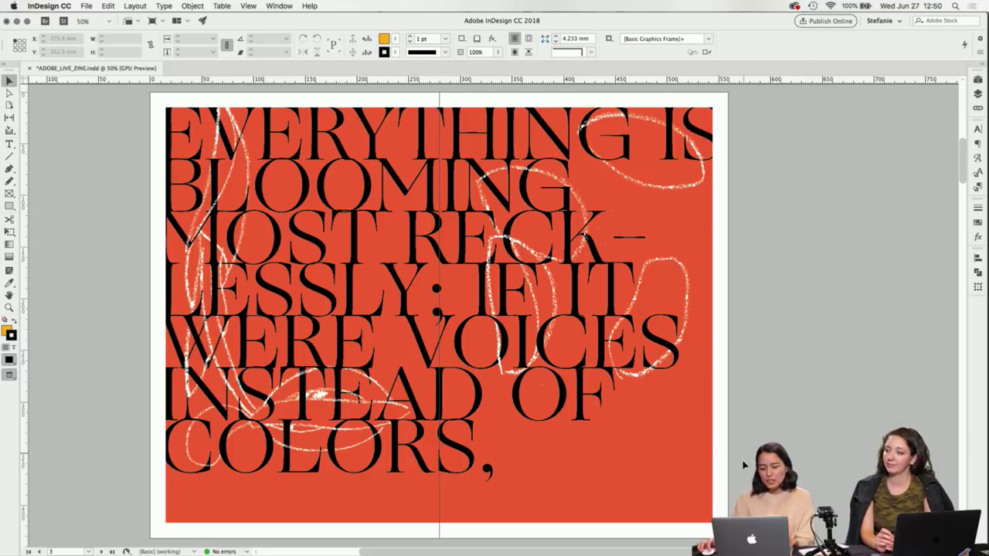
# Zoom in on the EVERYTHING IS BLOOMING lettering around the IF IT letters.
pyautogui.scroll(-1, 428, 307)
pyautogui.hscroll(1, 429, 307)
pyautogui.click(429, 307)
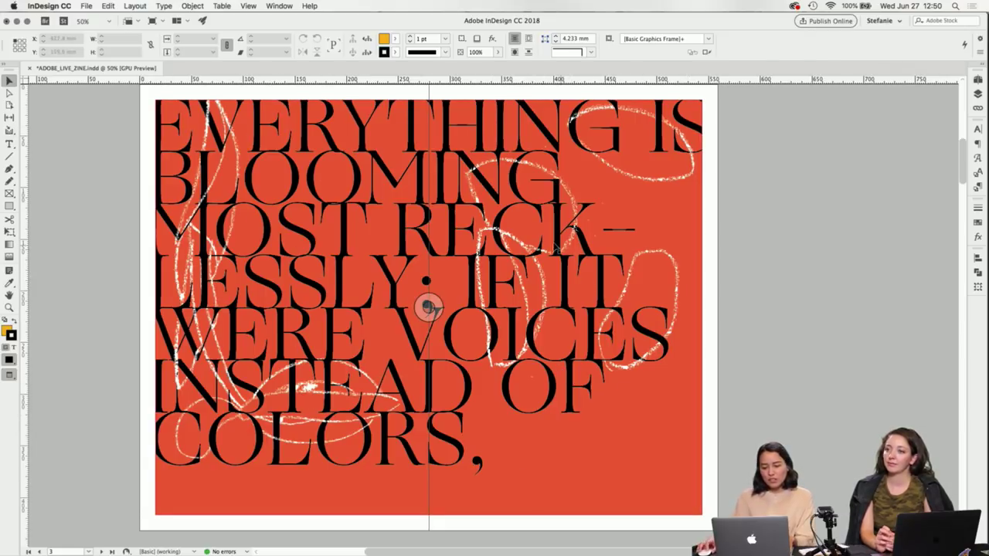
pyautogui.click(428, 307)
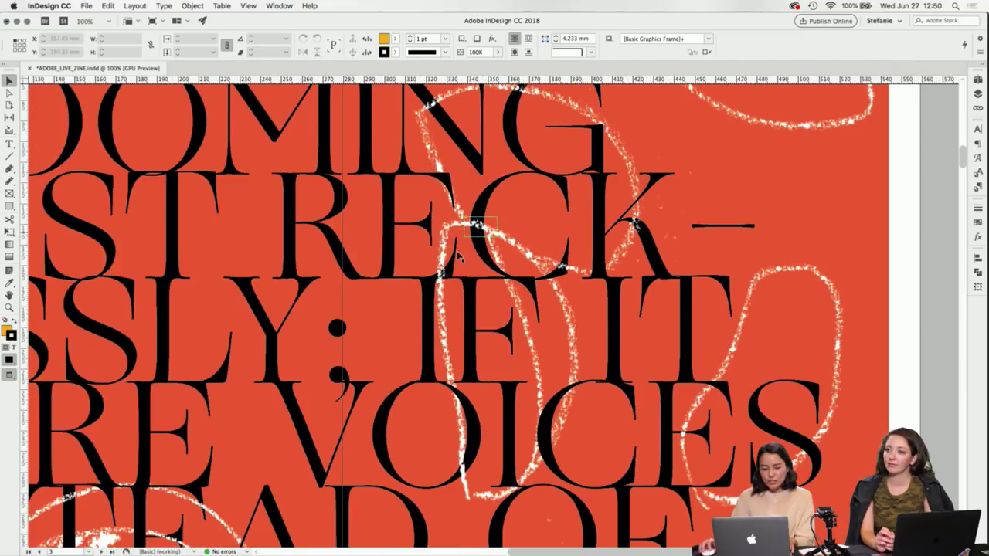
pyautogui.click(454, 313)
pyautogui.click(494, 315)
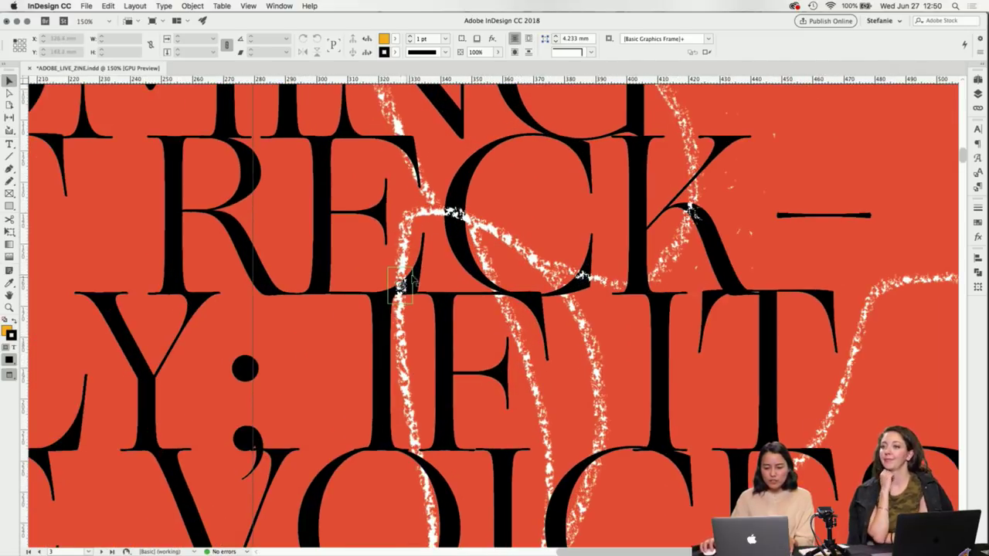
pyautogui.click(494, 315)
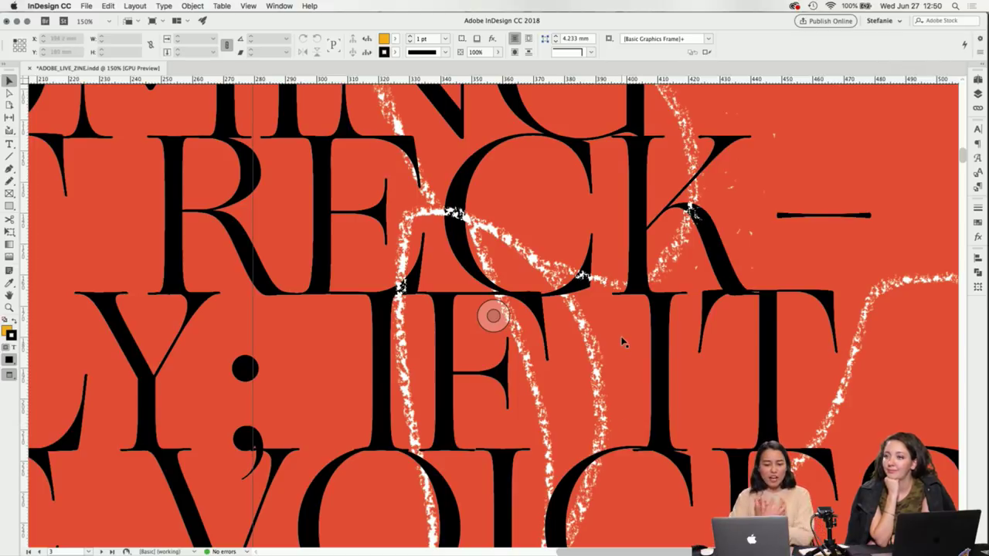
# Scroll down to the light-blue THERE WOULD BE spread.
pyautogui.scroll(-5, 622, 300)
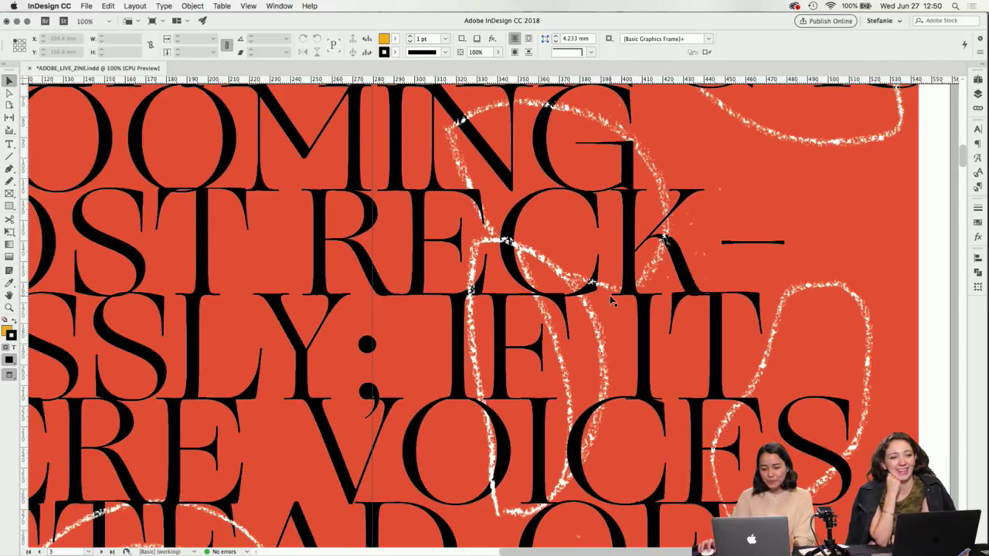
pyautogui.scroll(-3, 612, 301)
pyautogui.scroll(5, 608, 304)
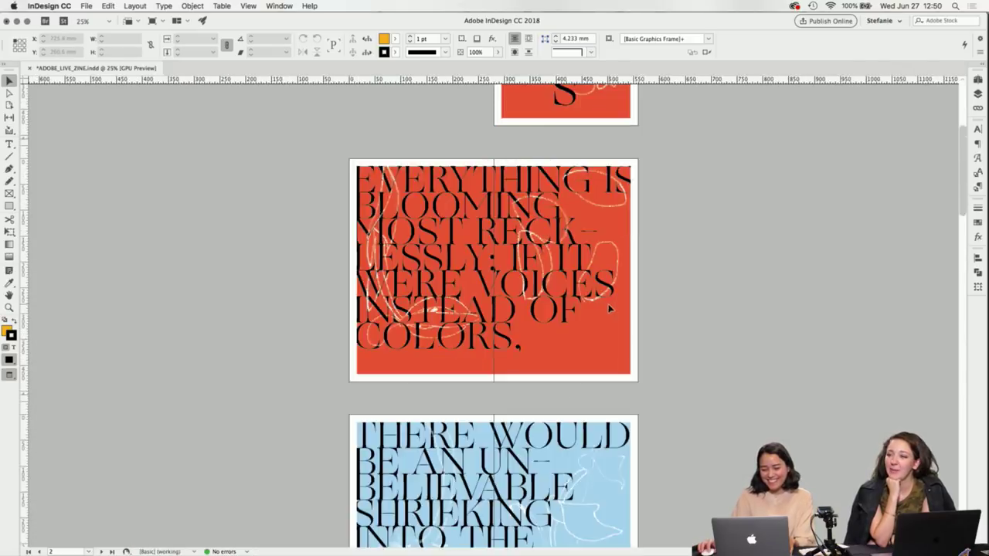
pyautogui.scroll(-6, 512, 325)
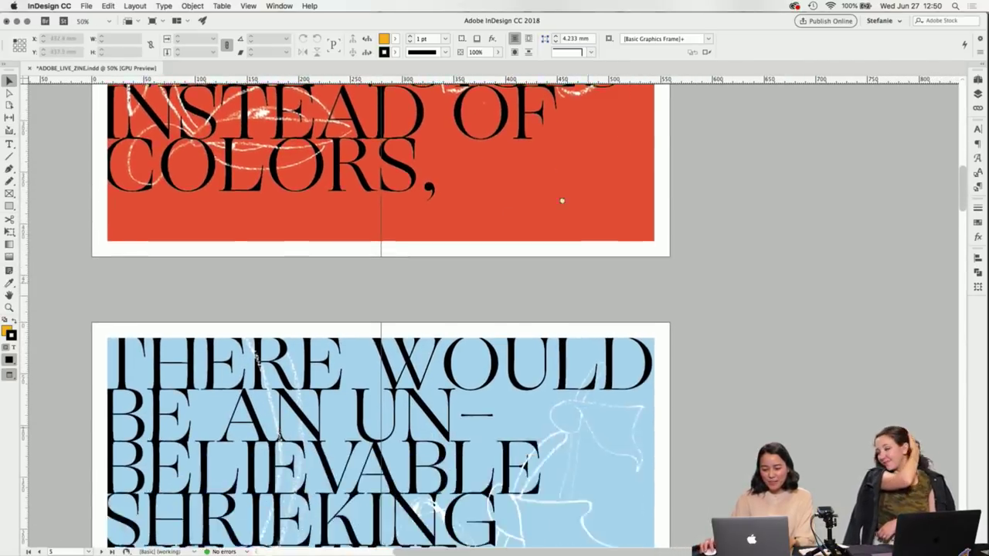
# Scroll through the blue SHRIEKING quote spread and its credit down toward the Frog Prince spread.
pyautogui.scroll(-3, 589, 113)
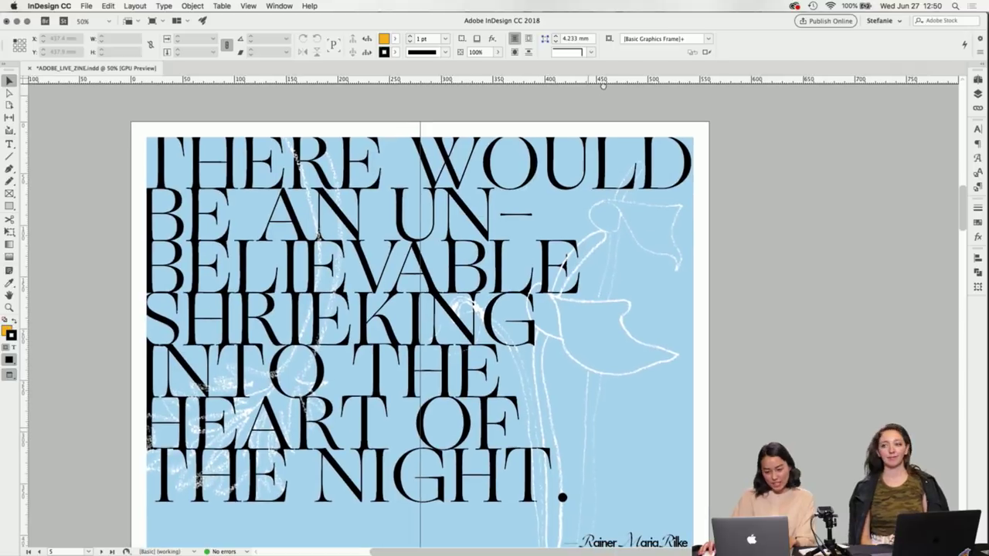
pyautogui.scroll(-2, 739, 464)
pyautogui.scroll(1, 743, 443)
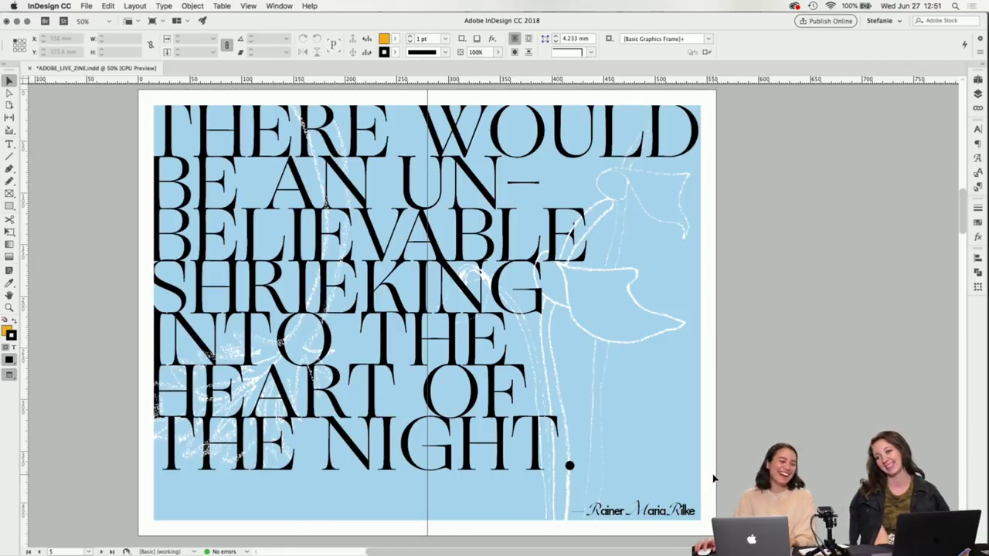
pyautogui.scroll(-10, 708, 488)
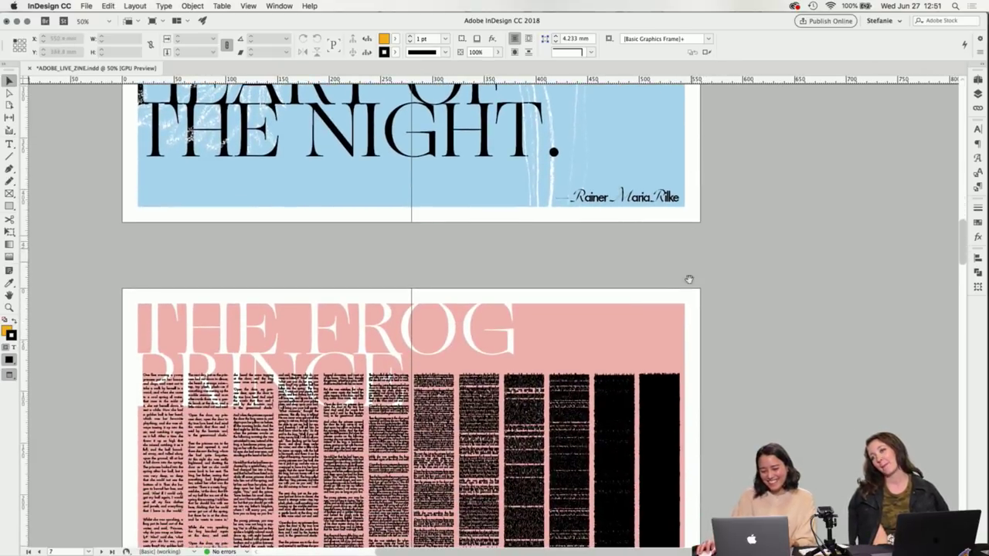
# Centre the pink Frog Prince spread and its text columns in view at 50%.
pyautogui.scroll(-5, 711, 331)
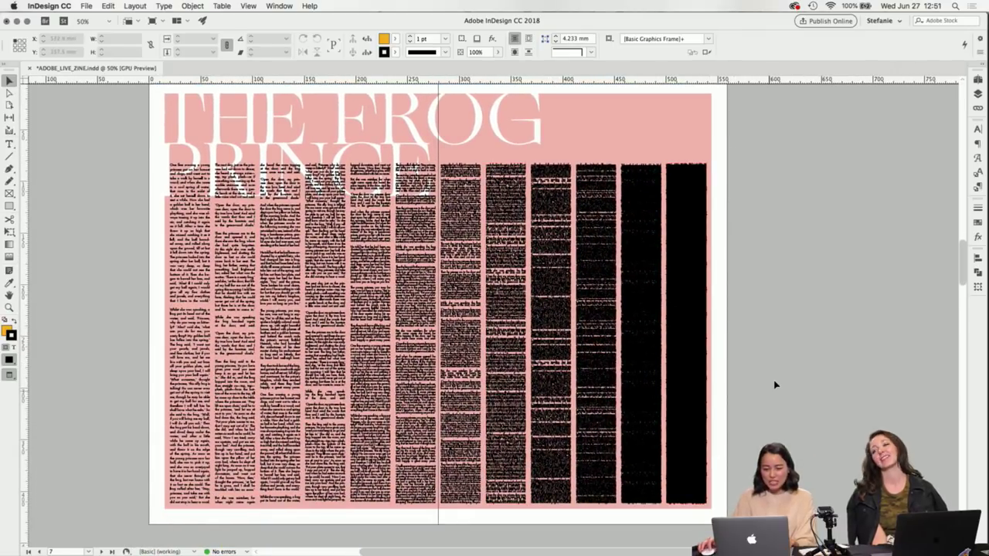
pyautogui.hscroll(-1, 791, 374)
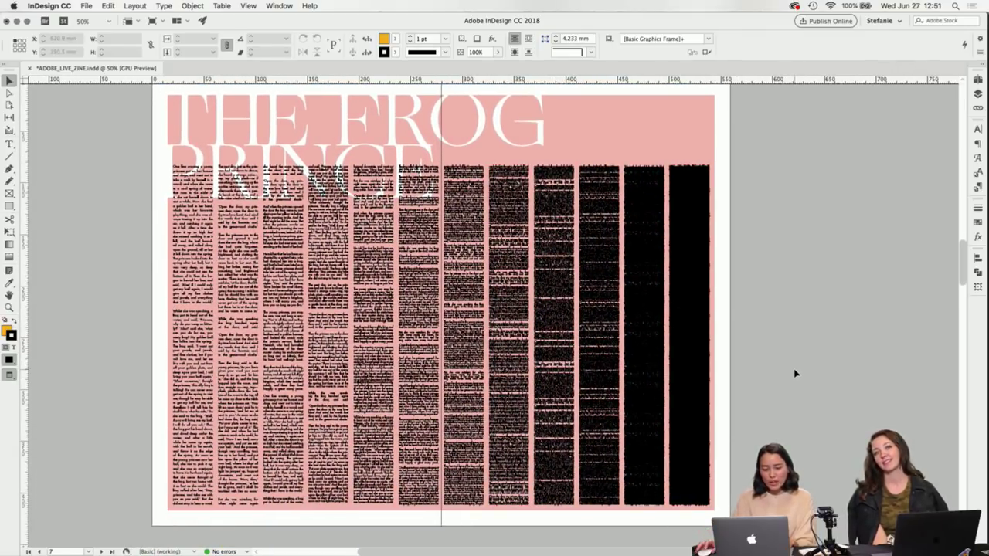
pyautogui.scroll(2, 780, 373)
pyautogui.hscroll(-1, 780, 373)
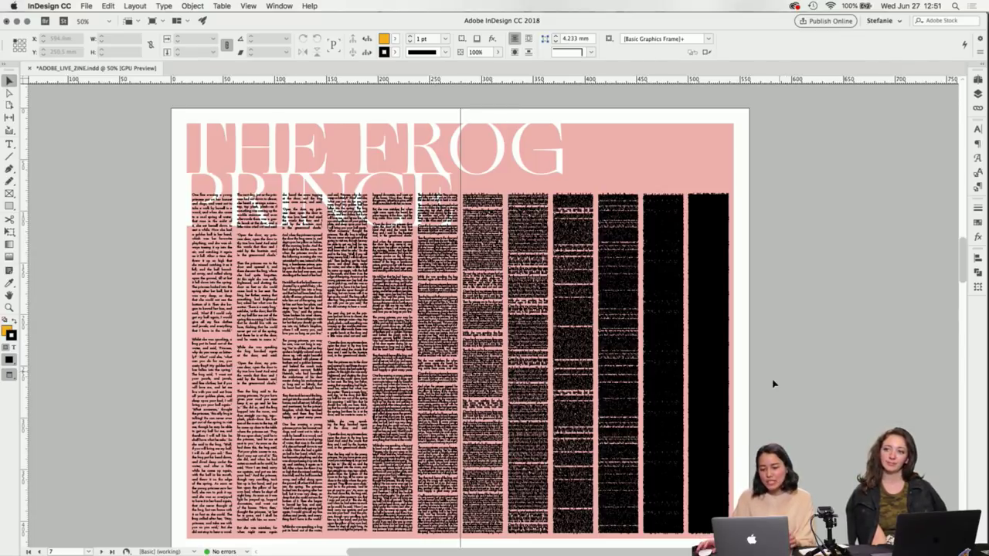
pyautogui.moveTo(783, 430); pyautogui.dragTo(756, 414)
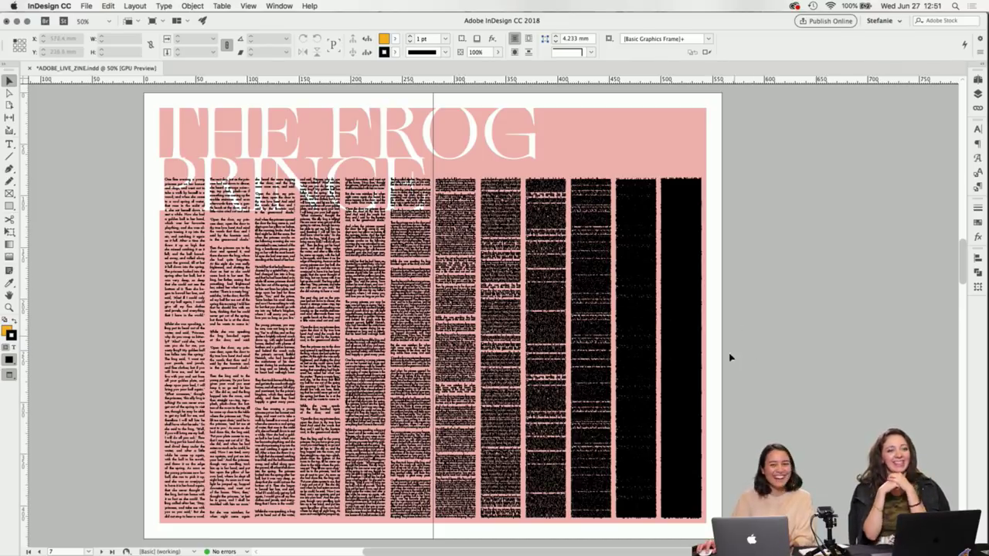
pyautogui.scroll(-6, 826, 368)
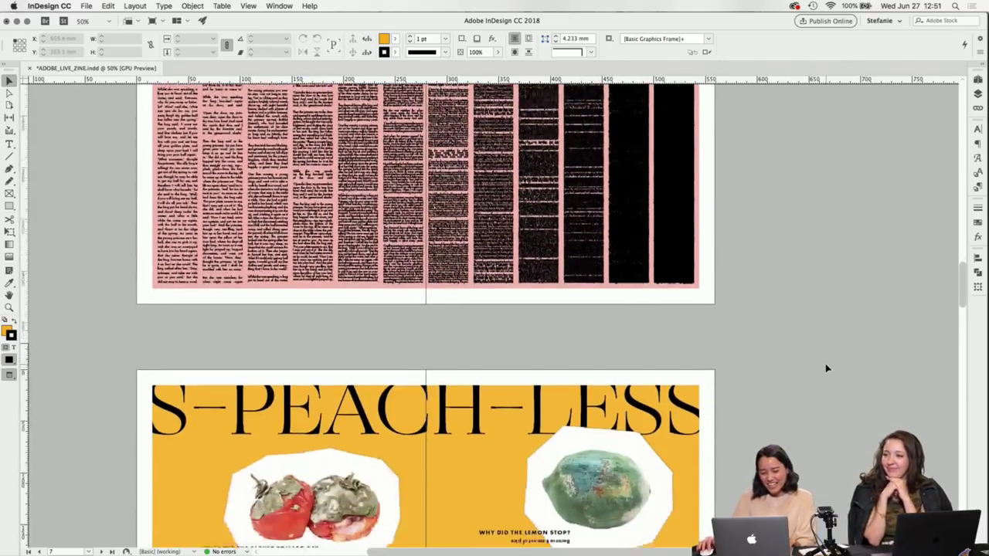
# Zoom into the S-PEACH-LESS spread and pan around the tomato and its caption.
pyautogui.scroll(-6, 826, 369)
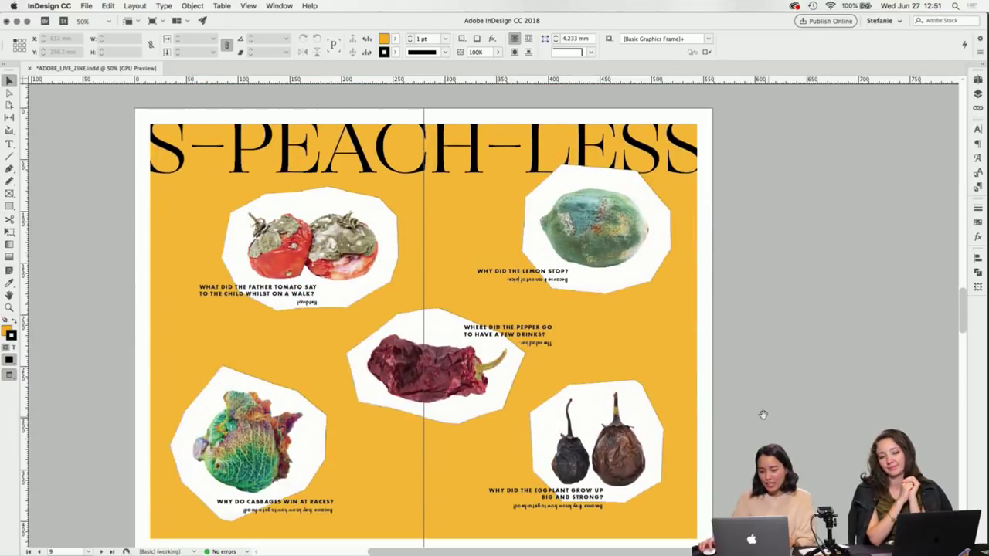
pyautogui.scroll(-3, 763, 414)
pyautogui.scroll(3, 762, 415)
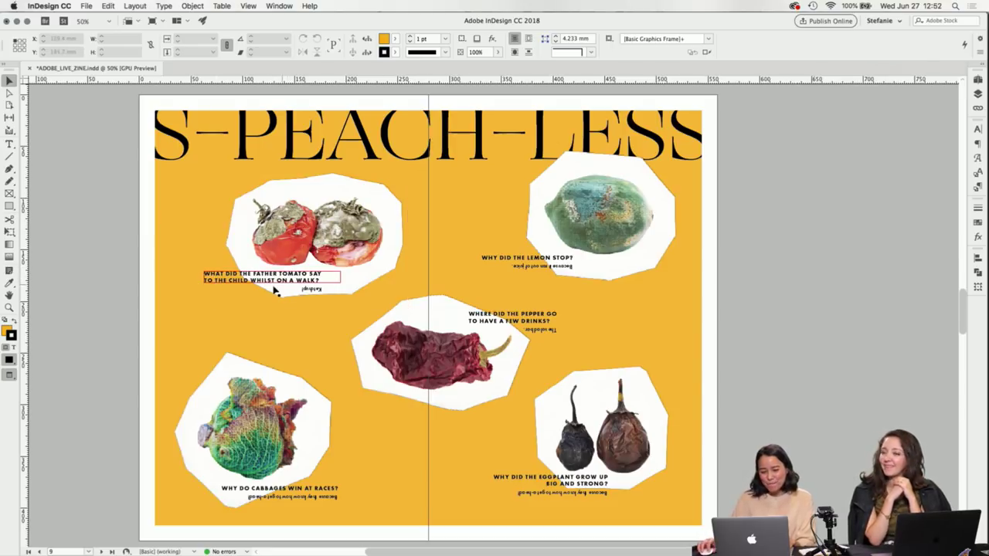
pyautogui.scroll(3, 278, 292)
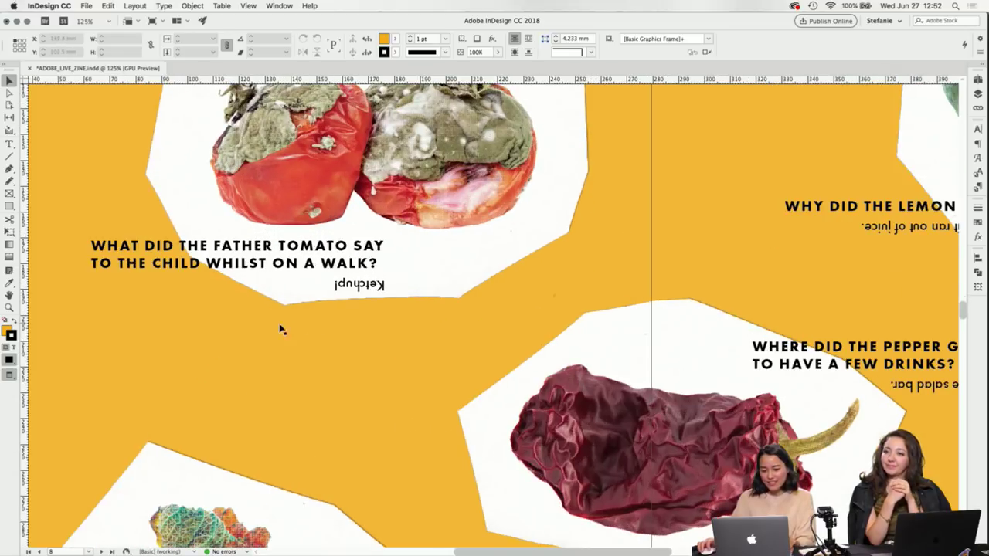
pyautogui.moveTo(256, 322); pyautogui.dragTo(371, 369)
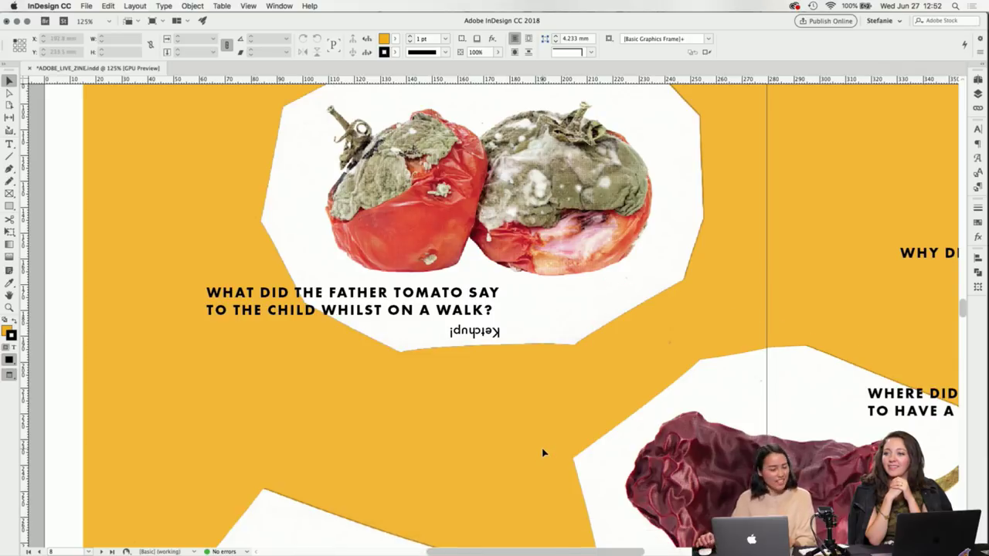
pyautogui.moveTo(531, 414); pyautogui.dragTo(420, 418)
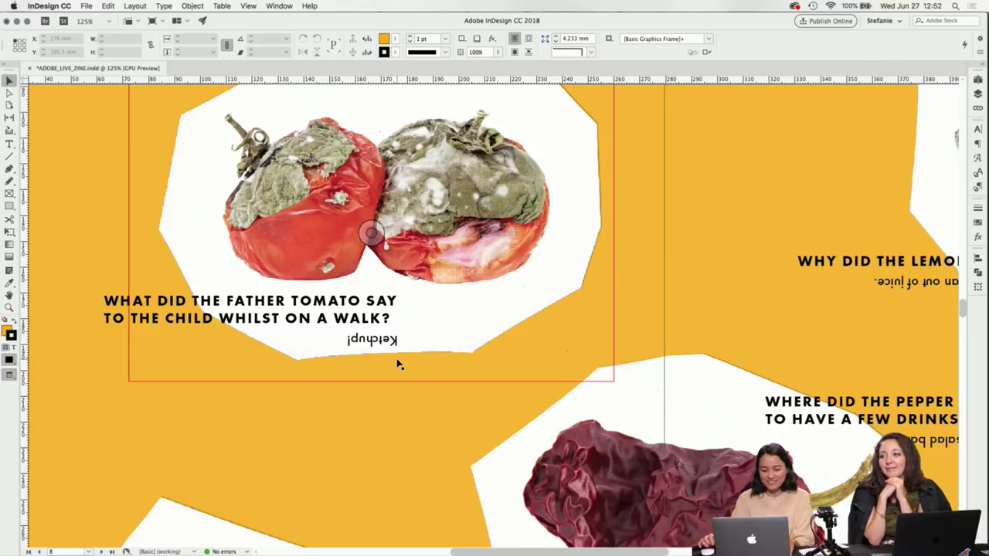
pyautogui.scroll(-2, 379, 373)
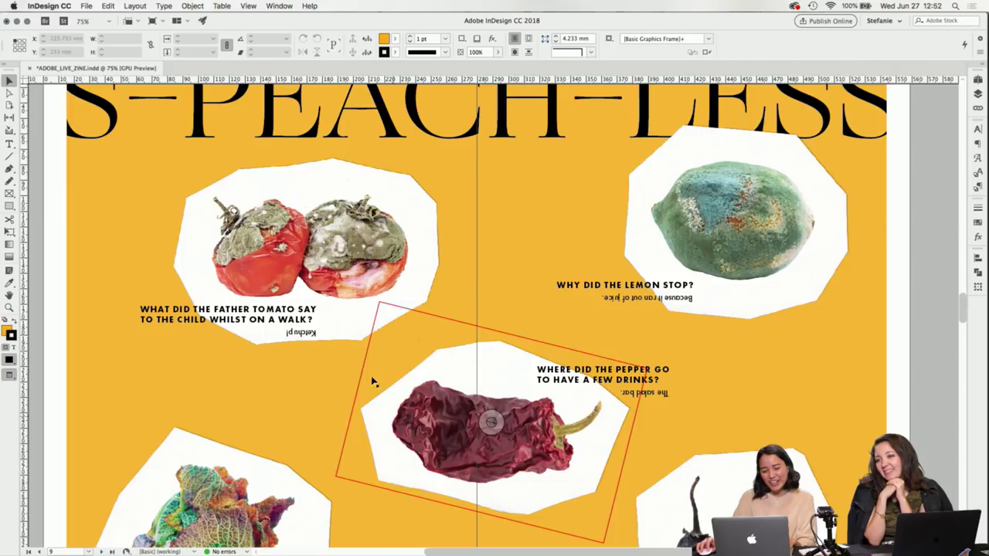
# Check the upside-down Ketchup! frame, then zoom out to 25% toward the lilac spread.
pyautogui.click(311, 333)
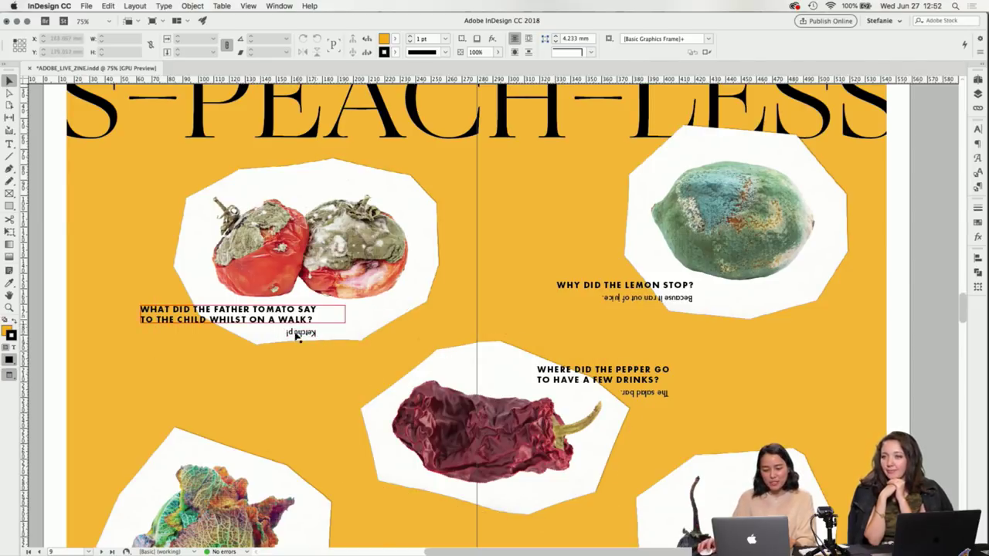
pyautogui.click(309, 345)
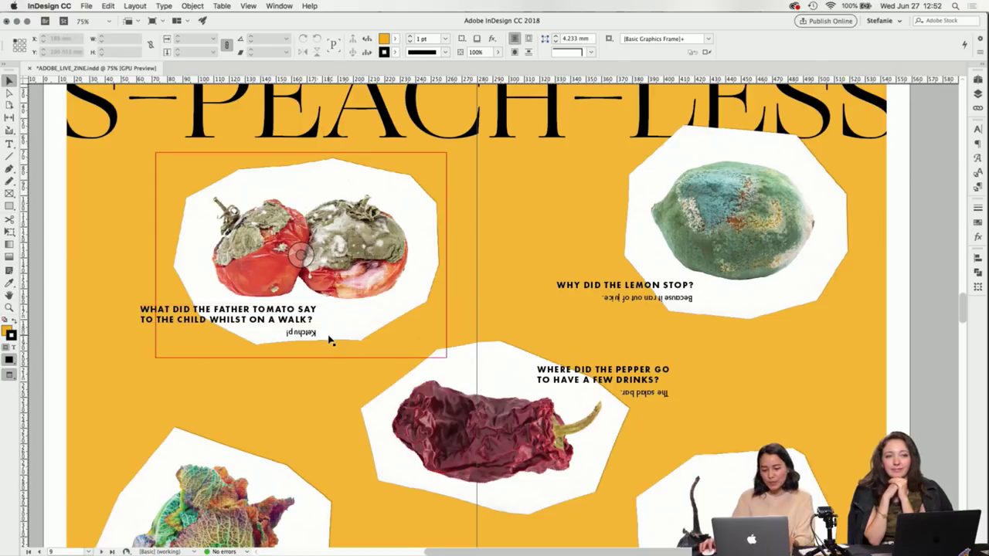
pyautogui.press('super+minus')
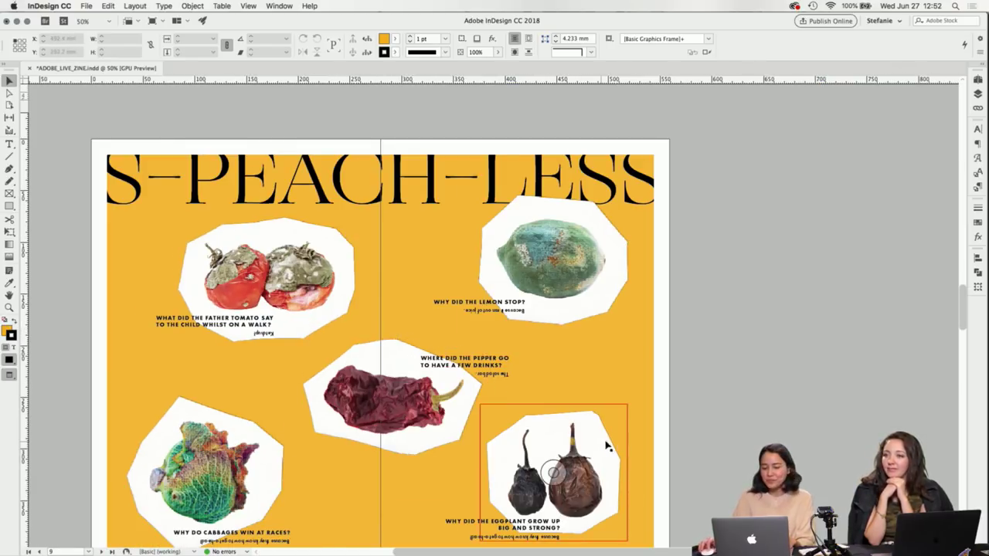
pyautogui.scroll(-2, 641, 437)
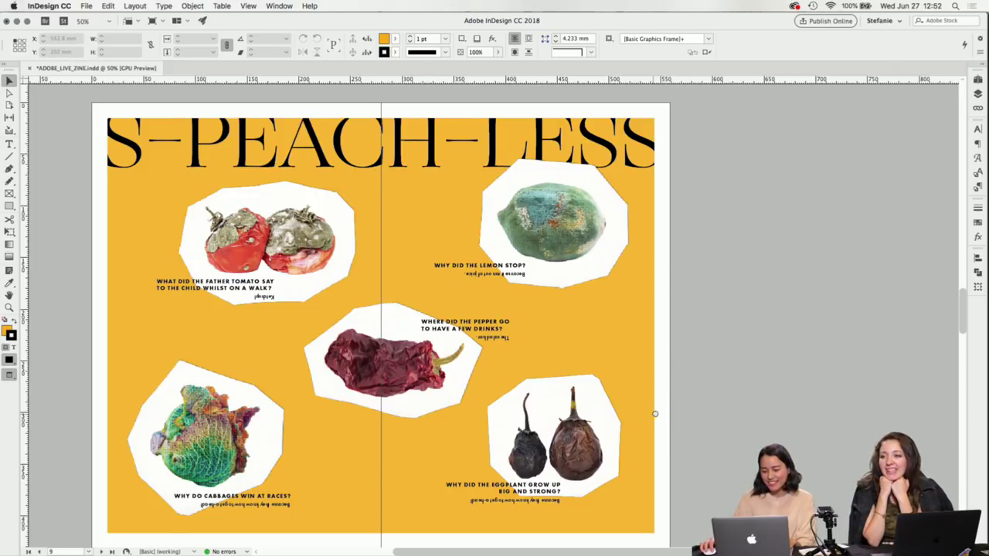
pyautogui.hscroll(-3, 654, 413)
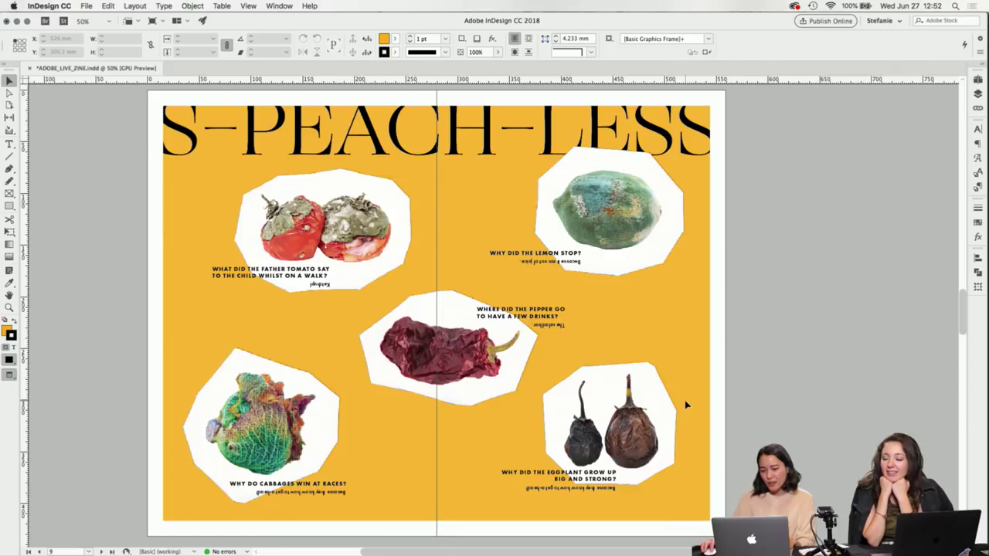
pyautogui.press('super+minus')
pyautogui.scroll(-5, 664, 400)
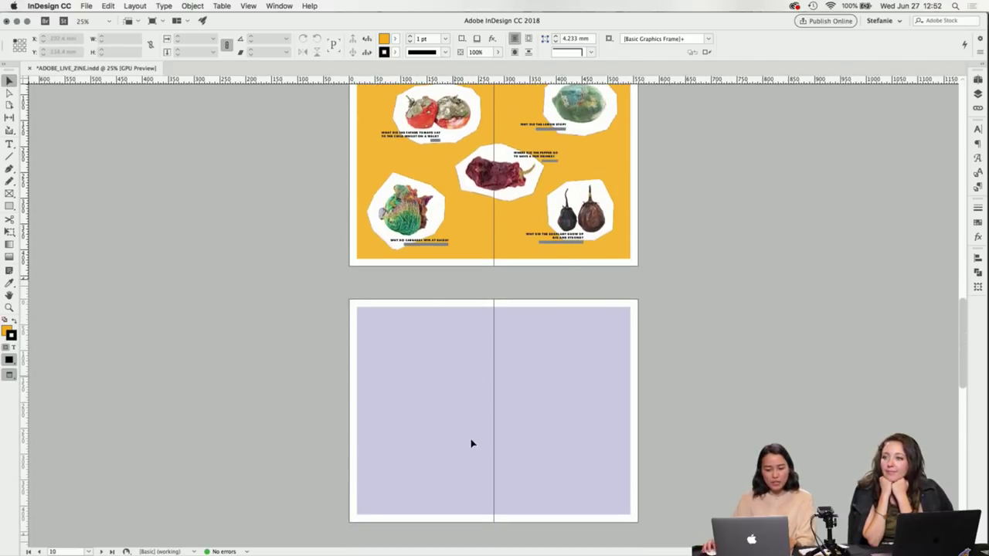
pyautogui.scroll(-2, 609, 488)
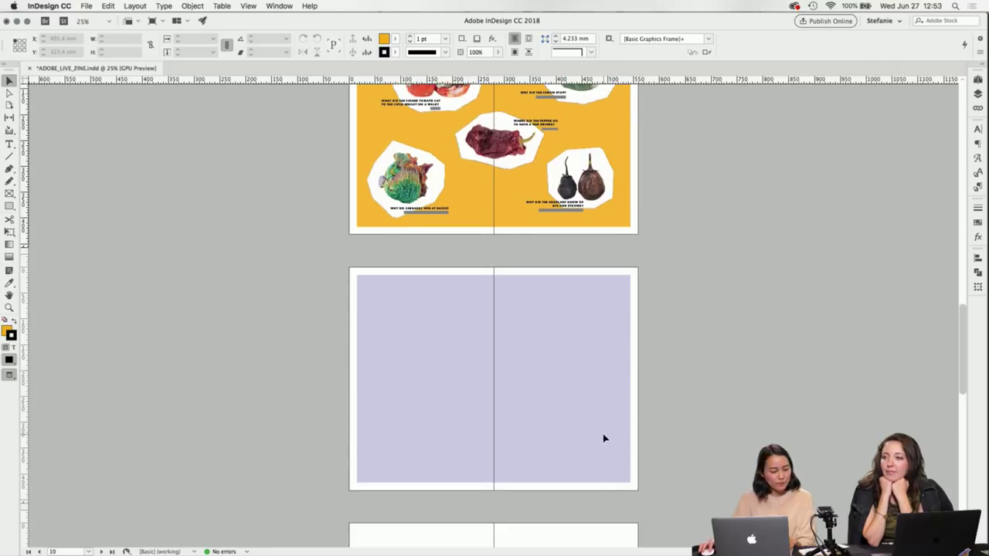
pyautogui.scroll(-18, 605, 439)
pyautogui.scroll(6, 605, 438)
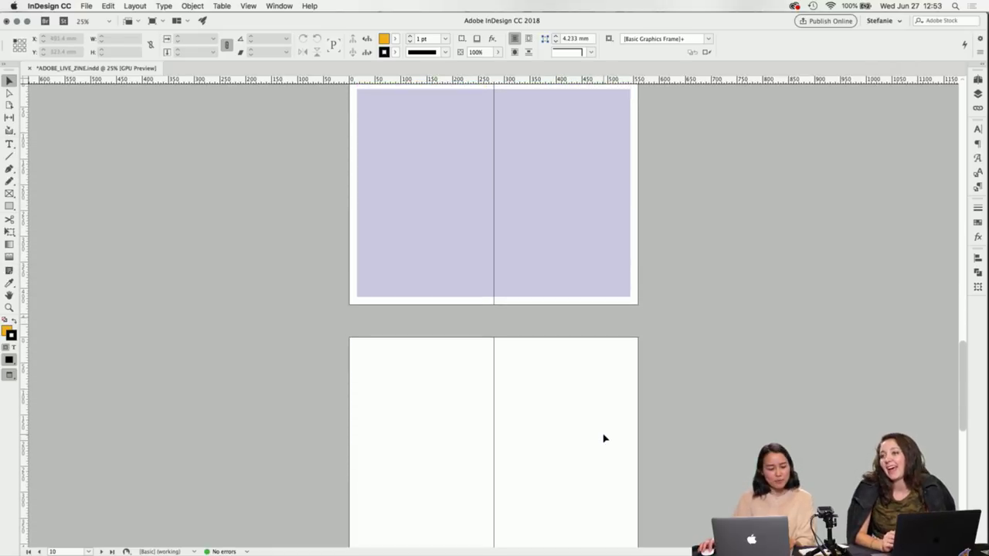
pyautogui.scroll(-20, 605, 438)
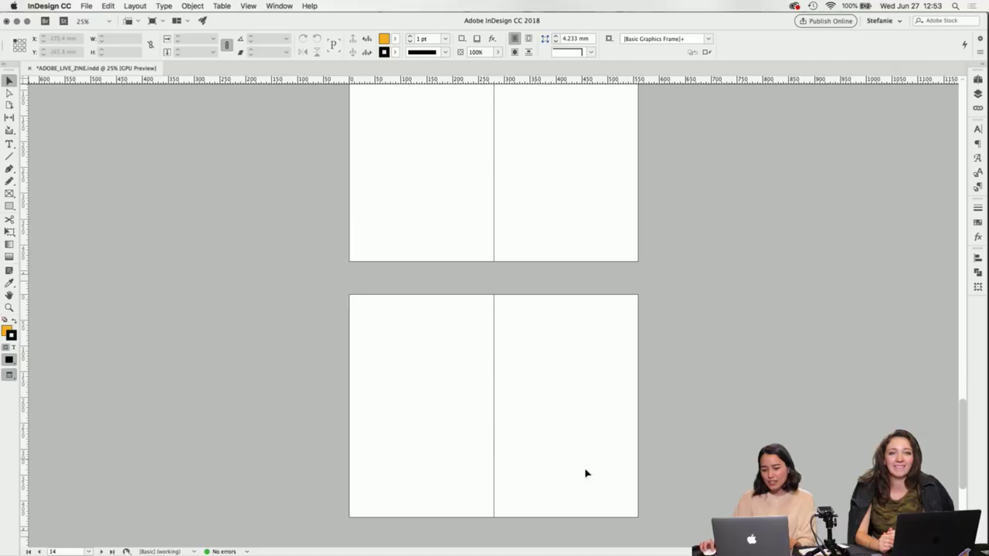
pyautogui.scroll(9, 637, 355)
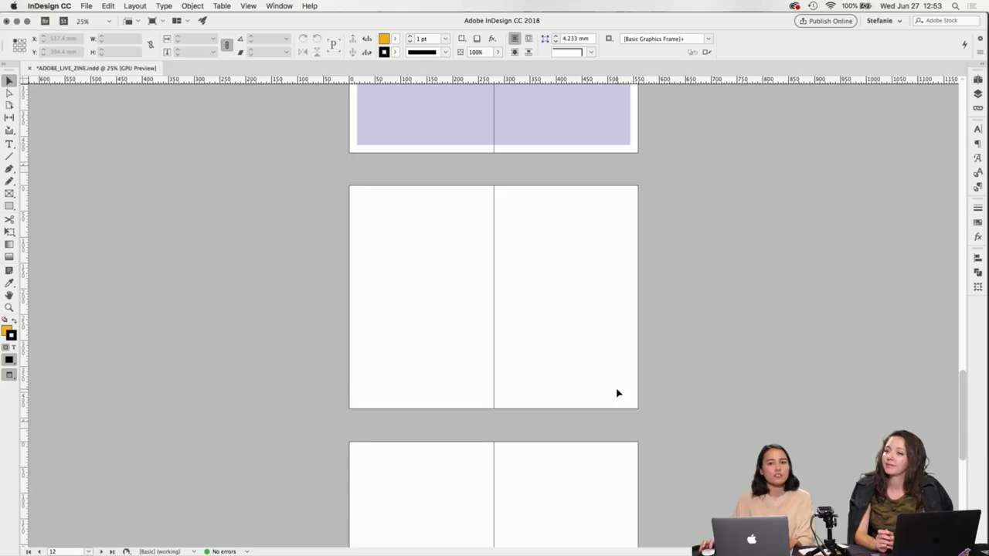
pyautogui.moveTo(572, 389); pyautogui.dragTo(498, 319)
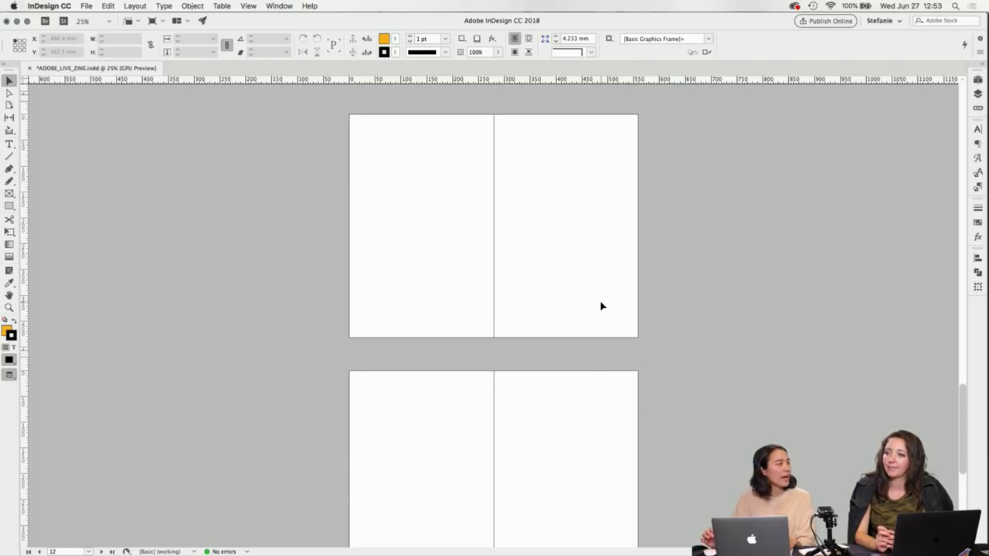
pyautogui.scroll(10, 602, 306)
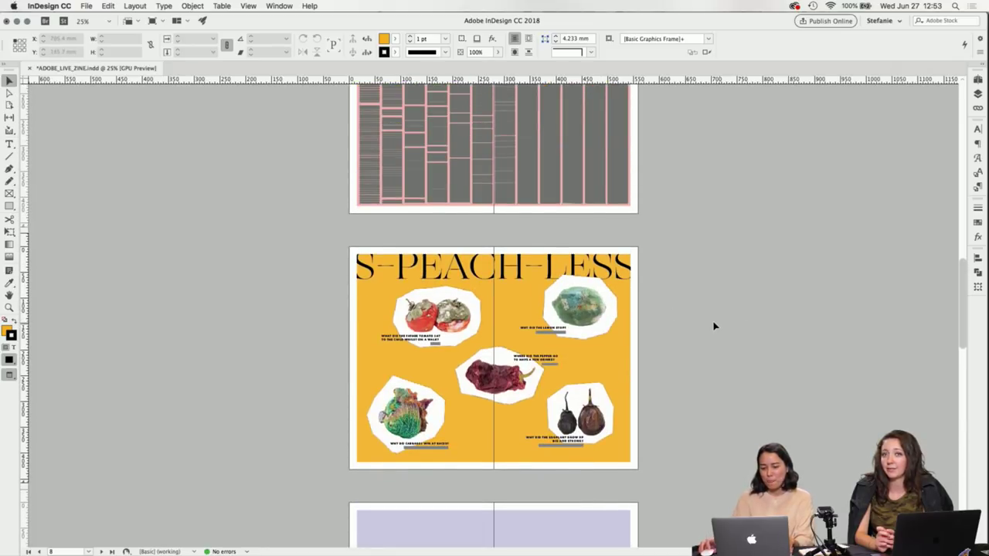
# Return to the DEAD PLANTS cover and save ADOBE_LIVE_ZINE.indd.
pyautogui.scroll(10, 714, 326)
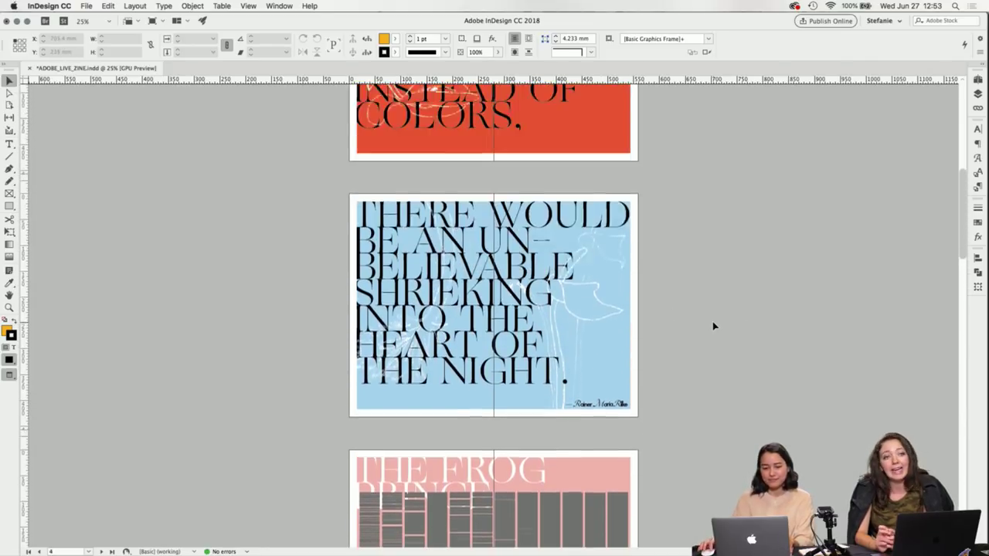
pyautogui.scroll(10, 714, 326)
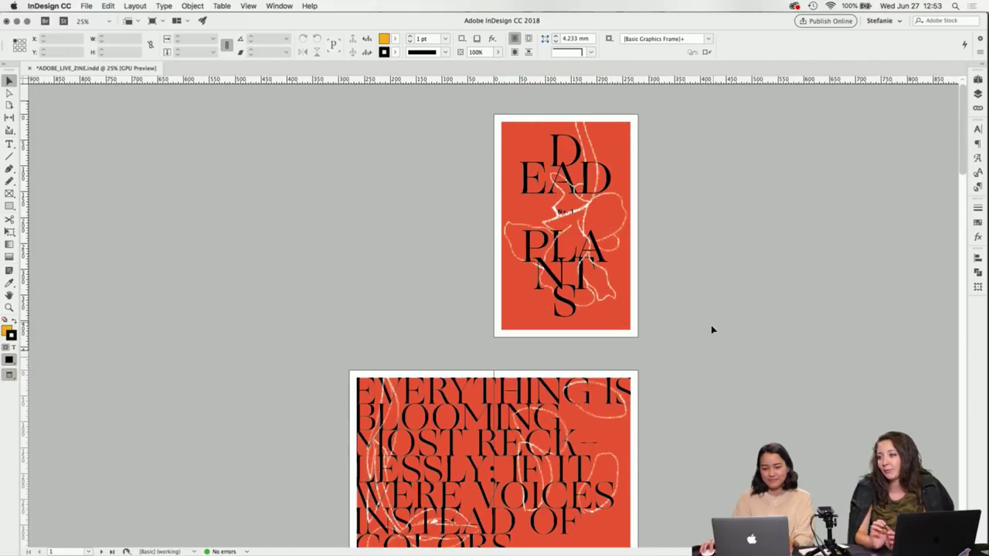
pyautogui.press('super+s')
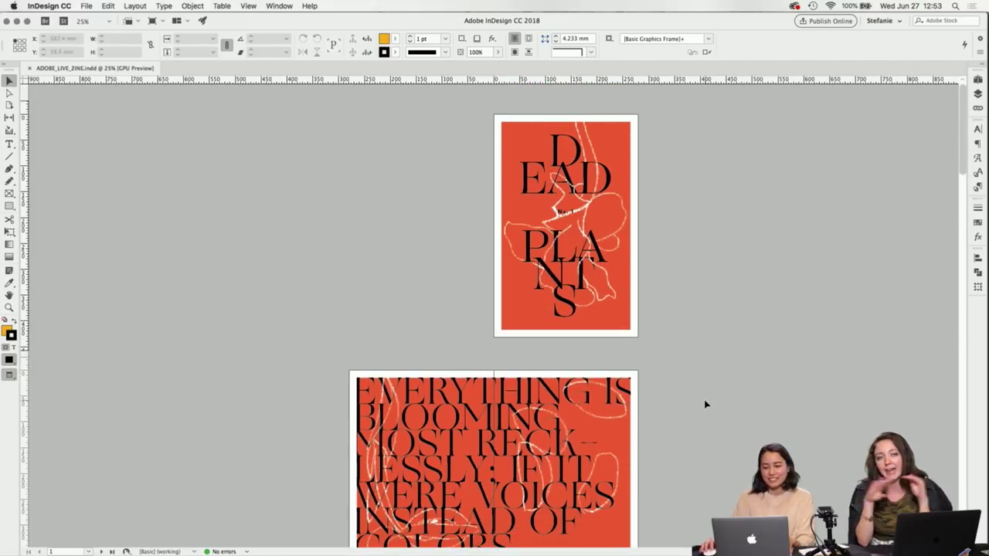